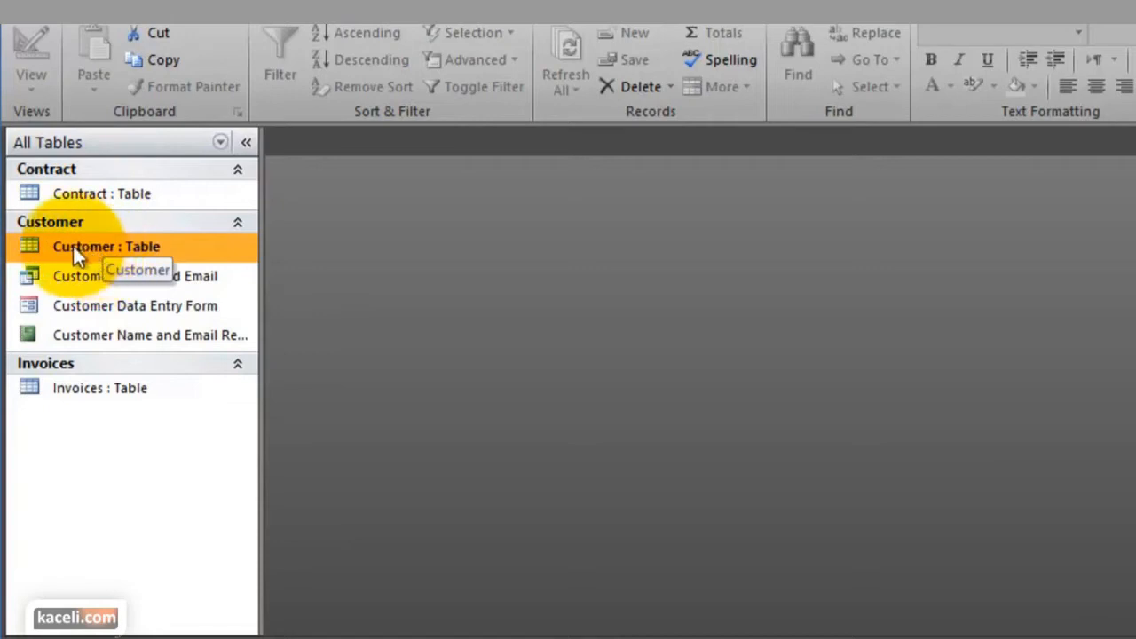
Open the Customer table and look through its customer records
click(75, 196)
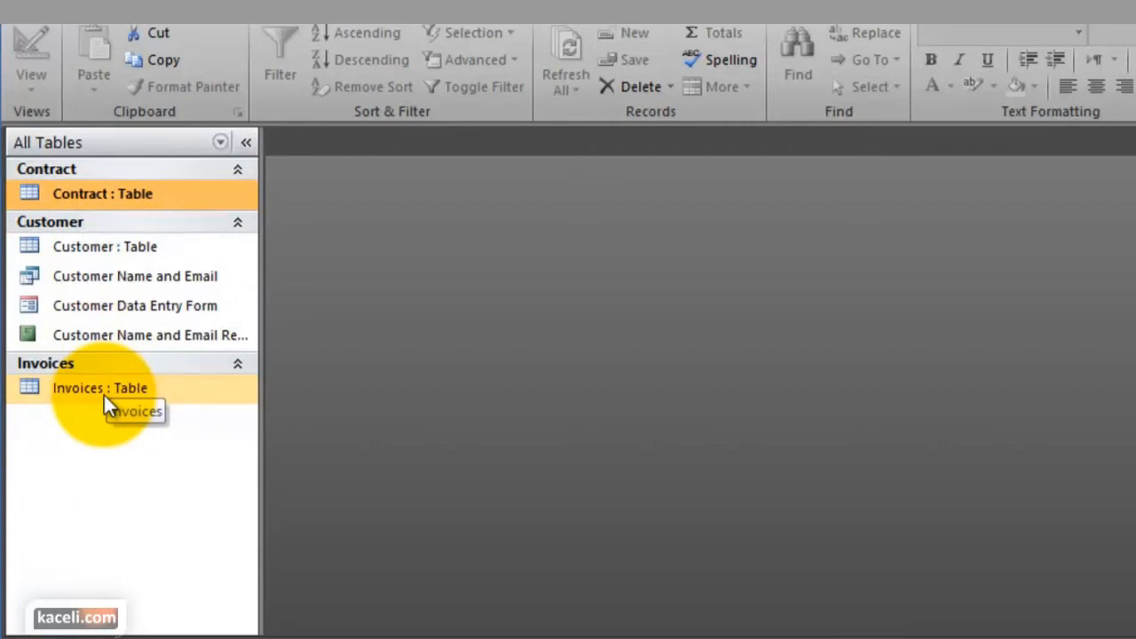
double_click(94, 249)
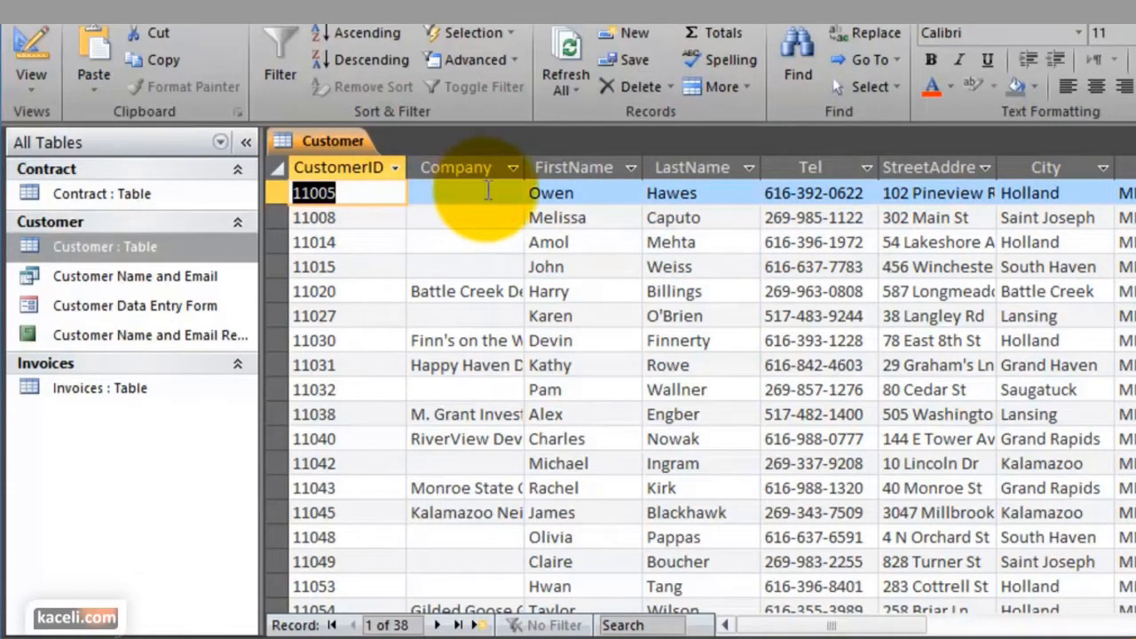
click(431, 216)
scroll(431, 216, down, 10)
scroll(558, 400, up, 10)
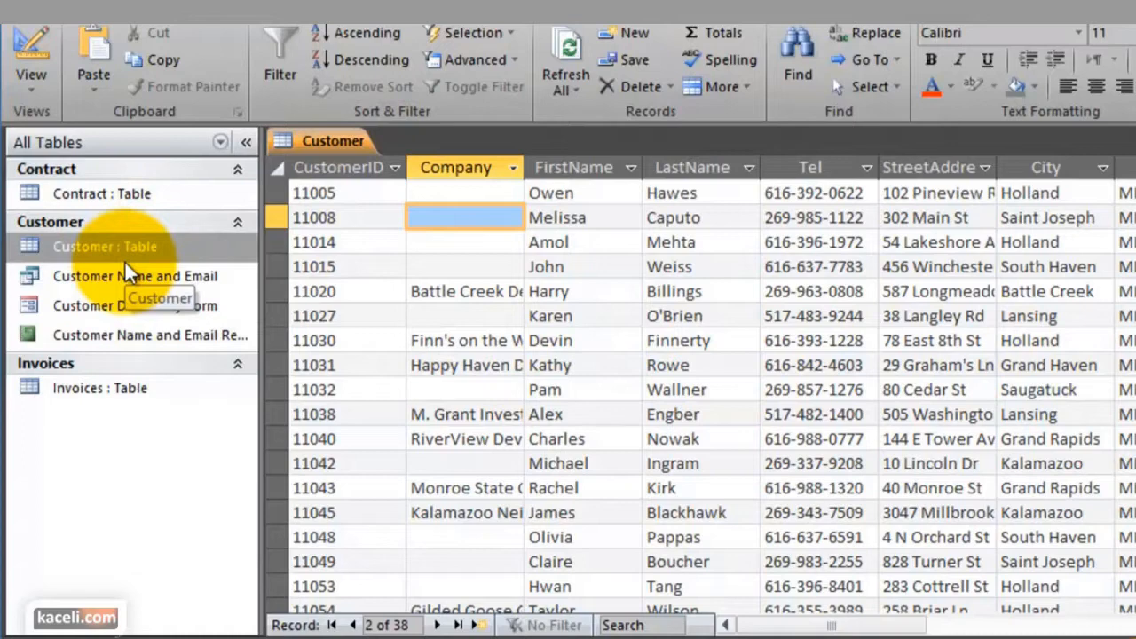
Open the Contract table and examine its fields across to Contract Type
double_click(95, 202)
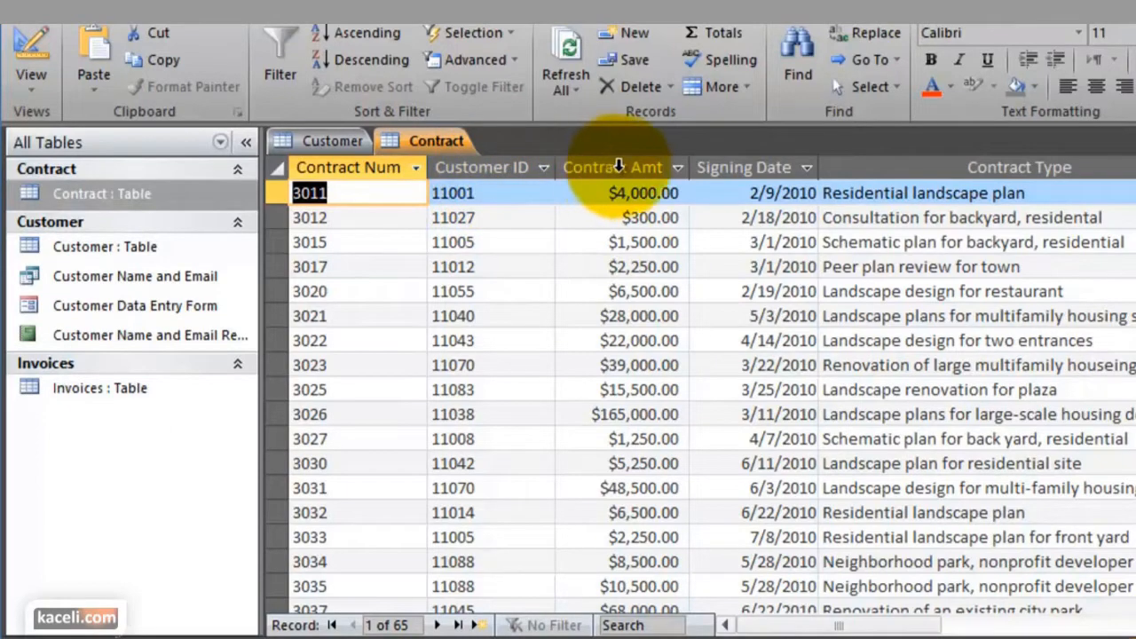
click(1046, 268)
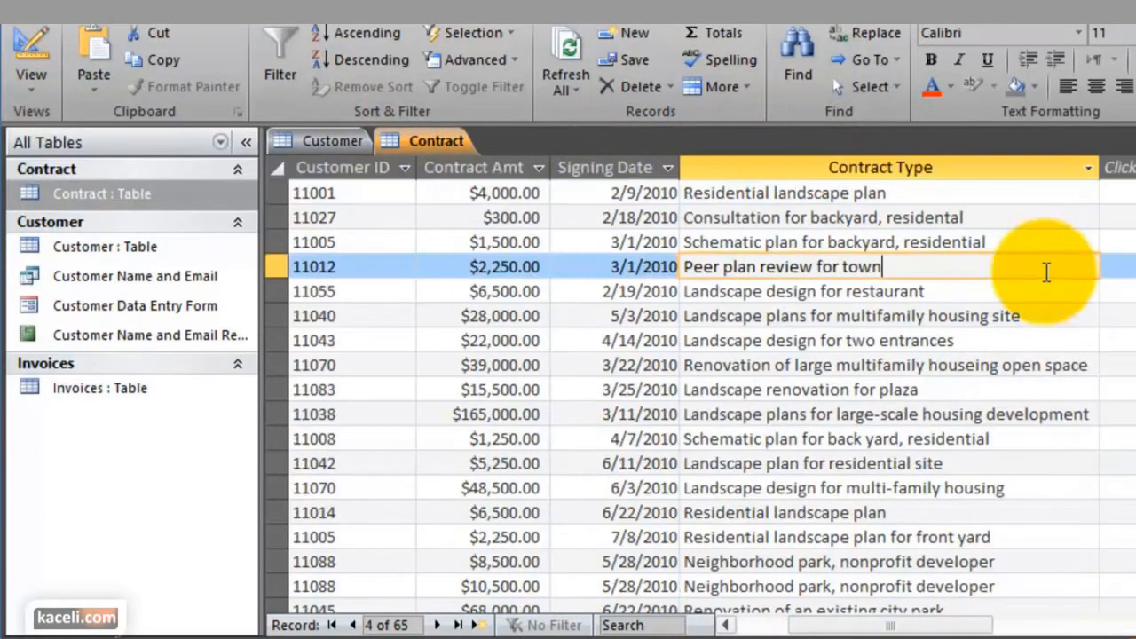
Open the Invoices table and widen the Invoice Item column
click(94, 398)
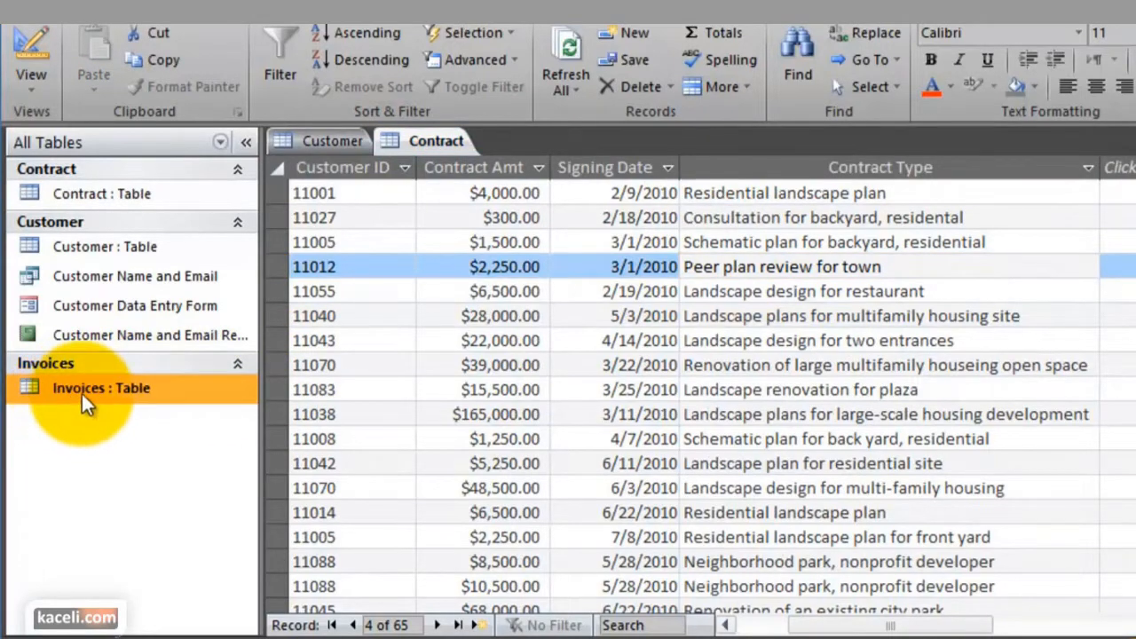
double_click(86, 404)
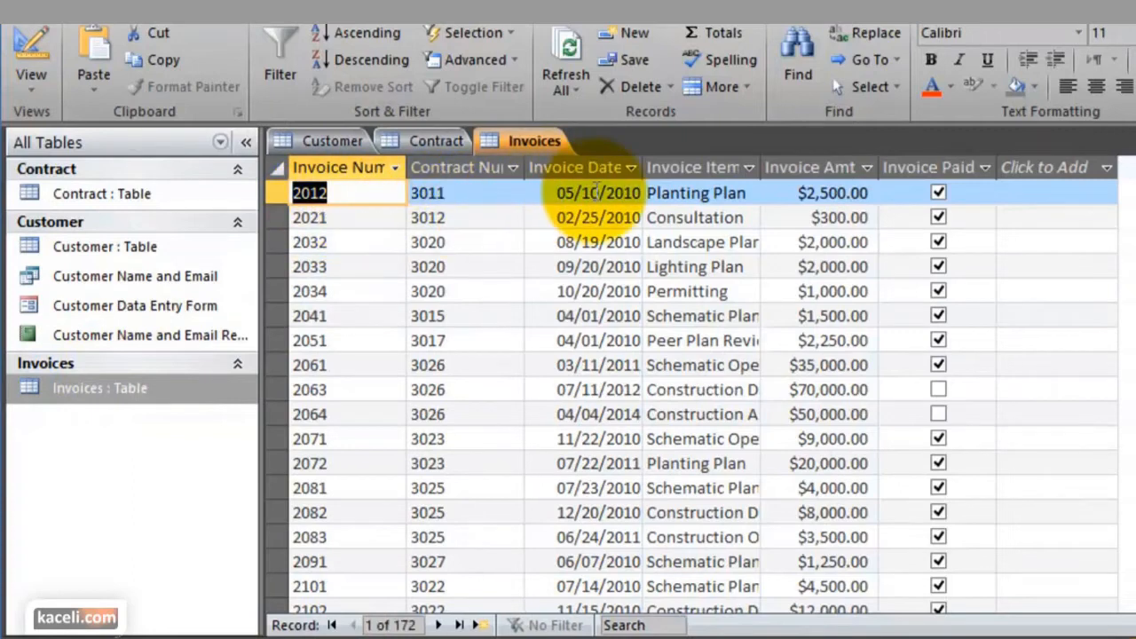
drag(756, 169, 816, 167)
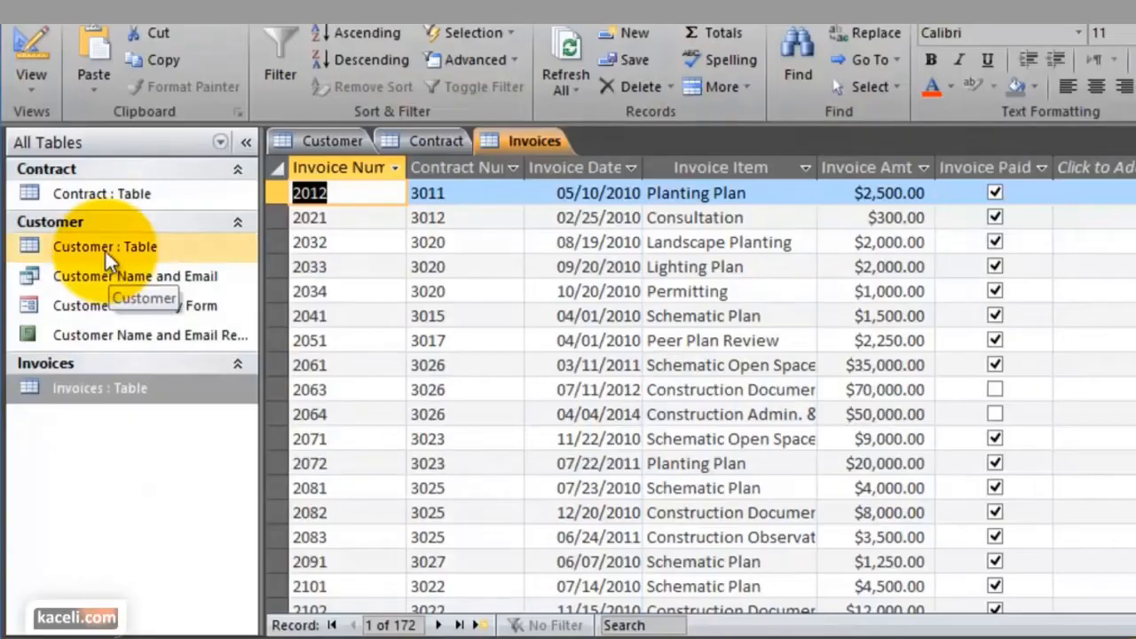
Review the Customer table's FirstName, LastName and remaining fields, and open the Customer Name and Email query for comparison
double_click(105, 250)
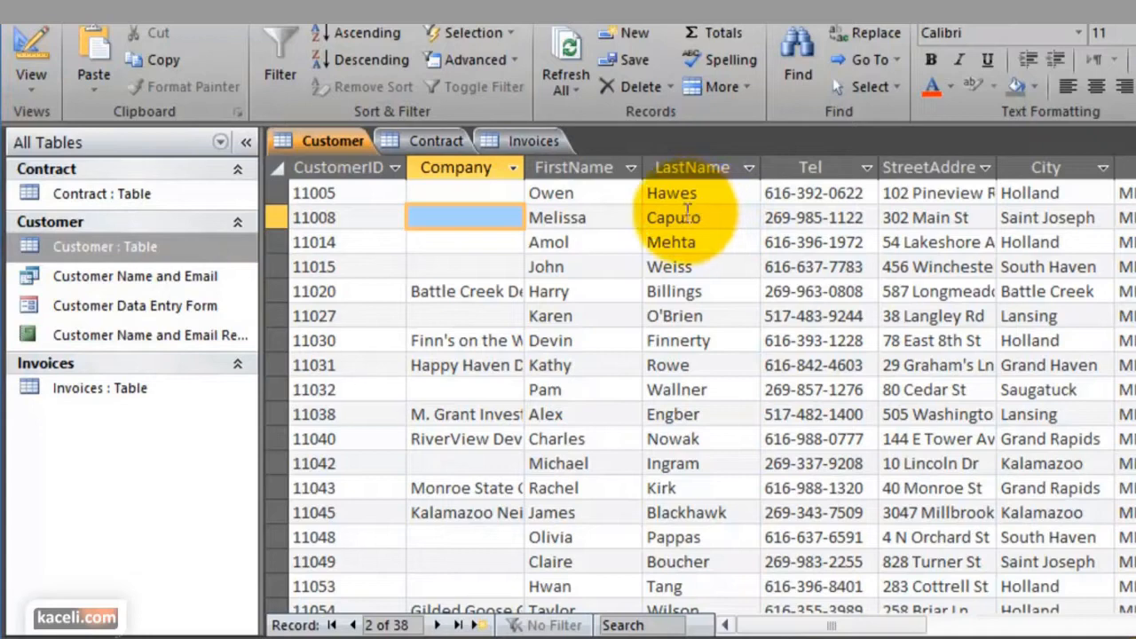
click(585, 169)
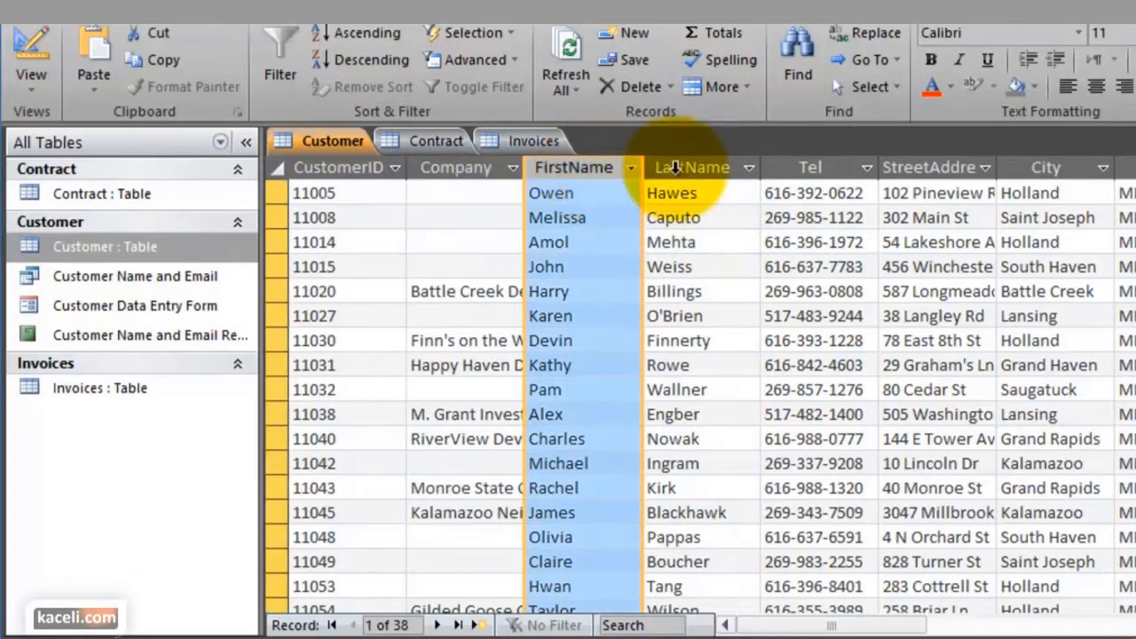
click(696, 168)
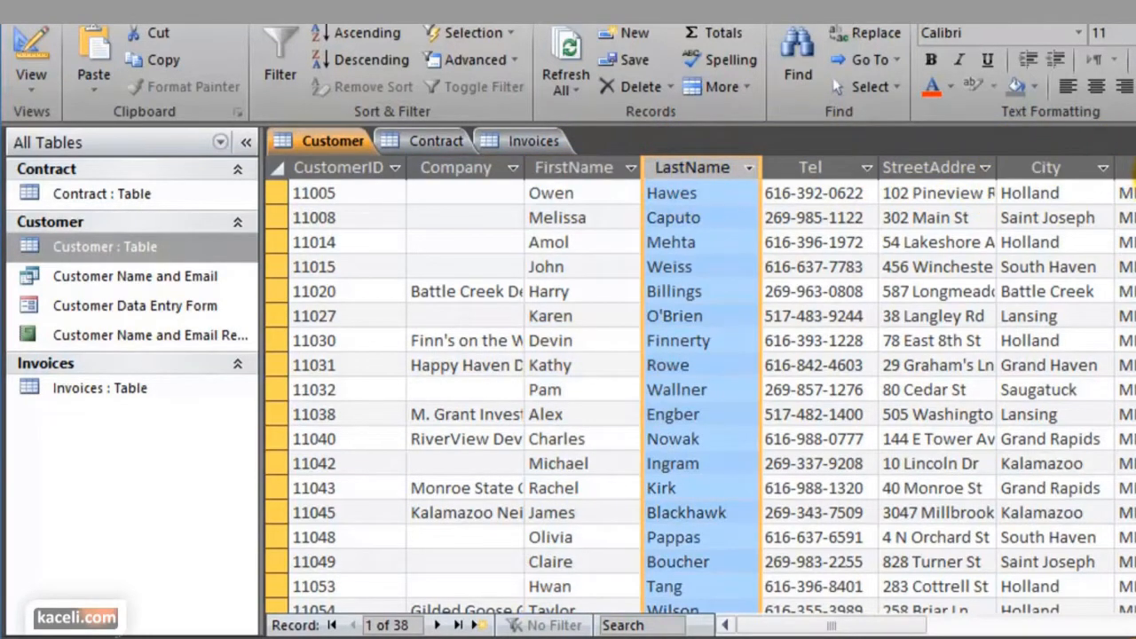
click(932, 625)
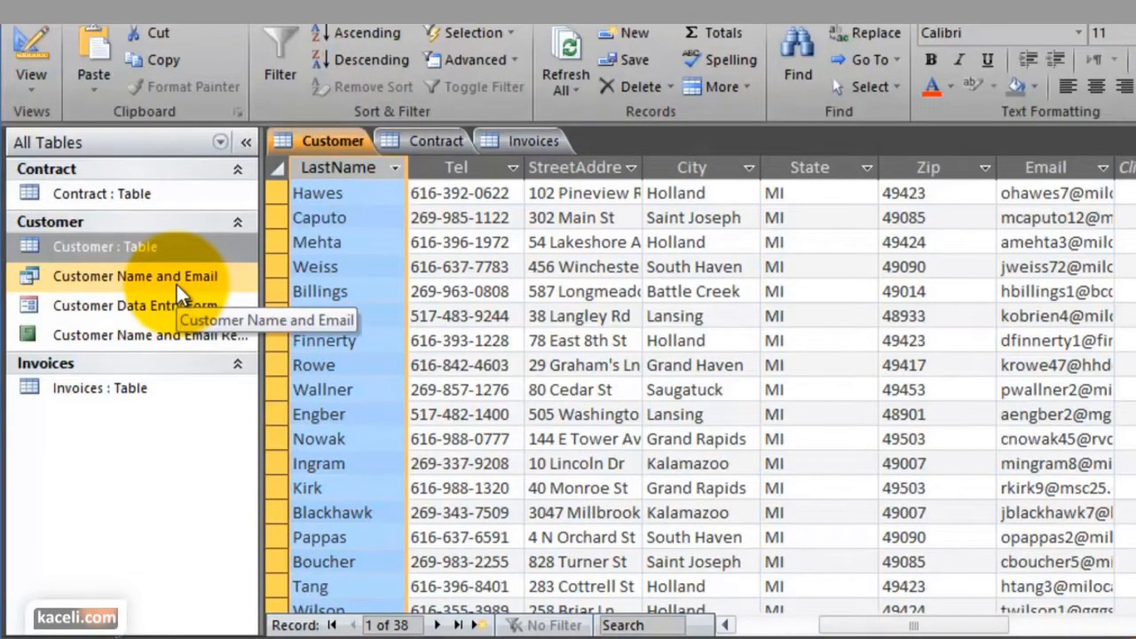
double_click(83, 279)
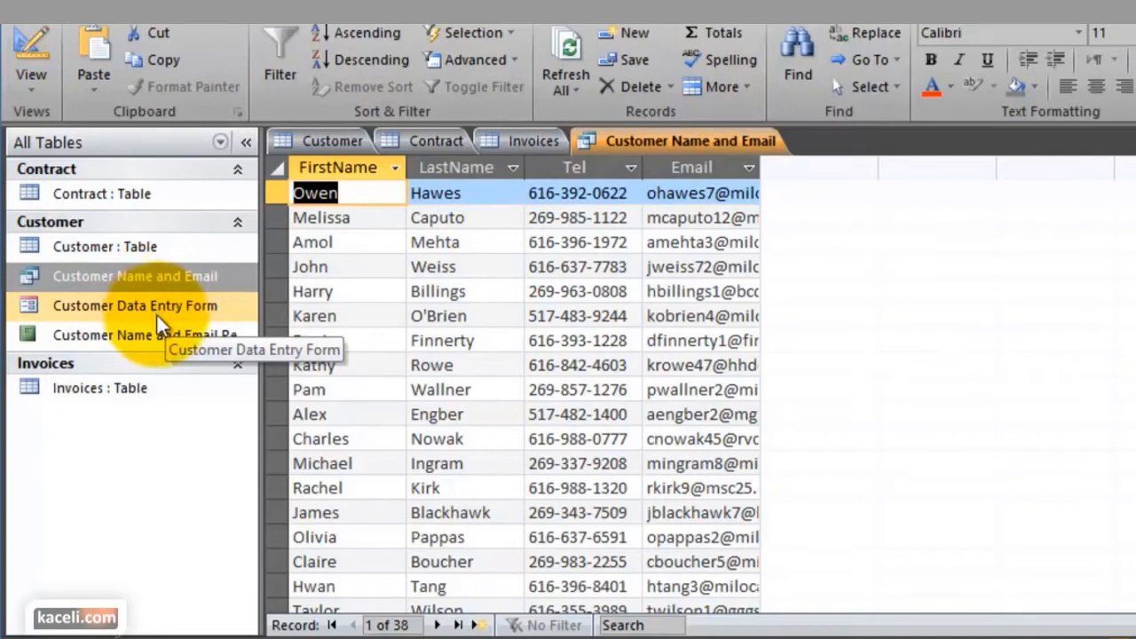
Return to the Customer table and go through the empty fields of the new-record row below the last customer
double_click(151, 247)
scroll(632, 433, down, 3)
scroll(632, 433, down, 10)
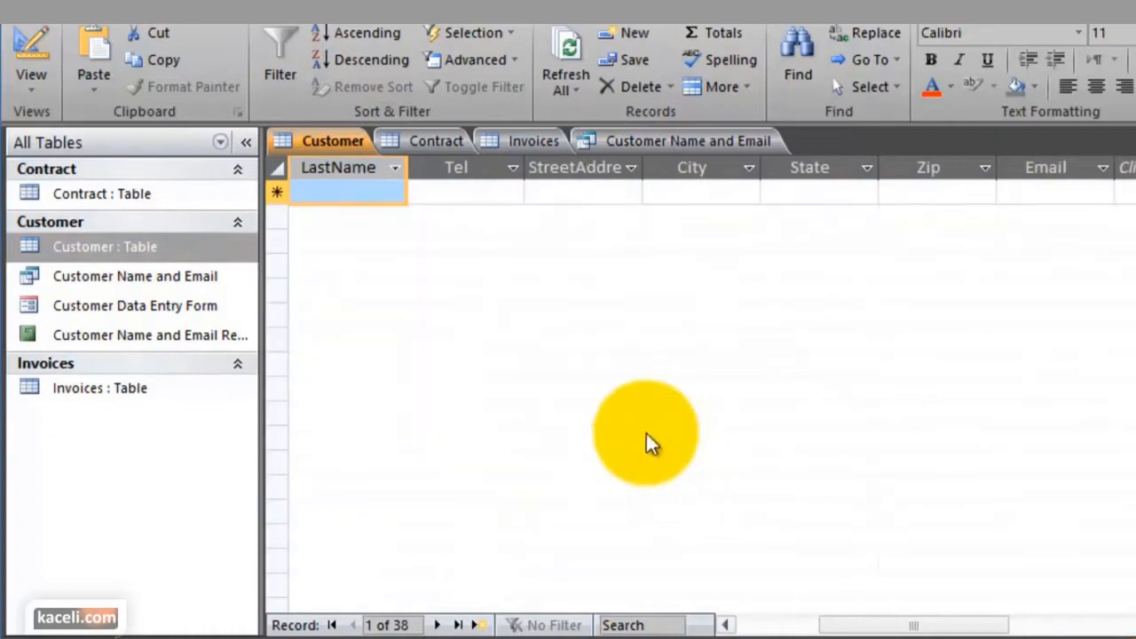
scroll(700, 334, up, 2)
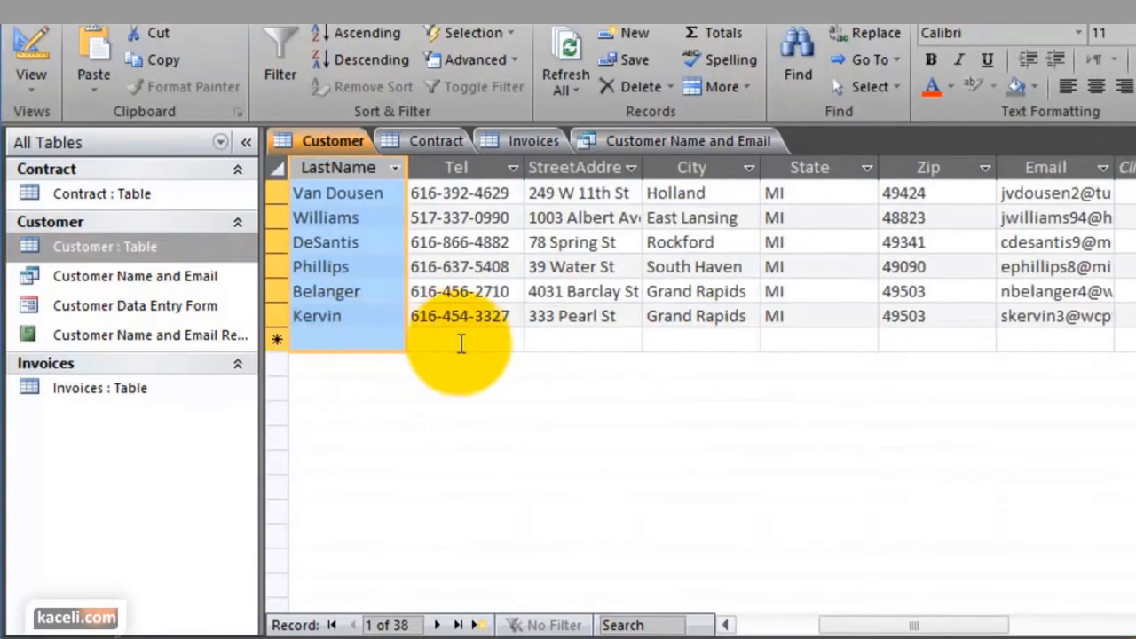
click(463, 343)
click(633, 338)
click(754, 339)
click(918, 346)
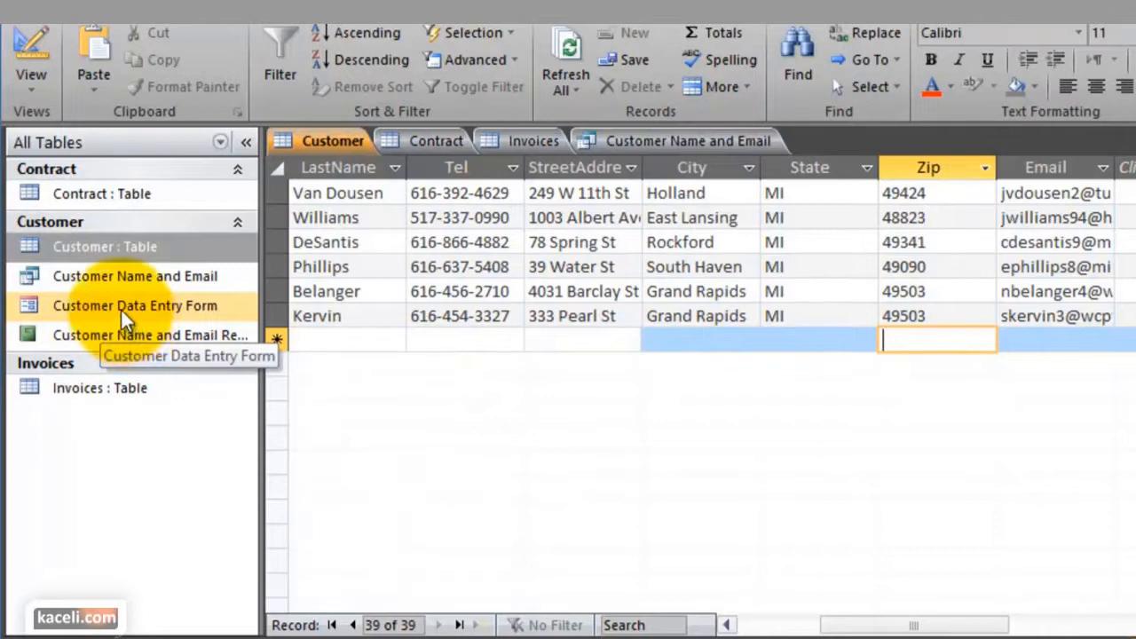
Open the Customer Data Entry Form, look over its fields, and move past the second record to a blank new one
double_click(123, 311)
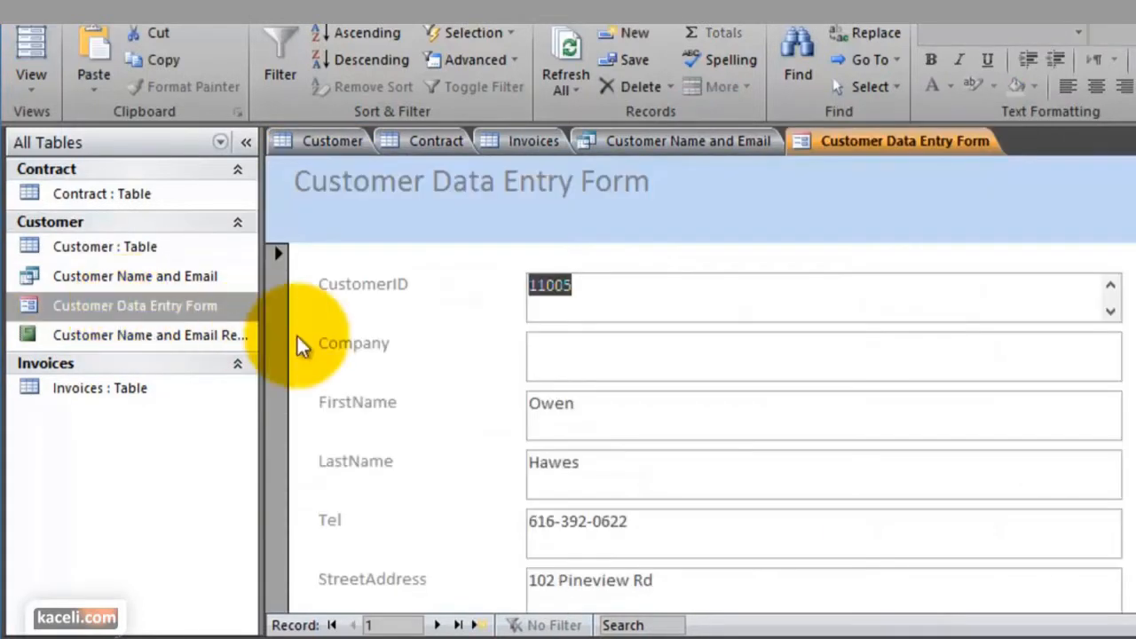
scroll(493, 348, down, 5)
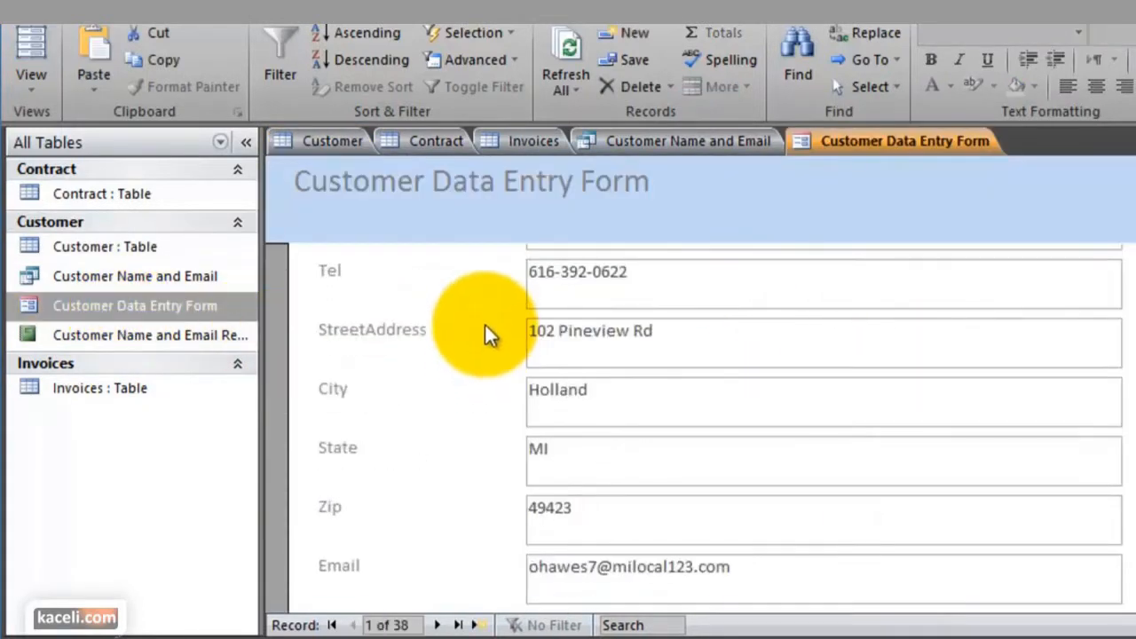
scroll(461, 390, up, 5)
scroll(444, 417, down, 5)
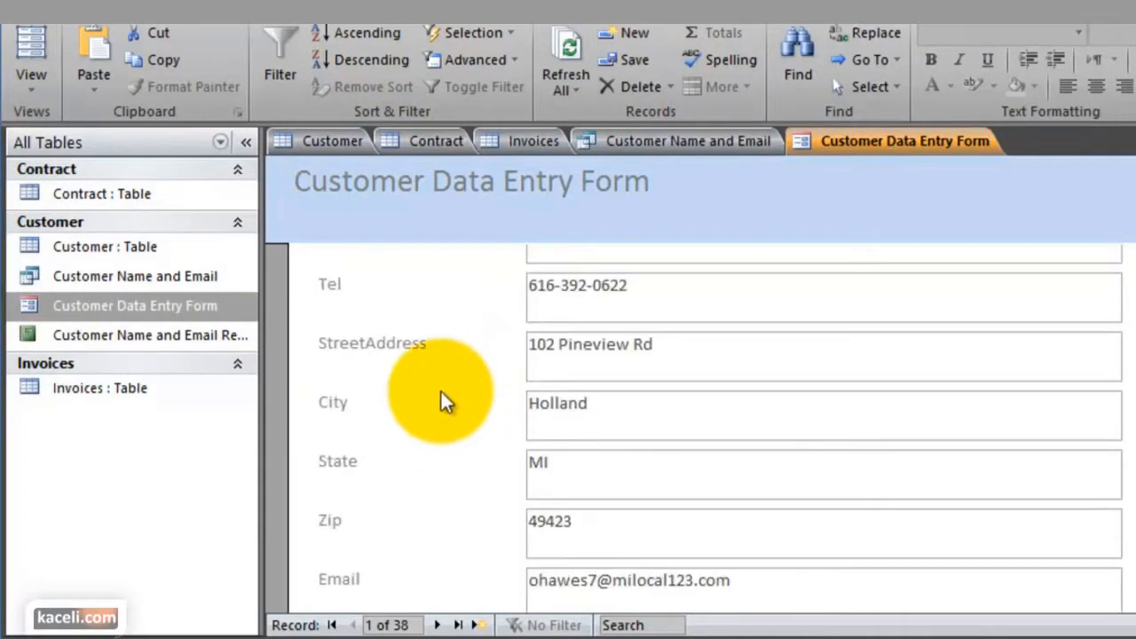
click(437, 625)
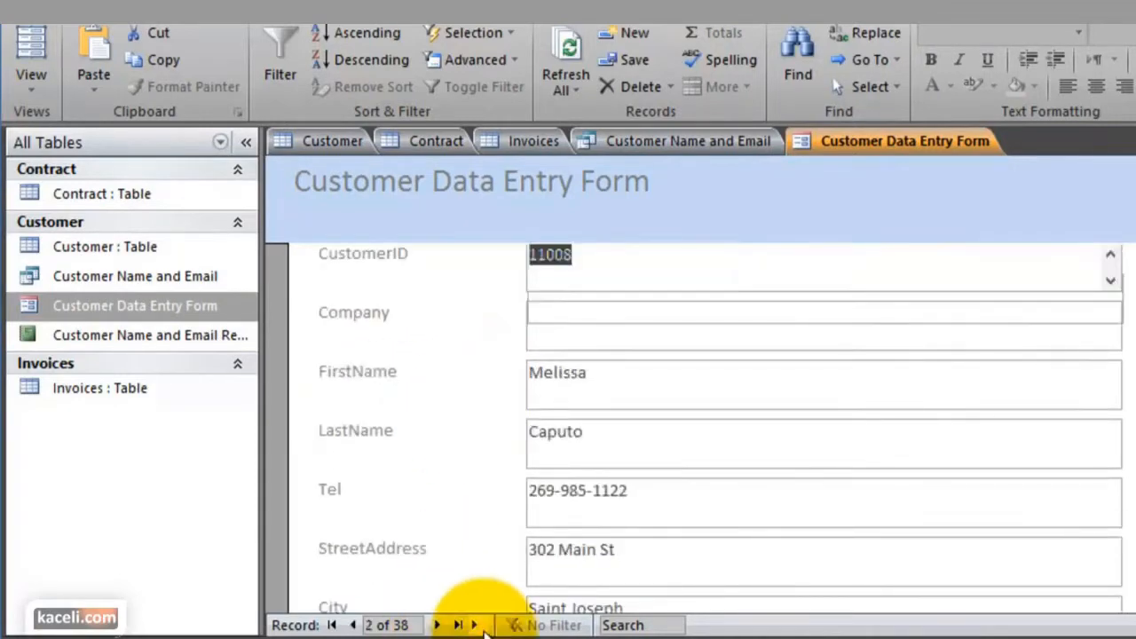
click(473, 624)
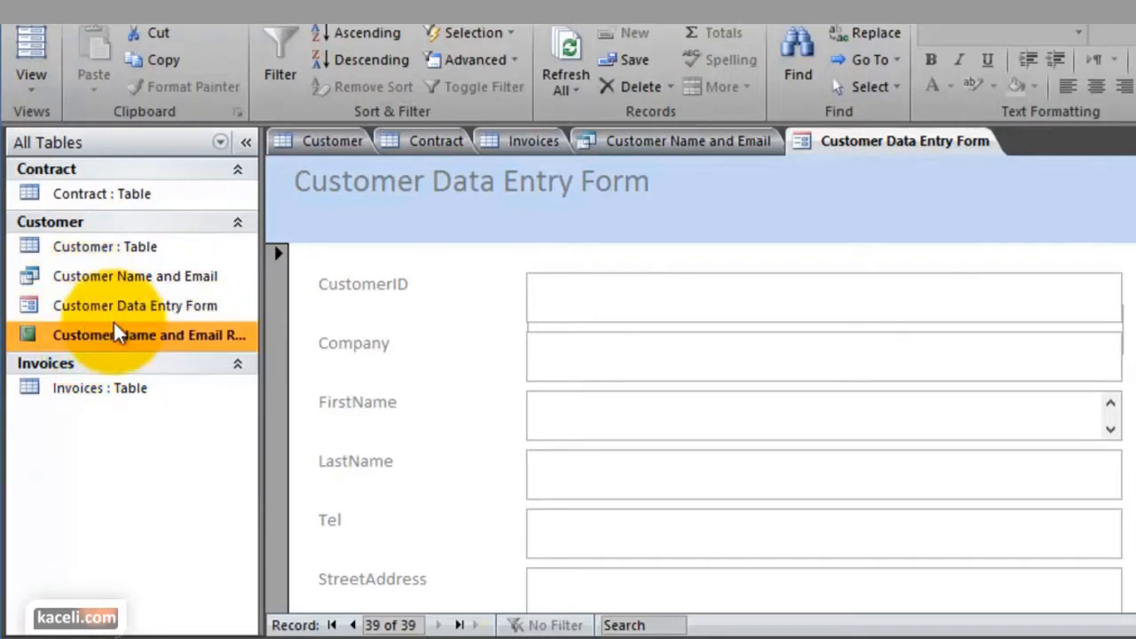
Open the Customer Name and Email Report and go over the database's table, query, form and report objects
double_click(131, 342)
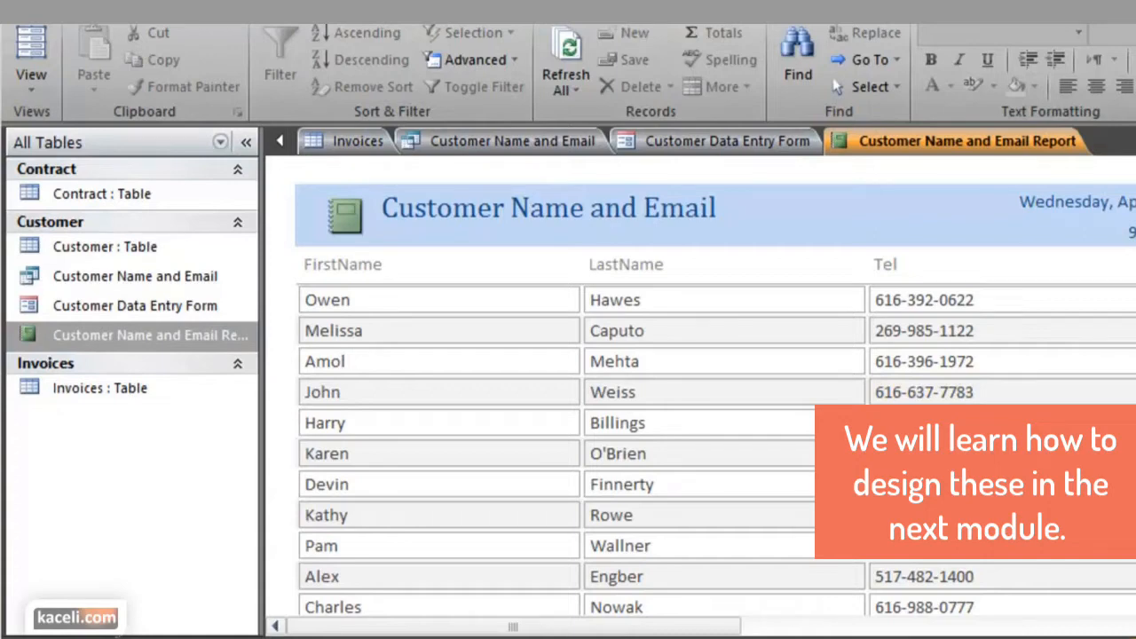
click(103, 196)
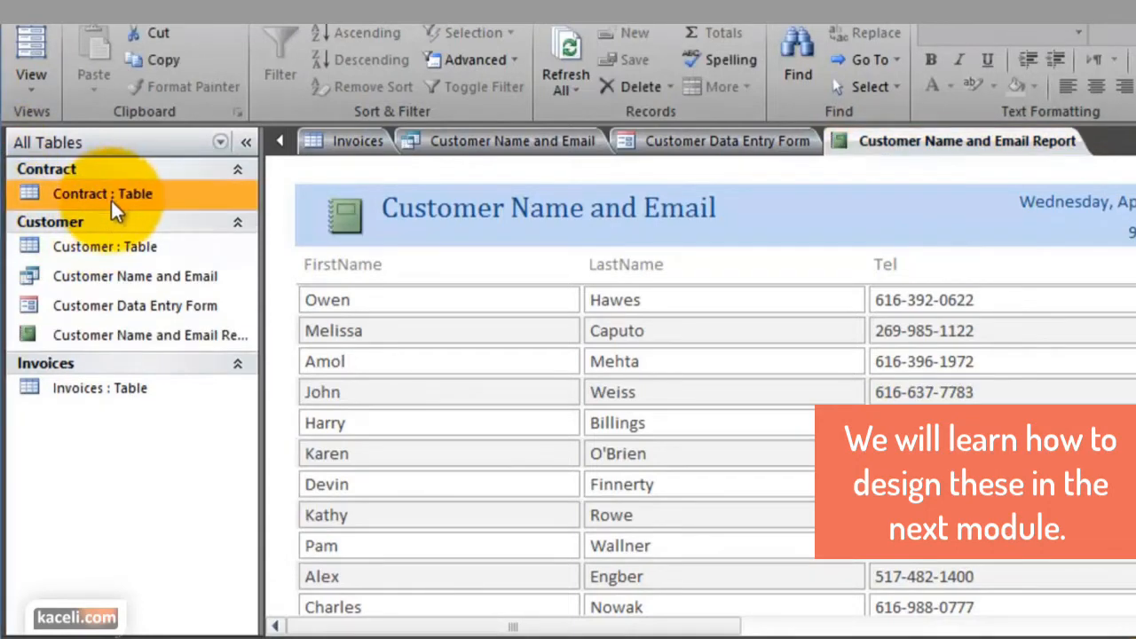
click(104, 249)
click(102, 277)
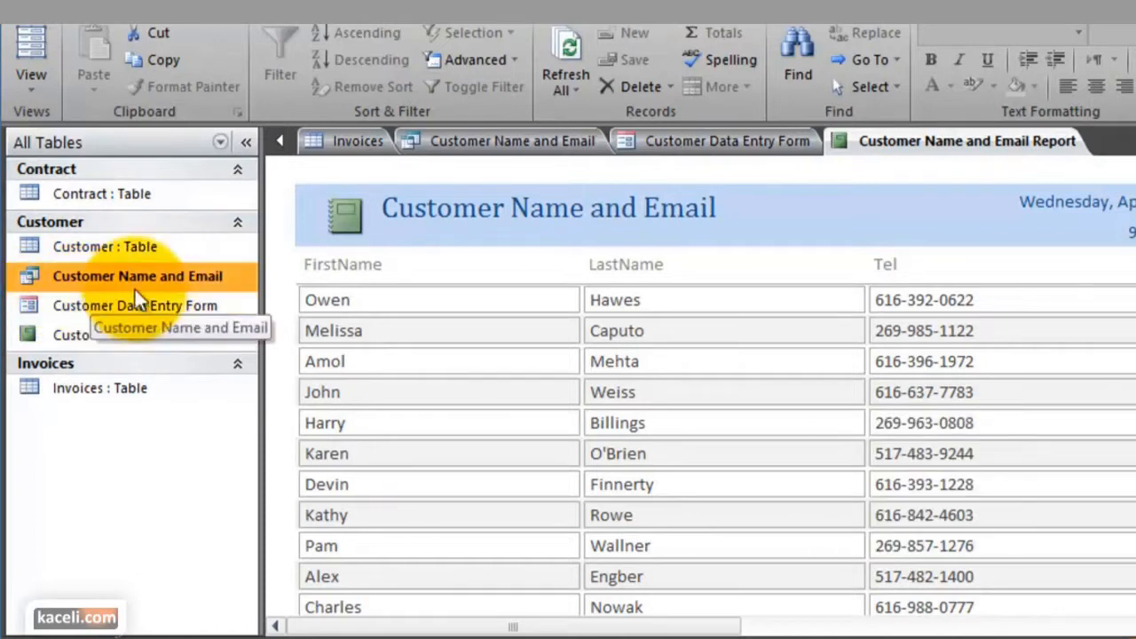
click(121, 311)
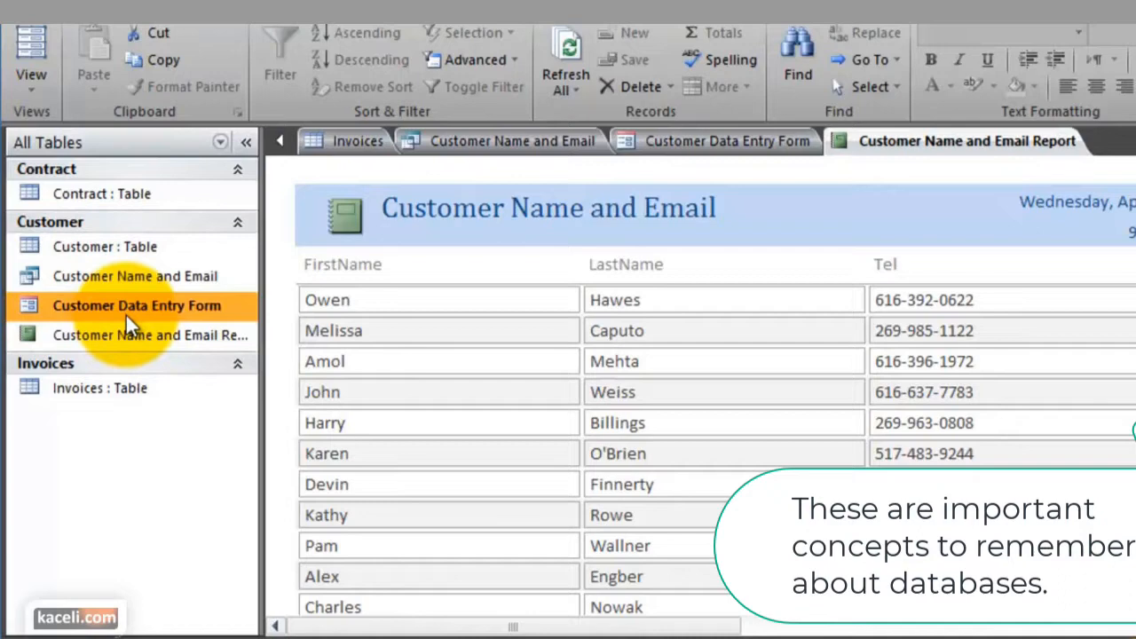
click(133, 334)
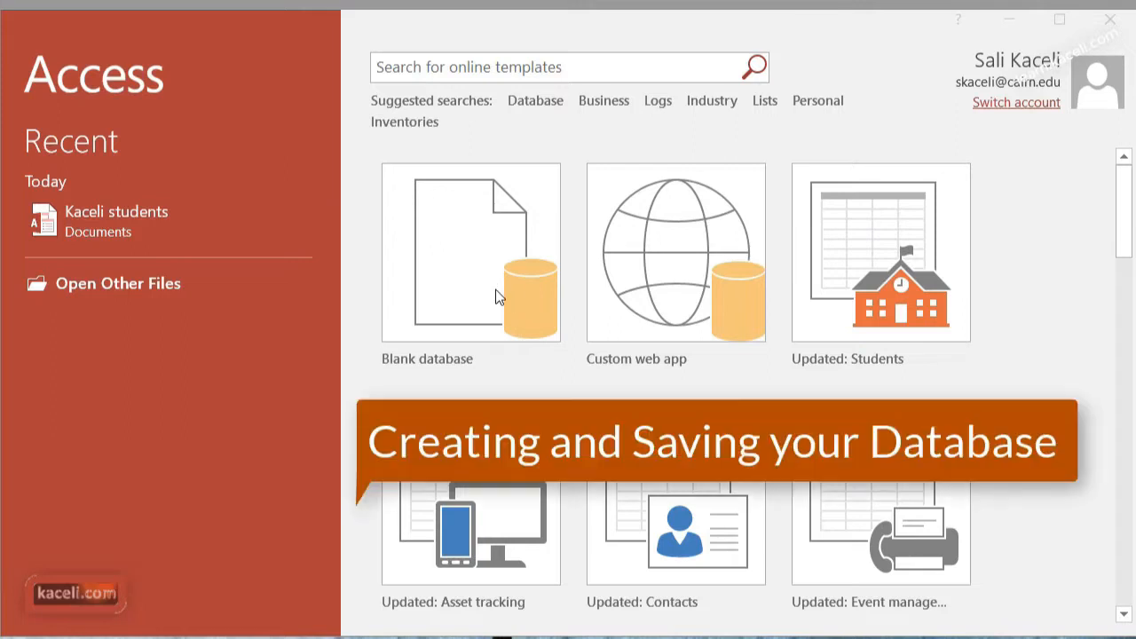
Create a blank database named Kaceli-Database in the Documents folder
click(496, 296)
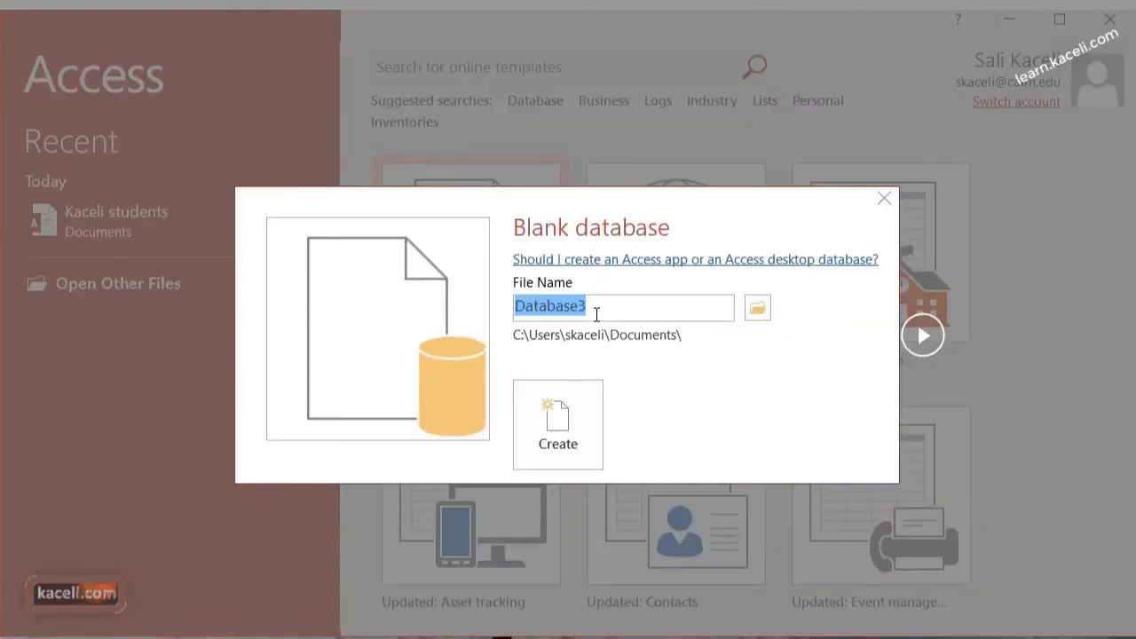
text(Kaceli-Database)
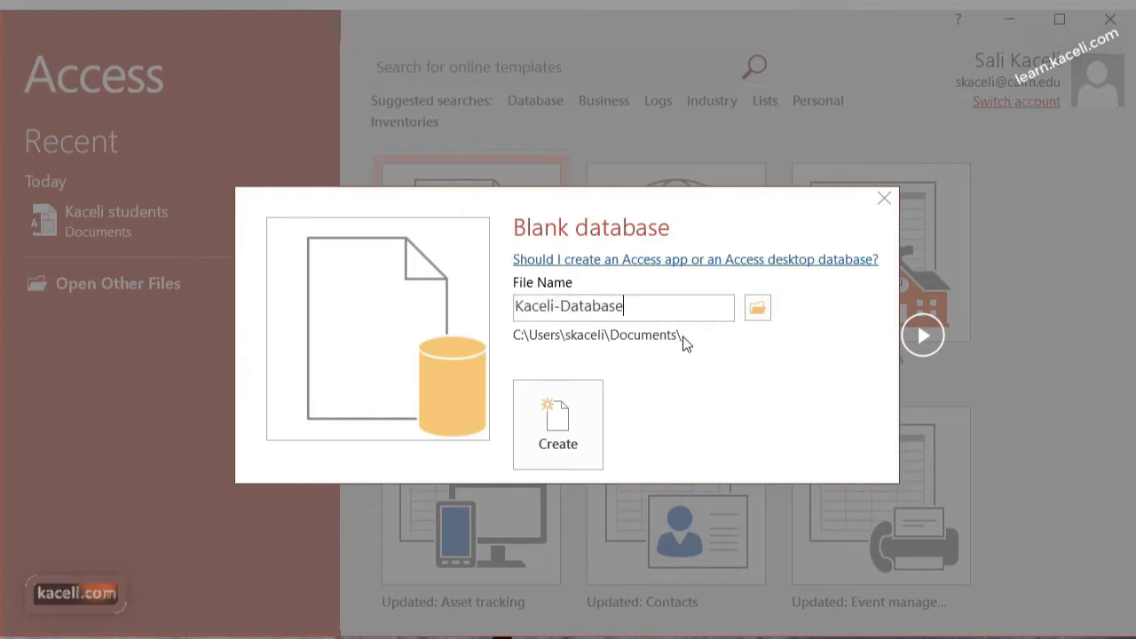
click(563, 443)
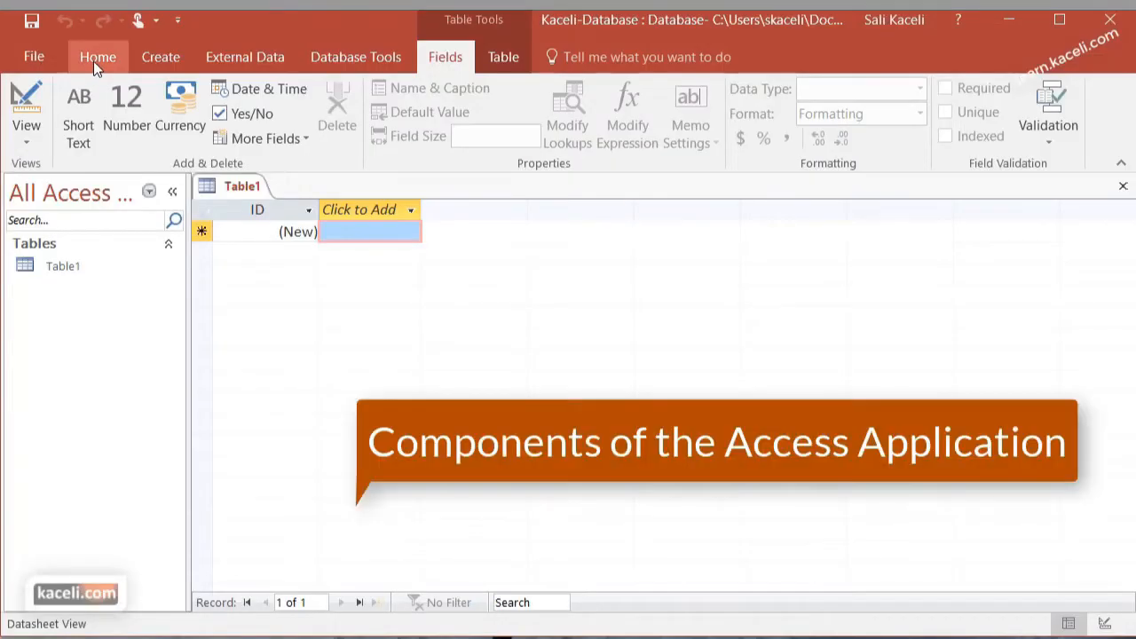
Examine the Home, Create, External Data, Database Tools and table Fields command sets of the new database
click(98, 59)
click(151, 60)
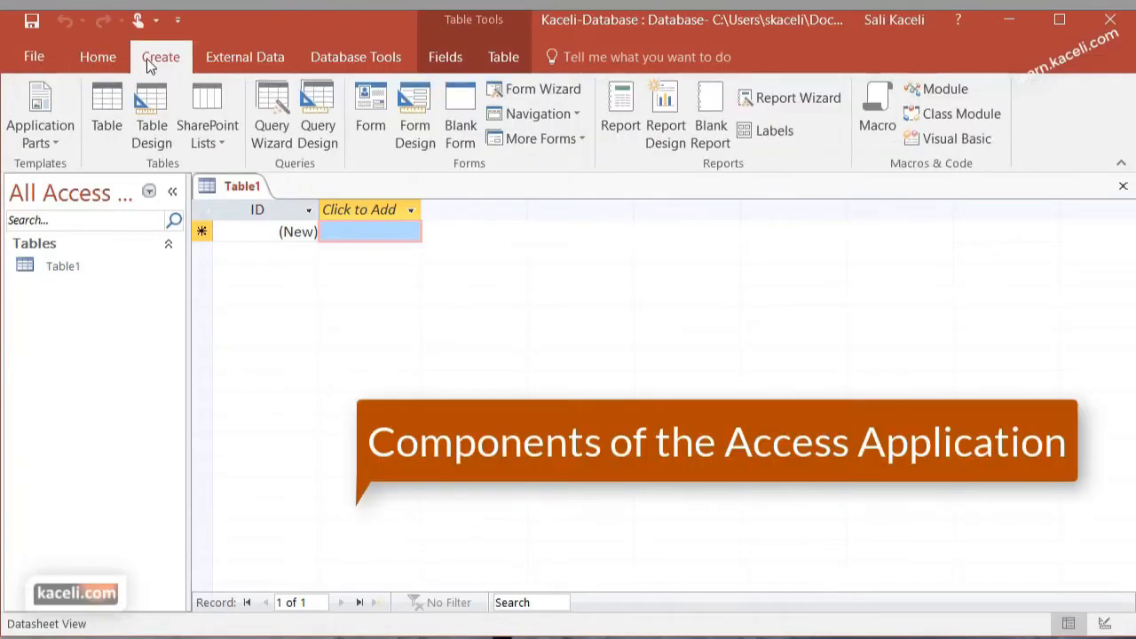
click(97, 55)
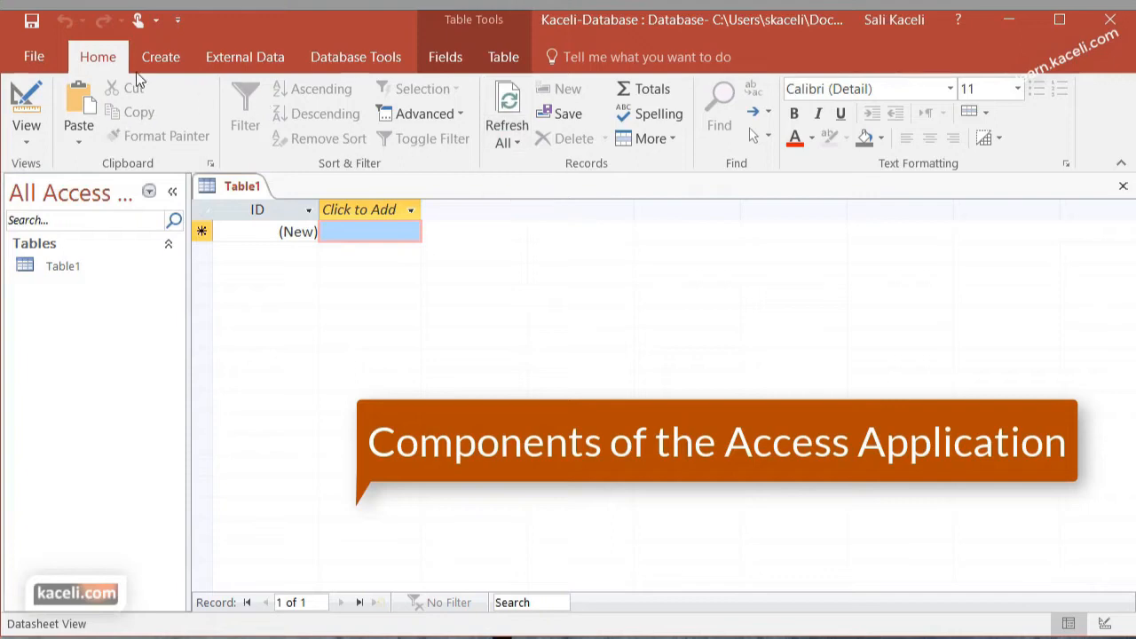
click(158, 58)
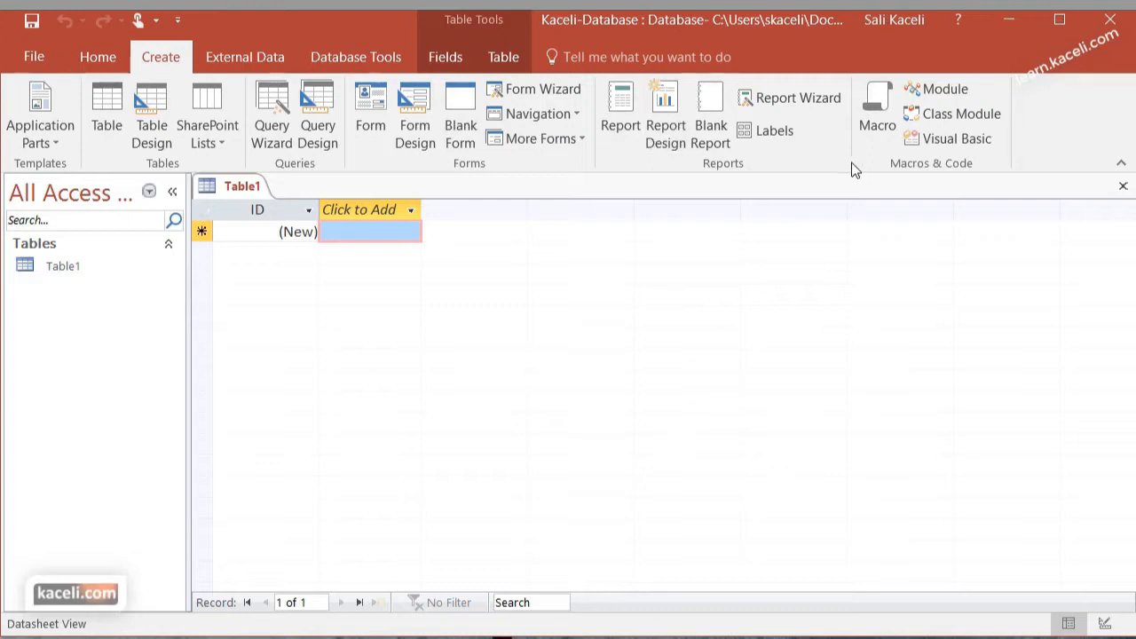
click(229, 56)
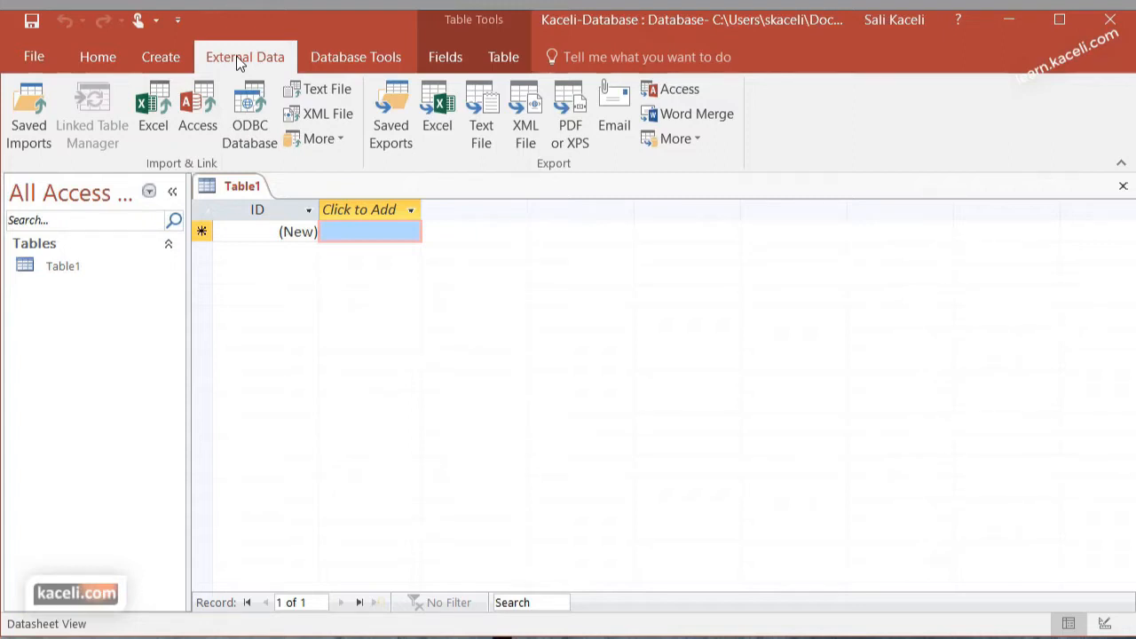
click(337, 60)
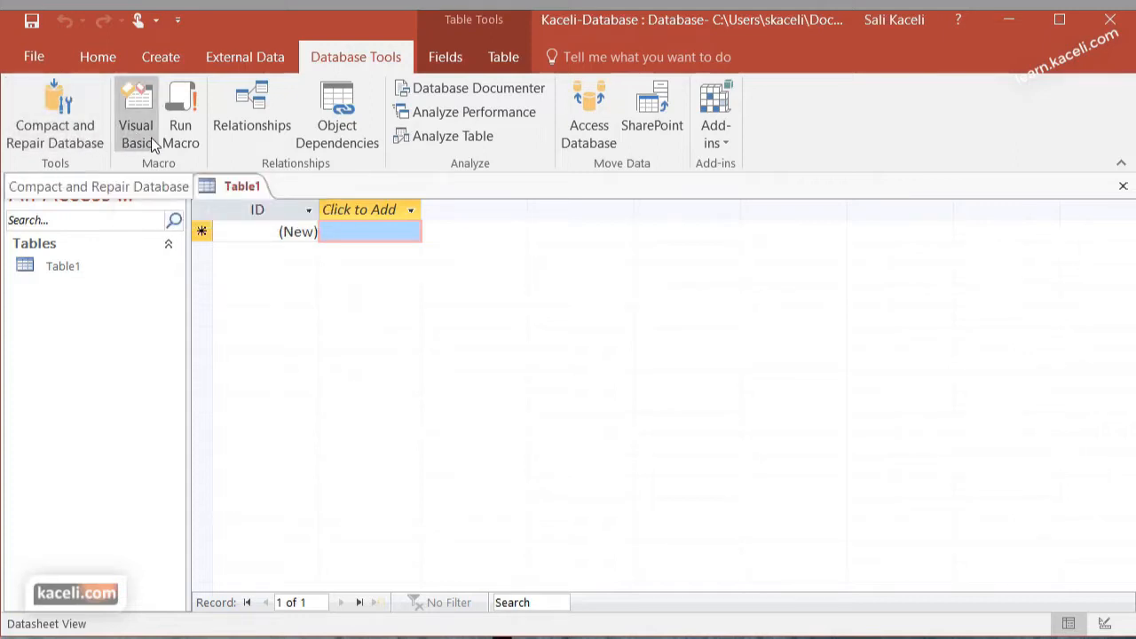
click(459, 60)
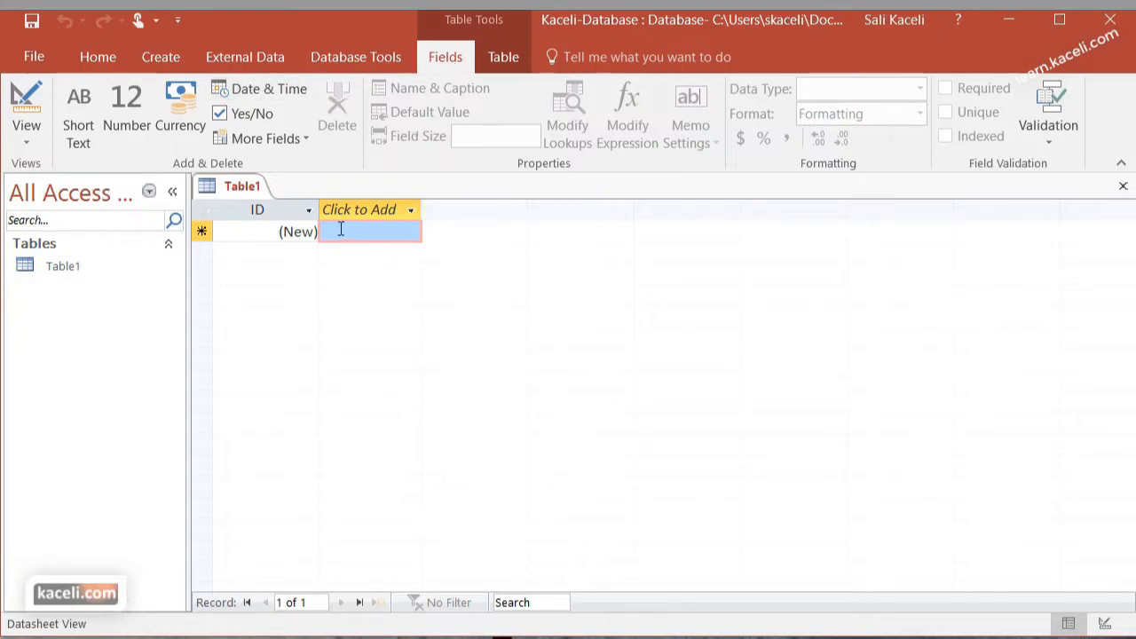
Search the available commands for "query" and try to start the Client Query Wizard without saving the new table
click(495, 57)
click(456, 57)
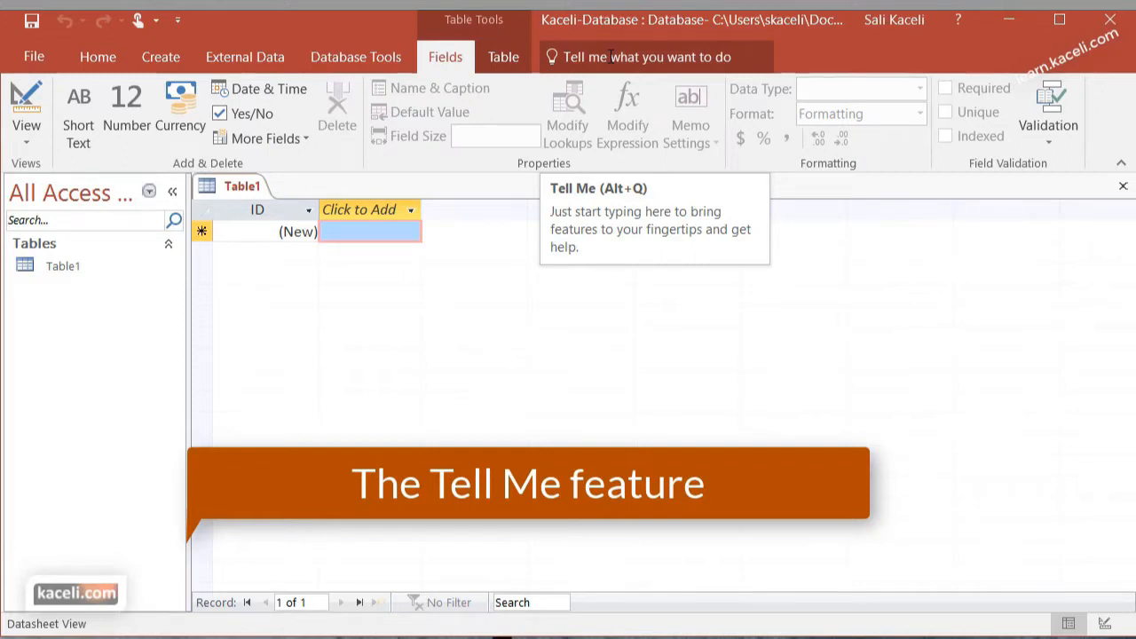
click(611, 56)
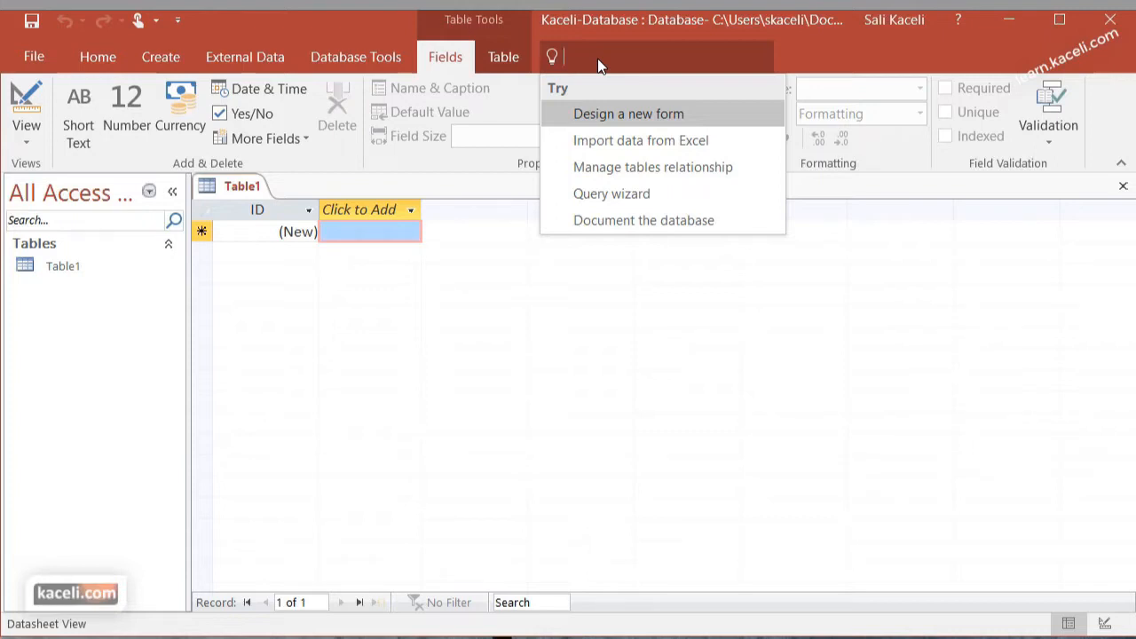
text(query)
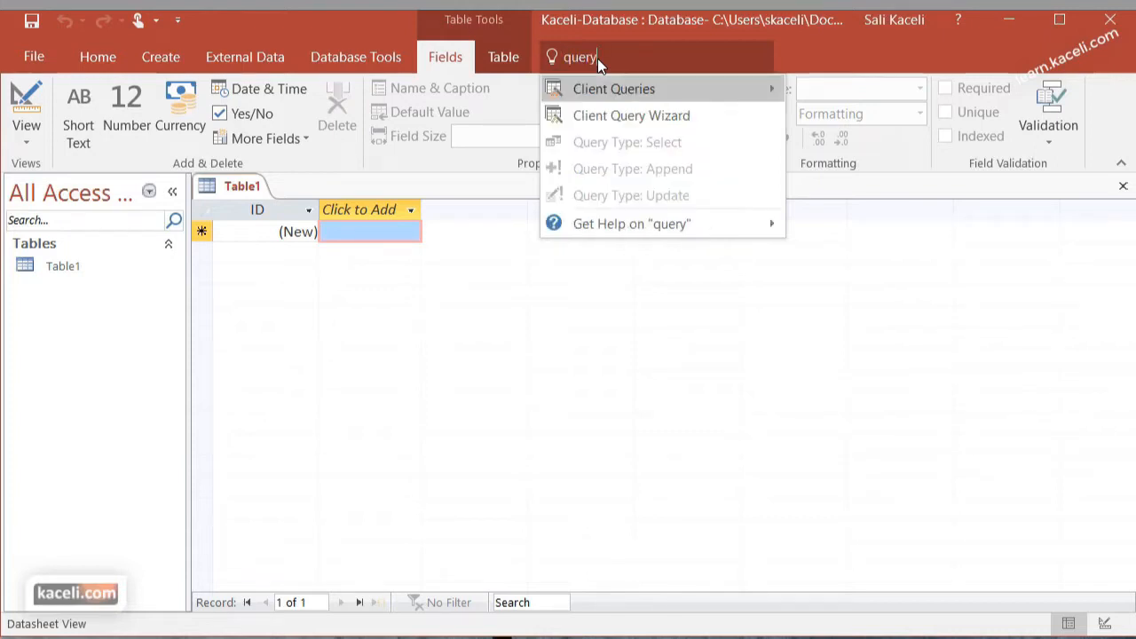
click(646, 116)
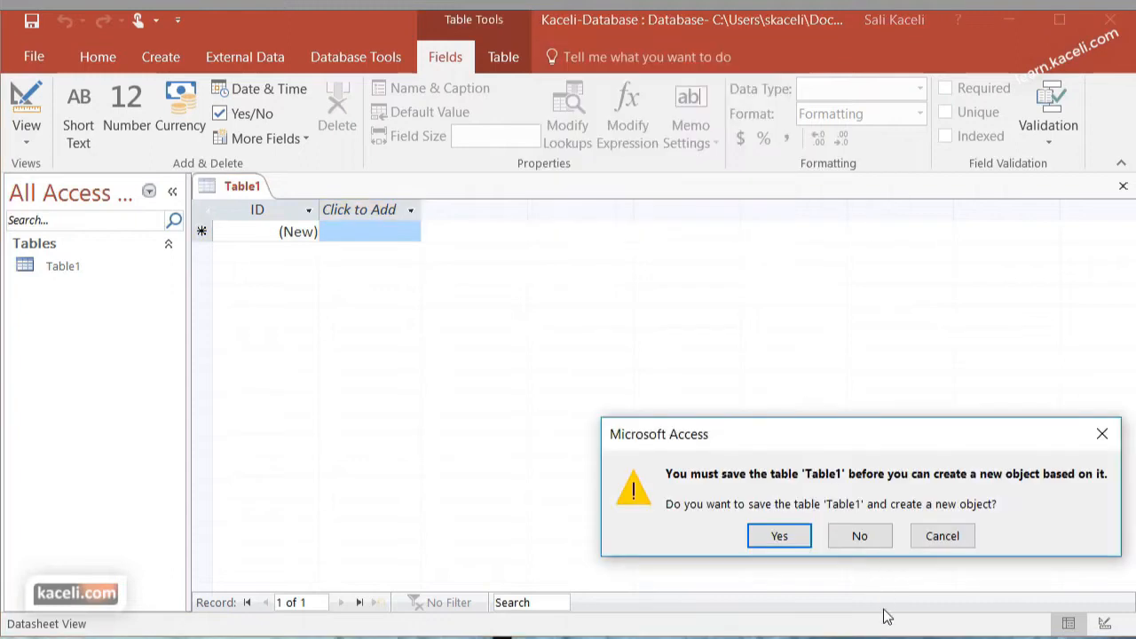
click(936, 544)
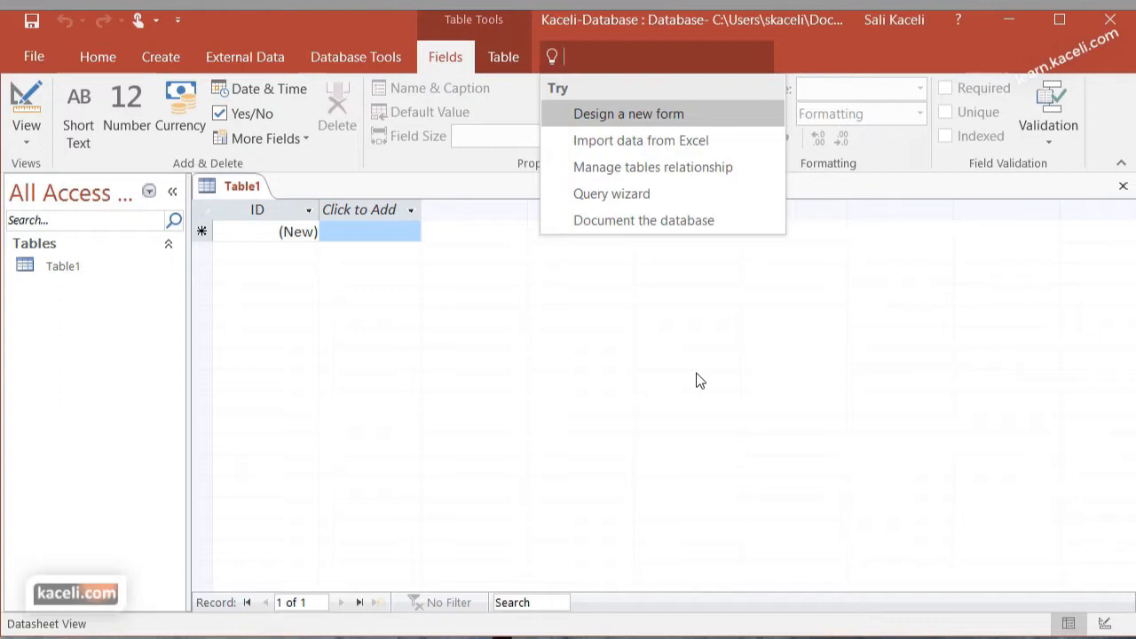
click(531, 445)
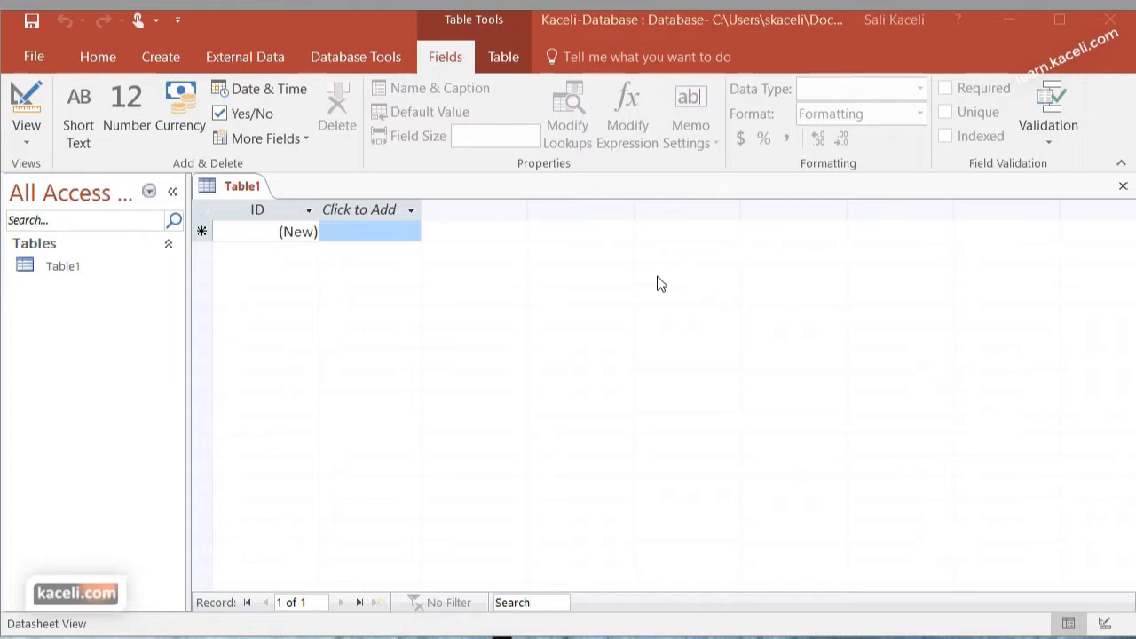
Rename the new table's ID field to CustomerID and check the data types offered for it
click(258, 213)
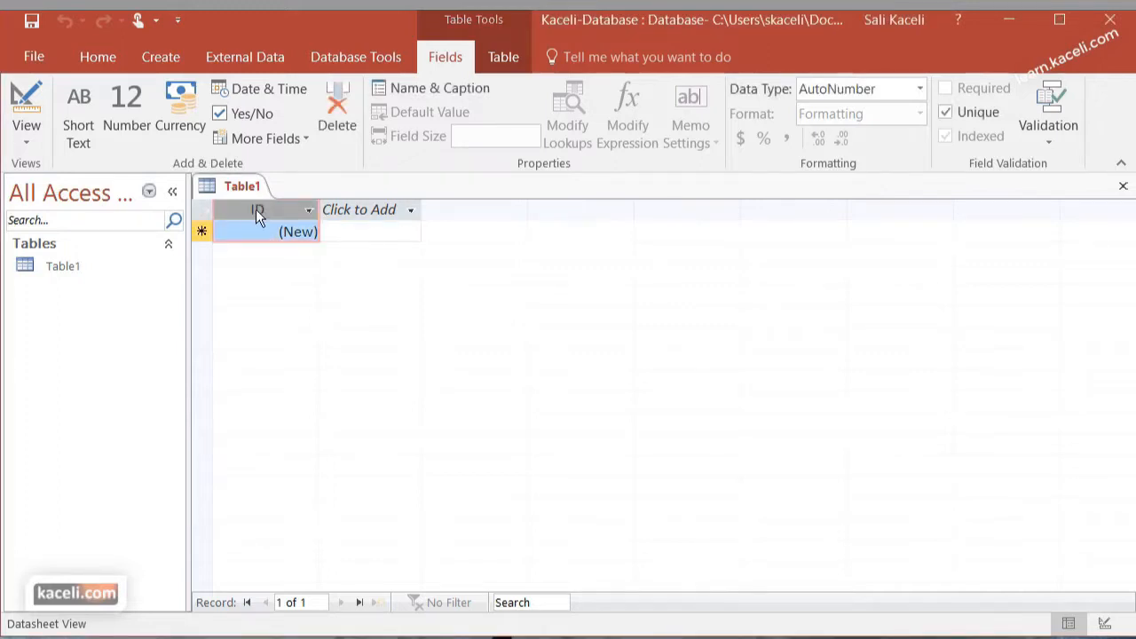
click(256, 208)
double_click(260, 210)
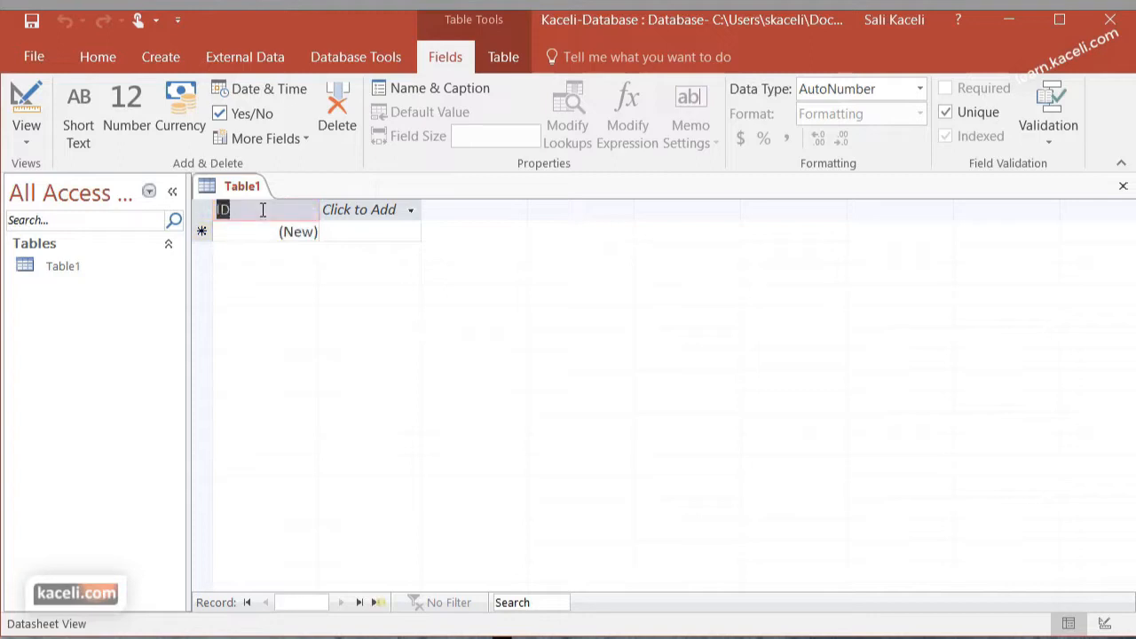
text(CustomerID)
key(Return)
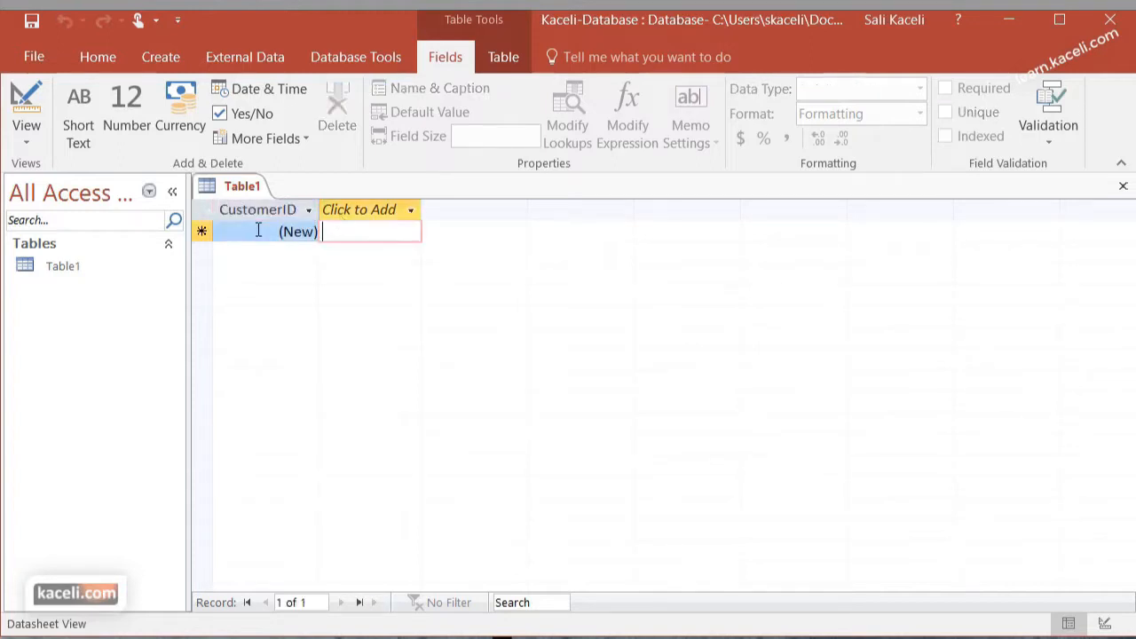
click(266, 233)
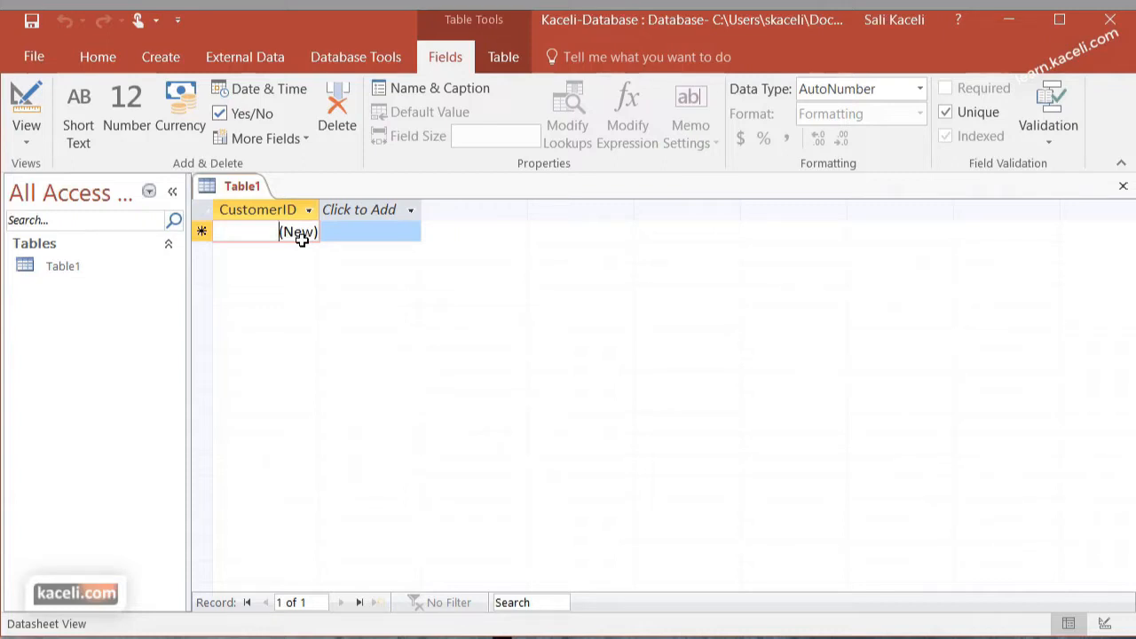
click(920, 89)
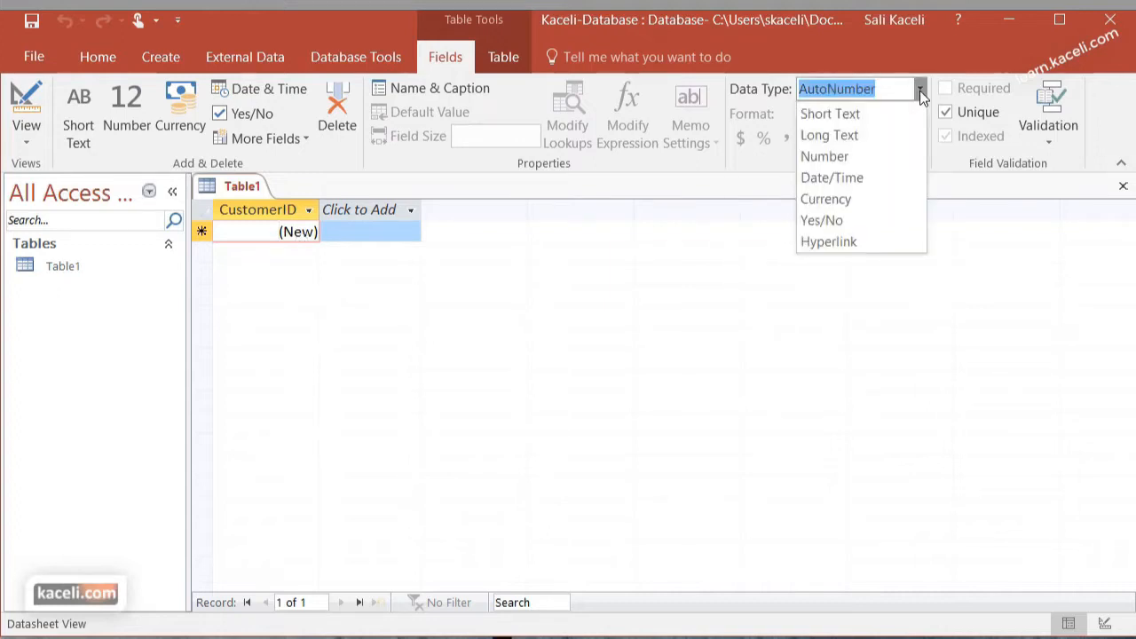
Add two Short Text fields named FirstName and LastName after CustomerID
click(359, 209)
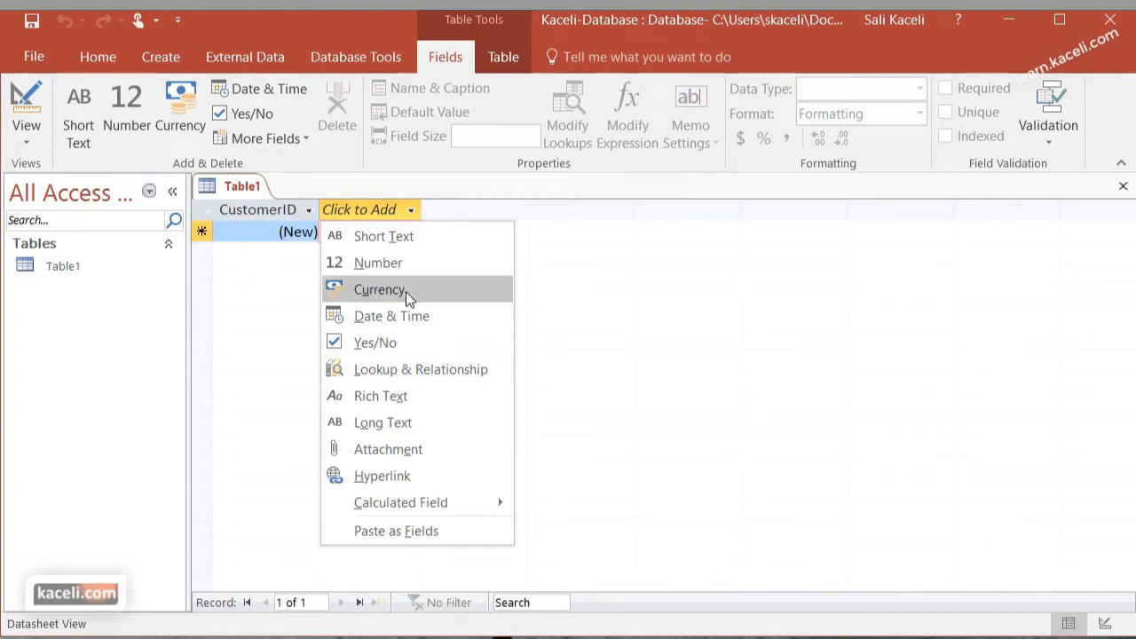
click(404, 242)
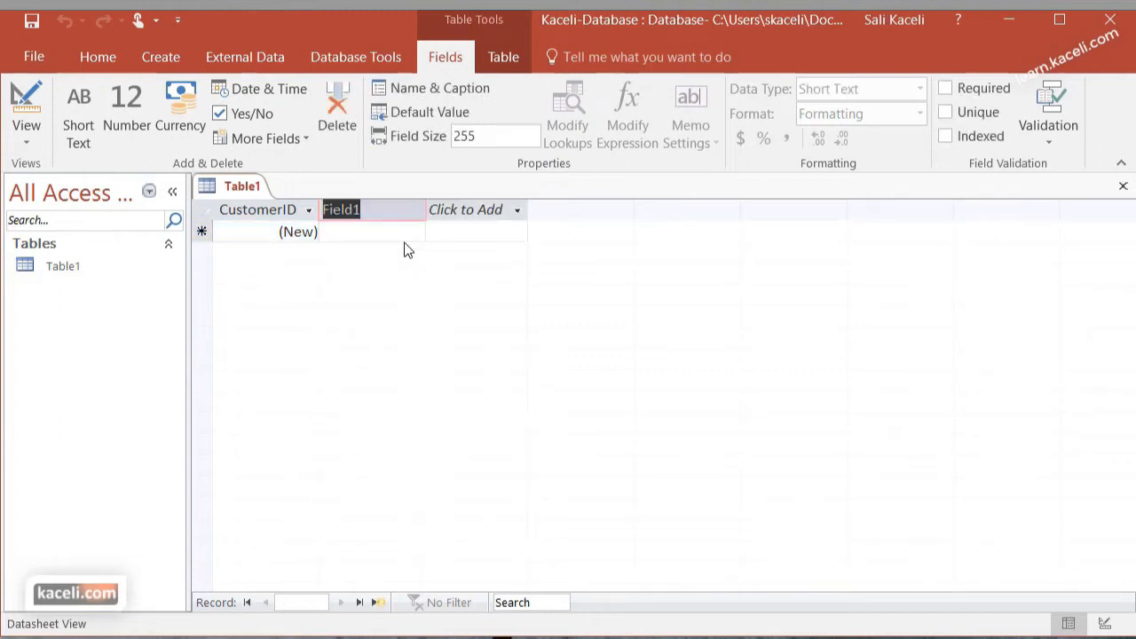
text(FirstName)
click(467, 210)
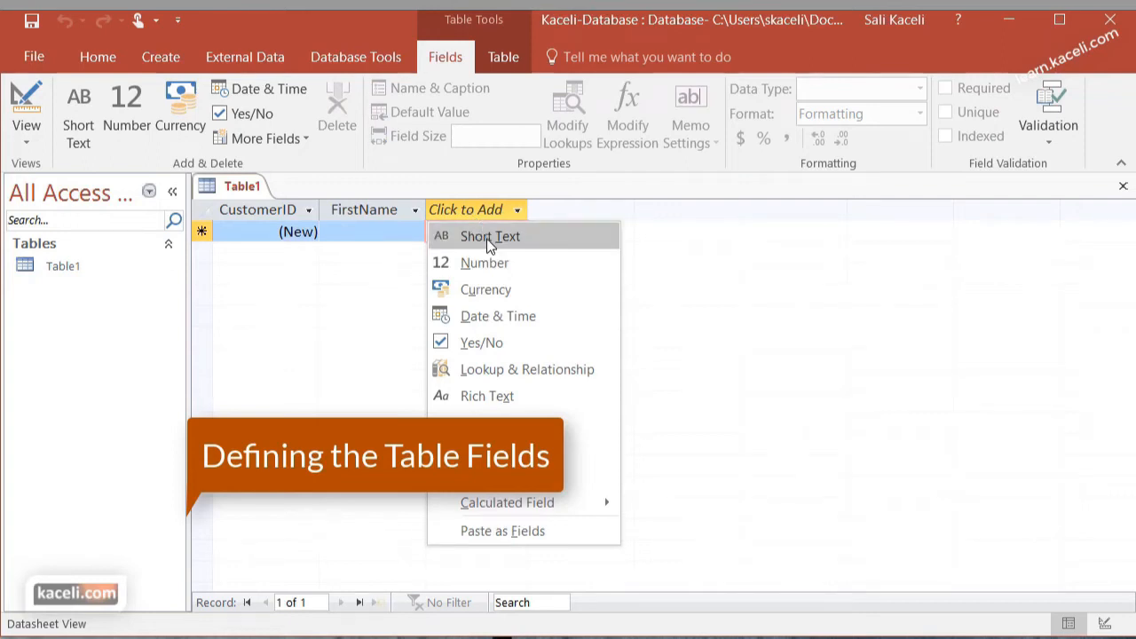
click(490, 238)
text(LastName)
key(Return)
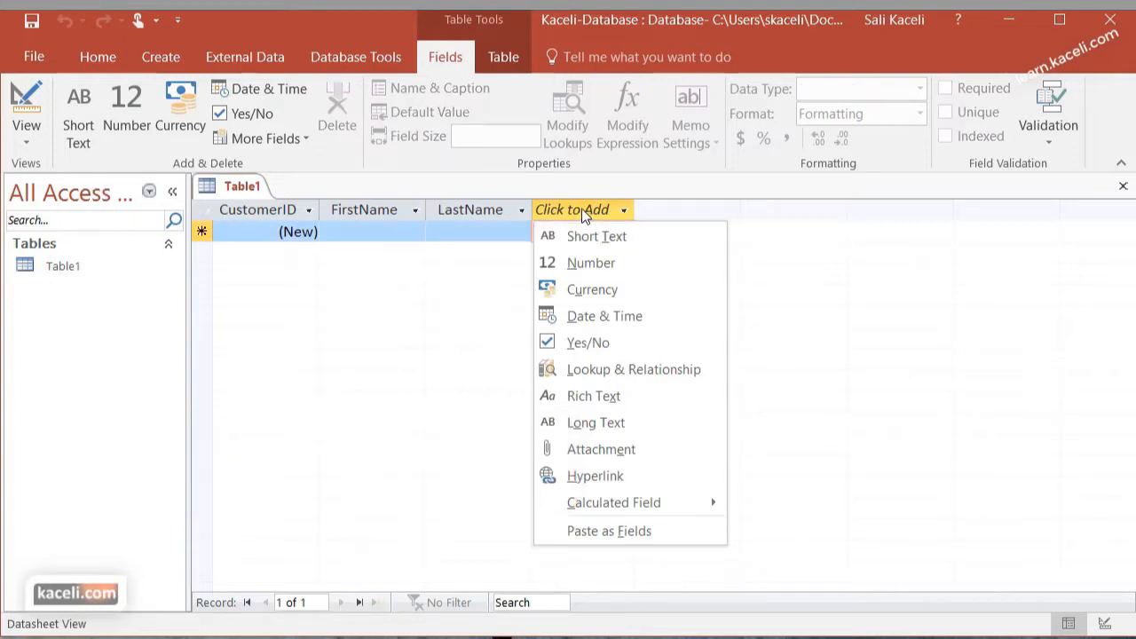
Add two more Short Text fields named StreetAddress and City
click(591, 239)
text(S)
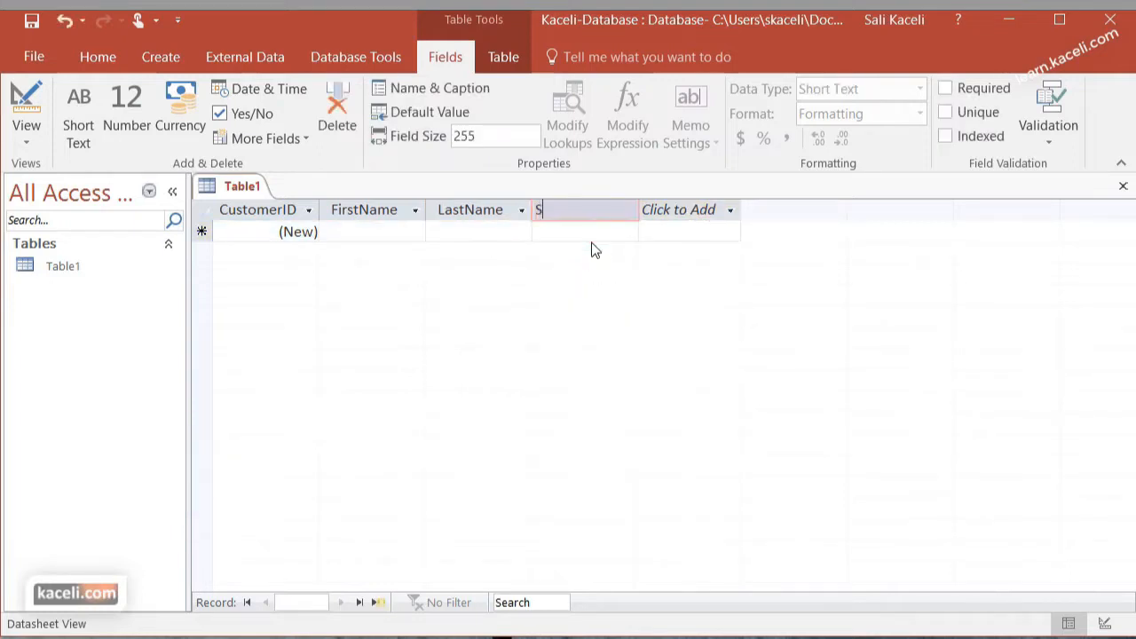
text(treetAddress)
key(Return)
click(686, 232)
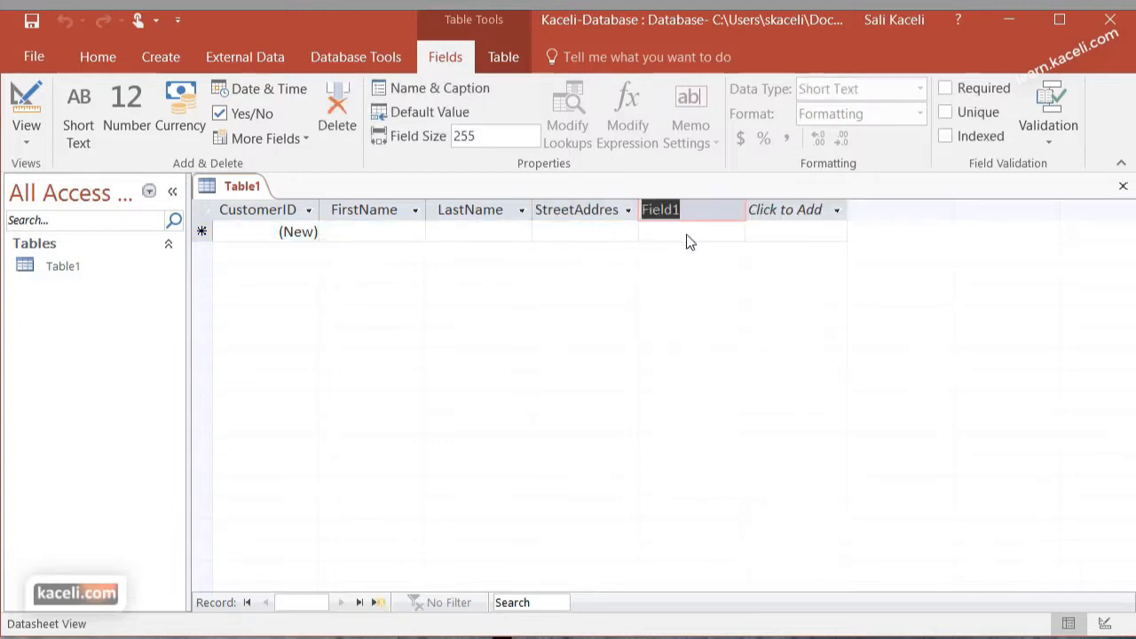
text(City)
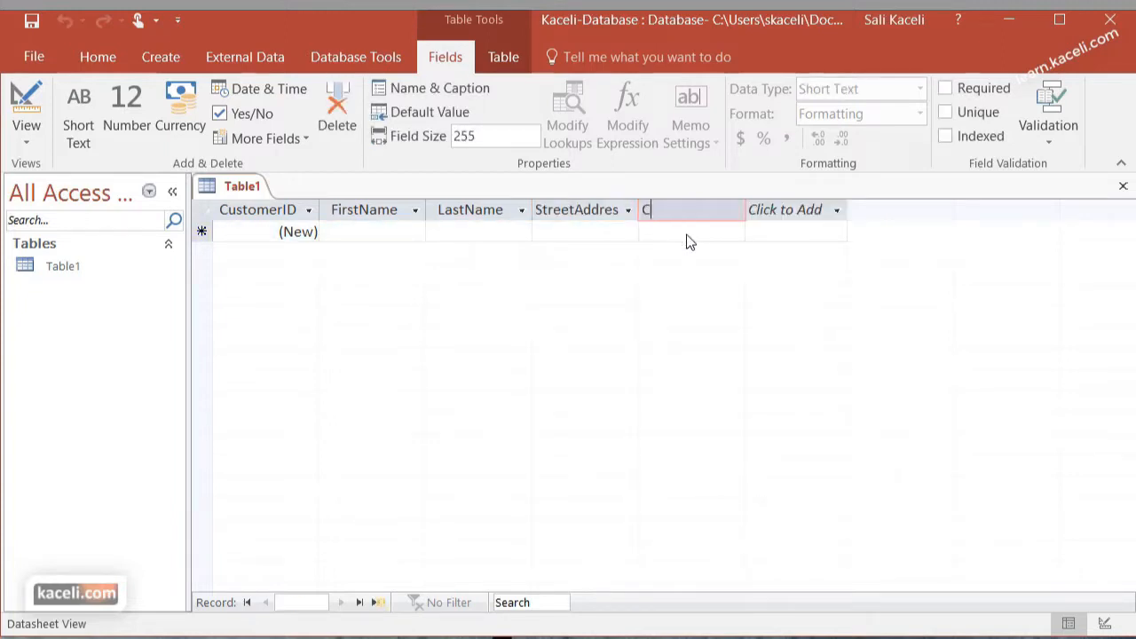
key(Return)
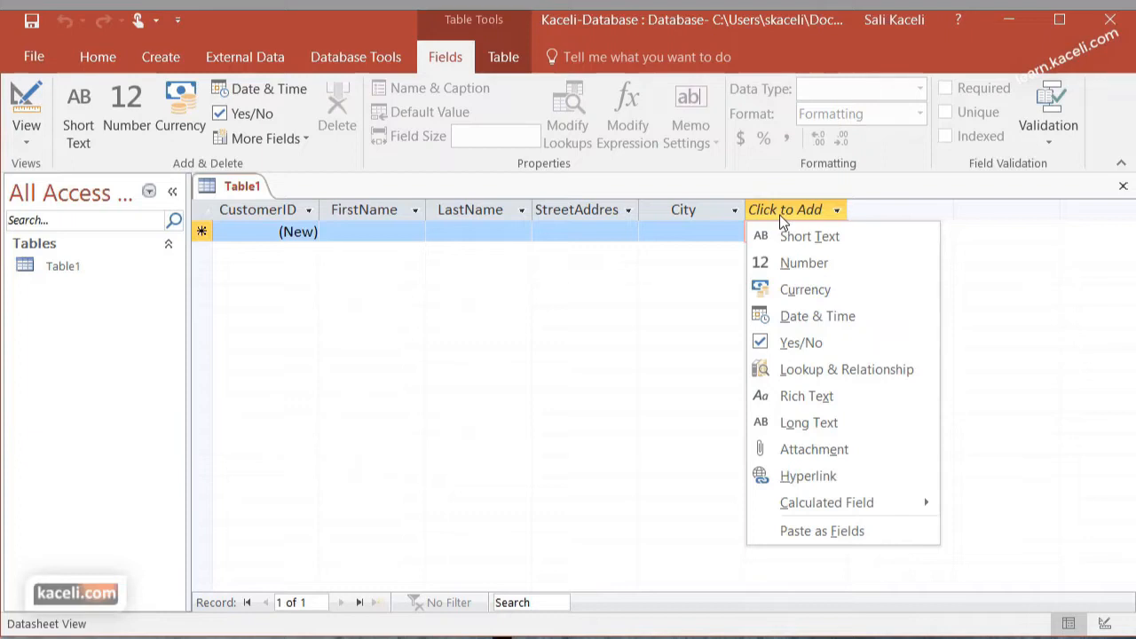
Add a Short Text field named State and a Number field named ZipCode
click(795, 236)
text(State)
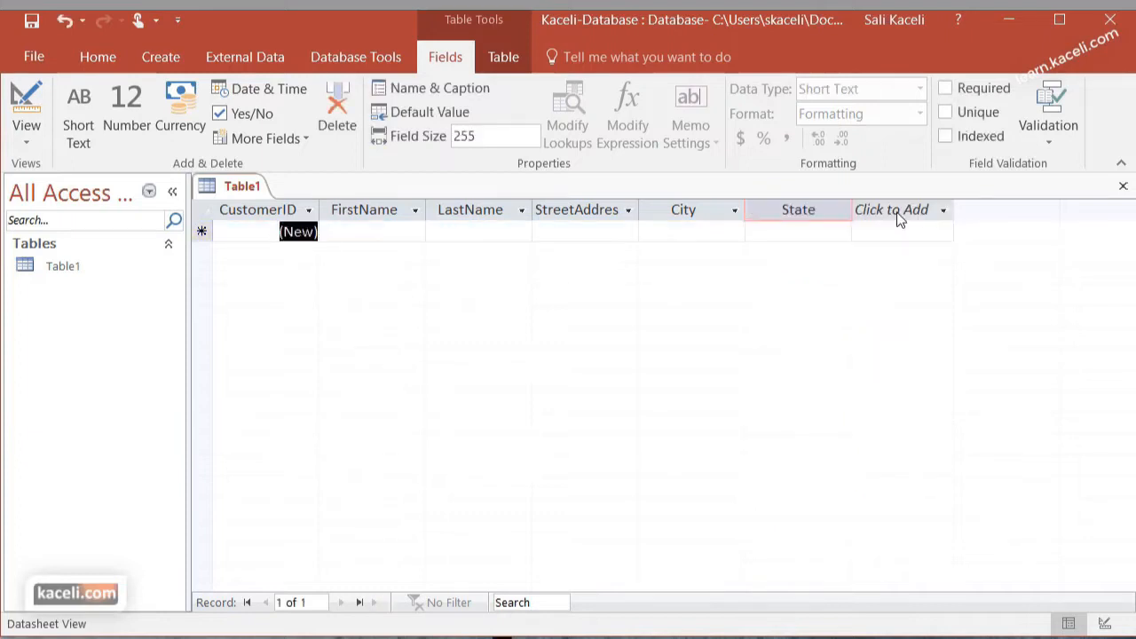
key(Return)
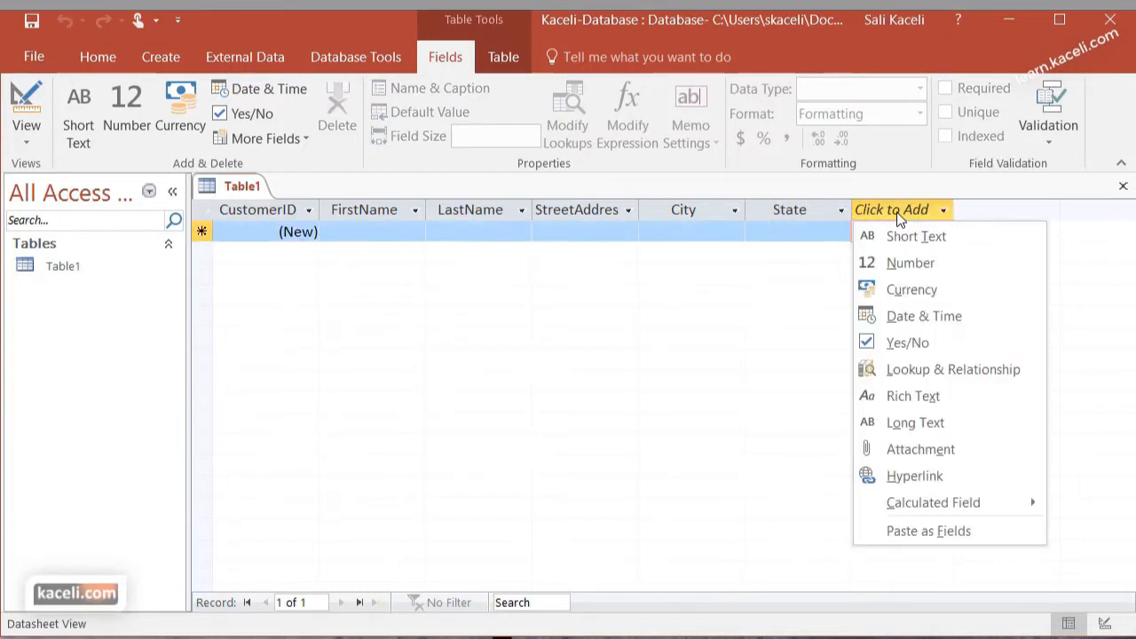
click(914, 264)
text(ZipCode)
key(Return)
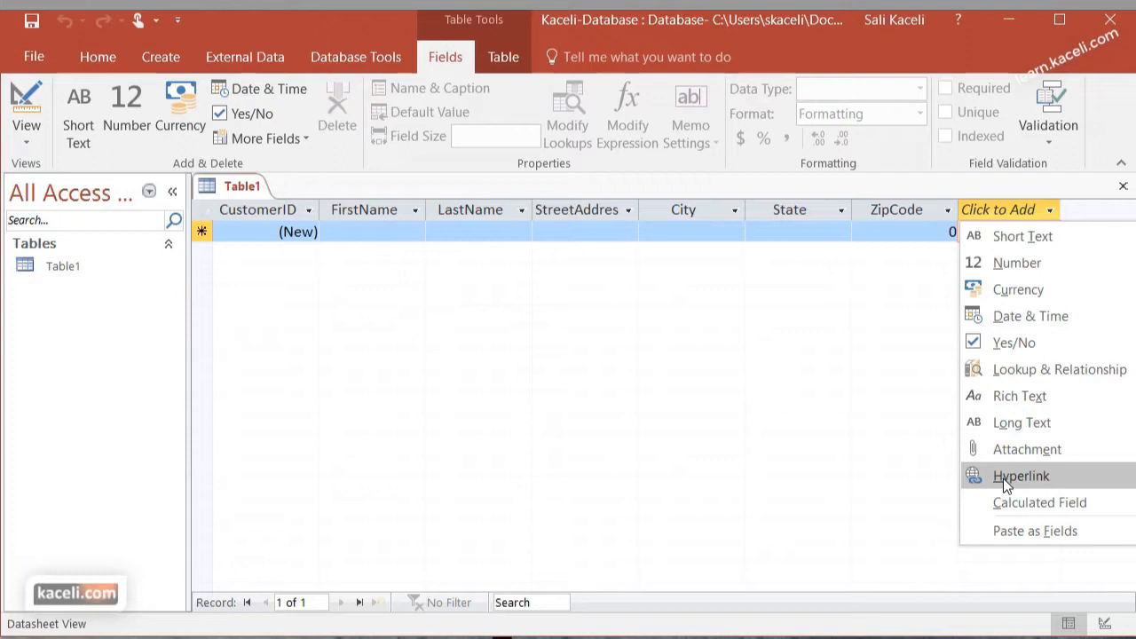
Add an Attachment field after ZipCode and check the data types of the FirstName and ZipCode fields
click(1014, 450)
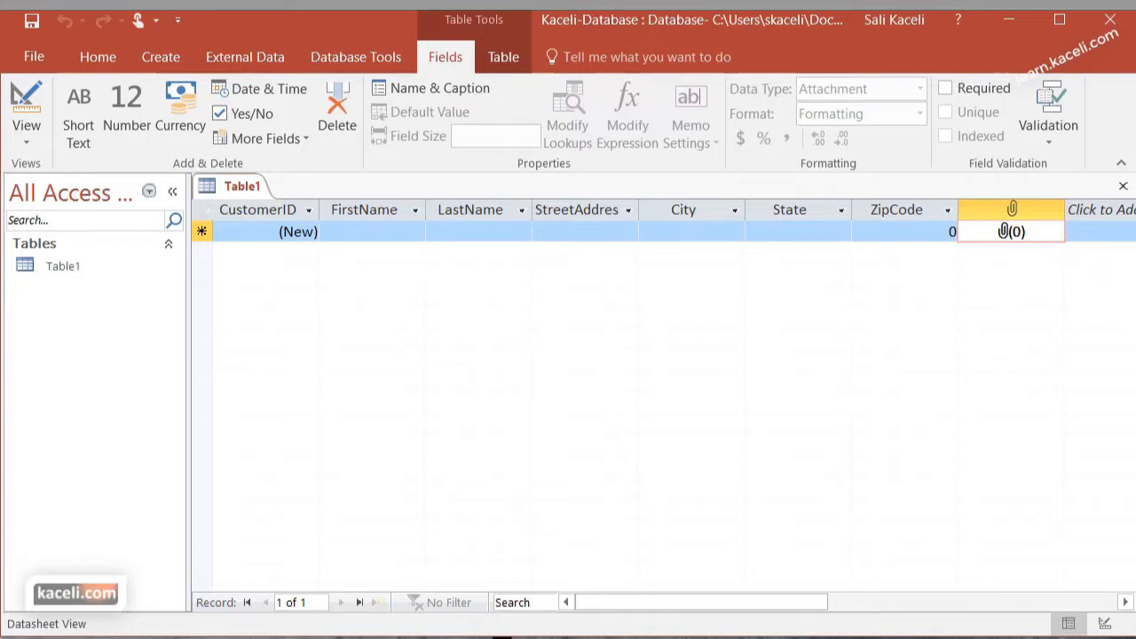
click(376, 232)
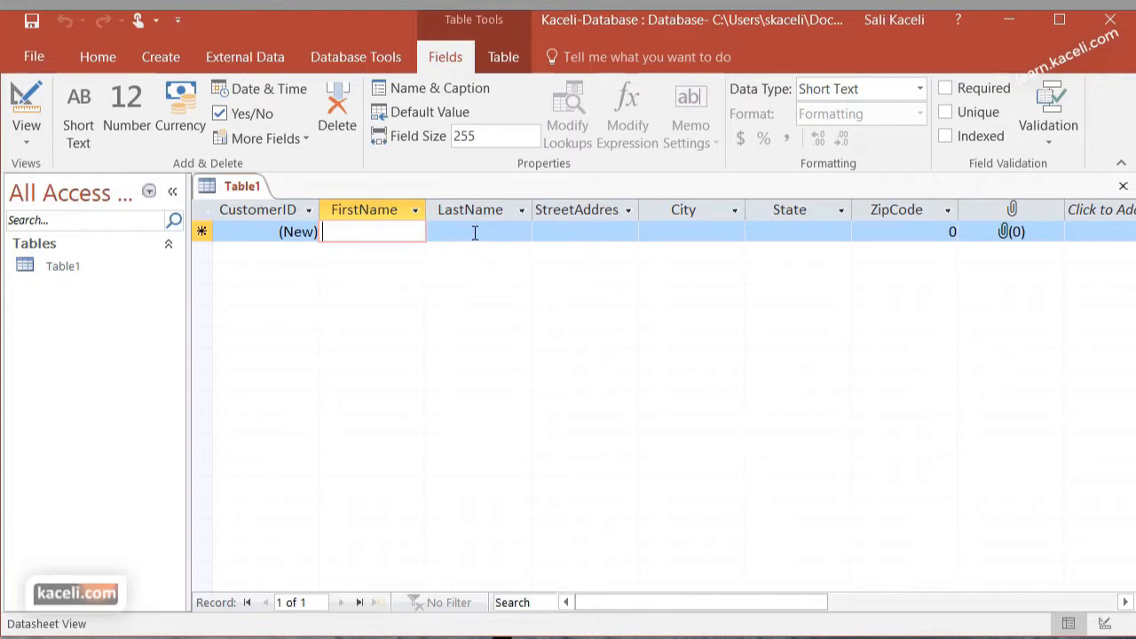
click(888, 233)
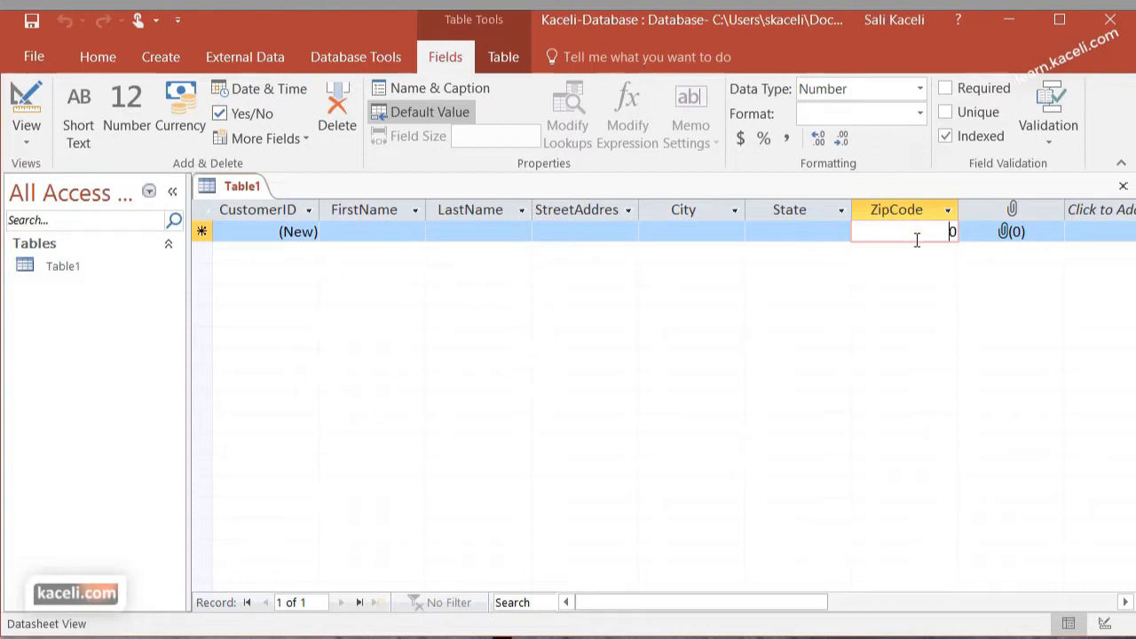
Enter one customer's full name and address and a second customer's full name as records, ending on a new blank row
click(352, 228)
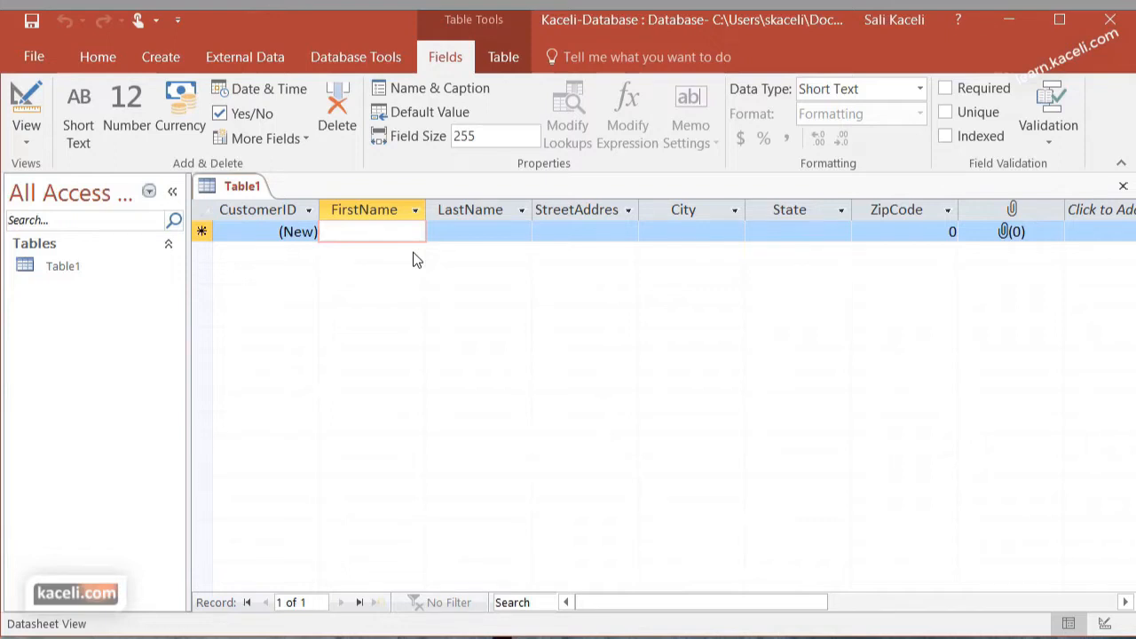
text(Sali)
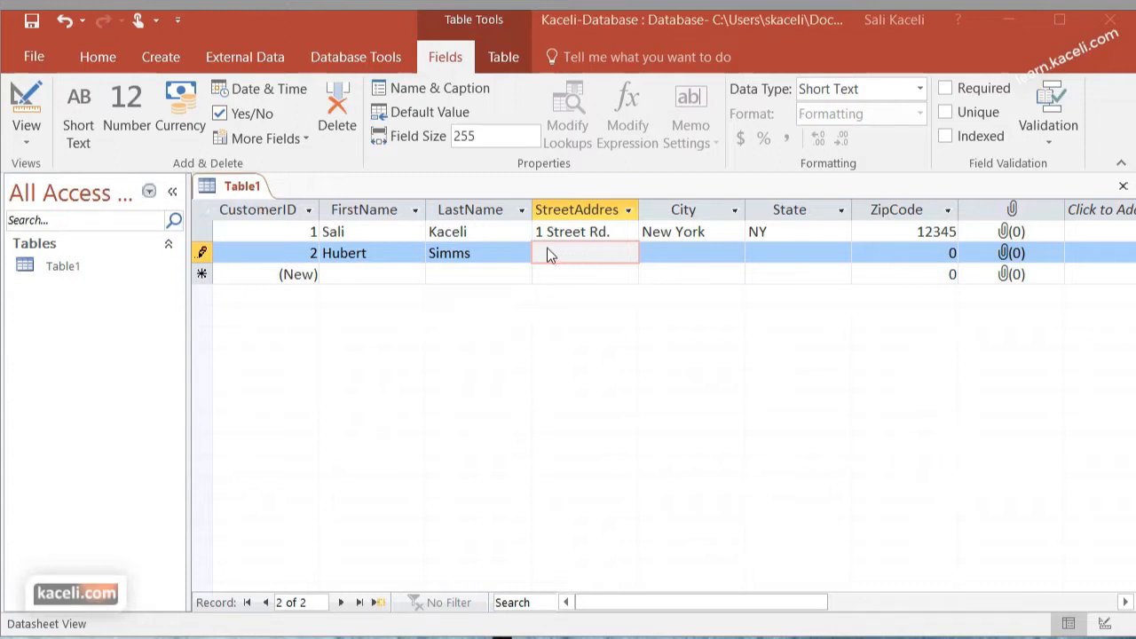
click(719, 231)
click(815, 236)
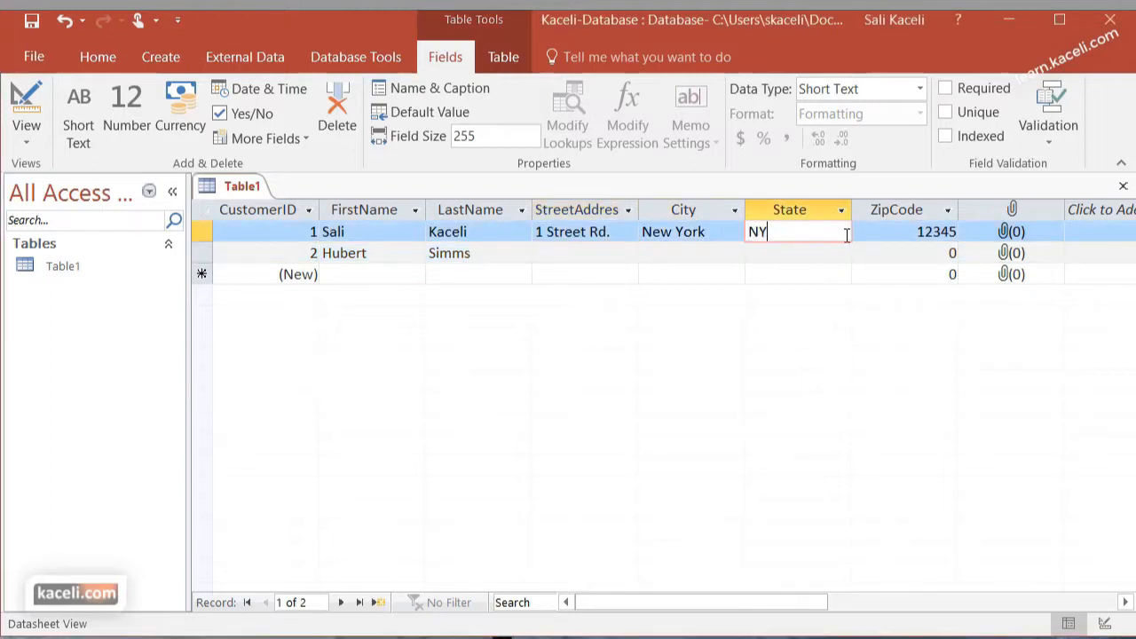
click(907, 231)
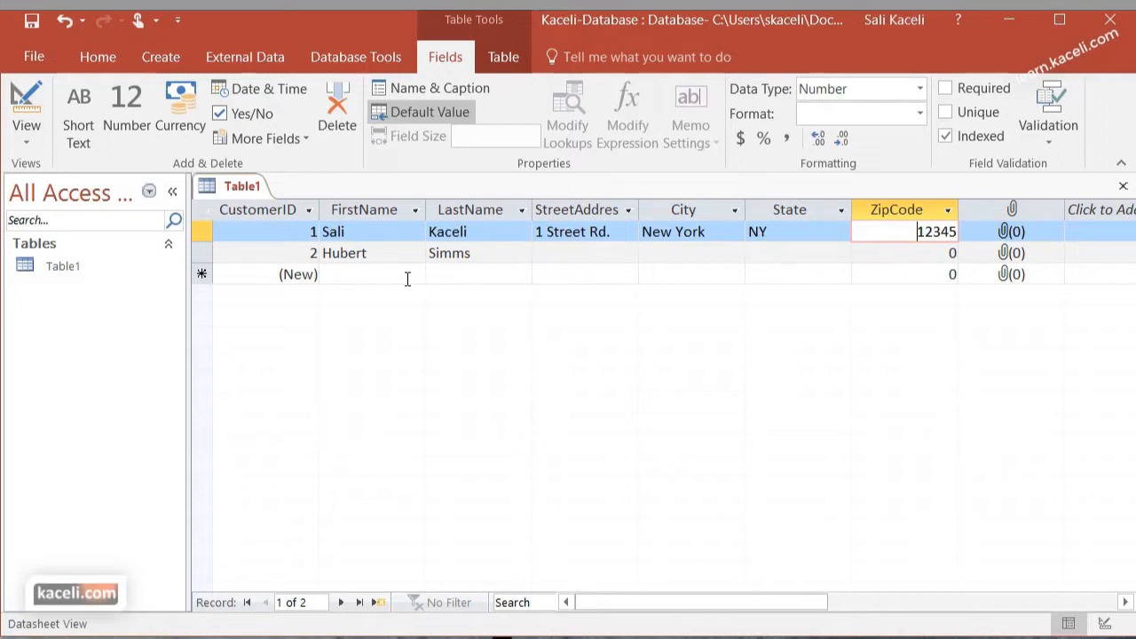
click(359, 276)
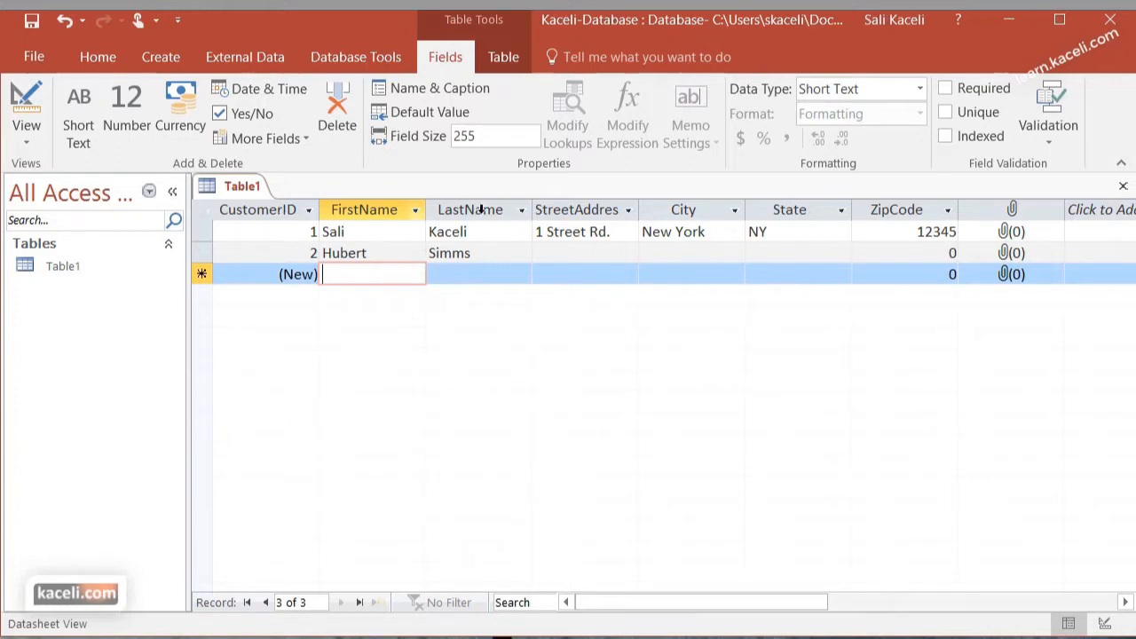
Close the table, saving it as Customer Information, and reopen it
click(1123, 187)
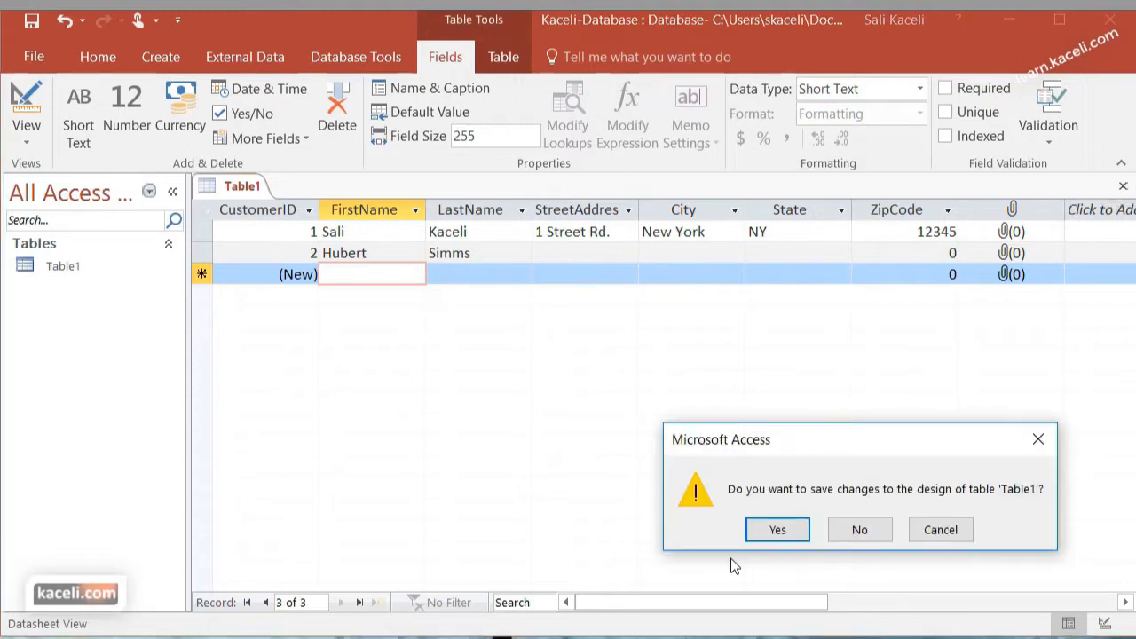
click(777, 528)
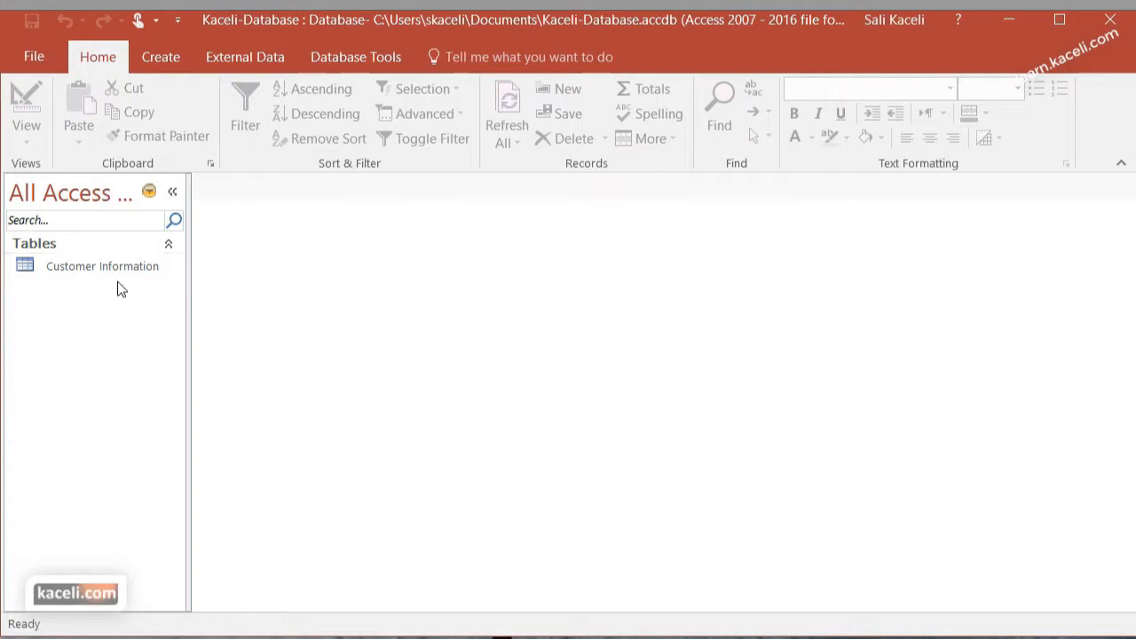
click(93, 271)
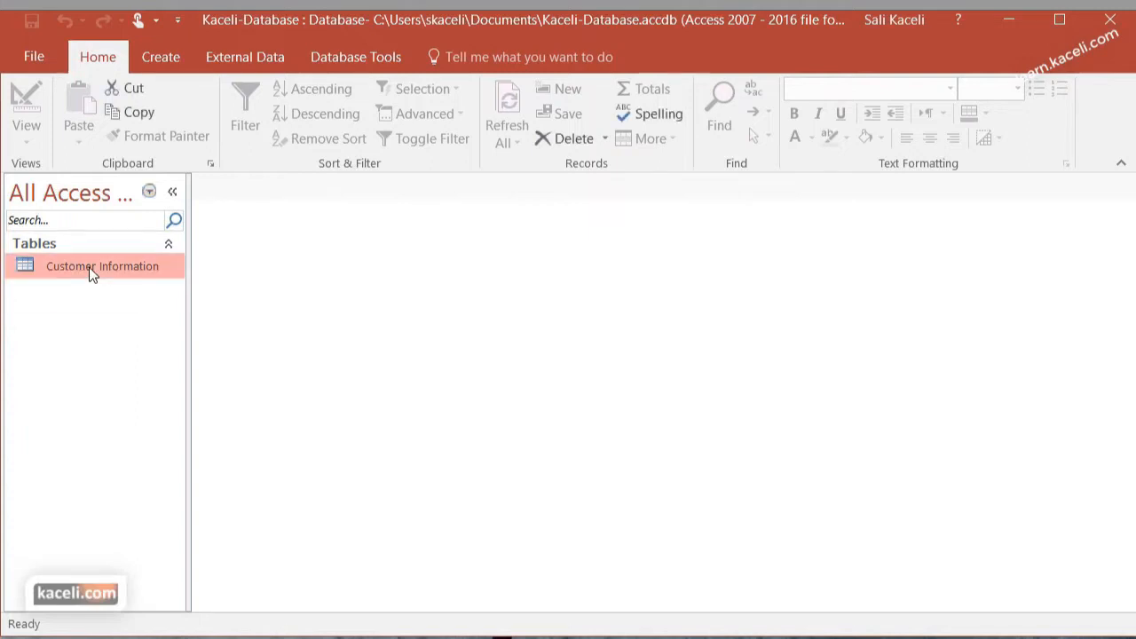
double_click(93, 272)
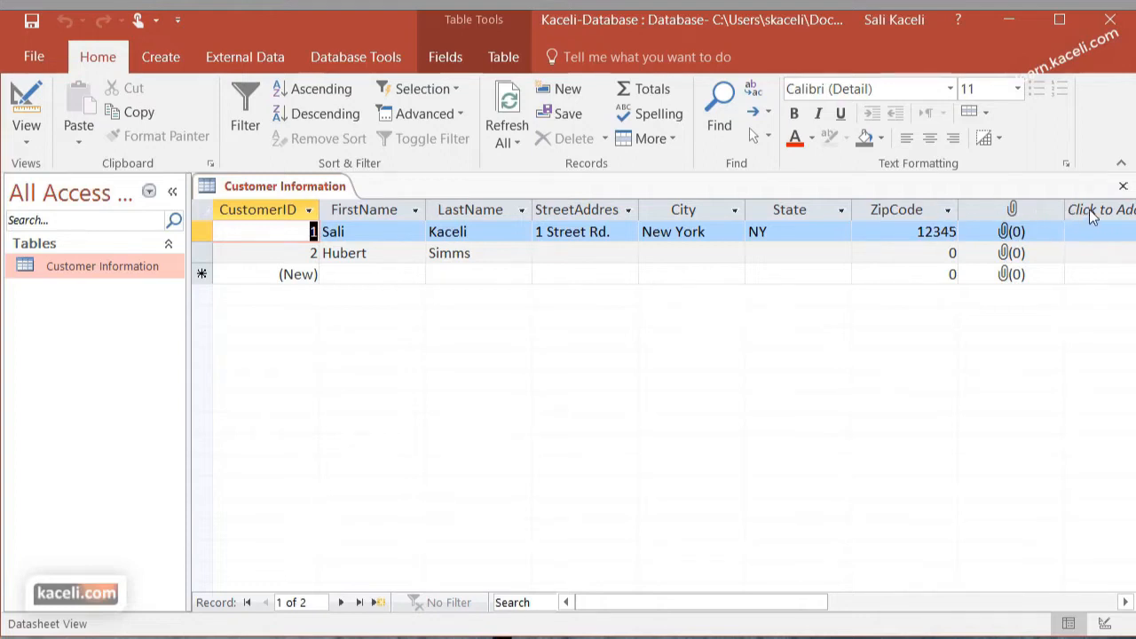
Check the remaining columns of the Customer Information table and switch it to Design View
click(1125, 602)
click(1125, 603)
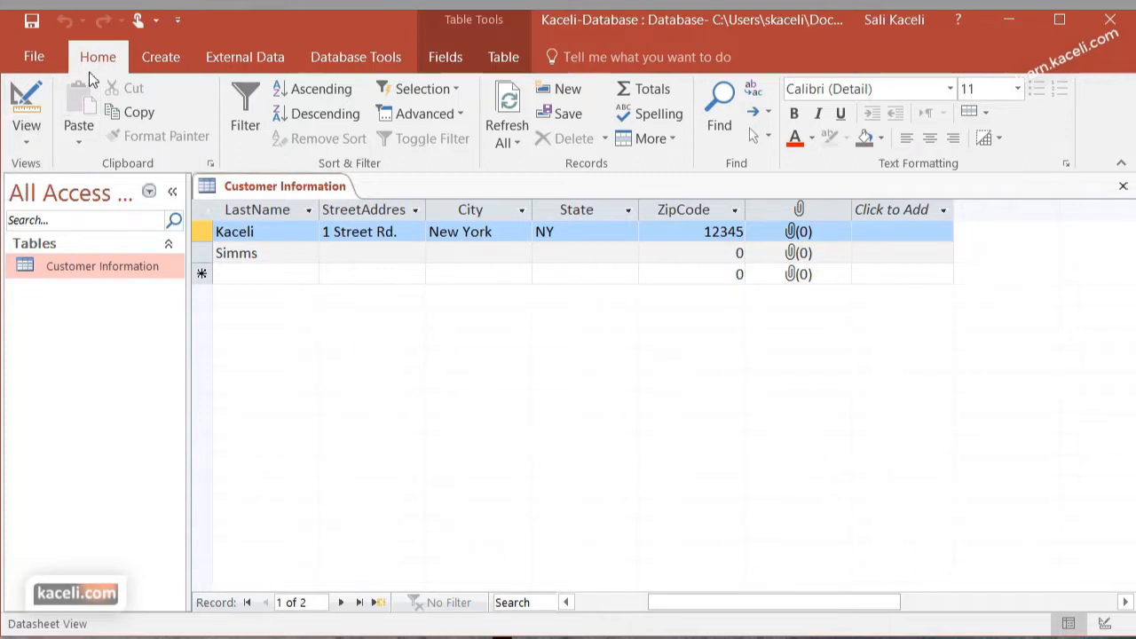
click(28, 140)
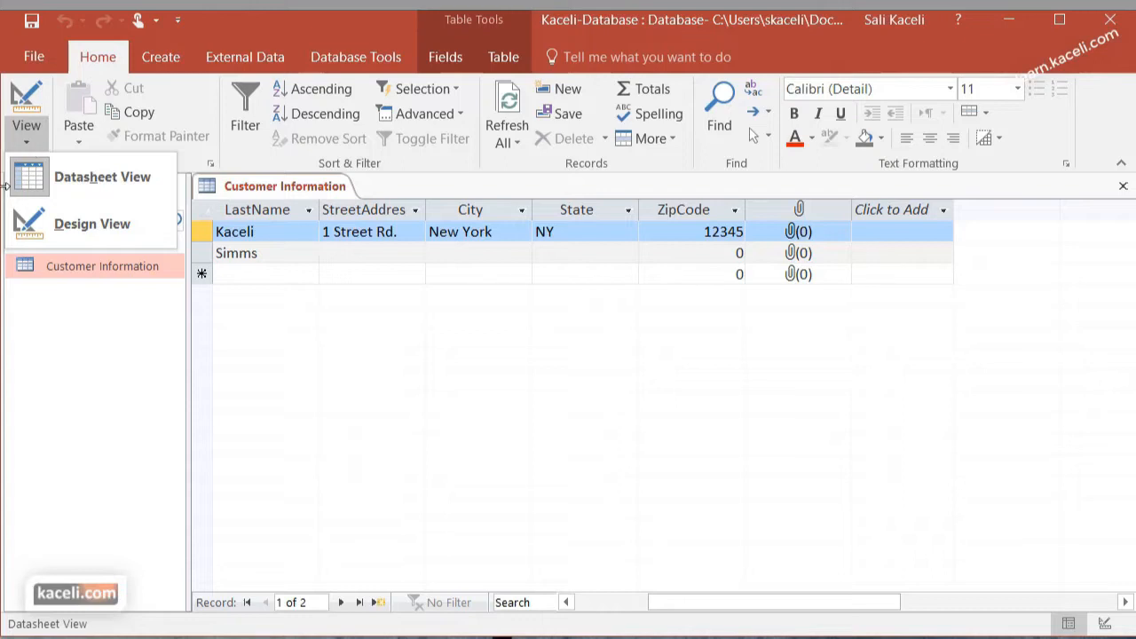
click(66, 225)
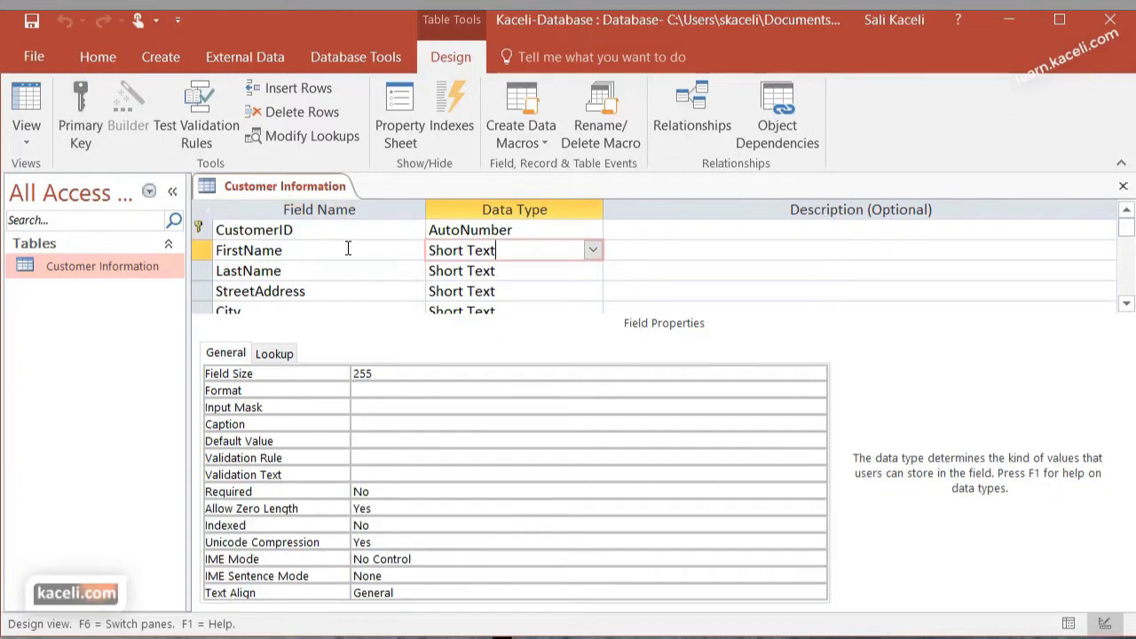
Examine the data types and field properties of FirstName, LastName, ZipCode, State and City, including City's field size
click(348, 248)
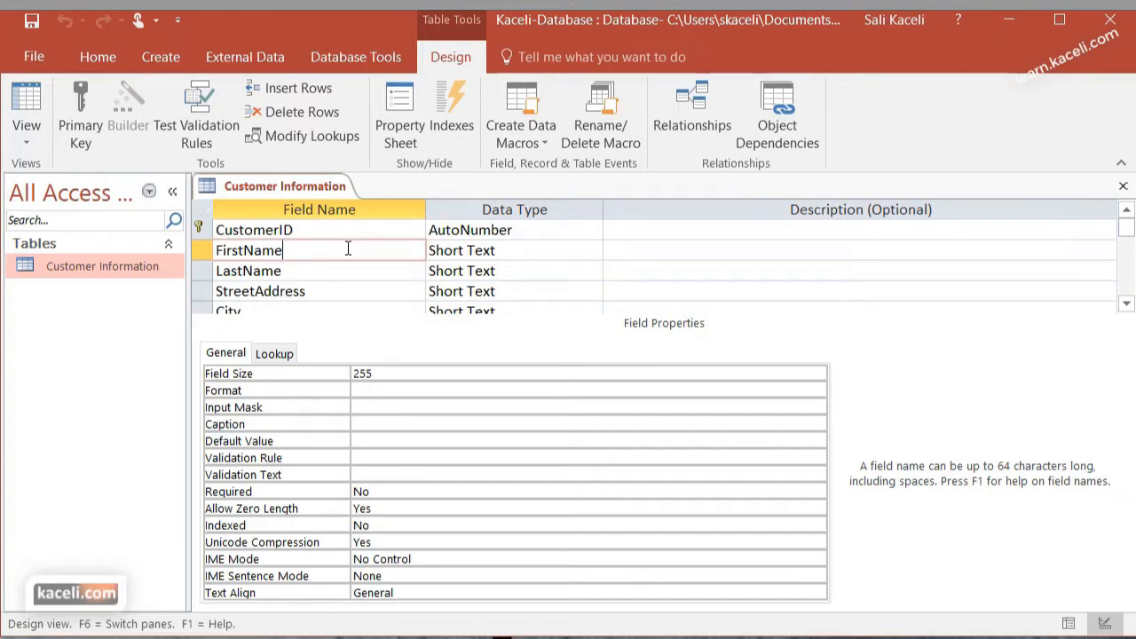
click(307, 272)
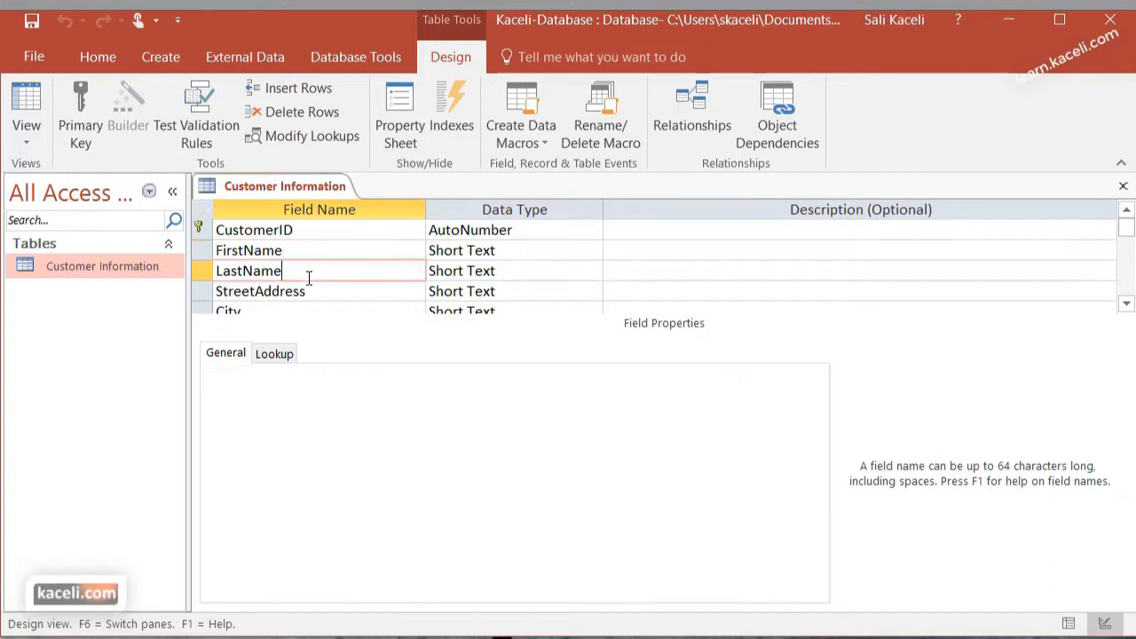
click(482, 271)
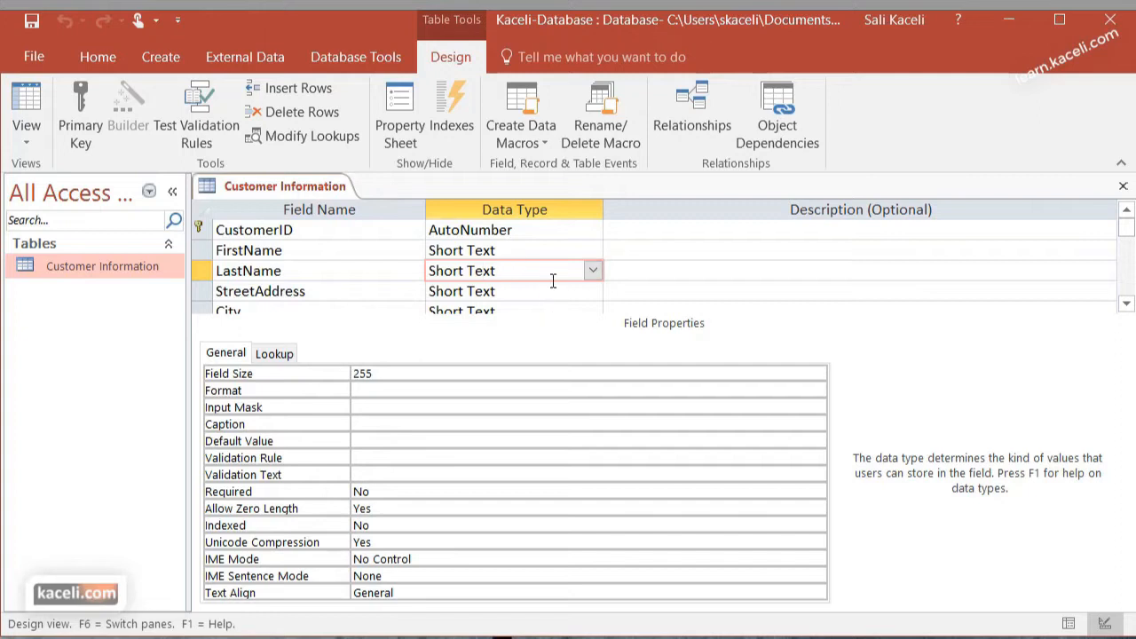
scroll(552, 281, down, 1)
click(489, 291)
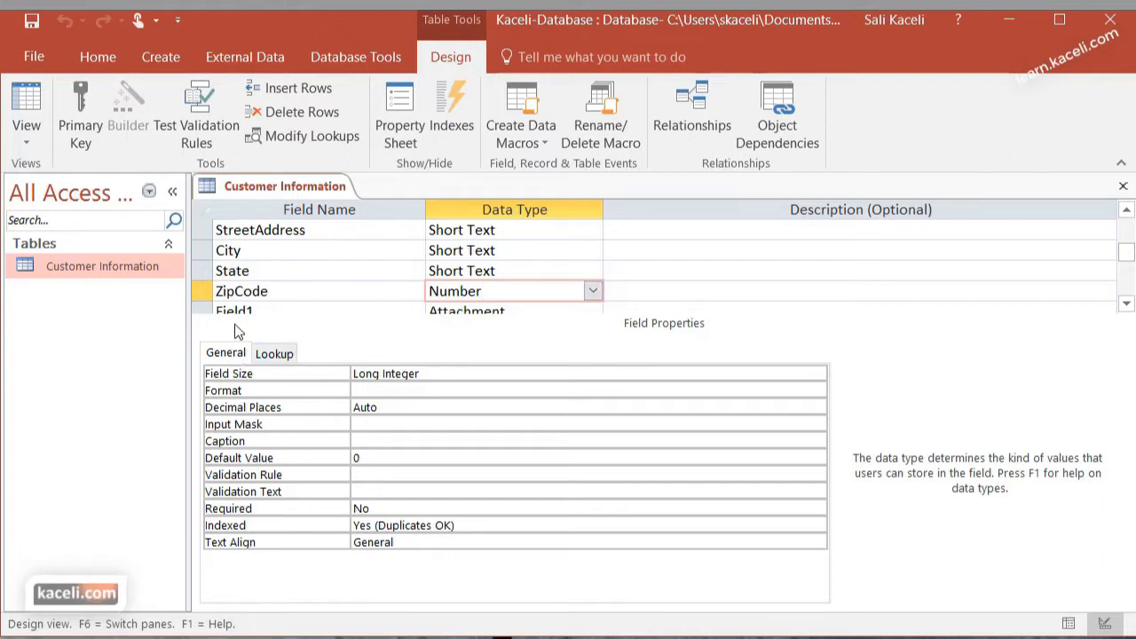
click(505, 265)
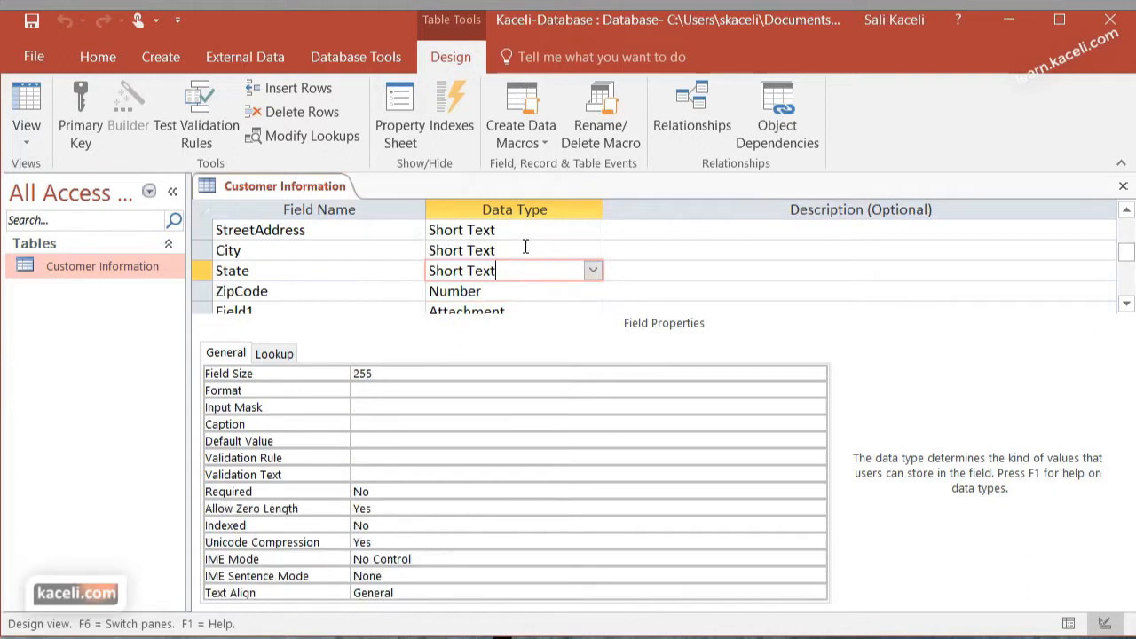
click(525, 249)
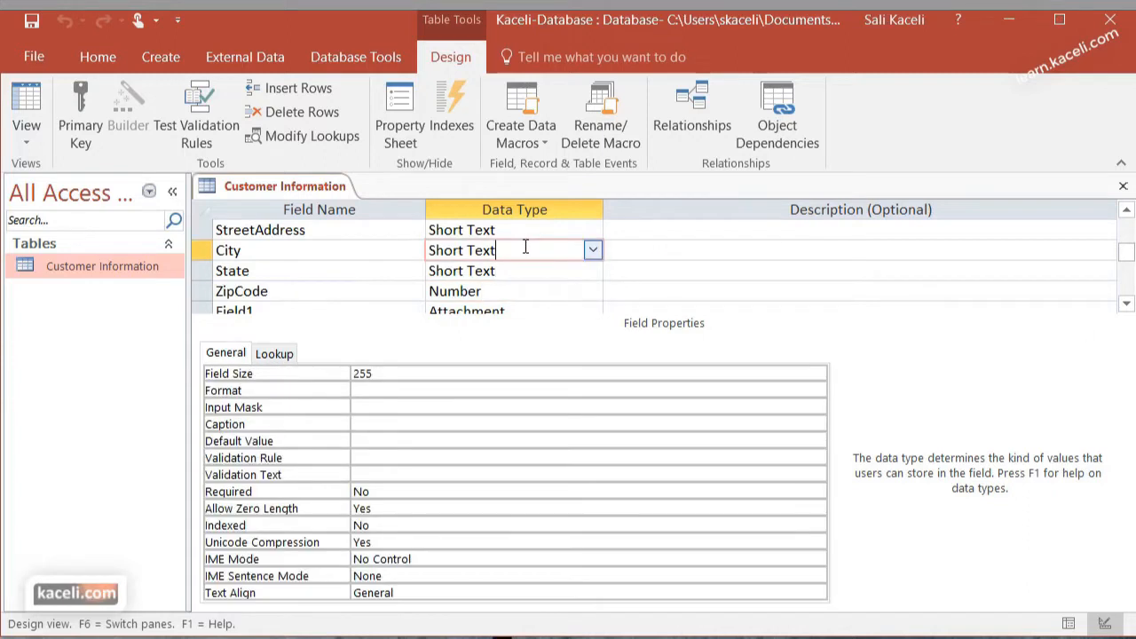
click(399, 371)
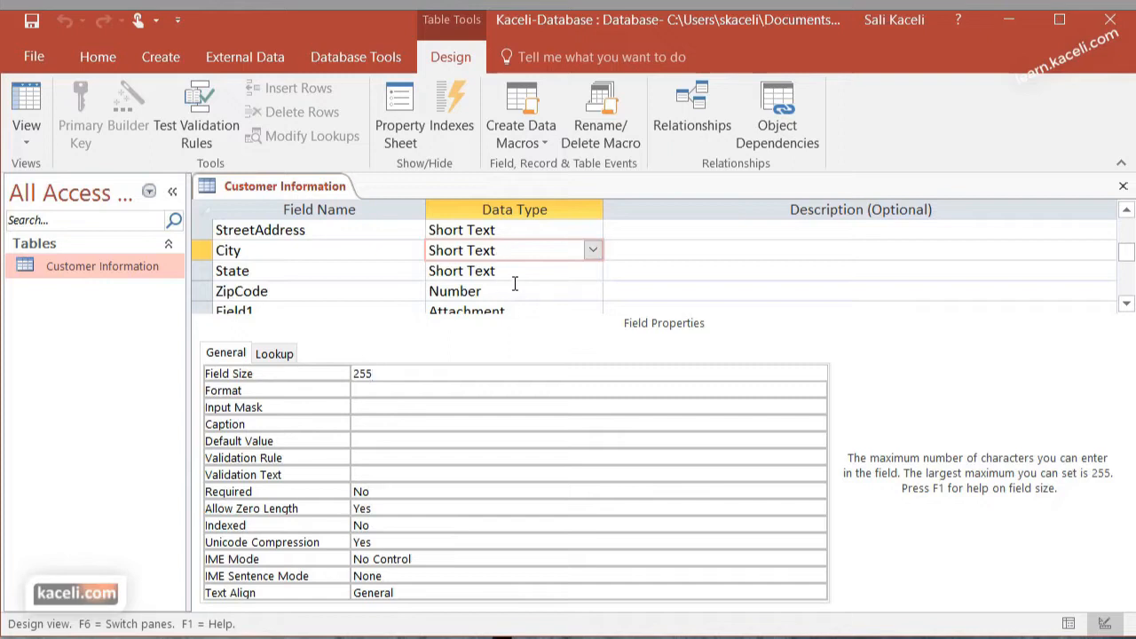
Set the State field's size to 40 and check its Input Mask and Default Value properties
click(516, 271)
click(377, 373)
drag(376, 373, 352, 373)
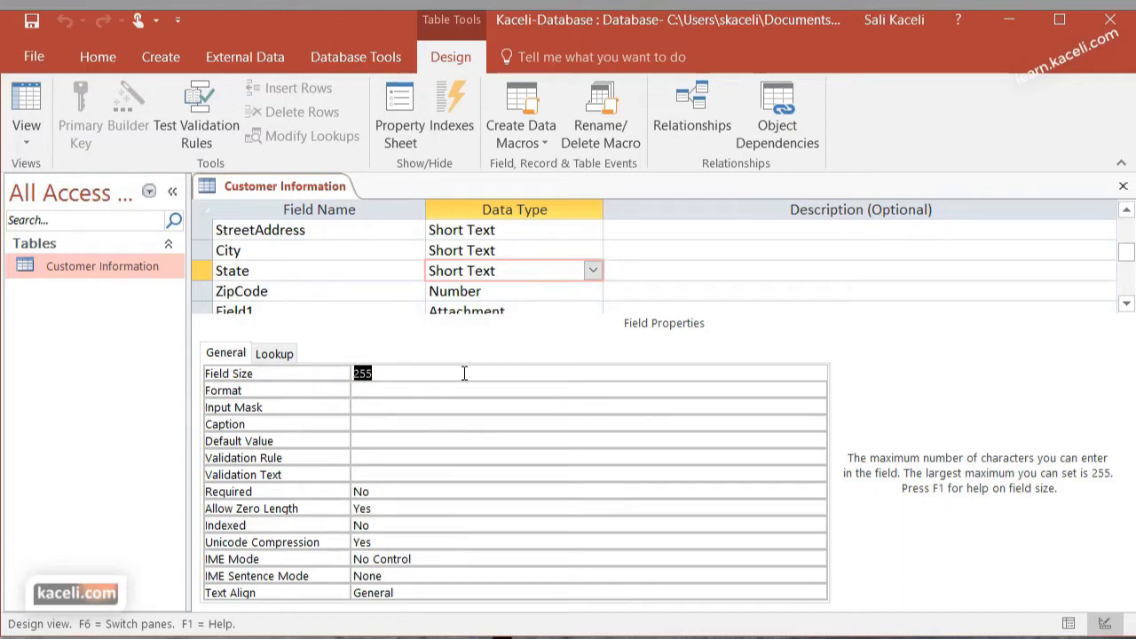
text(40)
key(Return)
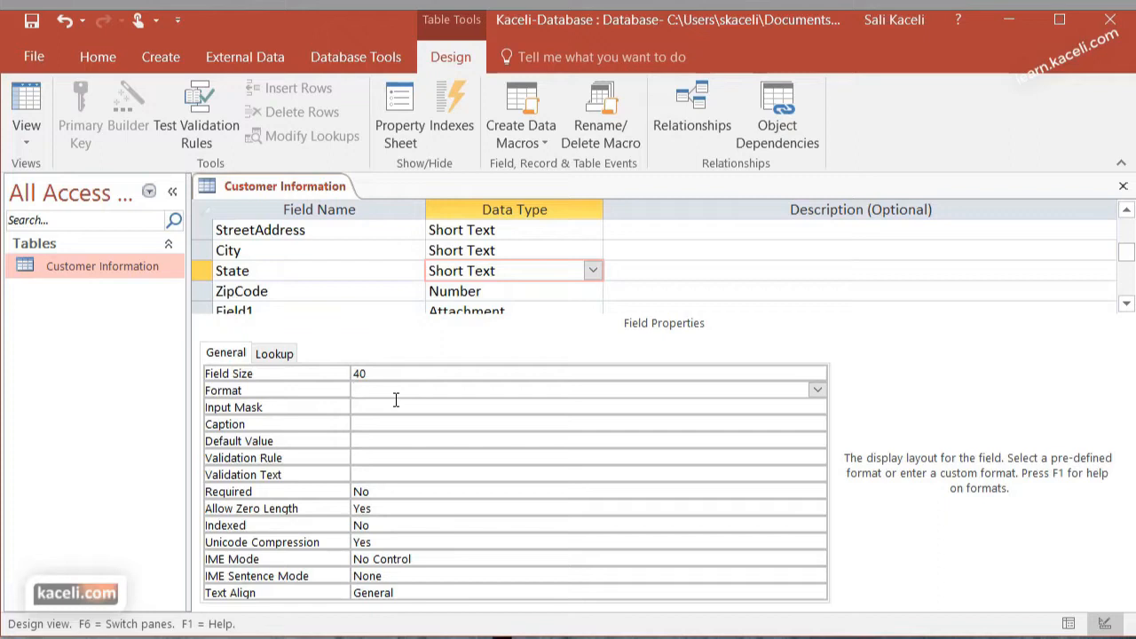
click(381, 406)
click(381, 444)
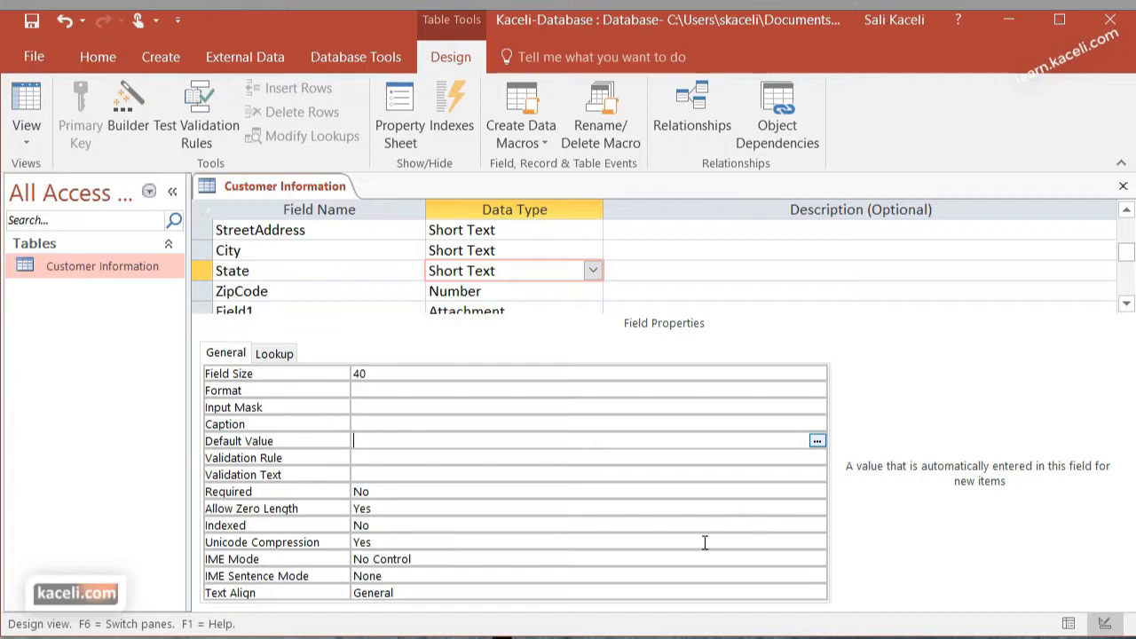
scroll(324, 282, up, 1)
scroll(277, 302, down, 1)
click(203, 271)
drag(204, 271, 210, 257)
Add a field named Comments below the attachment field with the Long Text data type
scroll(343, 278, down, 1)
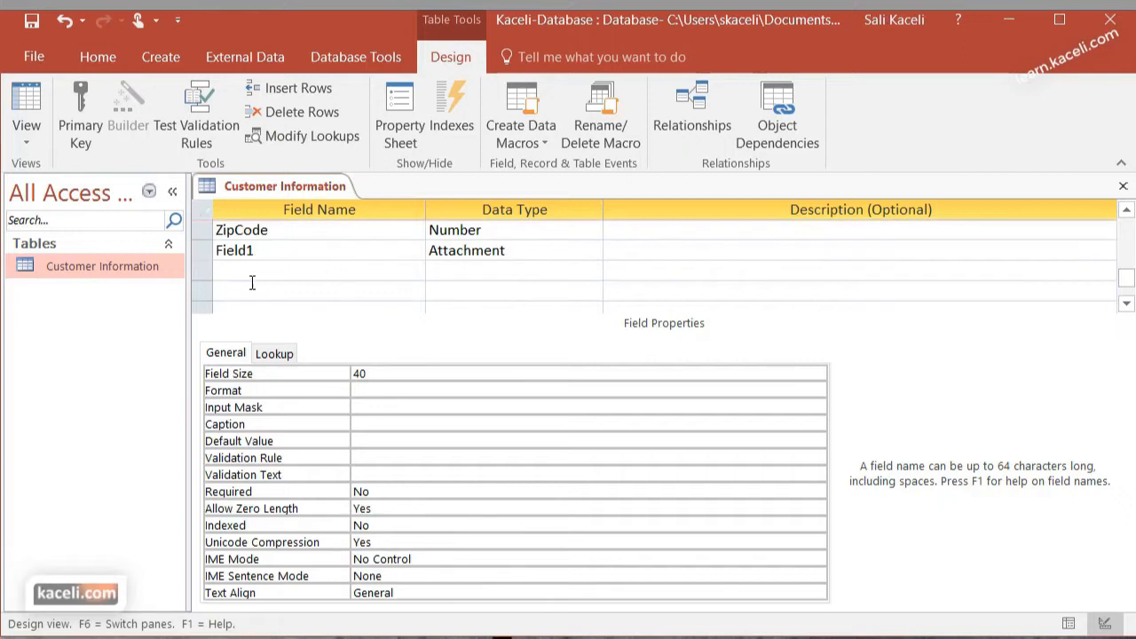
click(248, 279)
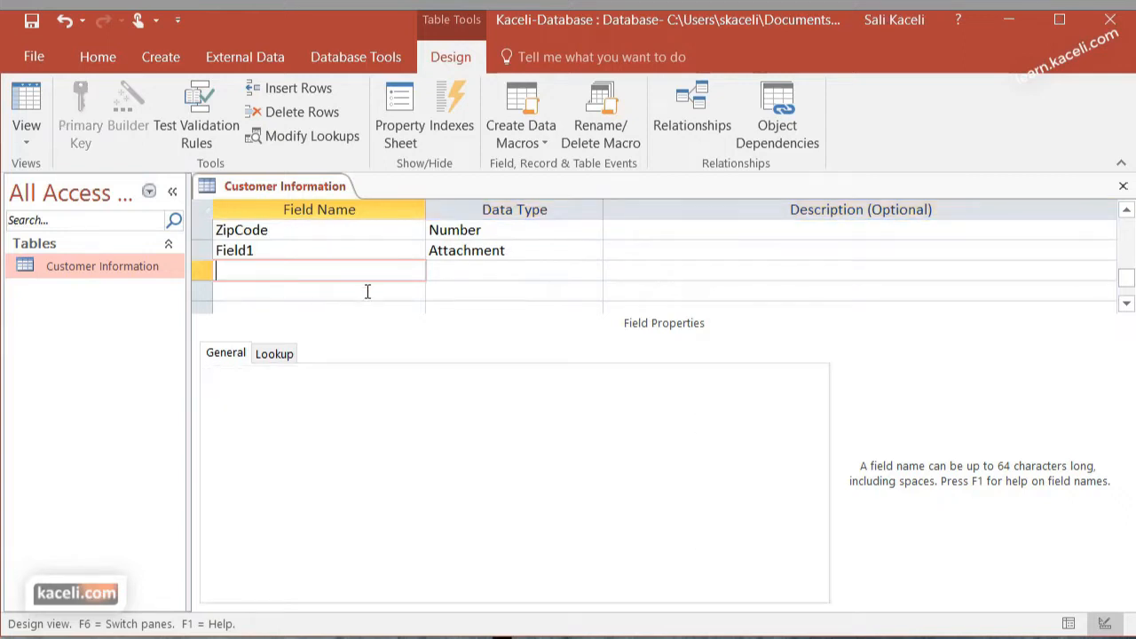
text(Comments)
key(Tab)
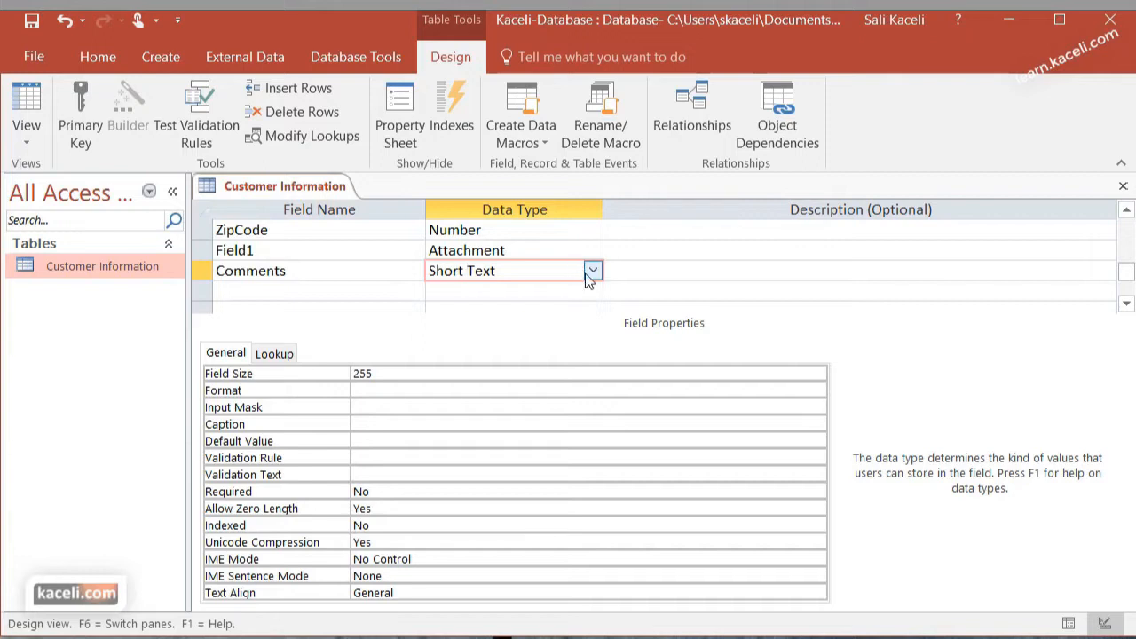
click(594, 272)
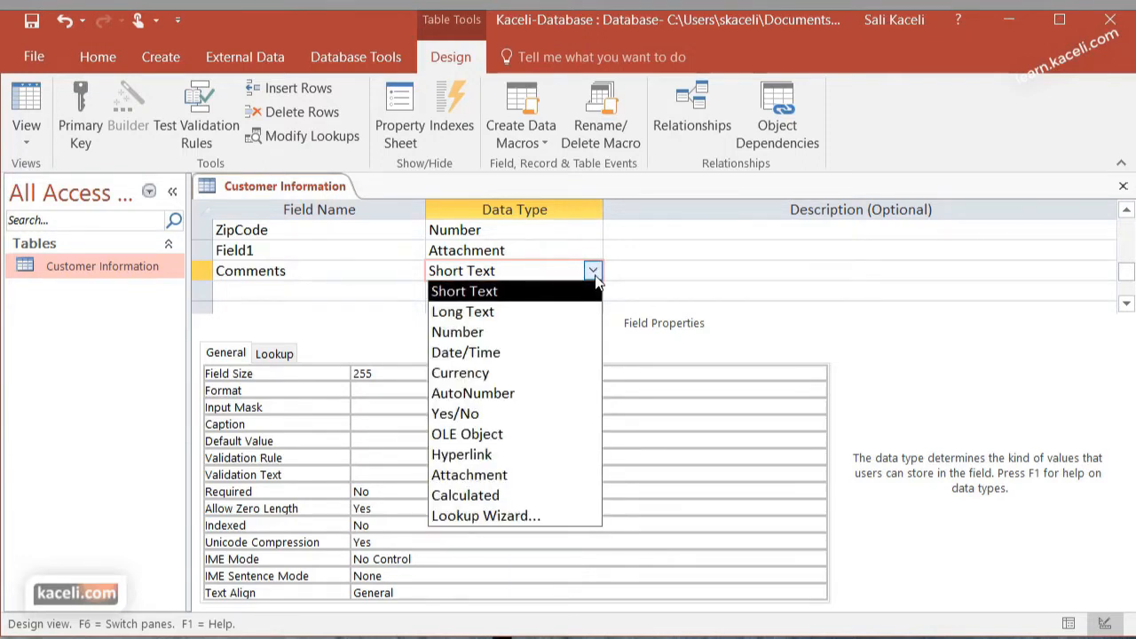
click(514, 311)
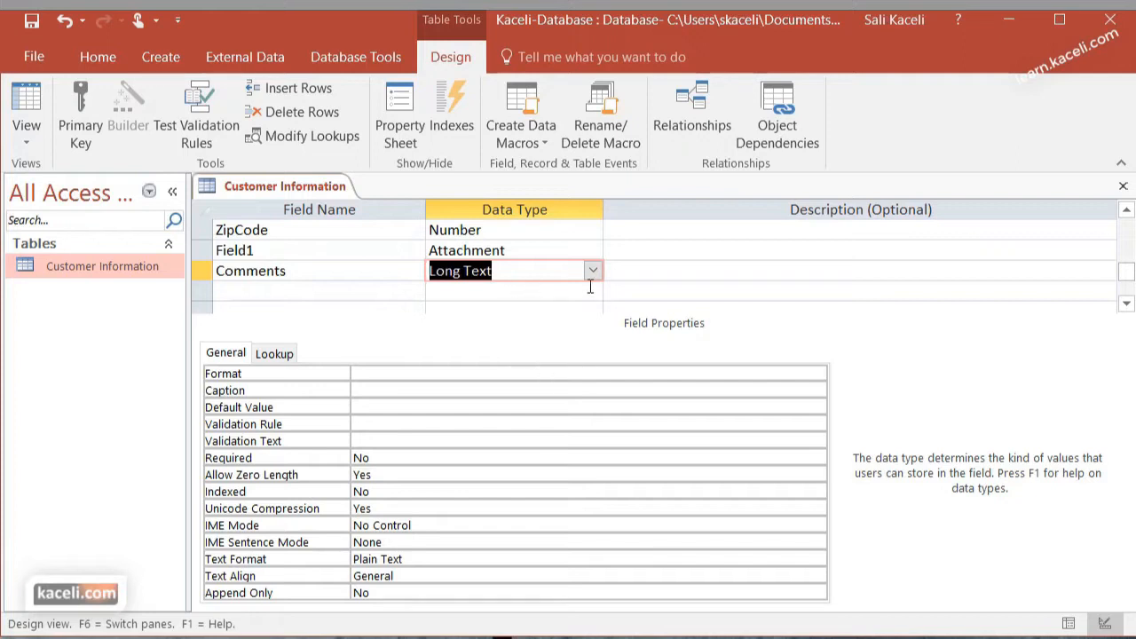
click(678, 289)
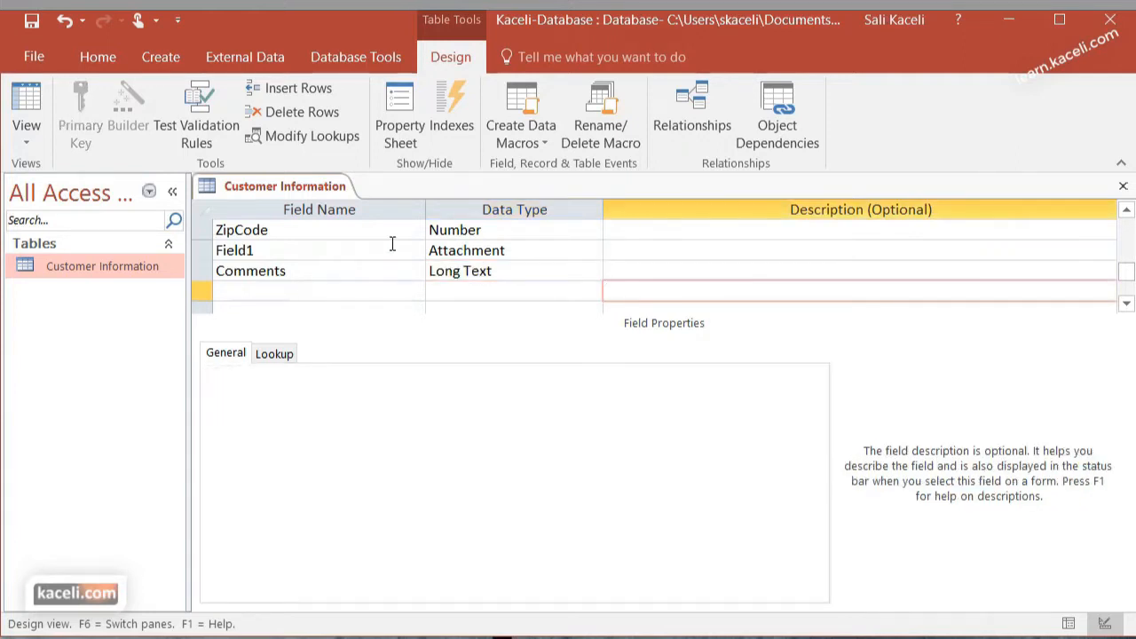
Close the Customer Information table, saving the design changes and accepting the shortened field size
scroll(406, 248, down, 2)
scroll(406, 248, up, 3)
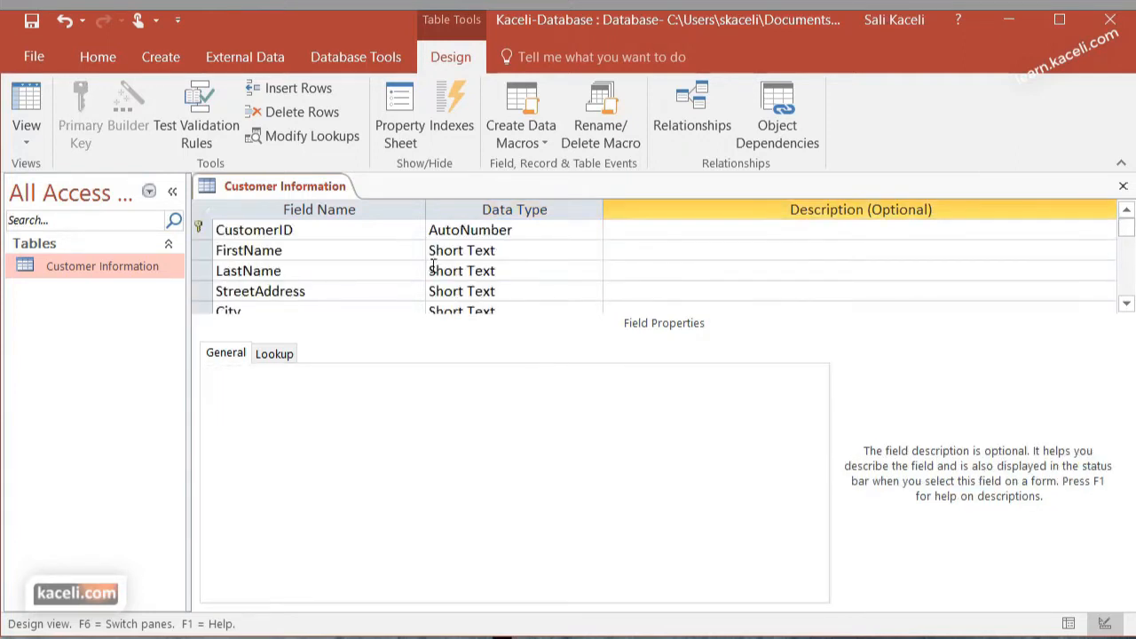
click(1125, 190)
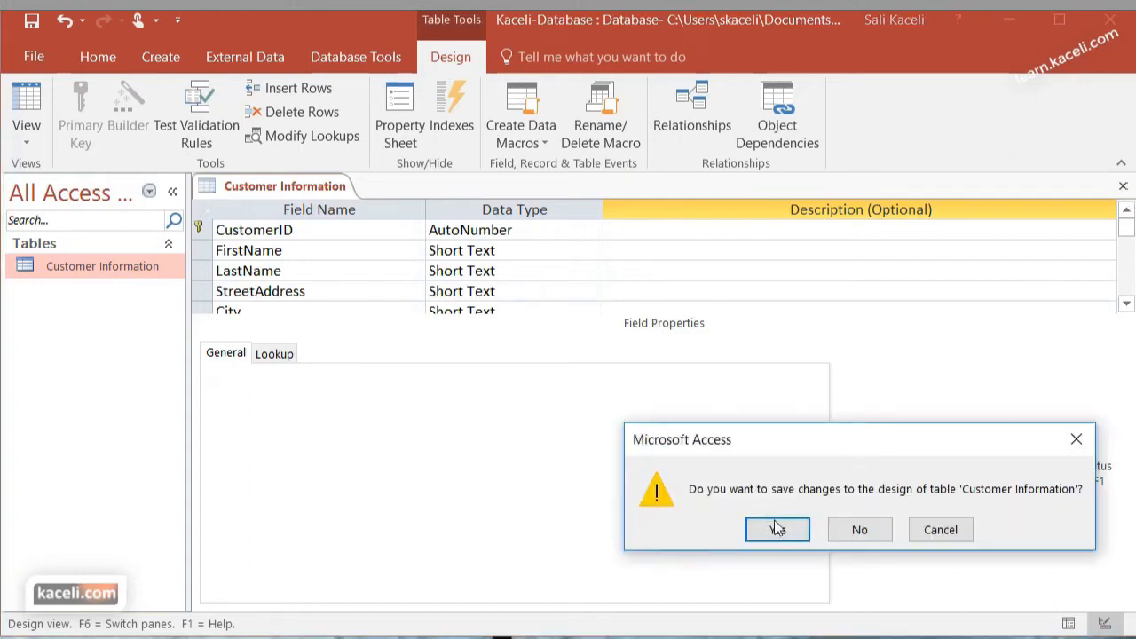
click(791, 535)
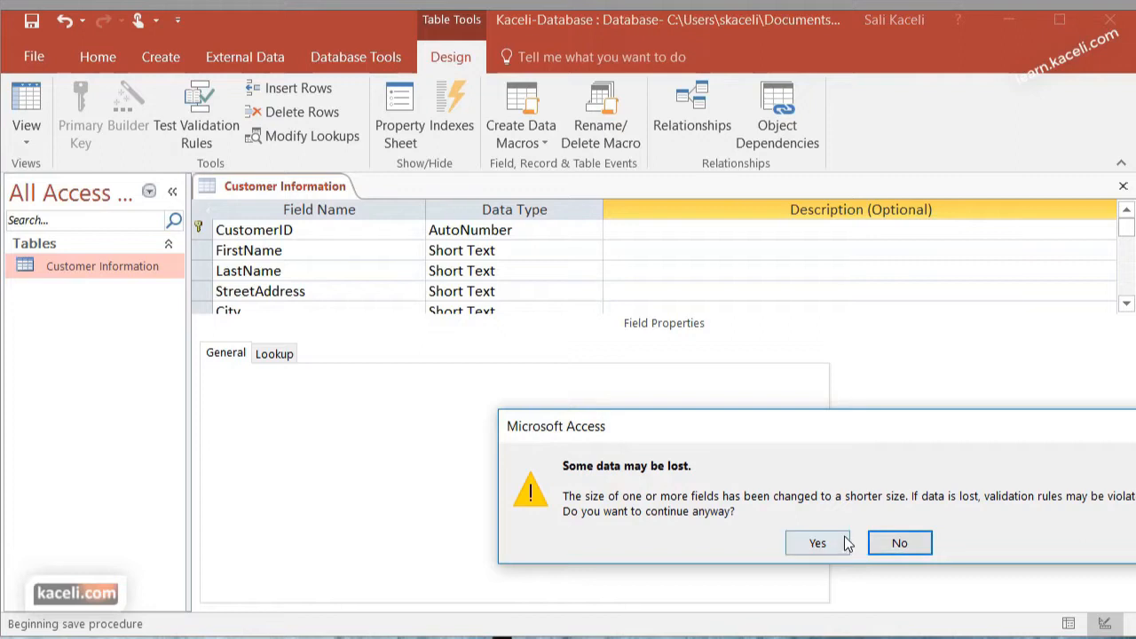
click(818, 542)
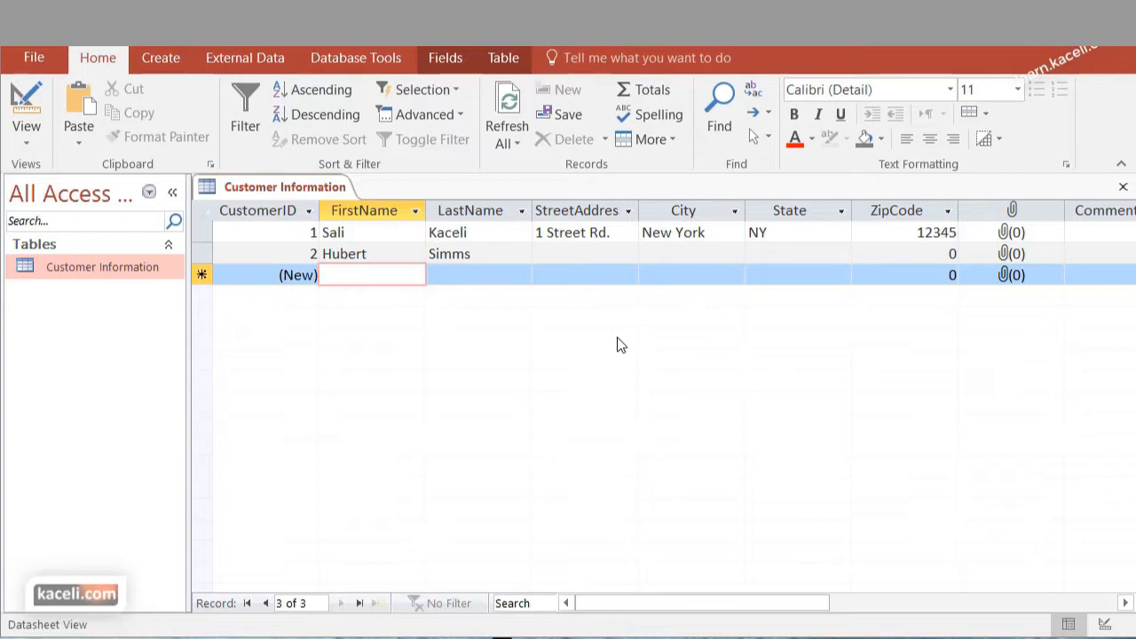
Check the Comments column and the data types offered for a new field in the datasheet, and return to Design View
click(1124, 604)
click(1125, 604)
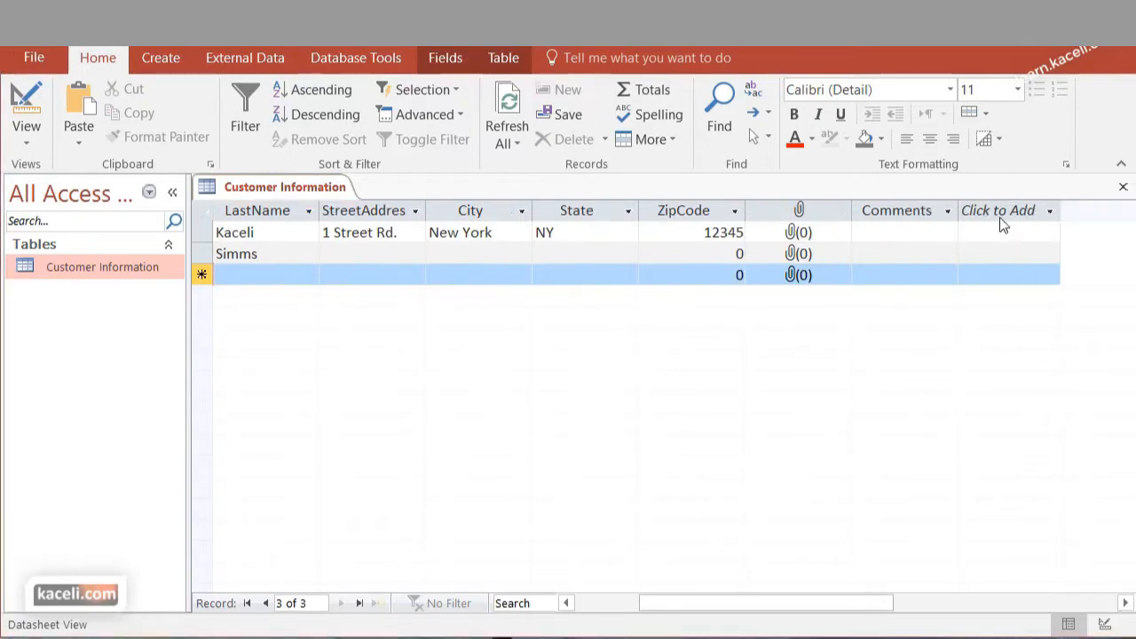
click(1027, 210)
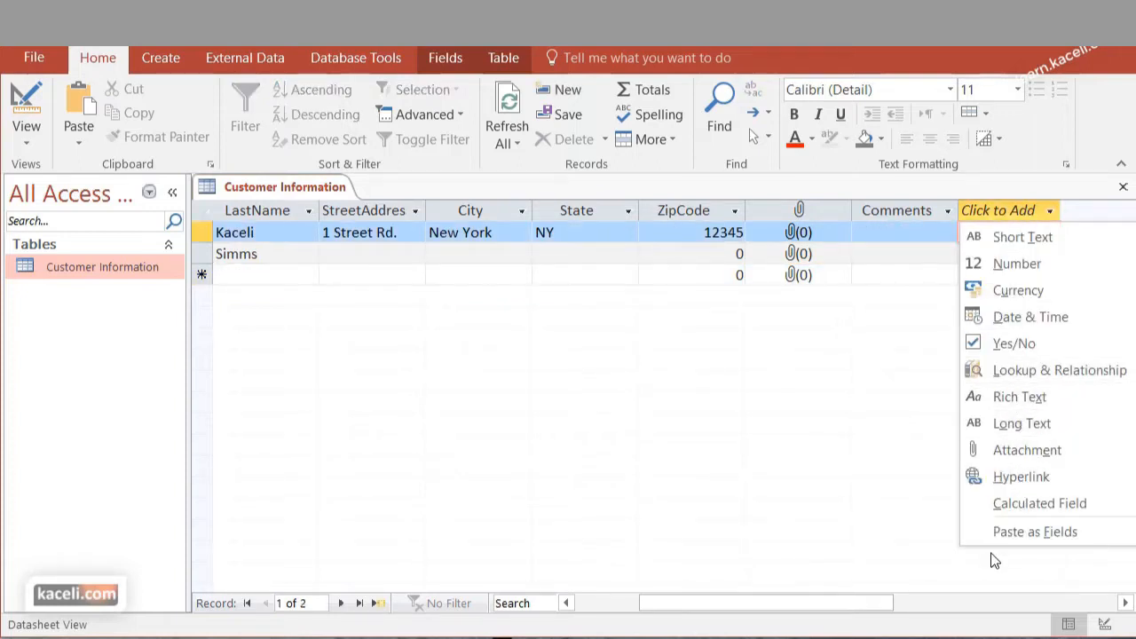
click(655, 465)
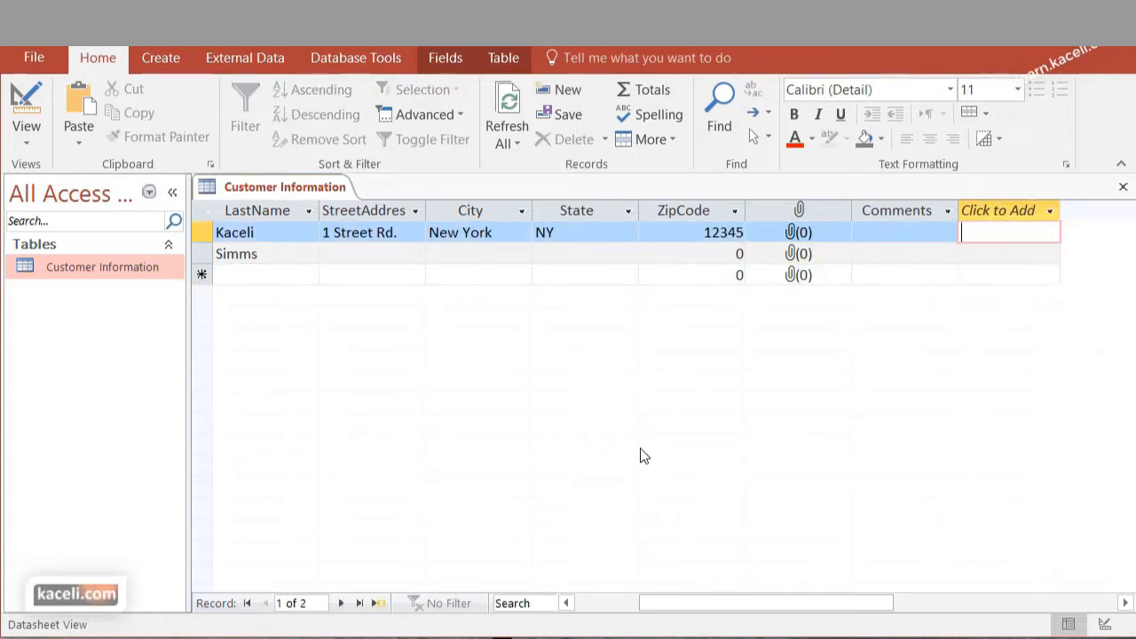
click(38, 117)
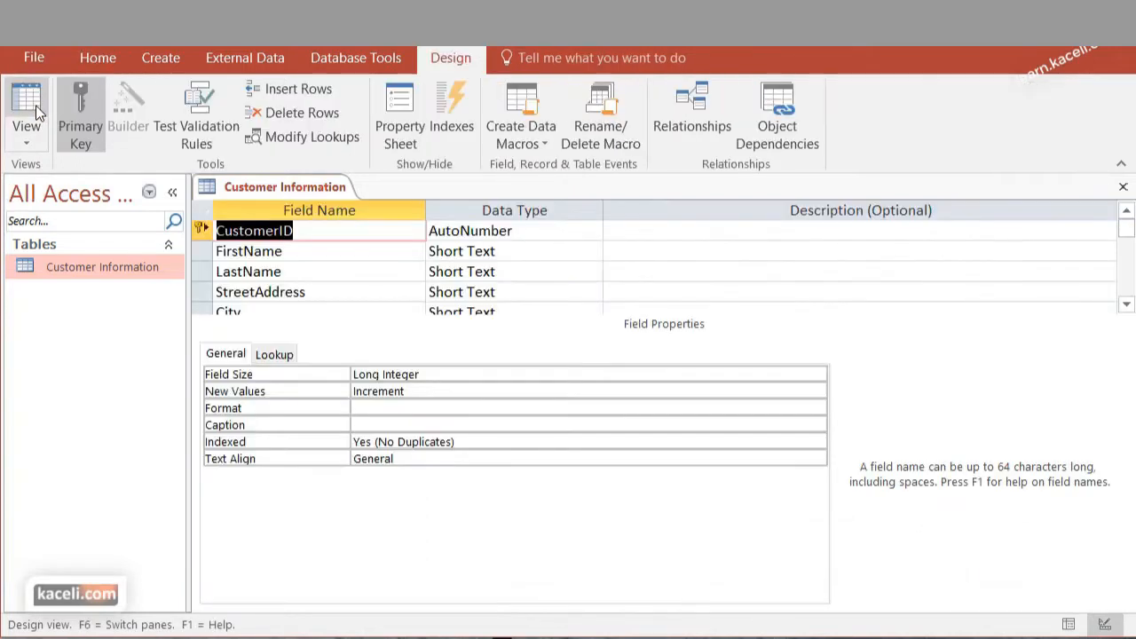
click(36, 133)
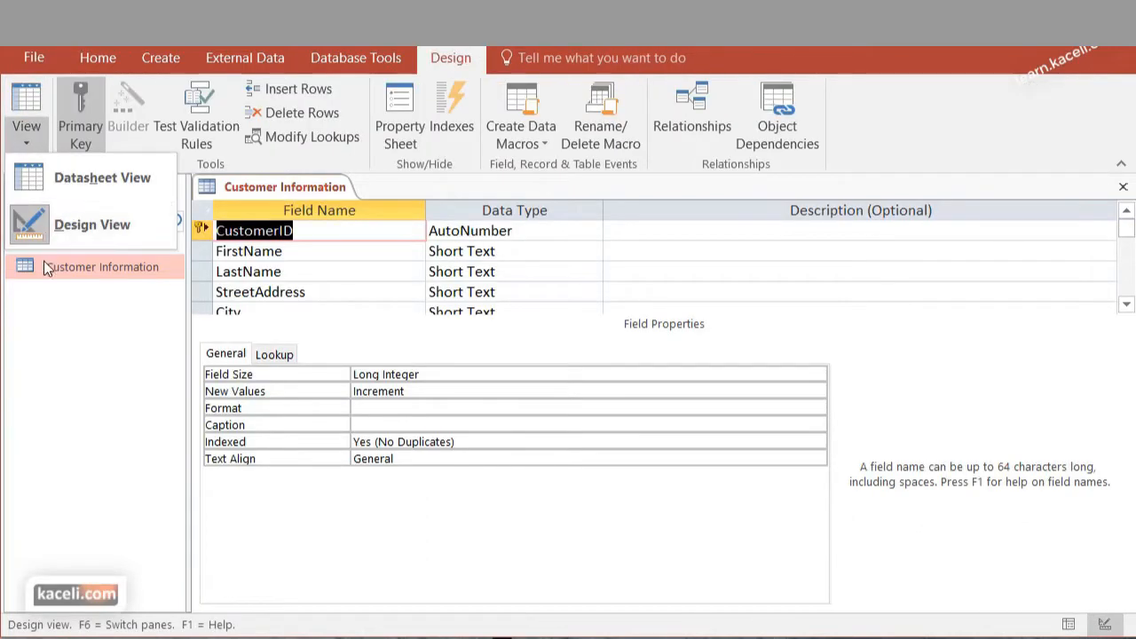
Add a field named NewCustomer below Comments with the Yes/No data type
click(1127, 304)
click(1127, 304)
click(1127, 305)
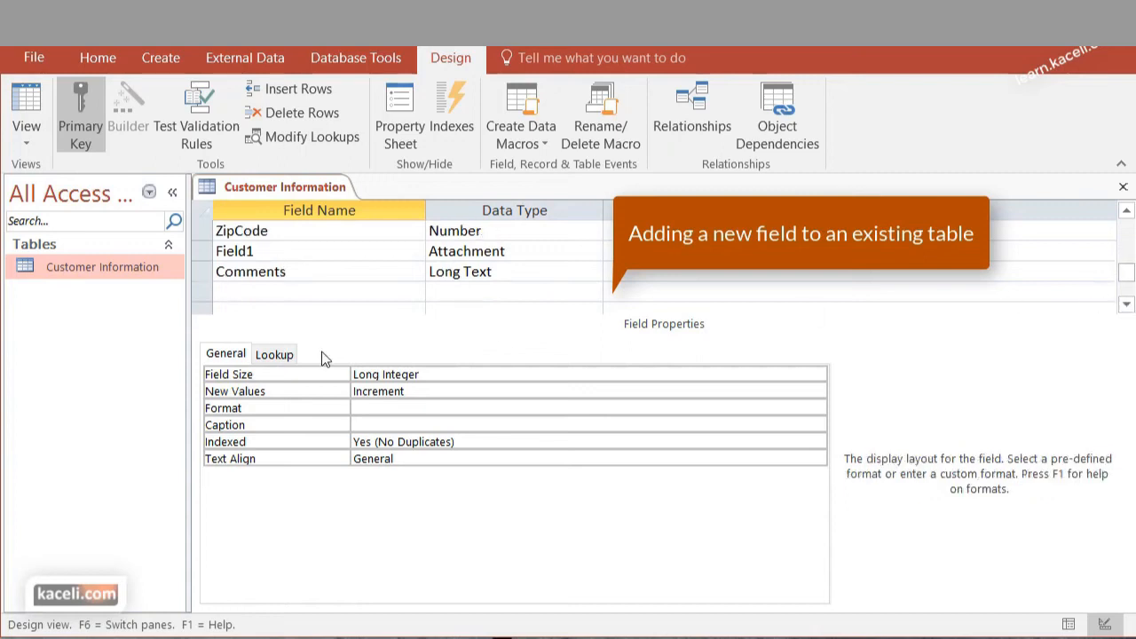
click(261, 293)
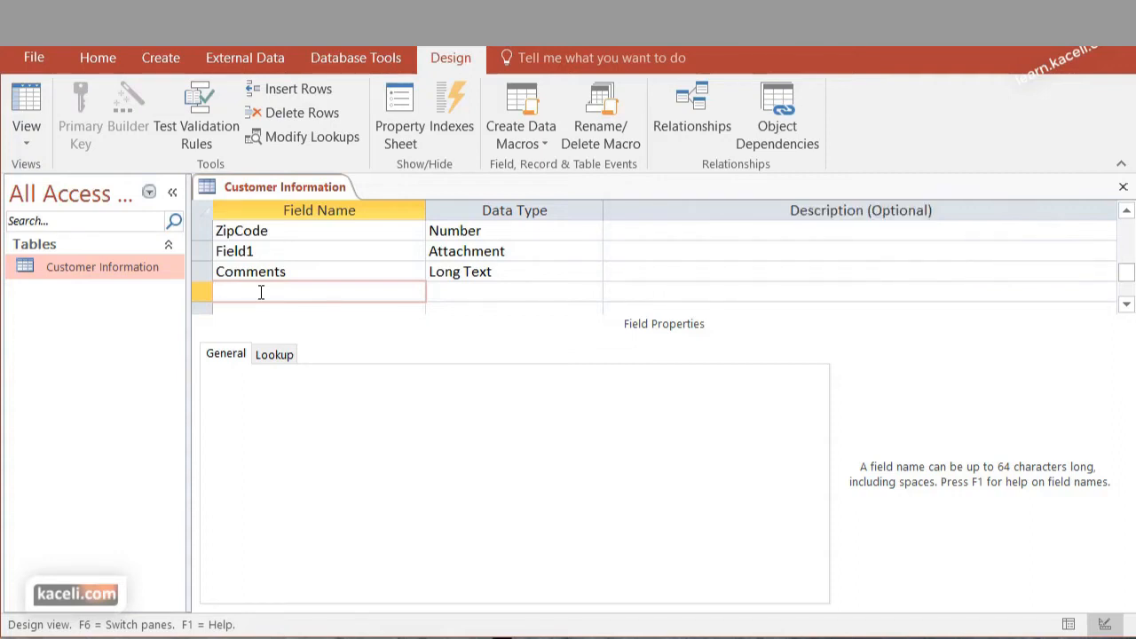
text(NewCustomer)
key(Tab)
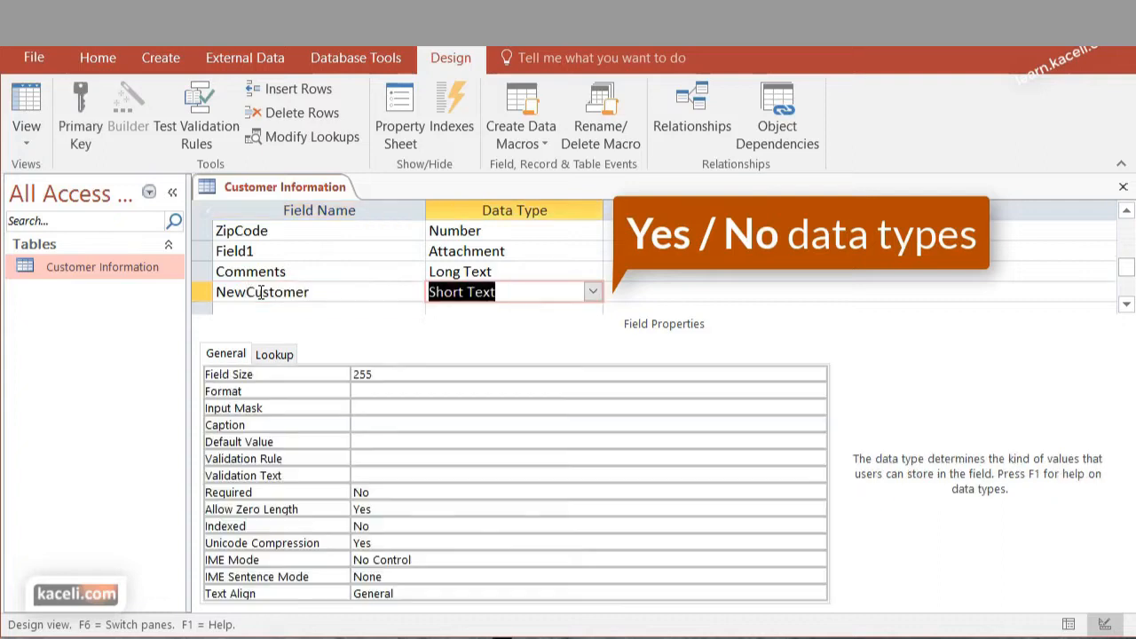
click(591, 292)
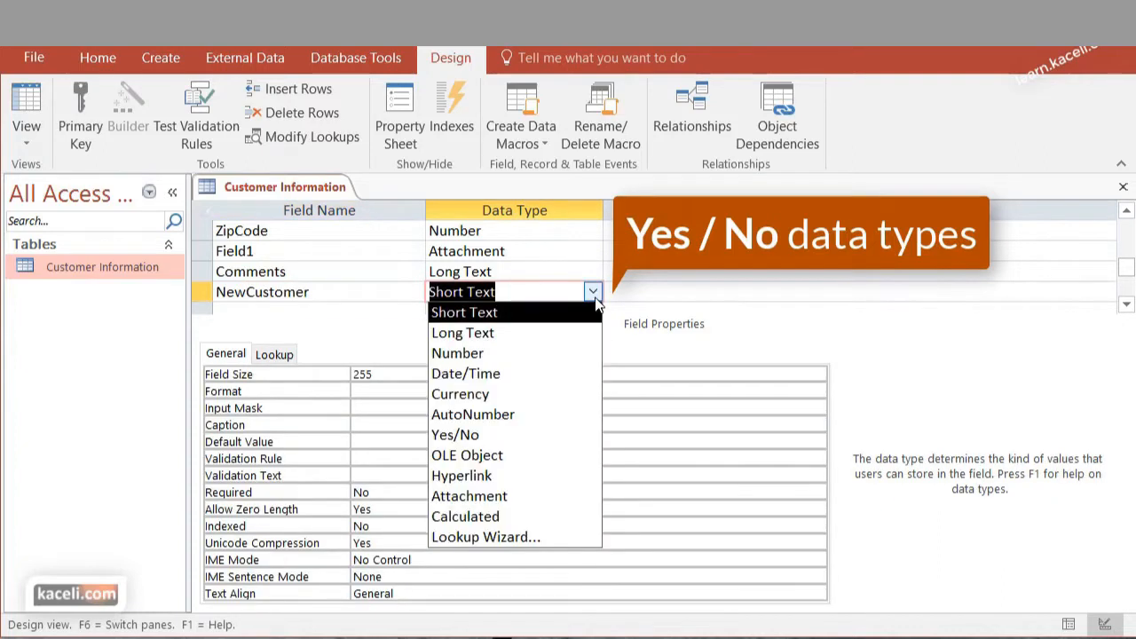
click(497, 439)
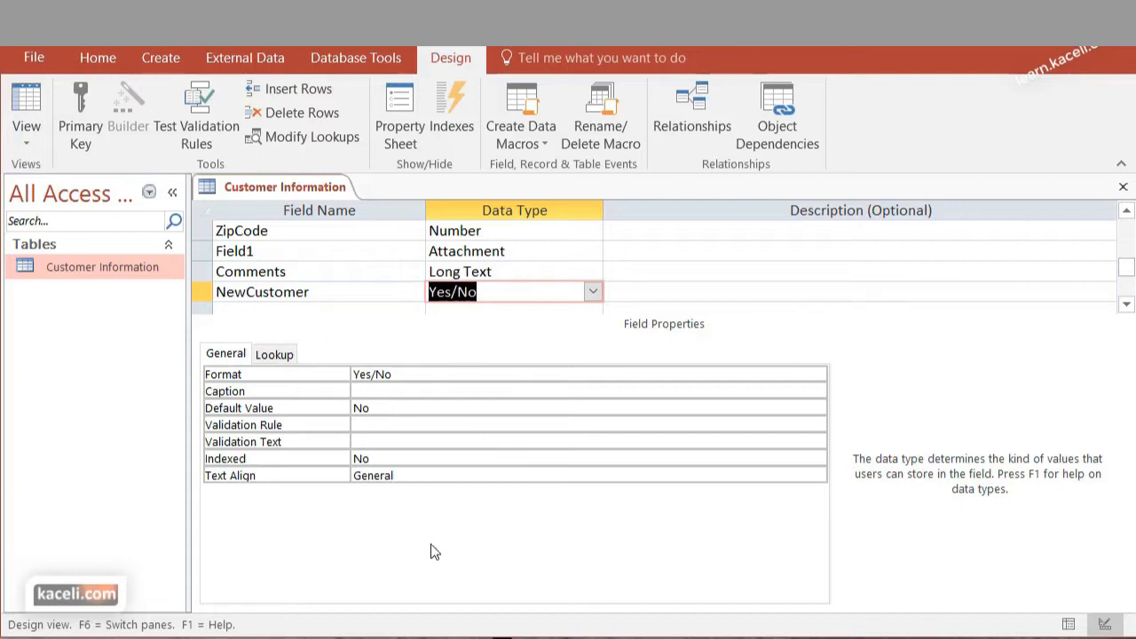
Enter the description "This is the primary key for this table" for the CustomerID field
scroll(878, 350, up, 2)
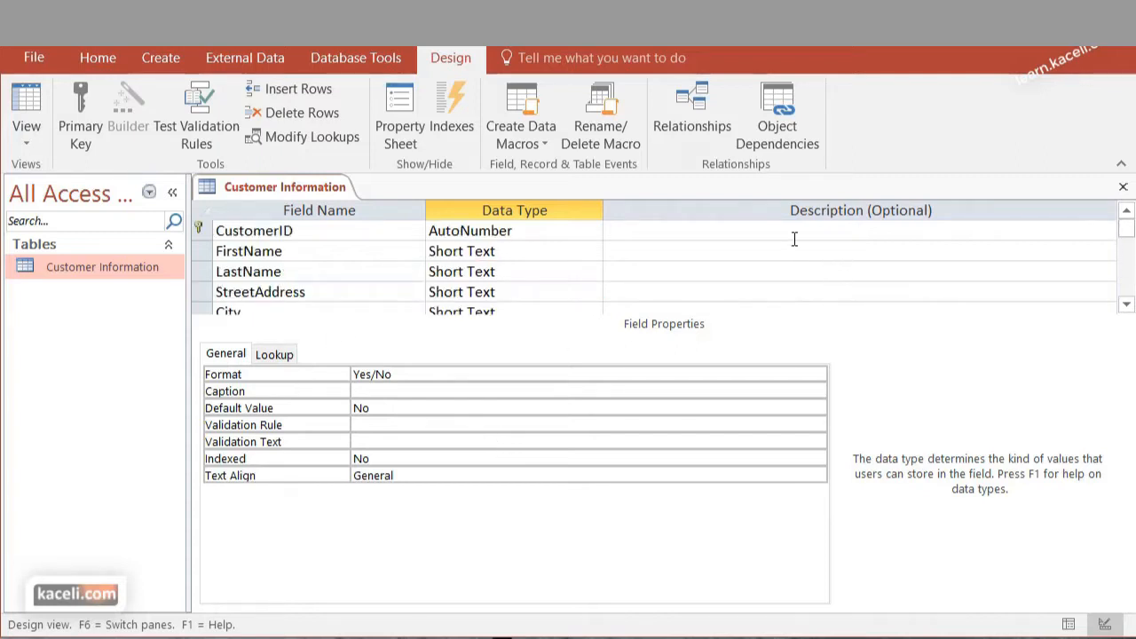
click(761, 230)
scroll(768, 255, down, 1)
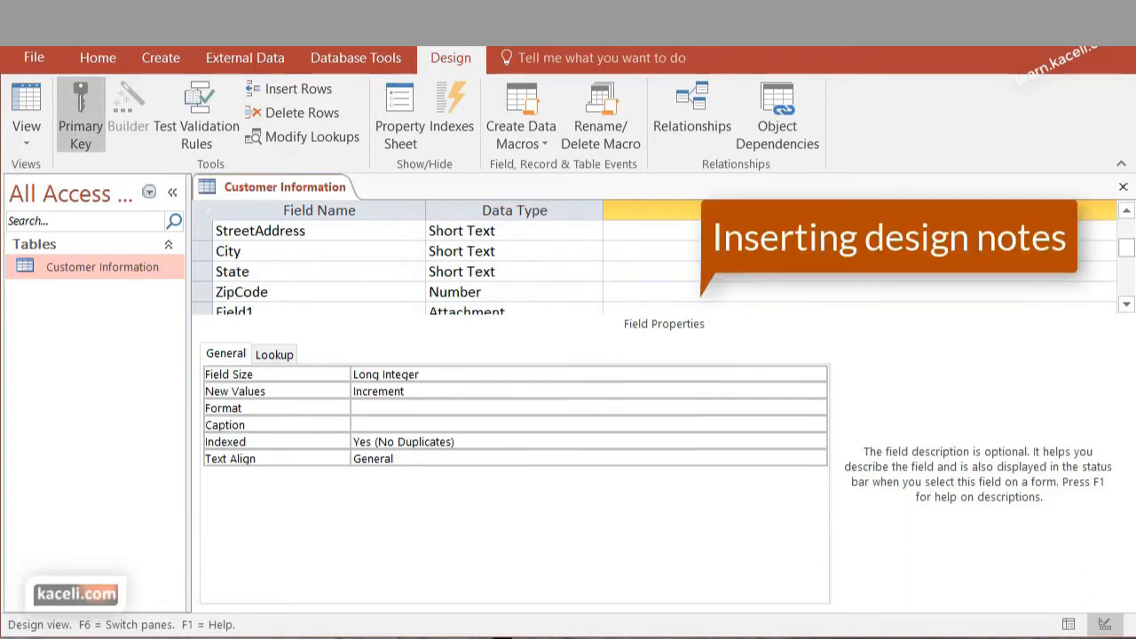
scroll(660, 262, down, 1)
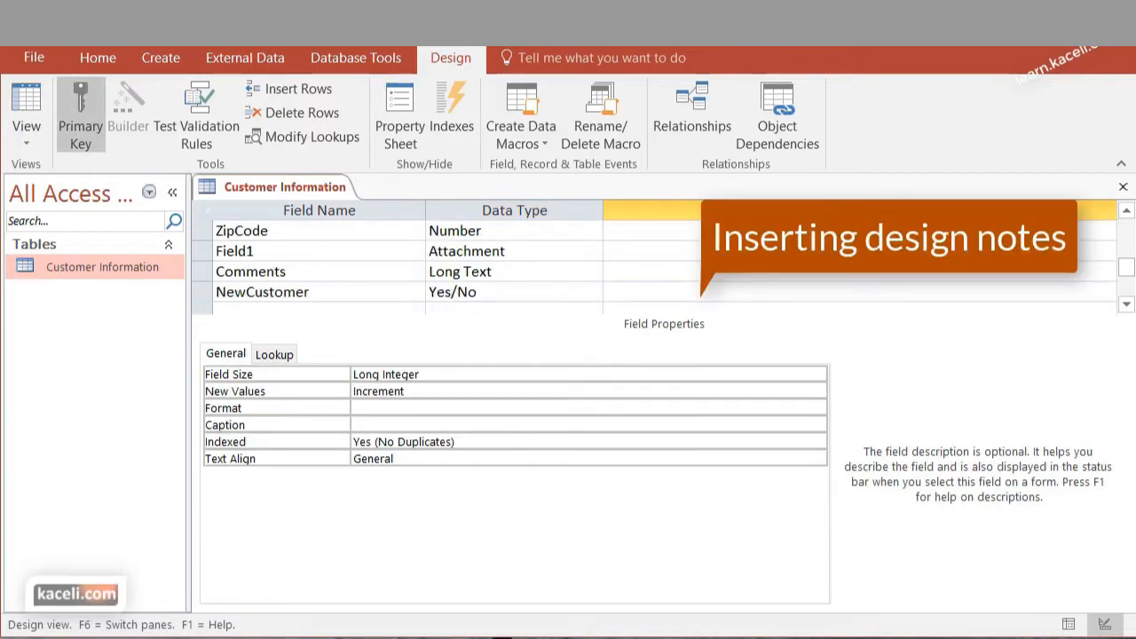
click(702, 295)
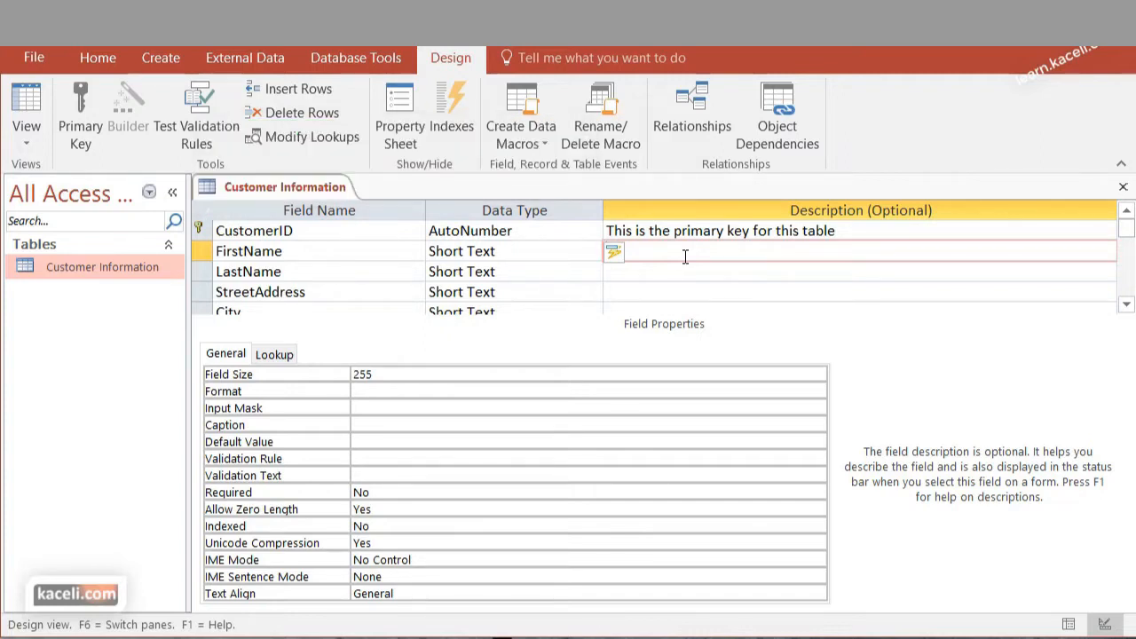
Make FirstName the table's primary key instead of CustomerID and check its field properties against LastName
click(305, 231)
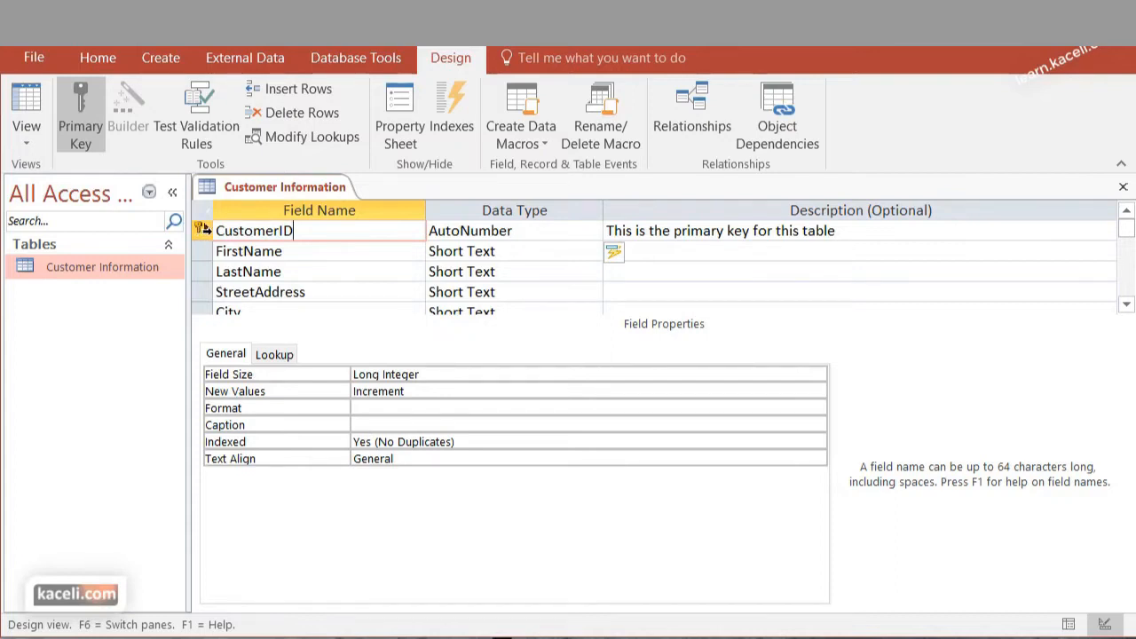
click(204, 255)
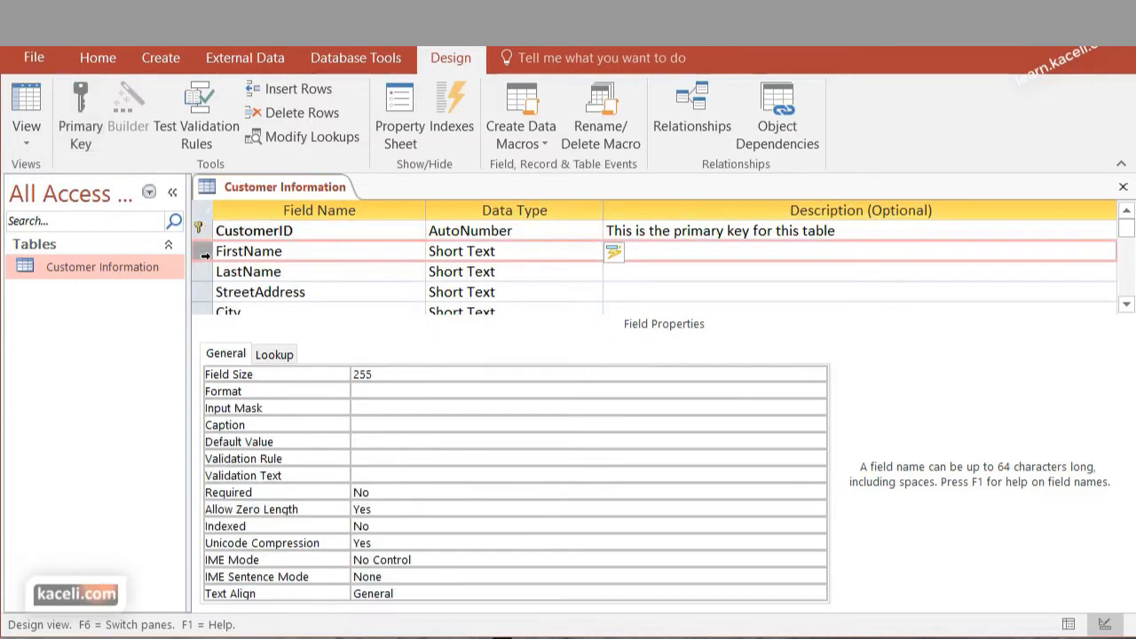
right_click(201, 253)
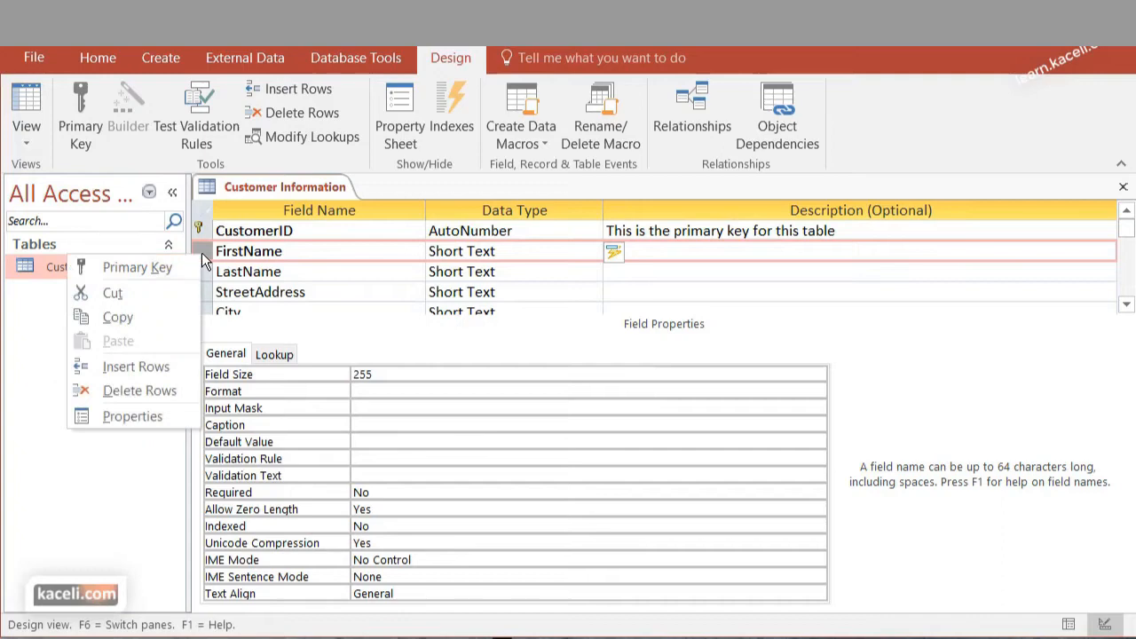
click(149, 269)
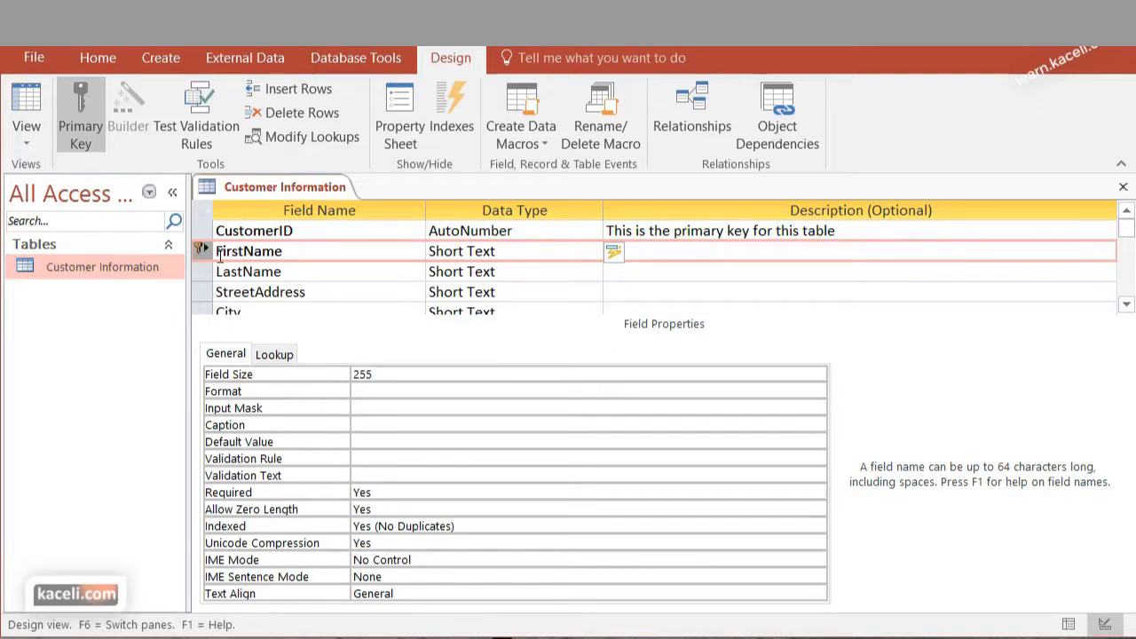
click(267, 271)
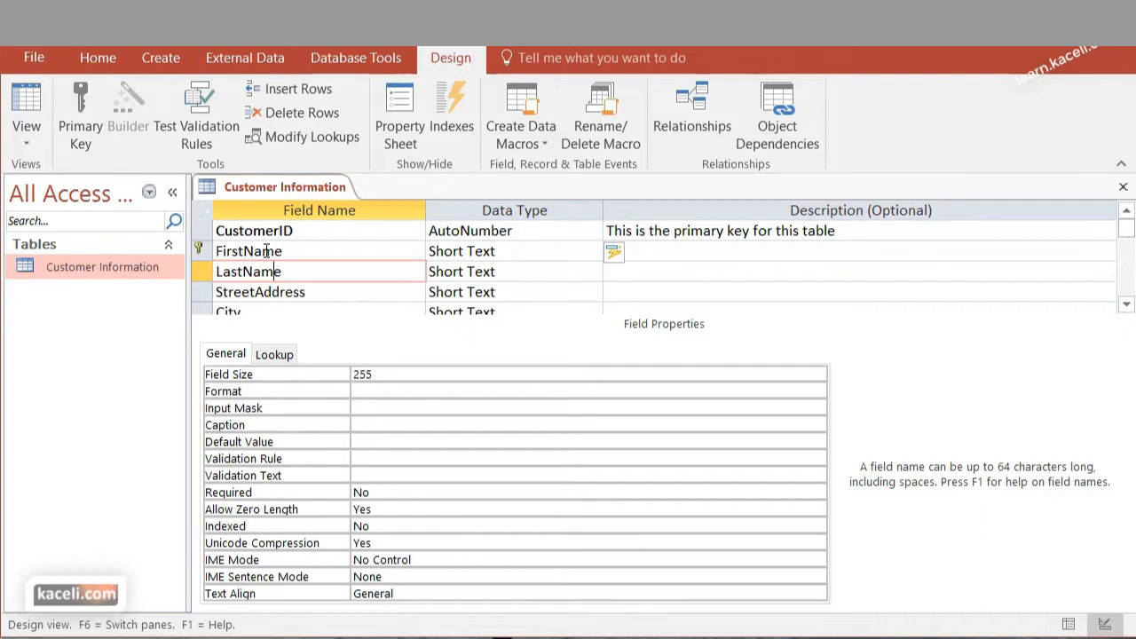
click(264, 251)
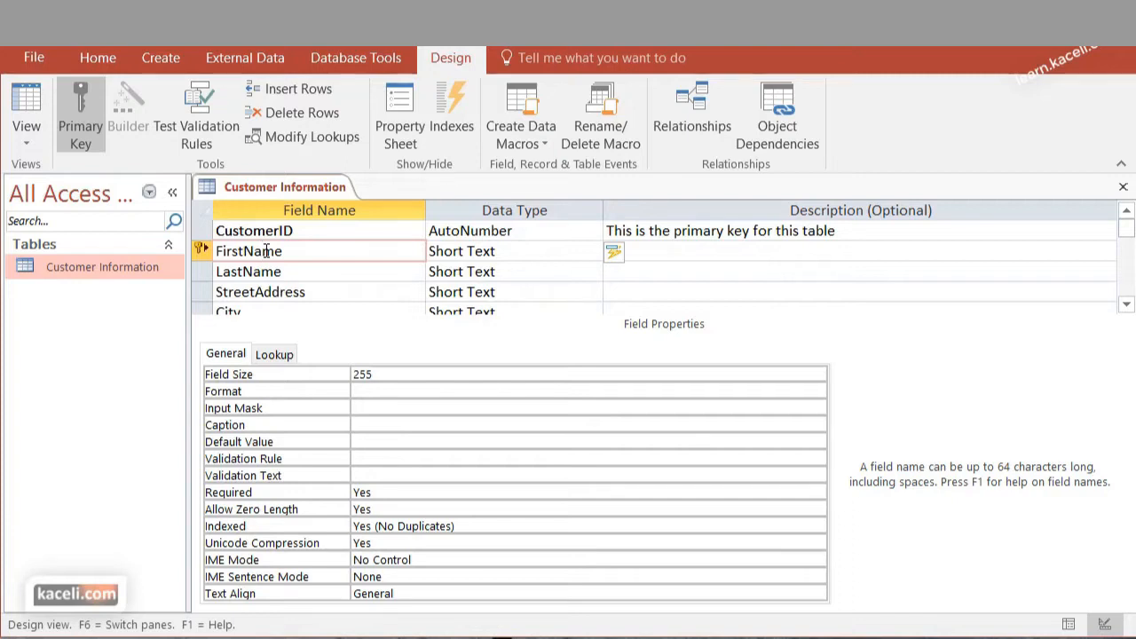
Set the CustomerID field as the table's primary key again
click(201, 231)
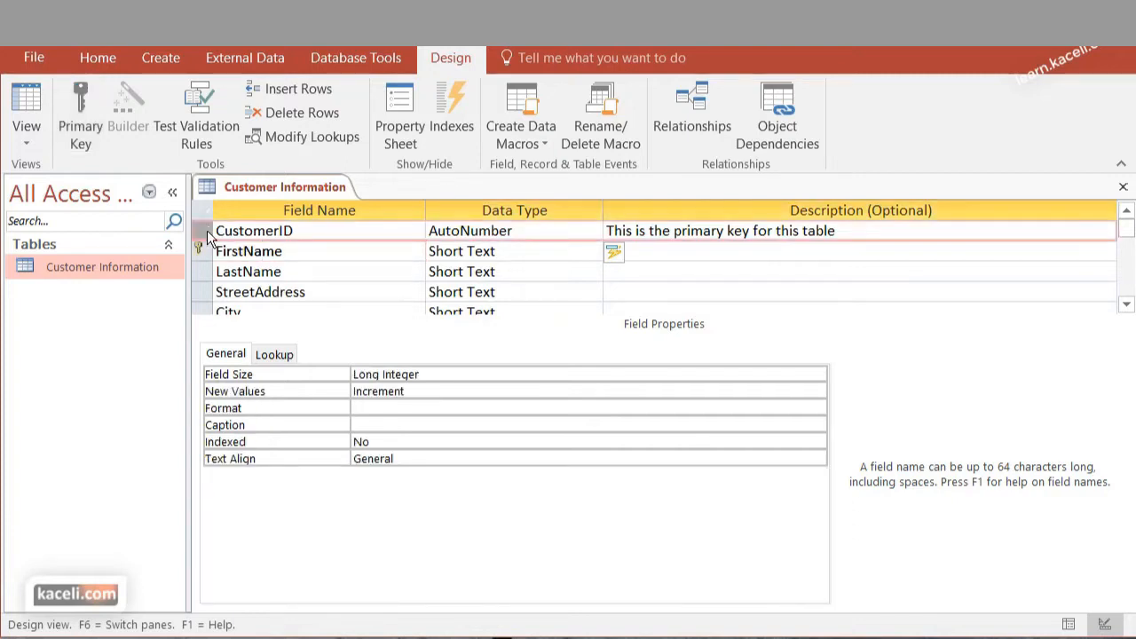
right_click(202, 230)
click(133, 244)
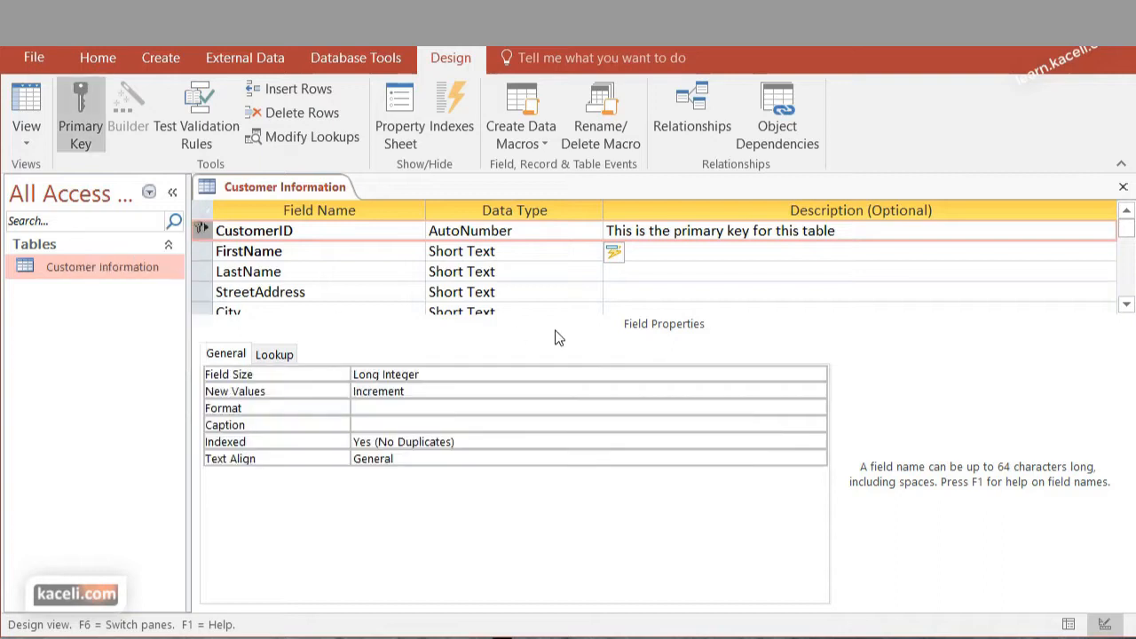
scroll(555, 330, down, 5)
scroll(874, 282, up, 5)
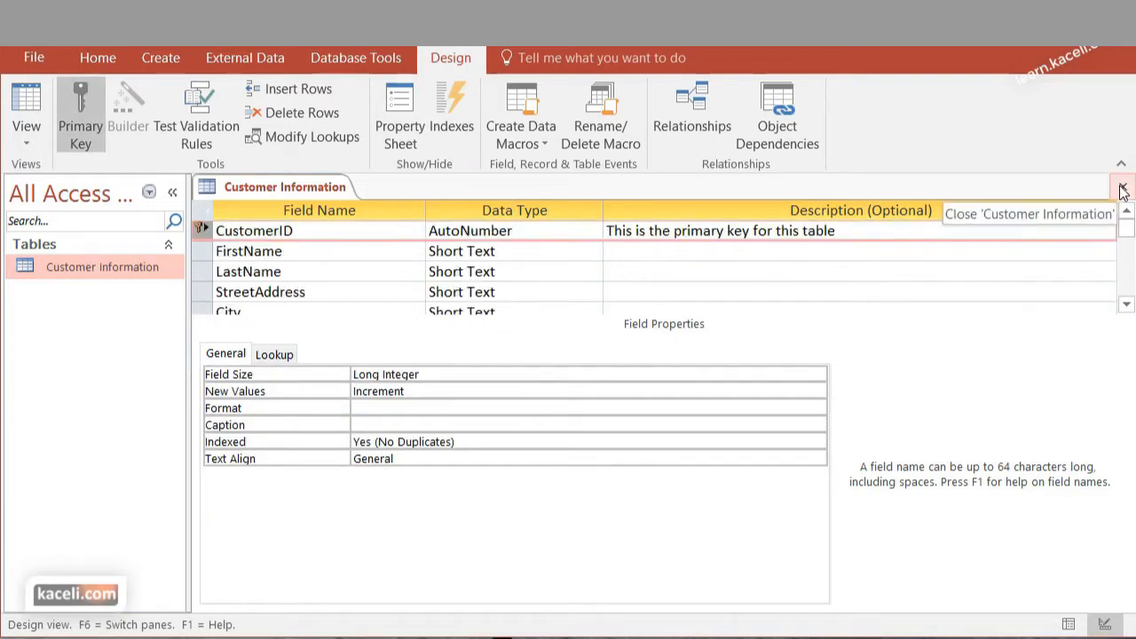
Close the Customer Information table, saving the design changes, and reopen it at the FirstName cell of the new row
click(1122, 186)
click(778, 530)
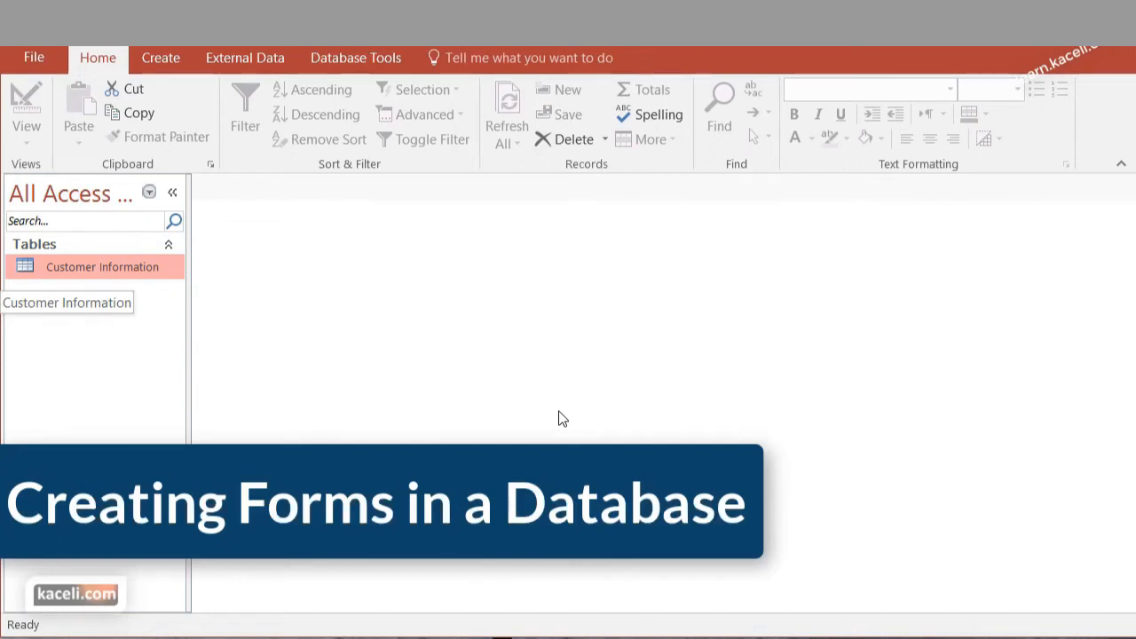
double_click(102, 267)
click(364, 274)
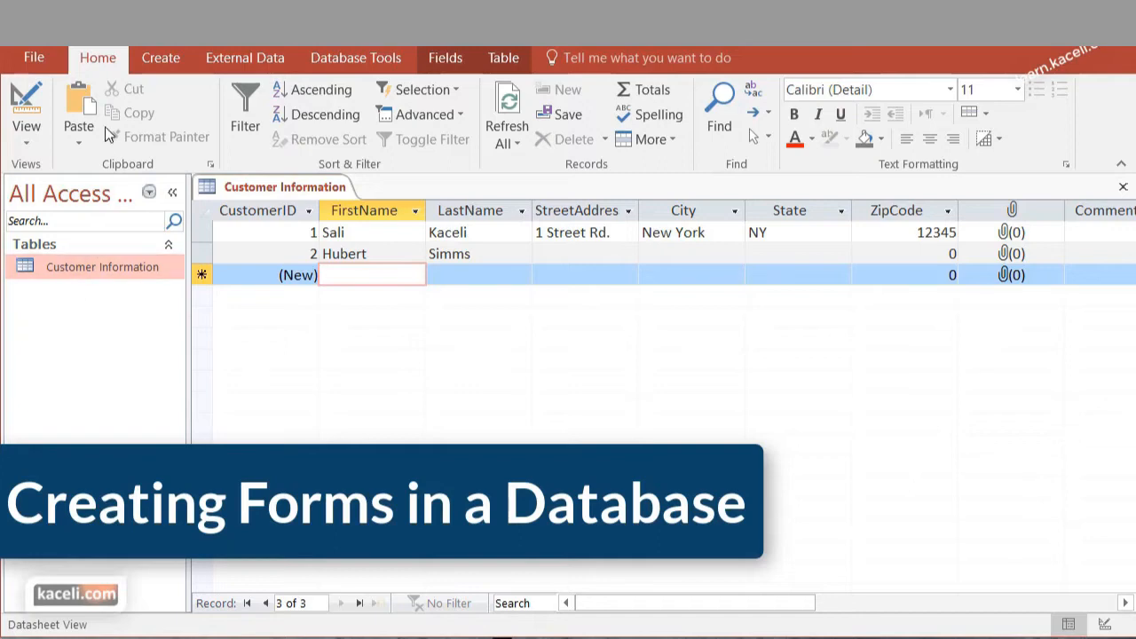
Start a form with the Form Wizard based on the Customer Information table and include all its fields
click(151, 60)
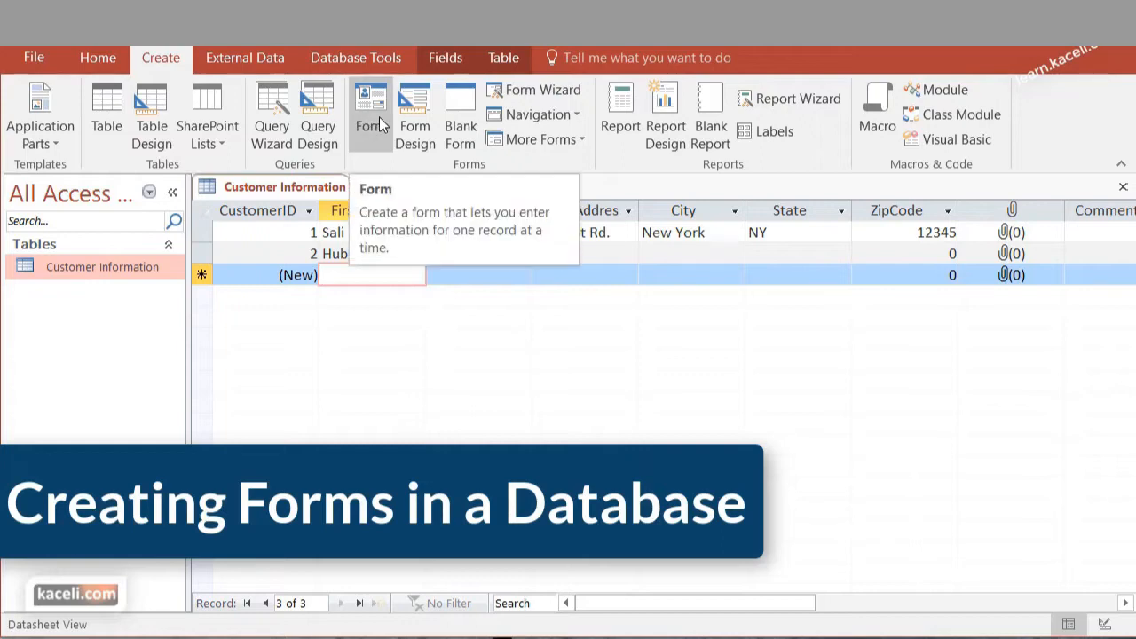
click(530, 93)
click(594, 238)
click(596, 251)
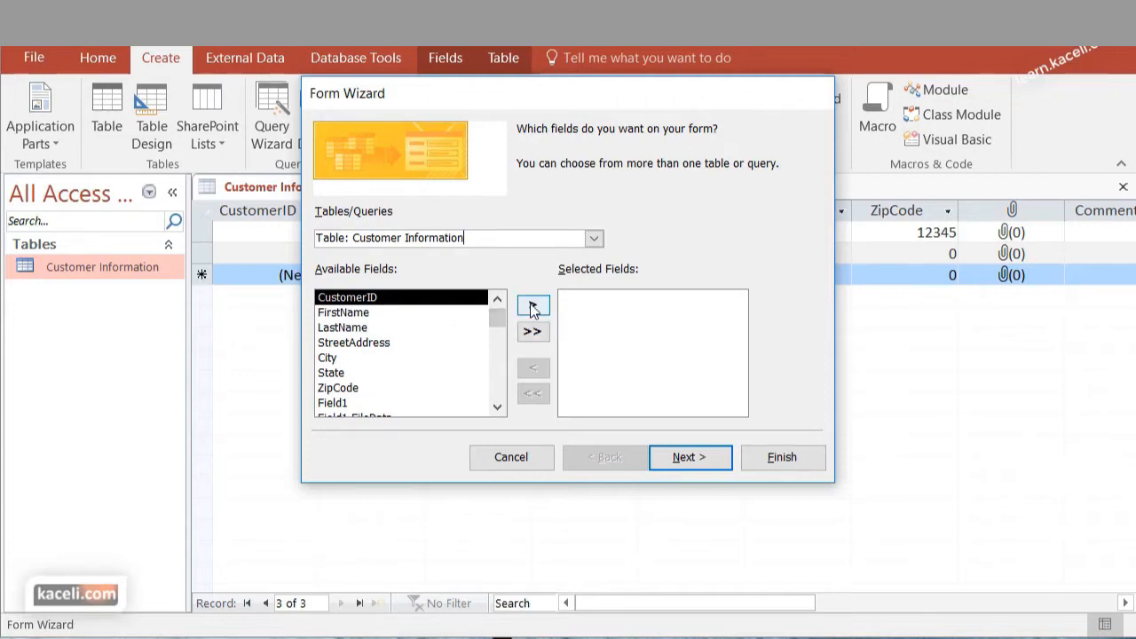
click(532, 307)
click(532, 307)
click(532, 307)
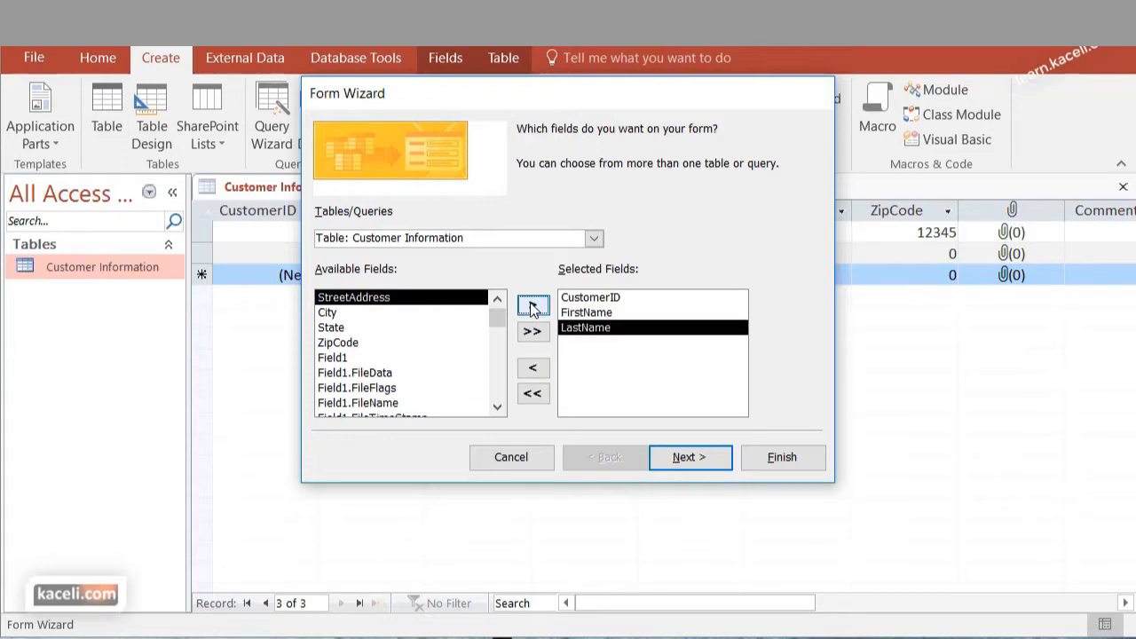
click(532, 344)
Keep the Columnar layout, title the form "Customer Information Form" and finish it, opening it to view or enter information
click(716, 464)
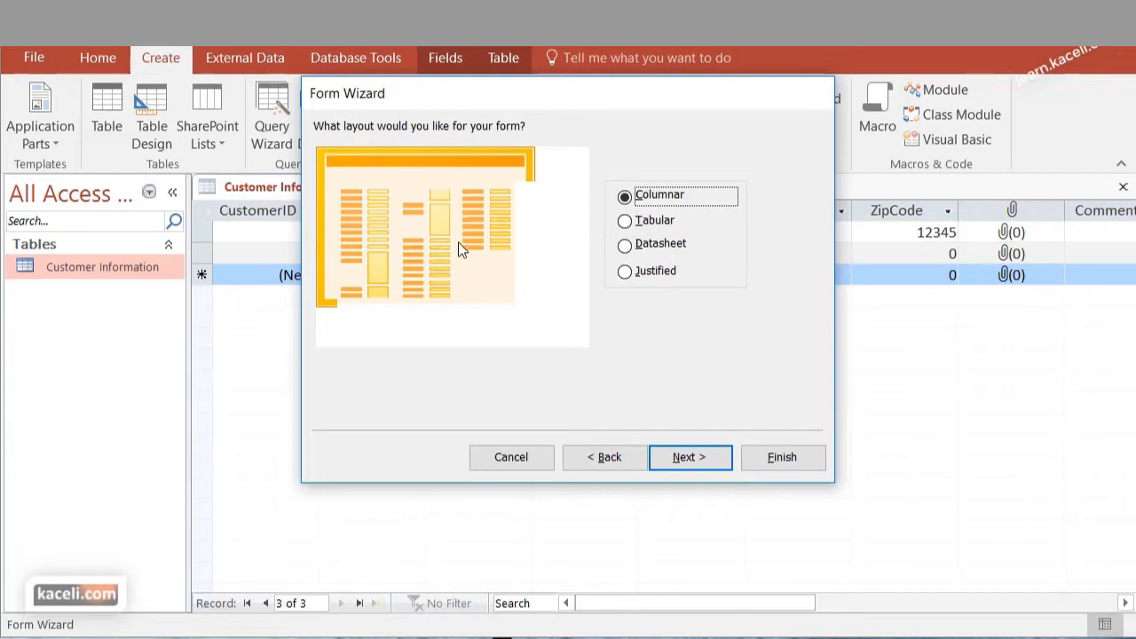
click(720, 459)
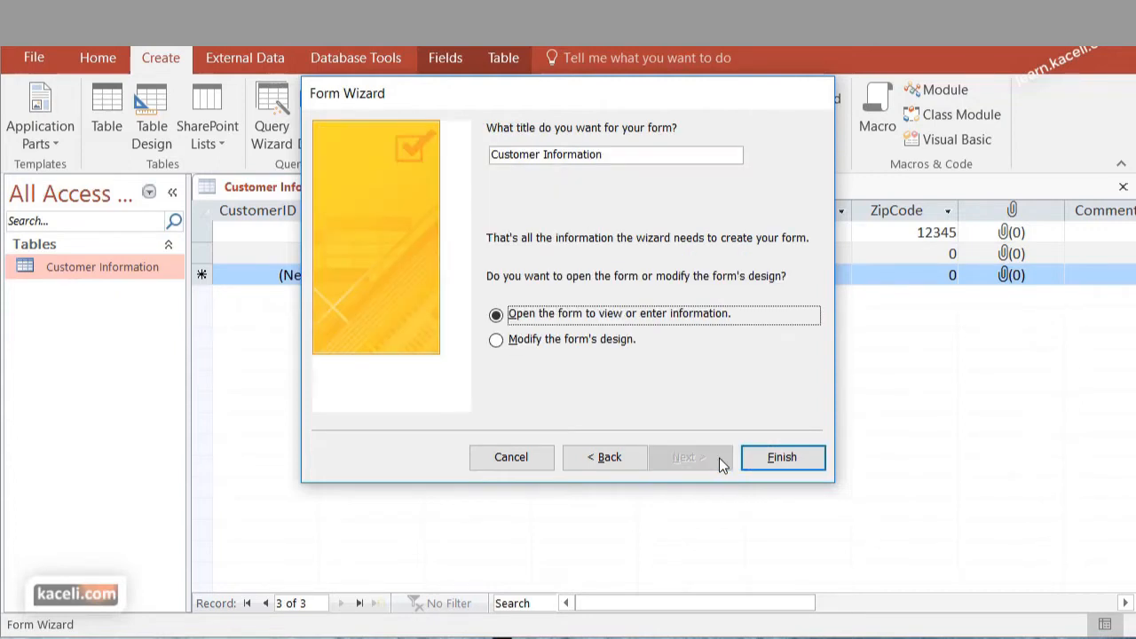
click(623, 160)
text(Form)
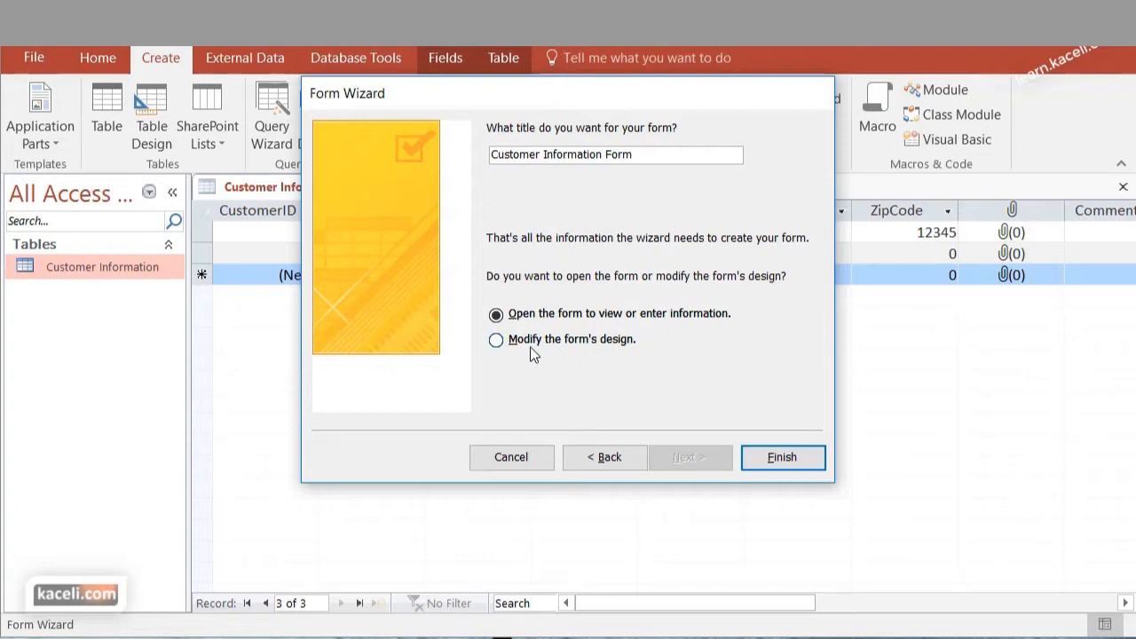
click(786, 459)
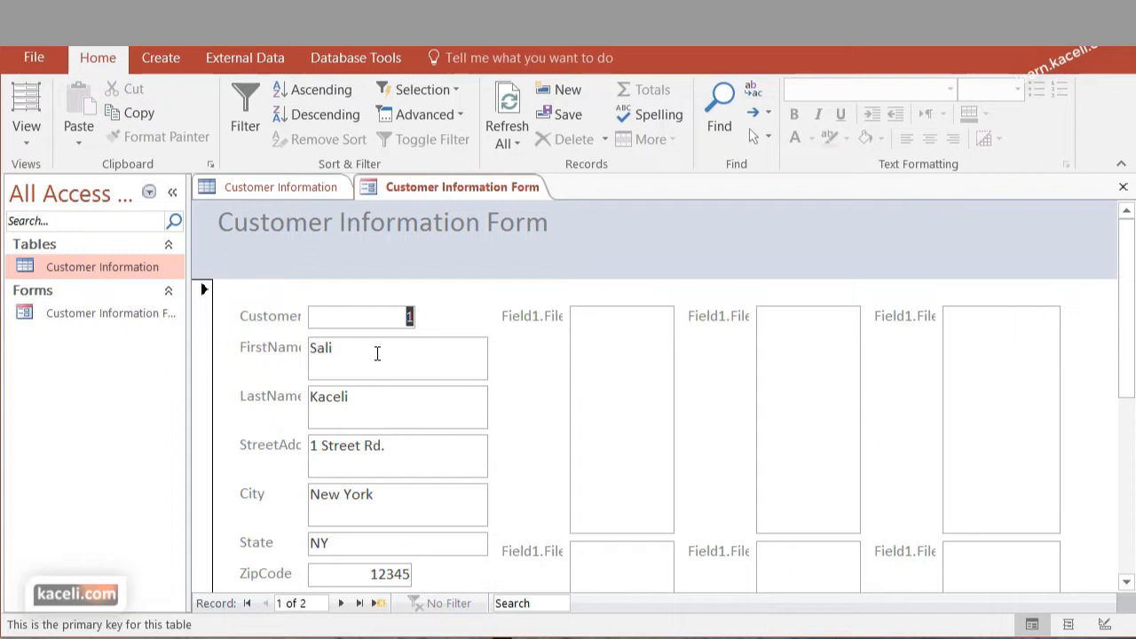
Review the form's fields and add a new record with the customer's first name, last name and street address
scroll(385, 462, down, 3)
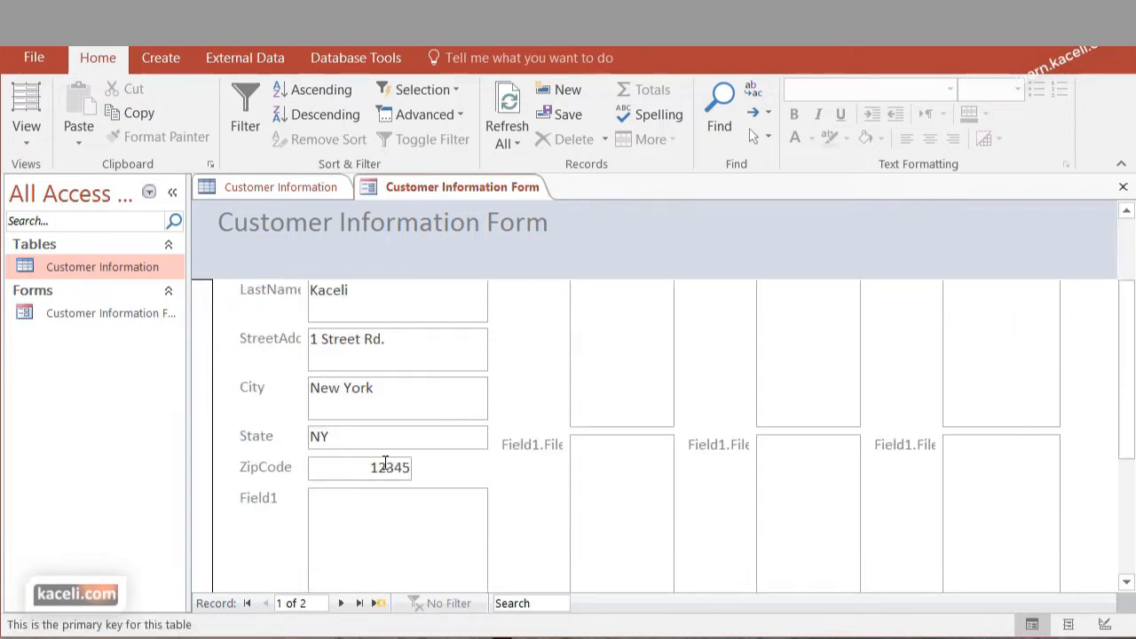
scroll(844, 449, down, 3)
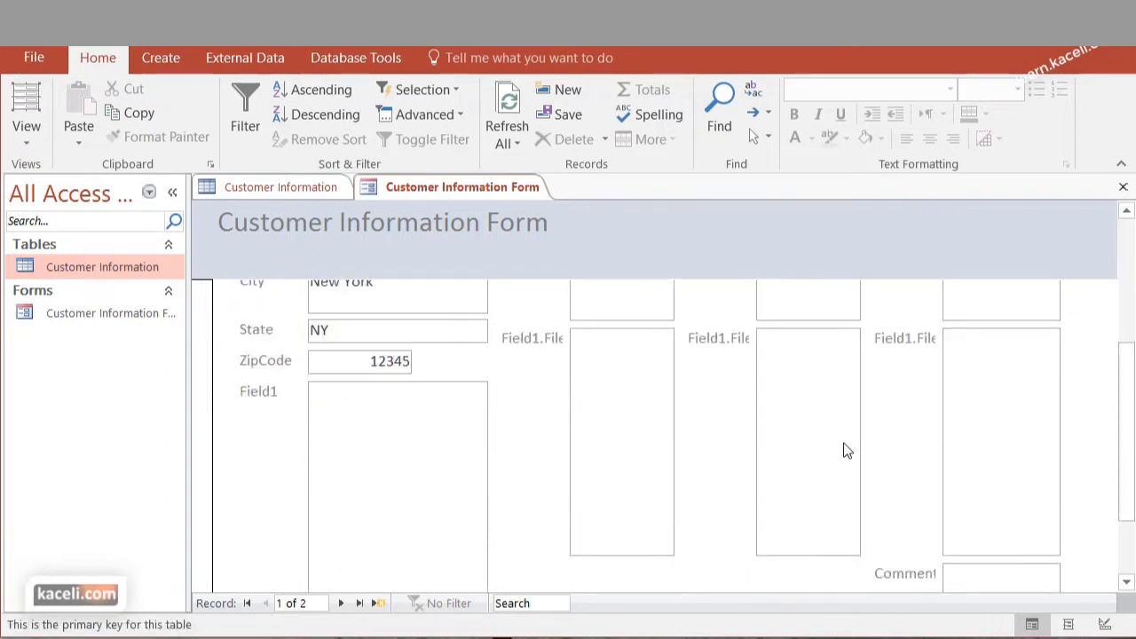
scroll(540, 426, up, 6)
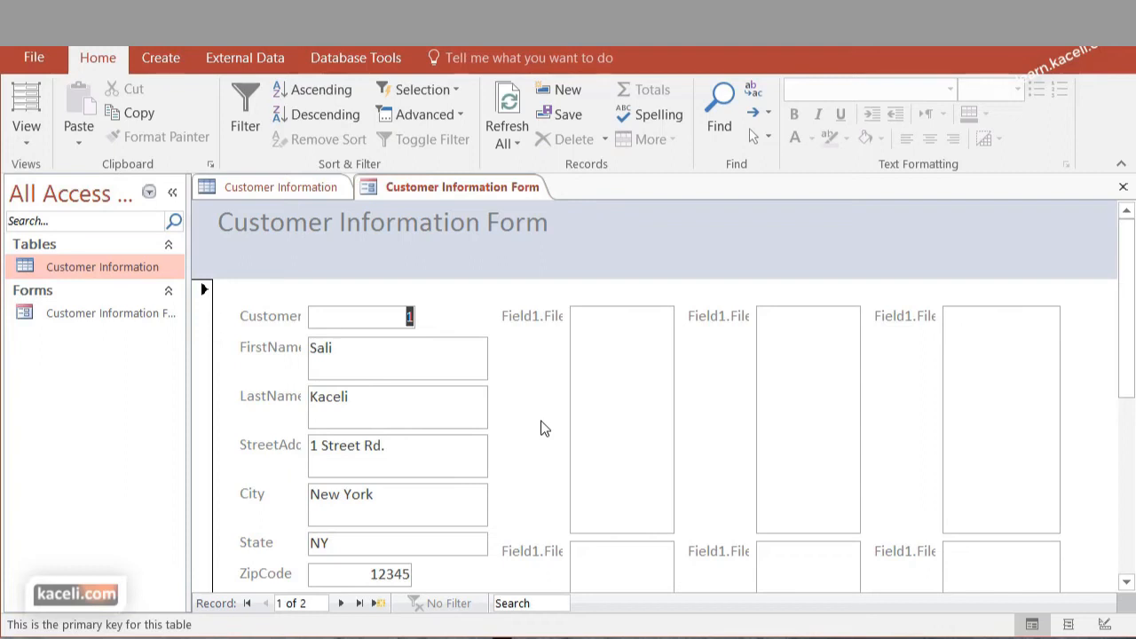
click(378, 604)
click(334, 371)
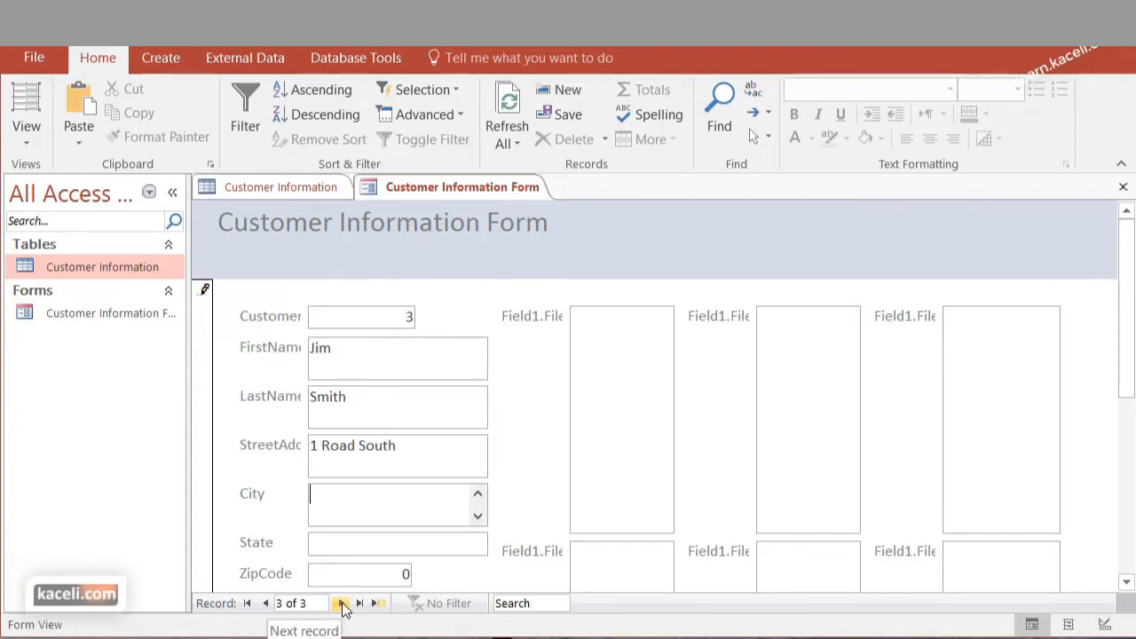
click(343, 604)
click(265, 603)
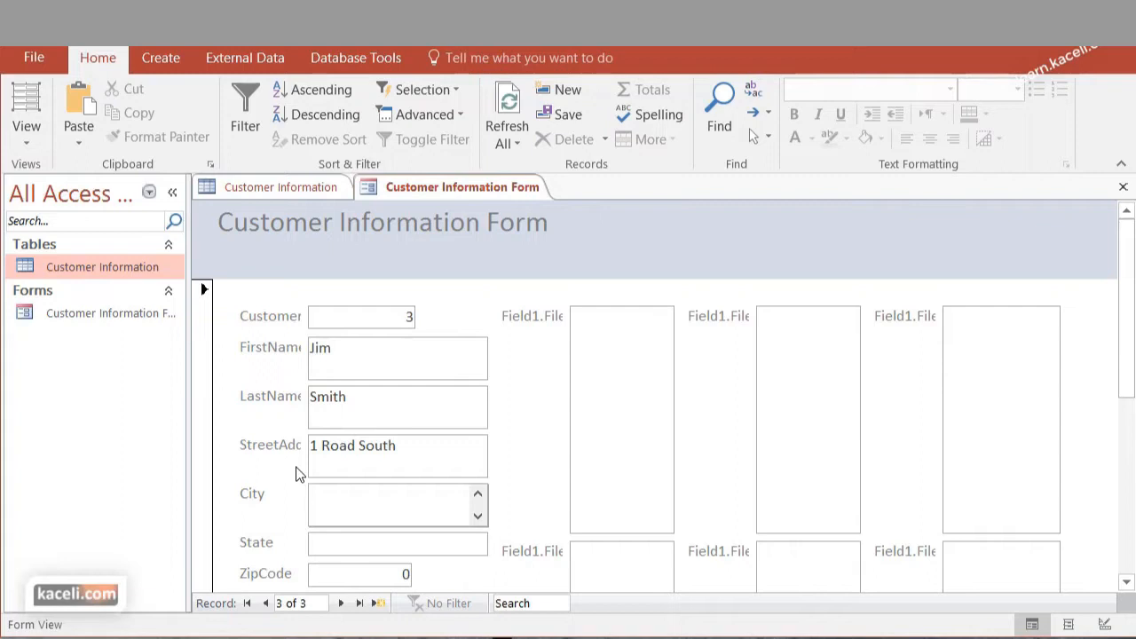
Check the newly added customer's row in the Customer Information table, and close the field list
double_click(46, 268)
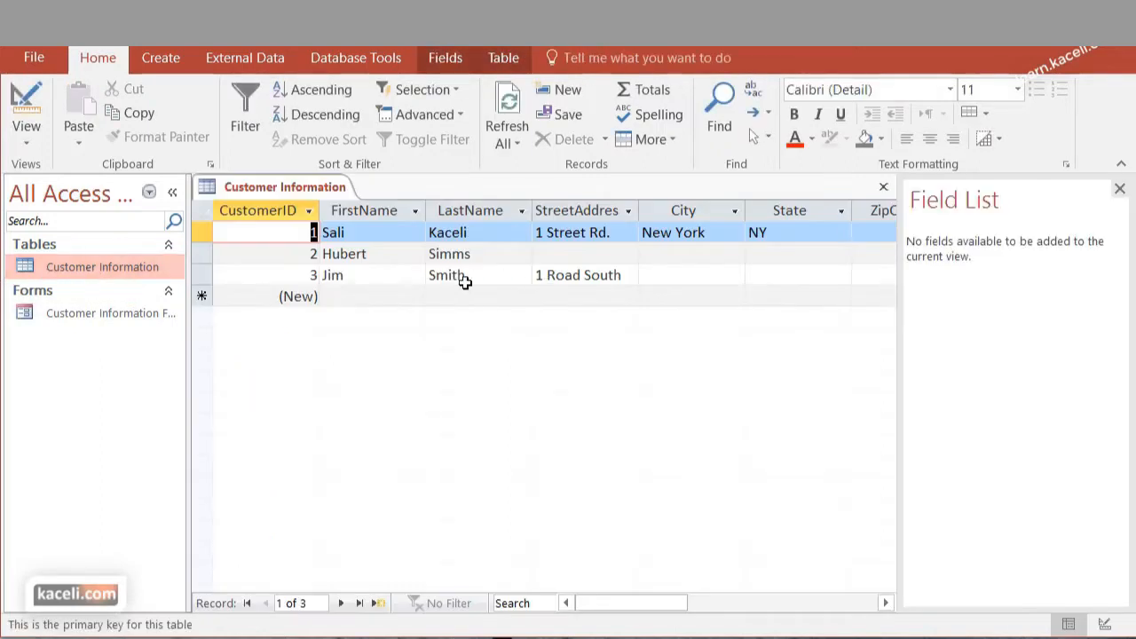
click(394, 271)
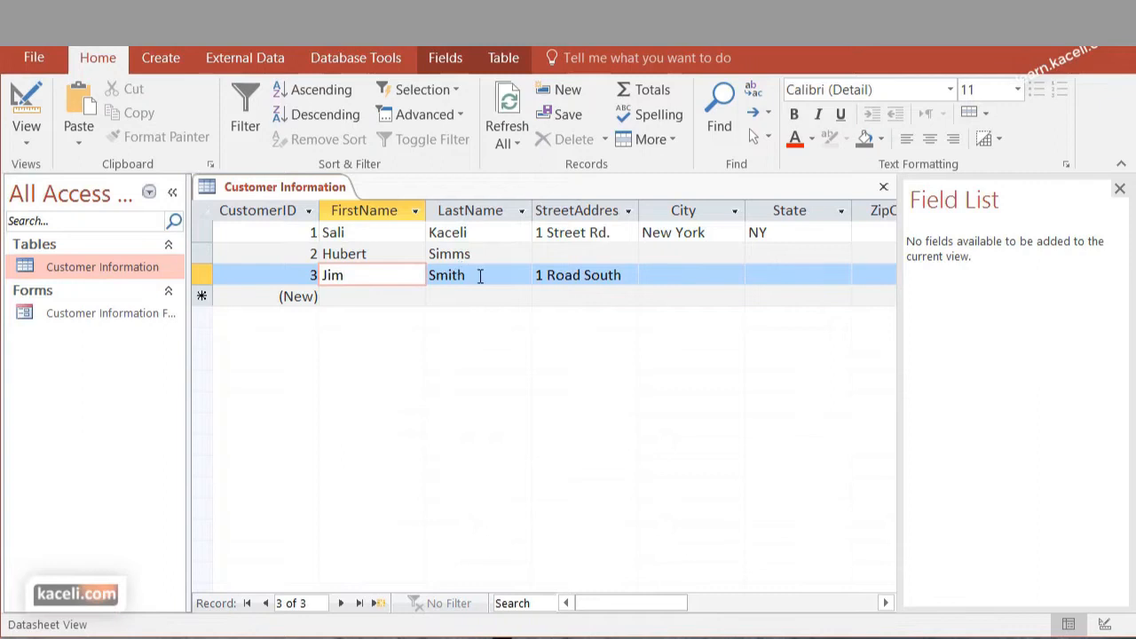
click(1119, 188)
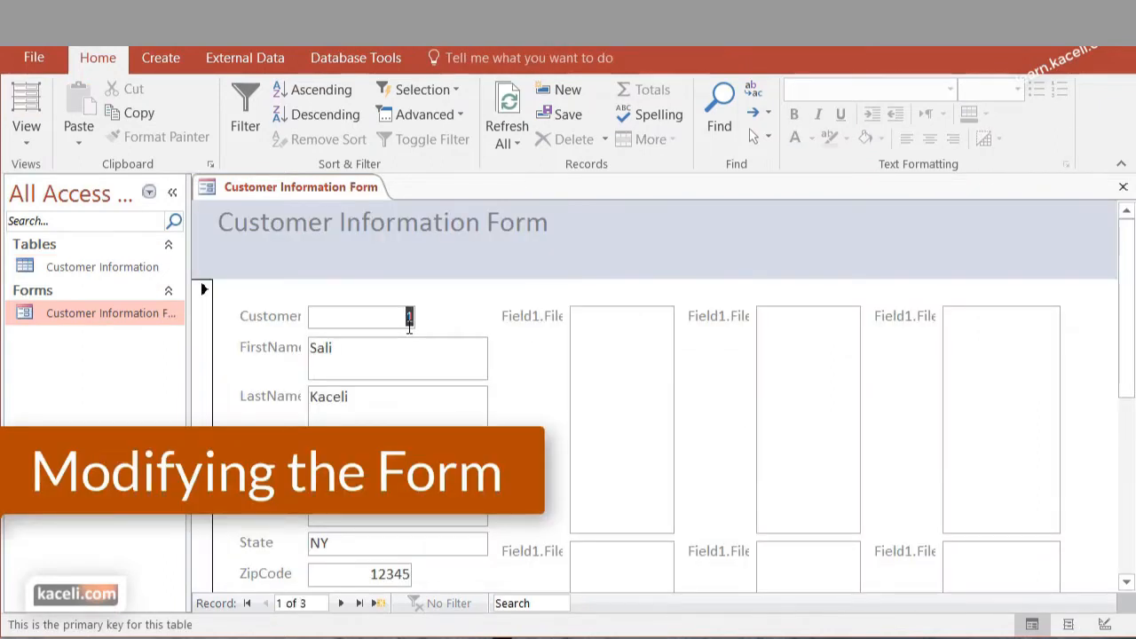
In the form's Layout View, widen the CustomerID, FirstName and LastName labels and narrow their text boxes so the full labels fit
click(28, 142)
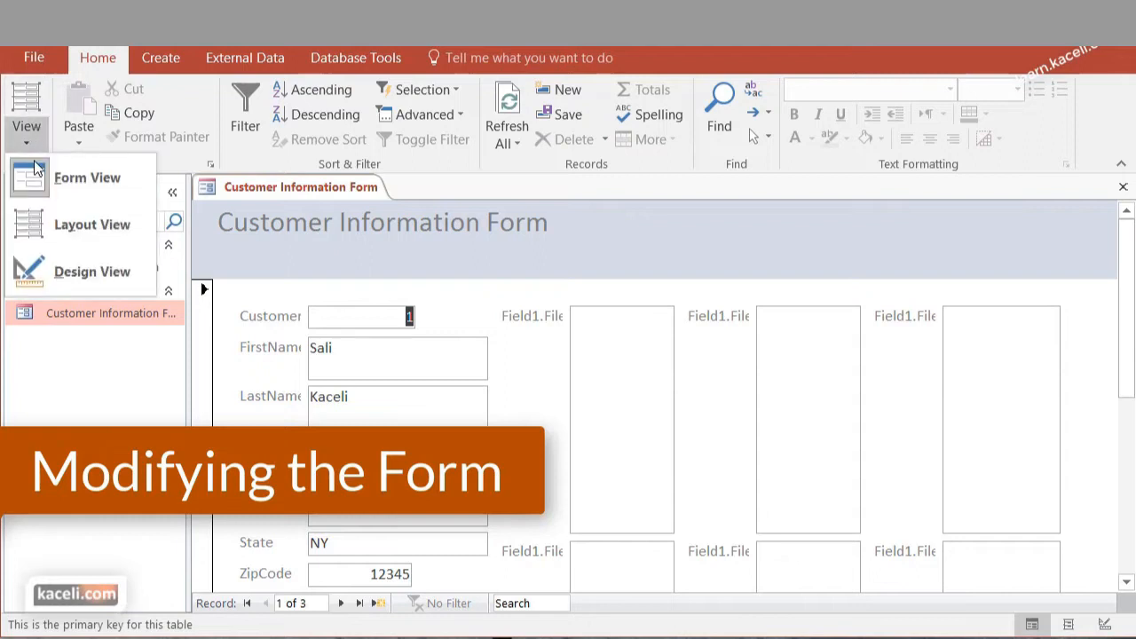
click(92, 225)
drag(307, 316, 337, 317)
click(284, 311)
drag(304, 314, 330, 313)
drag(302, 393, 331, 393)
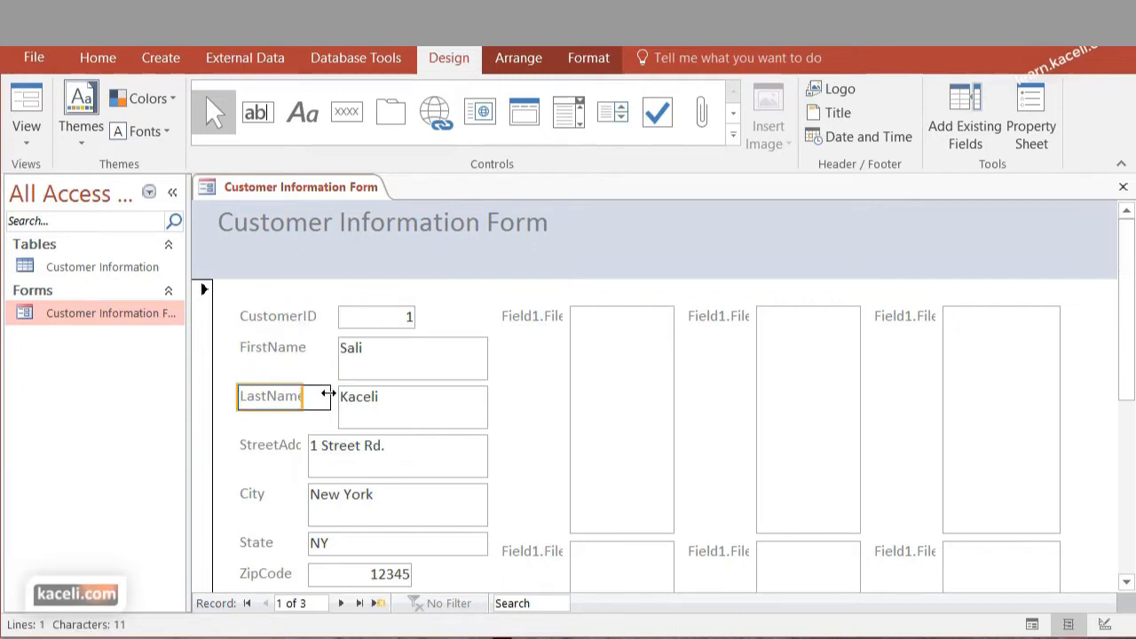
click(393, 399)
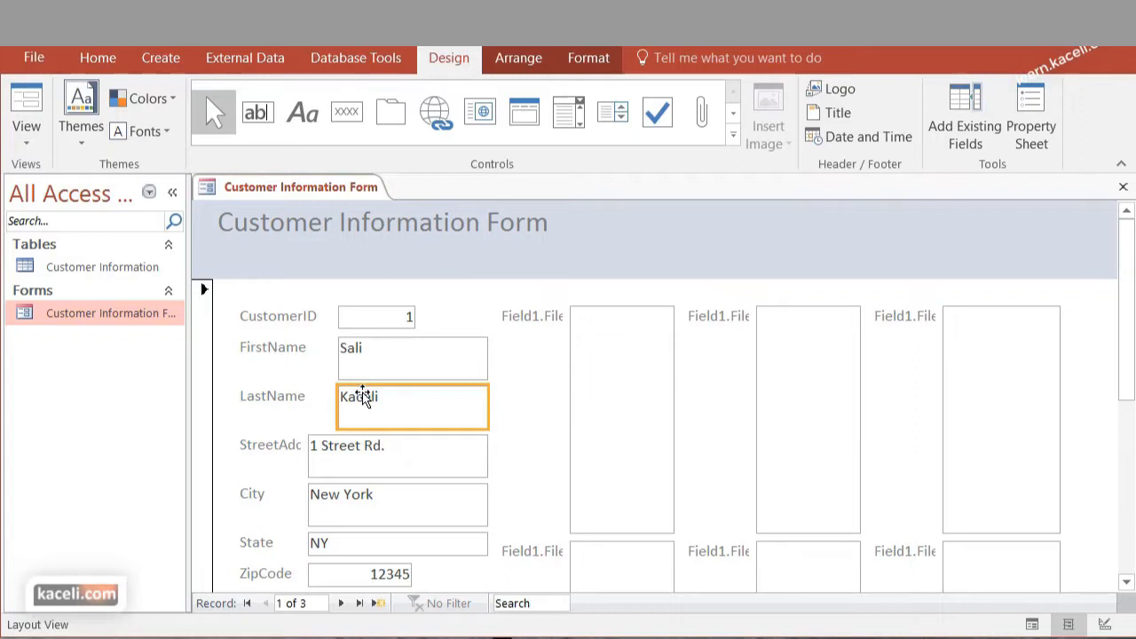
In the form's Design View, narrow the StreetAddress text box and widen its label so the full label text fits
click(26, 146)
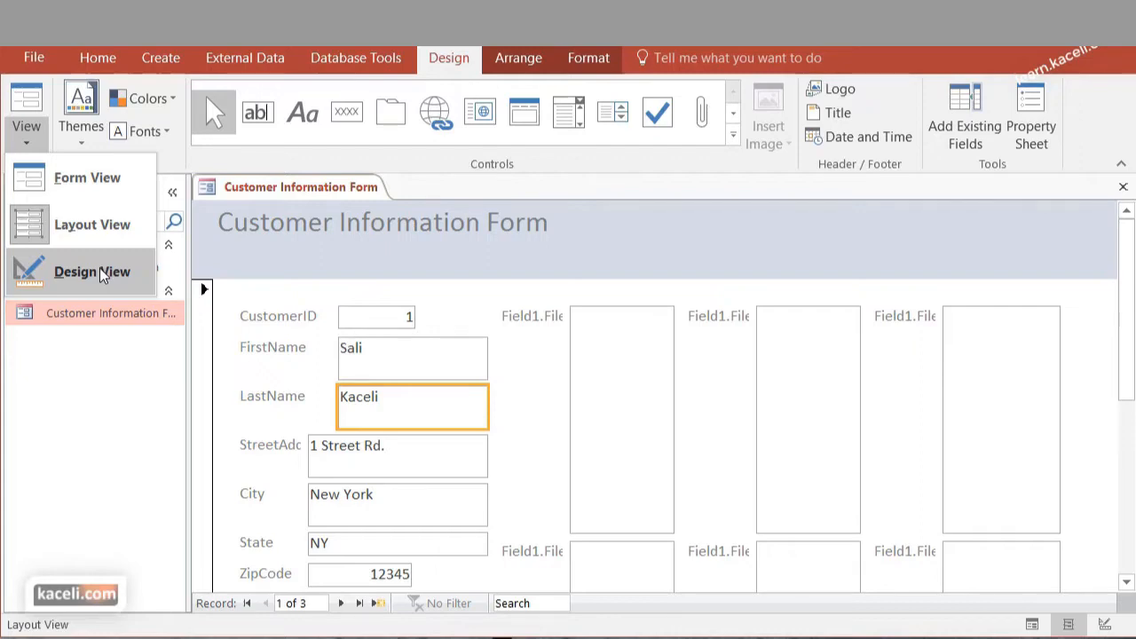
click(102, 273)
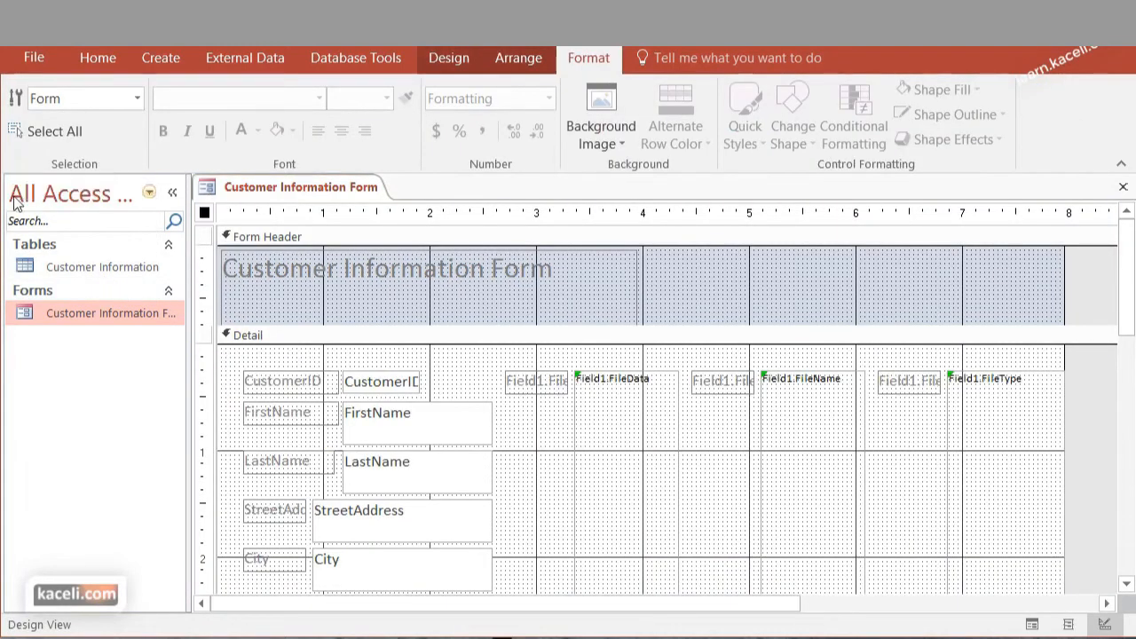
click(308, 516)
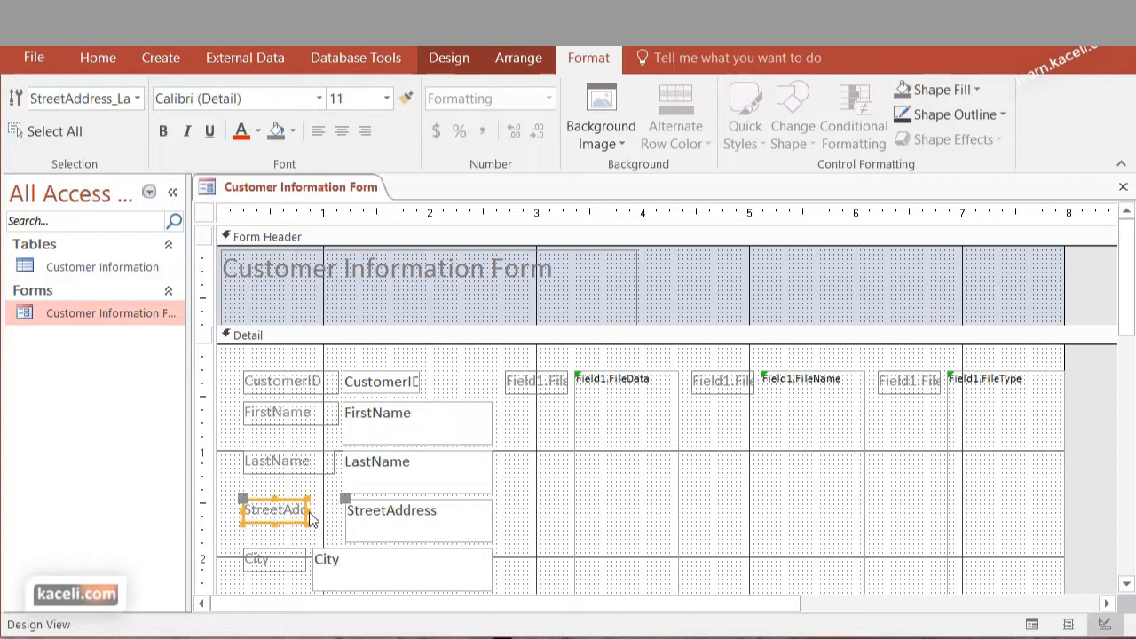
drag(310, 519, 338, 515)
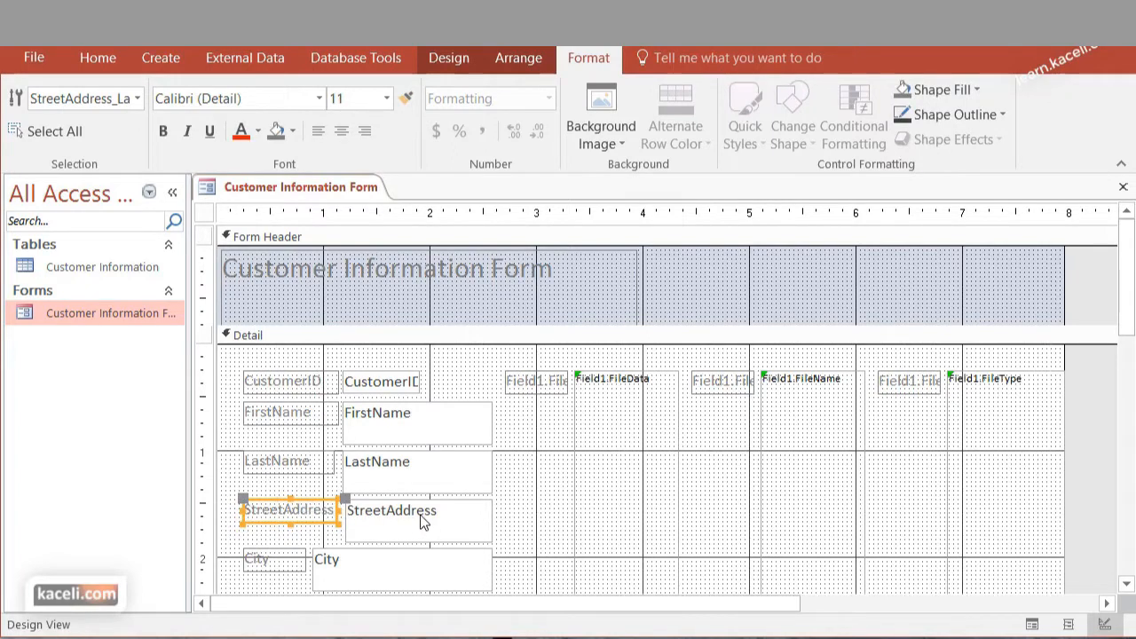
Change the FirstName label's text to "First Name" and make it bold
click(279, 414)
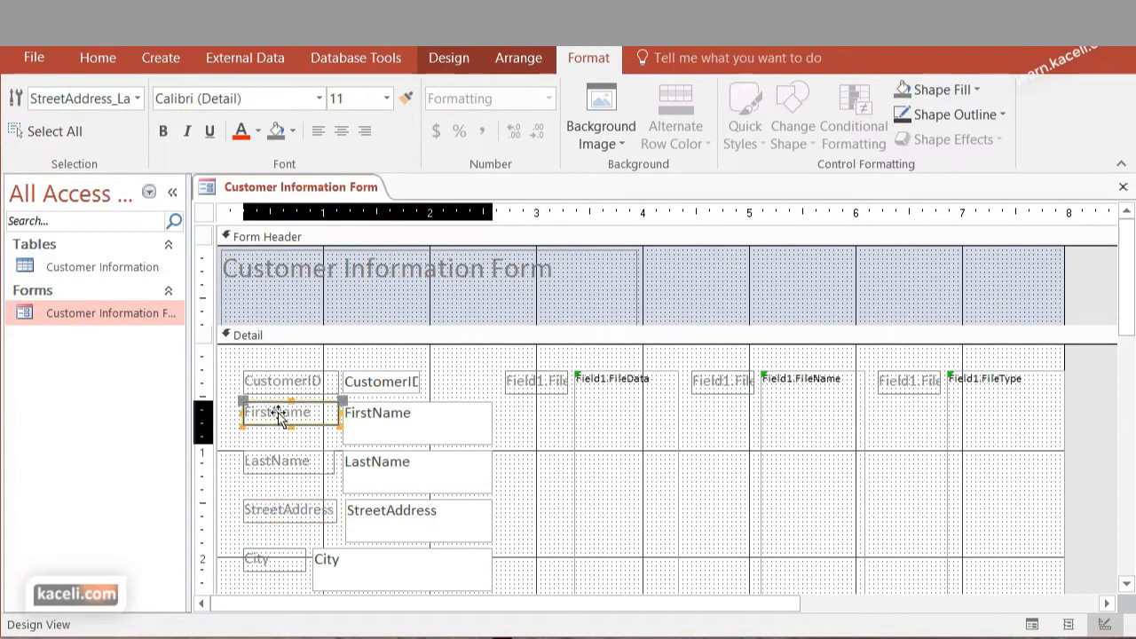
double_click(279, 414)
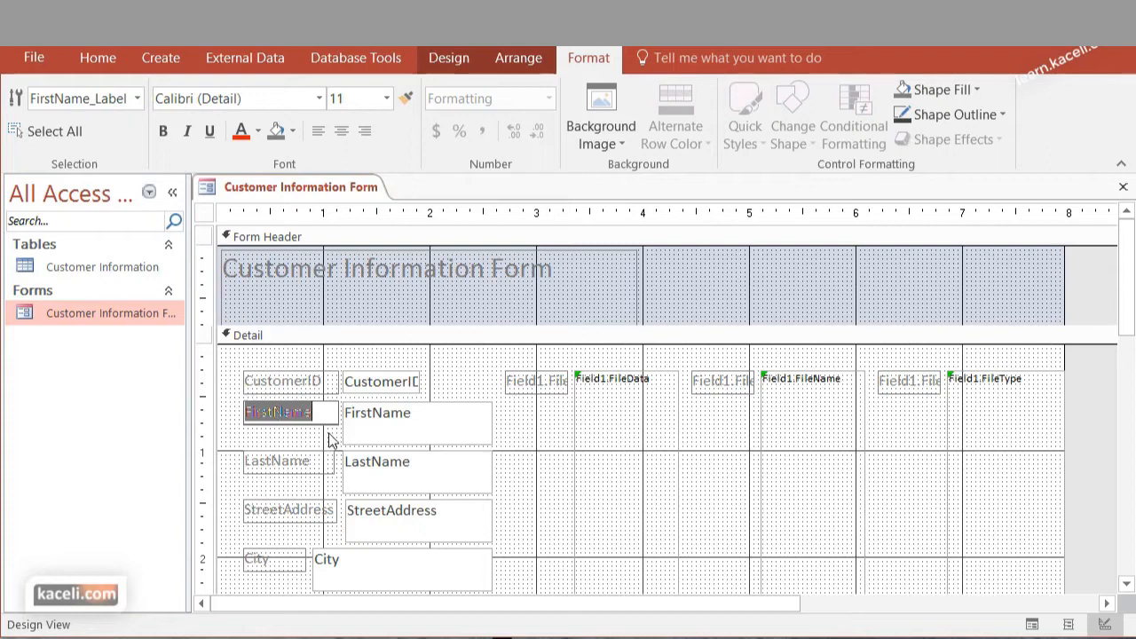
text(First Name)
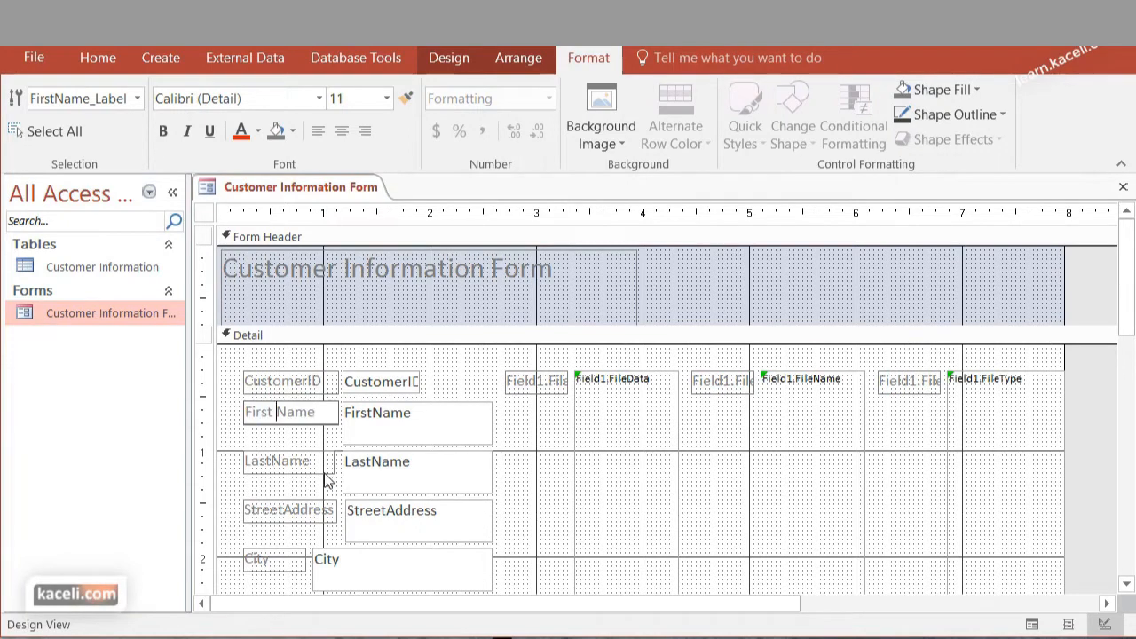
key(ctrl+a)
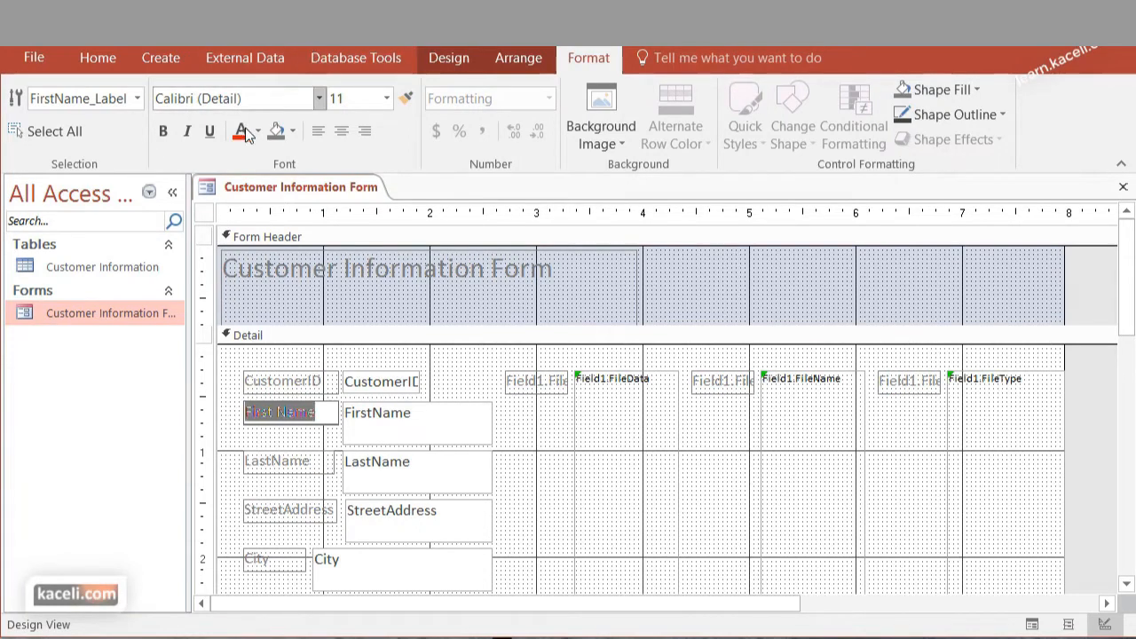
click(162, 131)
click(286, 440)
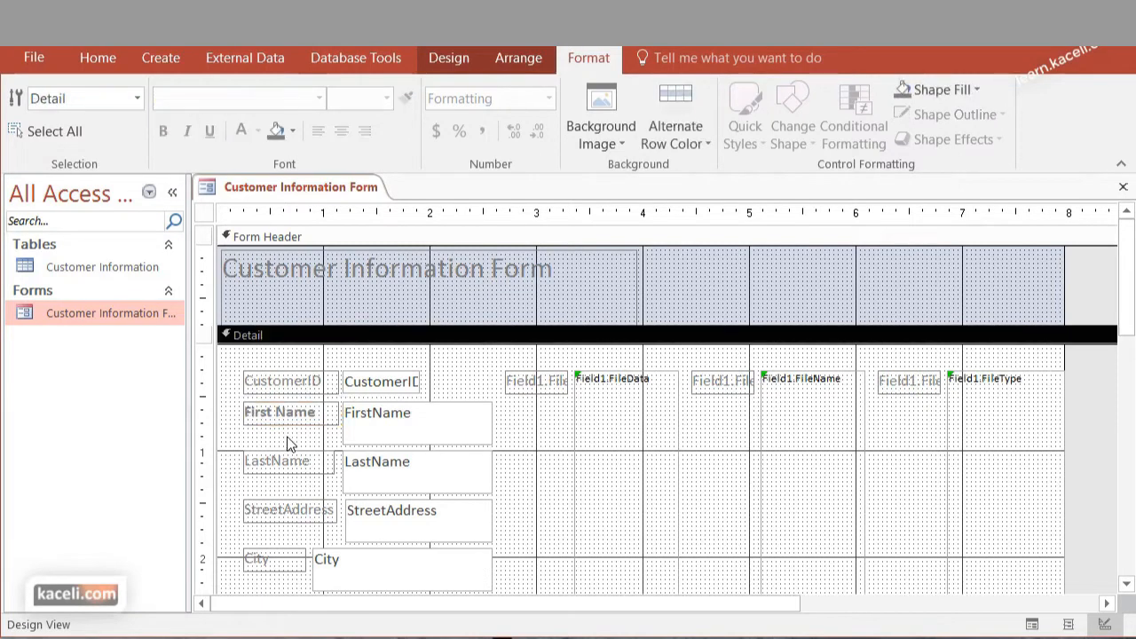
Open the FirstName text box's properties and examine which table field its Control Source uses, including the available fields
click(383, 431)
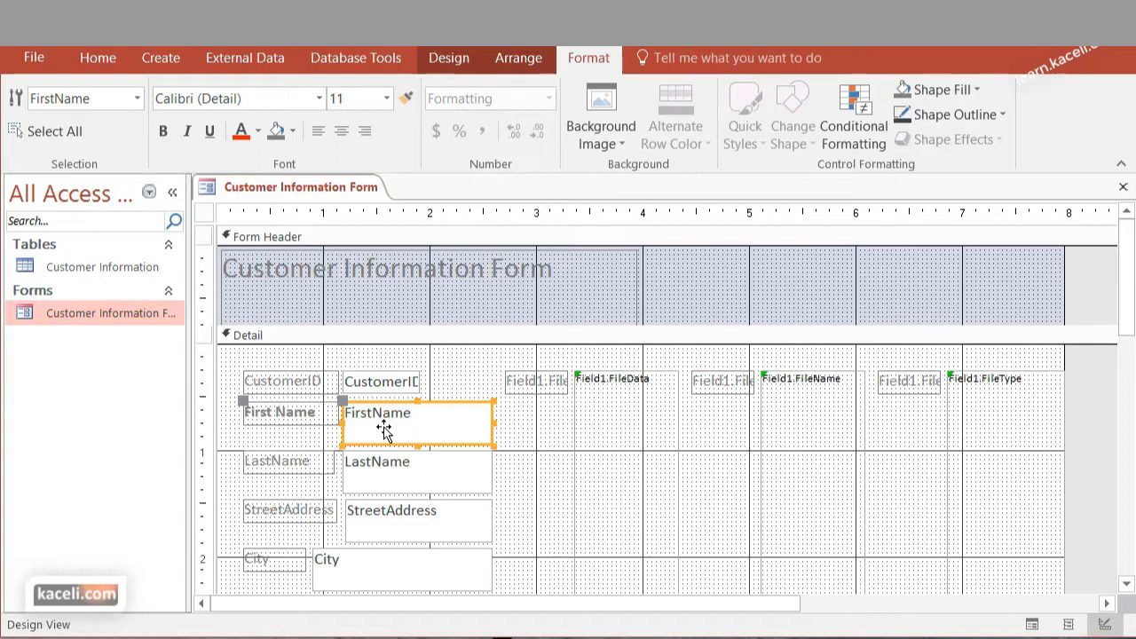
click(399, 524)
click(422, 419)
click(374, 413)
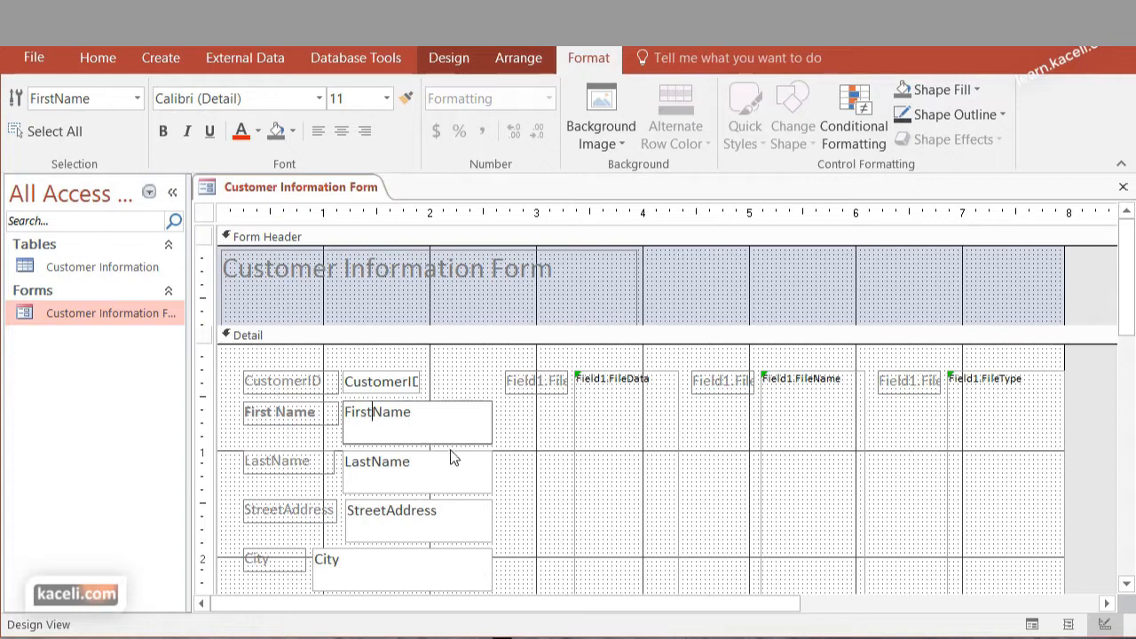
right_click(477, 433)
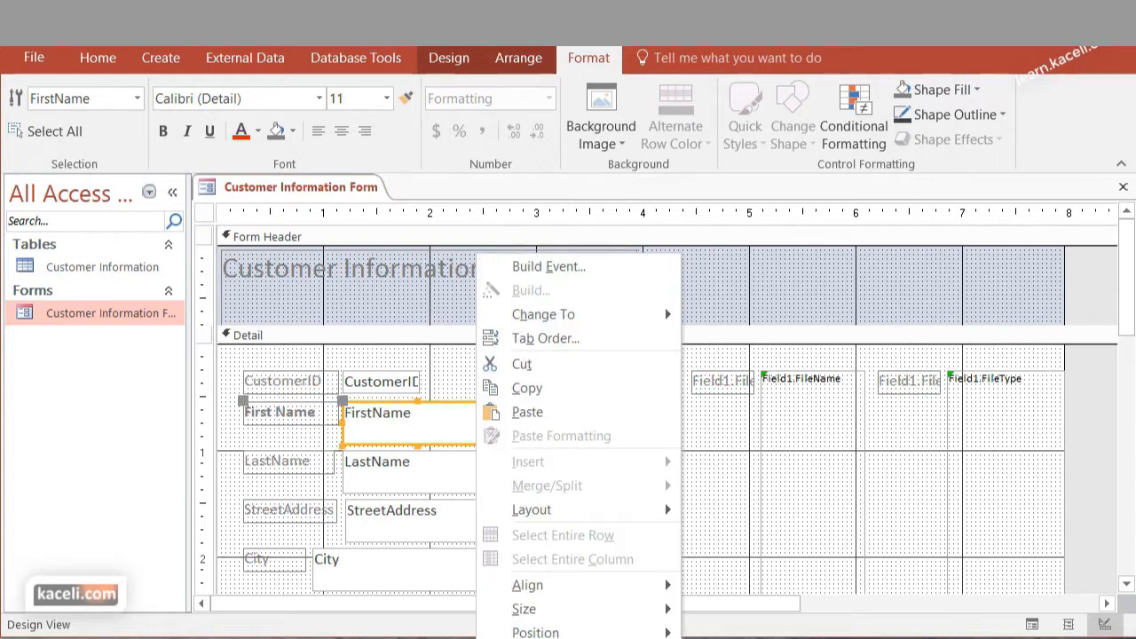
click(536, 638)
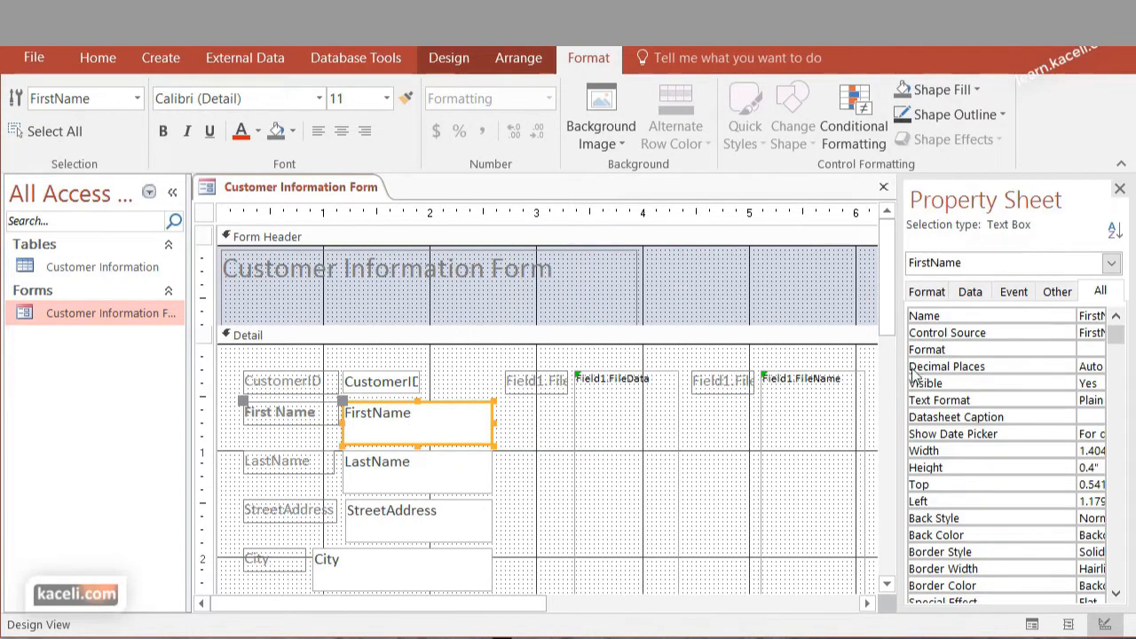
drag(896, 367, 775, 367)
click(847, 291)
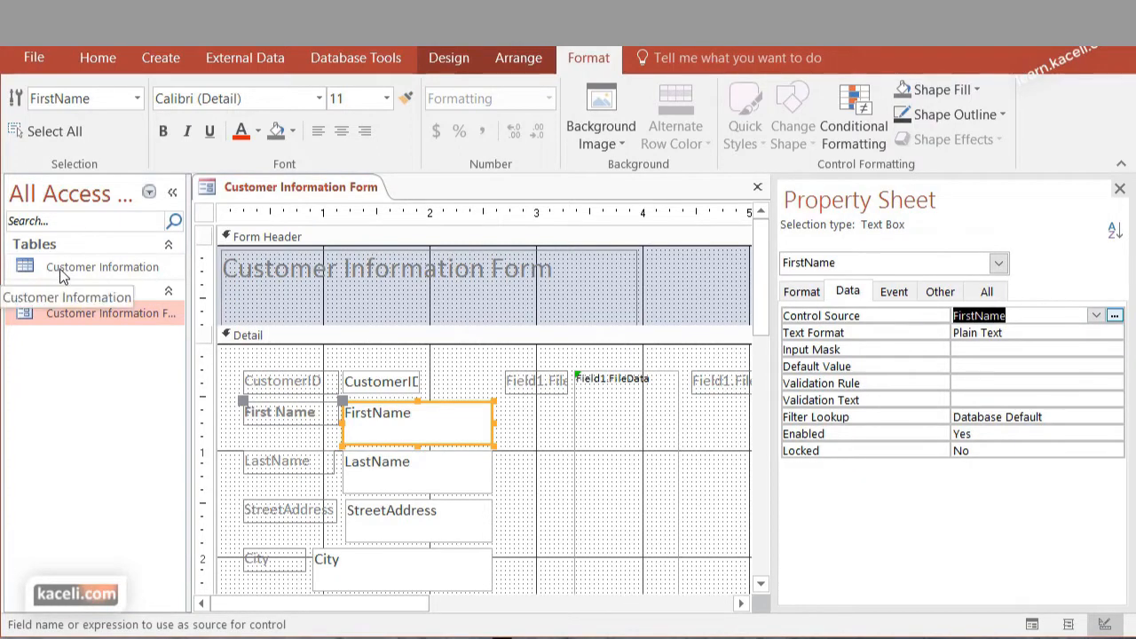
click(1097, 315)
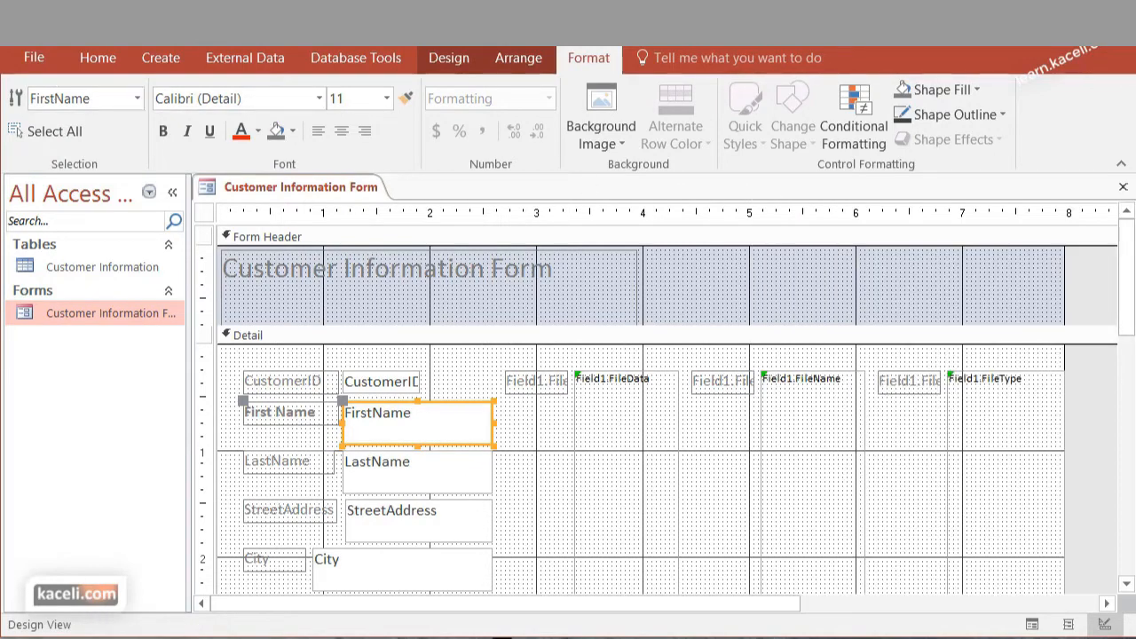
Close the form with its design changes saved, and reopen it to check the First Name label
click(1121, 187)
click(777, 530)
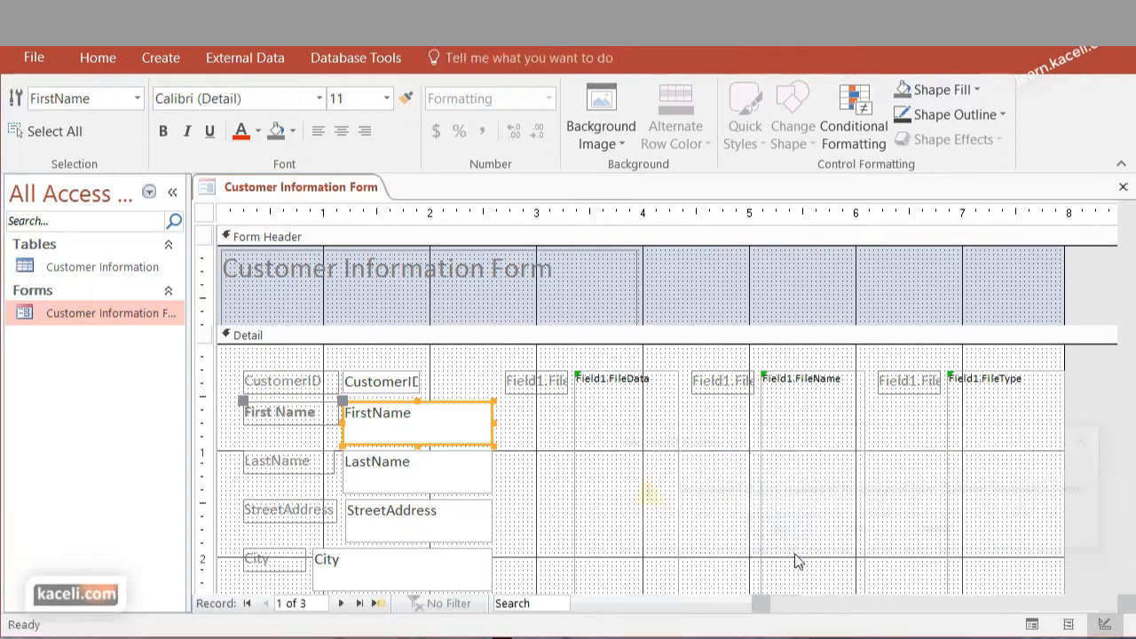
double_click(103, 315)
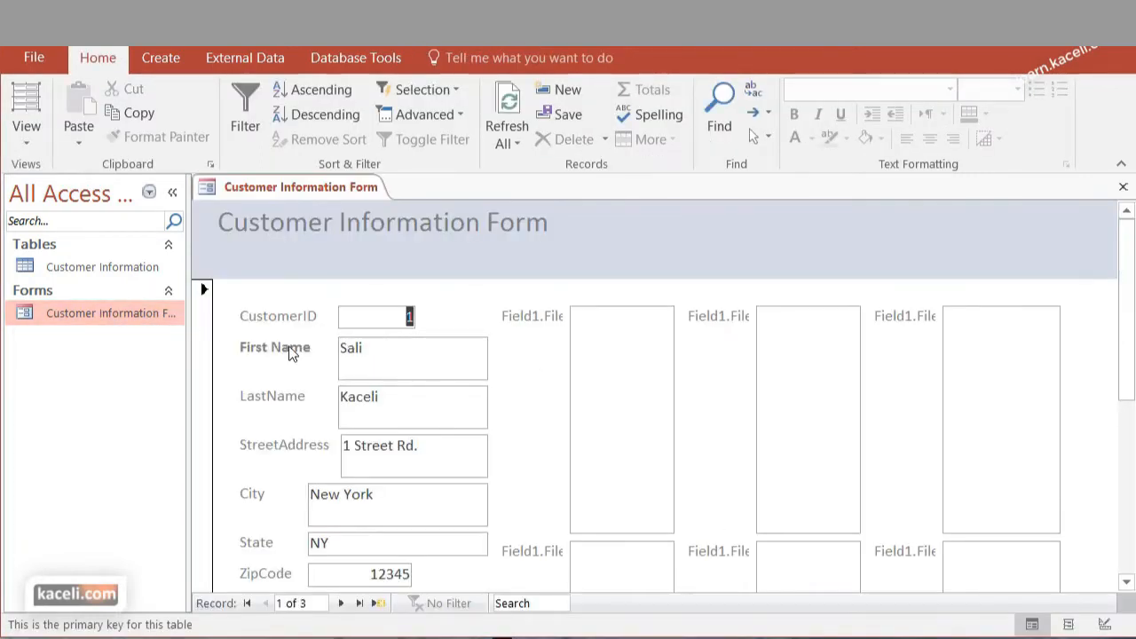
click(621, 372)
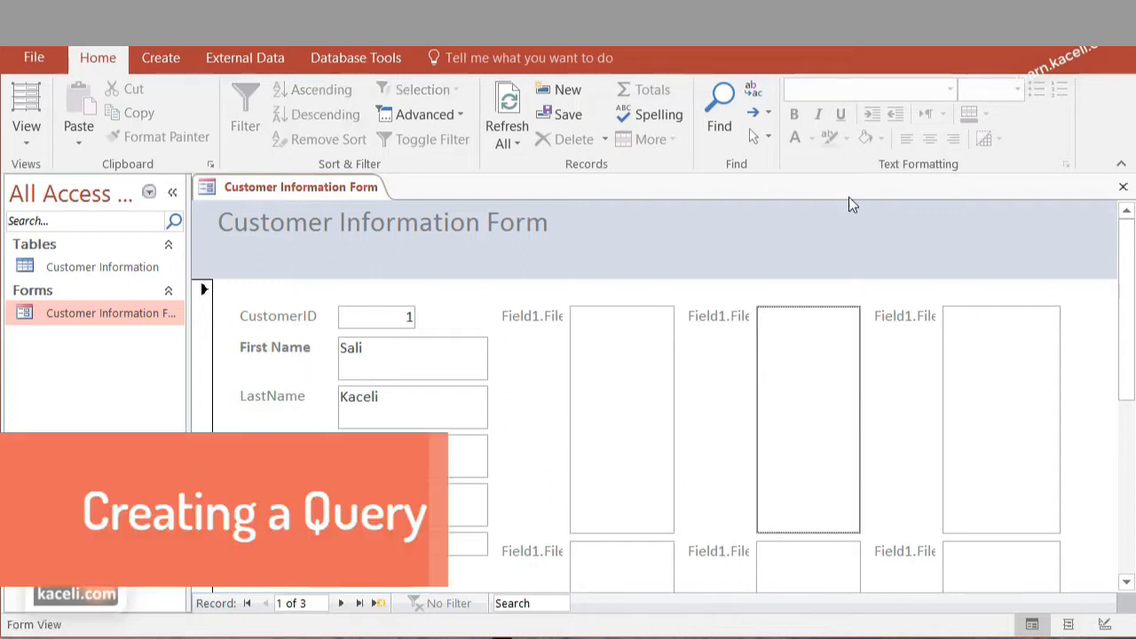
click(1122, 187)
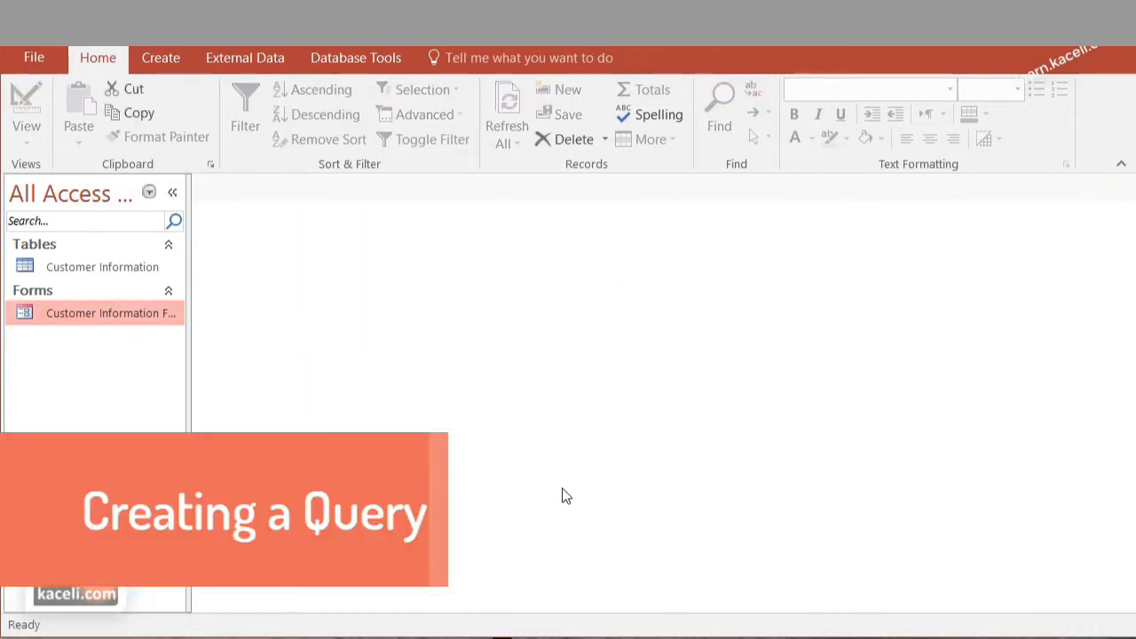
Start a simple query on the Customer Information table with the wizard, adding FirstName, LastName, StreetAddress, City and ZipCode
click(115, 275)
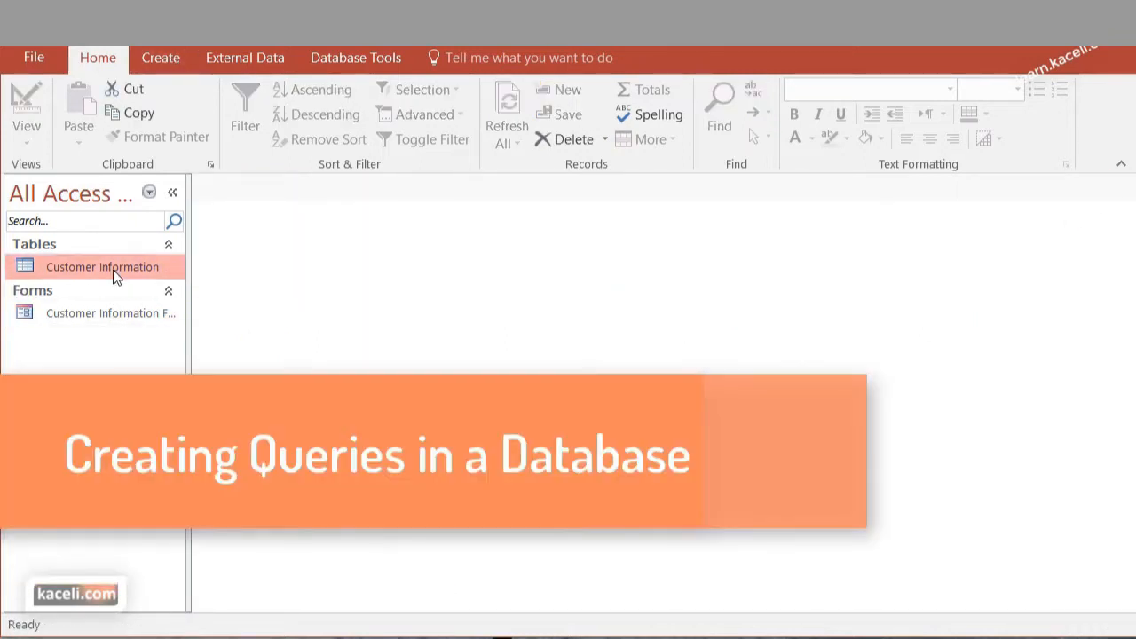
click(160, 58)
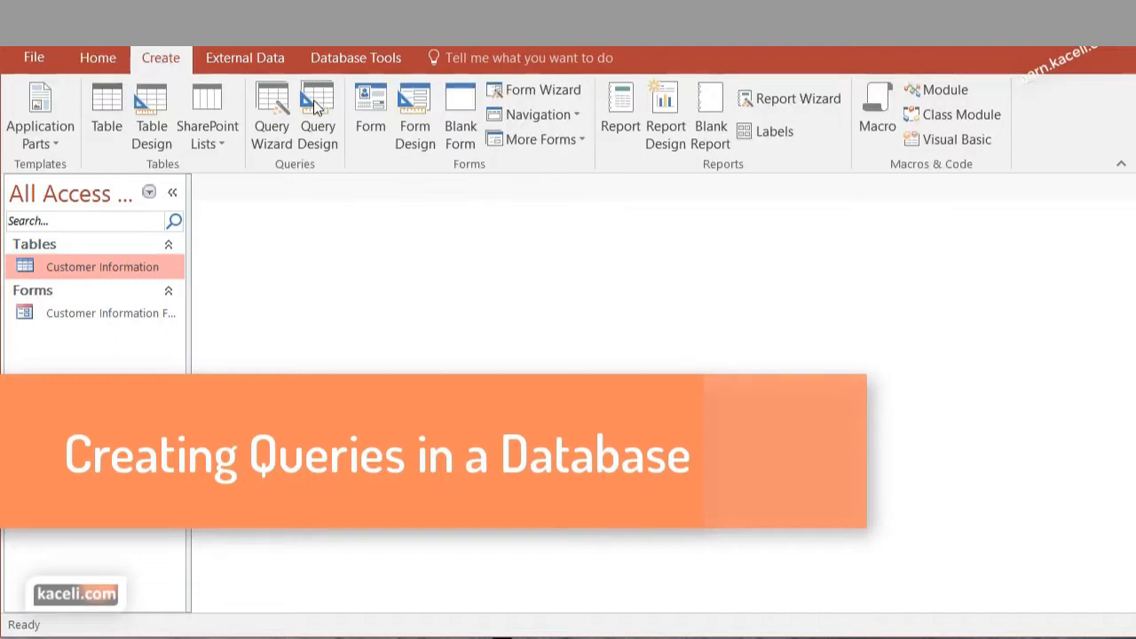
click(275, 149)
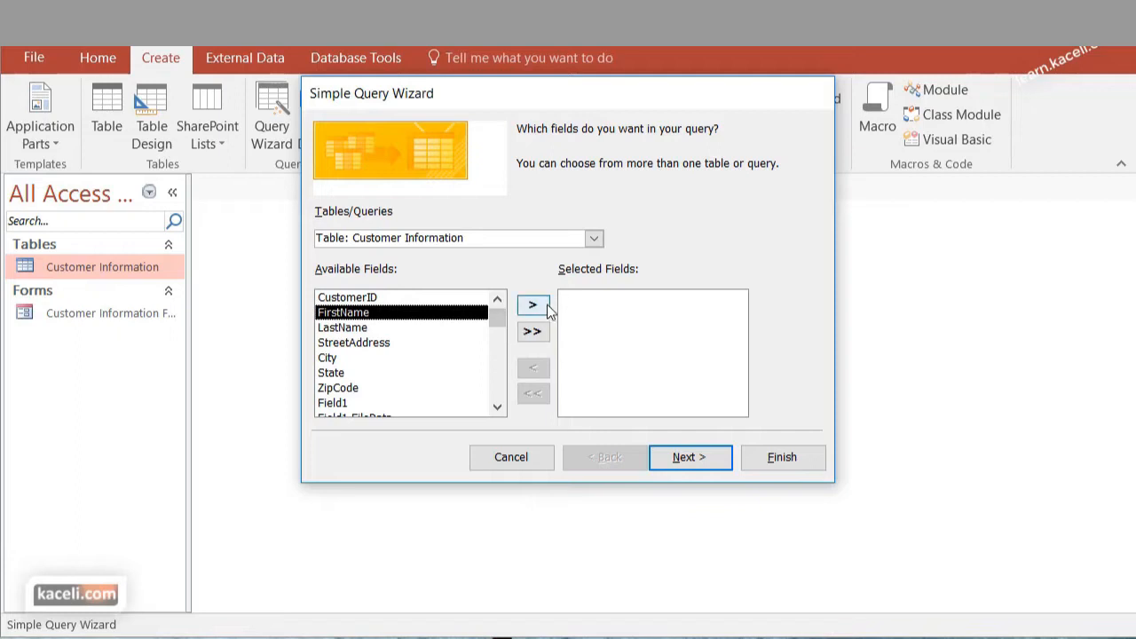
click(535, 306)
click(535, 306)
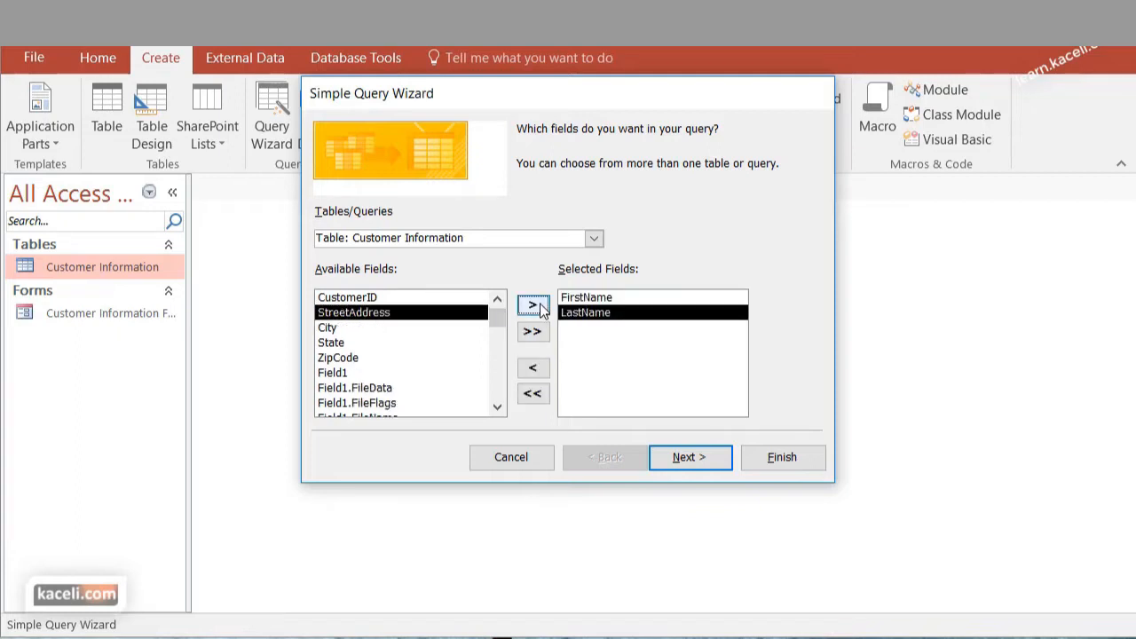
click(535, 306)
click(535, 306)
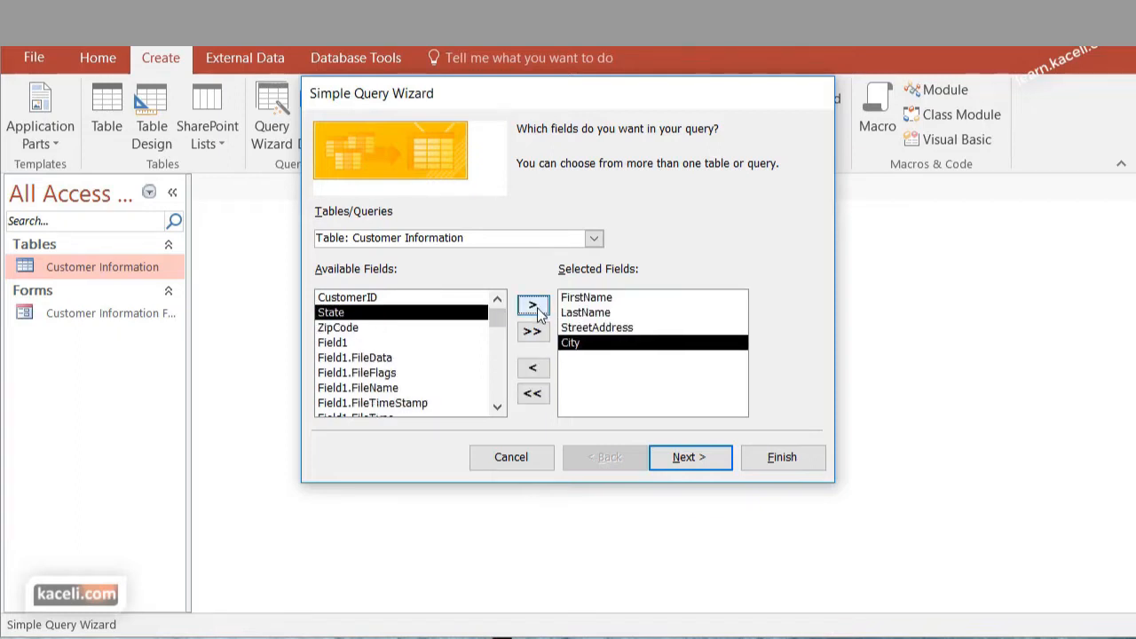
double_click(394, 330)
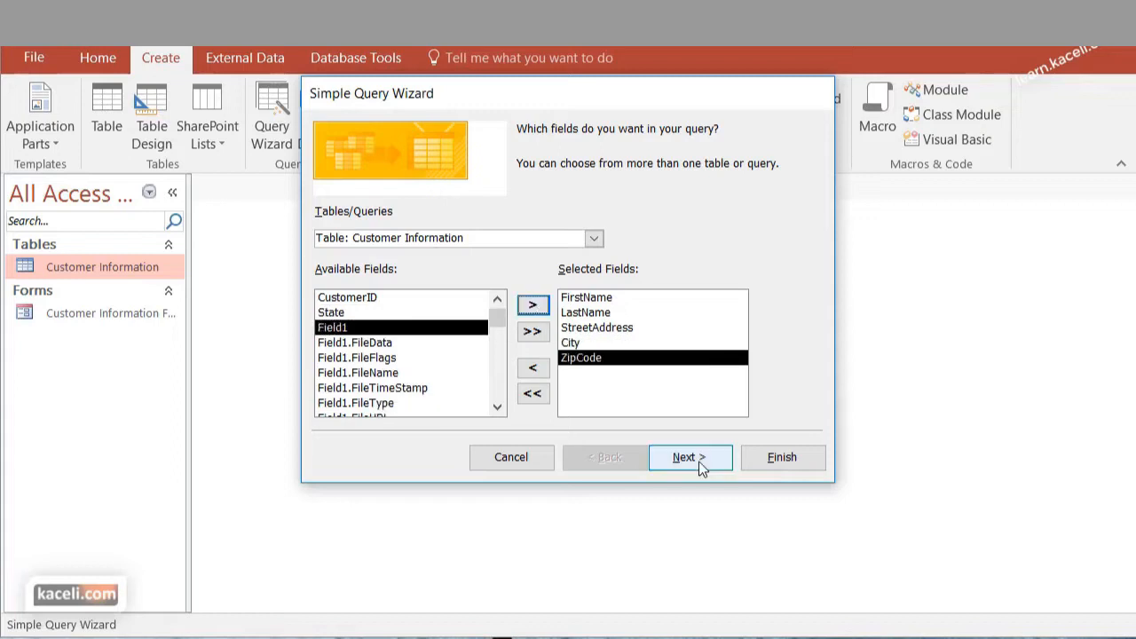
Keep the title "Customer Information Query" and finish the query, opening it to view information
click(698, 461)
click(698, 461)
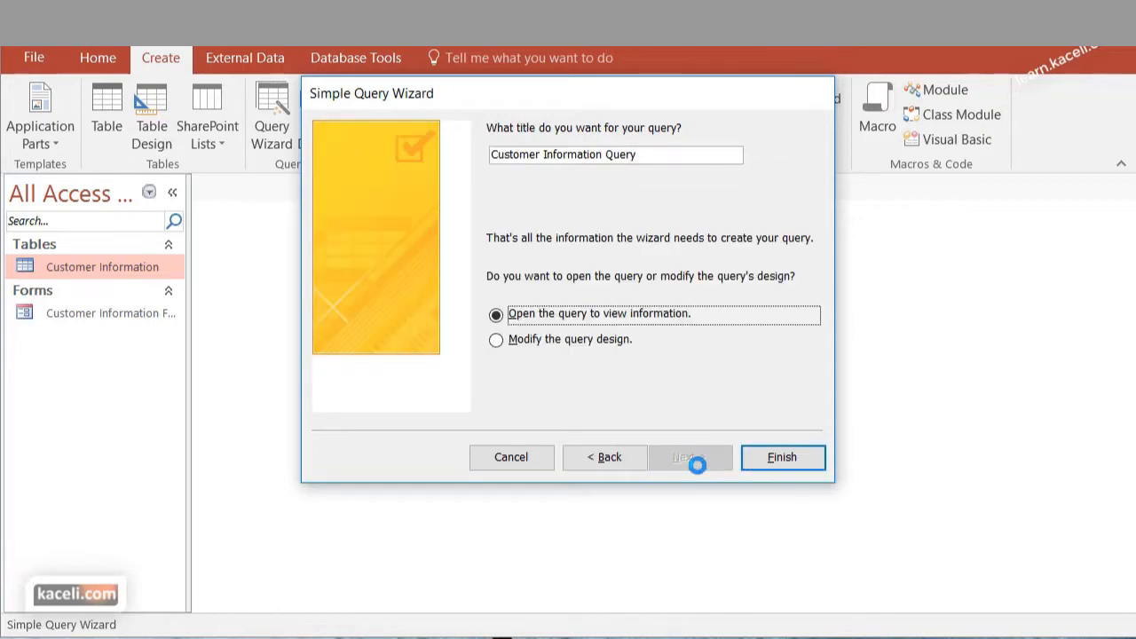
click(768, 458)
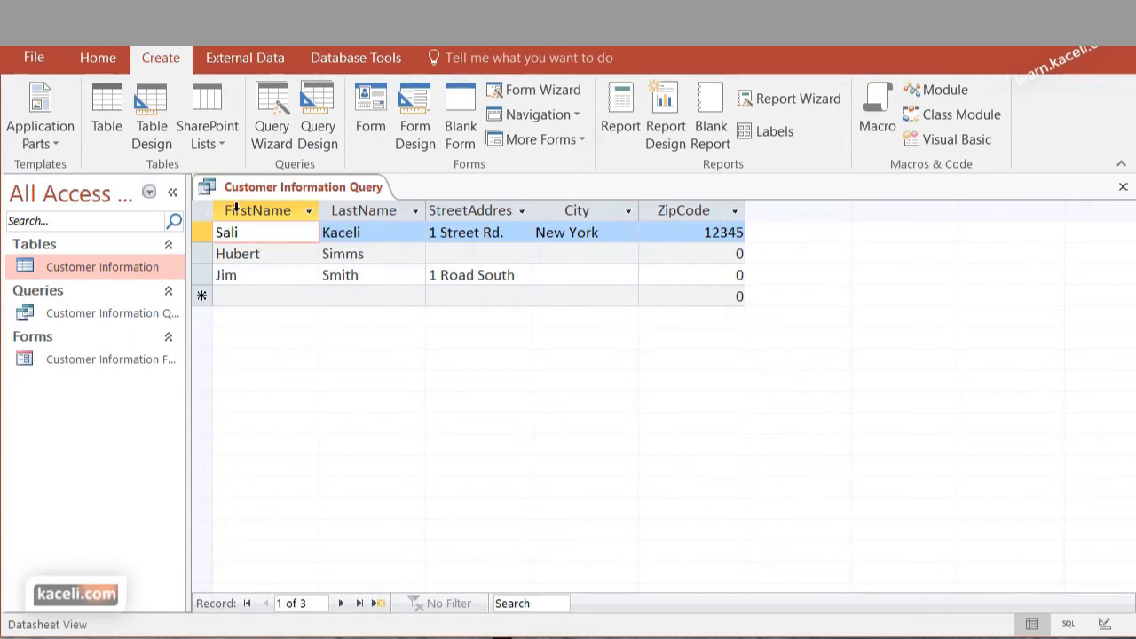
Review the LastName, StreetAddress and City columns in the query results, and close the query
click(287, 341)
click(354, 204)
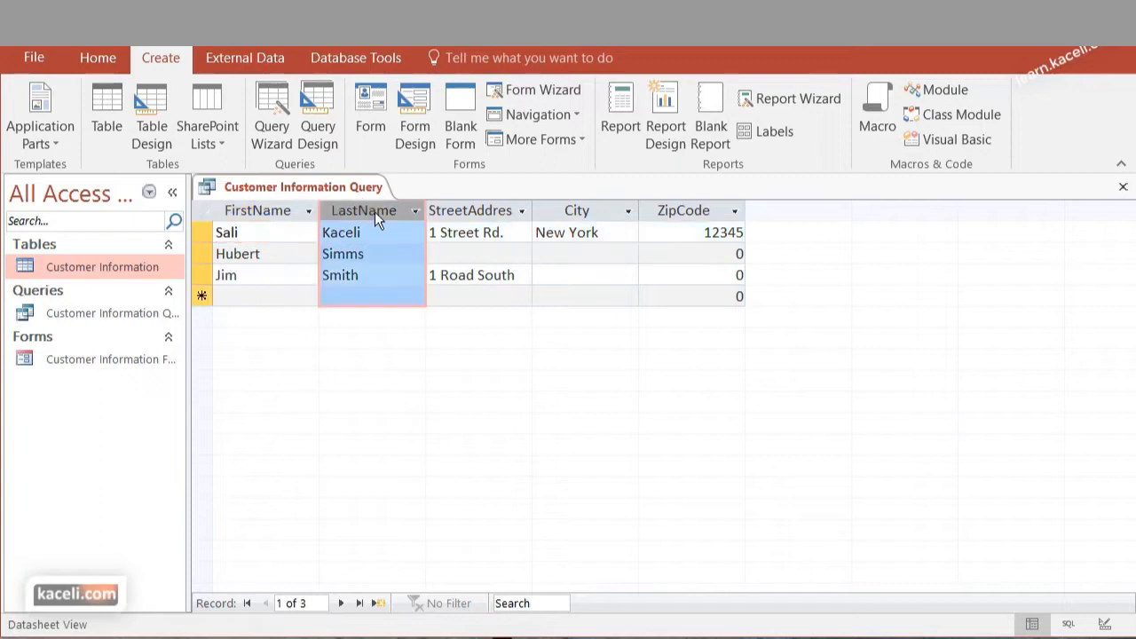
click(493, 209)
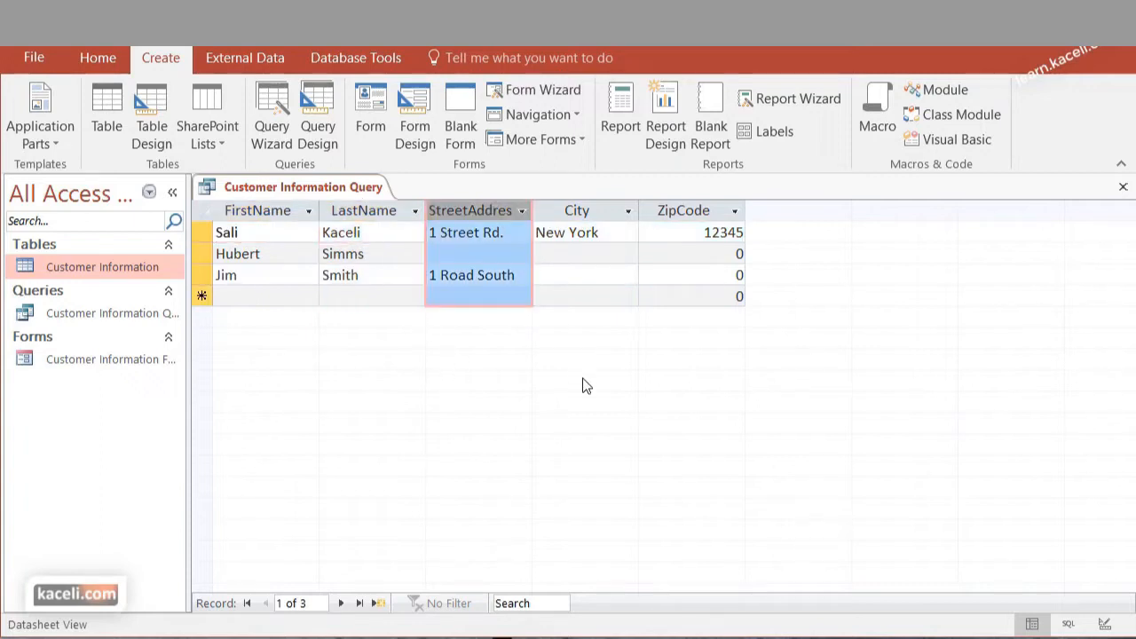
click(596, 210)
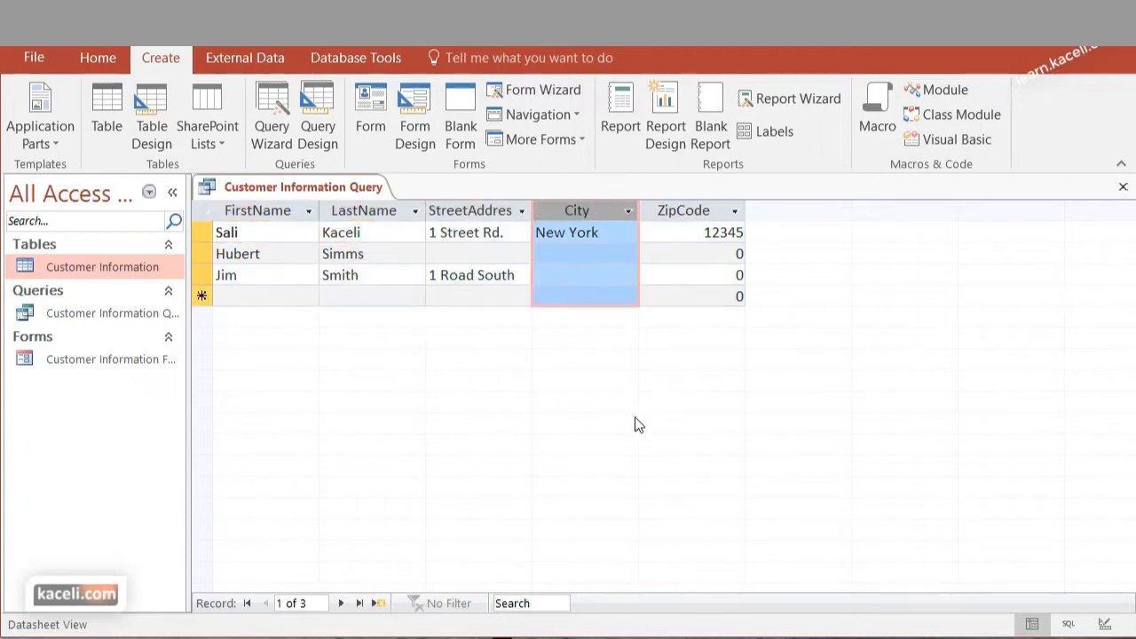
key(ctrl+w)
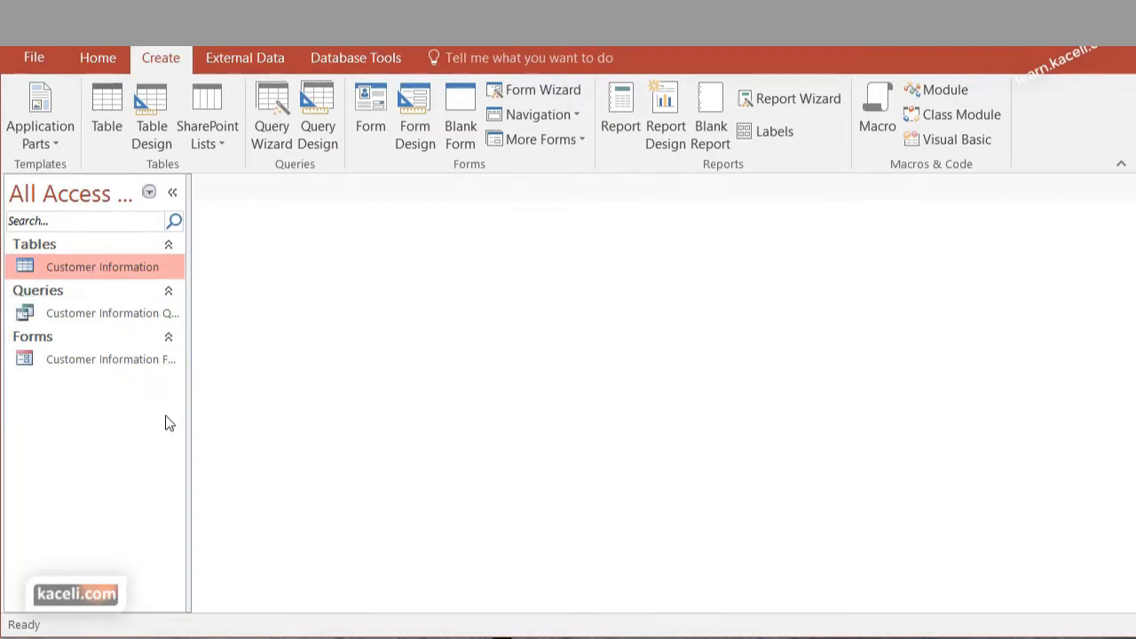
Reopen the Customer Information Query to view its records, close it and open the Customer Information Form
click(83, 317)
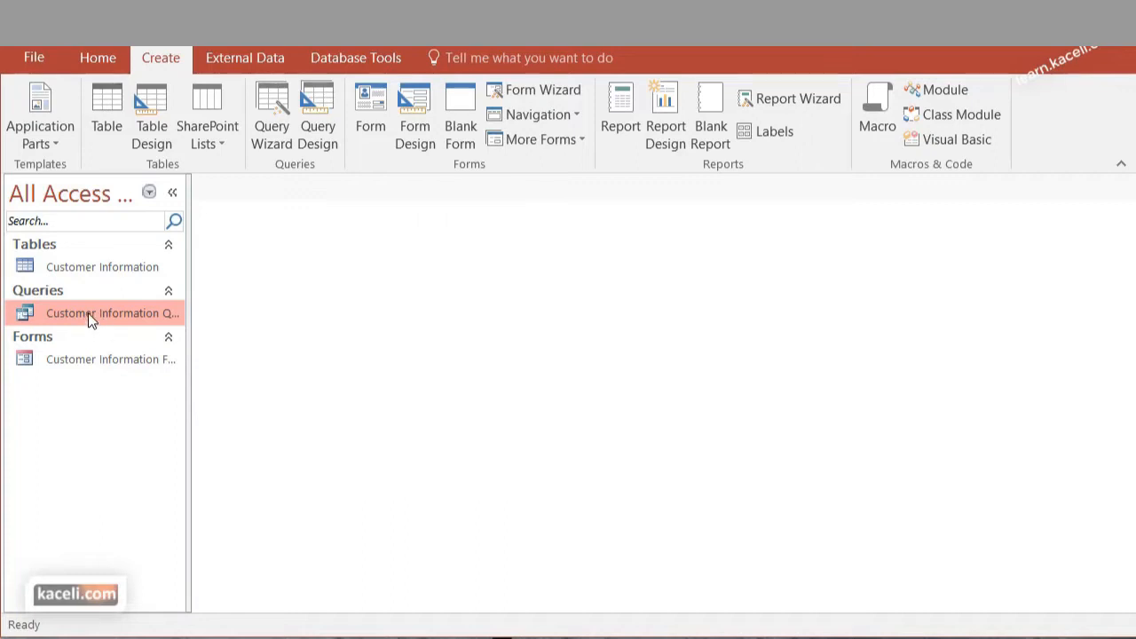
double_click(86, 315)
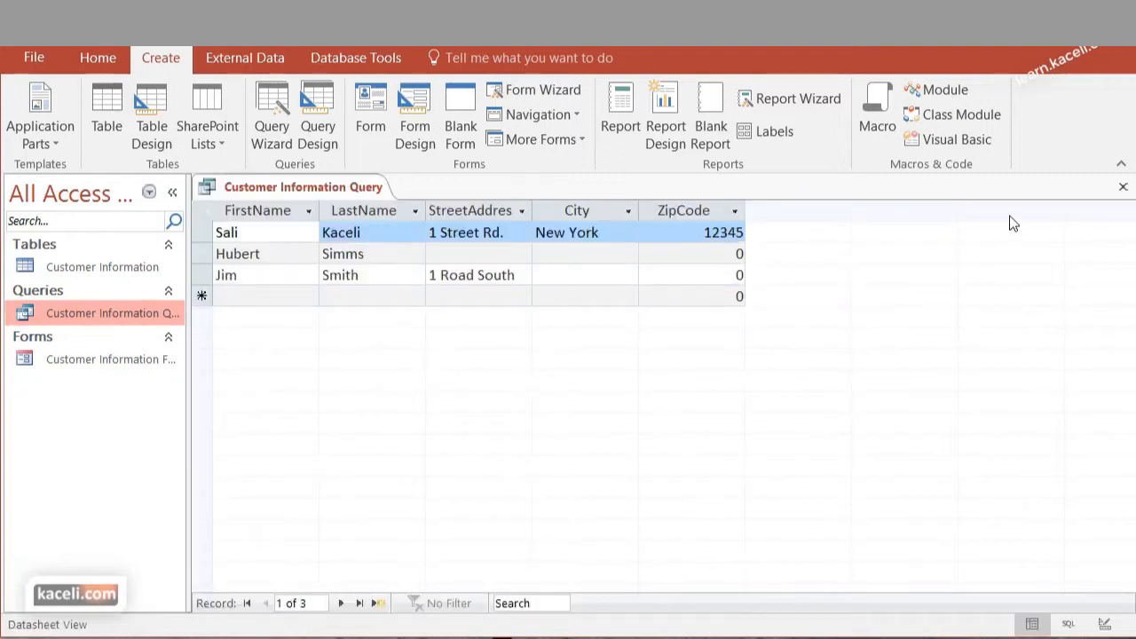
click(1120, 188)
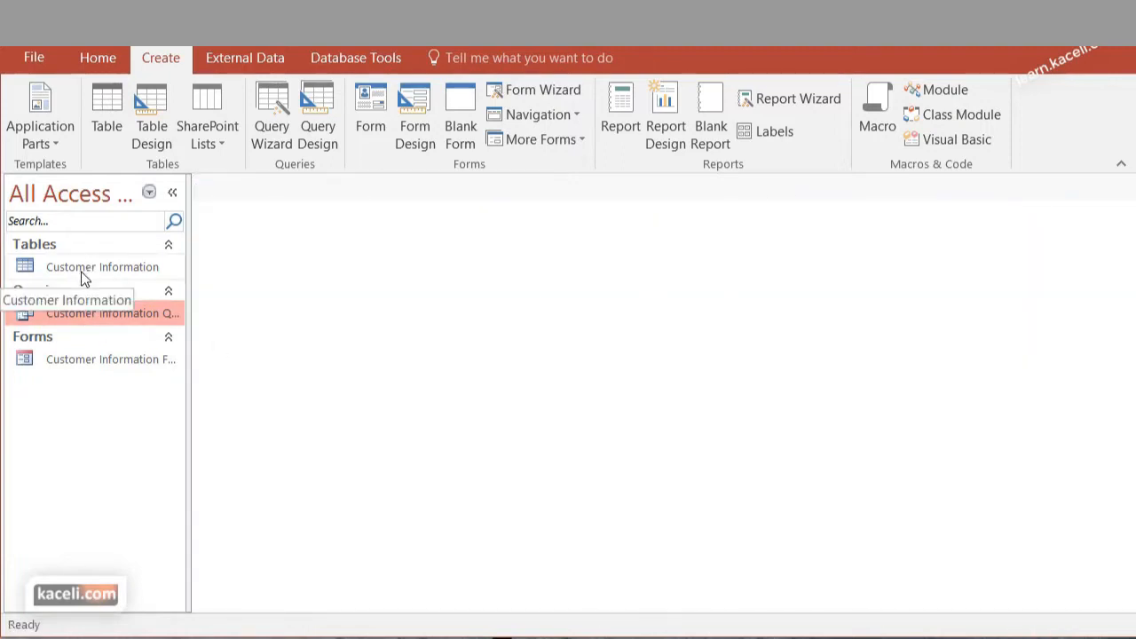
double_click(86, 364)
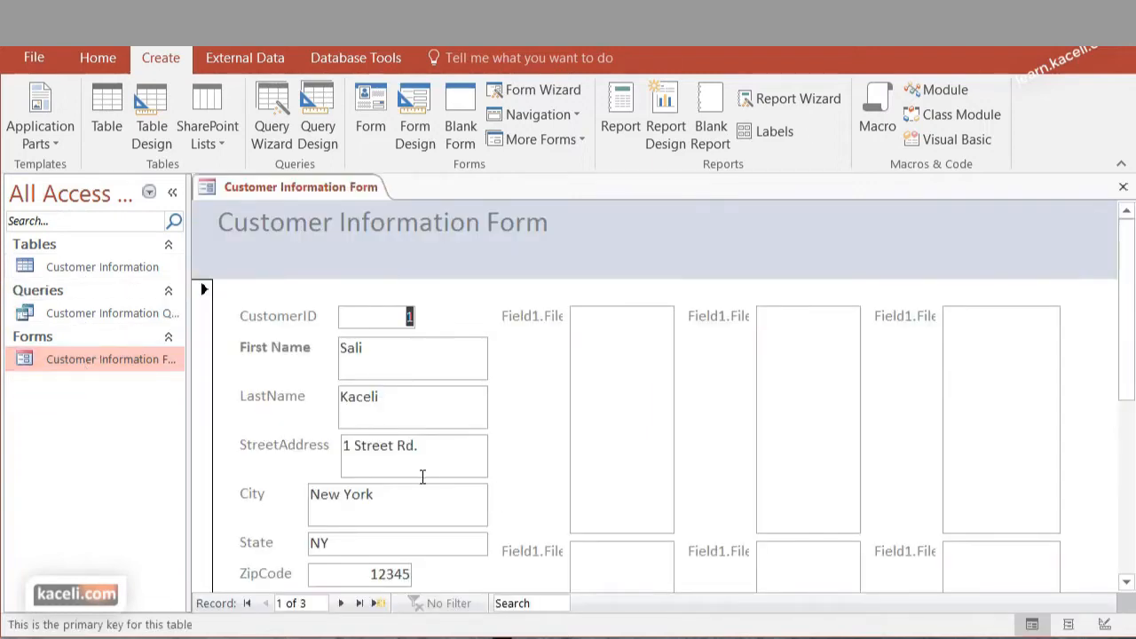
Add a customer record with first name Customer and last name Number 4 through the form, and check it in the Customer Information Query
click(341, 602)
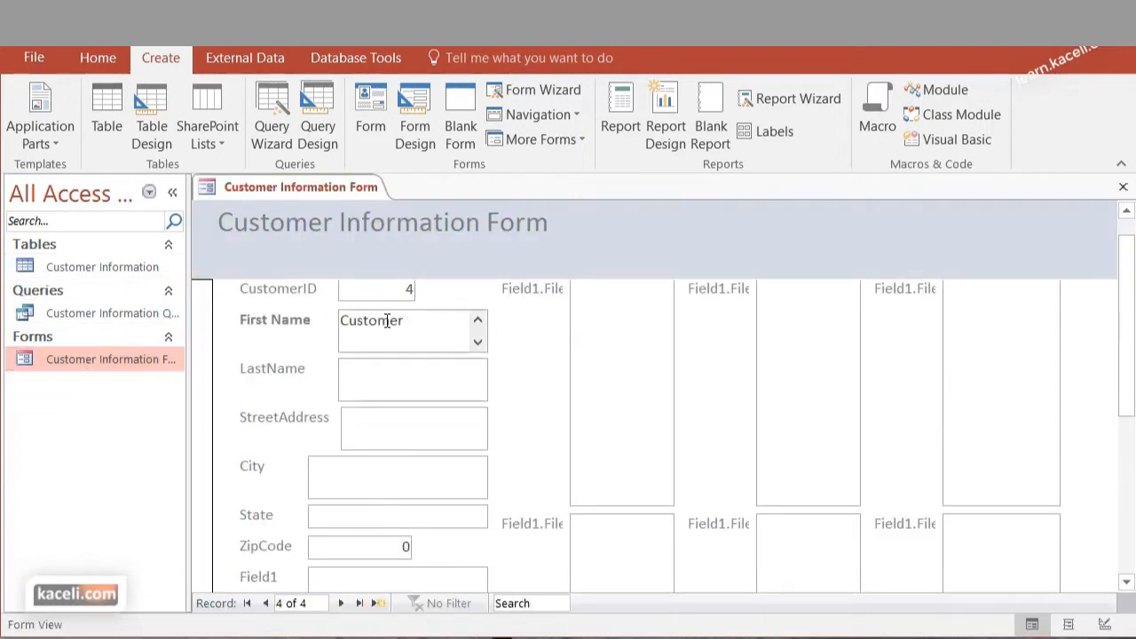
key(Tab)
text(Nu)
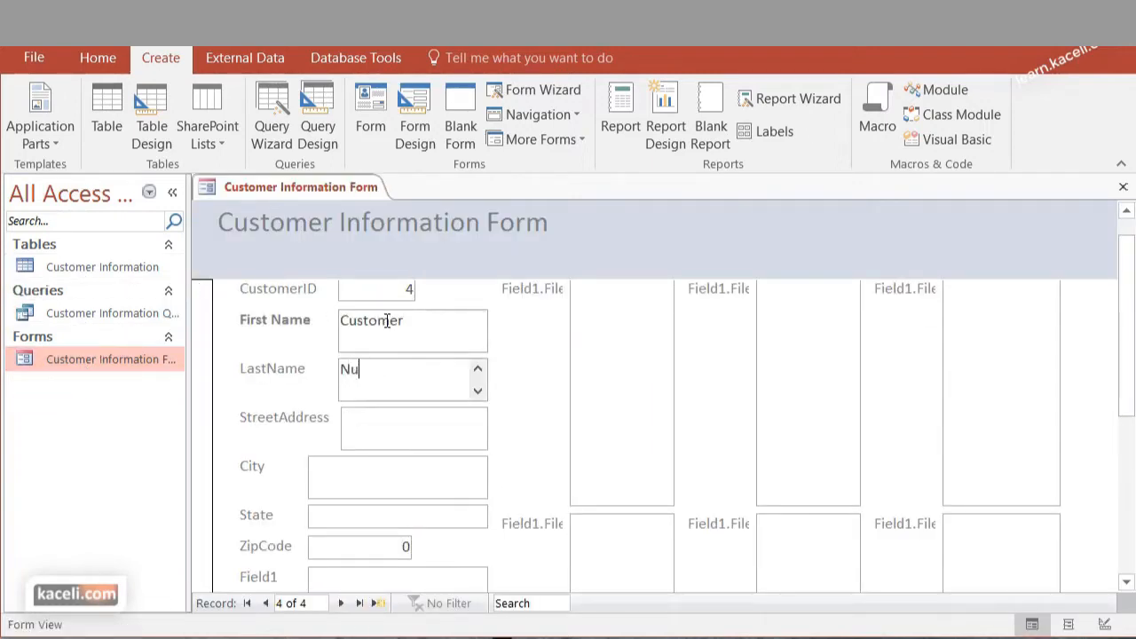
text(mber 4)
click(1124, 187)
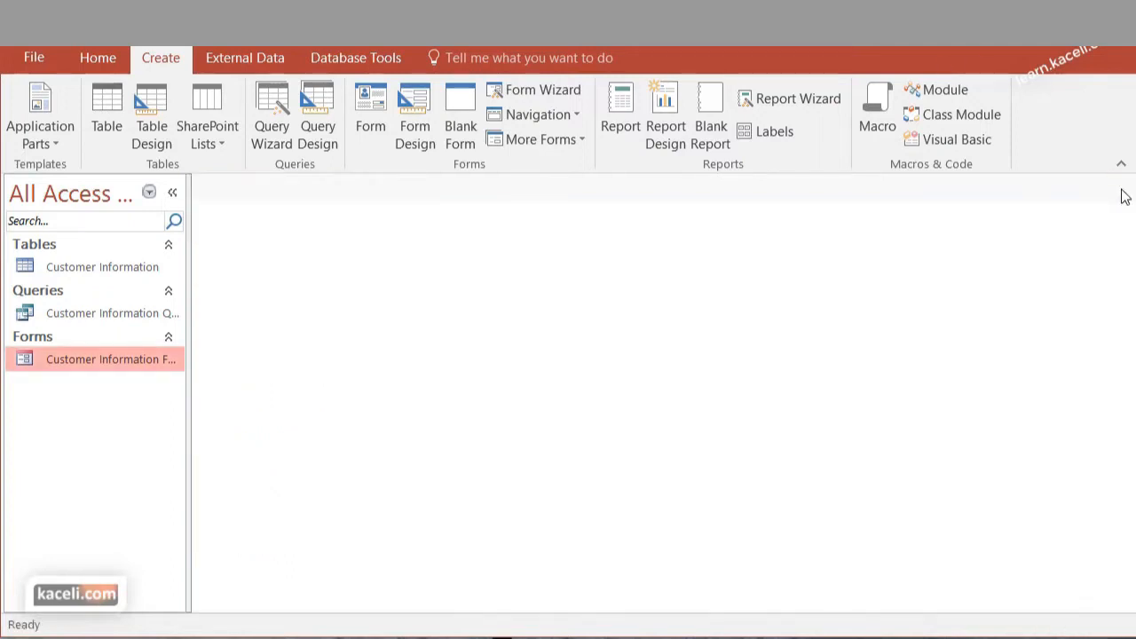
double_click(81, 314)
click(252, 321)
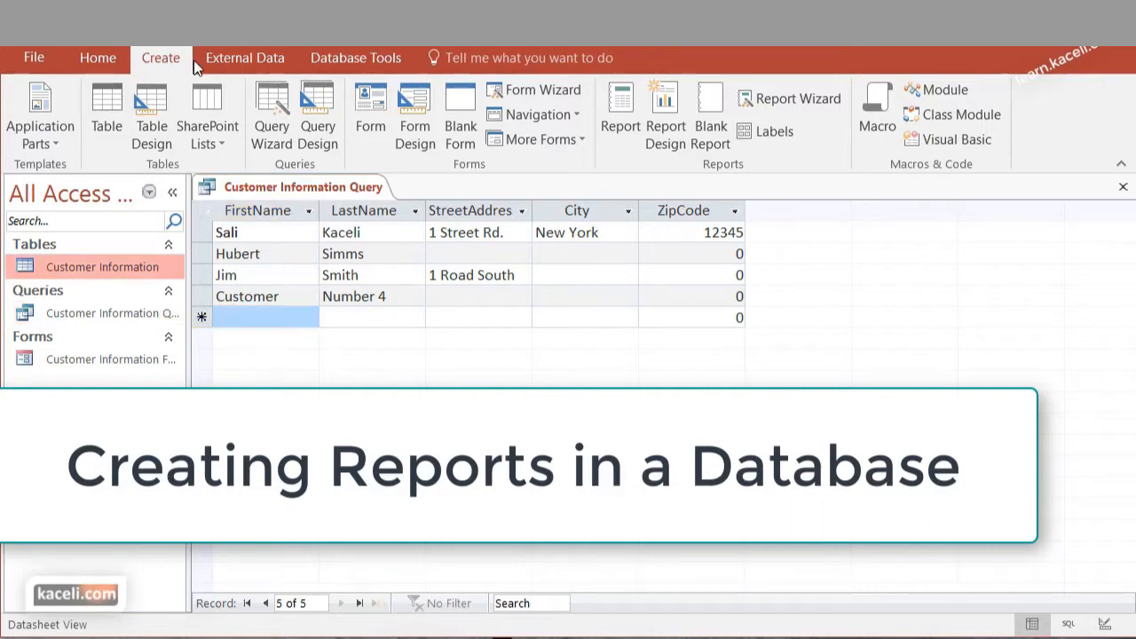
Start a wizard report on the Customer Information table, adding CustomerID, FirstName, LastName, StreetAddress, City, State and ZipCode
click(764, 99)
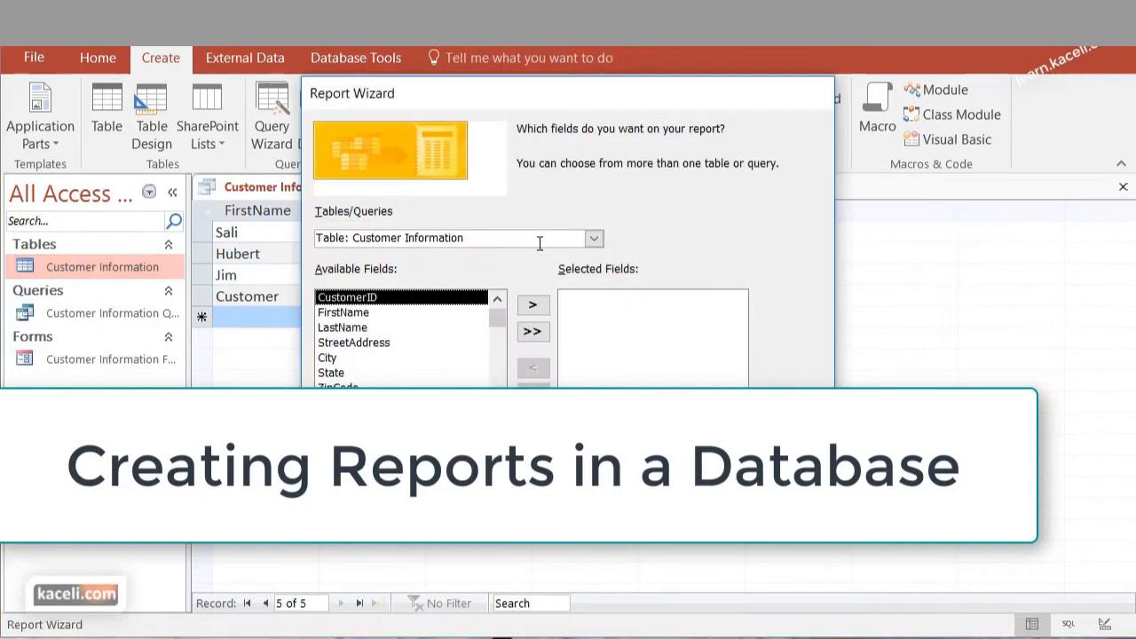
click(594, 239)
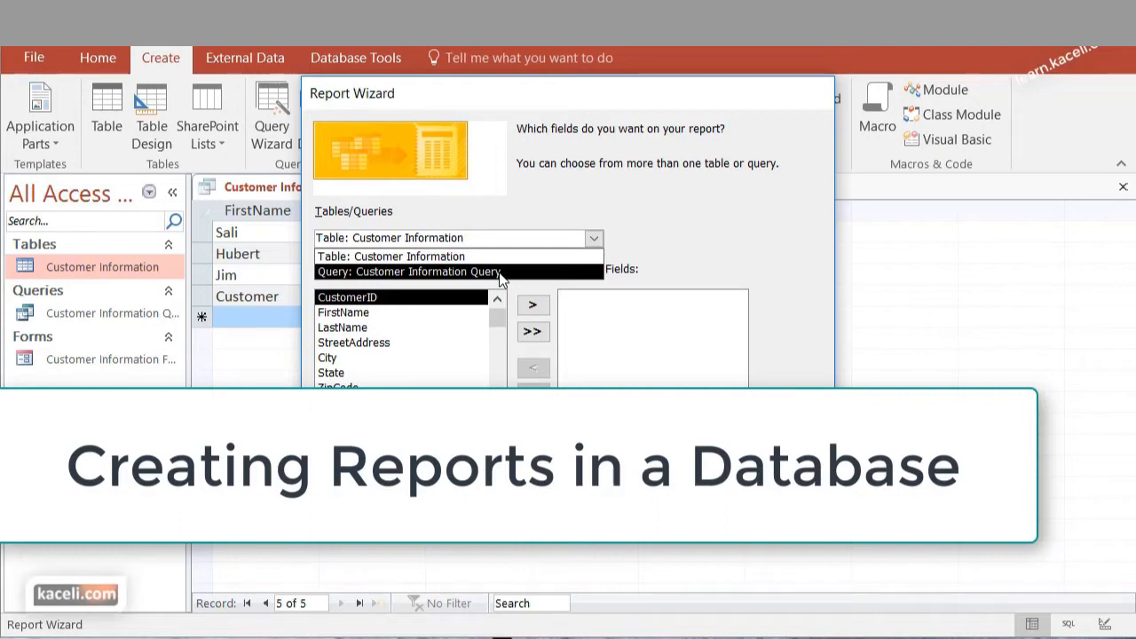
click(600, 249)
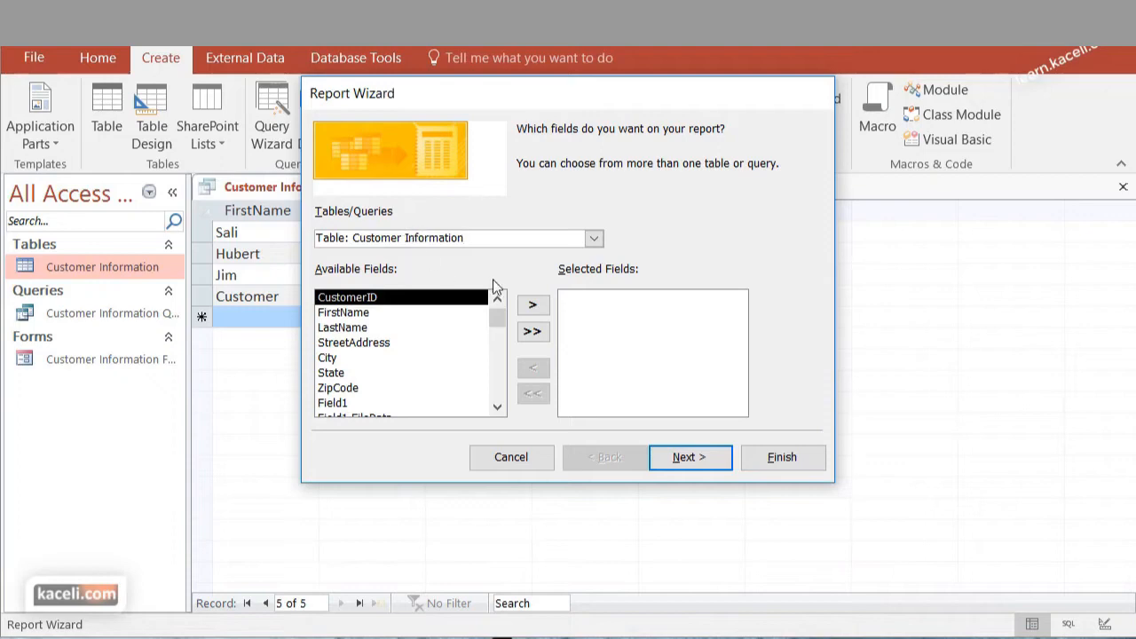
click(410, 316)
click(417, 298)
click(532, 305)
click(532, 305)
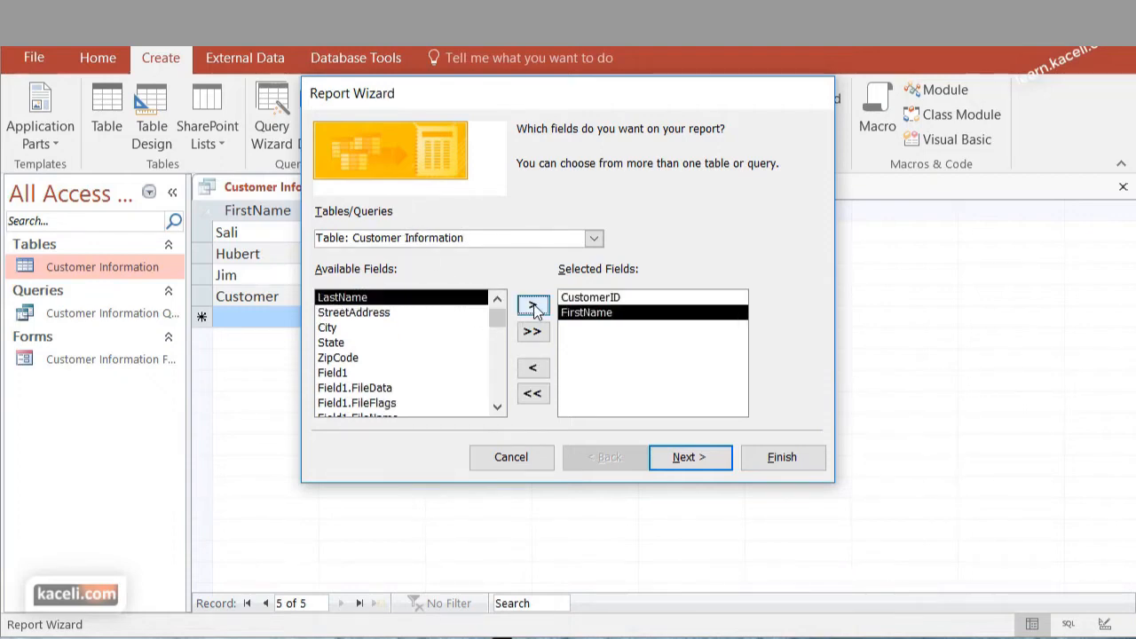
click(532, 305)
click(532, 306)
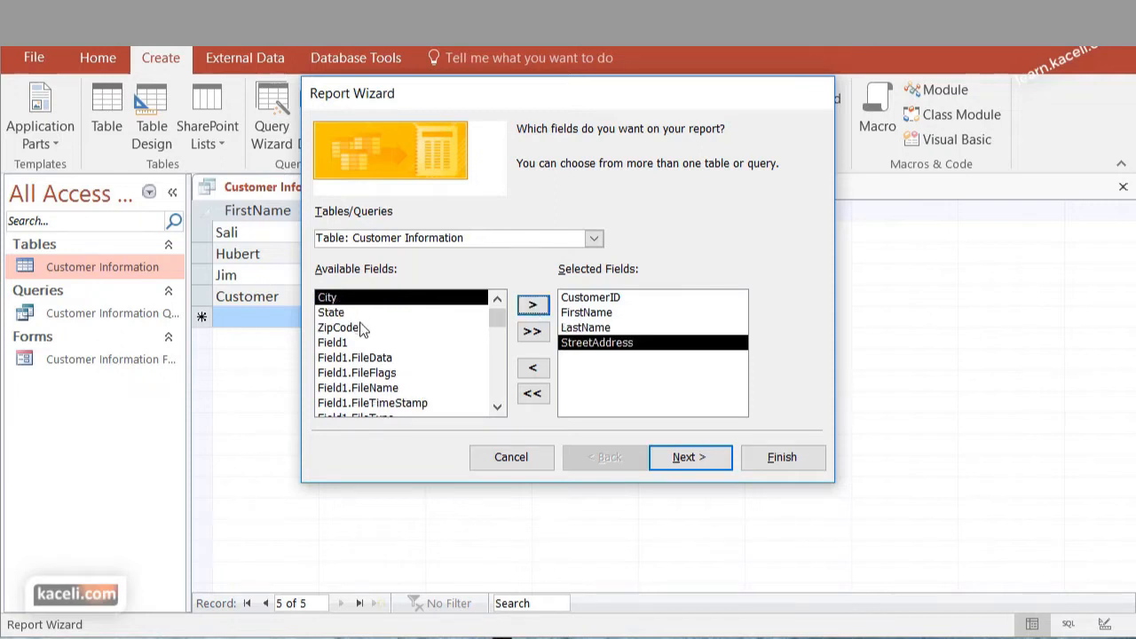
click(532, 306)
click(532, 305)
click(532, 305)
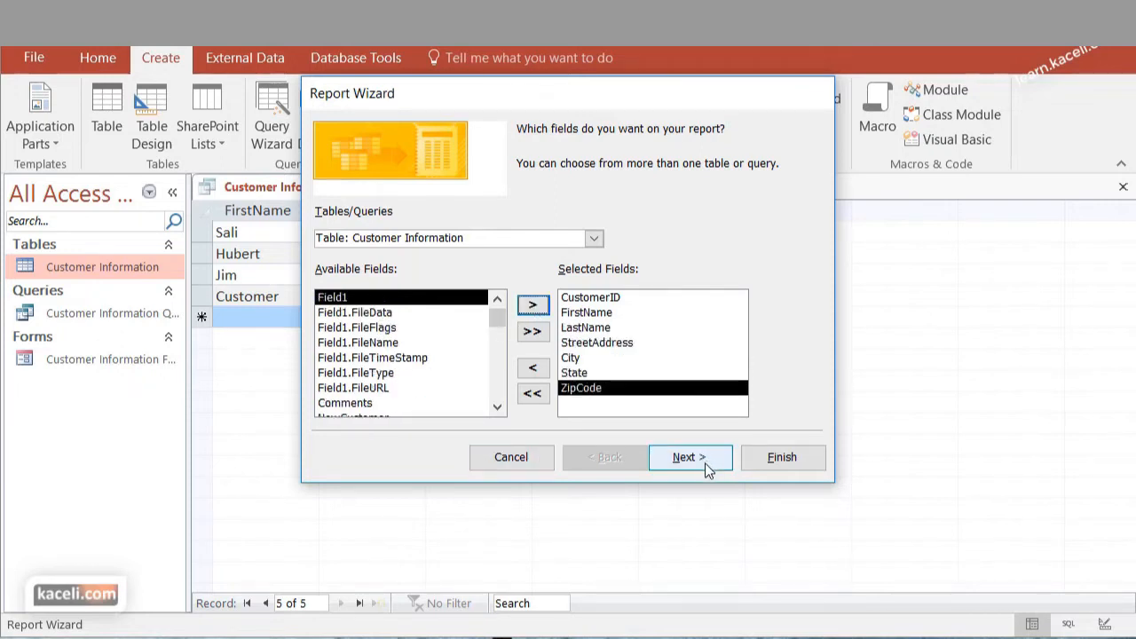
Sort the report by FirstName in ascending order and finish it with the title "Customer Information", opening its preview
click(707, 467)
click(708, 203)
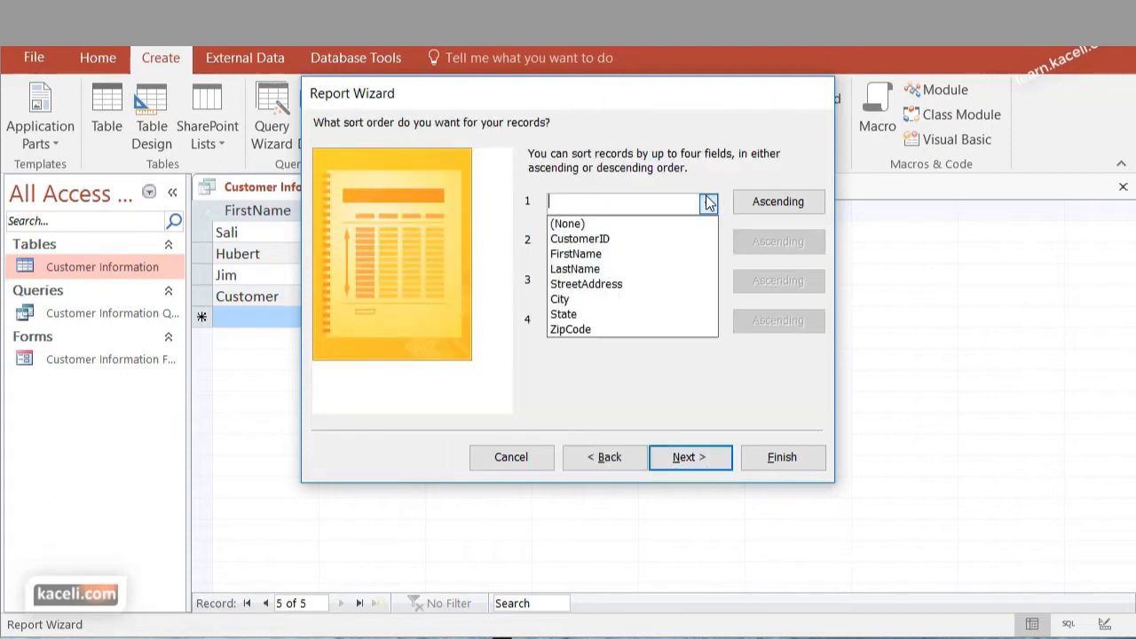
click(601, 254)
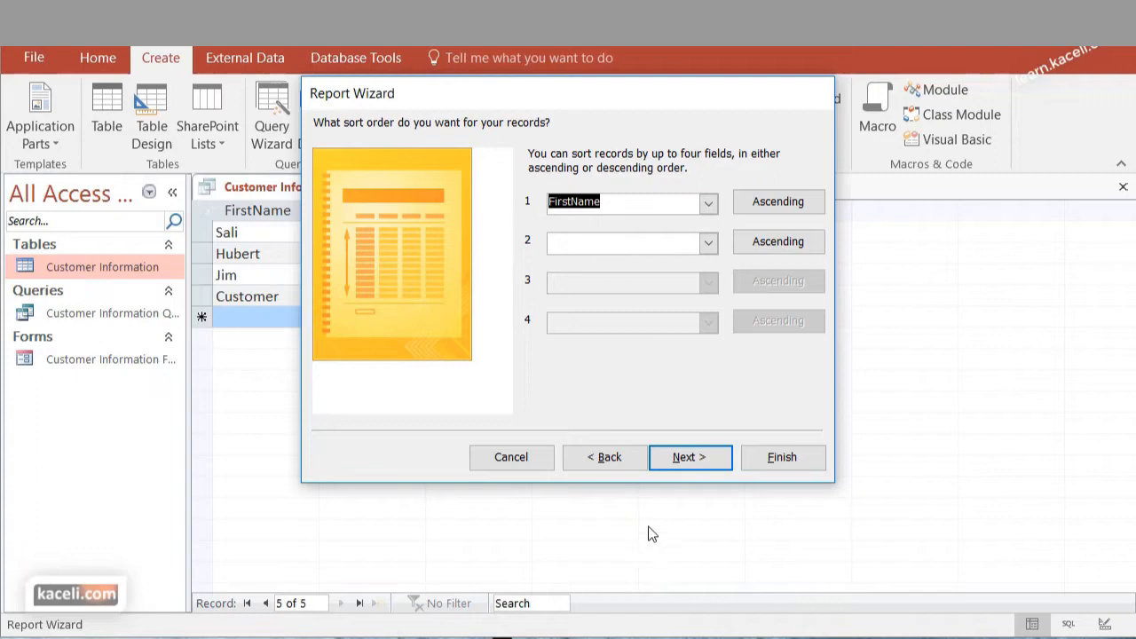
click(692, 464)
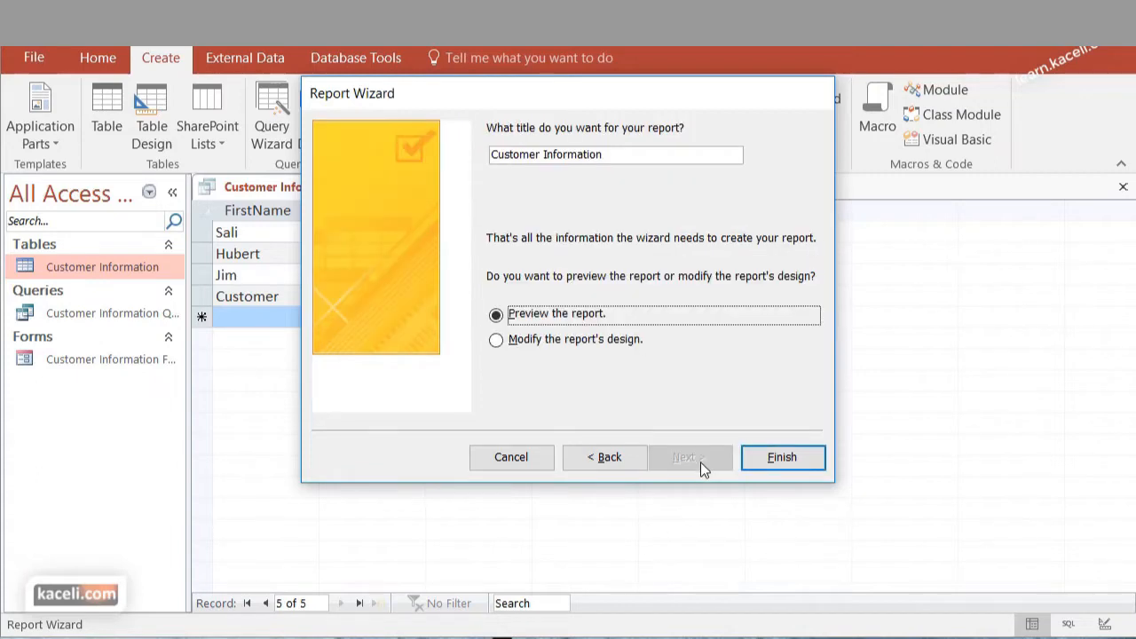
click(782, 460)
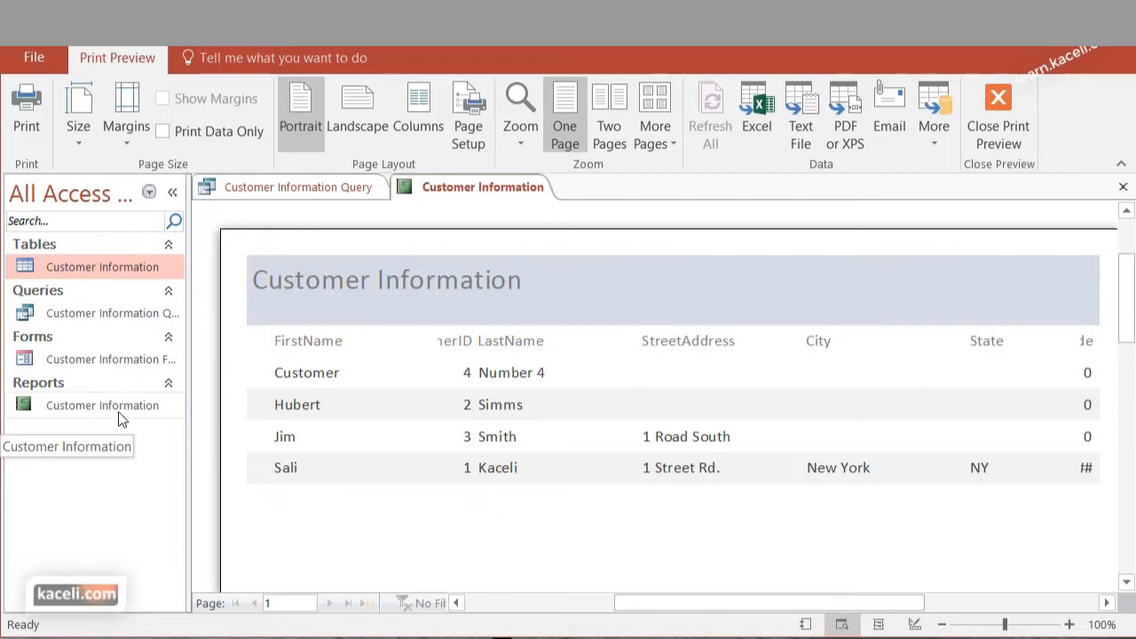
Switch the Customer Information report to Layout View, narrow the FirstName values and extend the StreetAddress values toward LastName
click(122, 417)
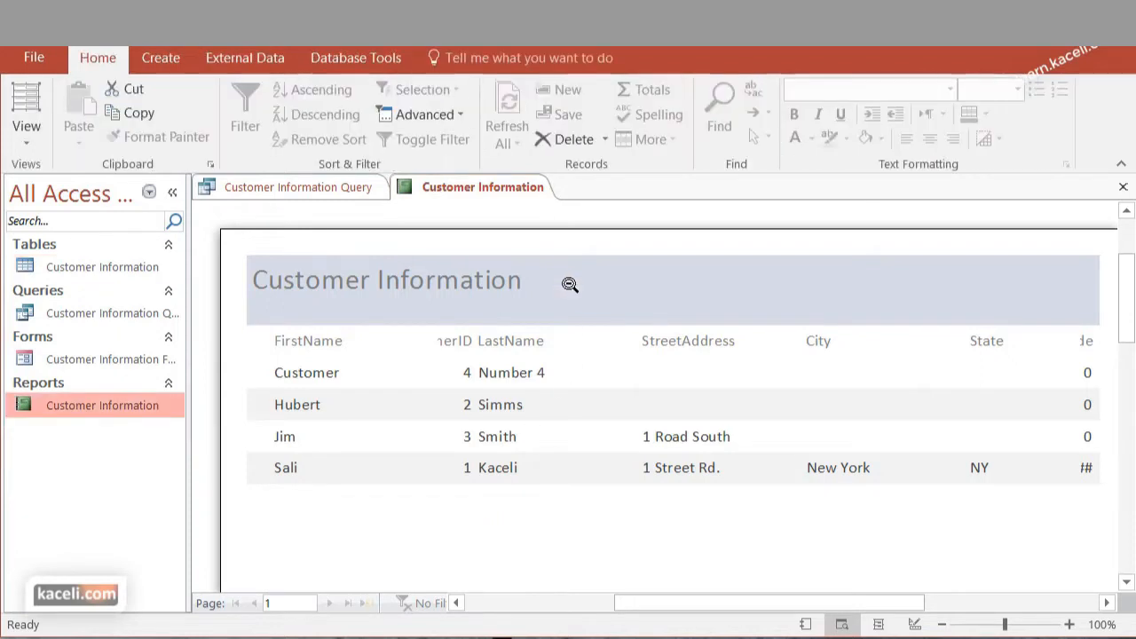
scroll(580, 420, down, 5)
scroll(660, 484, down, 5)
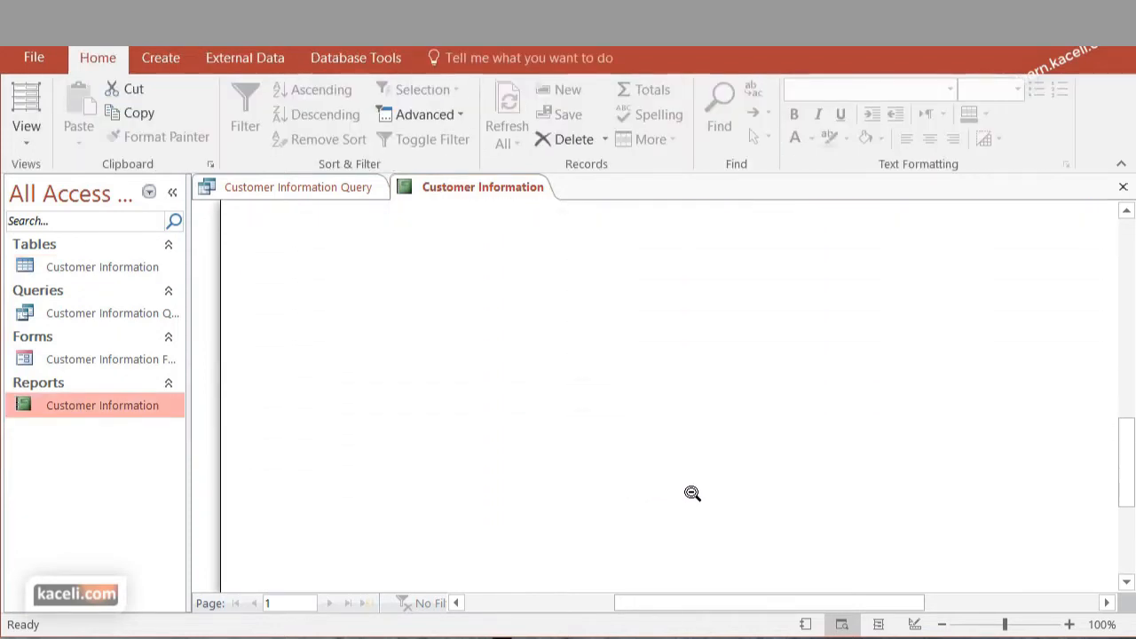
click(945, 625)
click(945, 625)
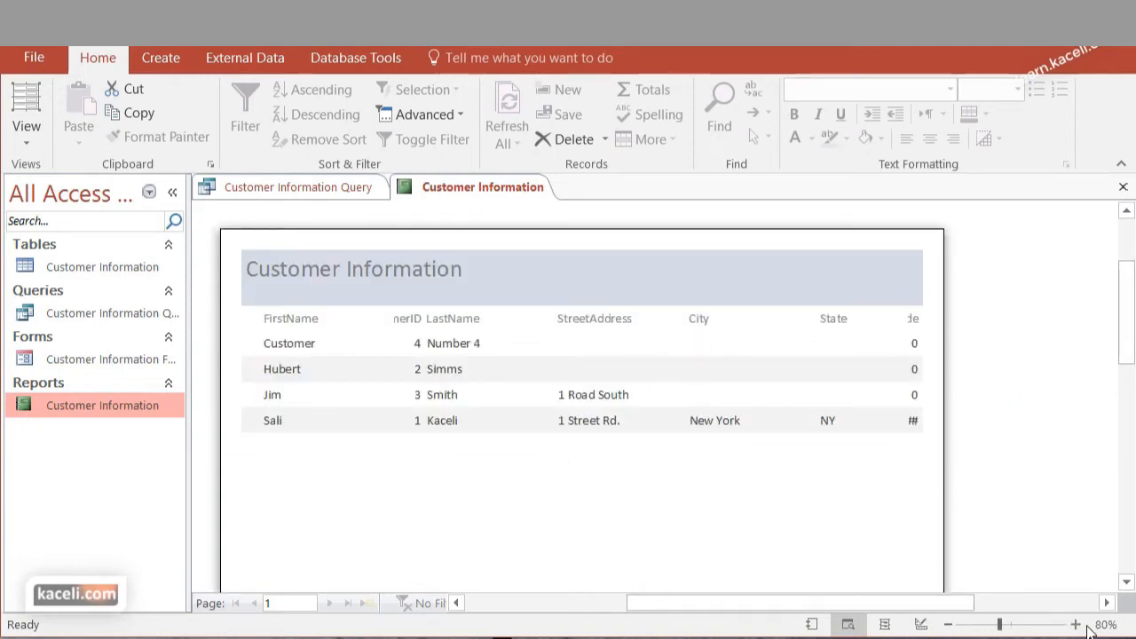
click(1074, 625)
click(1072, 625)
click(27, 138)
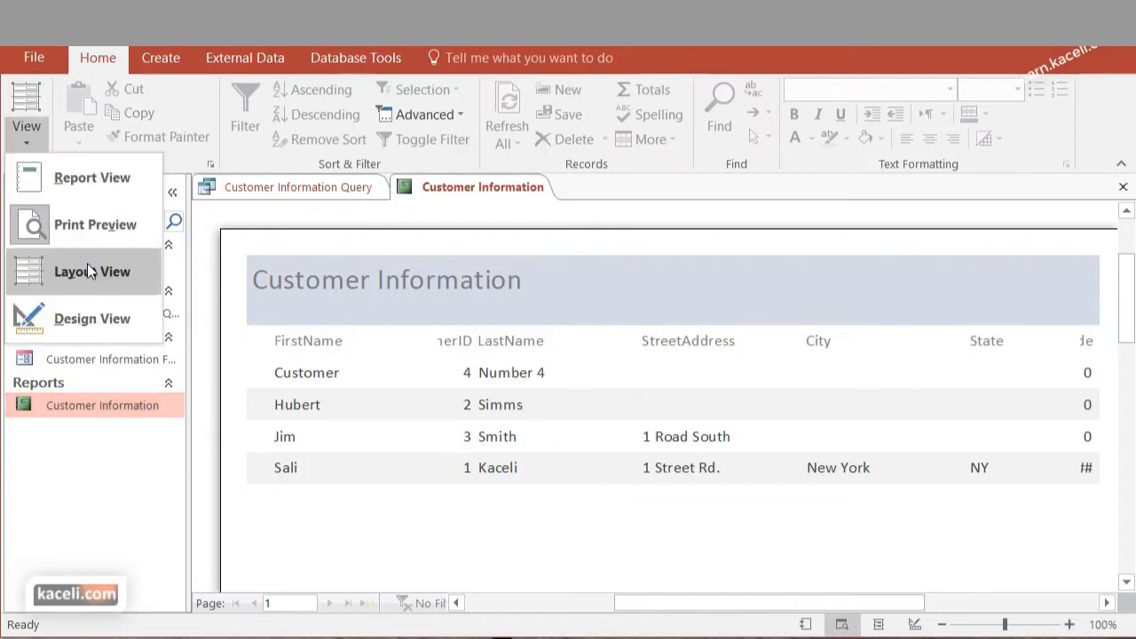
click(87, 268)
drag(402, 342, 379, 342)
click(462, 310)
drag(603, 311, 538, 317)
Inspect the ZipCode values and the detail rows in the report layout, and open the report in Design View
click(1045, 395)
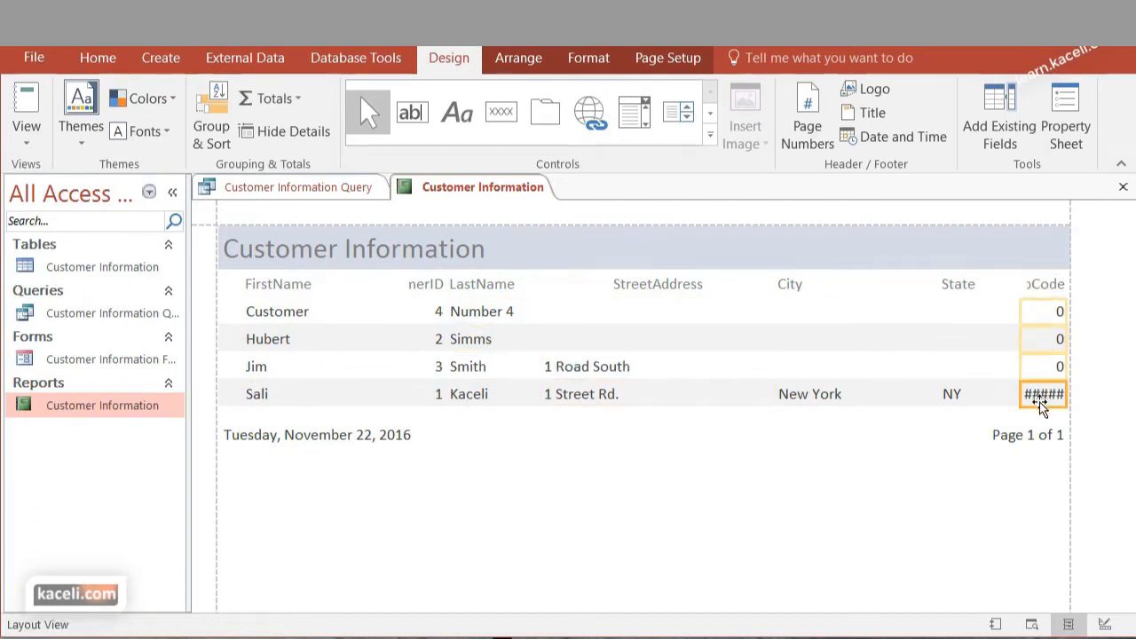
click(979, 288)
click(979, 299)
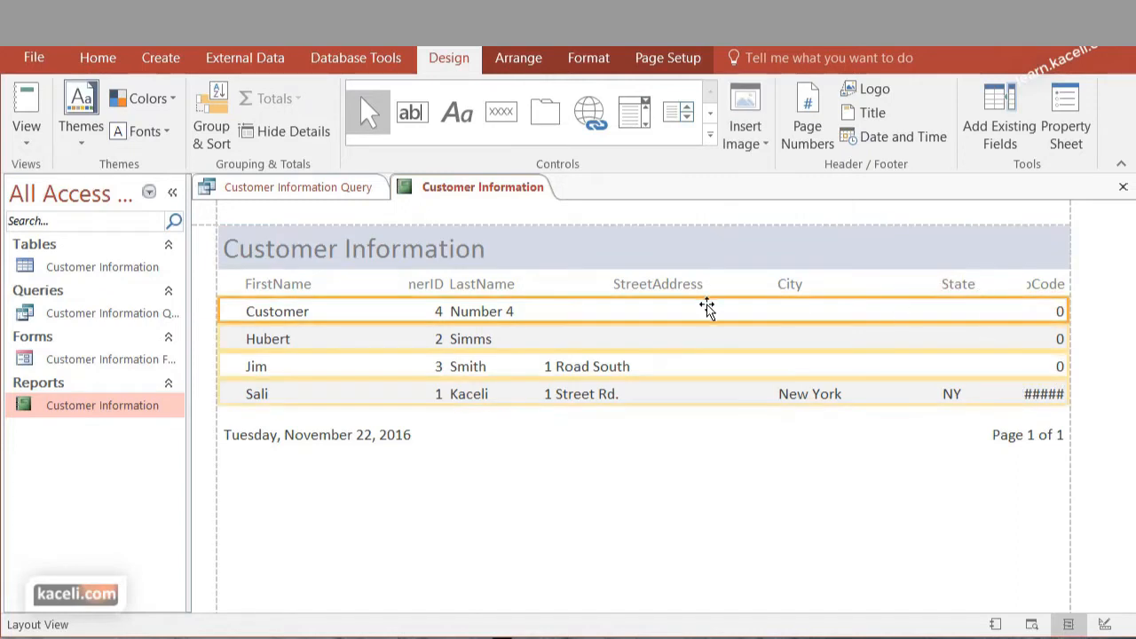
click(401, 493)
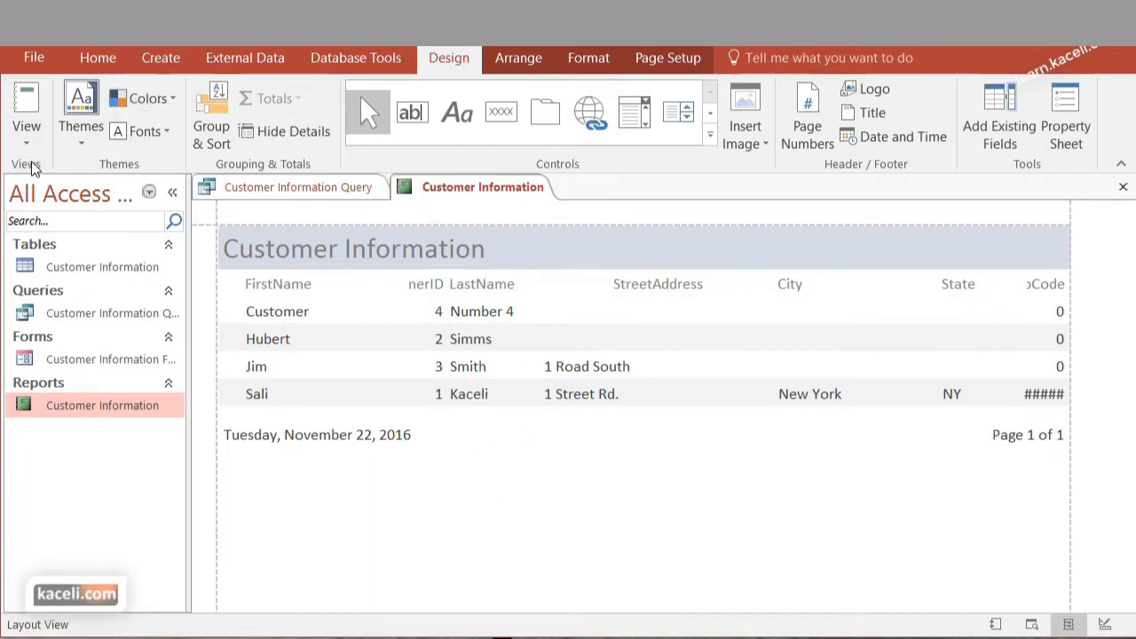
click(26, 133)
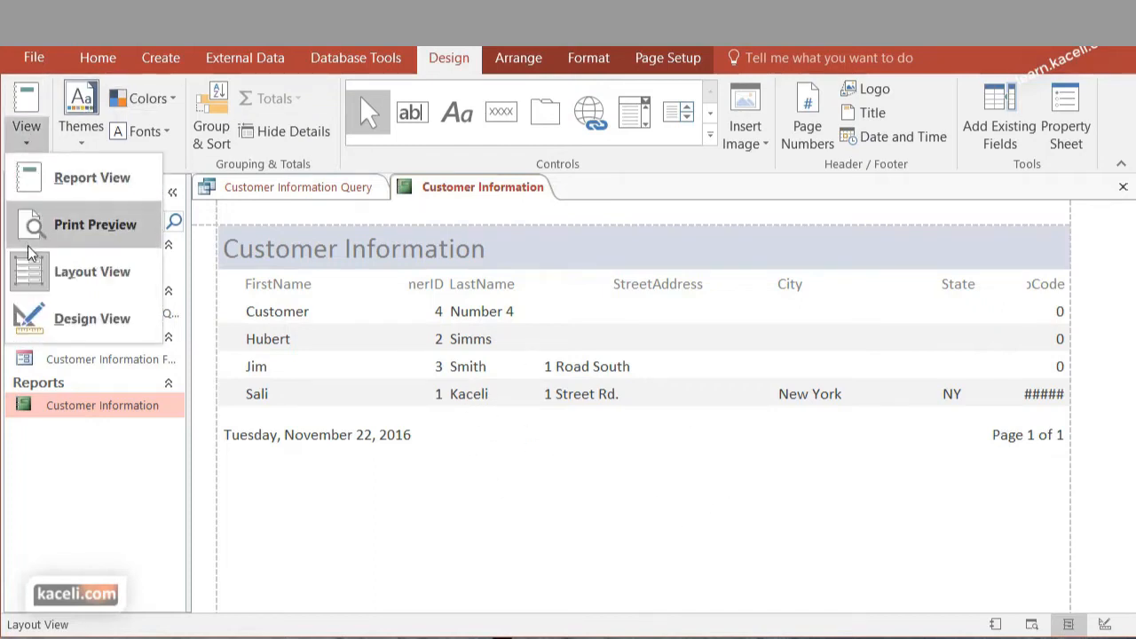
click(97, 323)
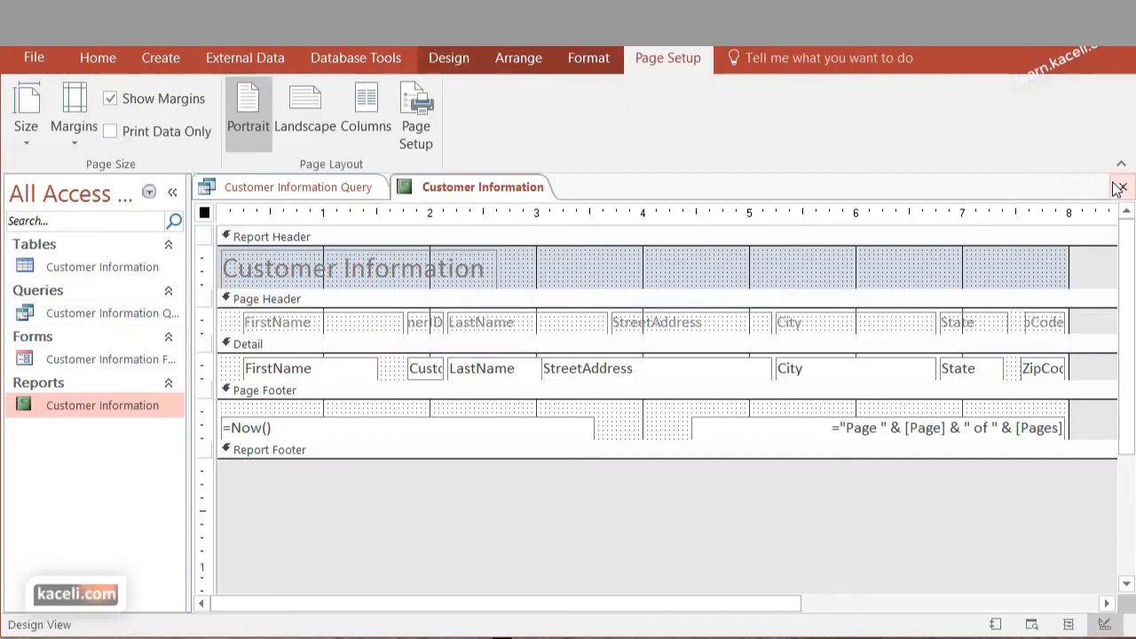
Close the Customer Information report with its design changes saved, and reopen it after closing the query
click(1122, 189)
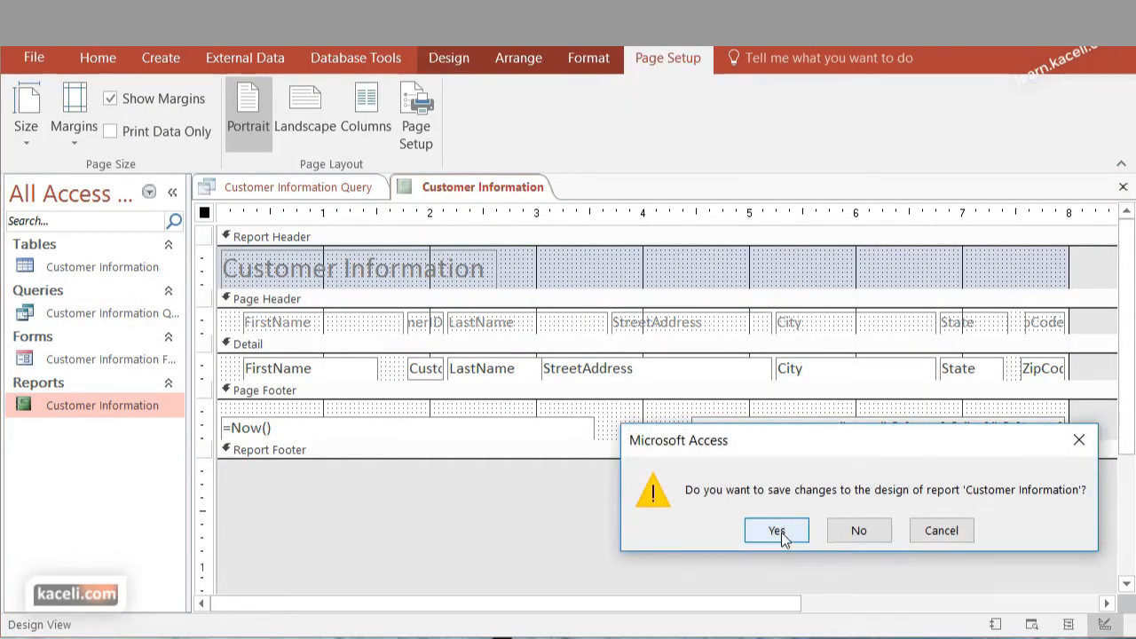
click(777, 530)
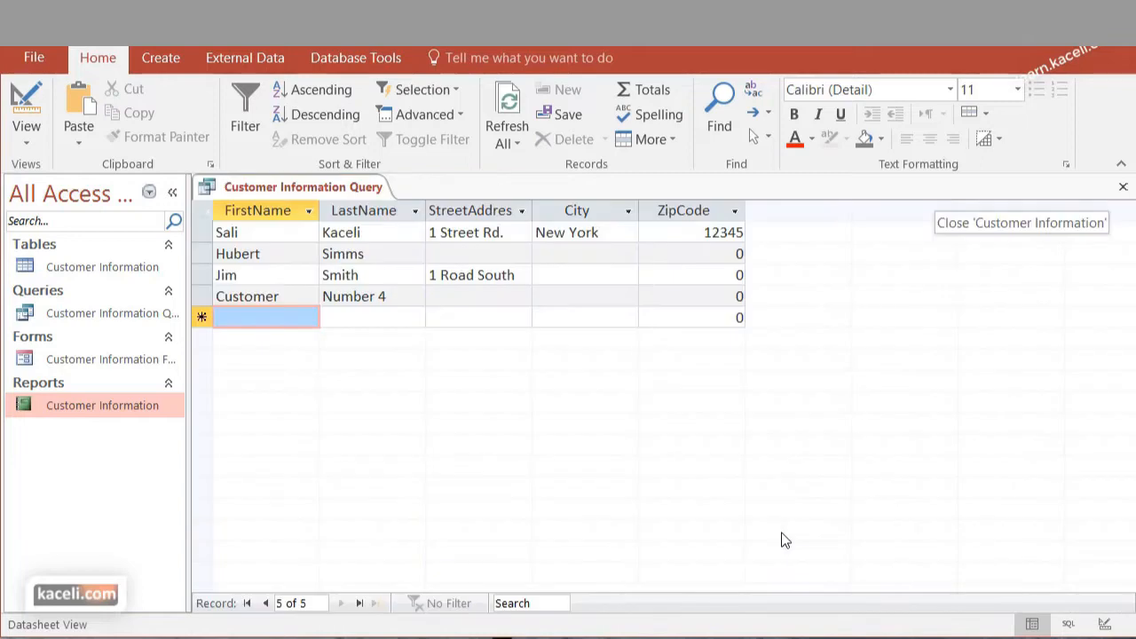
click(1122, 186)
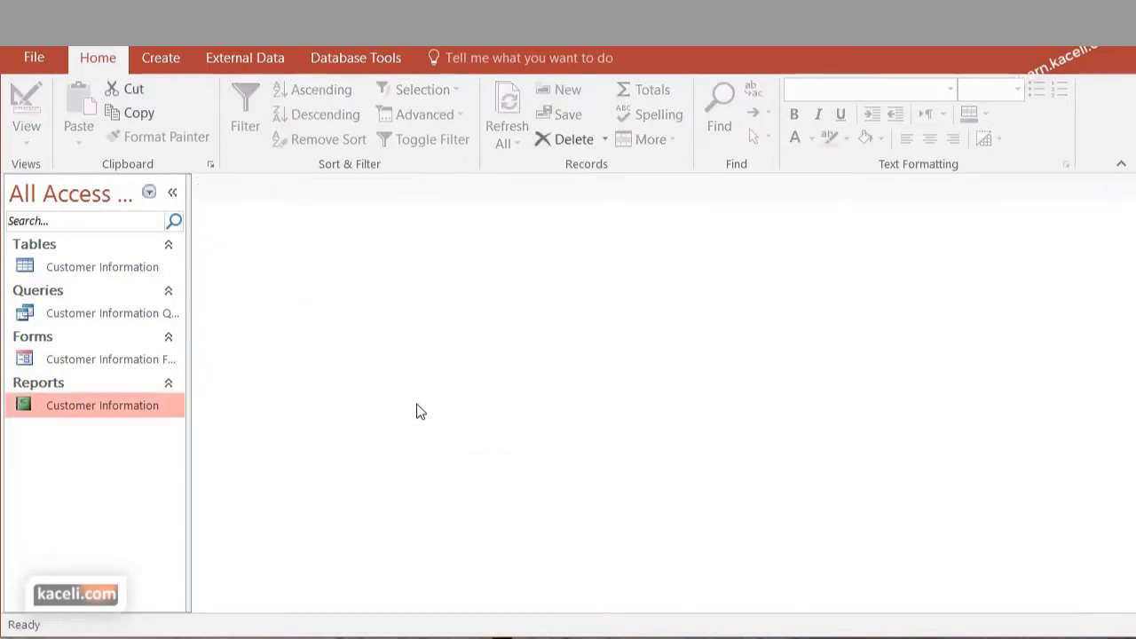
double_click(75, 406)
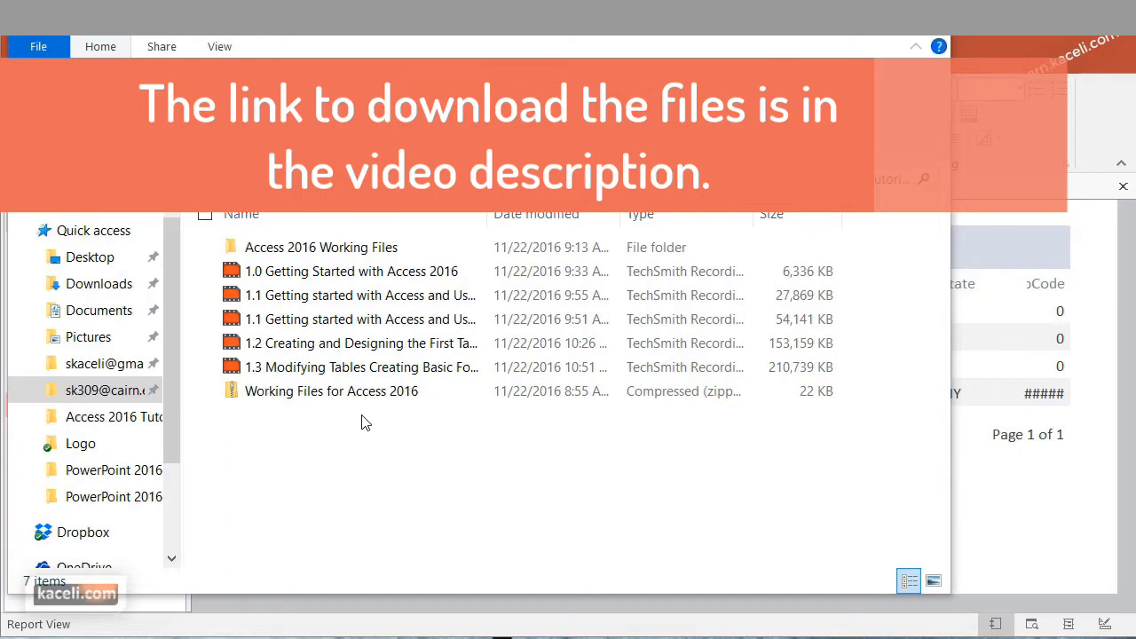
In File Explorer, extract the zipped "Working Files for Access 2016" to the proposed folder and open its "Access files for assignment 1" subfolder
click(276, 400)
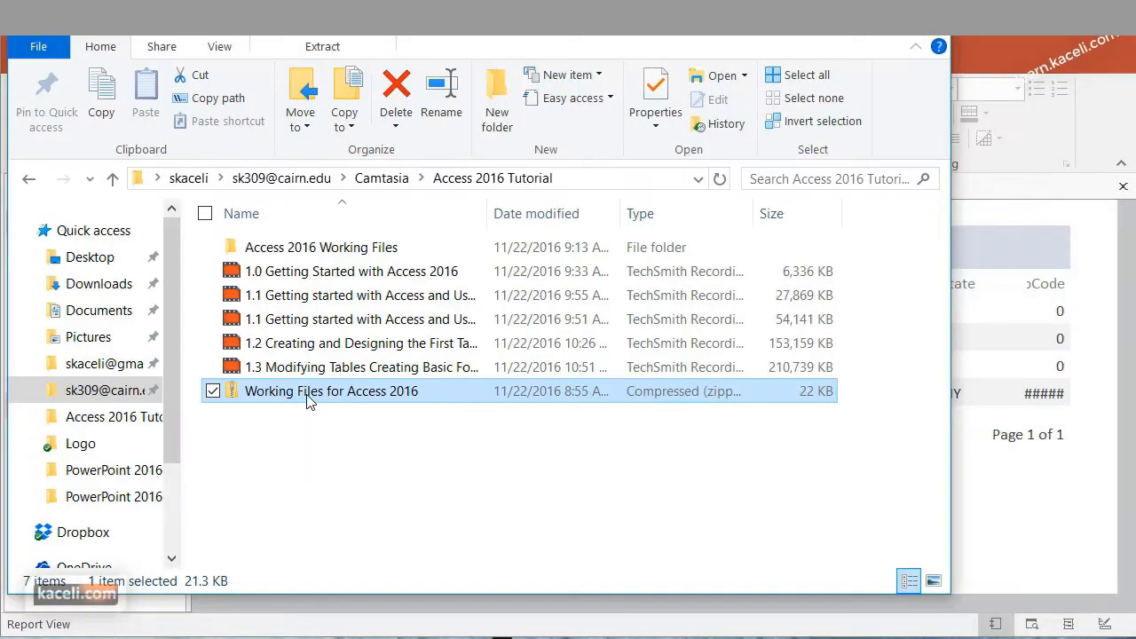
double_click(310, 399)
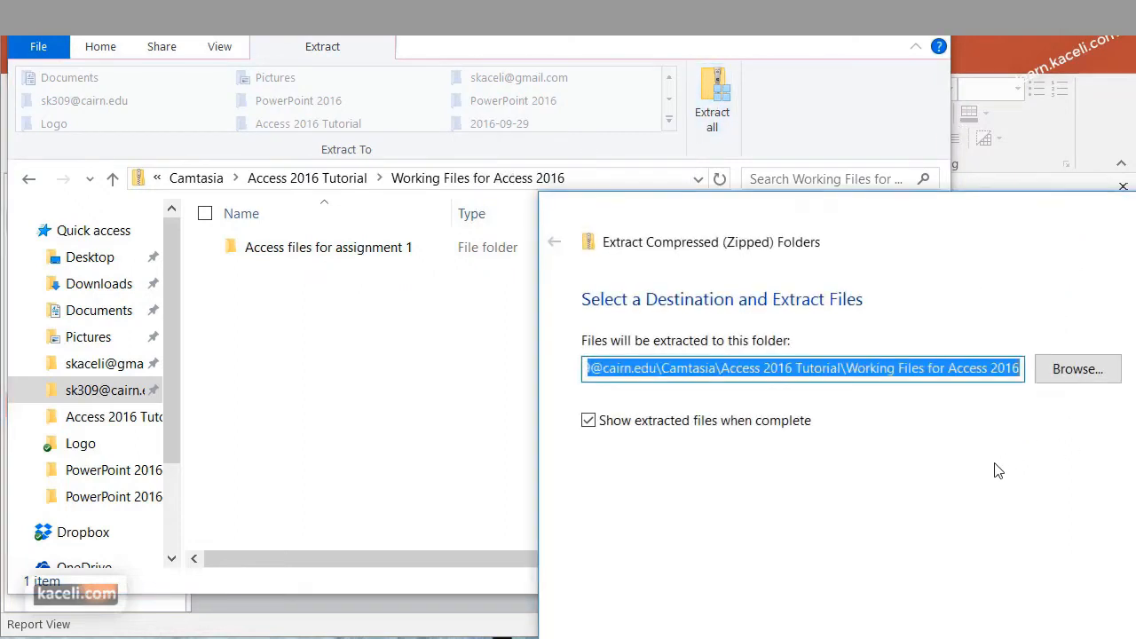
click(688, 371)
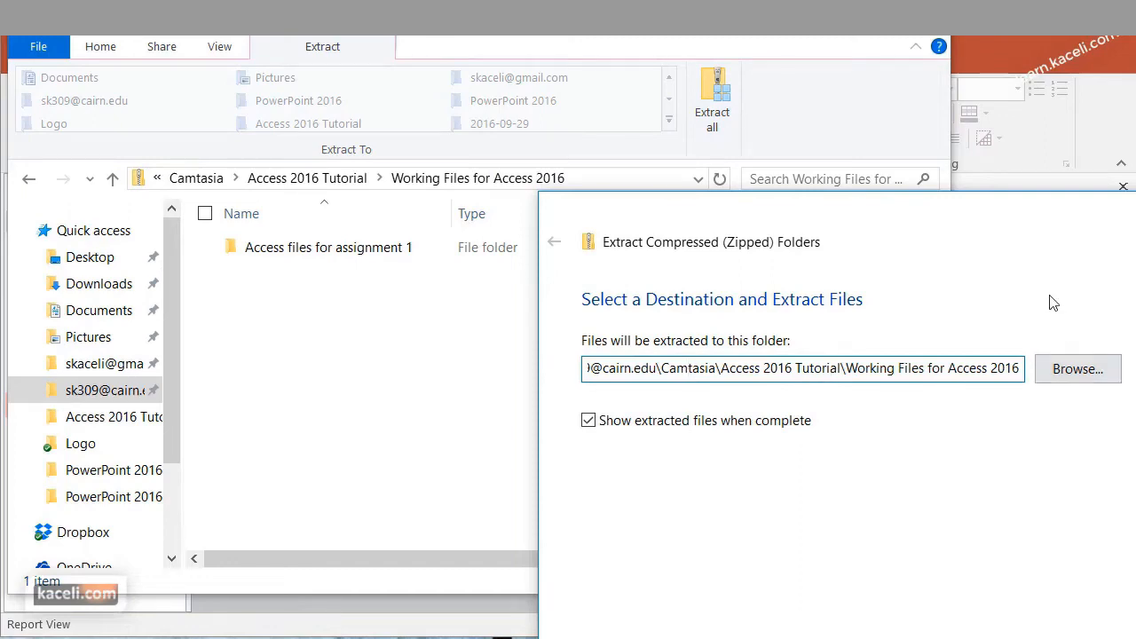
drag(1017, 219, 689, 117)
click(697, 591)
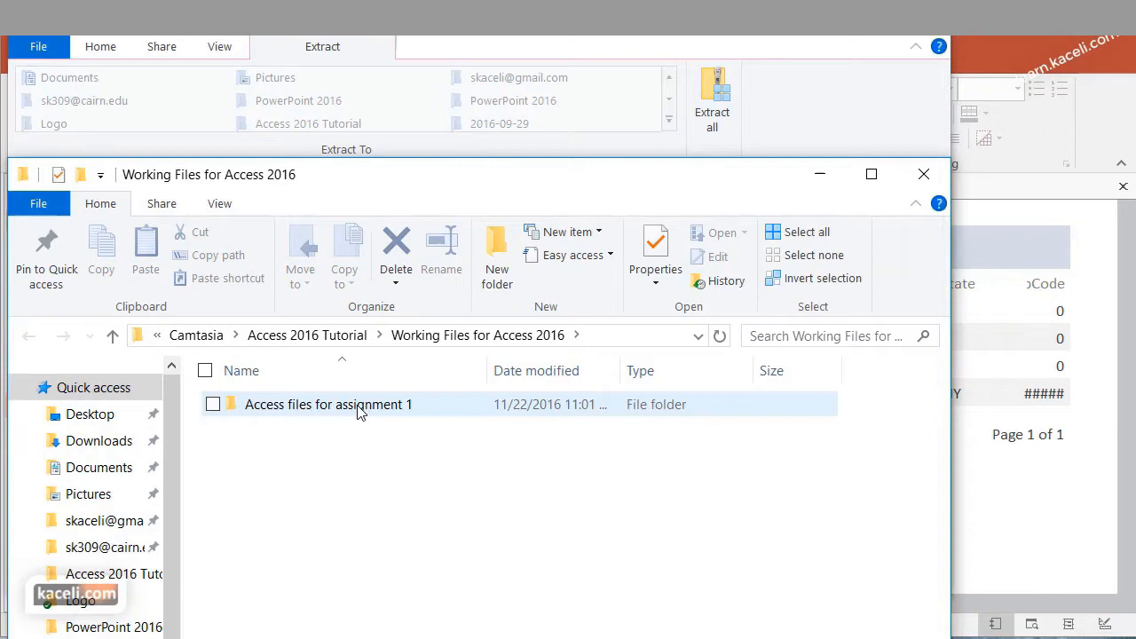
double_click(359, 406)
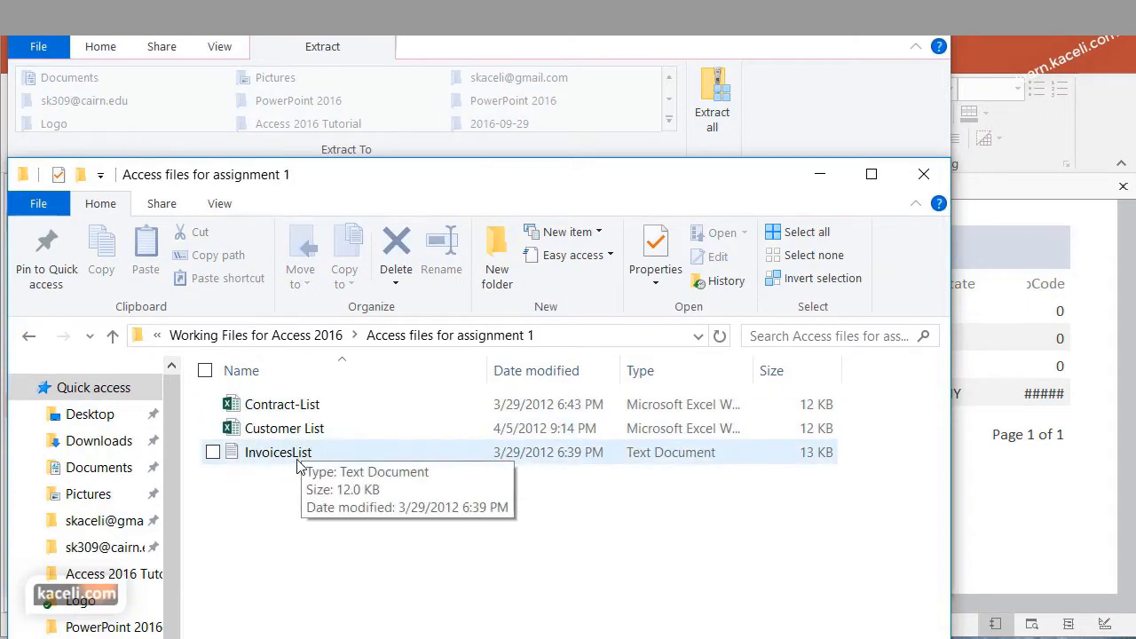
drag(362, 177, 408, 80)
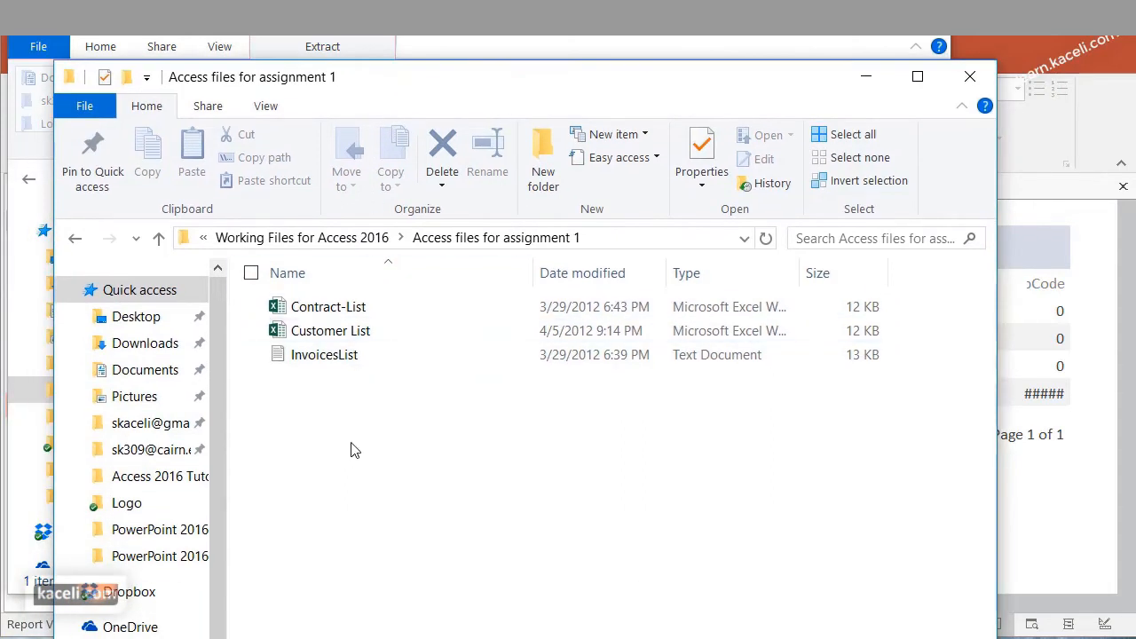
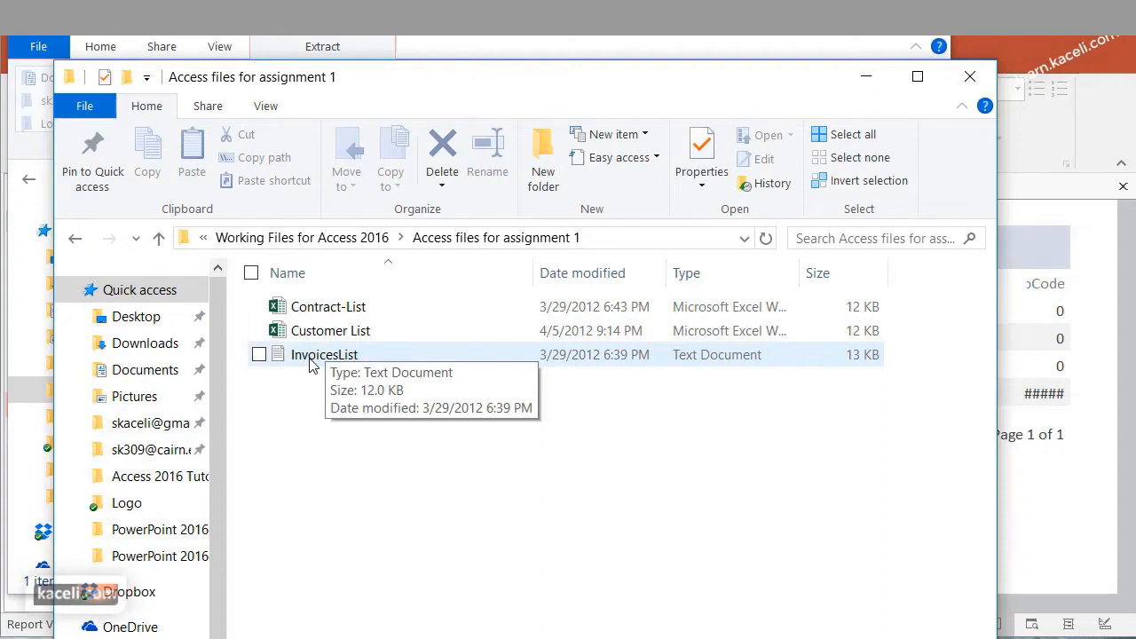
Review the customer rows and the full CustomerID column in the Customer List workbook, and close it without saving
double_click(330, 330)
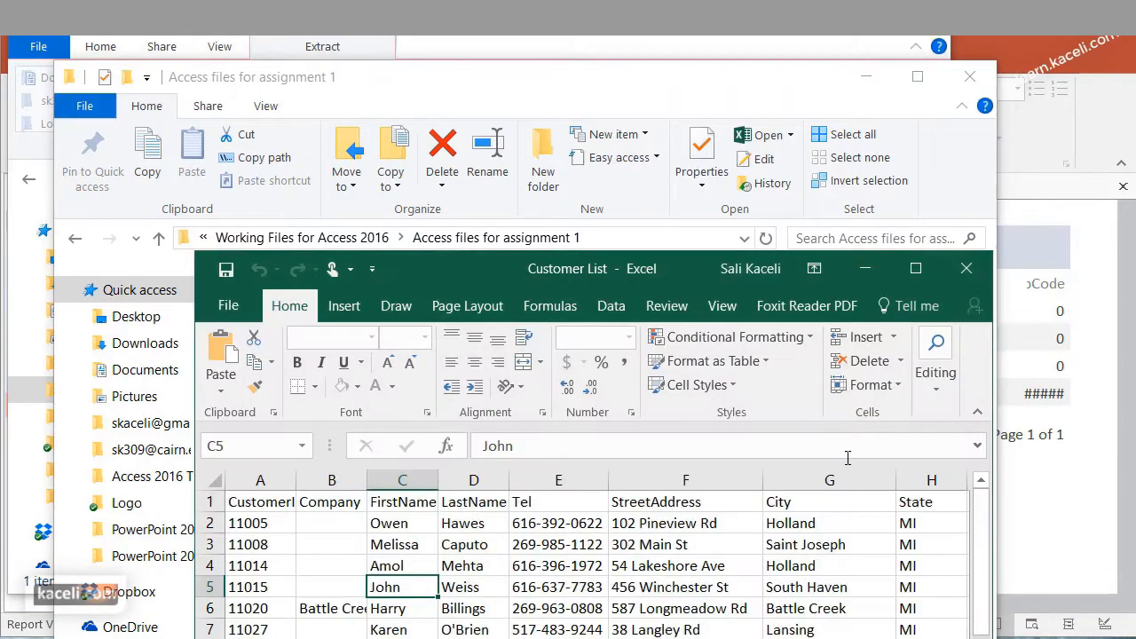
drag(635, 277, 578, 85)
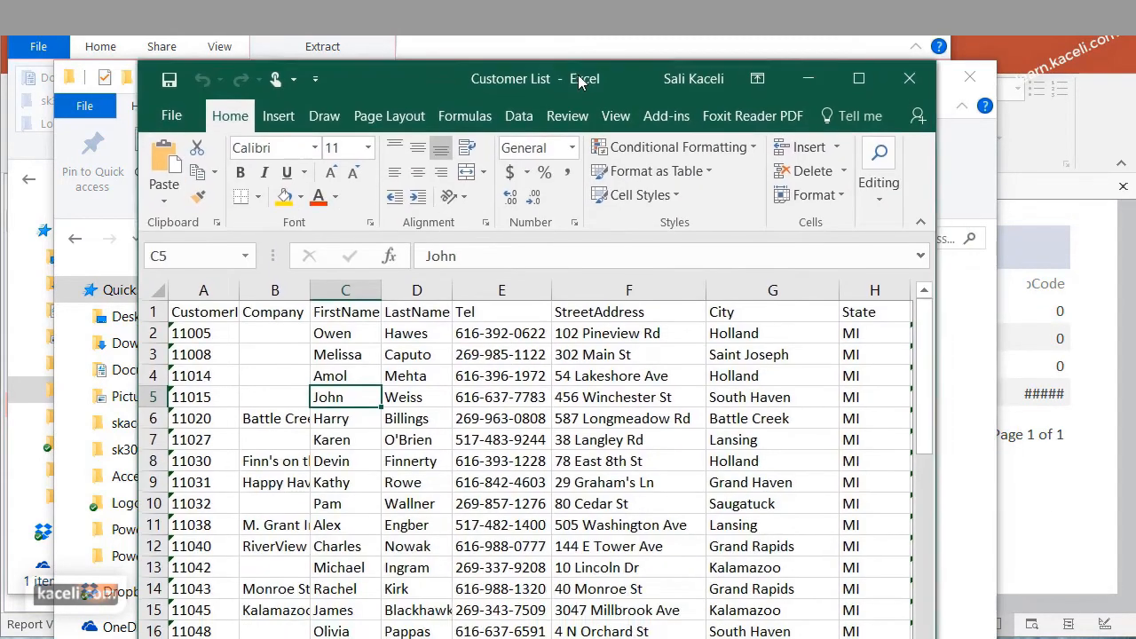
scroll(550, 432, down, 2)
scroll(549, 432, down, 9)
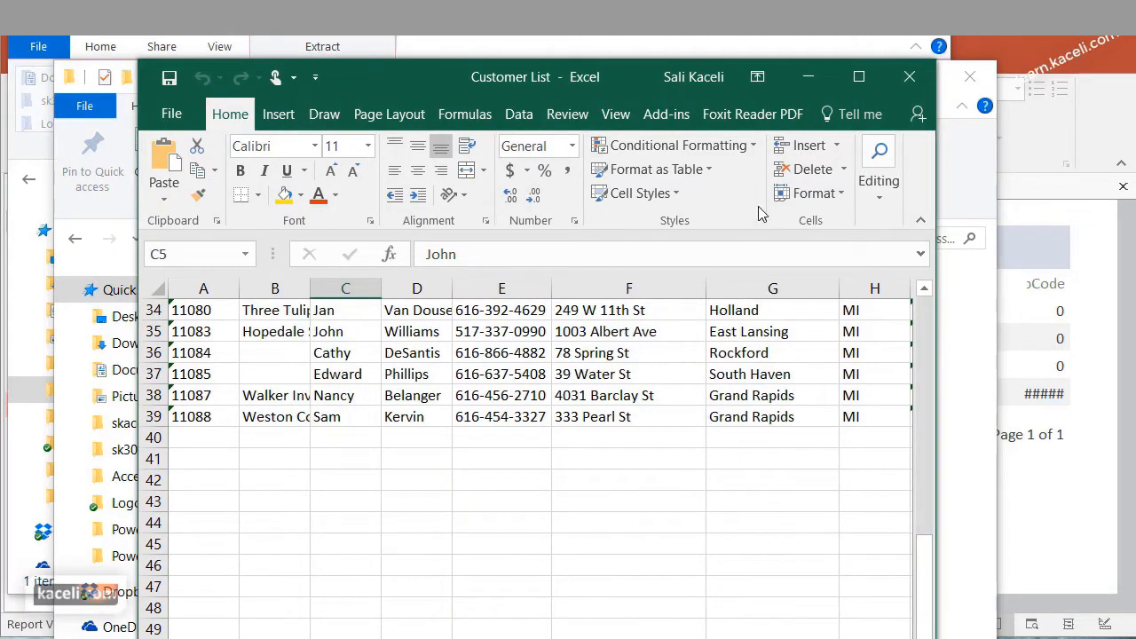
scroll(463, 396, up, 11)
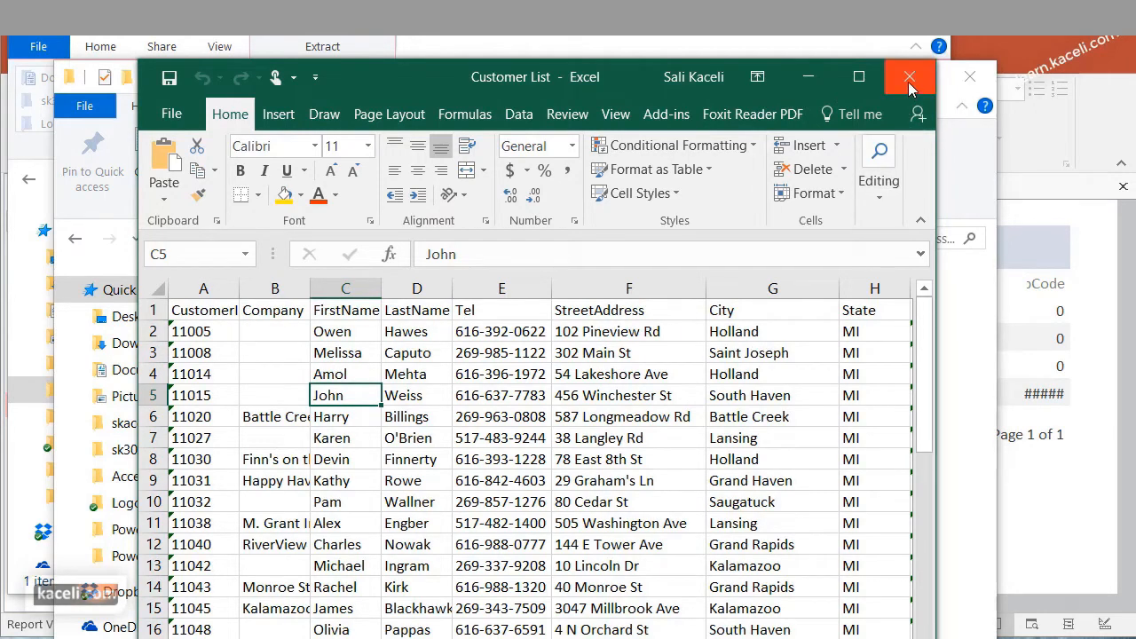
double_click(239, 288)
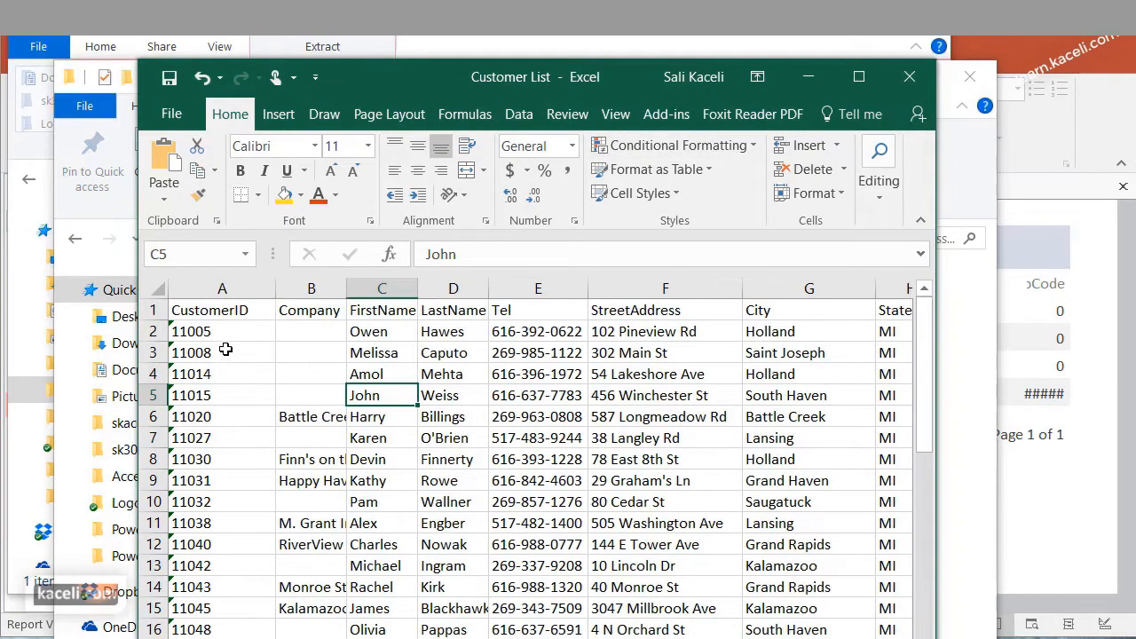
click(201, 395)
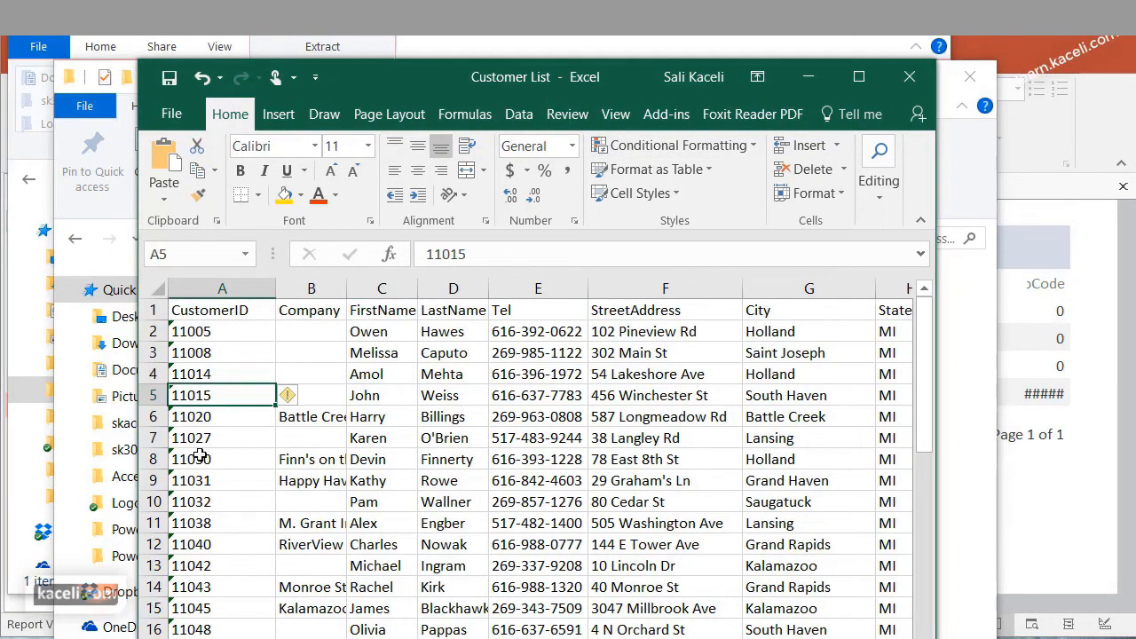
click(909, 76)
click(875, 424)
Open the Contract-List workbook, widen its narrow columns to read the contract data, and close it without saving
double_click(342, 306)
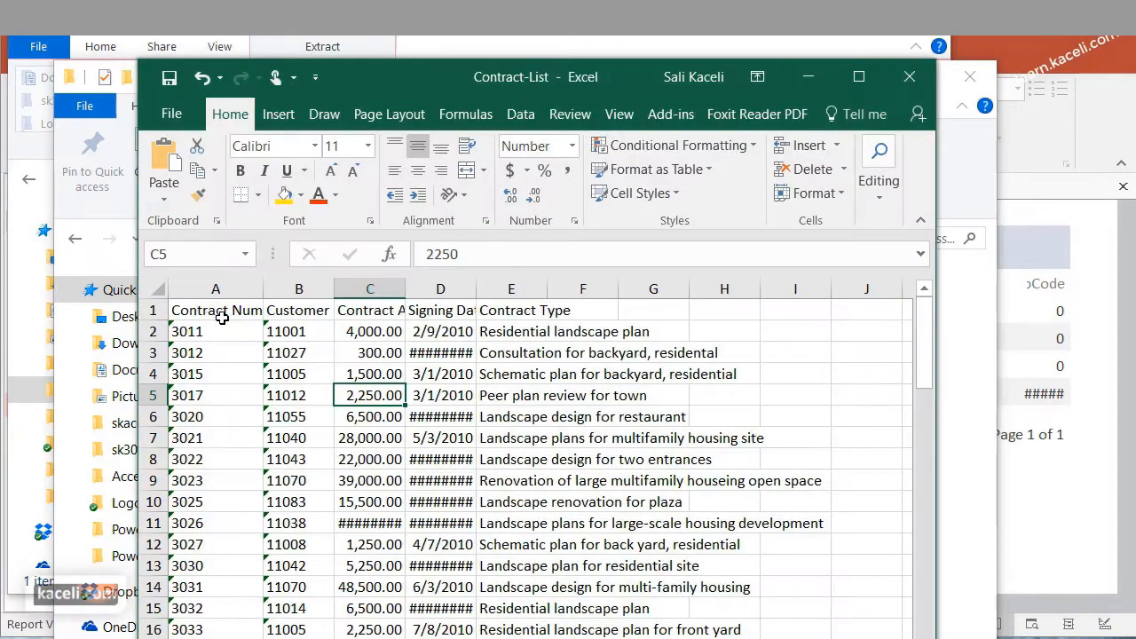
drag(334, 290, 356, 289)
drag(427, 289, 461, 288)
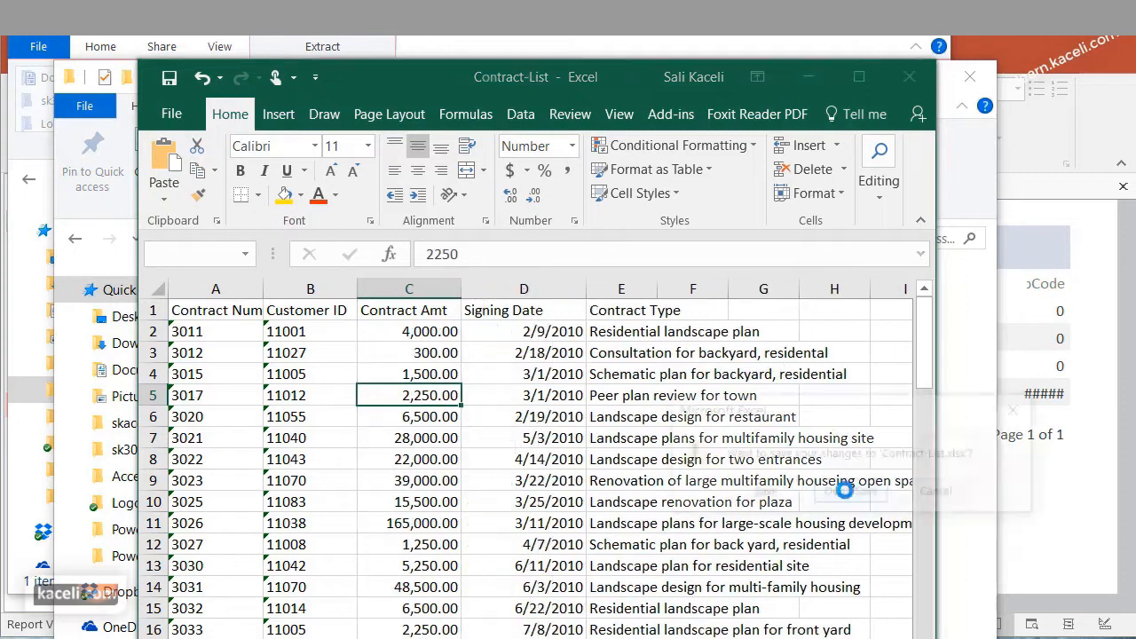
click(910, 77)
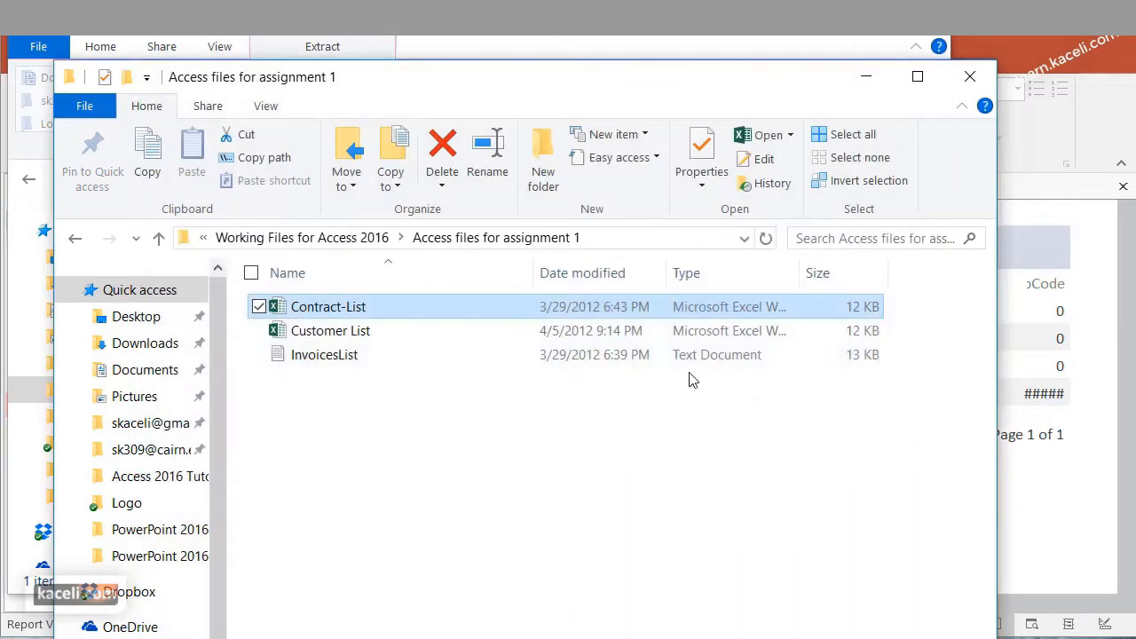
Open the InvoicesList text file in Notepad, widen the window to read one invoice per line, and close it
click(343, 362)
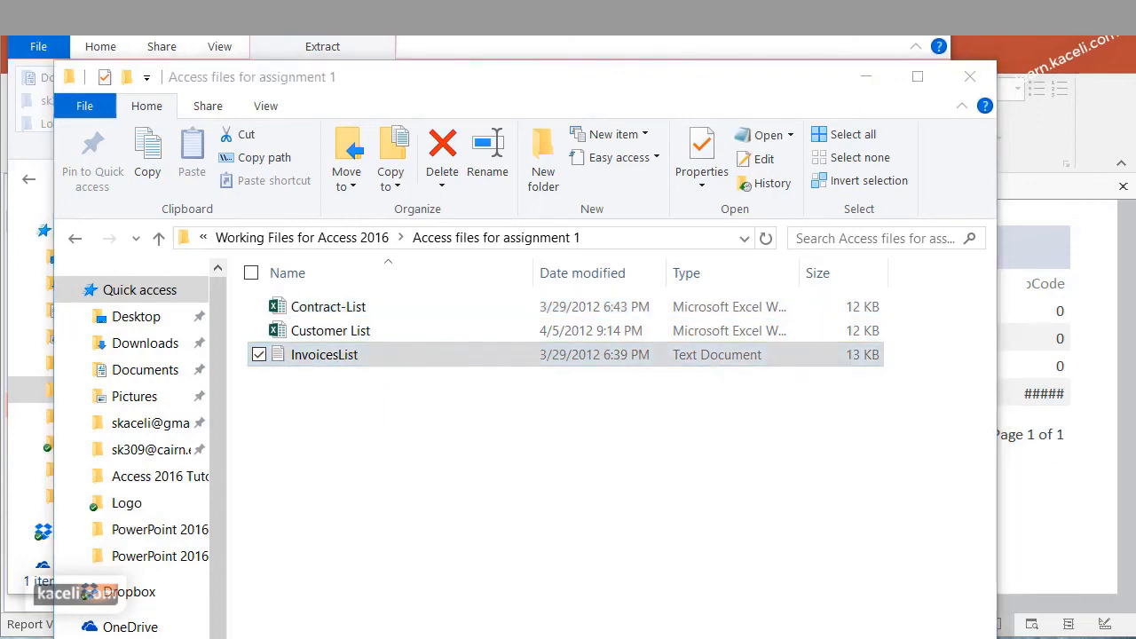
drag(933, 60, 474, 80)
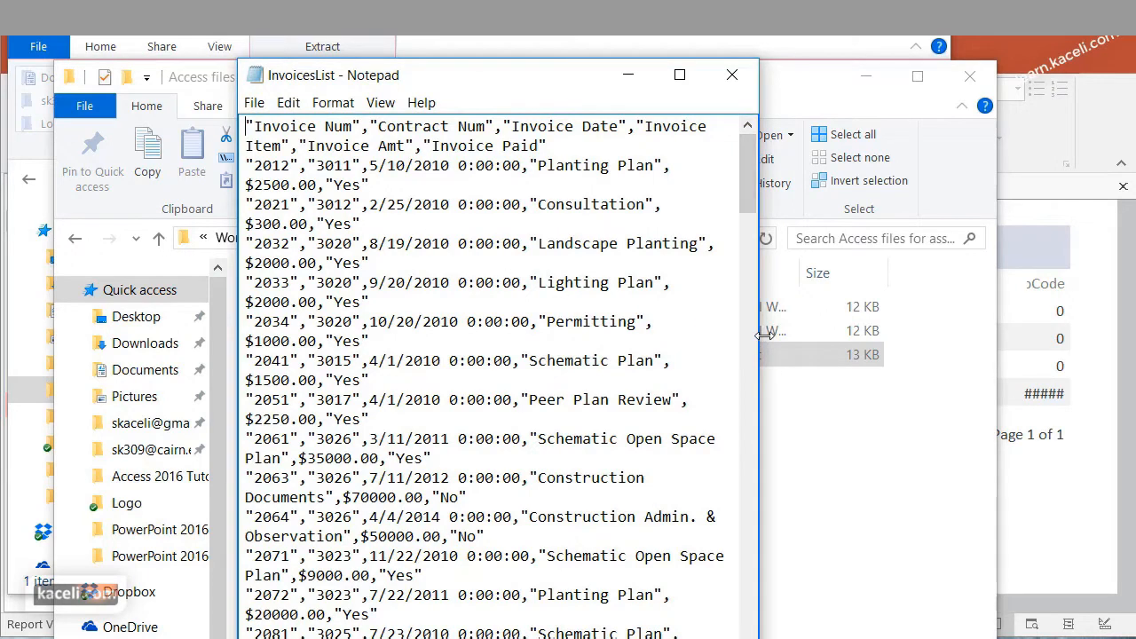
drag(760, 335, 1048, 376)
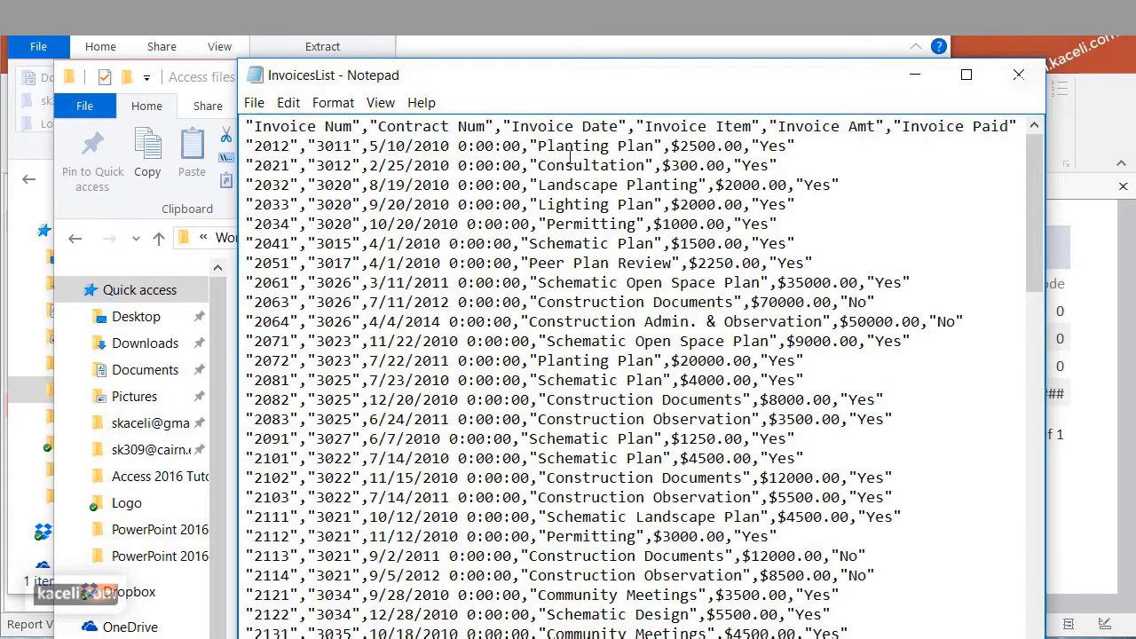
click(1017, 75)
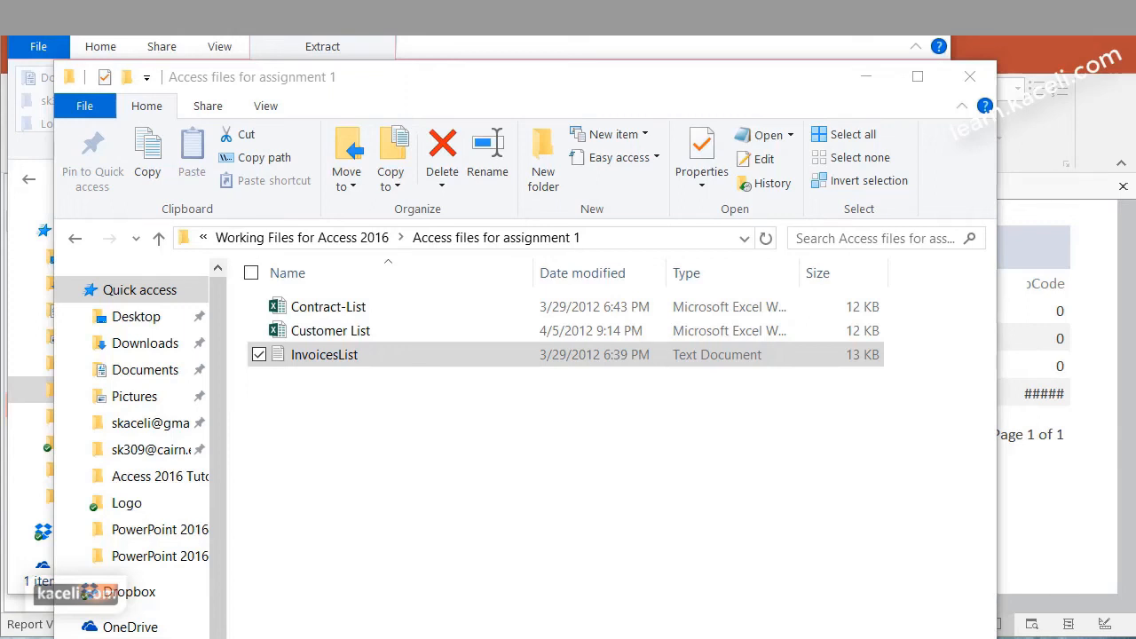
Return to Access, close the Customer Information report and open the Customer Information table
click(865, 77)
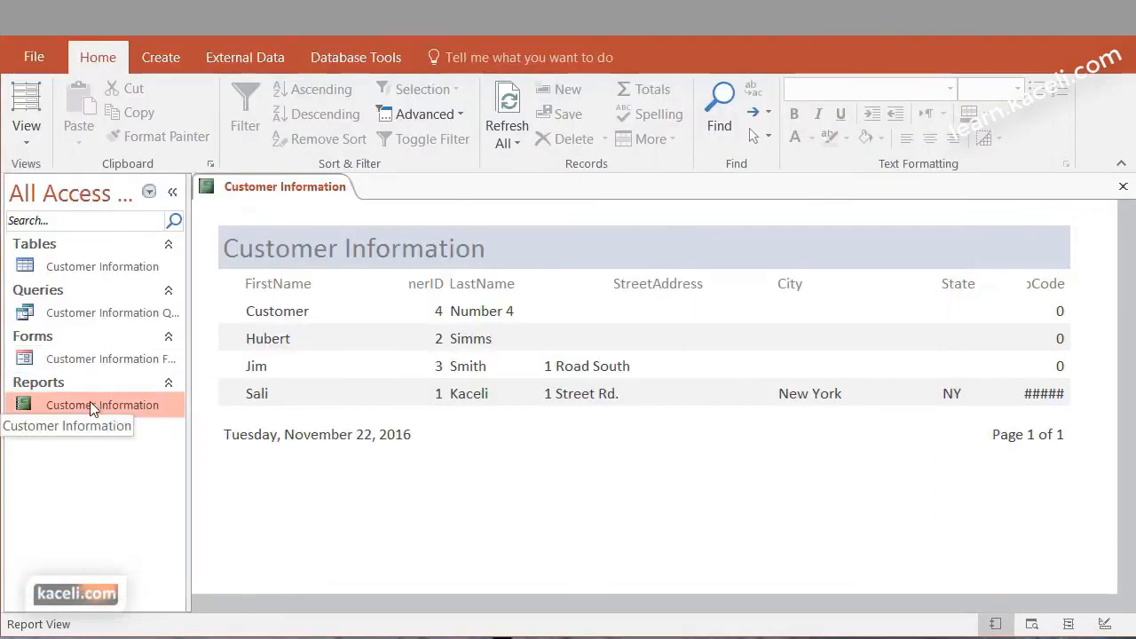
click(82, 267)
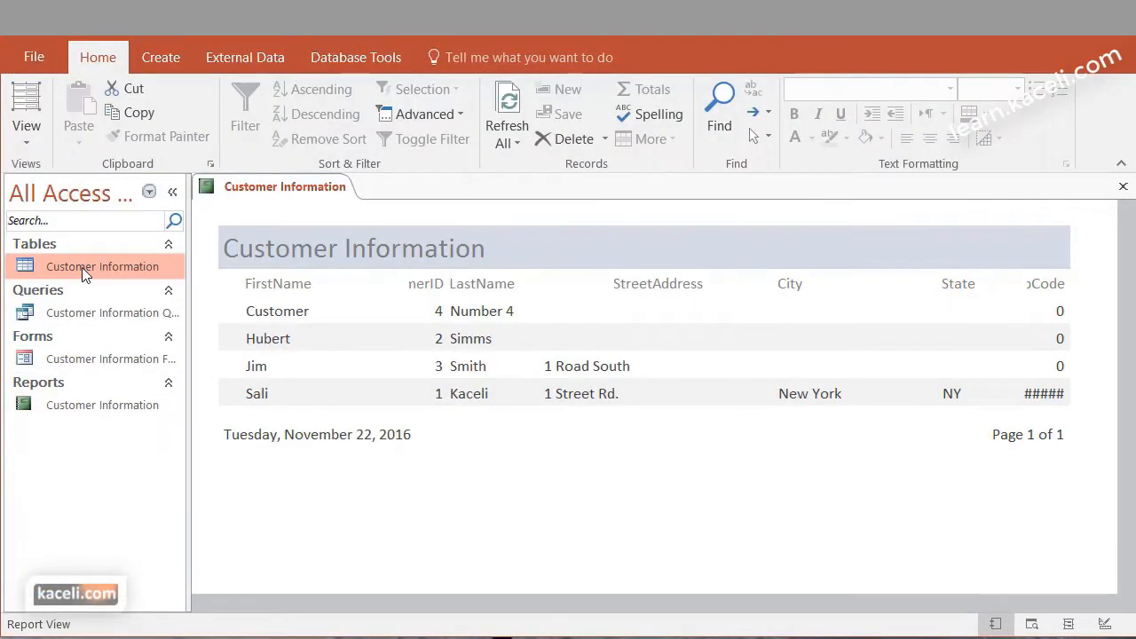
click(1123, 187)
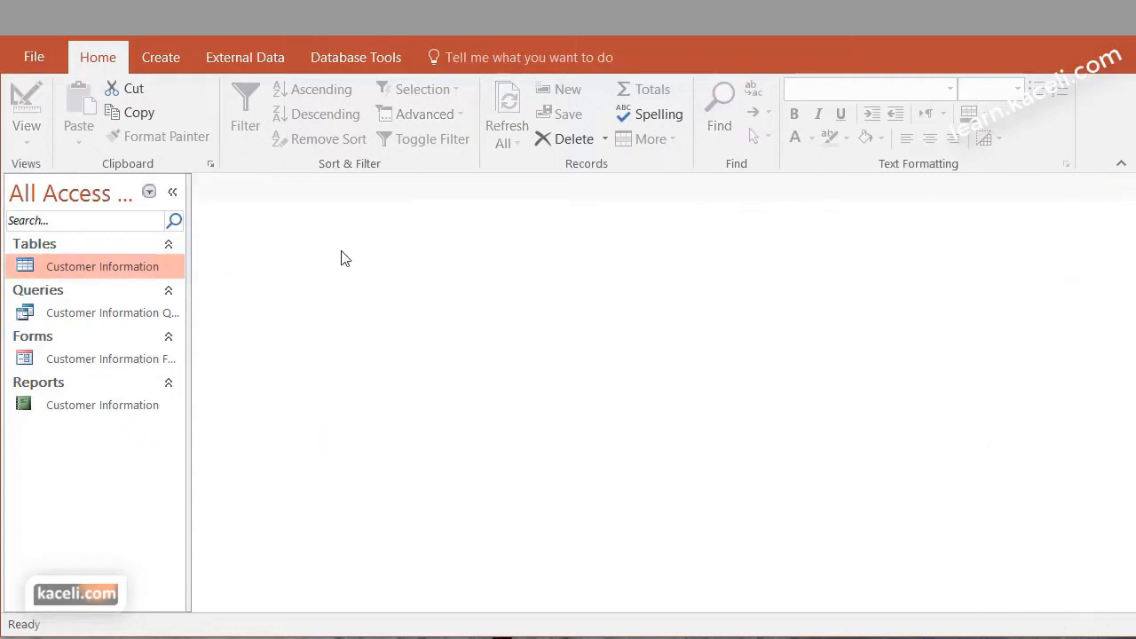
double_click(120, 267)
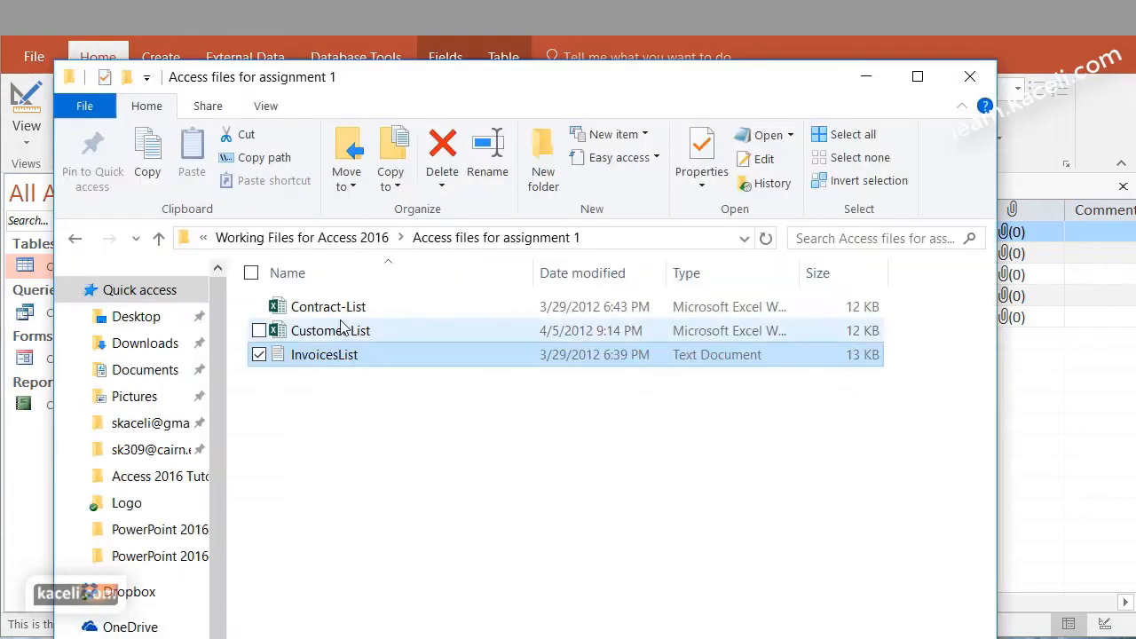
Open the Customer List workbook from the assignment folder and place it beside the Customer Information table, with the folder windows out of view
double_click(330, 335)
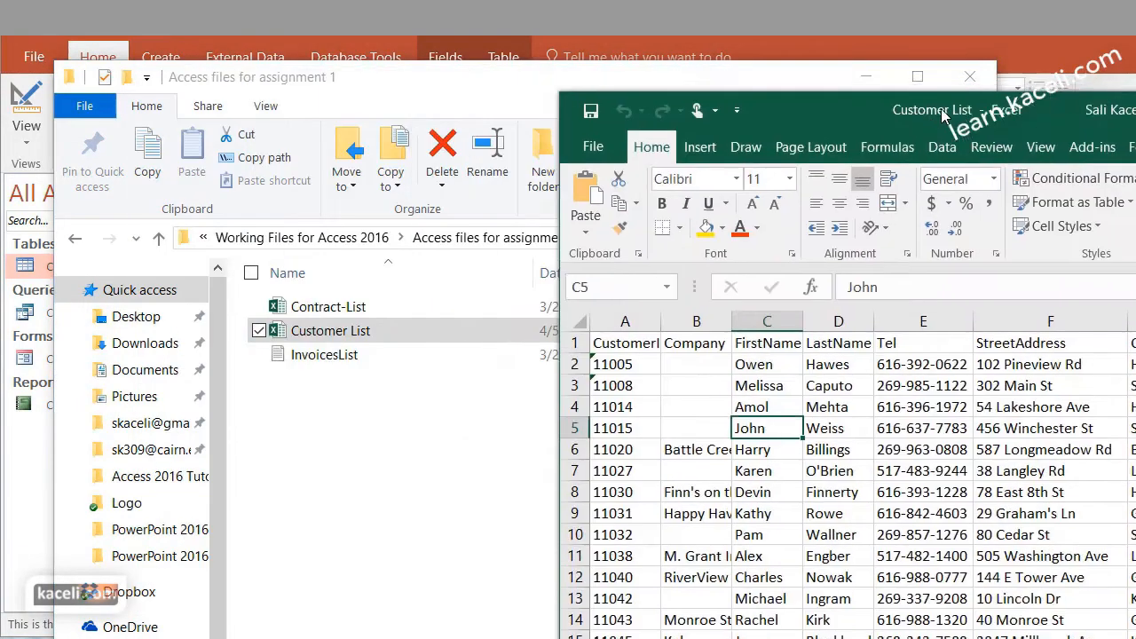
drag(821, 88, 988, 83)
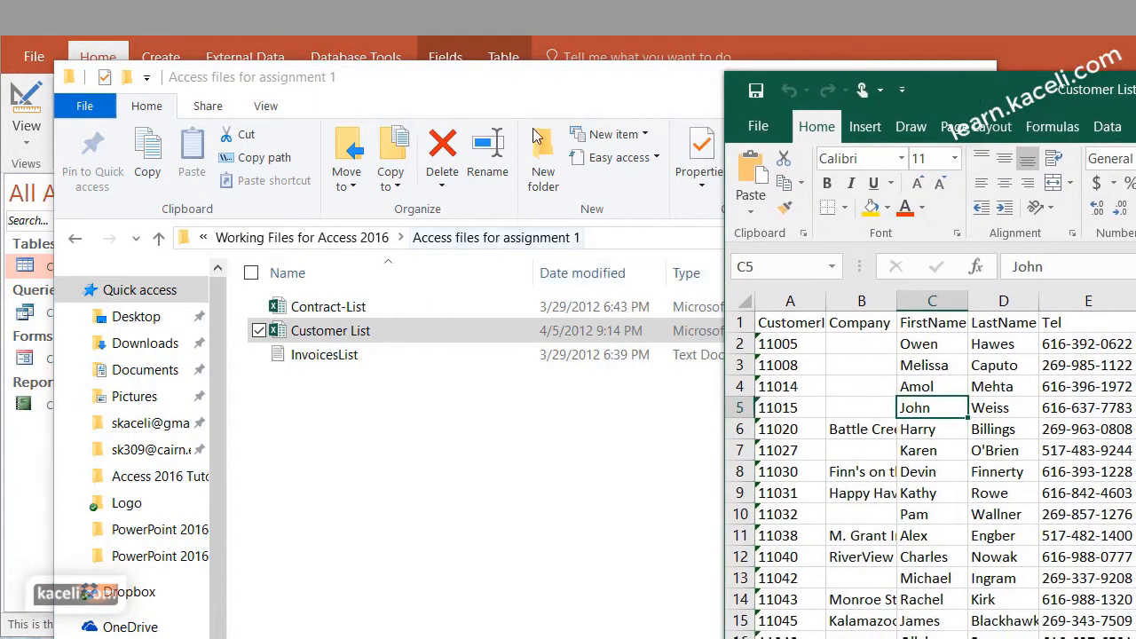
click(558, 78)
click(847, 80)
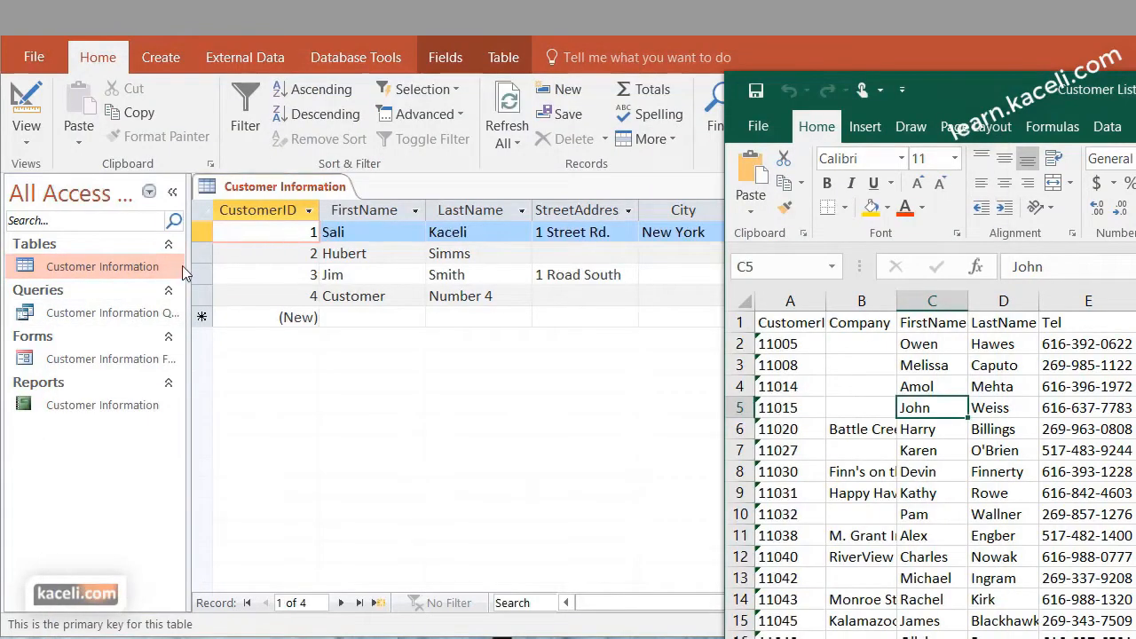
Open the Customer Information table in Design View and show the Customer List workbook beside it with the CustomerID column auto-fitted
click(36, 147)
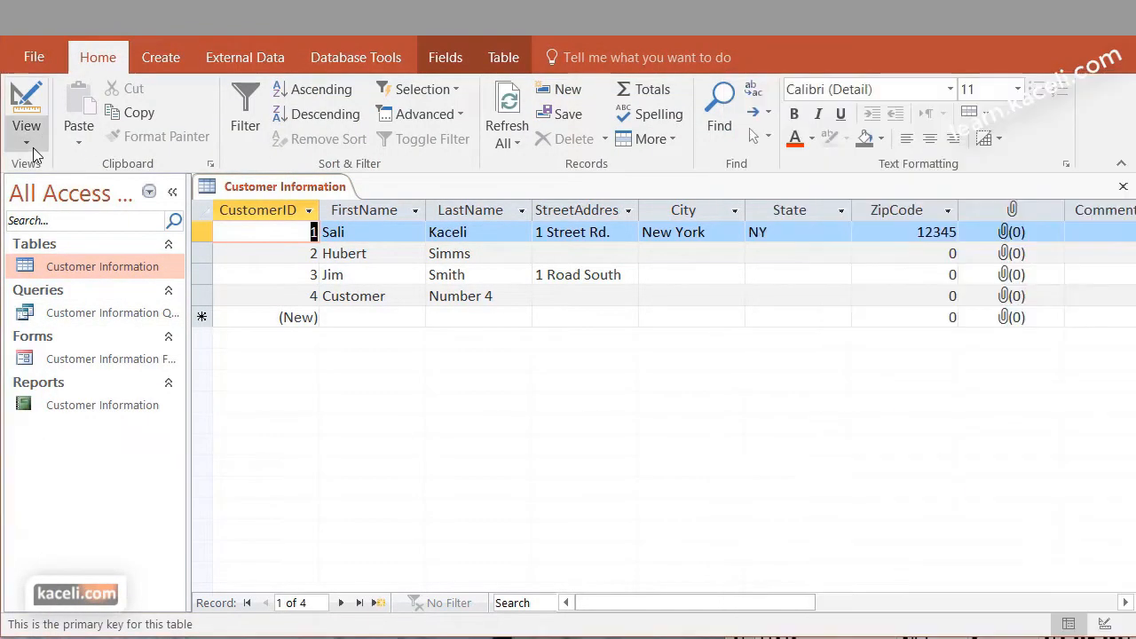
click(28, 142)
click(40, 229)
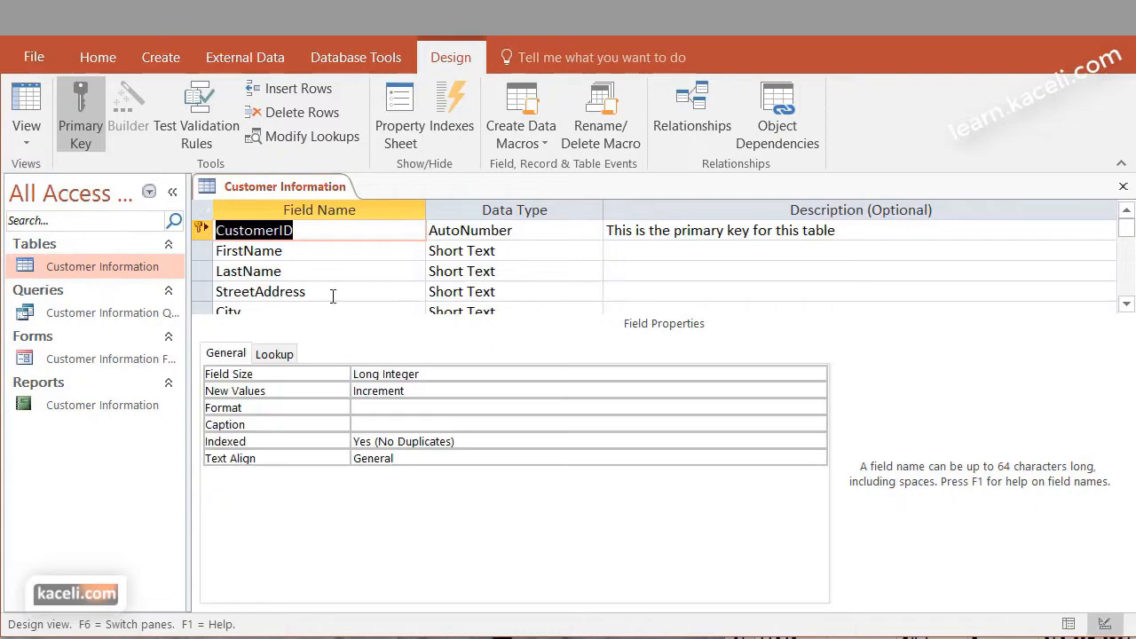
key(alt+Tab)
drag(960, 82, 641, 43)
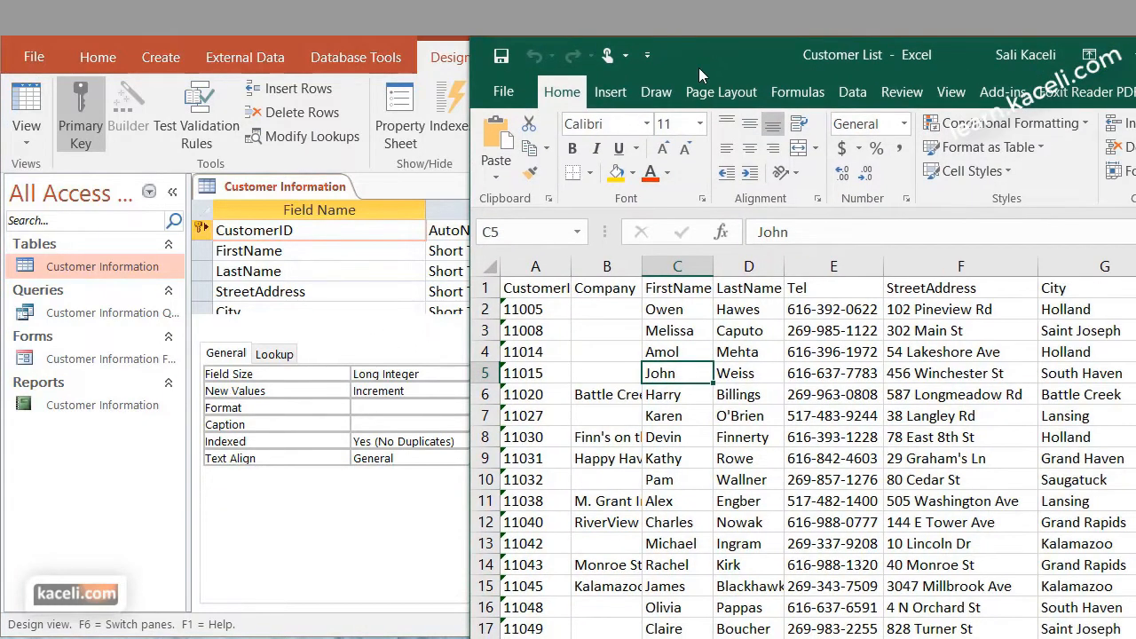
double_click(572, 266)
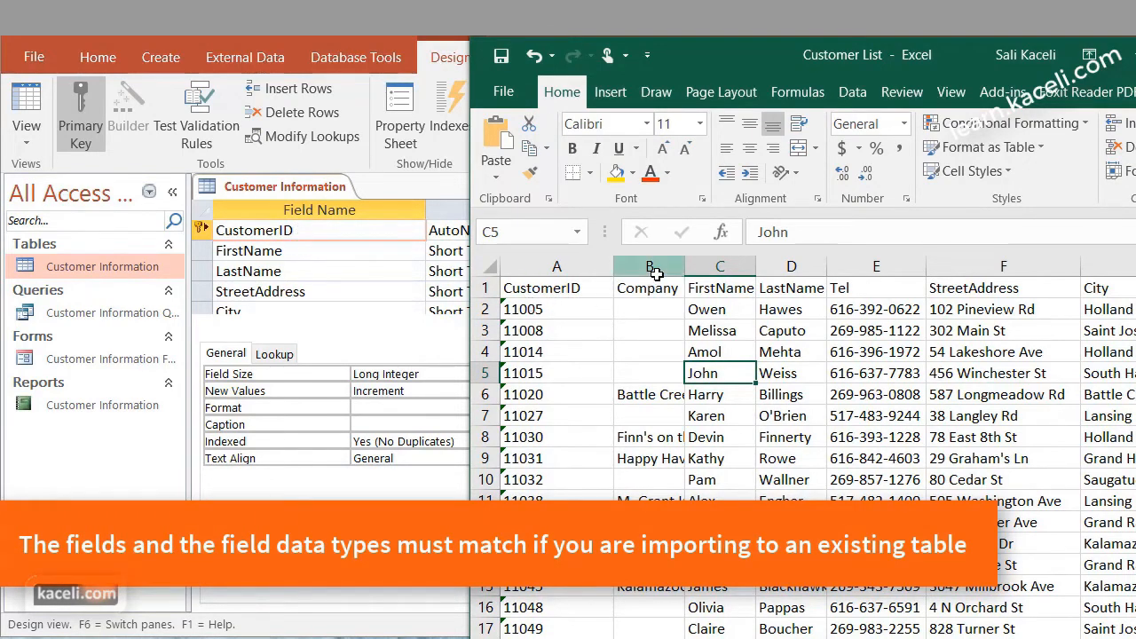
Compare the workbook's FirstName, LastName, Tel and StreetAddress headers with the field names in the Customer Information table design
click(282, 250)
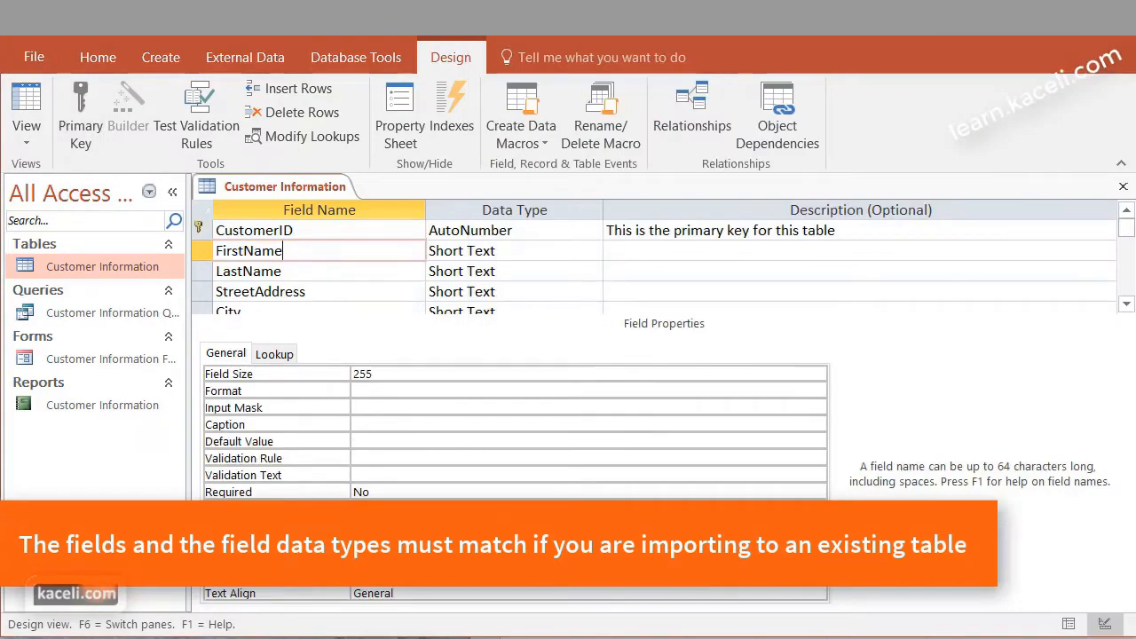
key(alt+Tab)
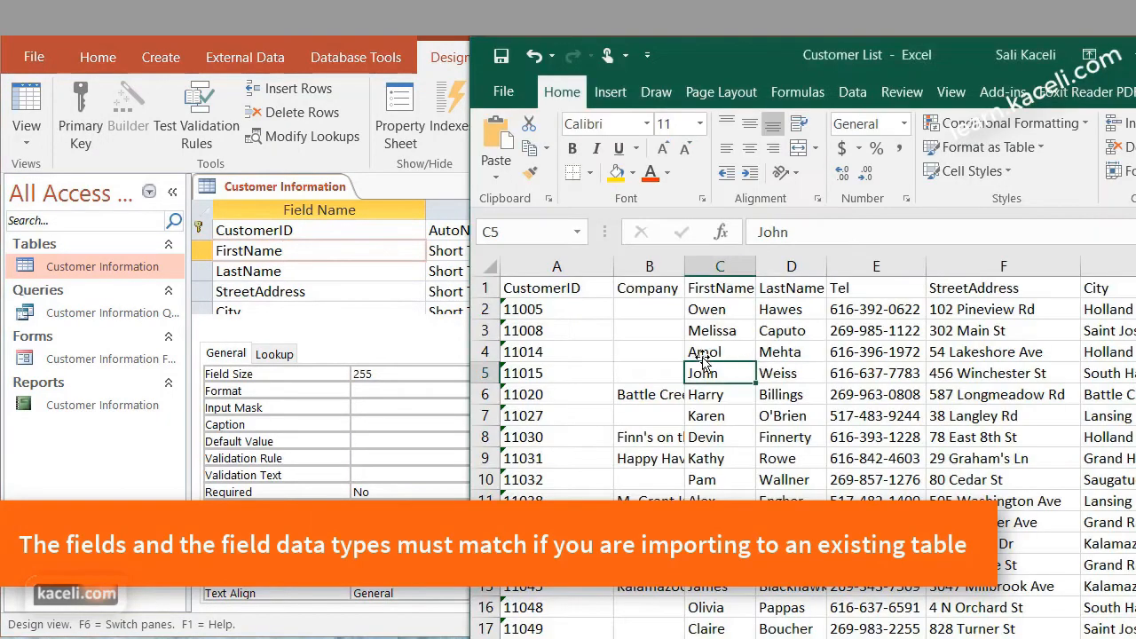
click(717, 289)
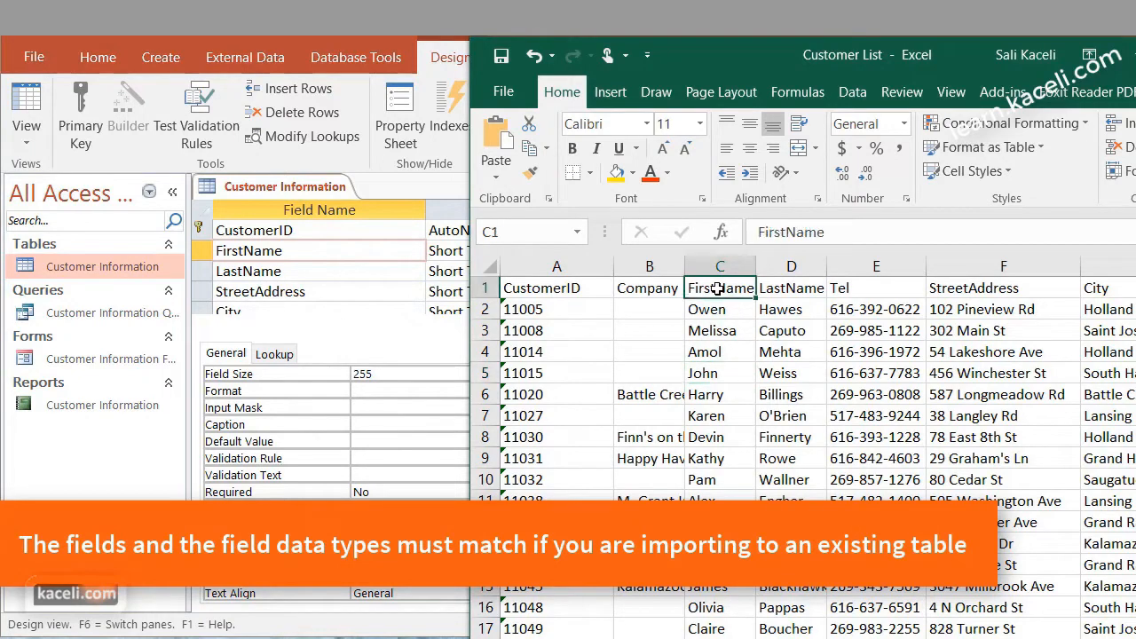
click(789, 287)
click(872, 291)
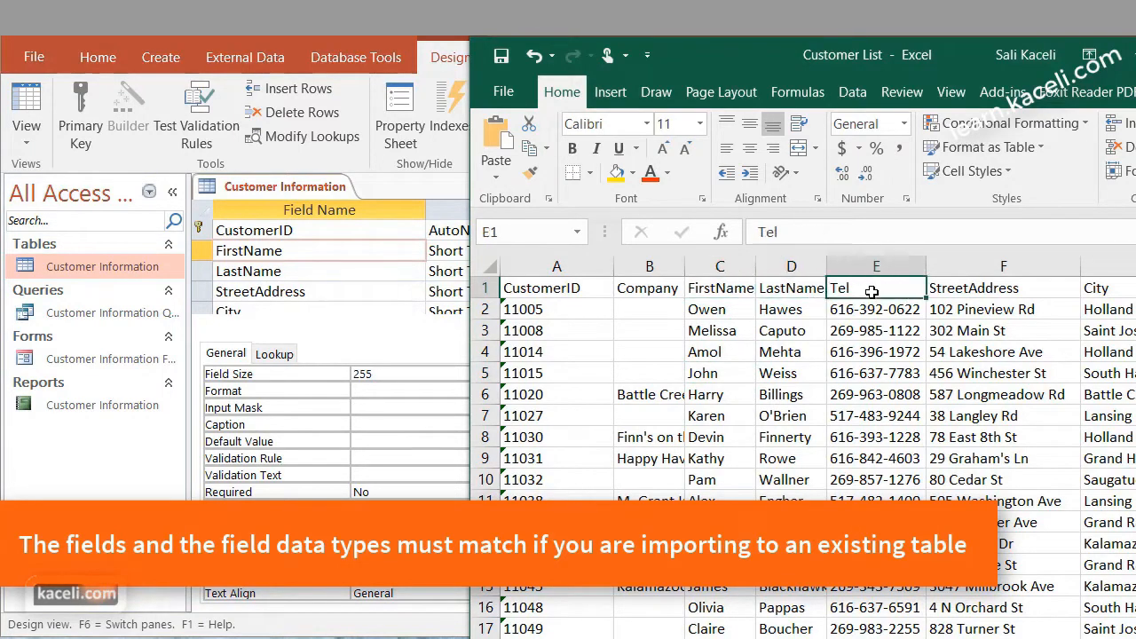
click(981, 291)
click(286, 273)
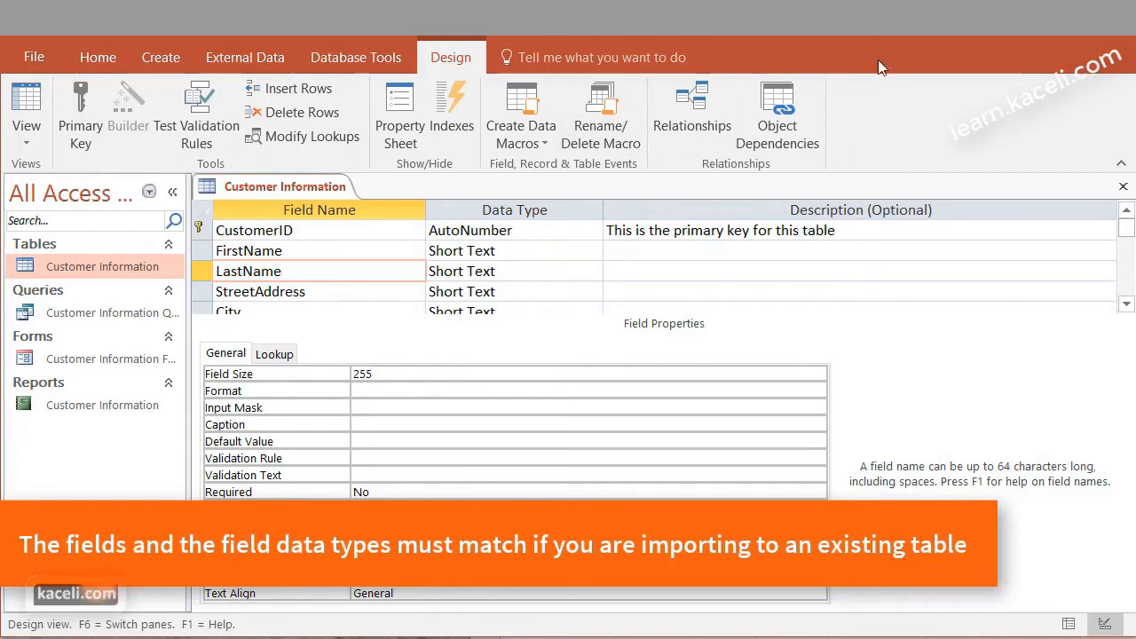
Close the Customer Information table, and close the Customer List workbook without saving its changes
click(1122, 186)
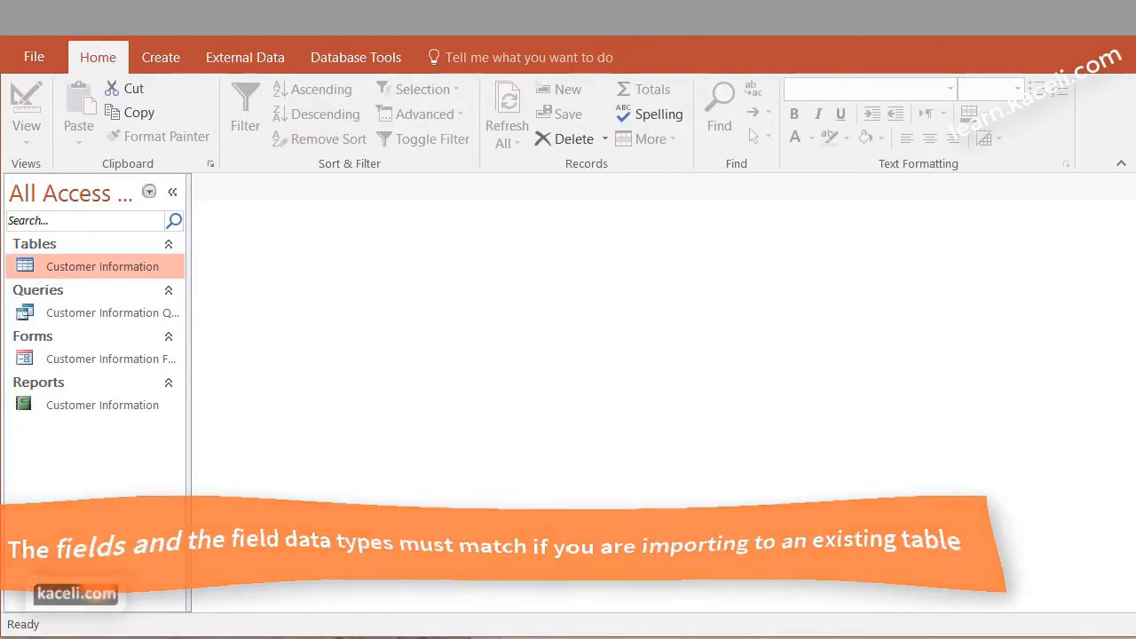
key(alt+Tab)
key(alt+F4)
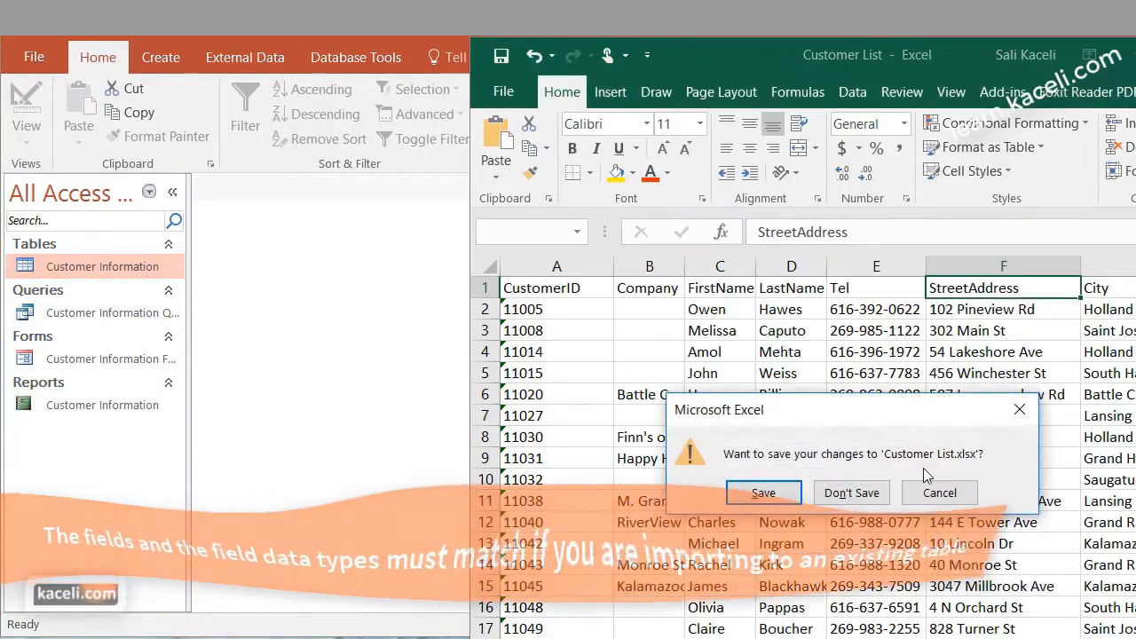
click(866, 504)
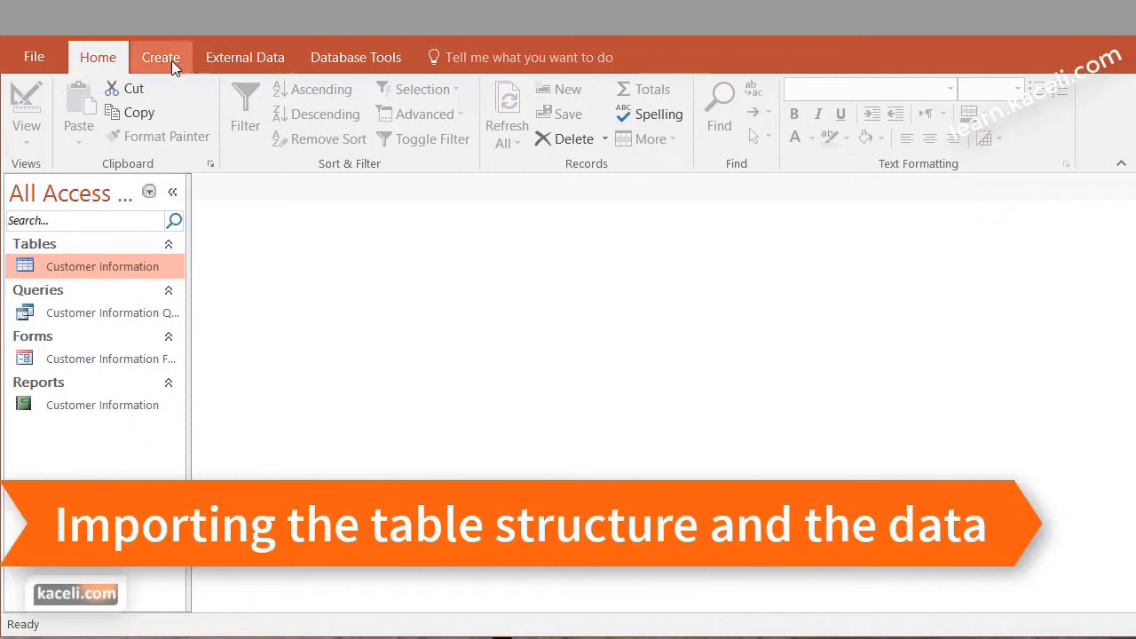
Start an Excel import of the Customer List workbook from the Access 2016 Working Files folder into a new table
click(216, 59)
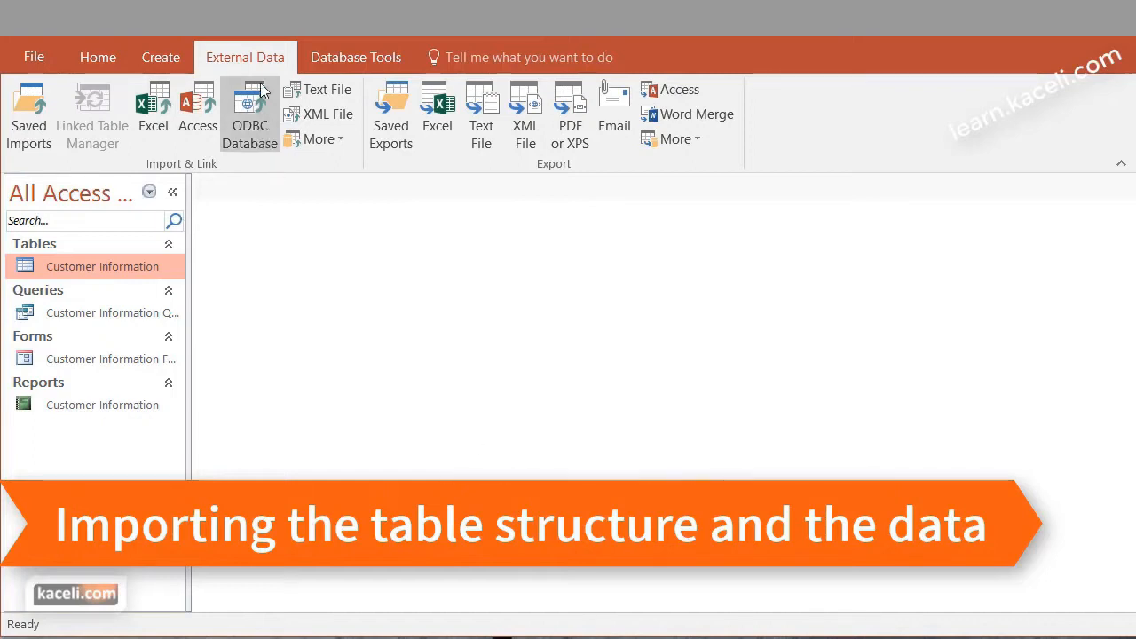
click(166, 104)
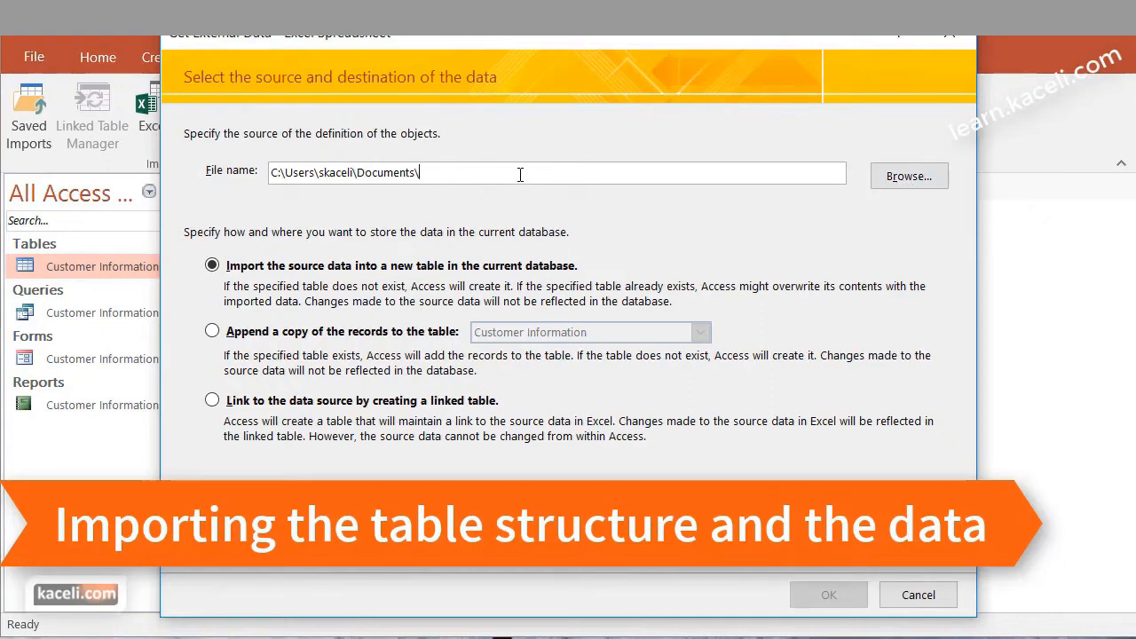
click(907, 182)
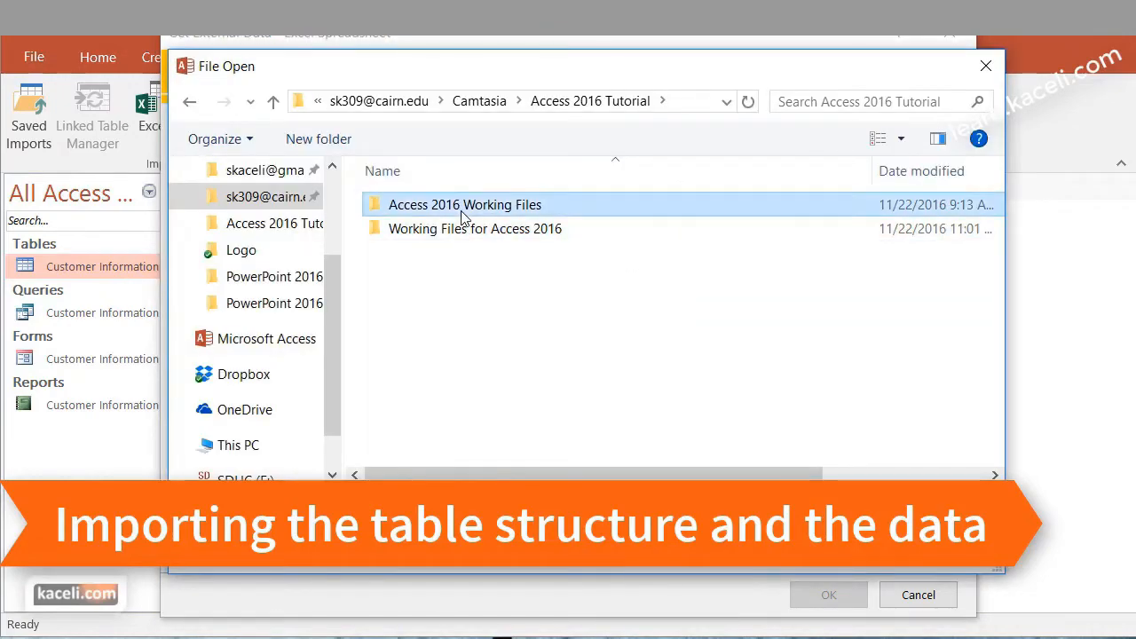
double_click(461, 217)
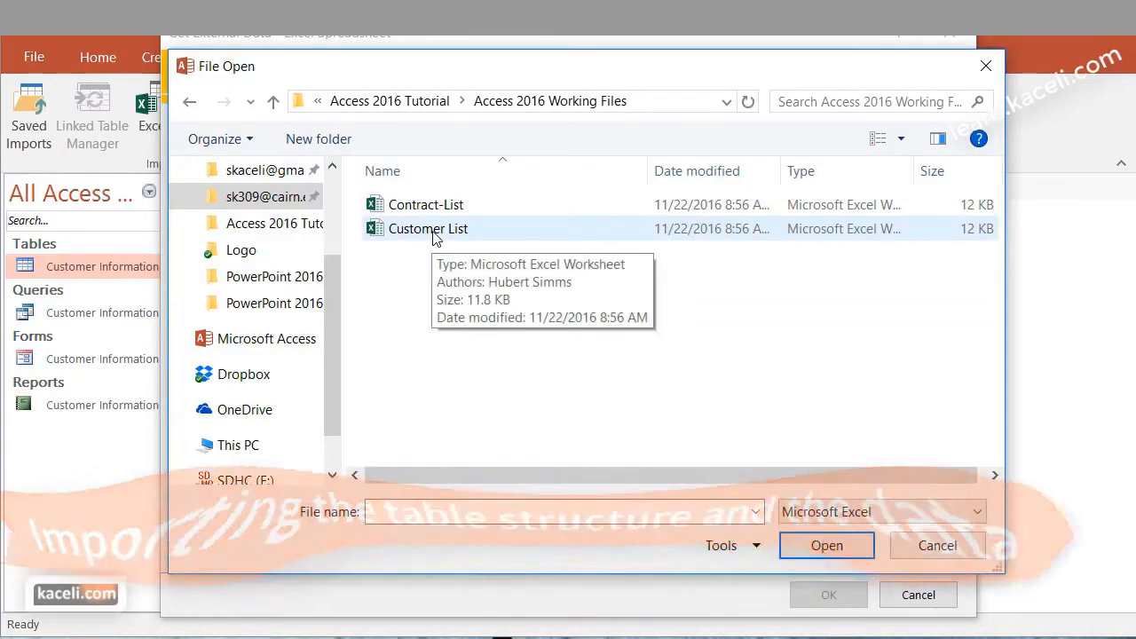
click(433, 232)
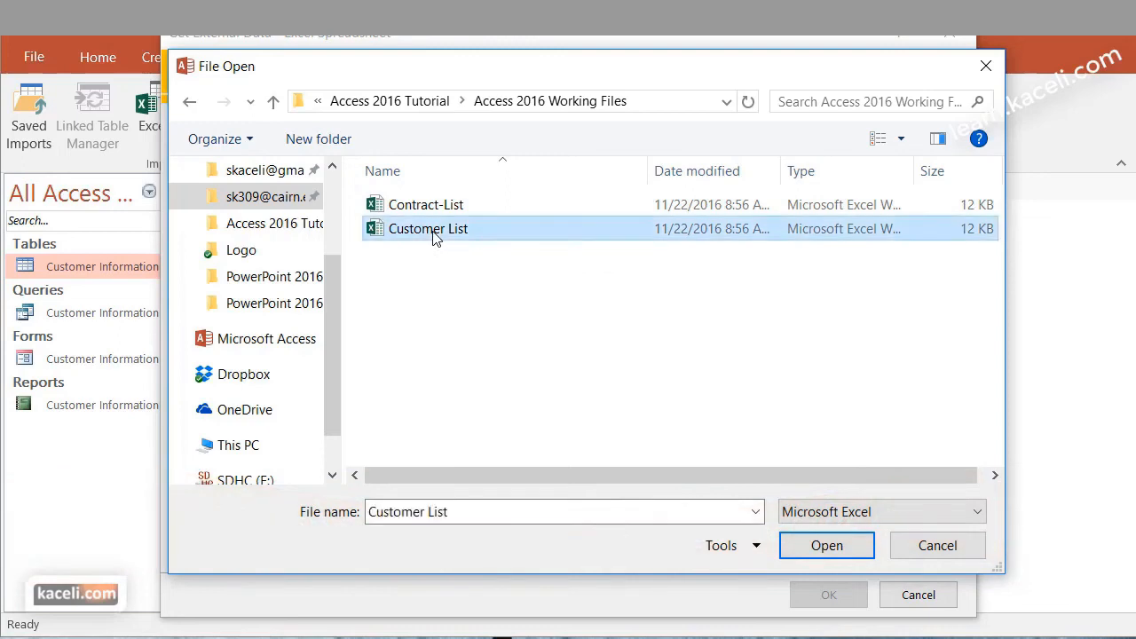
click(826, 551)
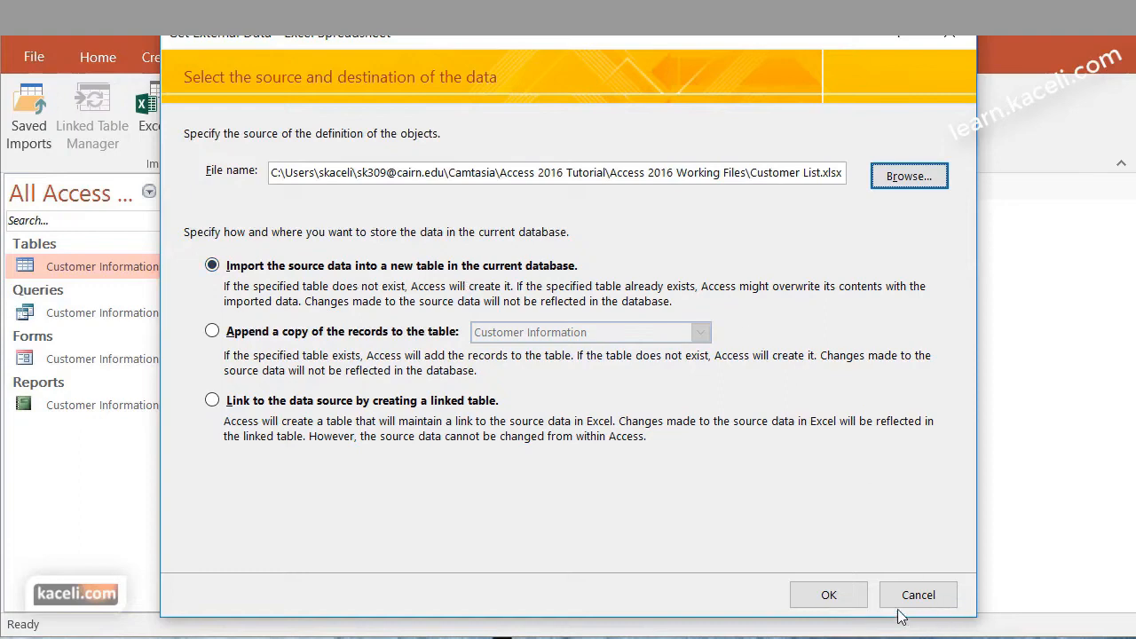
click(831, 593)
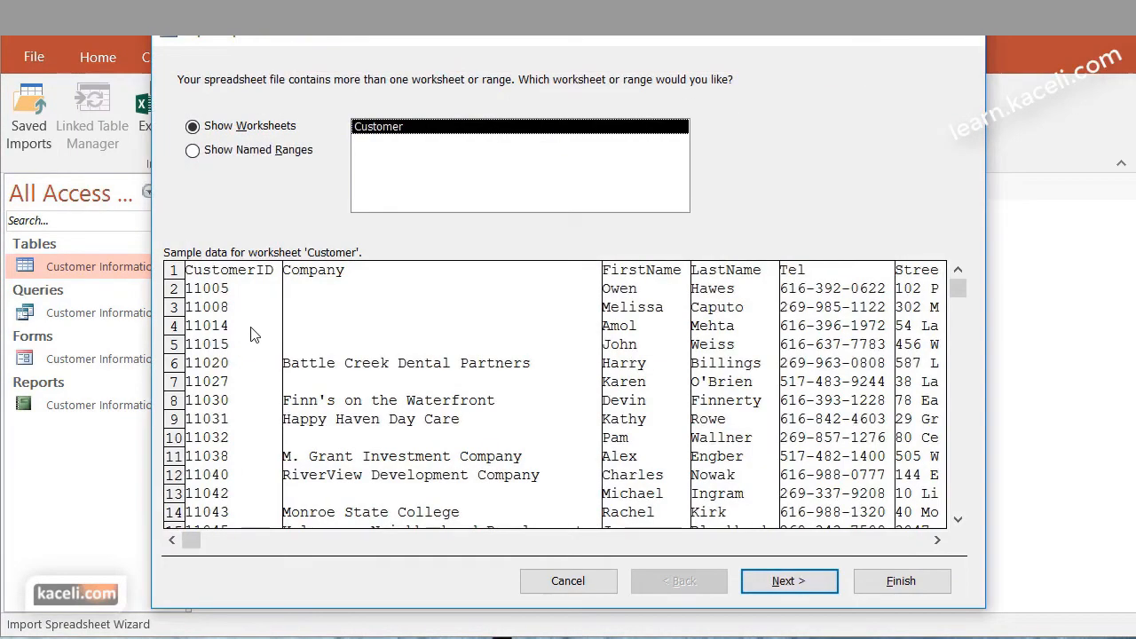
Use the Customer worksheet as the import source and treat its first row as column headings
click(793, 584)
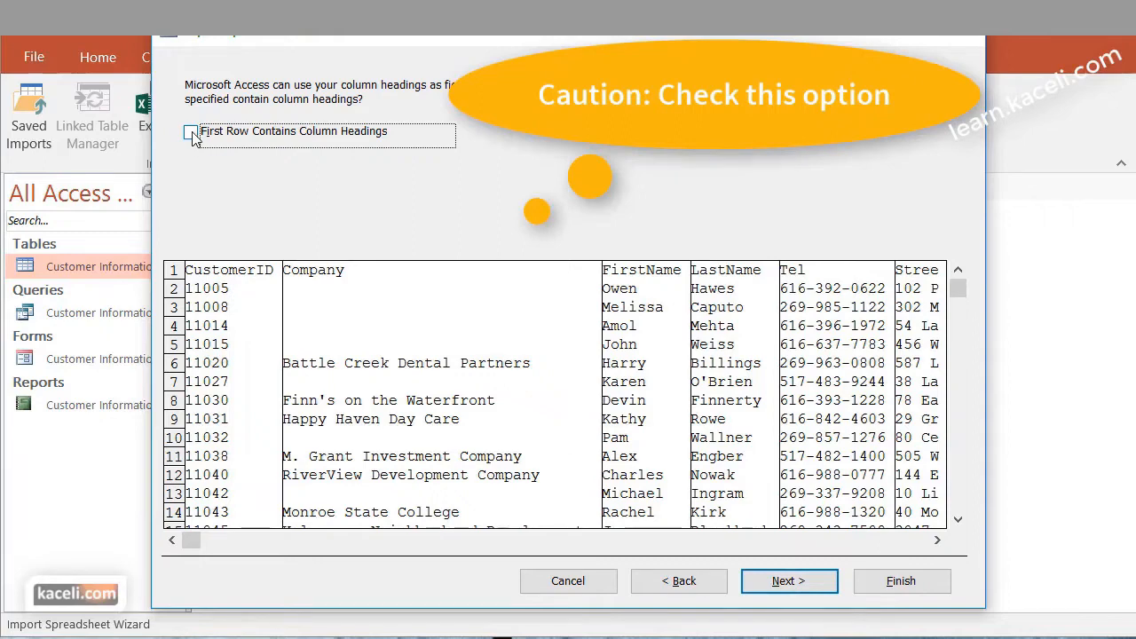
click(192, 133)
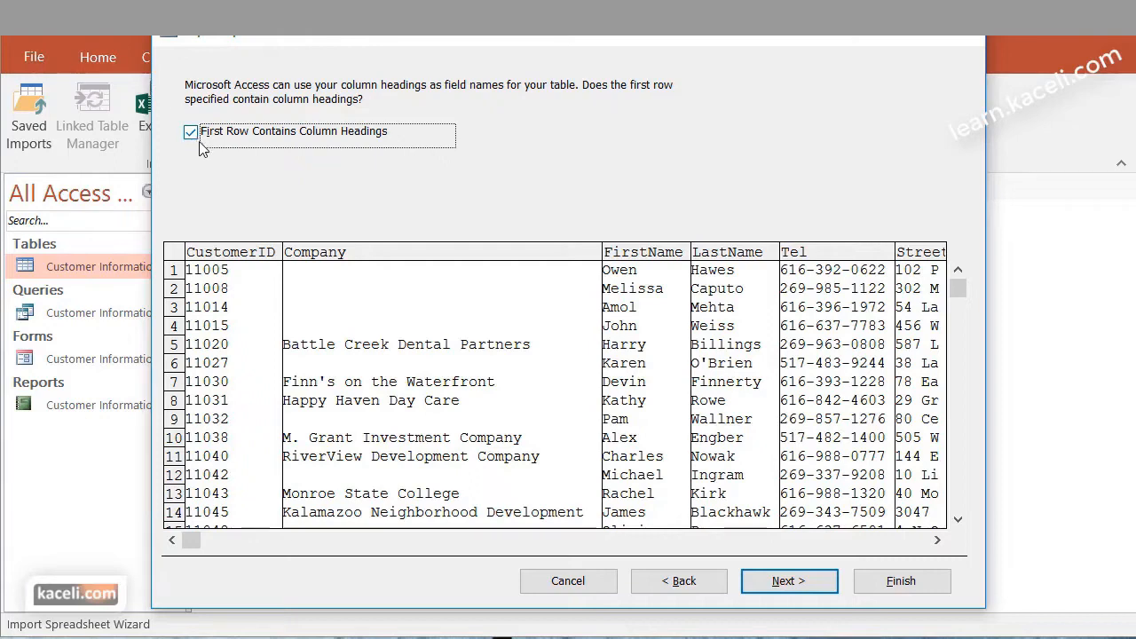
click(789, 582)
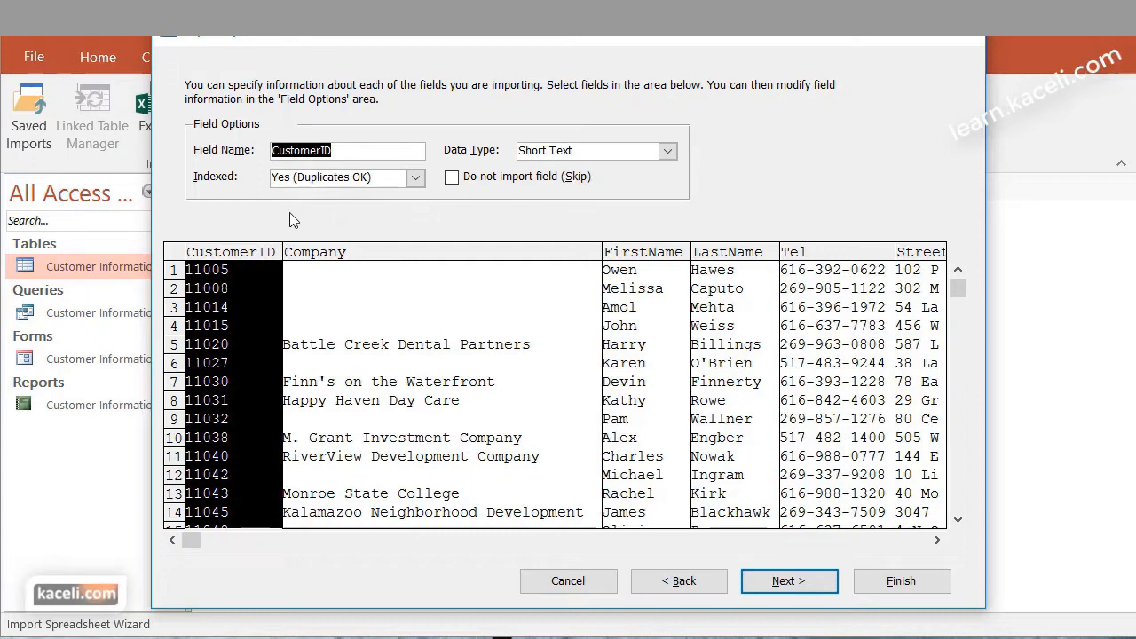
Examine the indexing choices and data types offered for the CustomerID field in the import wizard
click(415, 177)
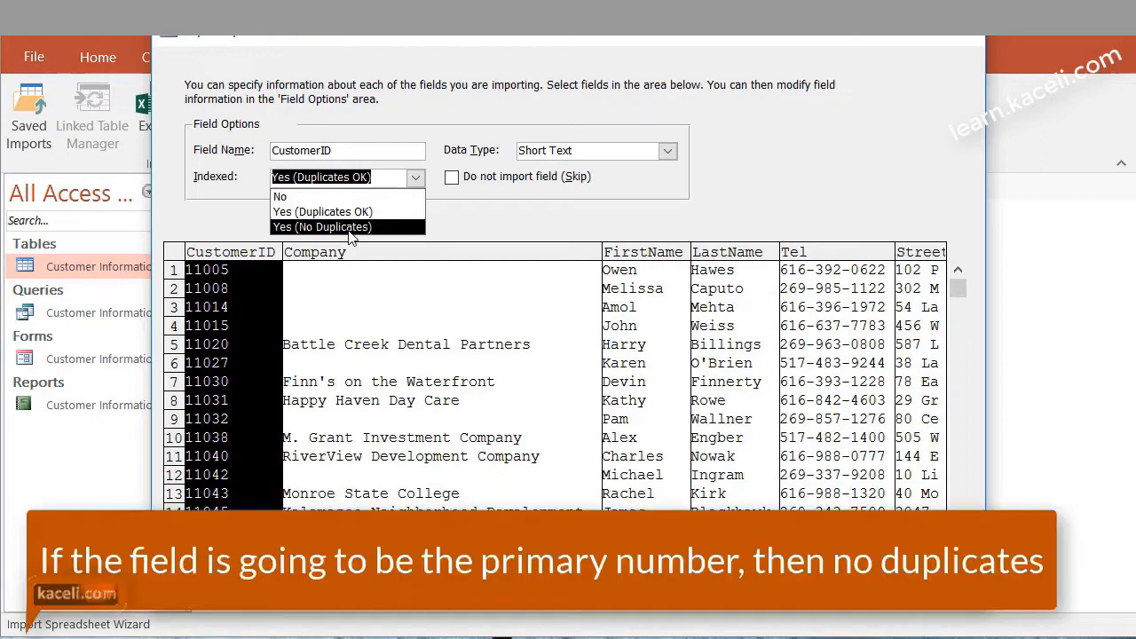
click(447, 112)
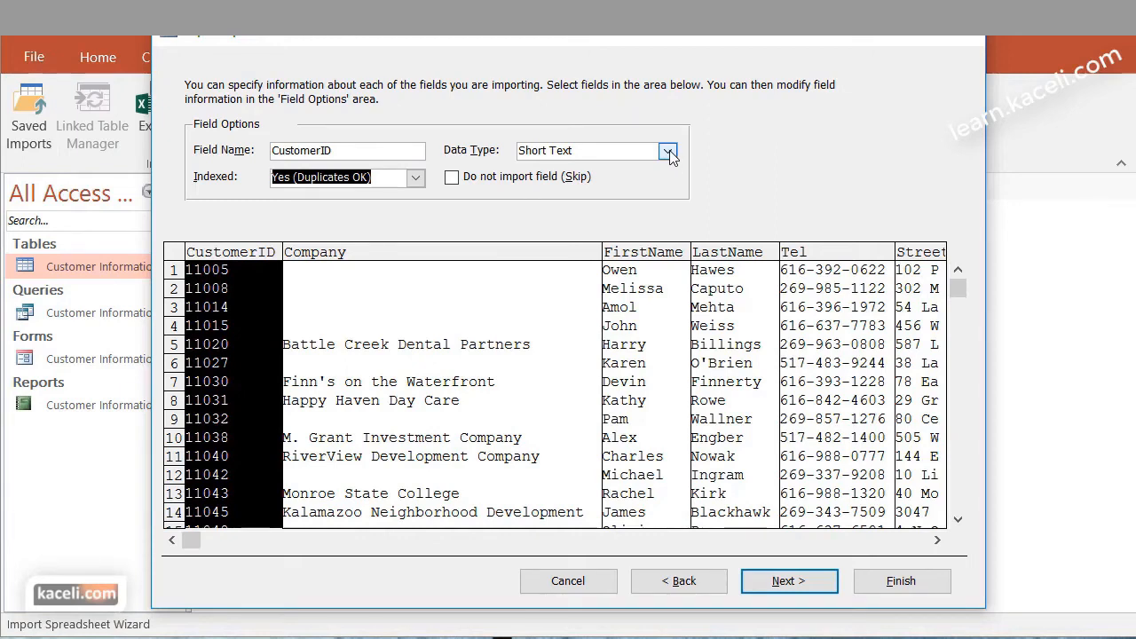
click(669, 153)
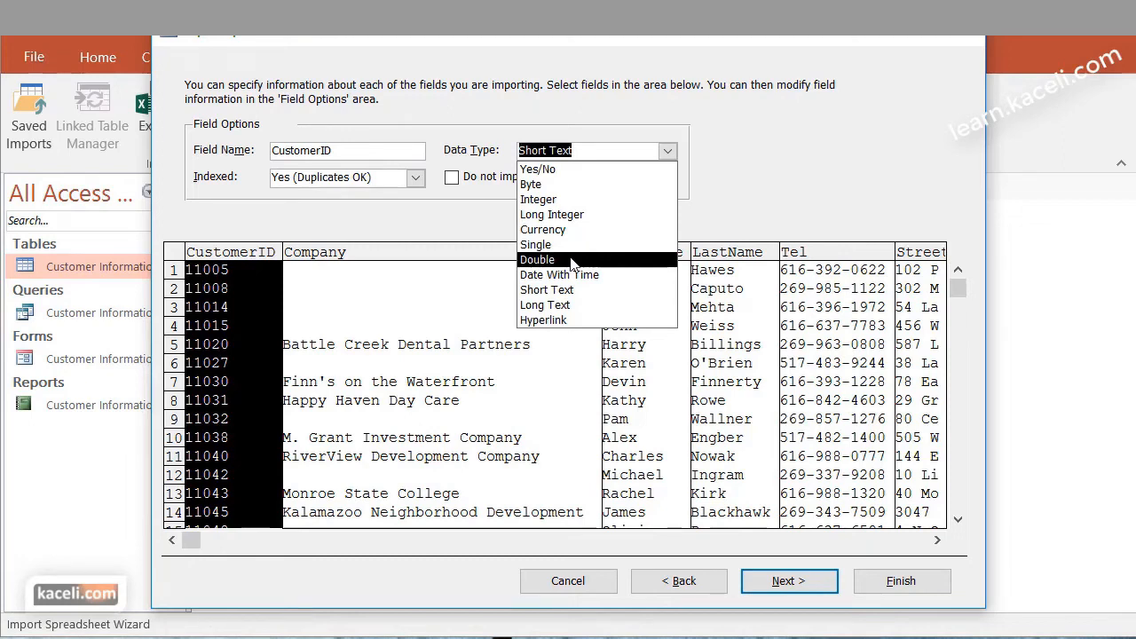
key(Escape)
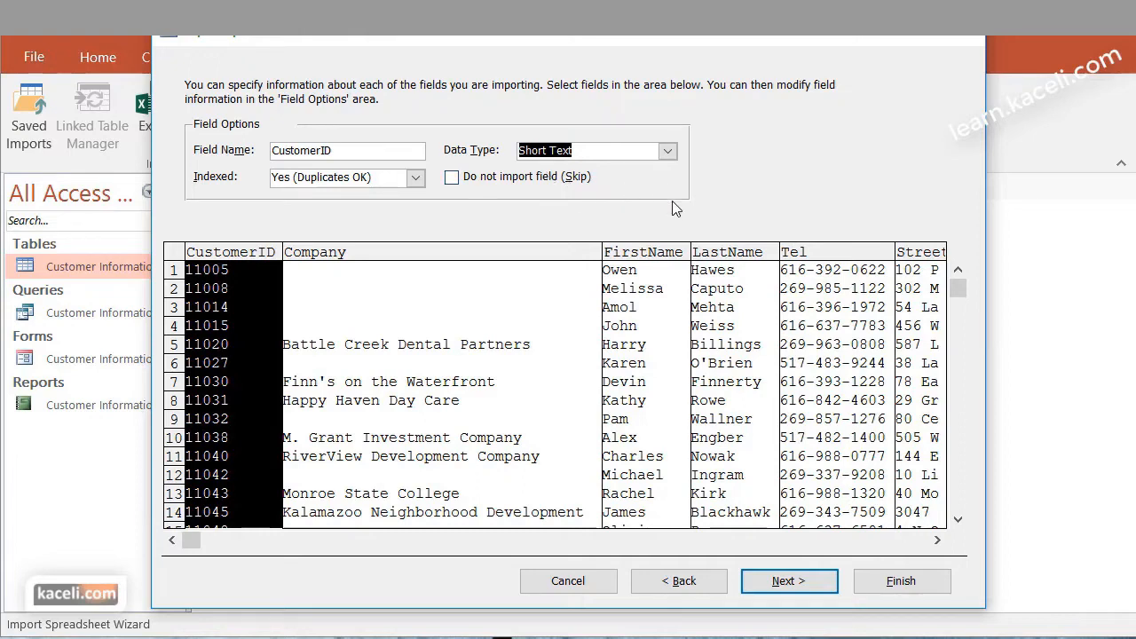
Keep the field options as they are and choose CustomerID as the table's own primary key
click(790, 584)
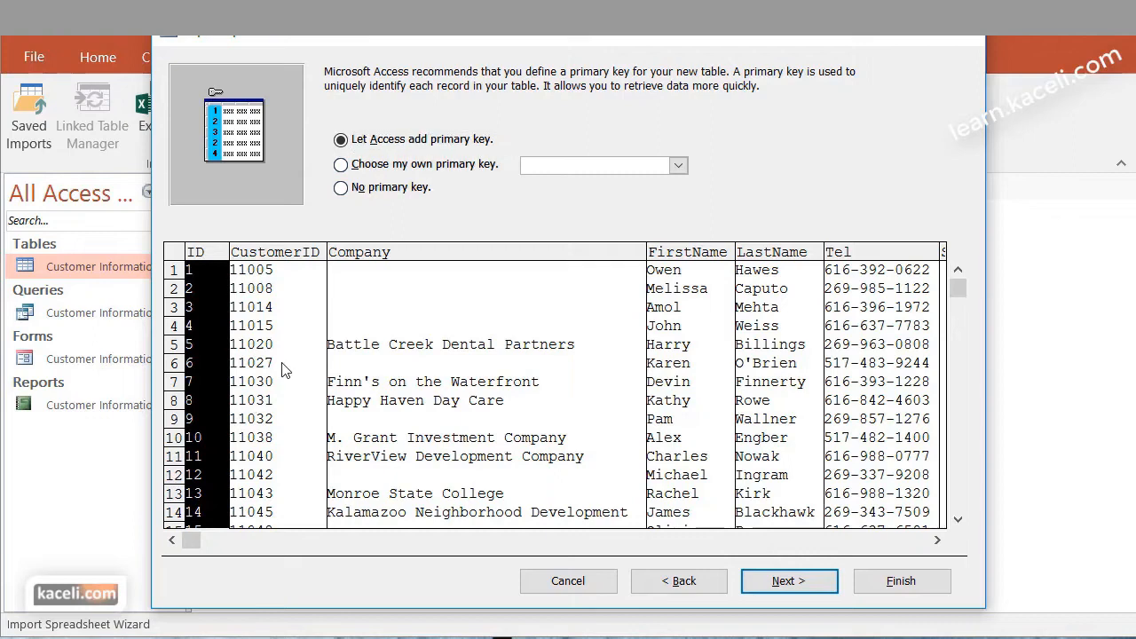
click(377, 173)
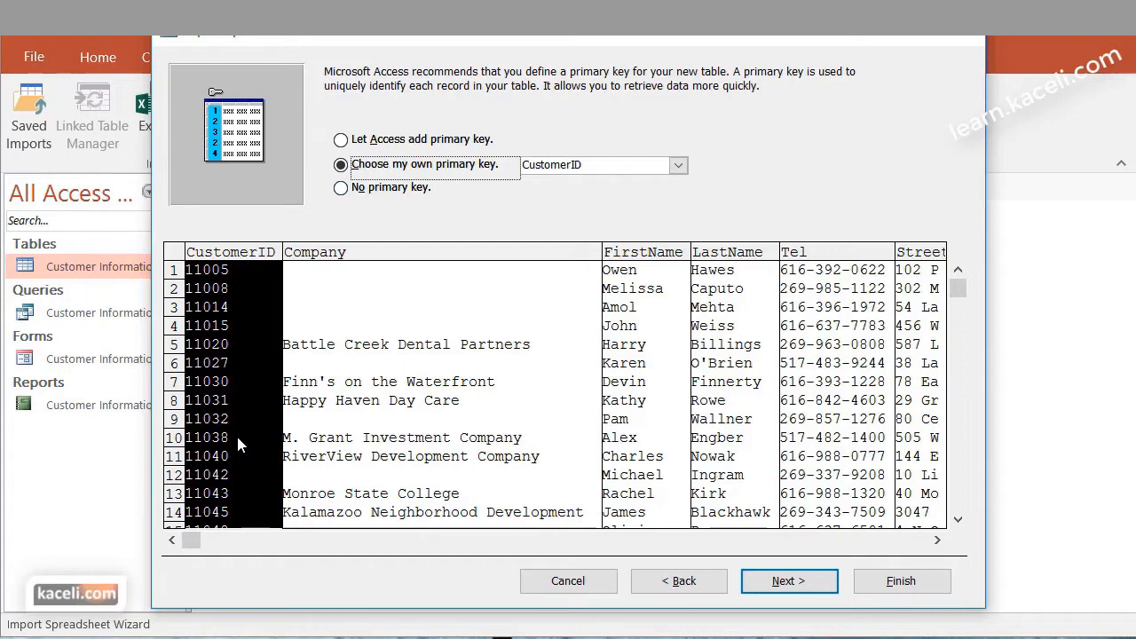
click(809, 582)
Name the imported table Customers and finish the import without saving the import steps
click(397, 206)
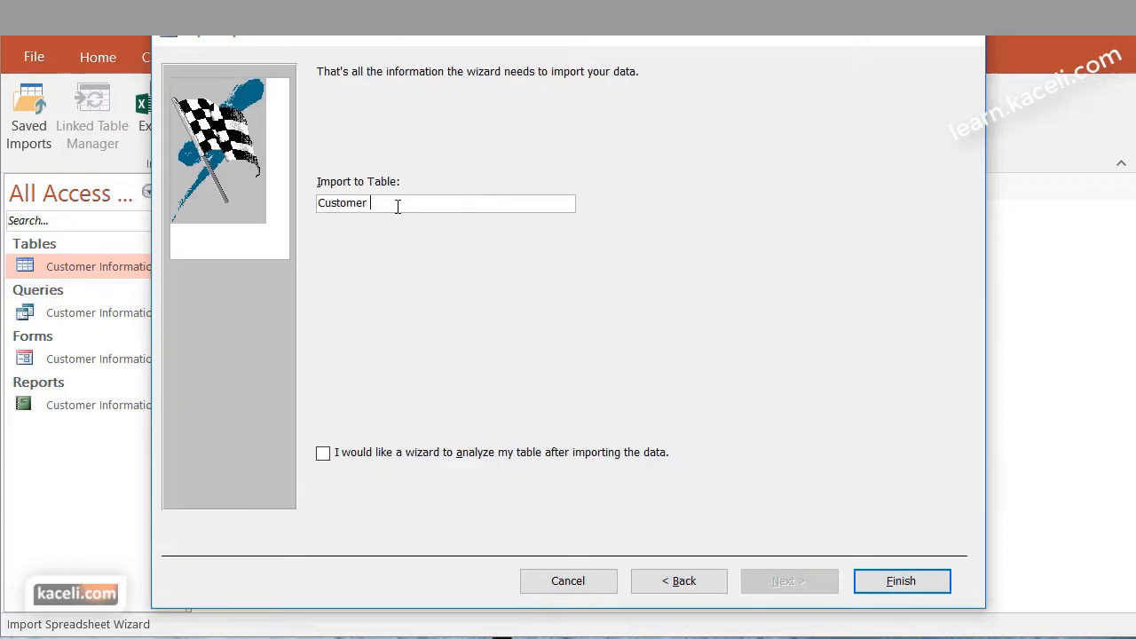
text(s)
click(921, 578)
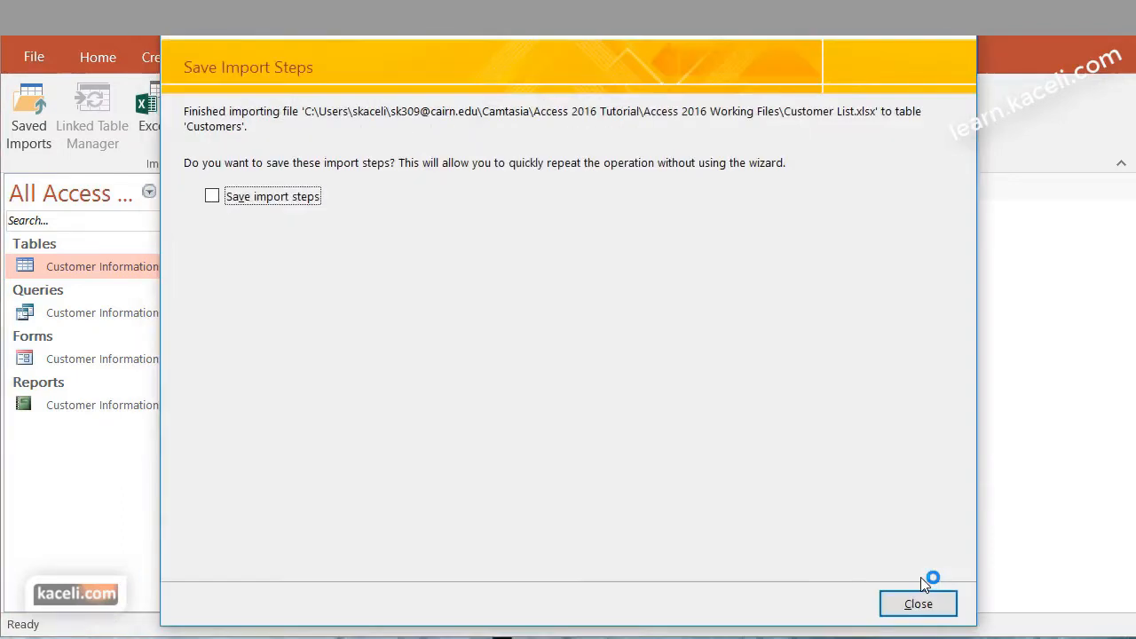
click(928, 605)
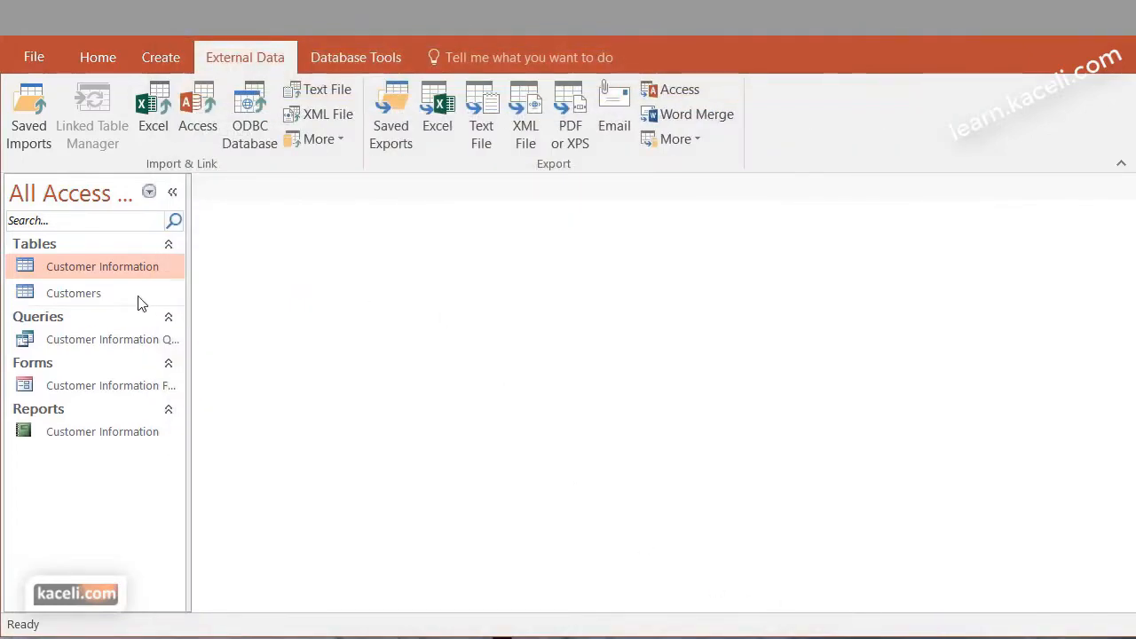
Open the Customers table and look over its records and the Company, Tel, City and Zip columns
click(71, 293)
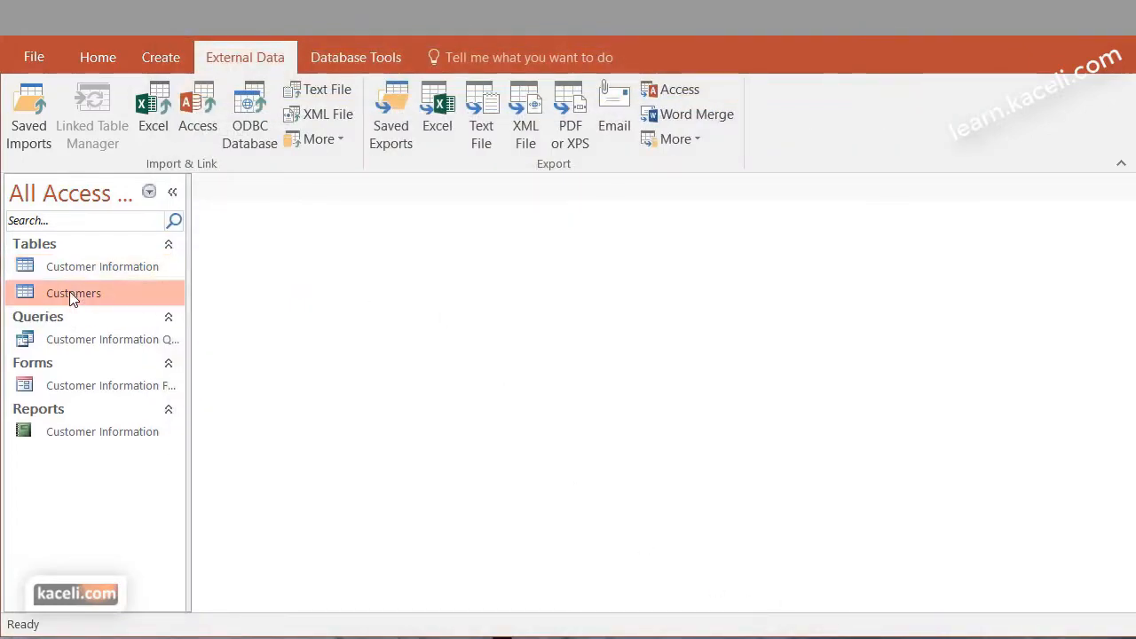
double_click(71, 293)
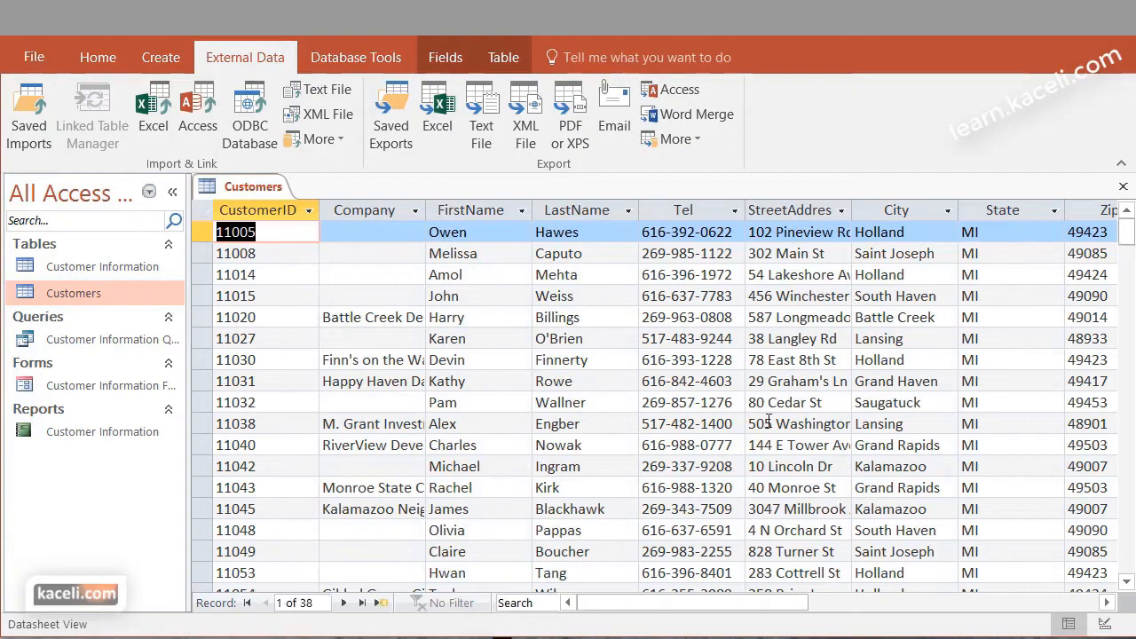
scroll(728, 441, down, 1)
scroll(325, 507, down, 10)
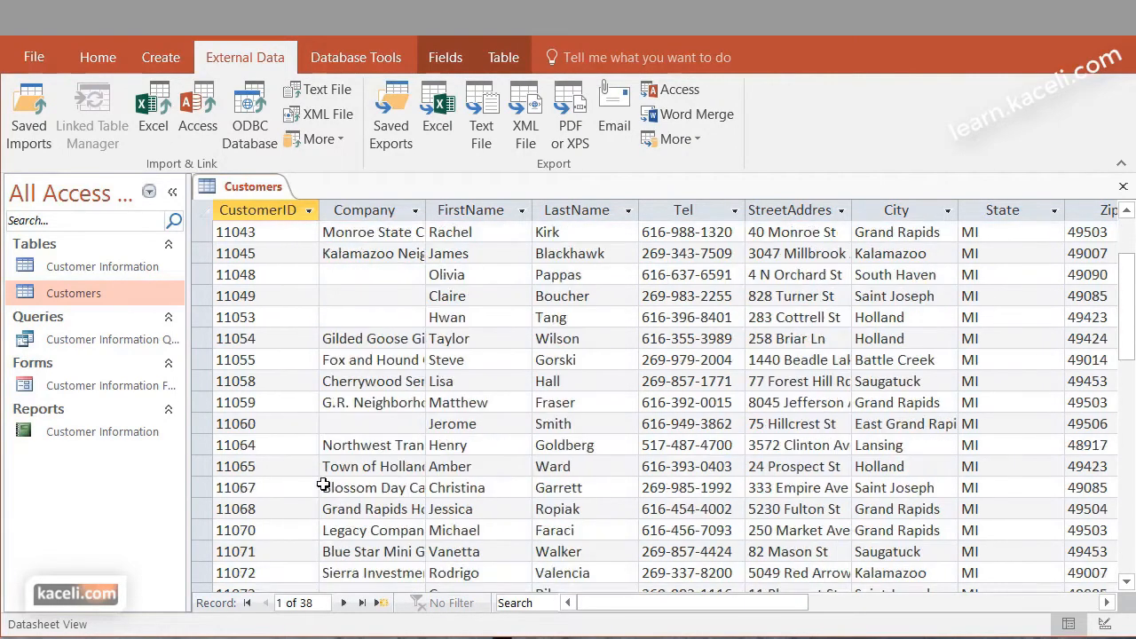
scroll(330, 482, up, 11)
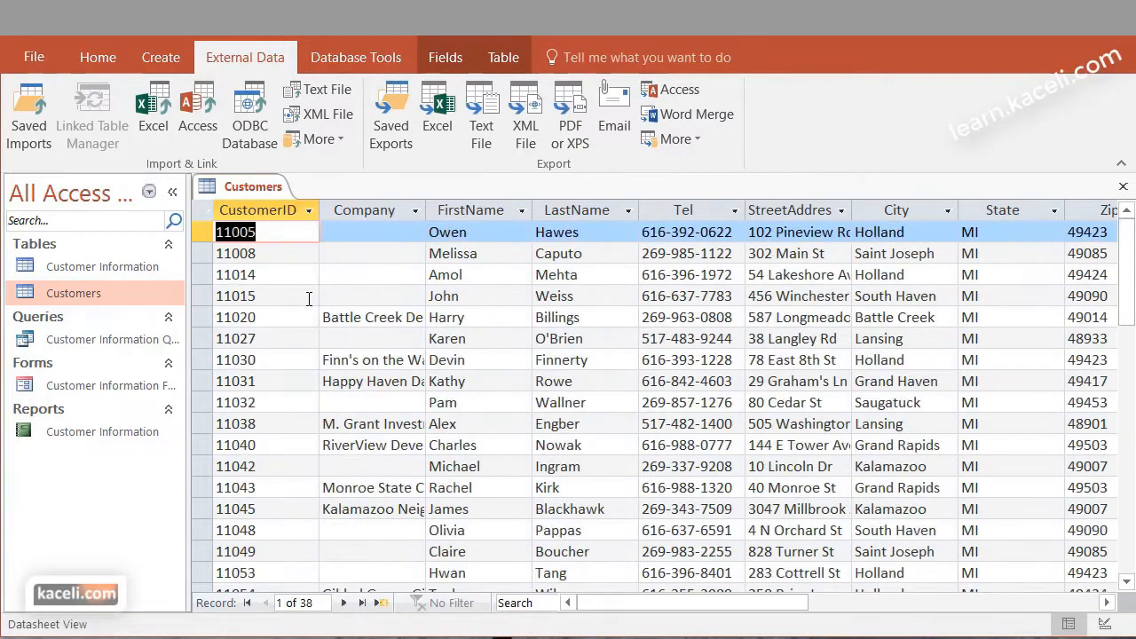
click(389, 210)
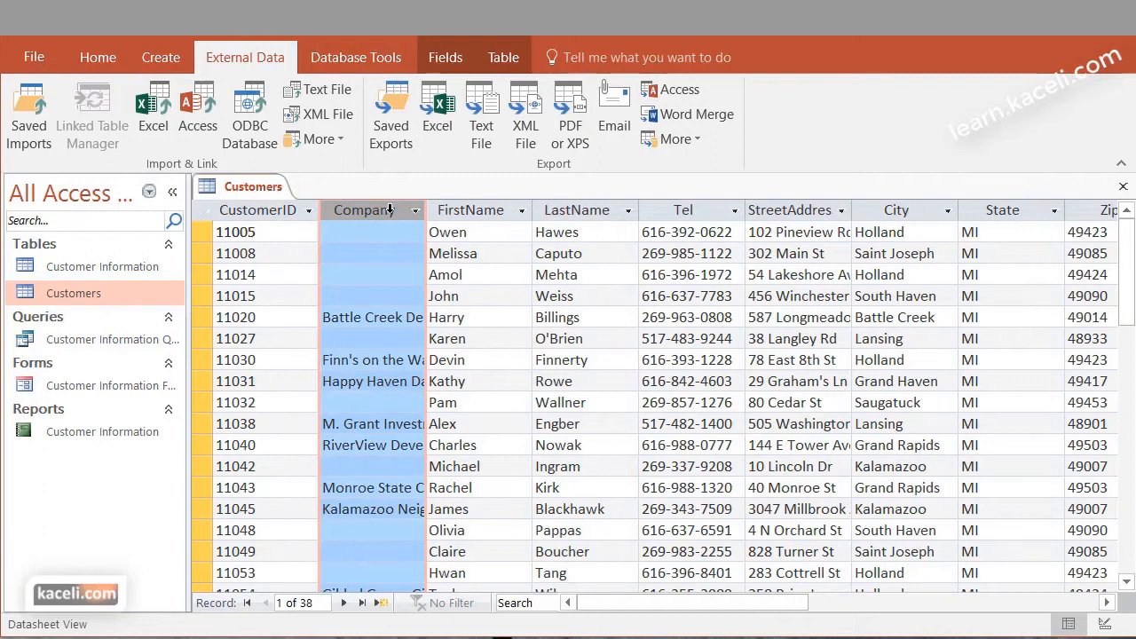
click(706, 210)
click(916, 209)
drag(795, 604, 888, 601)
click(795, 209)
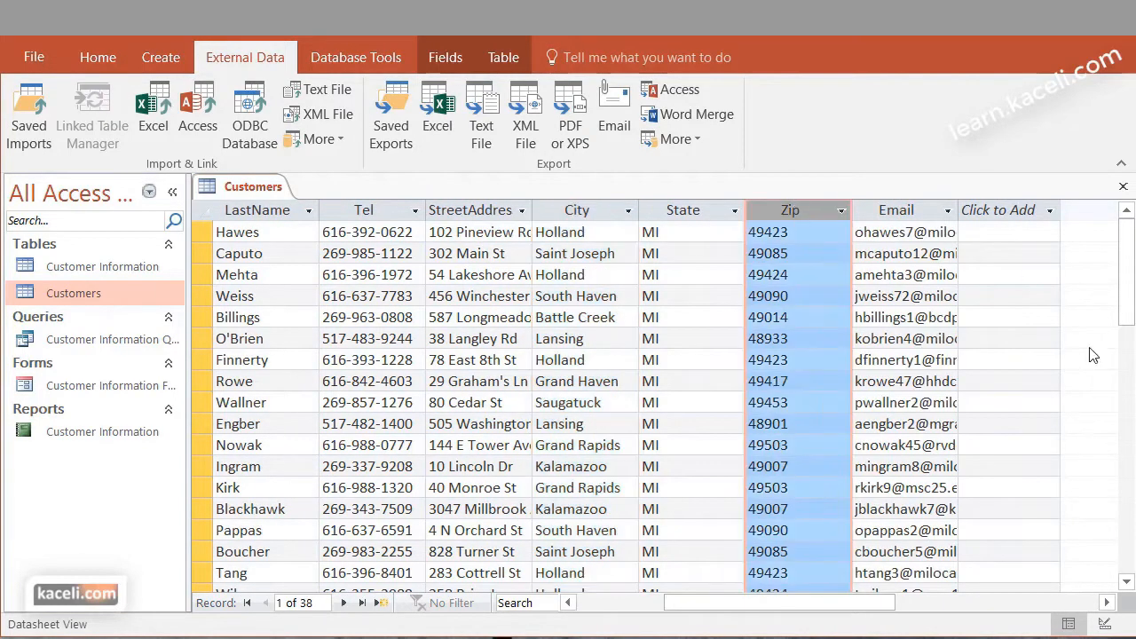
Widen the Email column slightly in the Customers datasheet
drag(957, 211, 987, 212)
click(946, 539)
click(1036, 454)
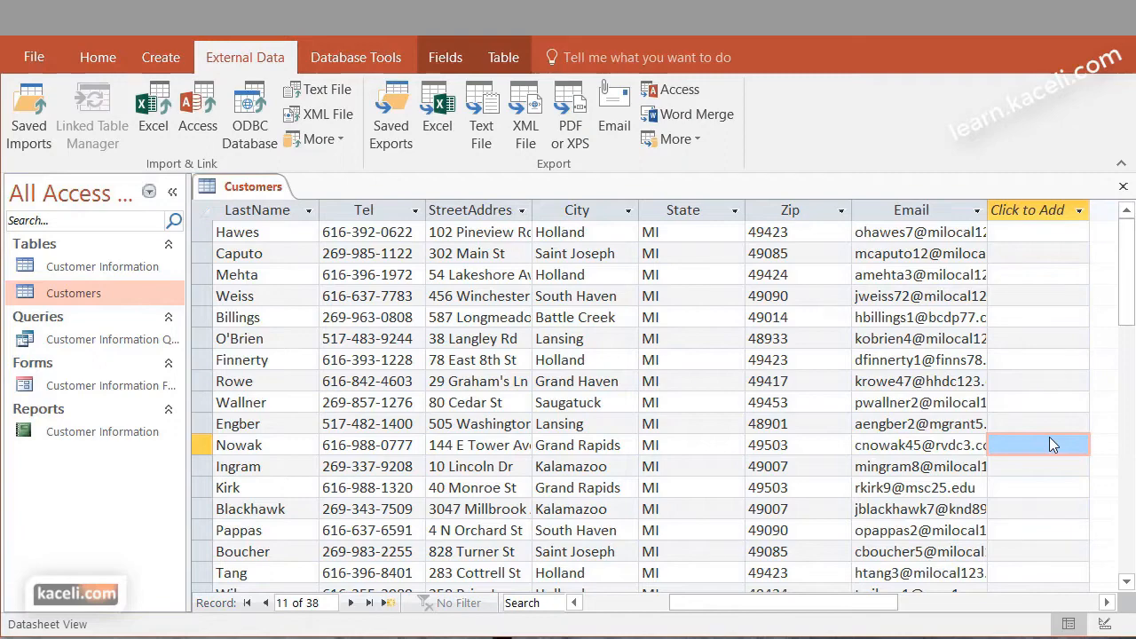
In the Customers table's Design View, add a Comments field below Email with the Long Text data type
click(44, 62)
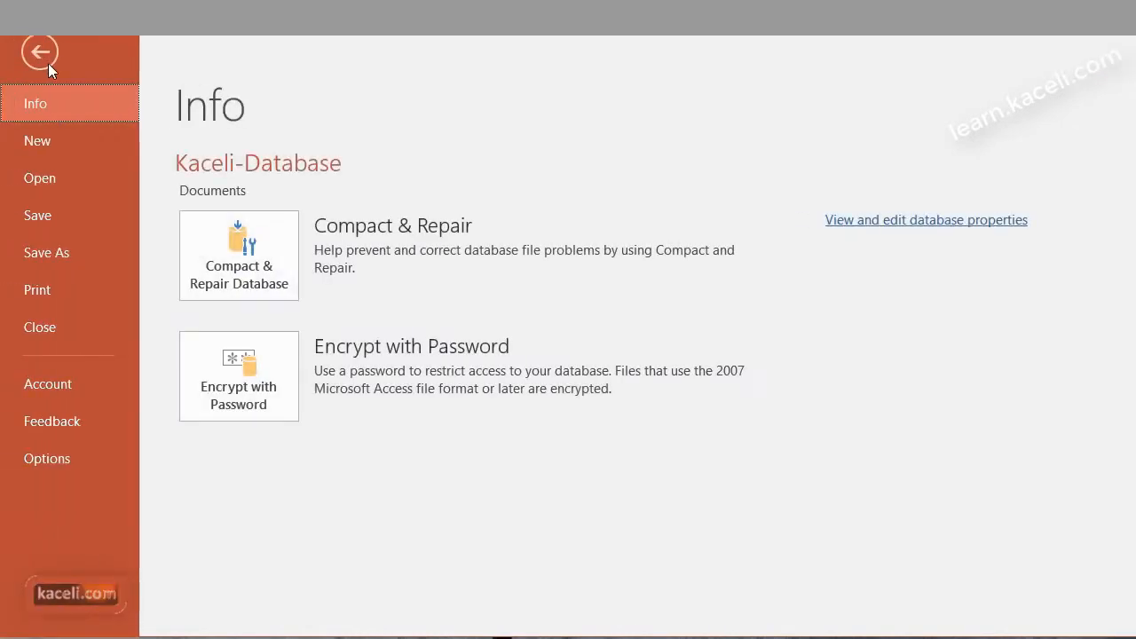
click(35, 50)
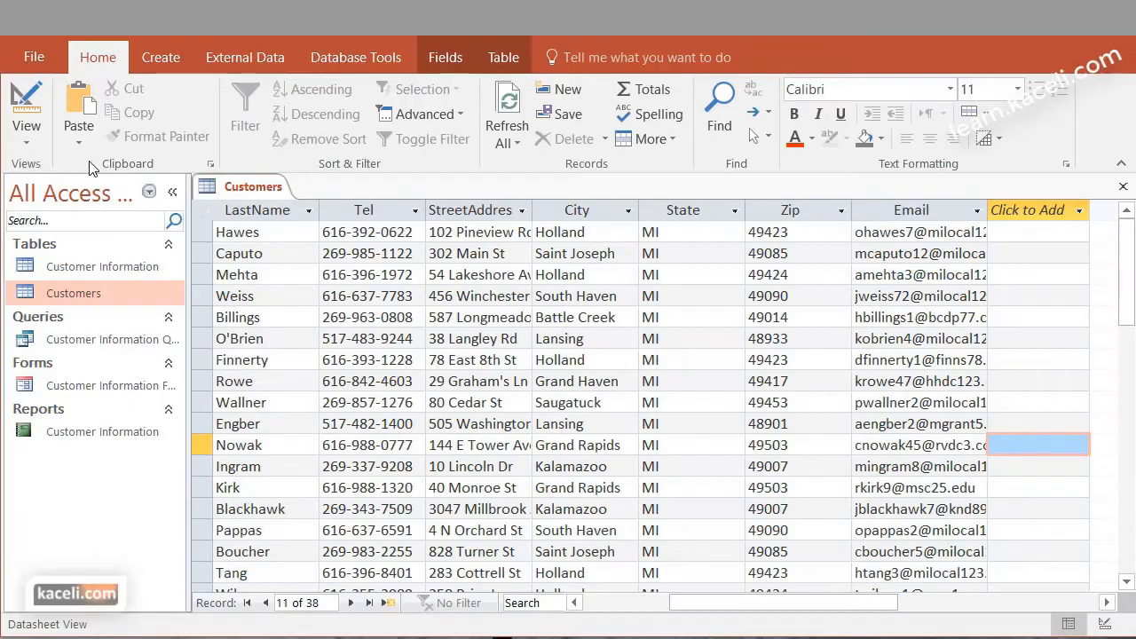
click(27, 125)
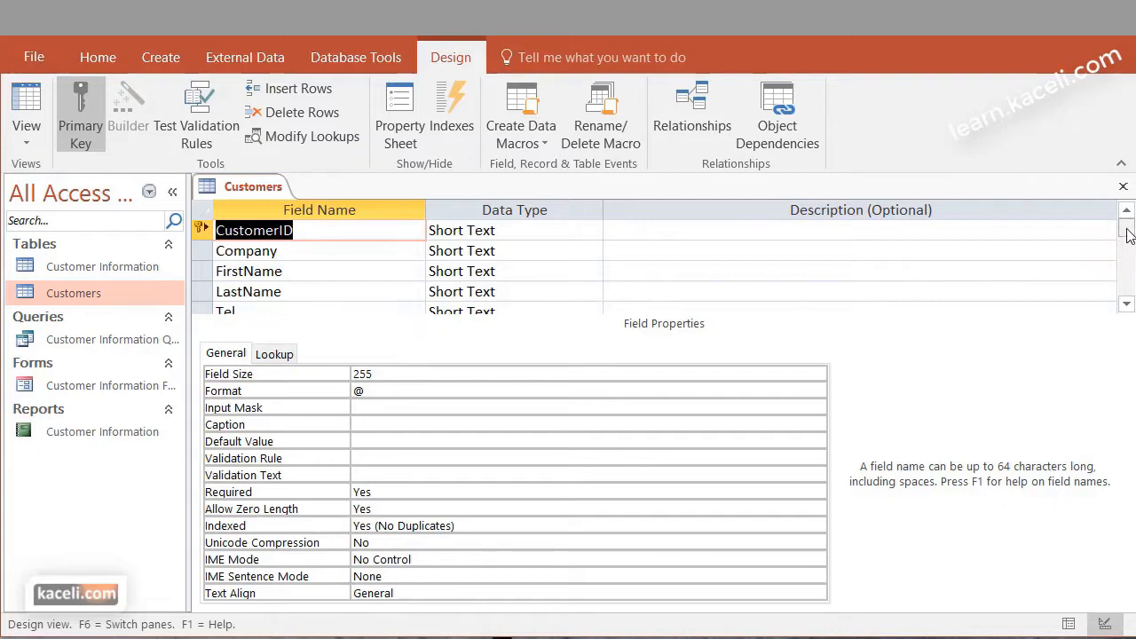
scroll(976, 289, down, 4)
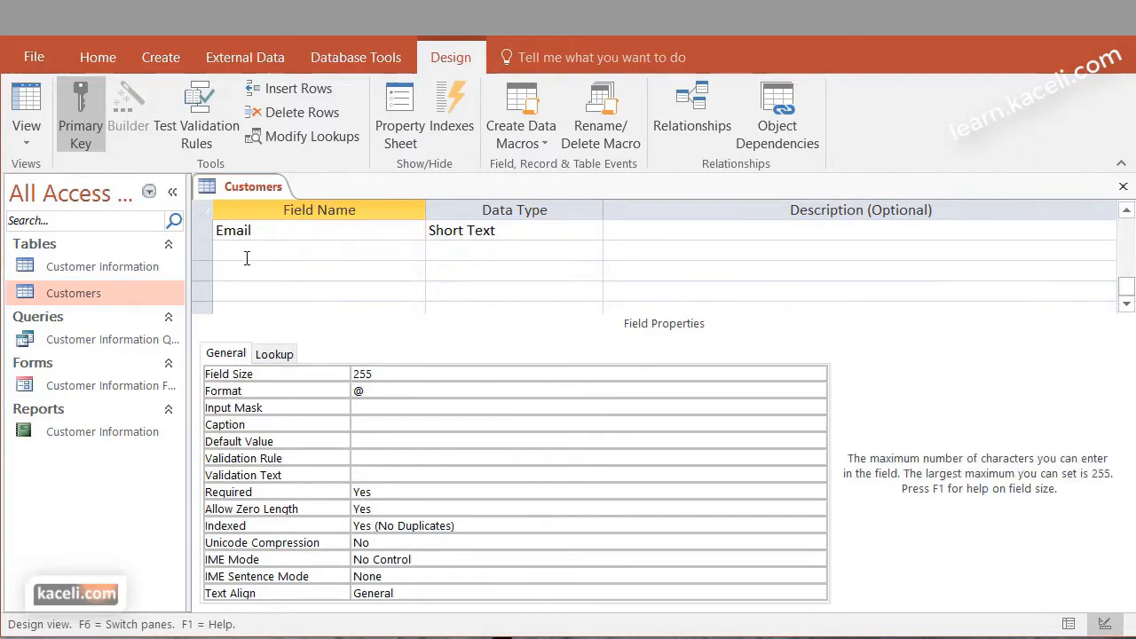
click(281, 251)
text(Comments)
key(Tab)
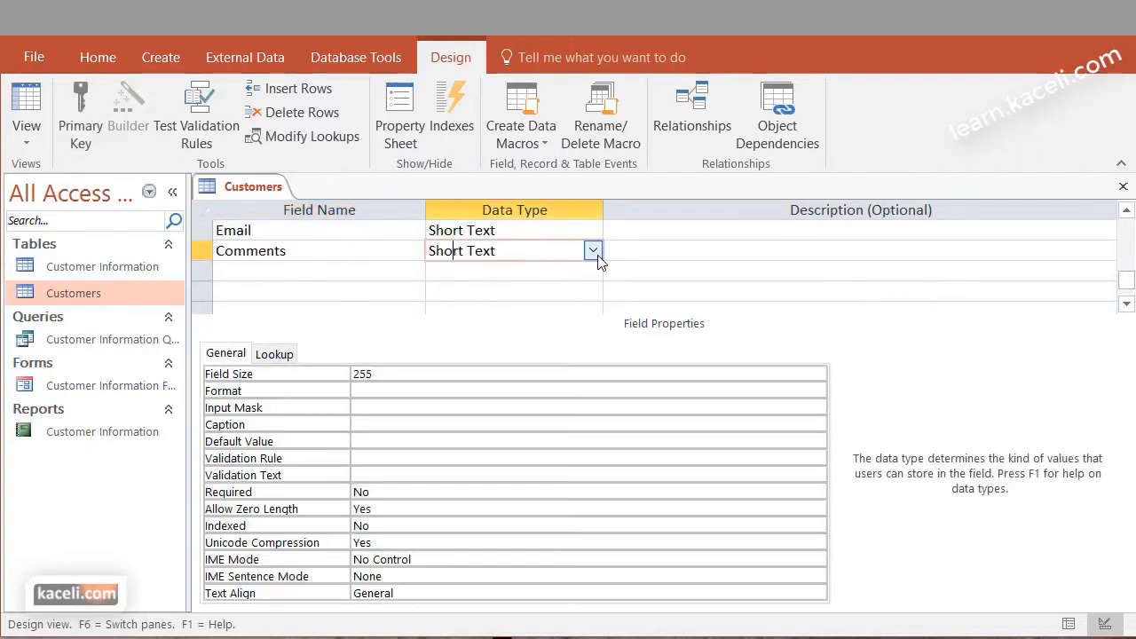
click(593, 252)
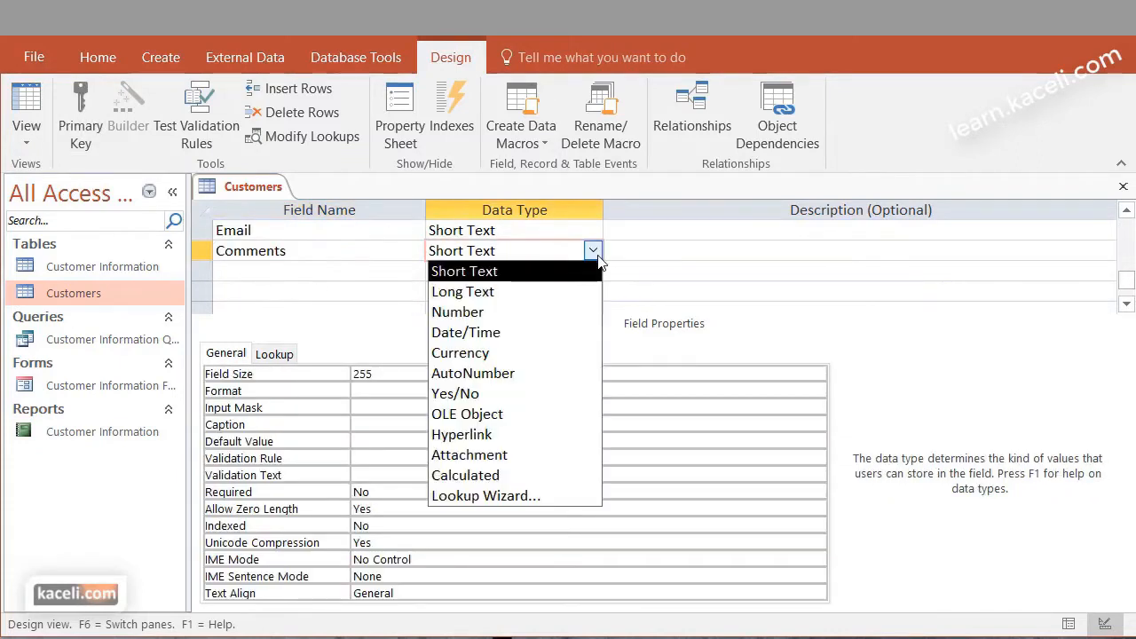
click(492, 298)
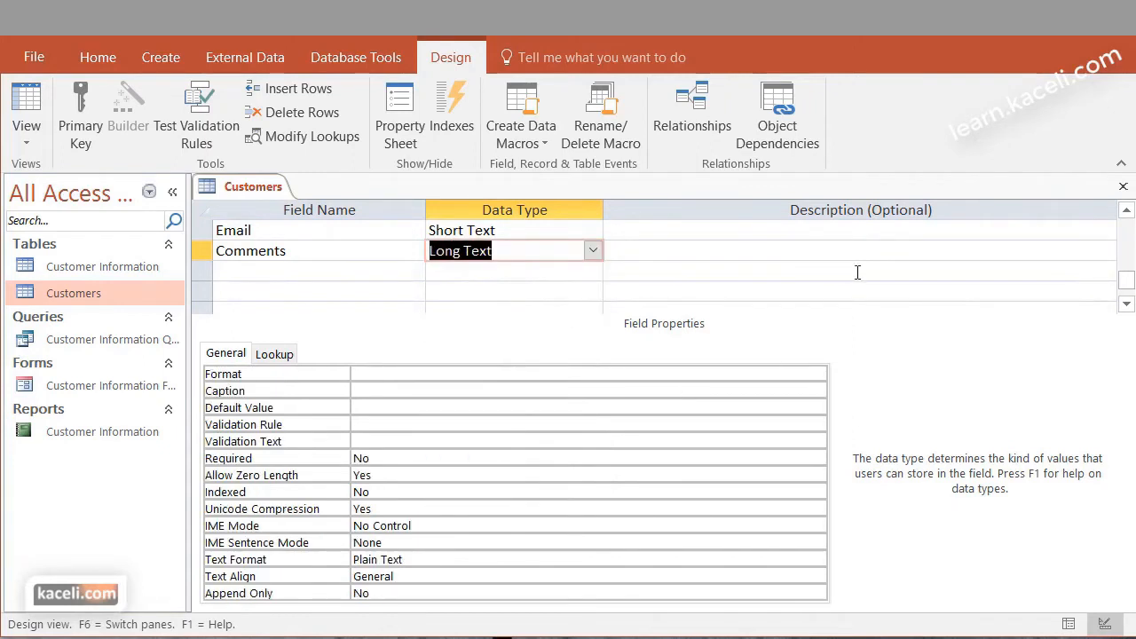
Close the Customers table saving its design changes, and reopen it to view the Comments column in the datasheet
click(1123, 186)
click(774, 530)
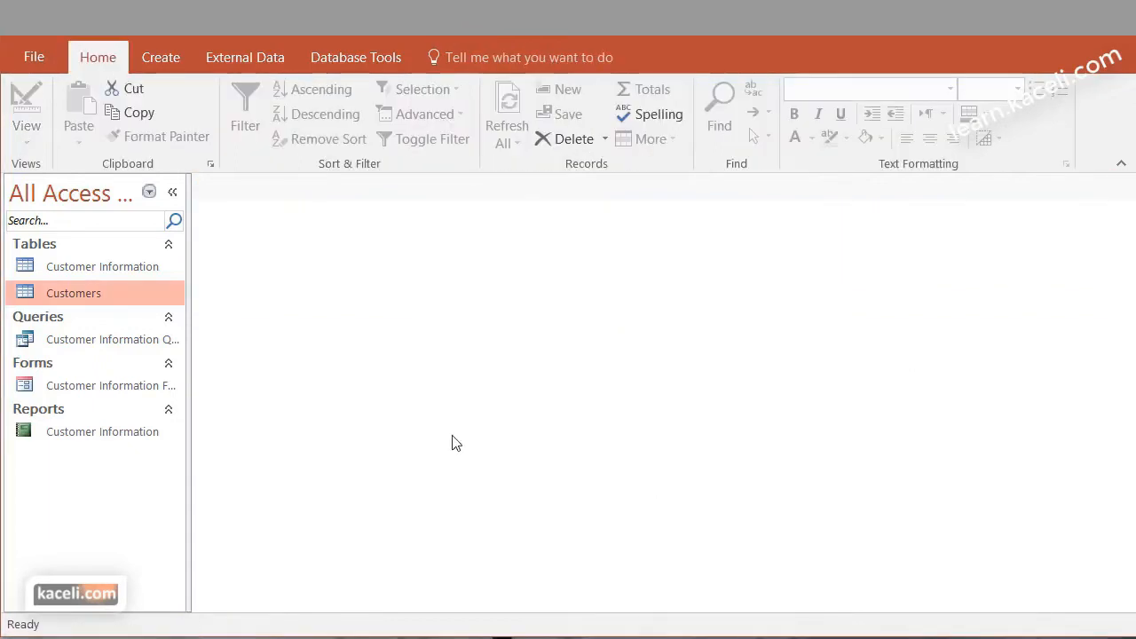
double_click(84, 291)
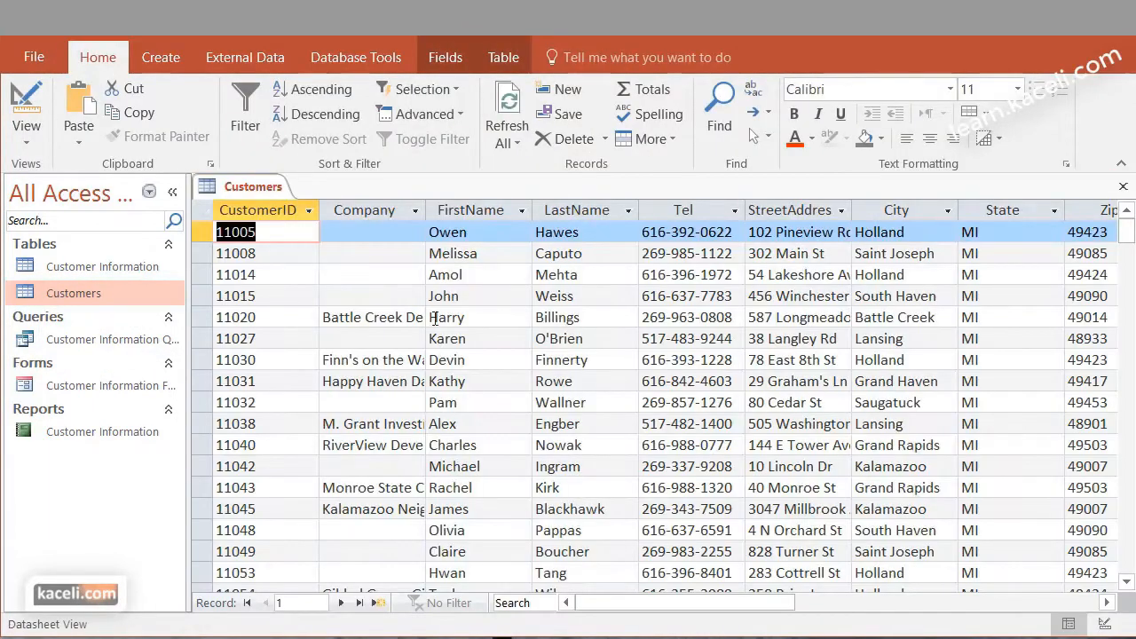
drag(784, 603, 928, 608)
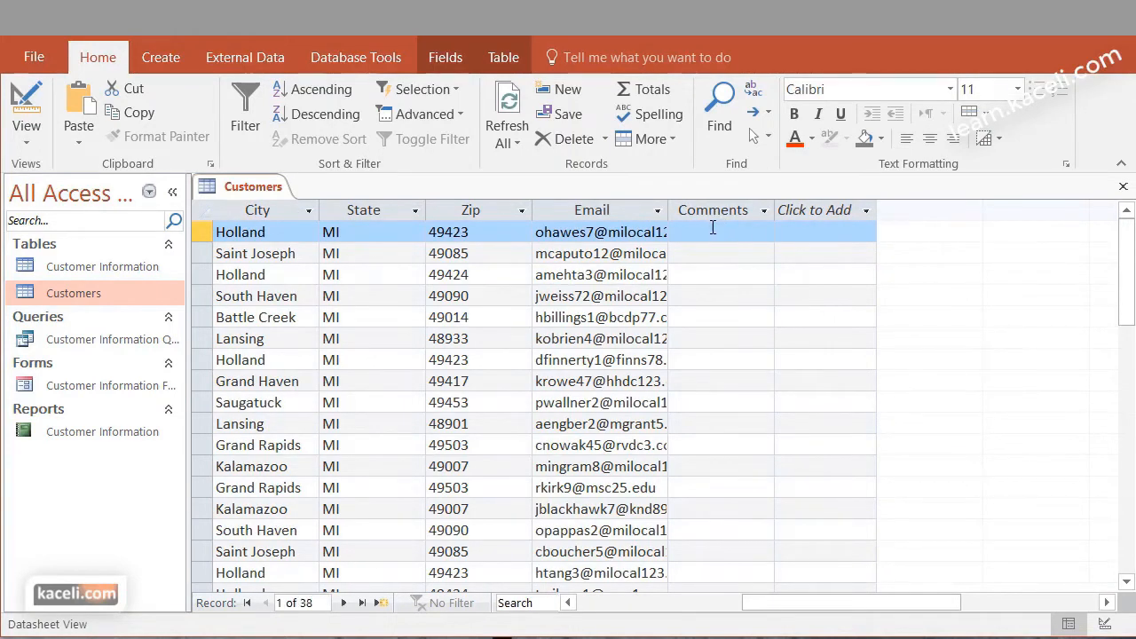
Start an Excel import of Contract-List from the Access 2016 Working Files folder into a new table in the current database
key(Home)
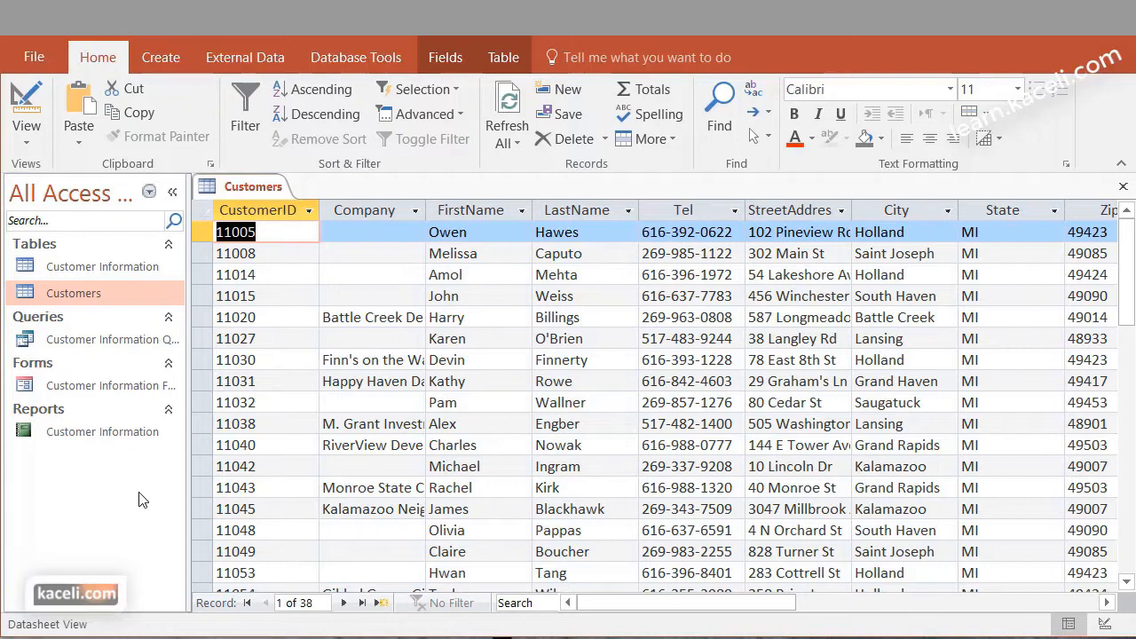
click(226, 59)
click(149, 108)
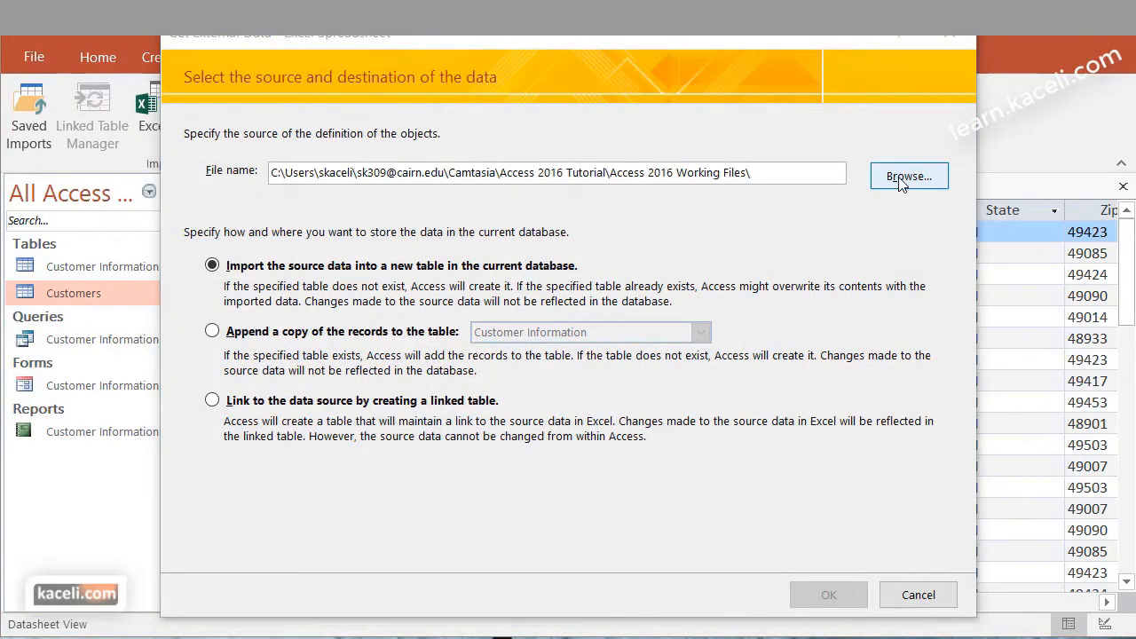
click(902, 178)
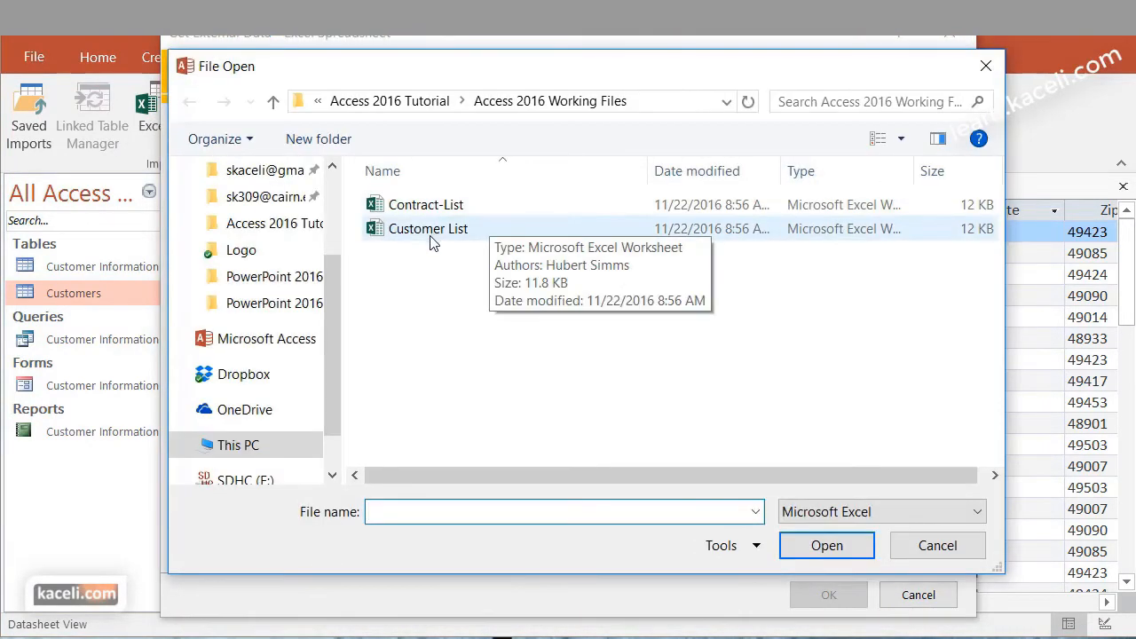
click(426, 209)
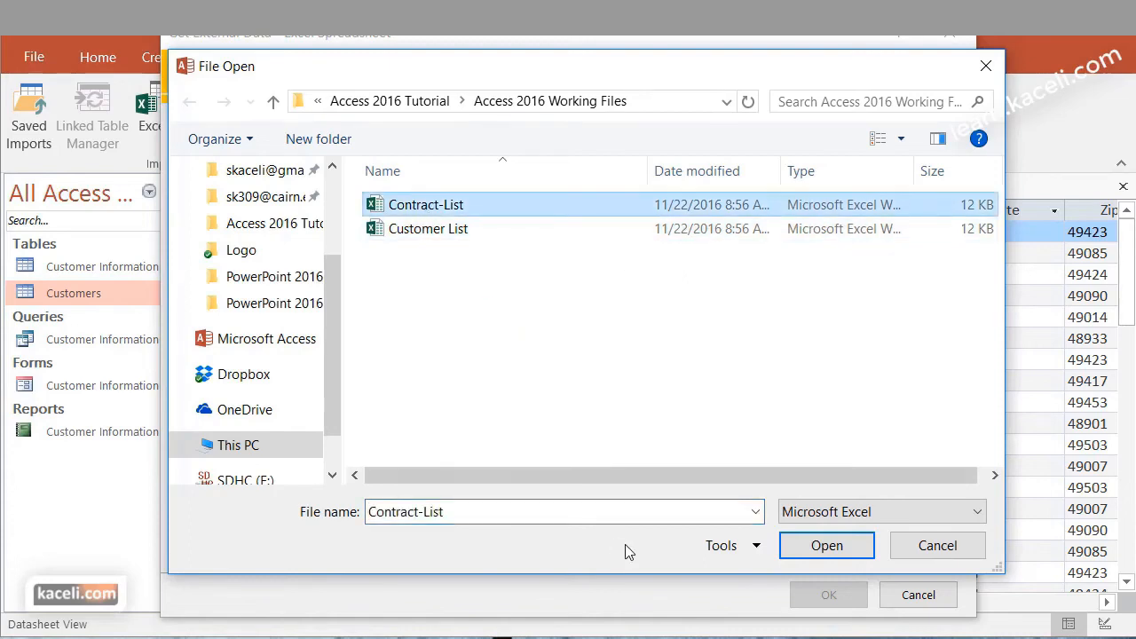
click(827, 547)
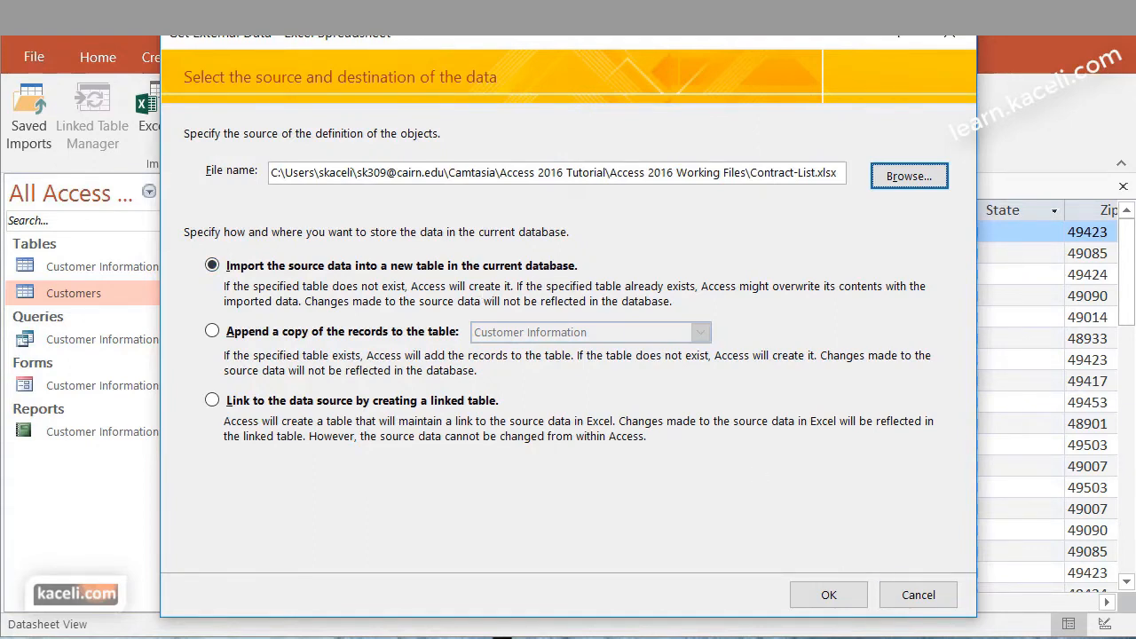
click(852, 596)
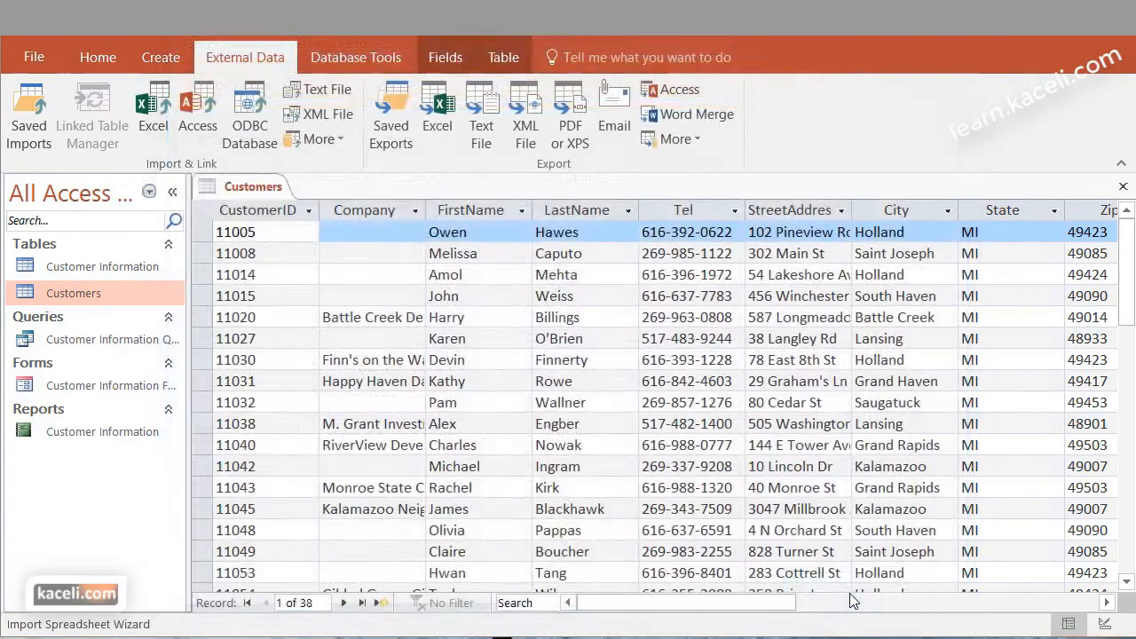
Import the contract list with first-row column headings, Contract Num as the primary key and Contracts as the table name, without saving the import steps
click(786, 580)
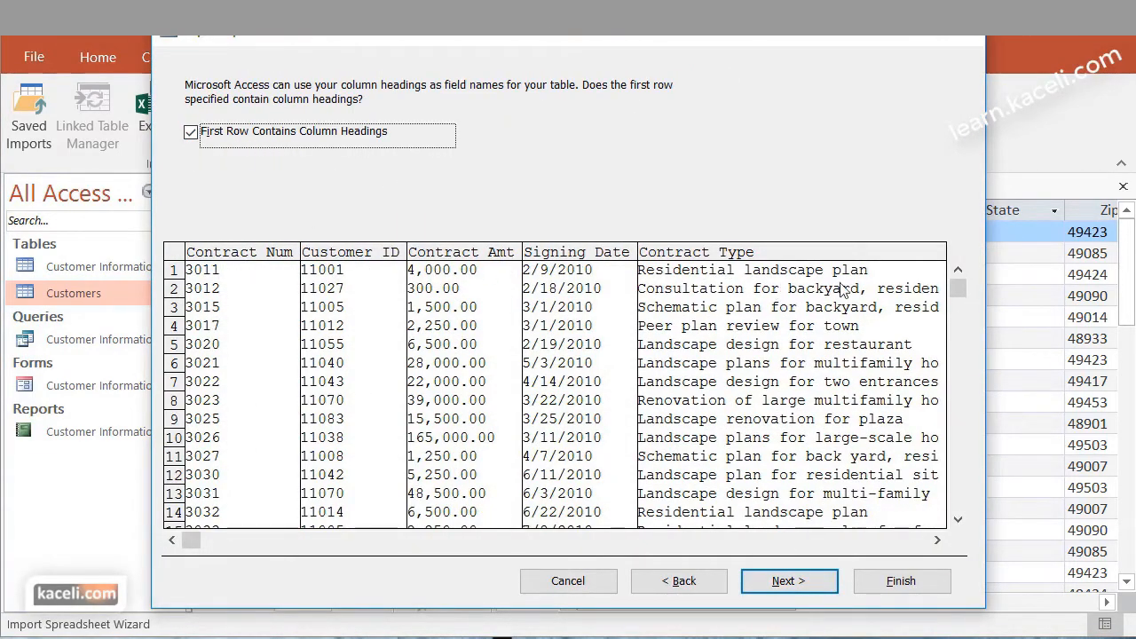
click(813, 590)
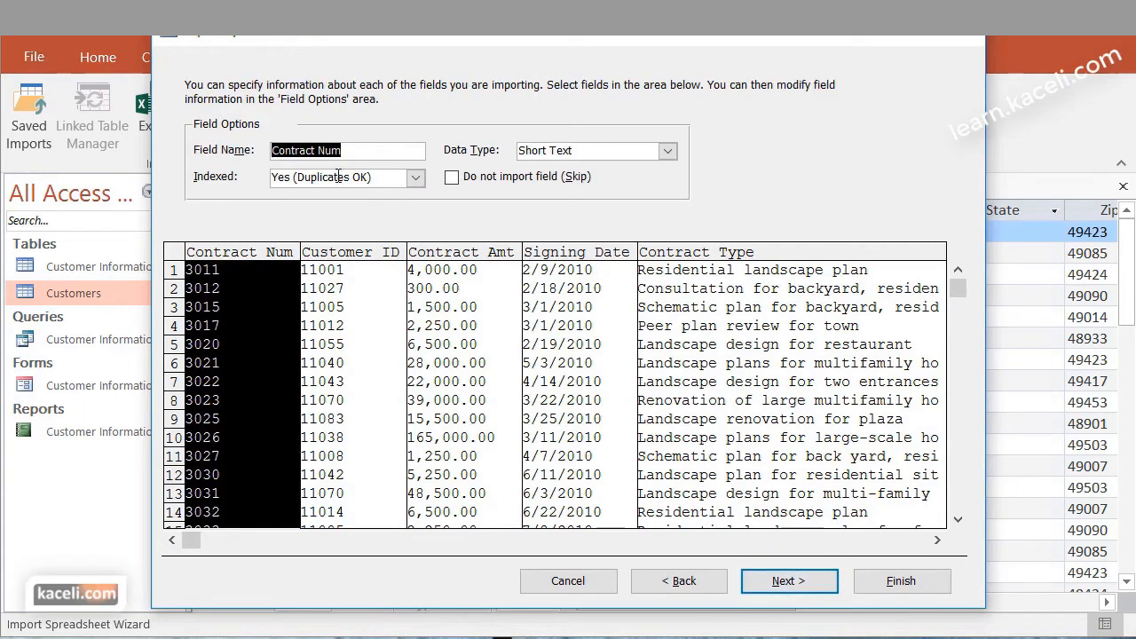
click(809, 580)
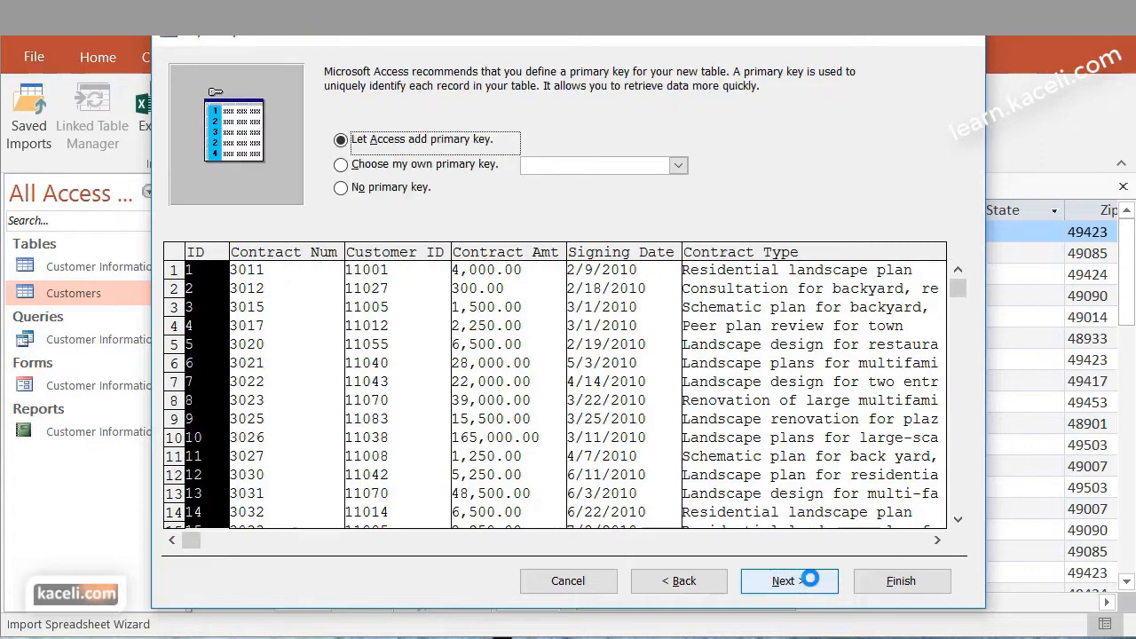
click(348, 164)
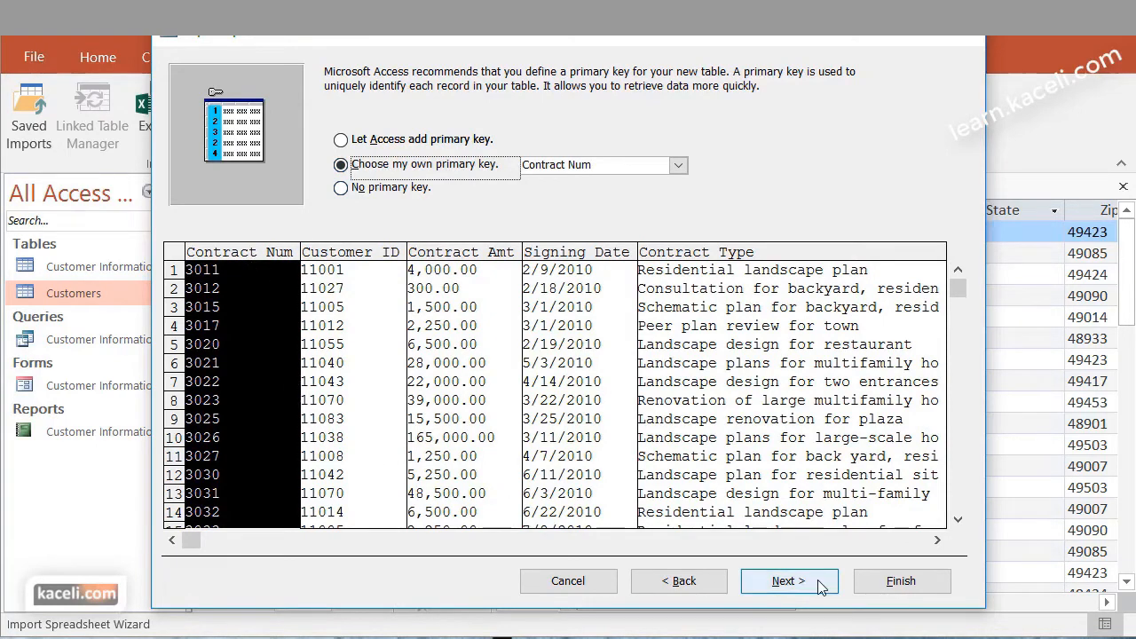
click(788, 581)
click(393, 202)
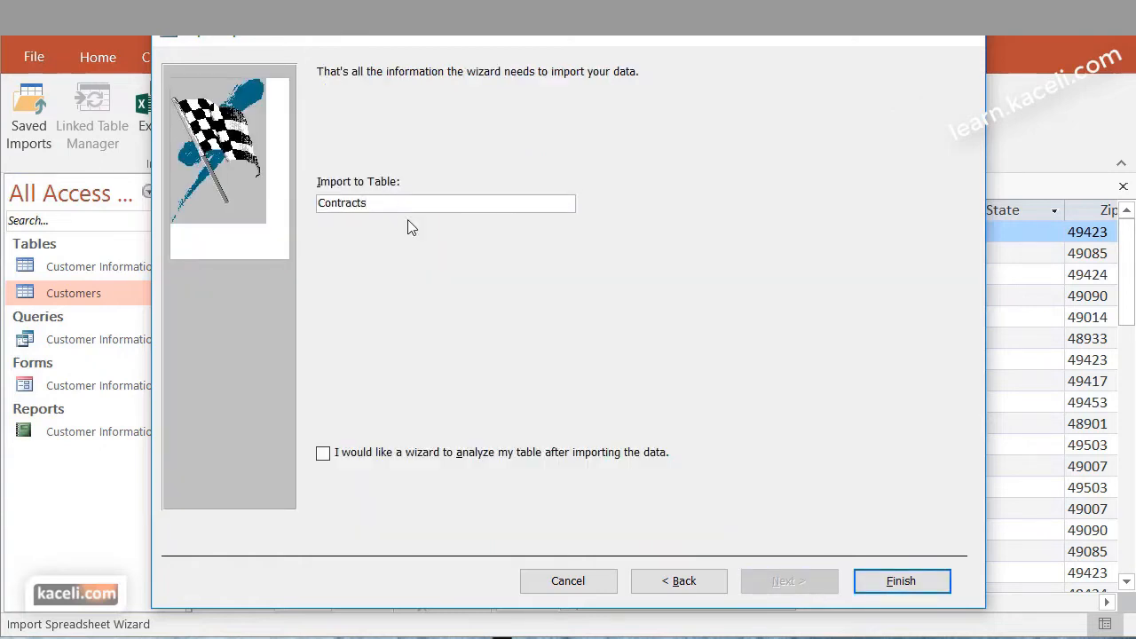
click(900, 581)
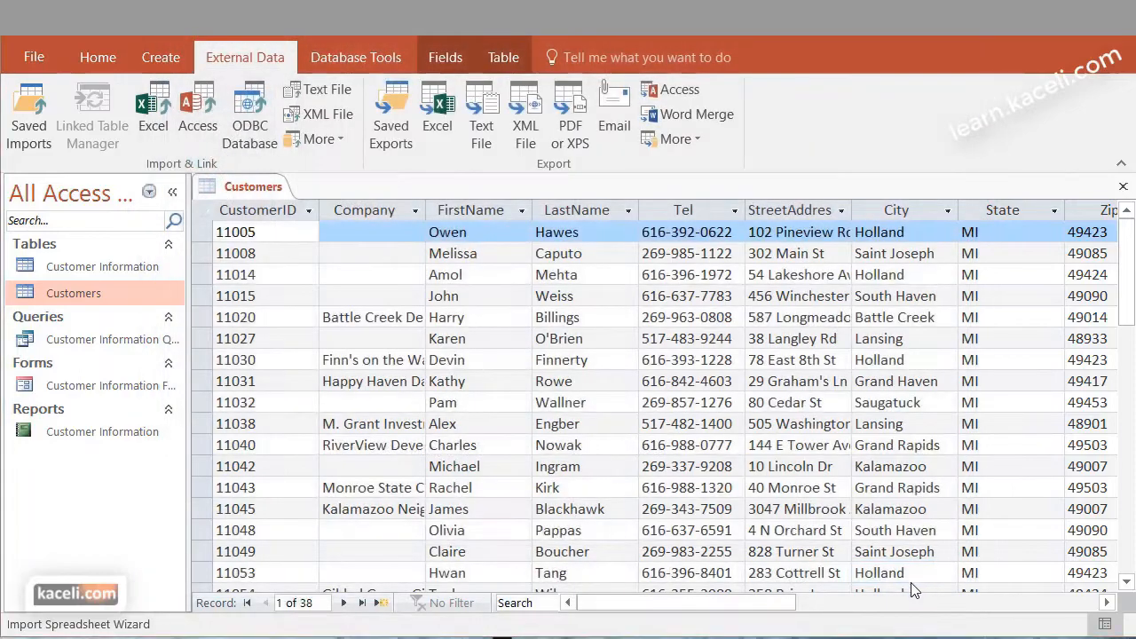
click(917, 603)
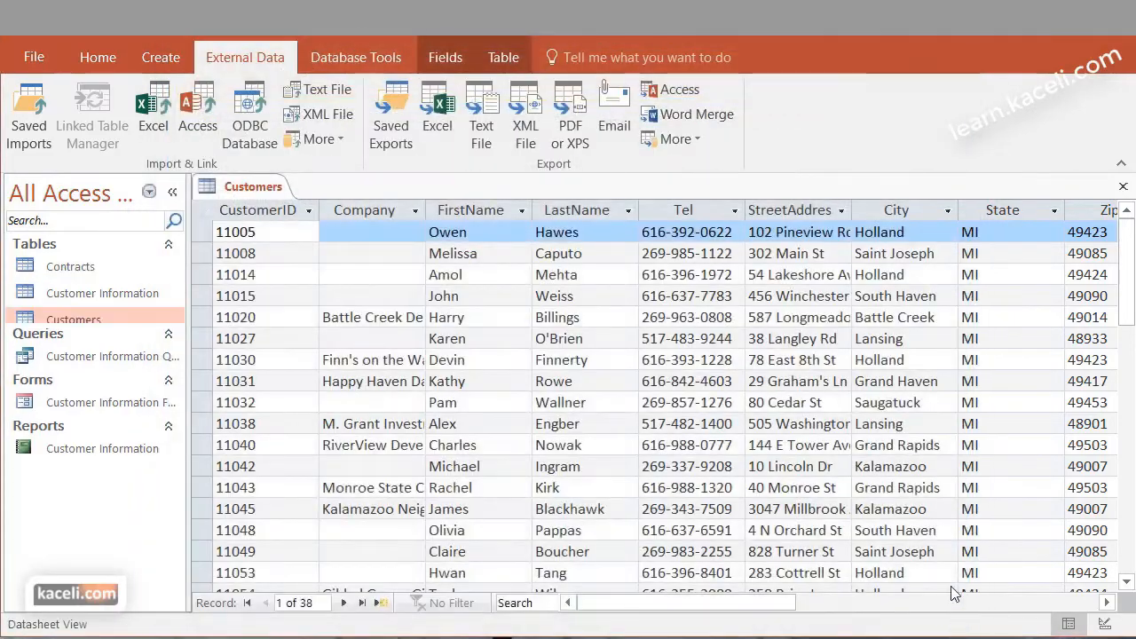
Close the Customers table, open the new Contracts table to look over its records, and close the open table
click(1123, 187)
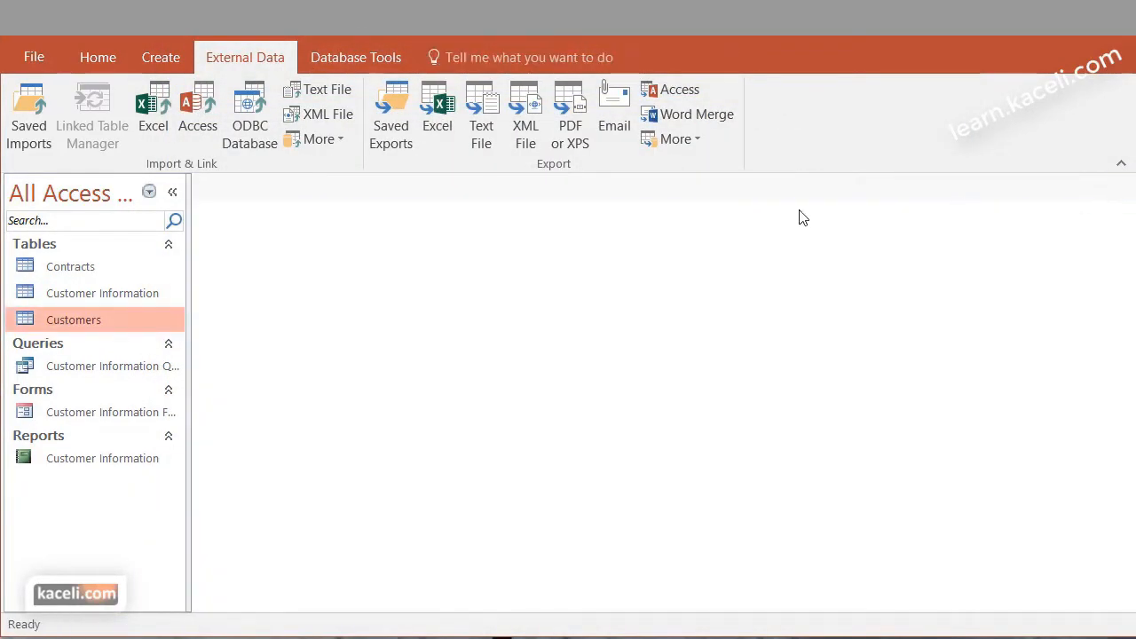
double_click(63, 271)
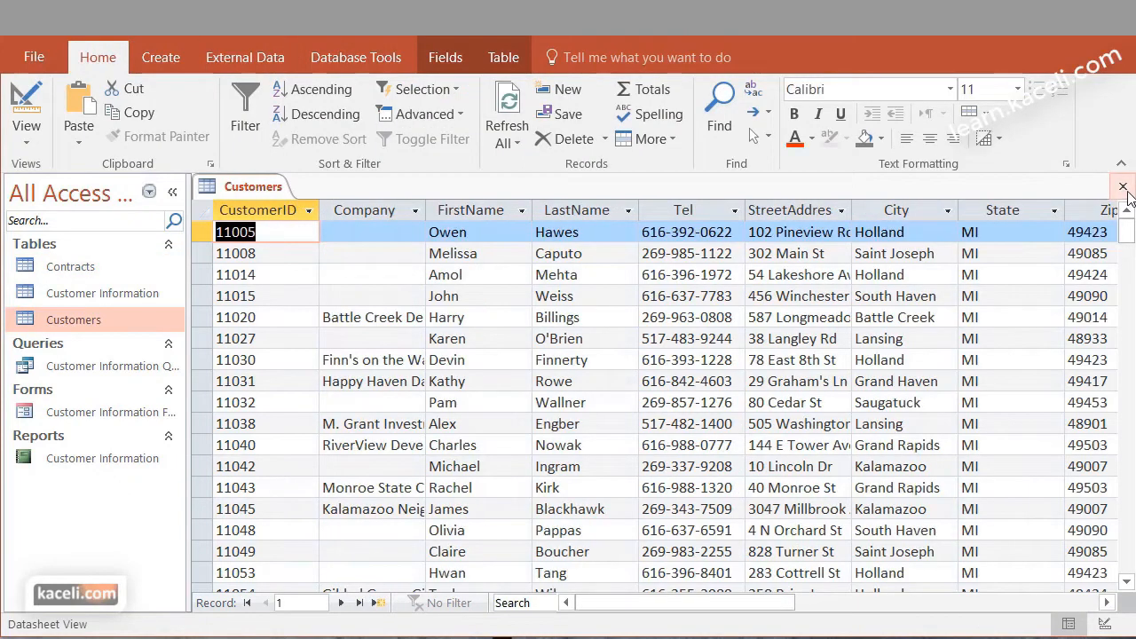
click(1122, 186)
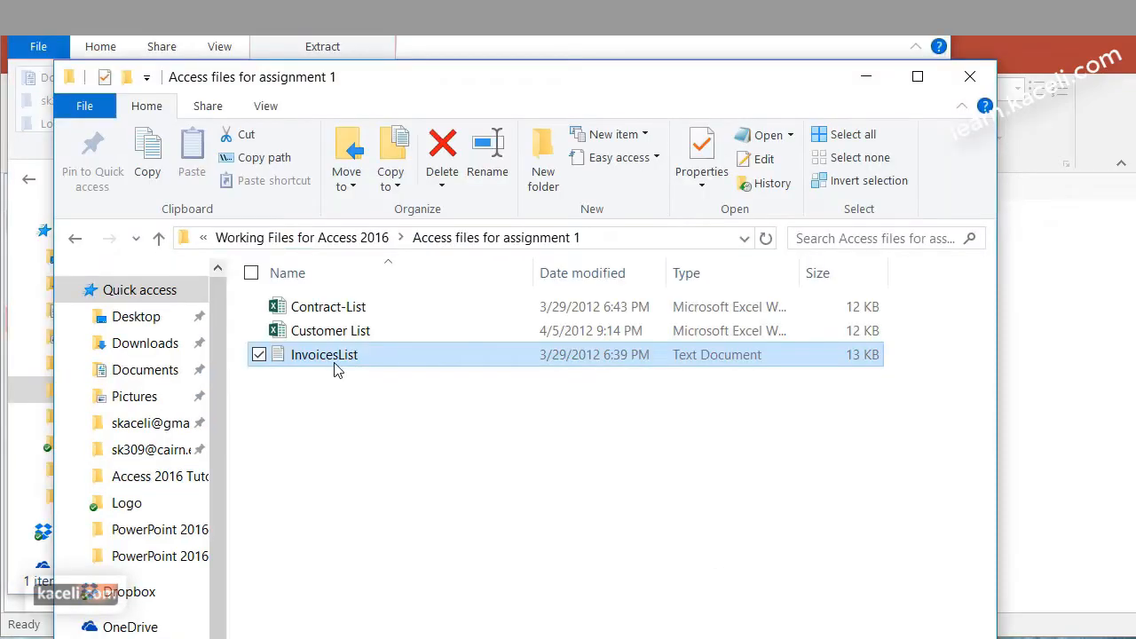
In File Explorer, open the InvoicesList text file from the Access files for assignment 1 folder and examine its comma-separated records
double_click(335, 363)
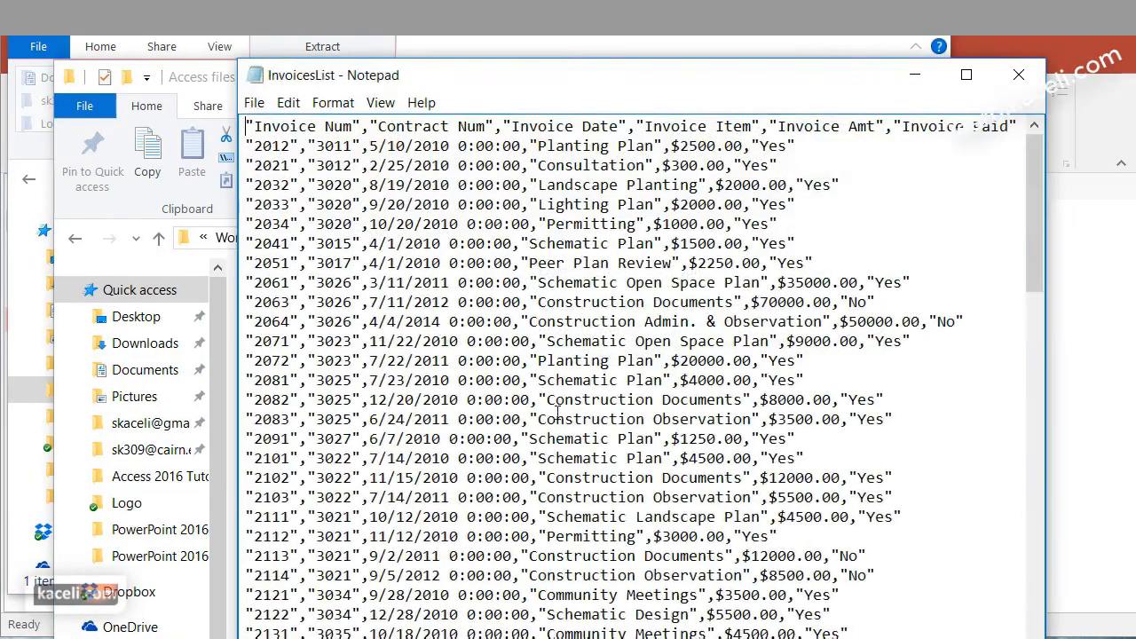
drag(580, 79, 530, 33)
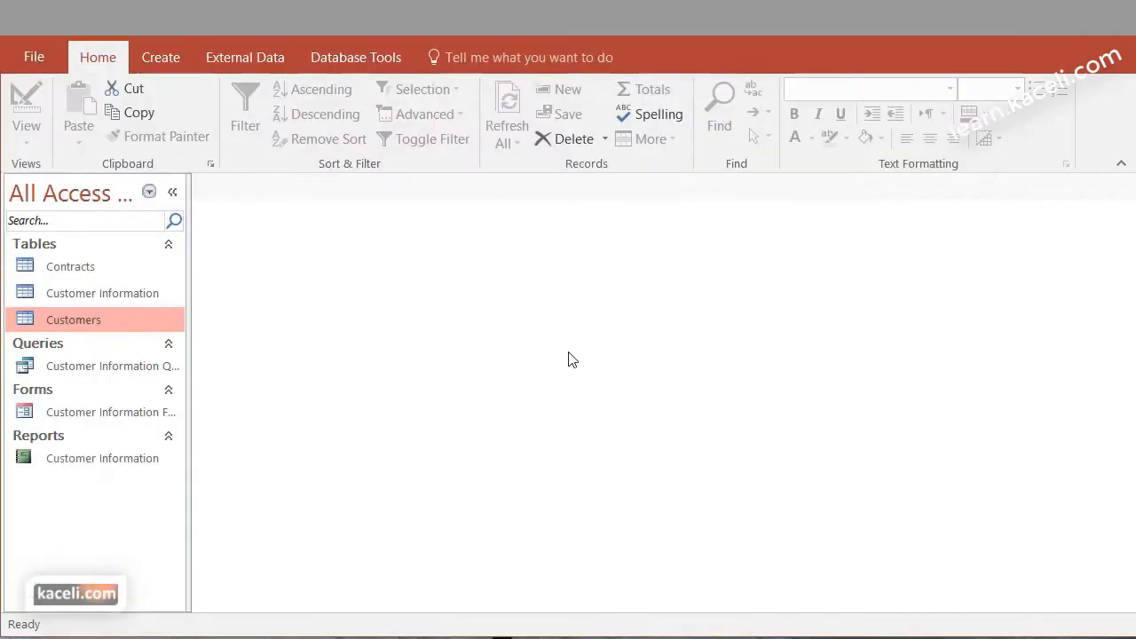
In Access, start a text file import of InvoicesList from the Access 2016 Working Files folder into a new table
click(267, 64)
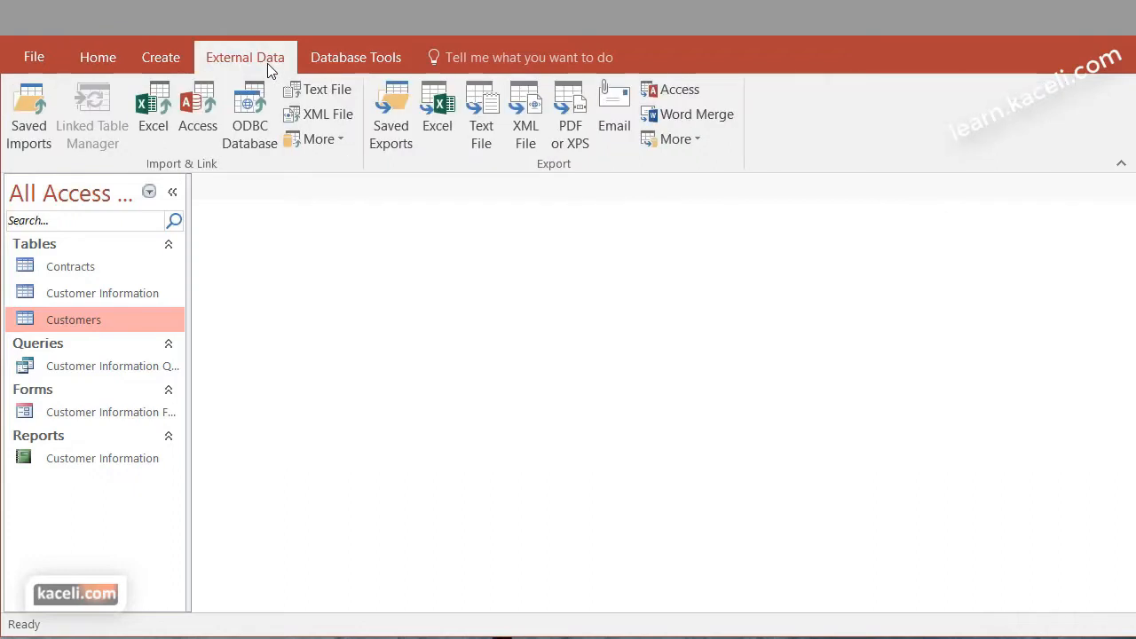
click(322, 90)
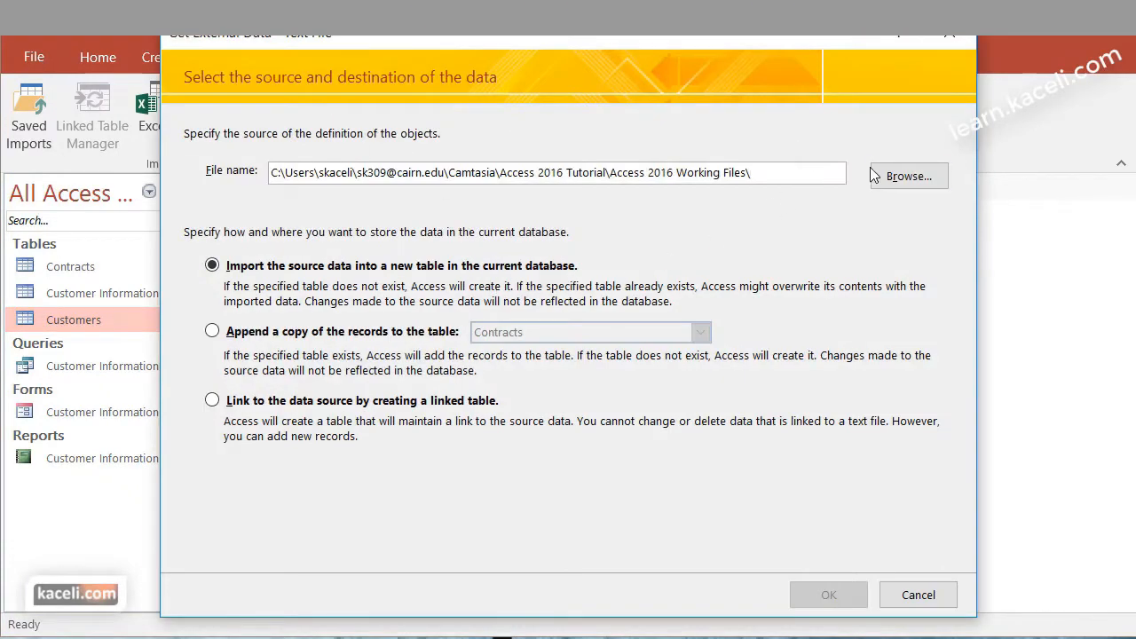
drag(759, 174, 213, 177)
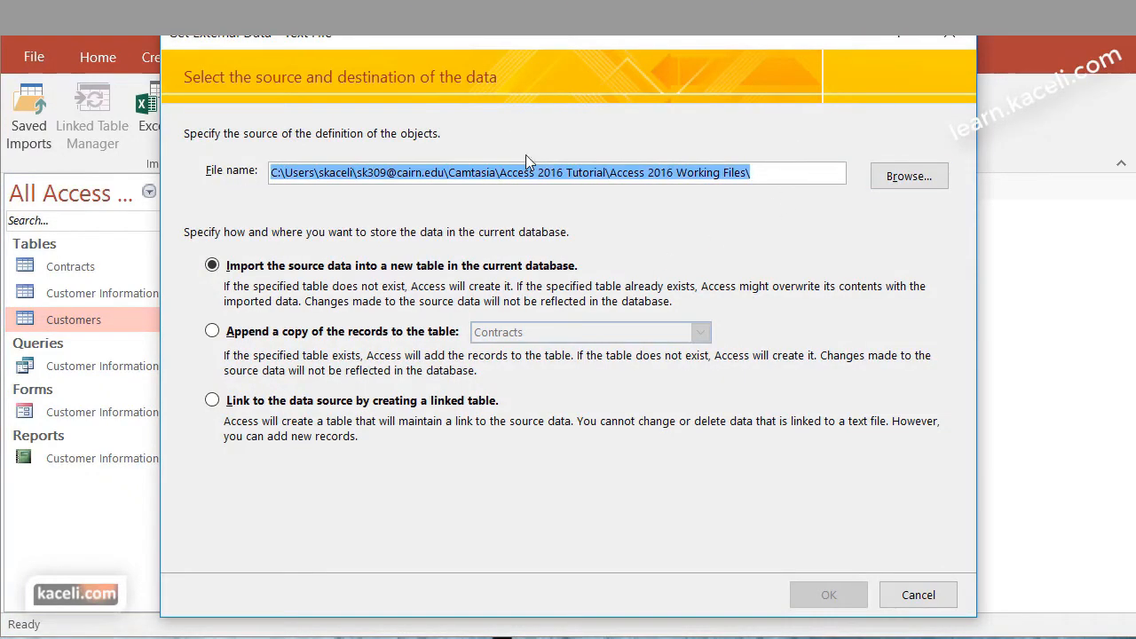
click(900, 175)
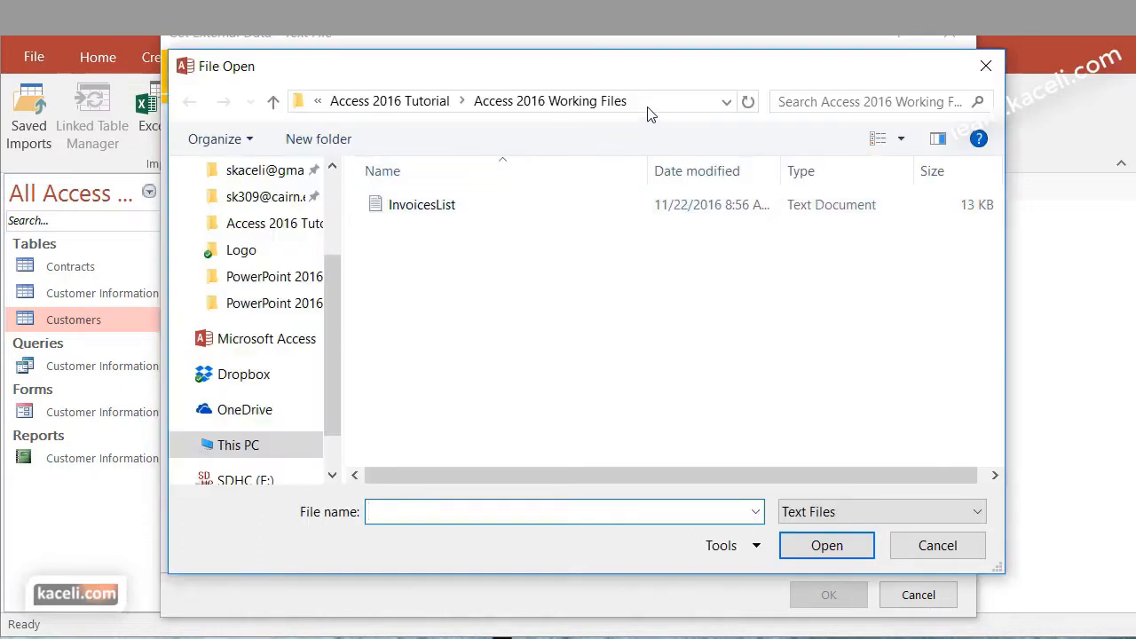
click(435, 212)
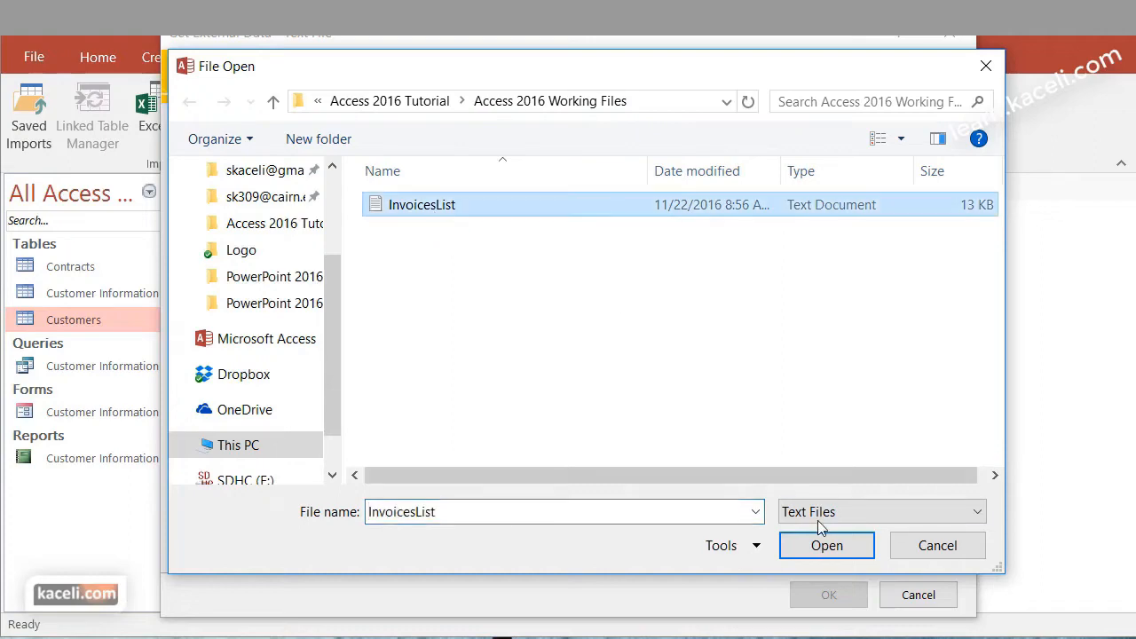
click(826, 546)
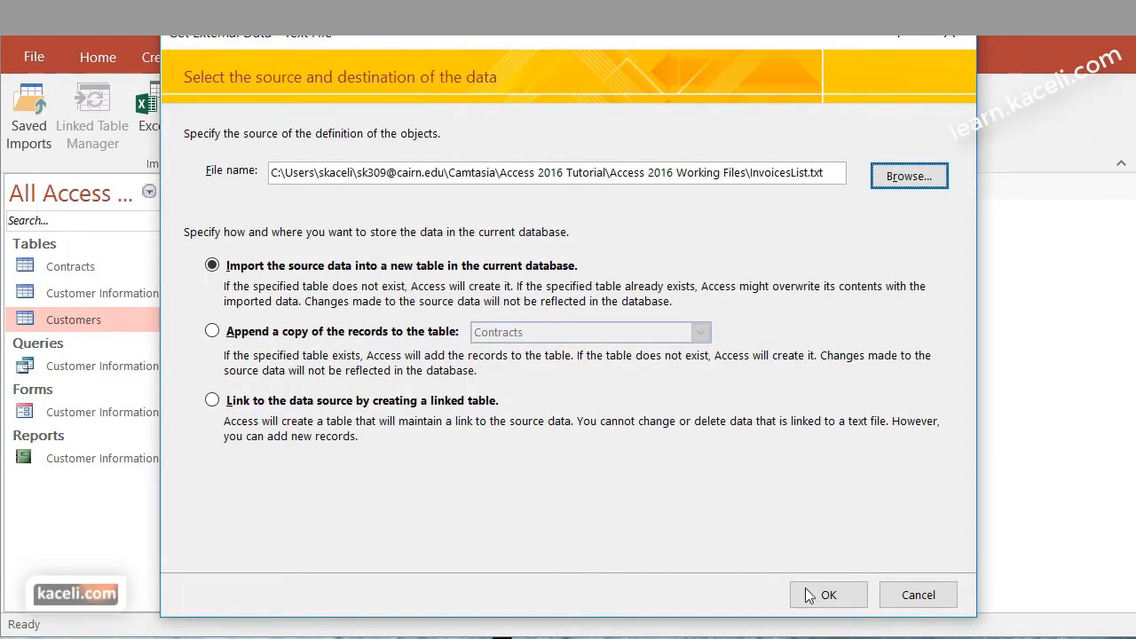
click(825, 595)
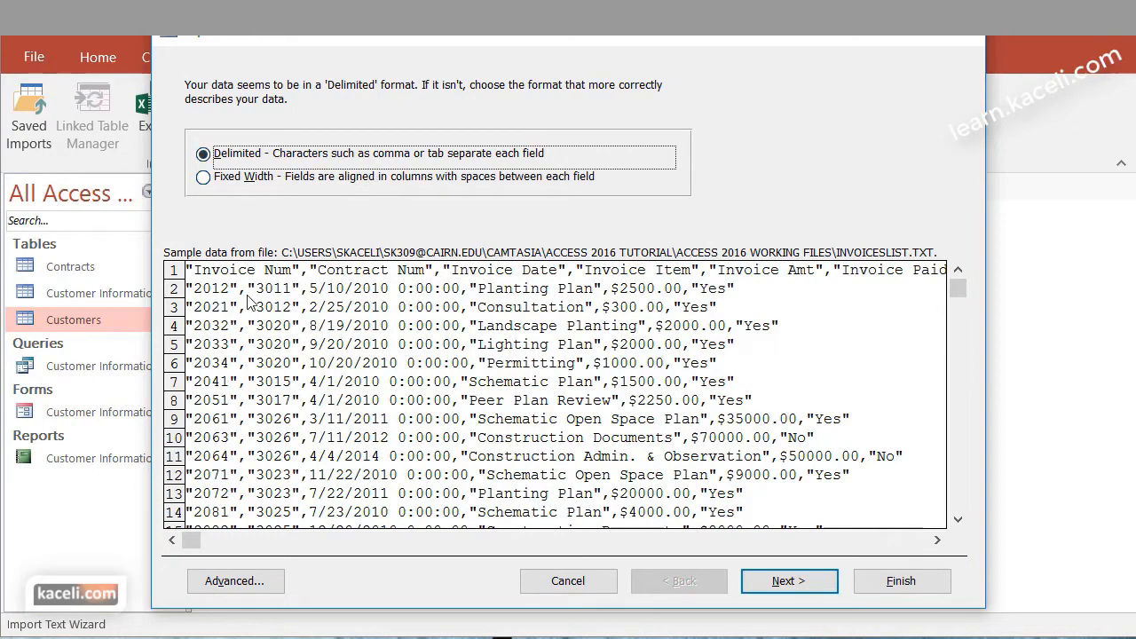
Set the invoice import to delimited text separated by commas, with the first row containing field names, and keep the default field options
click(773, 590)
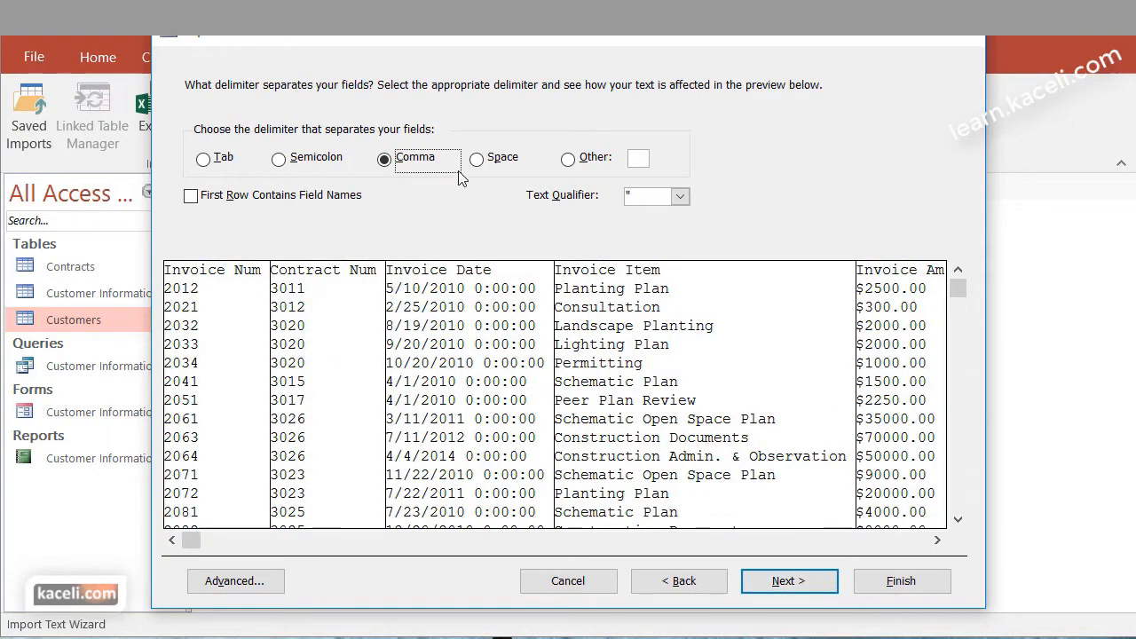
click(192, 196)
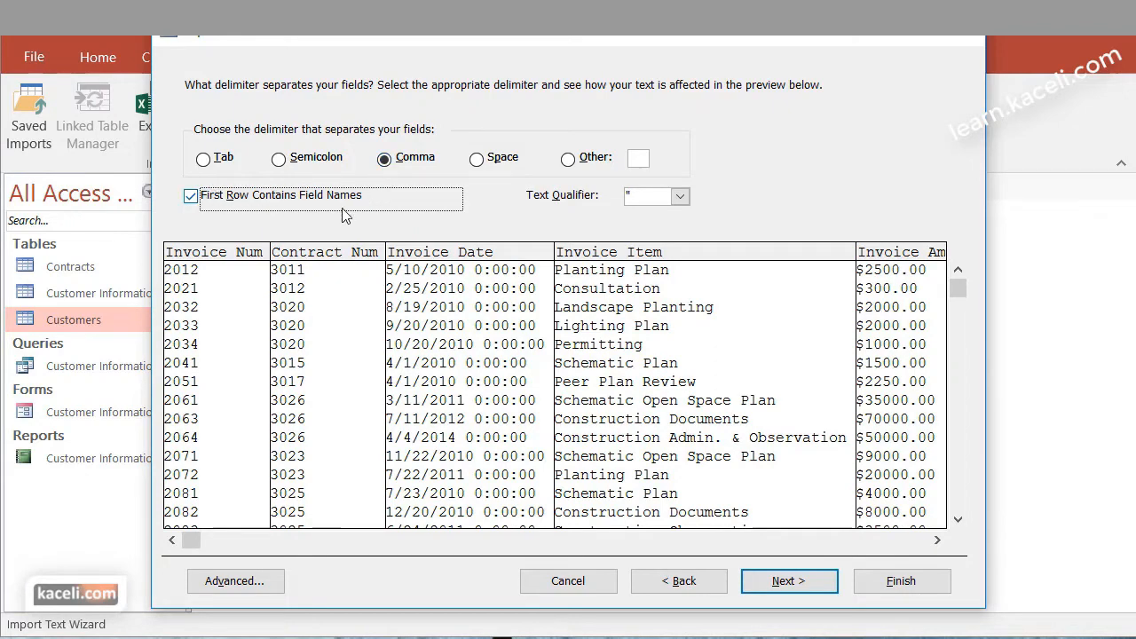
click(798, 587)
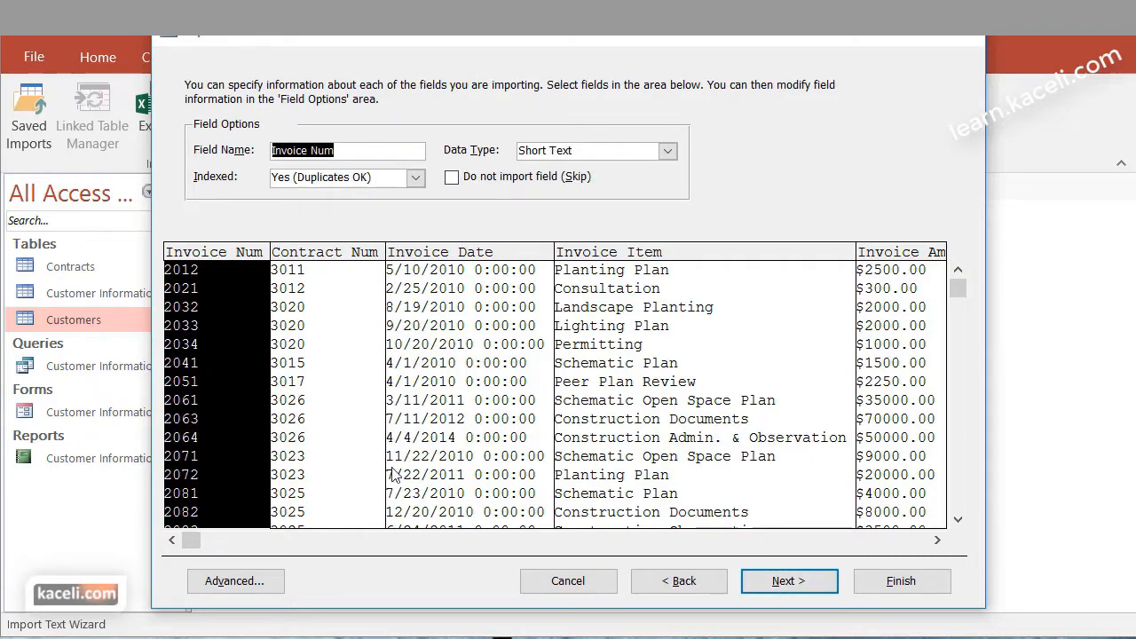
click(790, 584)
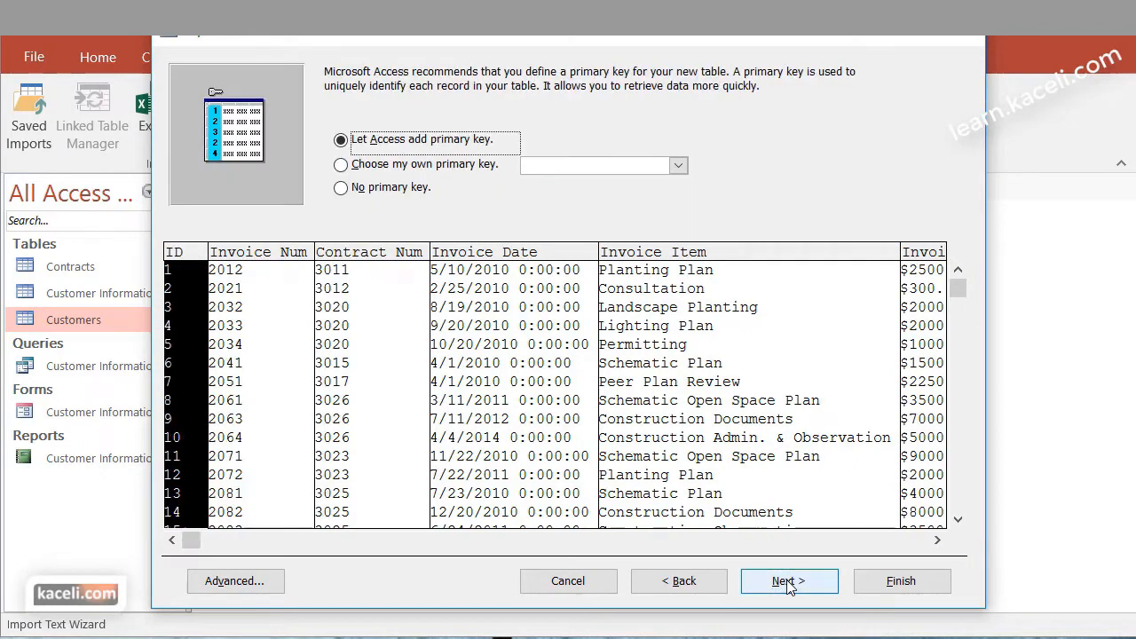
Choose Invoice Num as the primary key and import the invoice data to a table named Invoices
click(420, 171)
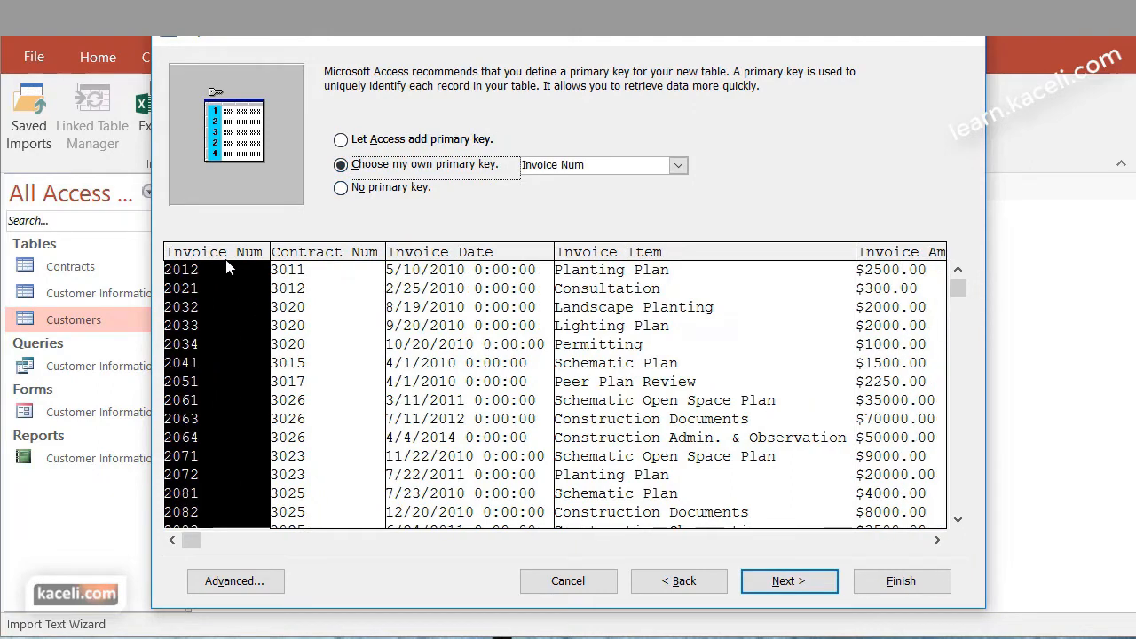
click(789, 581)
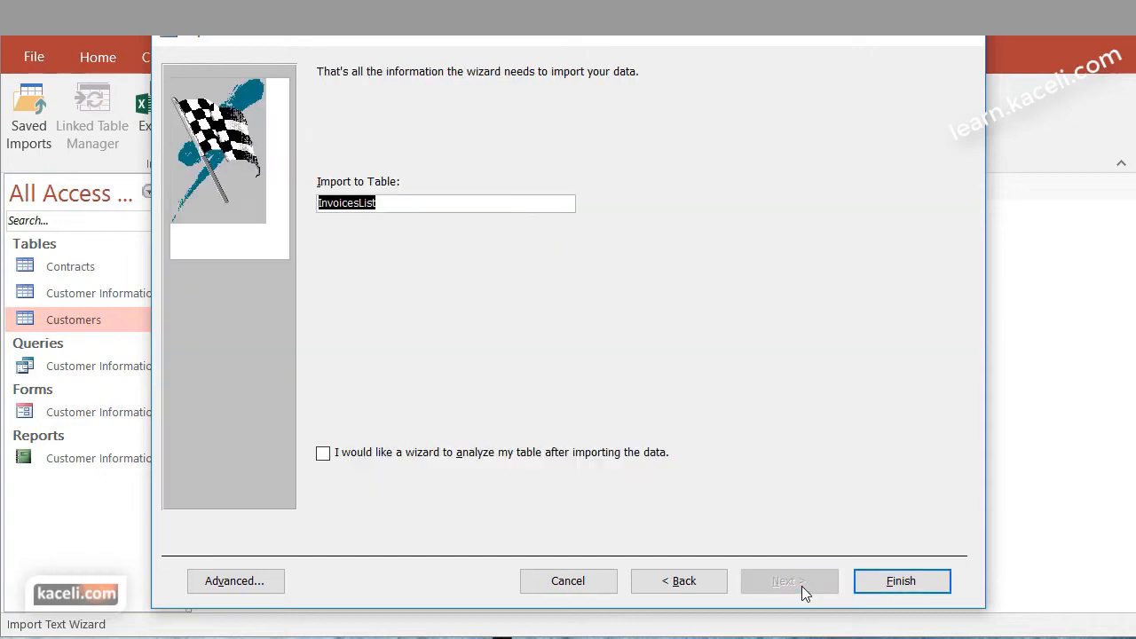
click(379, 203)
drag(376, 204, 358, 203)
key(BackSpace)
click(902, 582)
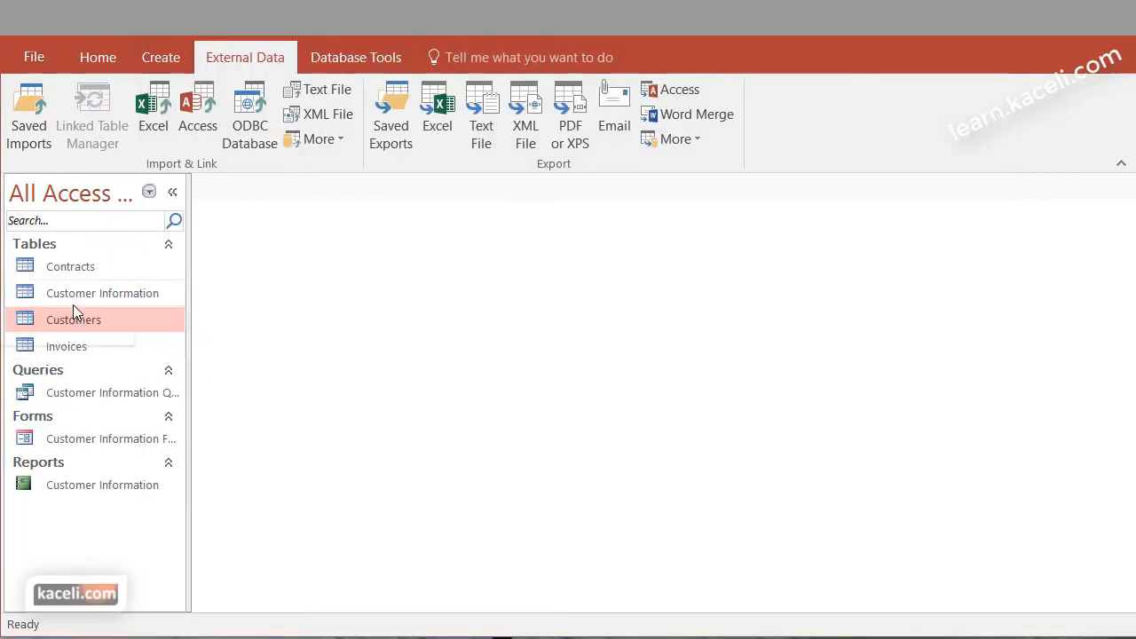
Open the Invoices and Customers tables, examine the CustomerID and Company fields of Customers in Design view, and close both tables
double_click(77, 348)
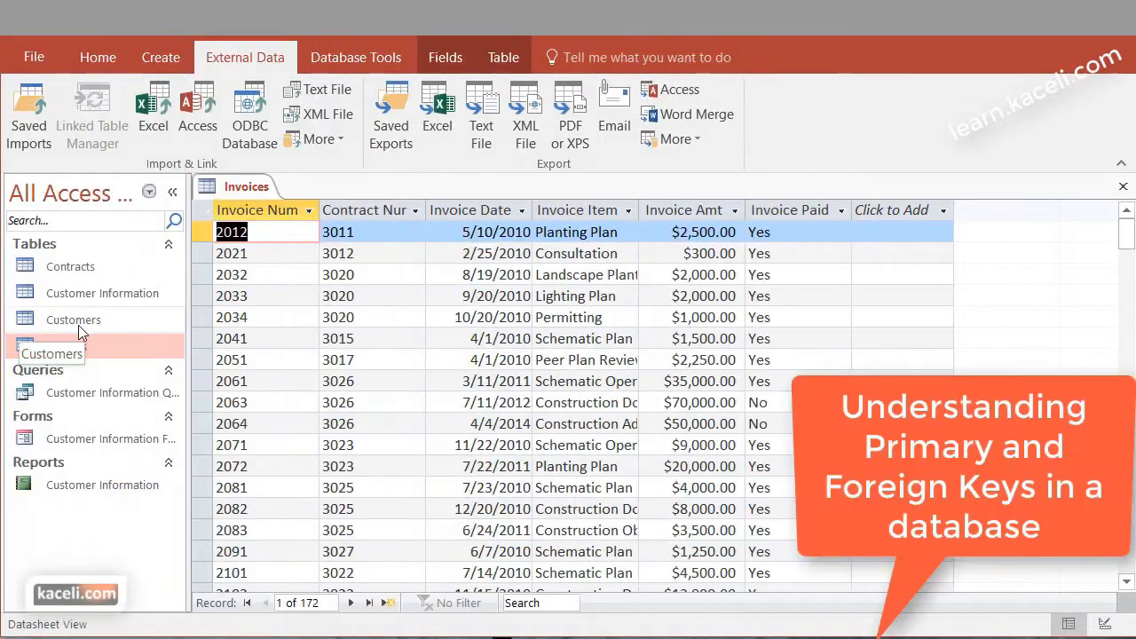
double_click(77, 323)
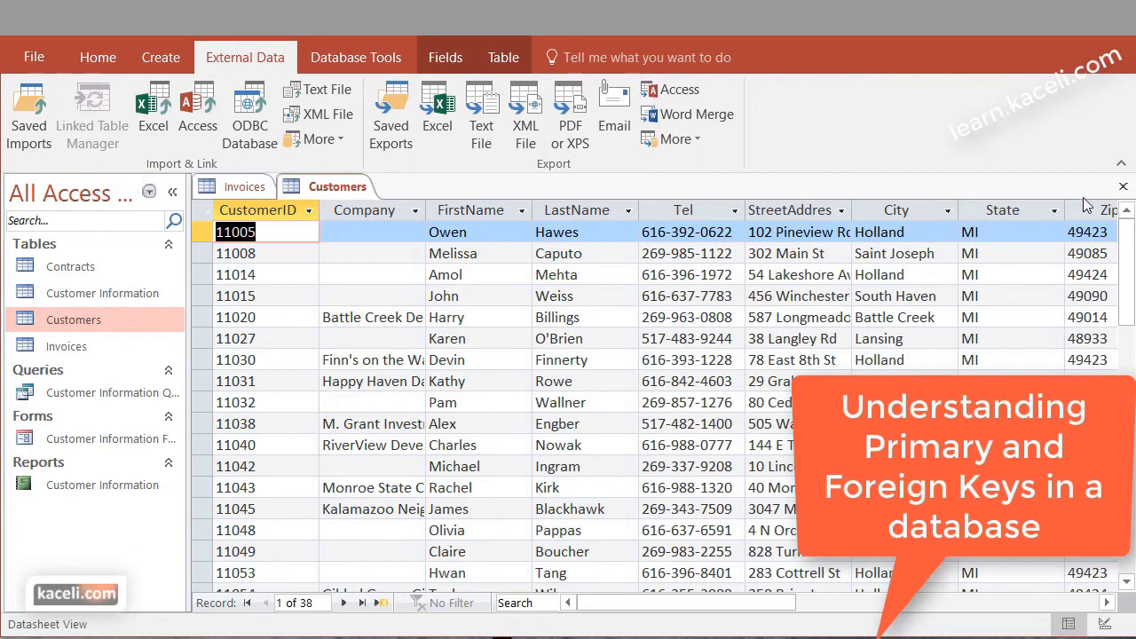
click(94, 57)
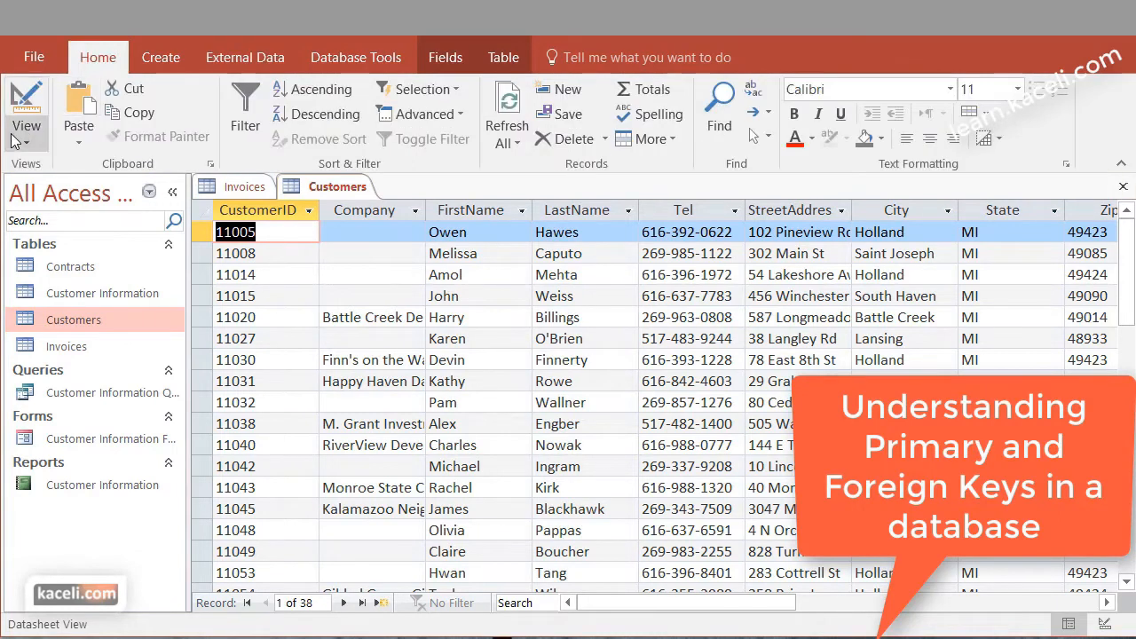
click(29, 142)
click(62, 218)
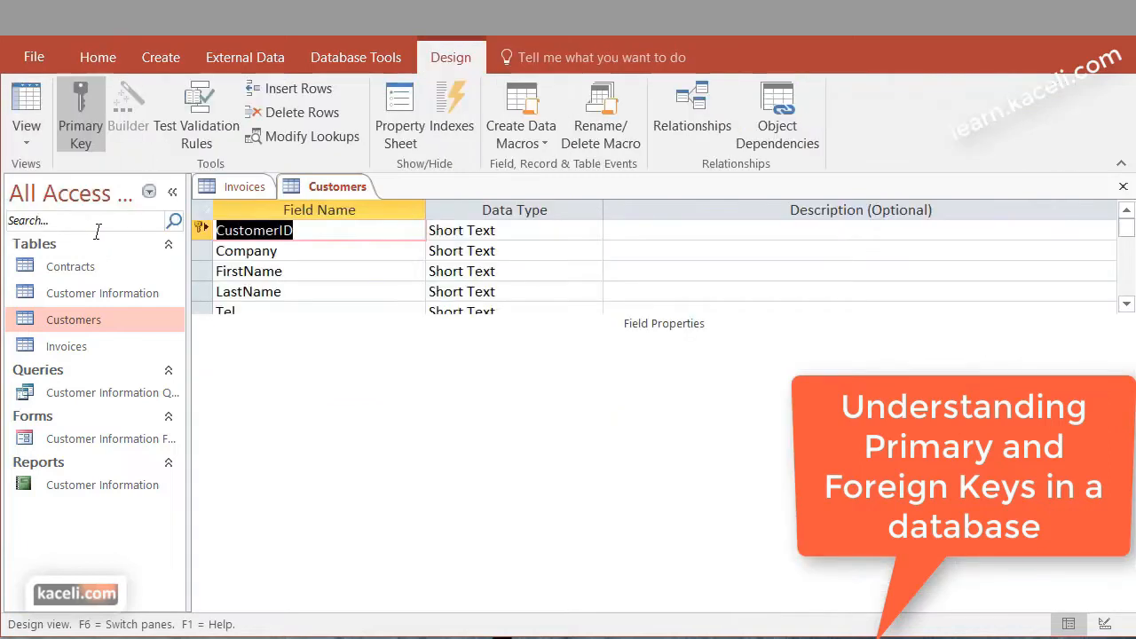
click(248, 251)
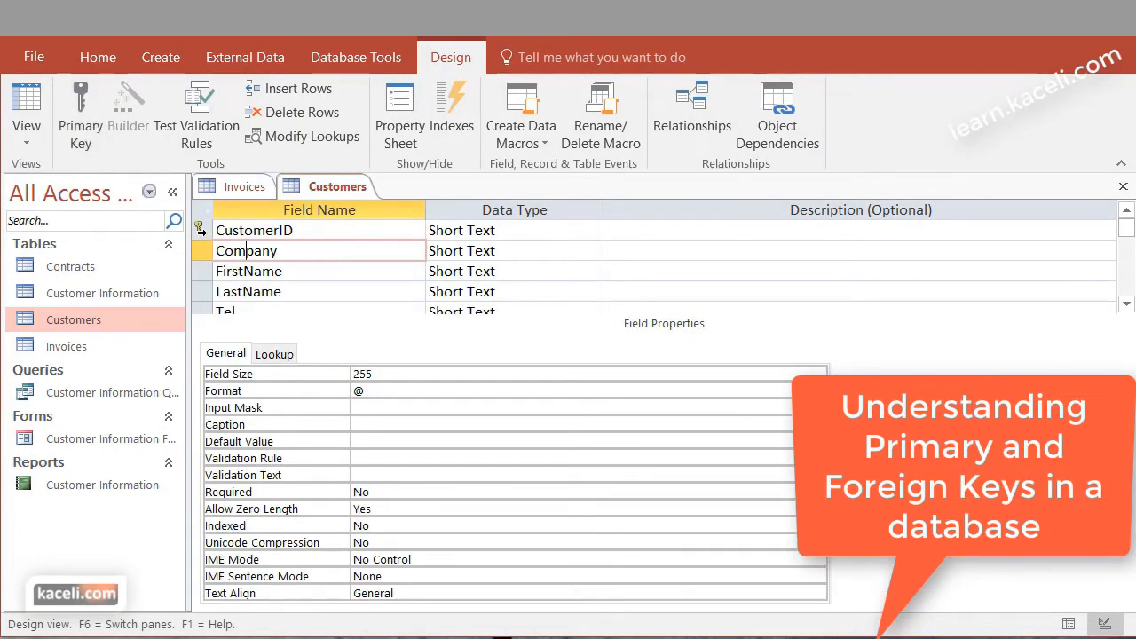
click(237, 231)
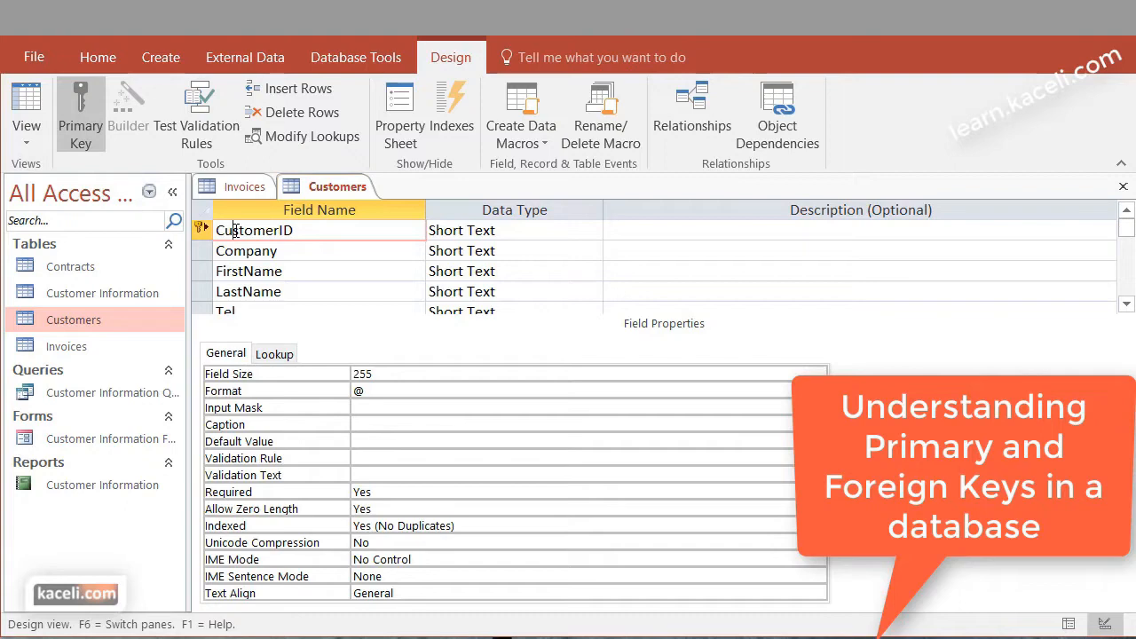
click(1122, 186)
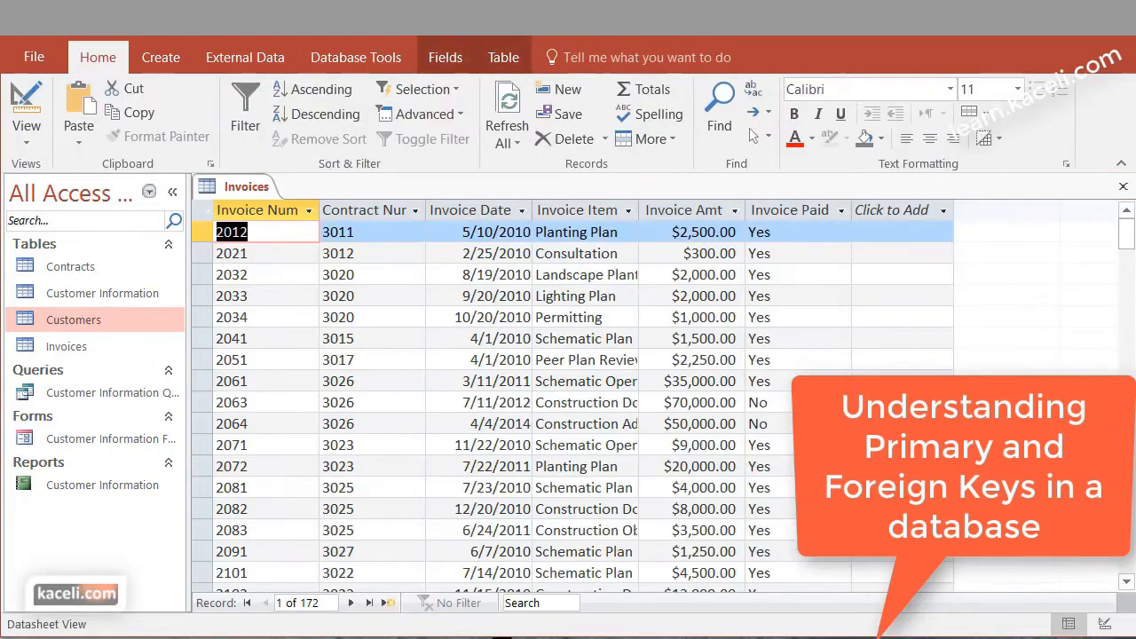
click(1123, 188)
Open the Contracts table in Design view and examine its Contract Num and Customer ID fields for their key roles
click(67, 270)
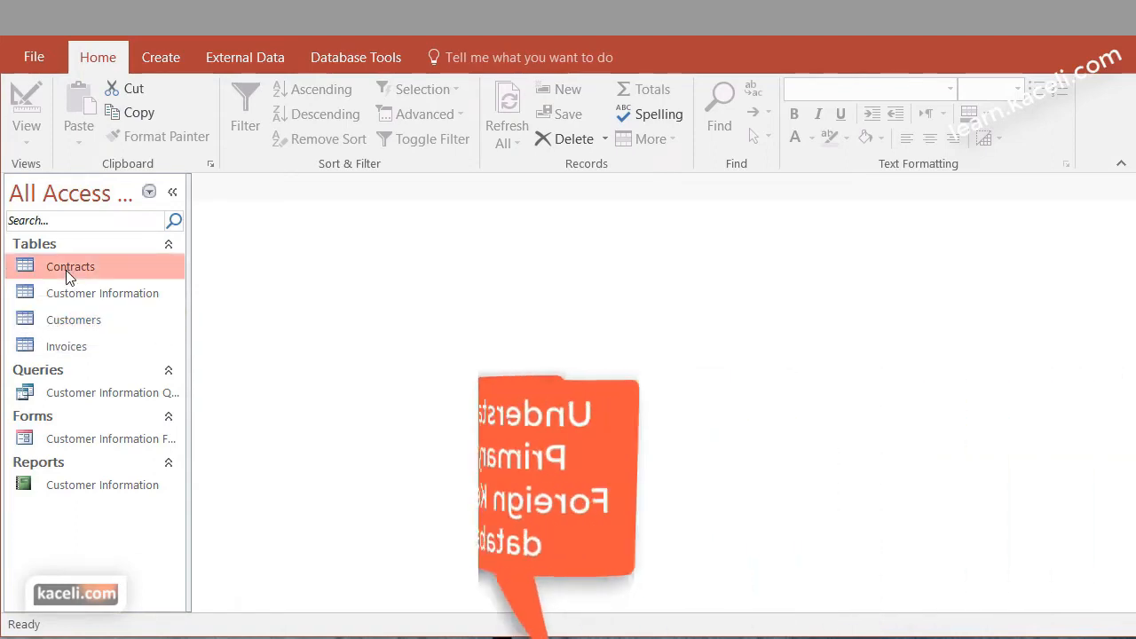
double_click(66, 270)
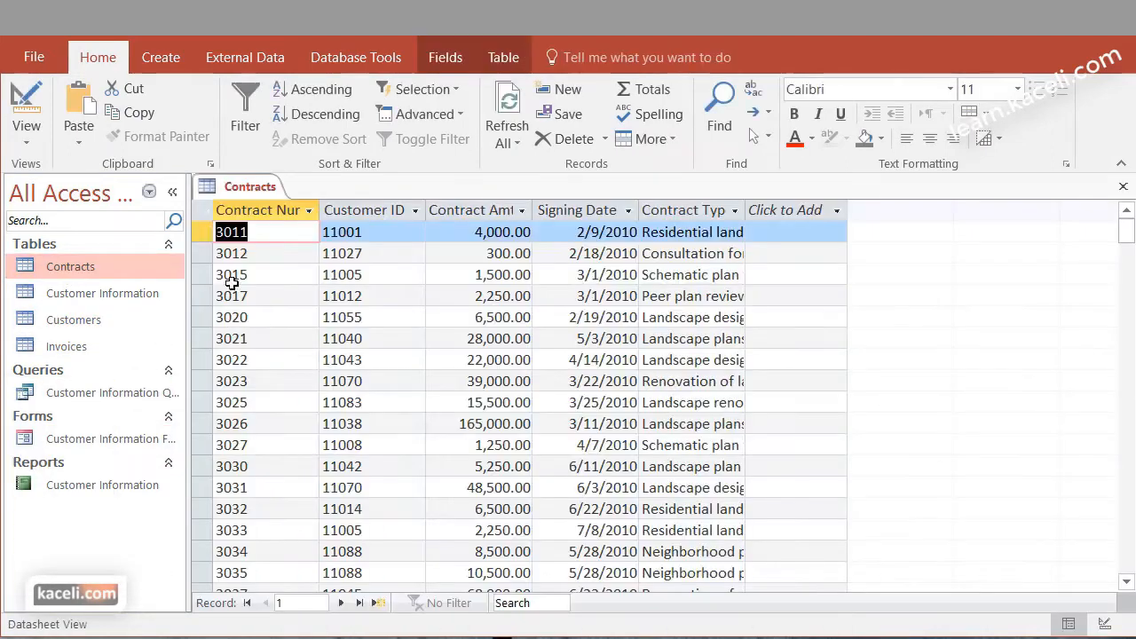
click(18, 135)
click(32, 224)
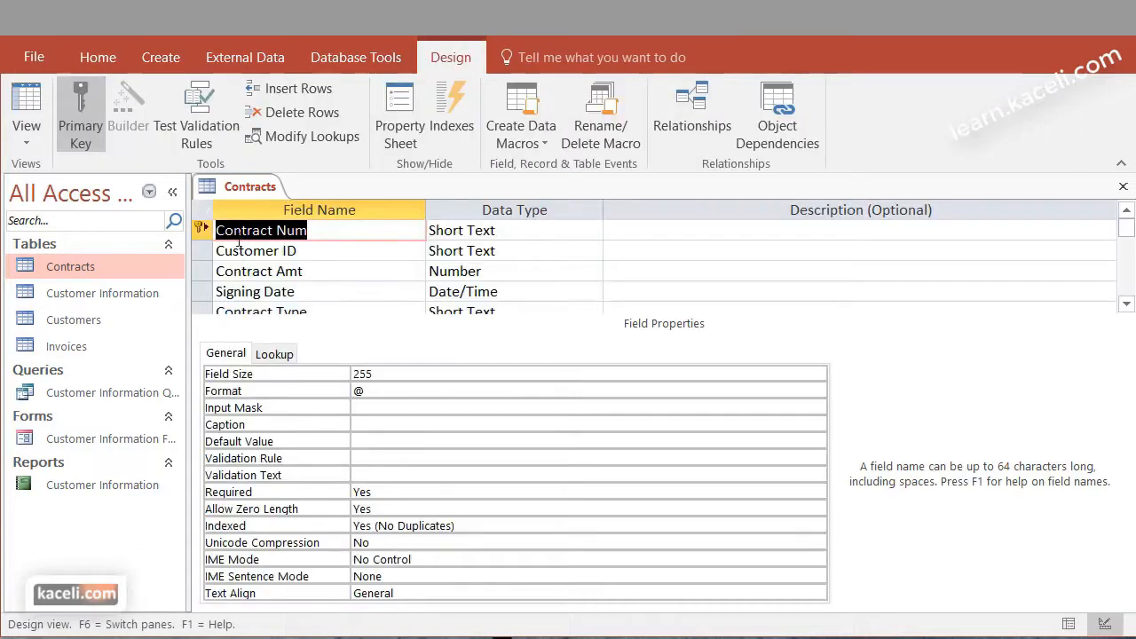
click(326, 233)
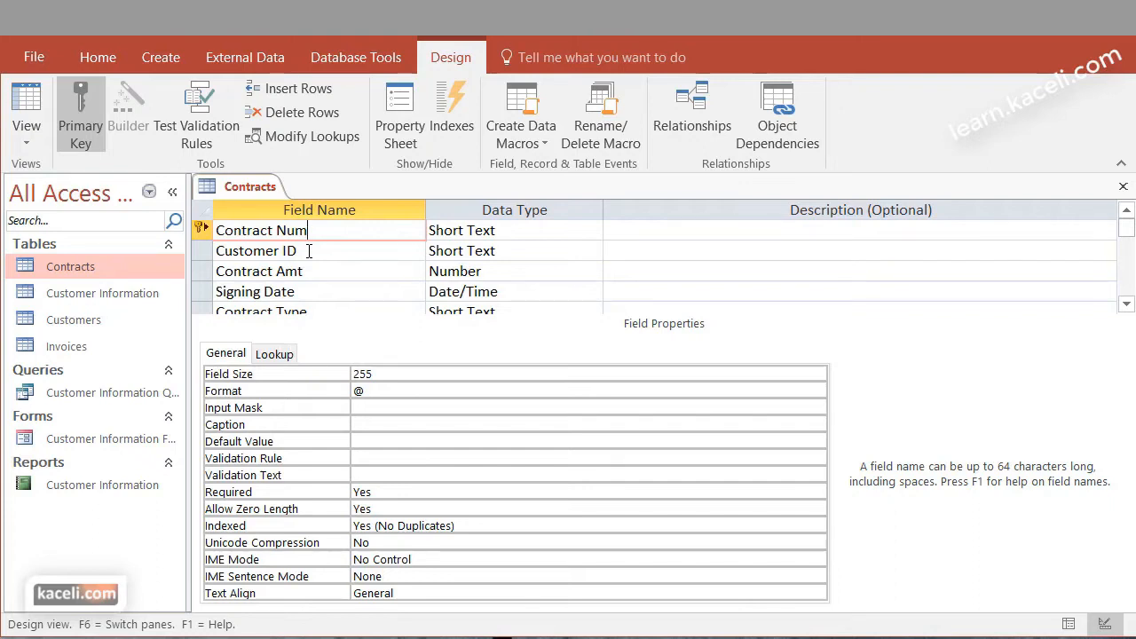
click(309, 251)
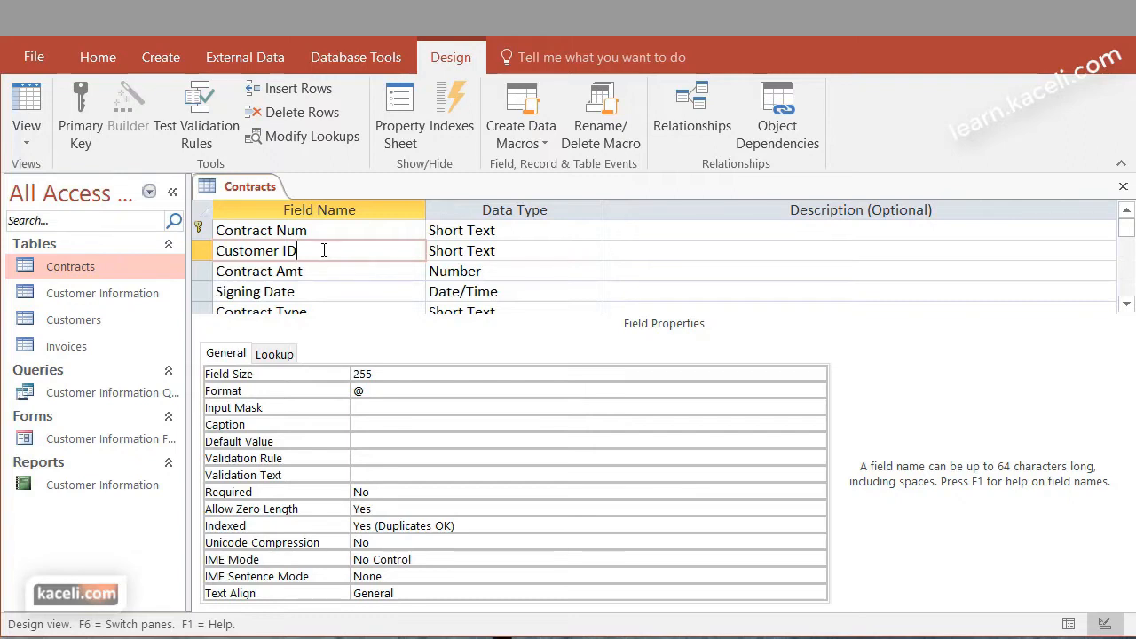
Open the Customers table to compare its CustomerID field with Customer ID in Contracts, and close both tables
double_click(50, 327)
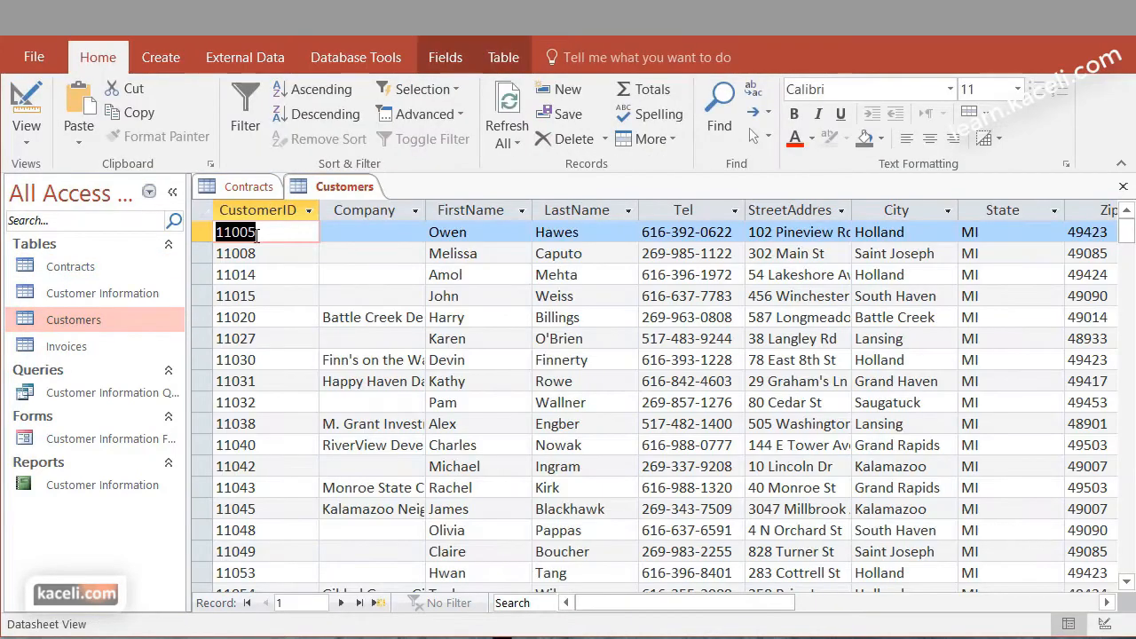
key(ctrl+w)
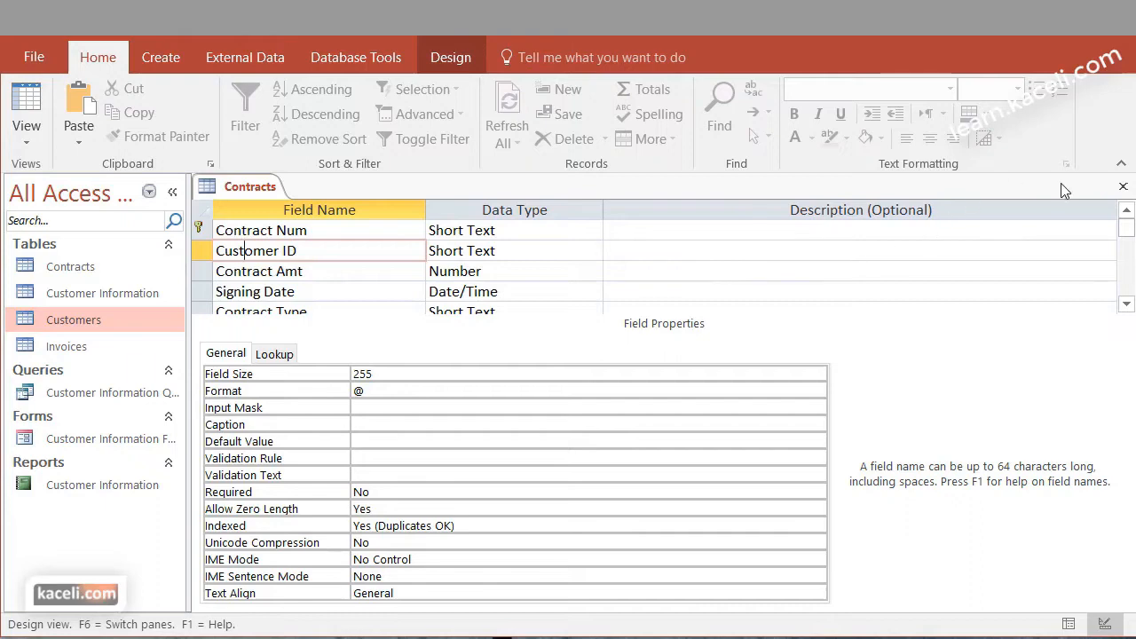
click(1123, 186)
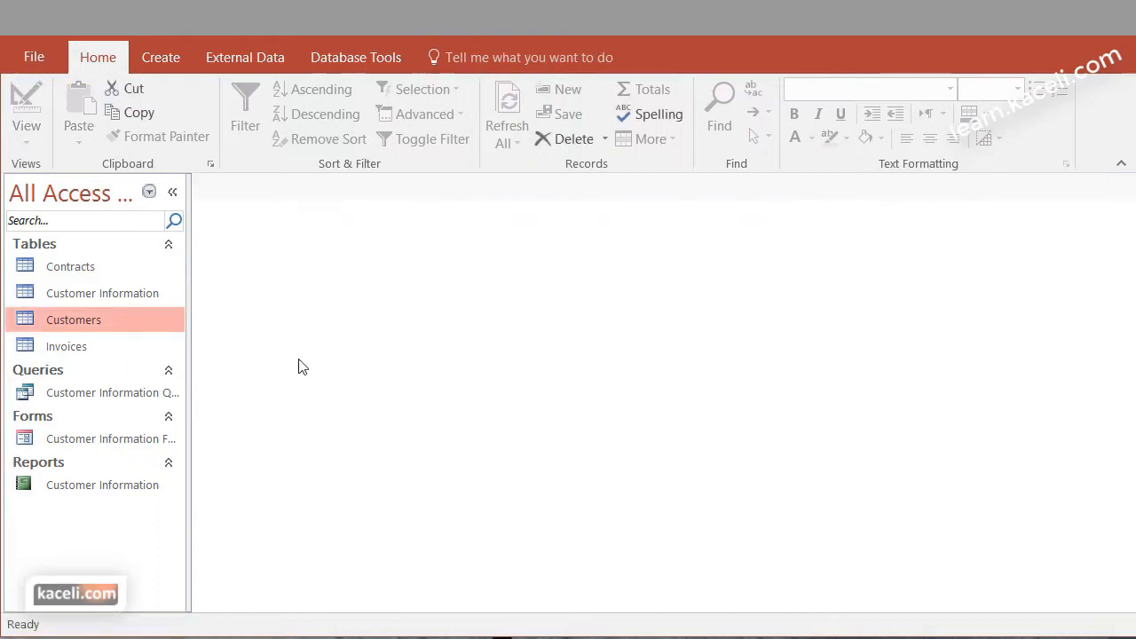
Open Customers and Contracts in Datasheet view and compare the first customer's ID with its matching contract records
double_click(68, 321)
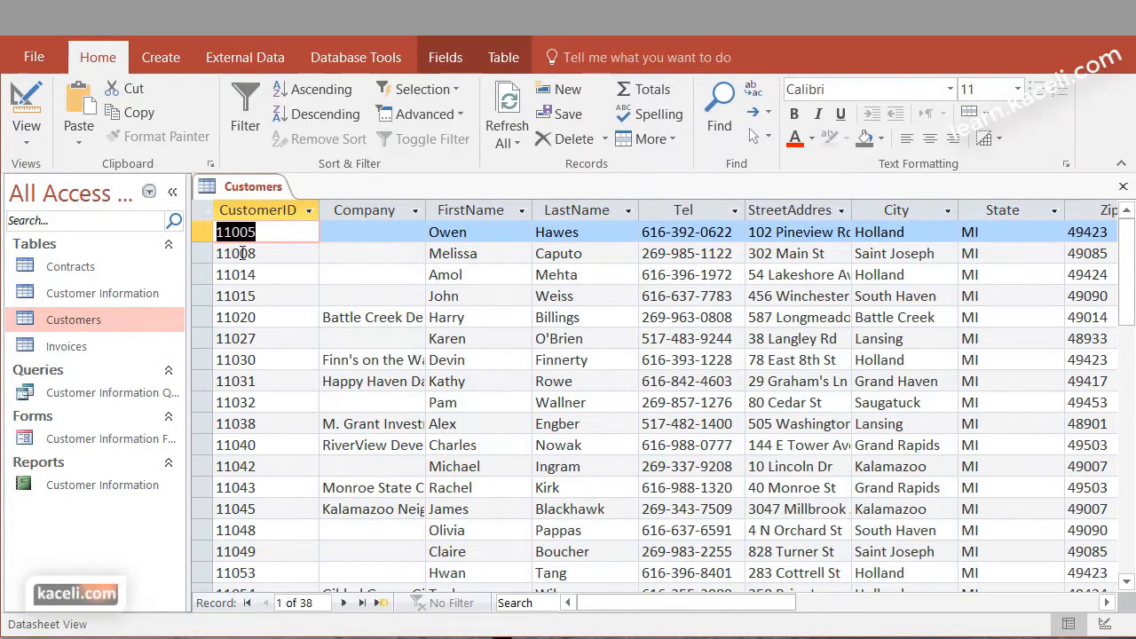
click(87, 266)
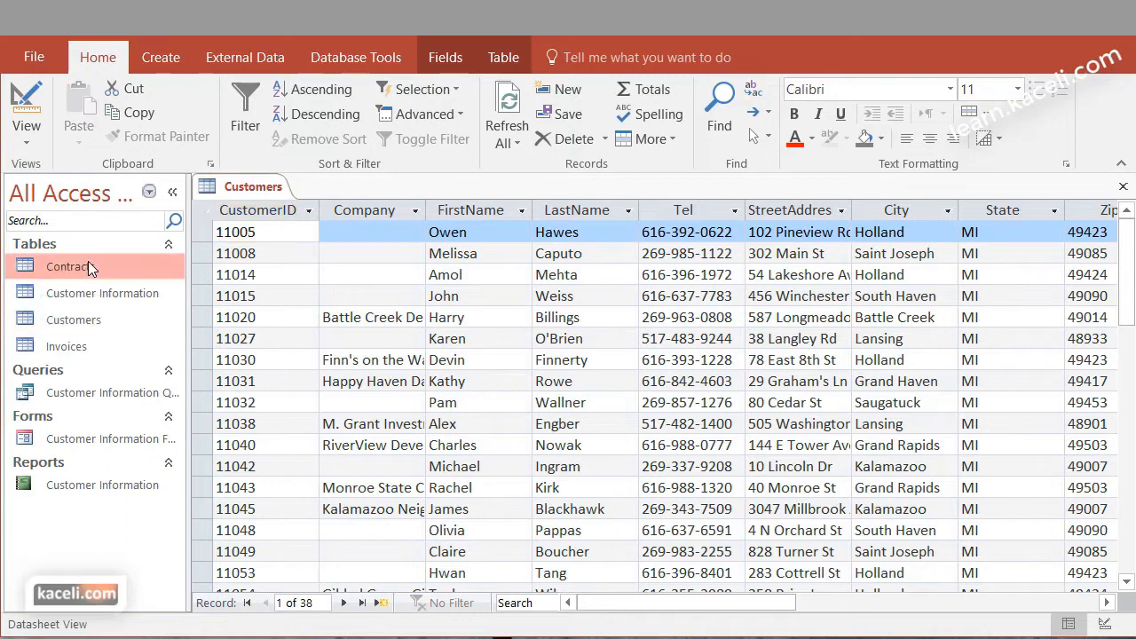
double_click(88, 266)
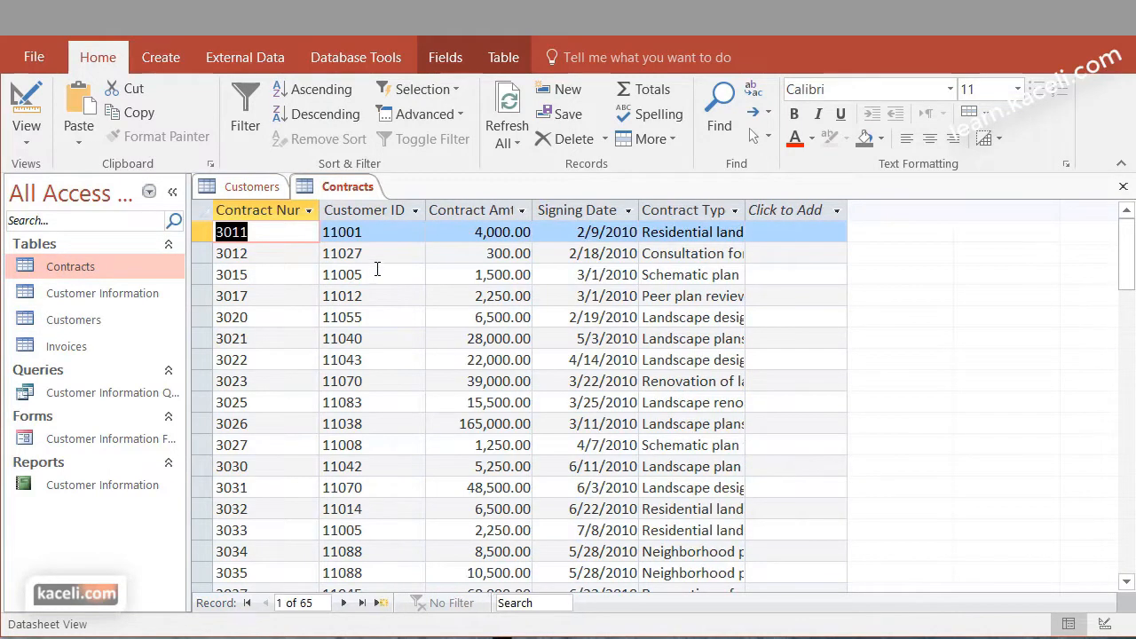
click(380, 532)
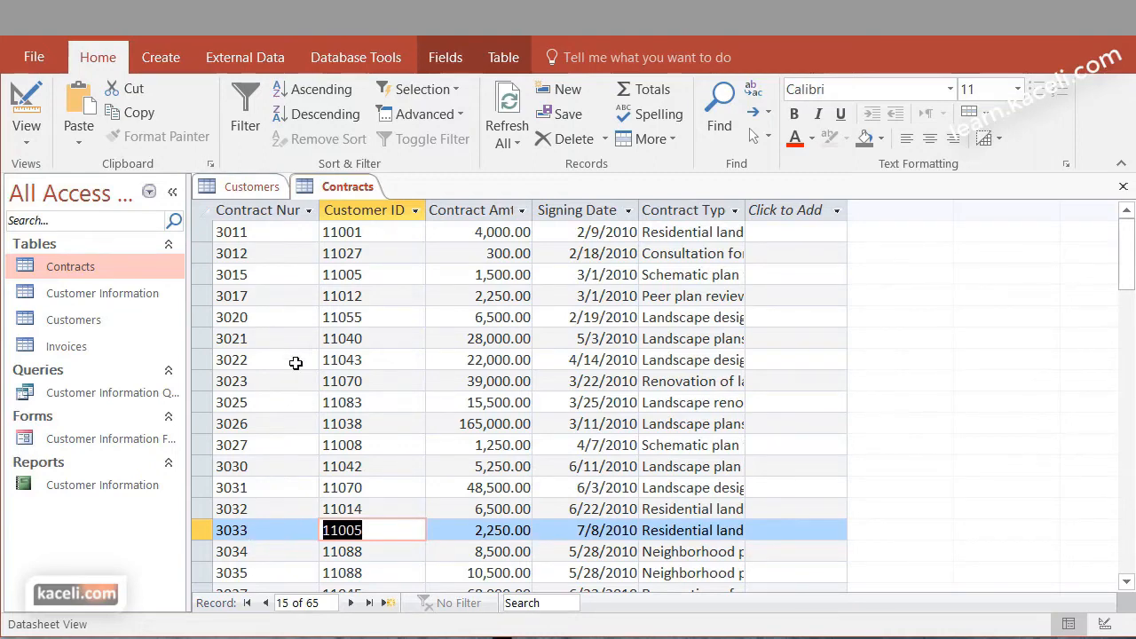
click(250, 190)
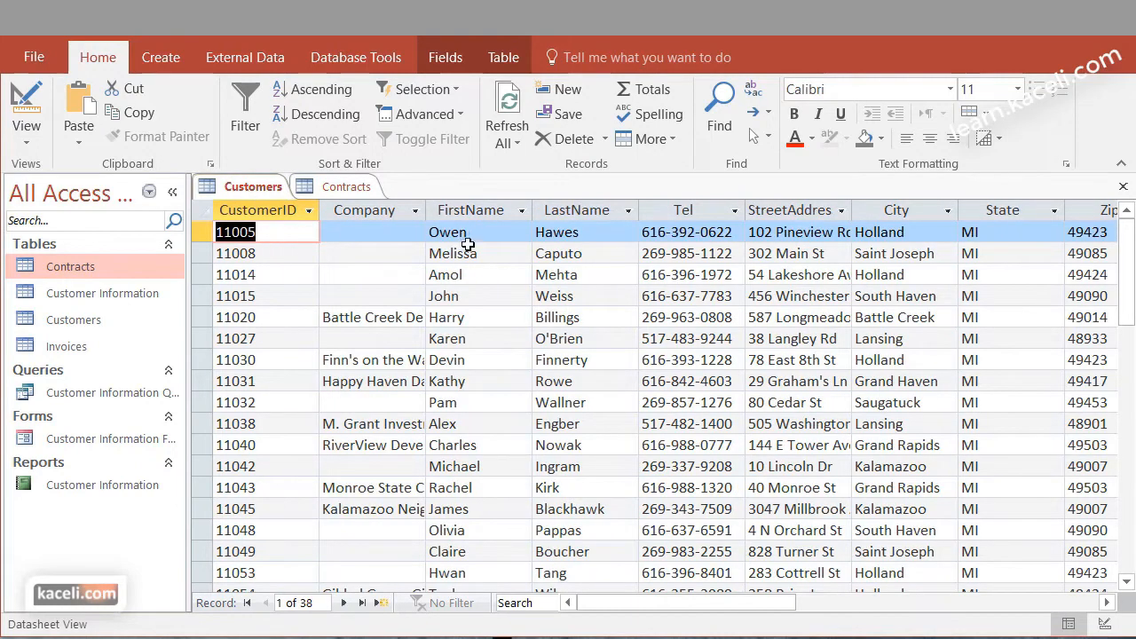
click(340, 187)
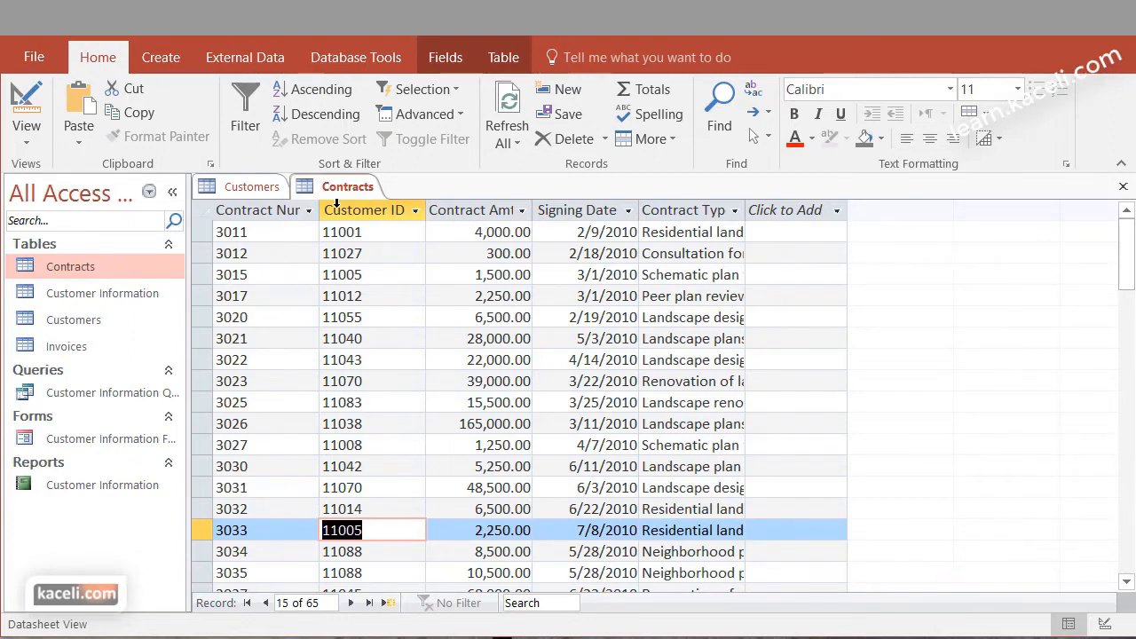
Open the Invoices table, compare its Contract Num field with Contracts, and examine Invoice Num and Contract Num in Design view
double_click(67, 346)
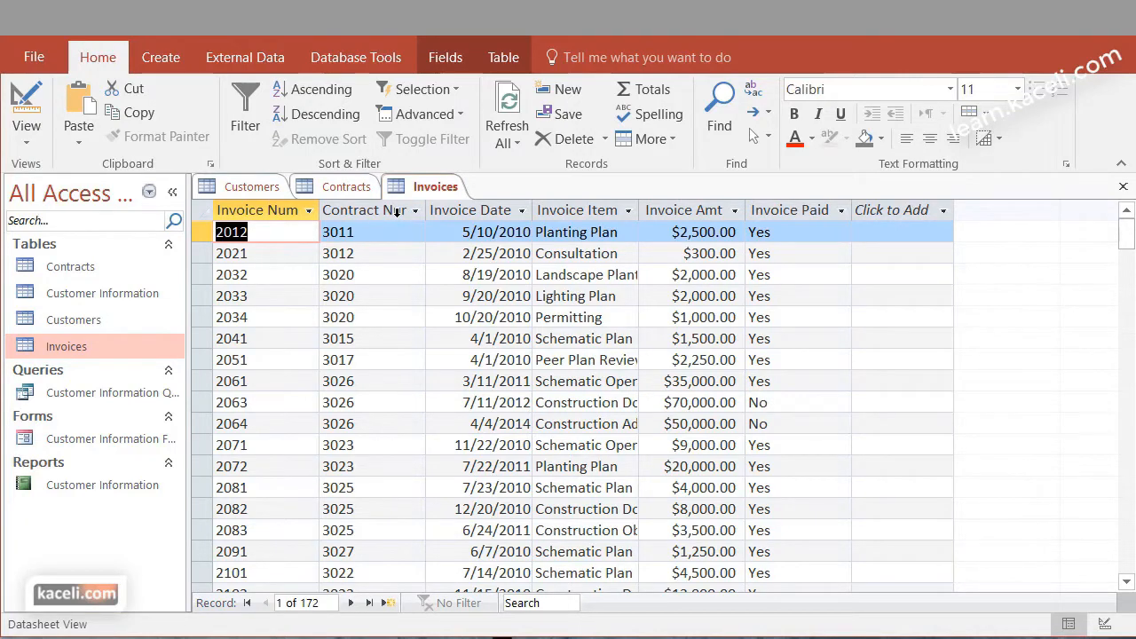
click(346, 197)
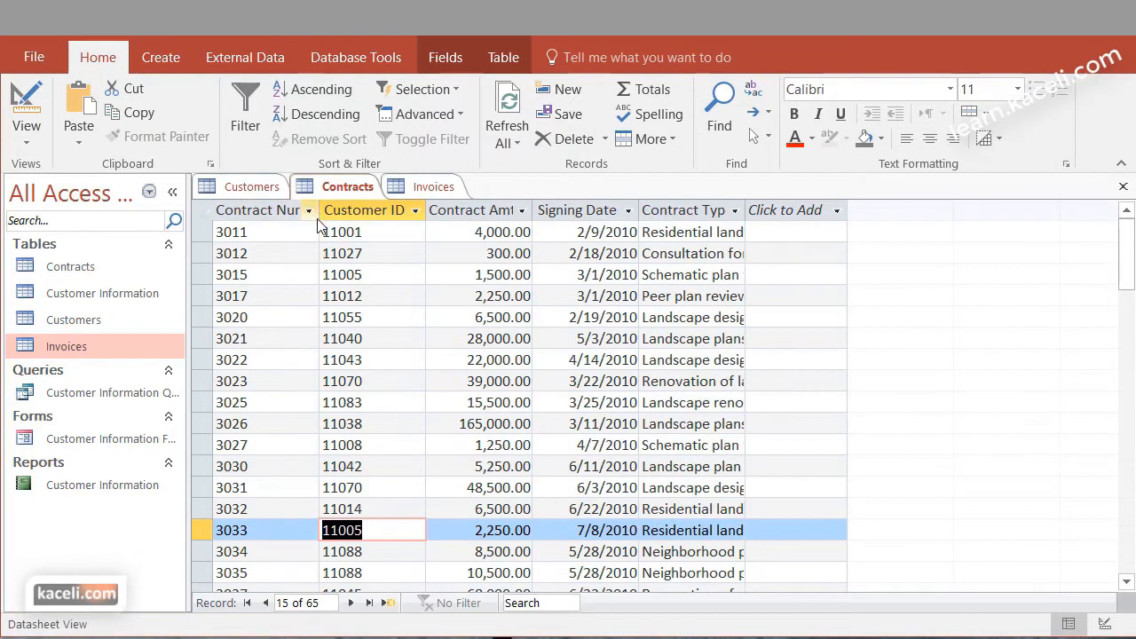
click(416, 192)
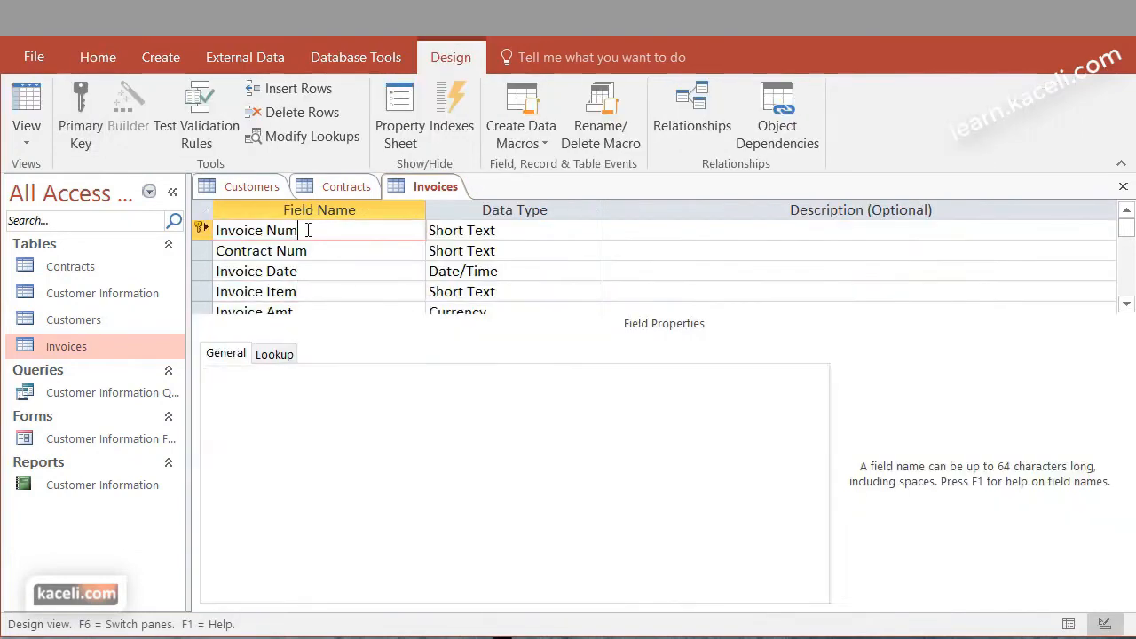
click(311, 251)
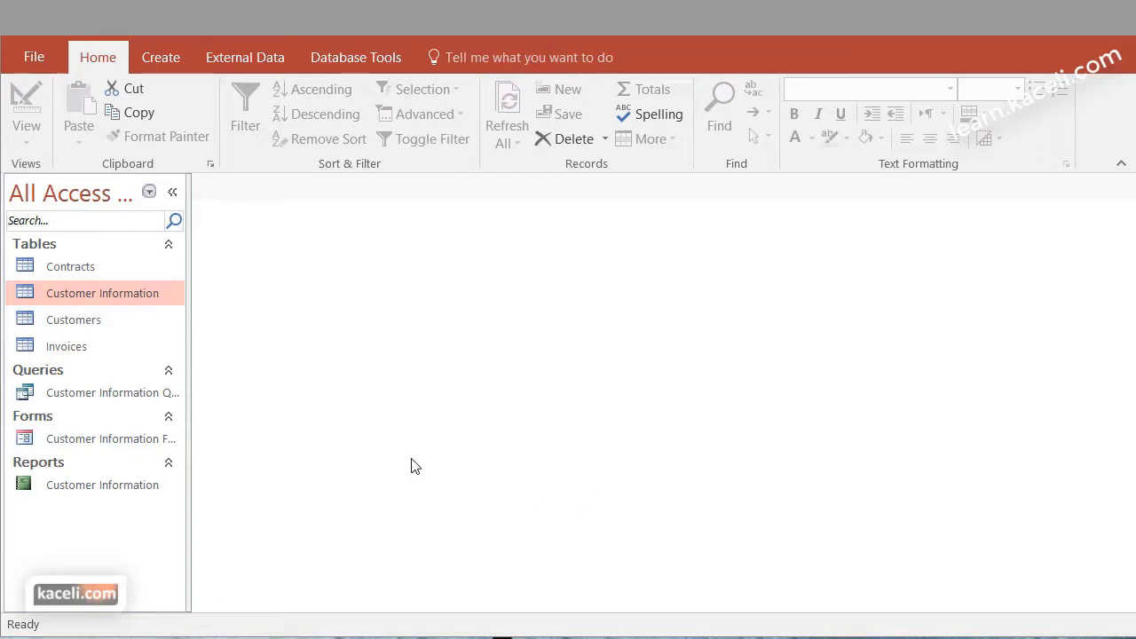
Delete the Customer Information table and the Customer Information Query from the database
right_click(103, 291)
click(175, 471)
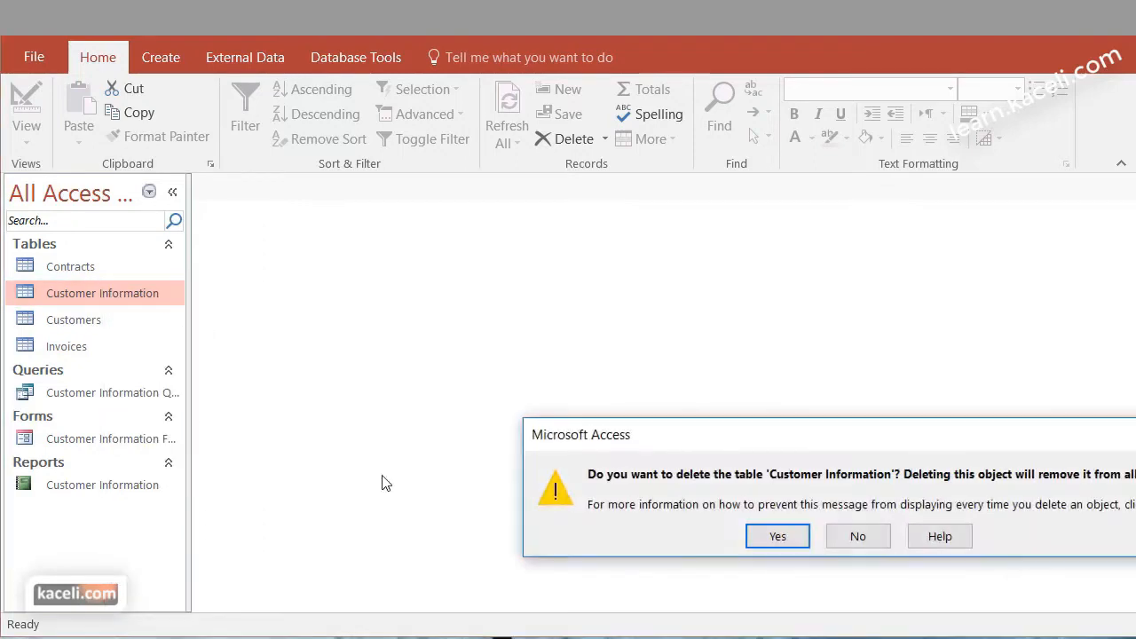
click(788, 539)
click(76, 372)
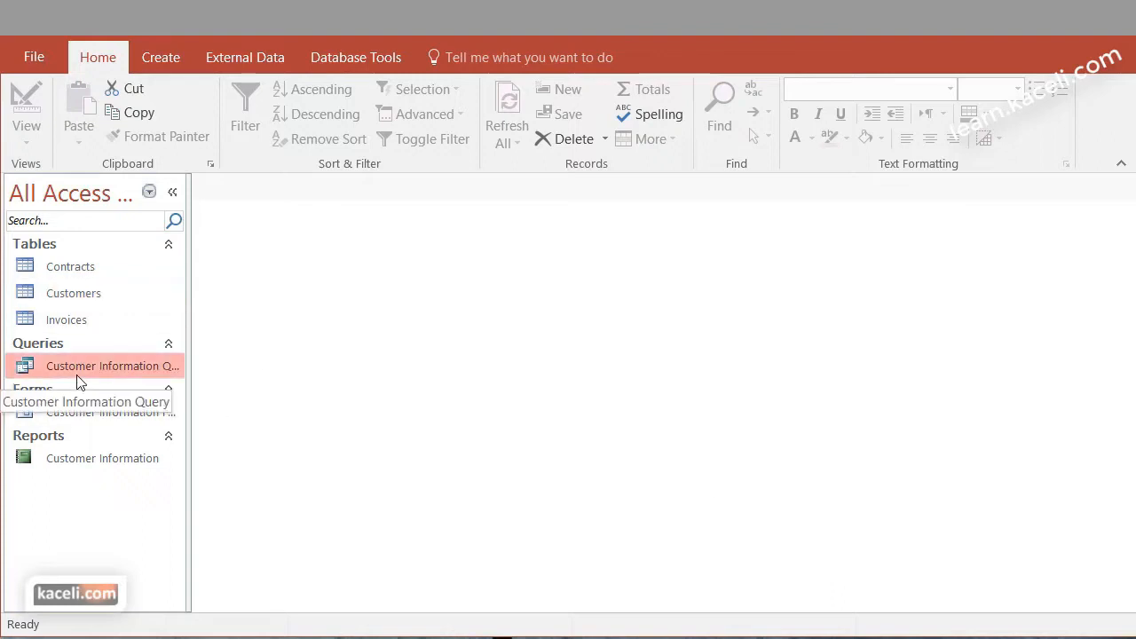
right_click(78, 374)
click(134, 527)
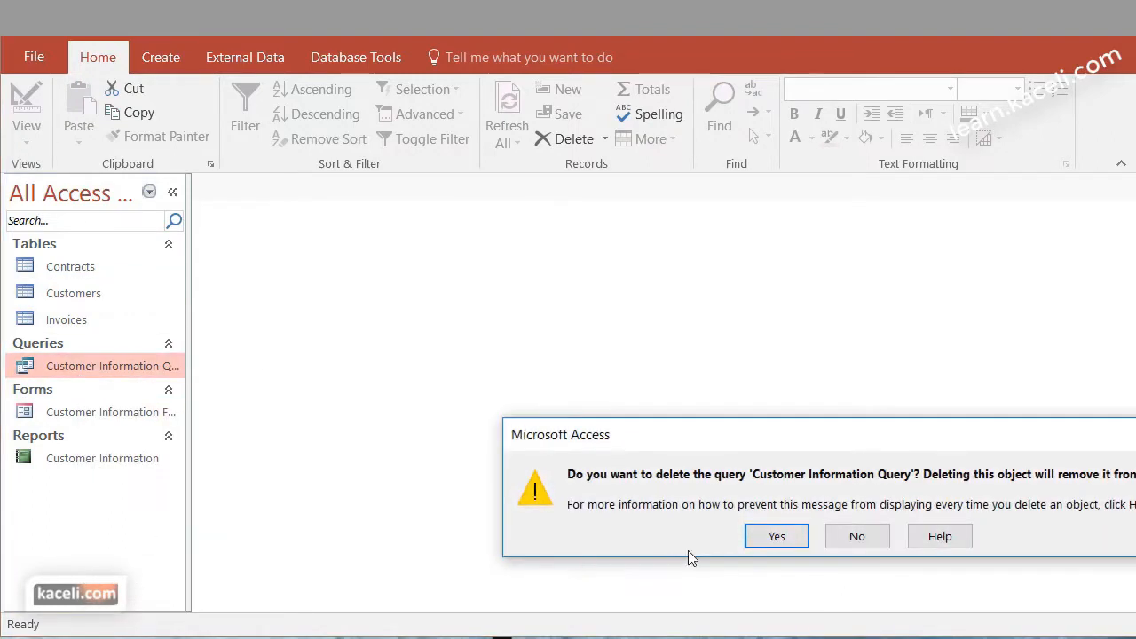
click(769, 539)
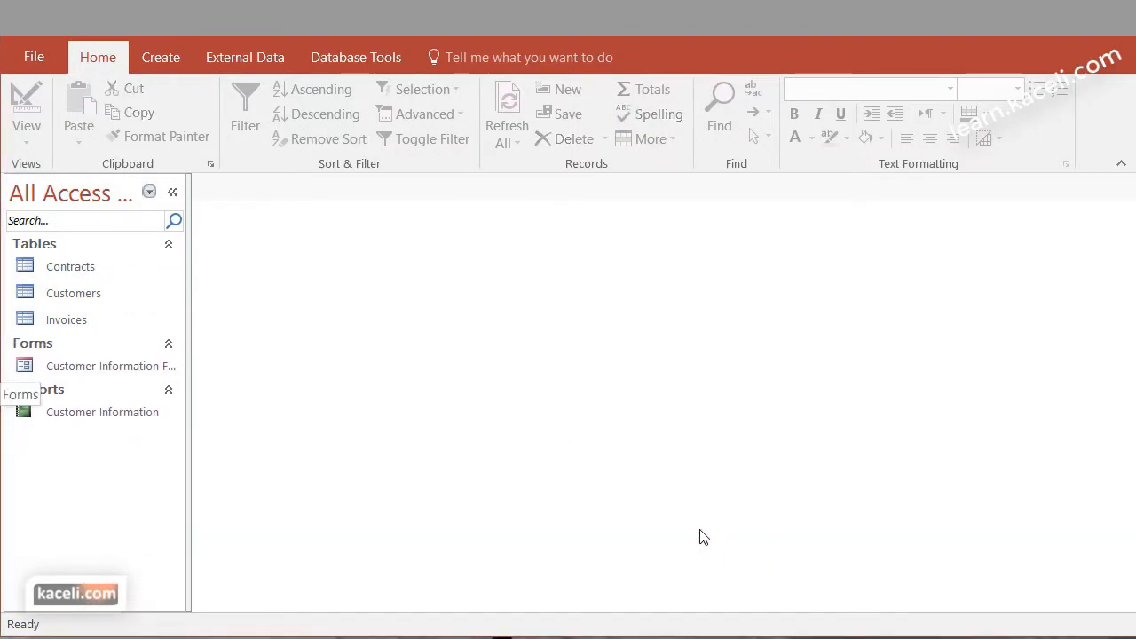
Delete the Customer Information form and the Customer Information report from the database
click(80, 373)
right_click(81, 374)
click(135, 551)
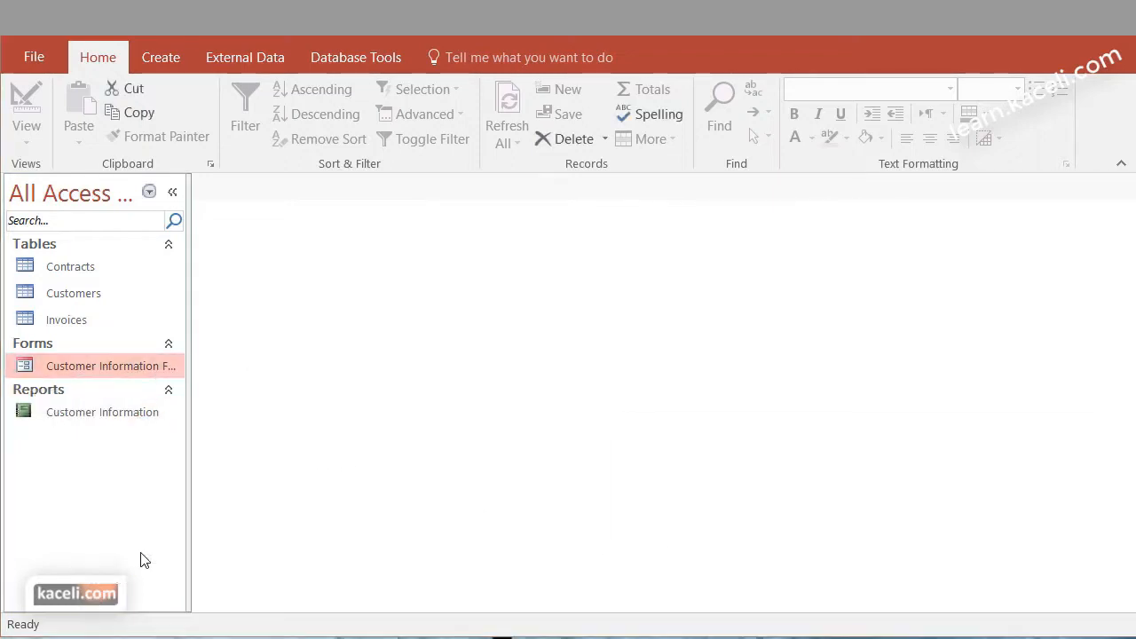
key(Return)
click(77, 379)
right_click(78, 376)
click(128, 562)
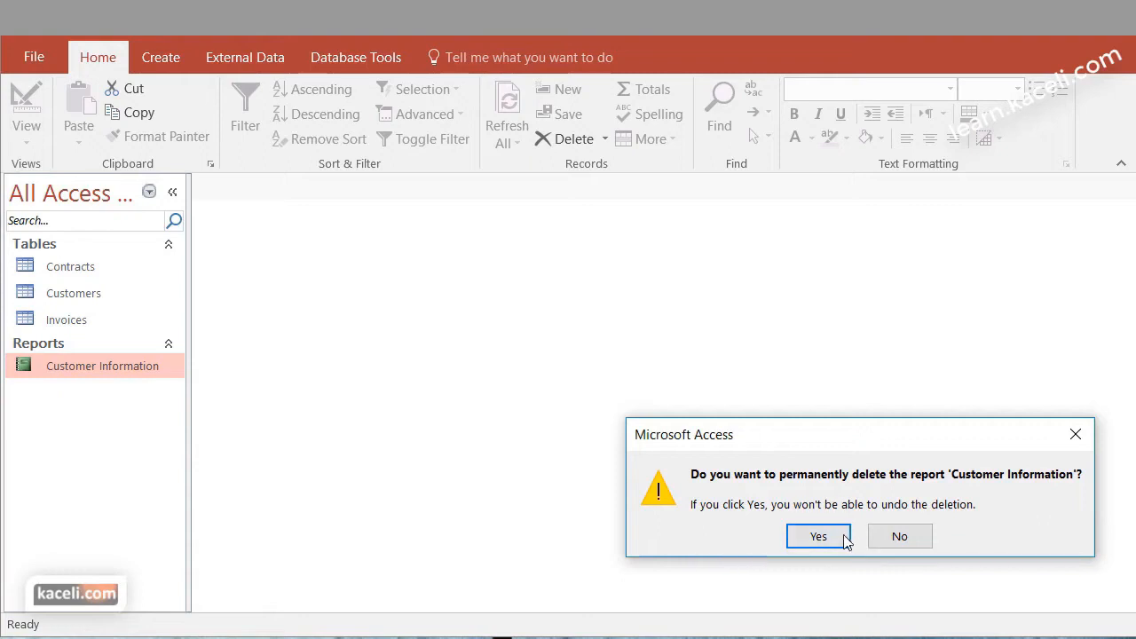
click(815, 537)
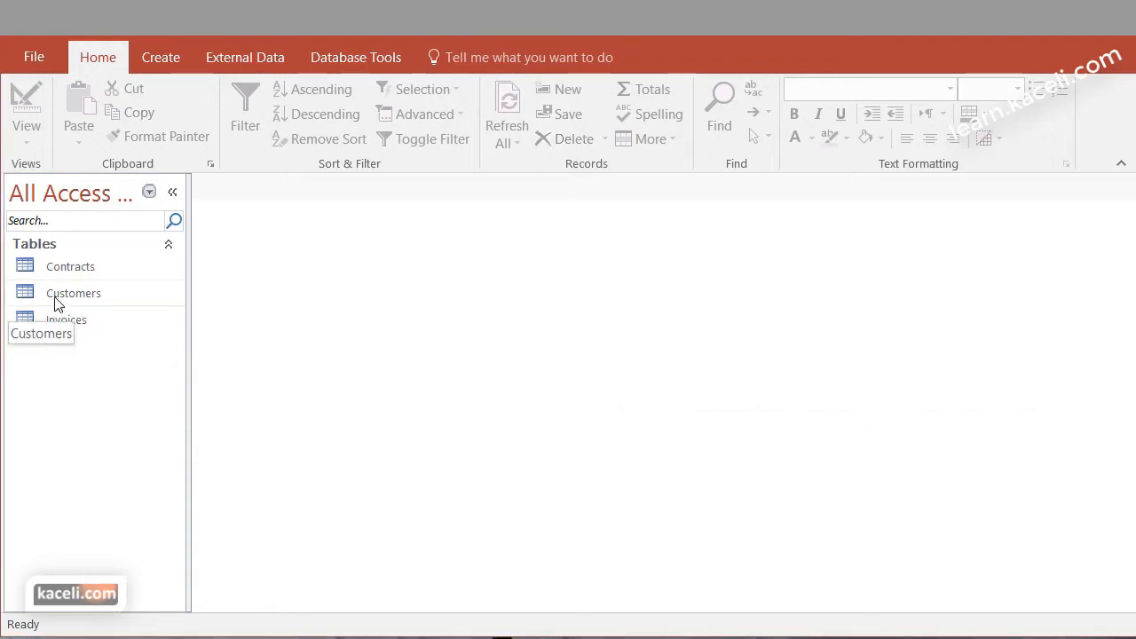
Open the Customers table in Design view to identify its primary key, close it, and select the Invoices table
click(72, 321)
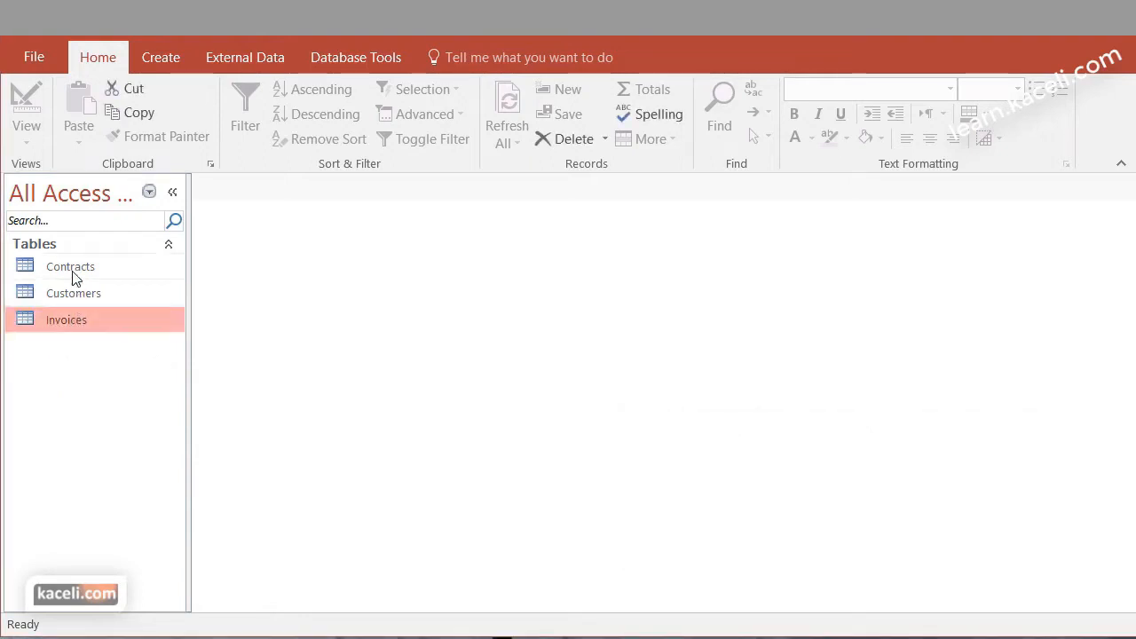
click(72, 270)
double_click(61, 293)
click(27, 133)
click(140, 220)
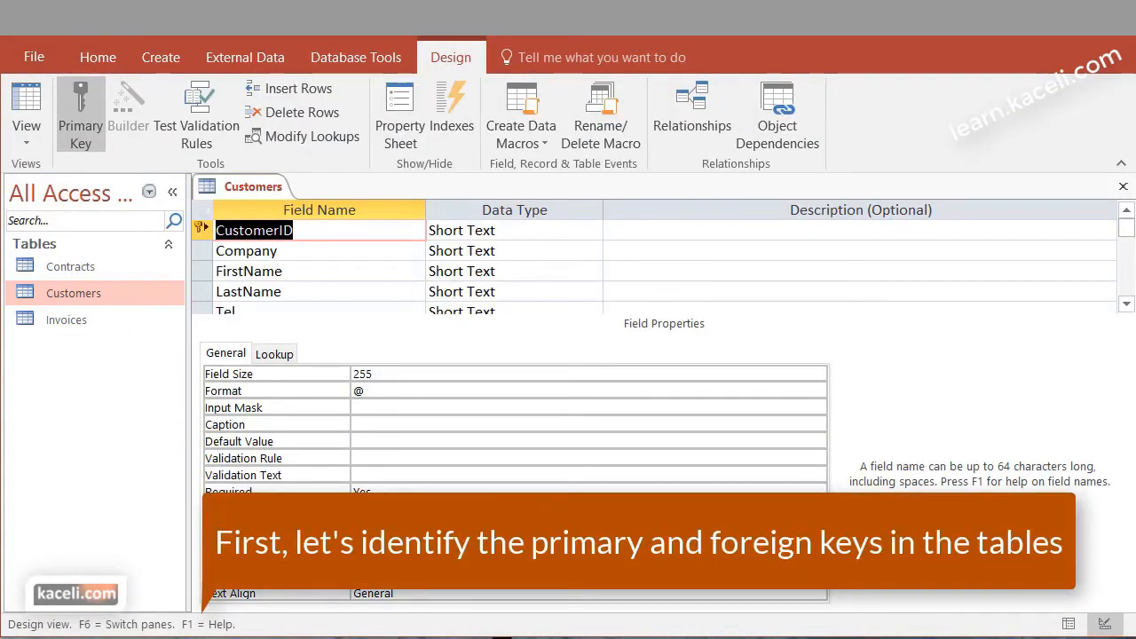
click(1122, 187)
click(71, 325)
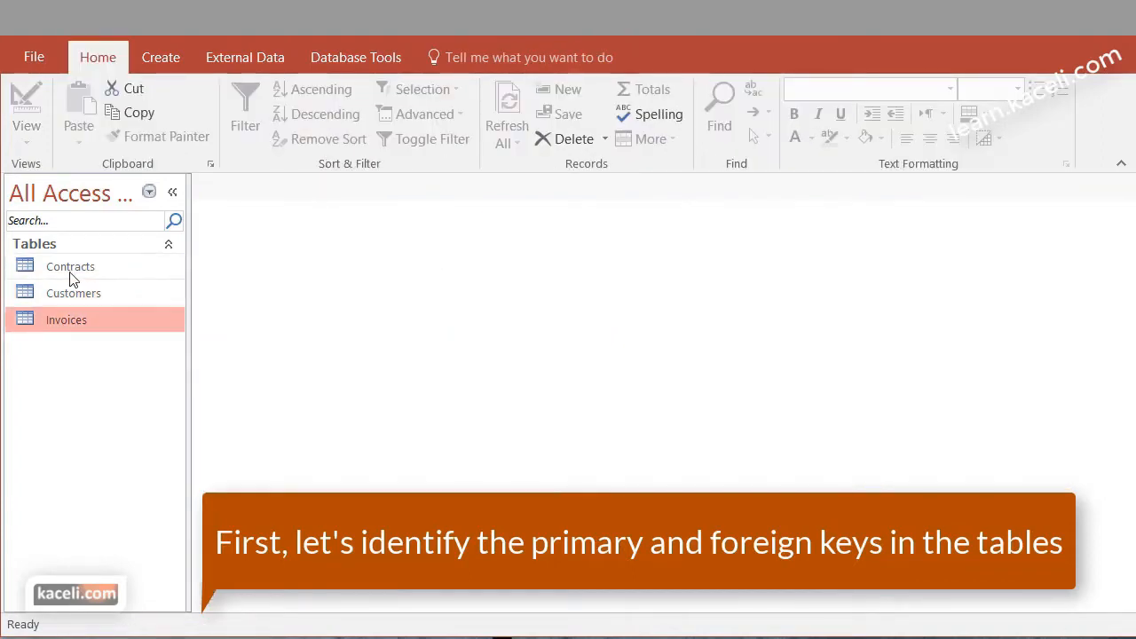
Open the Contracts table in Design view and examine its Contract Num primary key and Customer ID foreign key
double_click(122, 268)
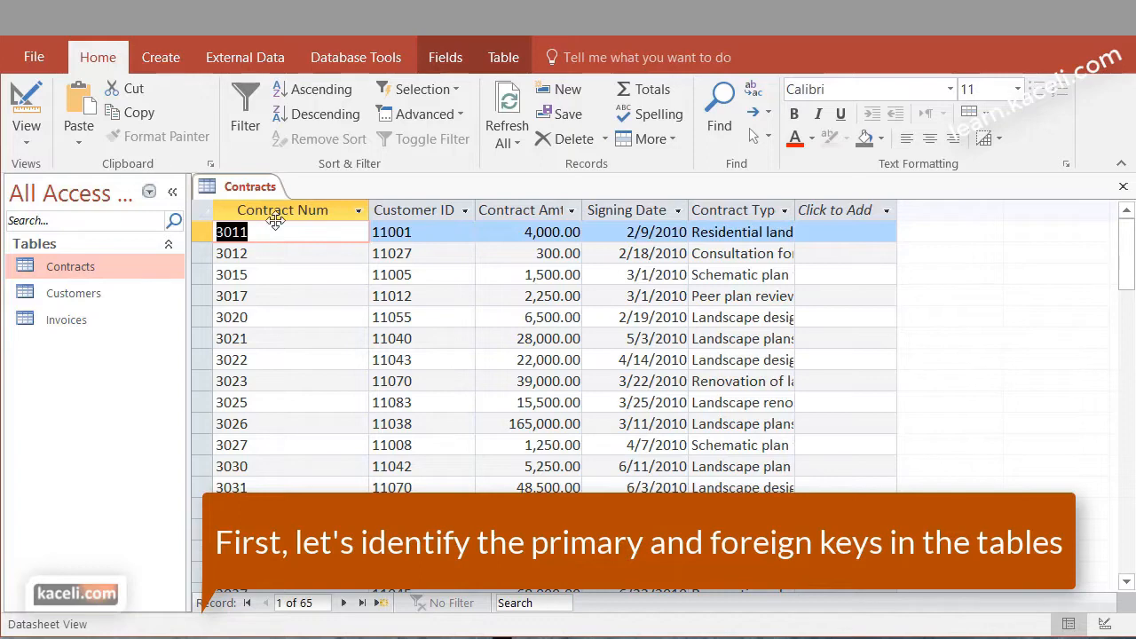
click(40, 143)
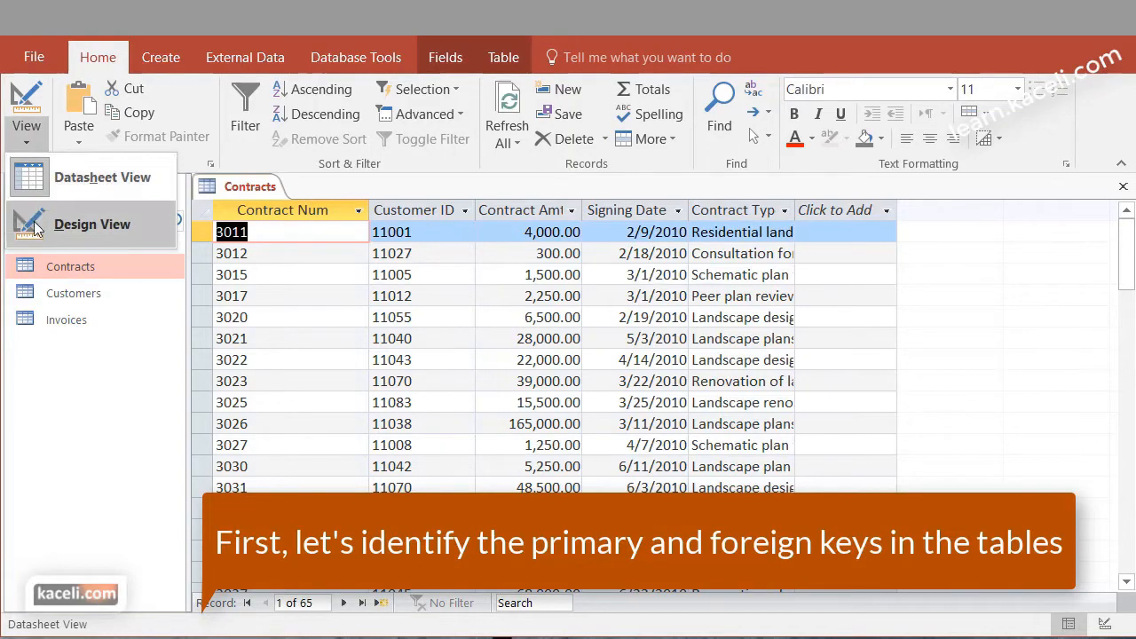
click(98, 218)
click(282, 253)
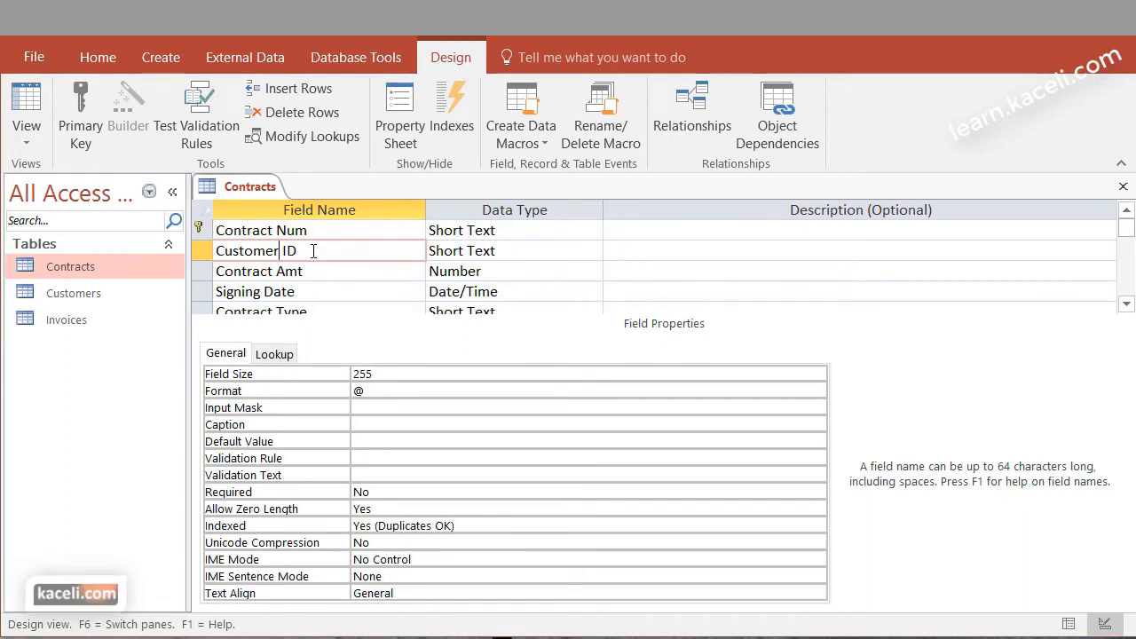
Examine Invoice Num and Contract Num of the Invoices table in Design view, compare them with Contracts, and close both tables
double_click(69, 319)
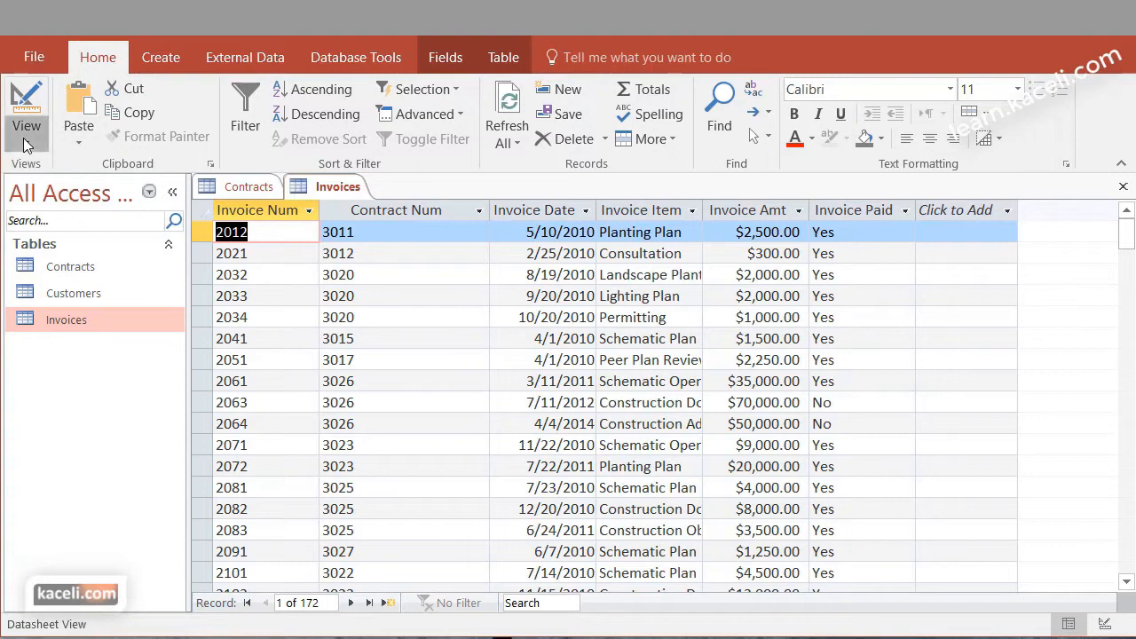
click(27, 105)
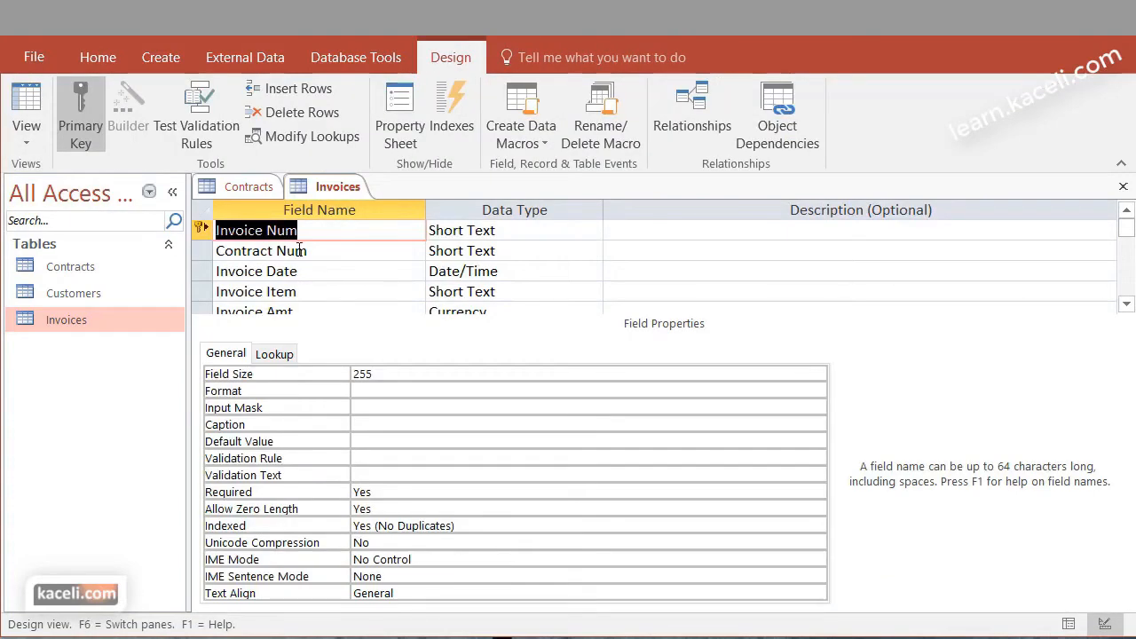
click(298, 250)
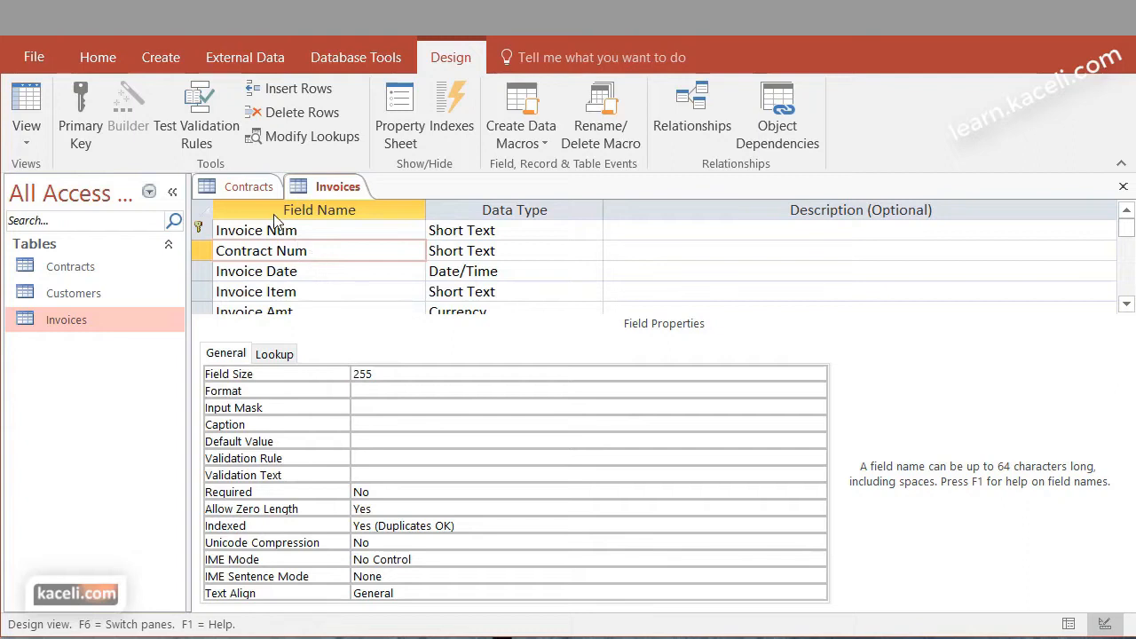
click(252, 186)
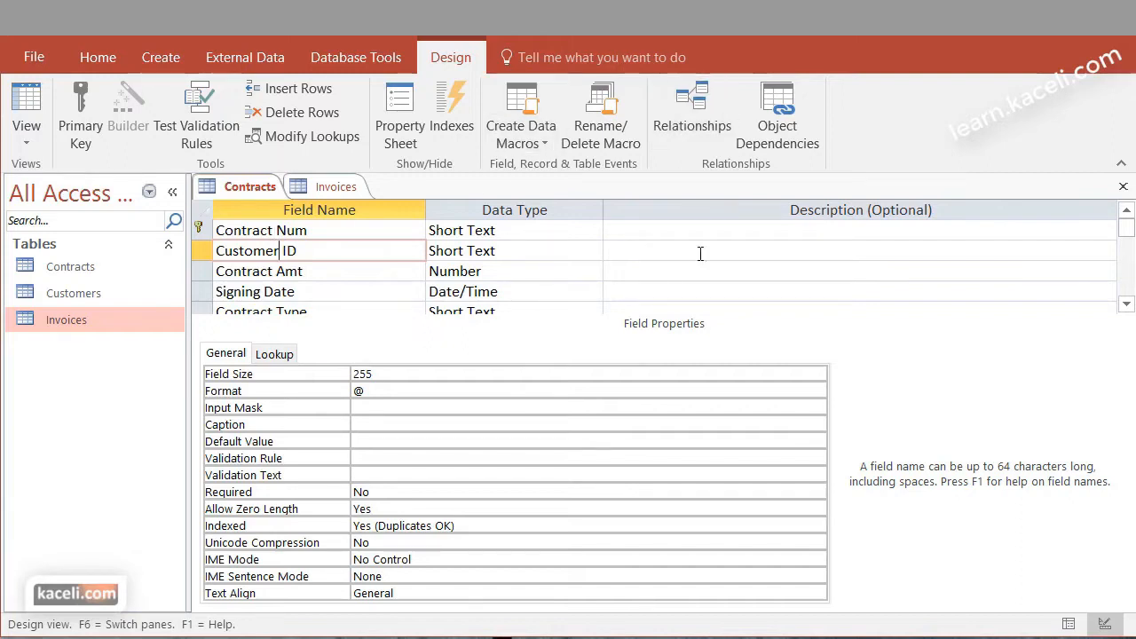
click(1123, 189)
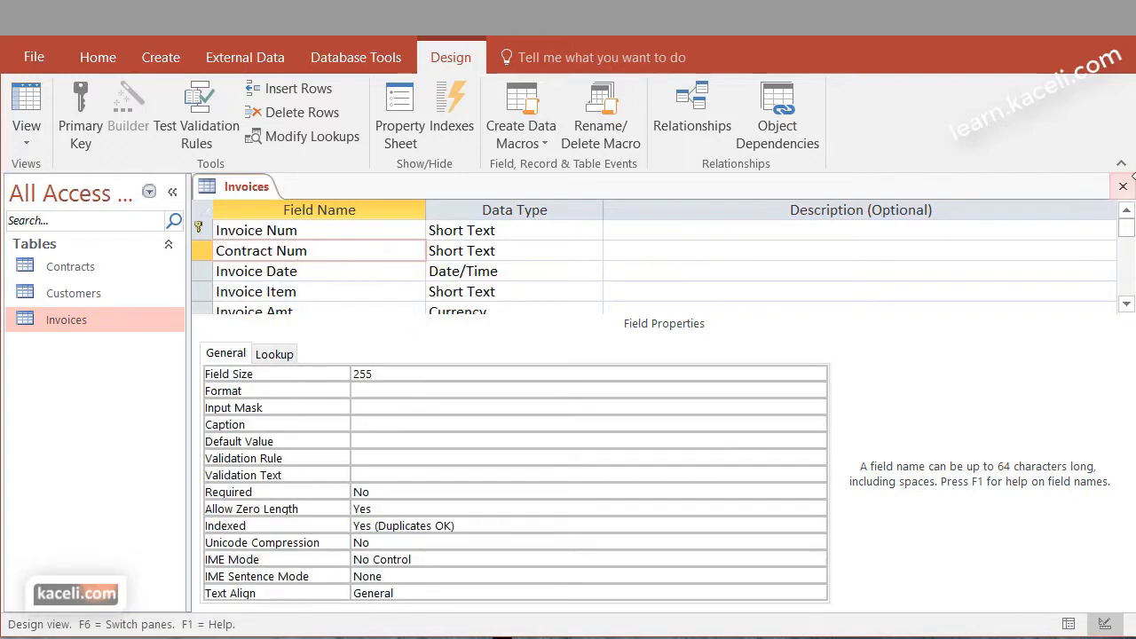
click(1123, 189)
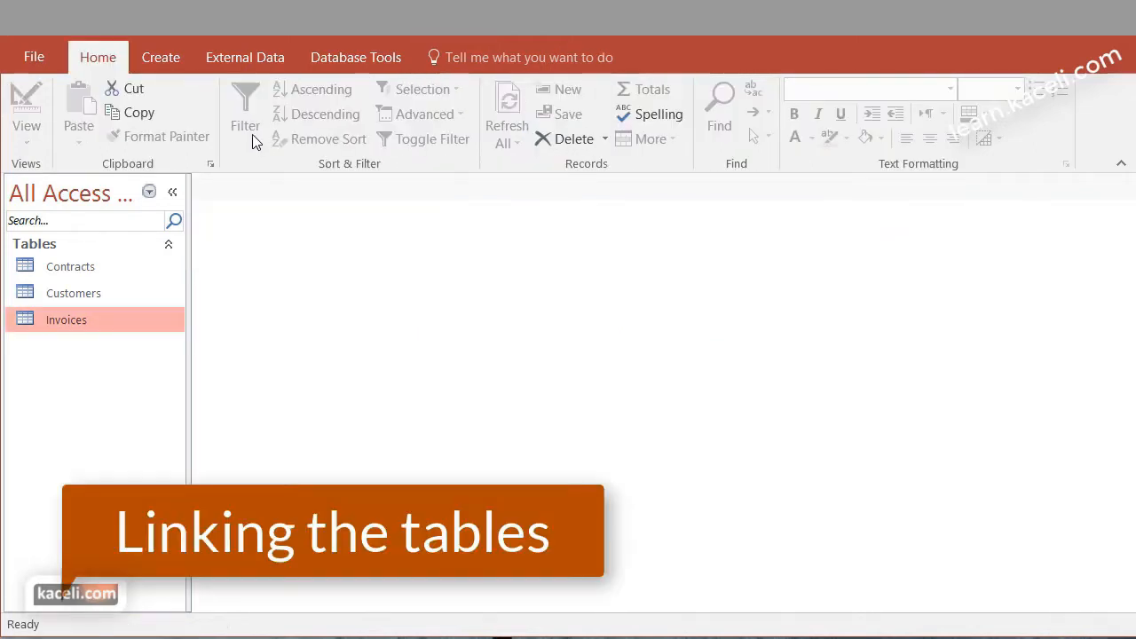
Open the database relationships layout and add the Customers, Contracts and Invoices tables to it
click(340, 61)
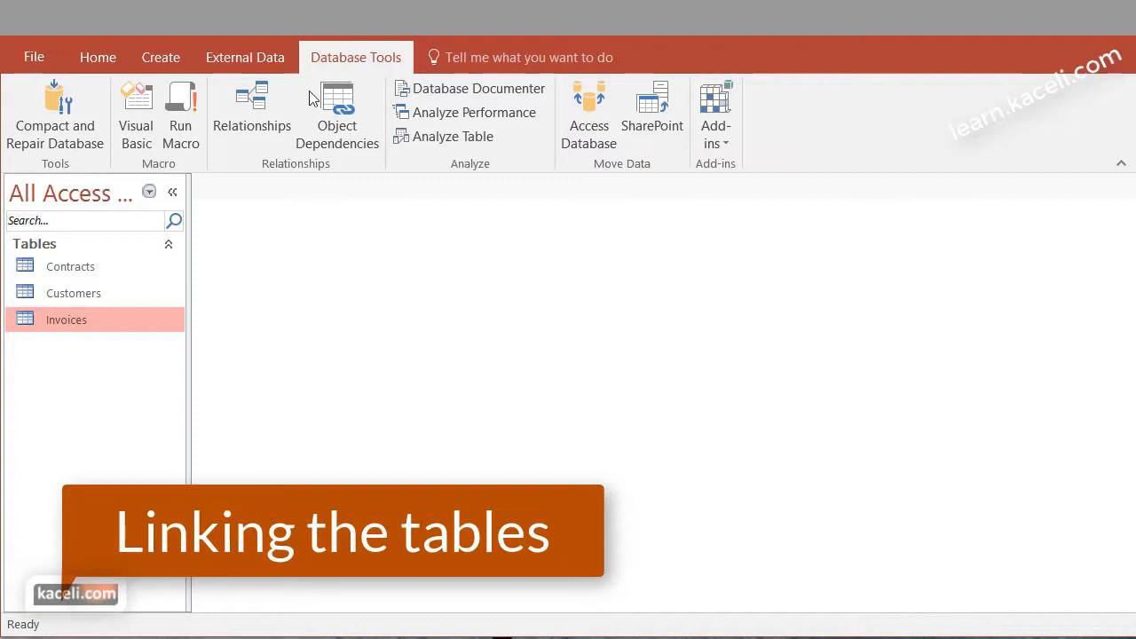
click(260, 130)
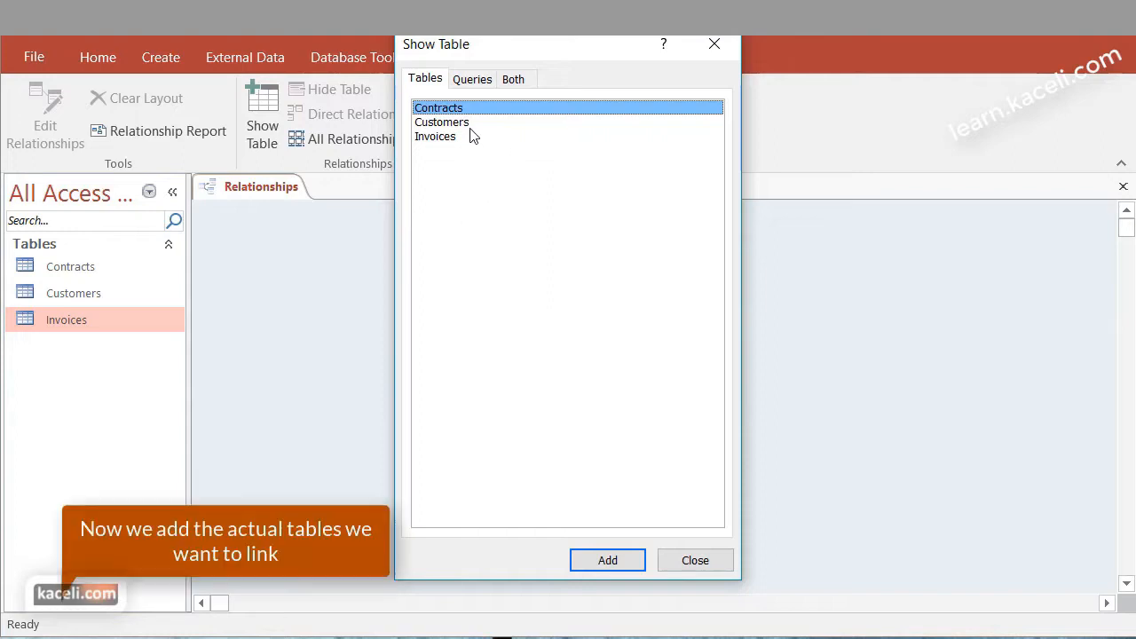
click(458, 124)
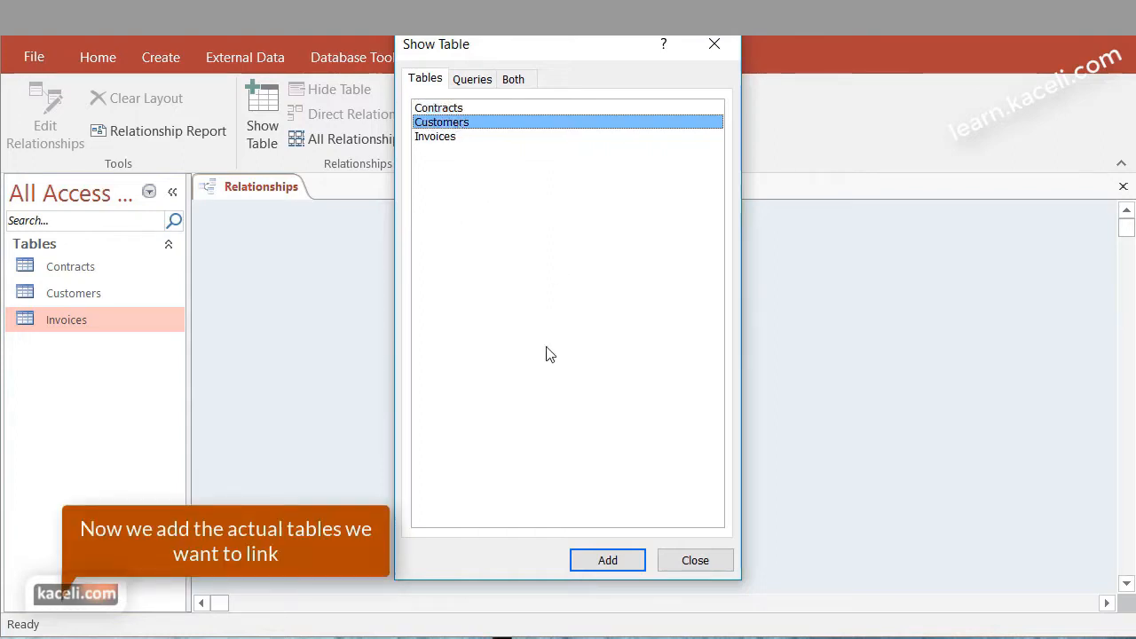
click(614, 553)
click(446, 108)
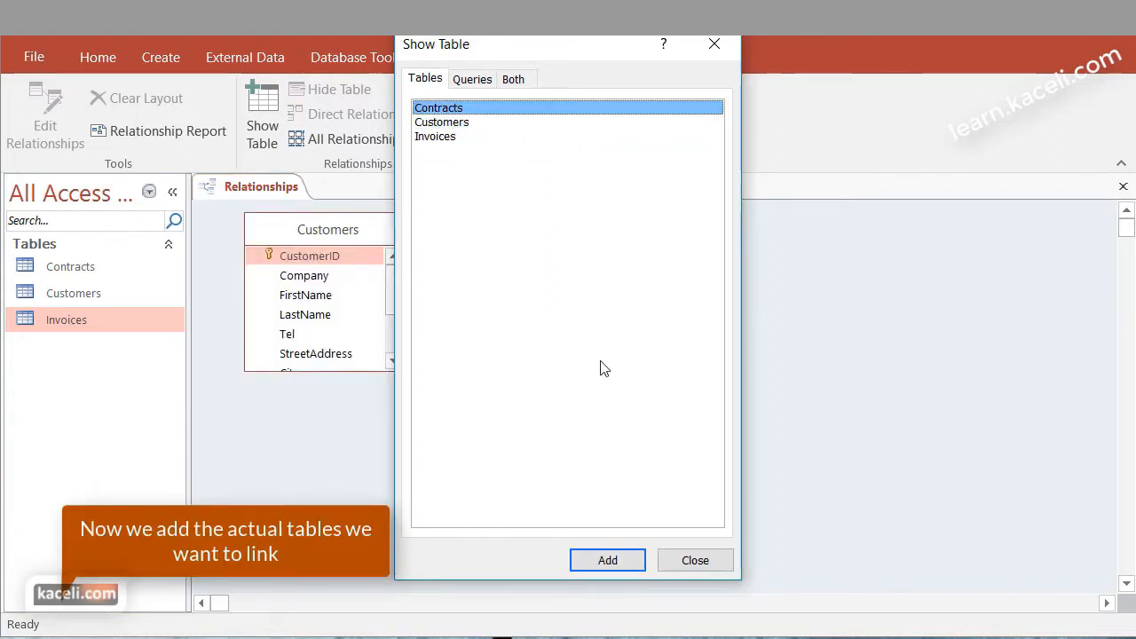
click(609, 563)
click(452, 138)
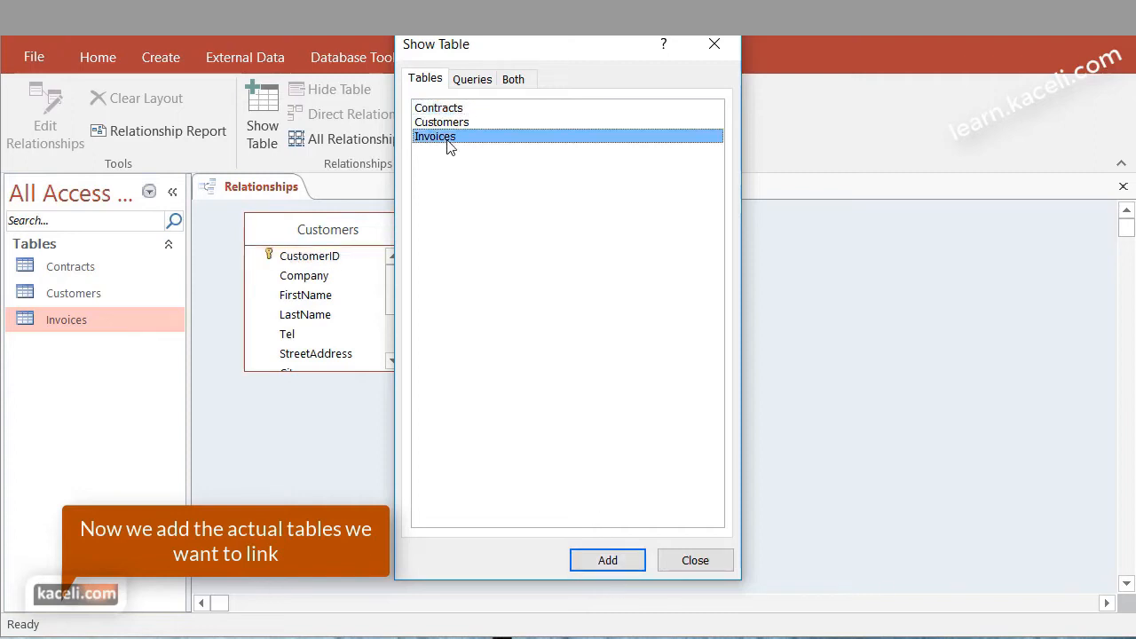
click(613, 562)
click(694, 559)
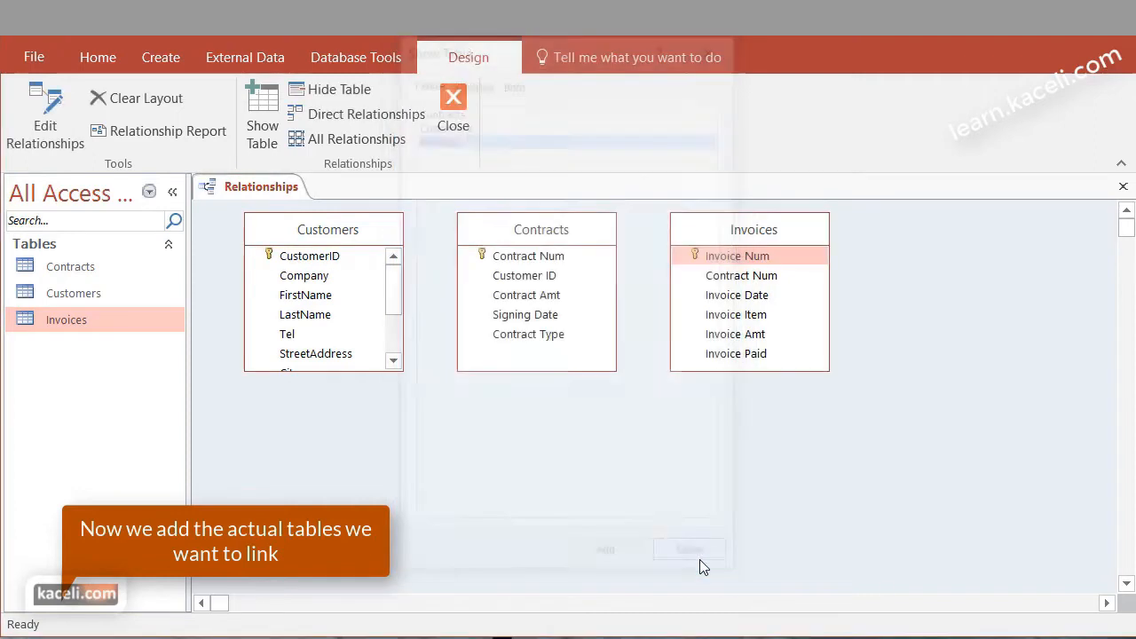
Rearrange the relationships layout by spacing Contracts away from Customers and placing Invoices below and between them
drag(735, 237, 609, 432)
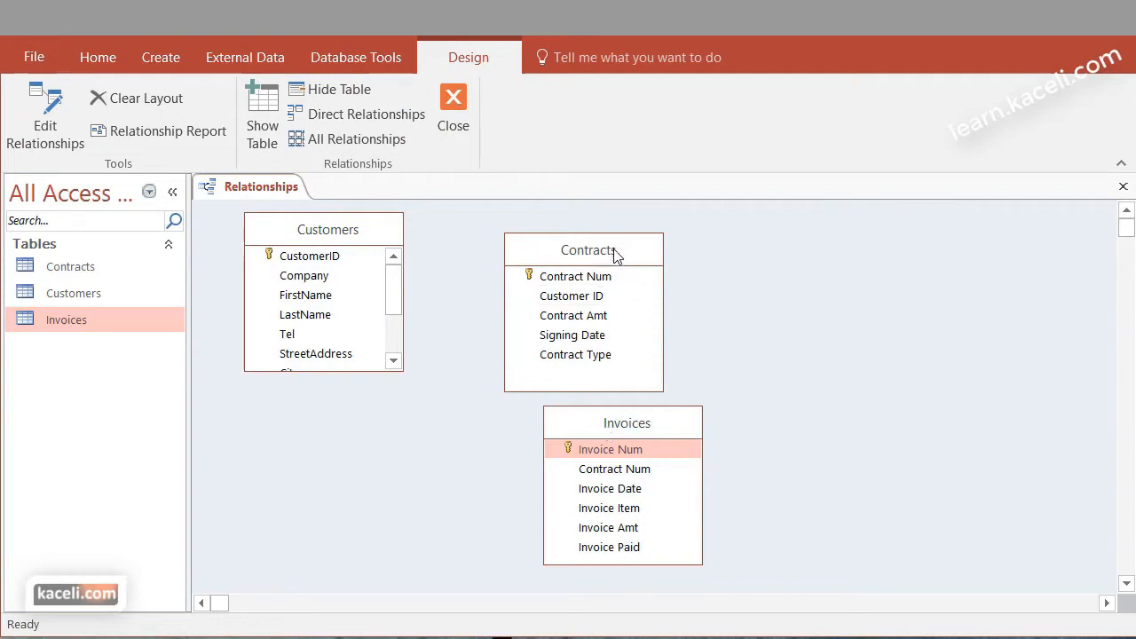
drag(614, 254, 826, 243)
drag(609, 425, 524, 428)
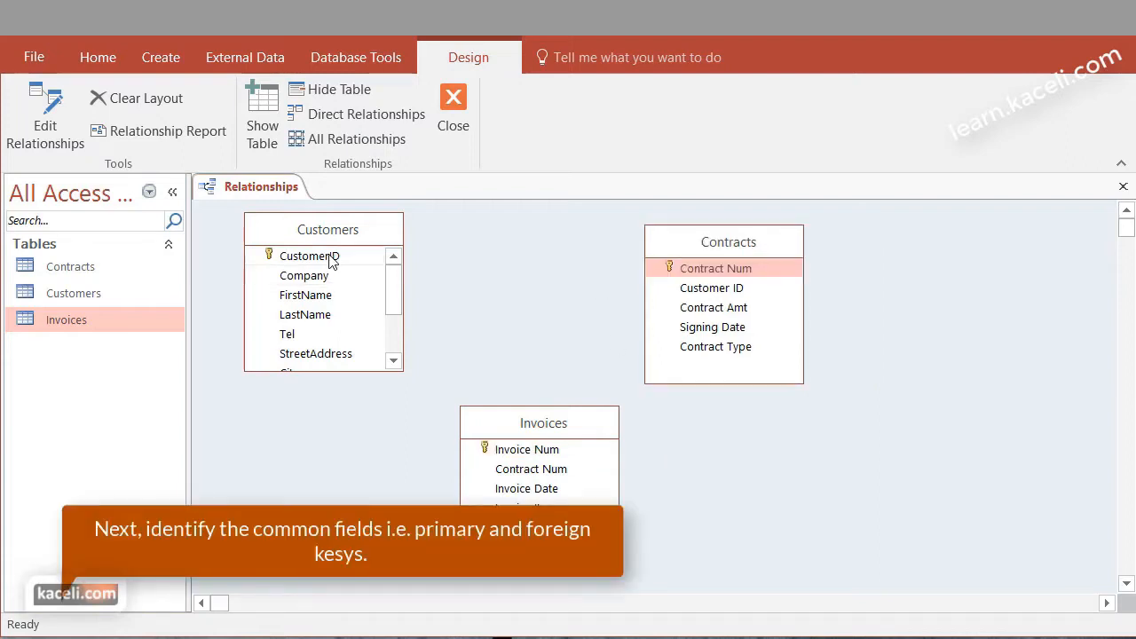
Create a one-to-many relationship from CustomerID in Customers to Customer ID in Contracts, leaving Enforce Referential Integrity off
click(307, 259)
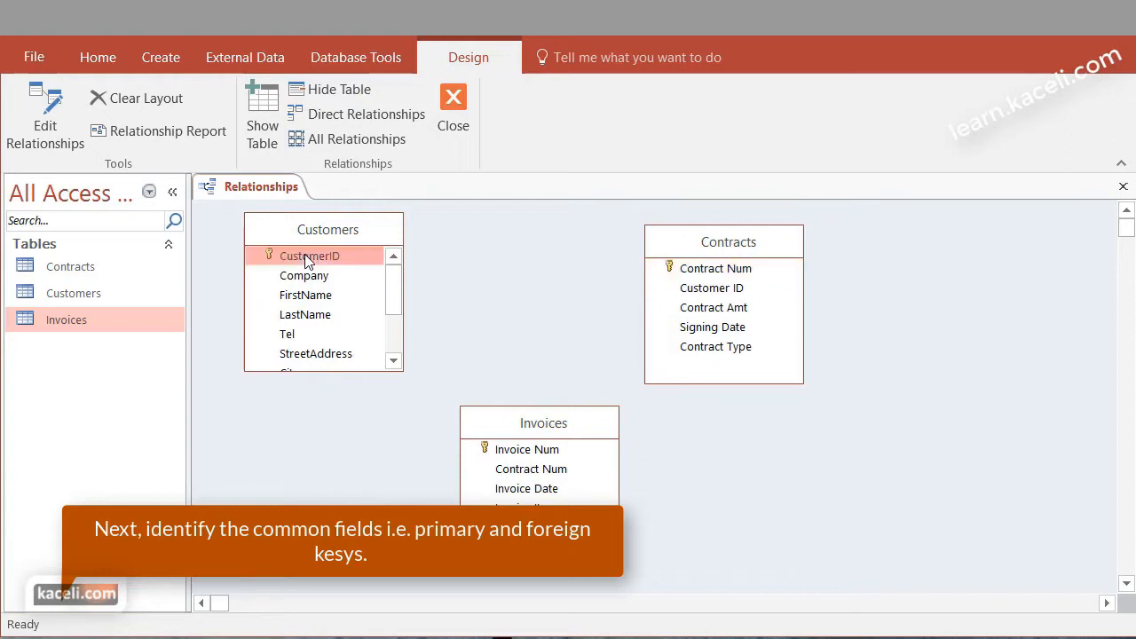
click(717, 292)
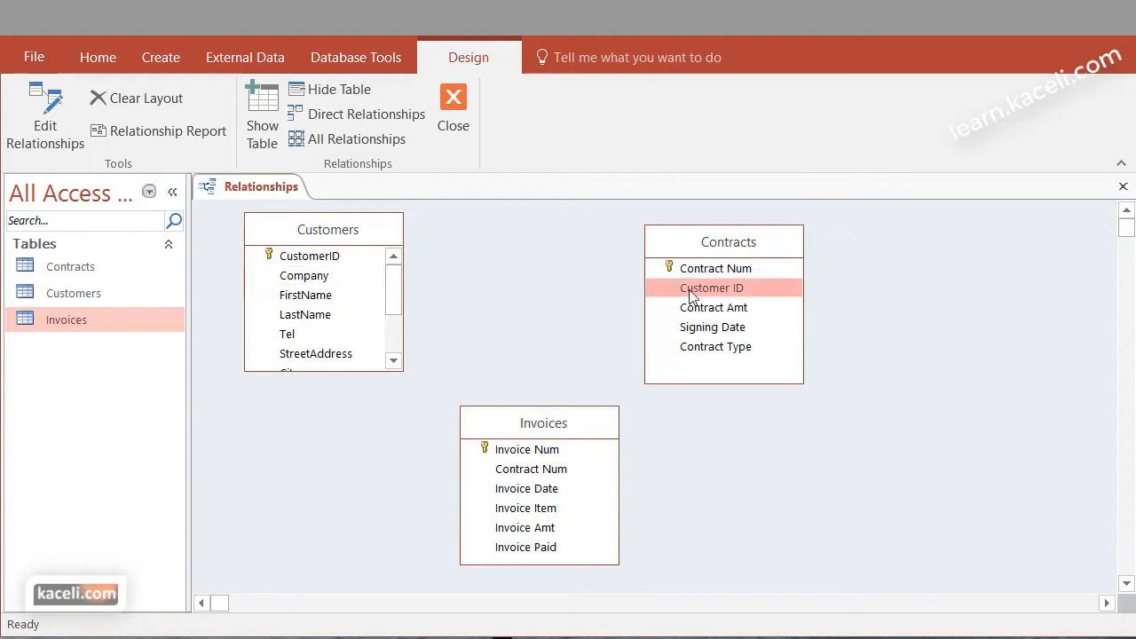
click(314, 259)
drag(308, 255, 708, 290)
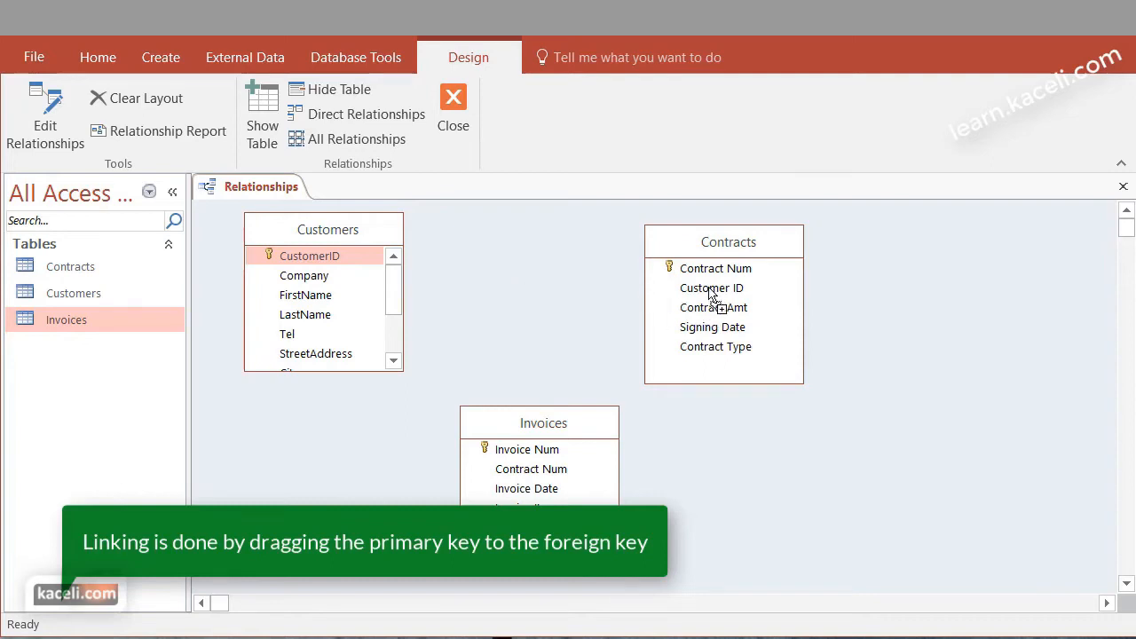
drag(708, 288, 708, 288)
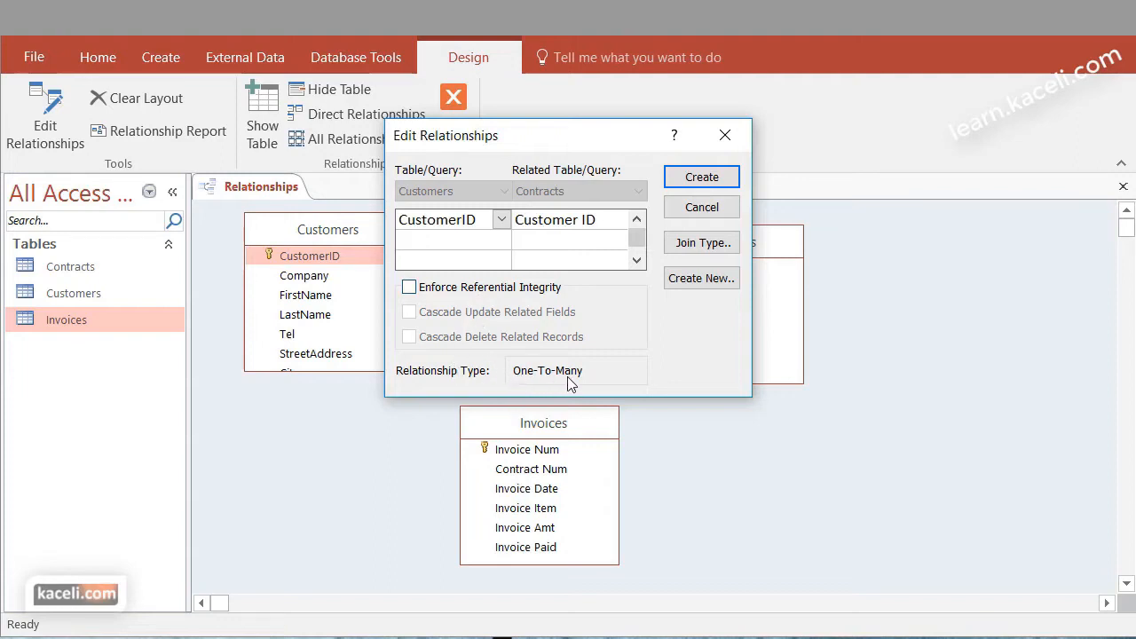
drag(576, 141, 749, 290)
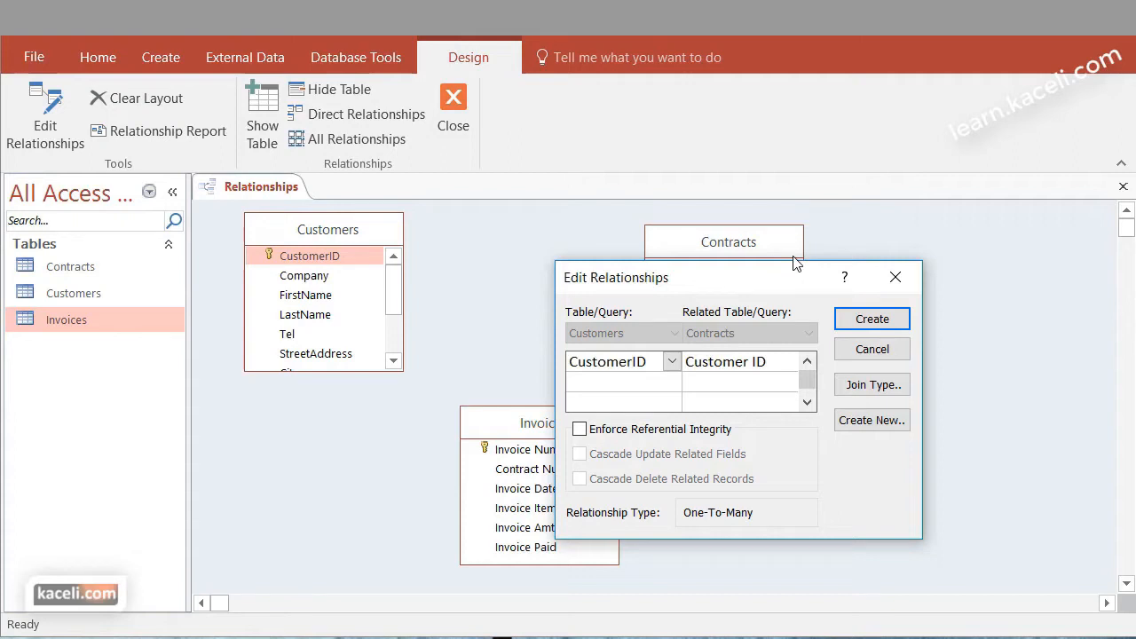
click(581, 432)
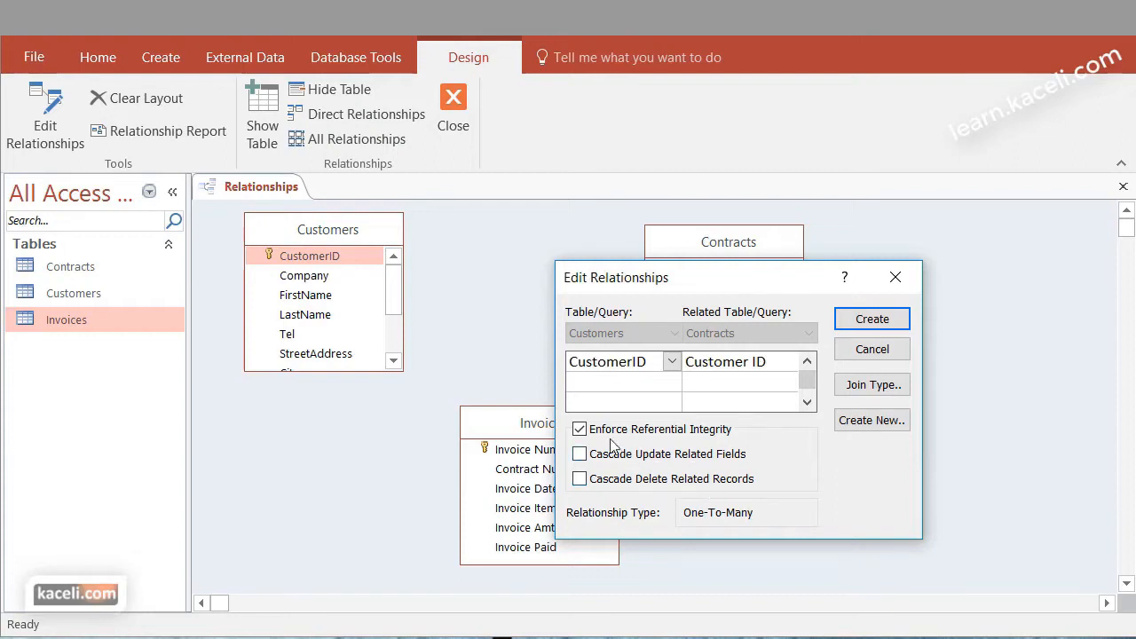
click(579, 430)
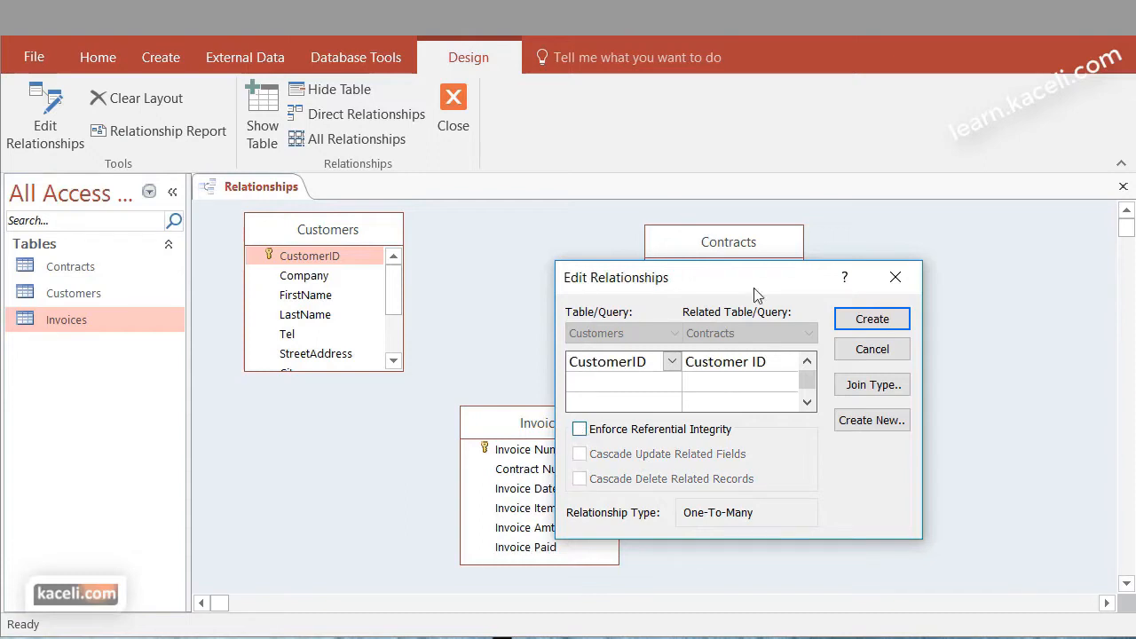
click(885, 321)
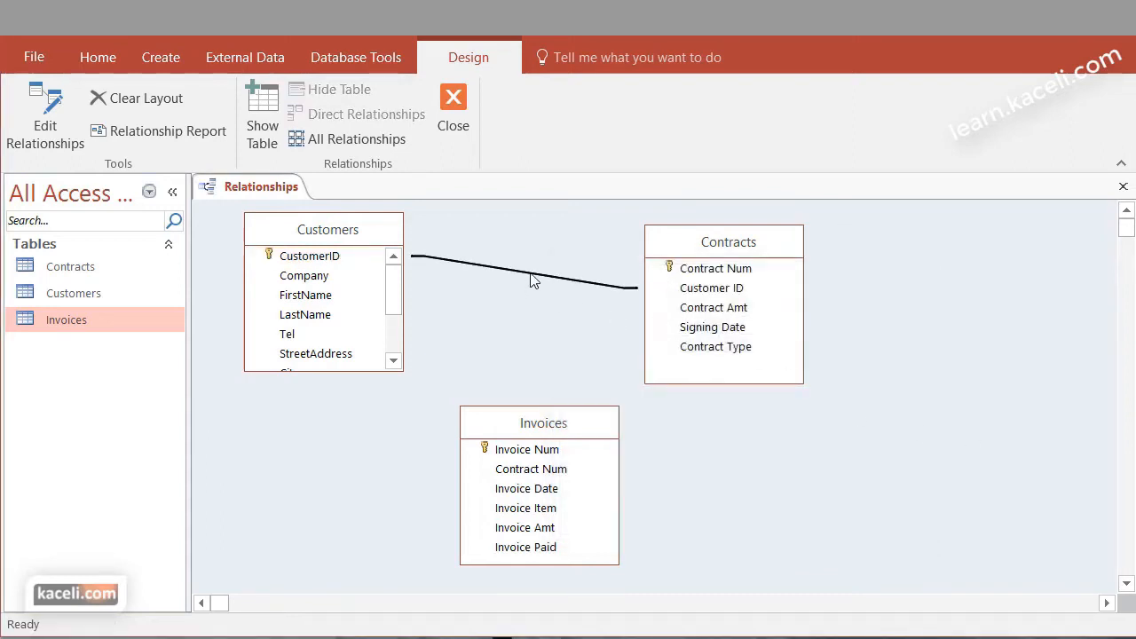
Create a one-to-many relationship from Contract Num in Contracts to Contract Num in Invoices, and move Invoices to the right of Contracts
click(715, 270)
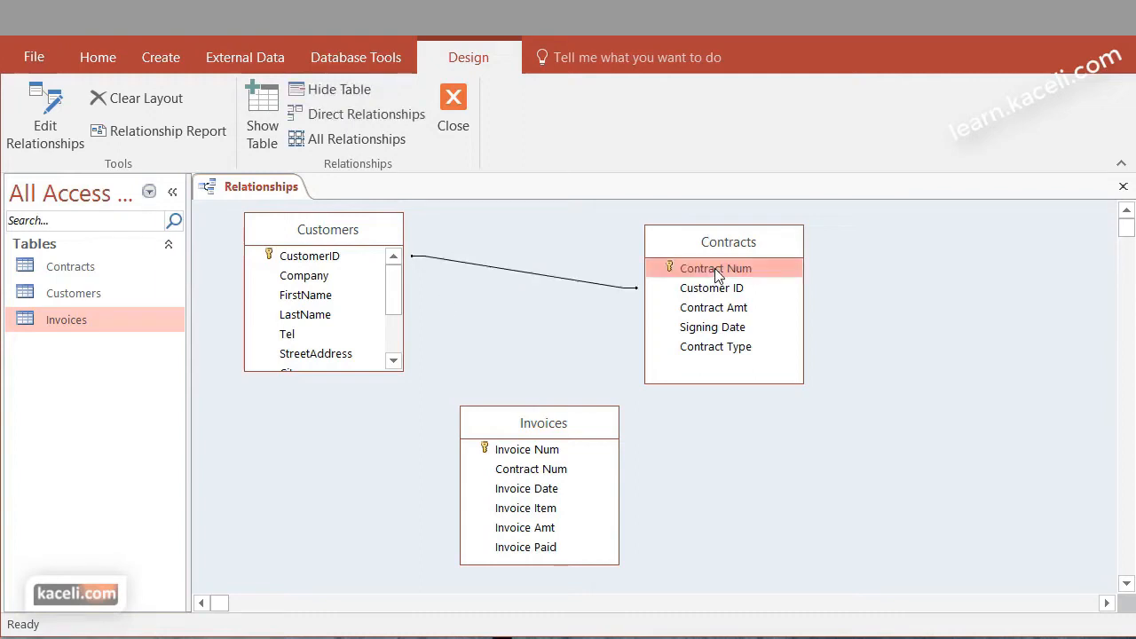
drag(715, 276, 550, 451)
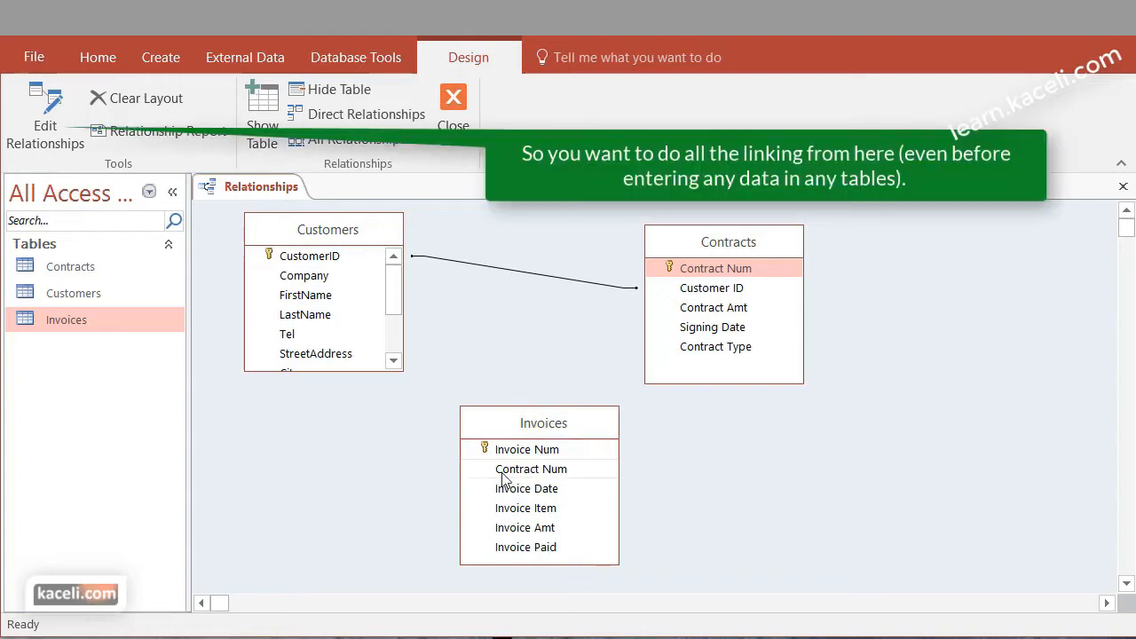
click(700, 273)
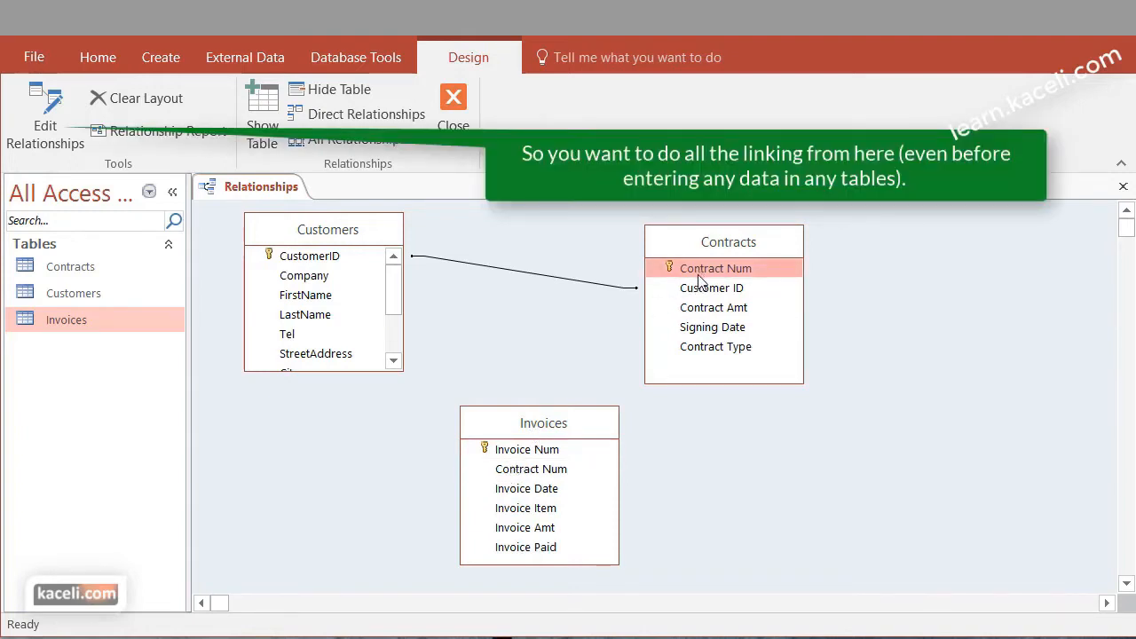
drag(700, 280, 536, 478)
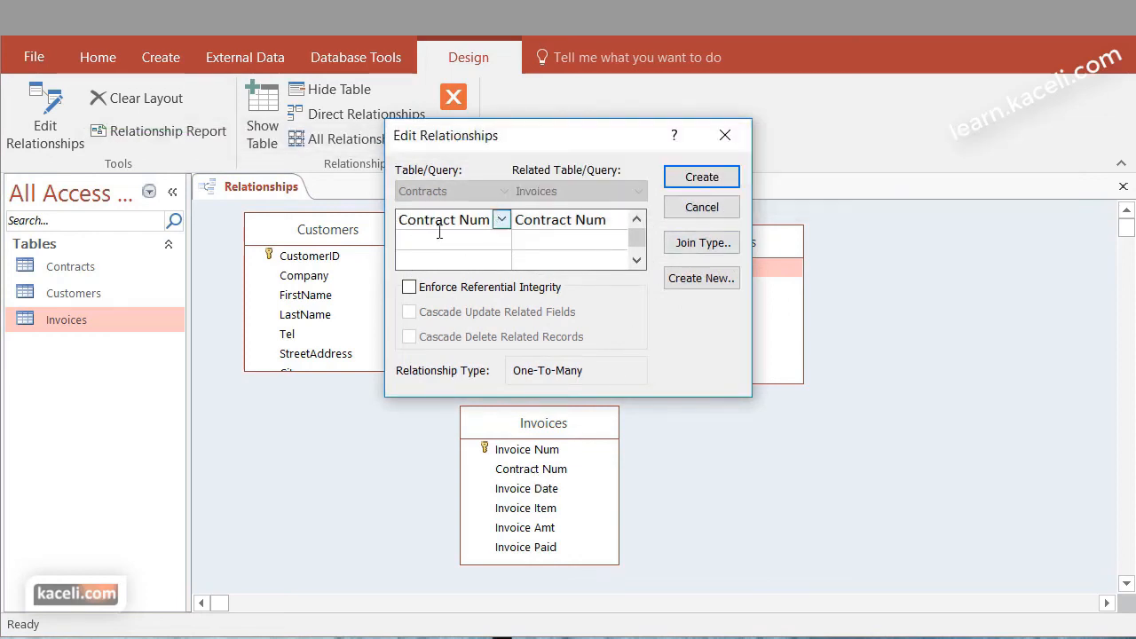
click(708, 180)
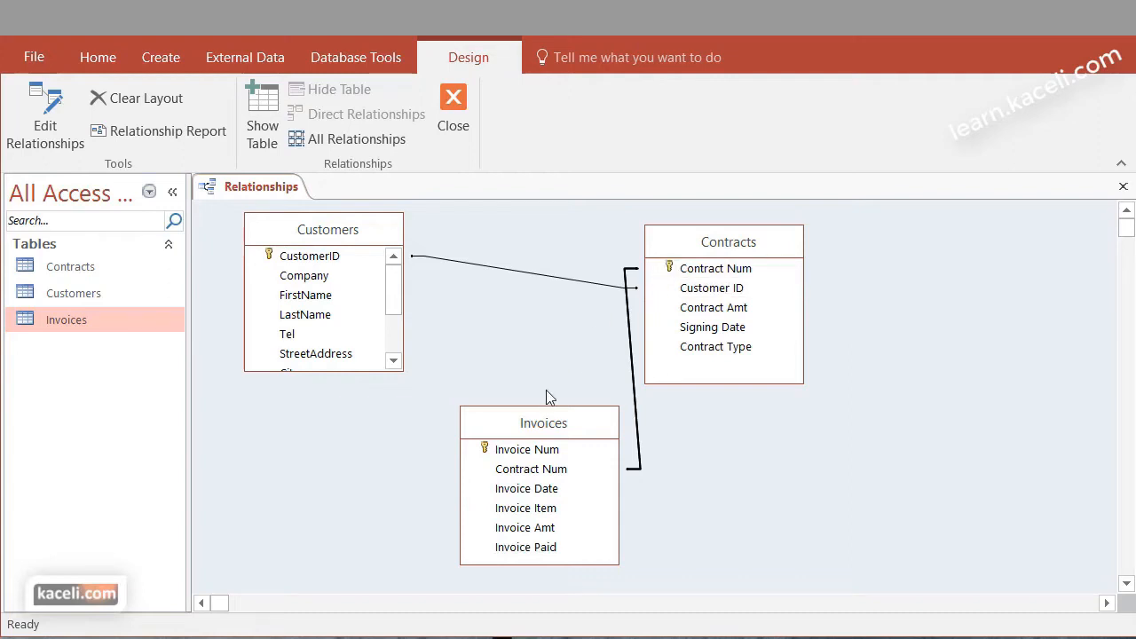
drag(526, 424, 933, 366)
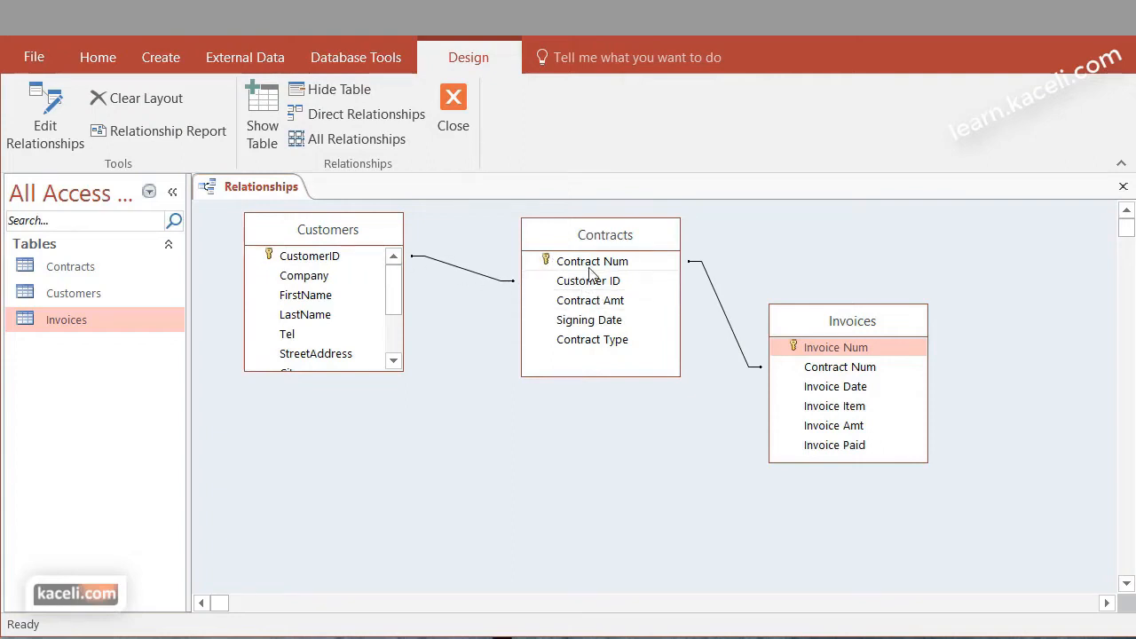
Permanently delete the relationship between the Customers and Contracts tables
click(477, 277)
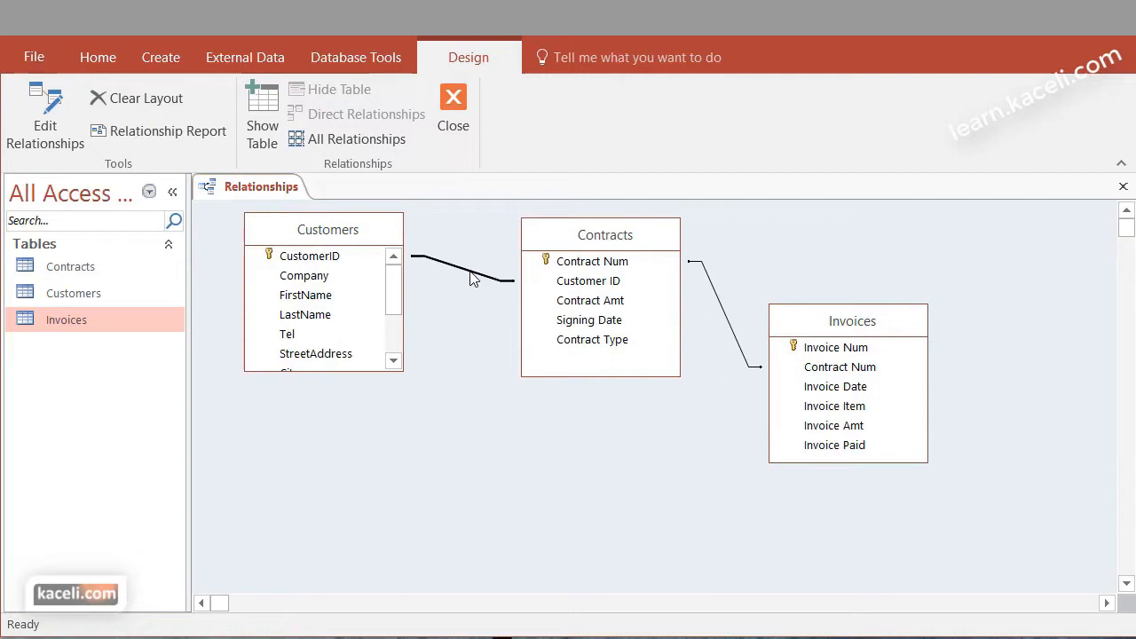
right_click(471, 277)
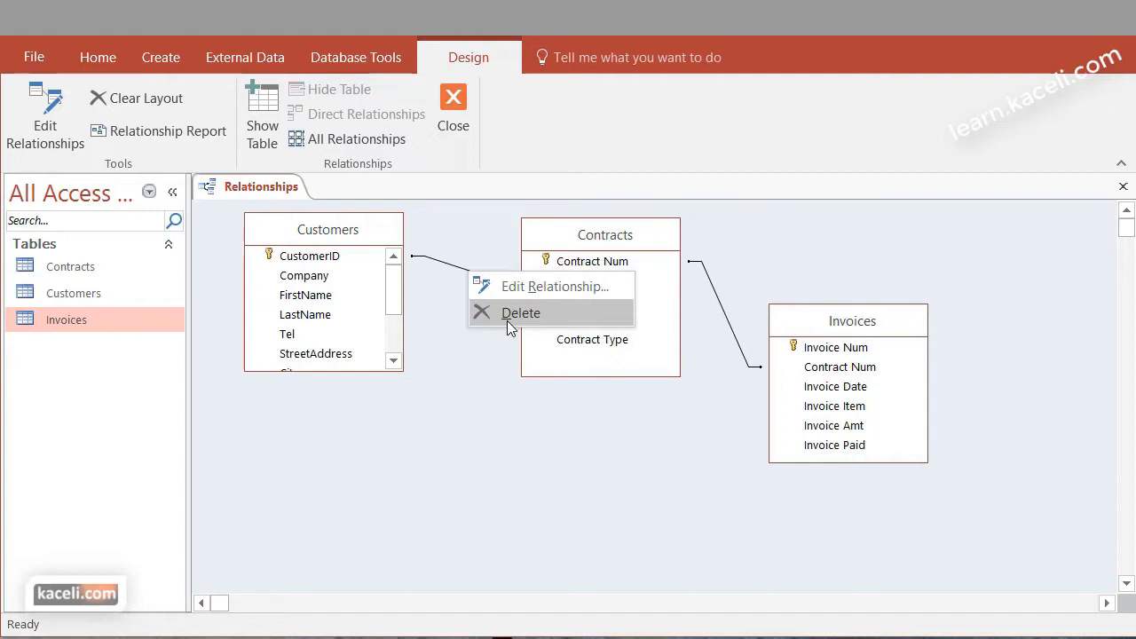
click(520, 313)
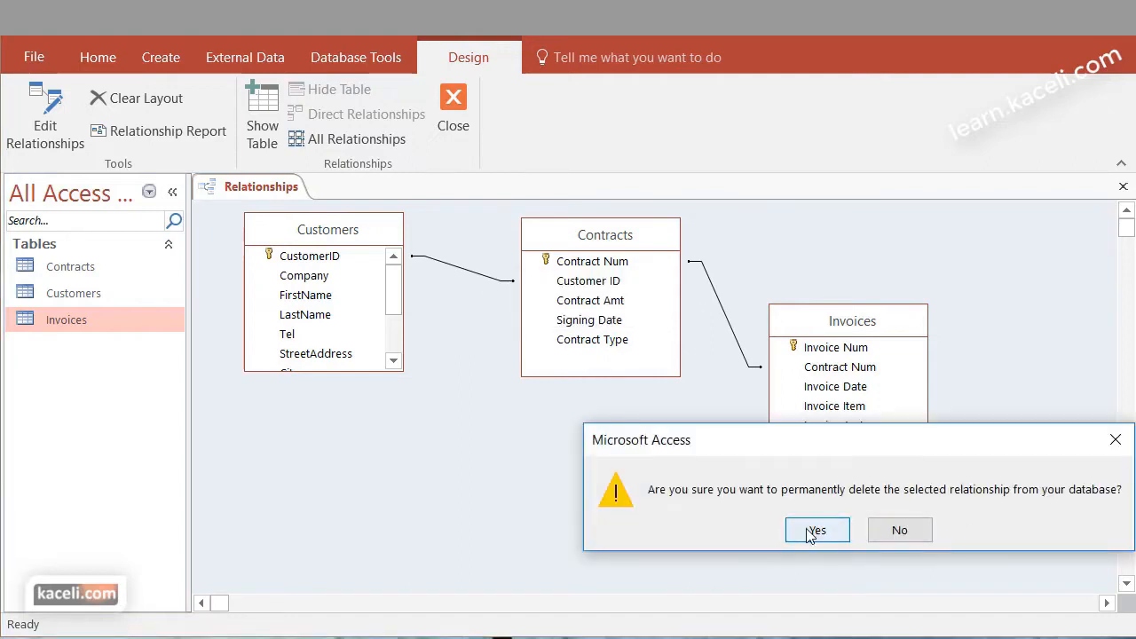
click(809, 533)
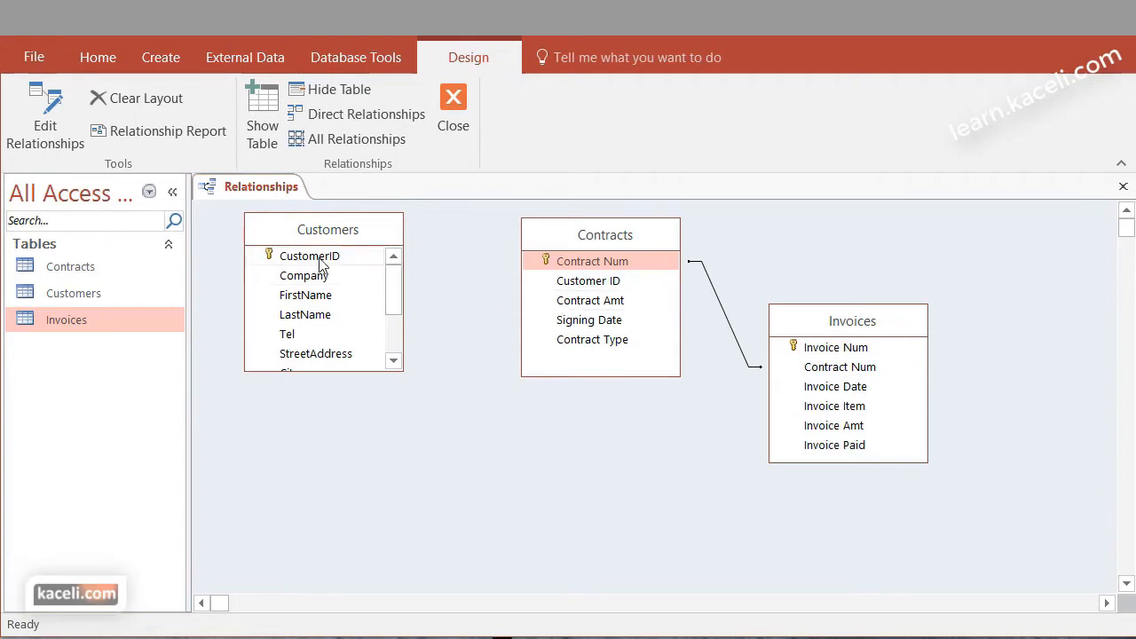
Recreate the relationship from CustomerID in Customers to Customer ID in Contracts, and close the relationships window, saving its layout
drag(319, 264, 570, 292)
click(699, 181)
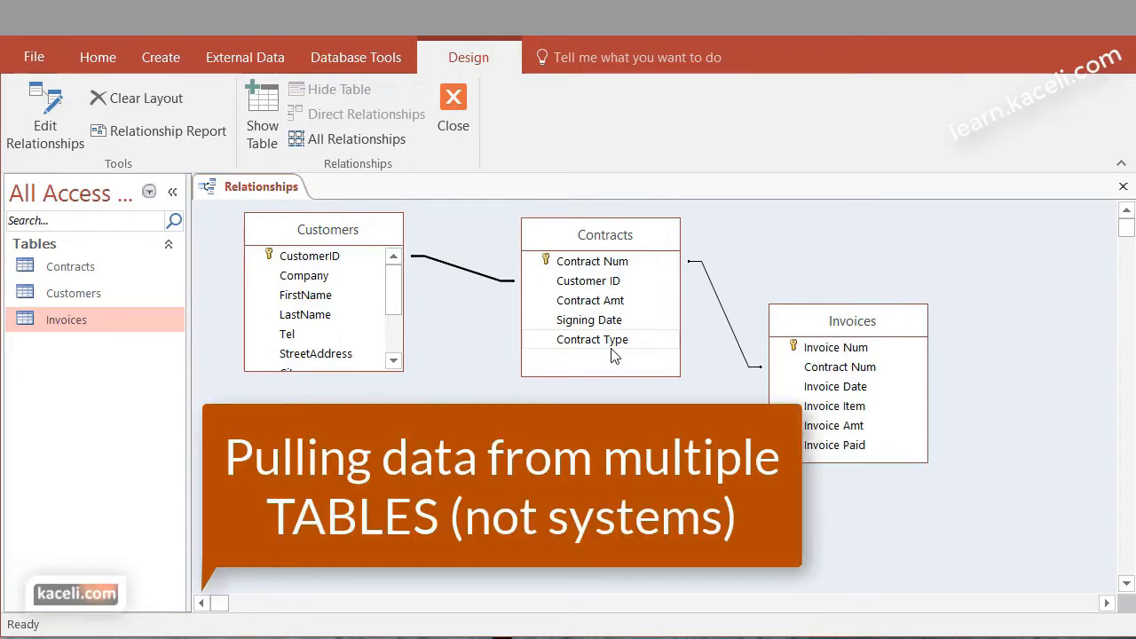
click(454, 105)
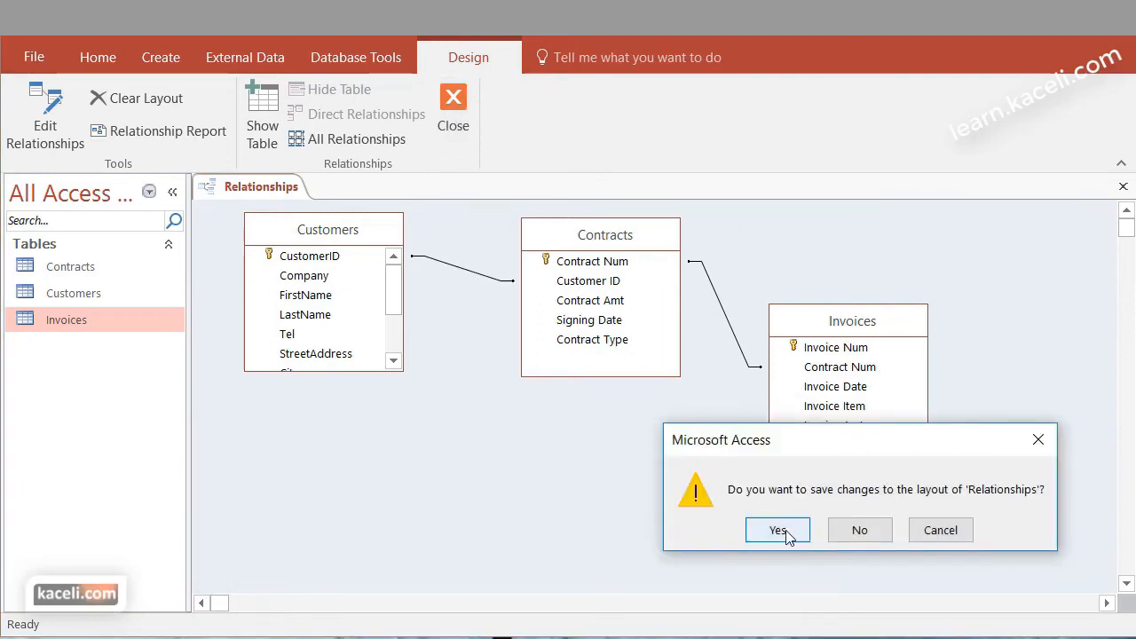
click(777, 529)
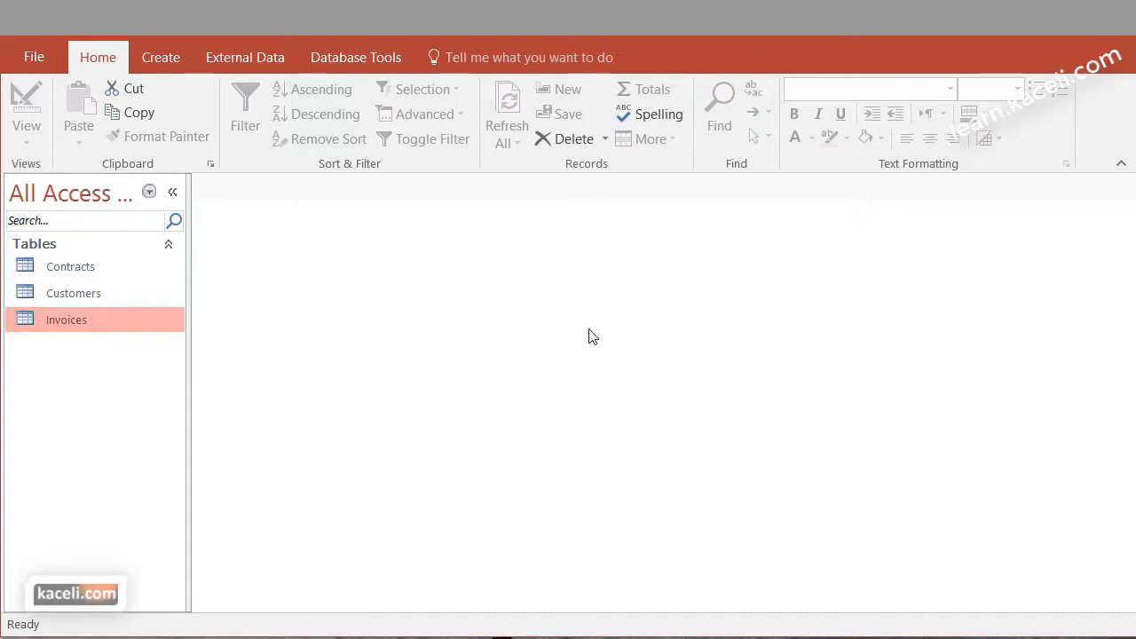
Open the Customers and Contracts tables to review which fields each one holds, and close both
double_click(86, 297)
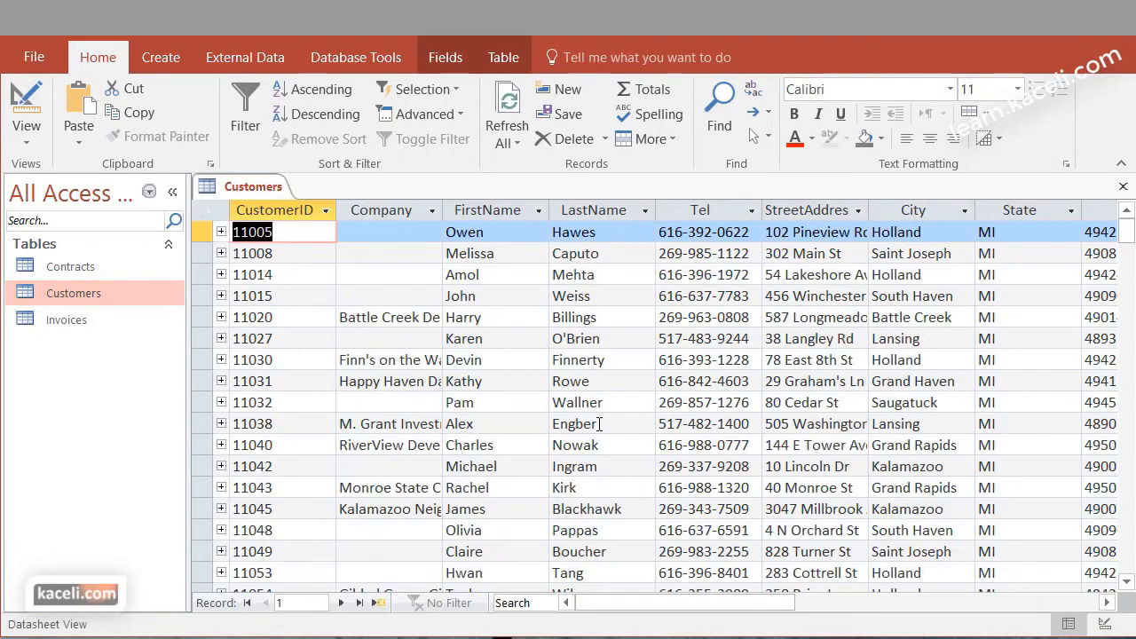
drag(745, 603, 930, 601)
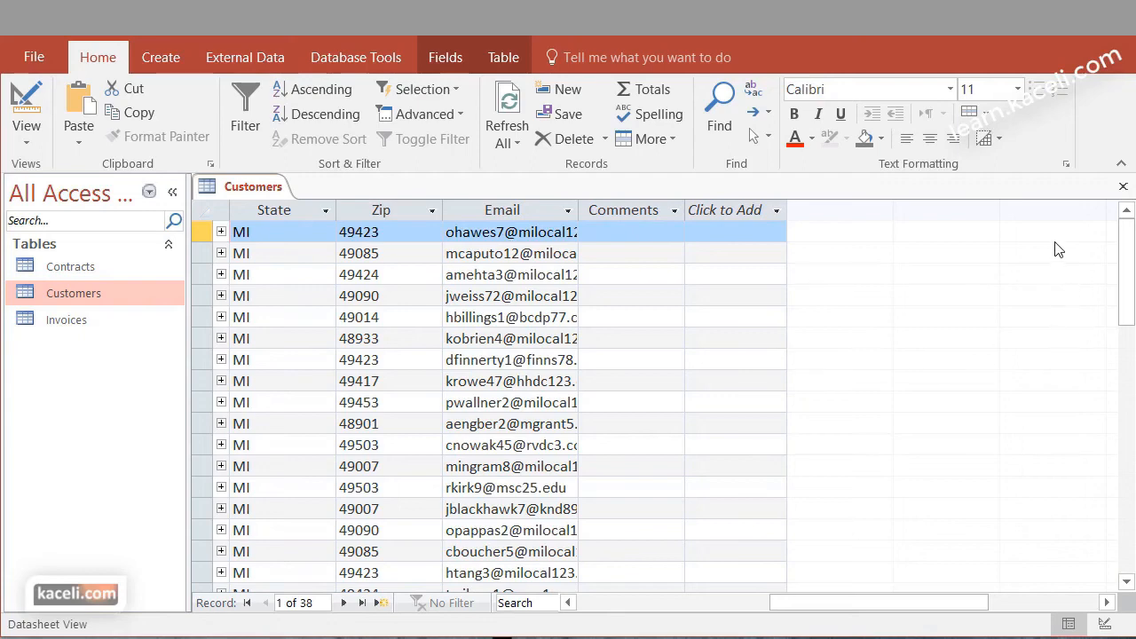
double_click(44, 268)
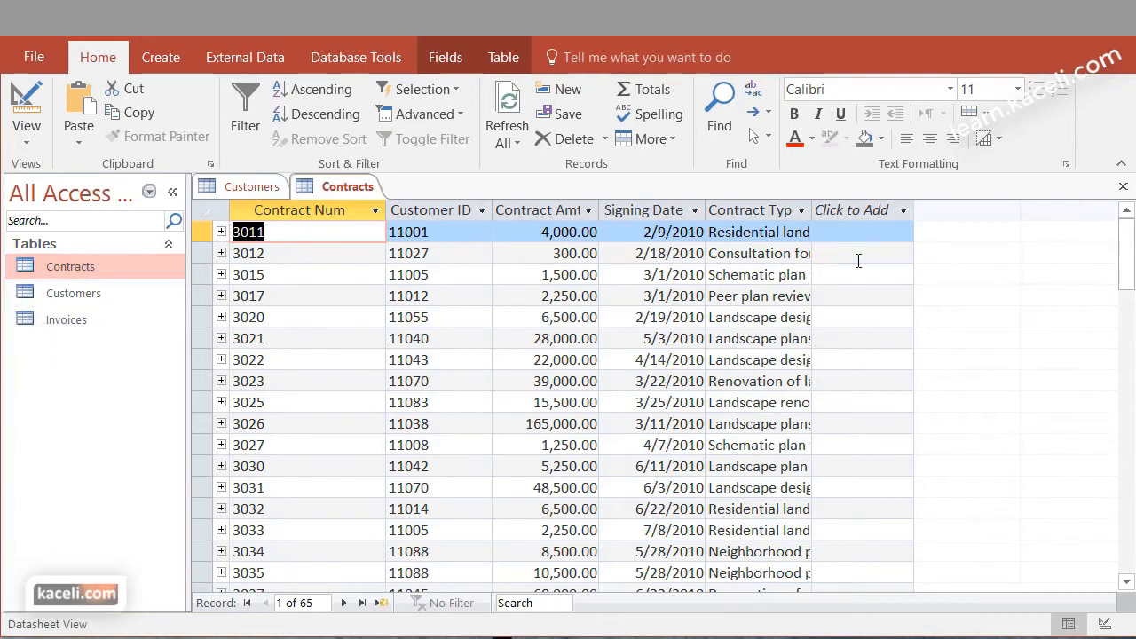
click(1123, 189)
click(1124, 189)
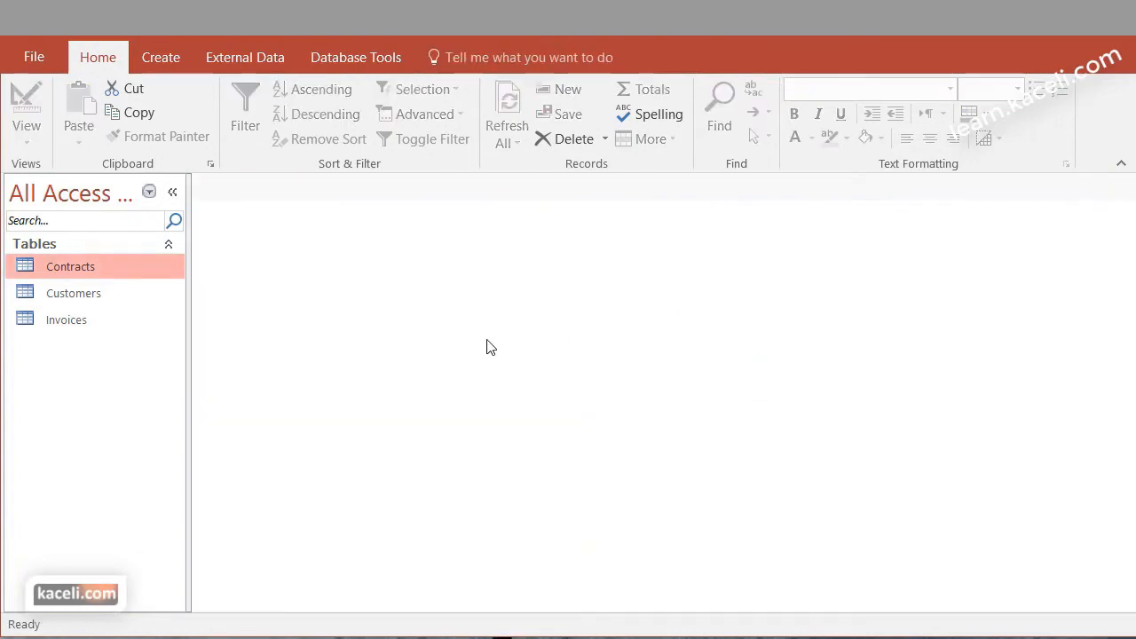
Start a Simple Query Wizard query and add FirstName and LastName from the Customers table
click(172, 68)
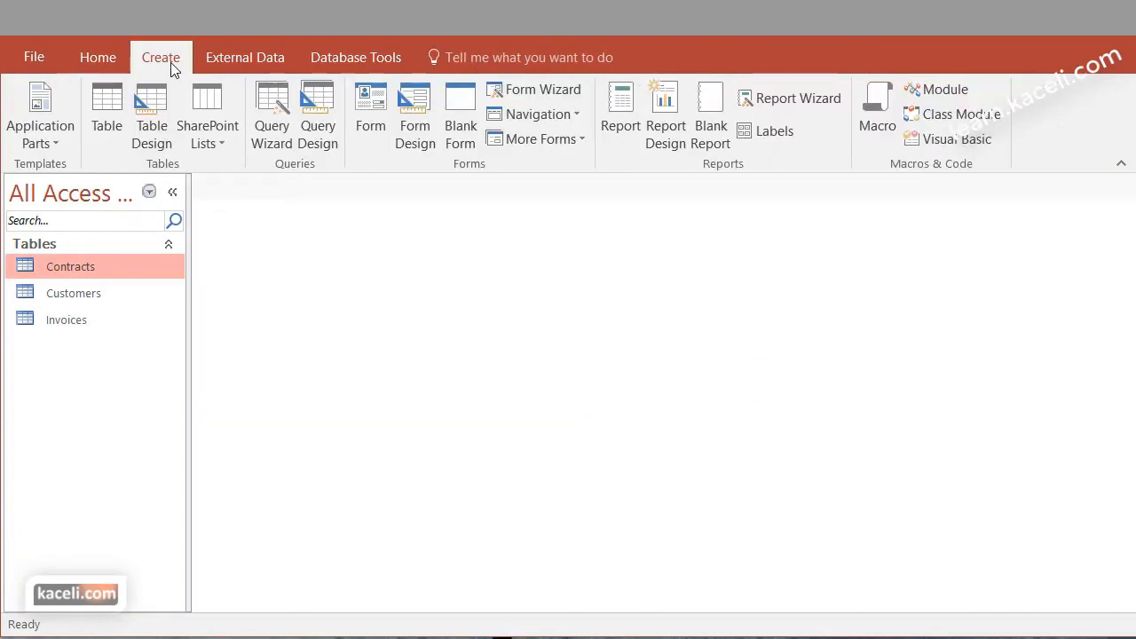
click(266, 146)
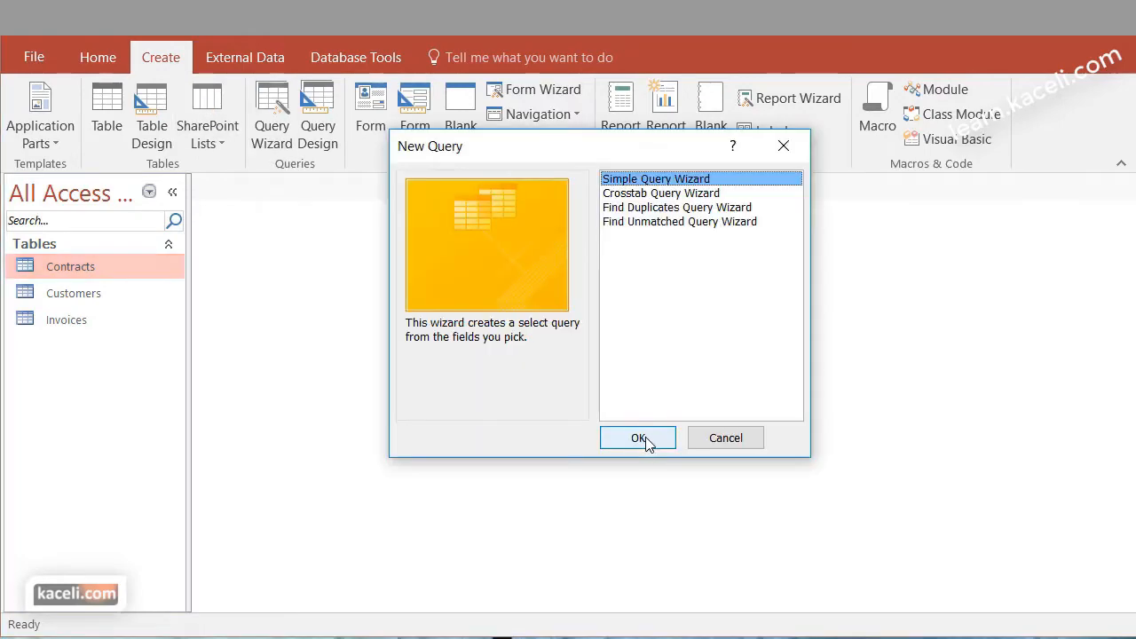
click(646, 440)
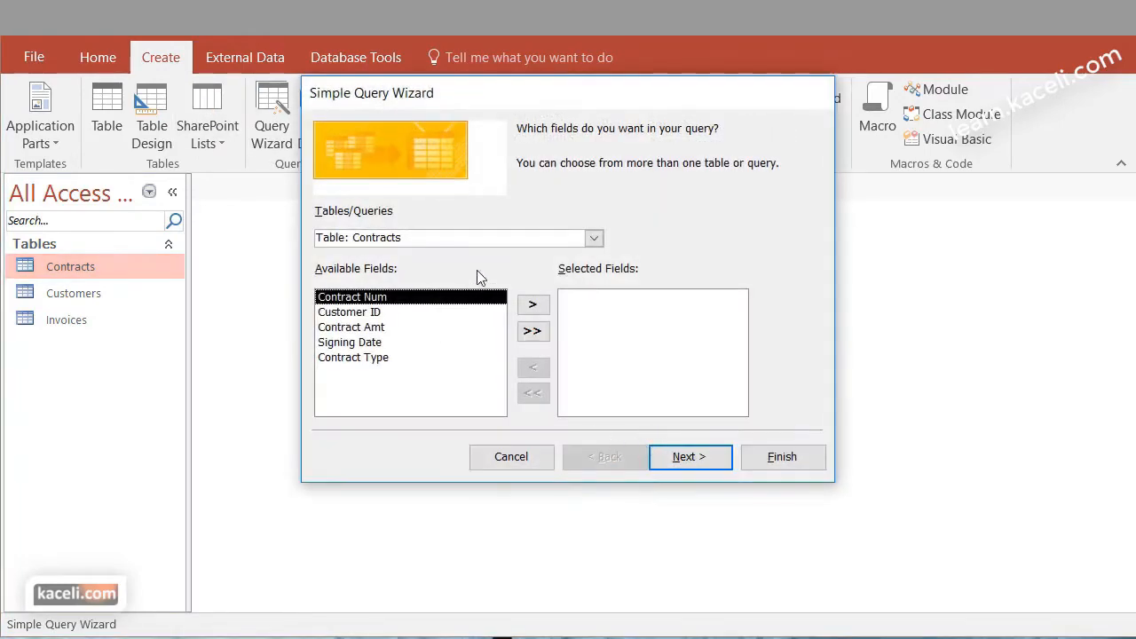
click(593, 238)
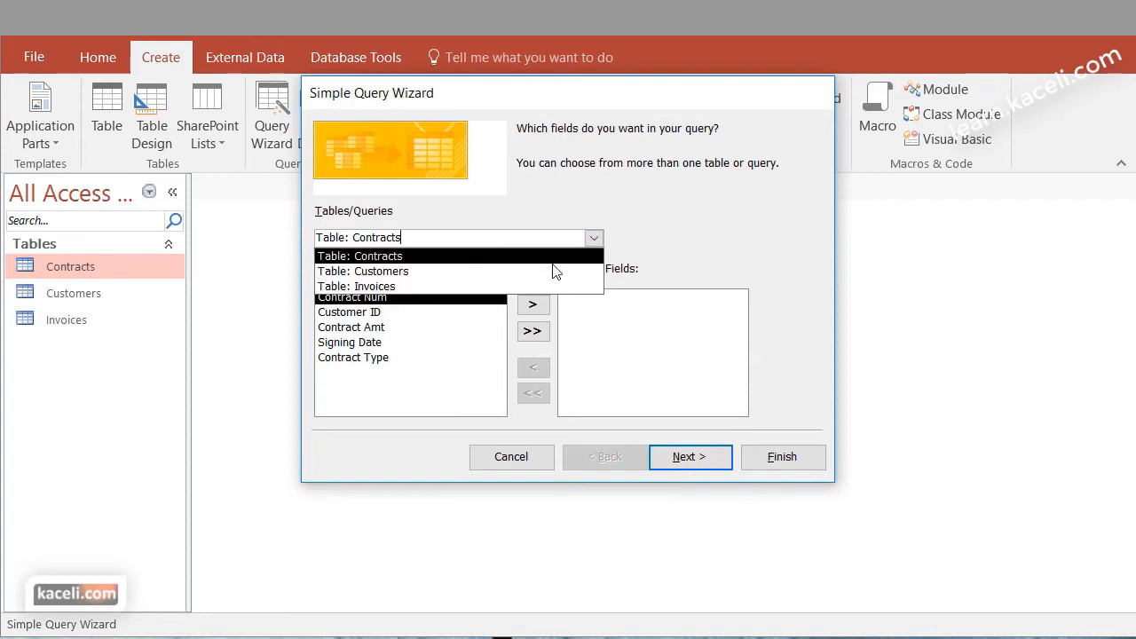
click(434, 274)
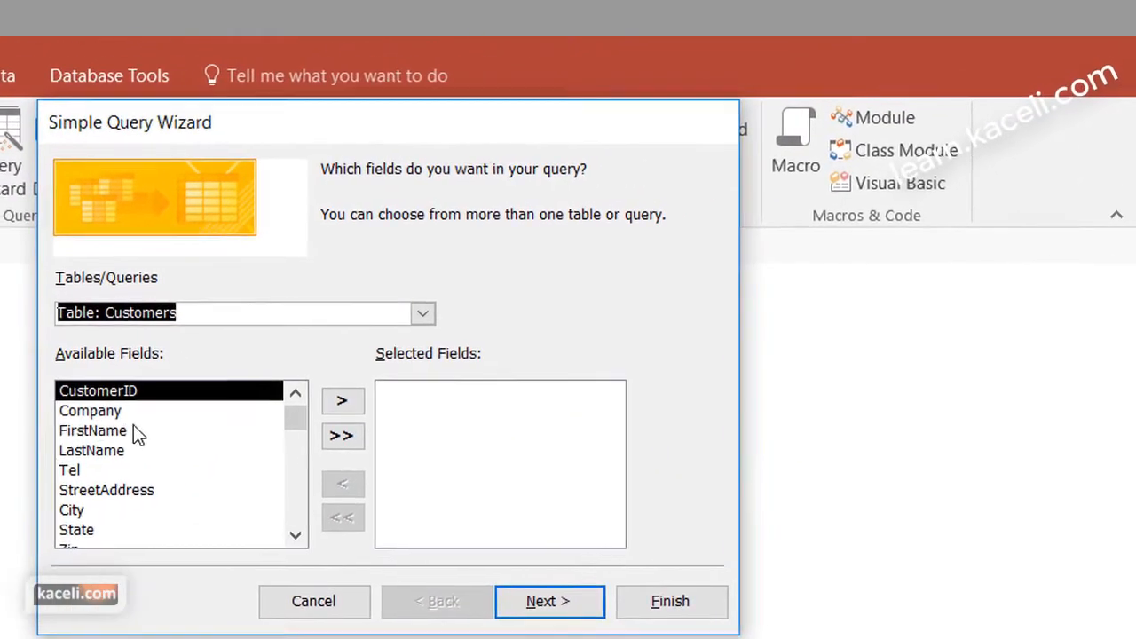
click(133, 431)
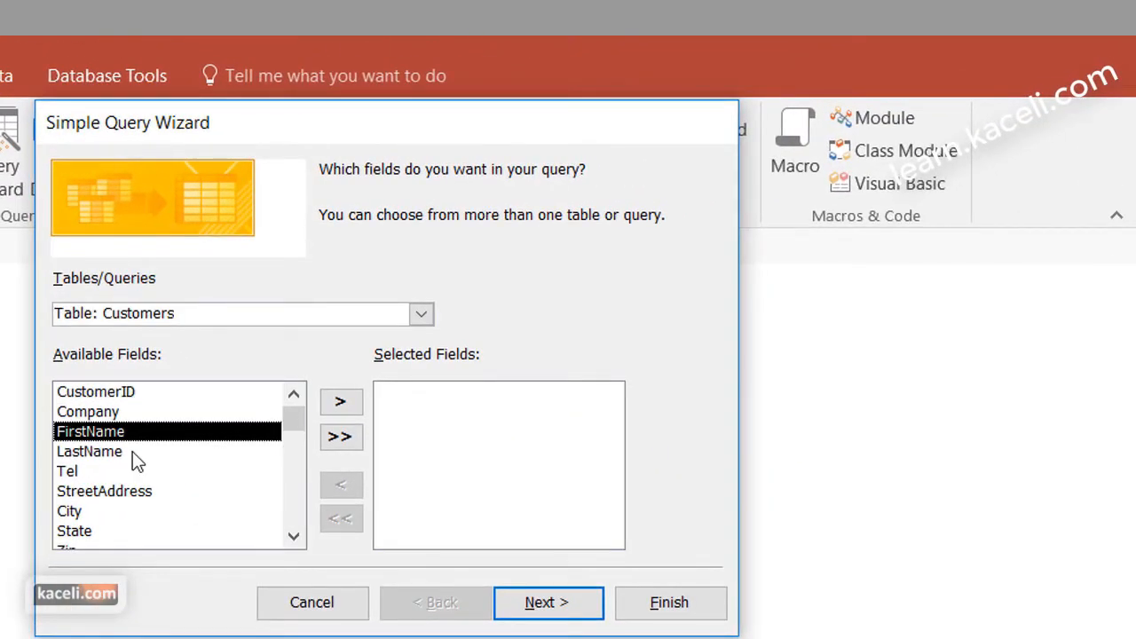
click(341, 403)
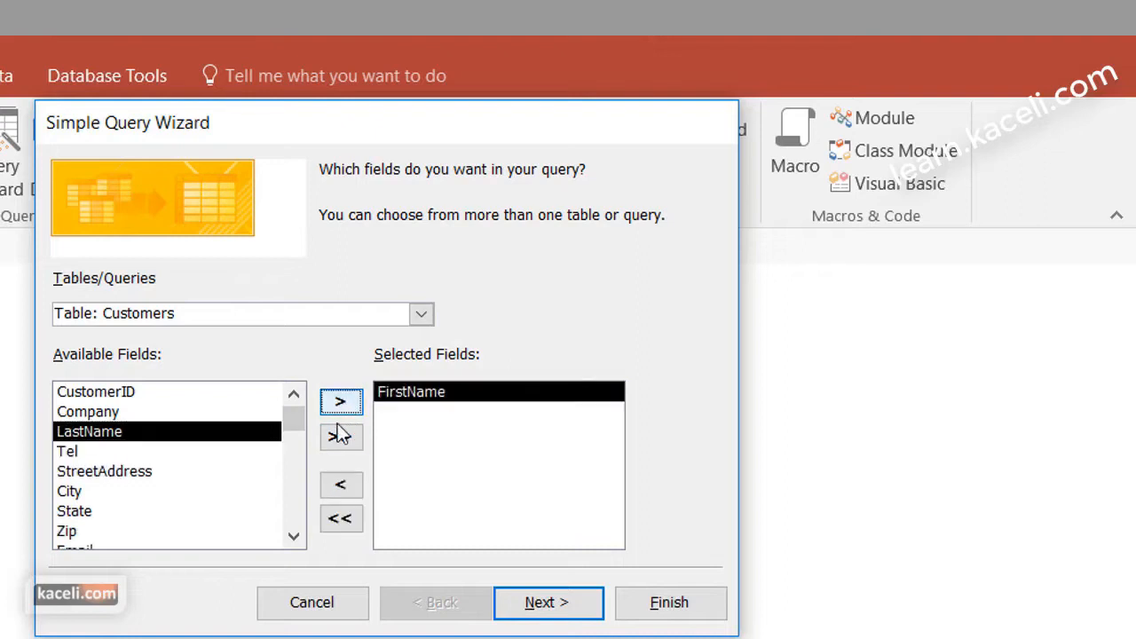
click(342, 438)
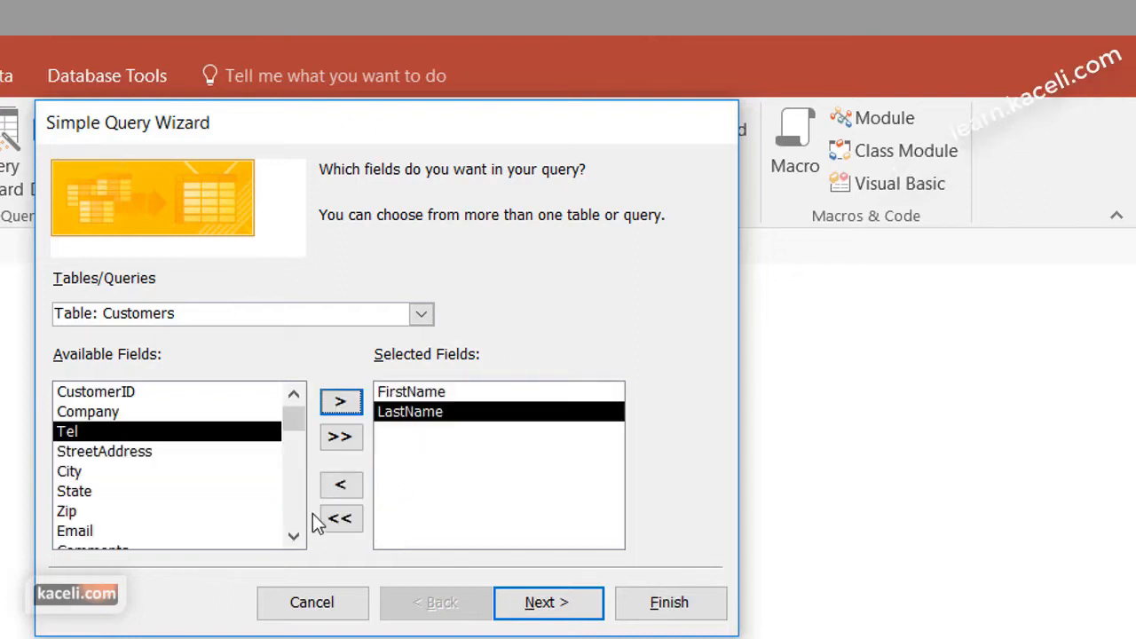
click(293, 537)
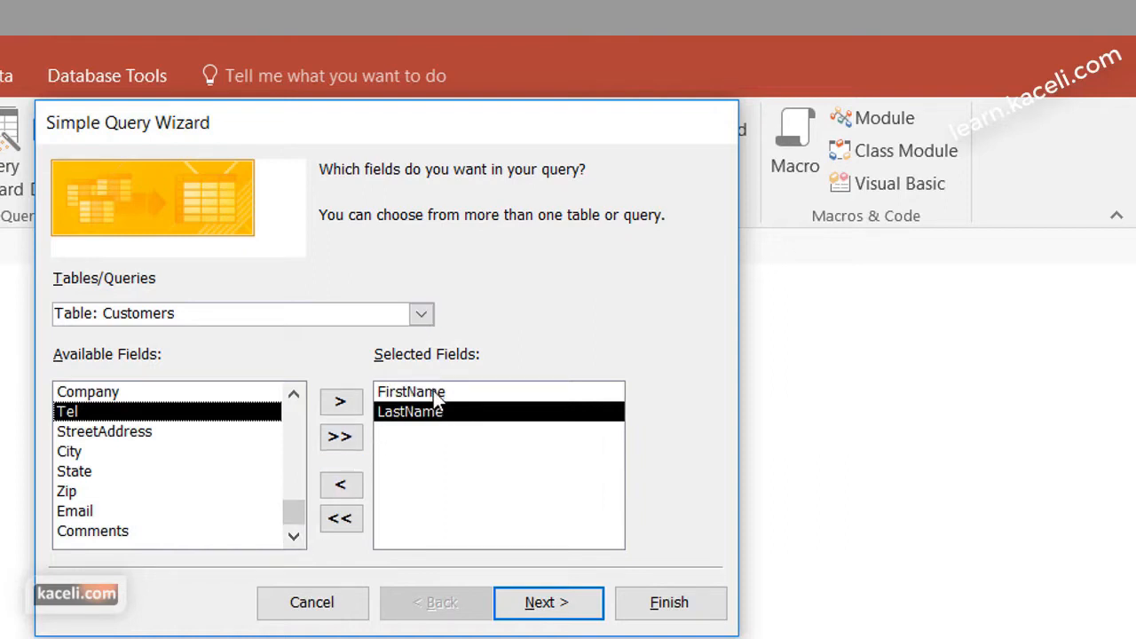
Add Contract Num, Contract Amt, Signing Date and Contract Type from the Contracts table to the query
click(420, 313)
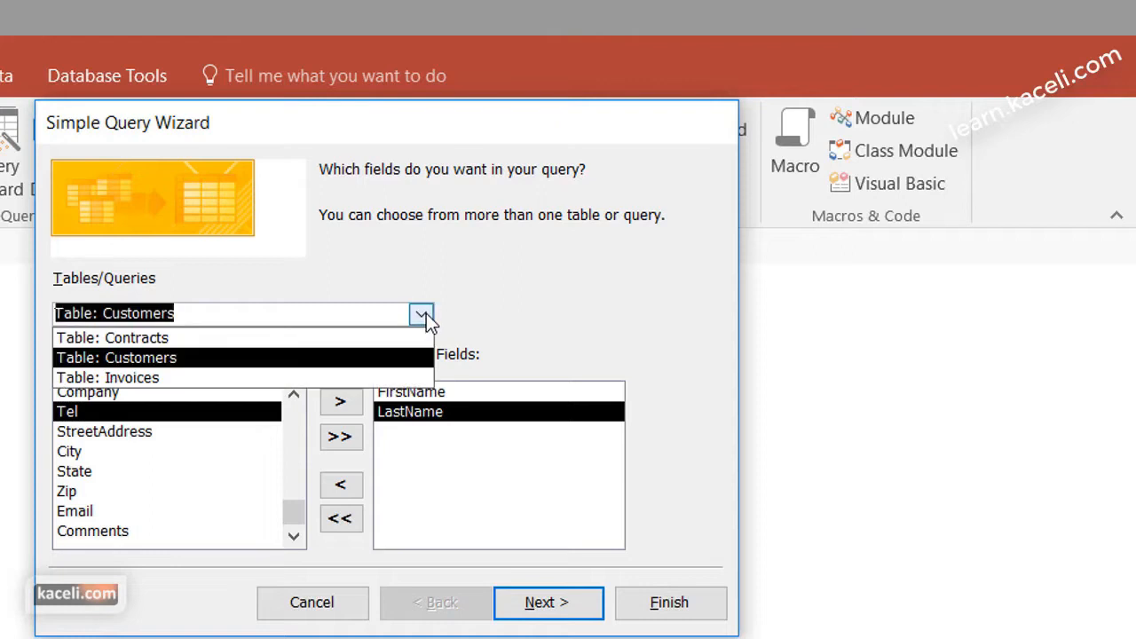
click(199, 339)
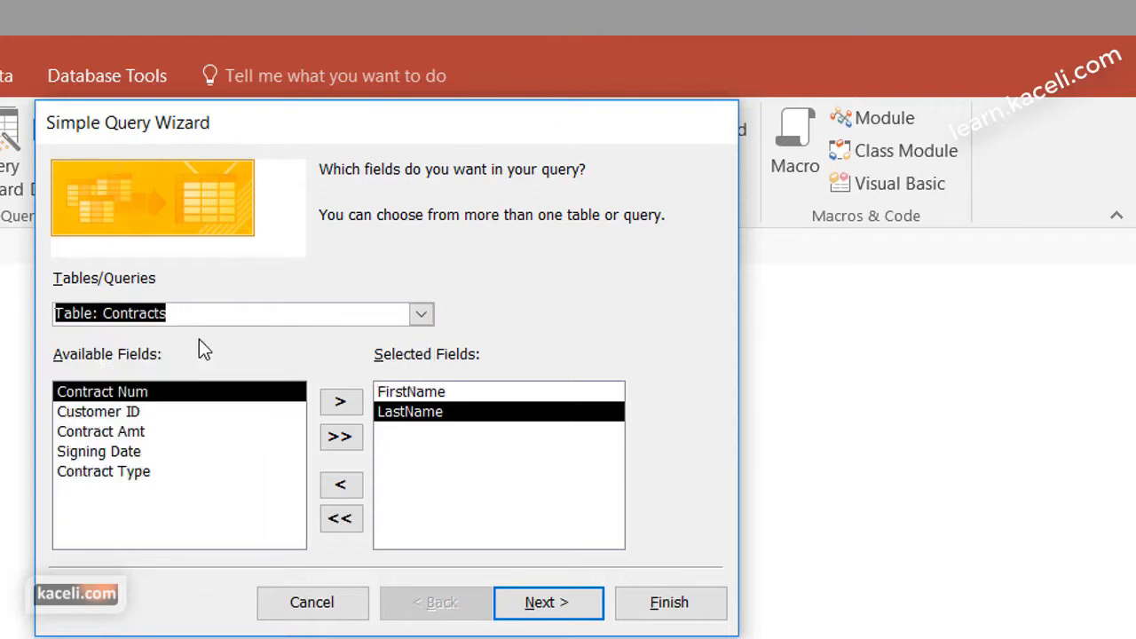
click(342, 404)
click(115, 411)
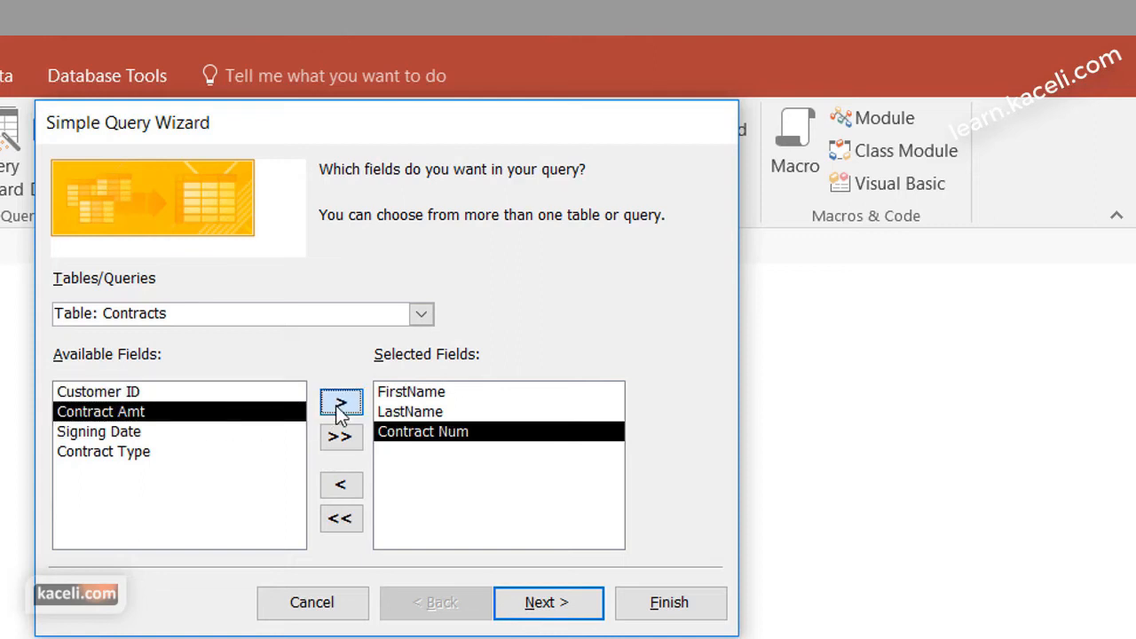
click(340, 402)
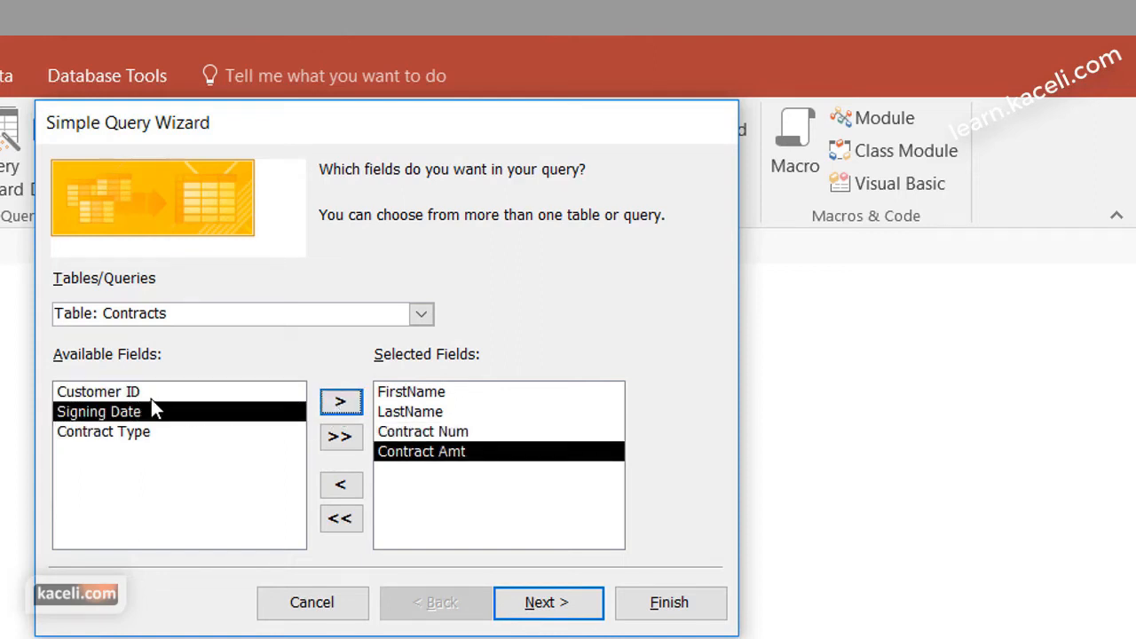
click(342, 404)
click(342, 404)
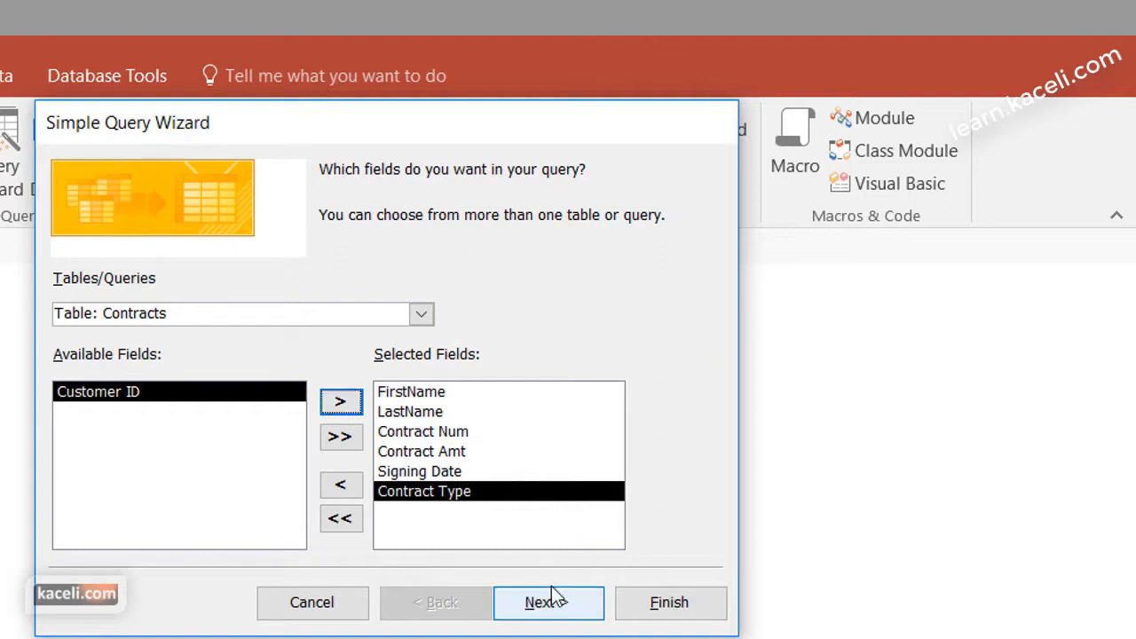
Keep the query as a detail query, title it "Contracts by First and Last Name", and finish by opening it
click(536, 607)
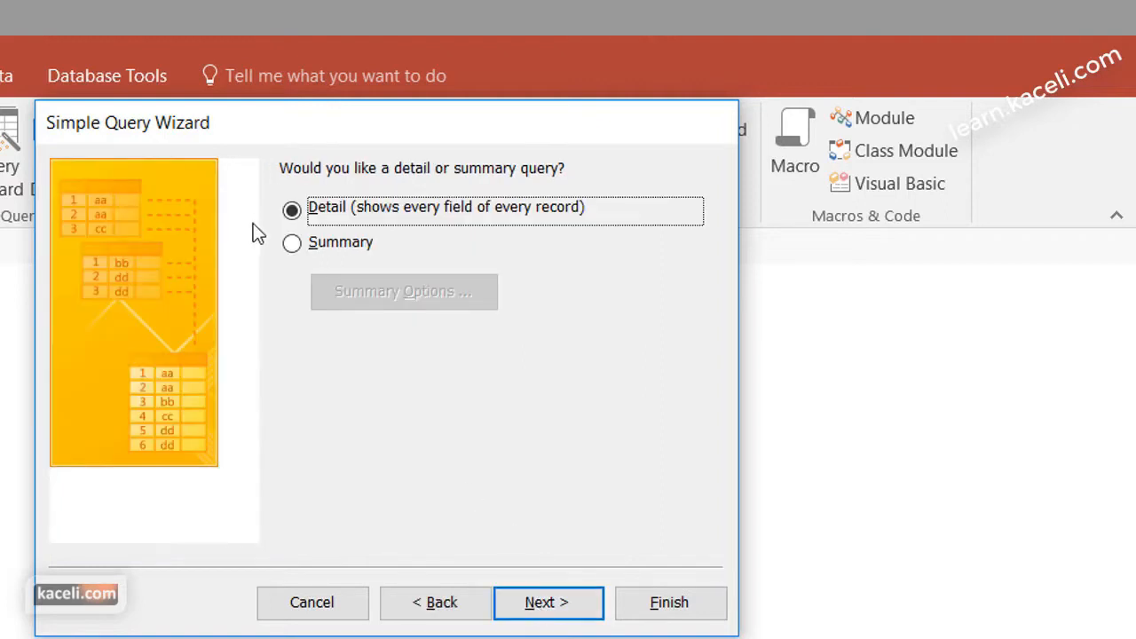
click(583, 616)
drag(409, 203, 230, 196)
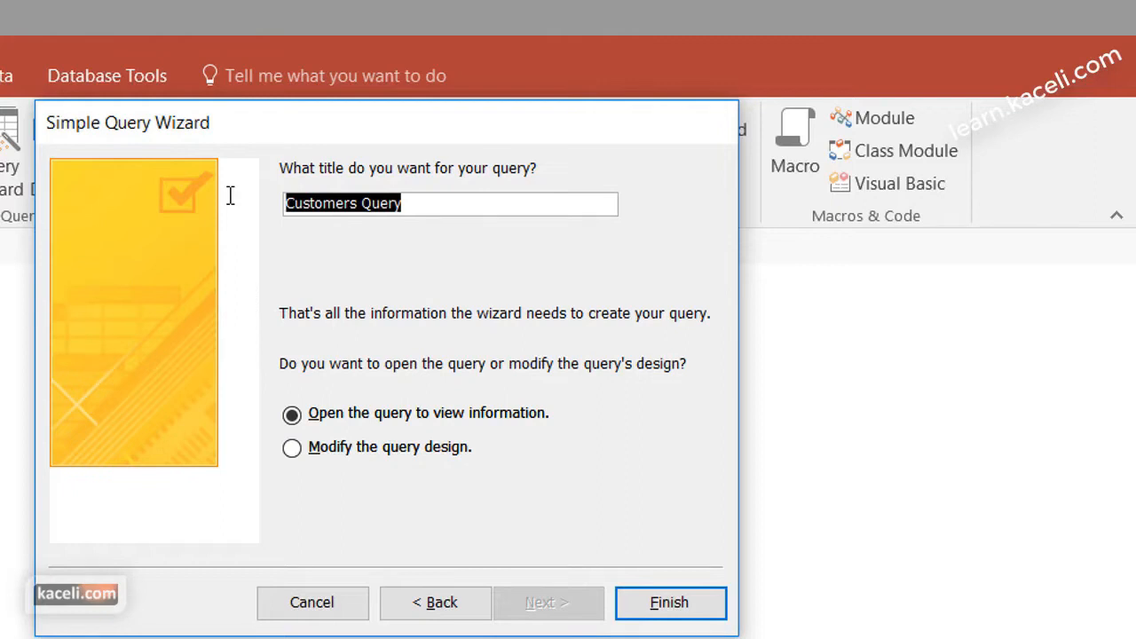
text(Contracts by First and Last Name)
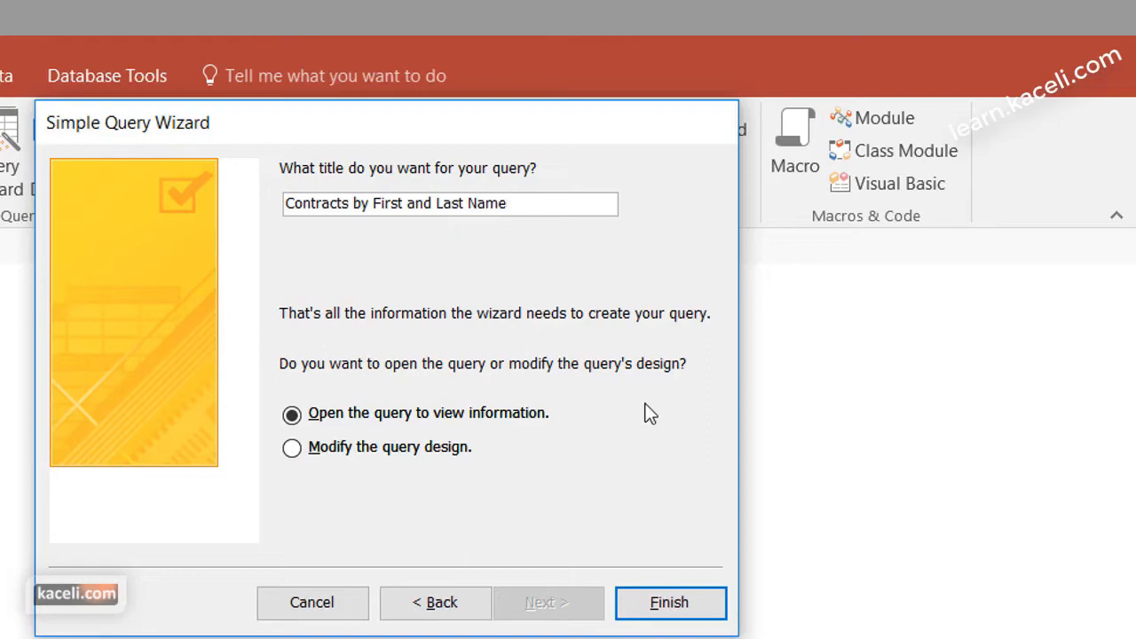
click(671, 603)
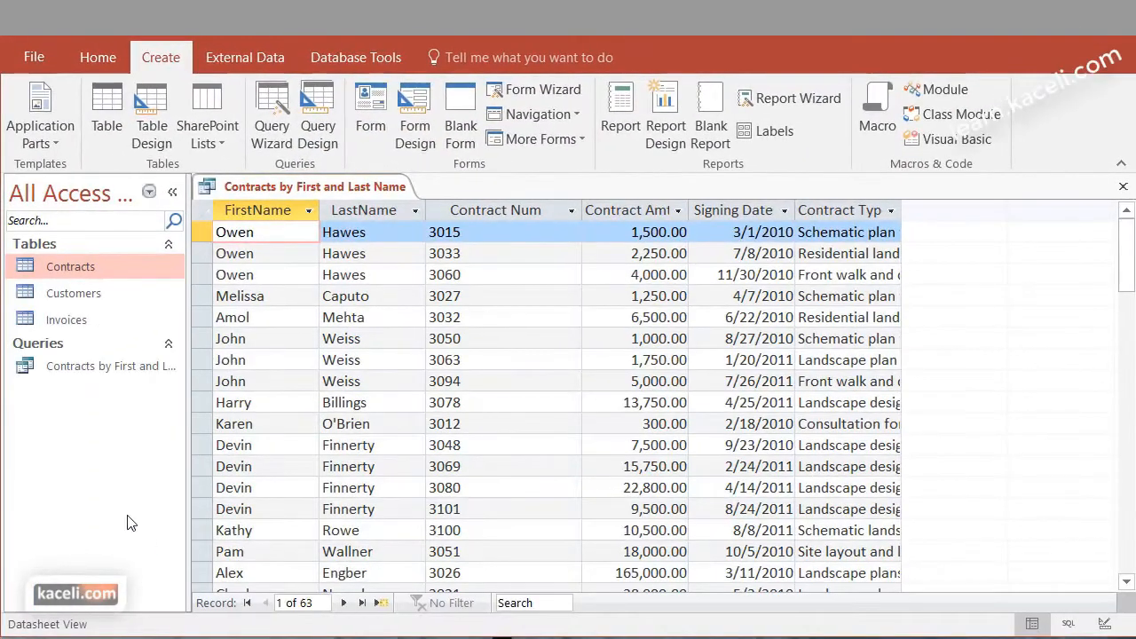
Review the query's name, contract number, amount and signing date columns, and close the query
click(71, 363)
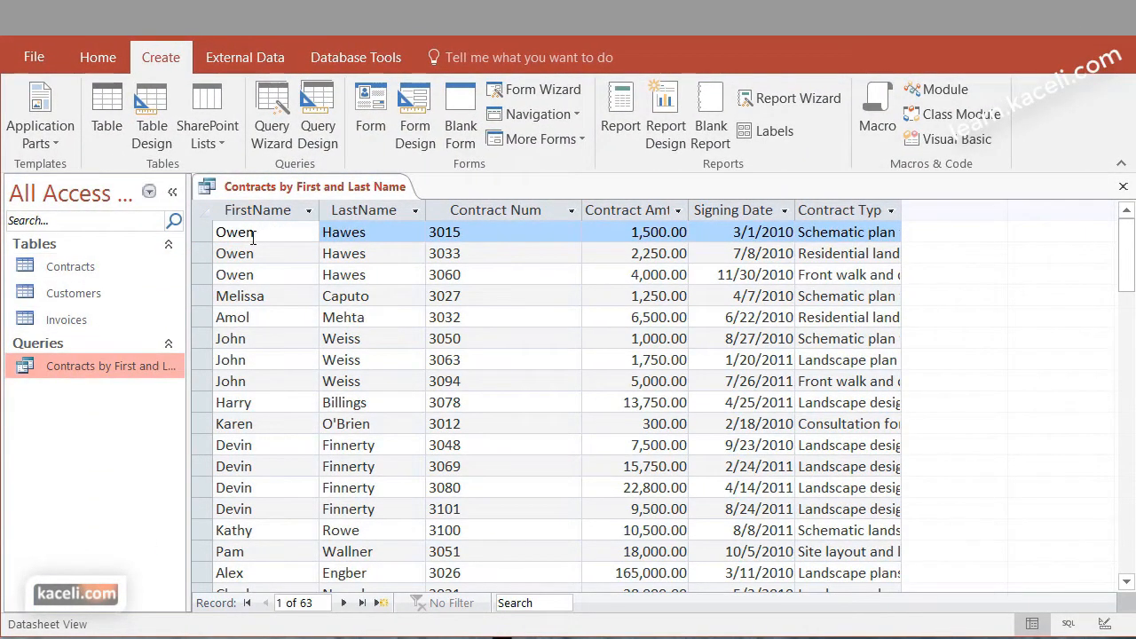
click(270, 213)
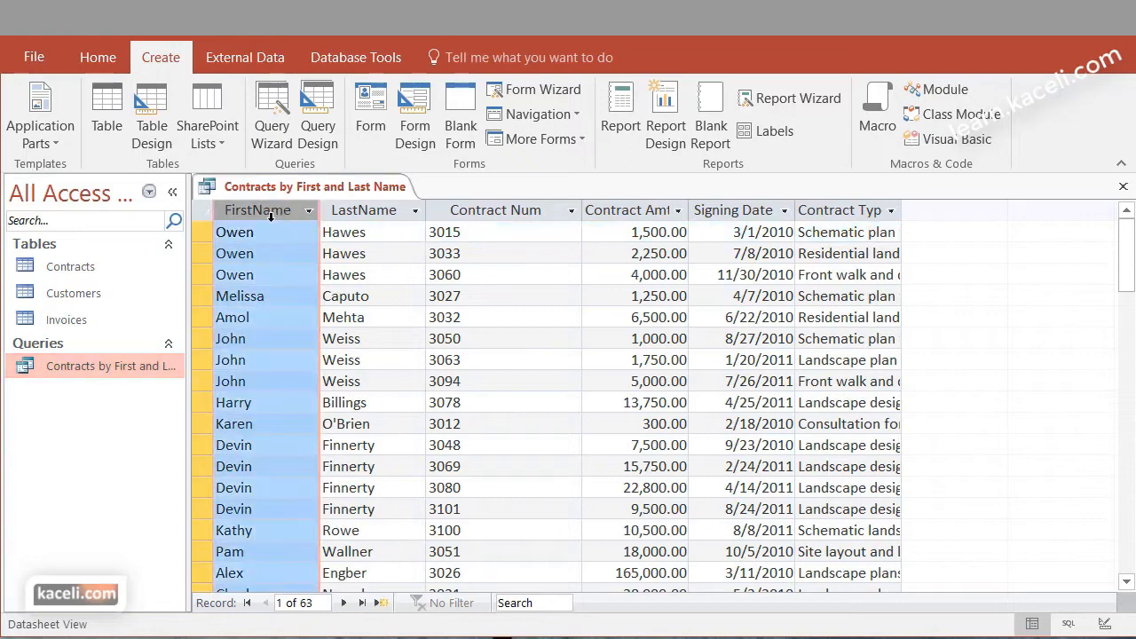
click(367, 213)
click(484, 216)
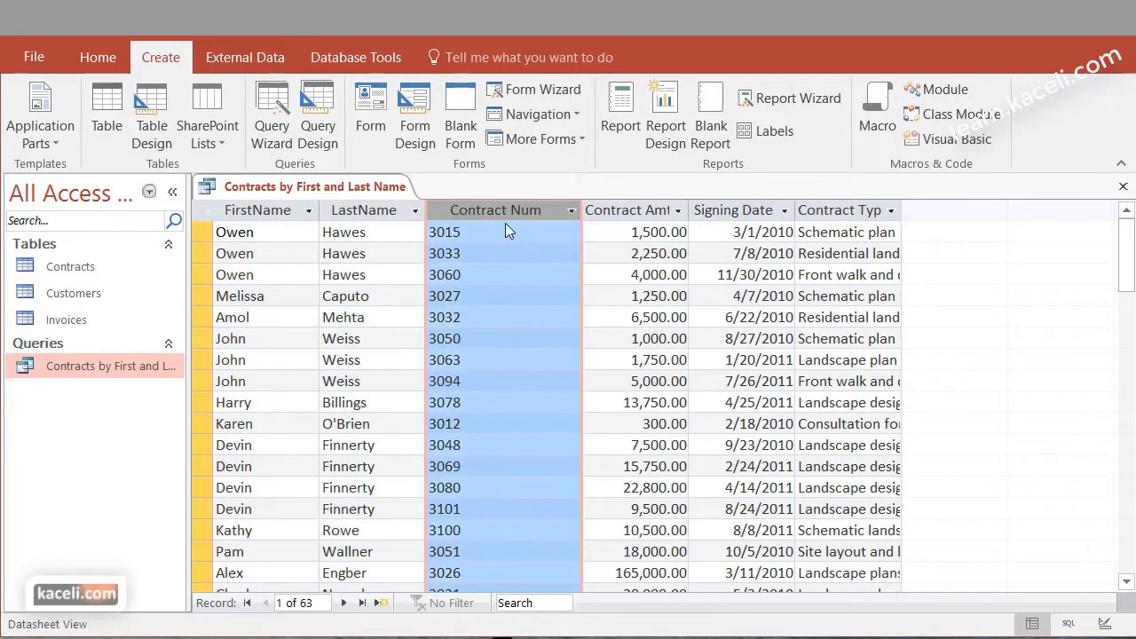
click(625, 213)
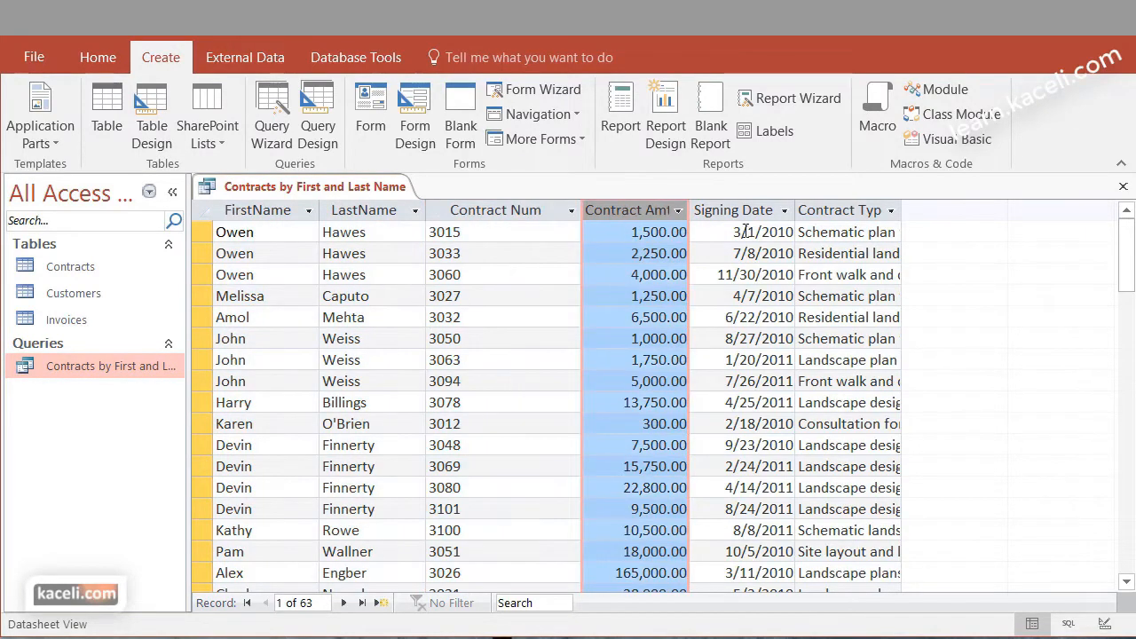
click(765, 211)
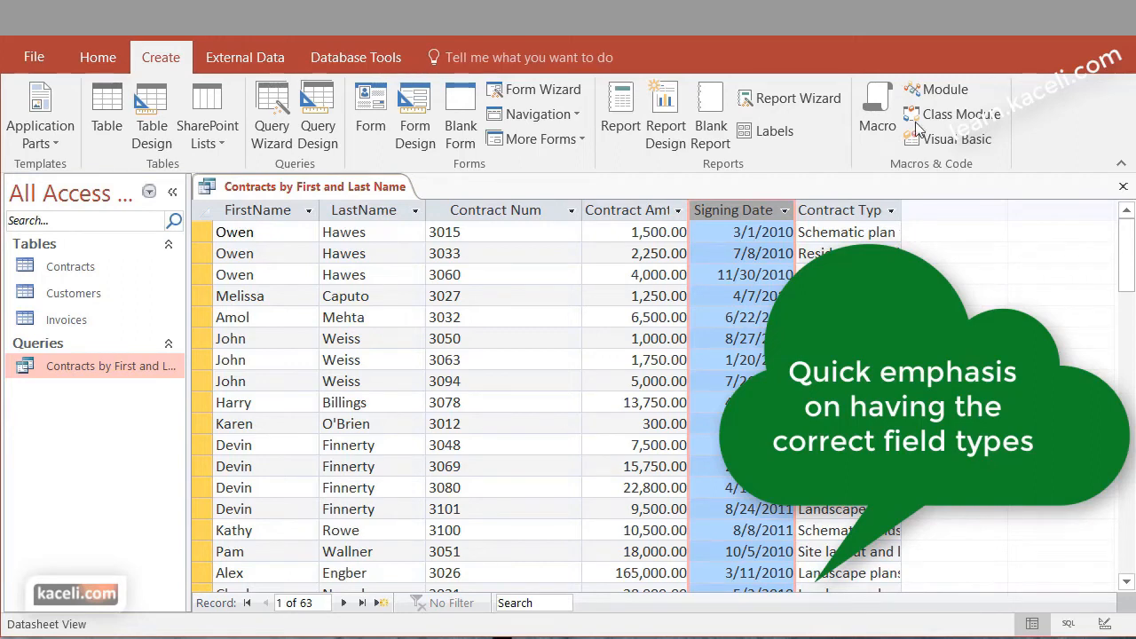
click(1122, 188)
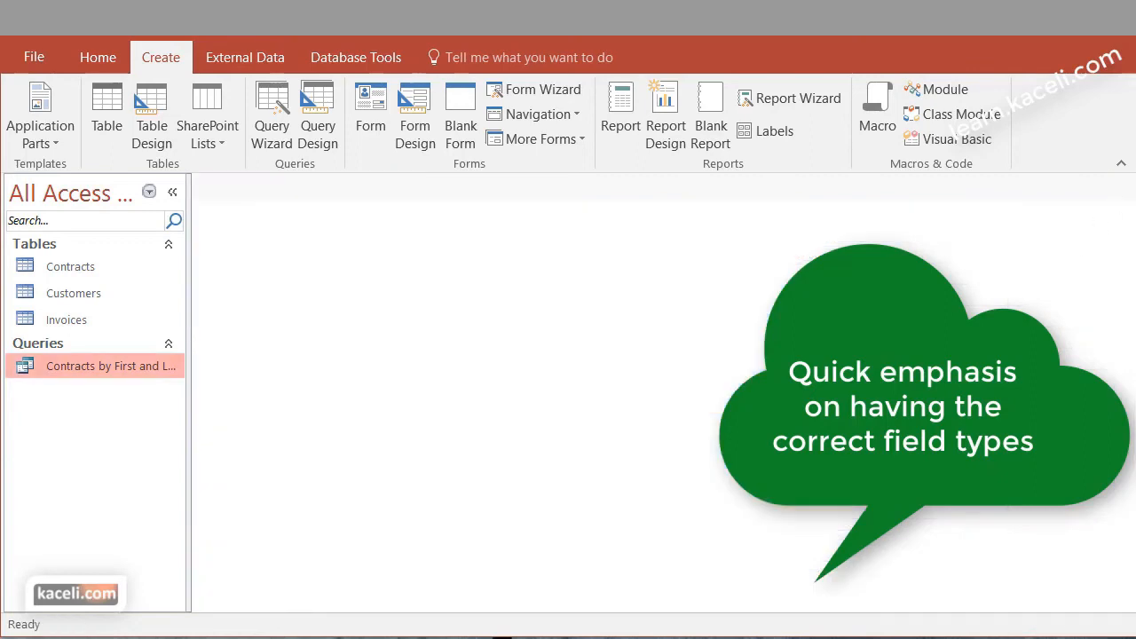
Reopen the relationships layout and examine the CustomerID link between Customers and Contracts and the Contract Num key in Contracts
click(71, 268)
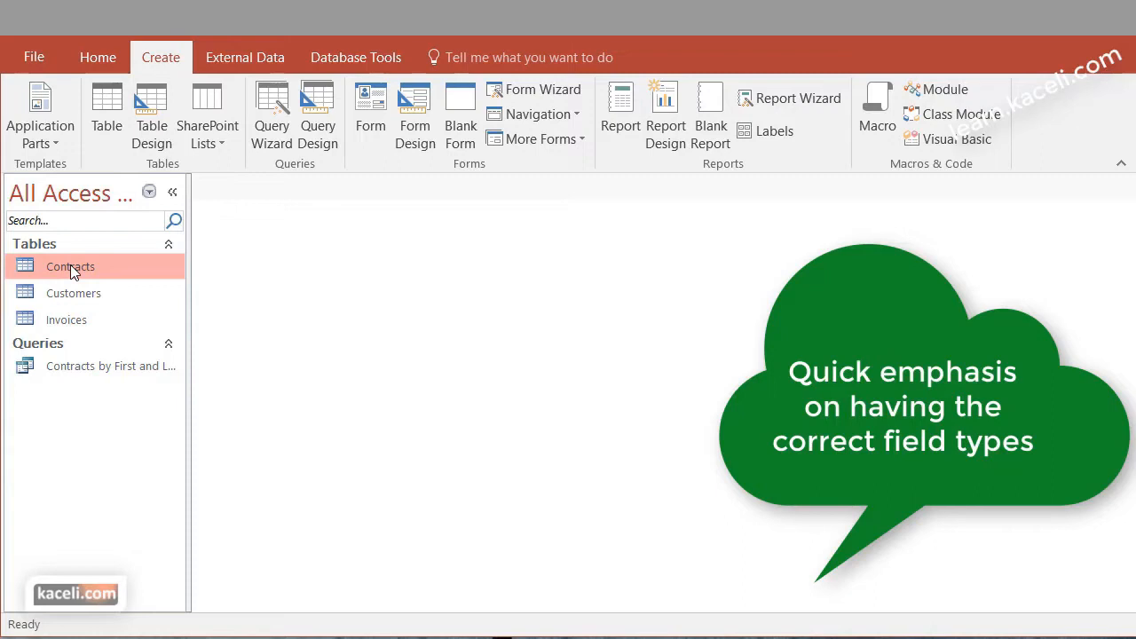
click(245, 56)
click(360, 57)
click(249, 122)
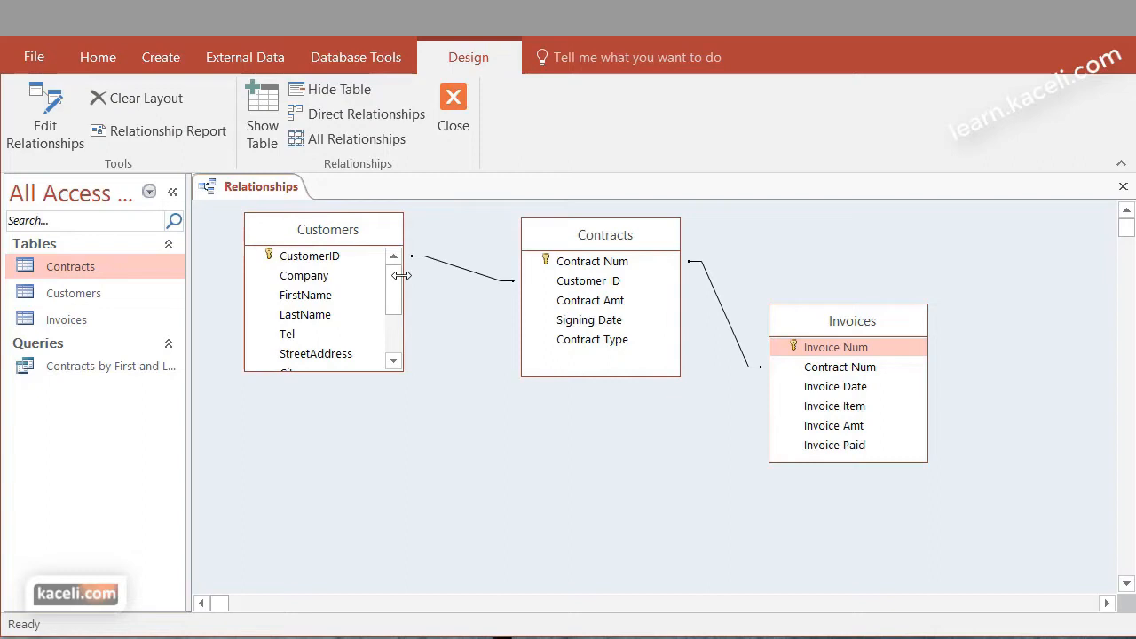
click(321, 259)
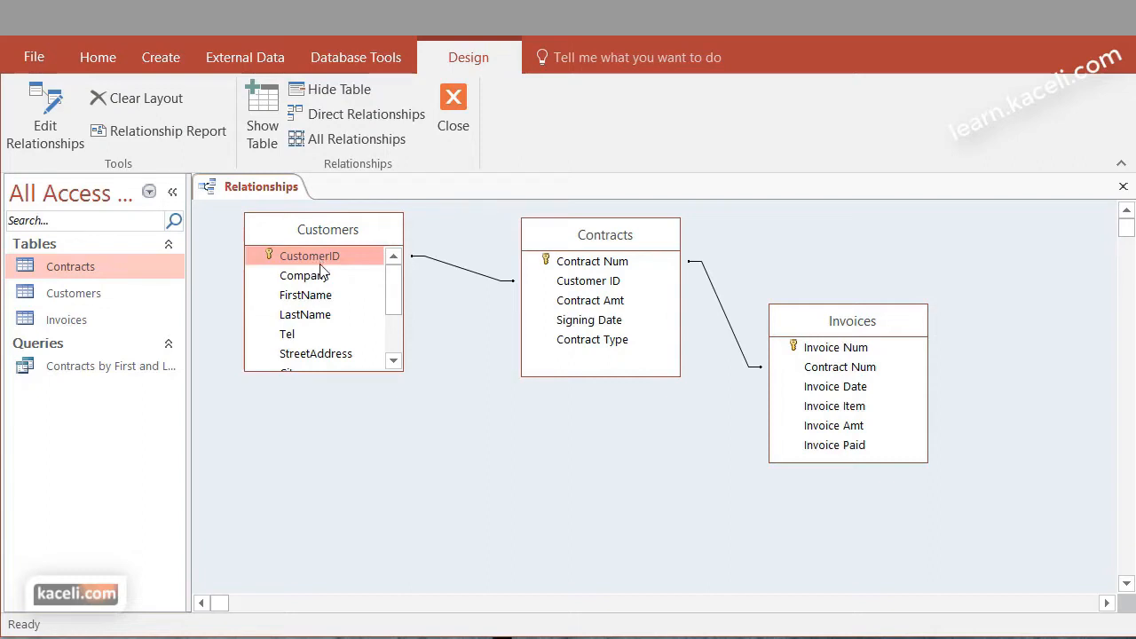
drag(320, 265, 591, 282)
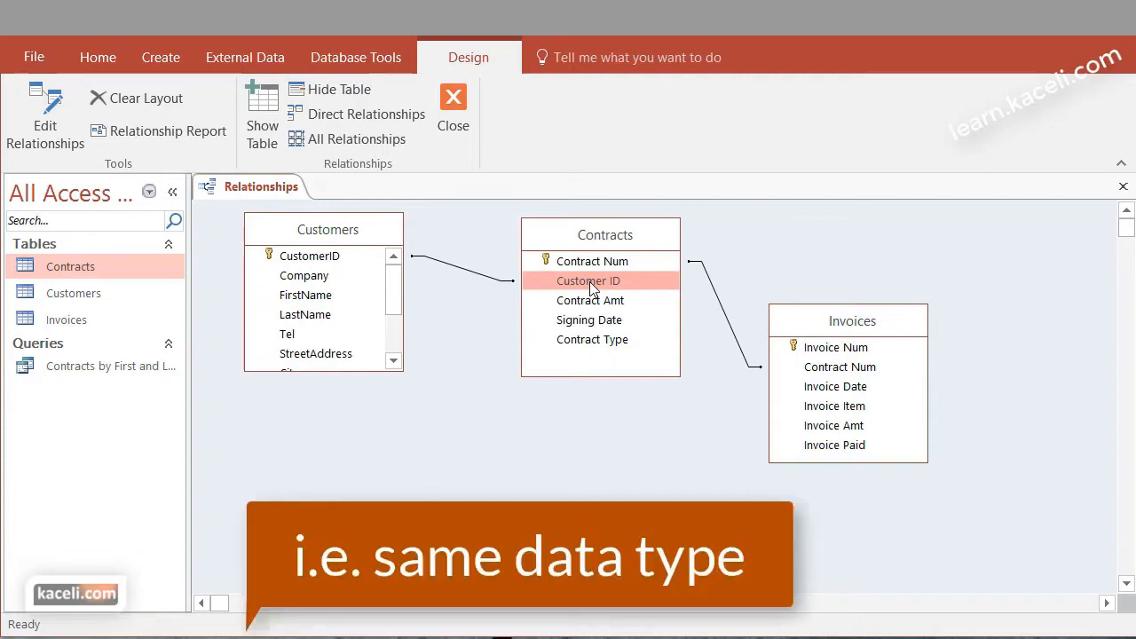
click(608, 264)
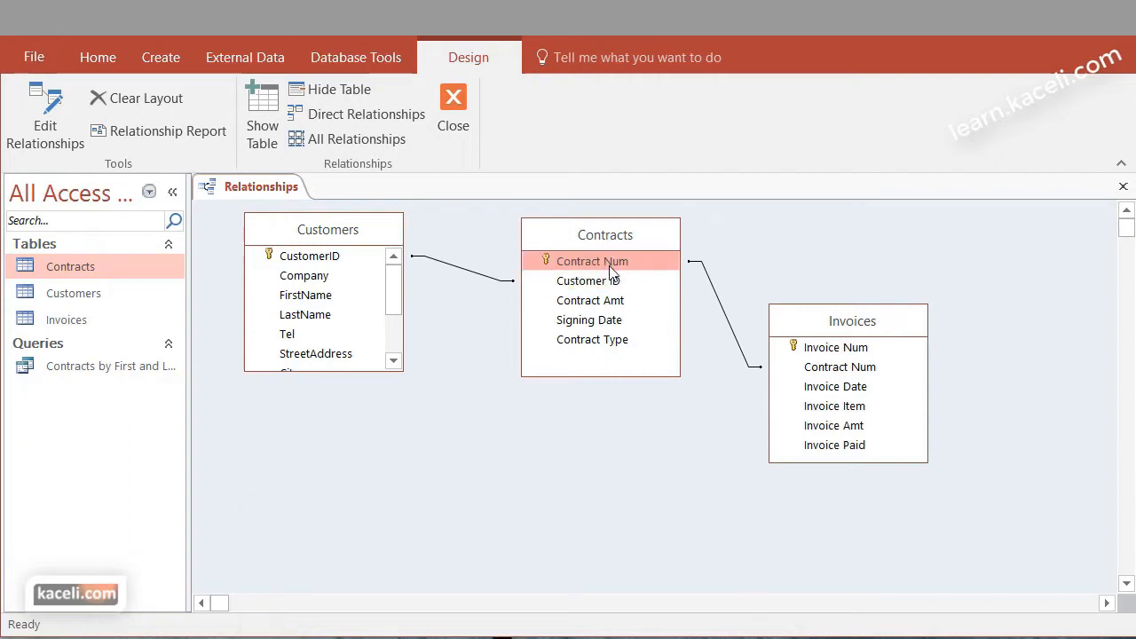
Examine the Contract Num field in Invoices that links to Contracts, and close the relationships layout
click(857, 371)
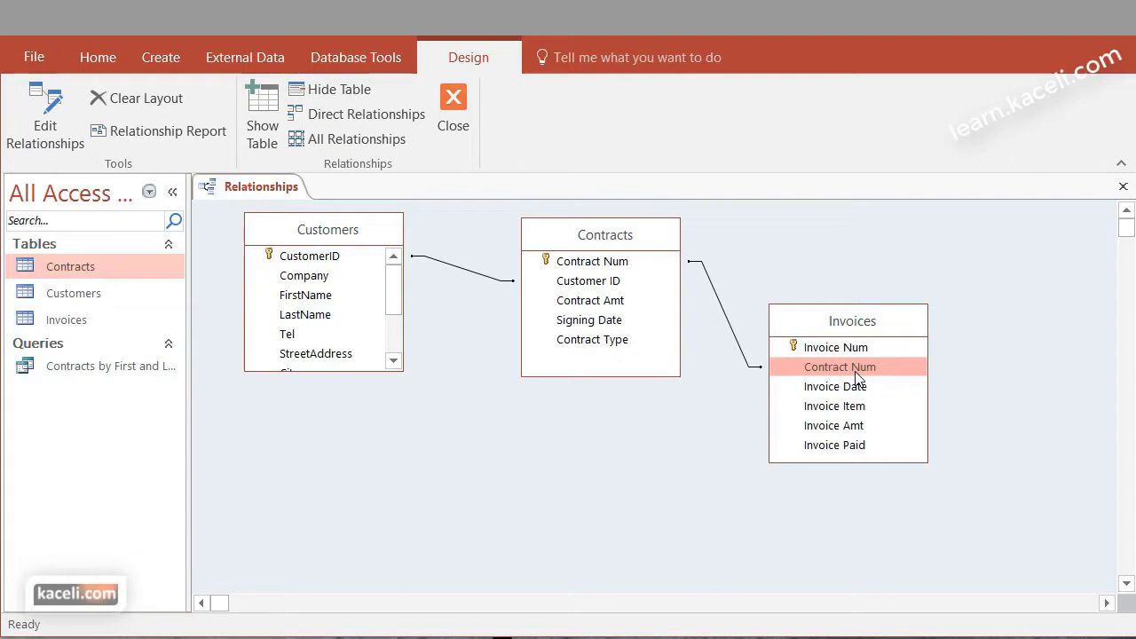
click(453, 106)
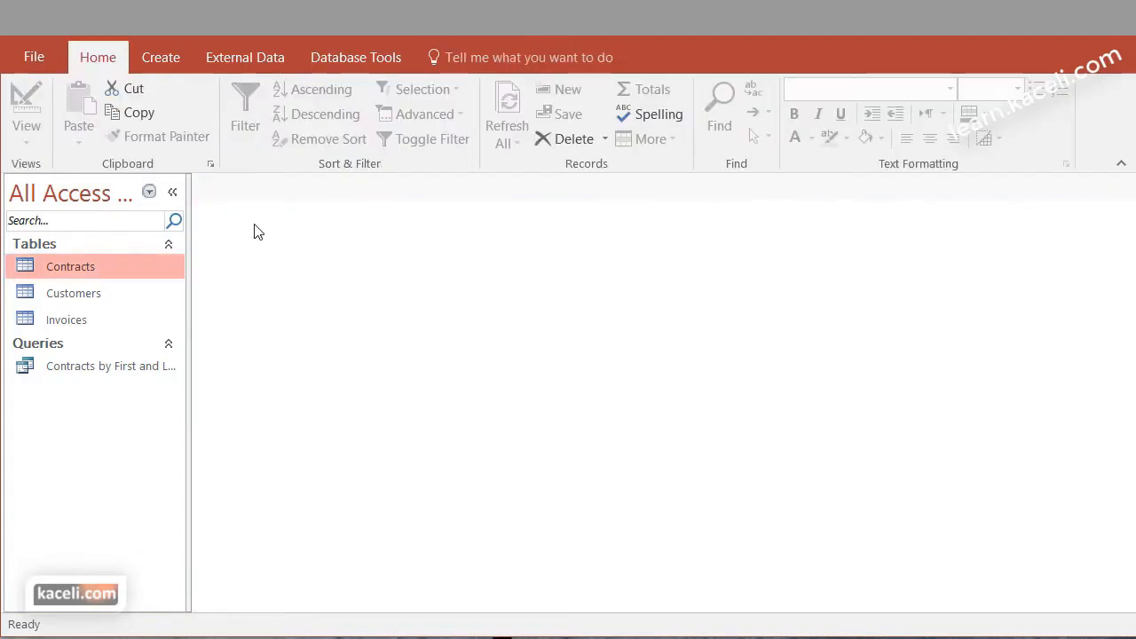
Open the Customers table in Design View and examine the data type choices for the CustomerID field
double_click(79, 294)
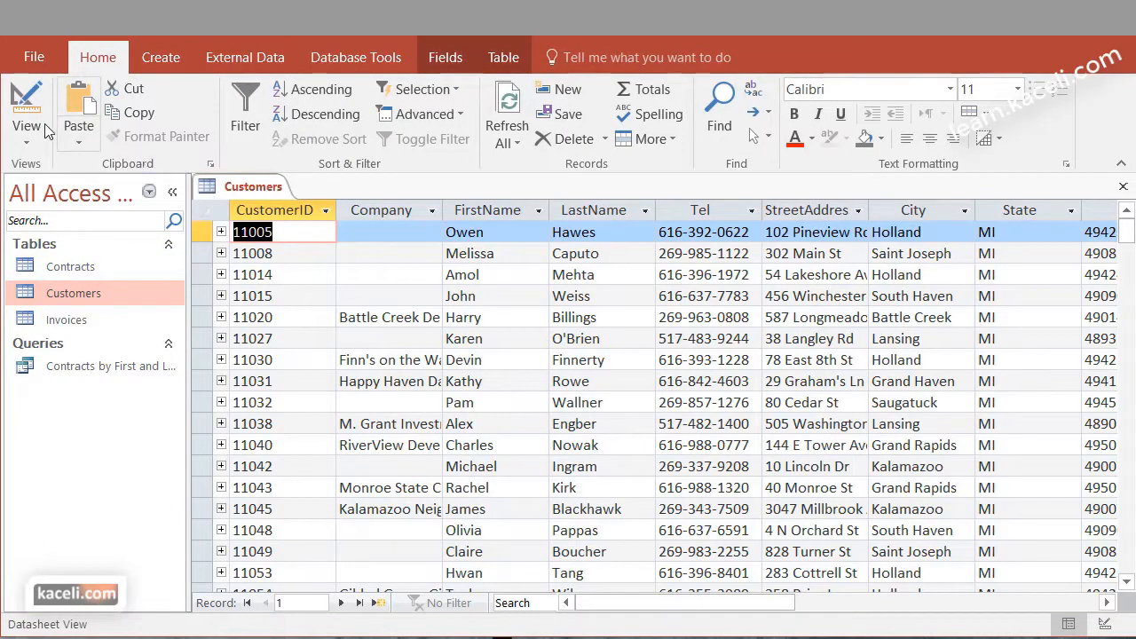
click(27, 142)
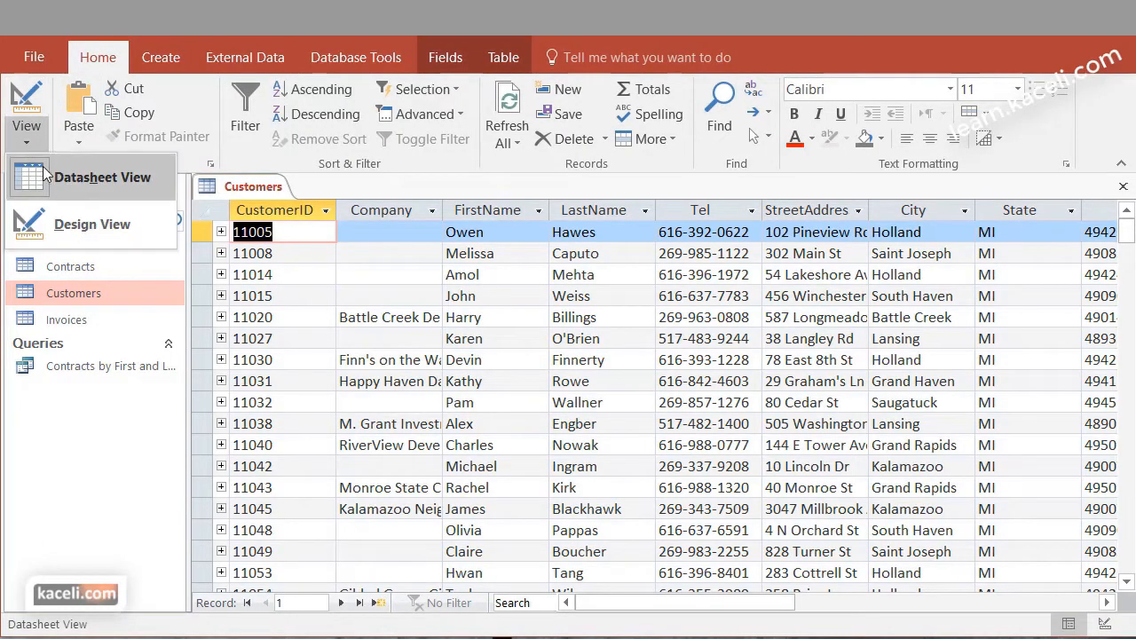
click(53, 224)
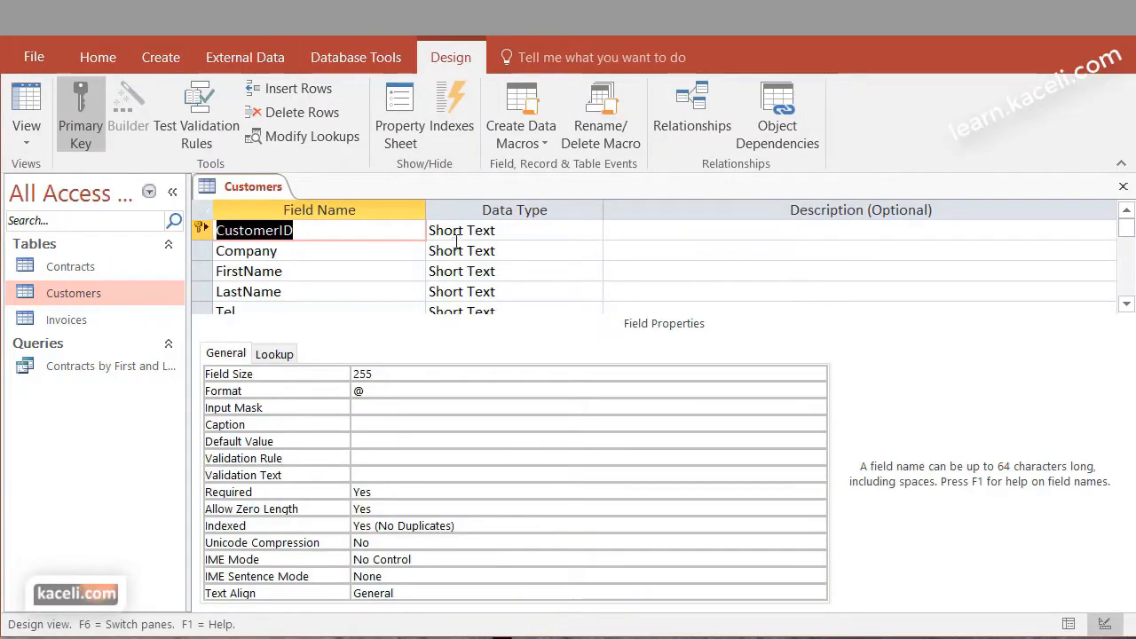
click(473, 231)
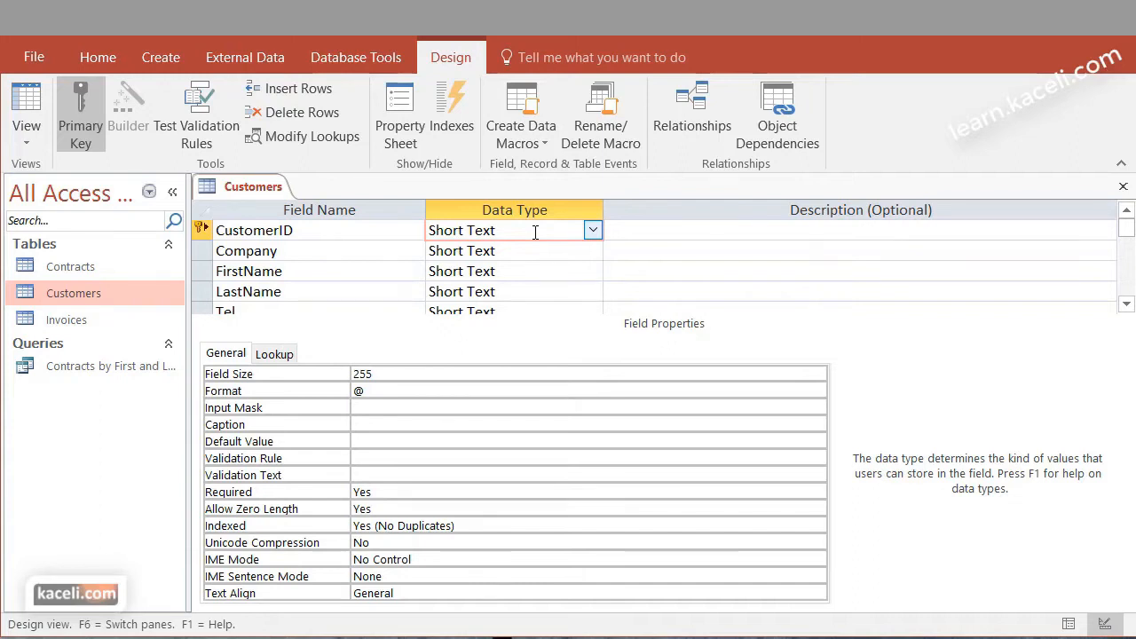
click(592, 230)
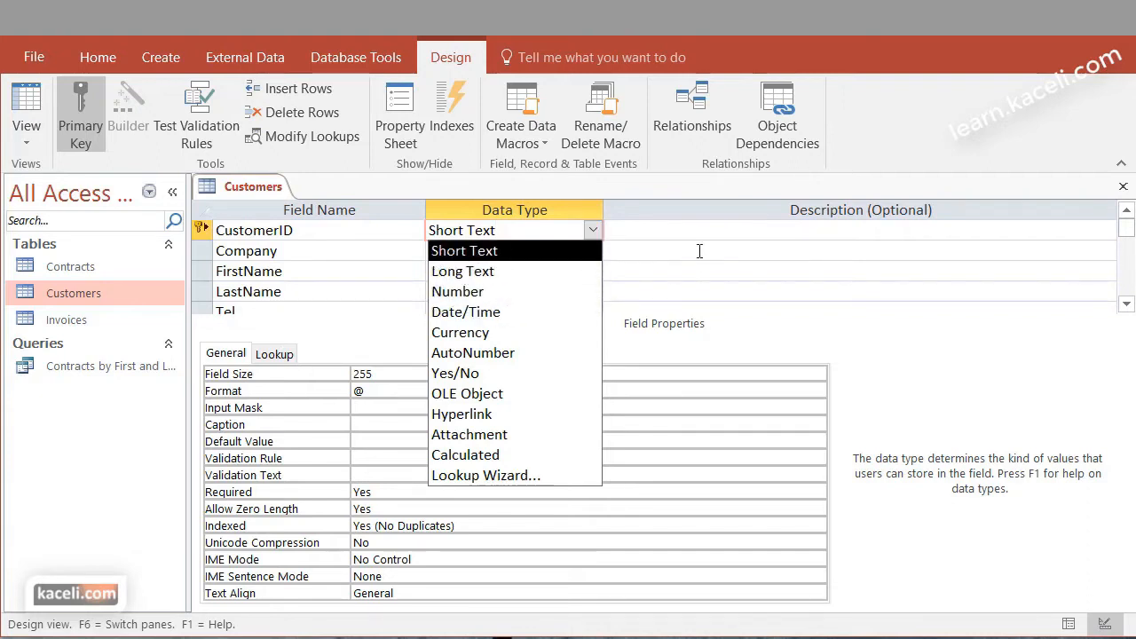
click(916, 328)
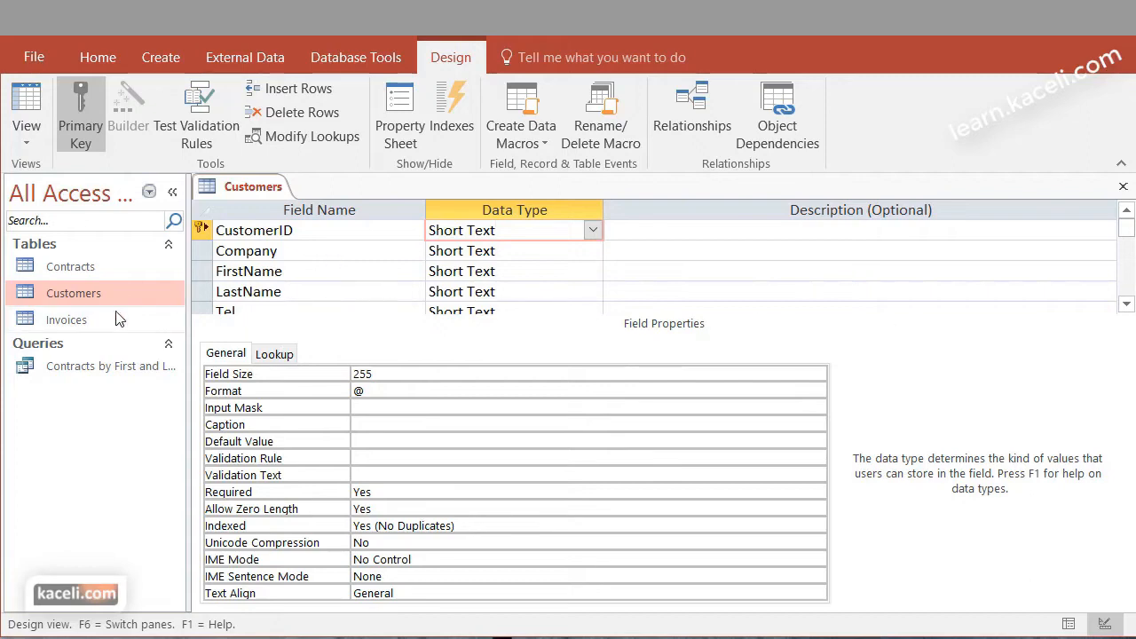
Check the Customer ID data type in the design of the Contracts table, and reopen the relationships layout
double_click(75, 265)
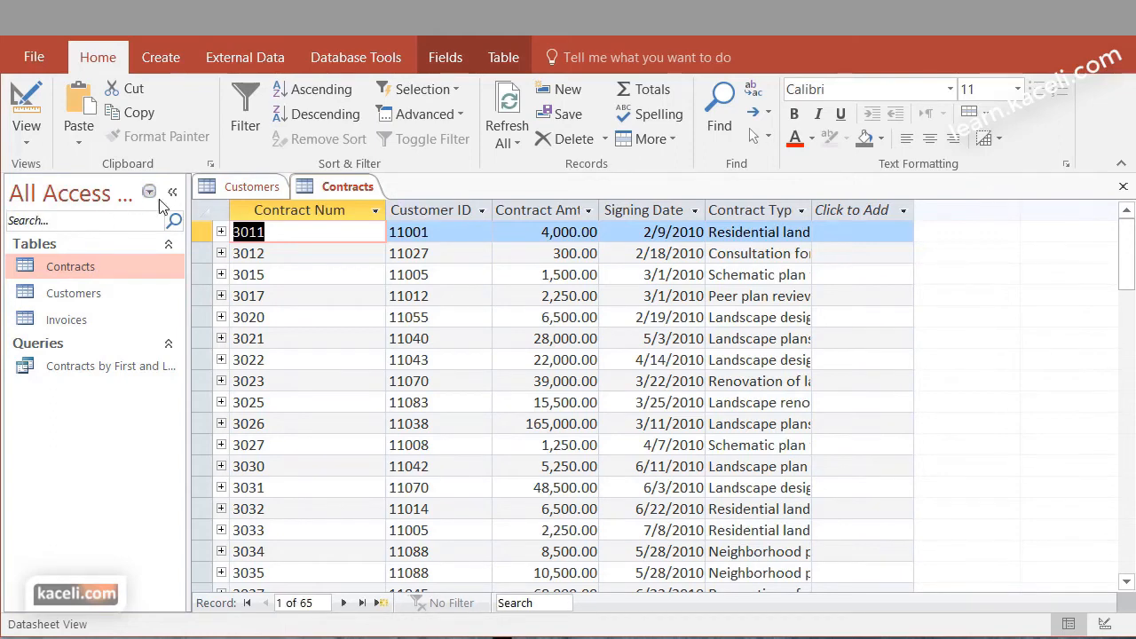
click(26, 111)
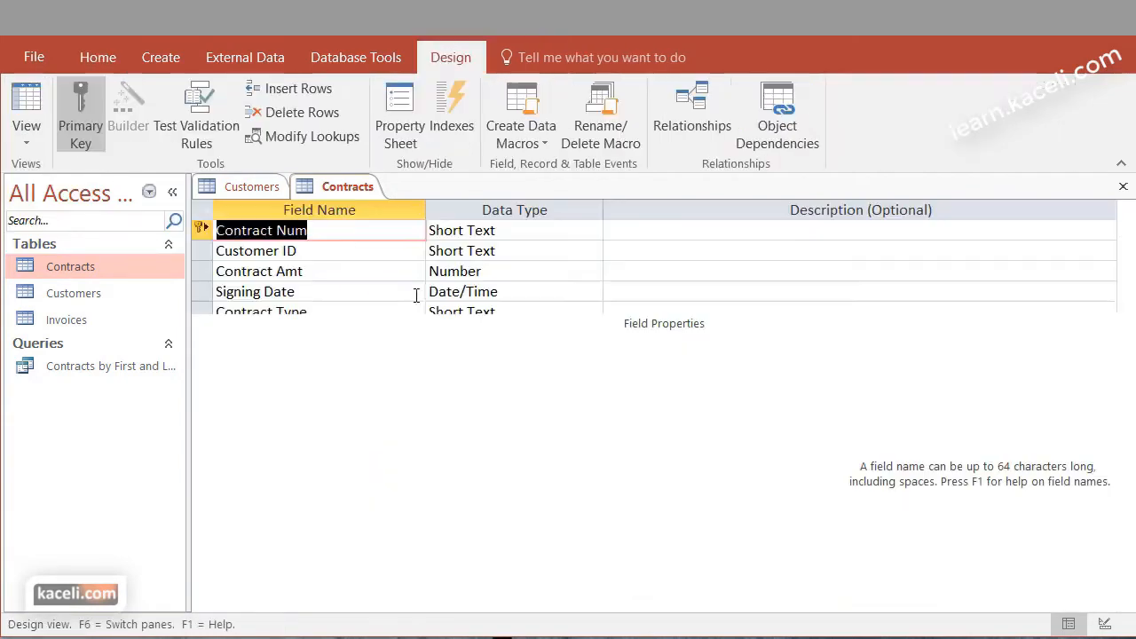
click(519, 250)
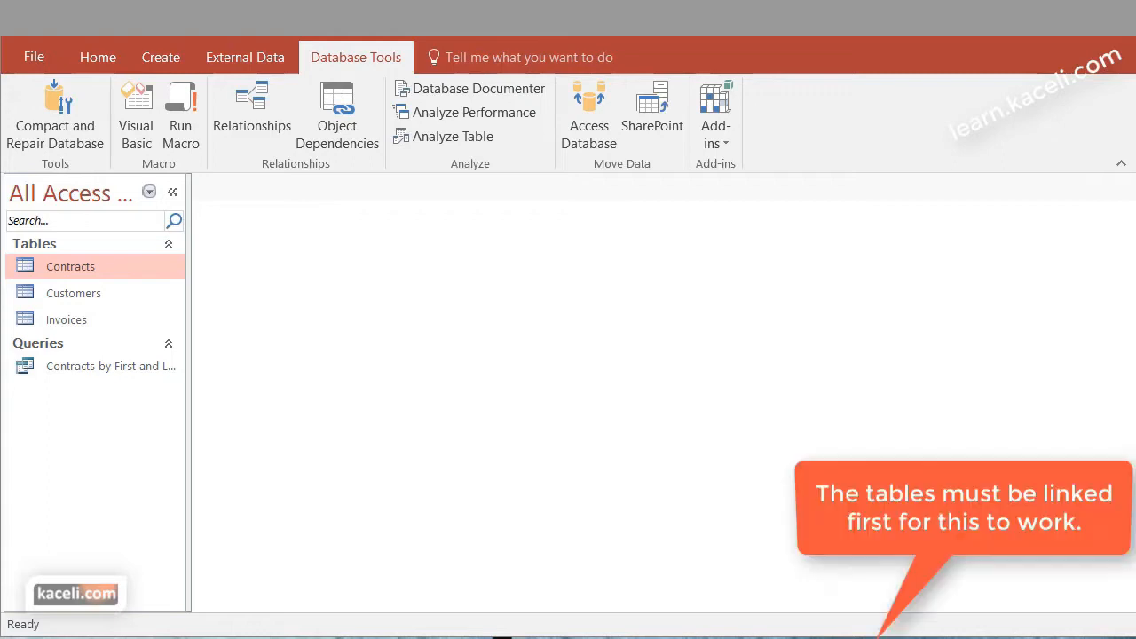
click(253, 109)
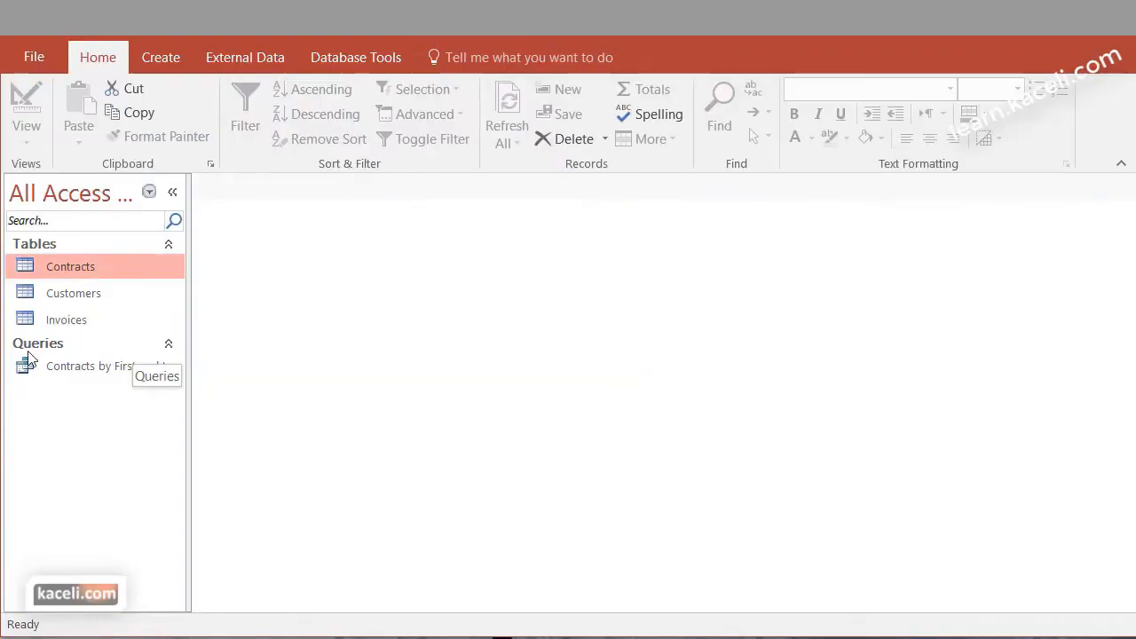
Start a new form with the Form Wizard based on the Customers table and include all of its fields
click(84, 292)
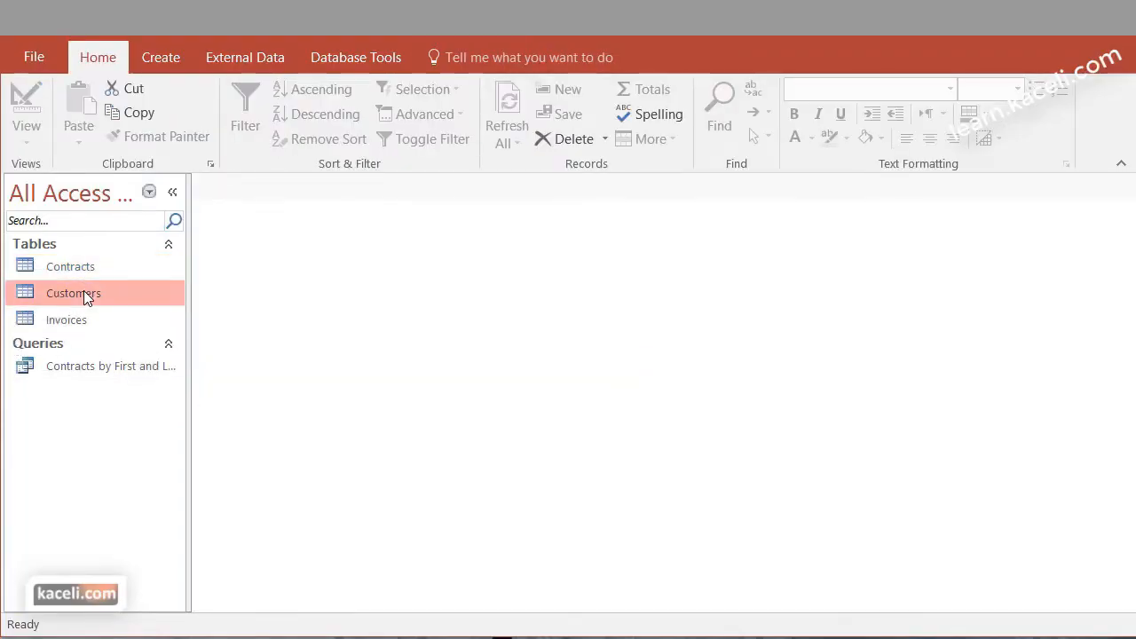
click(177, 59)
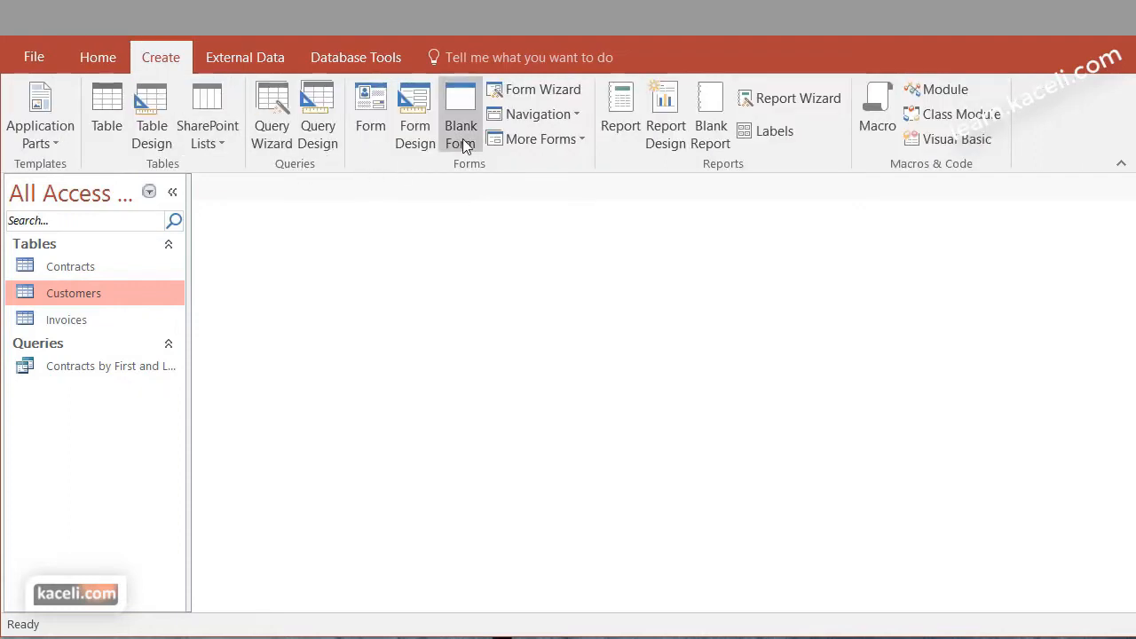
click(535, 89)
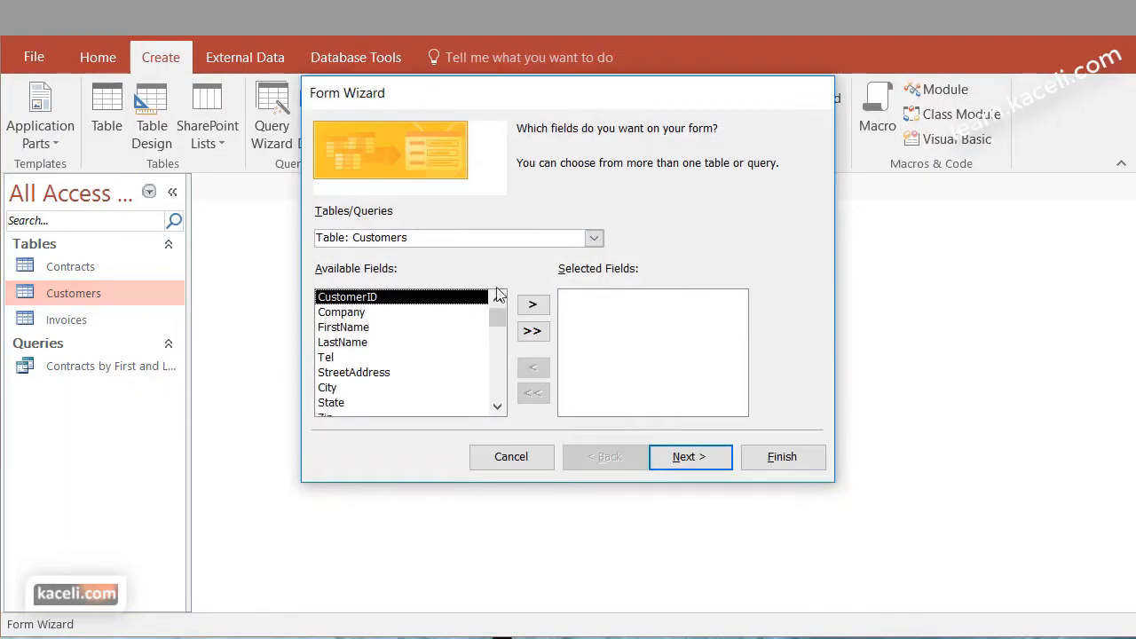
click(532, 330)
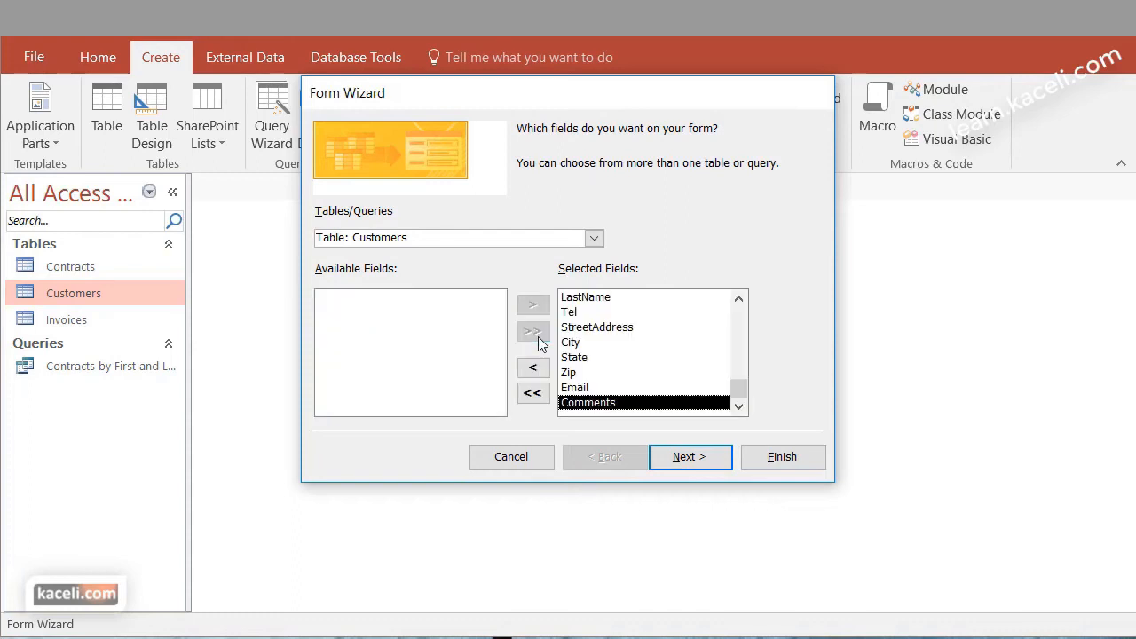
Keep the Columnar layout and the title "Customers", and finish the form by opening it to view information
click(703, 459)
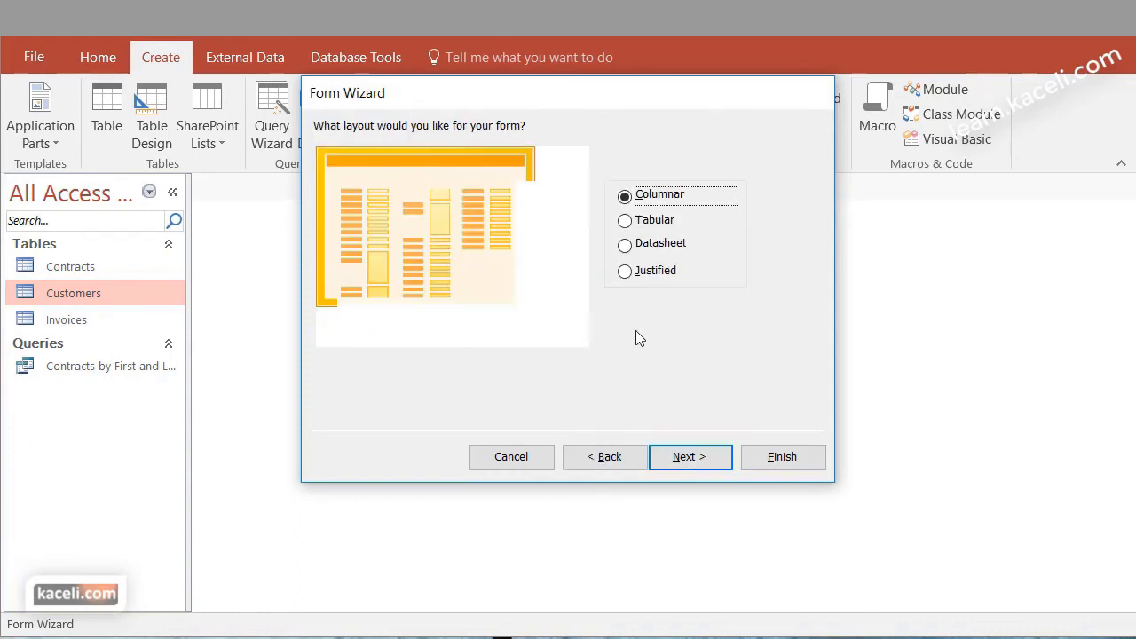
click(710, 462)
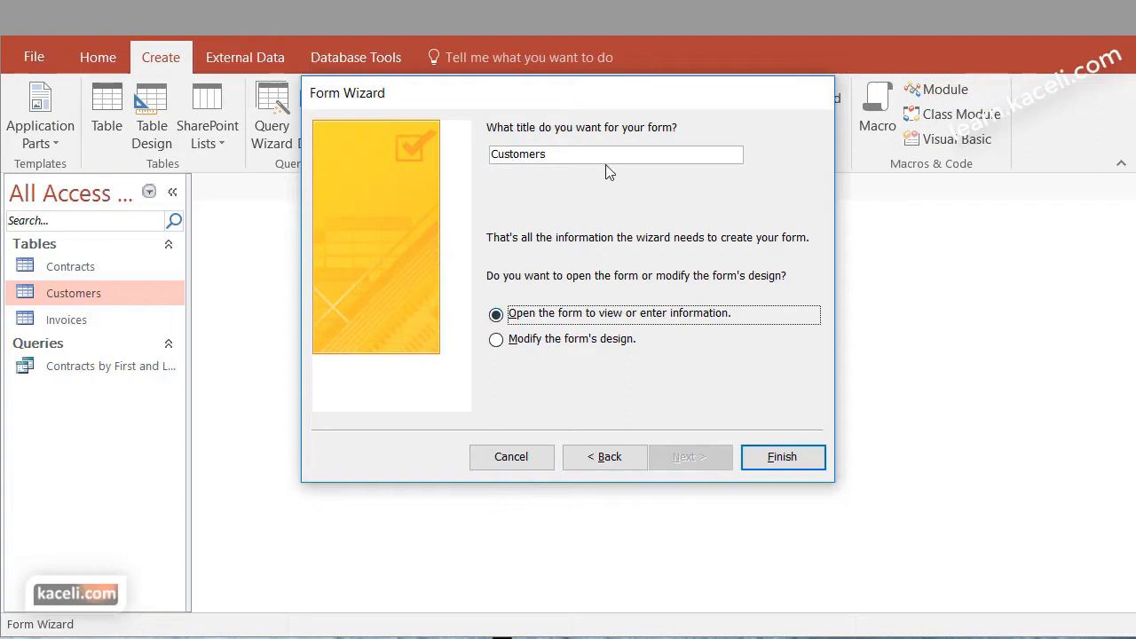
click(787, 467)
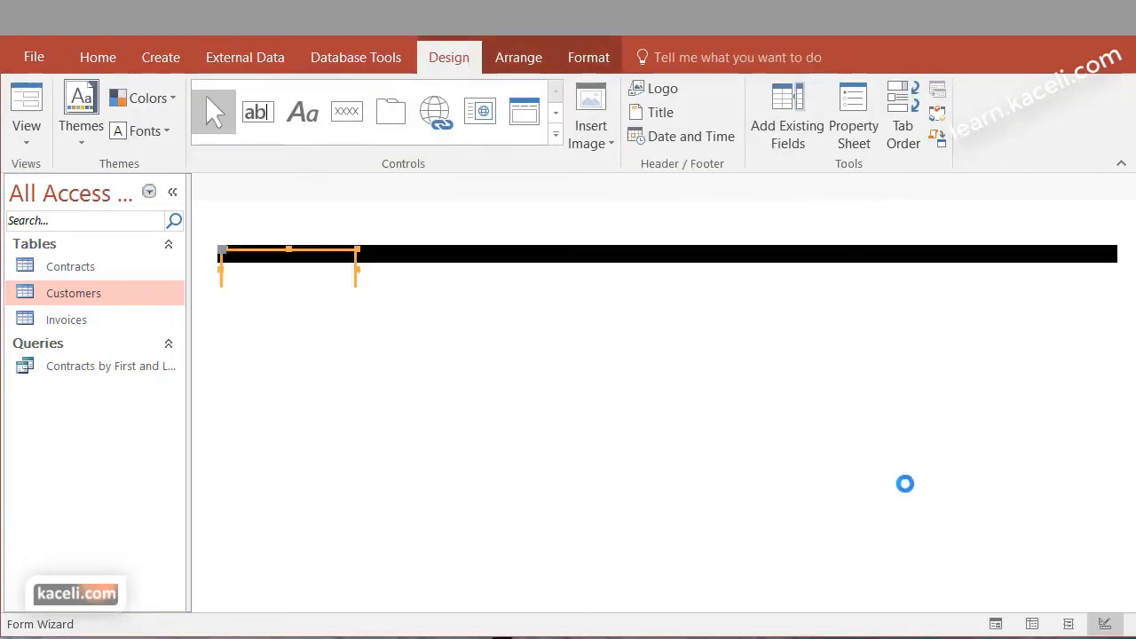
Review the fields of the new Customers form from top to bottom and close the form
scroll(1065, 466, down, 3)
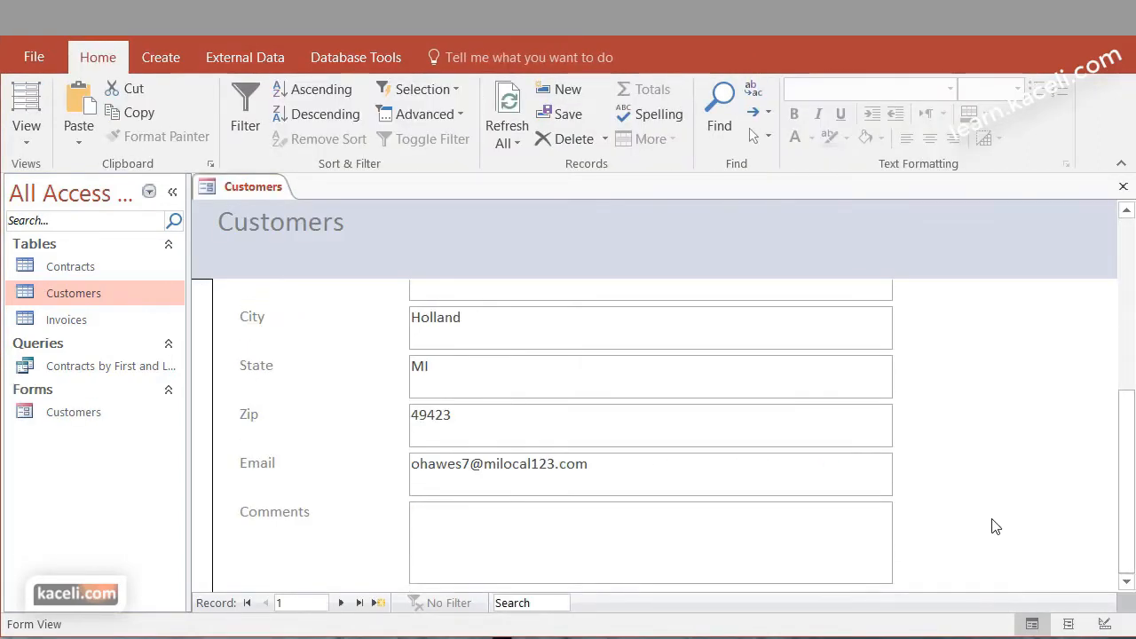
scroll(962, 488, up, 3)
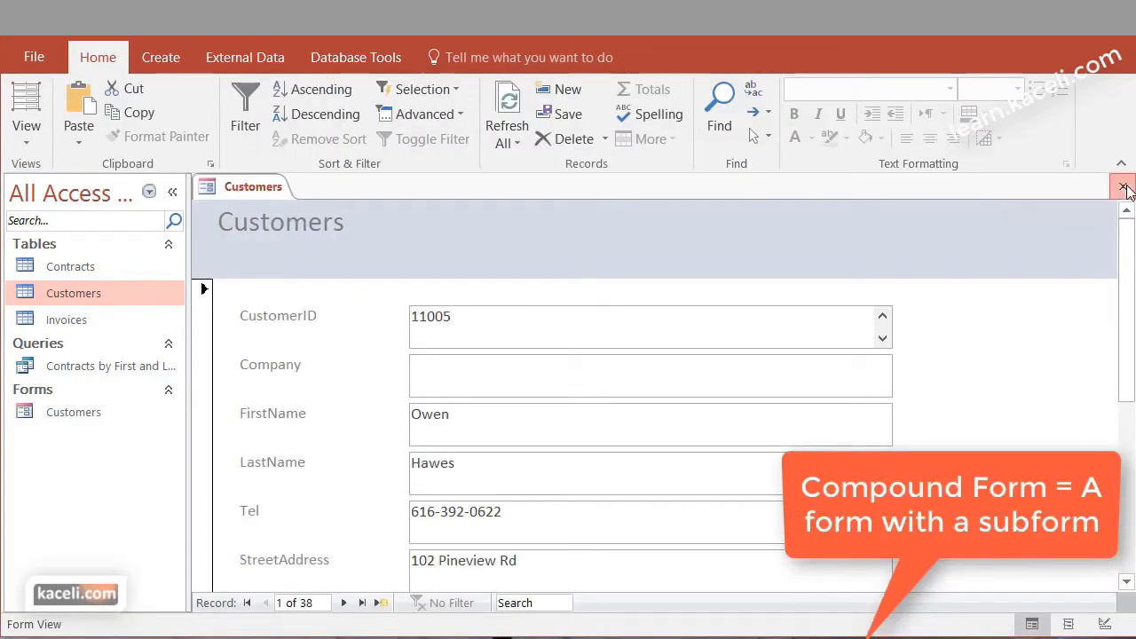
click(1122, 186)
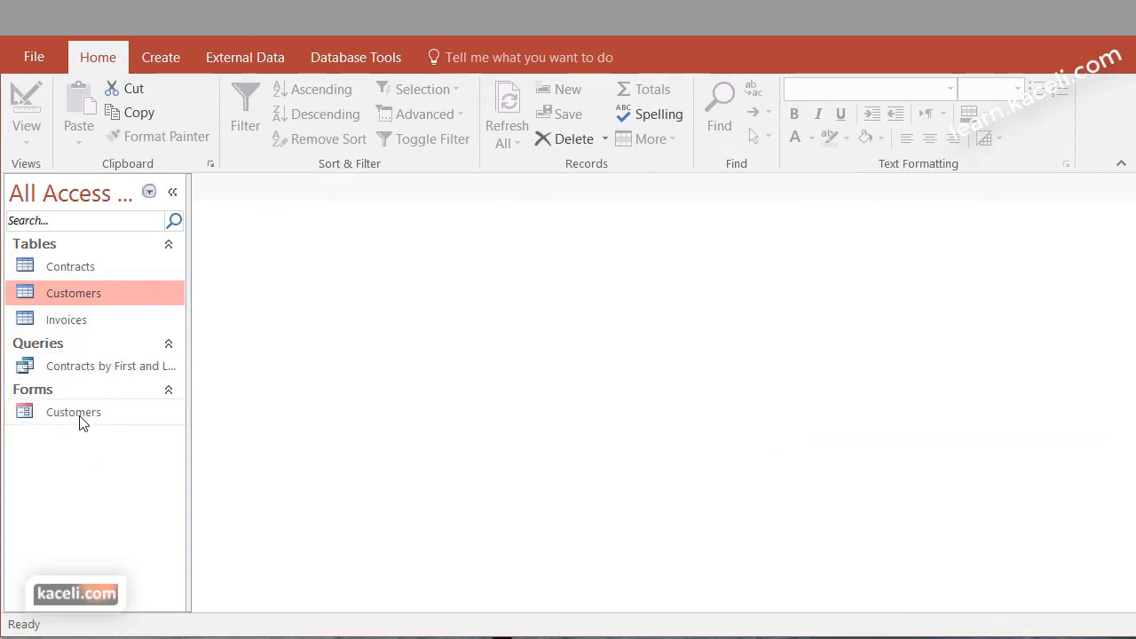
Start another form with the Form Wizard and include all fields from the Customers table
click(169, 53)
click(543, 93)
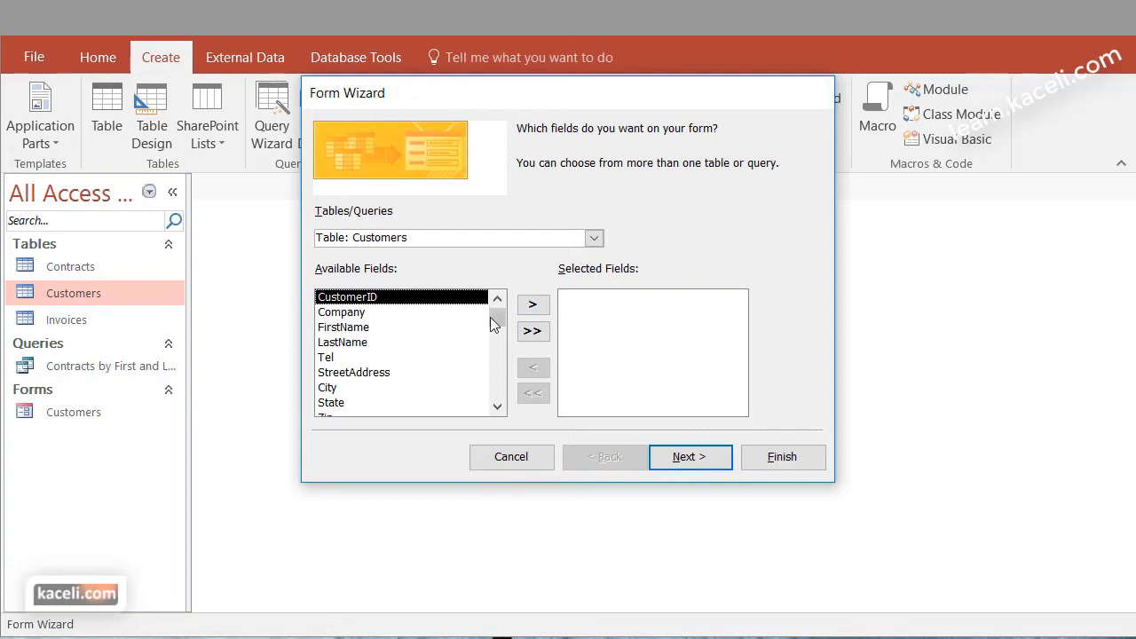
click(532, 304)
click(533, 304)
click(532, 304)
click(532, 330)
Add Contract Num, Contract Amt, Signing Date and Contract Type from the Contracts table to the form, and continue to the data view options
click(593, 239)
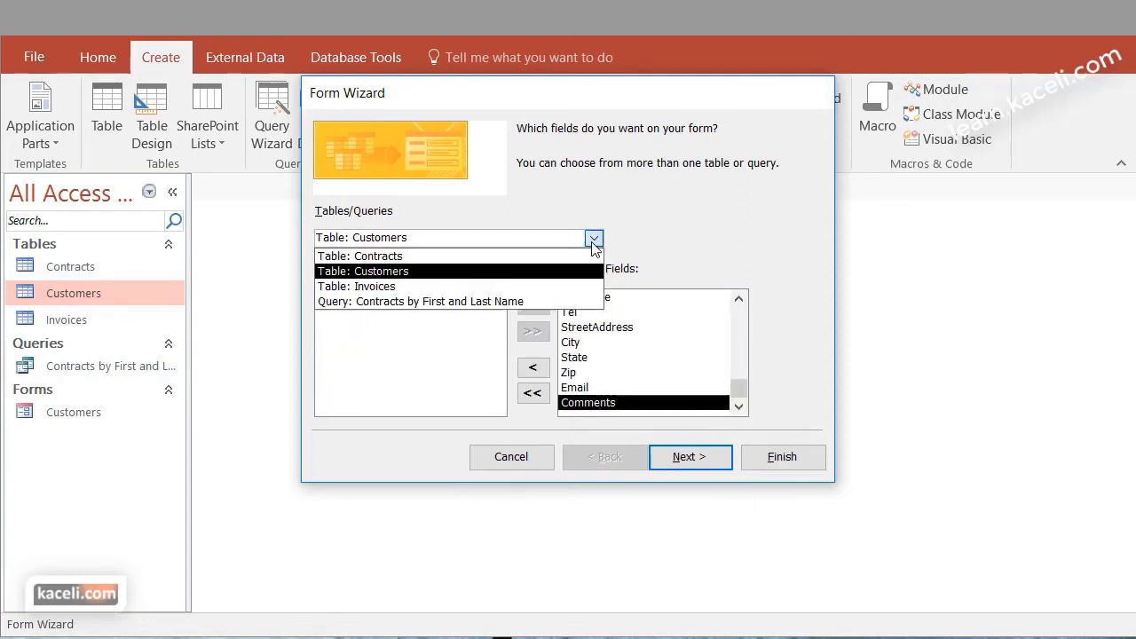
click(484, 257)
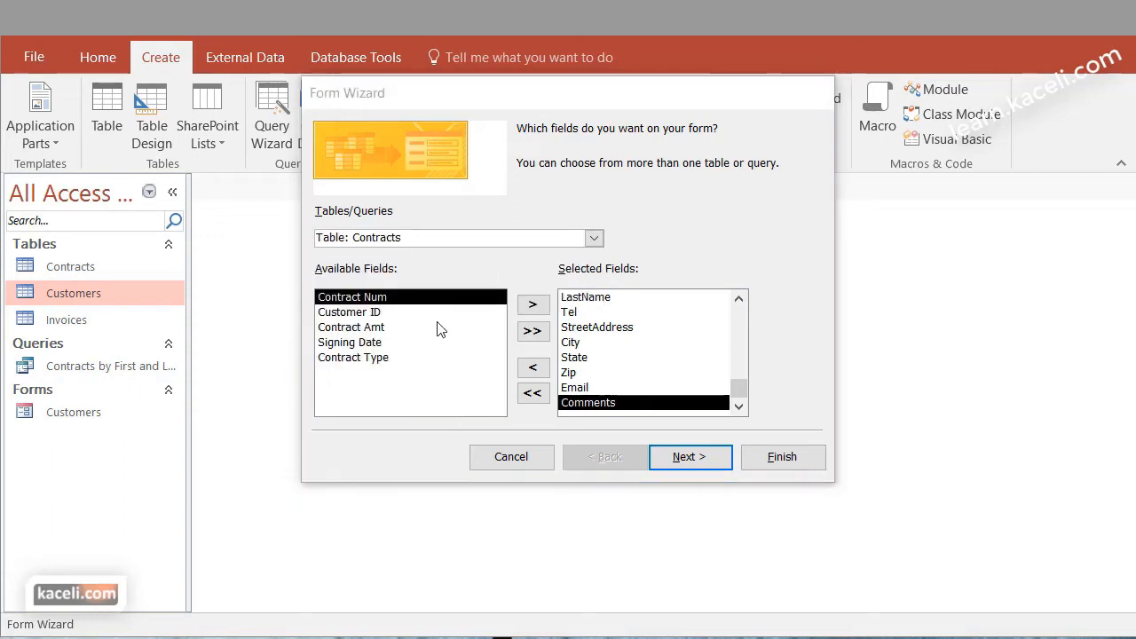
click(524, 310)
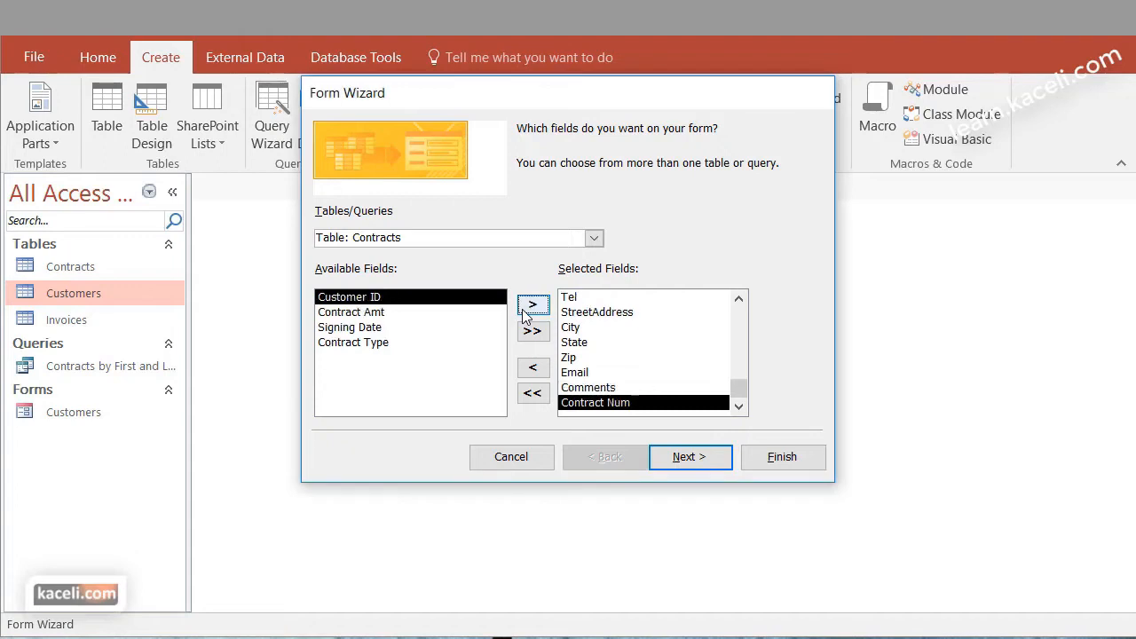
click(421, 314)
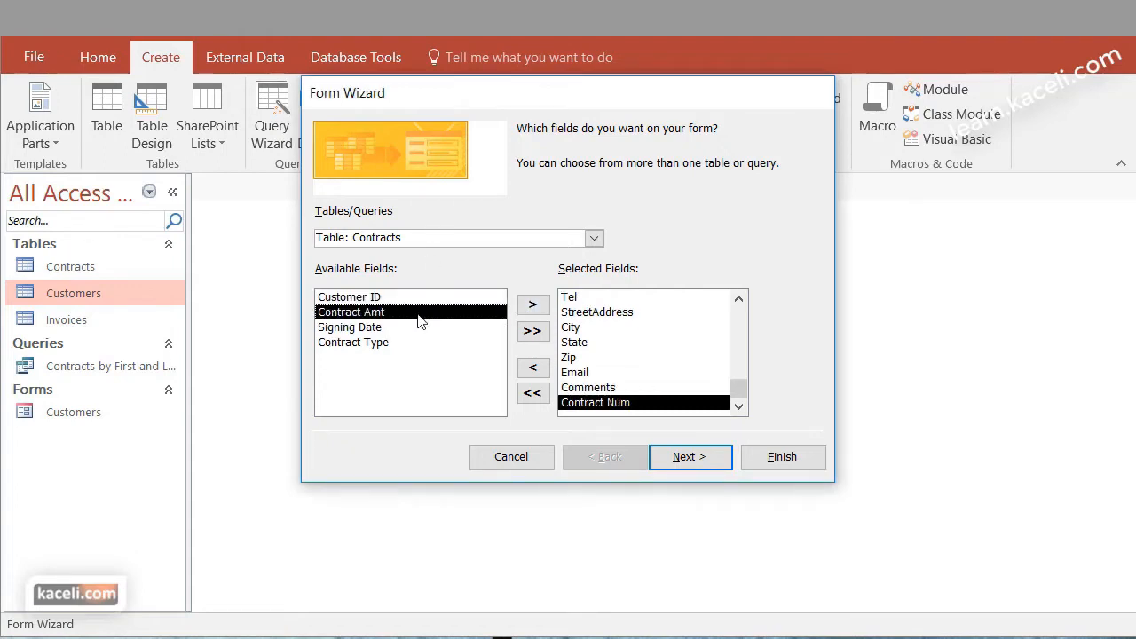
click(537, 305)
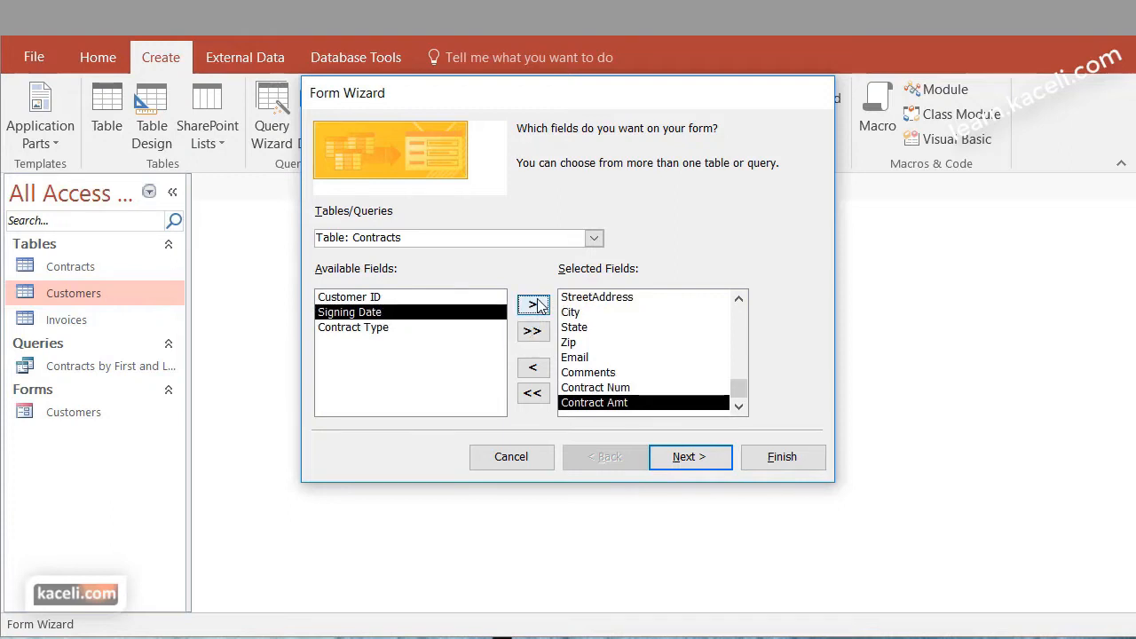
click(538, 305)
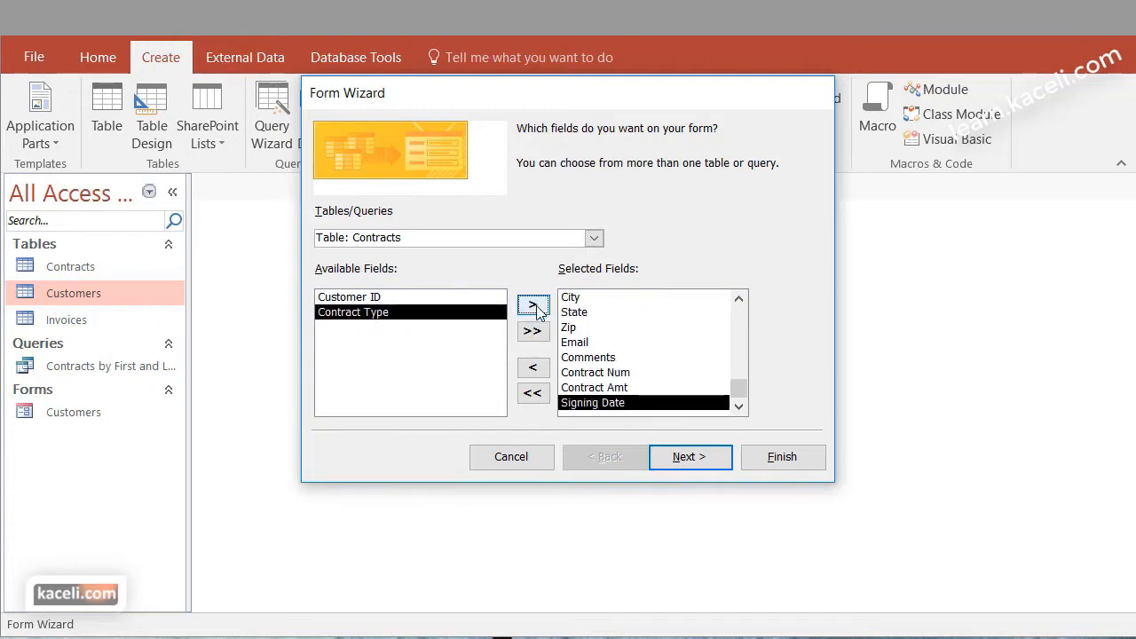
click(536, 306)
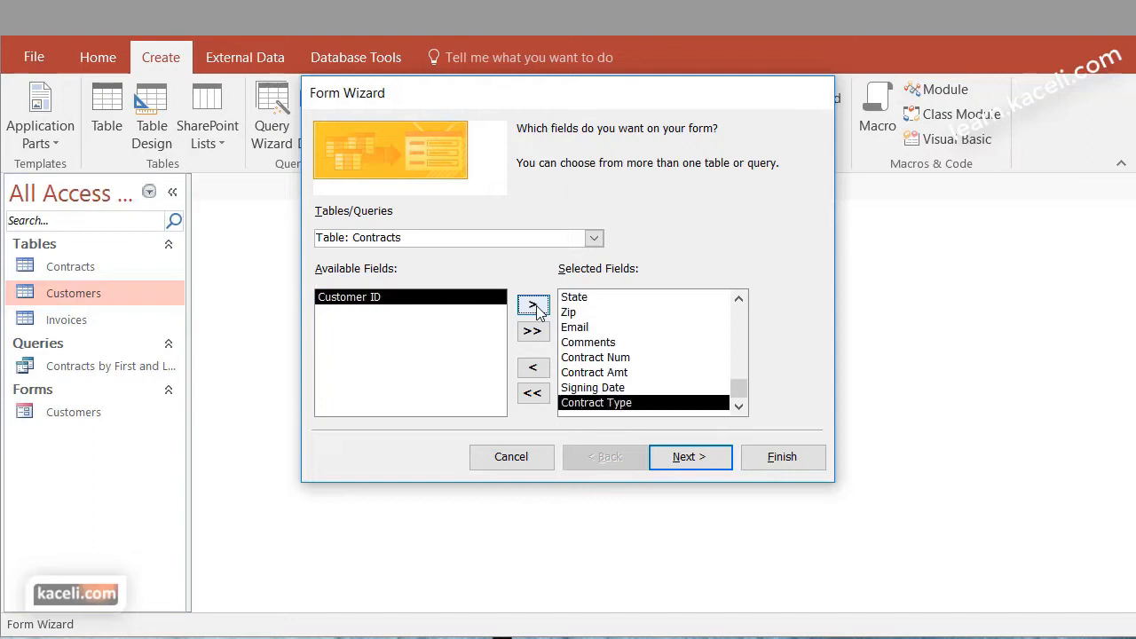
click(691, 459)
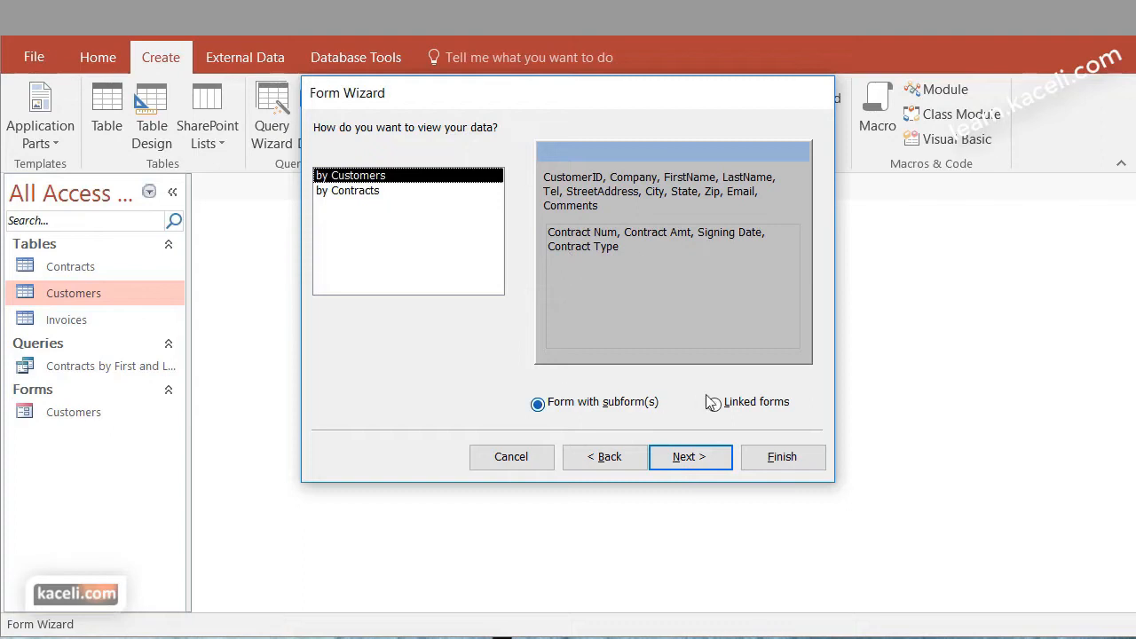
Keep the view by Customers with a subform and the default subform layout, title the form "Contracts by Customer" and finish it
click(705, 463)
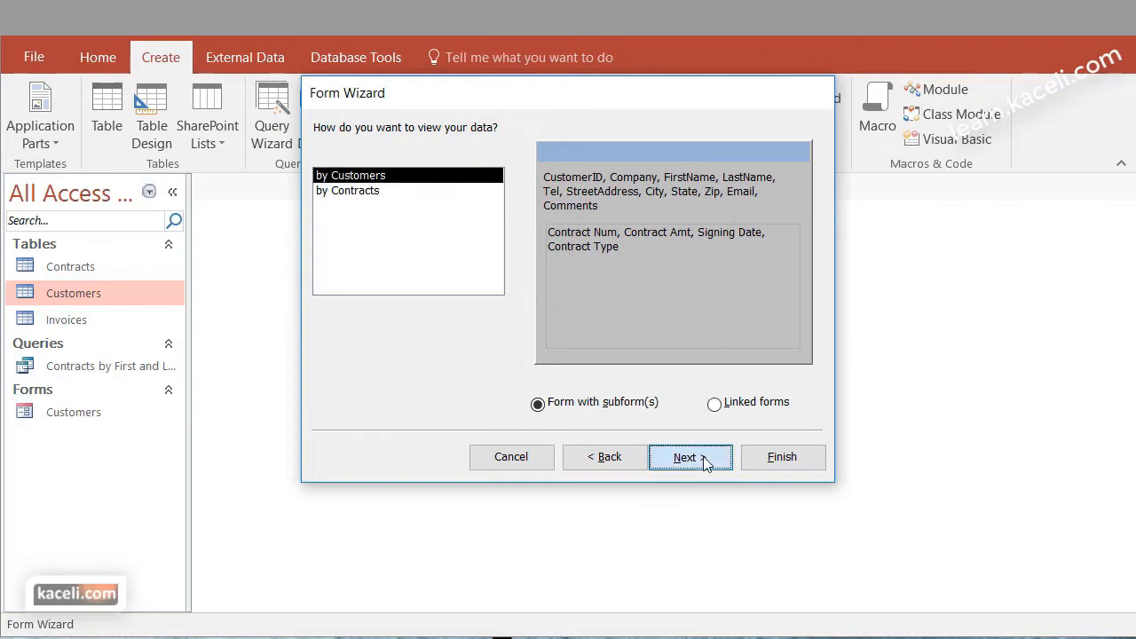
click(696, 462)
drag(645, 151, 539, 161)
text(Contracts by Customer)
click(772, 466)
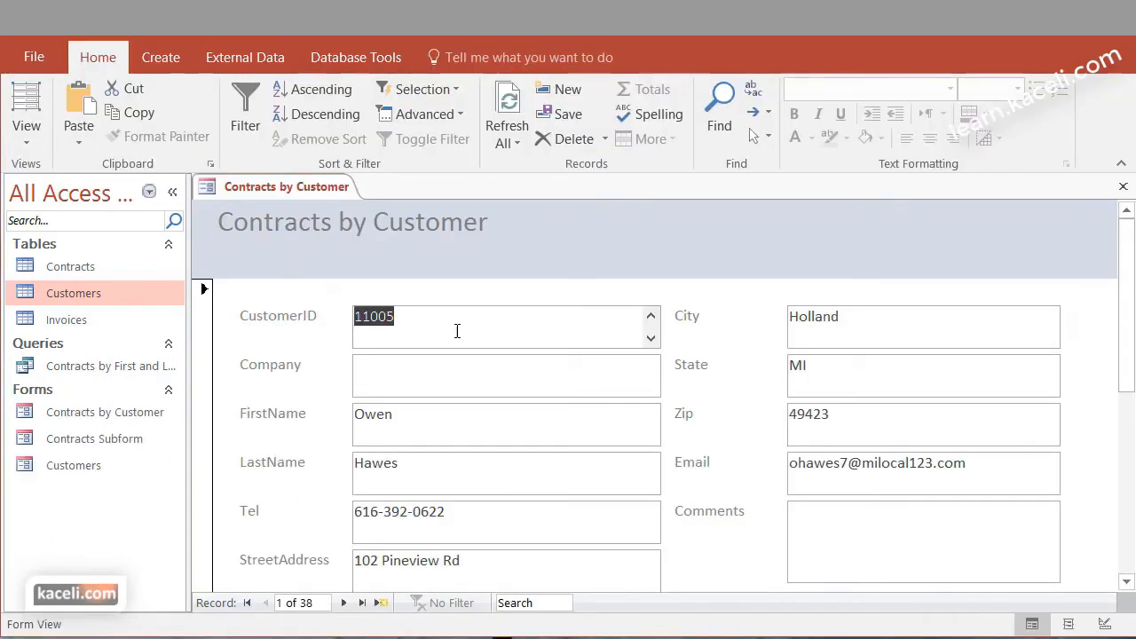
Add a contract to the first customer's Contracts subform with amount 7,000.00, signing date 11/22/2016 and type "New Roof", including a contract number
scroll(448, 338, down, 2)
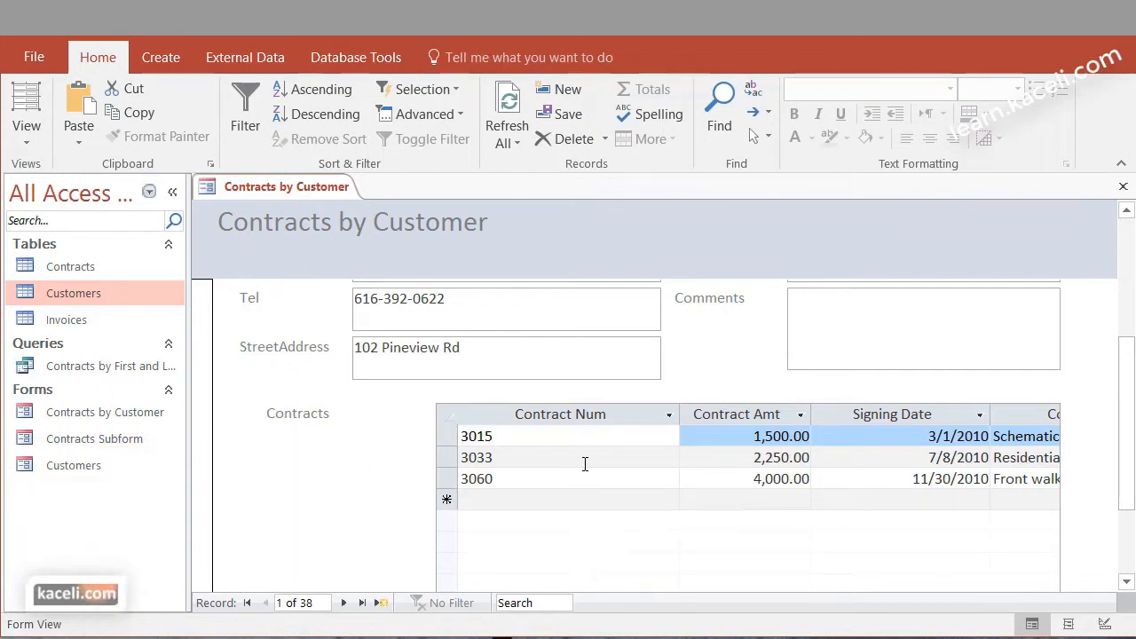
click(517, 501)
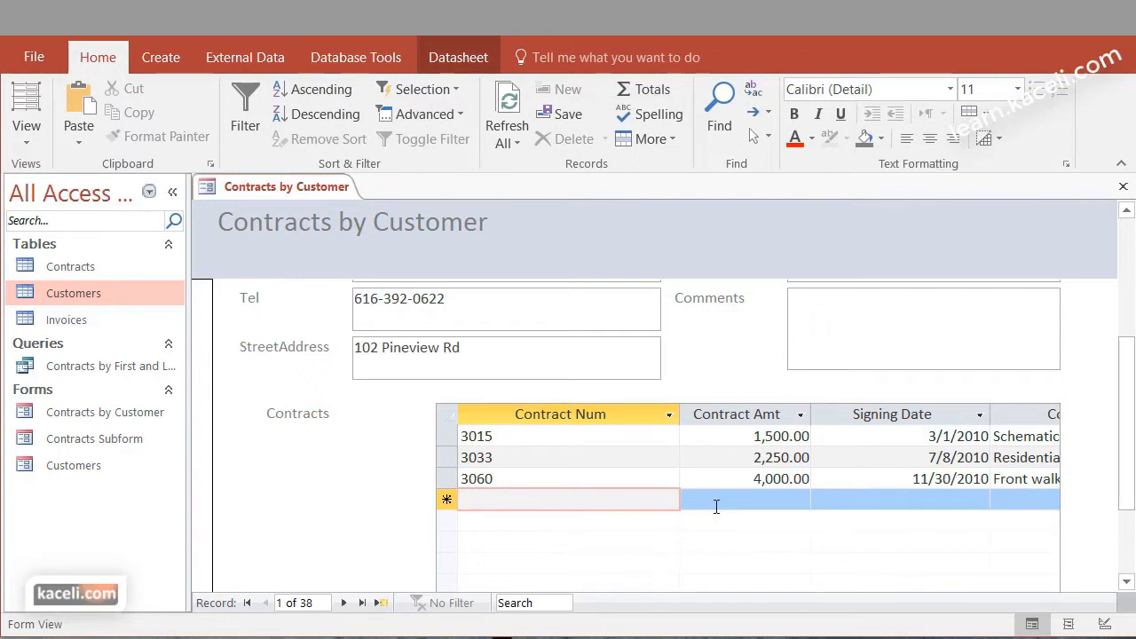
text(777)
text(7)
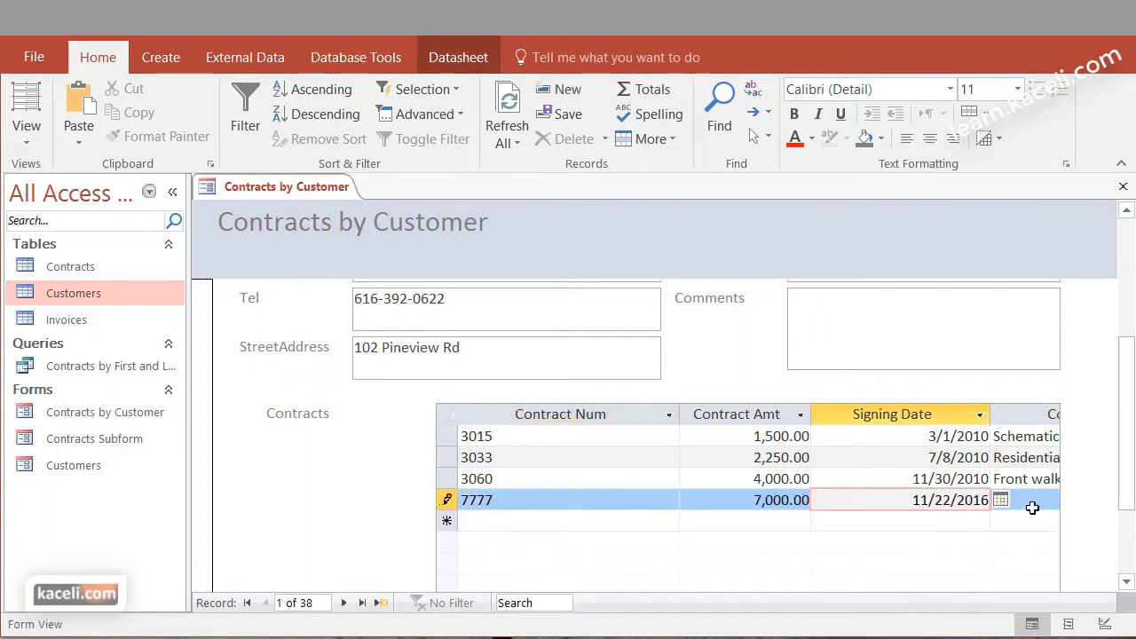
click(1030, 502)
text(New Roof)
key(Tab)
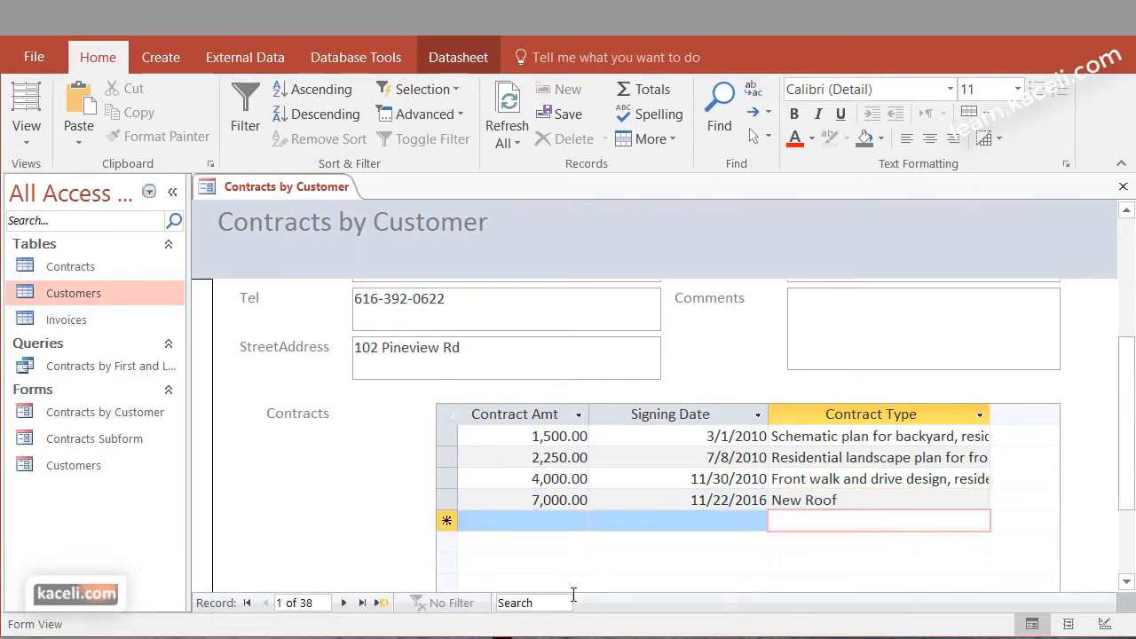
Review the first customer's details and contracts, and look over the second customer's record
drag(1127, 494, 1130, 253)
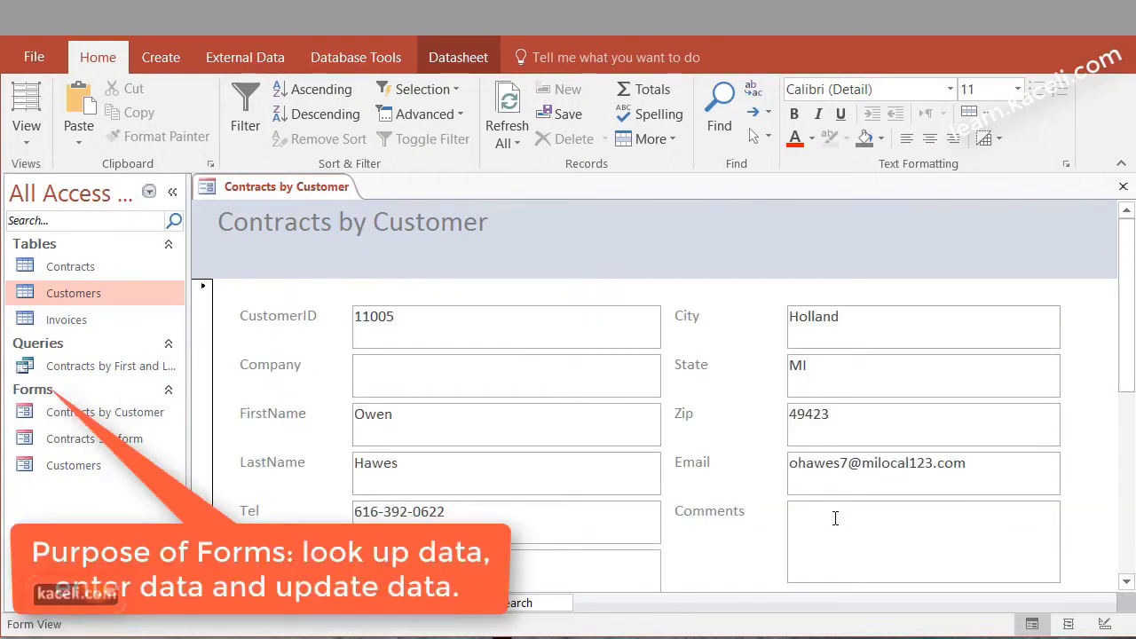
drag(1126, 358, 1128, 473)
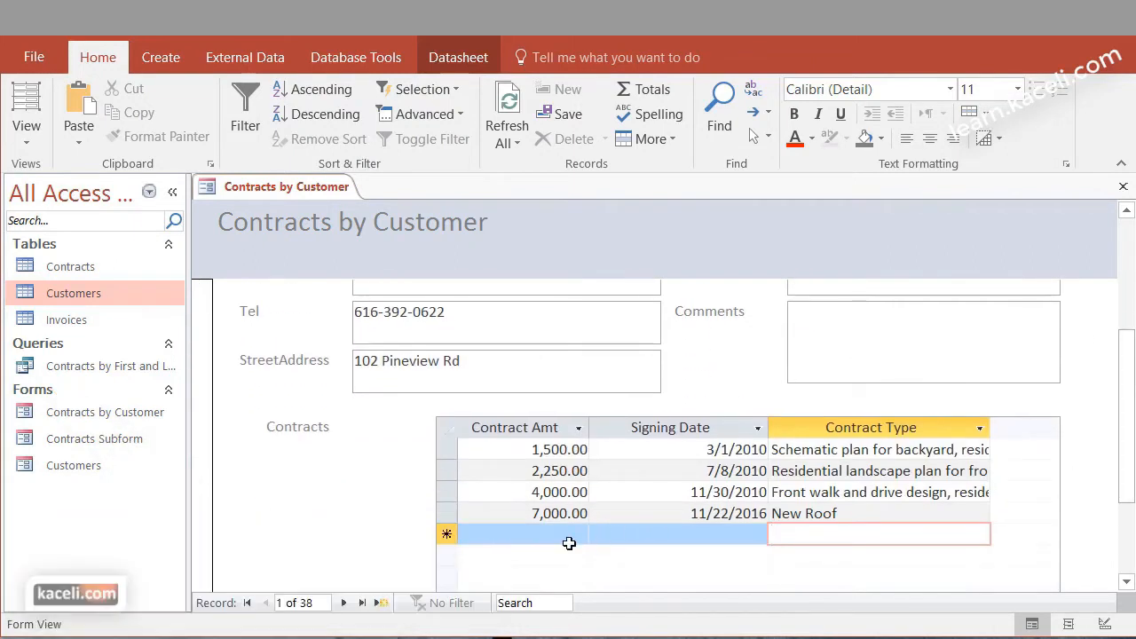
click(343, 602)
drag(1133, 426, 1132, 238)
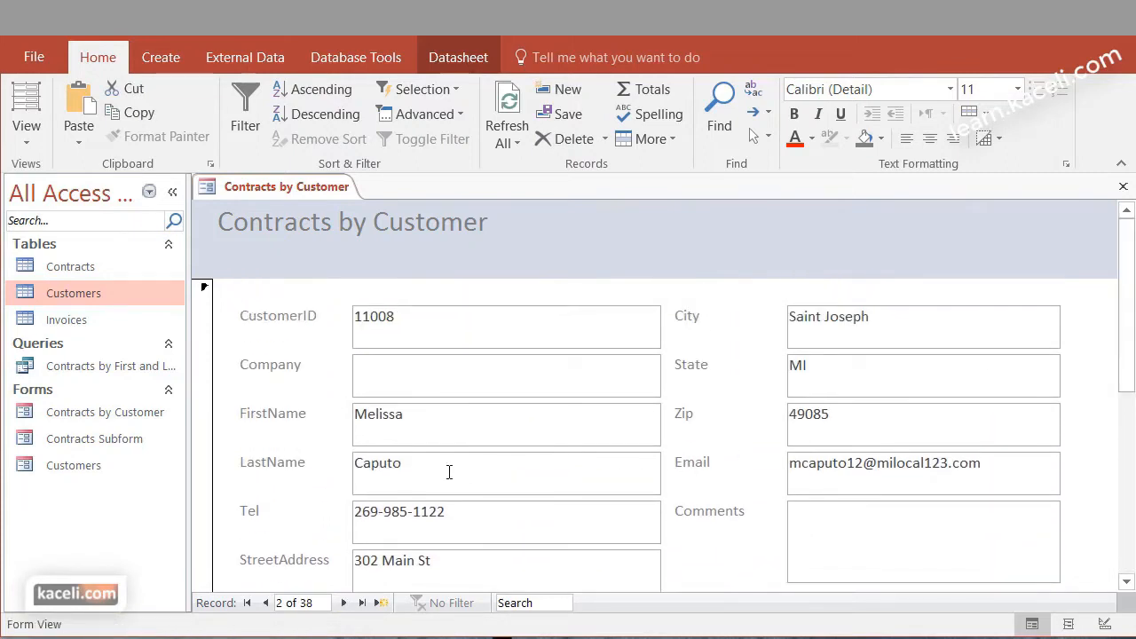
scroll(482, 332, down, 2)
Browse forward through the customer records to record 8 and examine its customer details and Contracts subform
click(482, 330)
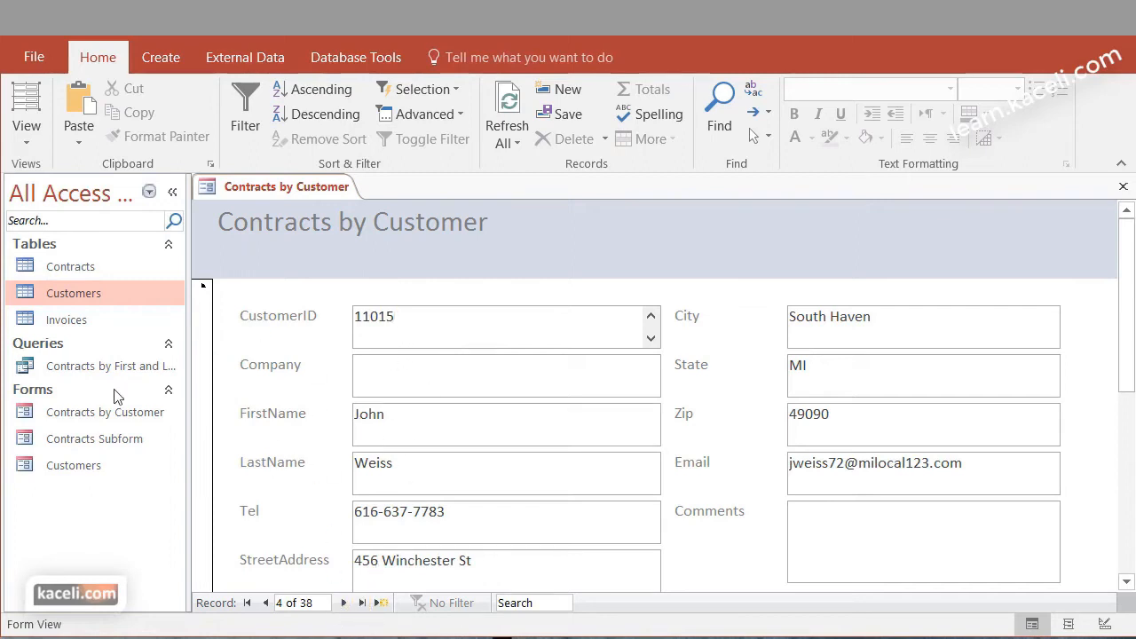
click(344, 603)
click(345, 603)
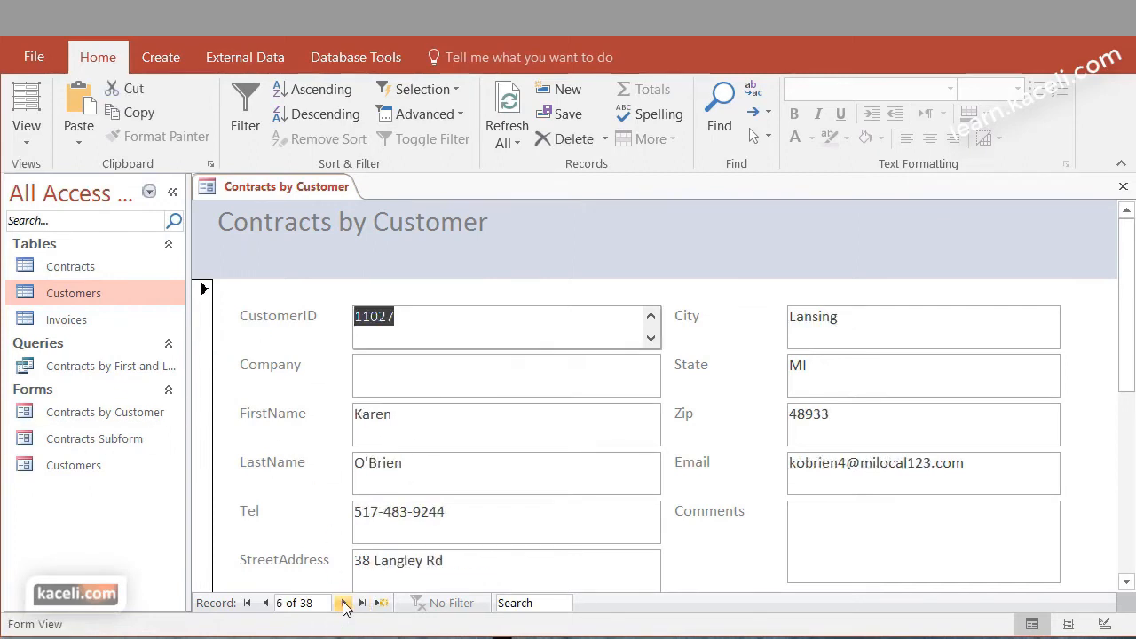
click(344, 603)
click(345, 603)
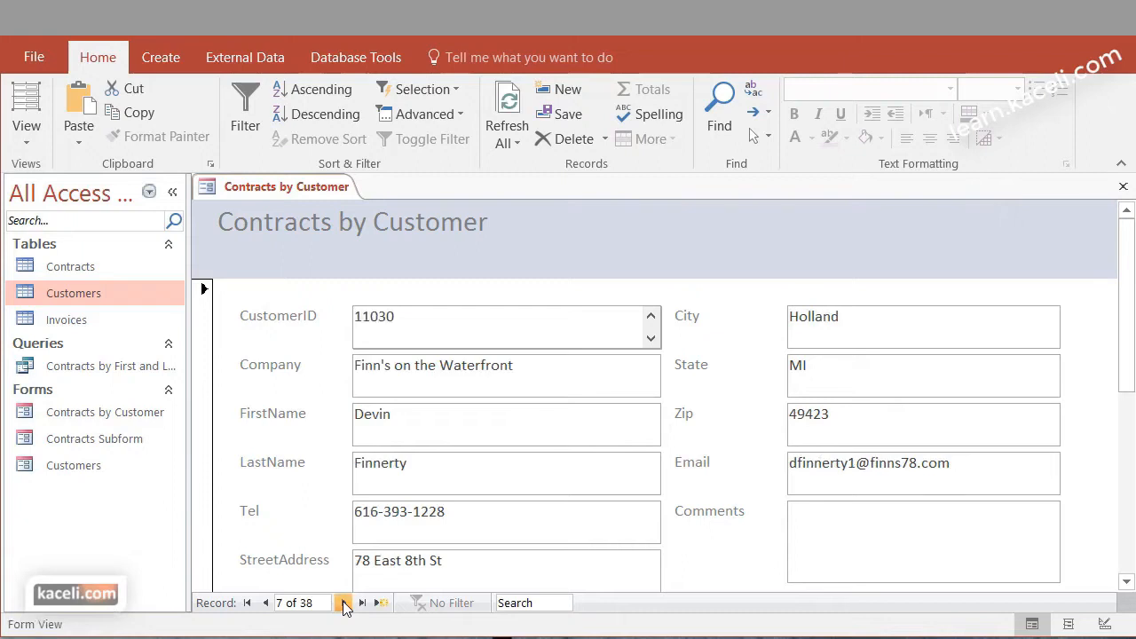
click(1123, 398)
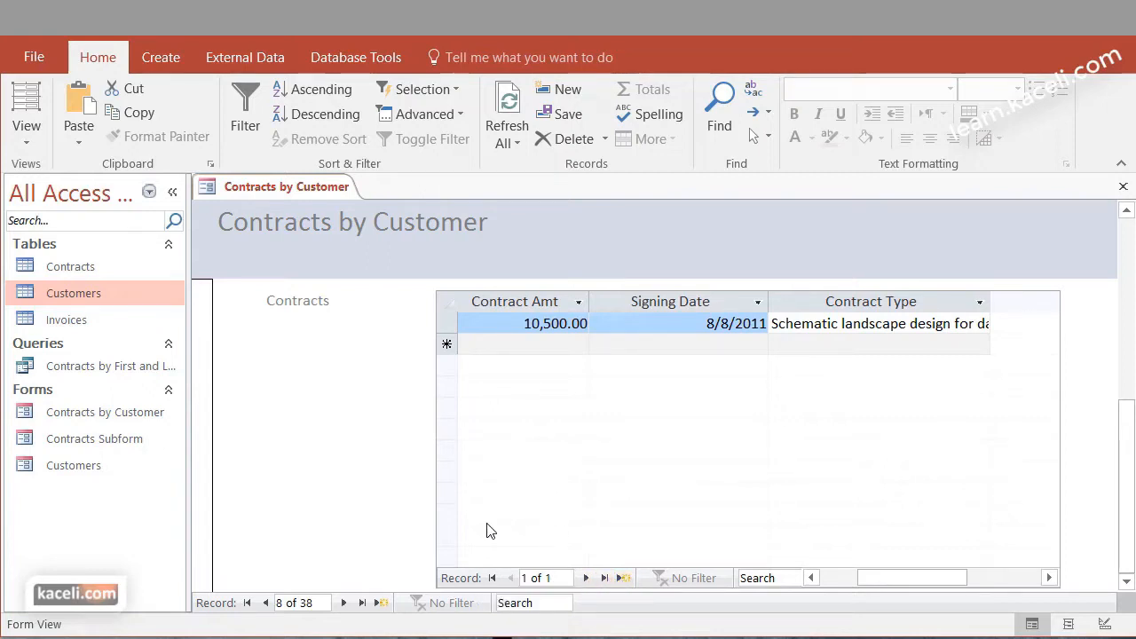
click(1129, 258)
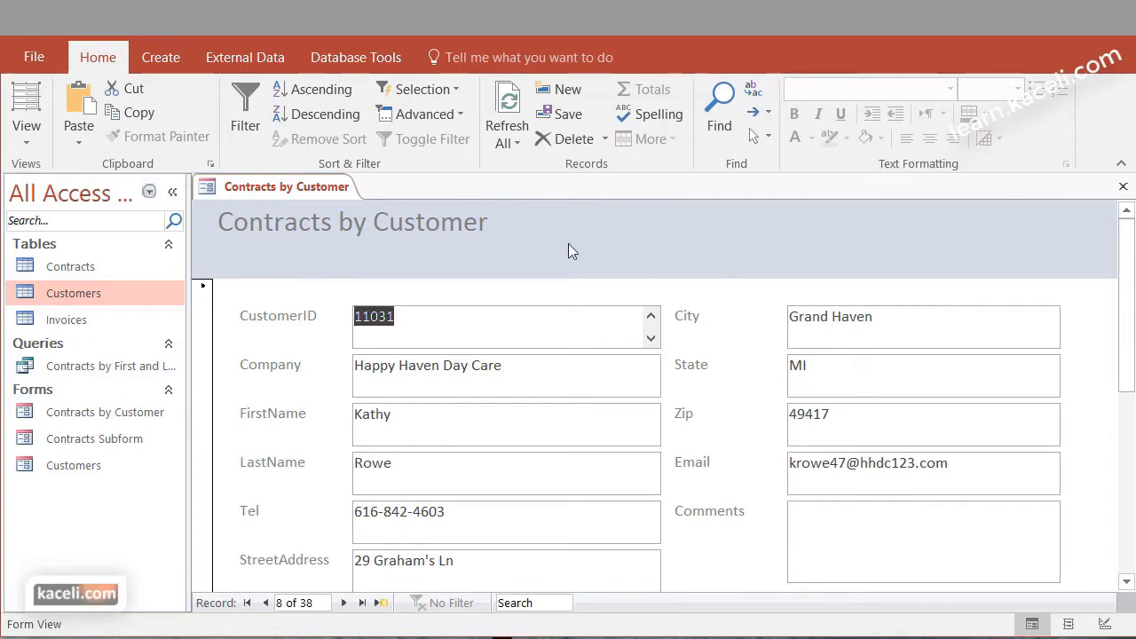
drag(1127, 390, 1129, 496)
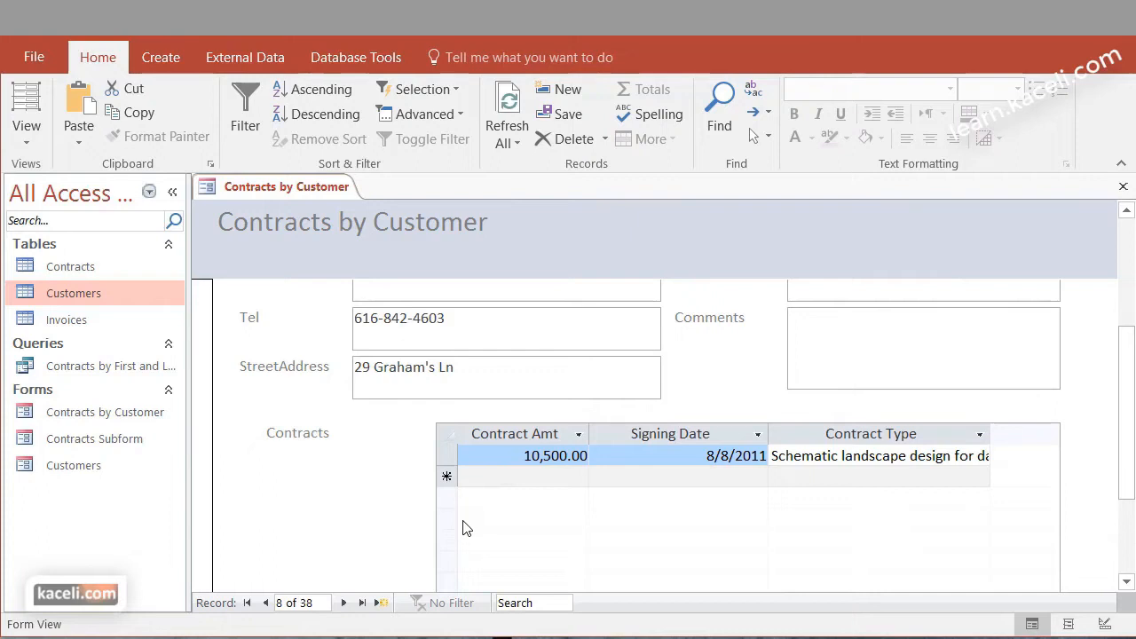
drag(1129, 453, 1131, 529)
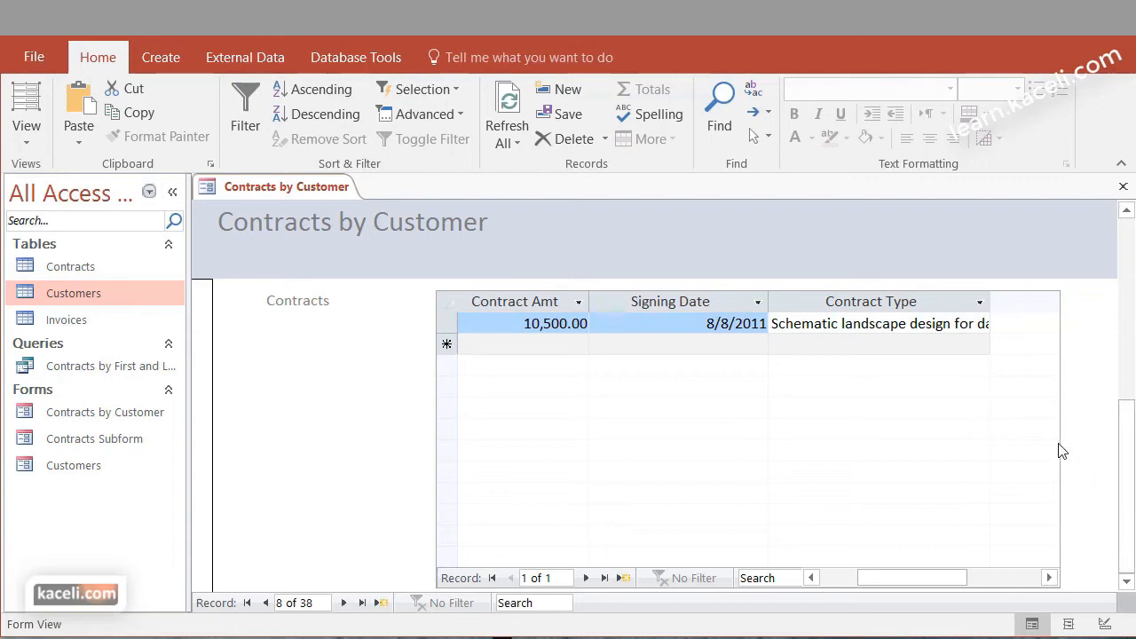
Advance two records to record 10 and examine that customer's contracts
scroll(1025, 486, up, 2)
click(402, 319)
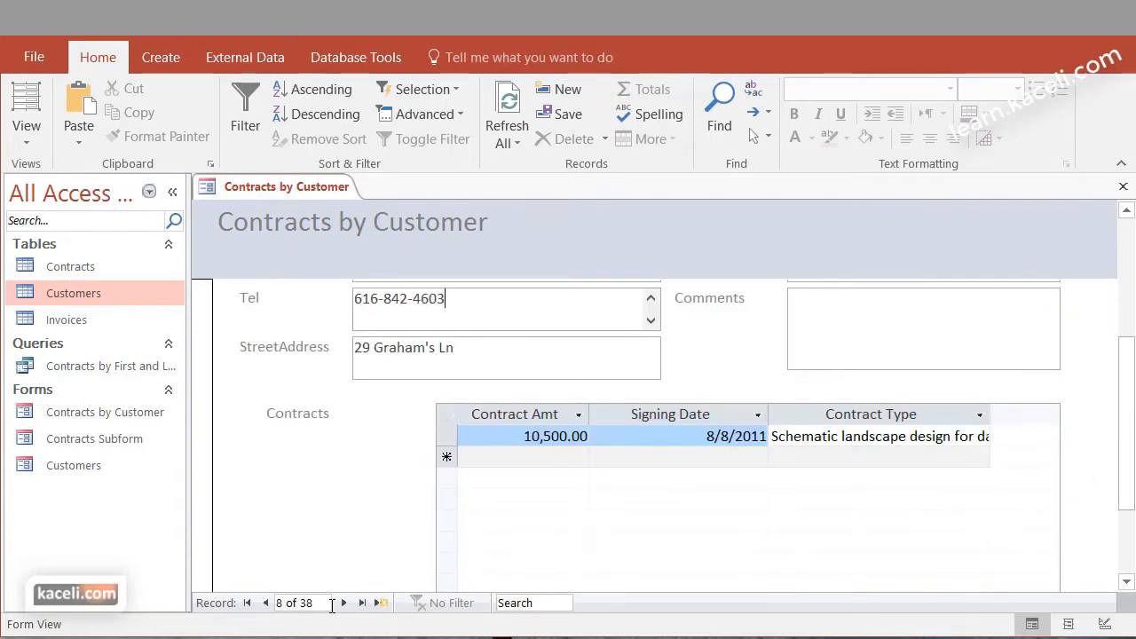
double_click(343, 602)
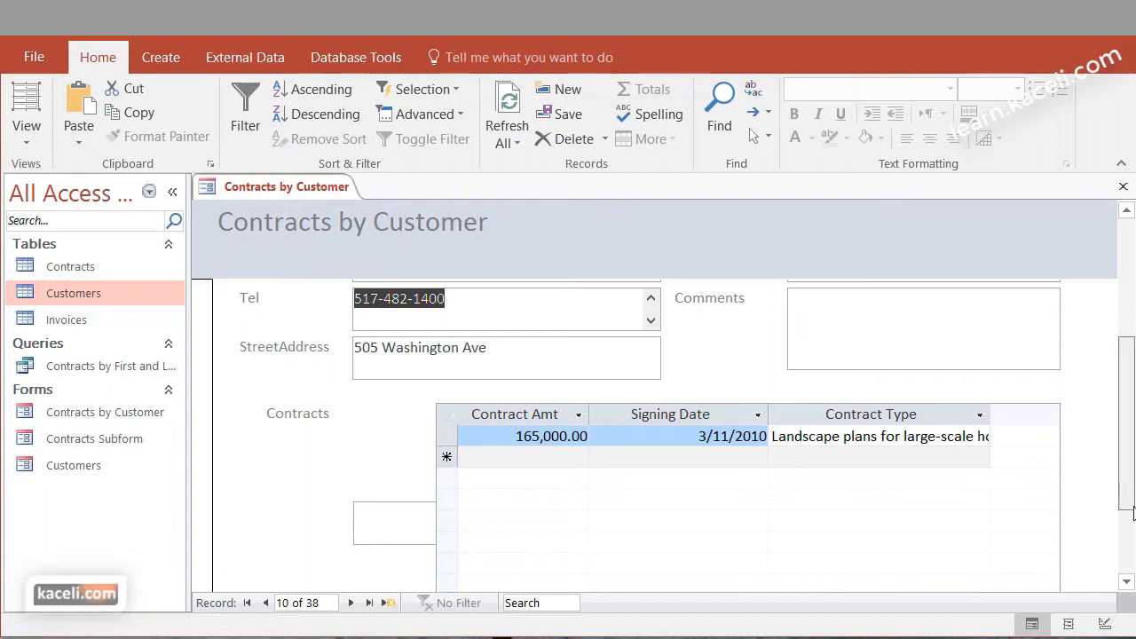
drag(1129, 495, 1129, 559)
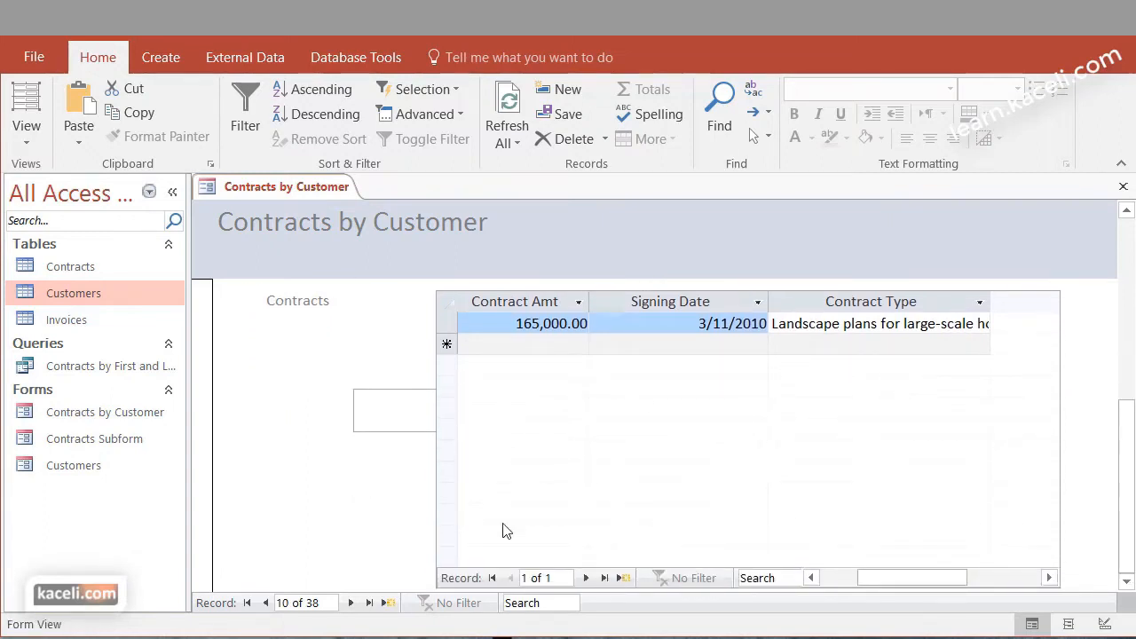
Enter the sample text "sdfsdfds" in the Comments field of record 10
scroll(722, 520, up, 3)
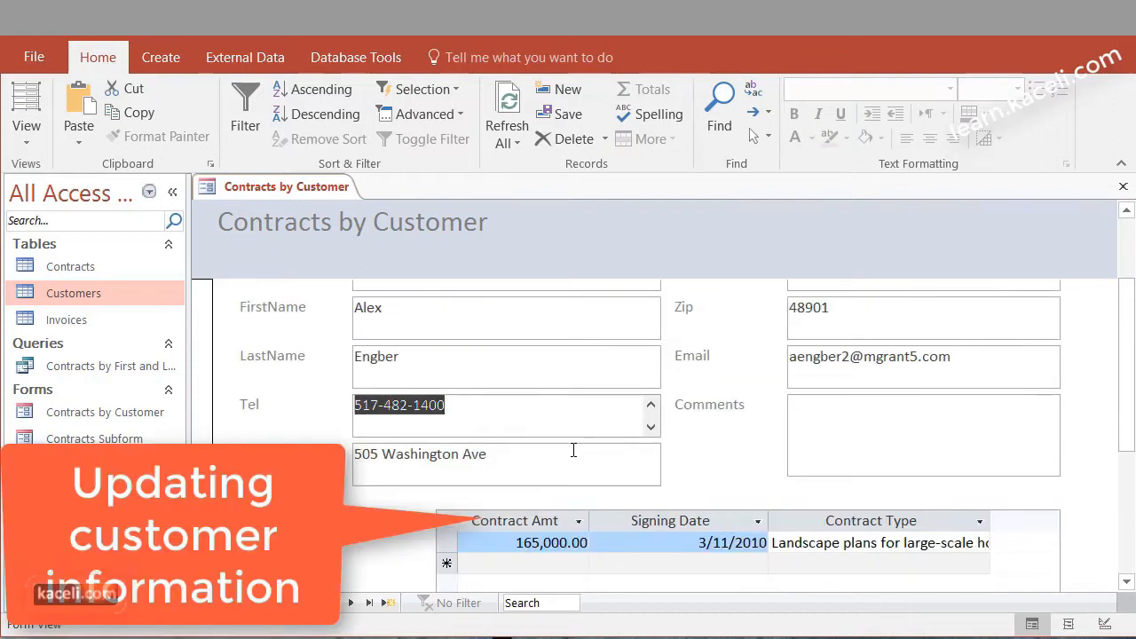
click(829, 437)
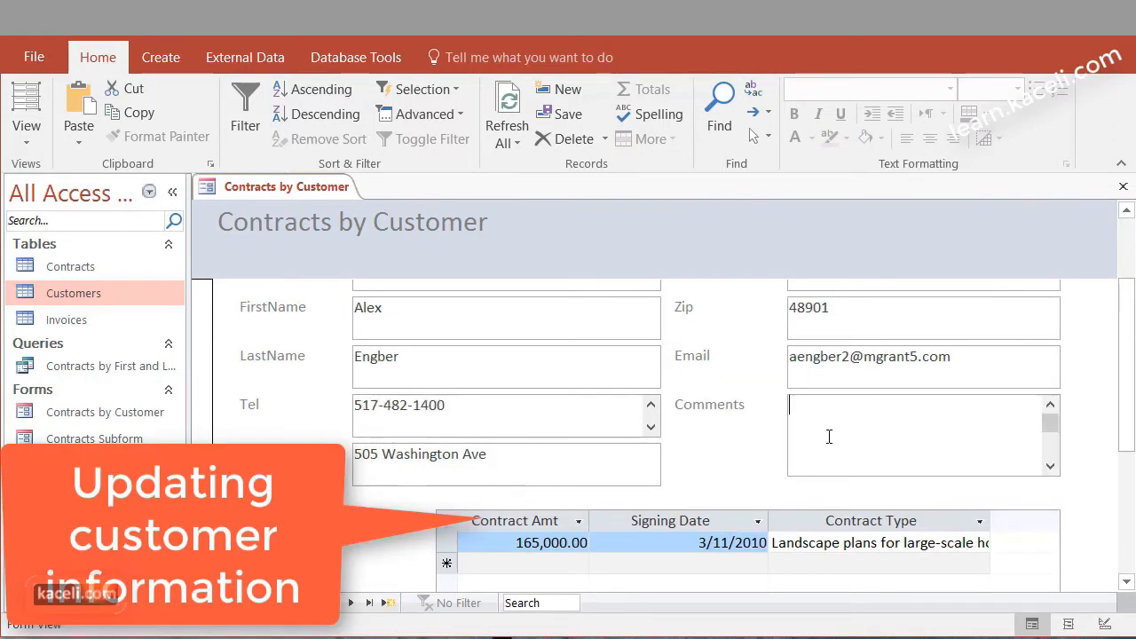
text(sdfsdfds)
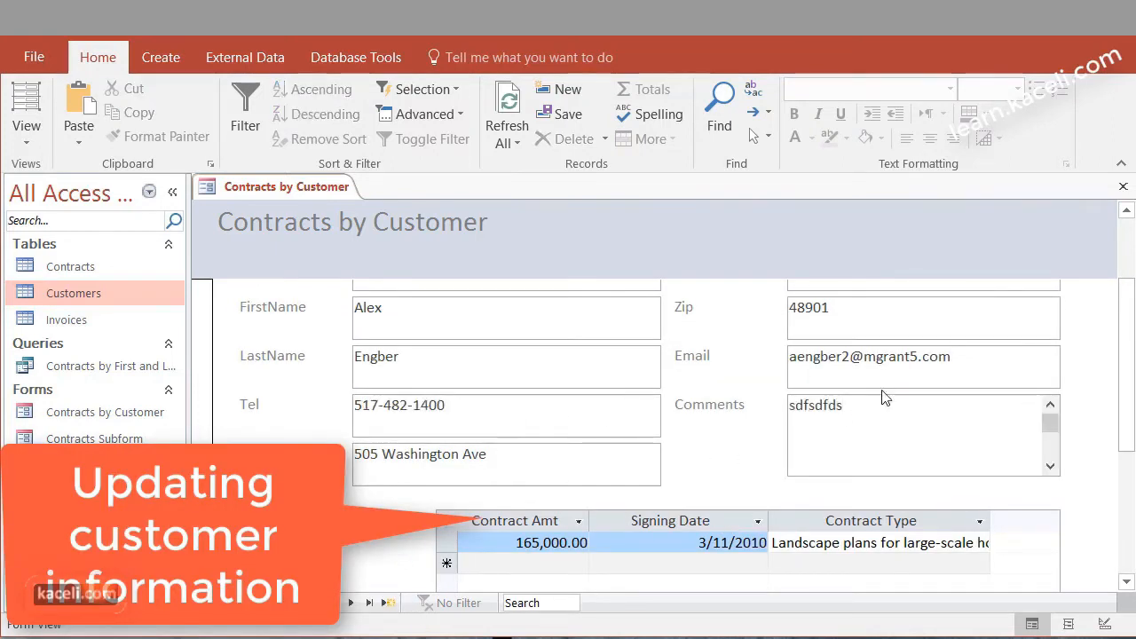
click(966, 364)
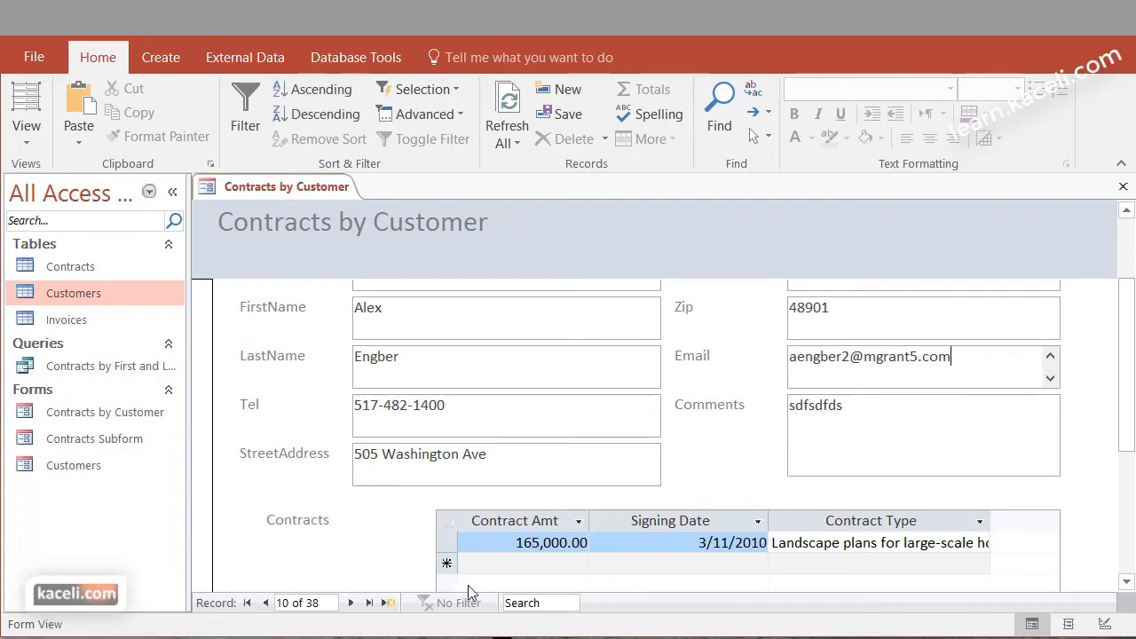
Add a new customer record with a customer ID, company "zxczx" and placeholder first and last names, and close the form
click(387, 604)
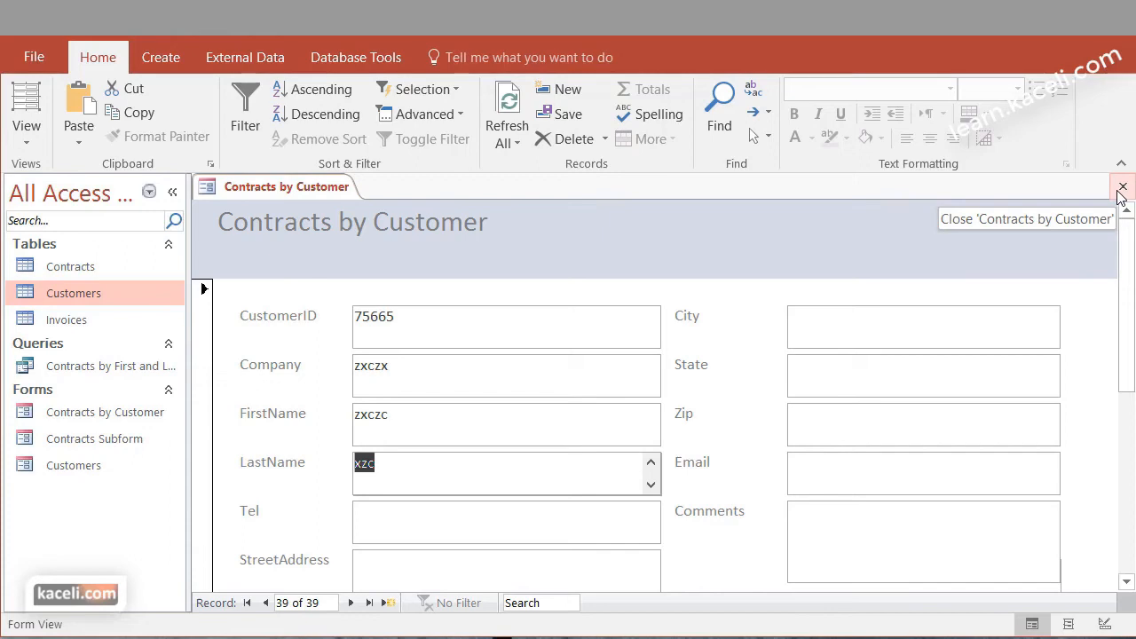
click(1120, 188)
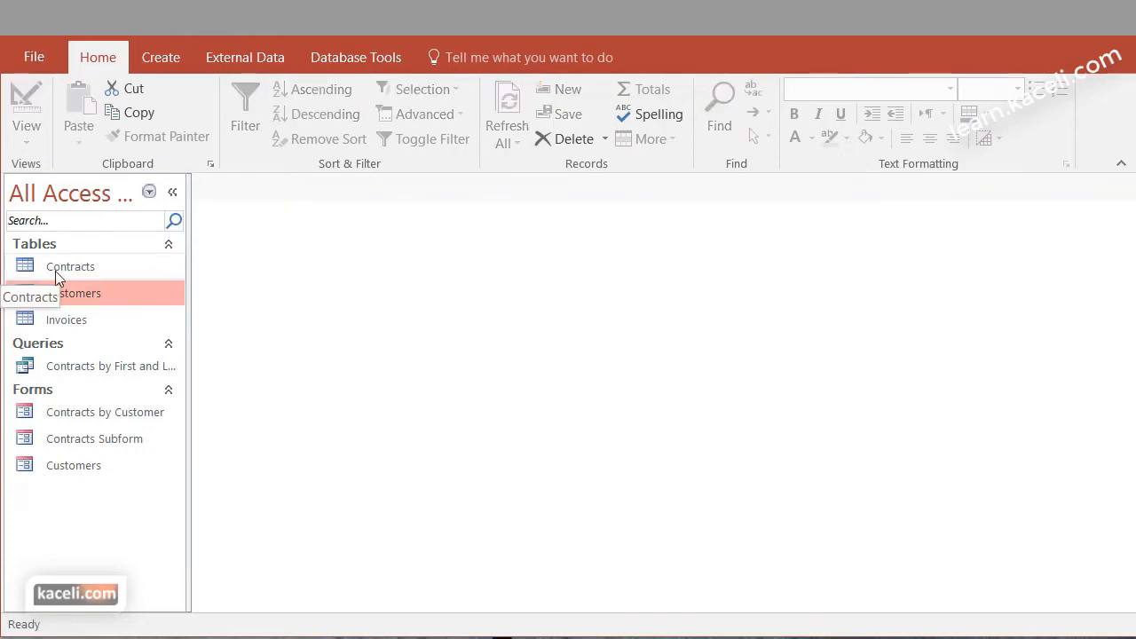
Open the Customers table, check its last records for the newly added customer and close the table
double_click(78, 293)
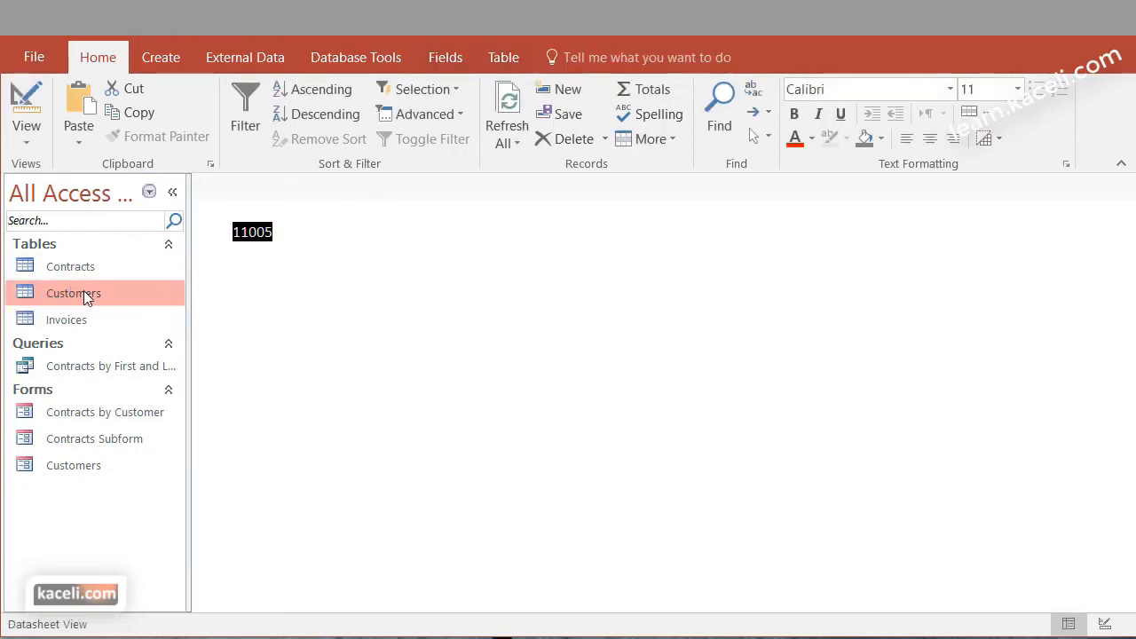
scroll(807, 428, down, 12)
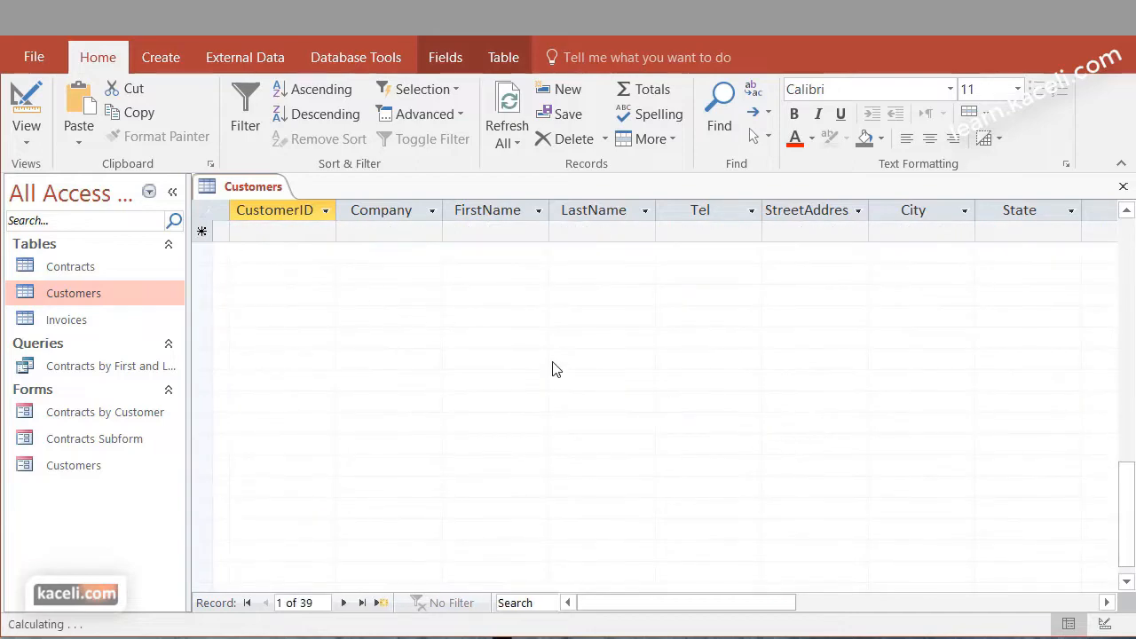
click(409, 342)
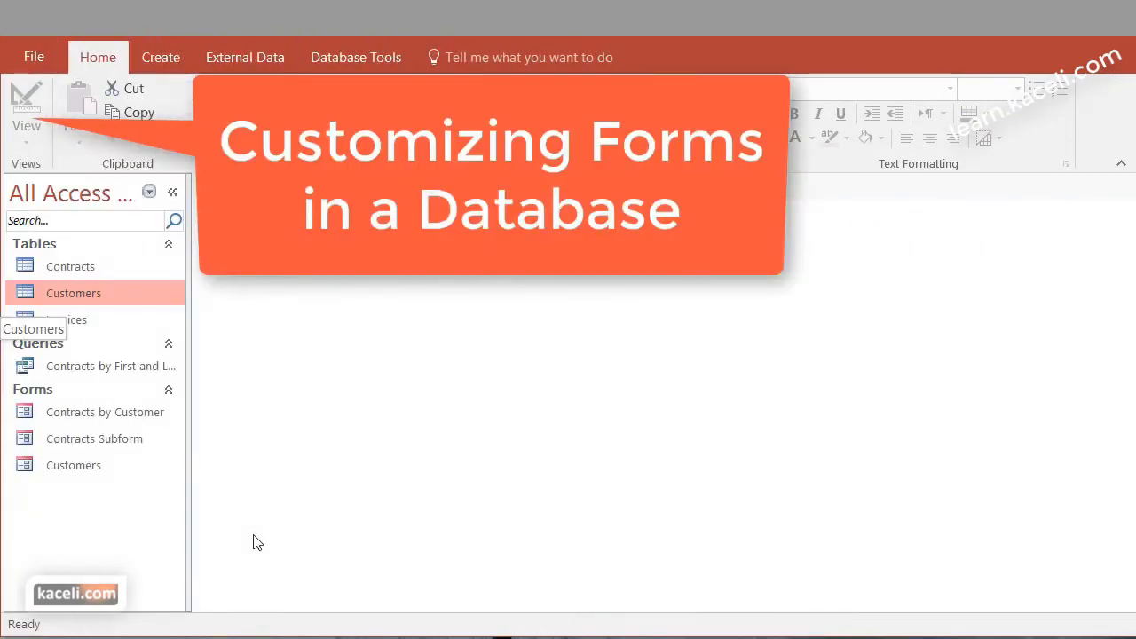
Open the Contracts by Customer form and switch it to Layout View
click(99, 417)
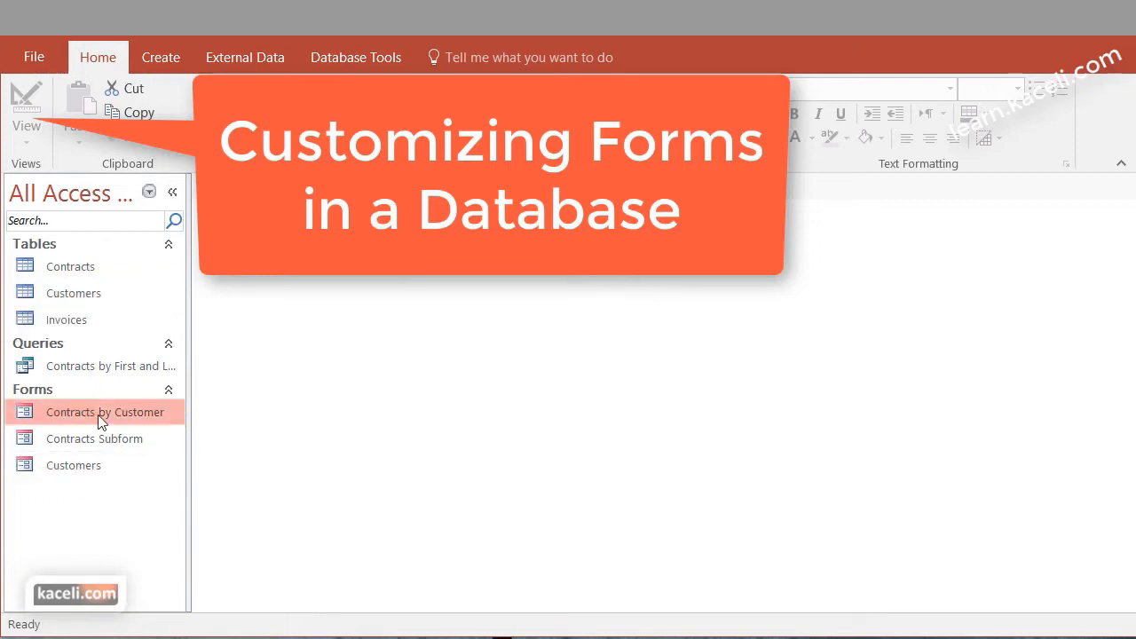
double_click(99, 416)
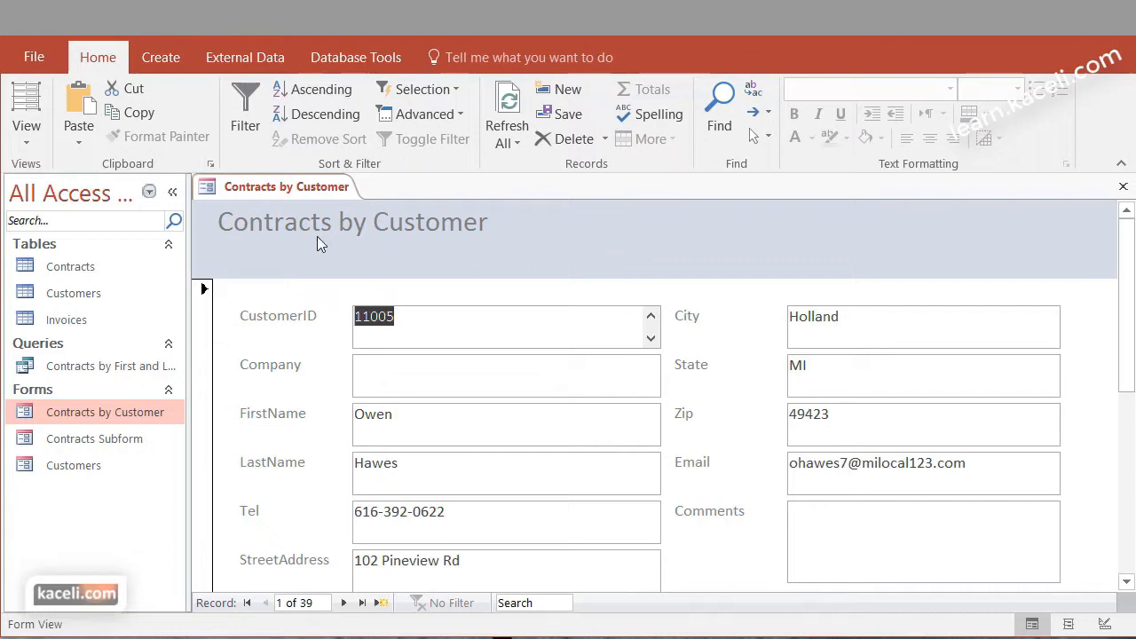
click(27, 133)
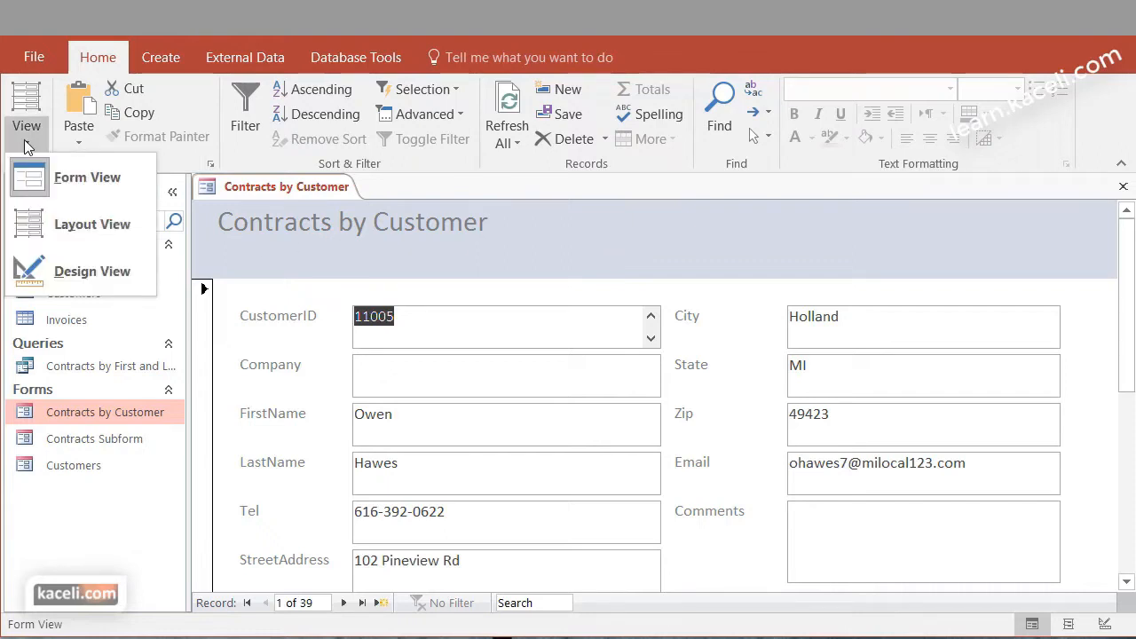
click(38, 236)
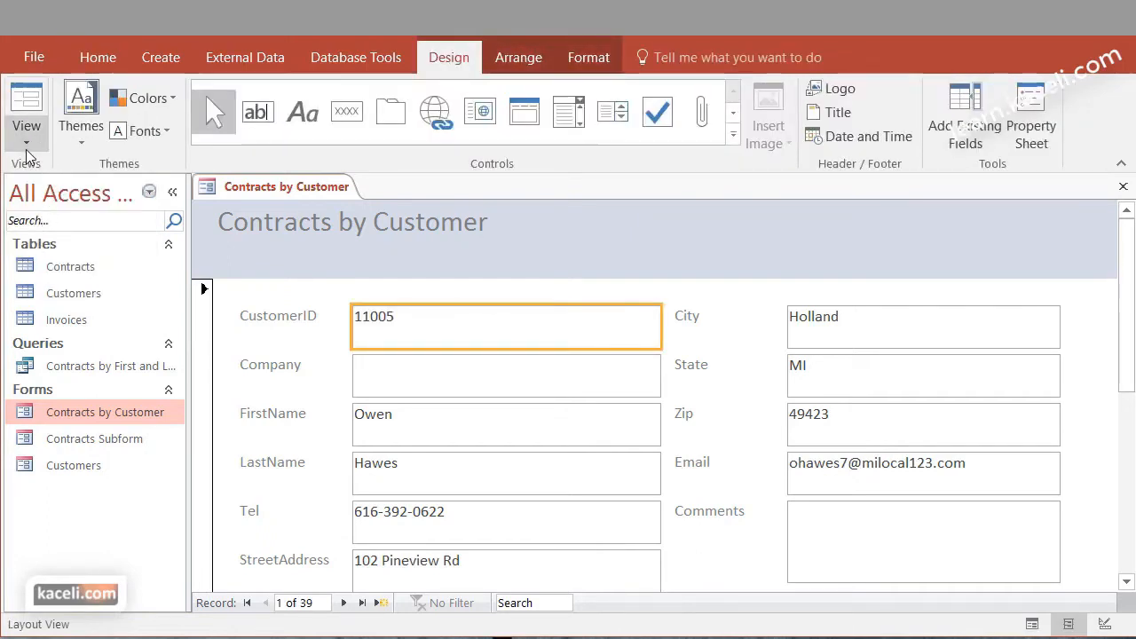
Make the form's header title bold and red, and shrink its box to fit the text
click(218, 258)
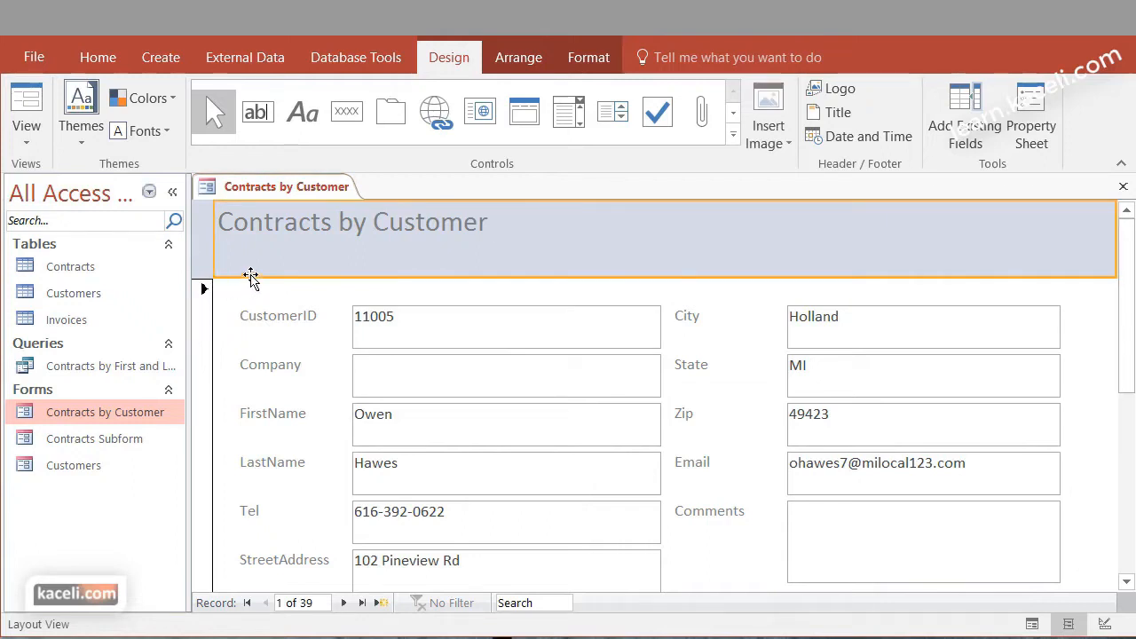
click(273, 257)
click(614, 266)
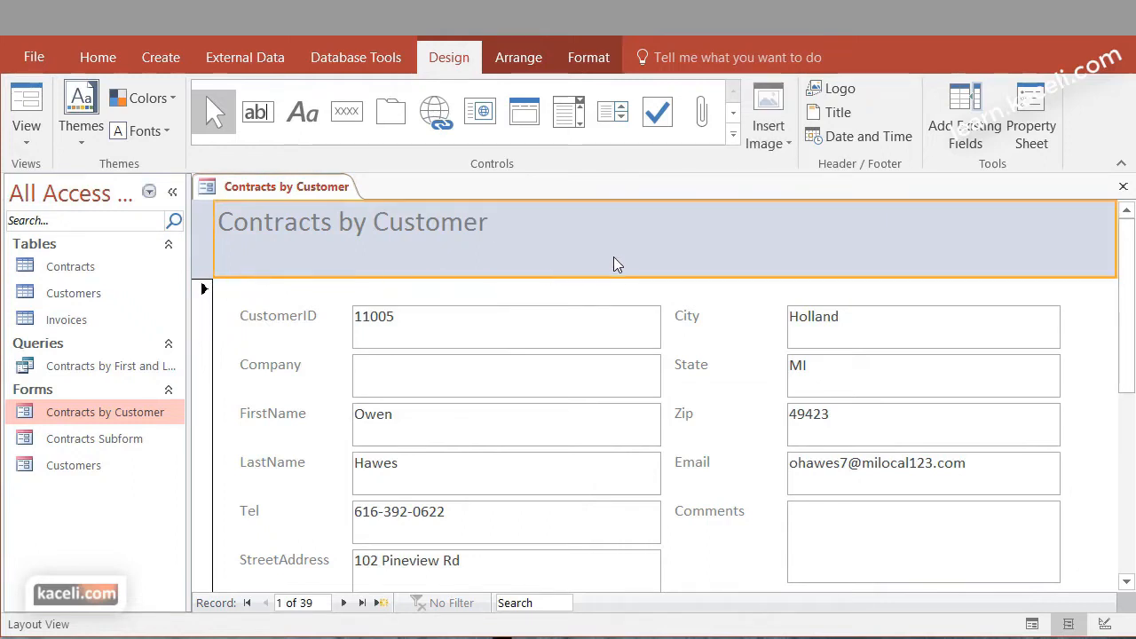
double_click(419, 227)
drag(420, 227, 205, 223)
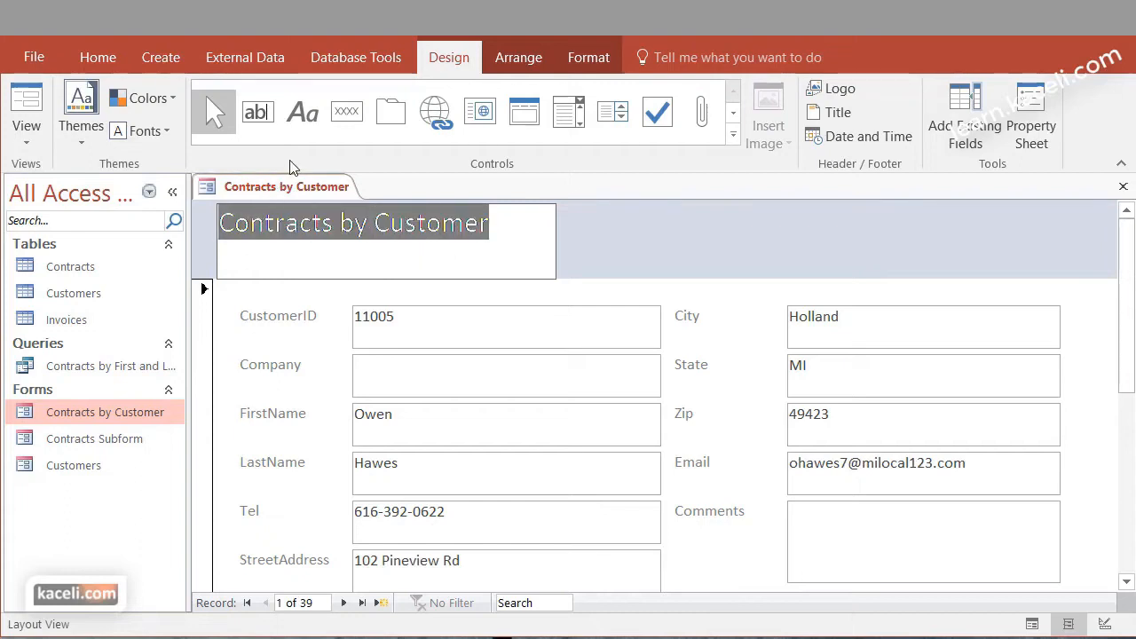
click(95, 60)
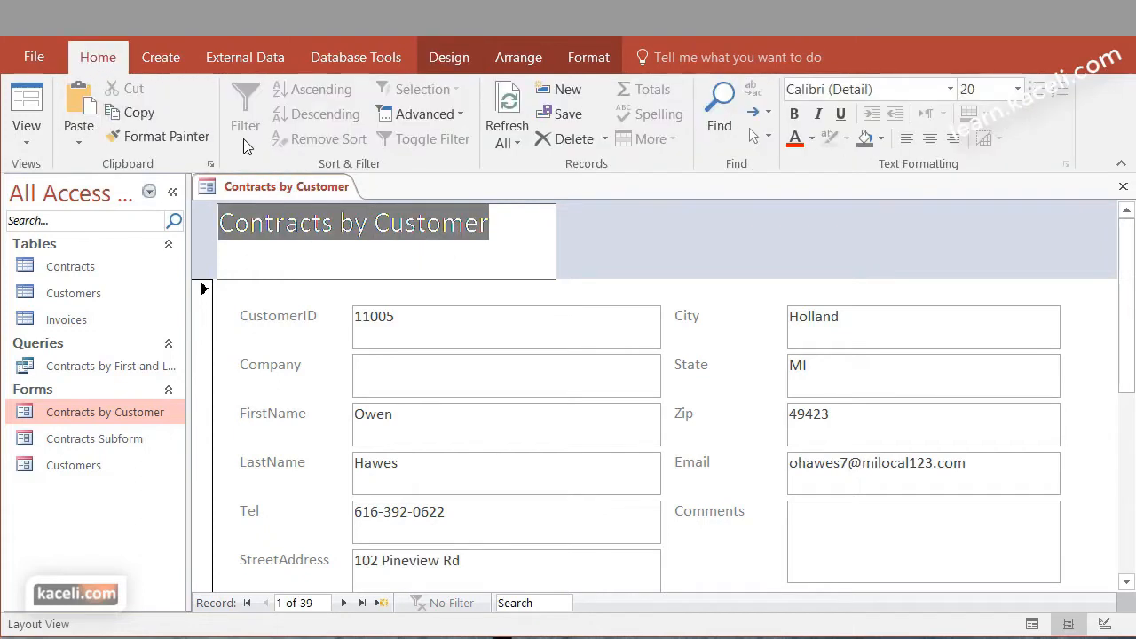
click(795, 113)
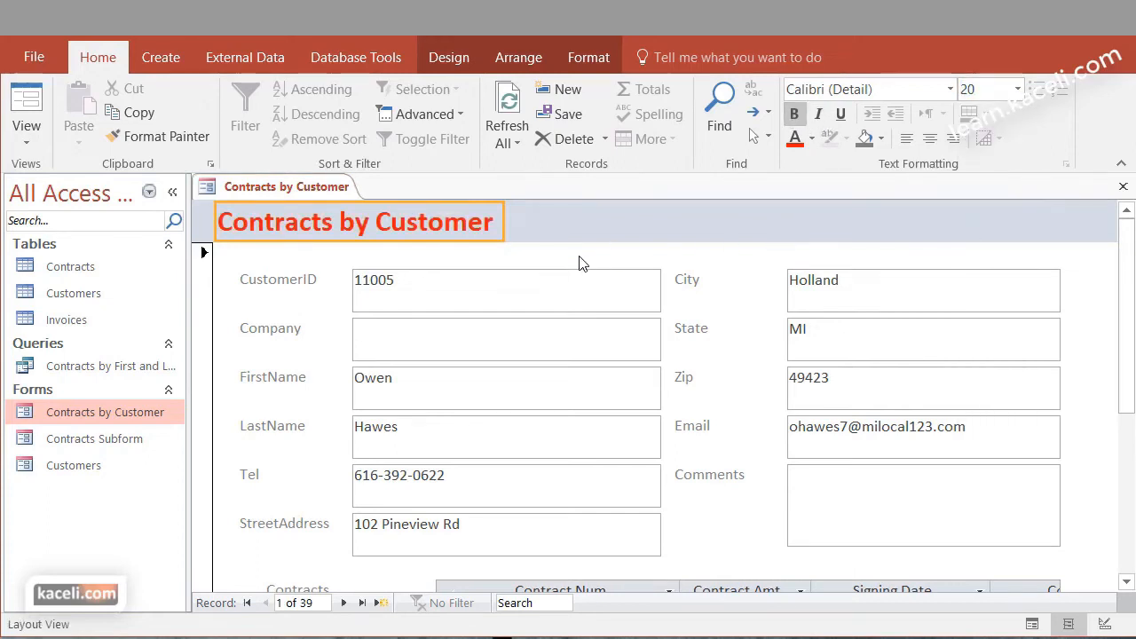
Shrink the CustomerID value box to one line high and narrow it to just fit the number
click(729, 283)
click(460, 300)
drag(451, 312, 456, 296)
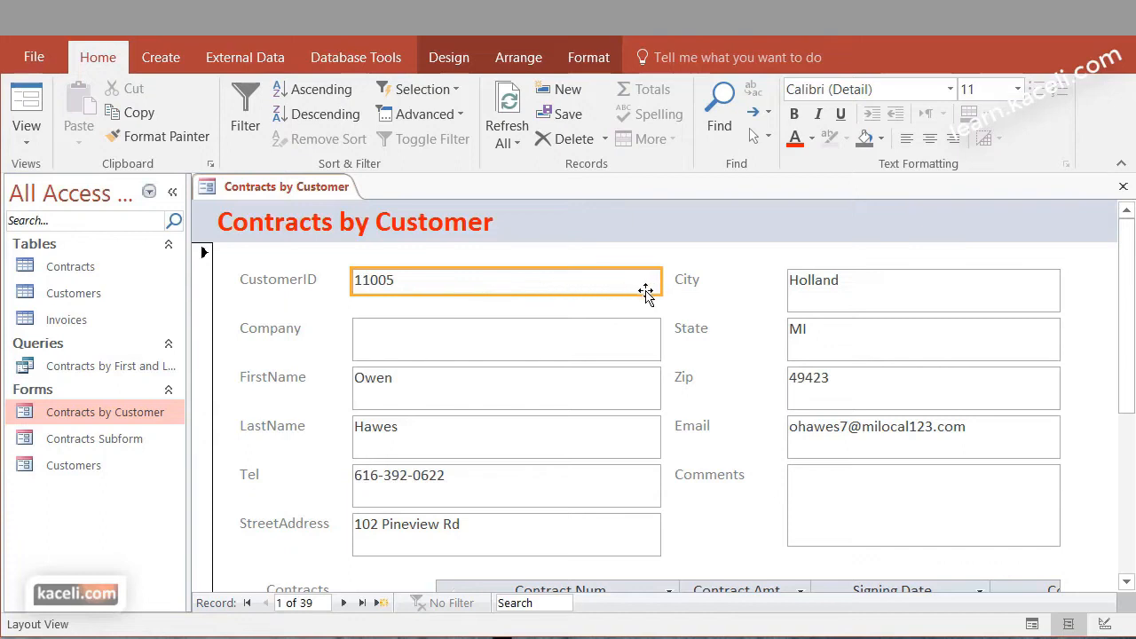
drag(654, 284, 447, 282)
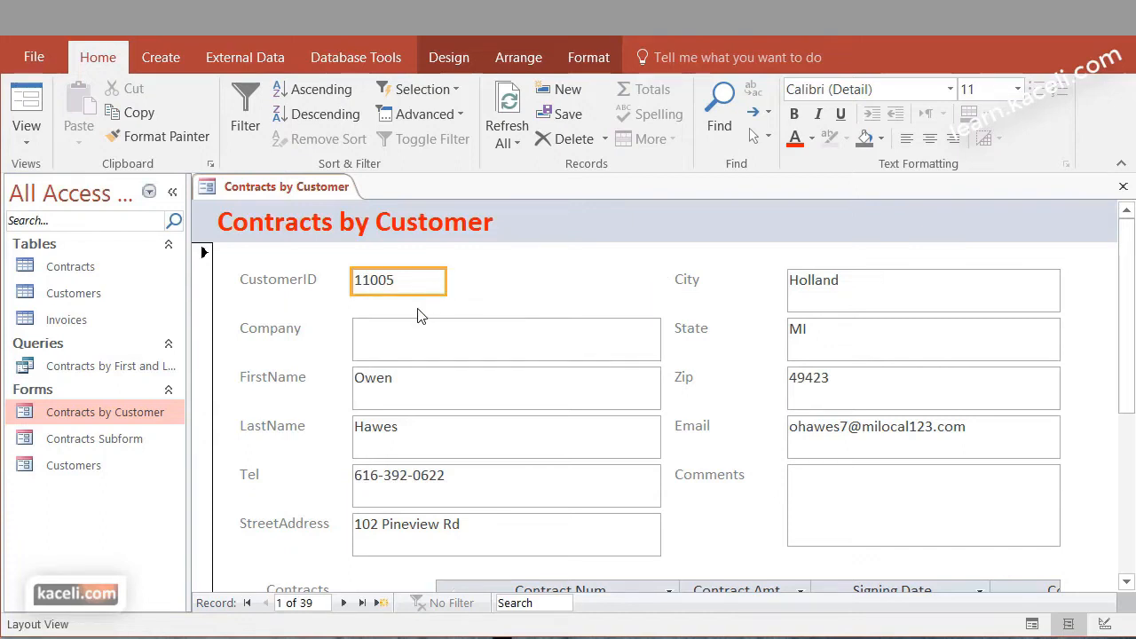
click(418, 313)
click(35, 135)
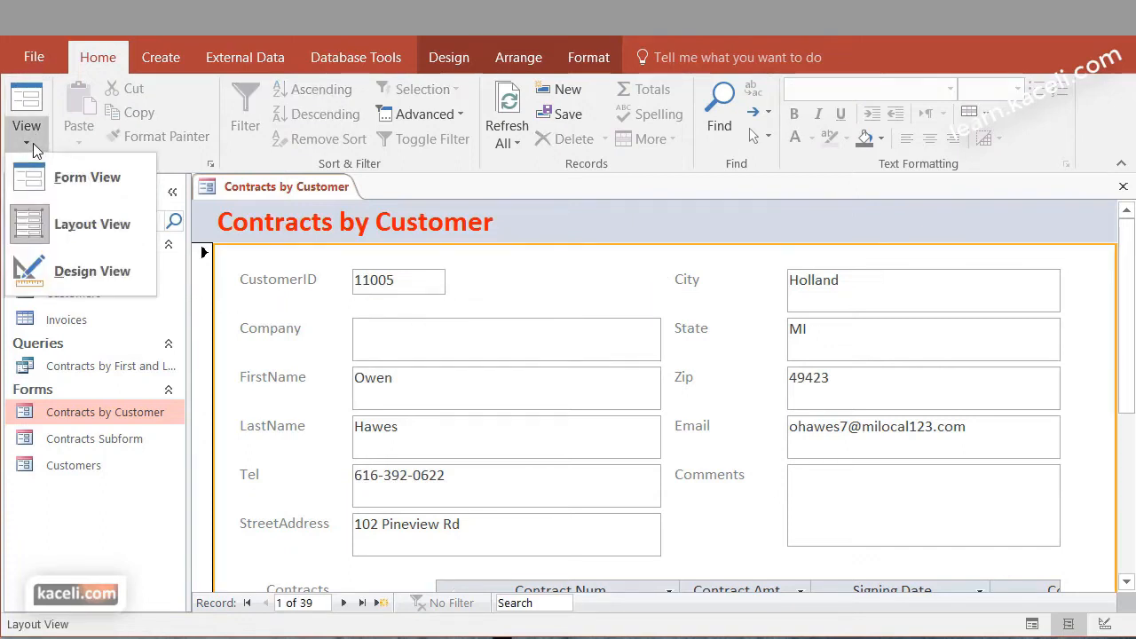
Reduce the Company and FirstName value boxes to one line high
click(466, 348)
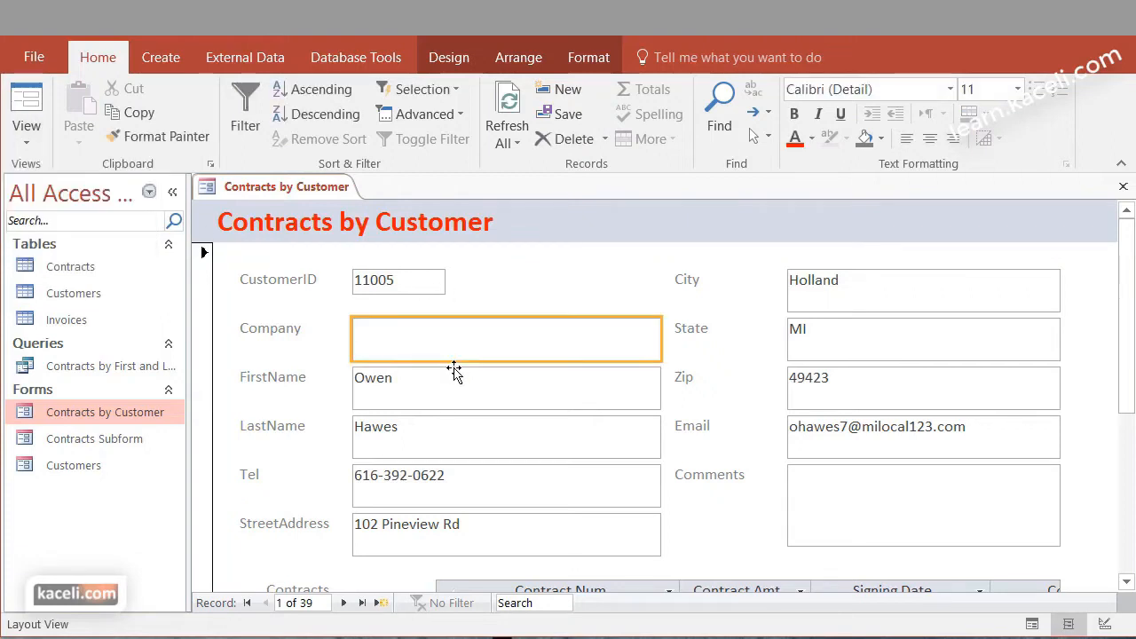
drag(456, 360, 457, 342)
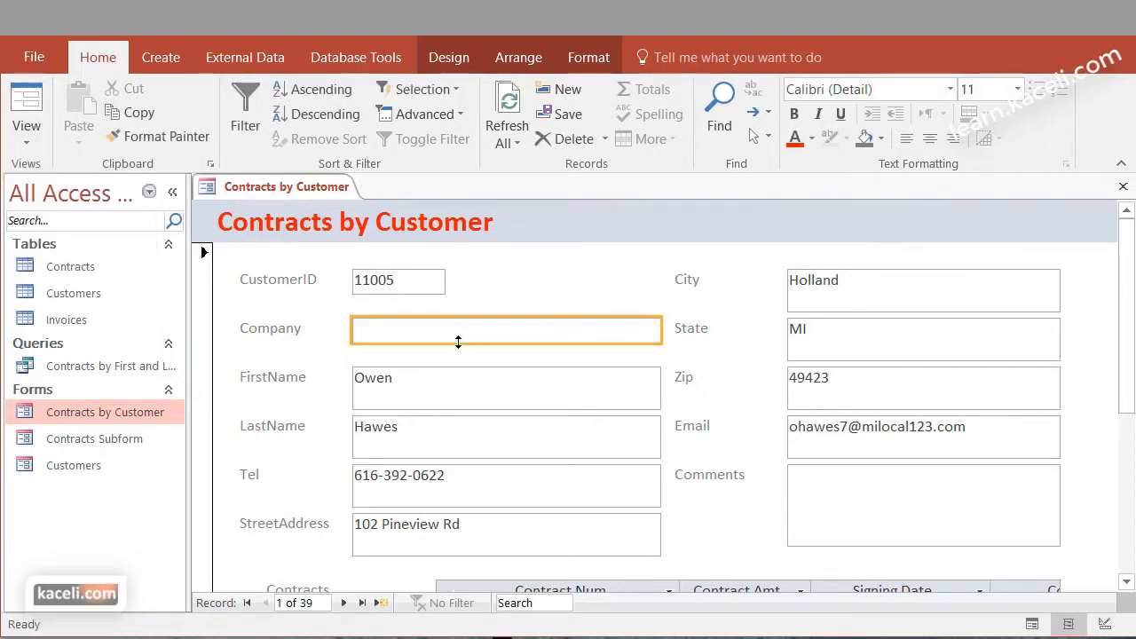
click(509, 310)
click(463, 386)
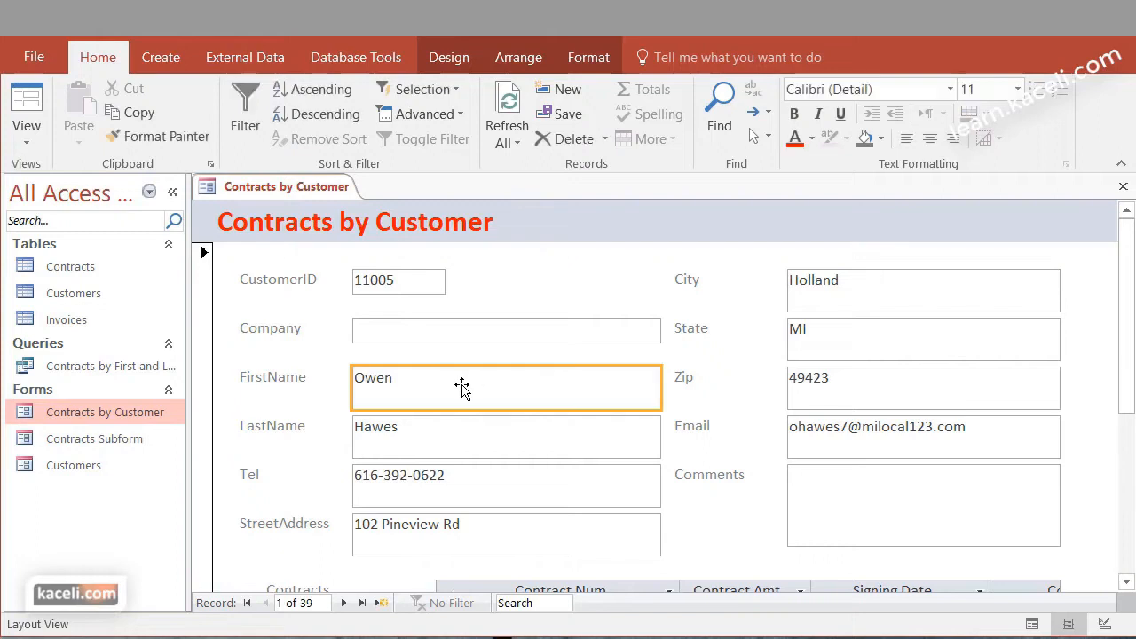
Change the CustomerID label to "Customer ID" in bold, and reduce the LastName value box to one line high
click(278, 327)
click(293, 330)
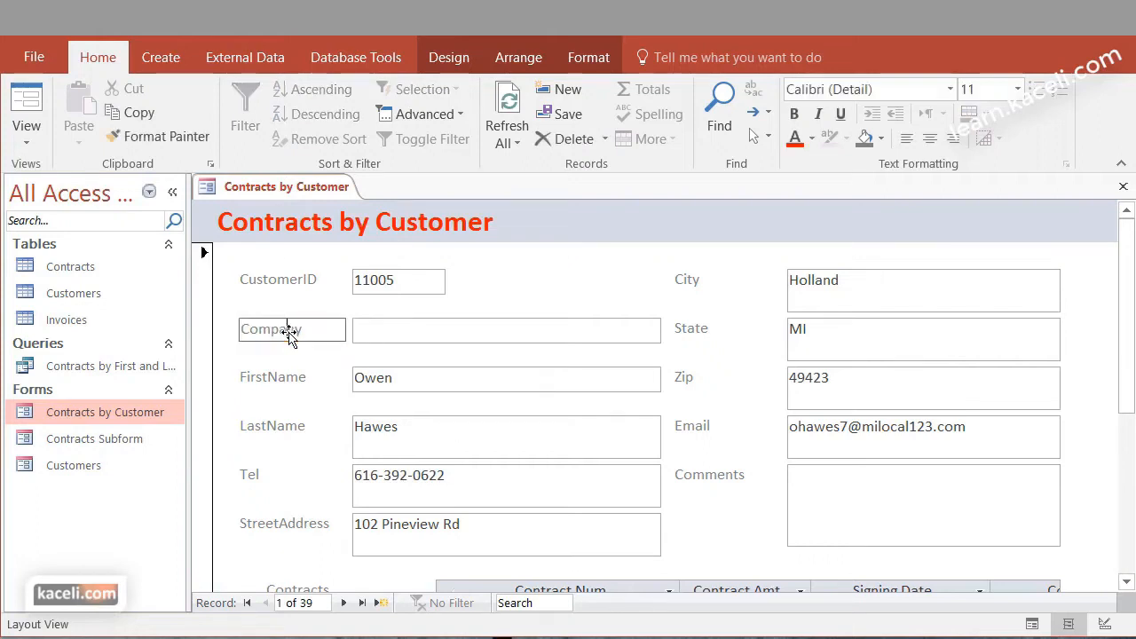
click(287, 287)
double_click(290, 282)
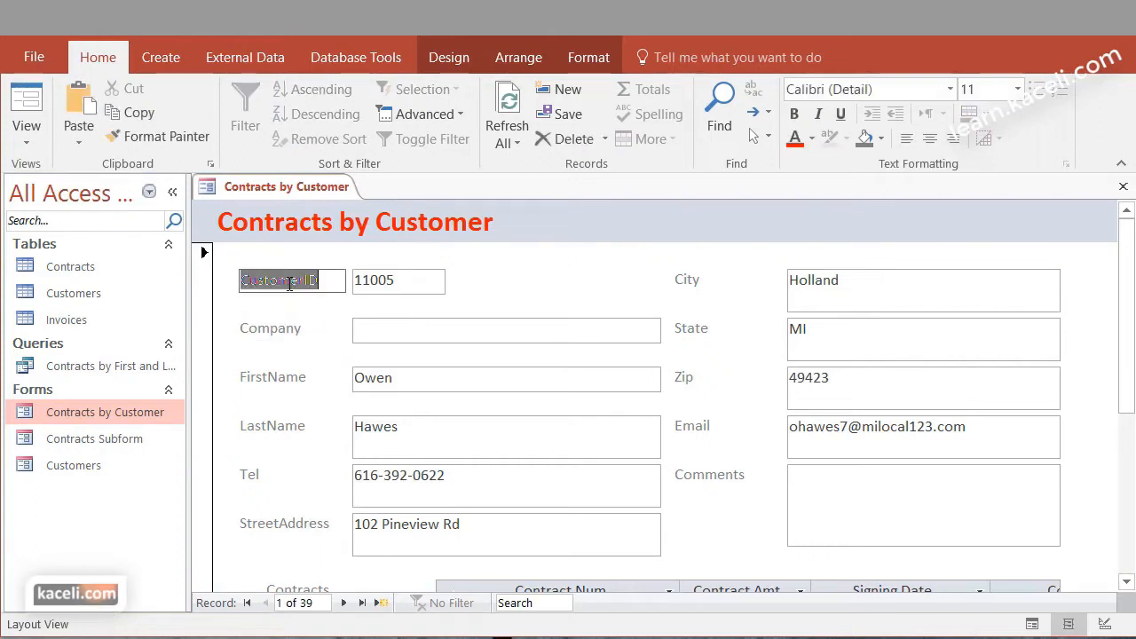
text(Customer ID)
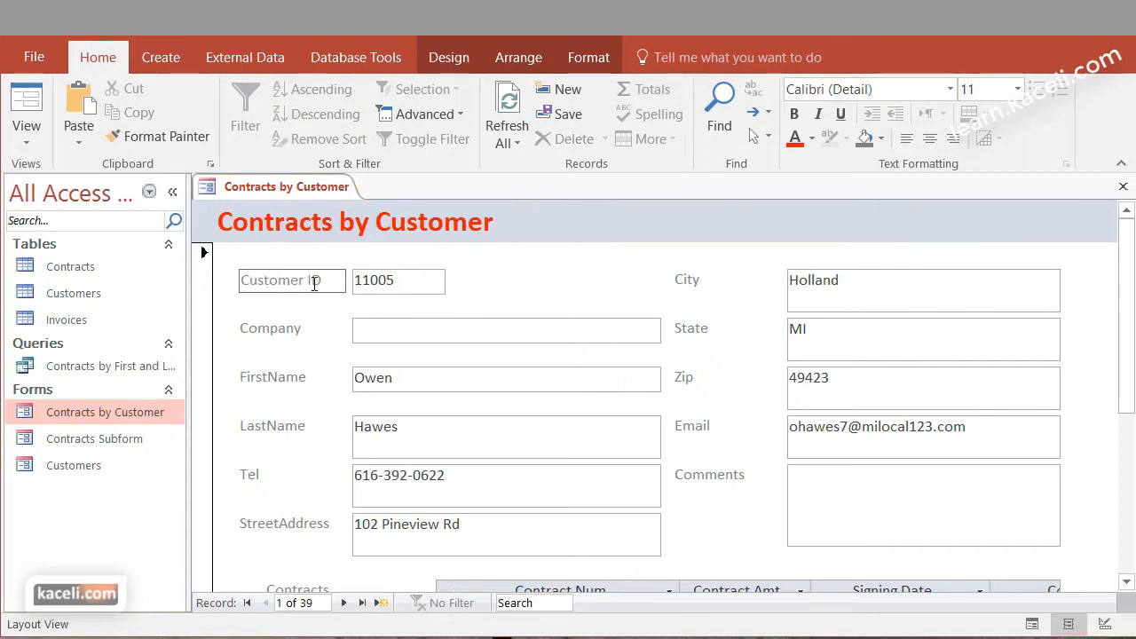
drag(326, 282, 219, 284)
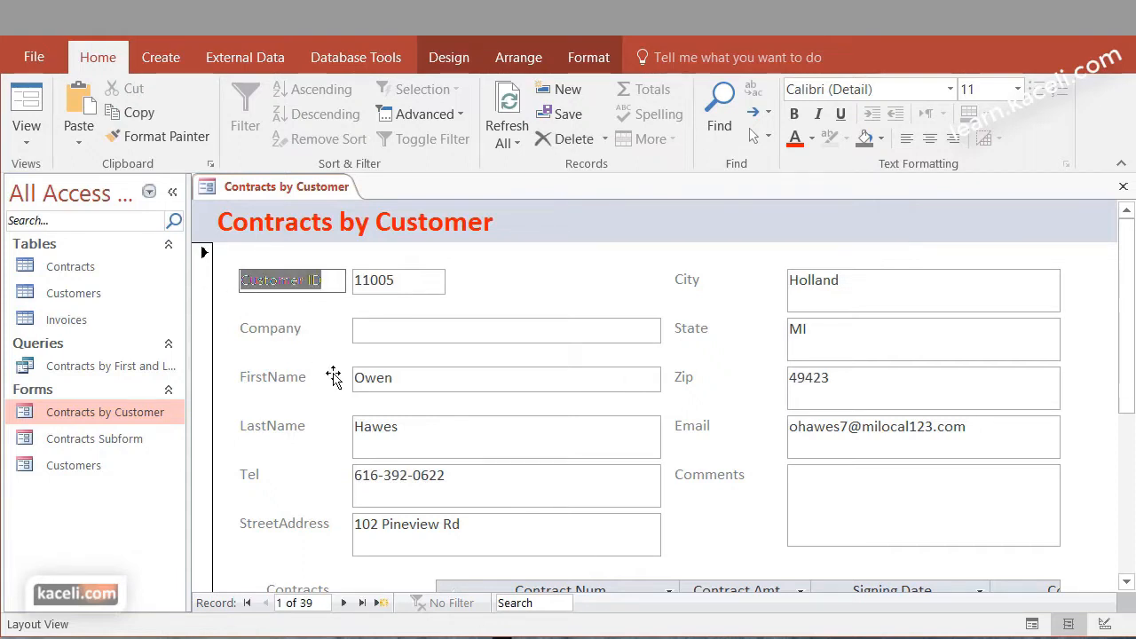
click(794, 120)
click(274, 459)
click(26, 133)
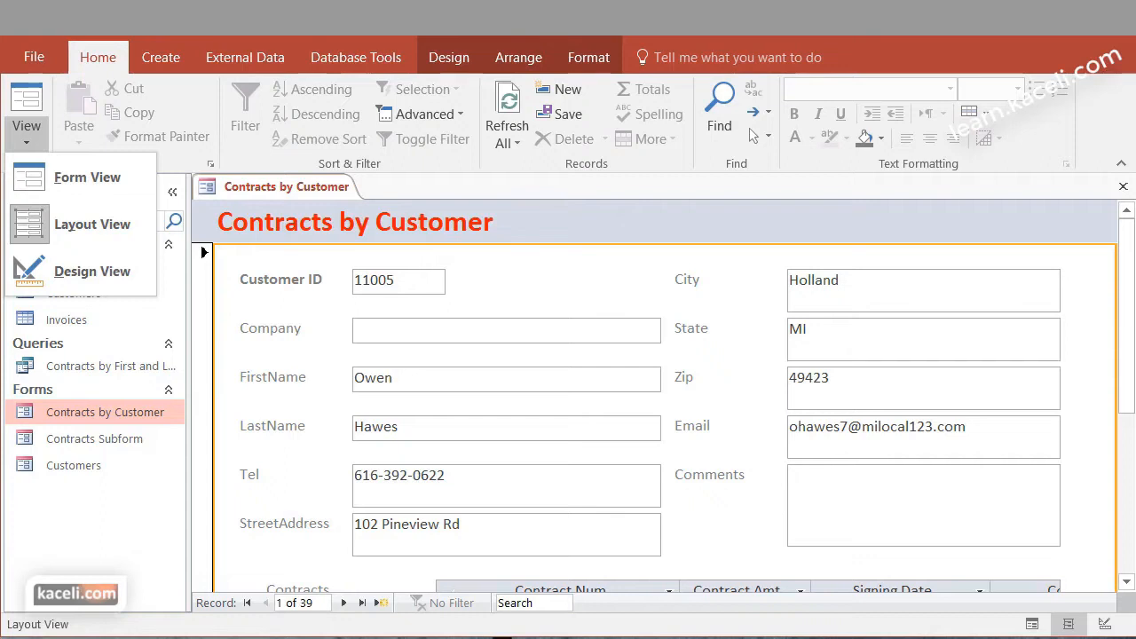
click(450, 55)
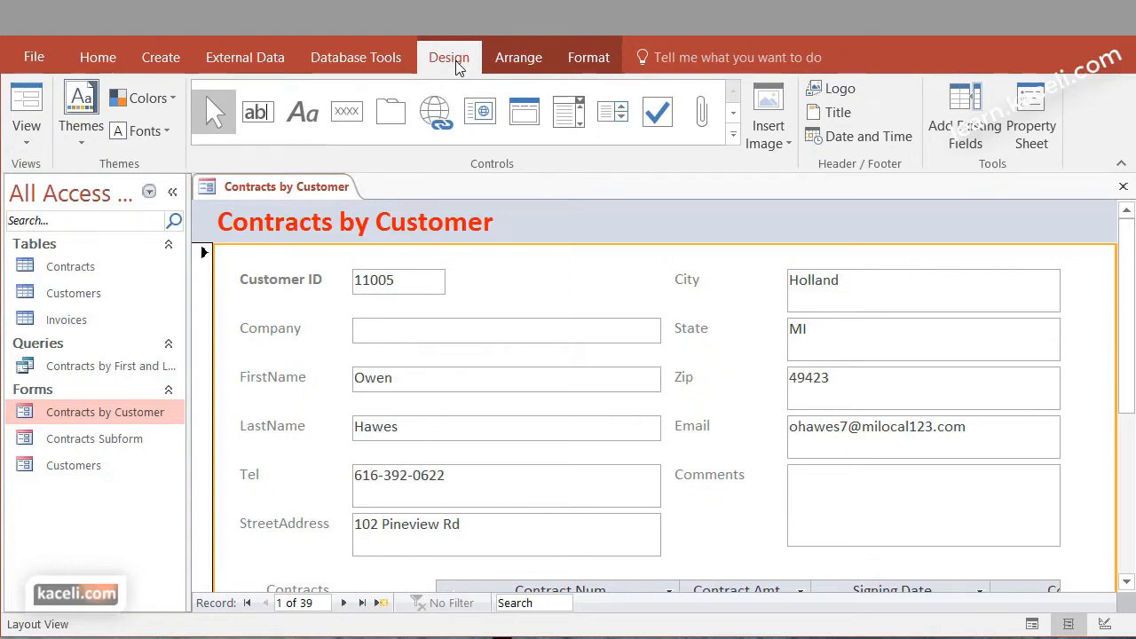
click(516, 58)
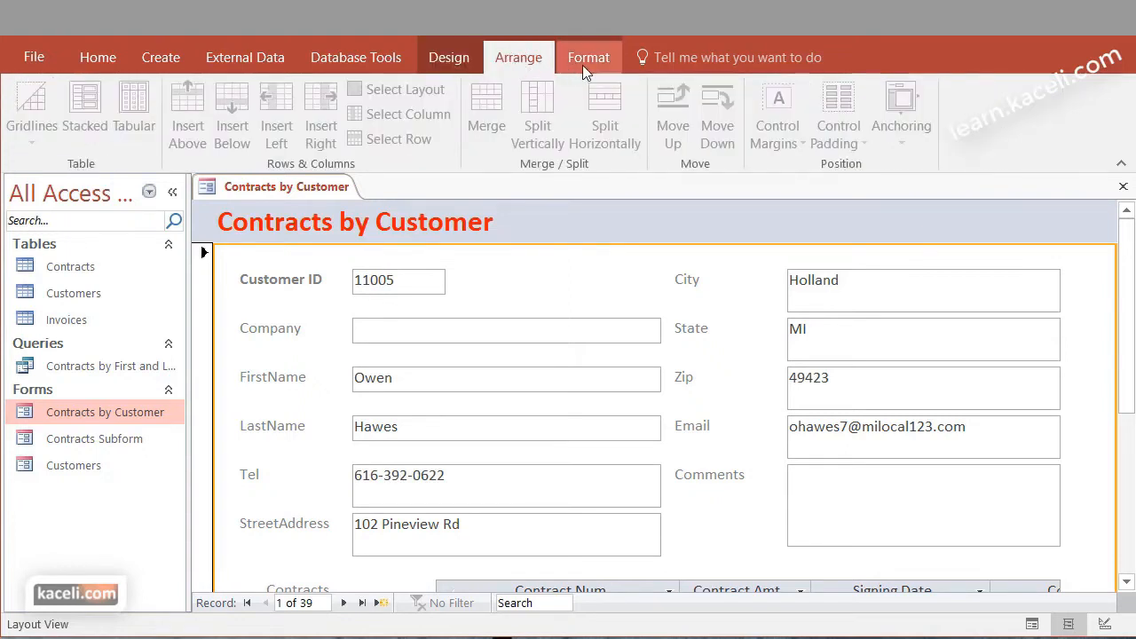
click(583, 62)
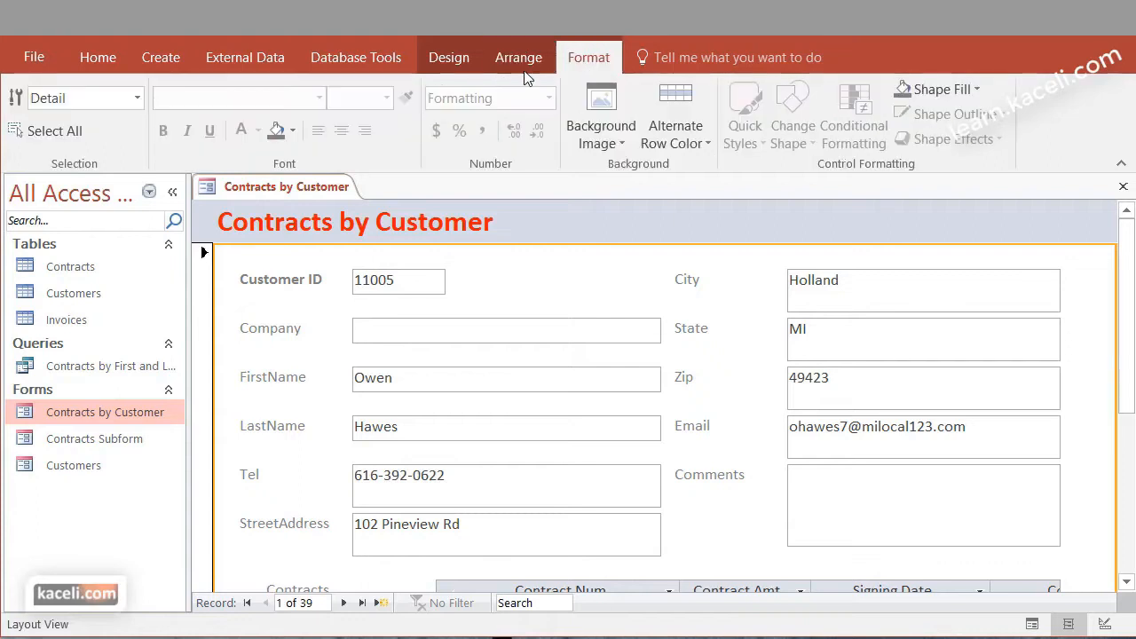
click(454, 62)
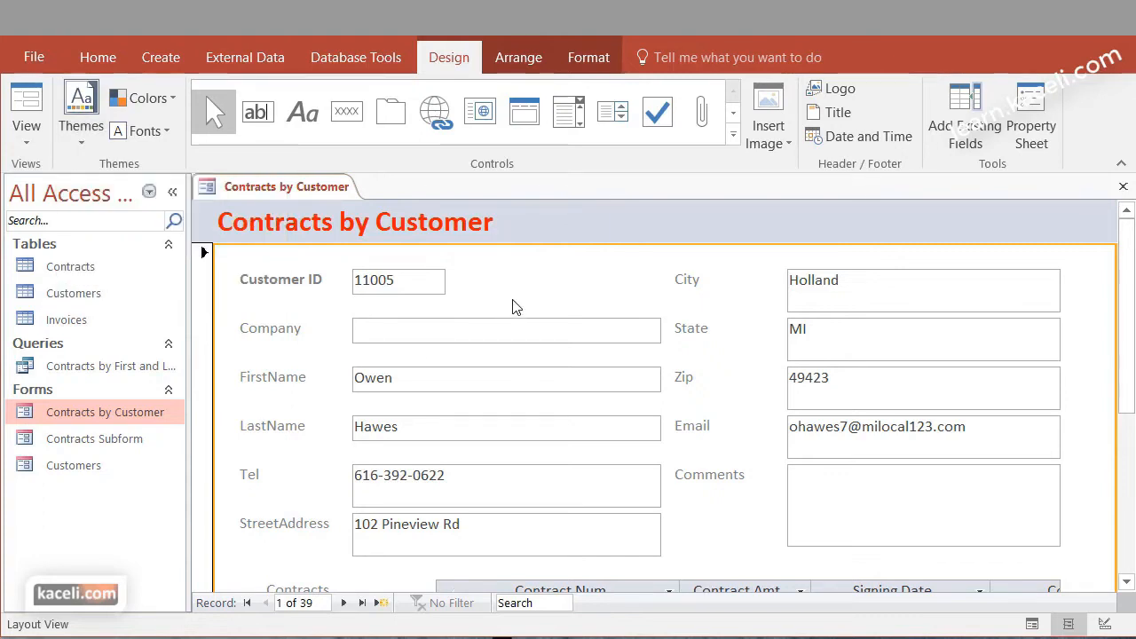
Shrink the Tel value box to one line high and narrow it to just fit the phone number
click(427, 477)
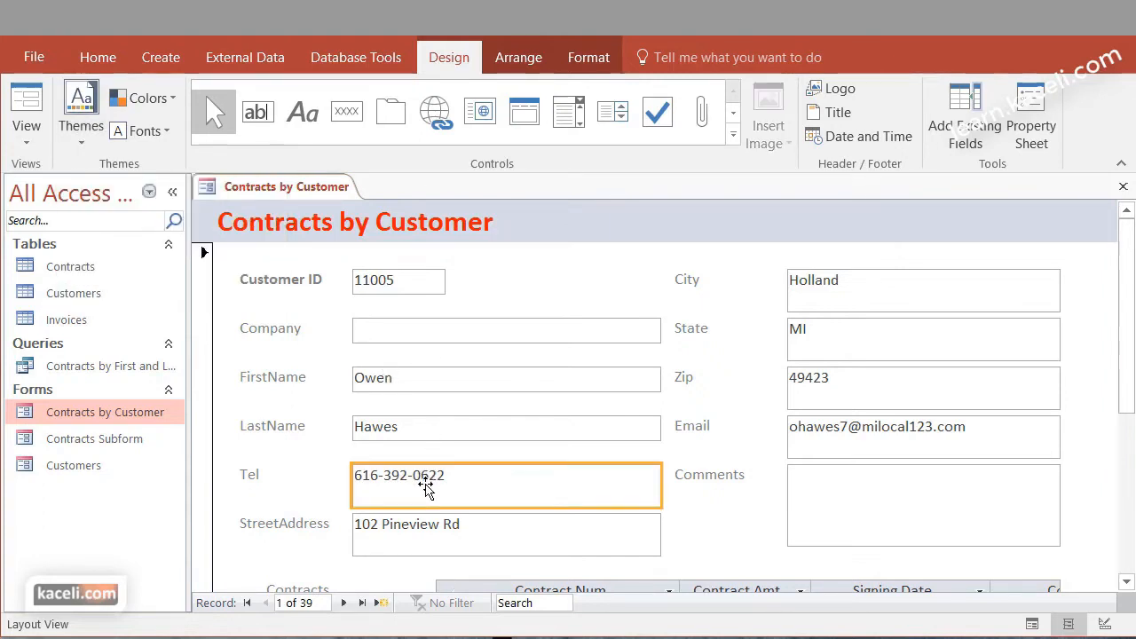
drag(436, 505, 441, 488)
drag(663, 479, 466, 476)
click(457, 525)
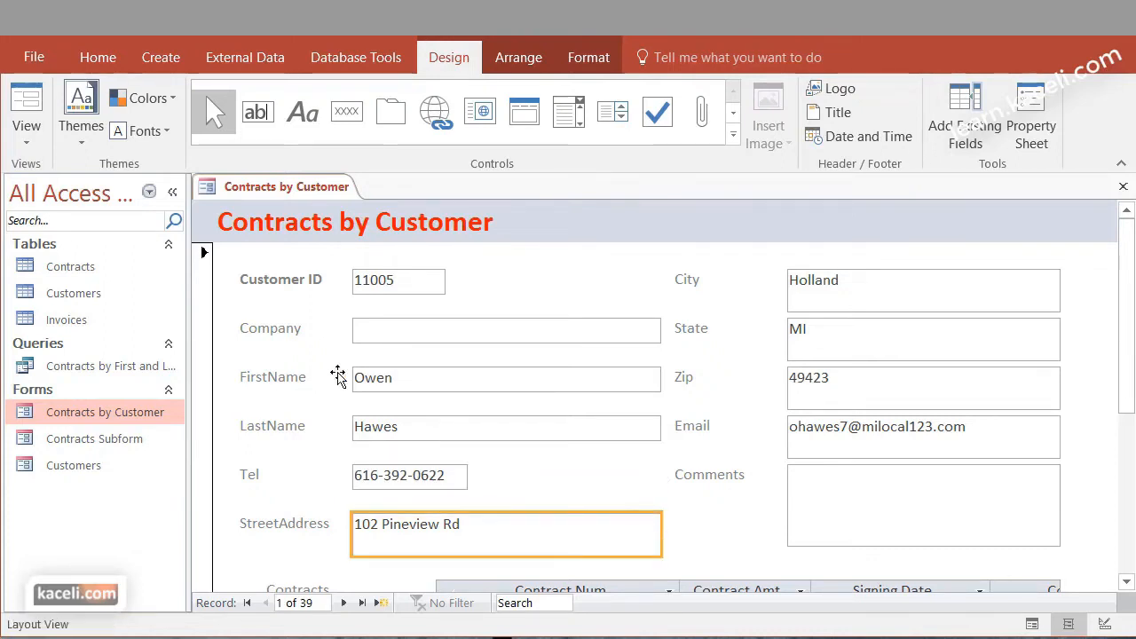
click(490, 285)
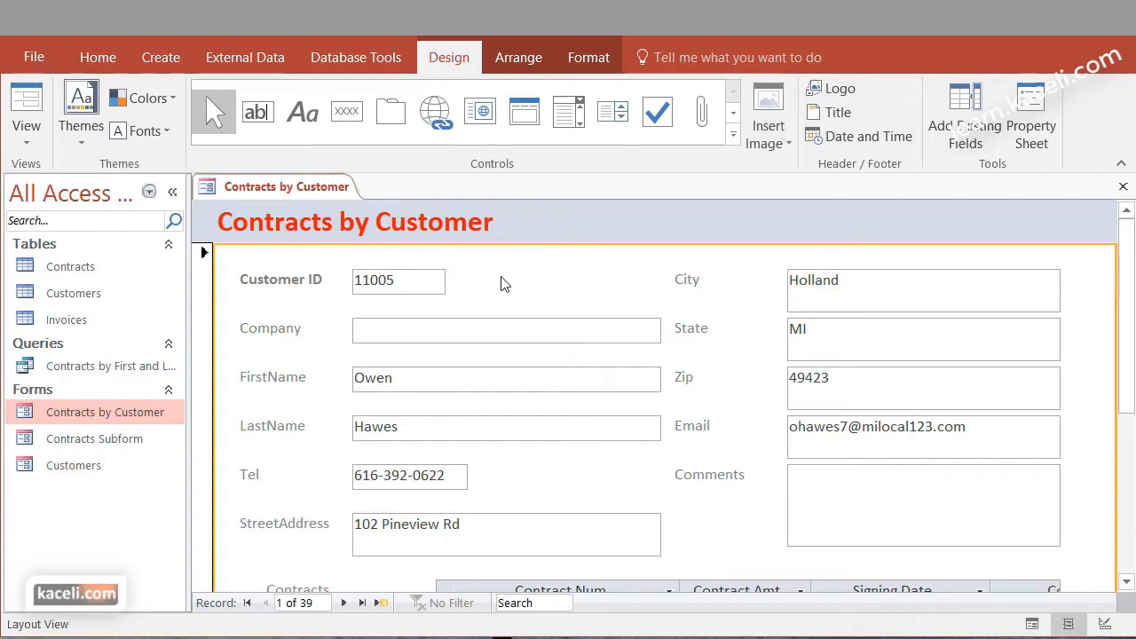
Apply the second Office theme, with green accents, and widen the header title box beyond its text
click(97, 153)
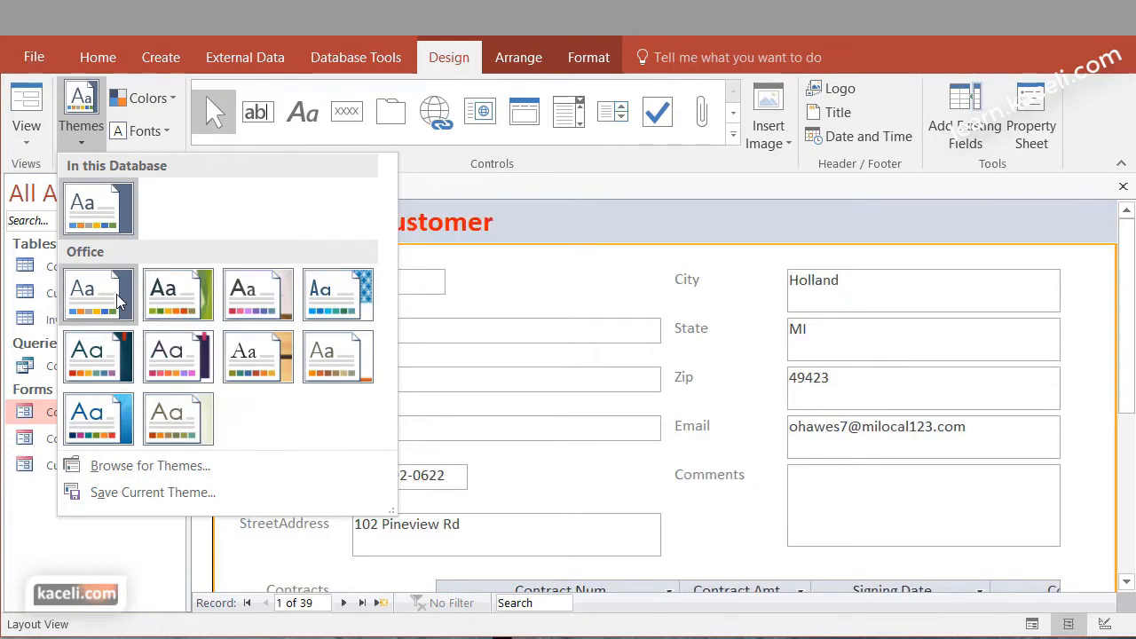
click(163, 300)
click(495, 228)
drag(654, 233, 721, 233)
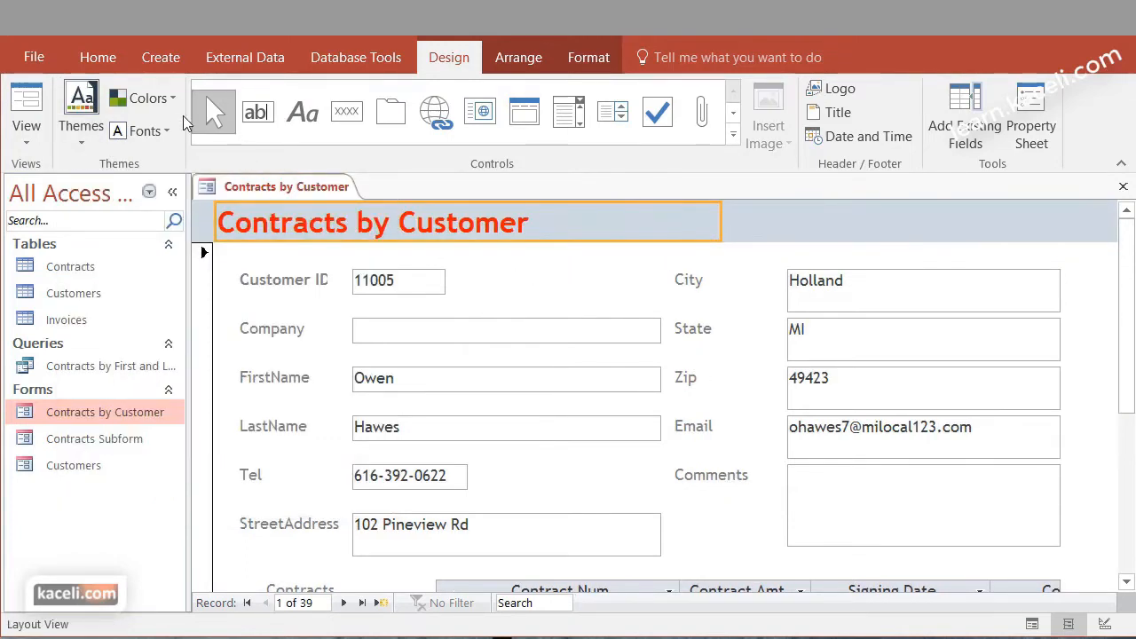
Set the form's theme color scheme to Office
click(171, 104)
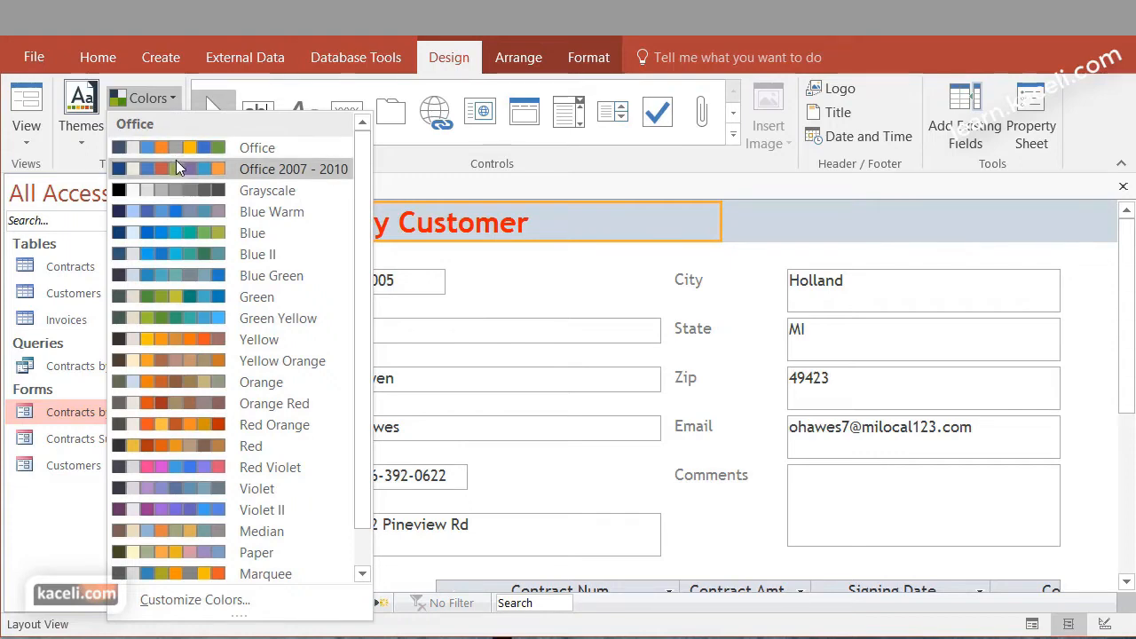
click(179, 145)
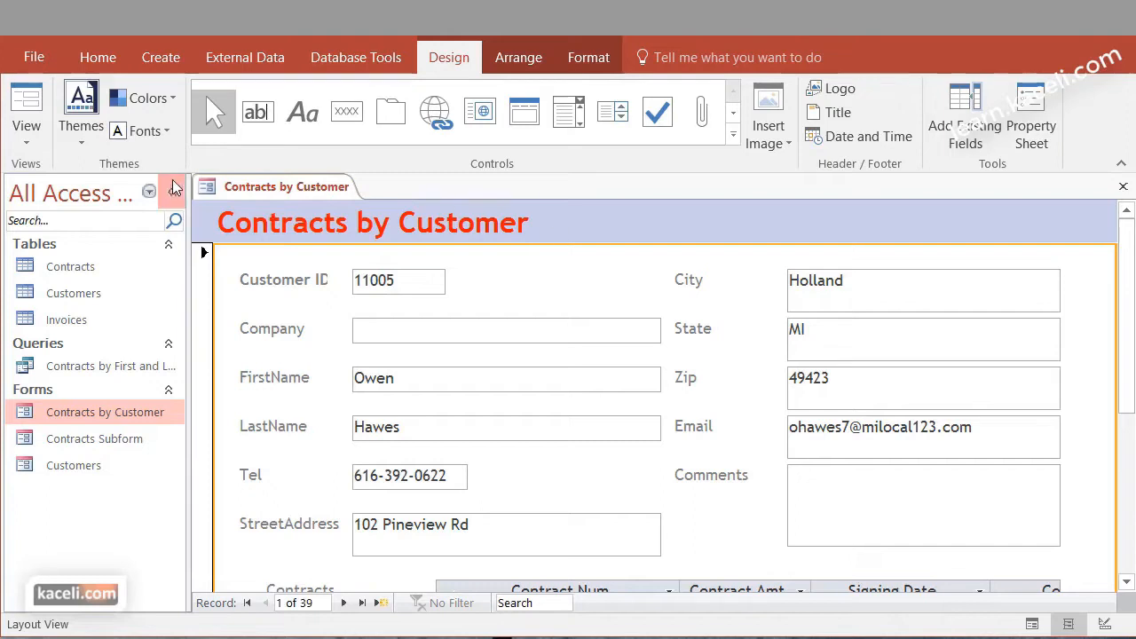
click(165, 132)
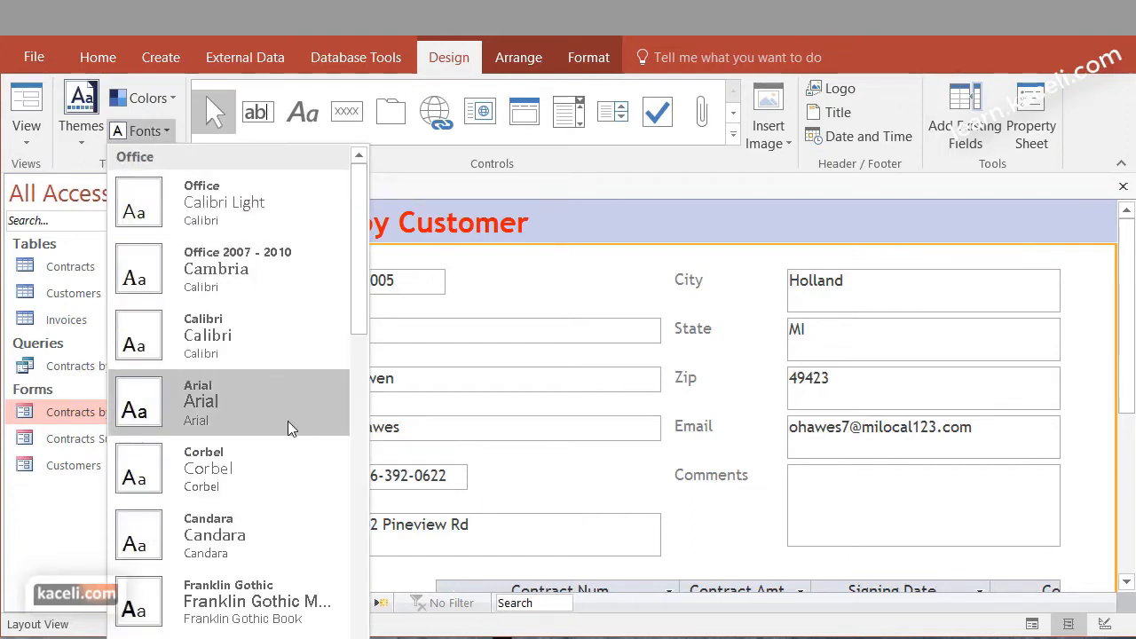
click(598, 281)
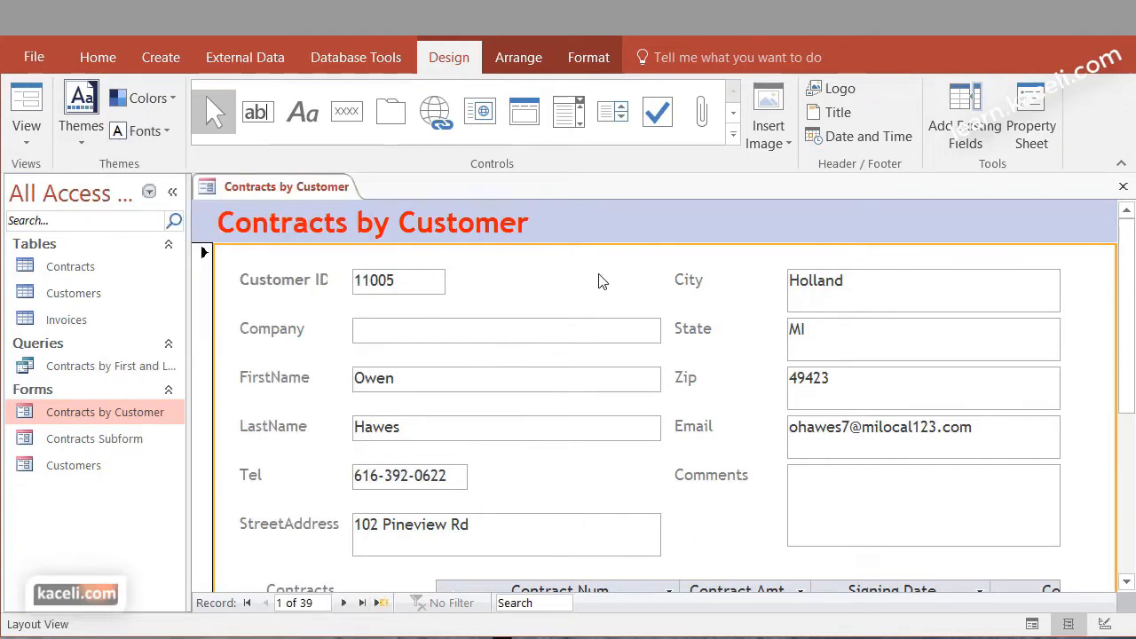
click(577, 223)
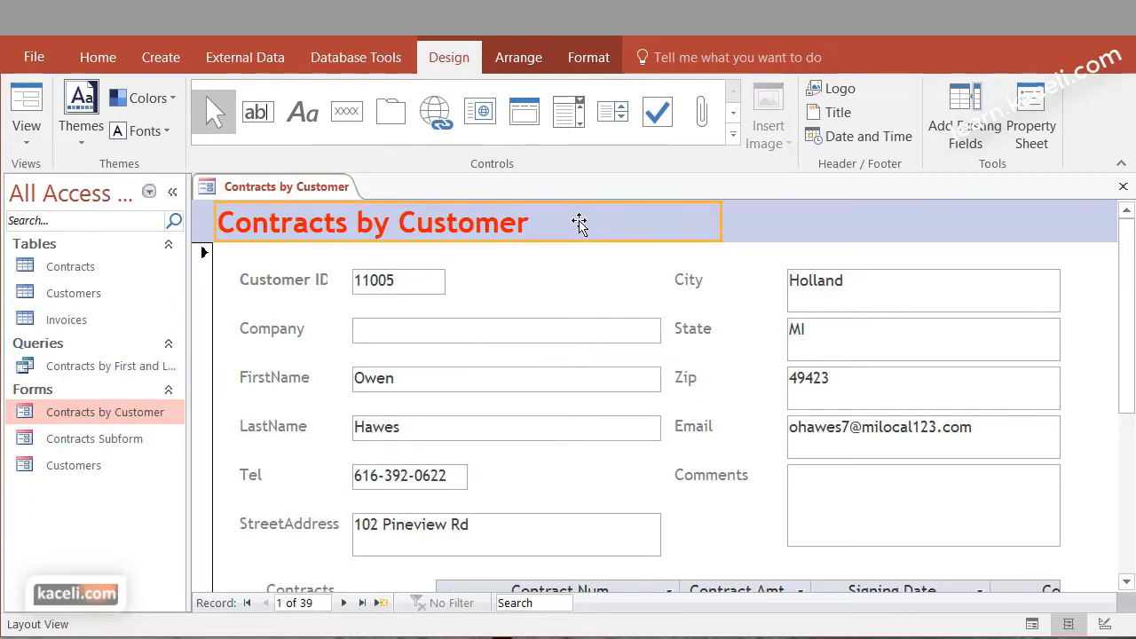
click(545, 275)
click(774, 141)
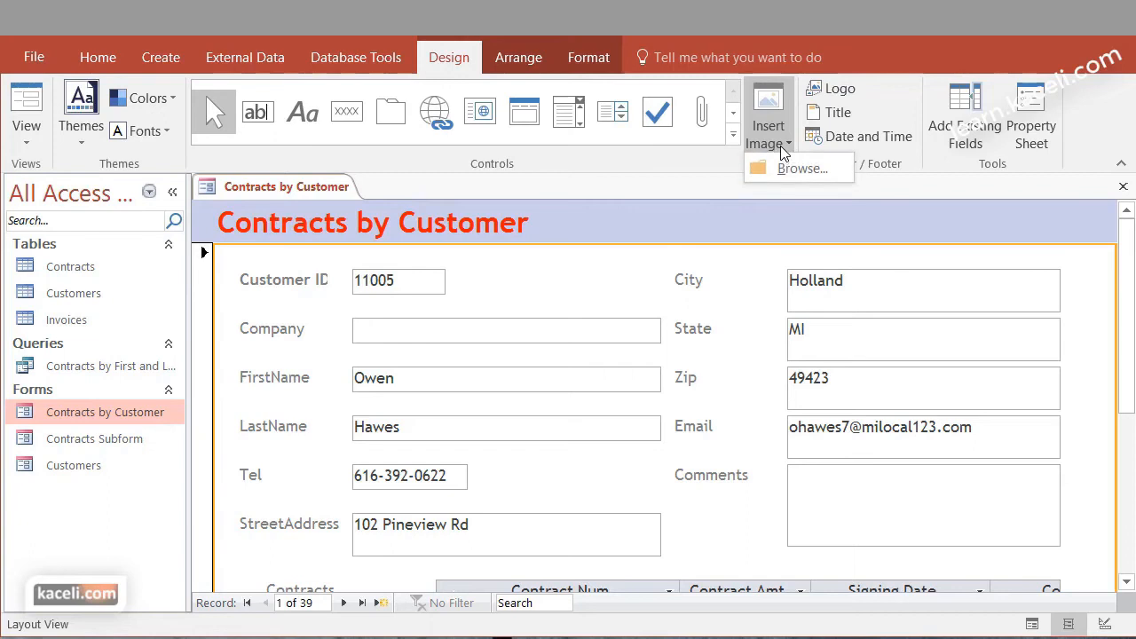
click(872, 103)
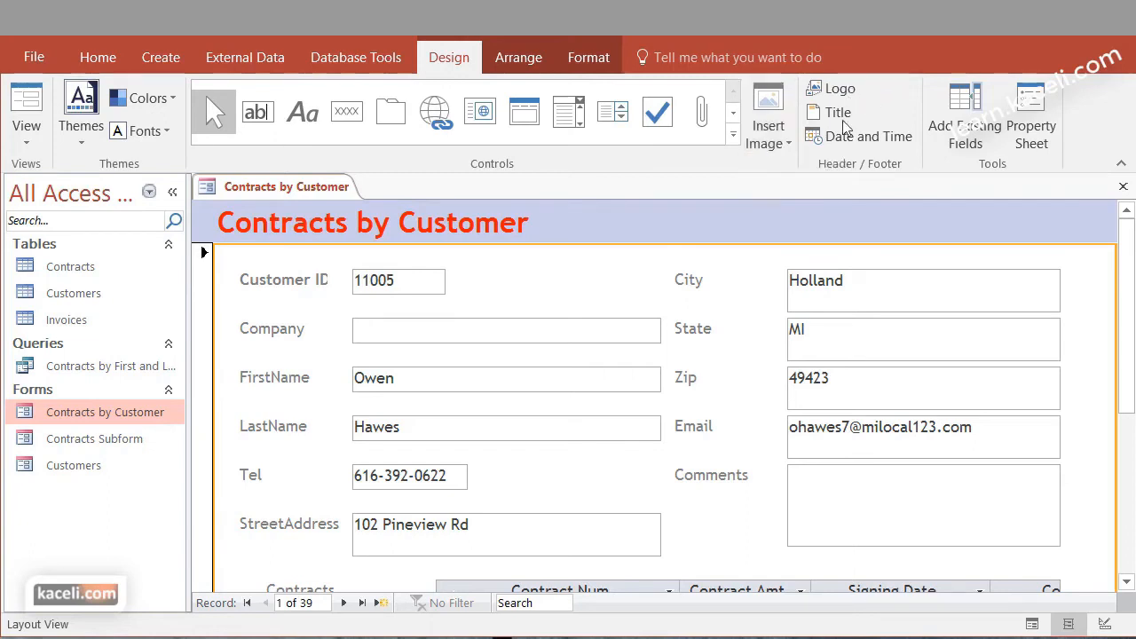
Open the Property Sheet for the Comments text box and examine its data properties beside the form
click(850, 495)
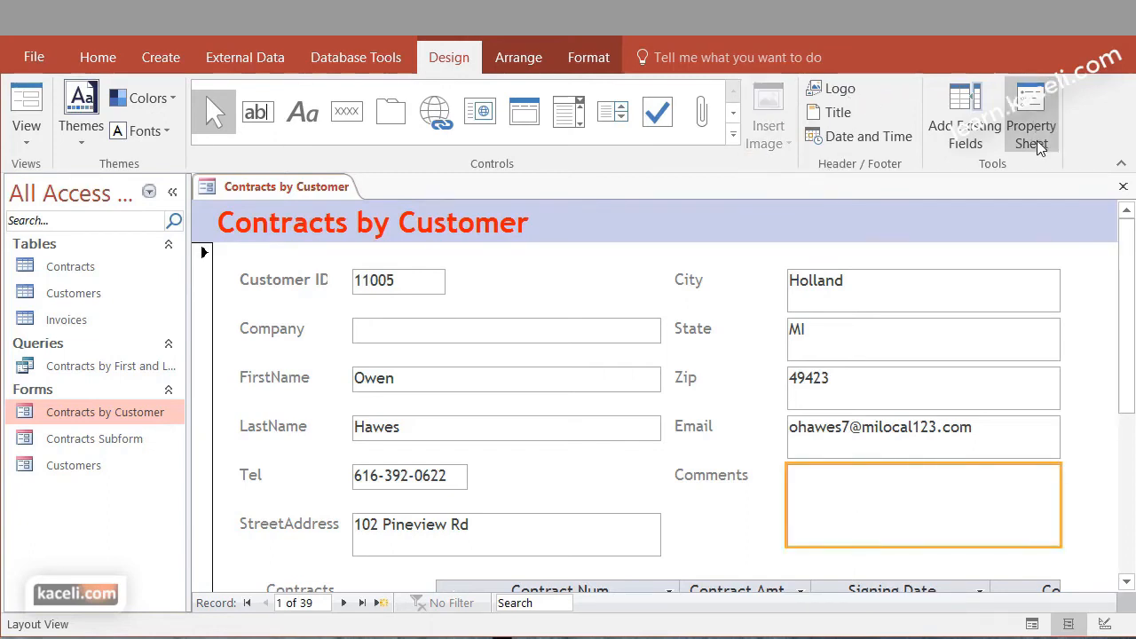
click(1040, 107)
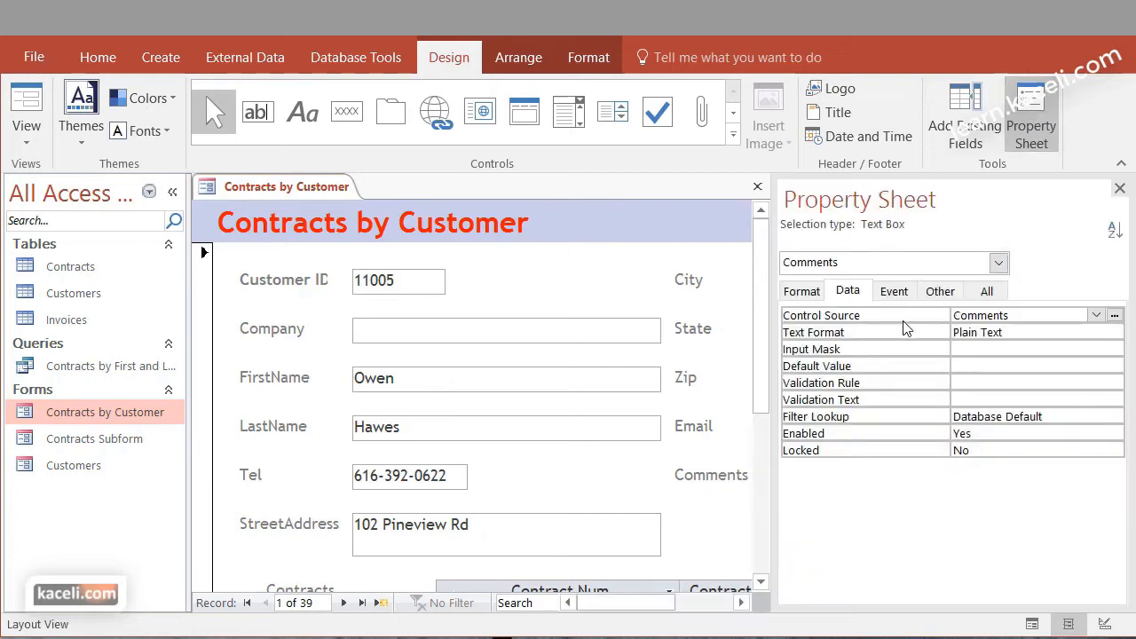
click(717, 600)
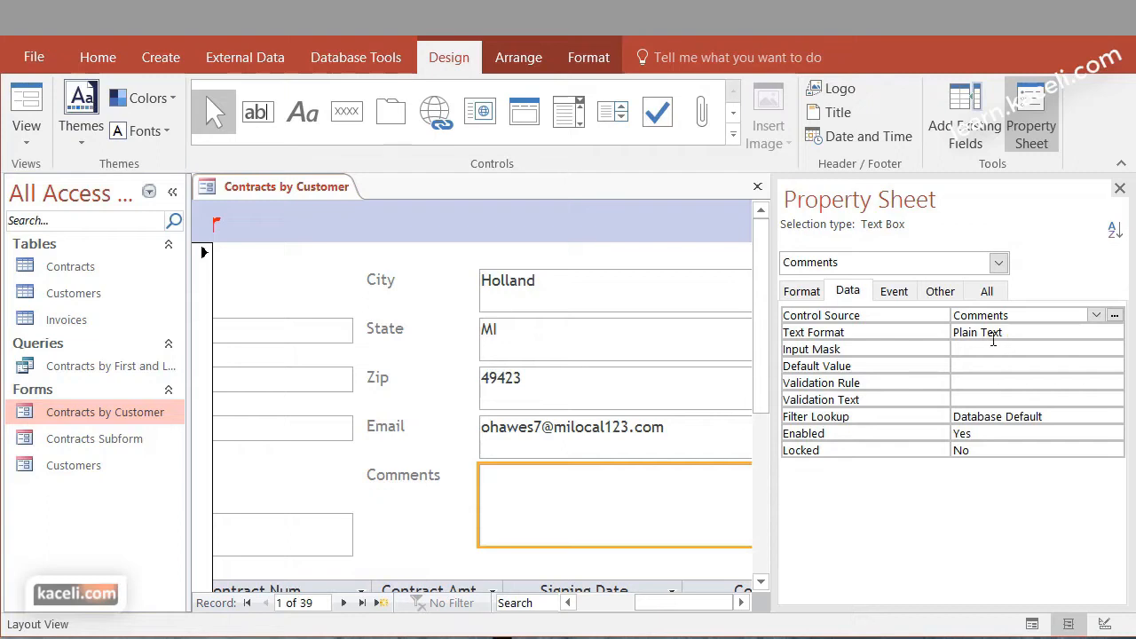
Check the Comments box's control source choices, close the Property Sheet, and switch to Design View, saving both changed forms
click(1097, 316)
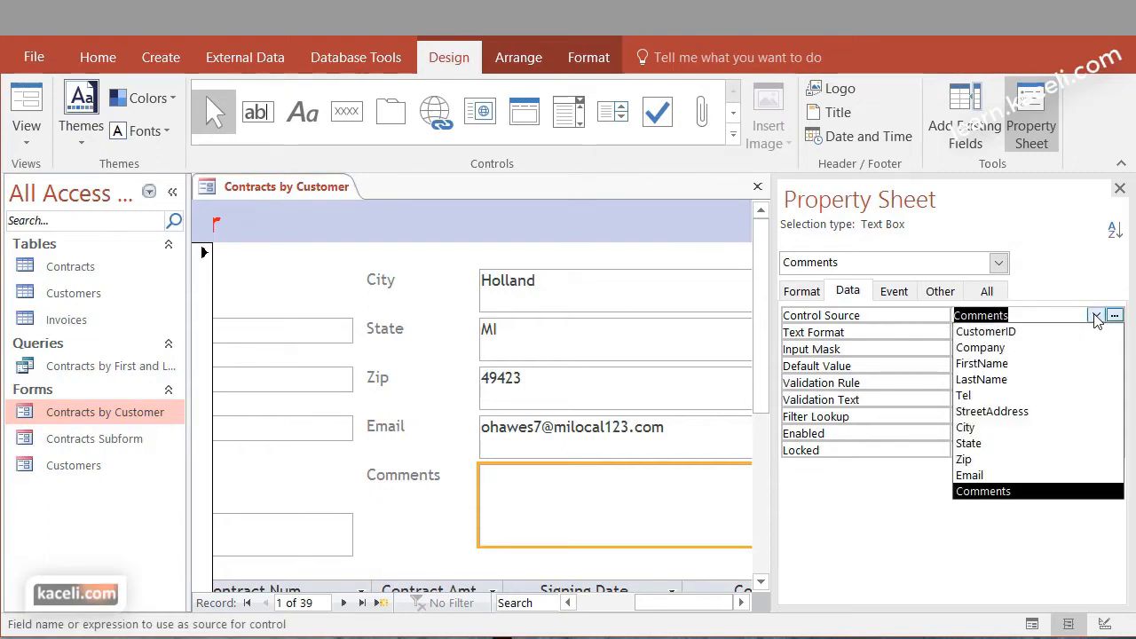
drag(1116, 484, 1115, 326)
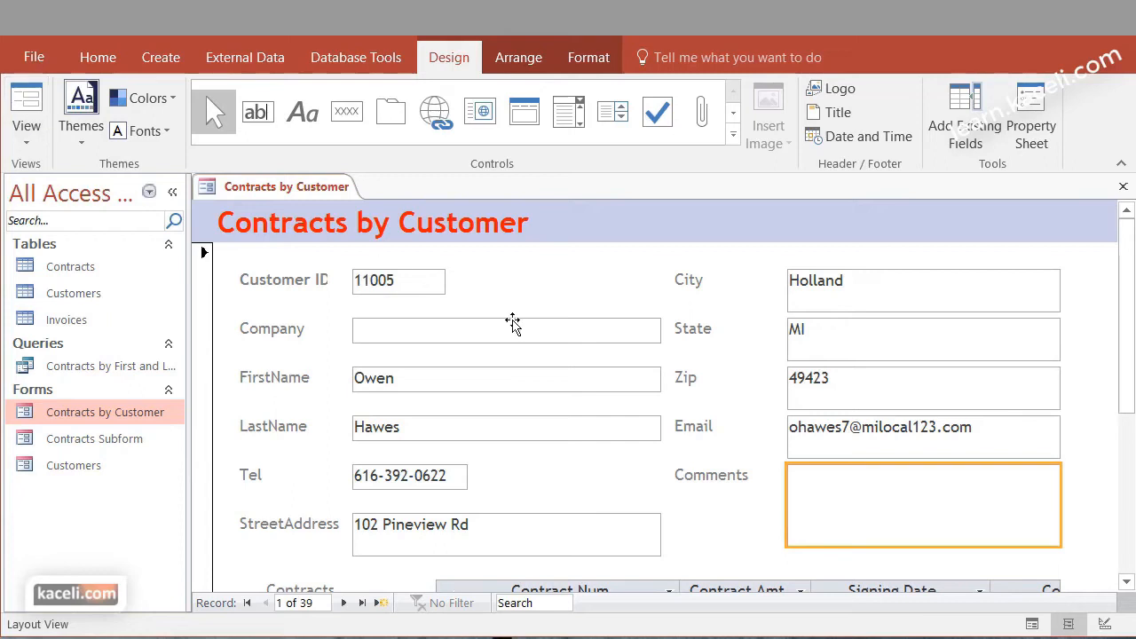
click(43, 143)
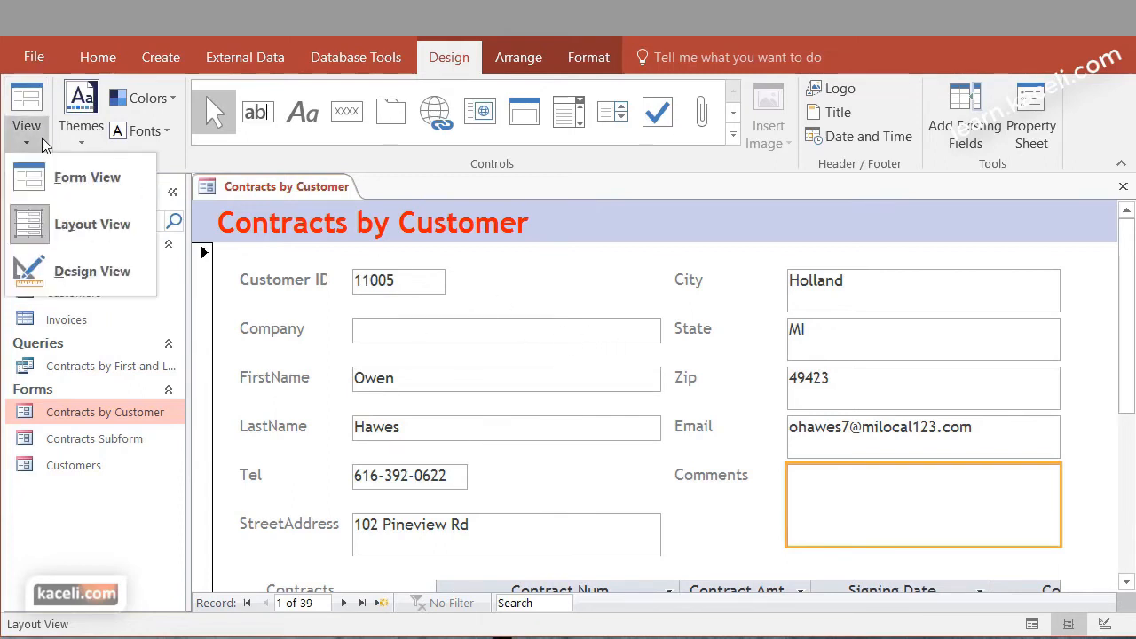
click(66, 282)
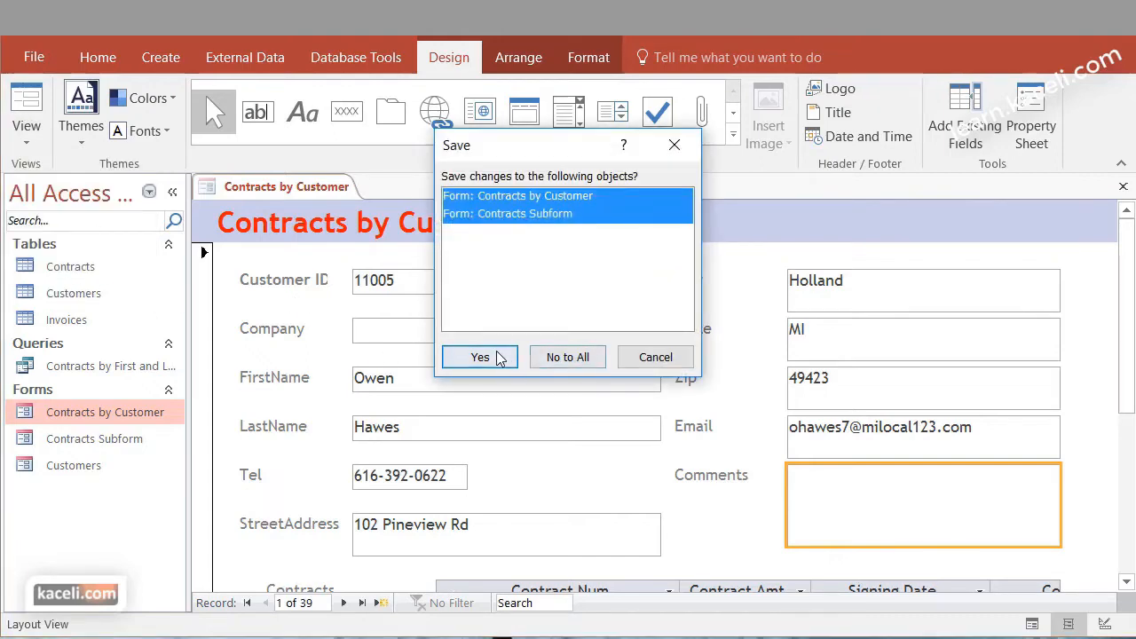
click(474, 358)
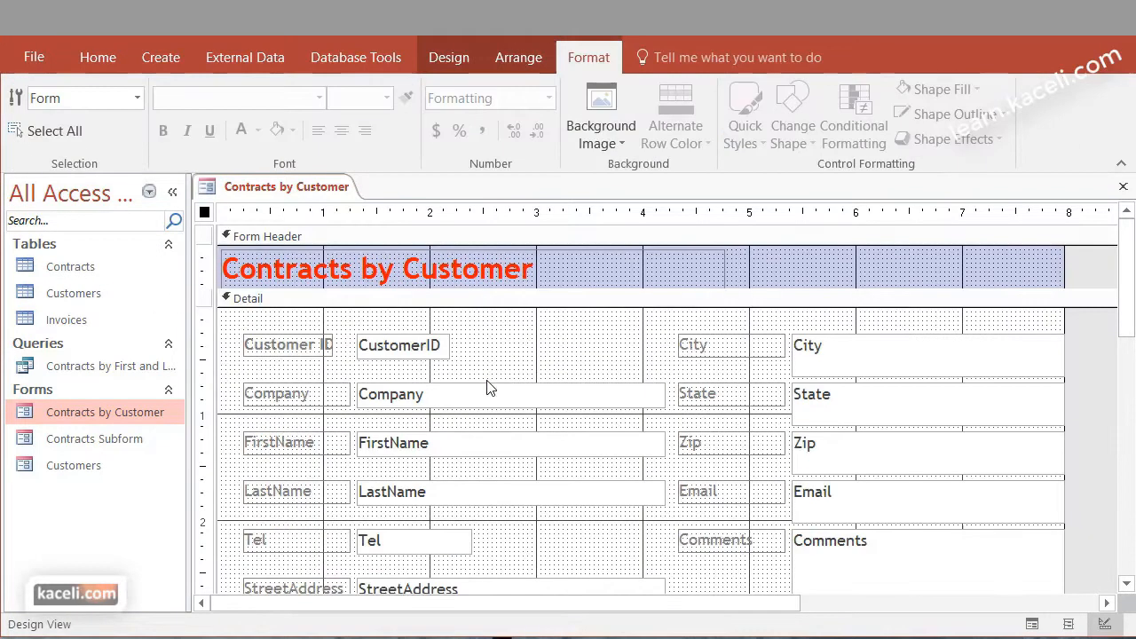
Shrink the StreetAddress text box in the form's Detail section to one line high
click(426, 346)
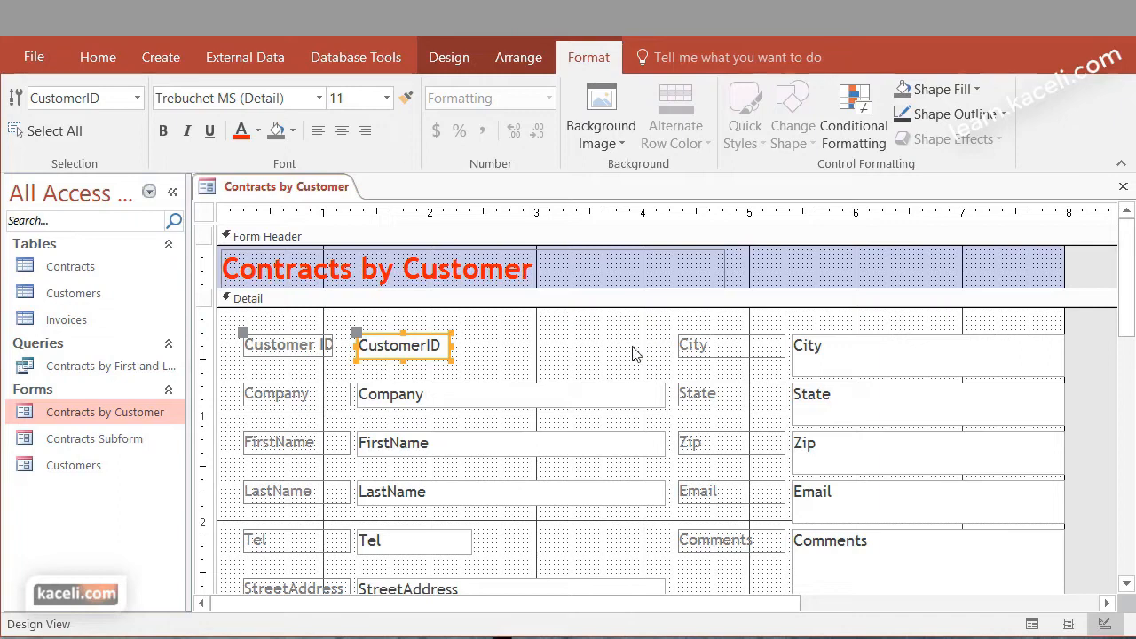
click(501, 354)
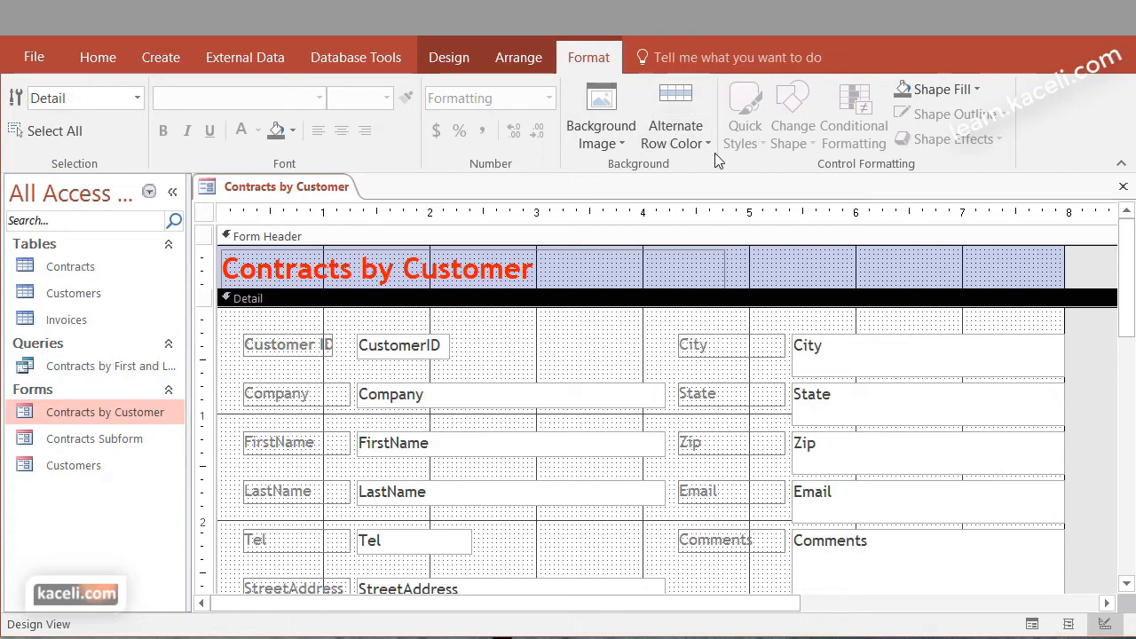
scroll(652, 423, down, 3)
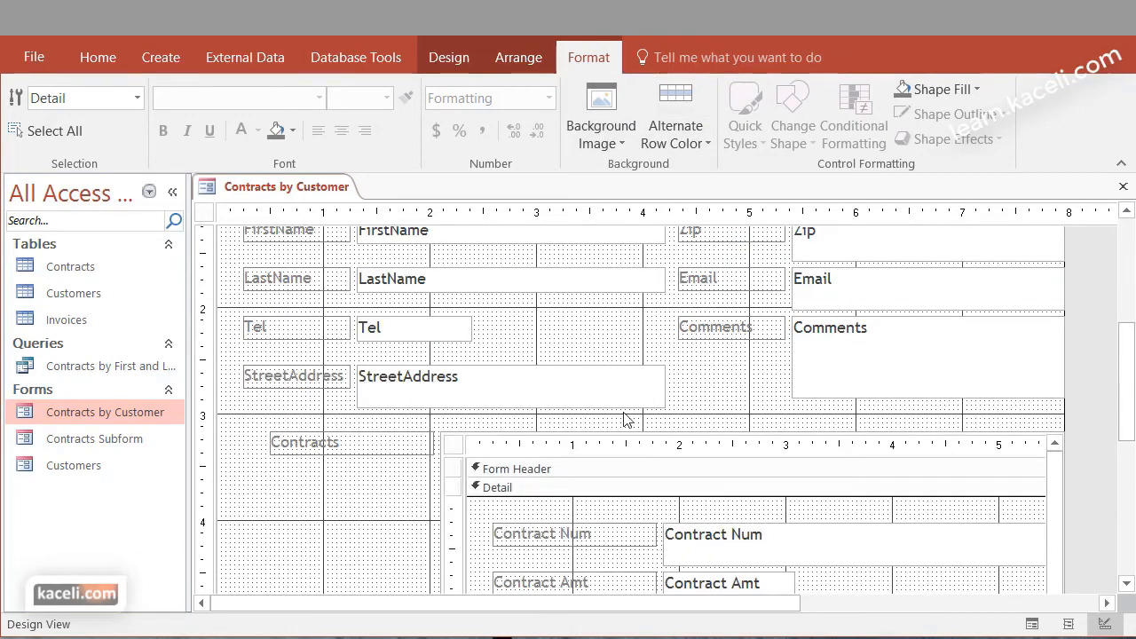
click(469, 397)
drag(506, 410, 438, 396)
click(715, 391)
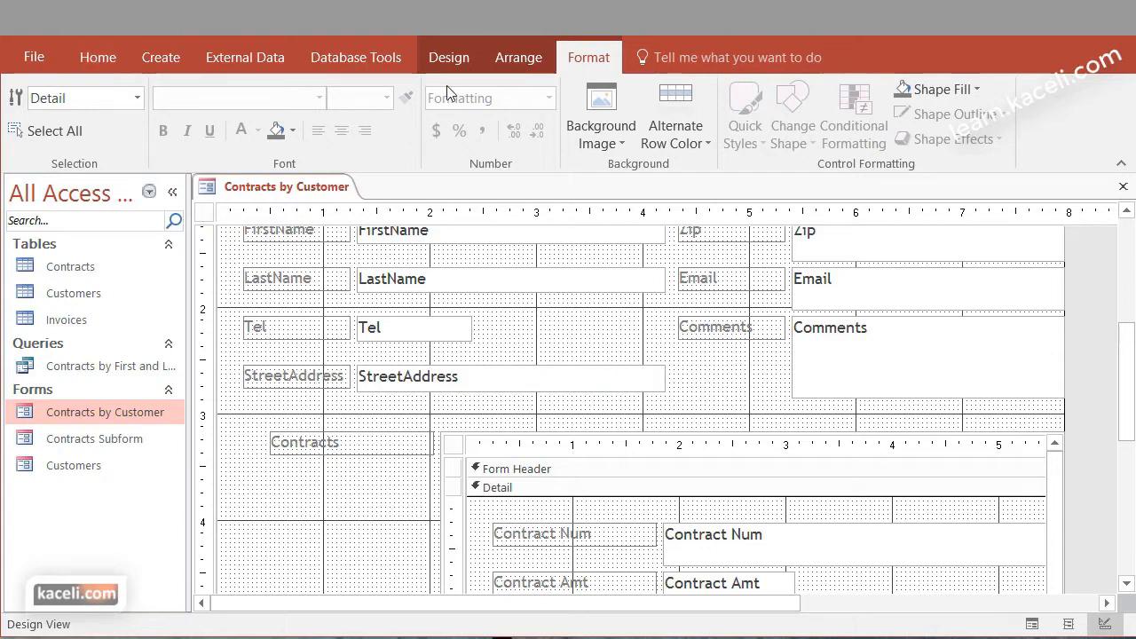
Close the Contracts by Customer form, saving its design changes and replacing the previously saved version
click(489, 53)
click(440, 61)
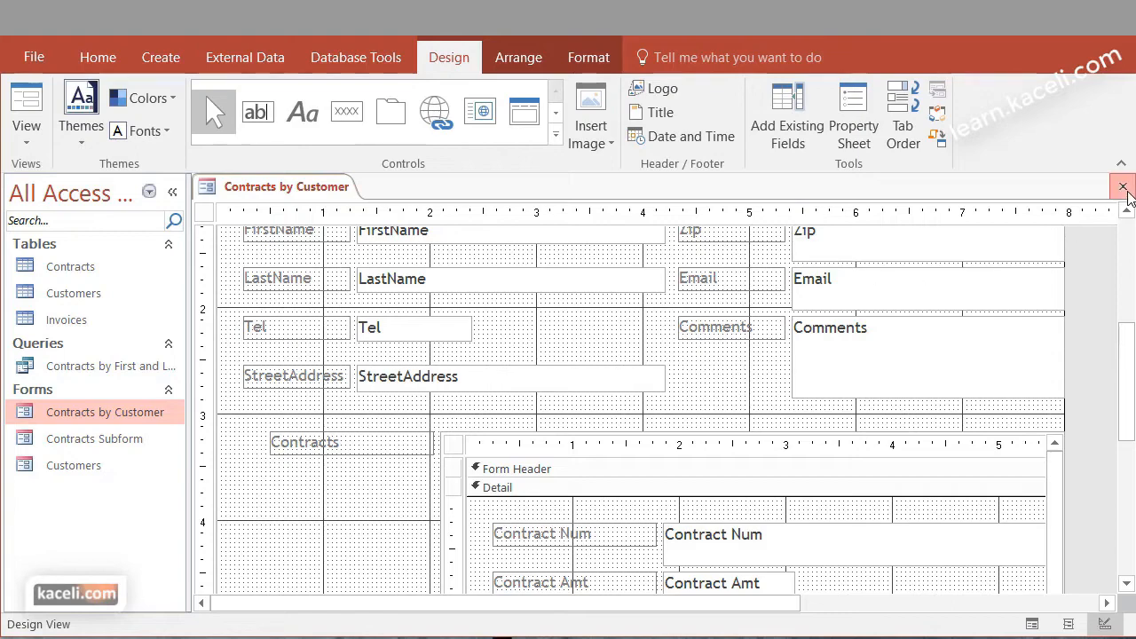
click(1123, 186)
click(775, 530)
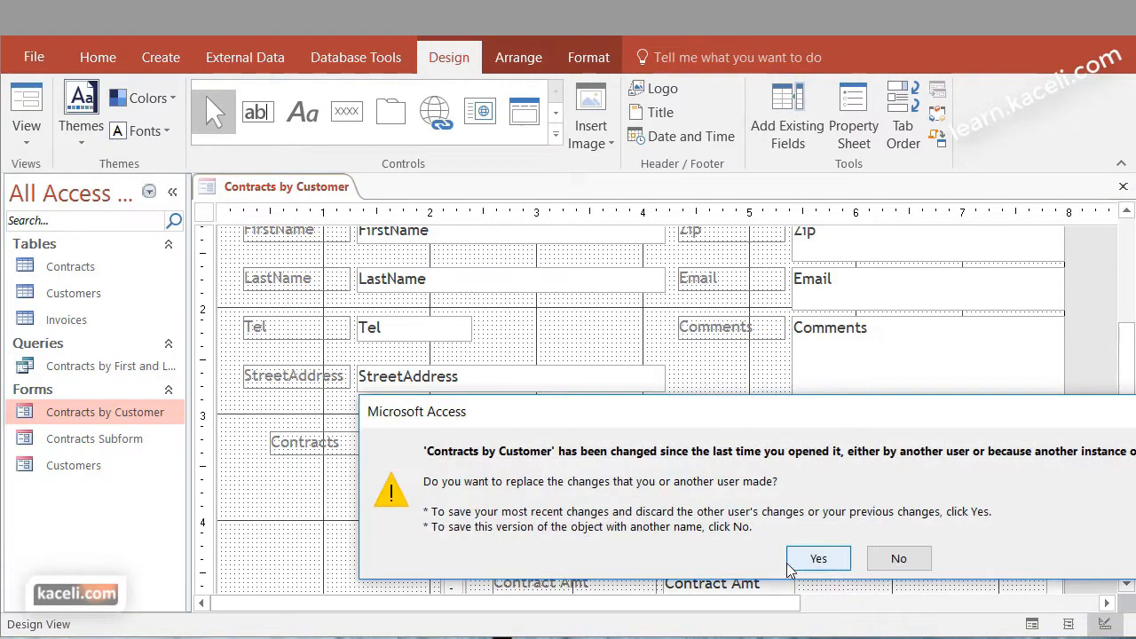
click(816, 556)
Reopen the Contracts by Customer form and examine the StreetAddress box and the contracts listed below it
double_click(59, 412)
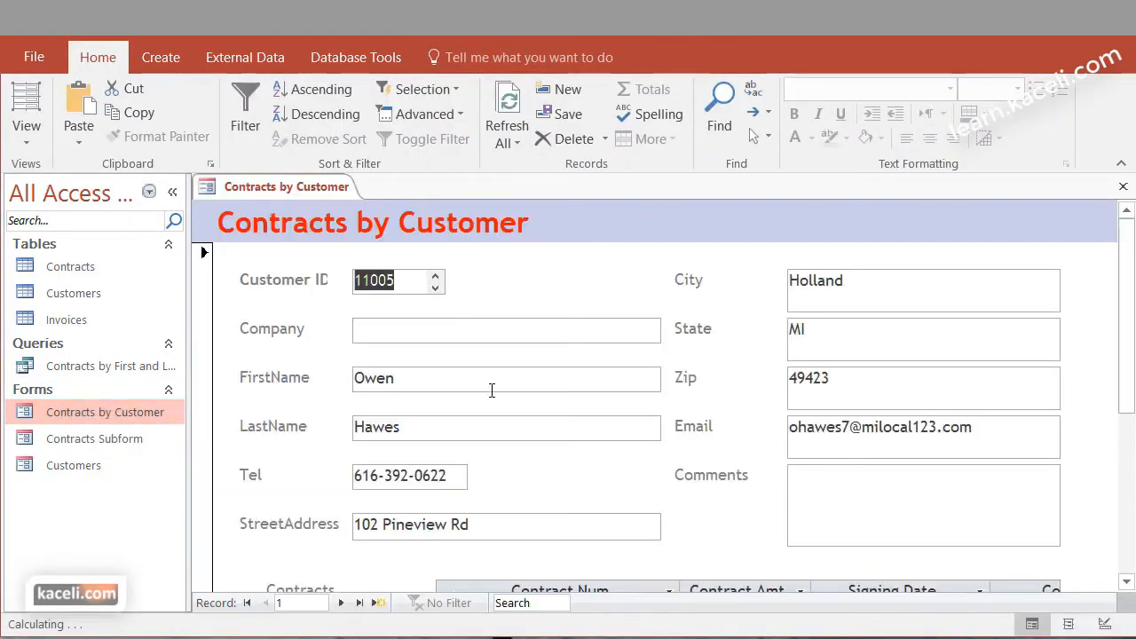
scroll(477, 398, down, 2)
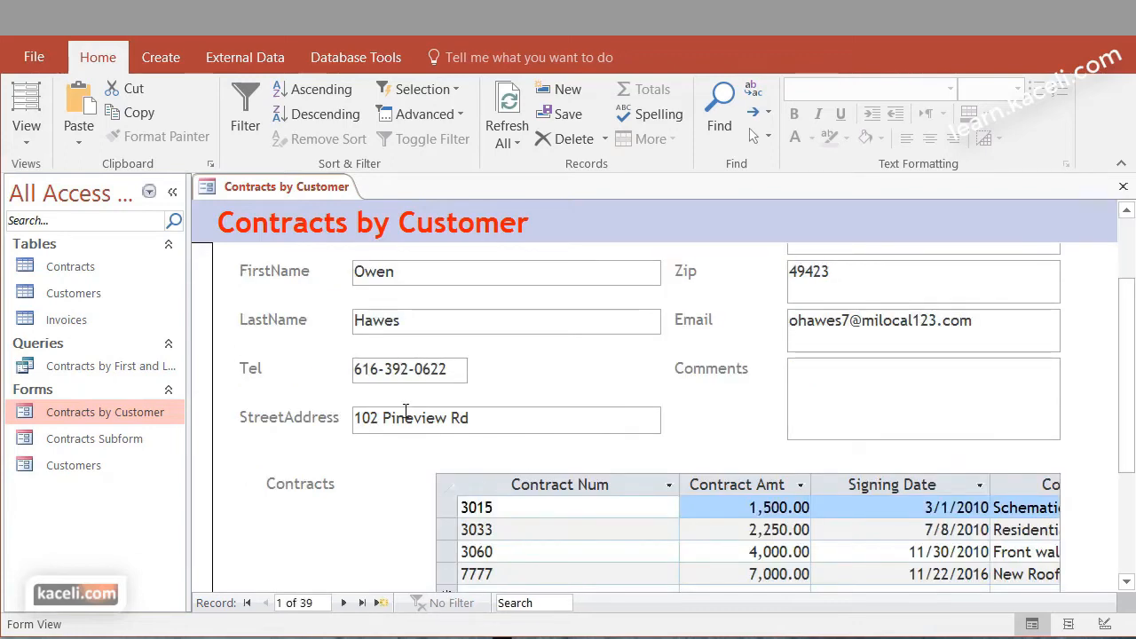
scroll(559, 419, up, 2)
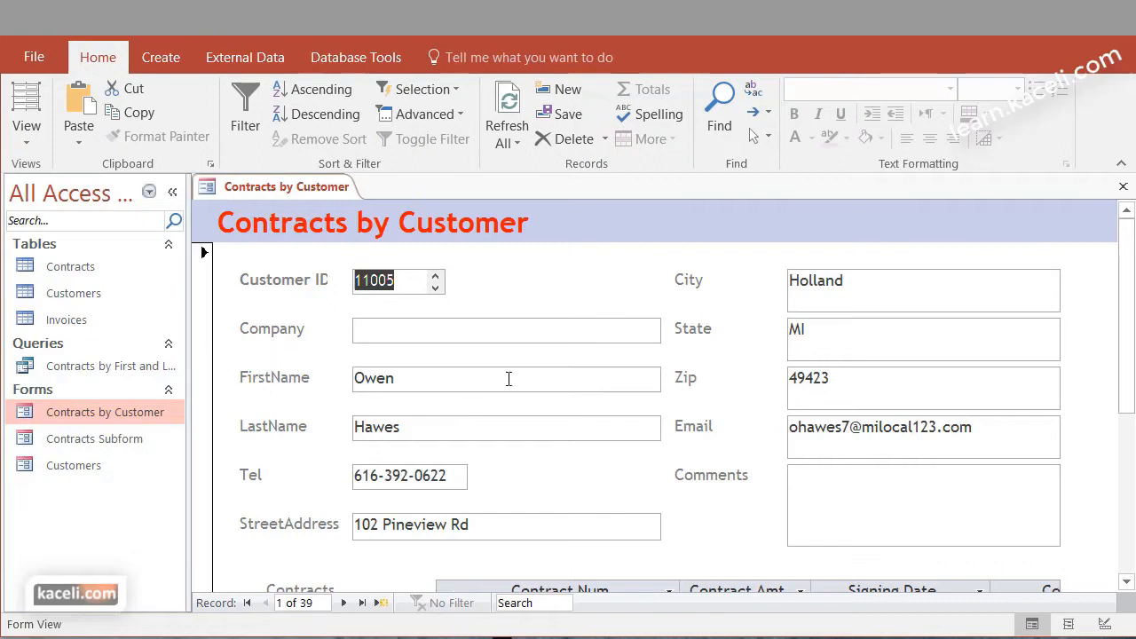
scroll(559, 385, down, 3)
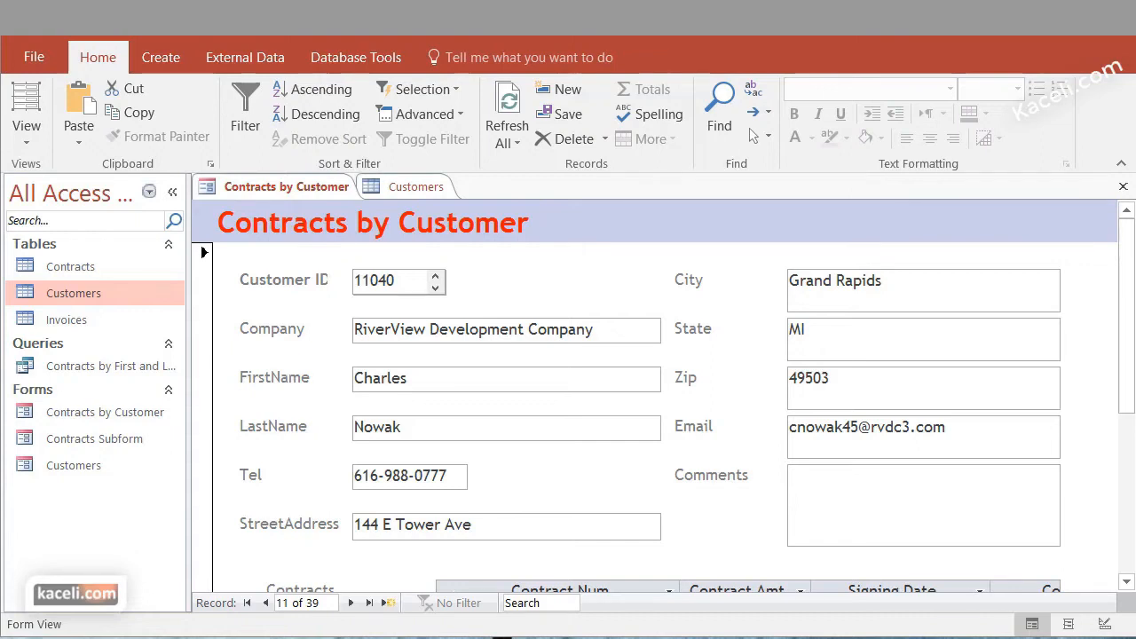
Close the open objects, reopen the Contracts by Customer form, and find a customer's record and contracts by Customer ID
click(1122, 188)
click(1122, 188)
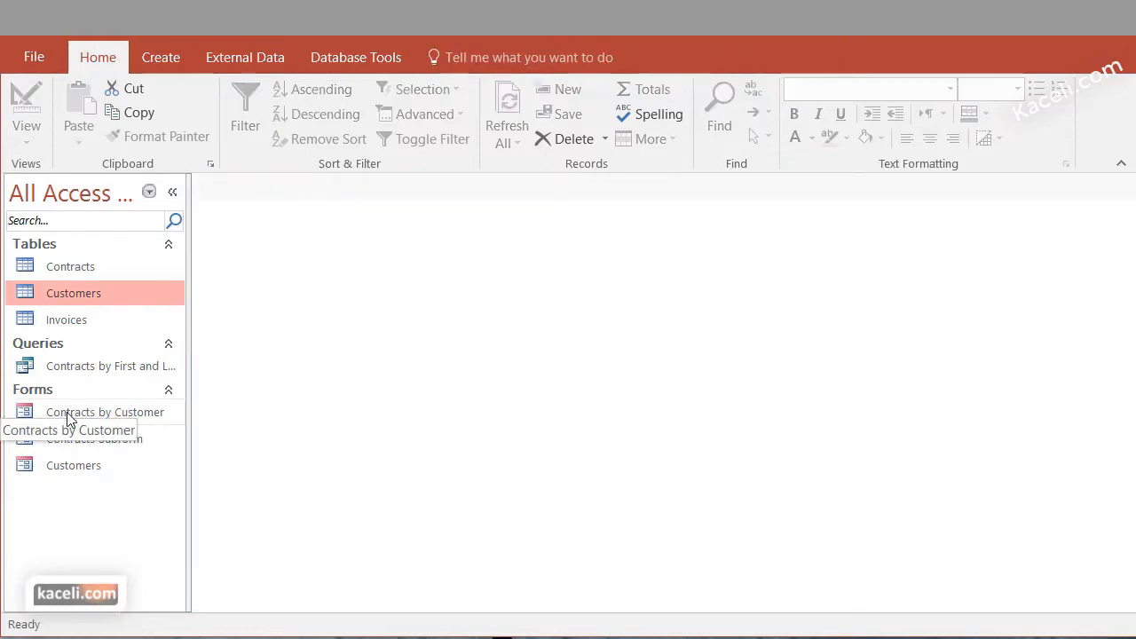
double_click(68, 414)
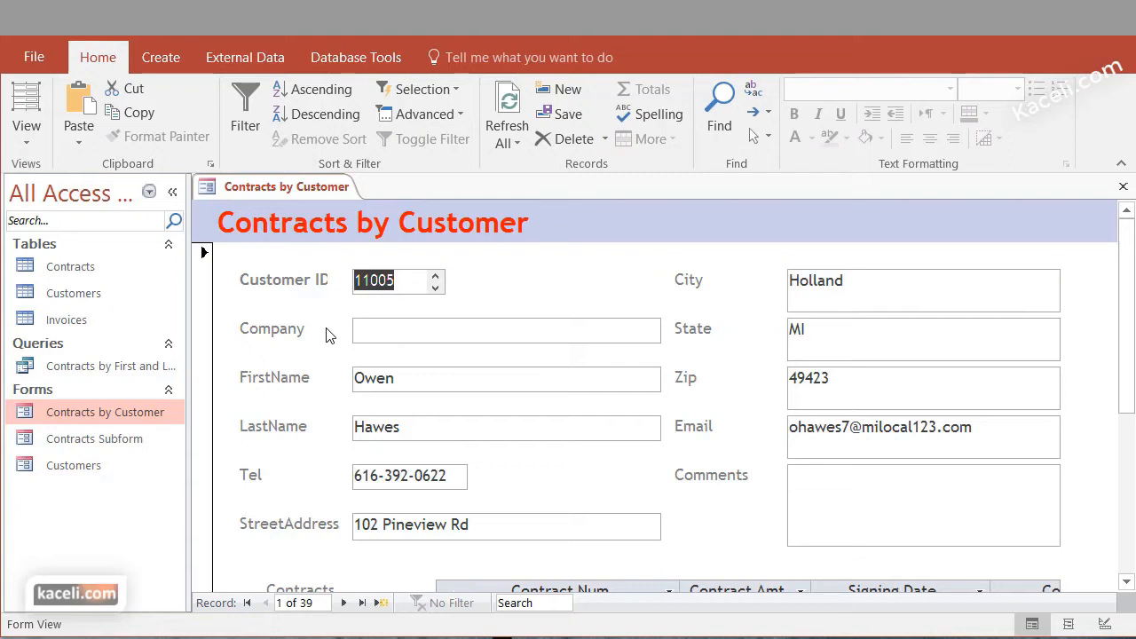
click(395, 288)
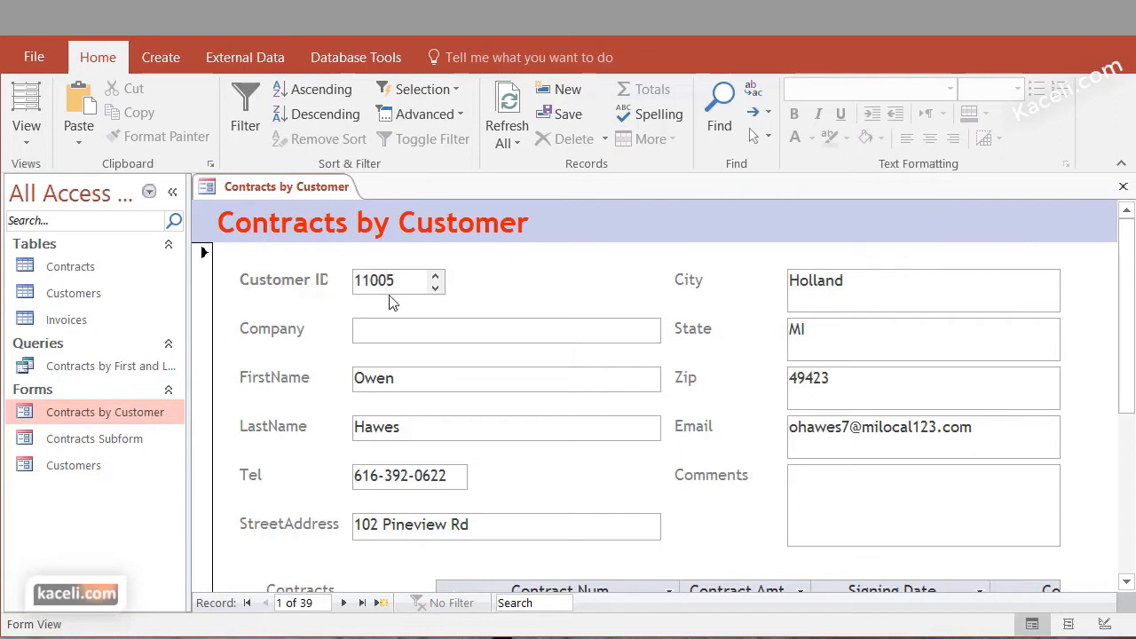
click(719, 106)
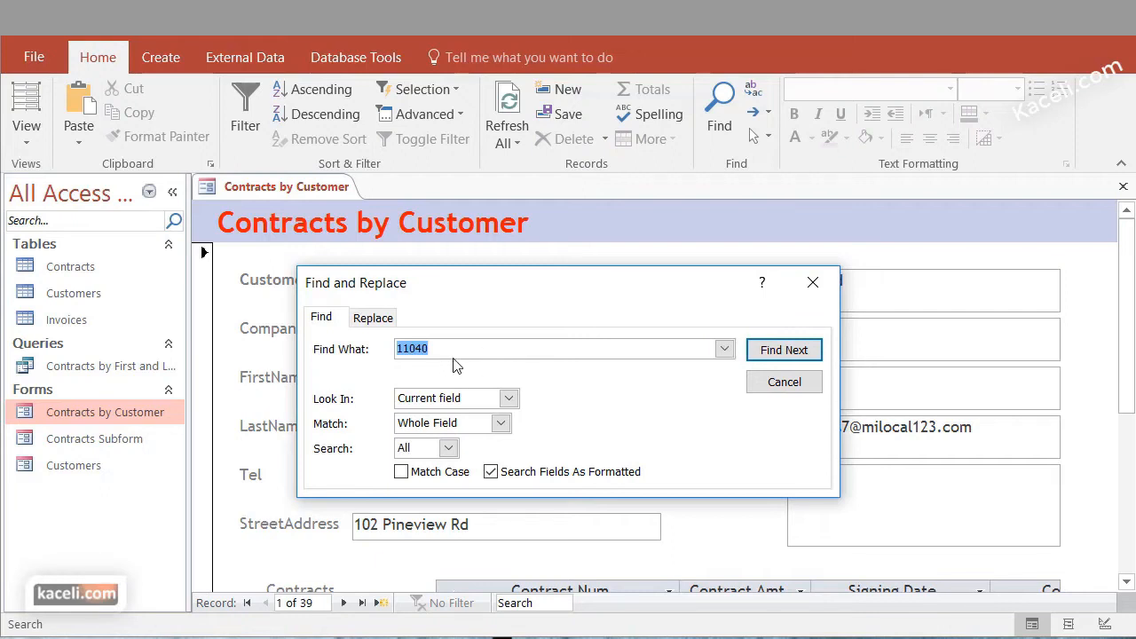
click(774, 352)
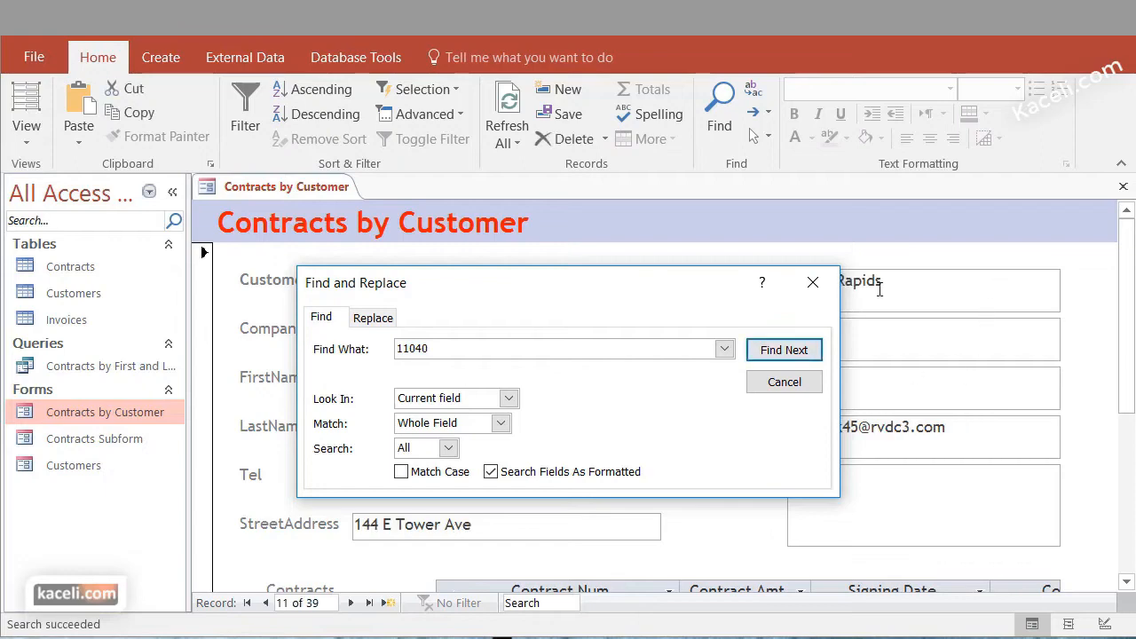
click(813, 284)
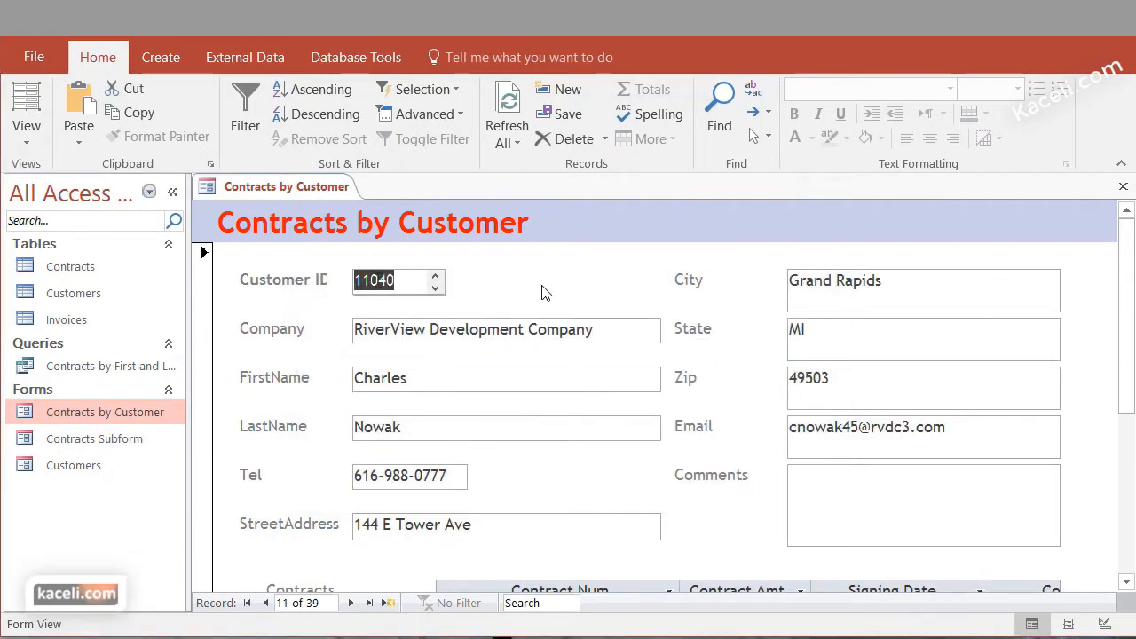
scroll(559, 372, down, 3)
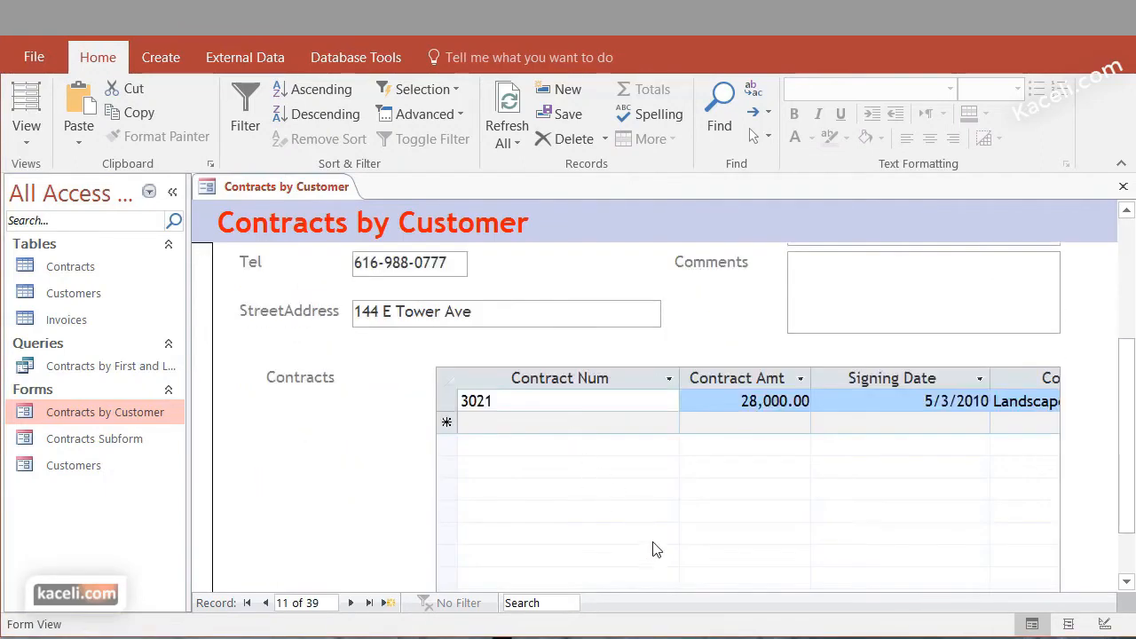
scroll(654, 545, up, 2)
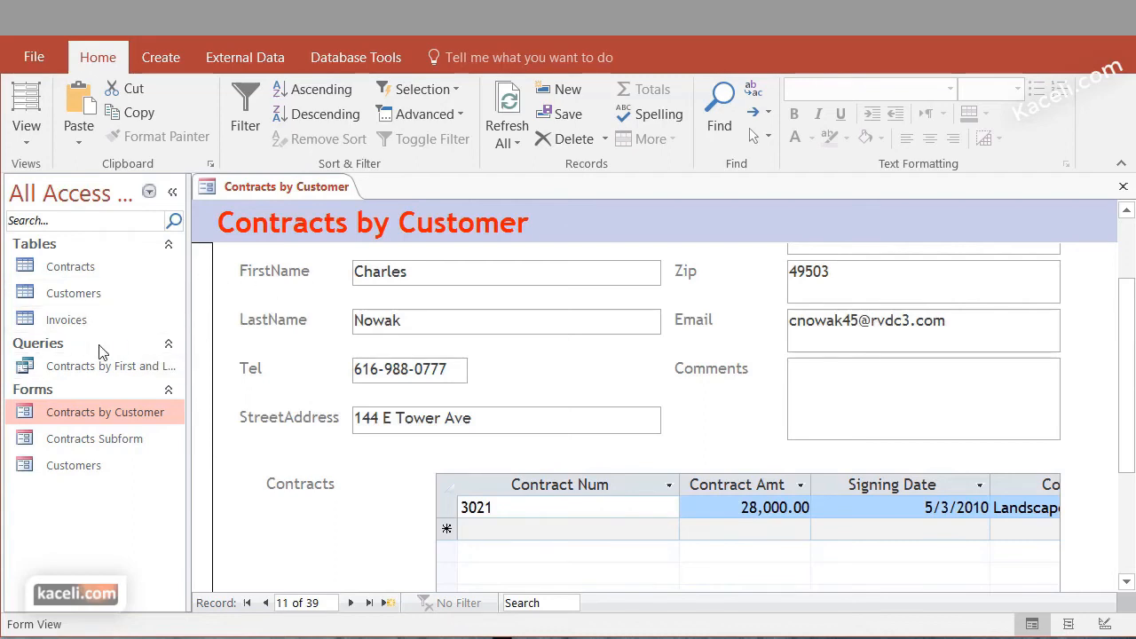
Open the Customers table to look up customer first names and return to the Contracts by Customer form
click(90, 300)
double_click(90, 302)
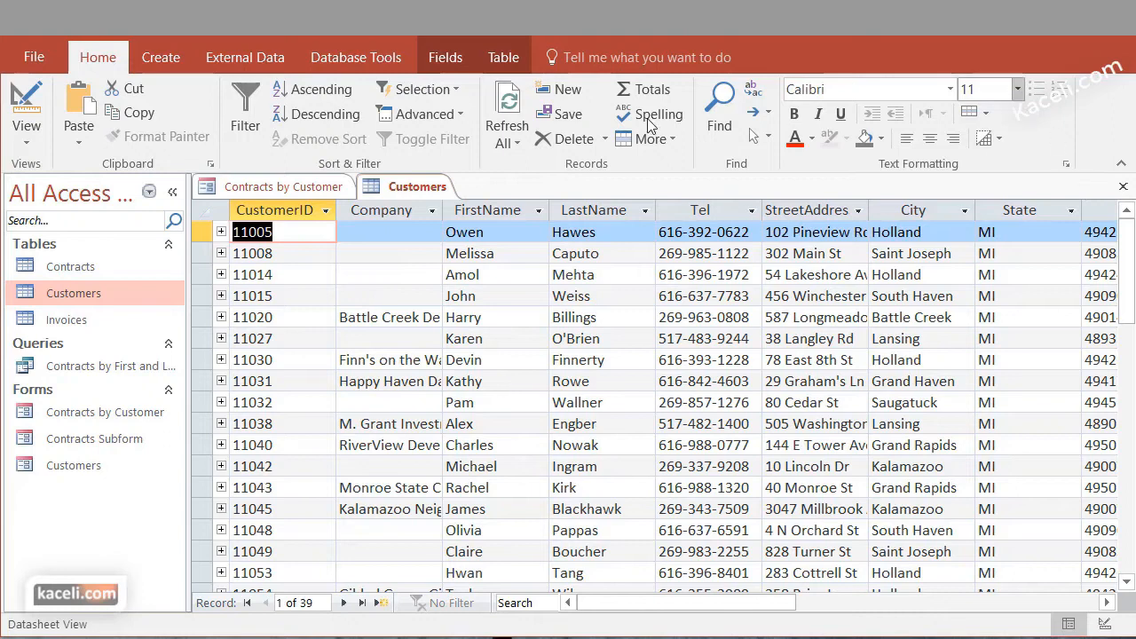
click(295, 189)
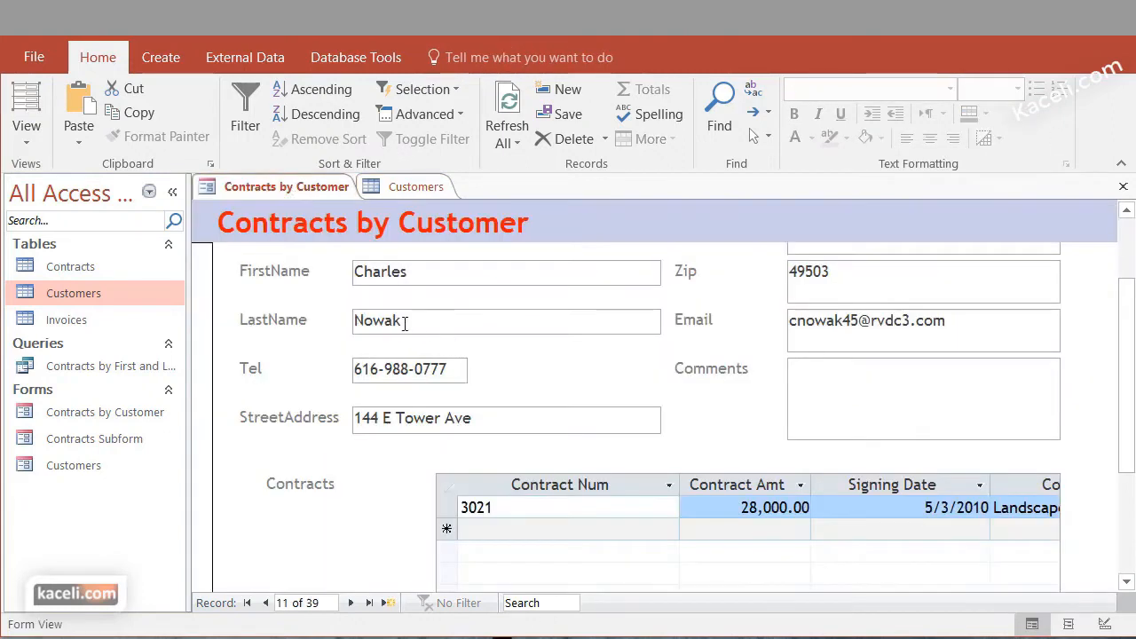
Search the form's FirstName field for a customer's first name and move the search dialog clear of the record
click(395, 274)
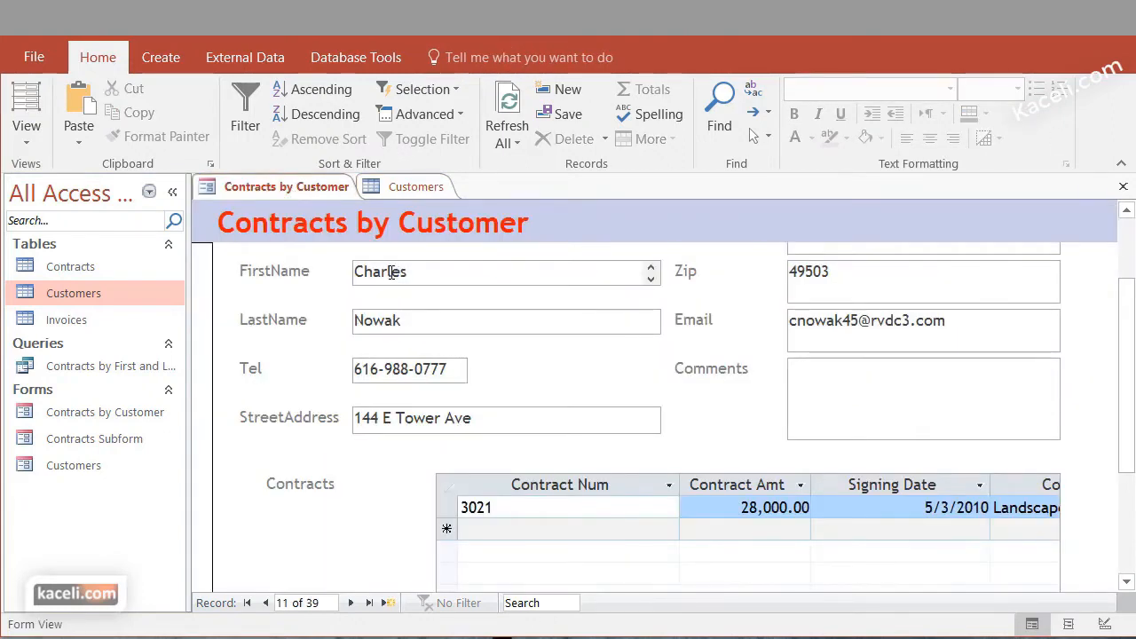
click(717, 107)
text(mi)
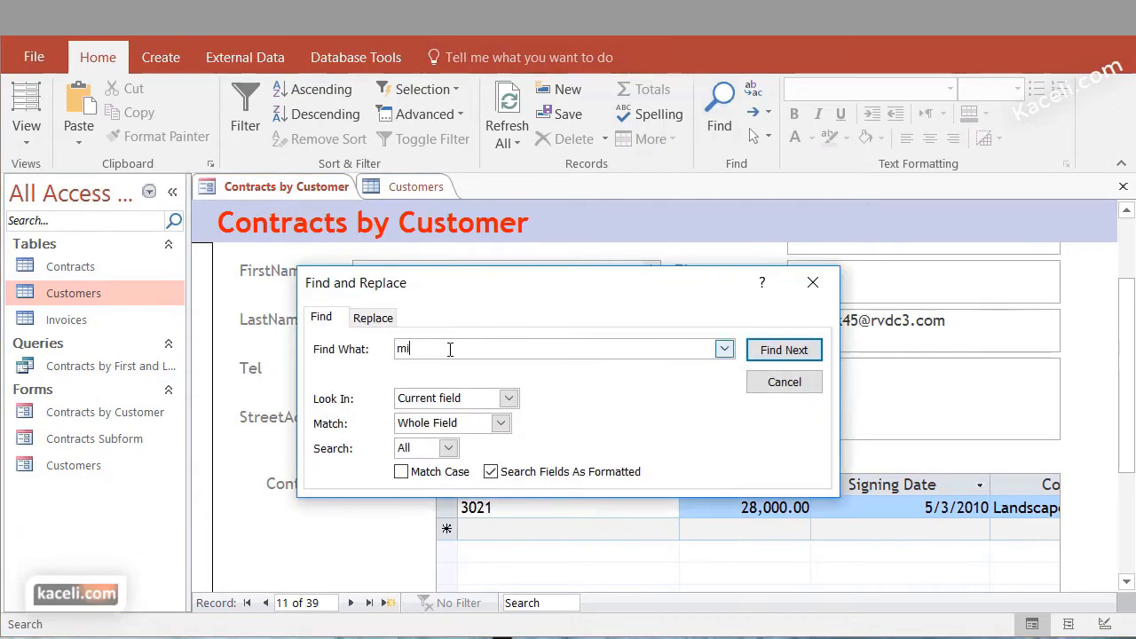
text(chael)
click(783, 350)
drag(694, 291, 982, 45)
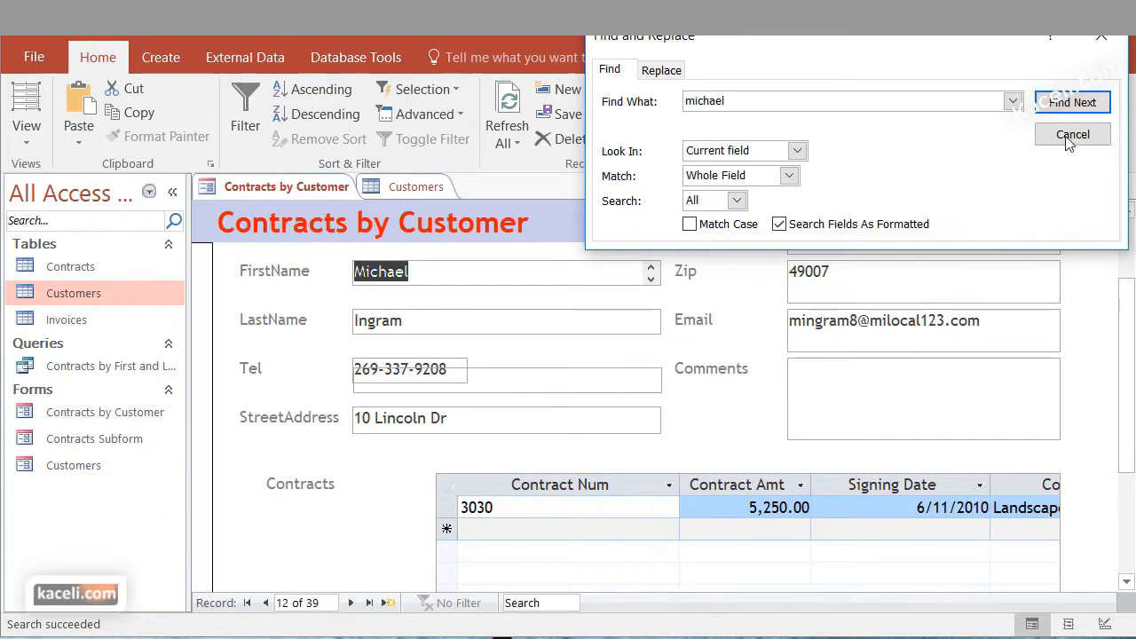
Step through the remaining records with the same first name to the end of the search and close the dialog
click(1071, 103)
click(1071, 103)
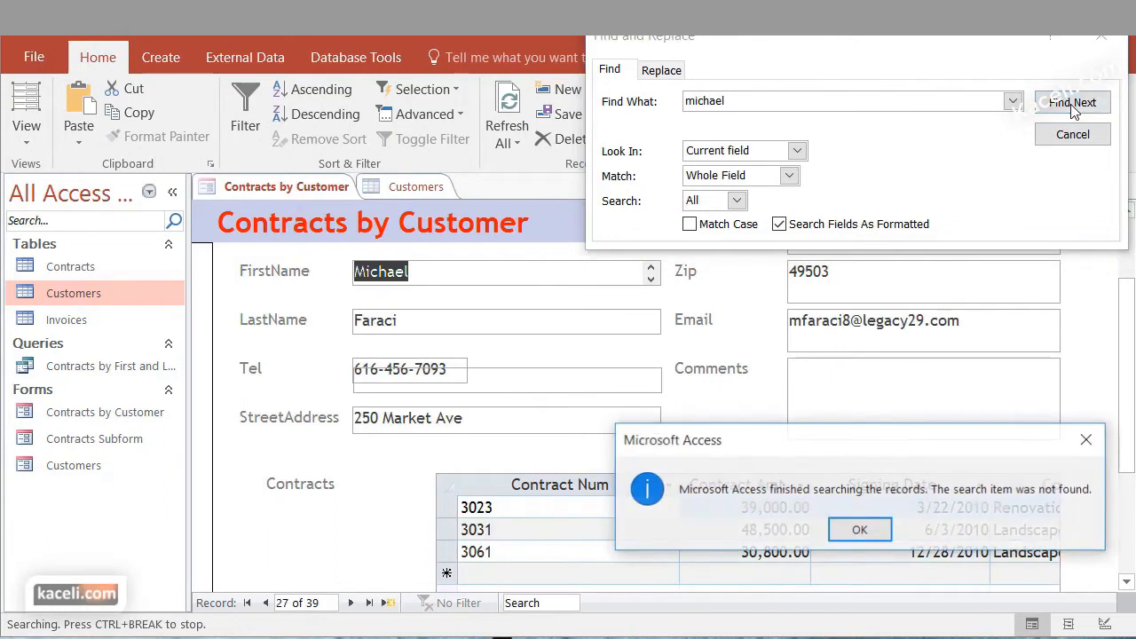
click(858, 529)
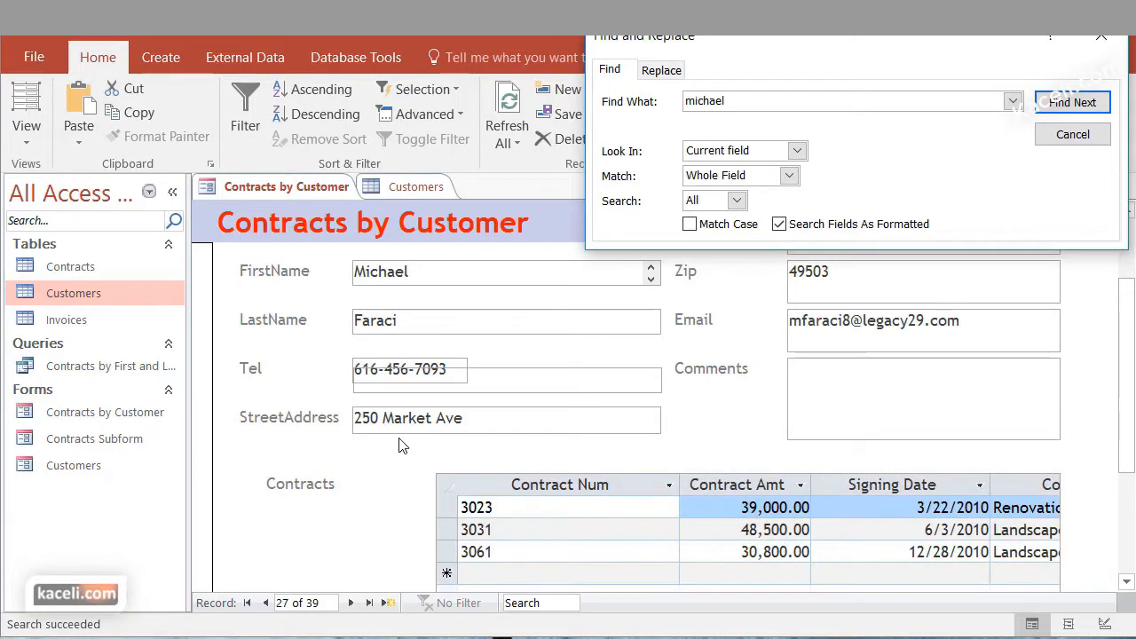
key(Escape)
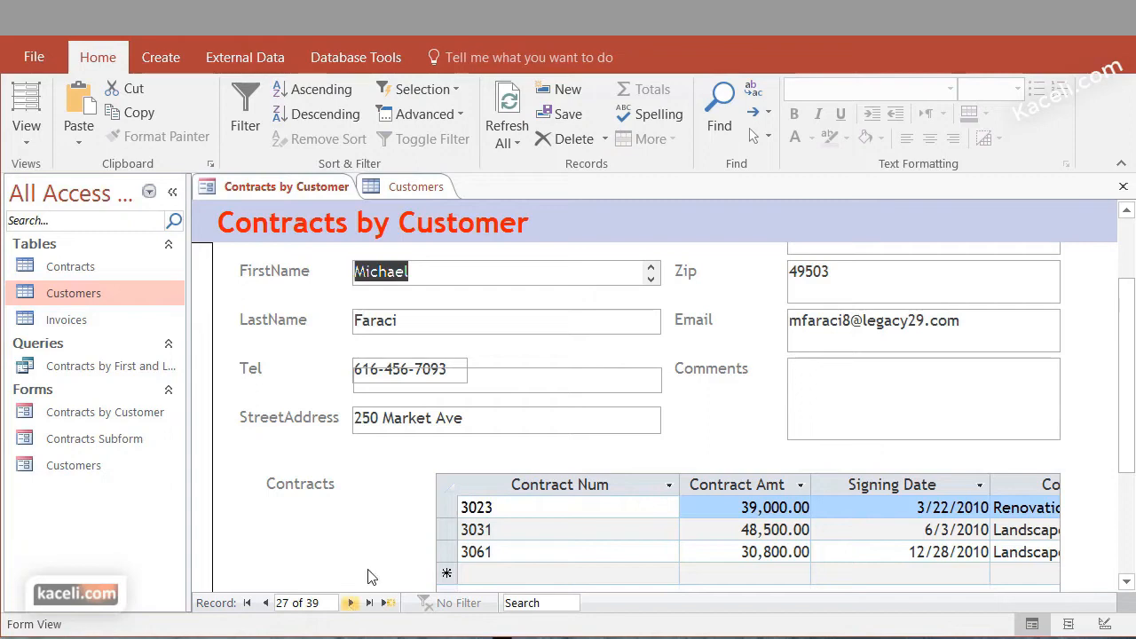
Filter the Contracts by Customer form's FirstName field so that only one chosen customer first name is selected
scroll(421, 279, up, 2)
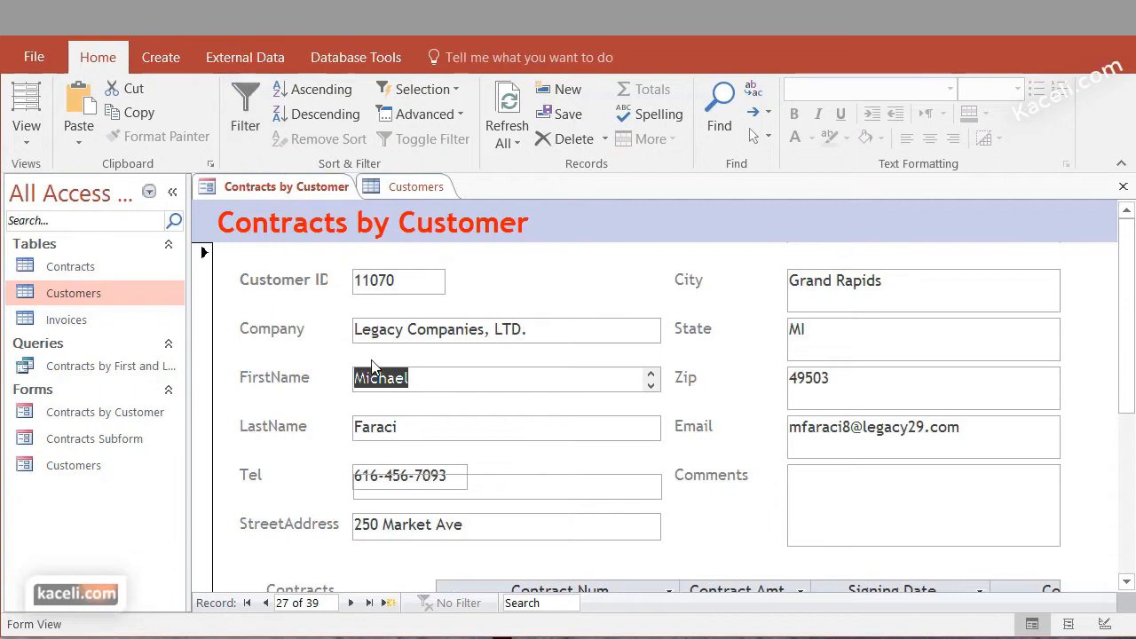
click(241, 139)
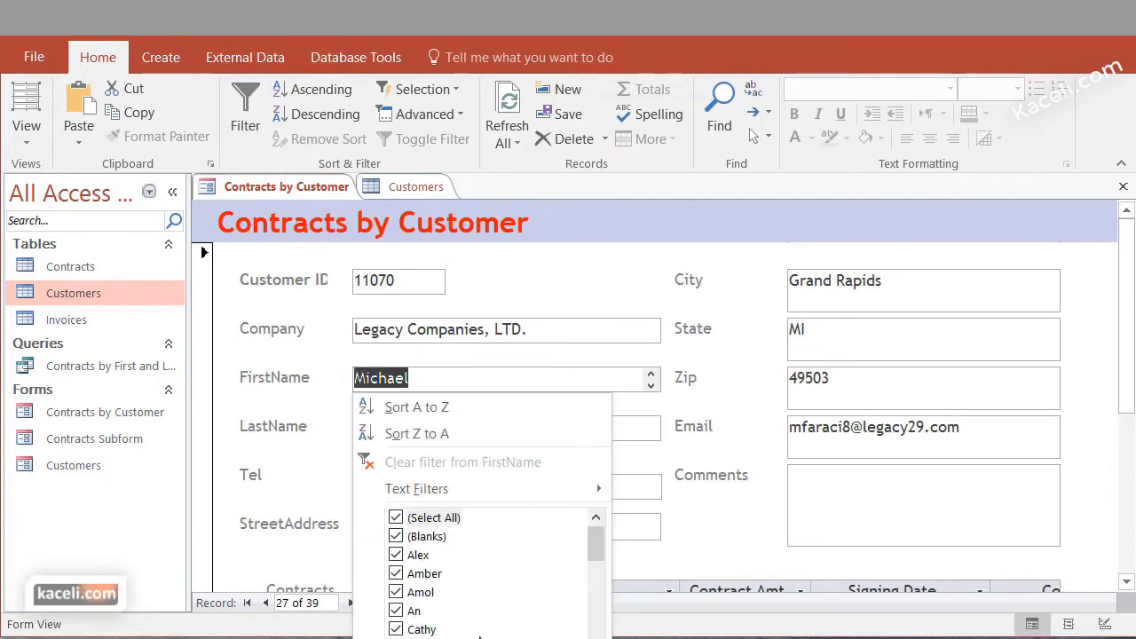
mouse_move(596, 548)
mouse_down()
mouse_move(596, 621)
mouse_move(596, 541)
mouse_up()
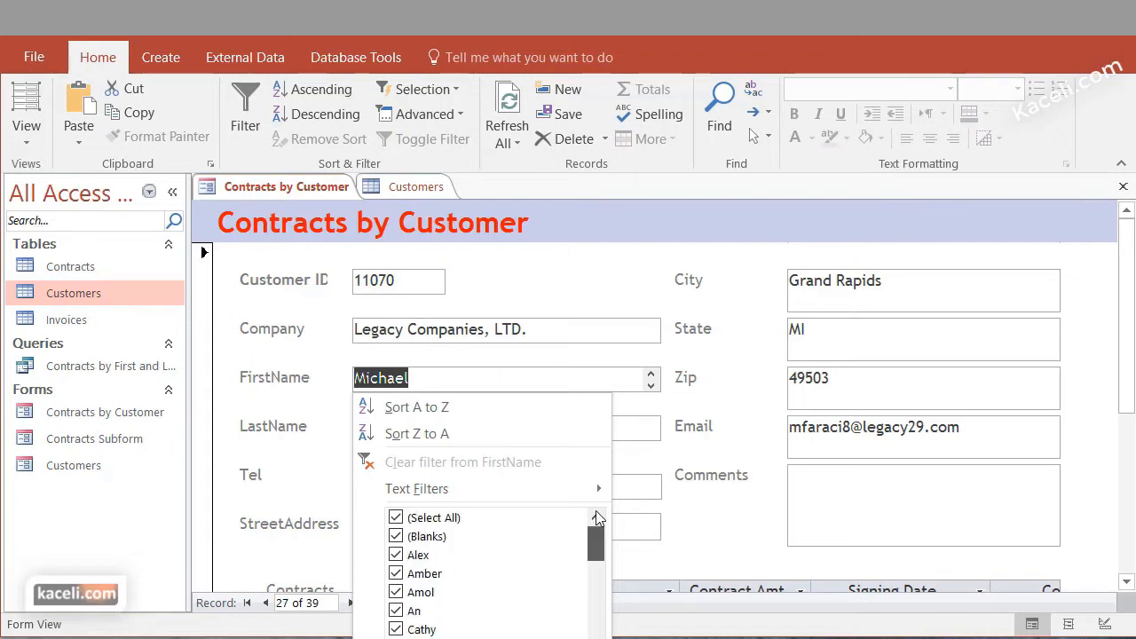
click(437, 520)
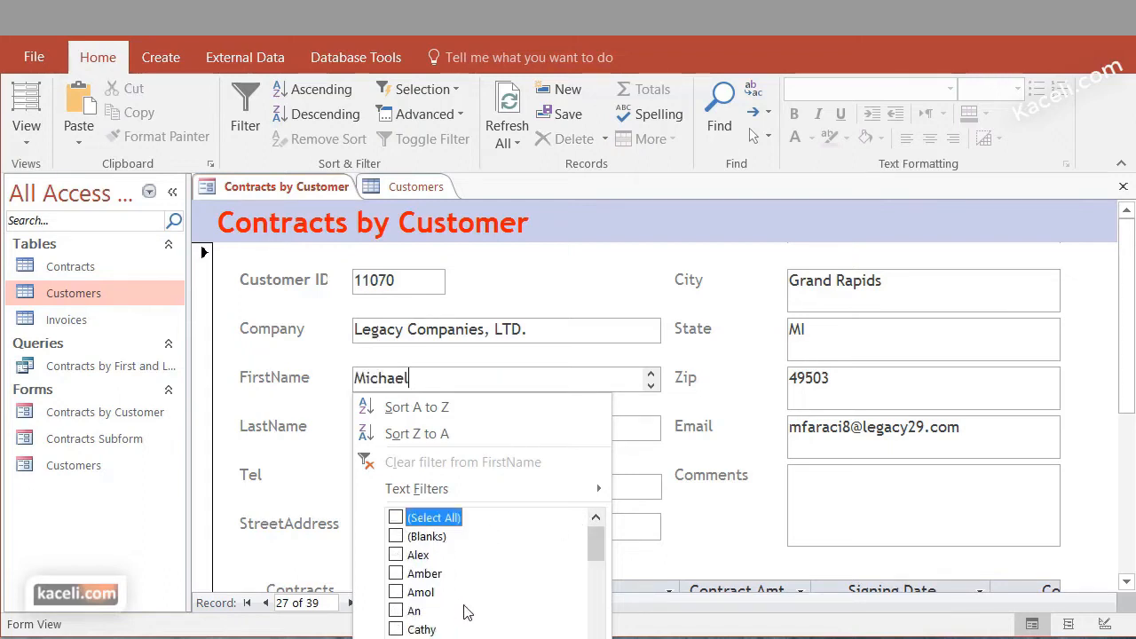
scroll(466, 614, down, 2)
scroll(464, 616, down, 3)
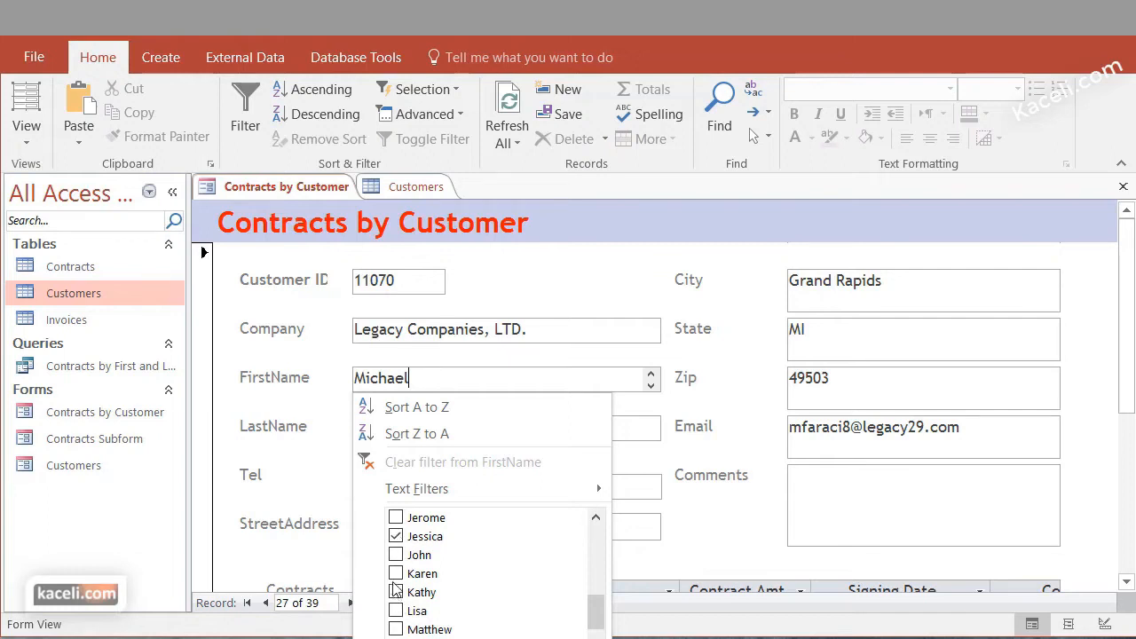
click(396, 554)
click(497, 638)
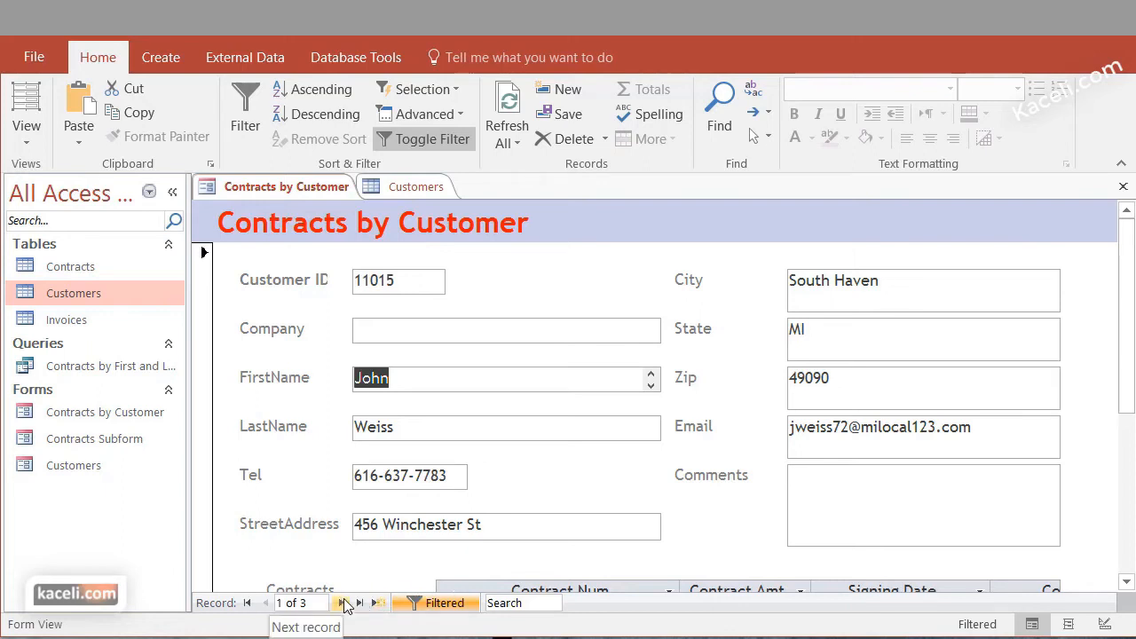
Step through the filtered customer records to the last one and turn the form's filter off
click(343, 602)
click(342, 603)
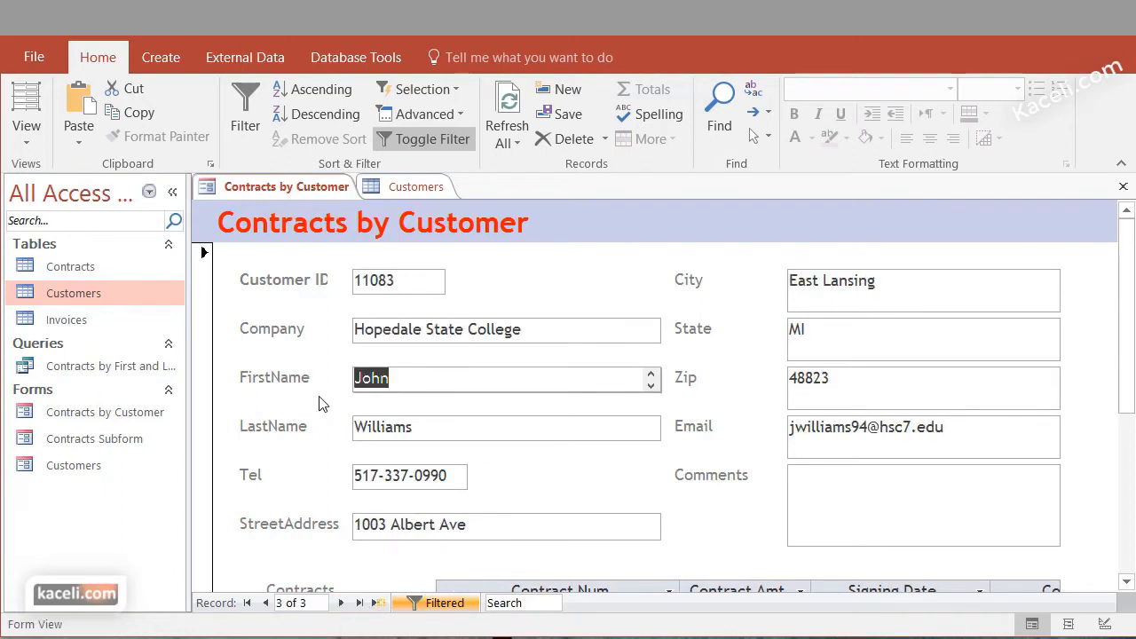
click(436, 603)
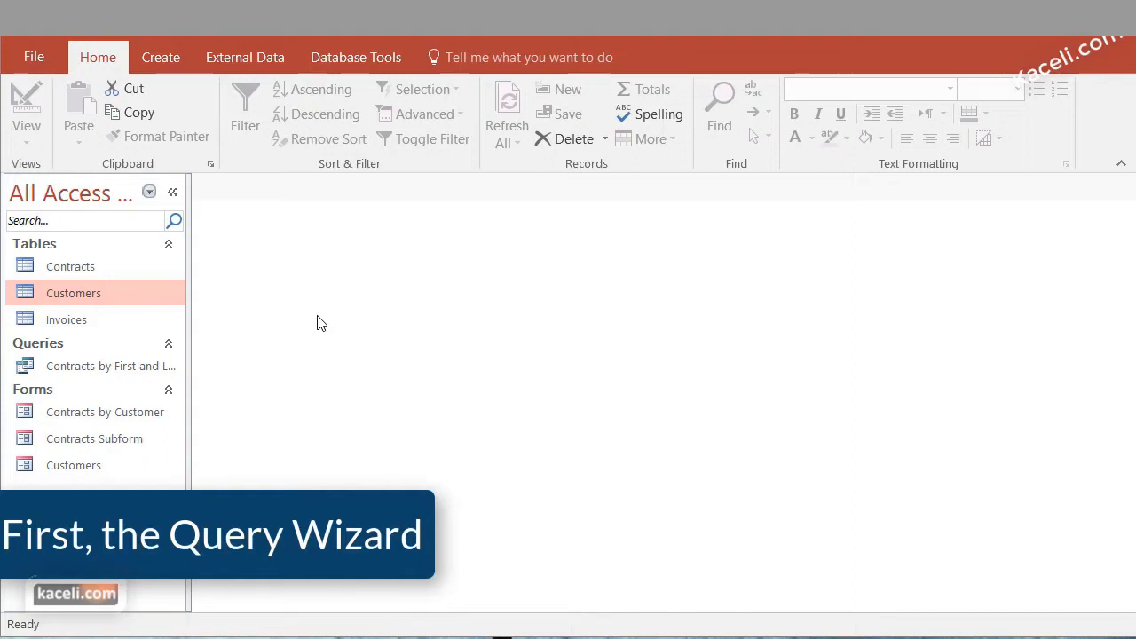
Examine how the Customers, Contracts and Invoices tables are related and which fields Customers contains, closing the Relationships view when done
click(86, 277)
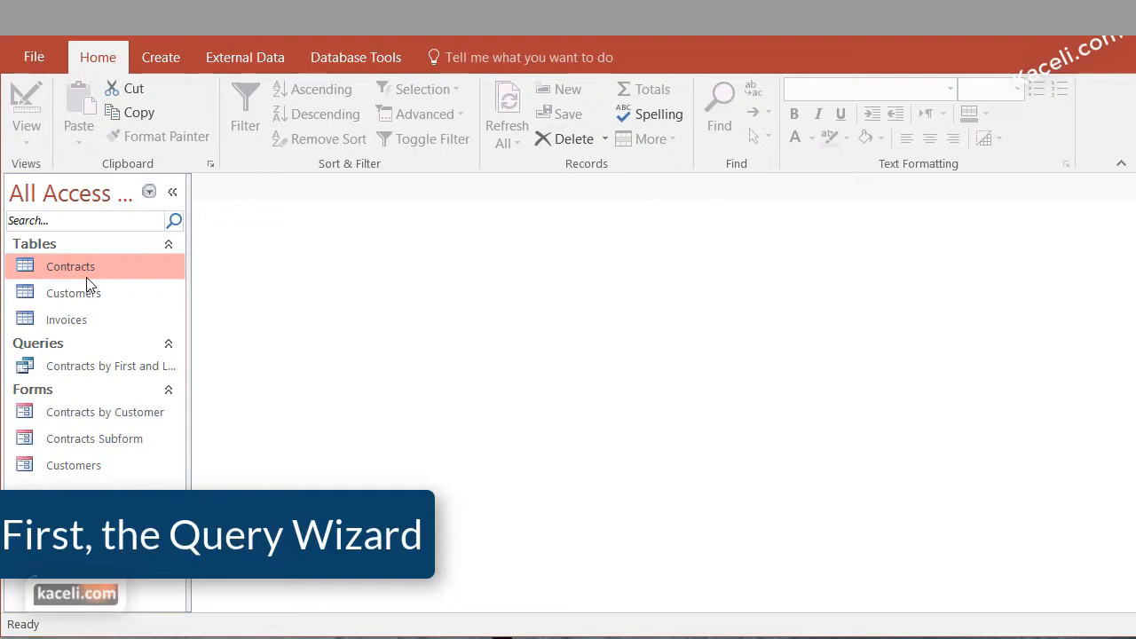
click(365, 58)
click(262, 129)
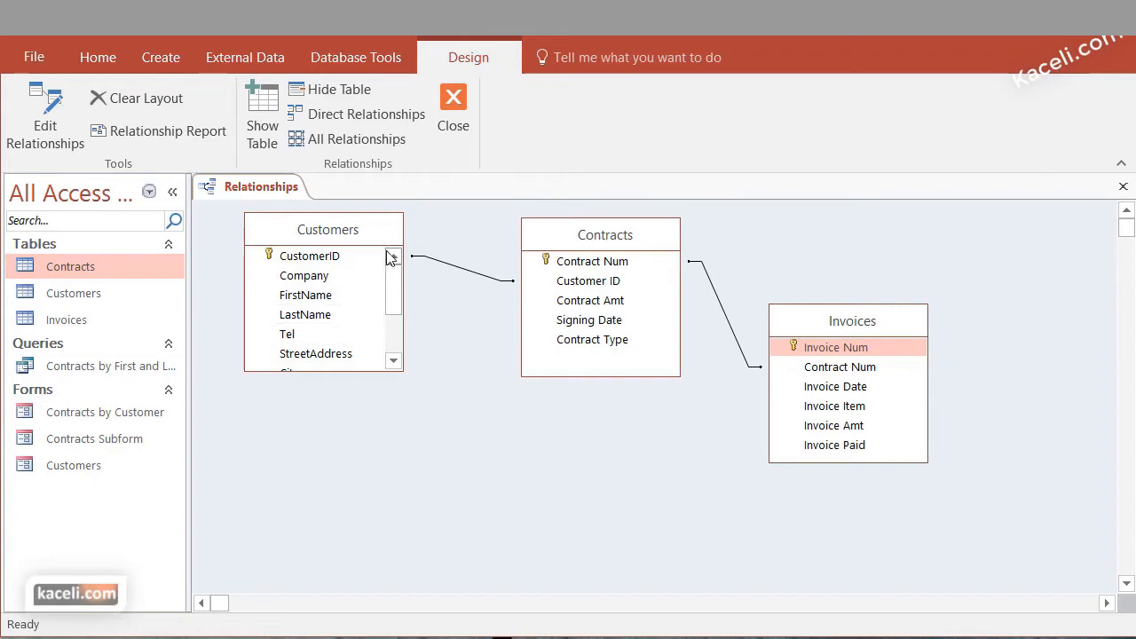
click(350, 60)
drag(617, 632, 618, 638)
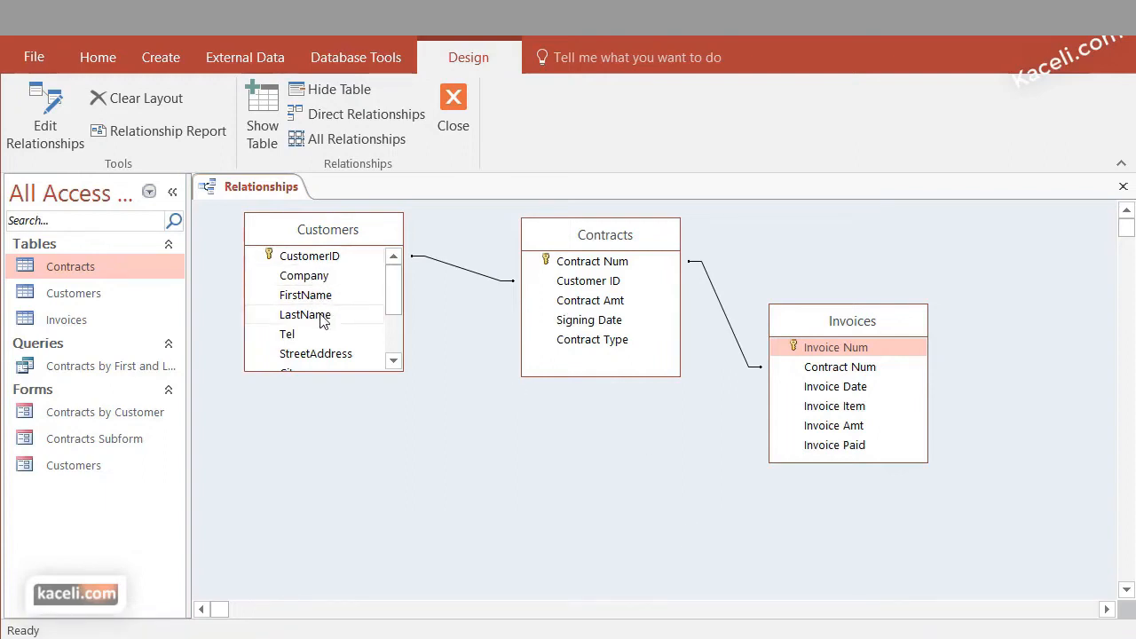
click(389, 362)
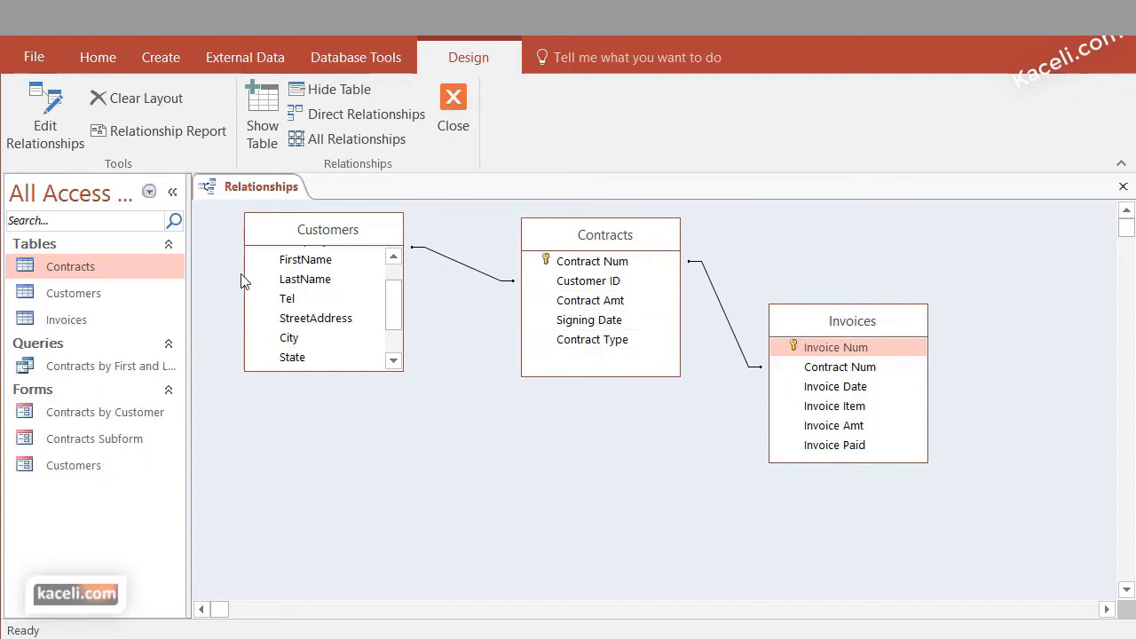
click(1122, 186)
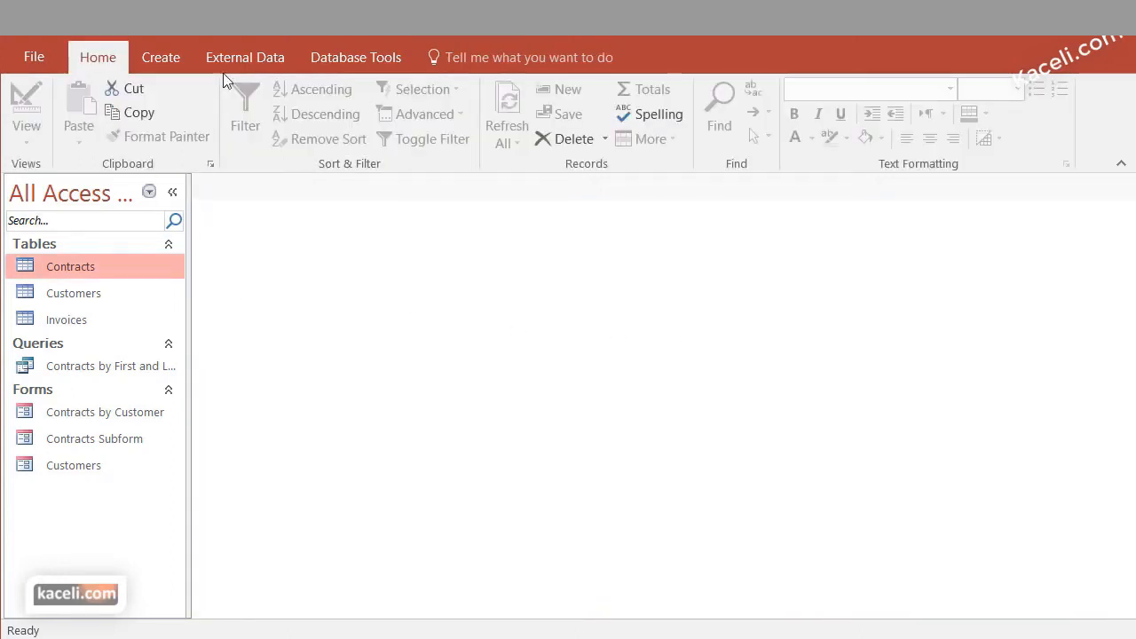
Start a Simple Query Wizard query and add CustomerID, FirstName, LastName, StreetAddress, City, State and Zip from the Customers table
click(165, 56)
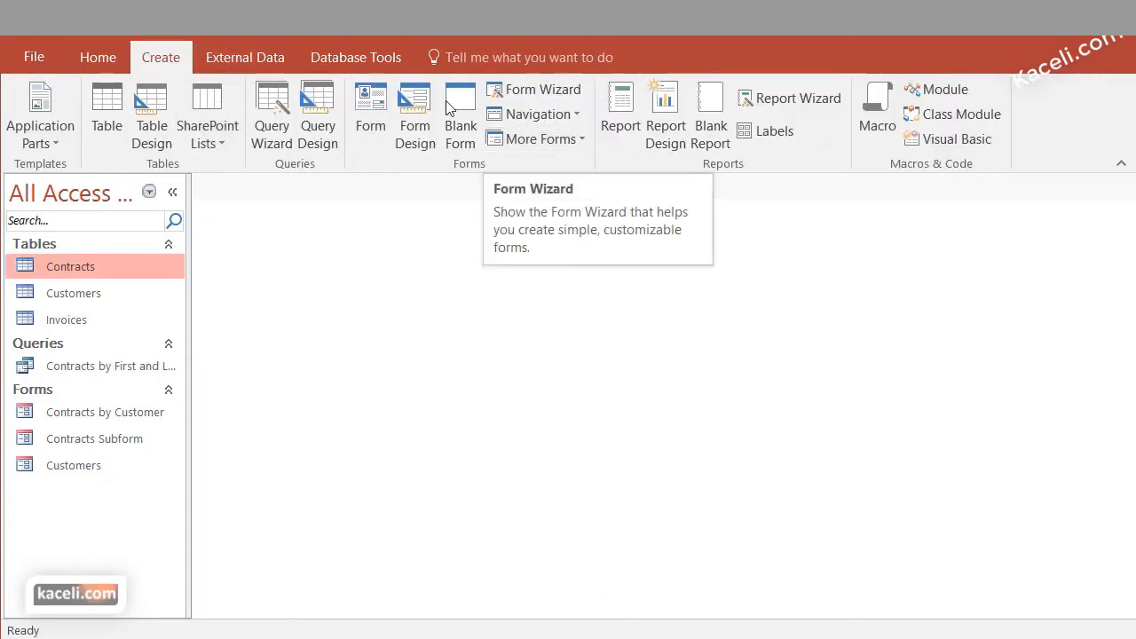
click(260, 131)
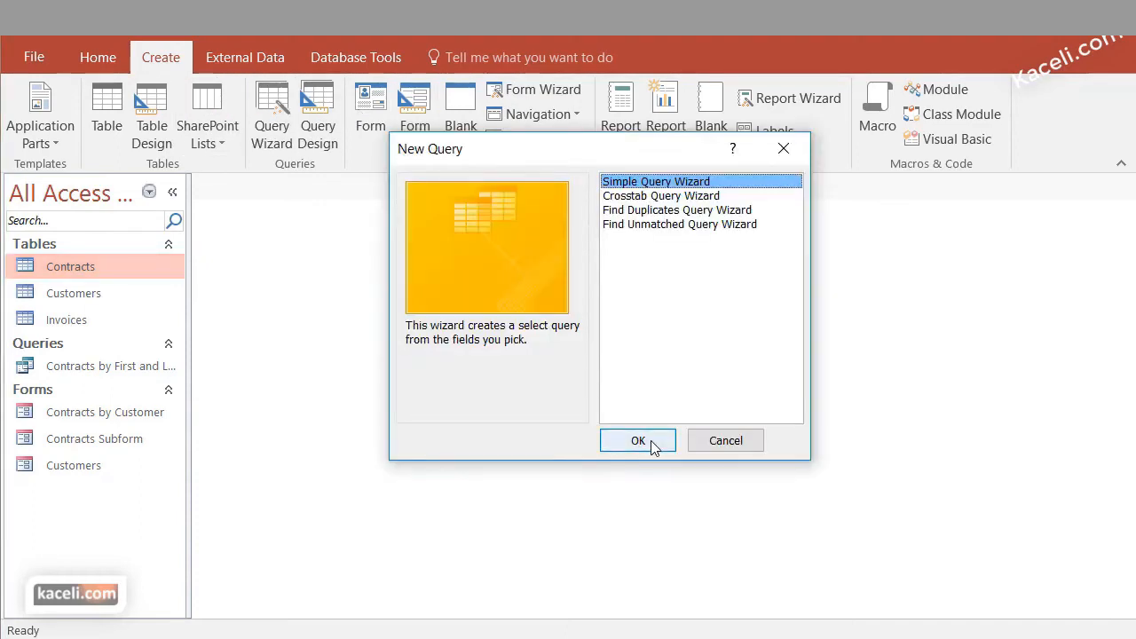
click(637, 441)
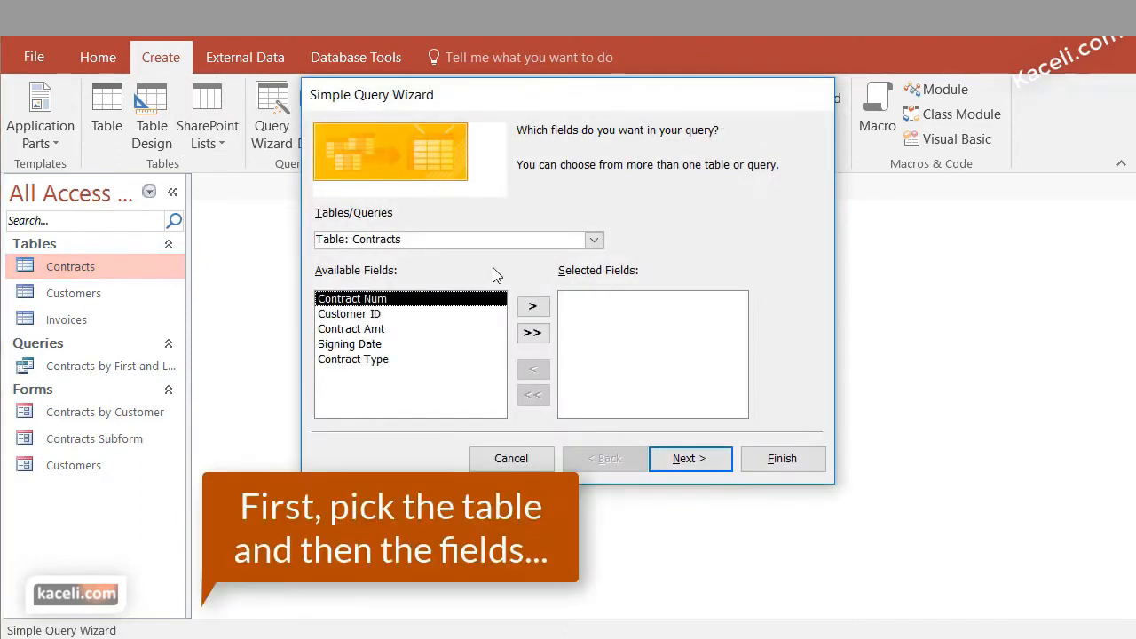
click(593, 239)
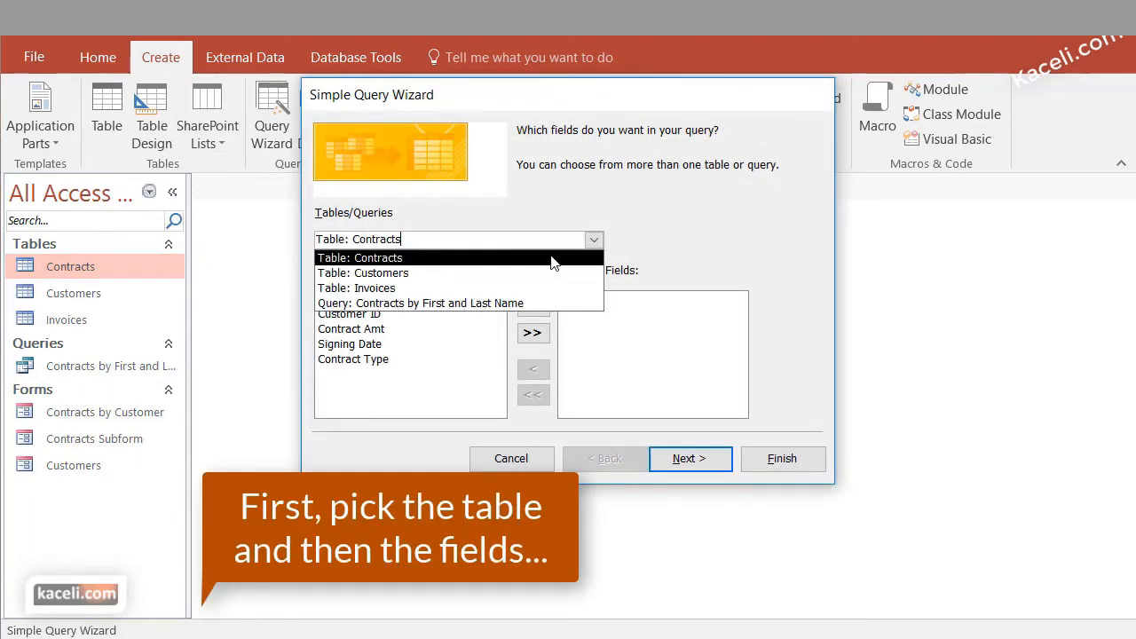
click(444, 274)
click(540, 312)
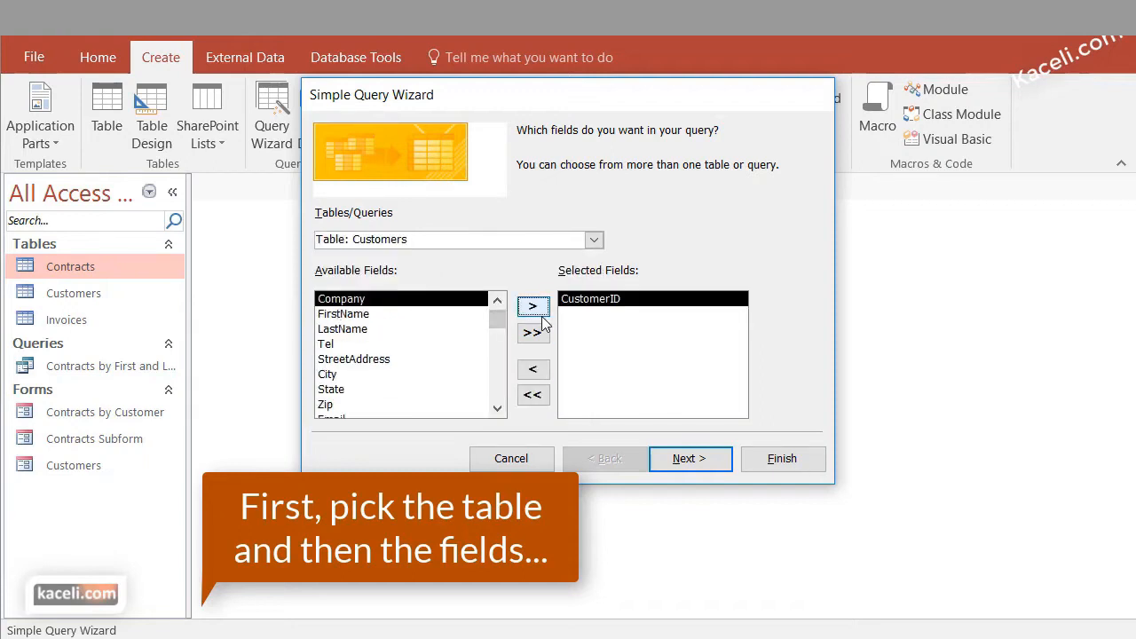
click(373, 316)
click(541, 316)
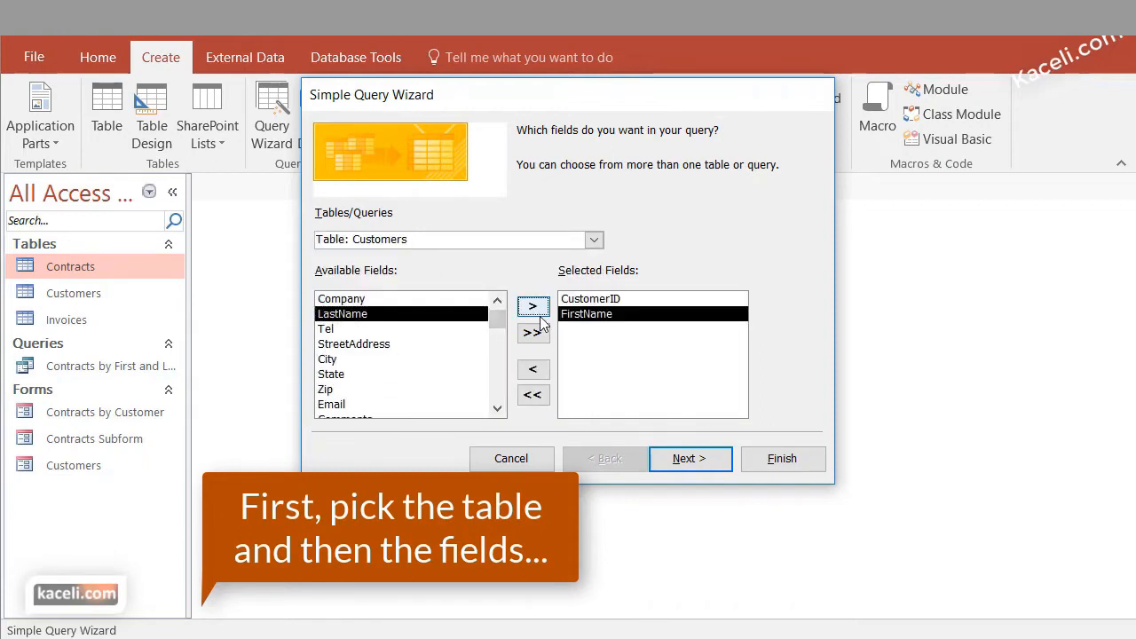
click(541, 316)
click(399, 333)
click(539, 306)
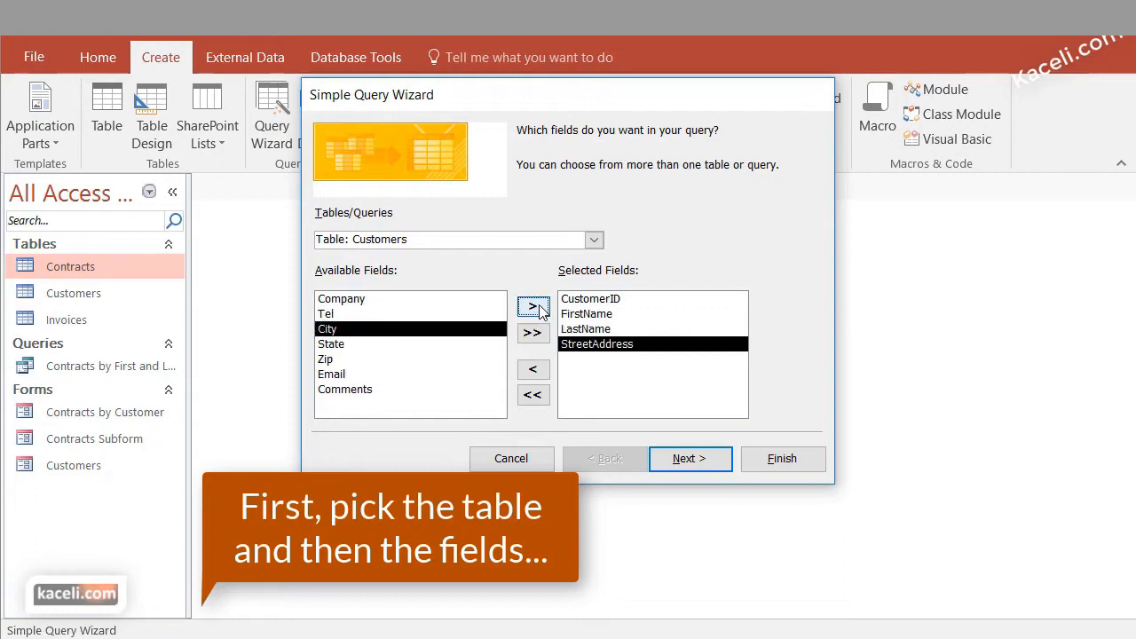
click(538, 308)
click(537, 308)
click(537, 308)
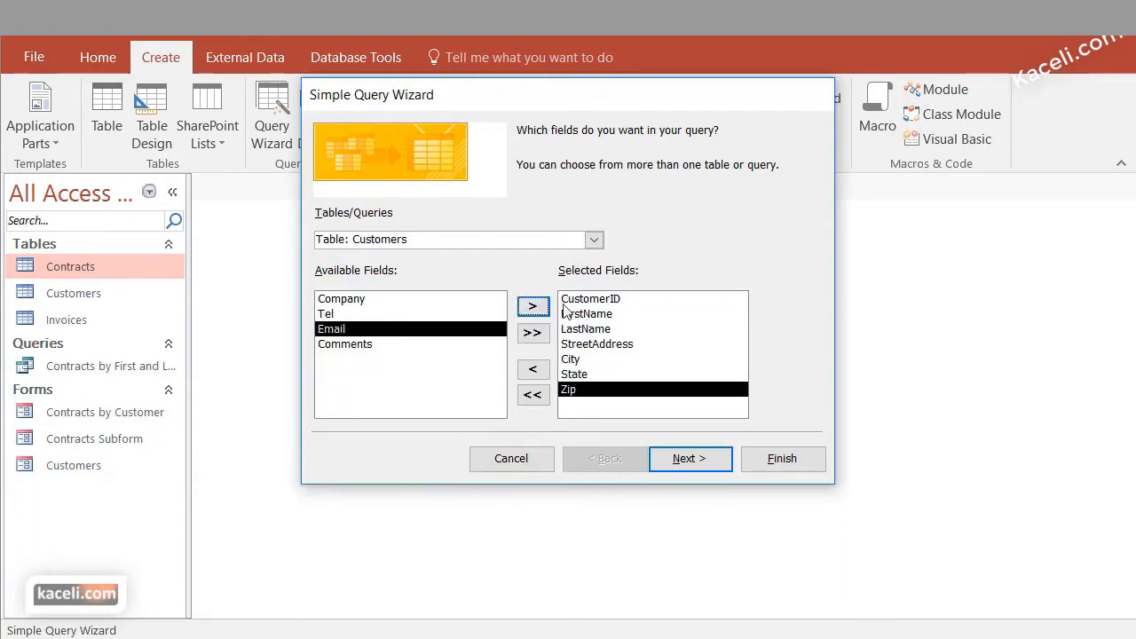
Add Contract Num, Contract Amt, Signing Date and Contract Type from the Contracts table to the query
click(595, 239)
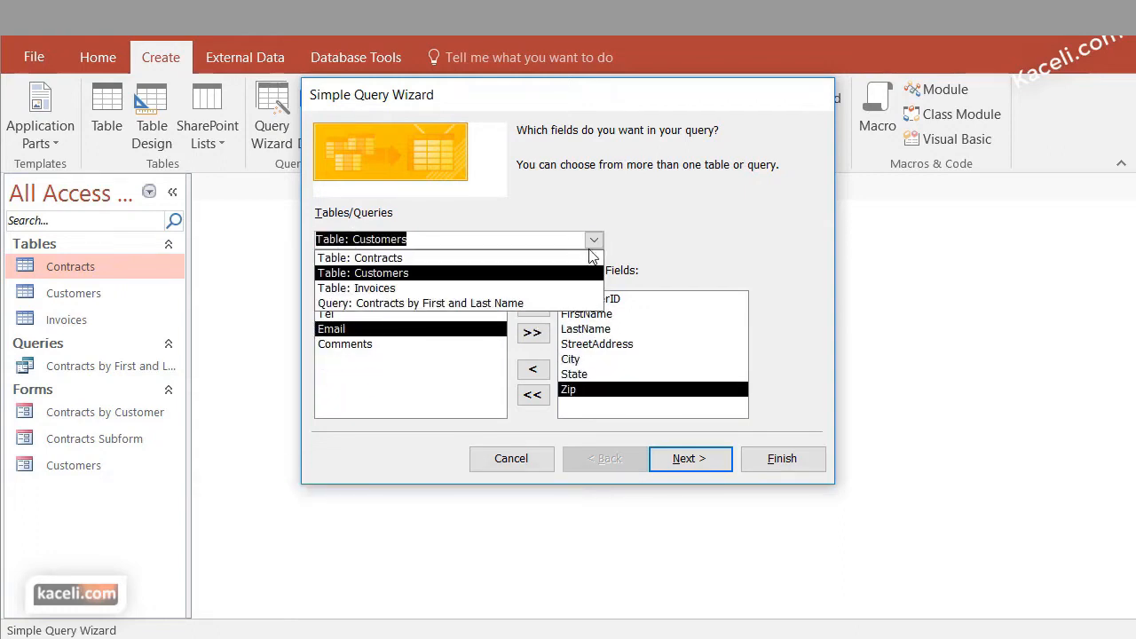
click(417, 259)
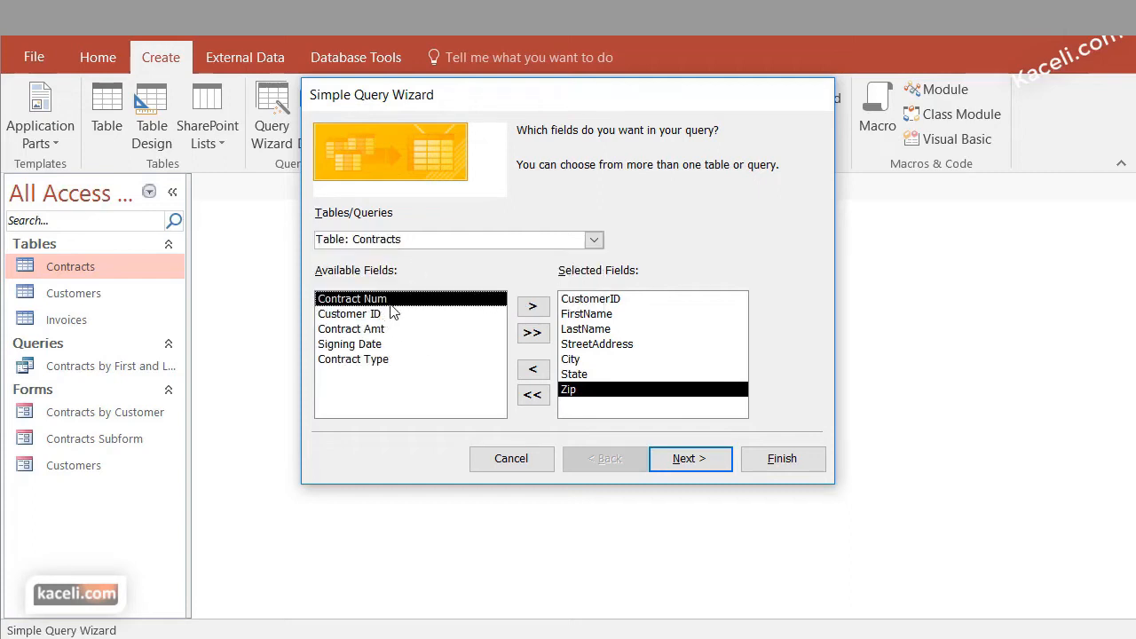
click(531, 310)
click(533, 311)
click(533, 310)
click(532, 309)
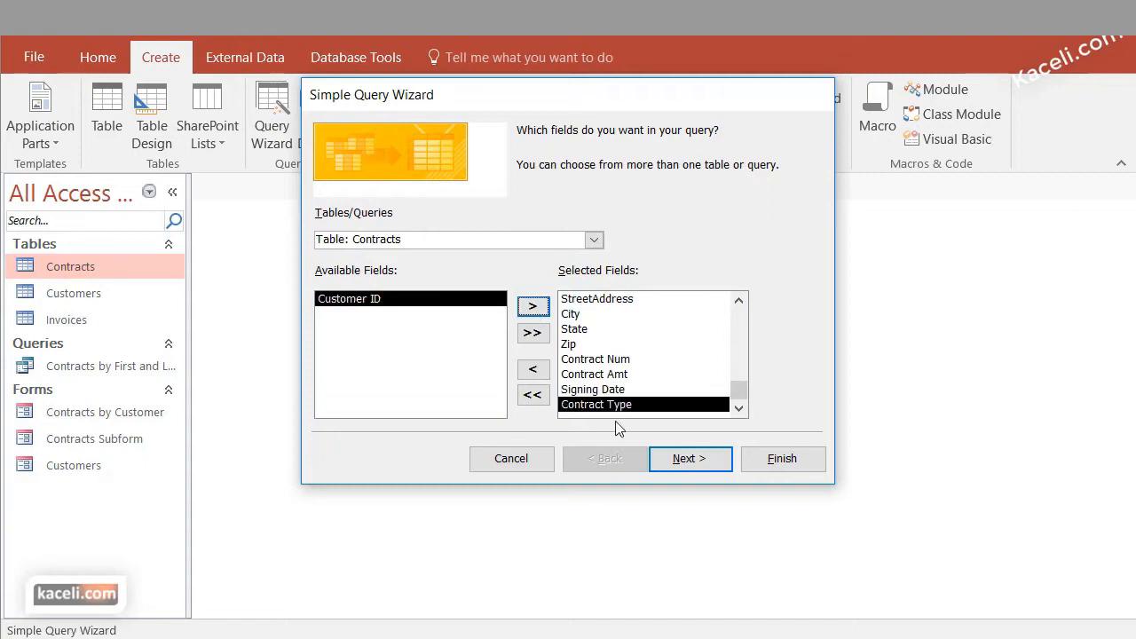
Finish the wizard as a detail query titled Customers and Contracts and open it to view its information
click(691, 461)
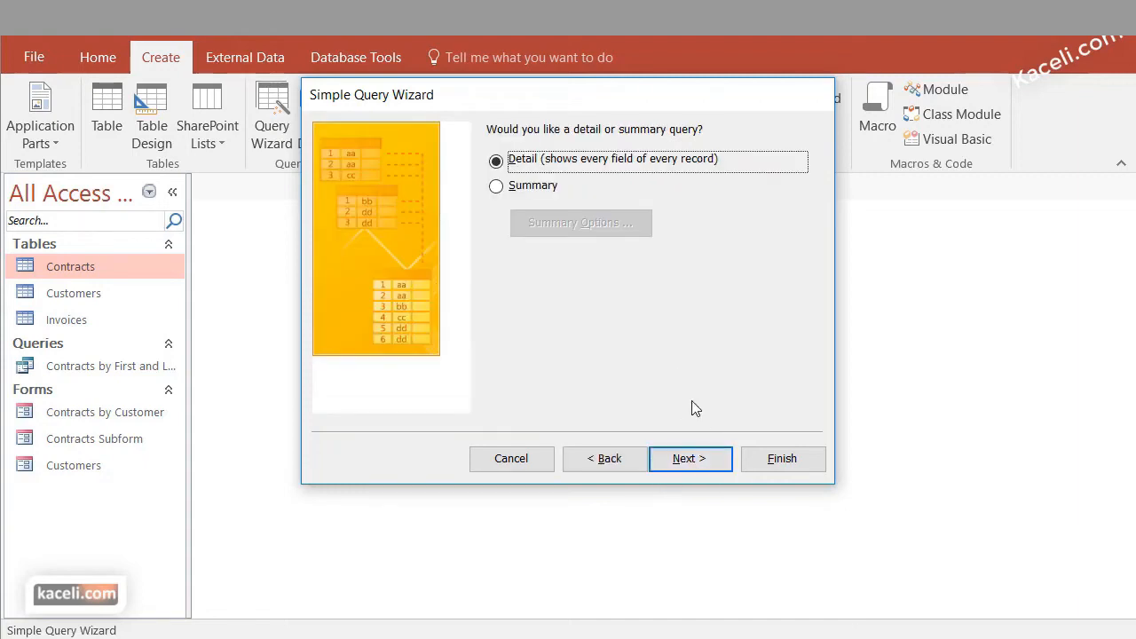
click(690, 459)
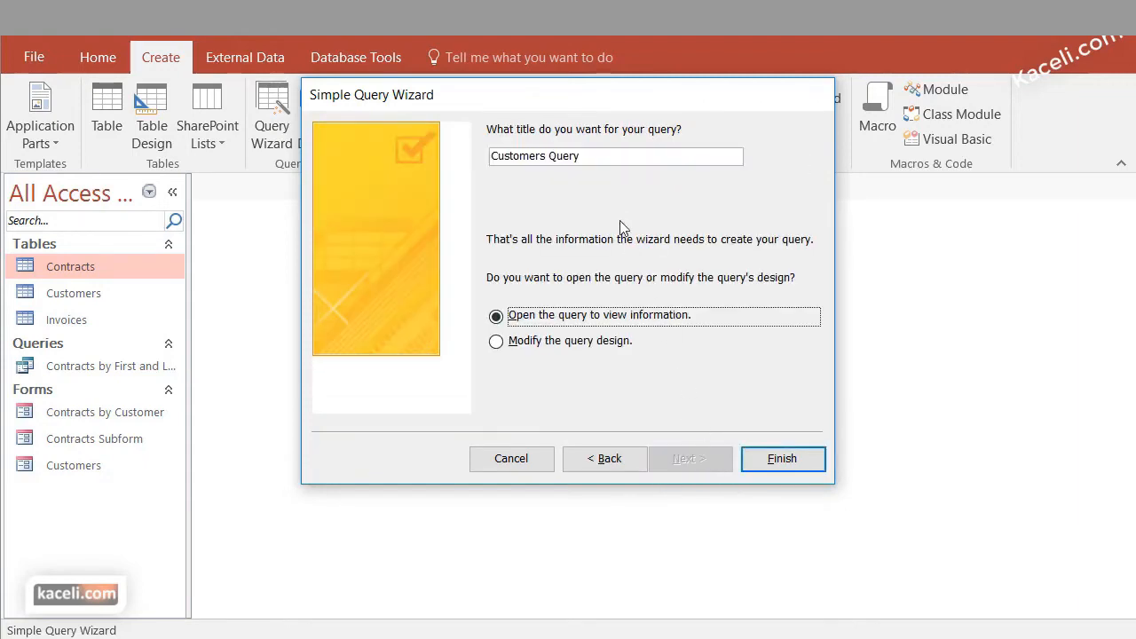
text(Customers and Contracts)
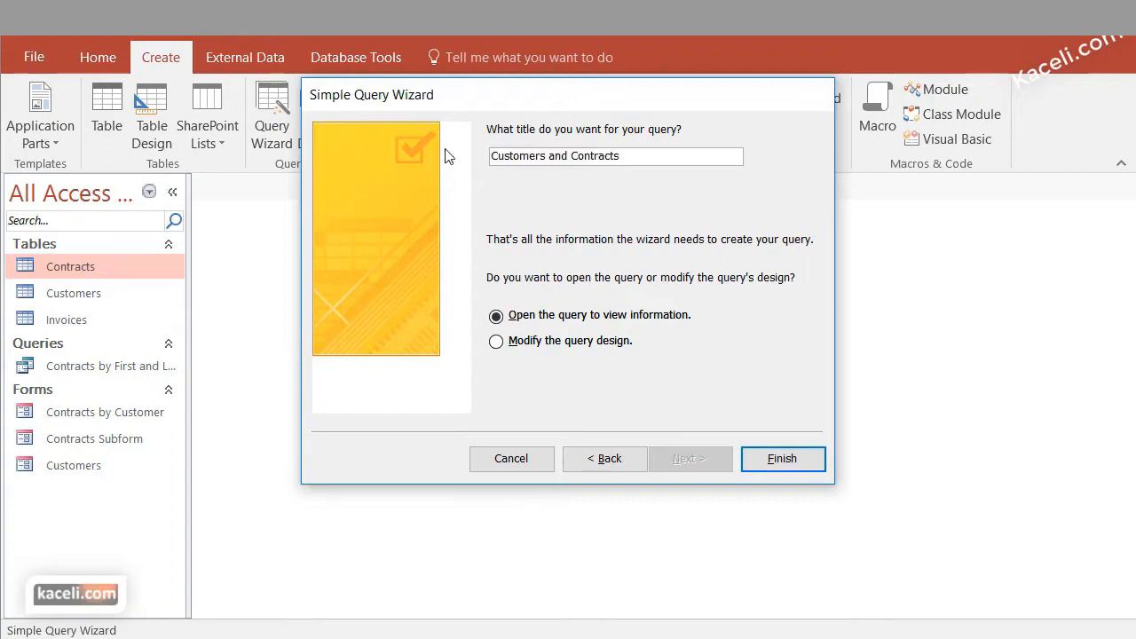
click(761, 468)
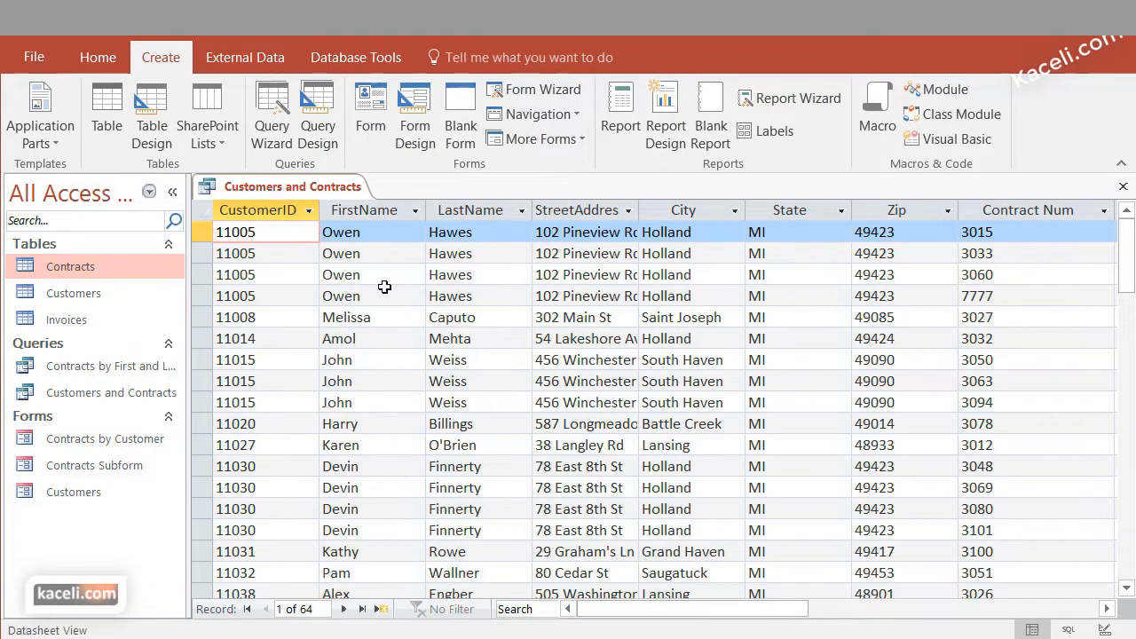
Fit the Contract Type column of the query results to its contents and close the query
drag(719, 609, 903, 612)
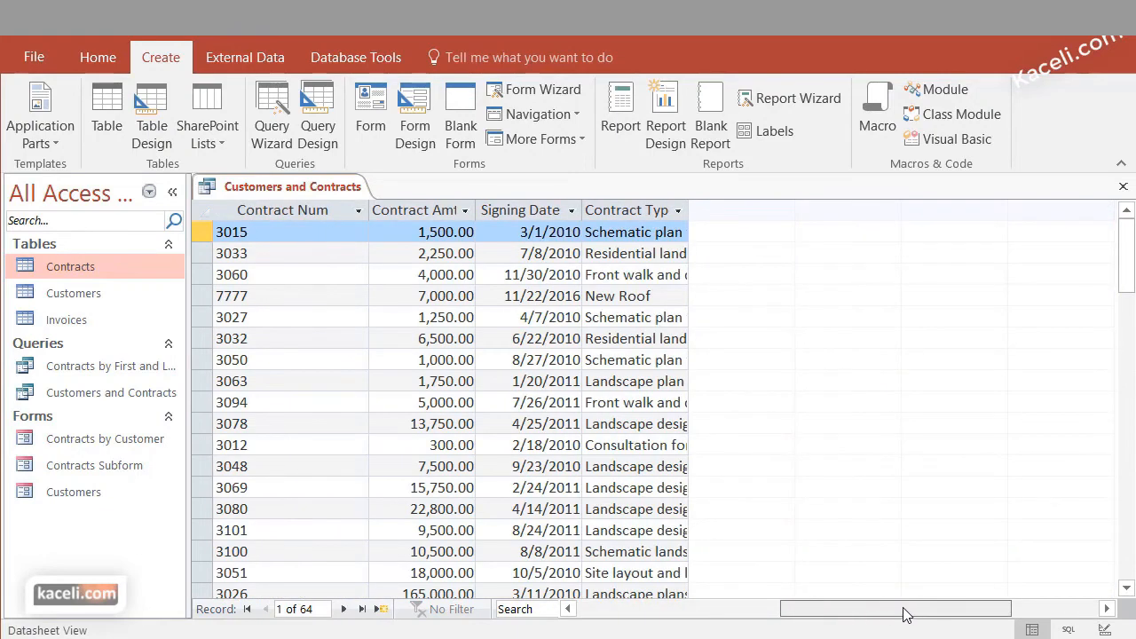
double_click(689, 209)
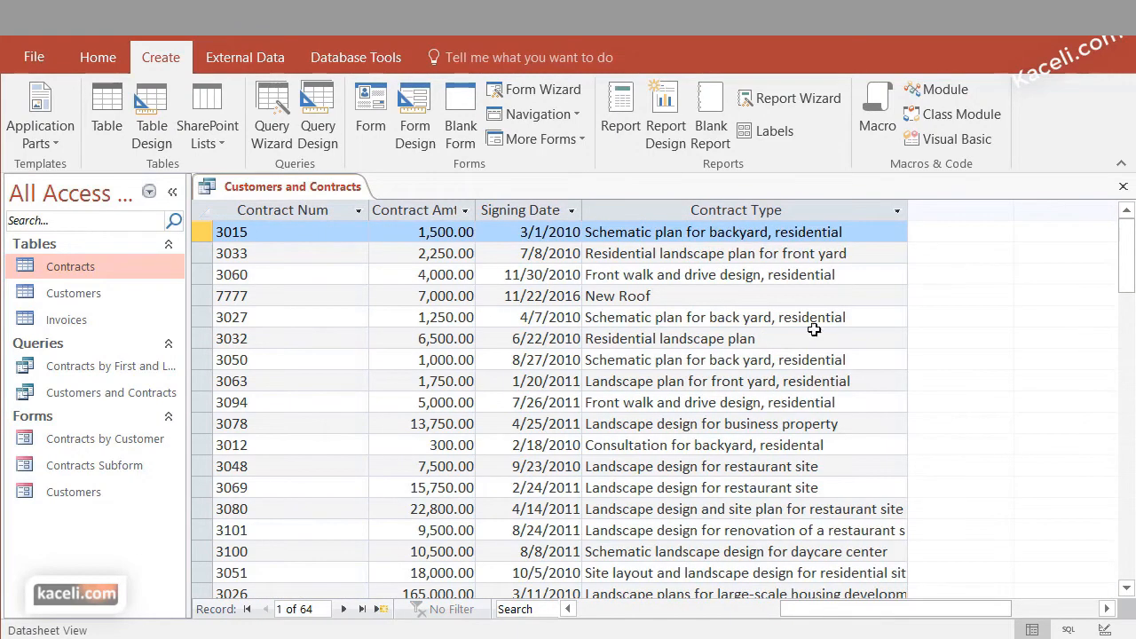
key(ctrl+F4)
click(786, 531)
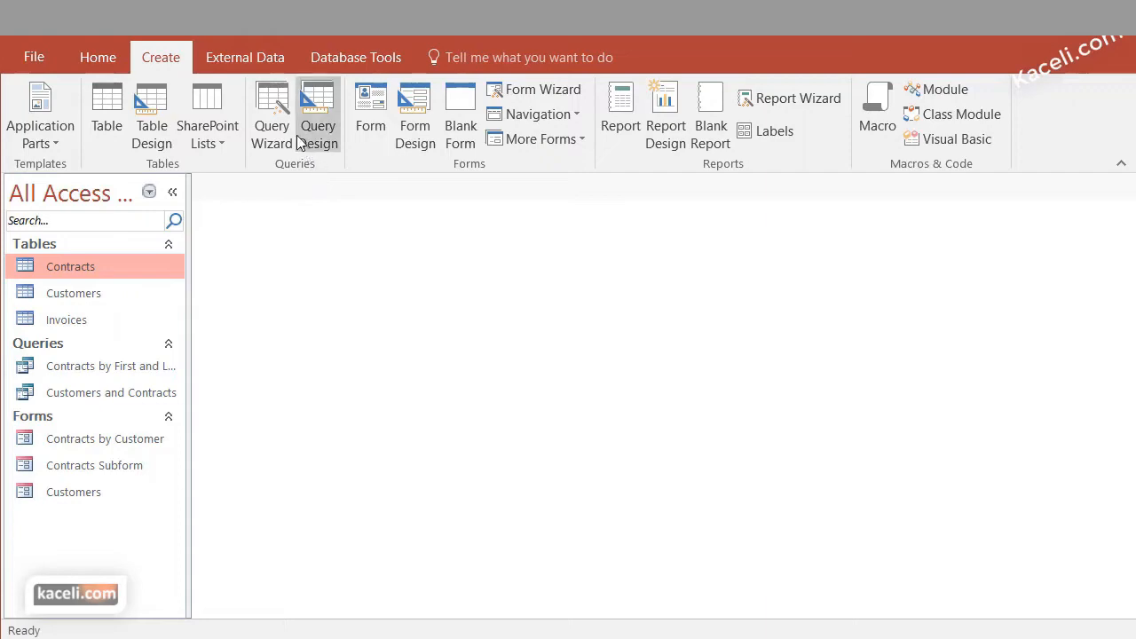
Start a Simple Query Wizard query and add all fields of the Contracts table, from Contract Num to Contract Type
click(274, 105)
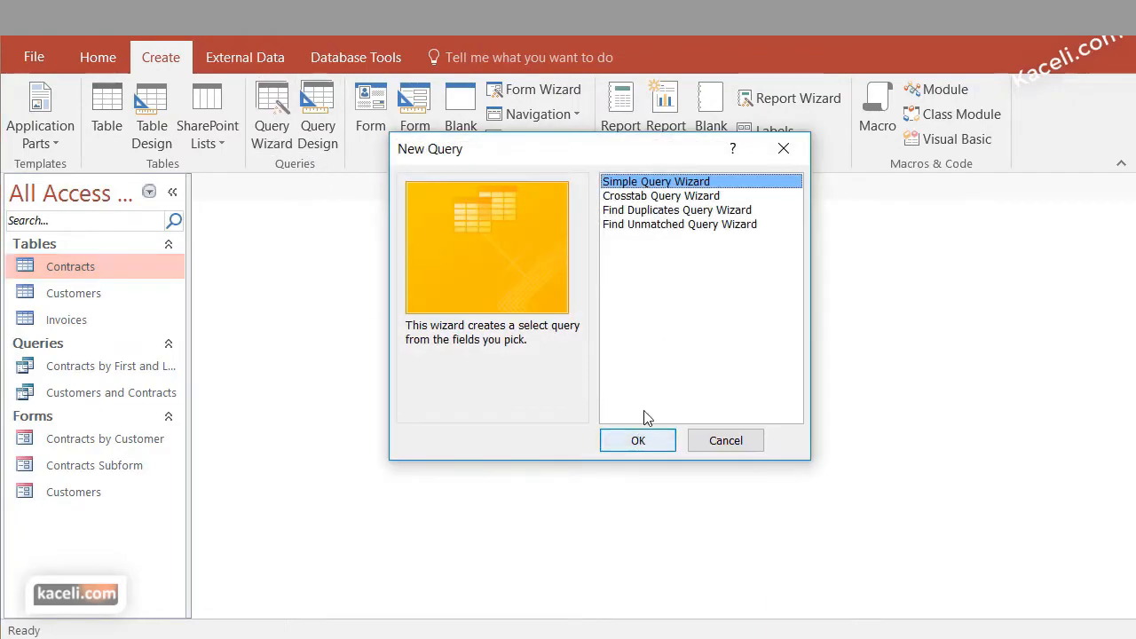
click(641, 443)
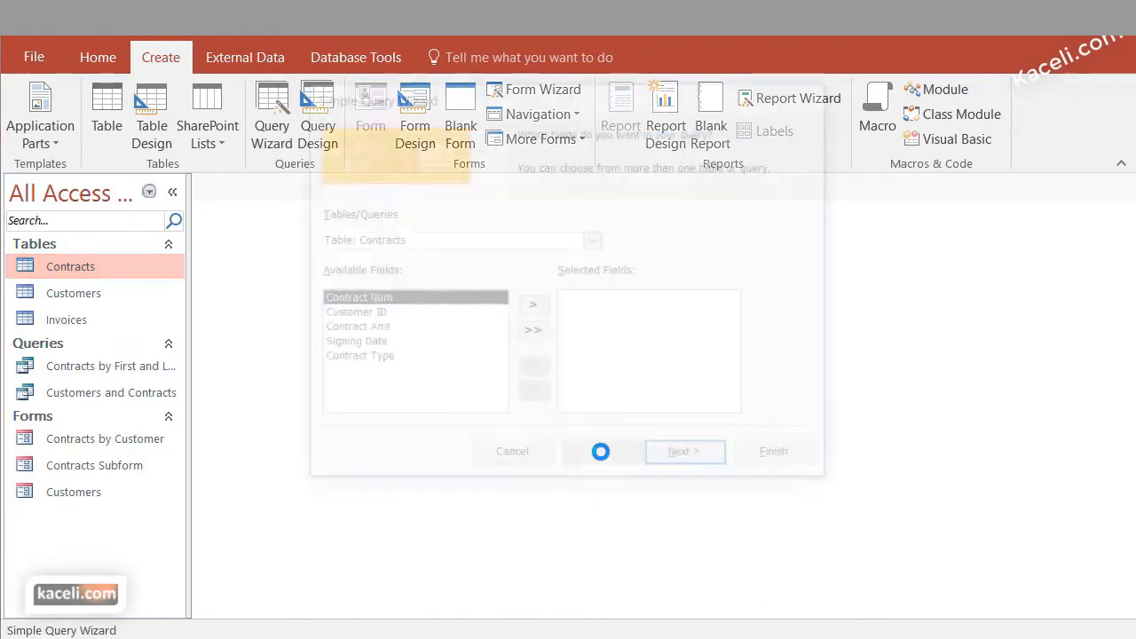
click(594, 239)
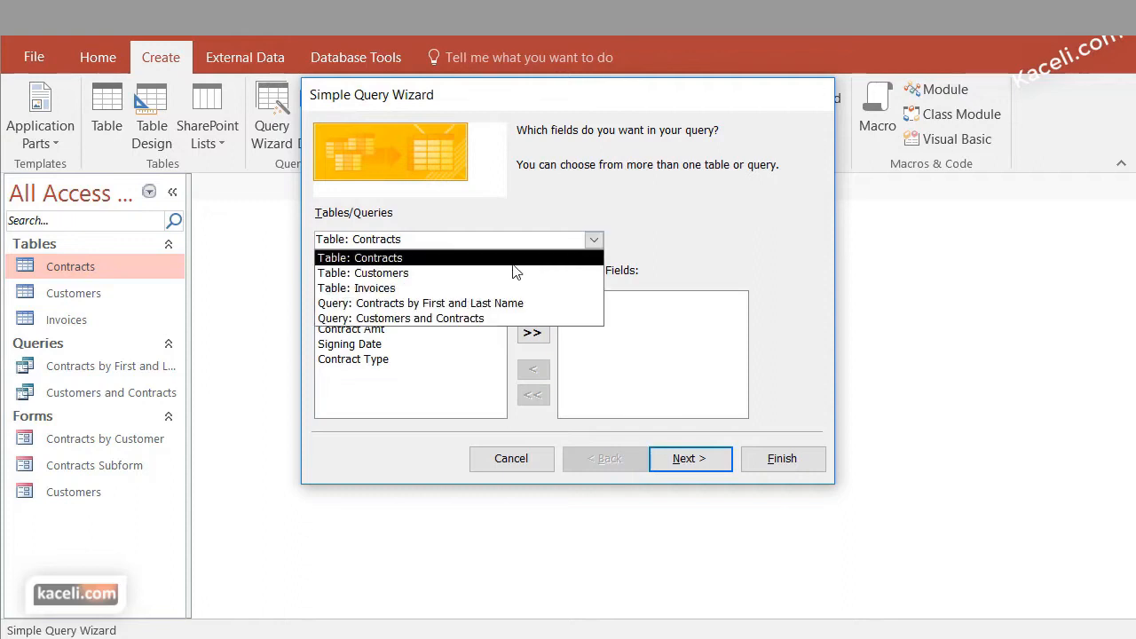
click(421, 258)
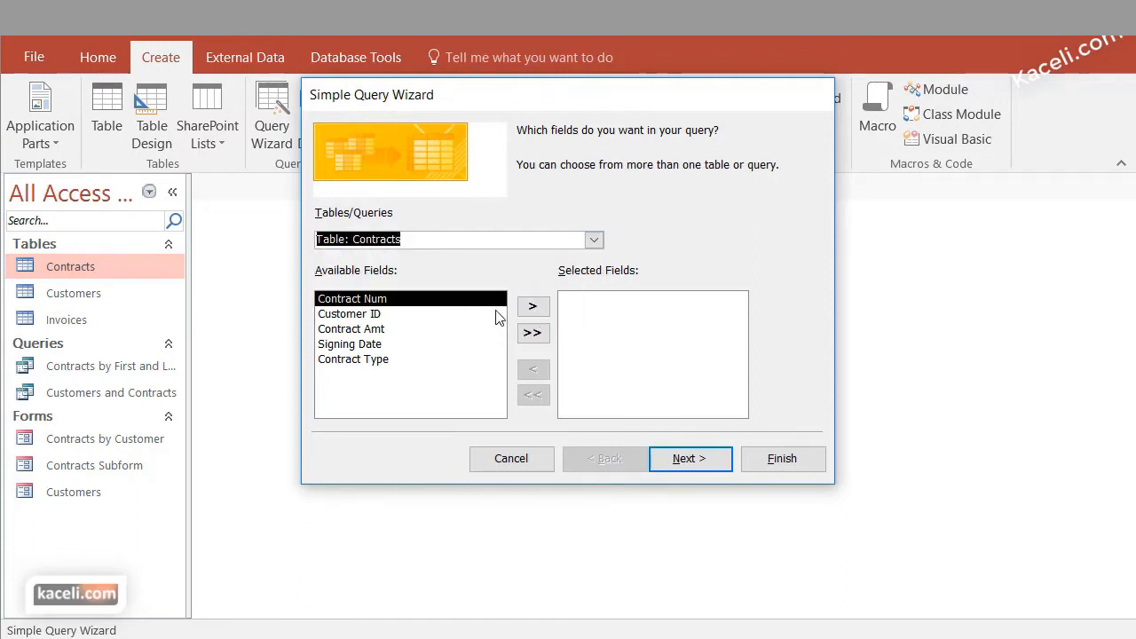
click(529, 310)
click(531, 307)
click(532, 307)
click(532, 307)
click(531, 307)
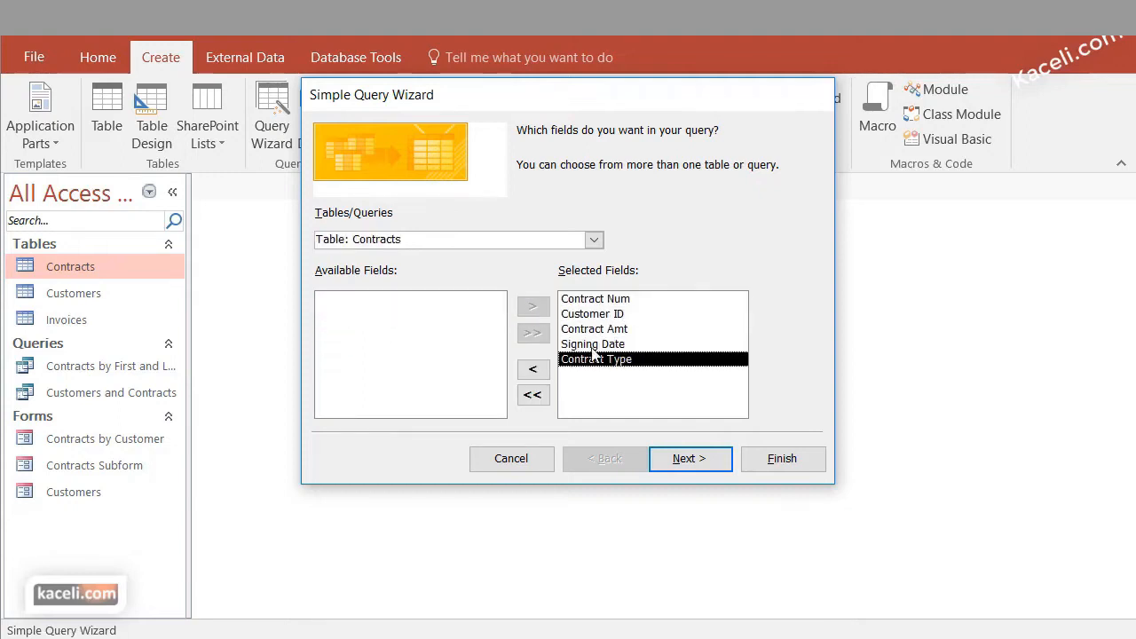
Add Invoice Num, Invoice Date, Invoice Item, Invoice Amt and Invoice Paid from the Invoices table to the query
click(591, 238)
click(451, 288)
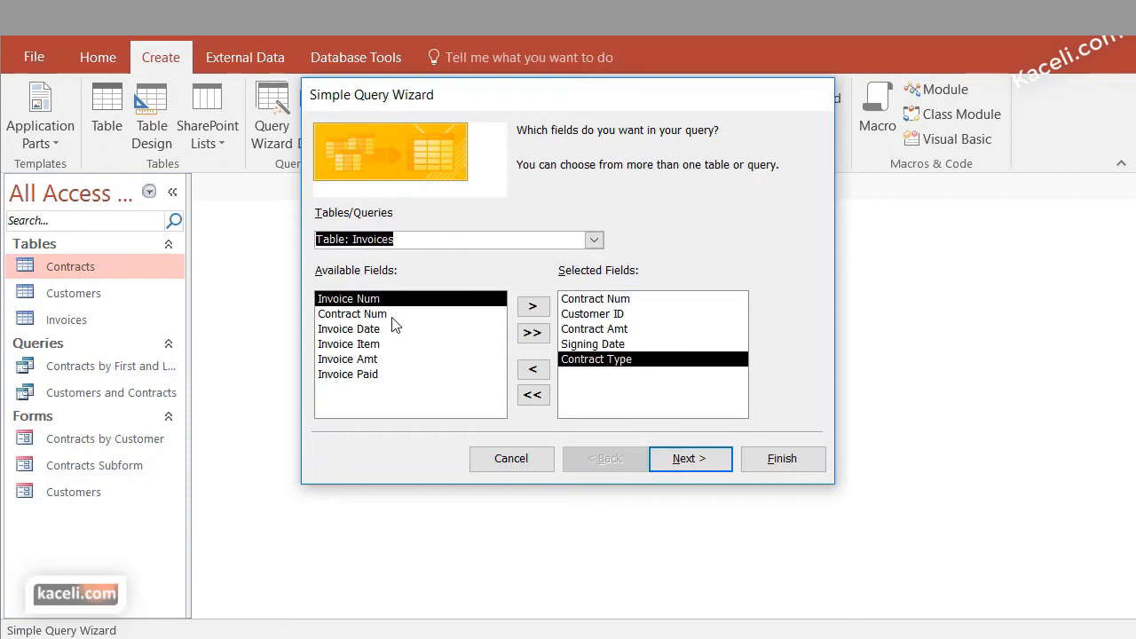
click(532, 306)
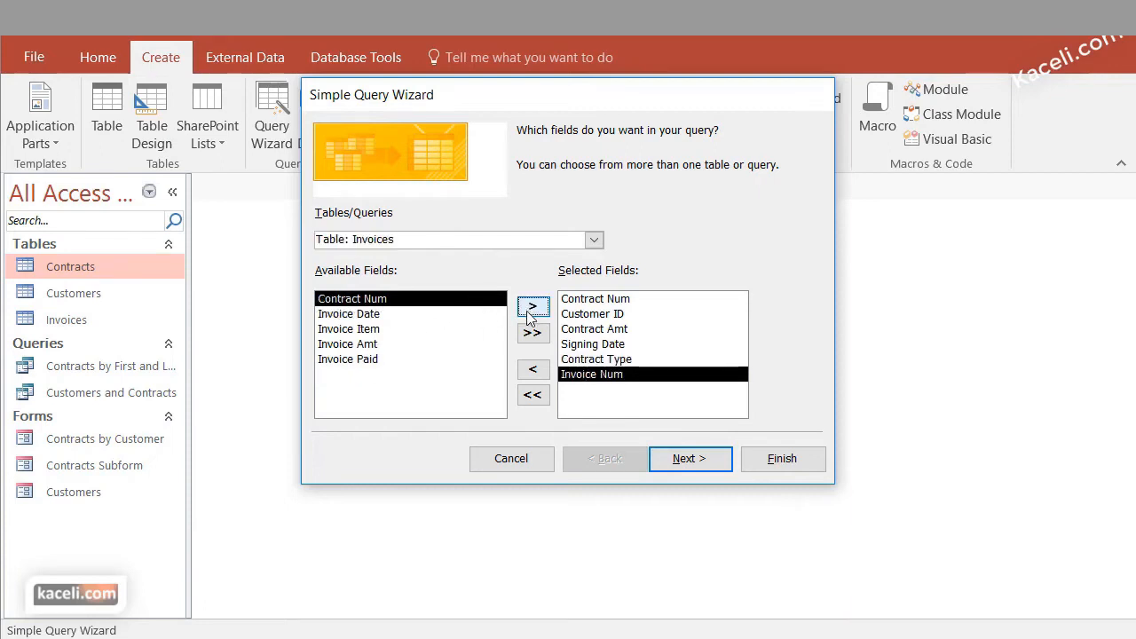
click(392, 315)
click(532, 305)
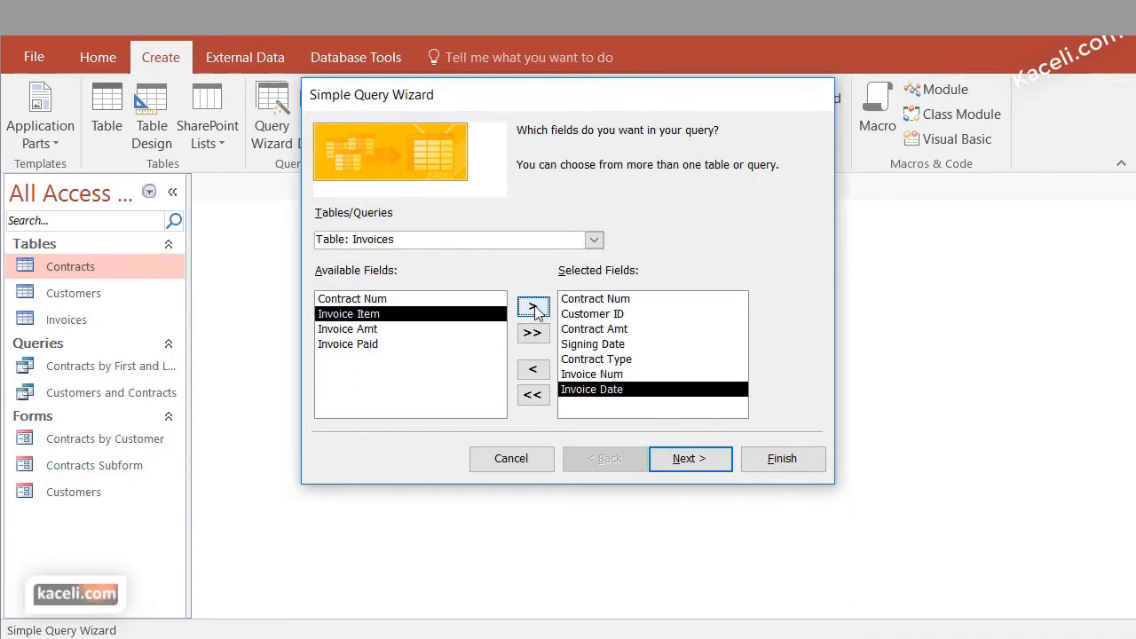
click(533, 305)
click(532, 305)
click(533, 306)
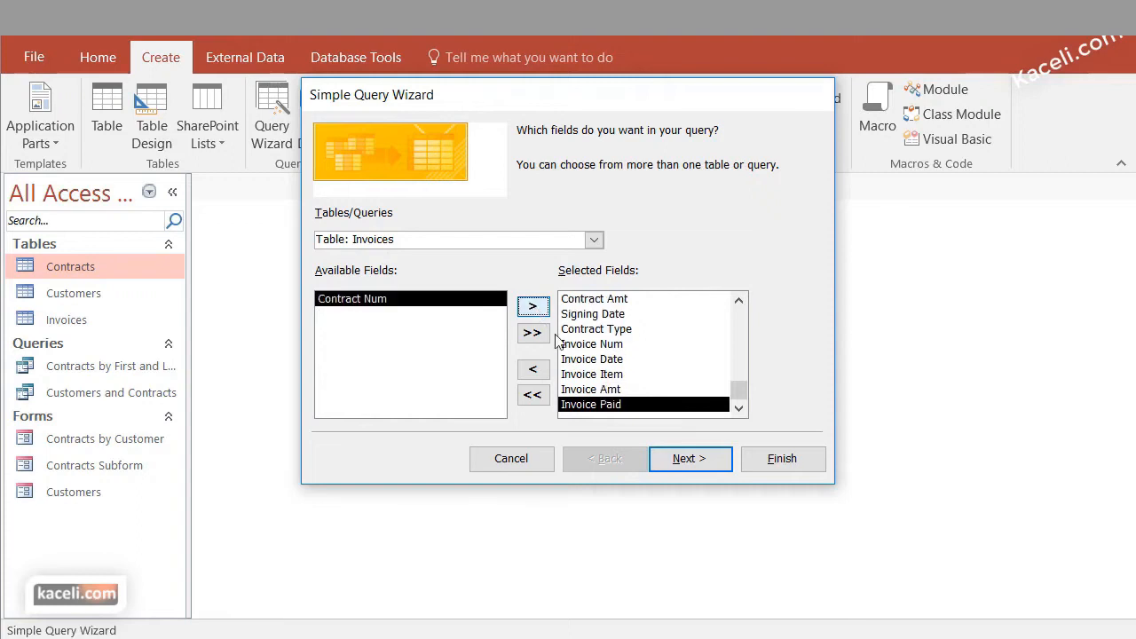
Finish the wizard as a detail query titled Invoices and Contracts and view its resulting records
click(689, 465)
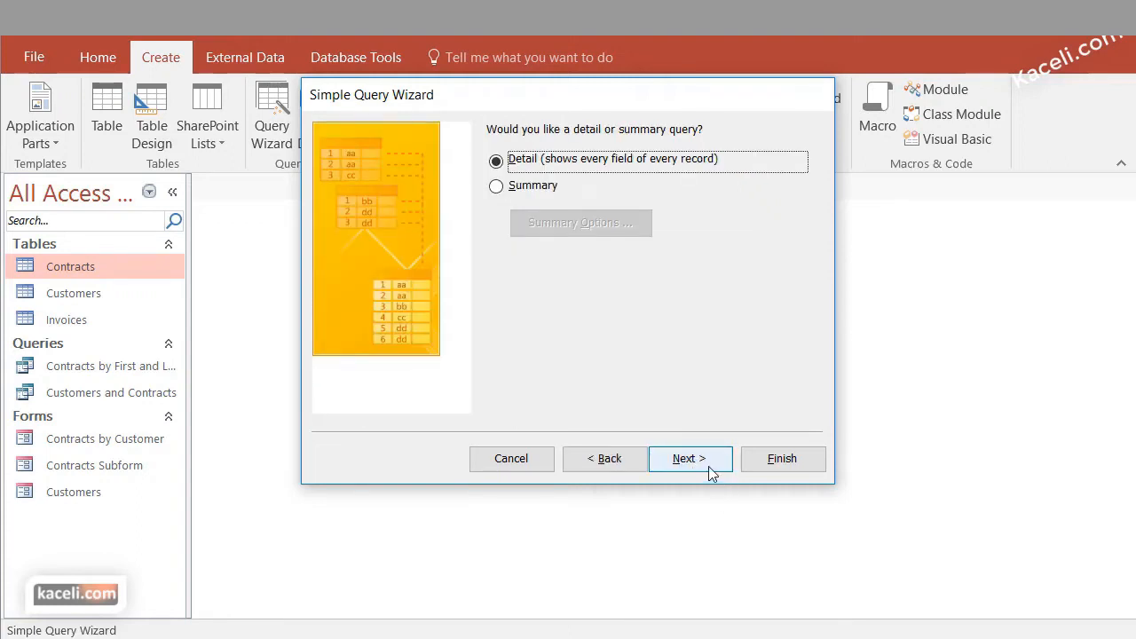
click(702, 462)
text(Invoices and Contracts)
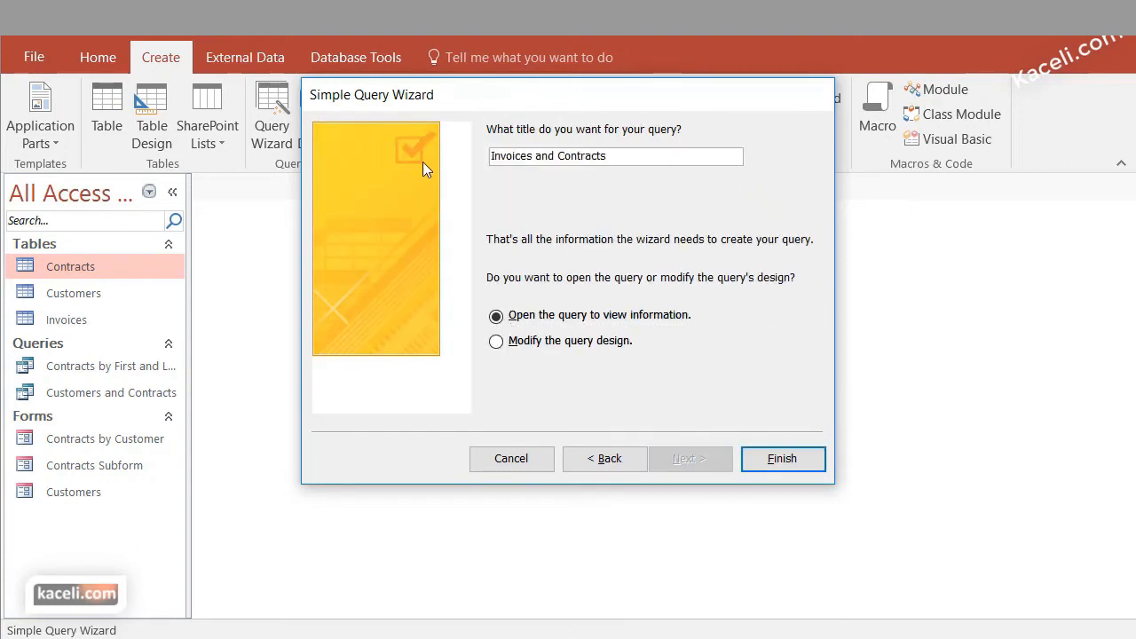
click(821, 458)
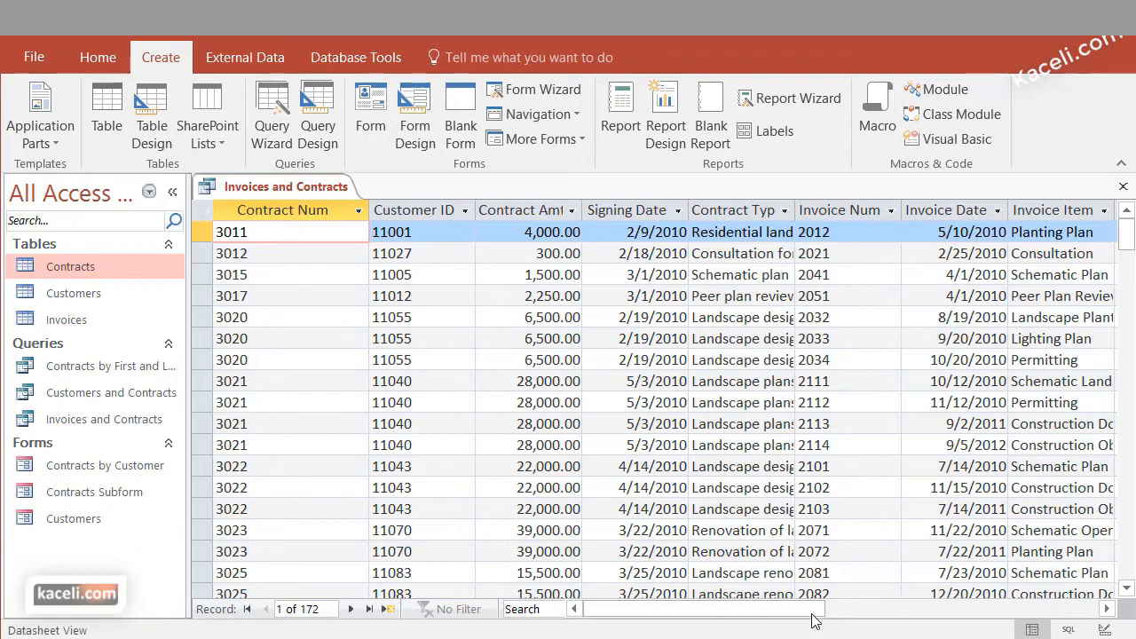
drag(716, 608, 778, 608)
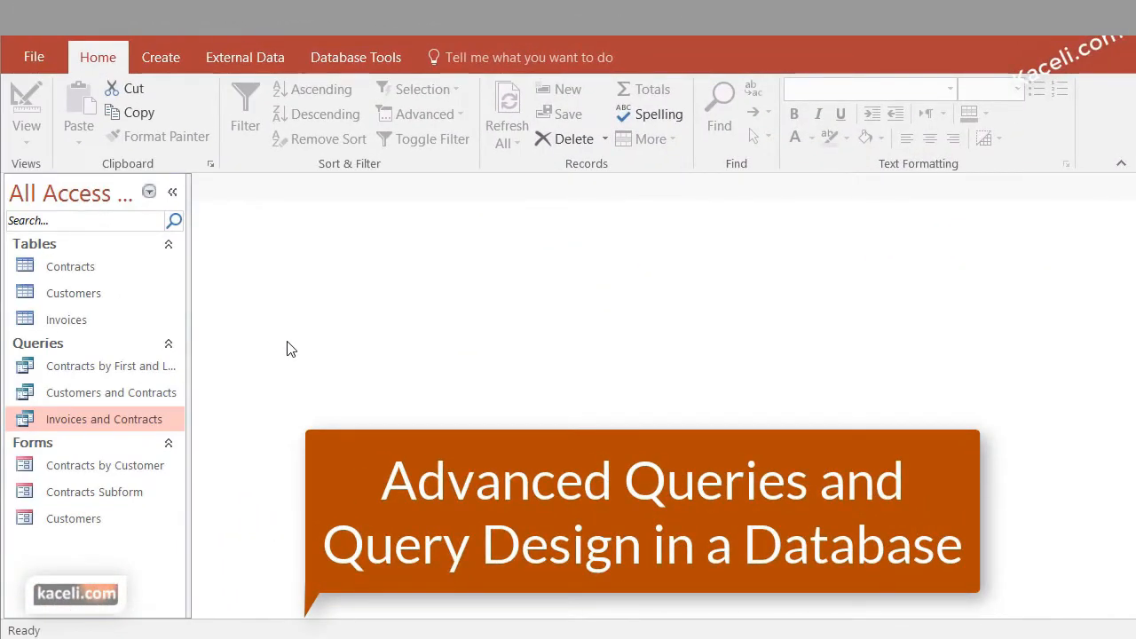
Create a blank query in Design view and add the Contracts, Customers and Invoices tables to it
click(169, 59)
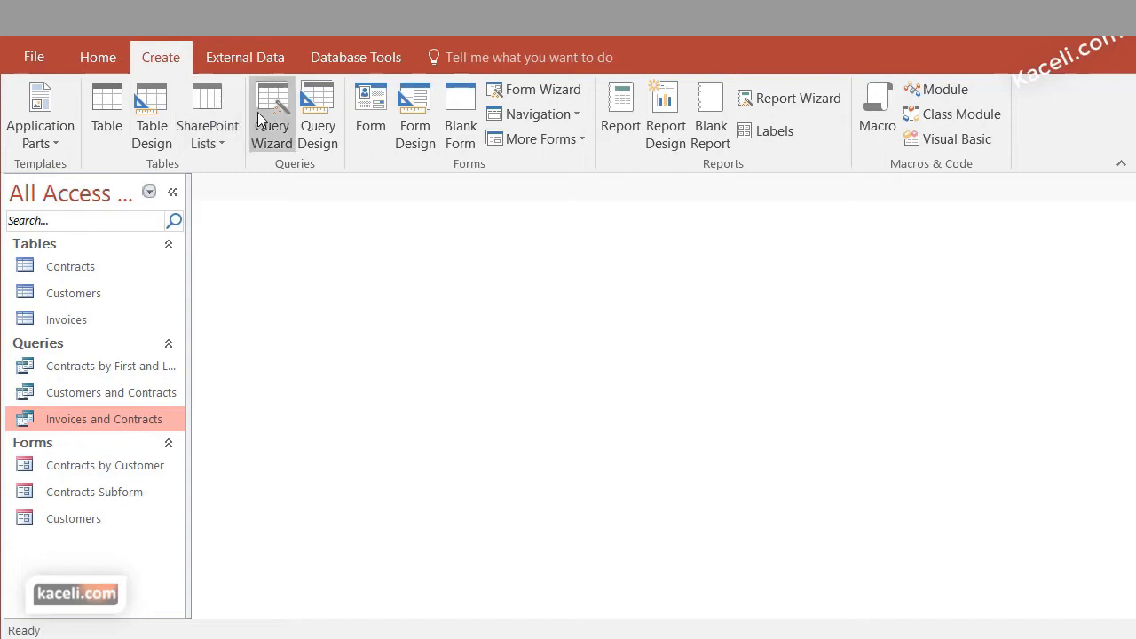
click(324, 114)
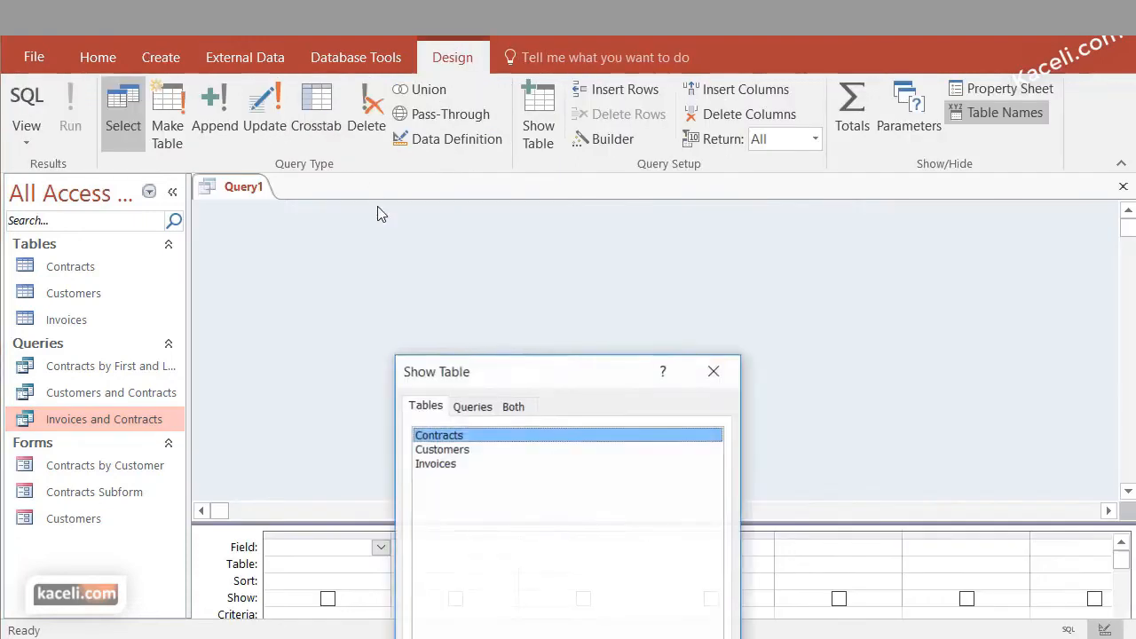
drag(512, 375, 544, 55)
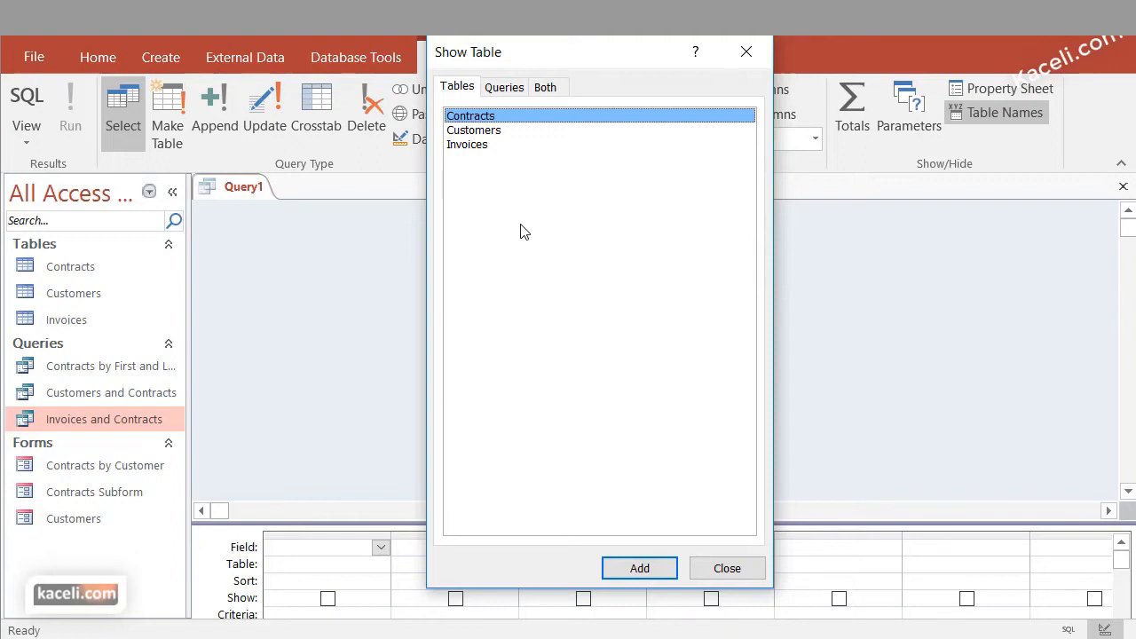
click(639, 568)
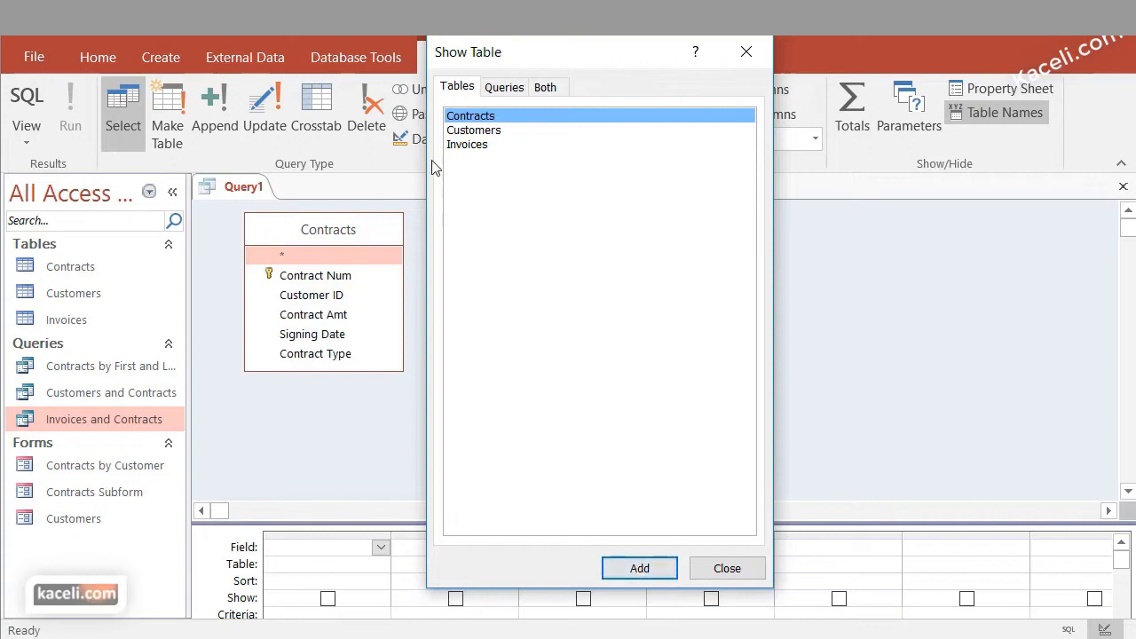
click(461, 132)
click(638, 568)
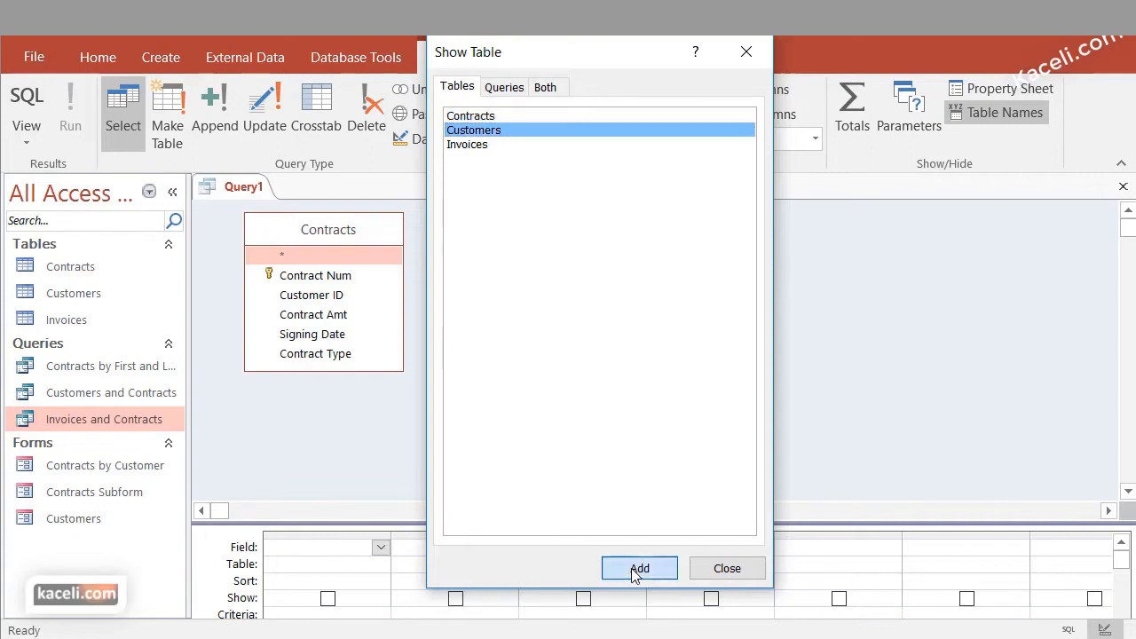
click(726, 569)
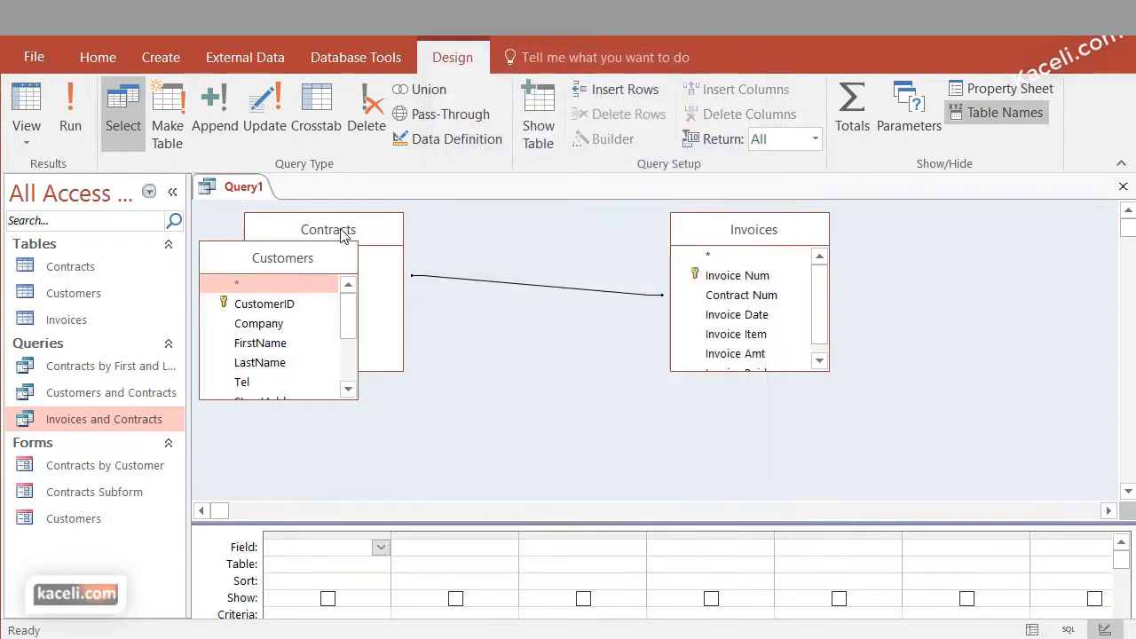
Arrange the table boxes in the order Customers, Contracts, Invoices, and enlarge the Customers field list and the design grid
drag(345, 235, 557, 242)
drag(286, 262, 336, 232)
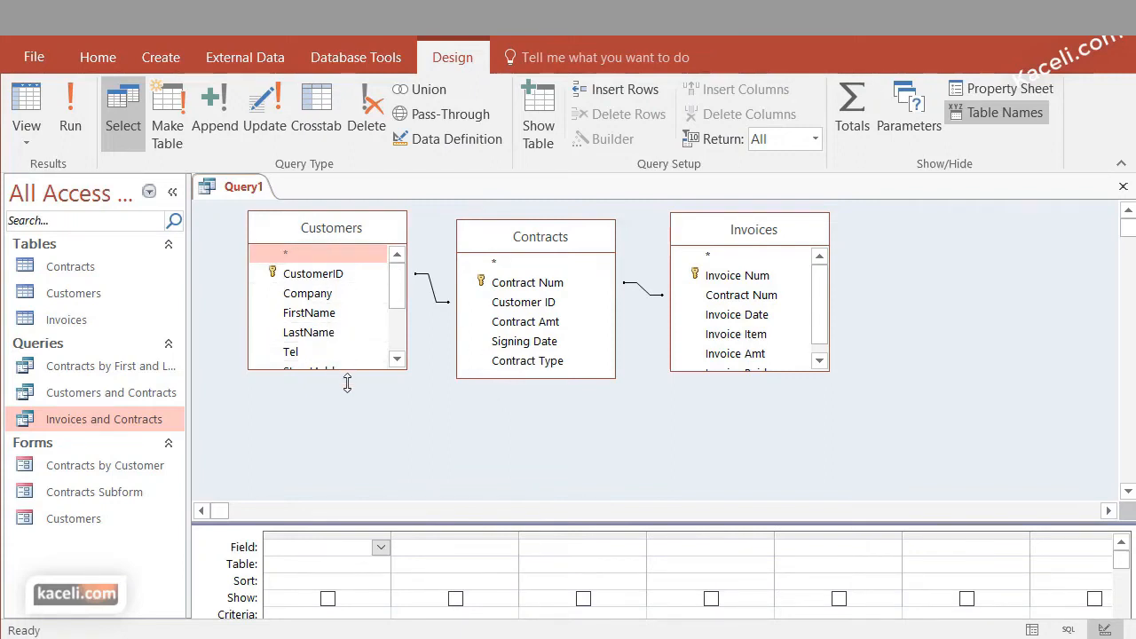
drag(347, 372, 346, 406)
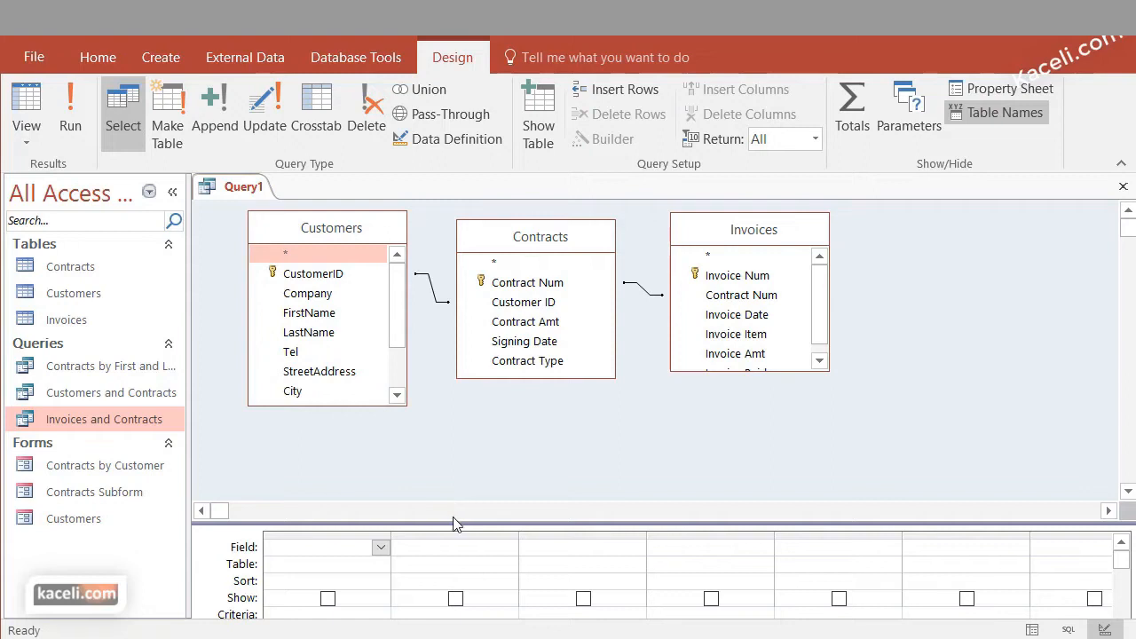
drag(453, 522, 457, 447)
Add the LastName and FirstName fields from the Customers table as the first two columns of the design grid
click(320, 317)
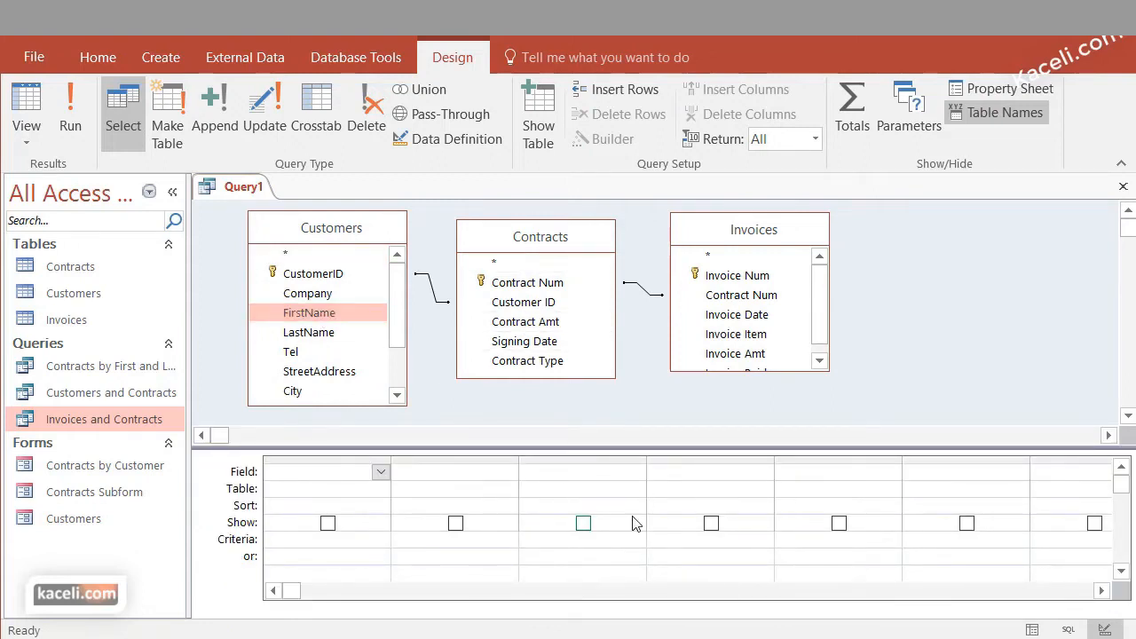
drag(321, 317, 323, 488)
drag(312, 318, 300, 515)
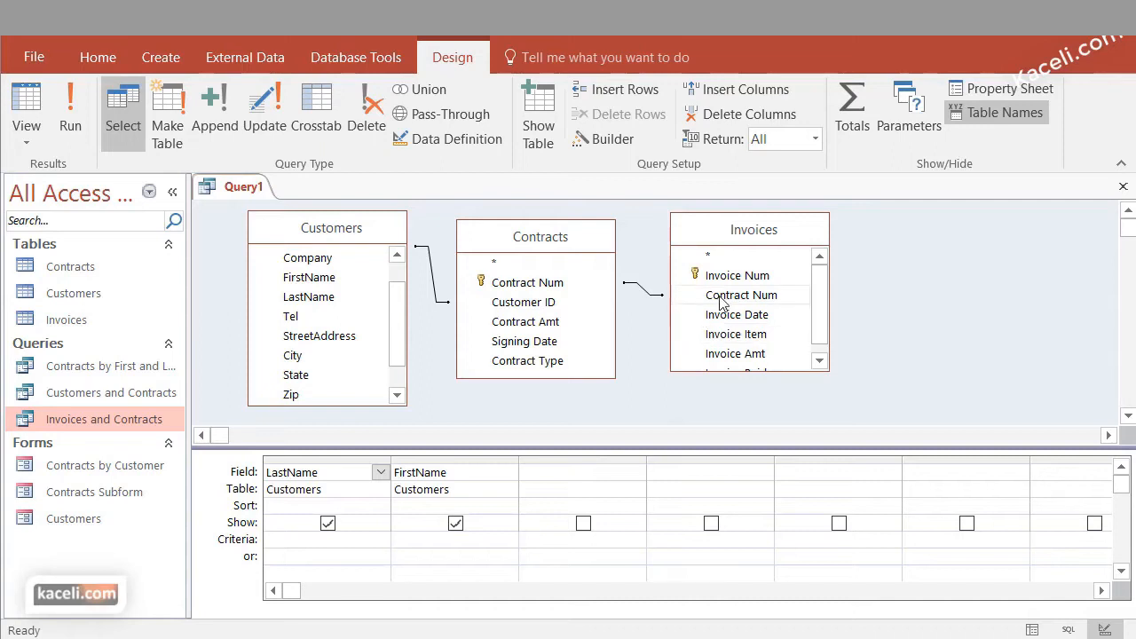
Add Invoice Num, Contract Num, Invoice Item, Invoice Amt and Invoice Paid from the Invoices table to the design grid
drag(720, 276, 553, 480)
click(765, 302)
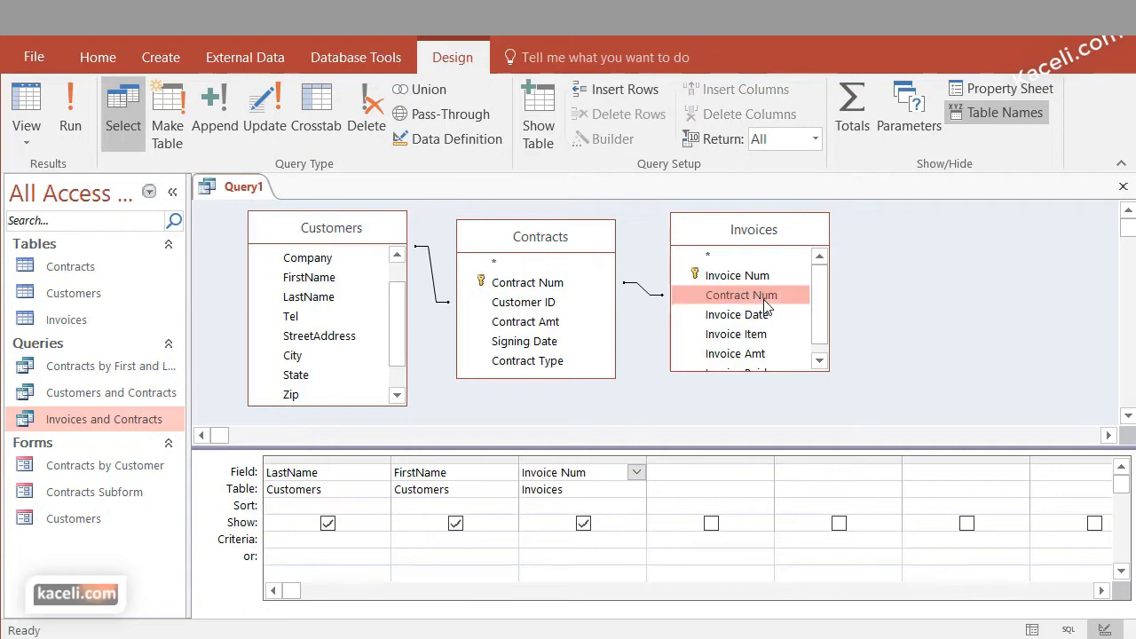
double_click(765, 304)
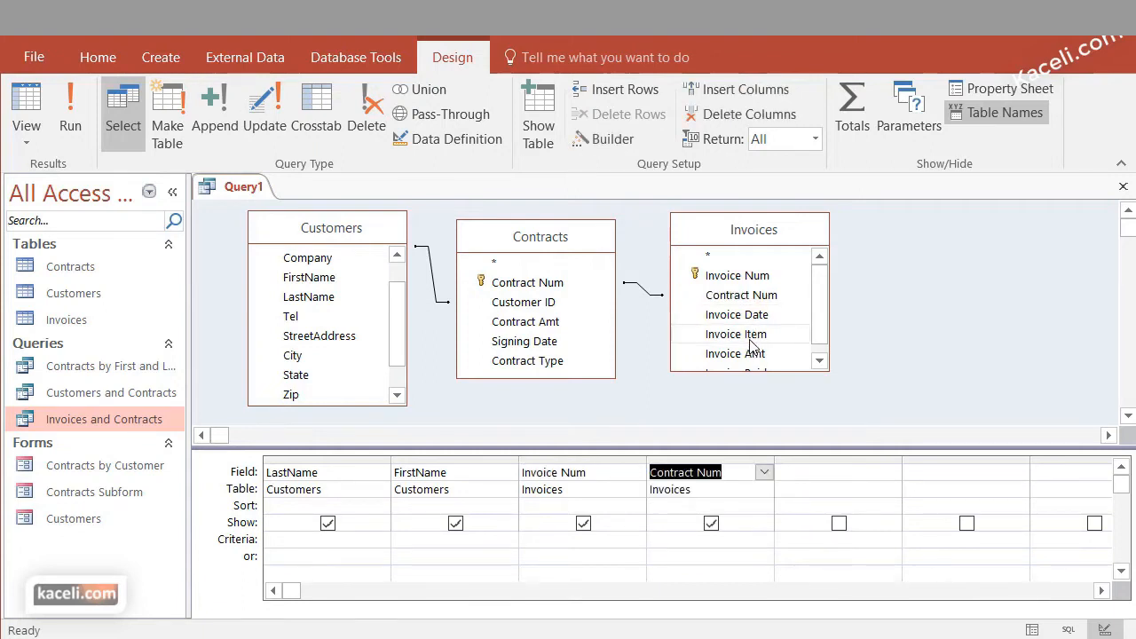
double_click(750, 337)
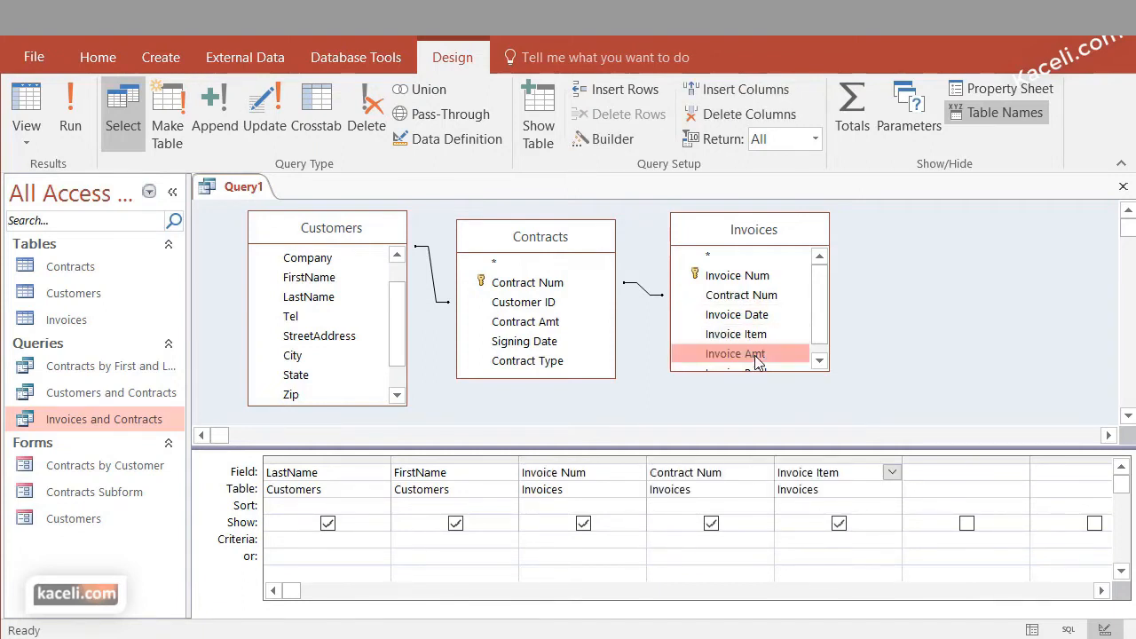
double_click(756, 362)
click(818, 360)
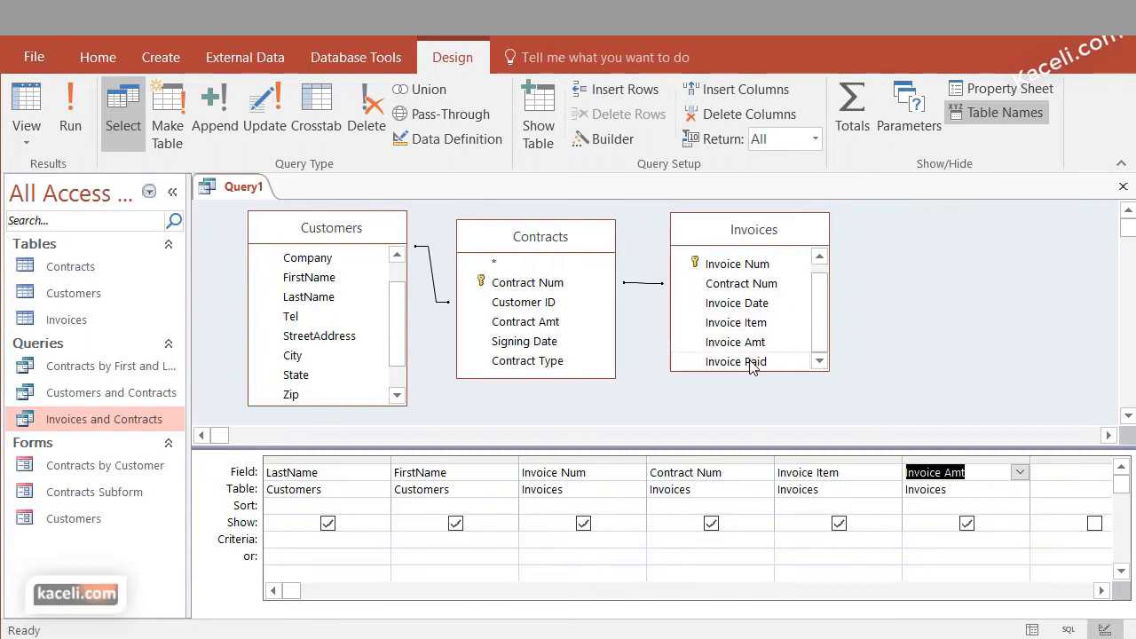
double_click(752, 362)
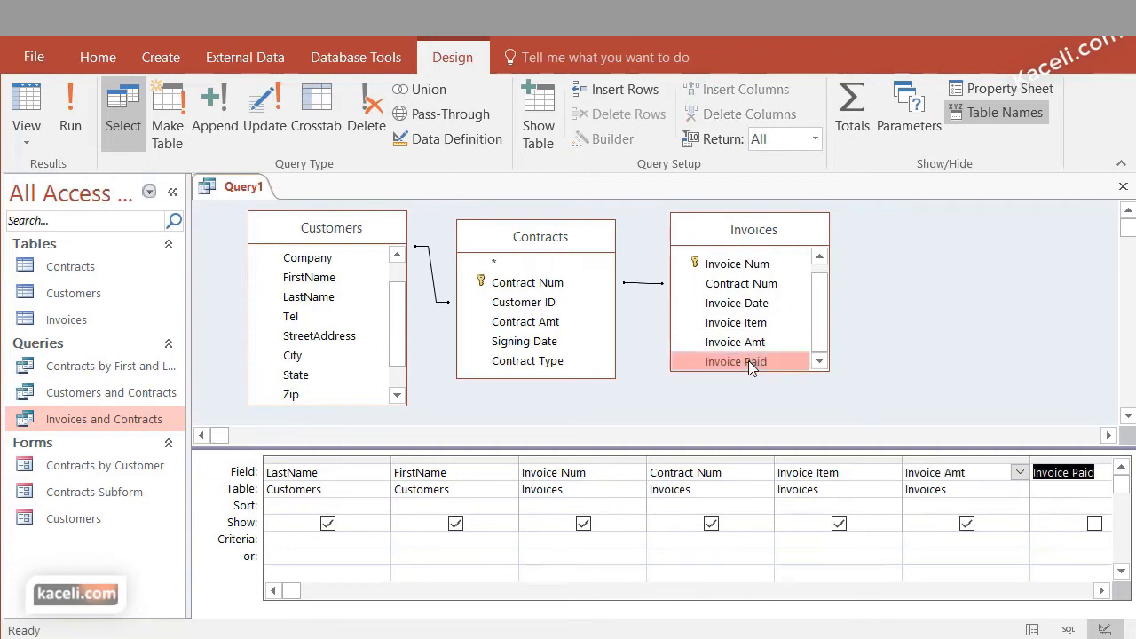
Run the query to view its records, and return to Design view
click(71, 115)
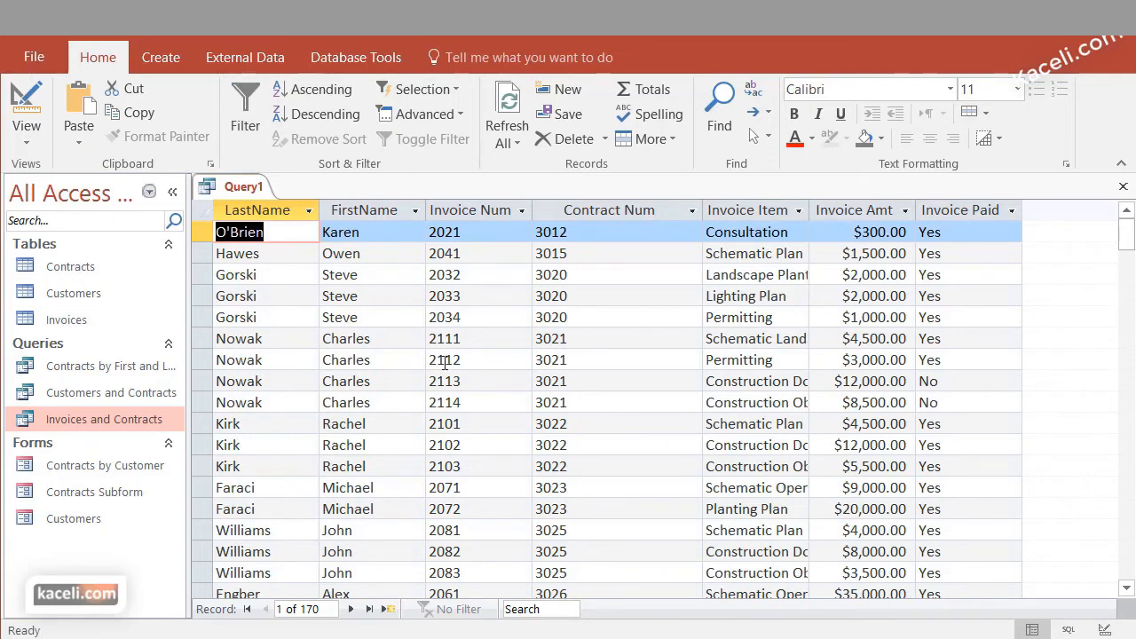
click(29, 135)
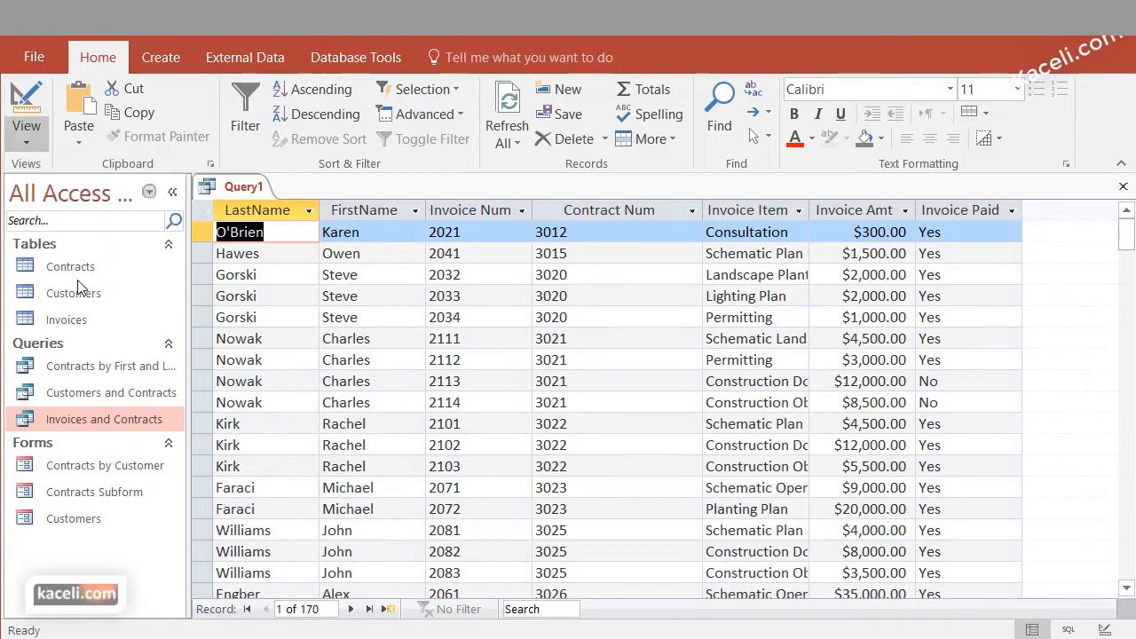
click(77, 280)
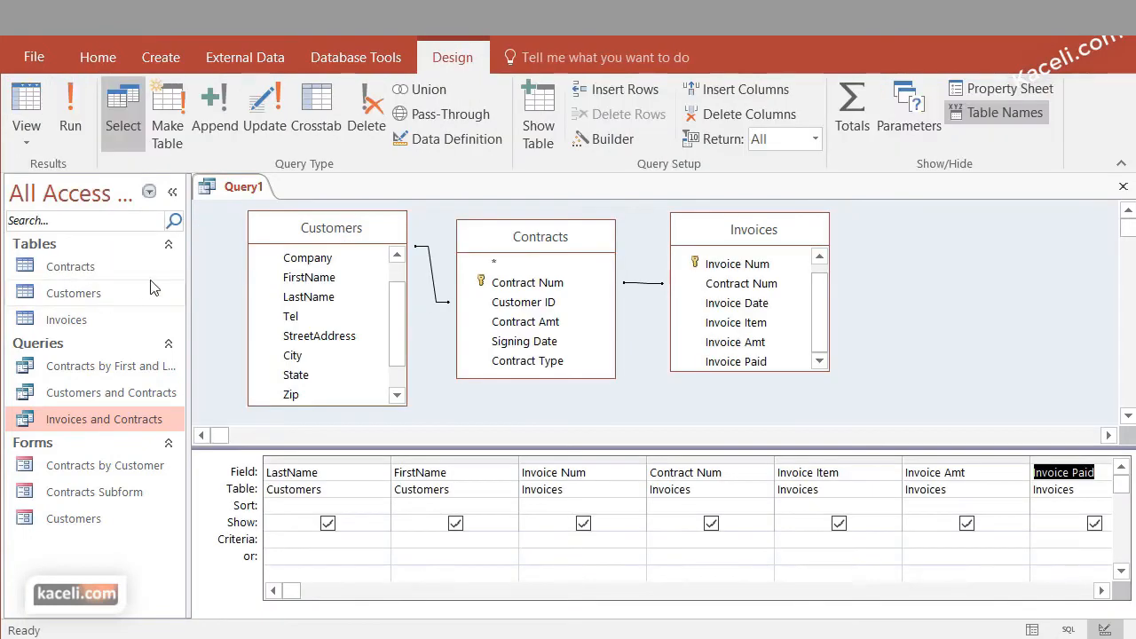
Move the FirstName column ahead of LastName in the design grid
click(354, 460)
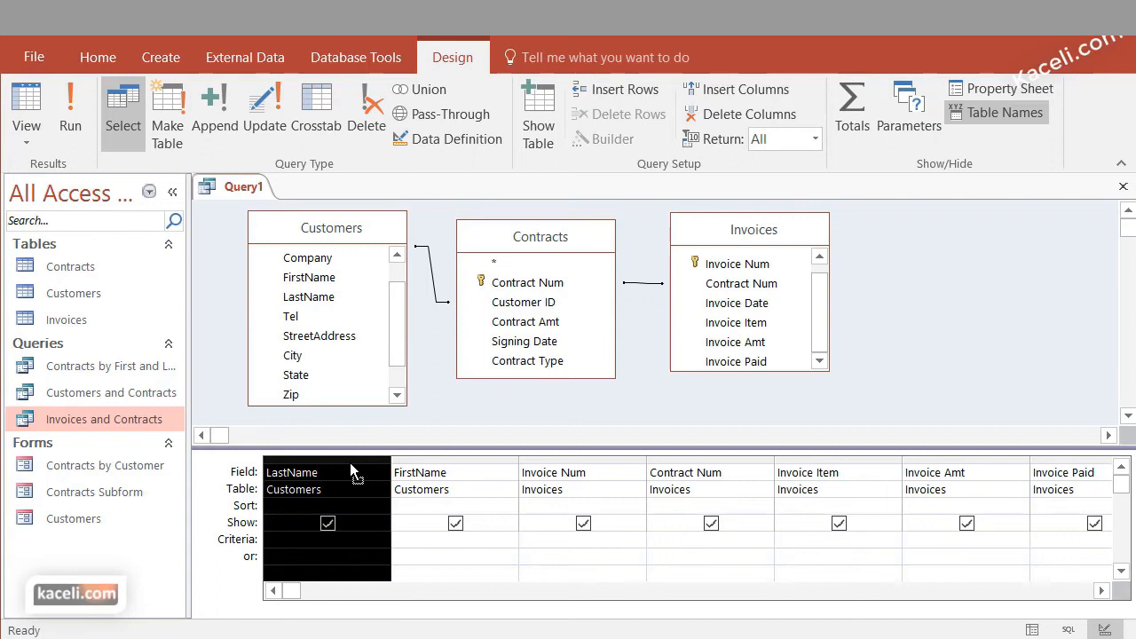
click(450, 465)
click(453, 458)
drag(454, 458, 304, 458)
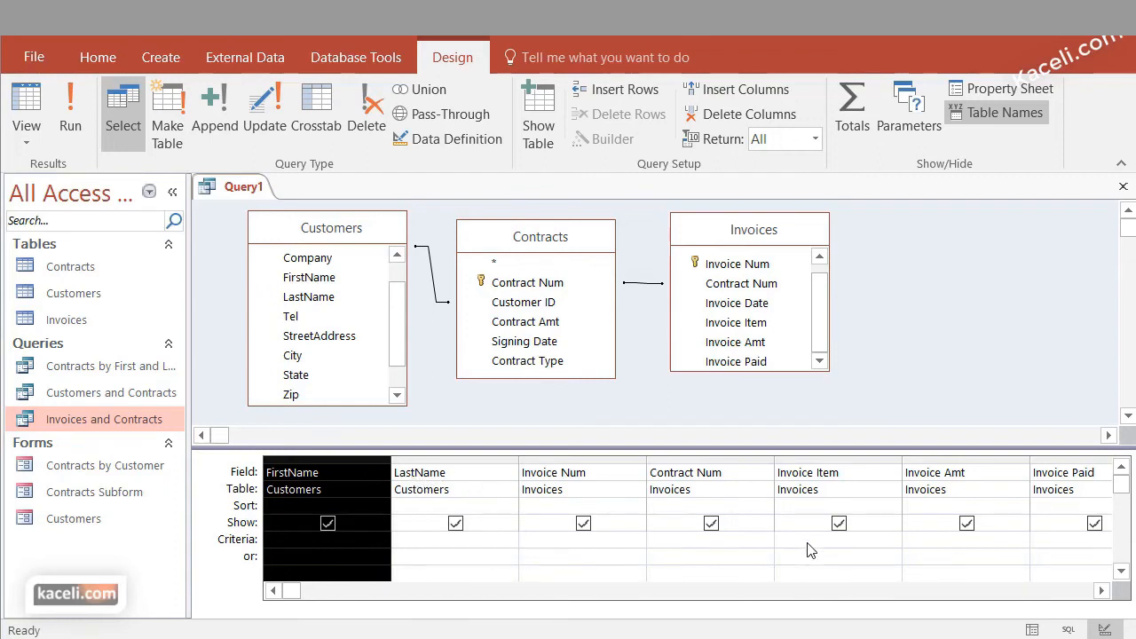
Run the query again to check the order of the name columns, and switch back to its design
click(75, 117)
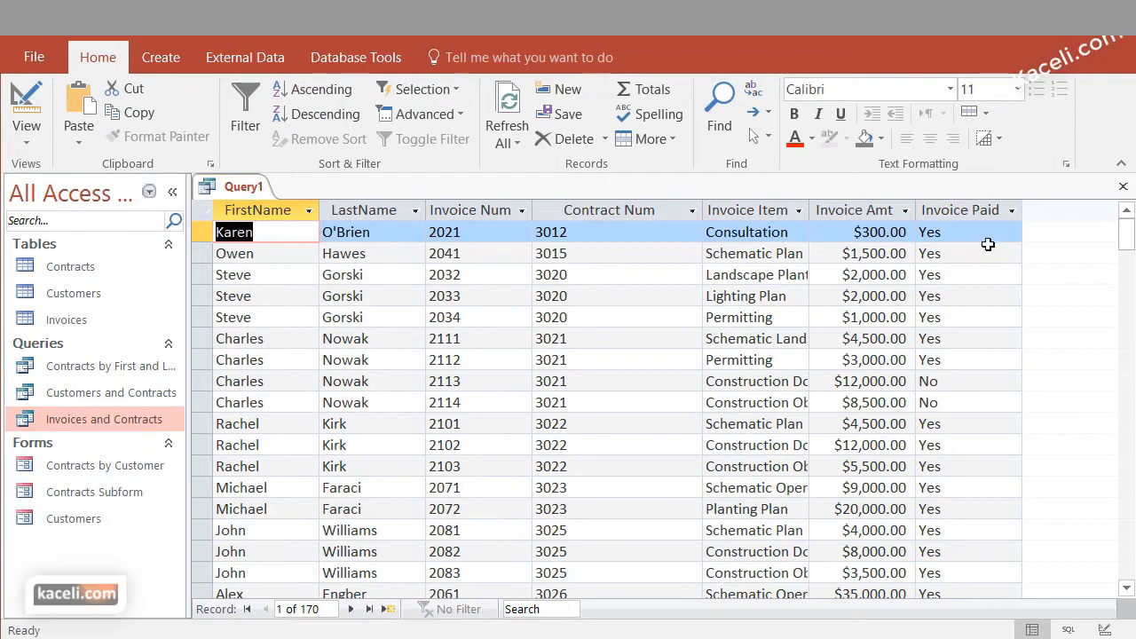
click(27, 133)
click(66, 264)
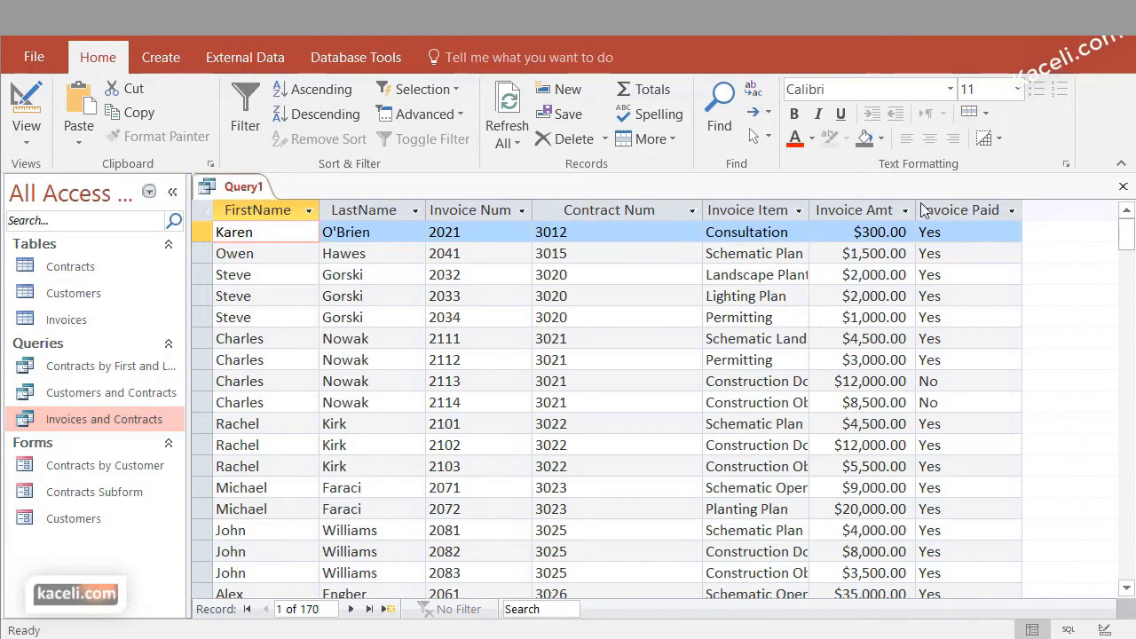
Switch the query to Design view and run it again, and open the Invoices table for reference
click(27, 137)
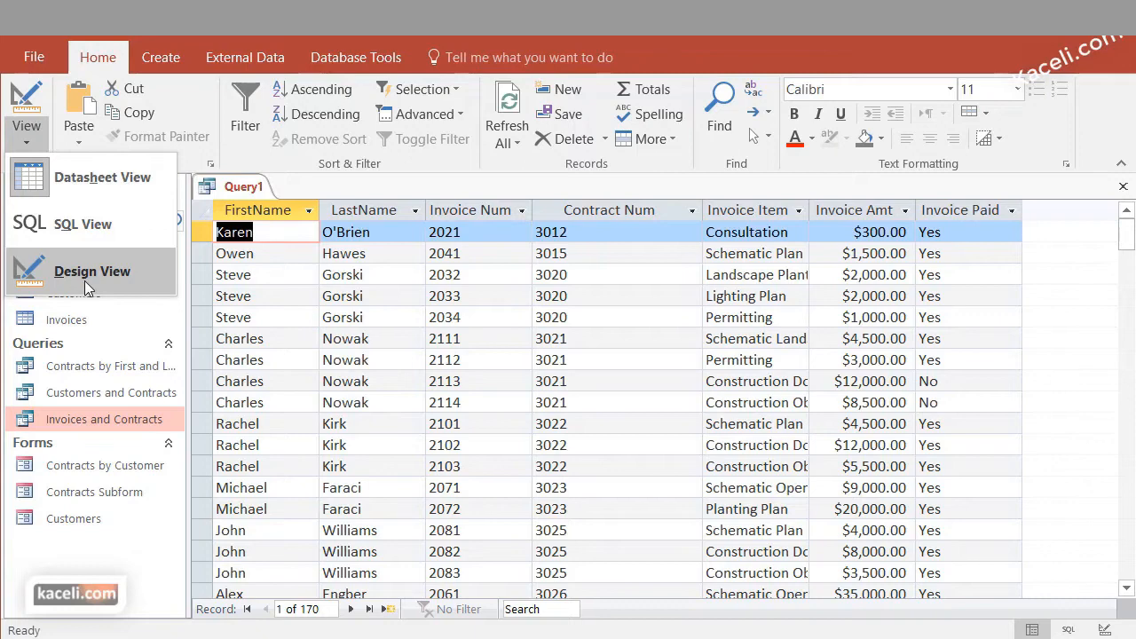
click(84, 281)
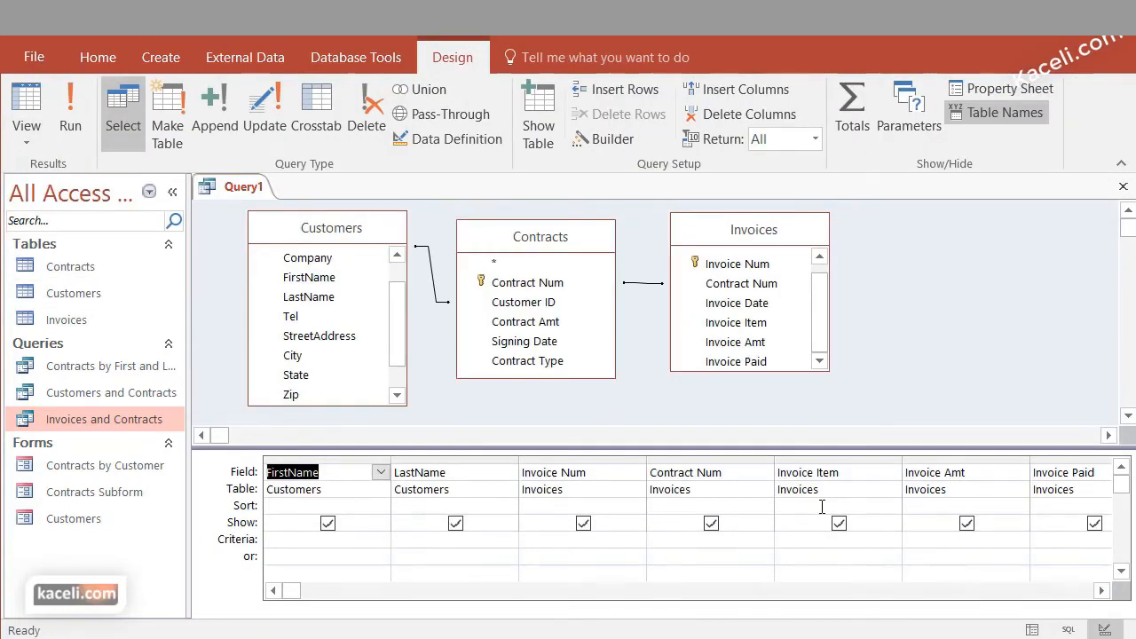
click(71, 111)
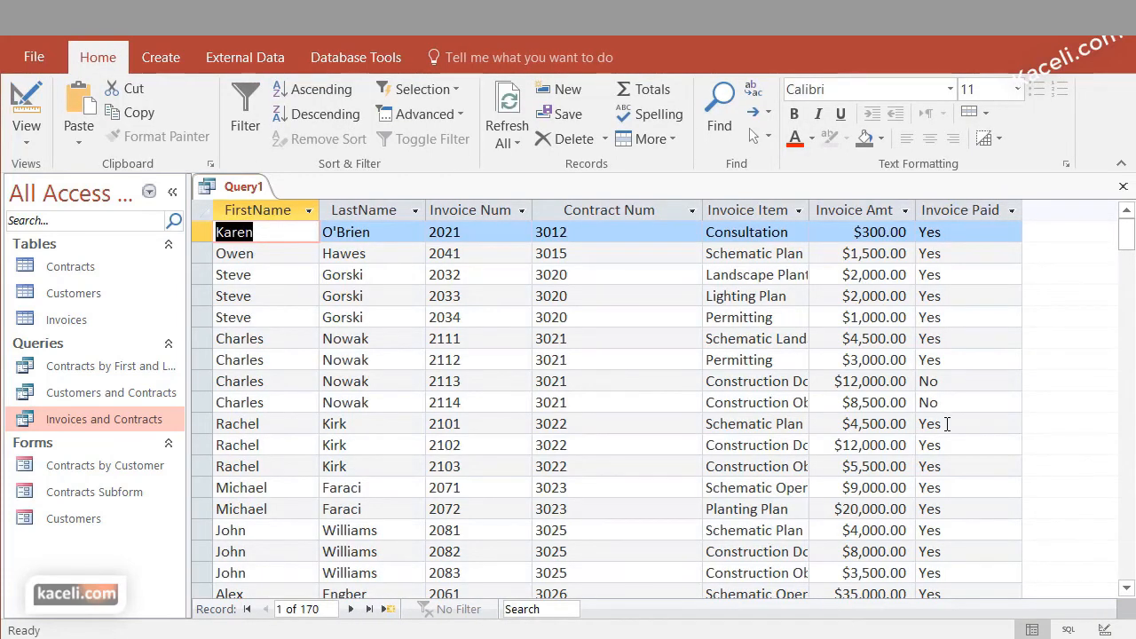
double_click(64, 321)
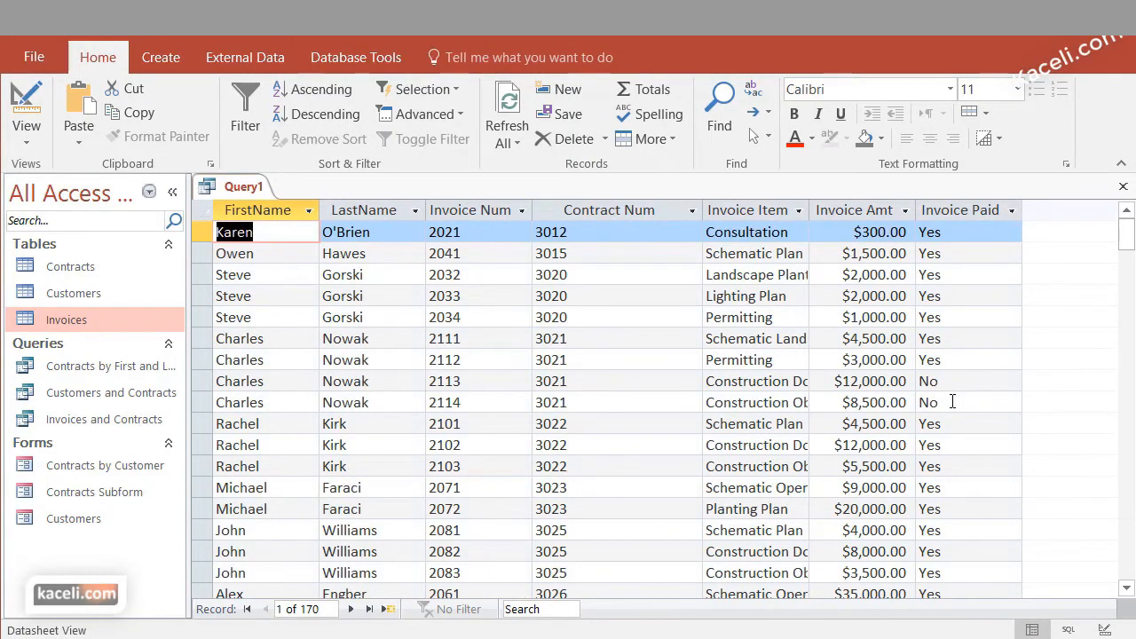
In the query's Design view, set the Invoice Paid criteria to No and hide that field from the results
click(27, 144)
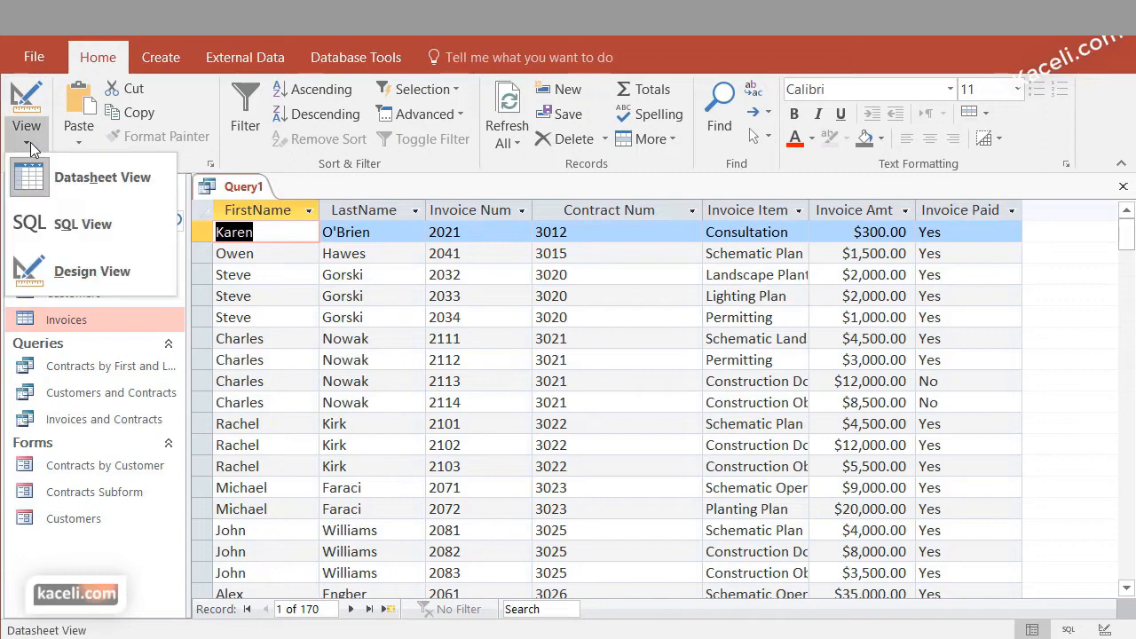
click(55, 275)
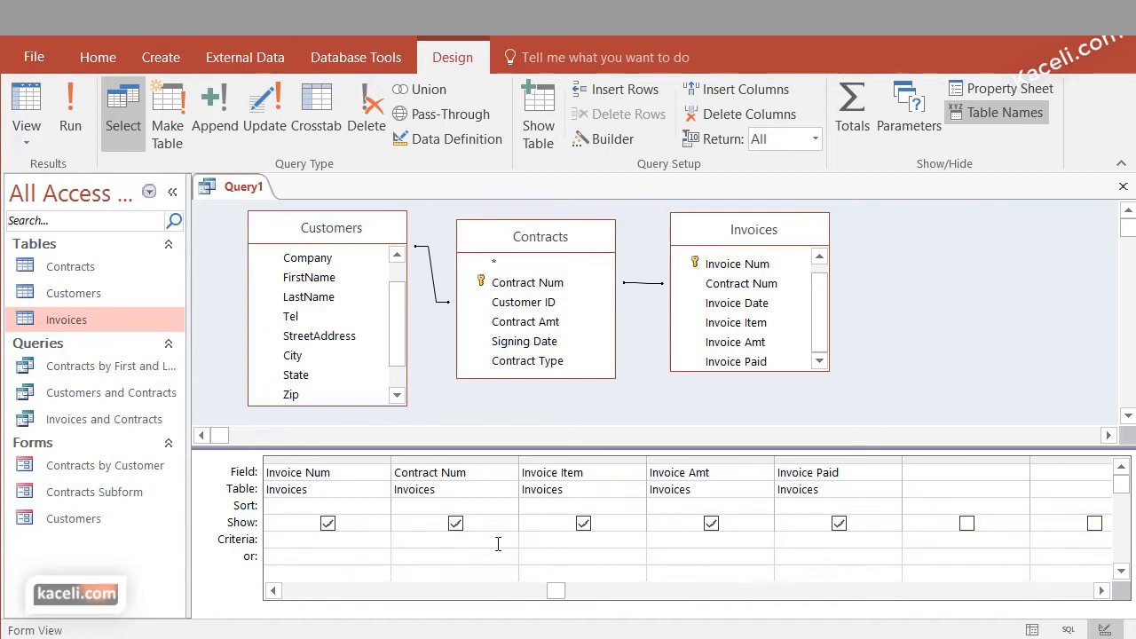
click(819, 541)
text(No)
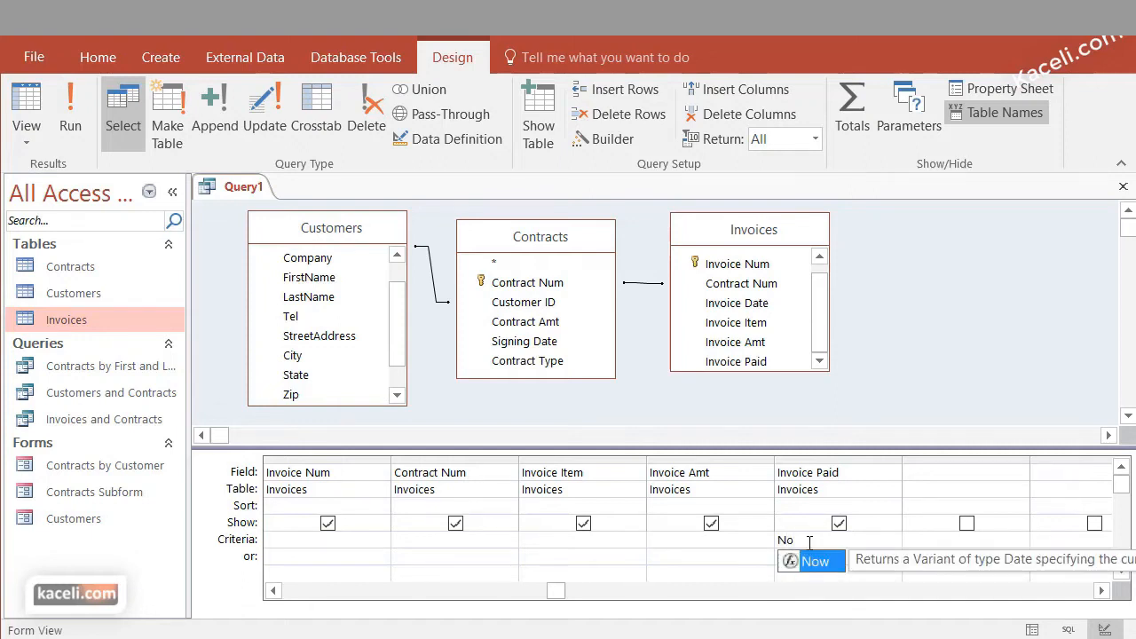
click(839, 522)
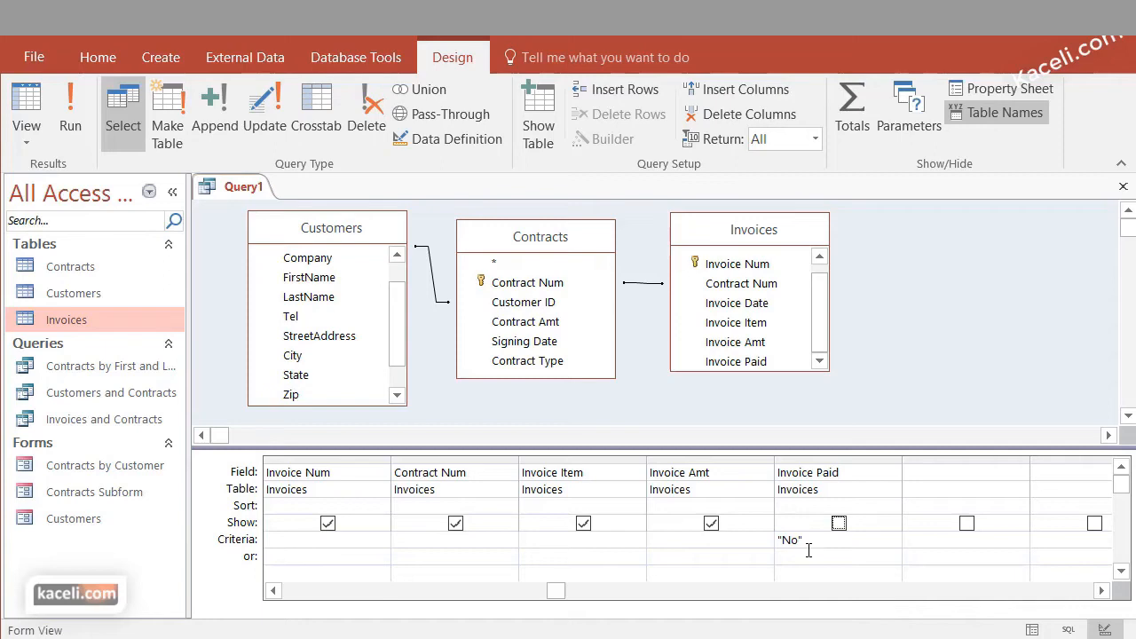
Run the query and look through the unpaid invoice records
click(80, 116)
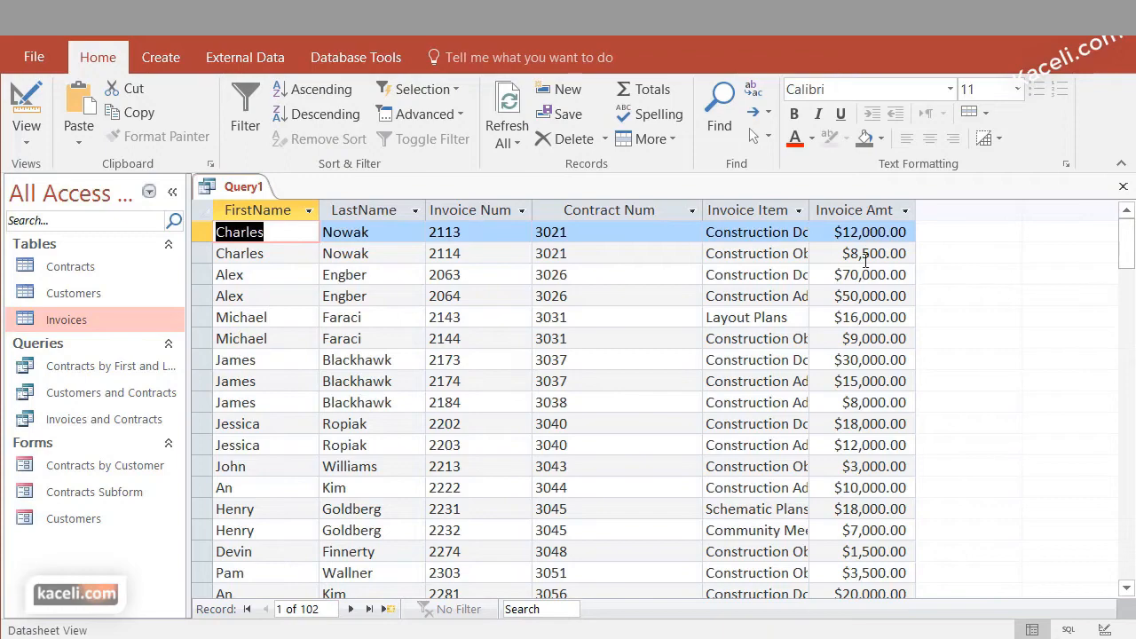
scroll(890, 423, down, 20)
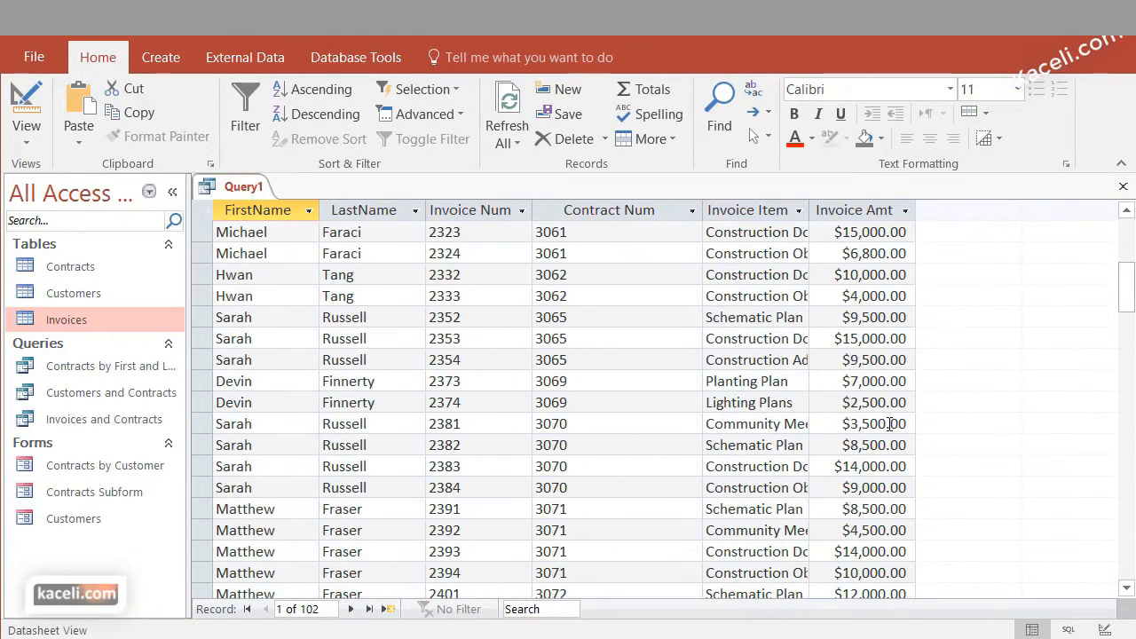
scroll(865, 408, up, 14)
scroll(950, 231, up, 8)
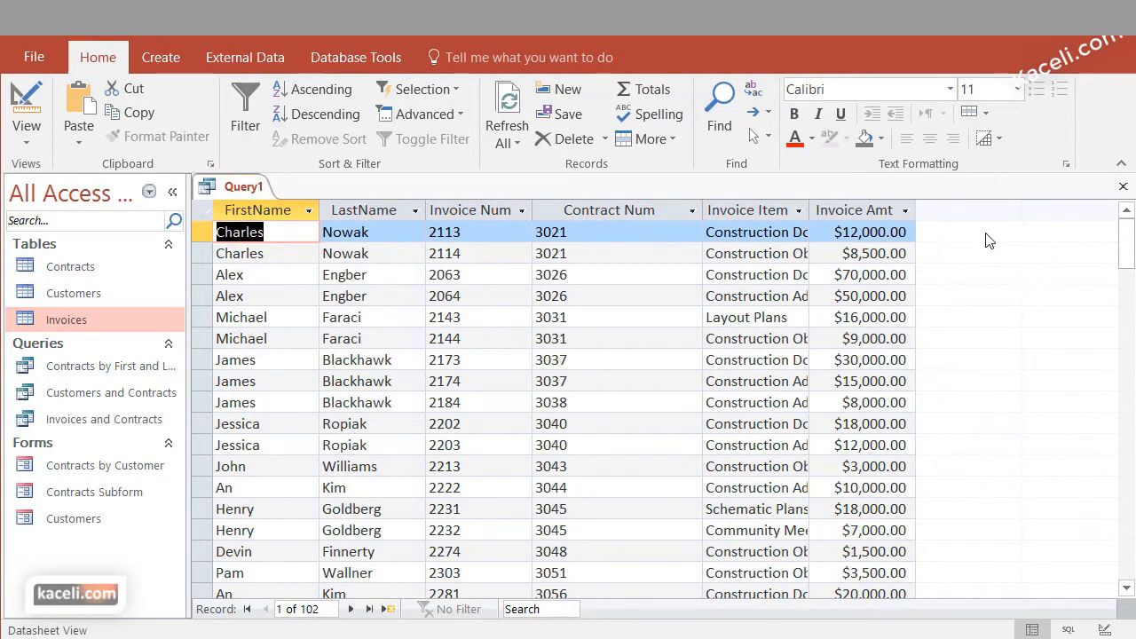
Show the Invoice Paid field in the results again, and run the query to check its values
click(34, 146)
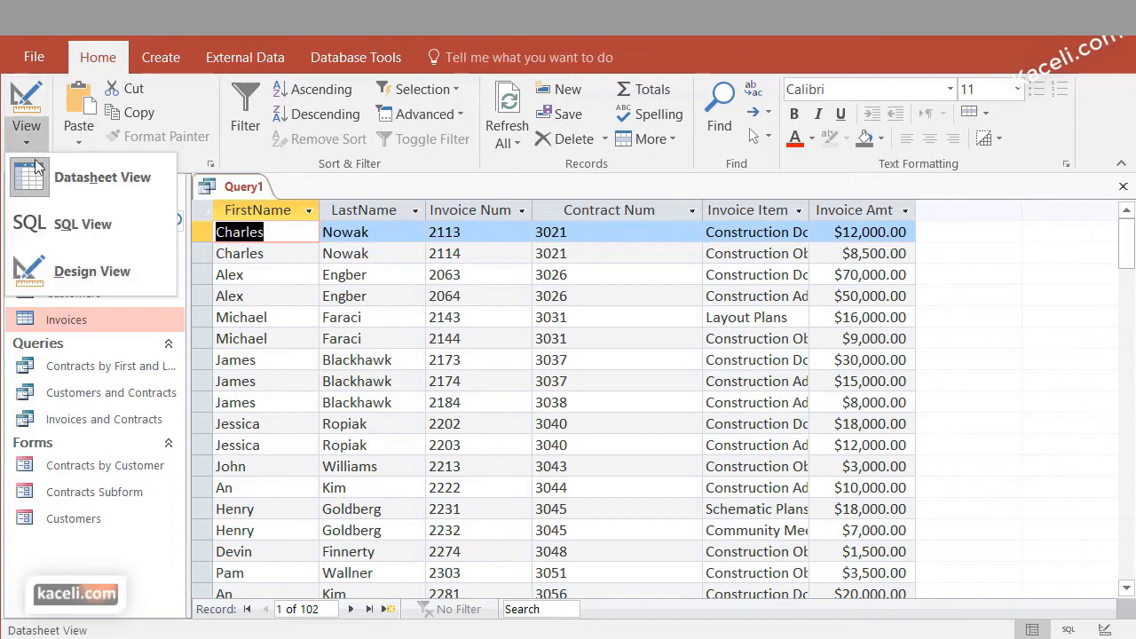
click(75, 280)
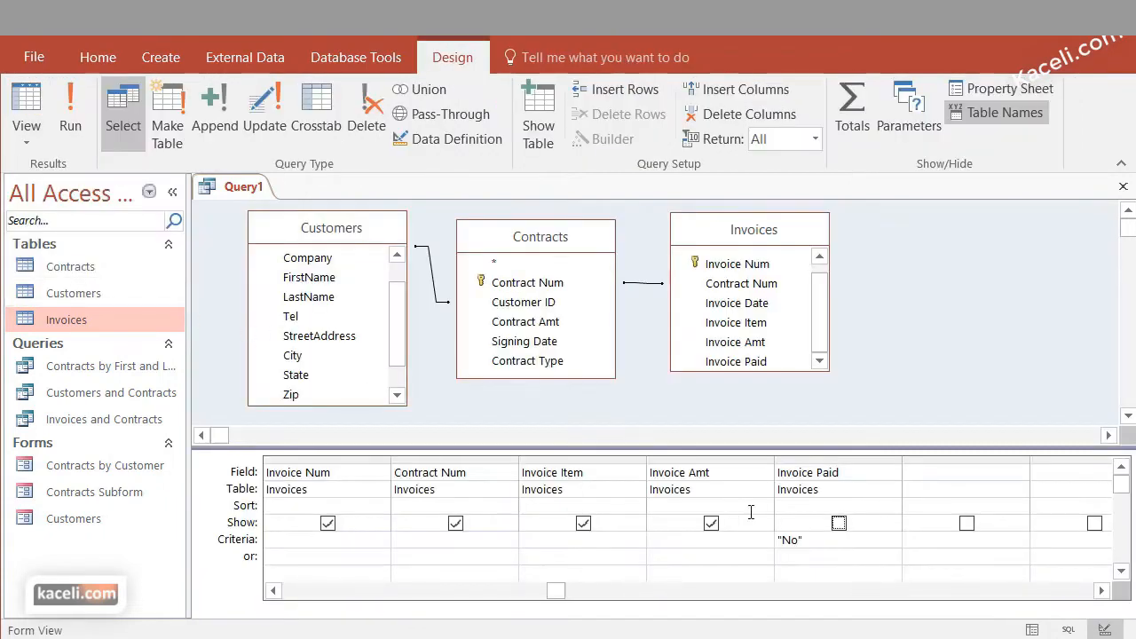
click(839, 523)
click(71, 115)
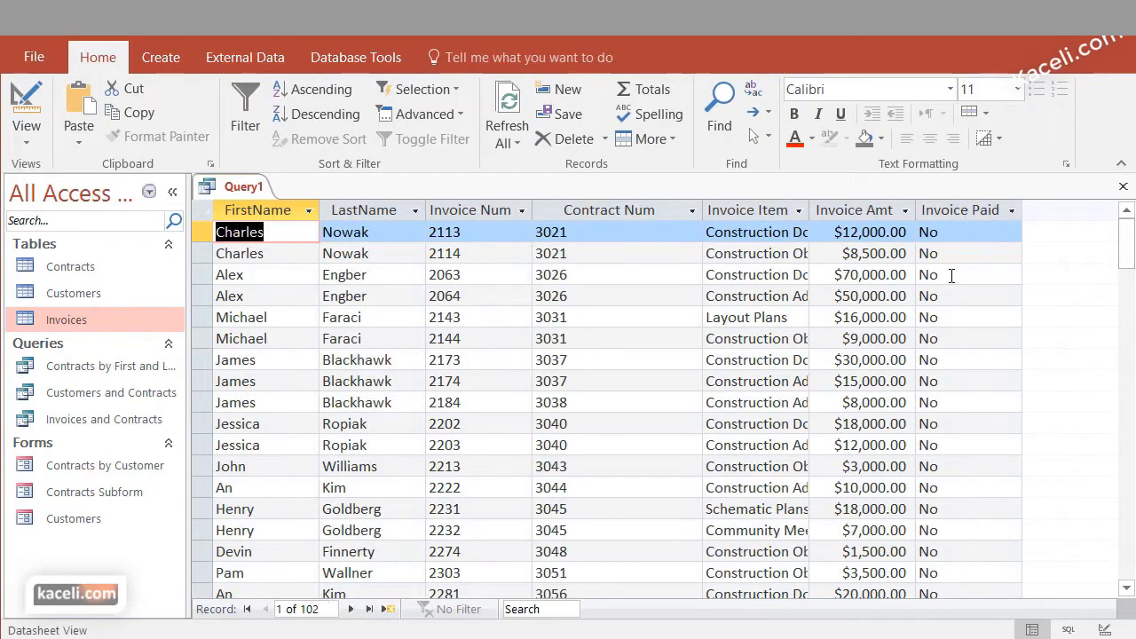
scroll(955, 464, down, 13)
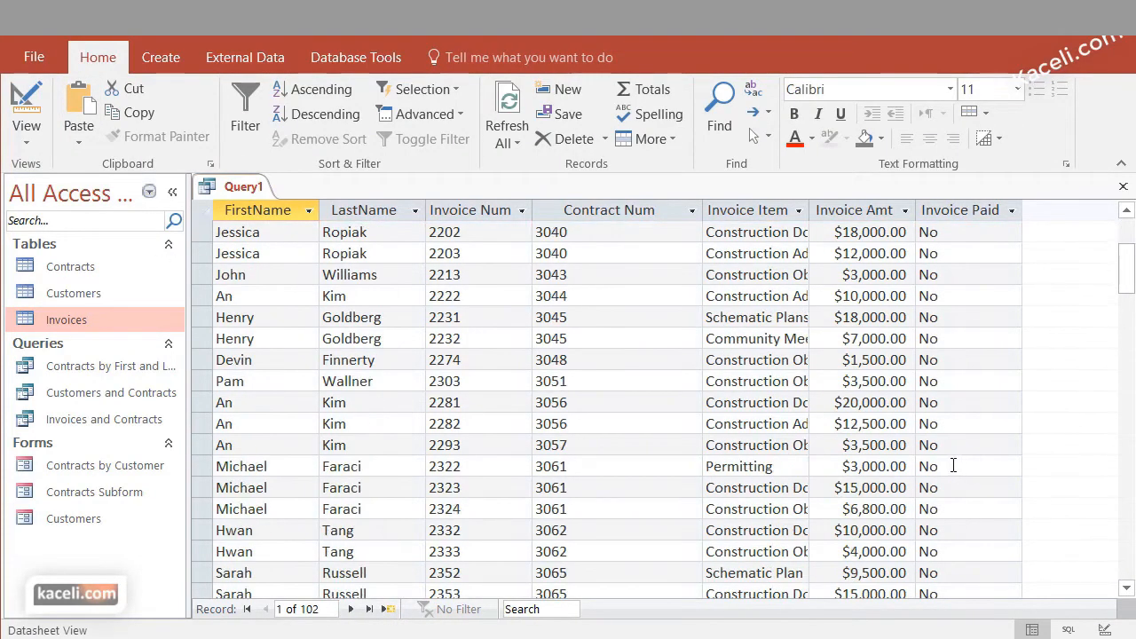
scroll(912, 464, up, 12)
scroll(911, 464, up, 1)
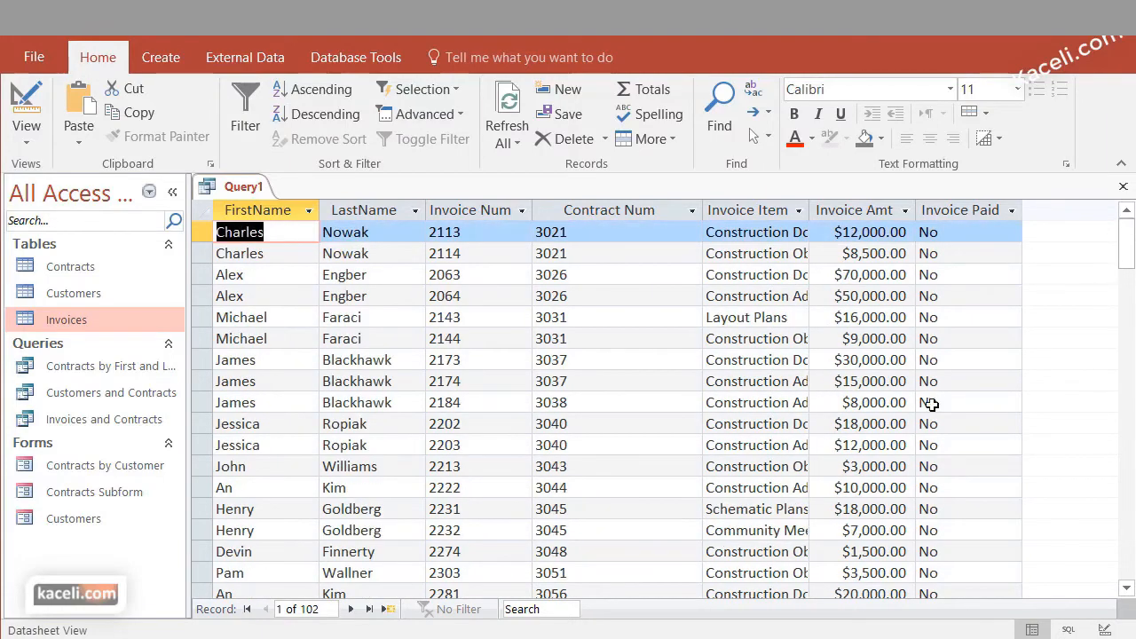
Hide the Invoice Paid field from the query results while keeping its No criterion, and rerun the query to review the records
click(25, 145)
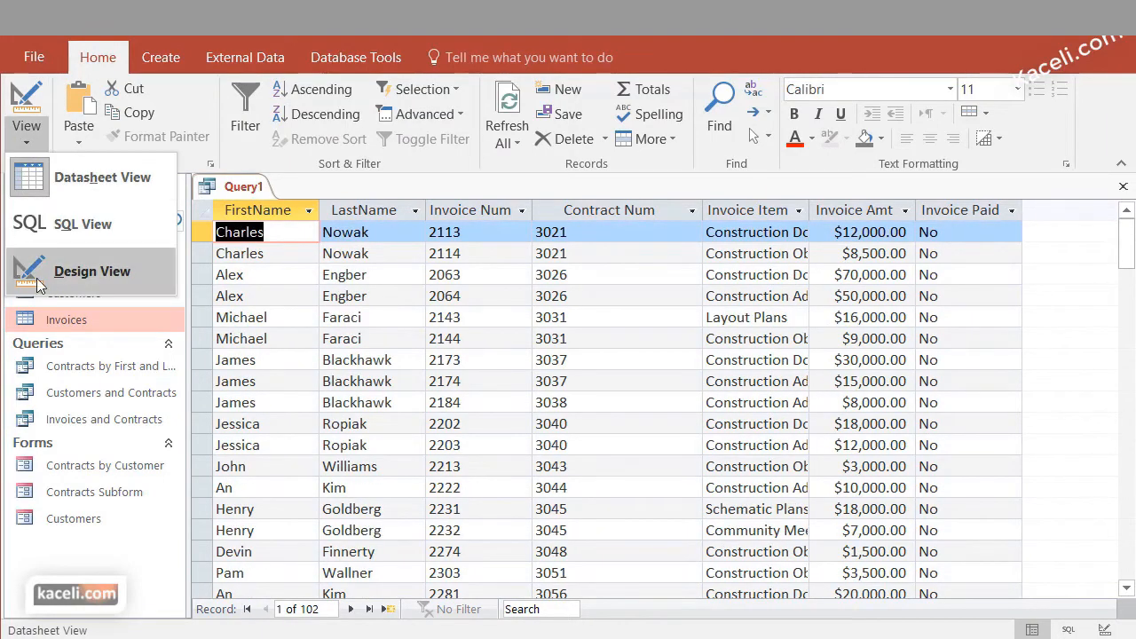
click(92, 269)
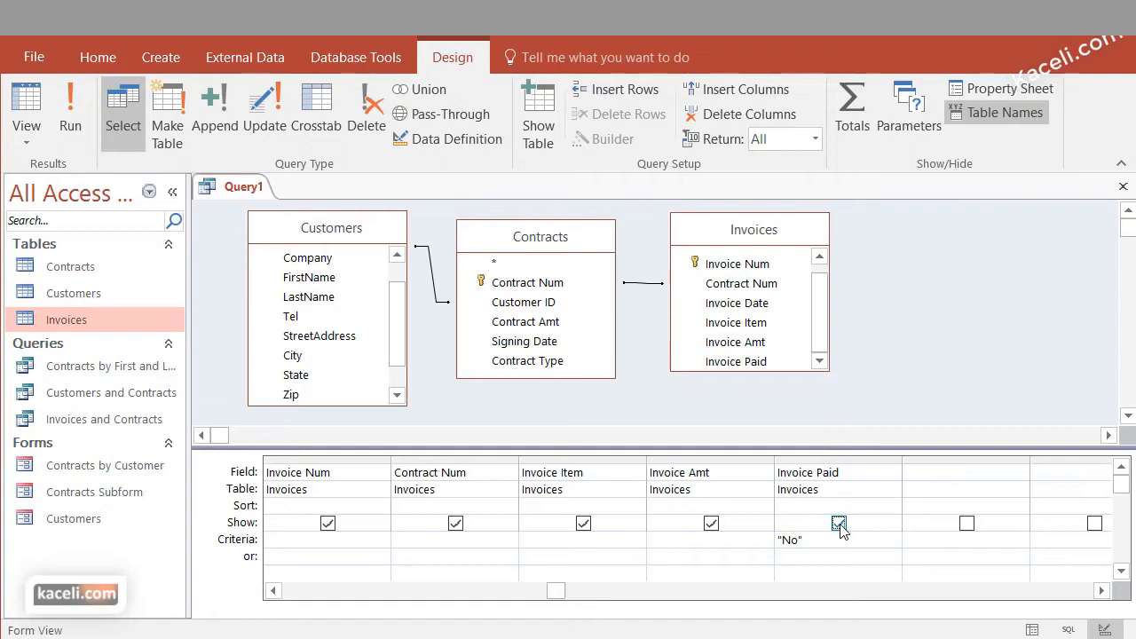
click(70, 122)
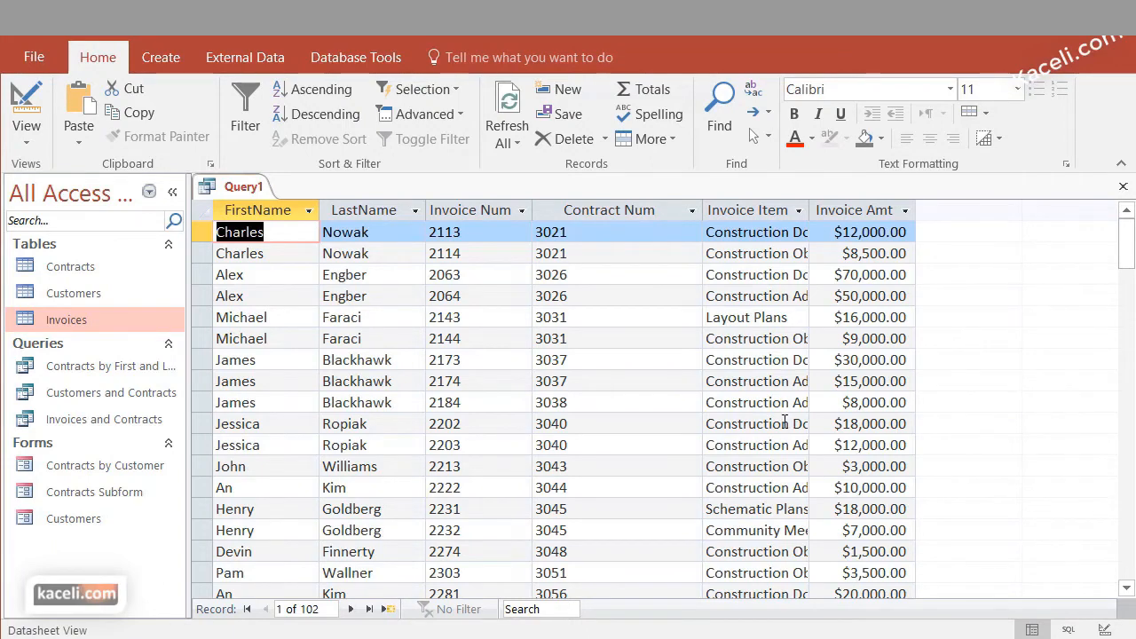
click(27, 133)
click(97, 271)
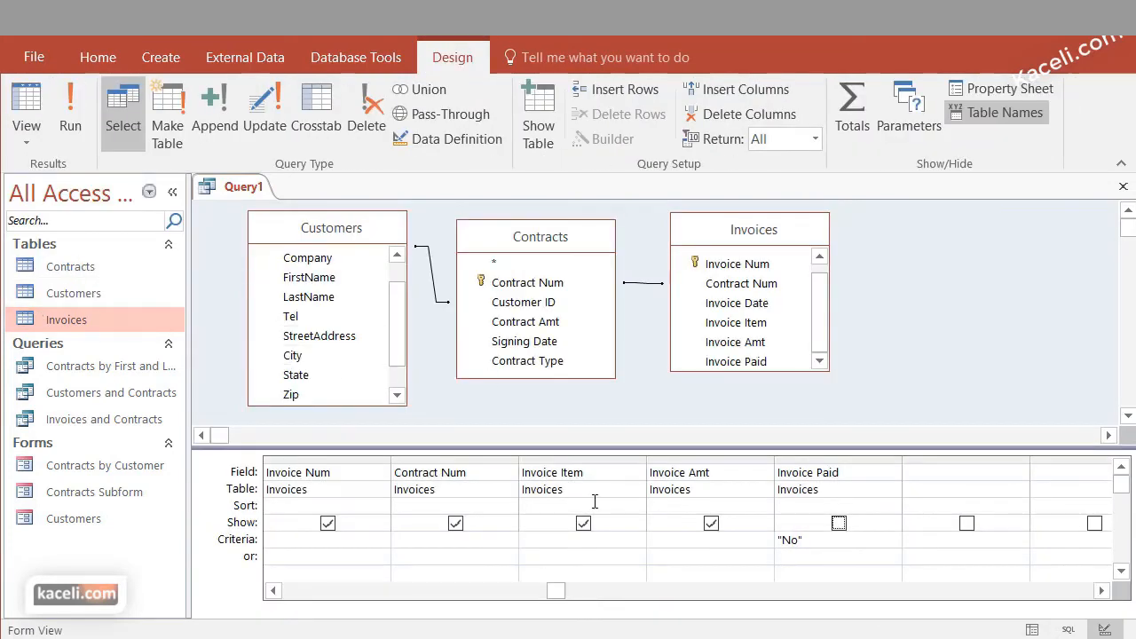
click(79, 127)
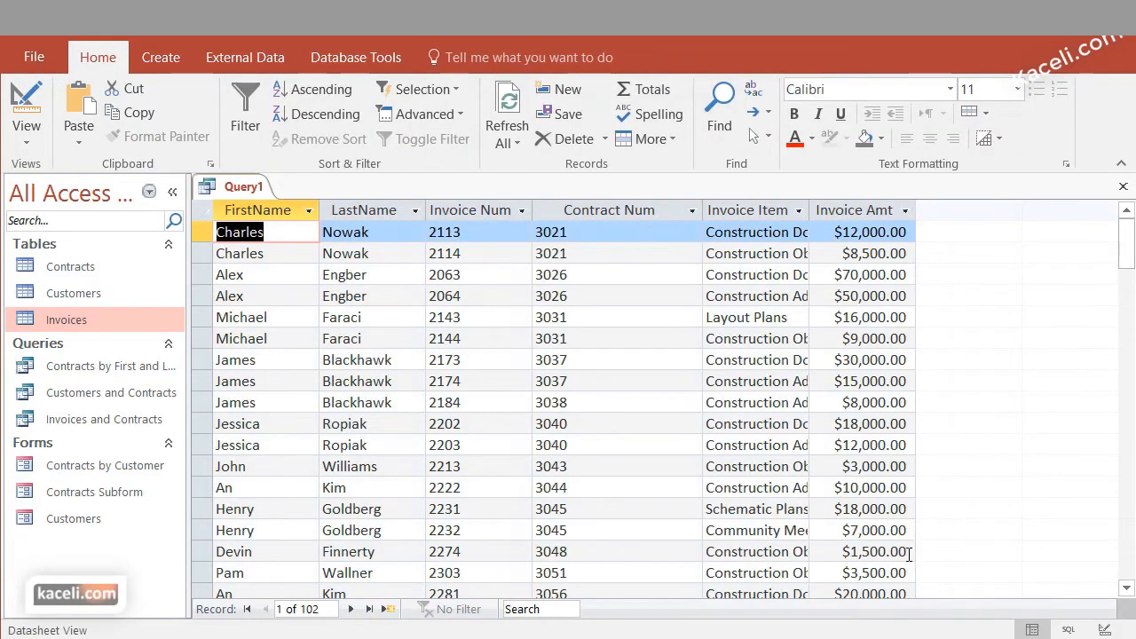
scroll(885, 550, down, 10)
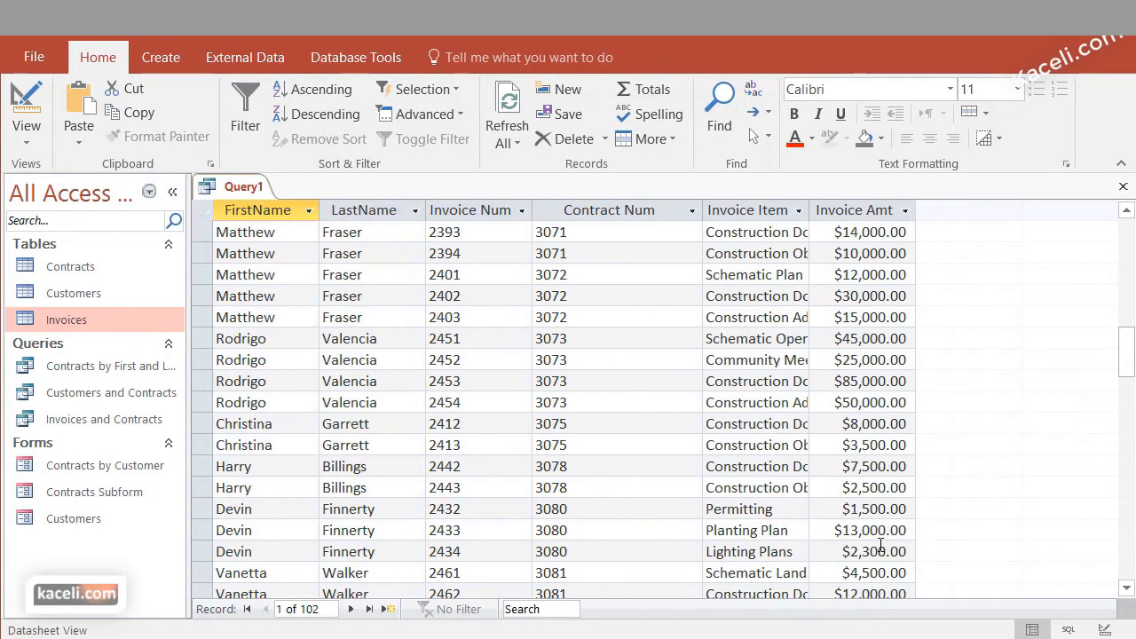
scroll(923, 418, up, 12)
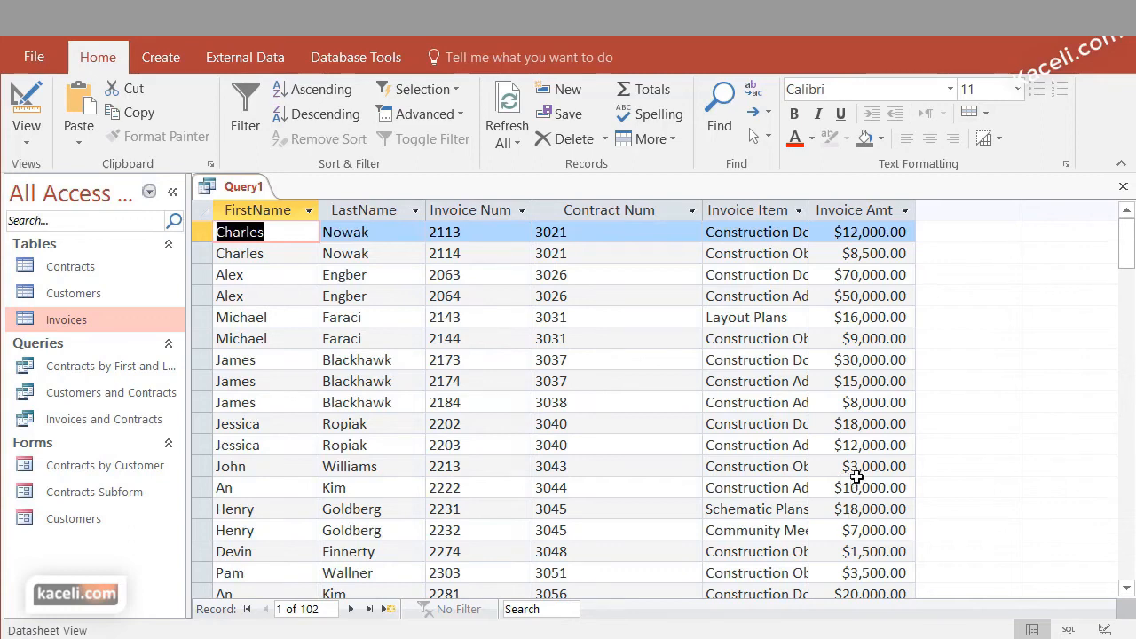
In the query design, add the criterion >=10000 to the Invoice Amt field
click(26, 143)
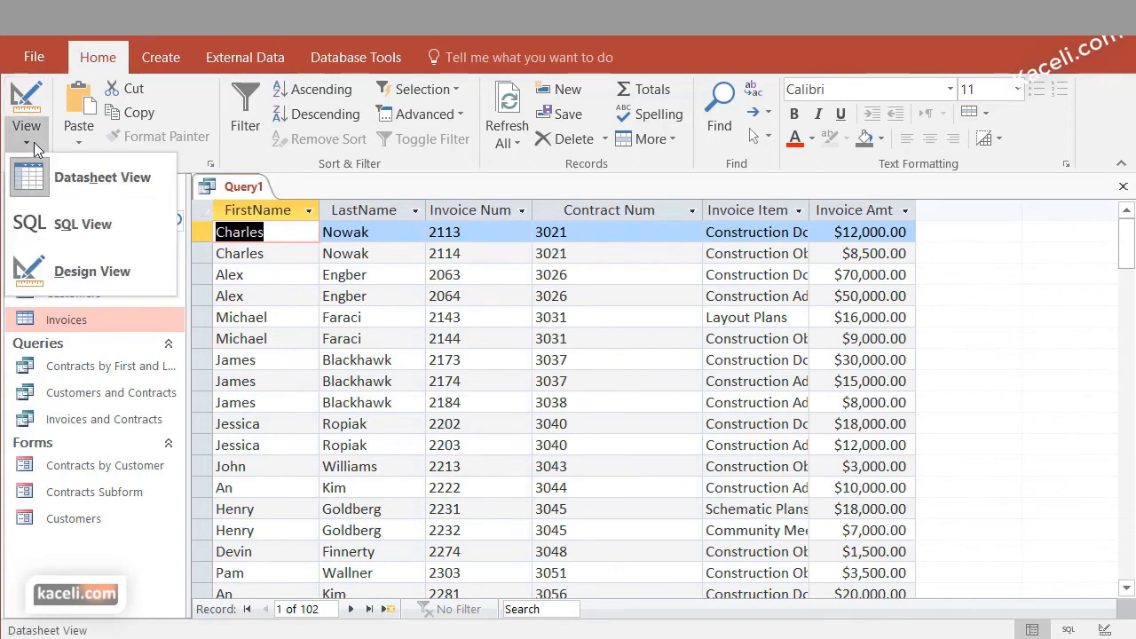
click(86, 266)
click(662, 539)
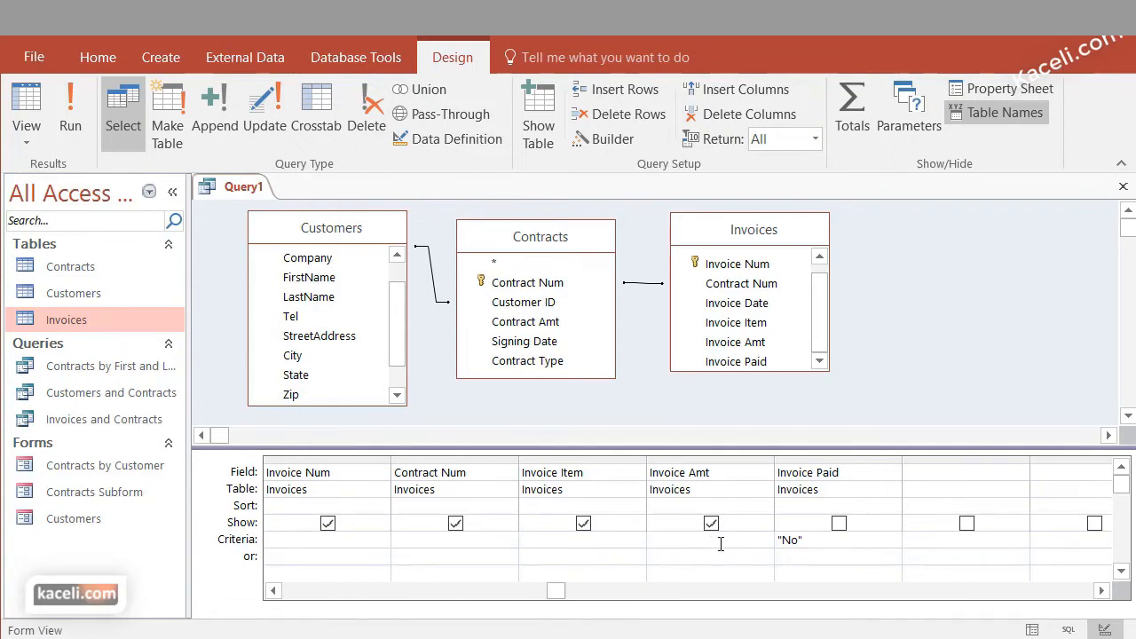
text(10000)
click(714, 557)
Run the query and review the amounts of the unpaid invoices of 10,000 or more
click(71, 119)
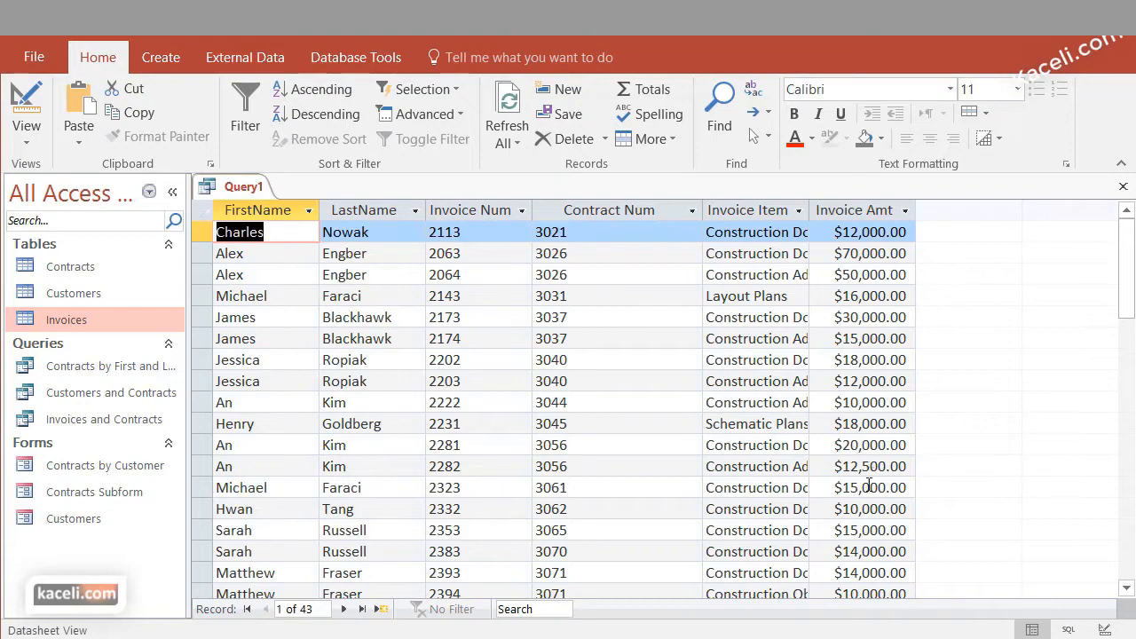
scroll(868, 477, down, 8)
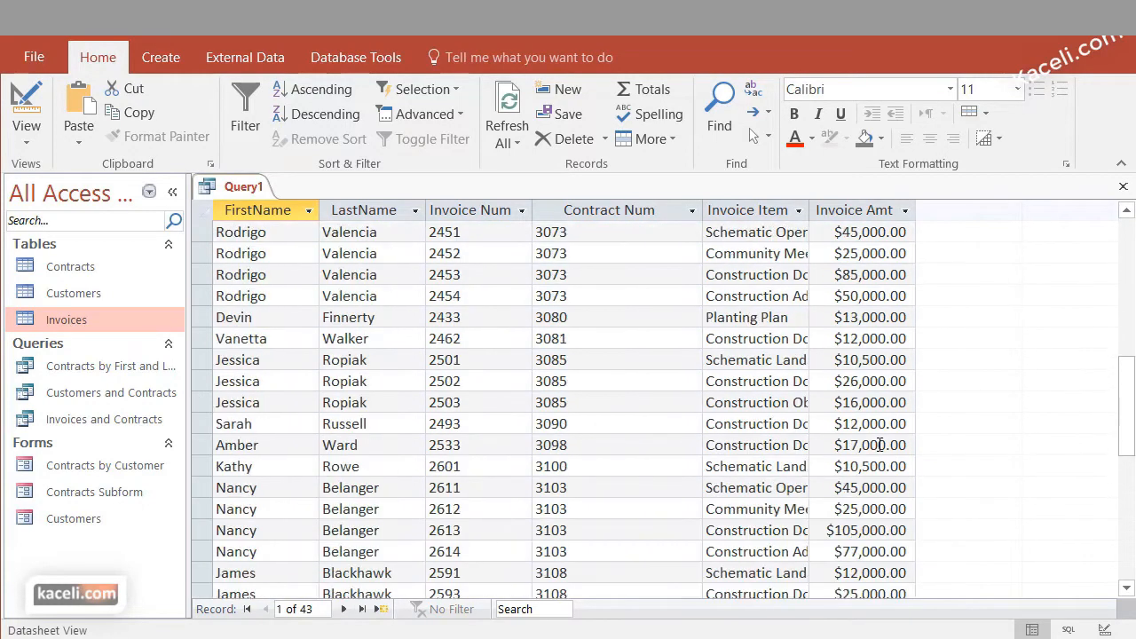
scroll(878, 444, up, 8)
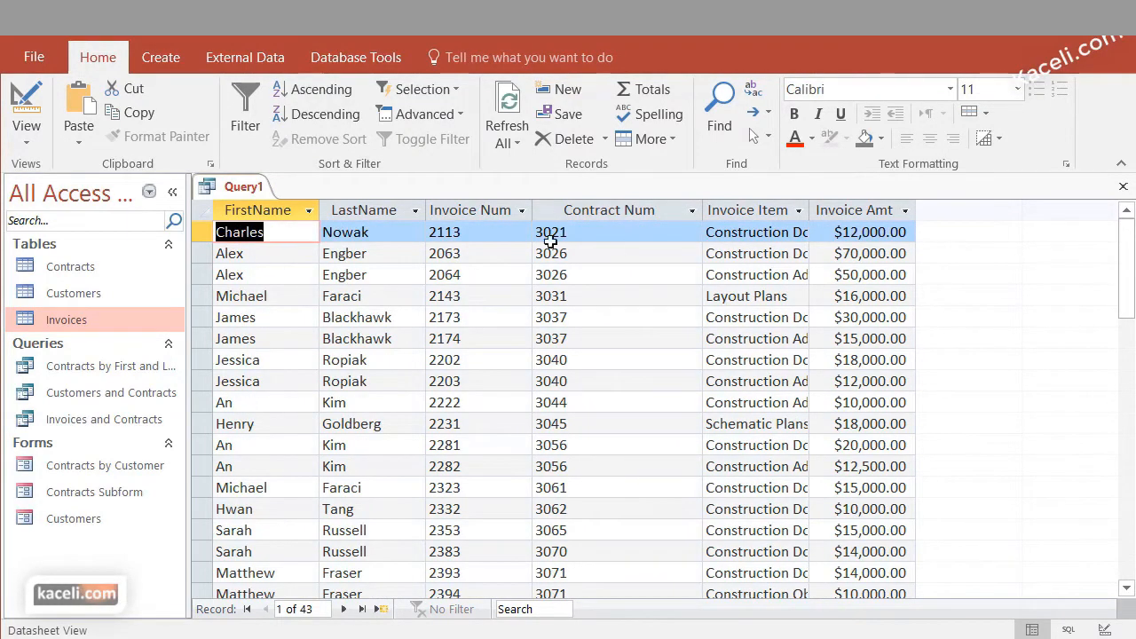
In the query's Design view, sort the Invoice Amt field in descending order
click(38, 141)
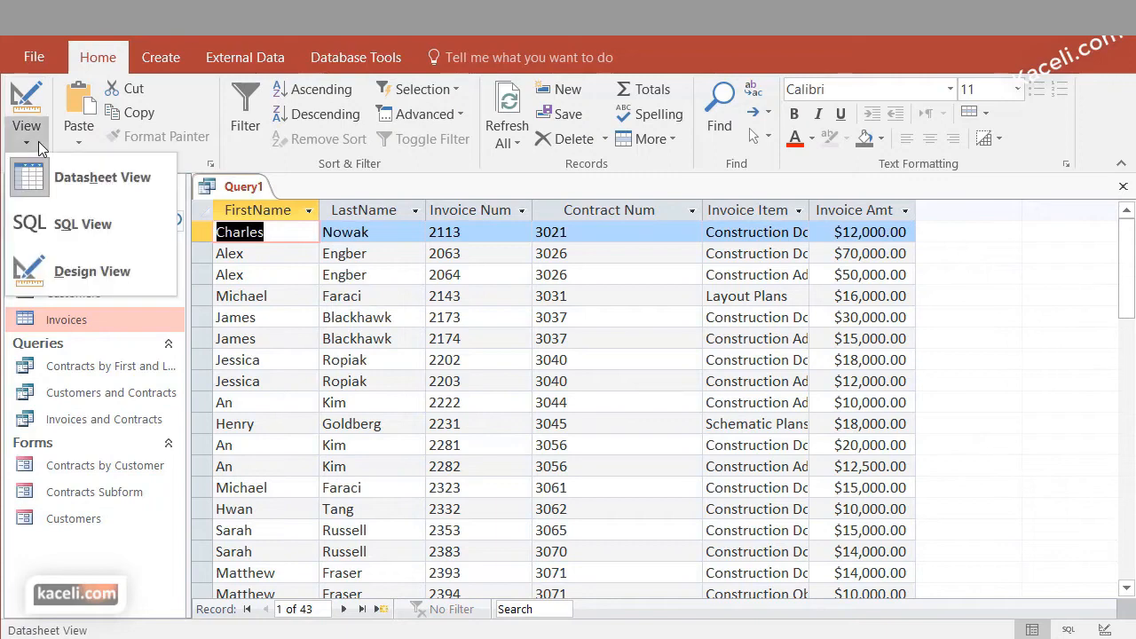
click(72, 271)
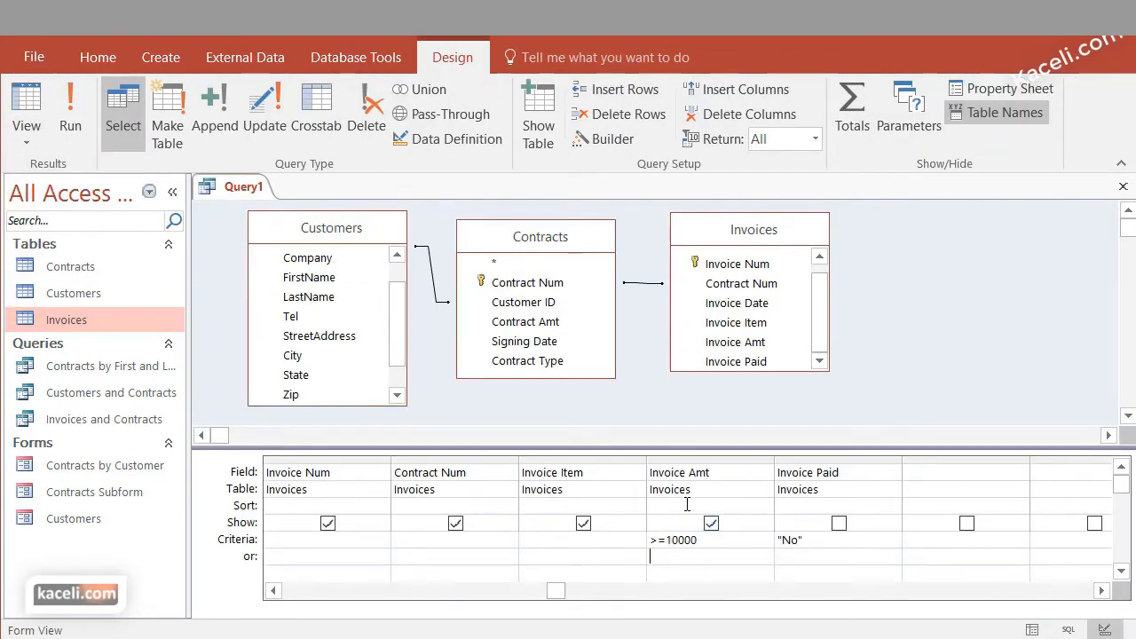
click(763, 505)
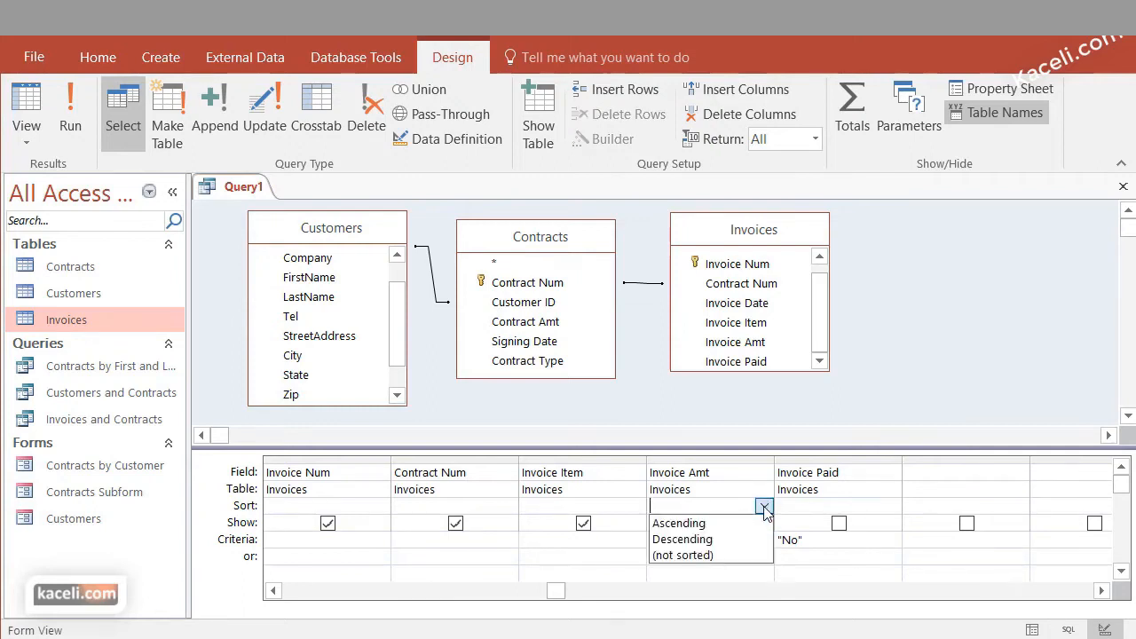
click(710, 539)
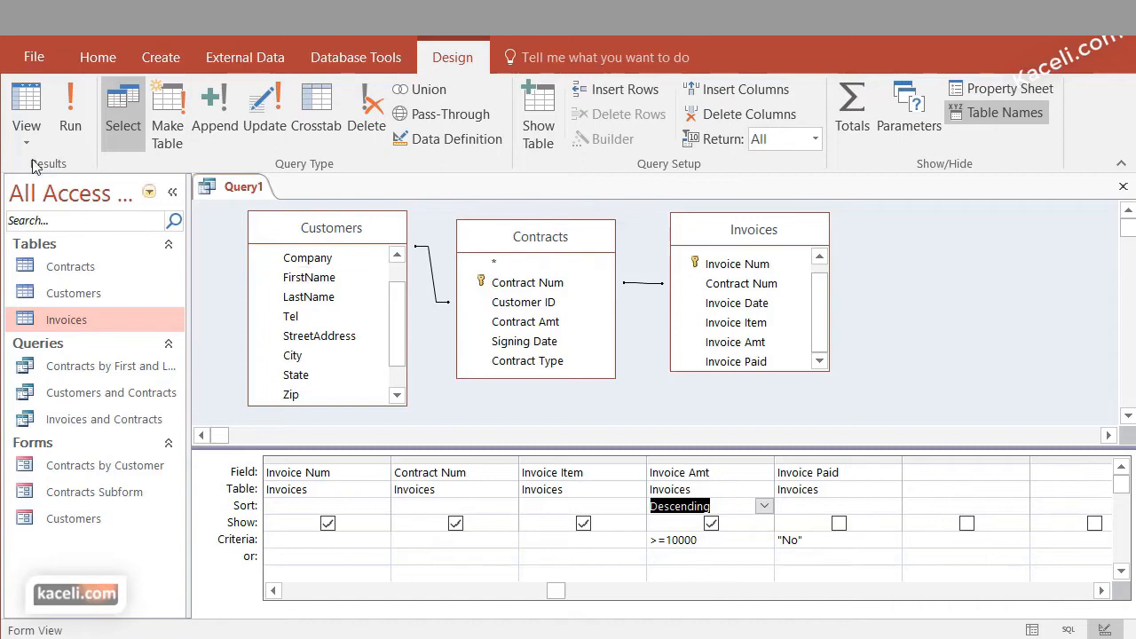
Run the sorted query and check the order of the invoice amounts through the last record
click(70, 114)
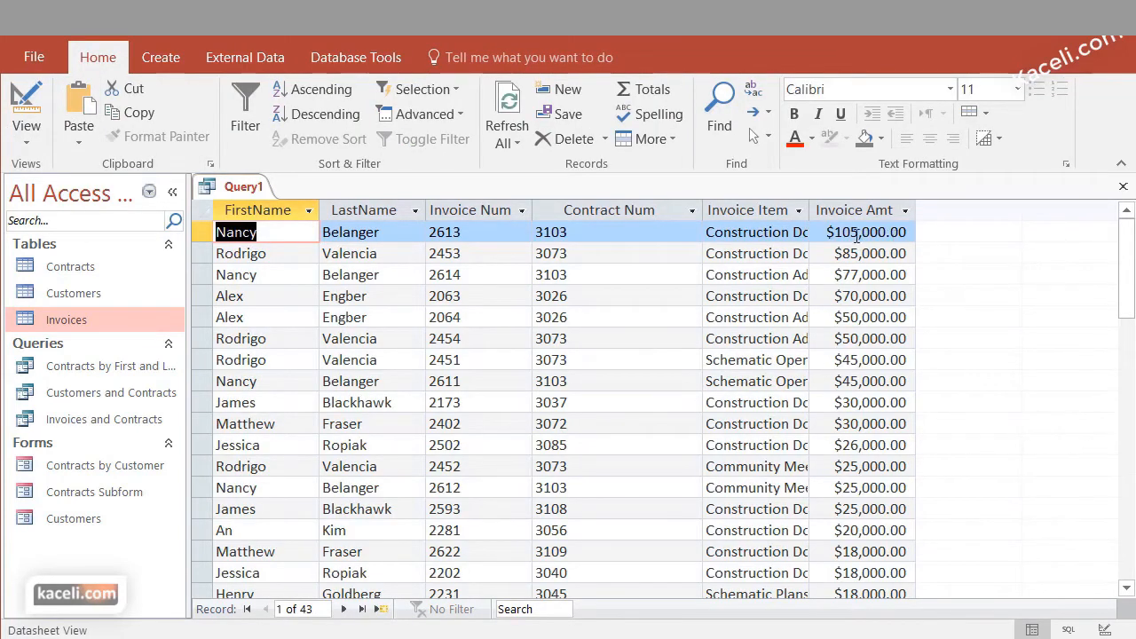
scroll(870, 338, down, 11)
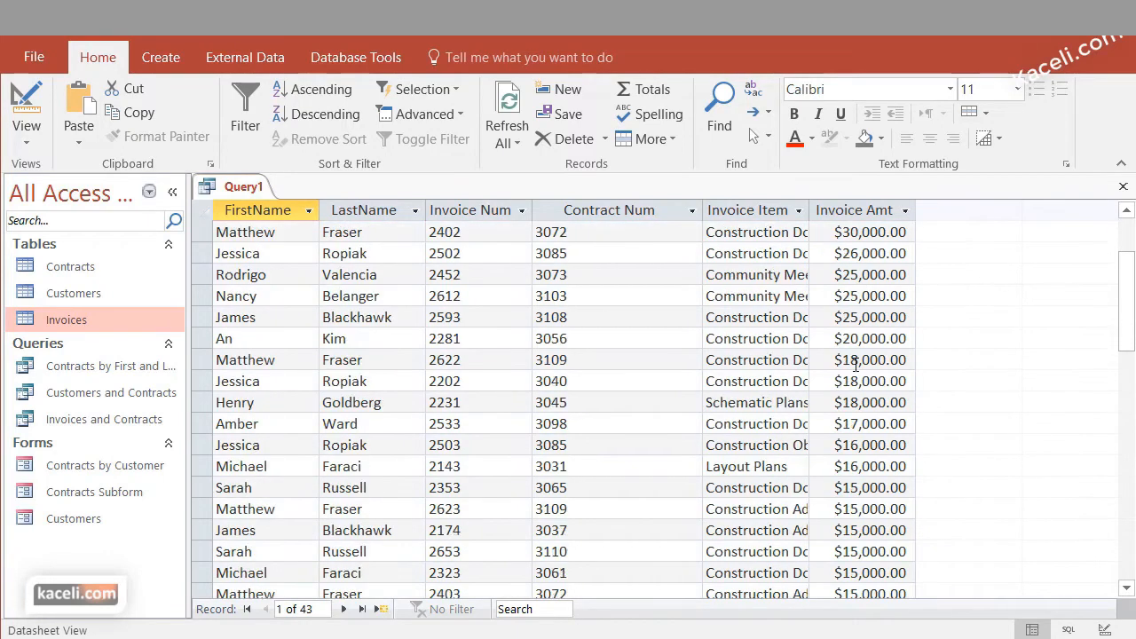
scroll(845, 371, down, 2)
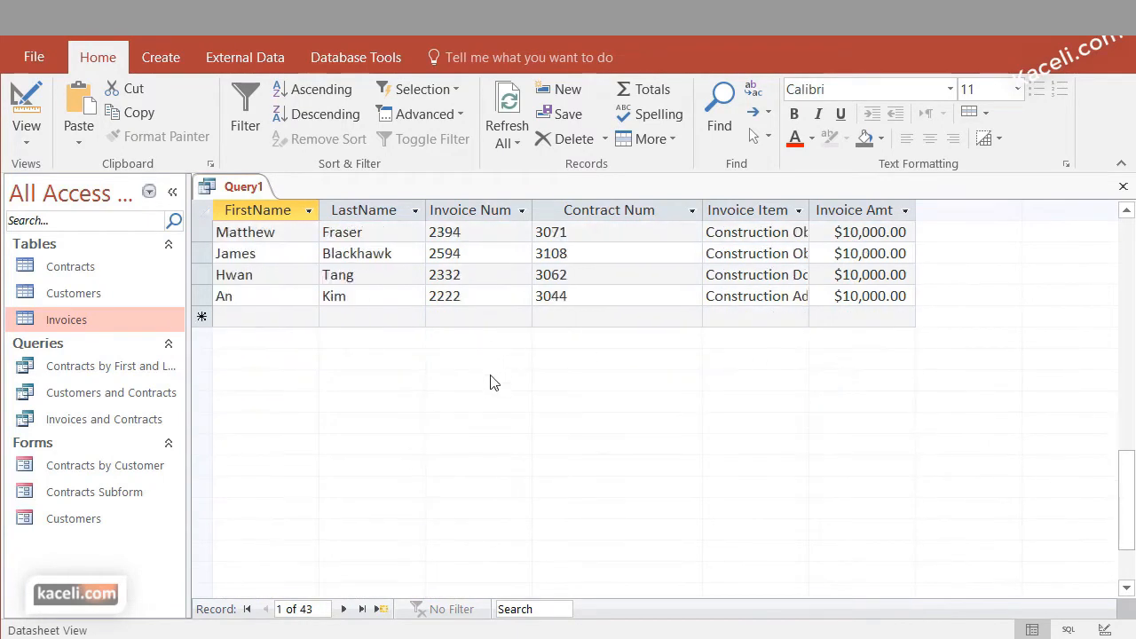
In the query's Design view, insert the City field from Customers before Invoice Item, and run the query to review the cities
click(26, 140)
click(88, 275)
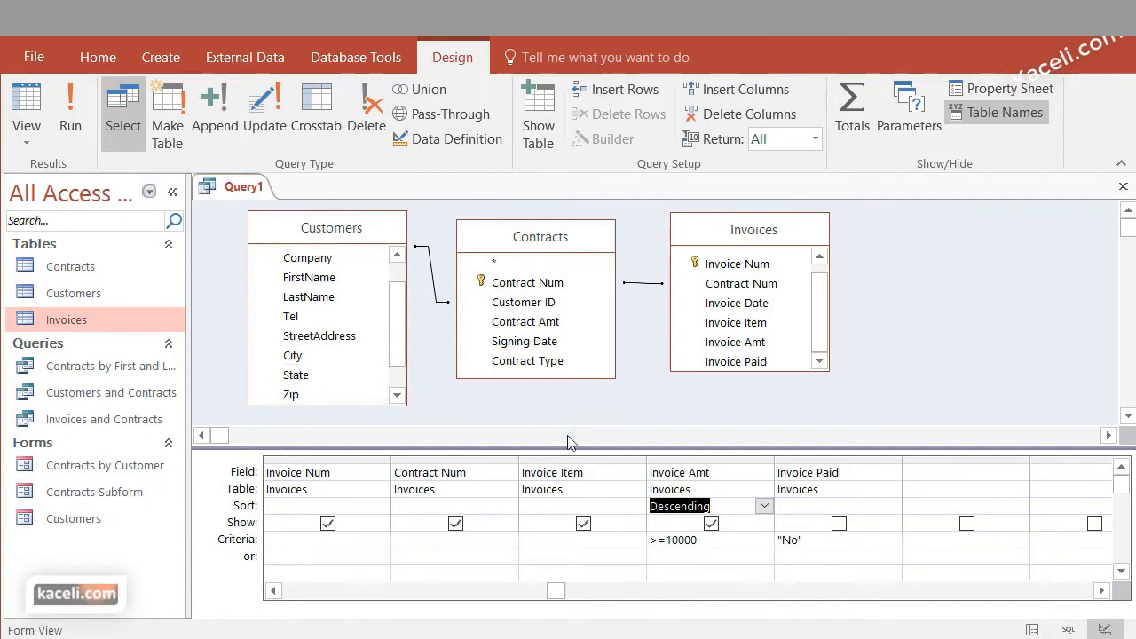
click(599, 540)
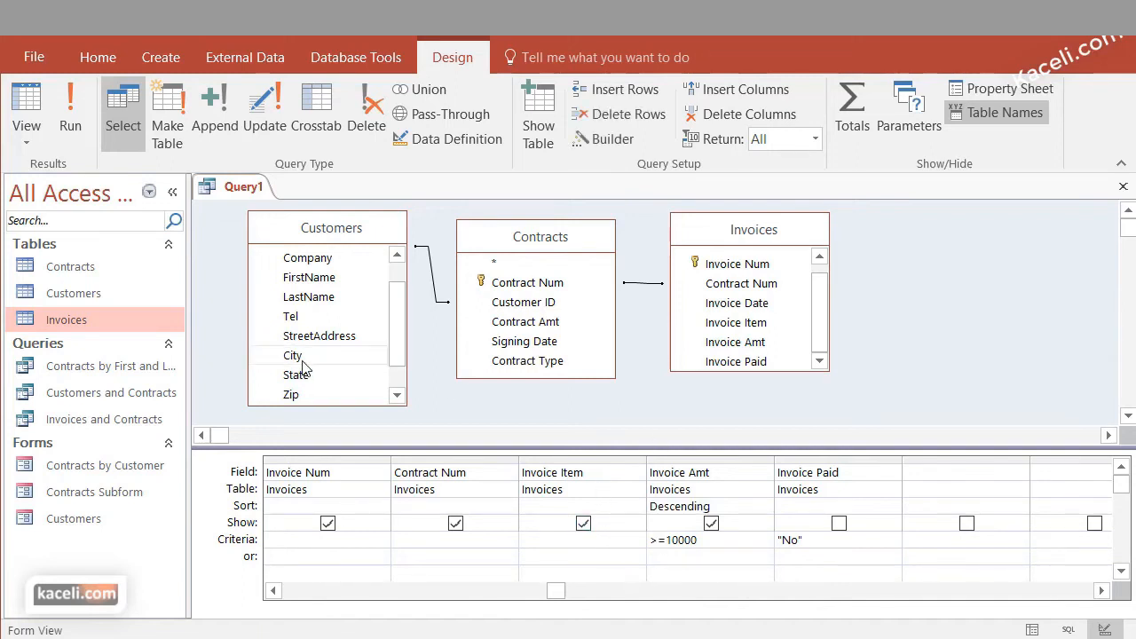
drag(304, 364, 522, 476)
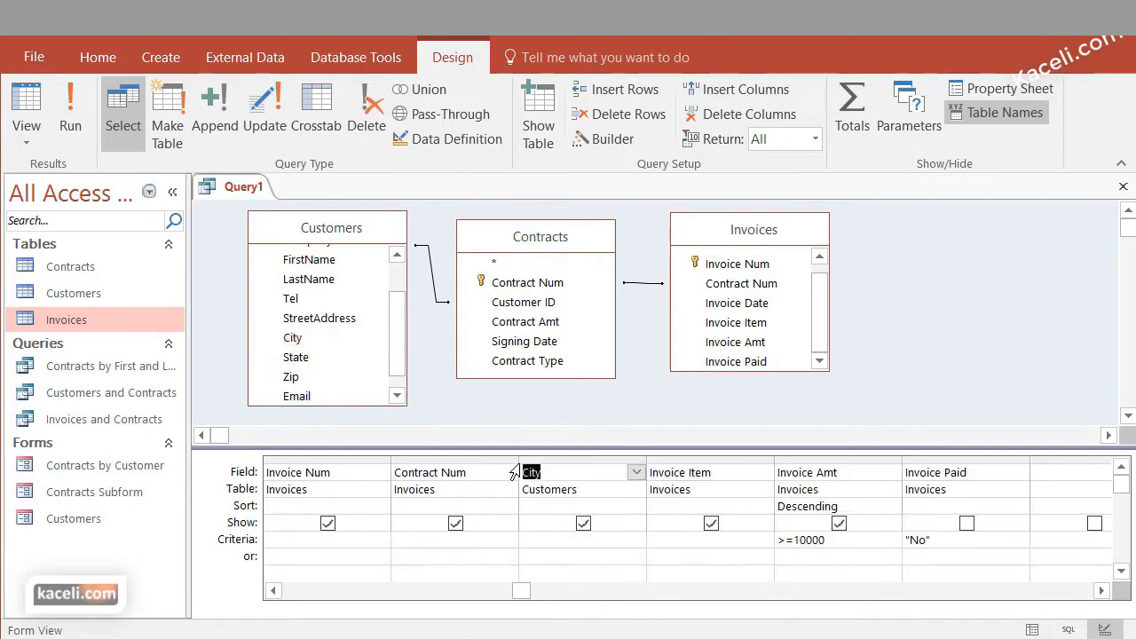
click(550, 540)
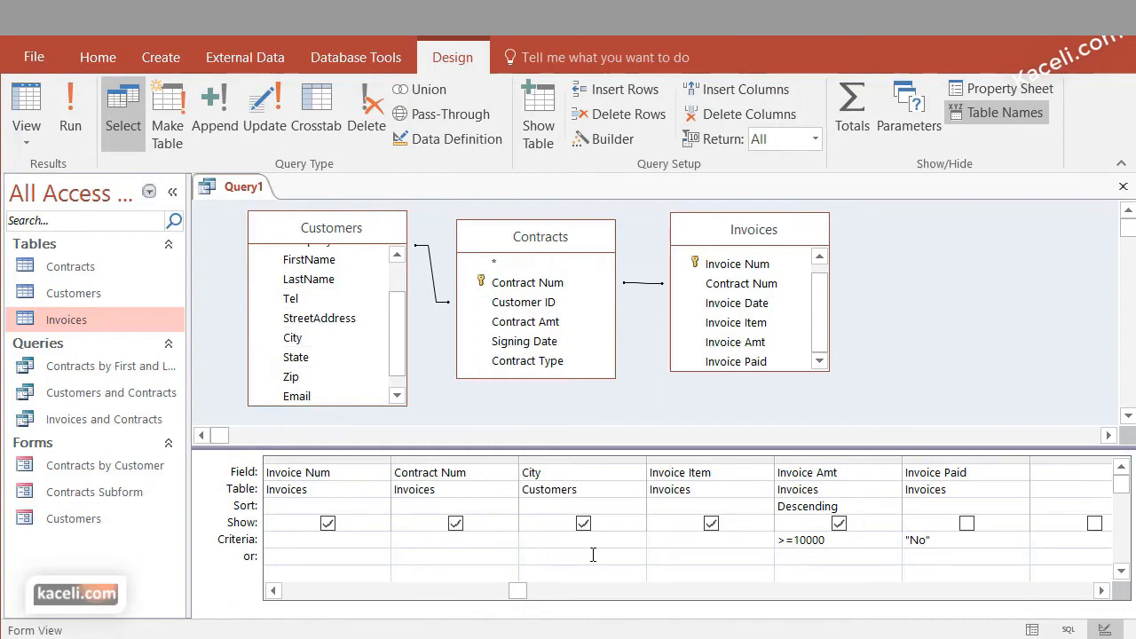
click(70, 111)
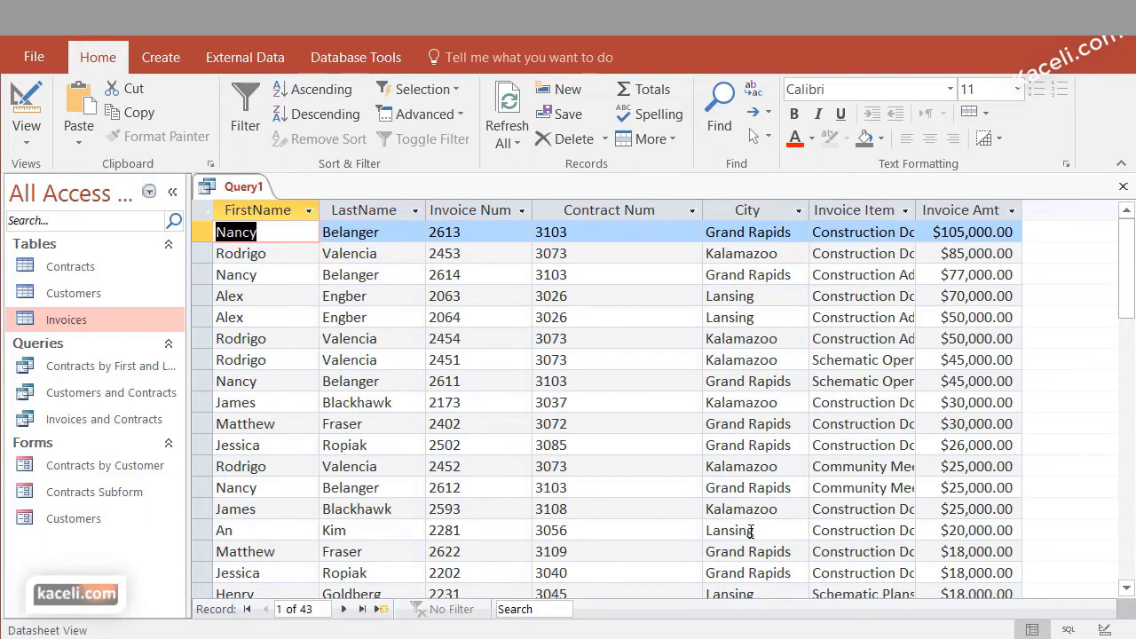
scroll(779, 504, down, 2)
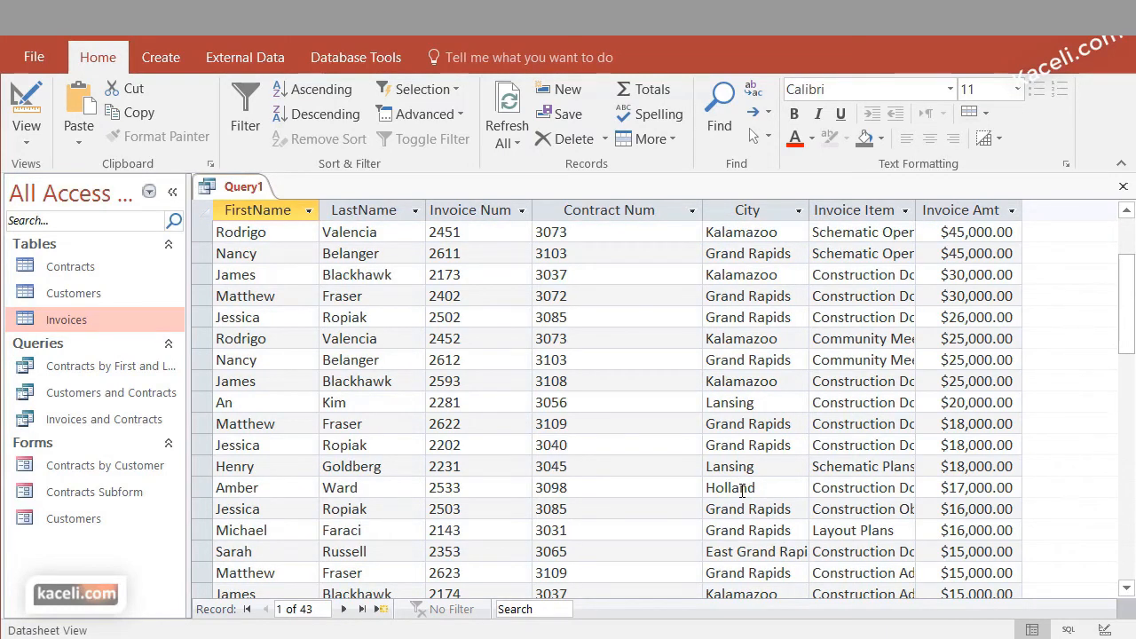
In the query design, set the City criterion to lansing with holland as the alternative in the or row, and run the query
click(36, 136)
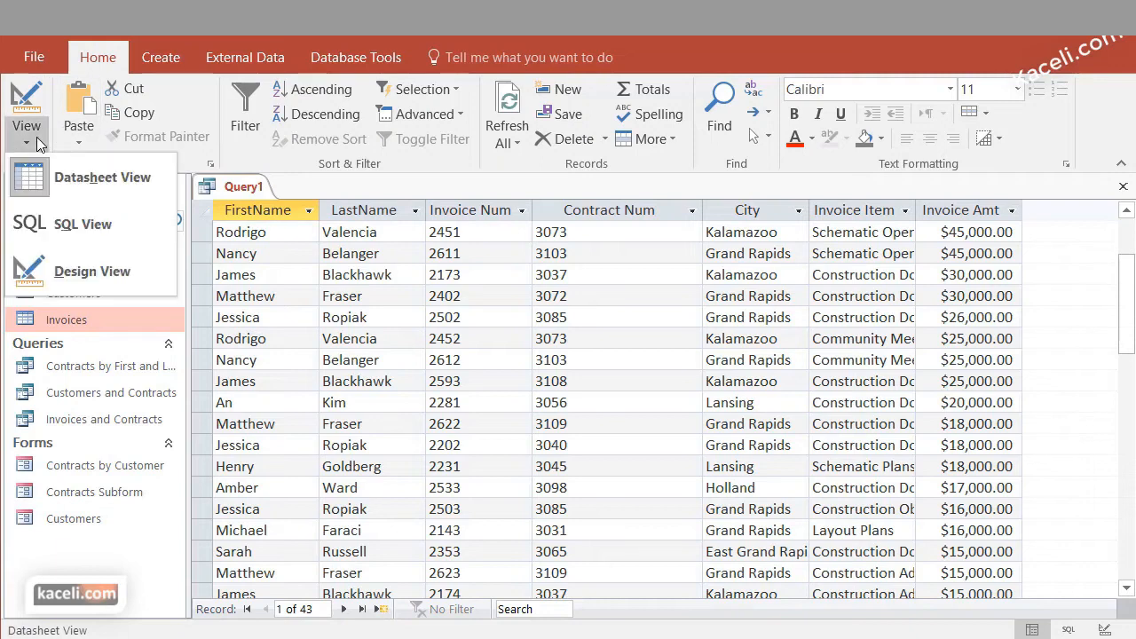
click(53, 269)
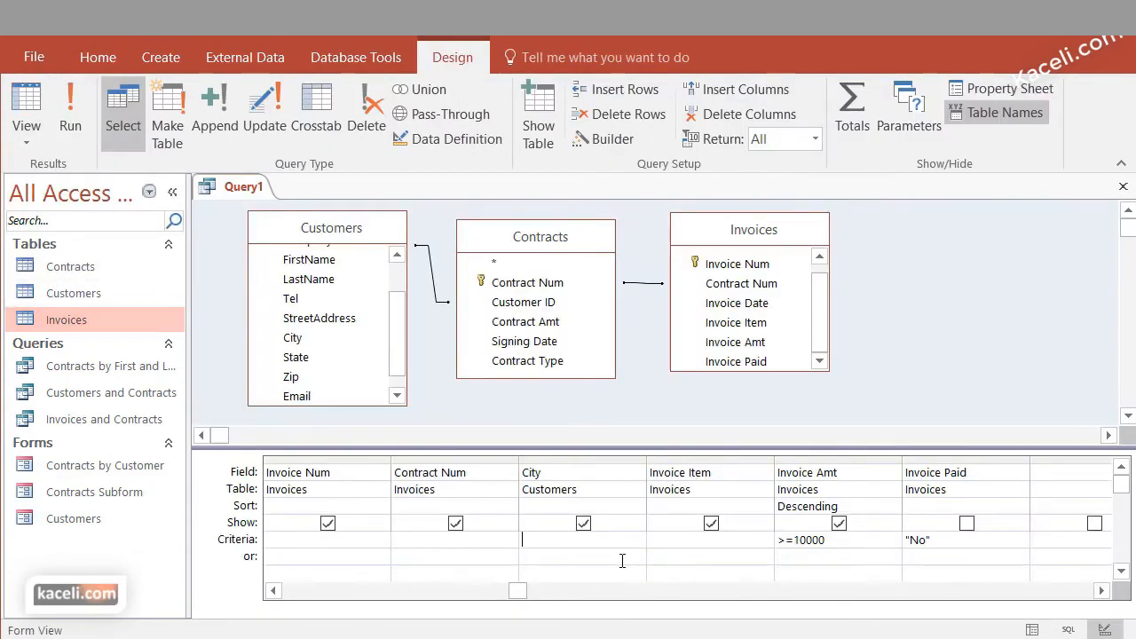
text(lang)
key(BackSpace)
text(sing)
click(605, 557)
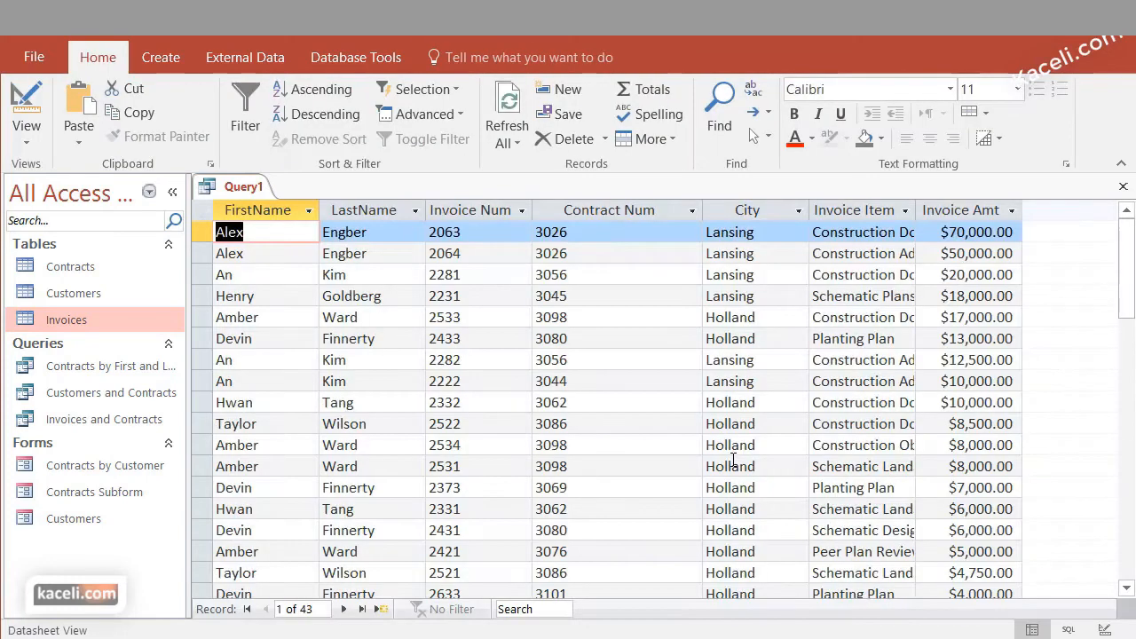
Examine the query results to check the cities and whether the invoice amounts respect the 10,000 minimum
scroll(730, 456, down, 1)
scroll(817, 343, up, 1)
scroll(754, 398, down, 5)
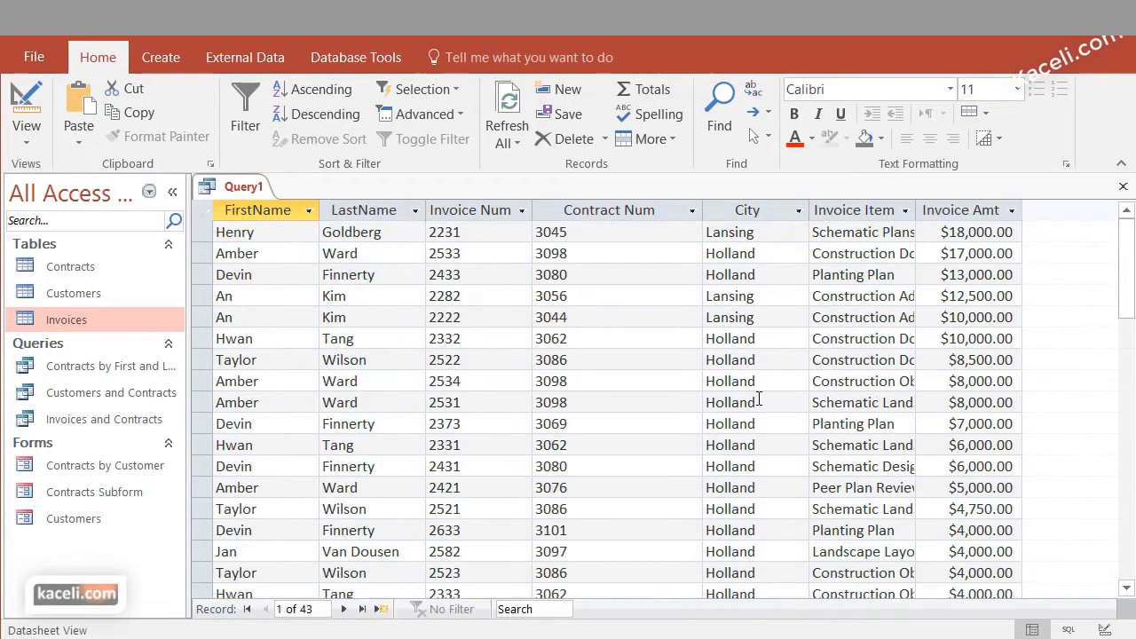
scroll(1029, 379, up, 5)
scroll(1021, 357, down, 3)
scroll(1012, 359, up, 3)
scroll(983, 440, down, 5)
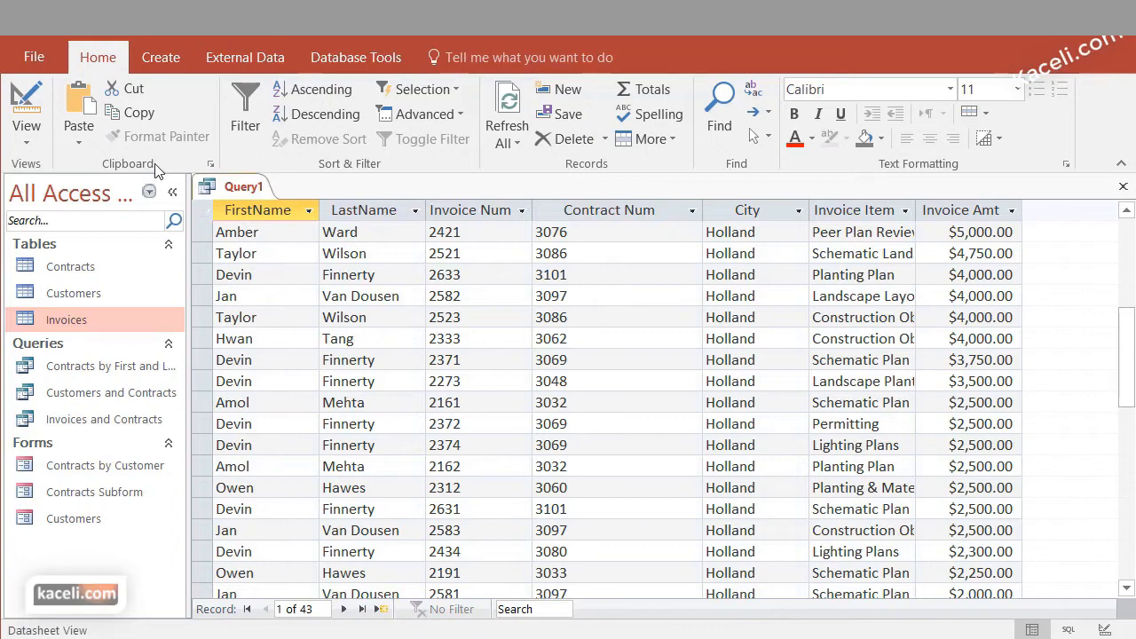
Replace the two-row City criteria with "lansing" Or "holland" in the single Criteria row and run the query
click(35, 141)
click(71, 266)
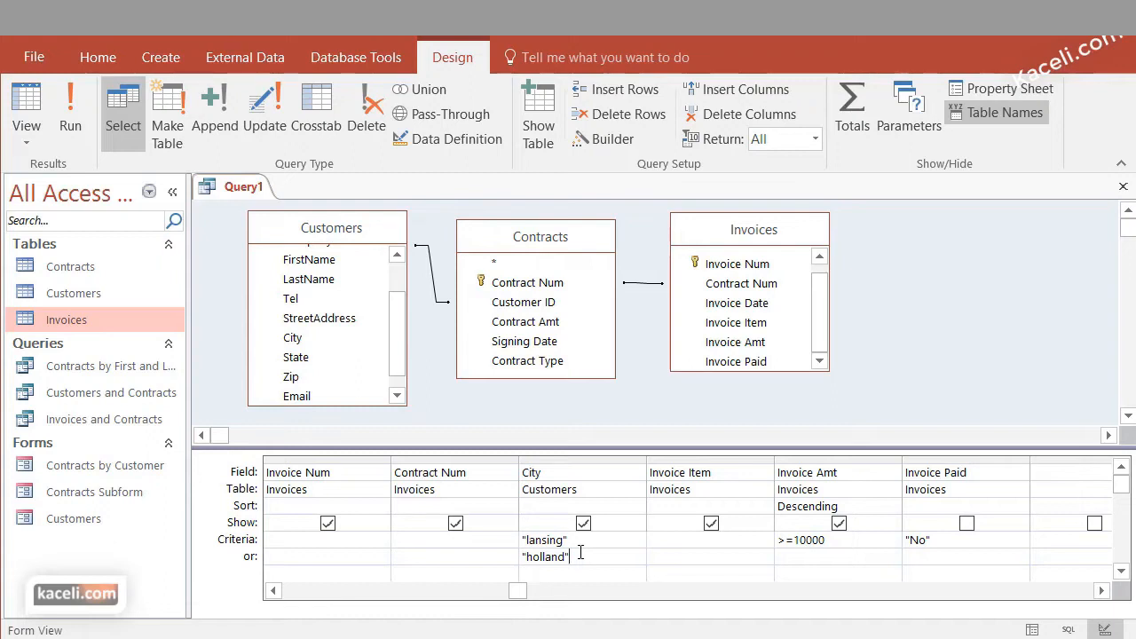
drag(581, 552, 512, 558)
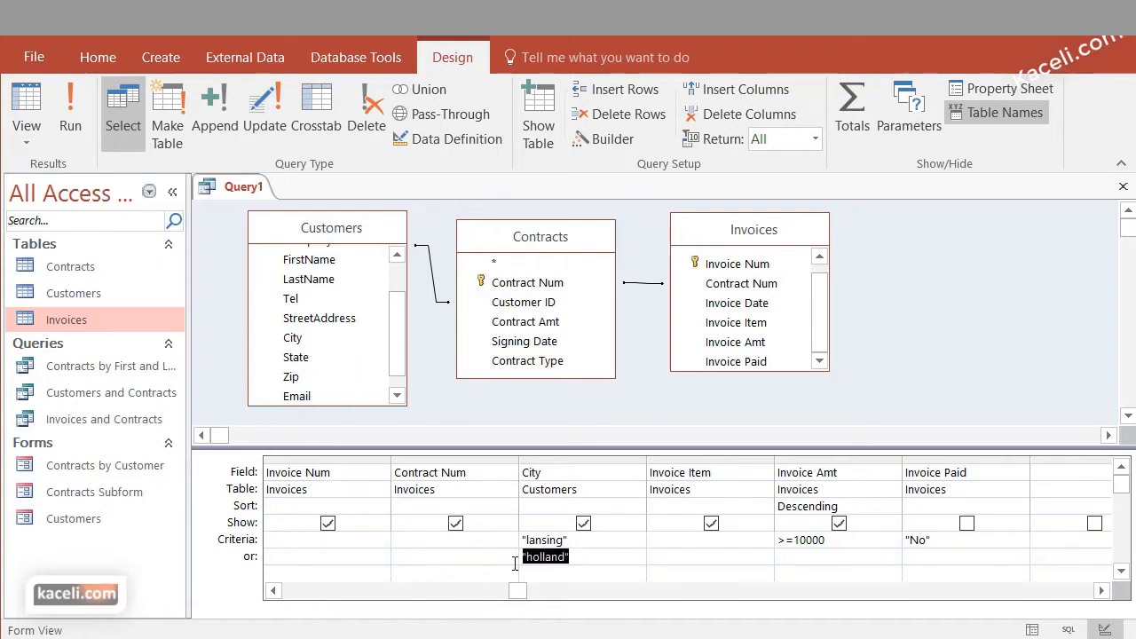
key(Delete)
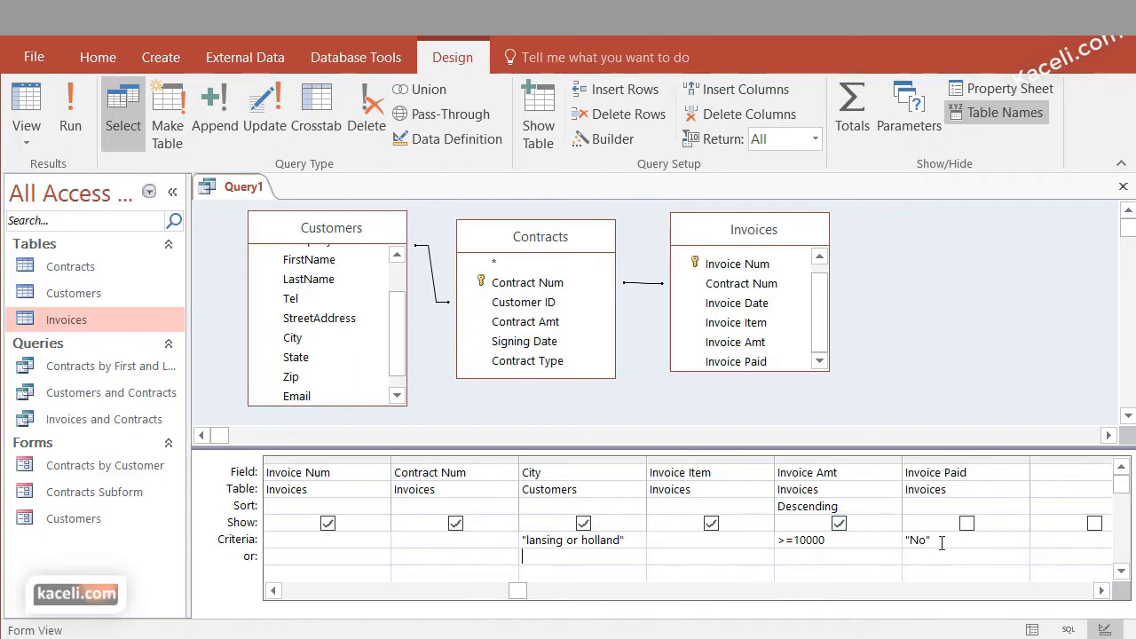
key(Up)
key(Down)
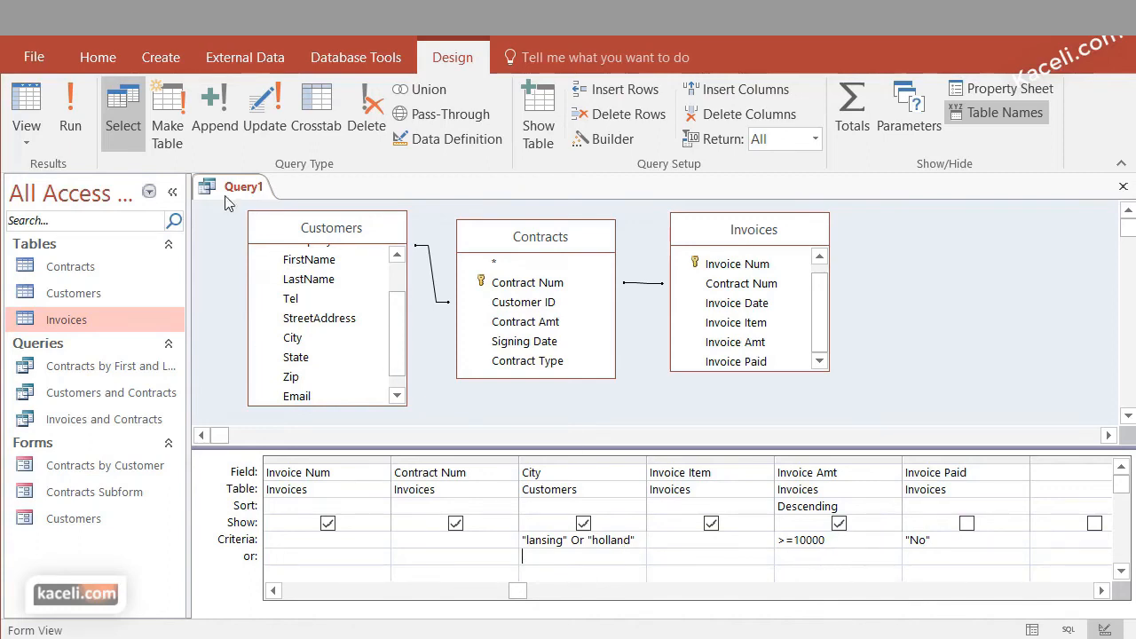
click(70, 118)
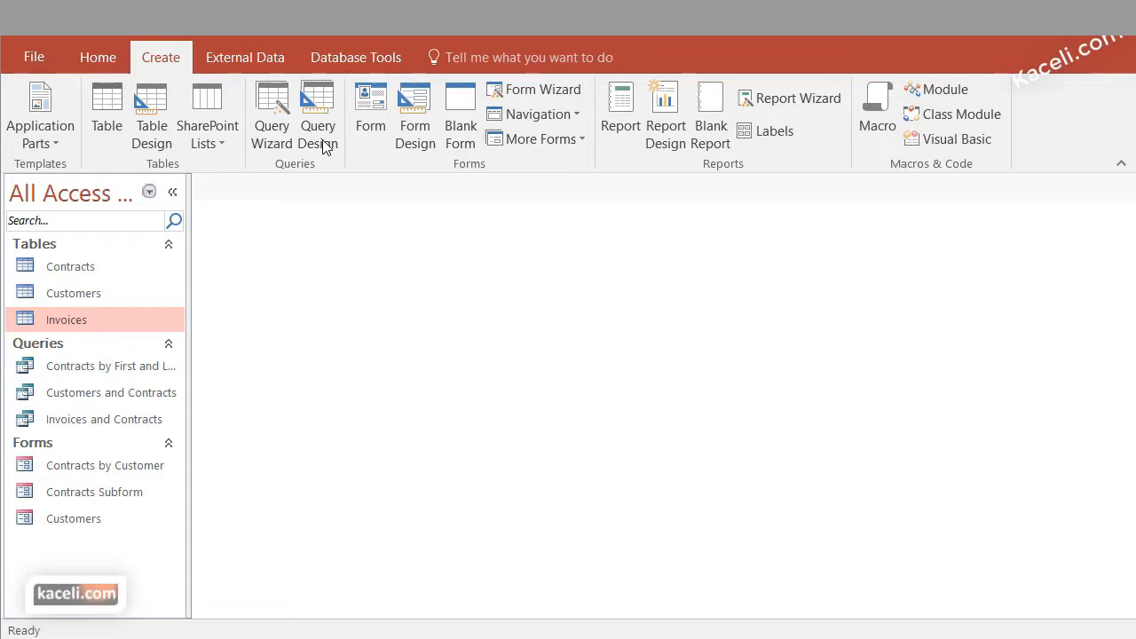
Start a new query in Design view with the Customers, Contracts and Invoices tables
click(322, 105)
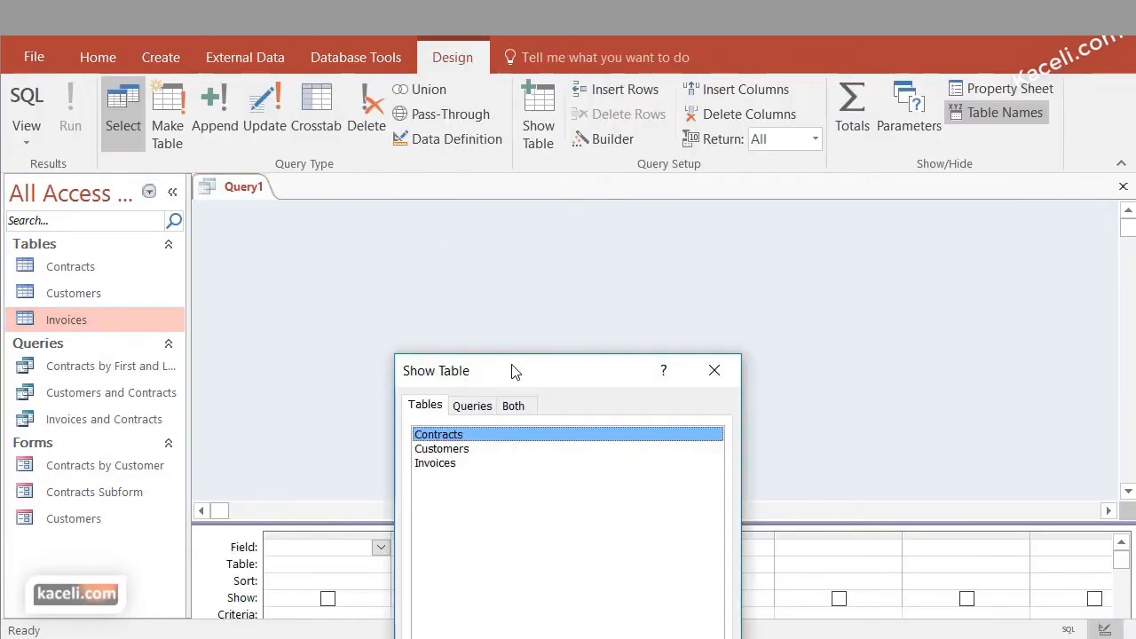
drag(512, 371, 499, 131)
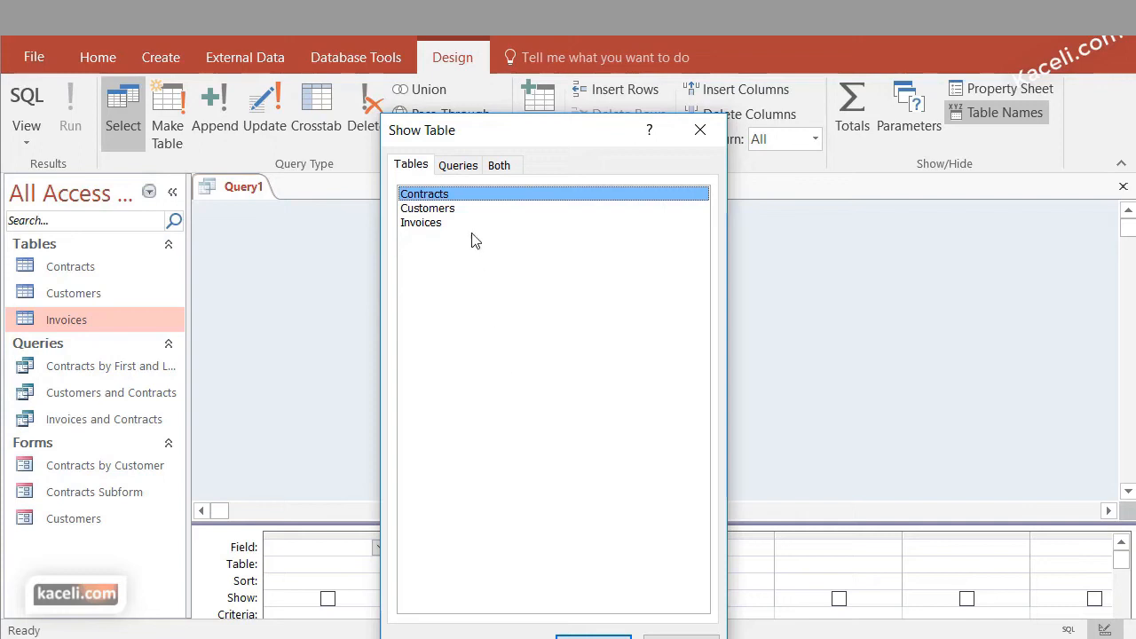
click(451, 208)
click(595, 635)
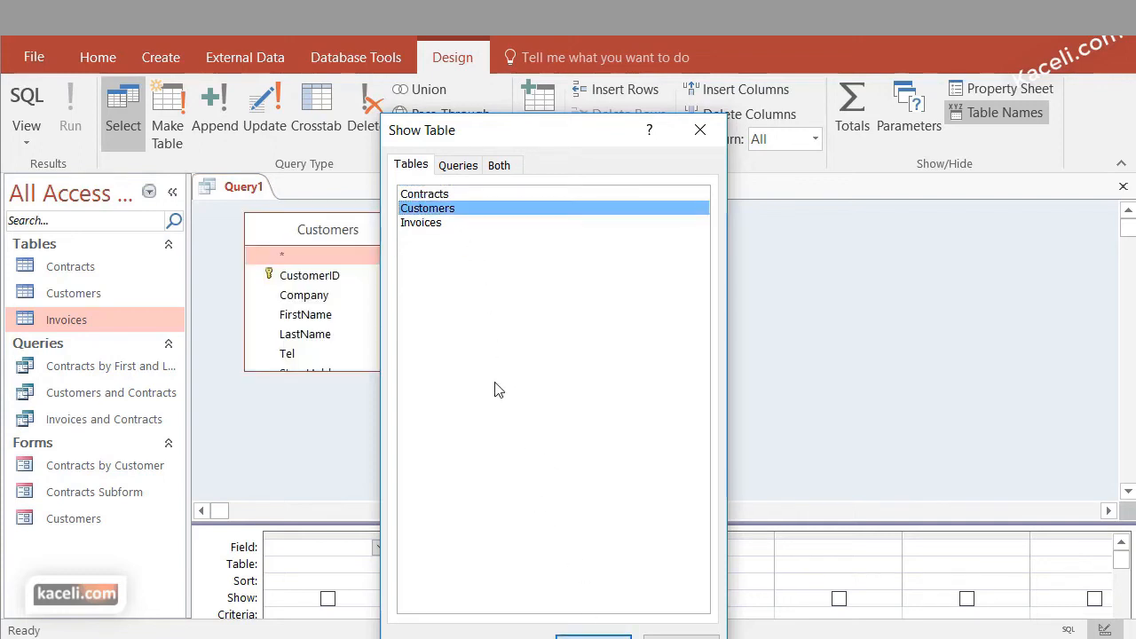
click(446, 195)
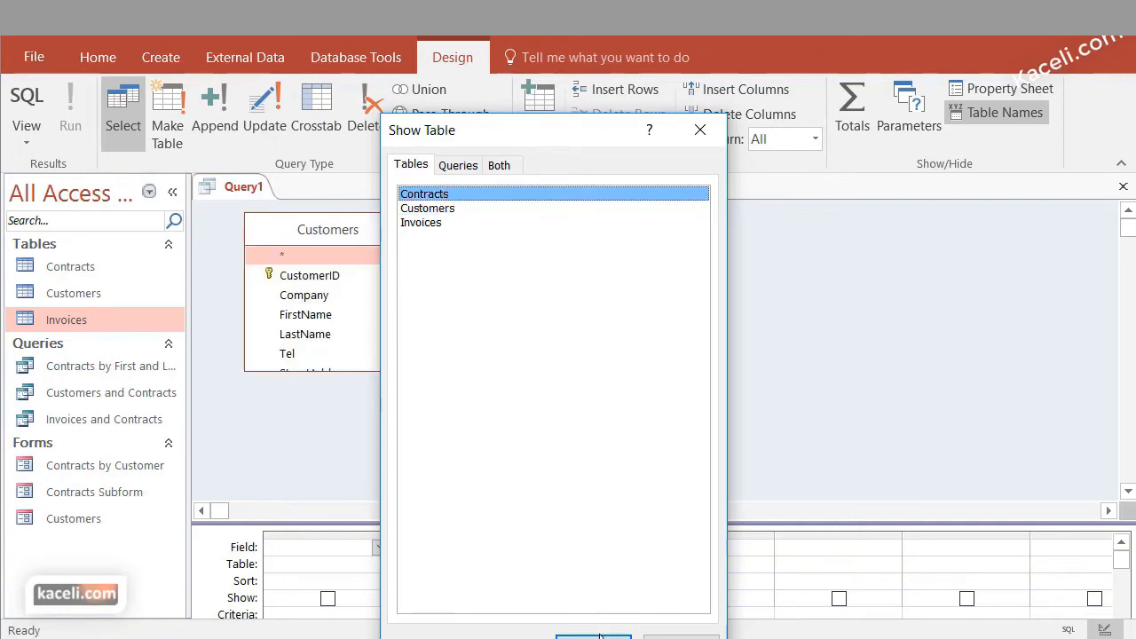
click(599, 635)
click(433, 225)
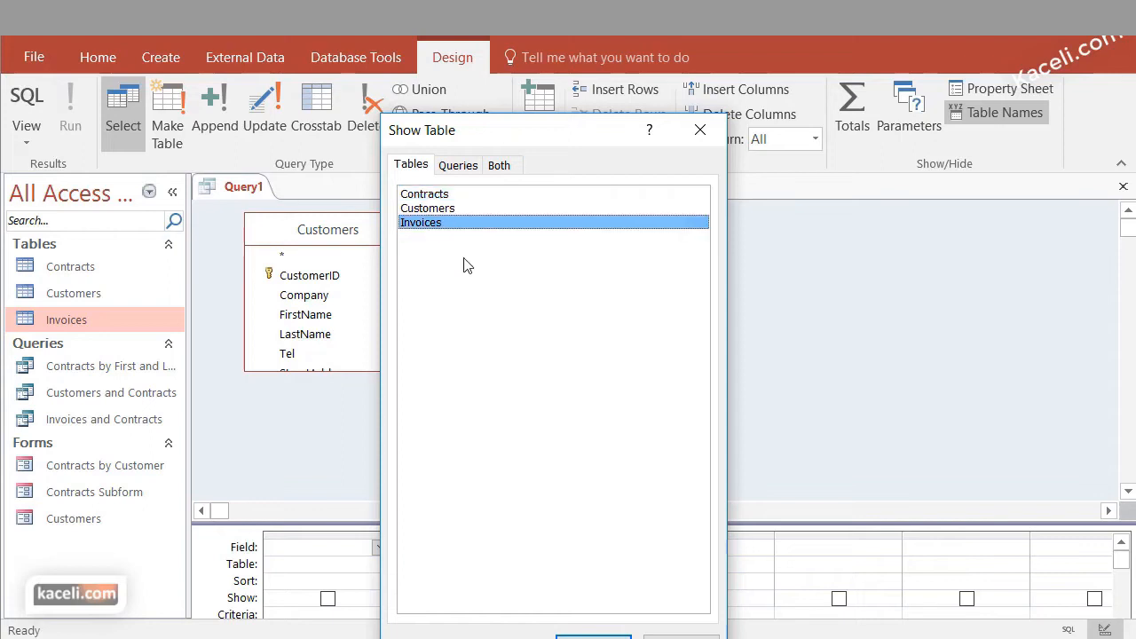
click(593, 636)
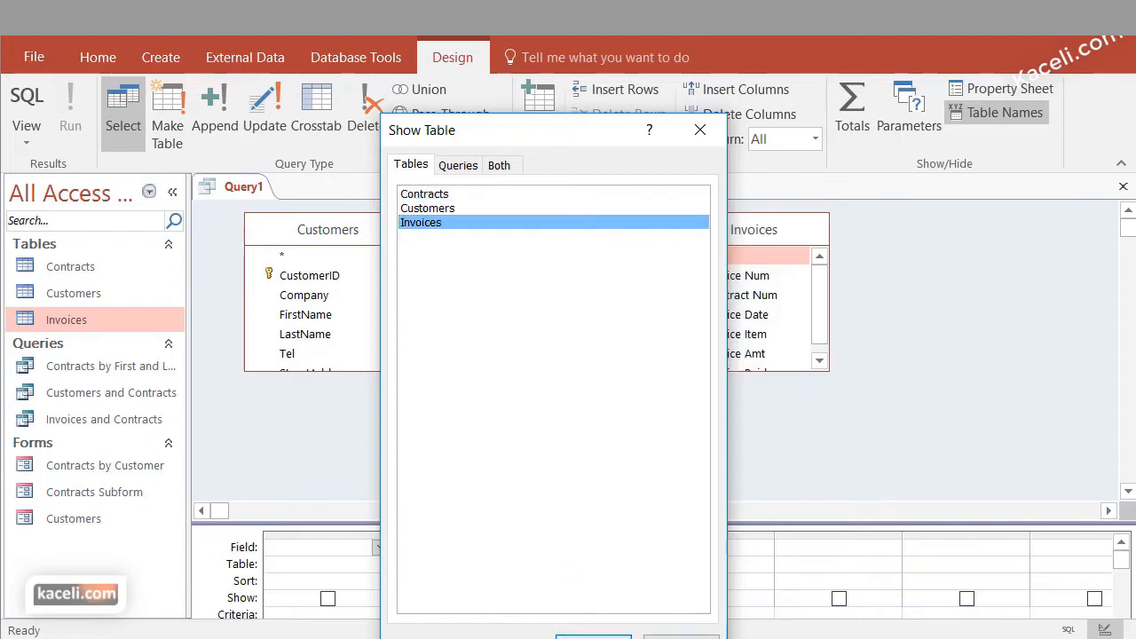
click(680, 636)
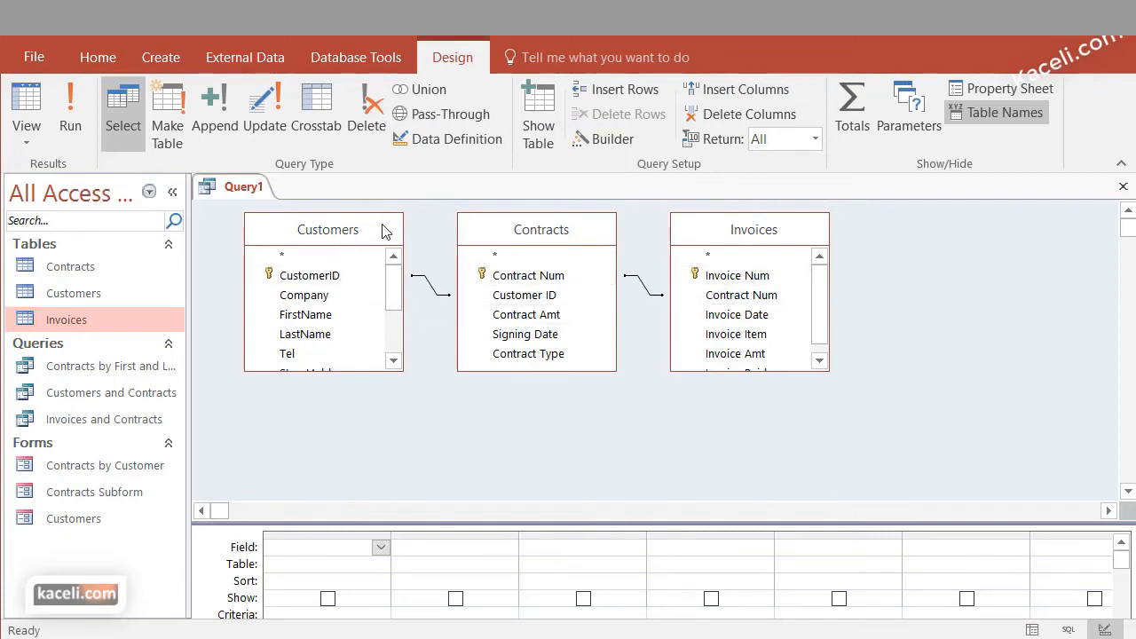
Add the FirstName, LastName, StreetAddress and City fields from Customers to the new query
click(291, 320)
double_click(292, 321)
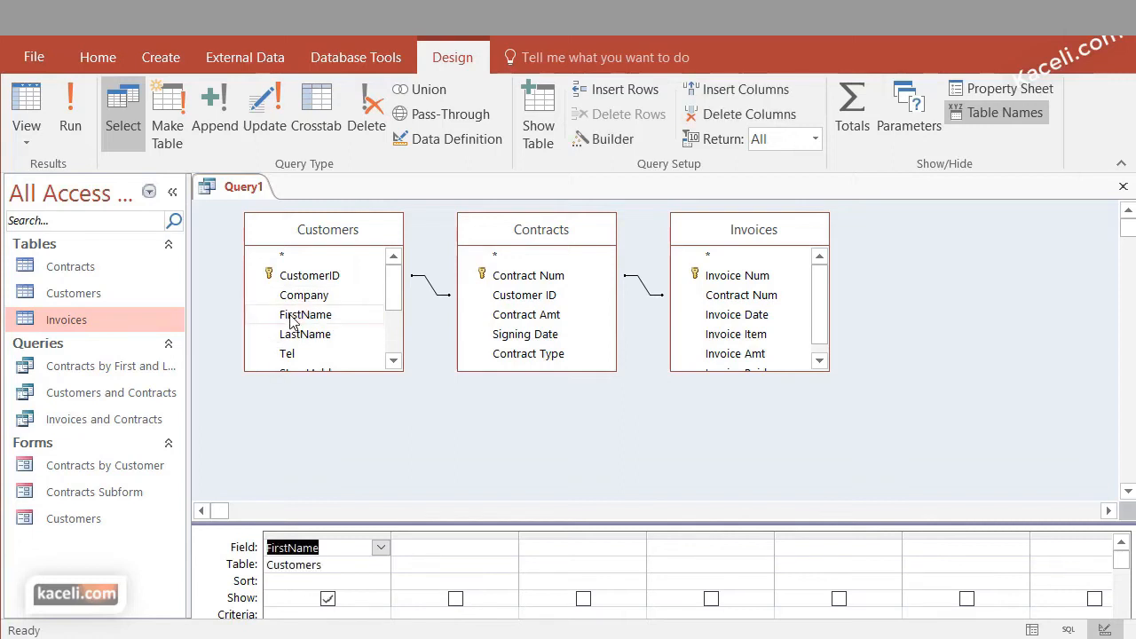
double_click(305, 335)
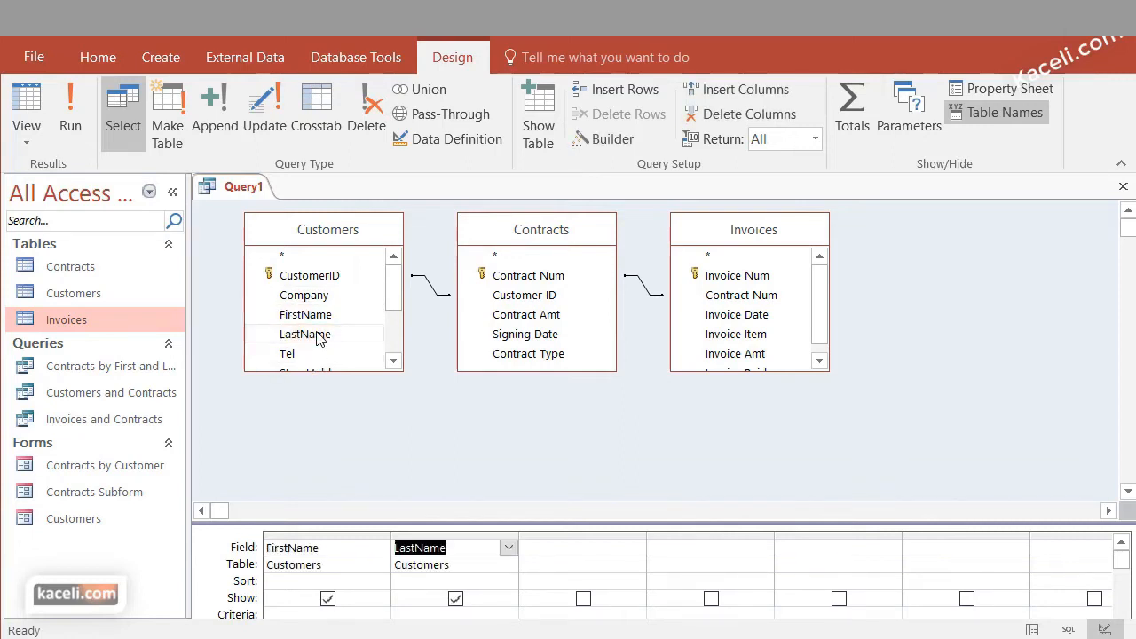
click(393, 360)
click(393, 361)
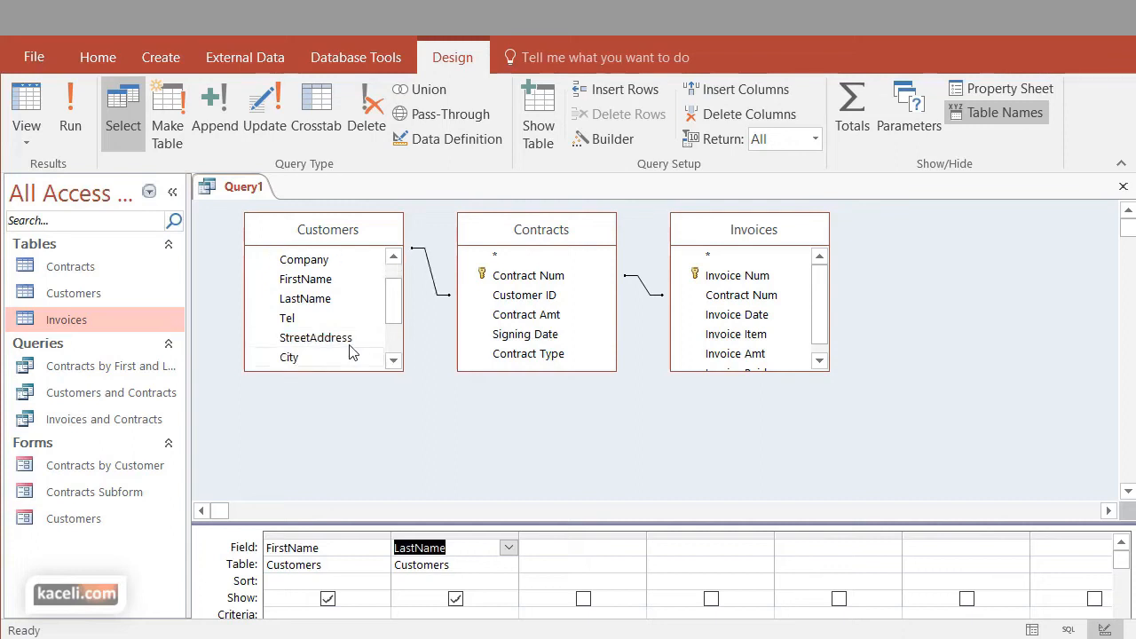
click(343, 348)
double_click(343, 346)
double_click(307, 358)
Add the State and Zip fields from Customers to the query
click(393, 360)
click(393, 360)
click(305, 341)
double_click(305, 342)
double_click(287, 360)
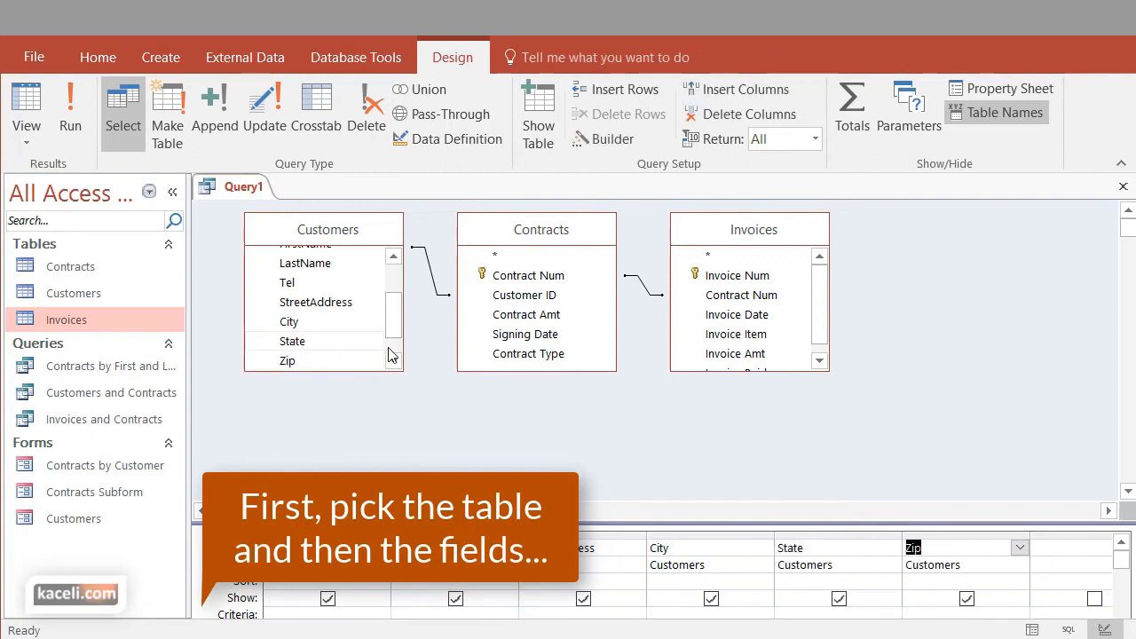
Add Invoice Num, Invoice Date, Invoice Item, Invoice Amt and Invoice Paid from Invoices to the query, and enlarge the design grid
double_click(745, 277)
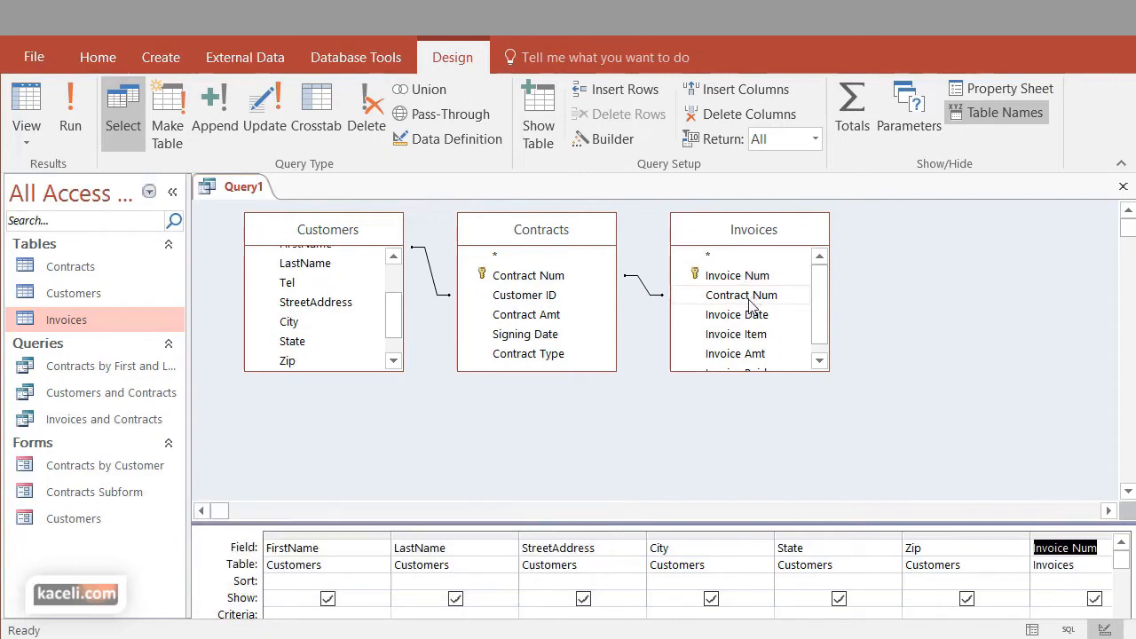
click(743, 322)
double_click(742, 322)
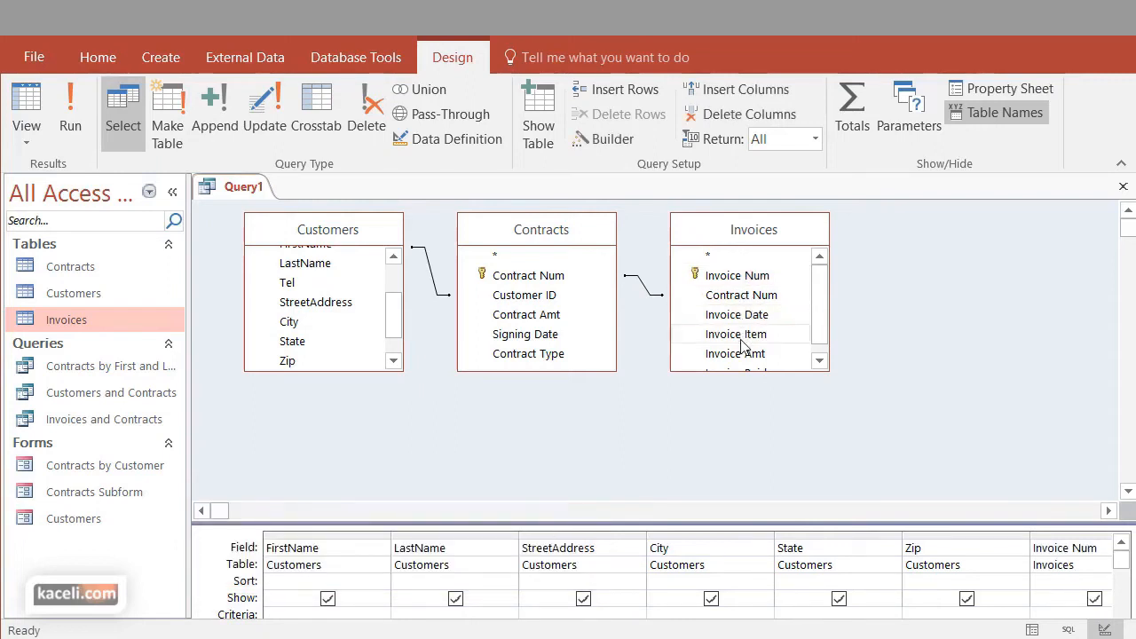
double_click(742, 335)
double_click(743, 354)
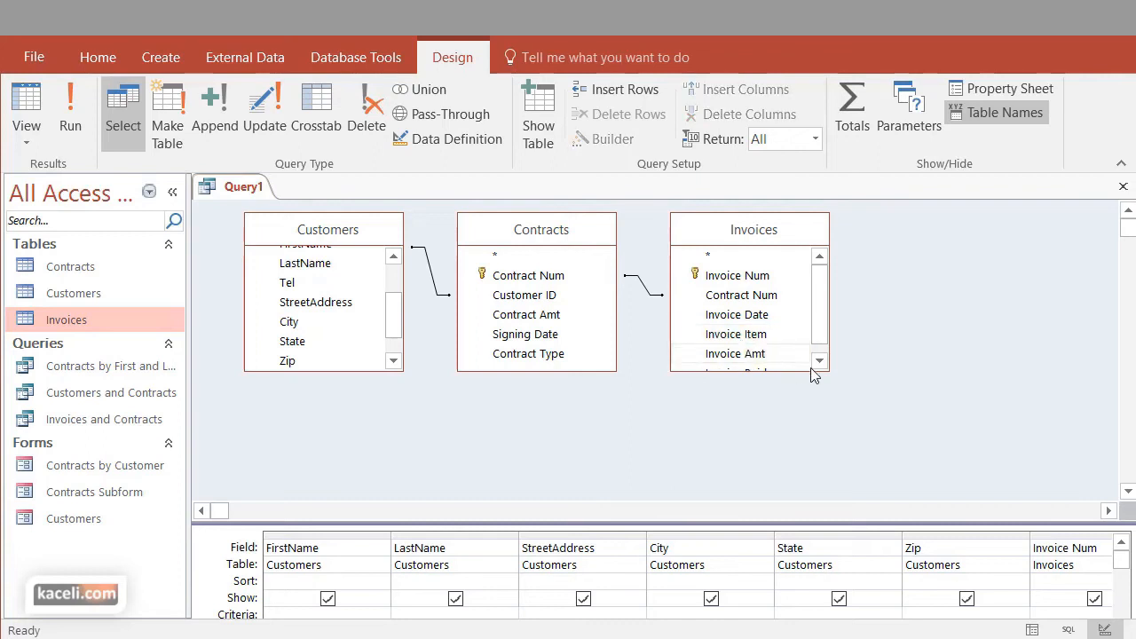
click(818, 361)
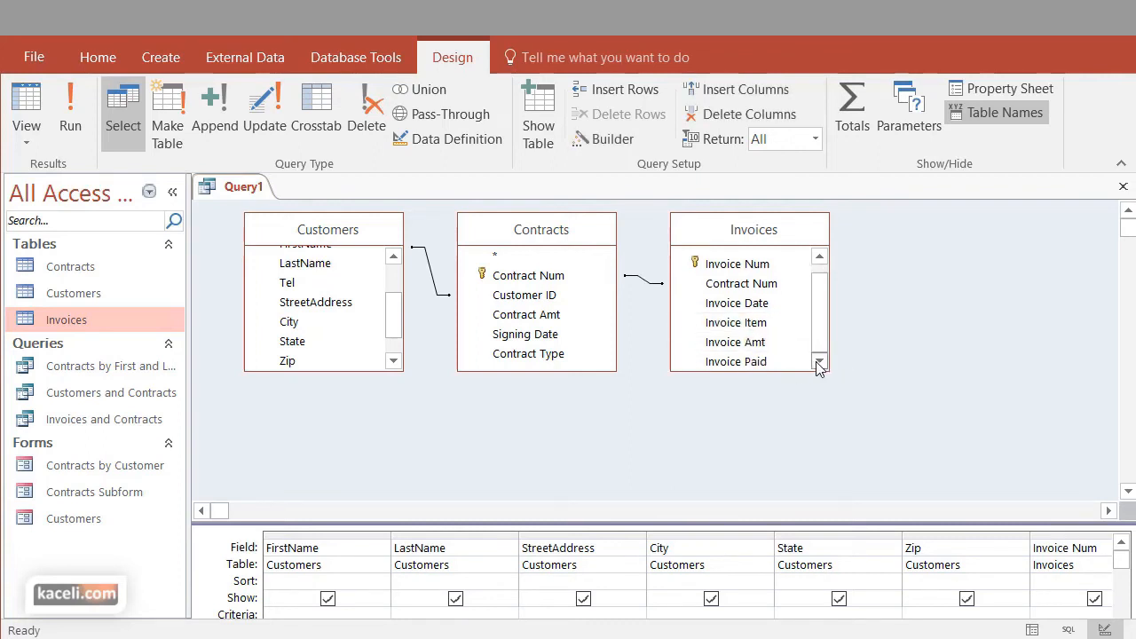
drag(1011, 522, 892, 334)
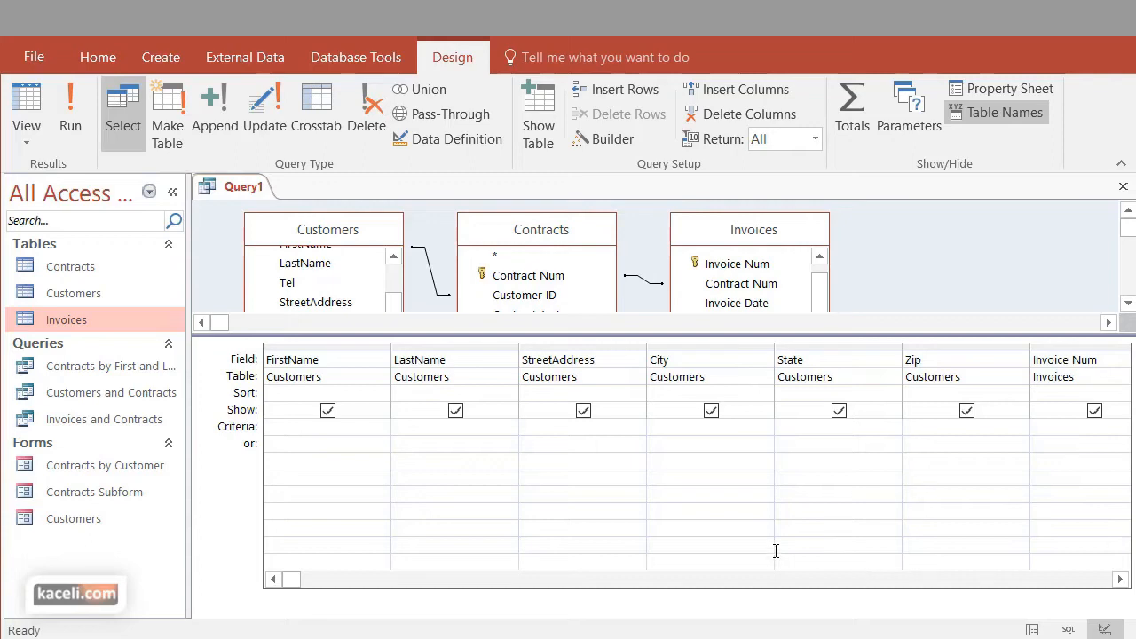
Run the query, review its columns through Invoice Paid, and return to Design view
click(71, 120)
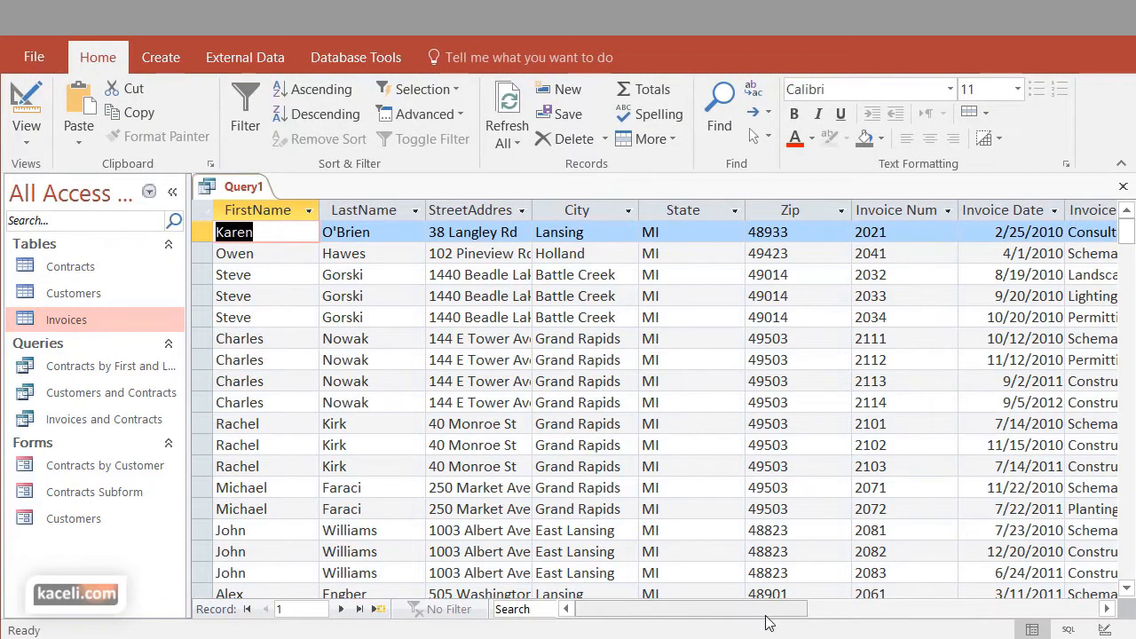
drag(807, 610, 901, 610)
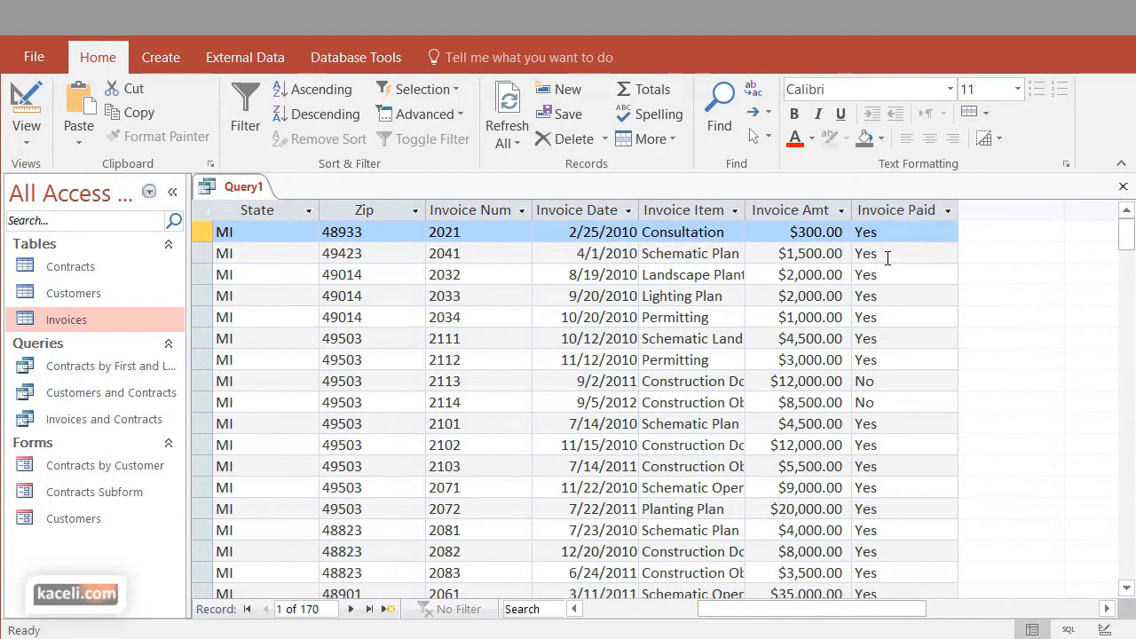
click(34, 144)
click(70, 269)
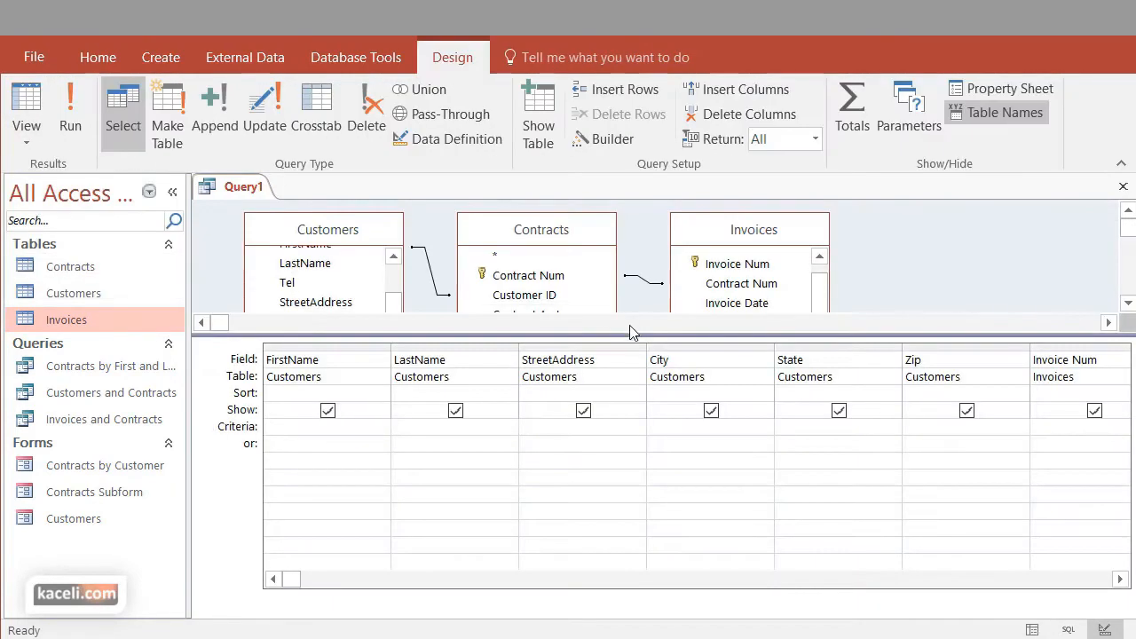
Set the criteria for the Invoice Paid field to "no" in the query
click(1060, 433)
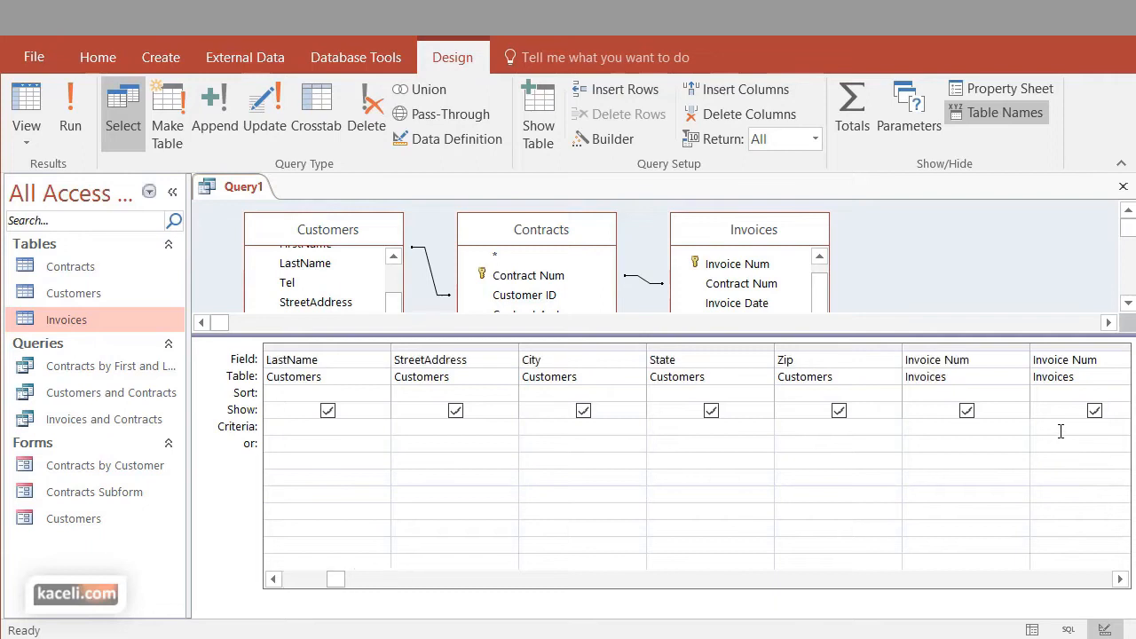
click(1061, 429)
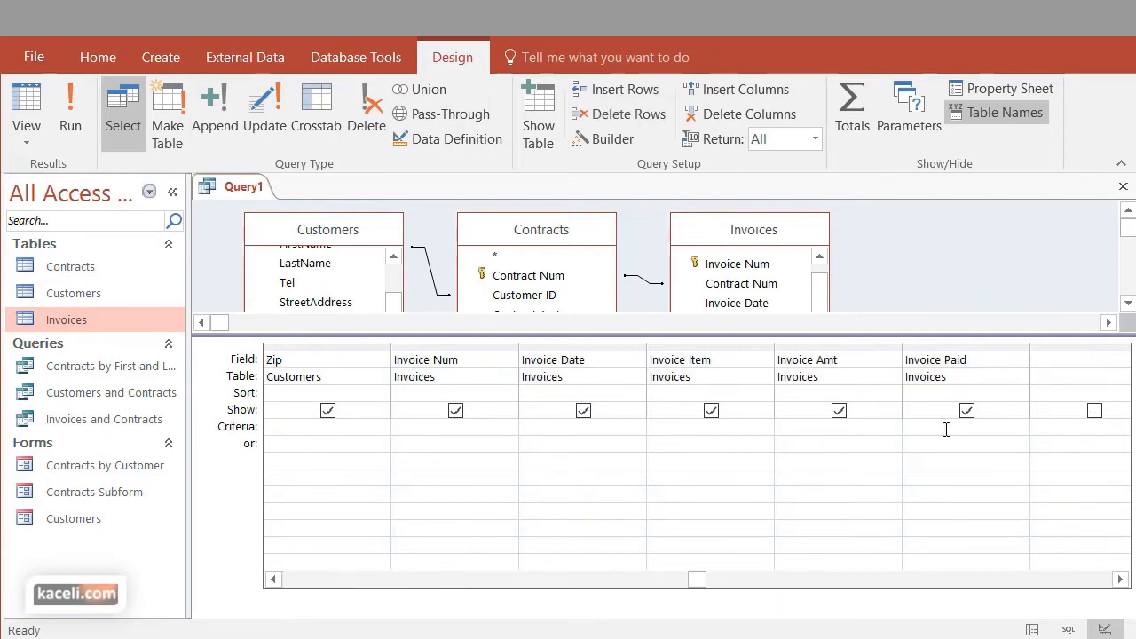
click(1008, 462)
Run the query, check the Invoice Paid column in the results, and return to Design view
click(68, 119)
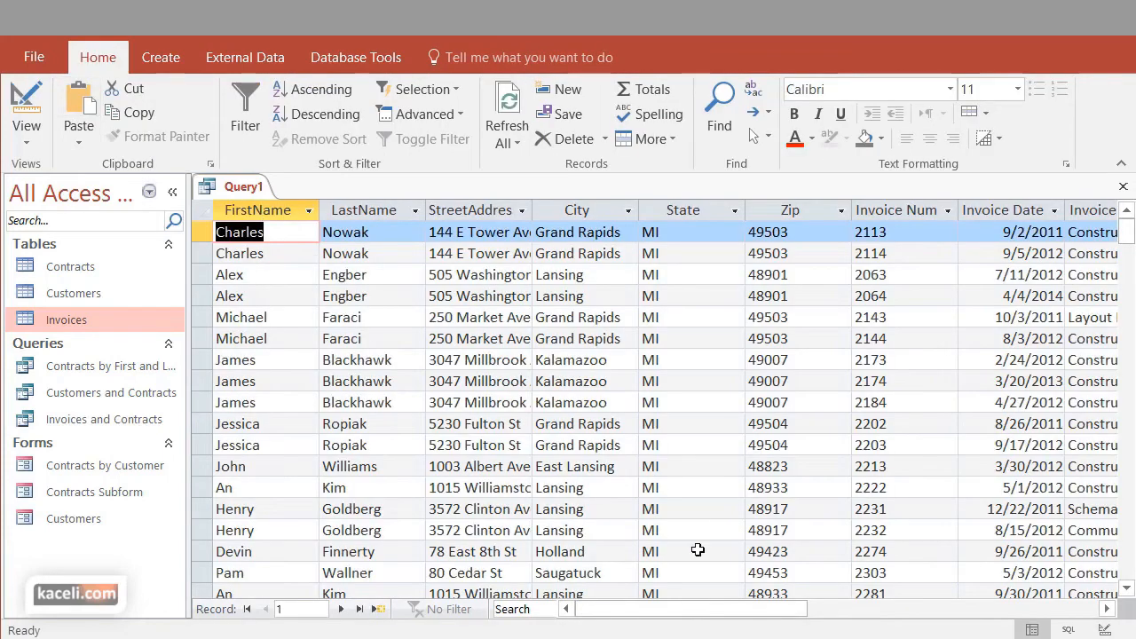
drag(707, 610, 937, 610)
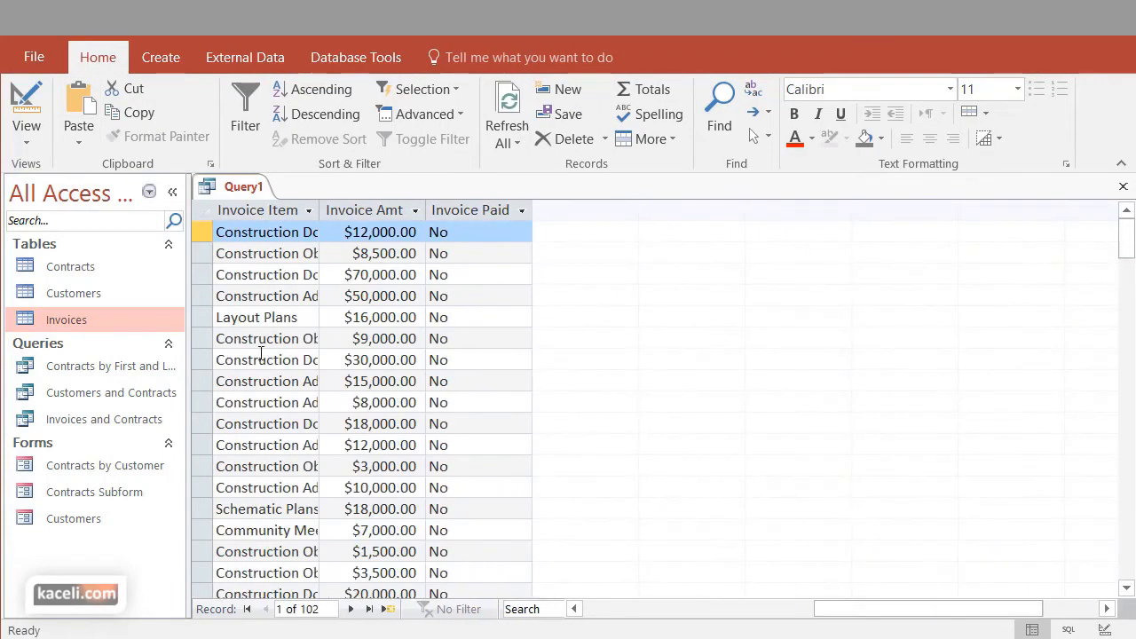
click(27, 133)
click(71, 268)
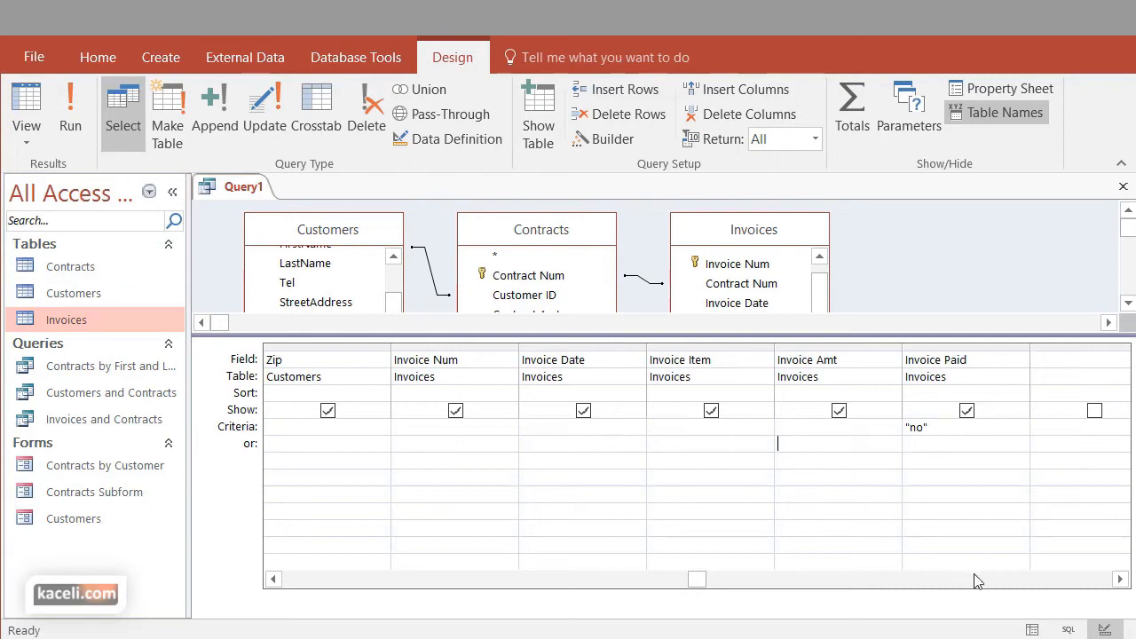
click(1119, 579)
click(1119, 579)
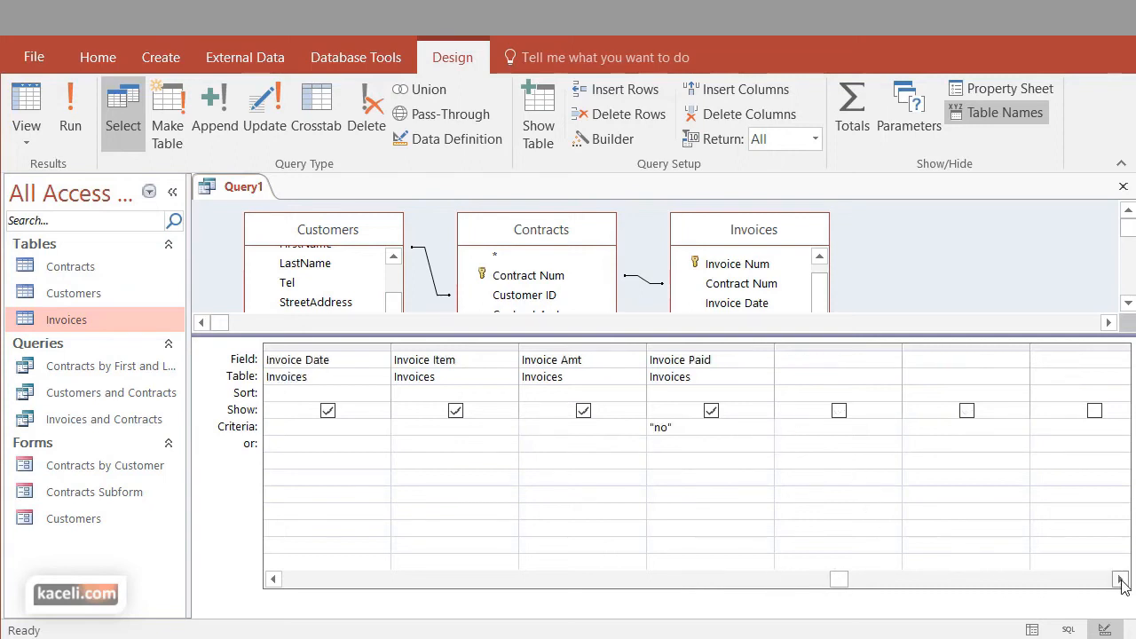
click(816, 359)
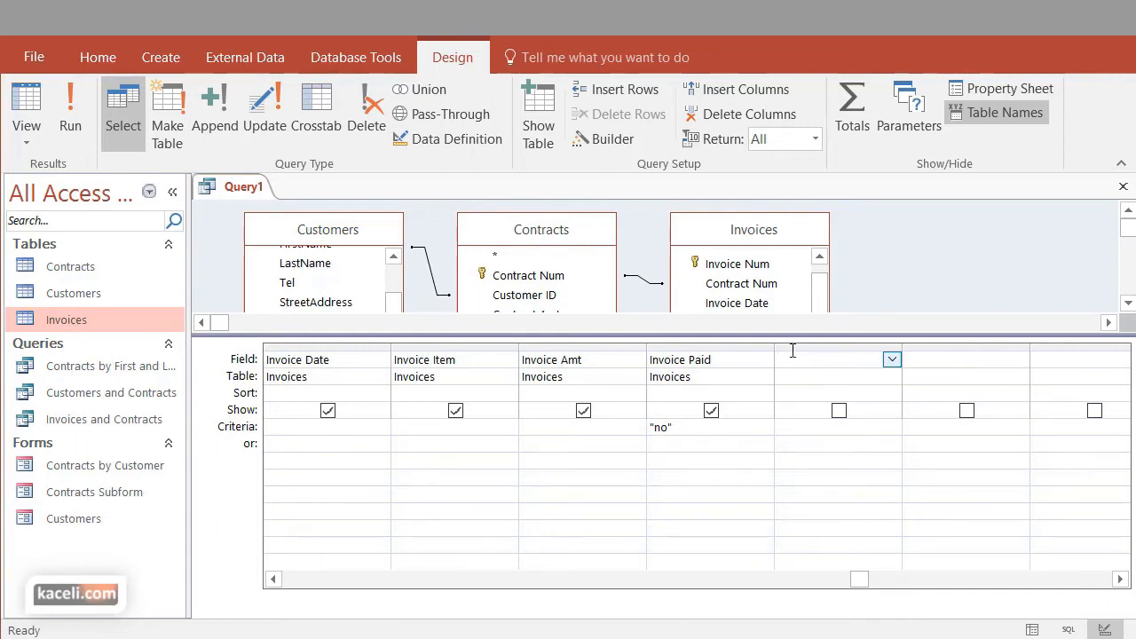
click(613, 144)
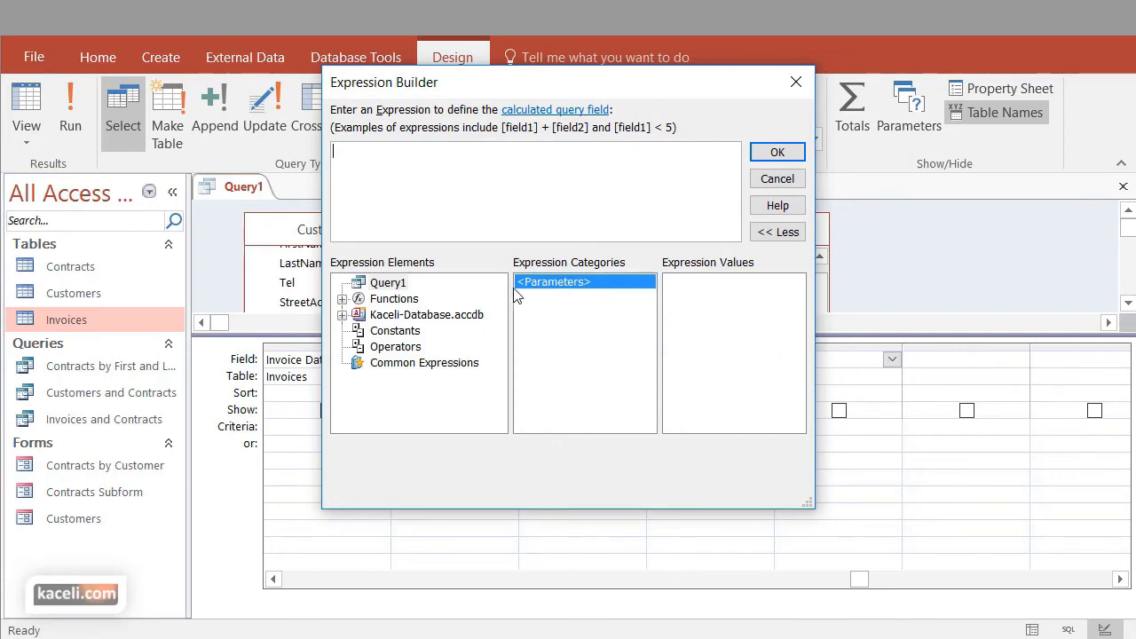
click(777, 181)
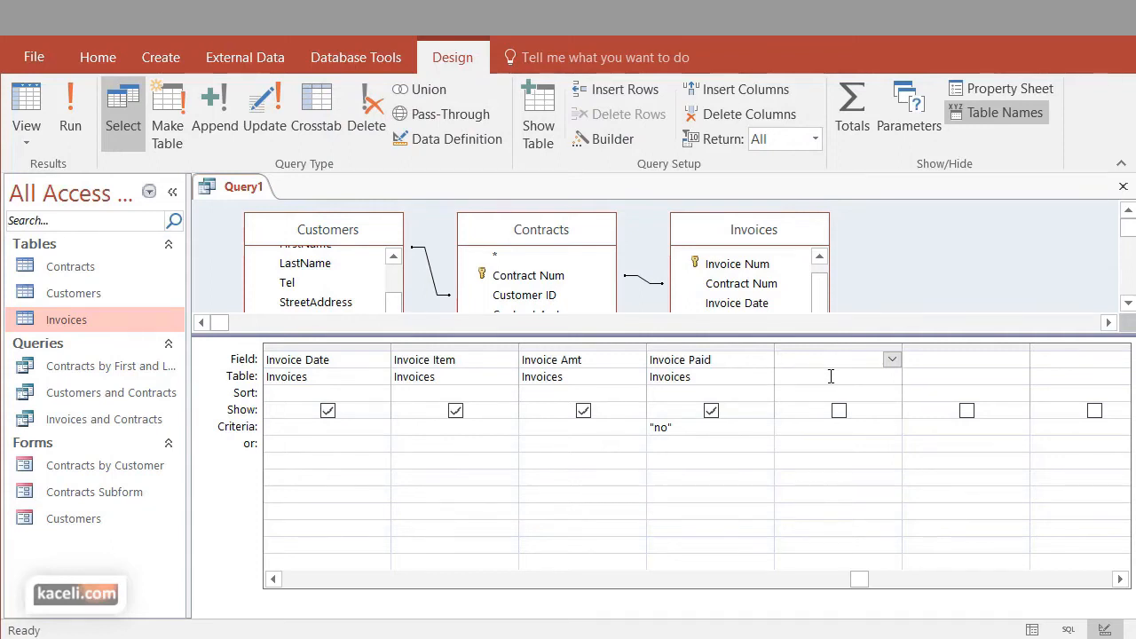
Close the query and save it as "Late Fees for Unpaid Invoices"
click(1122, 188)
click(768, 531)
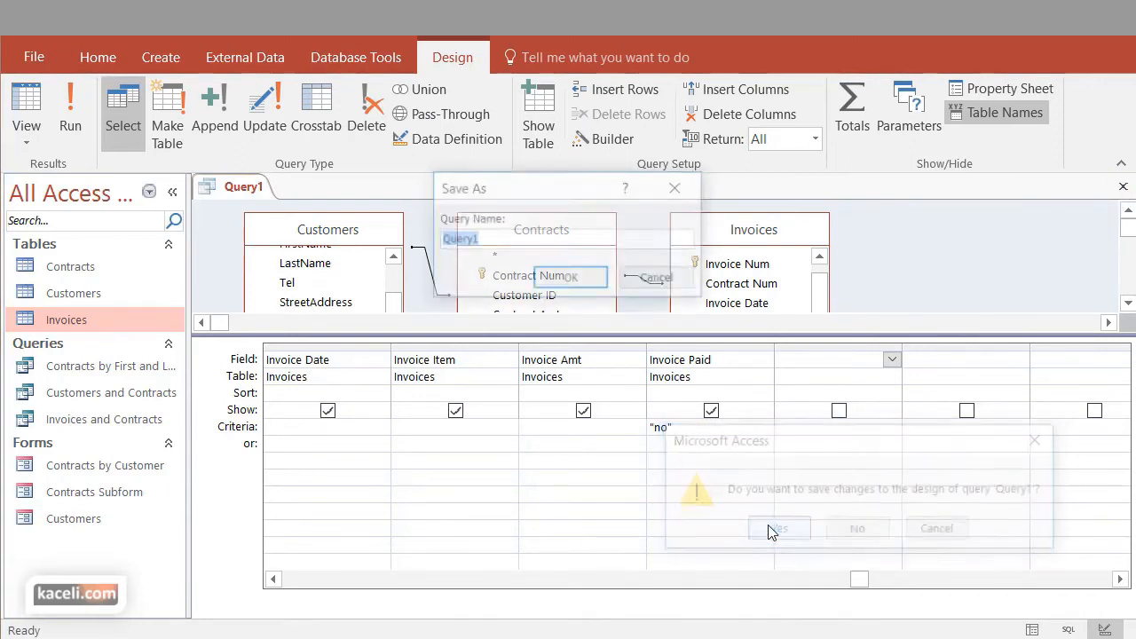
text(Late Fees for Unpaid Invoices)
click(573, 280)
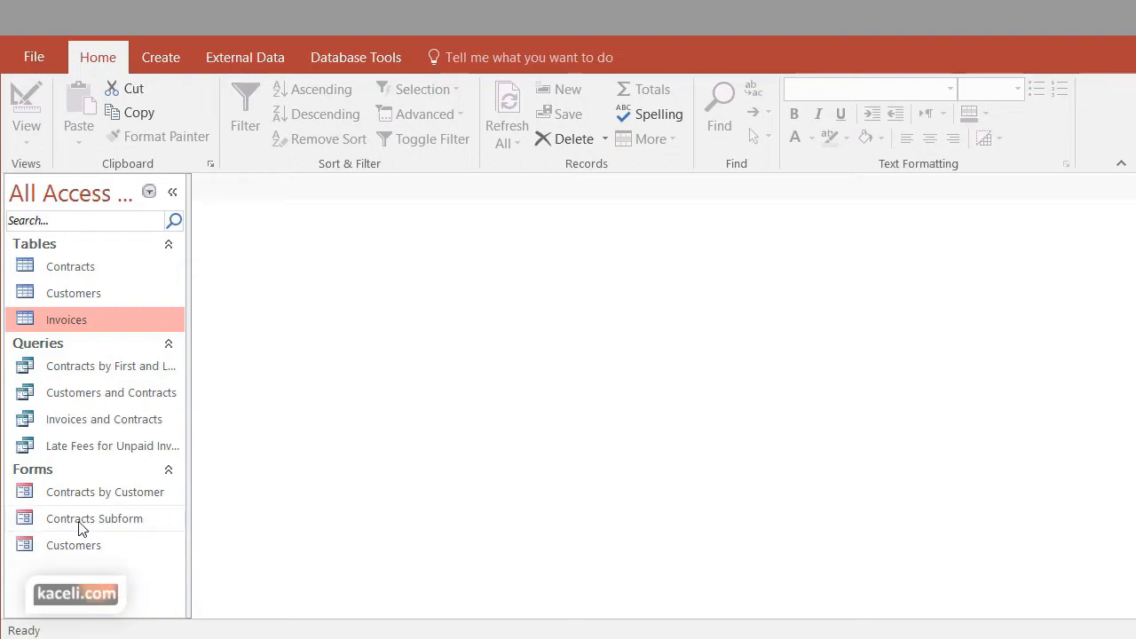
Reopen the Late Fees for Unpaid Invoices query and switch it to Design view
double_click(60, 444)
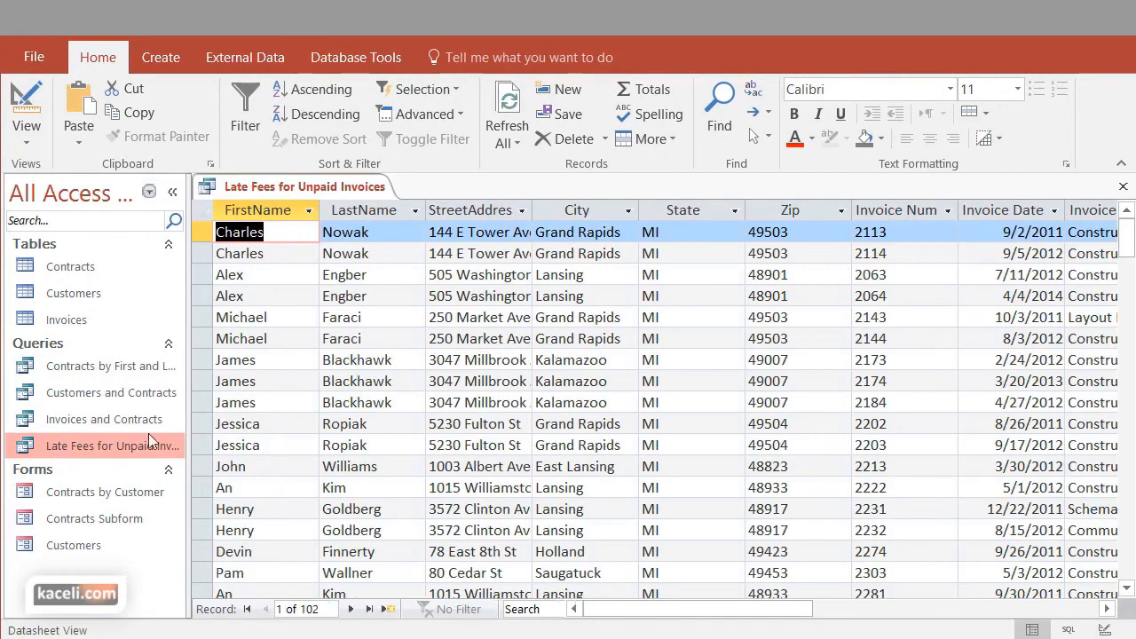
click(26, 141)
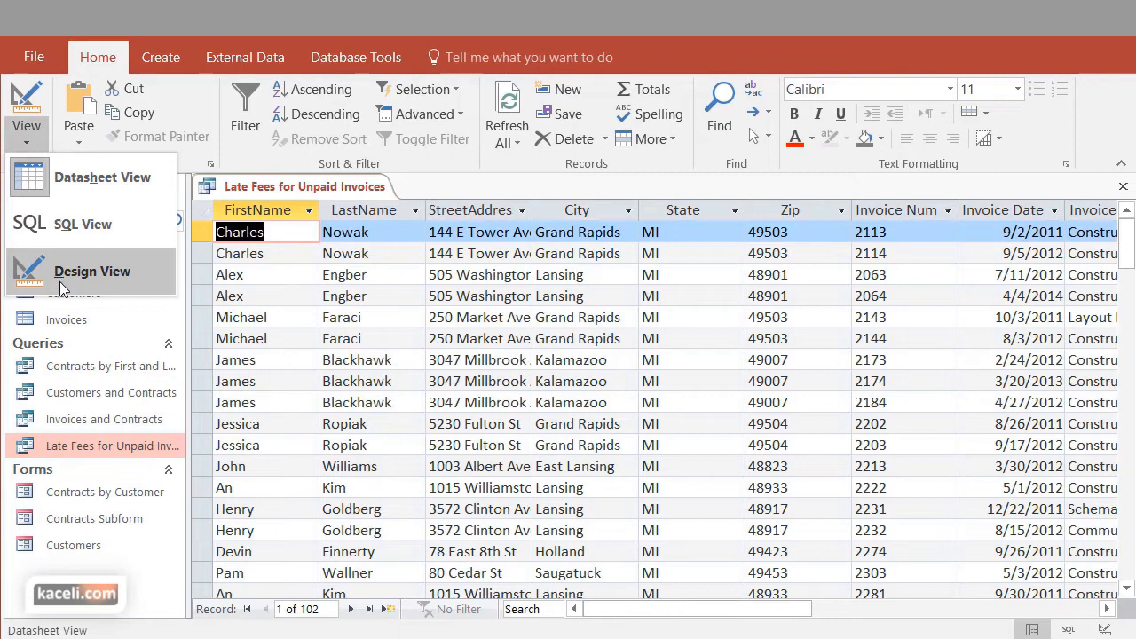
click(636, 492)
right_click(120, 453)
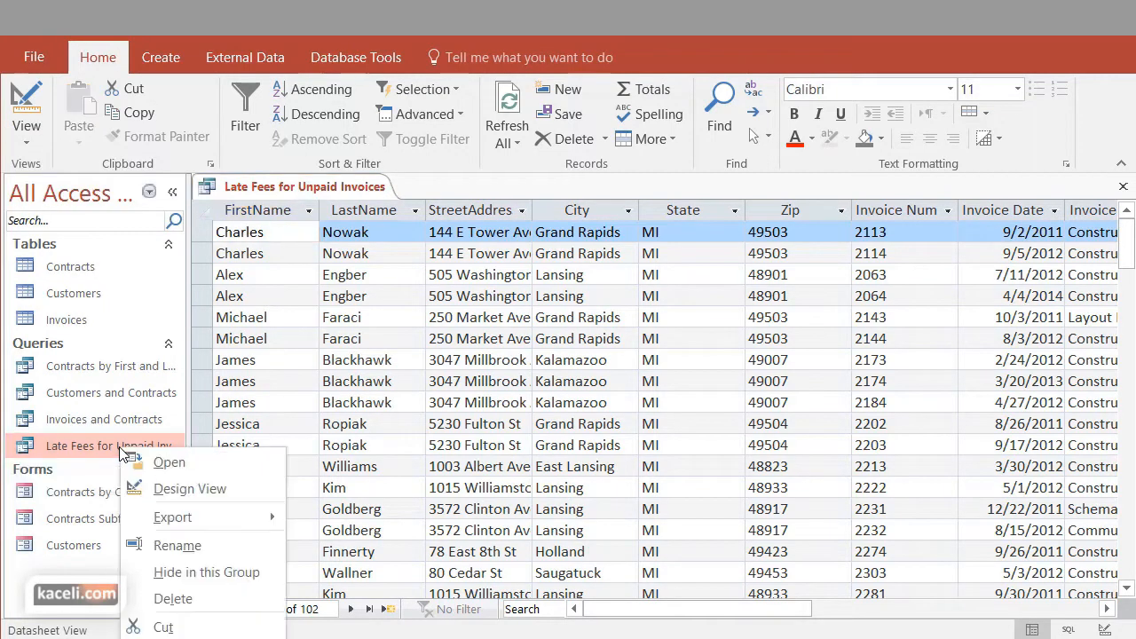
click(187, 489)
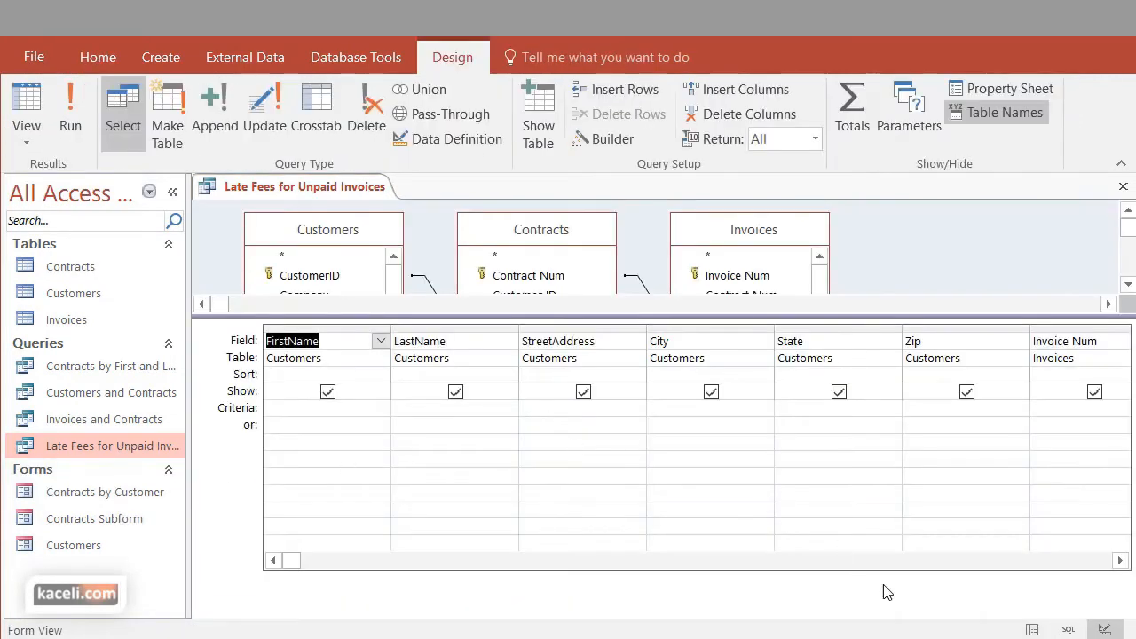
Build the expression [Invoice Amt] * .05 with the Expression Builder in the empty column after Invoice Paid
drag(1120, 560, 1120, 560)
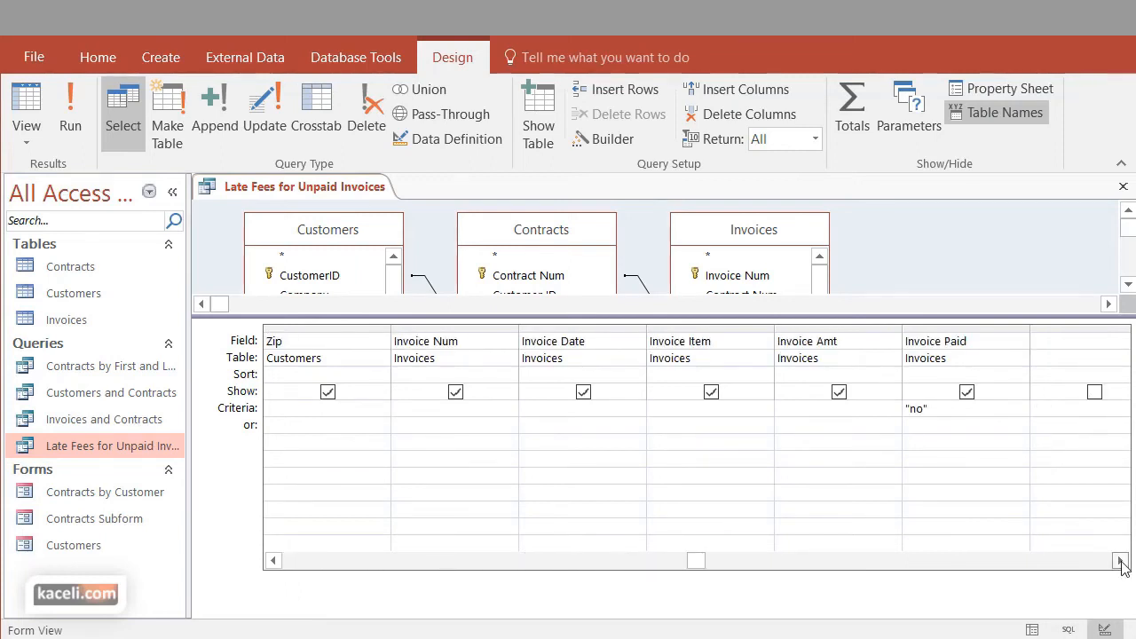
click(1120, 560)
click(929, 344)
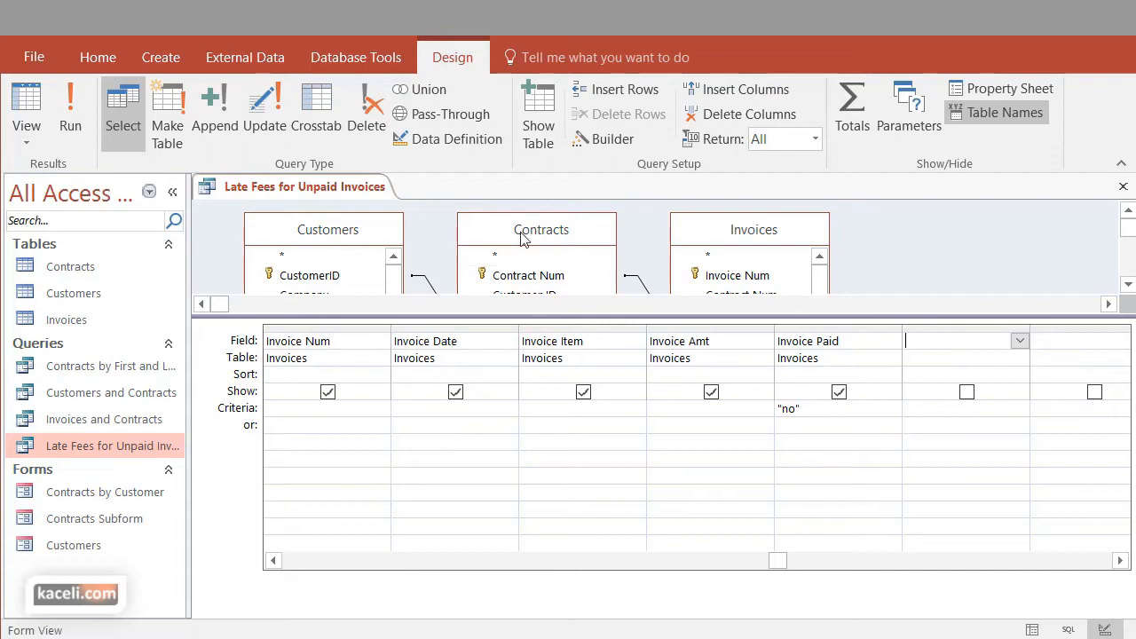
click(597, 143)
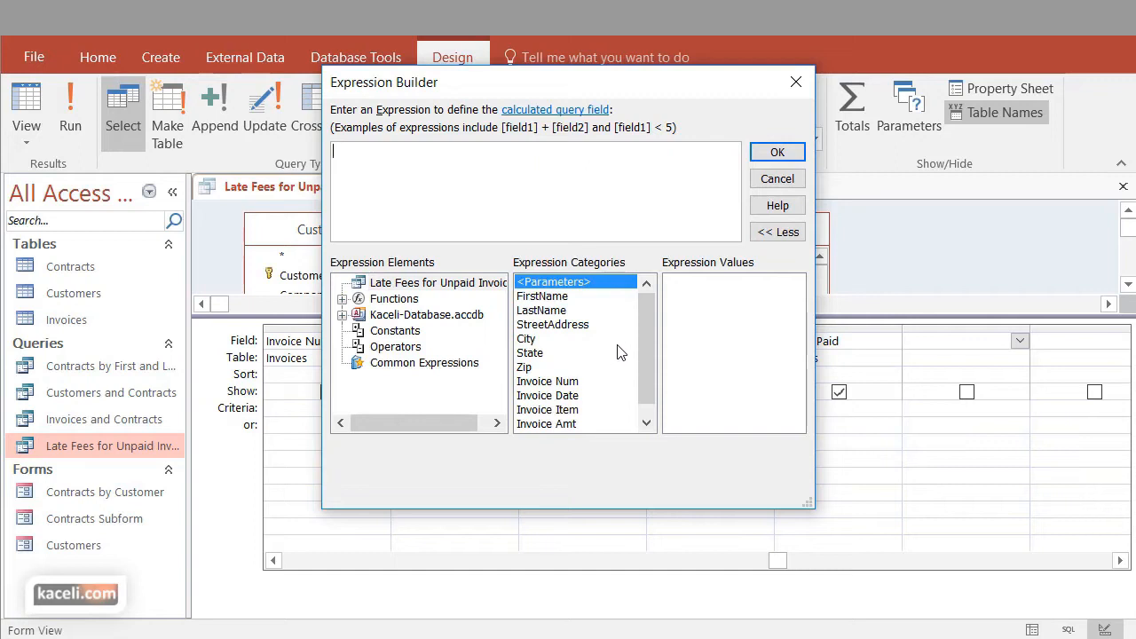
drag(646, 344, 644, 388)
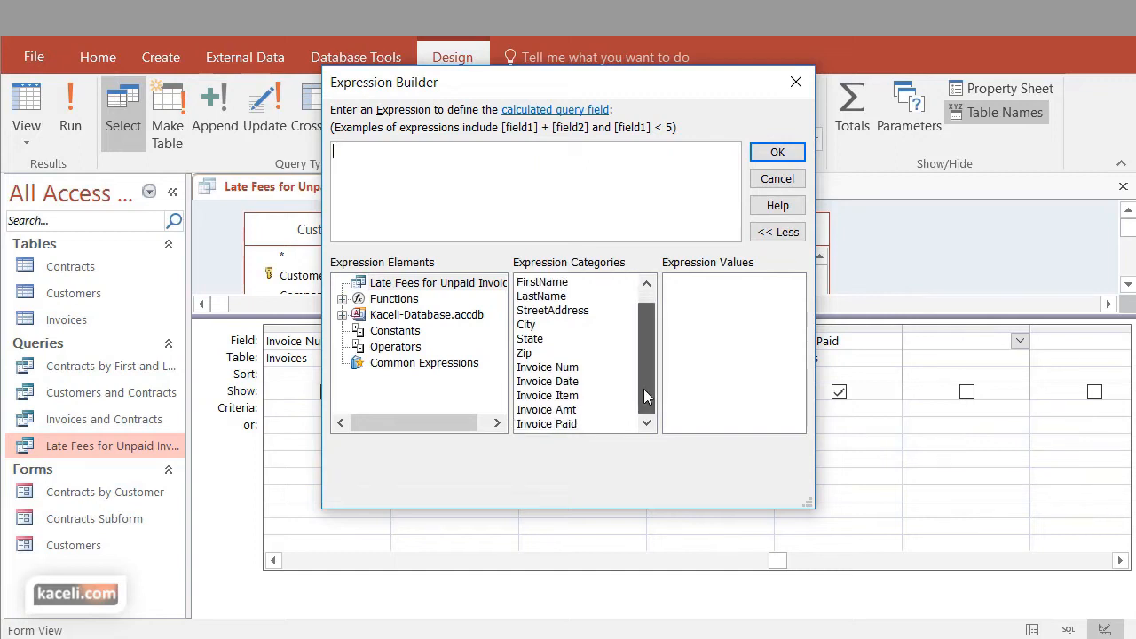
click(538, 410)
double_click(538, 410)
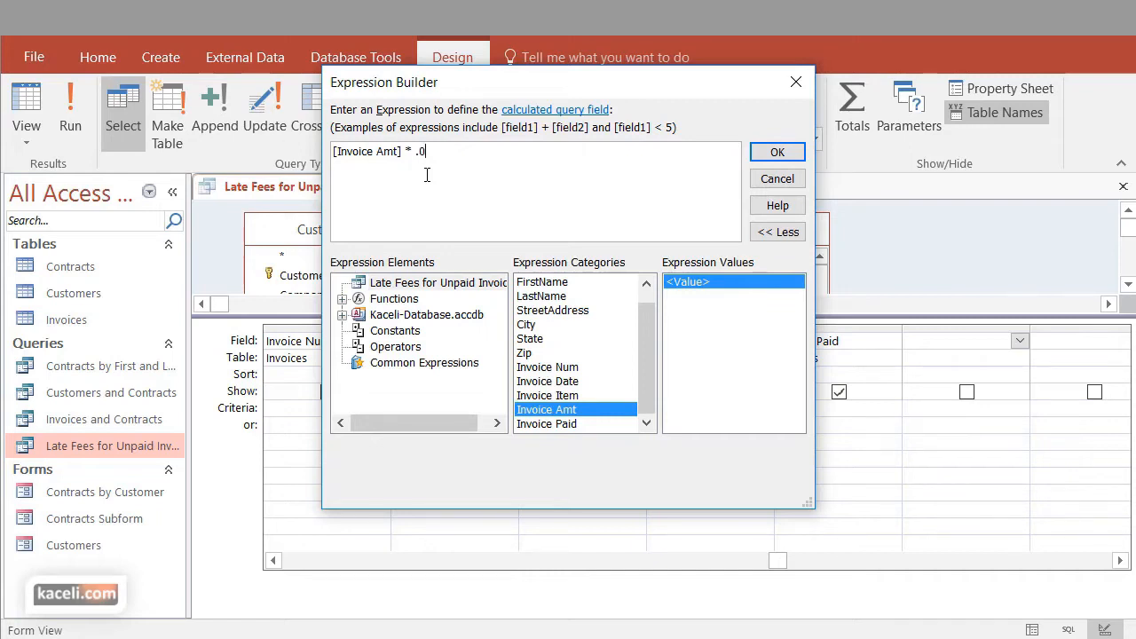
text(5)
click(778, 153)
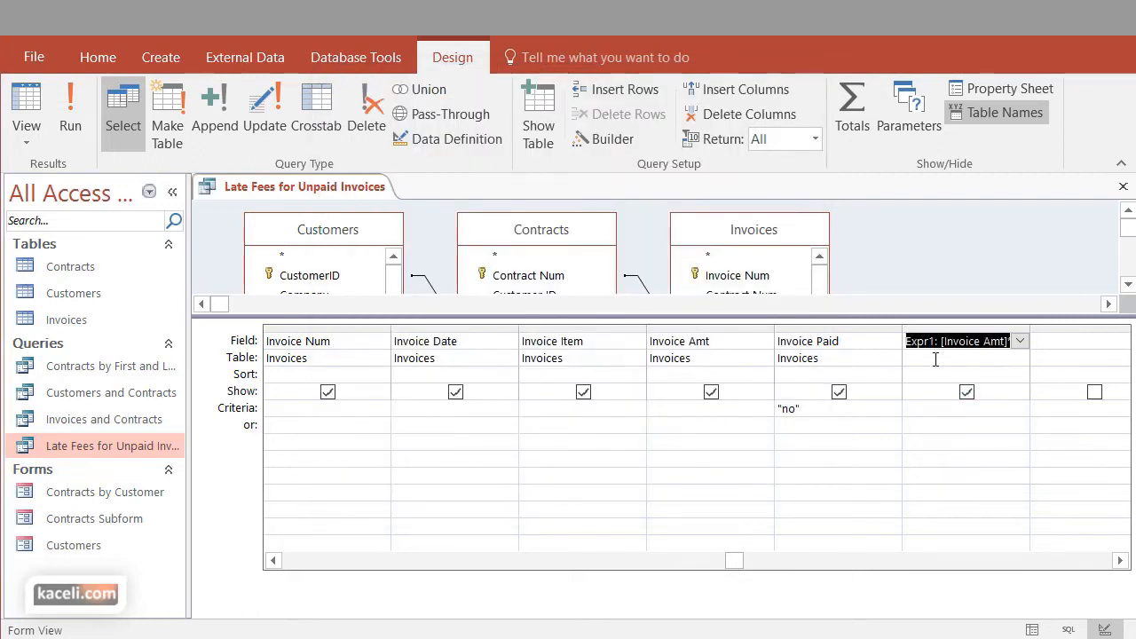
Rename the calculated field from Expr1 to "Late Fee", keeping its expression
click(936, 341)
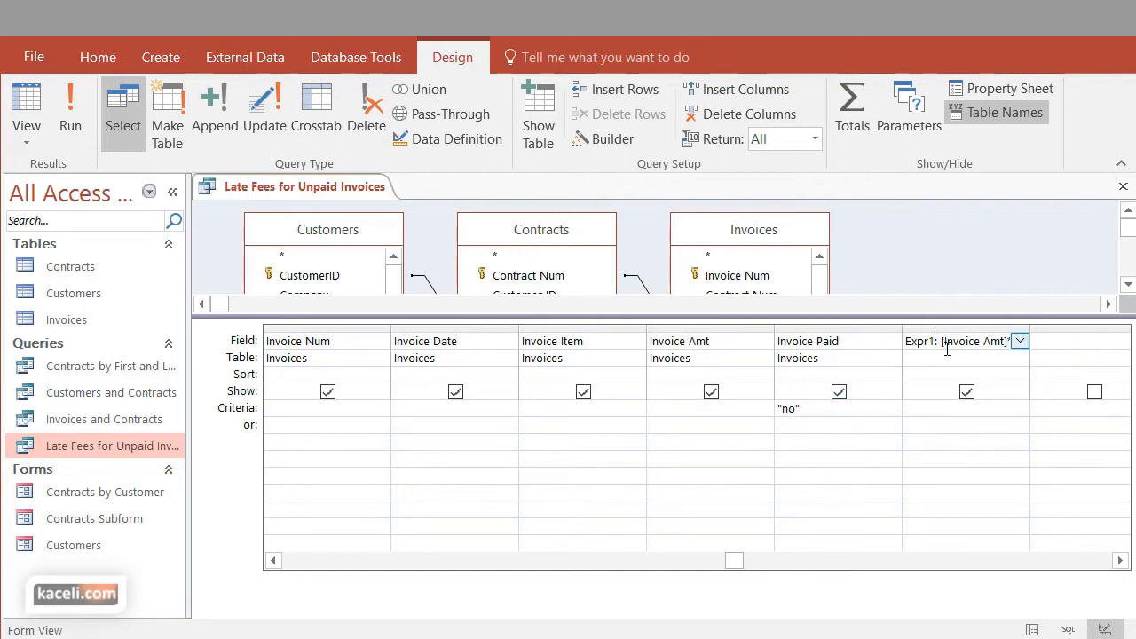
drag(935, 341, 899, 340)
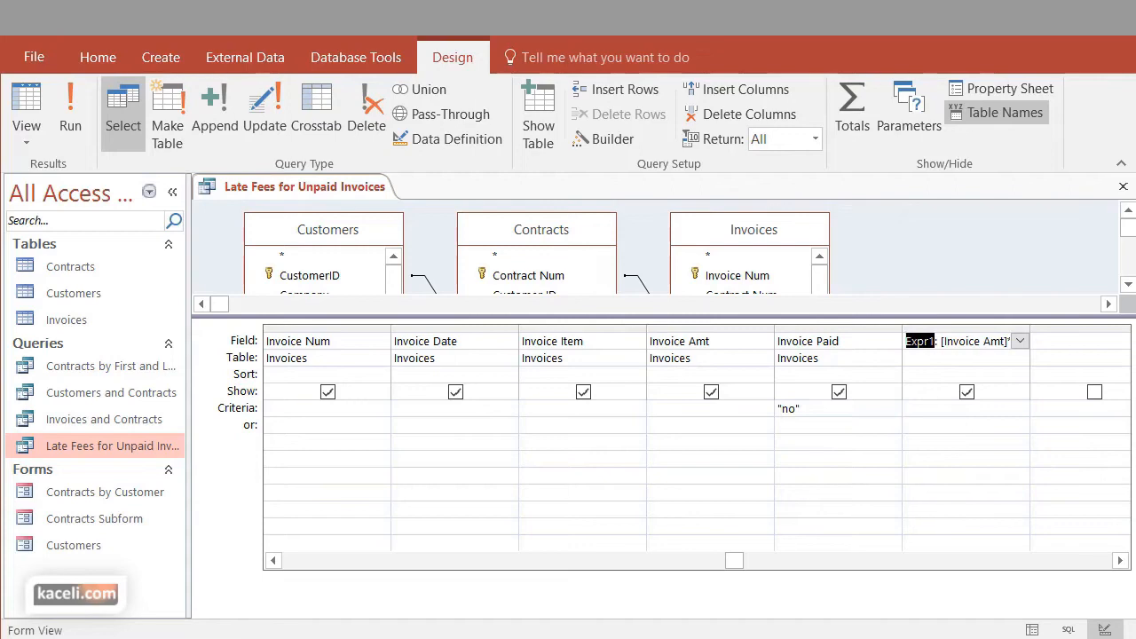
text(Late Fee)
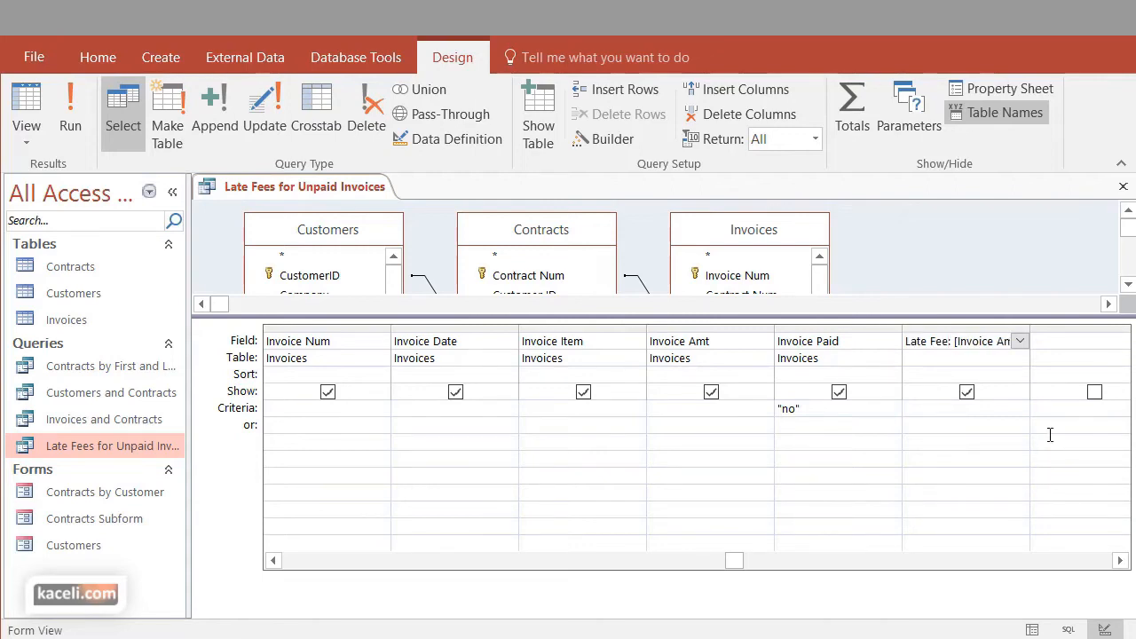
Run the query and review the Late Fee values next to the invoice amounts
click(70, 110)
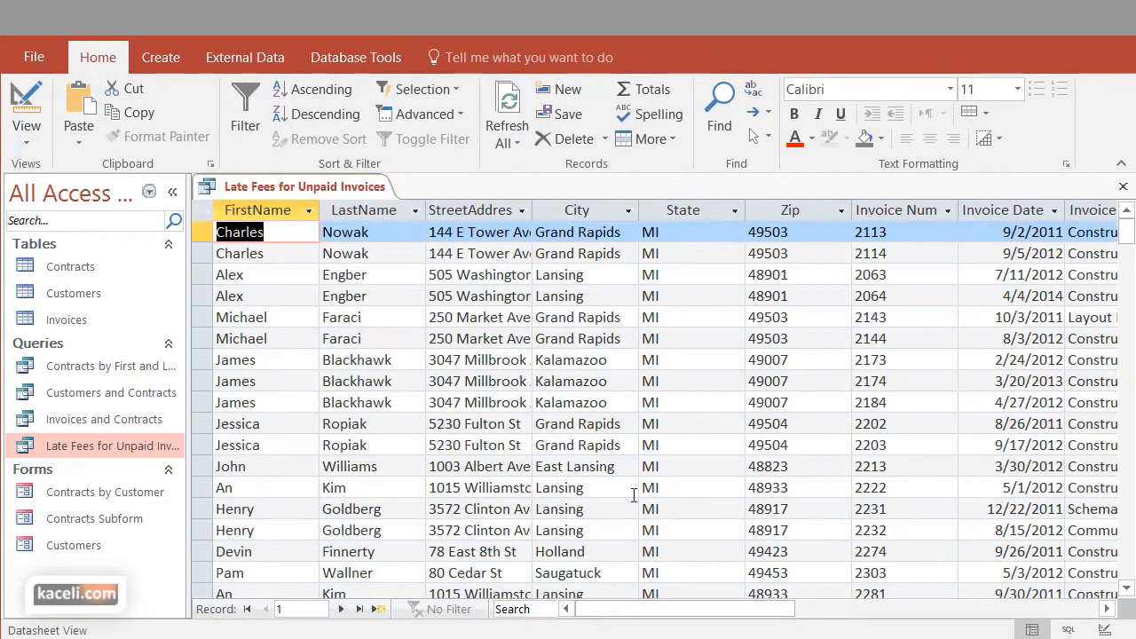
drag(710, 609, 841, 604)
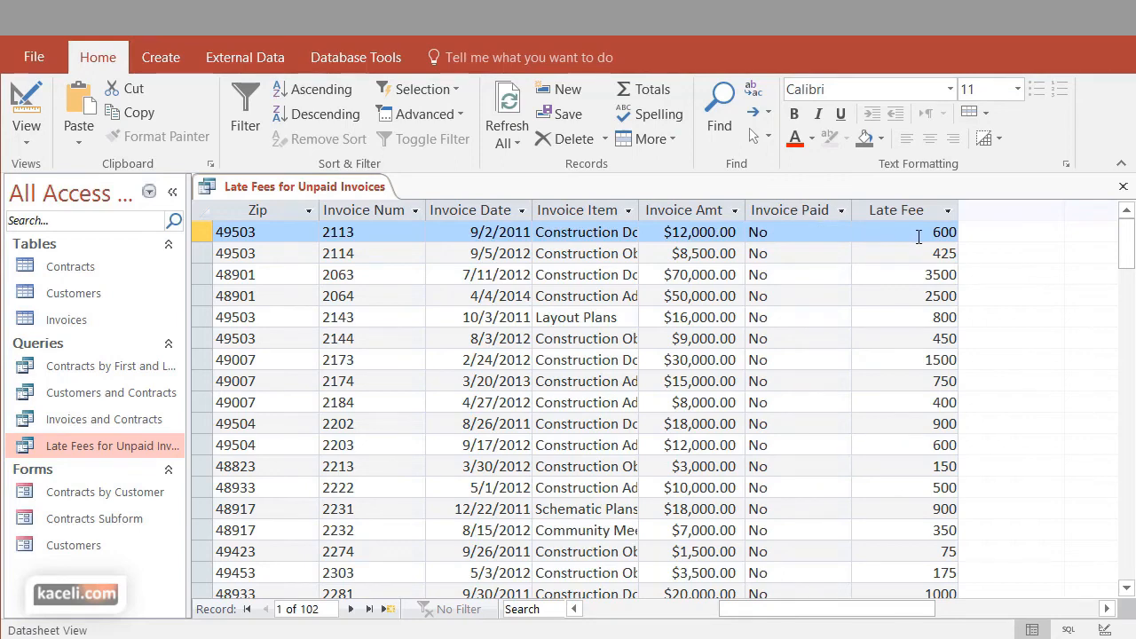
scroll(896, 391, down, 2)
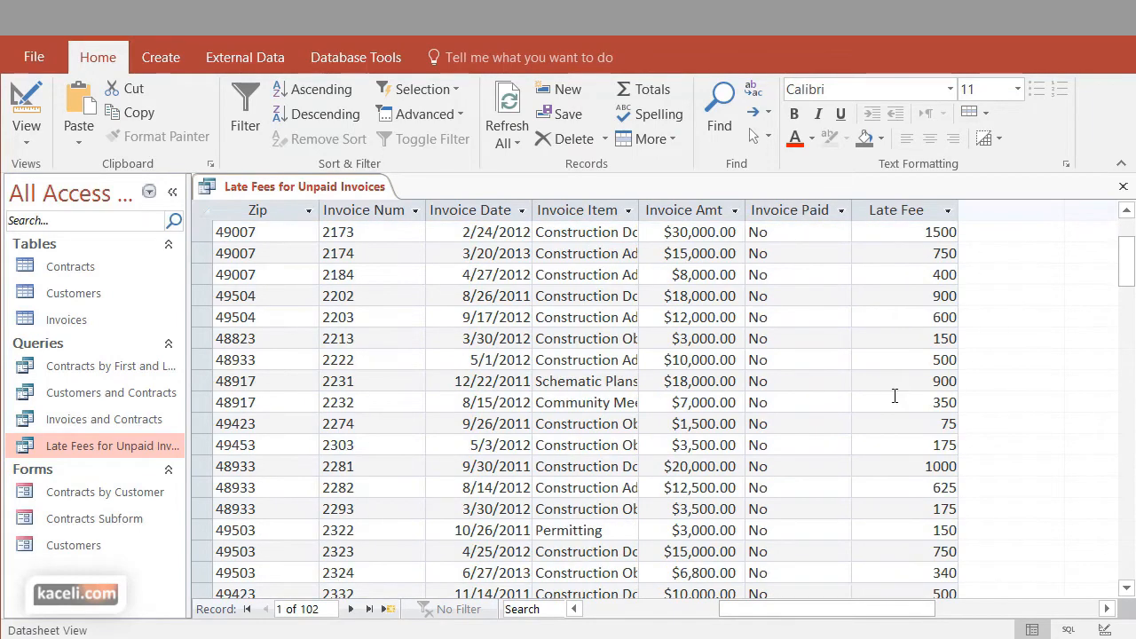
scroll(890, 393, up, 2)
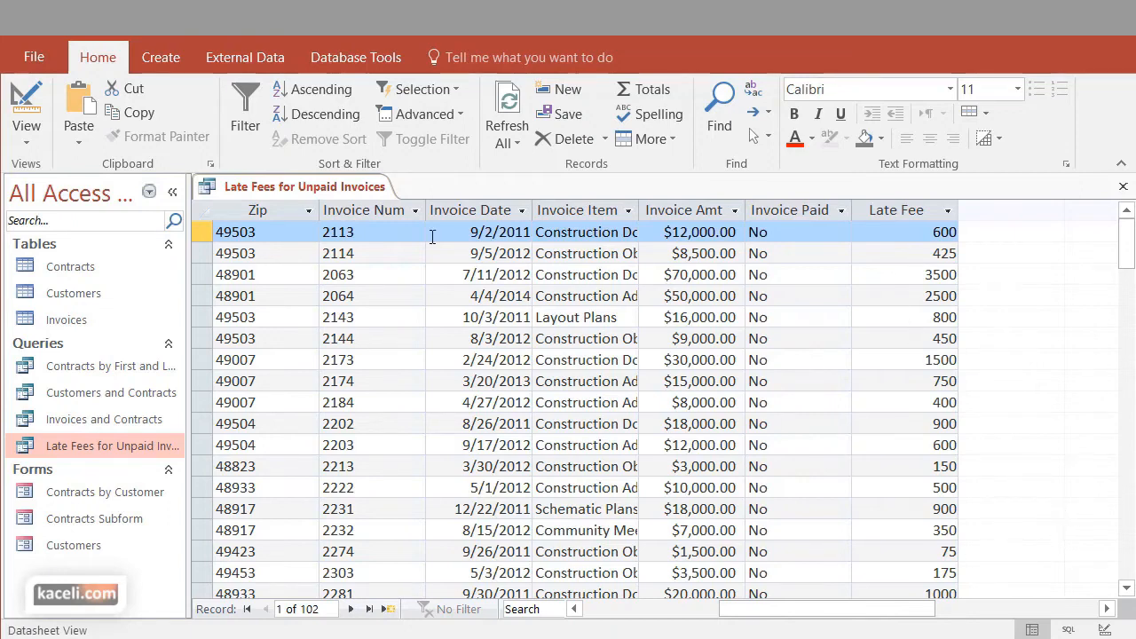
Return to Design view and hide the Invoice Paid field from the query results
click(35, 136)
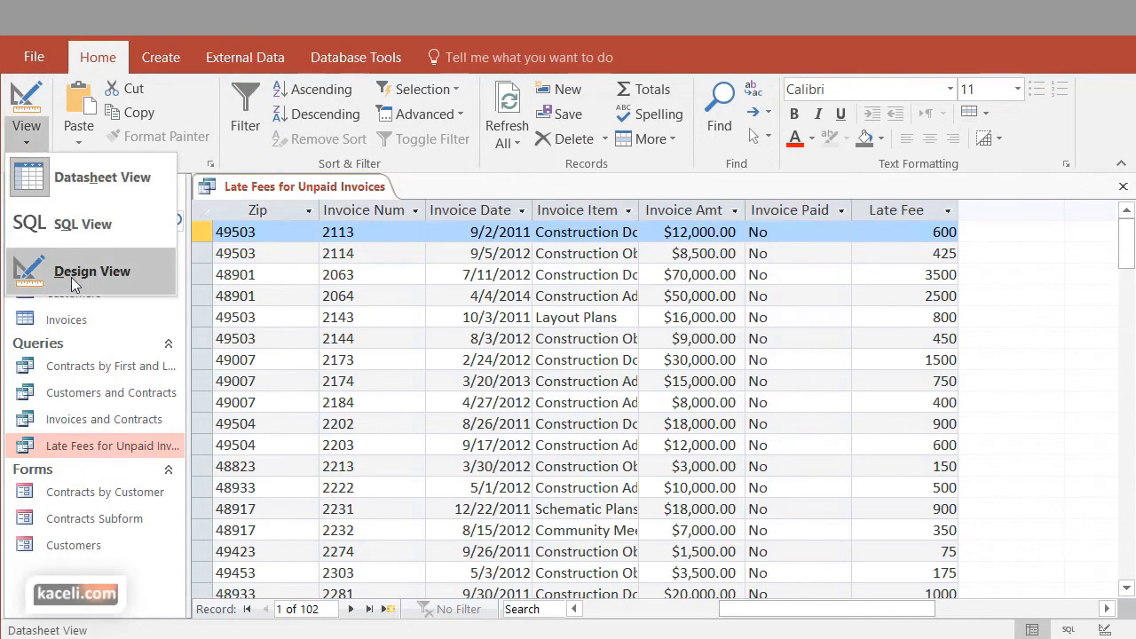
click(86, 282)
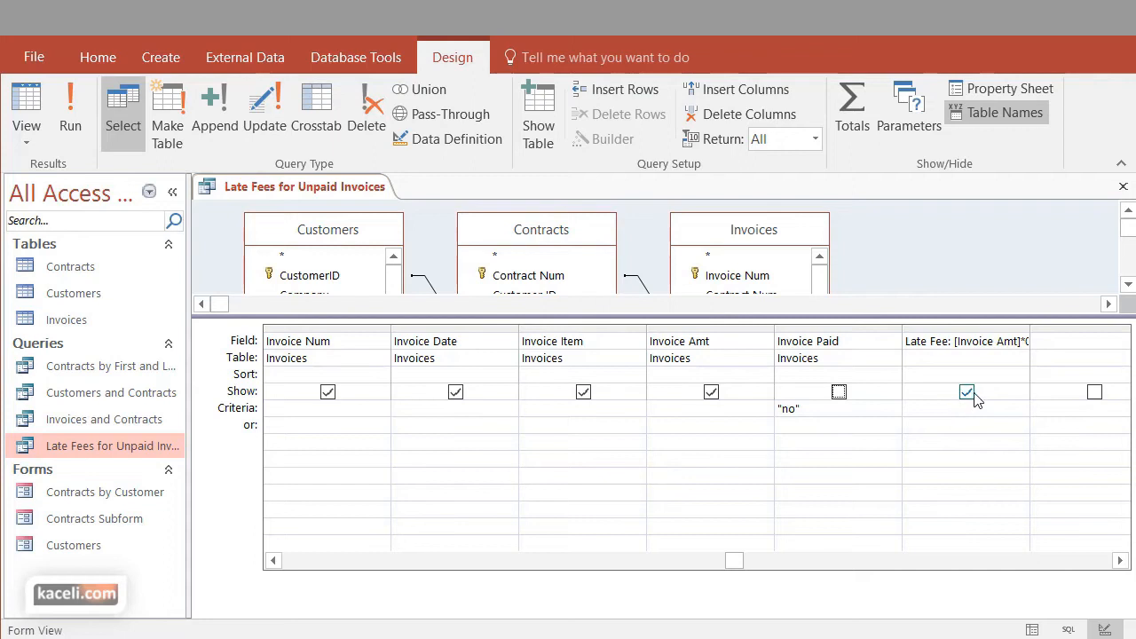
Open the Late Fee field's properties and set its format to Currency
click(967, 344)
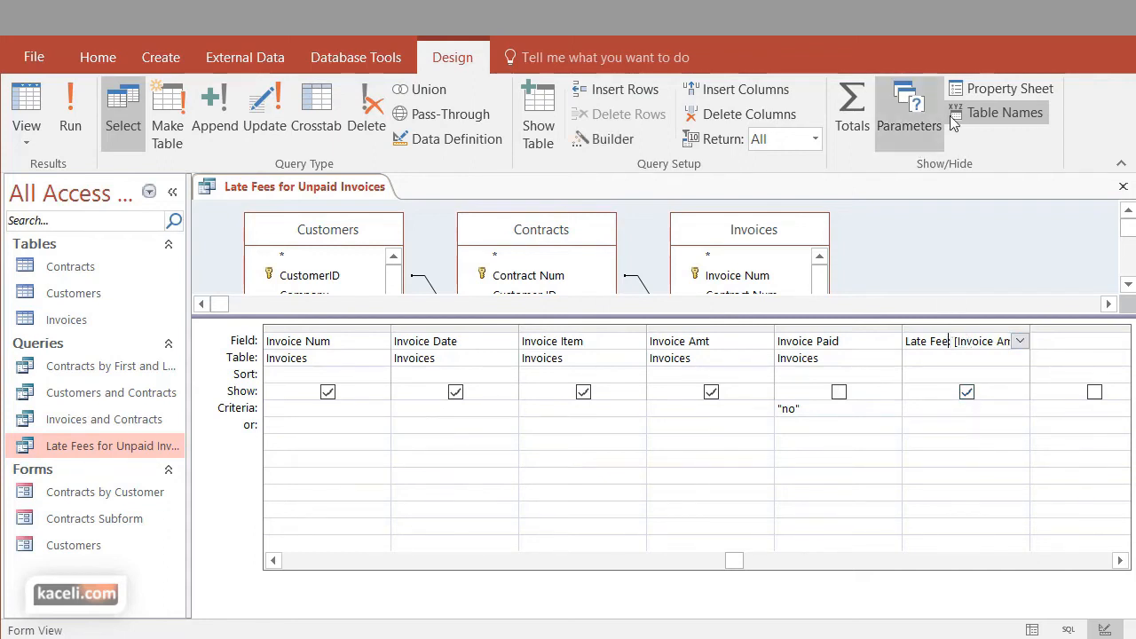
click(1010, 89)
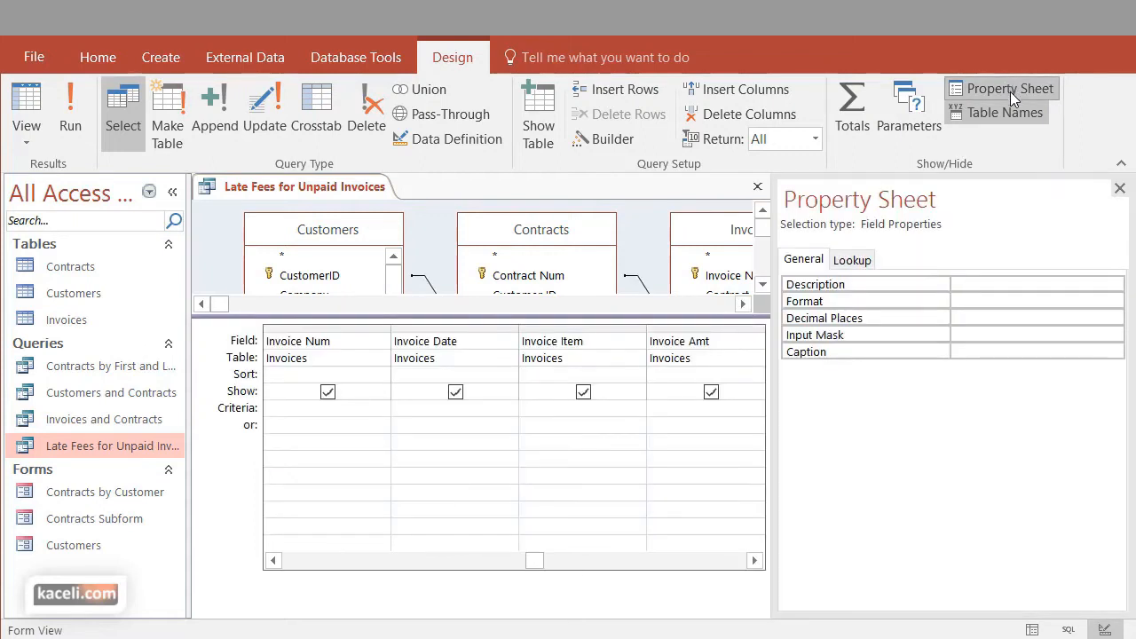
click(972, 302)
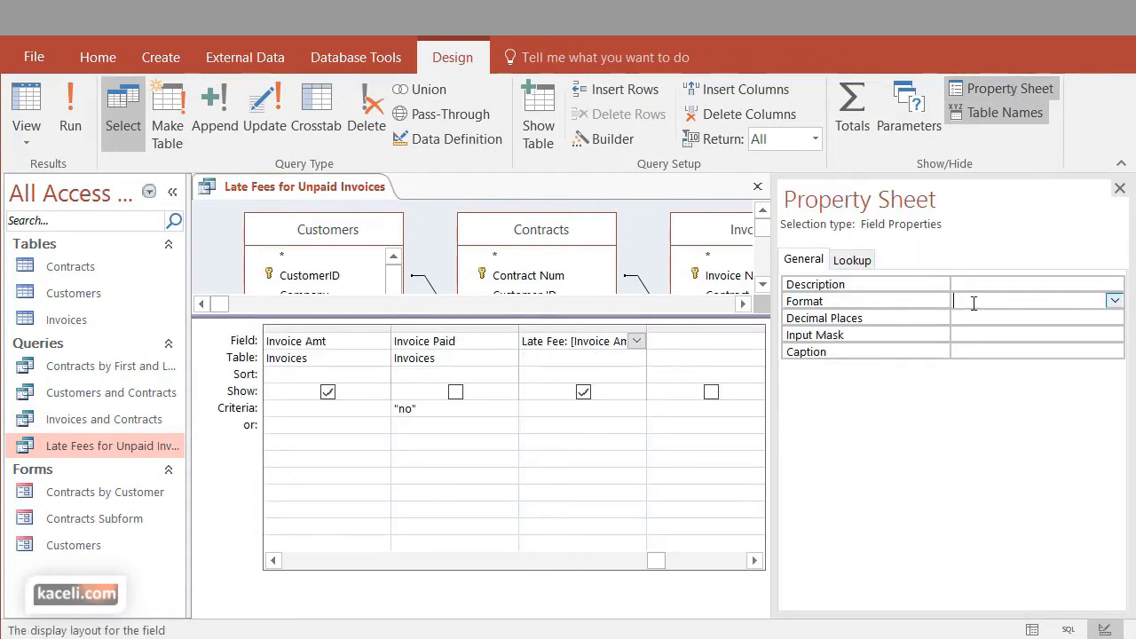
click(1115, 302)
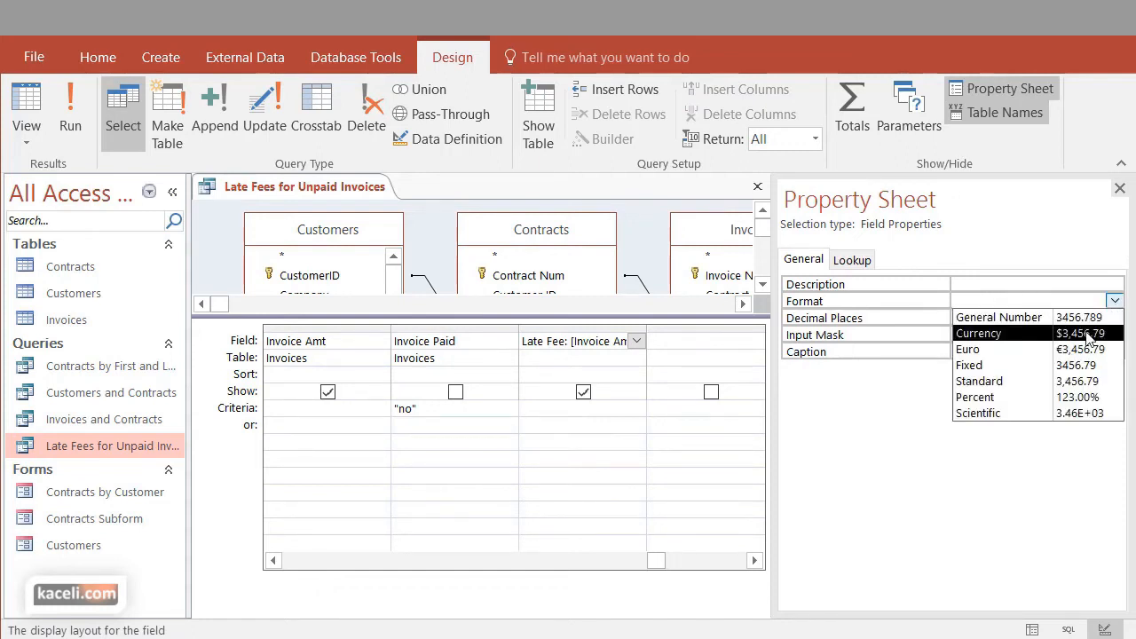
click(1087, 335)
click(963, 336)
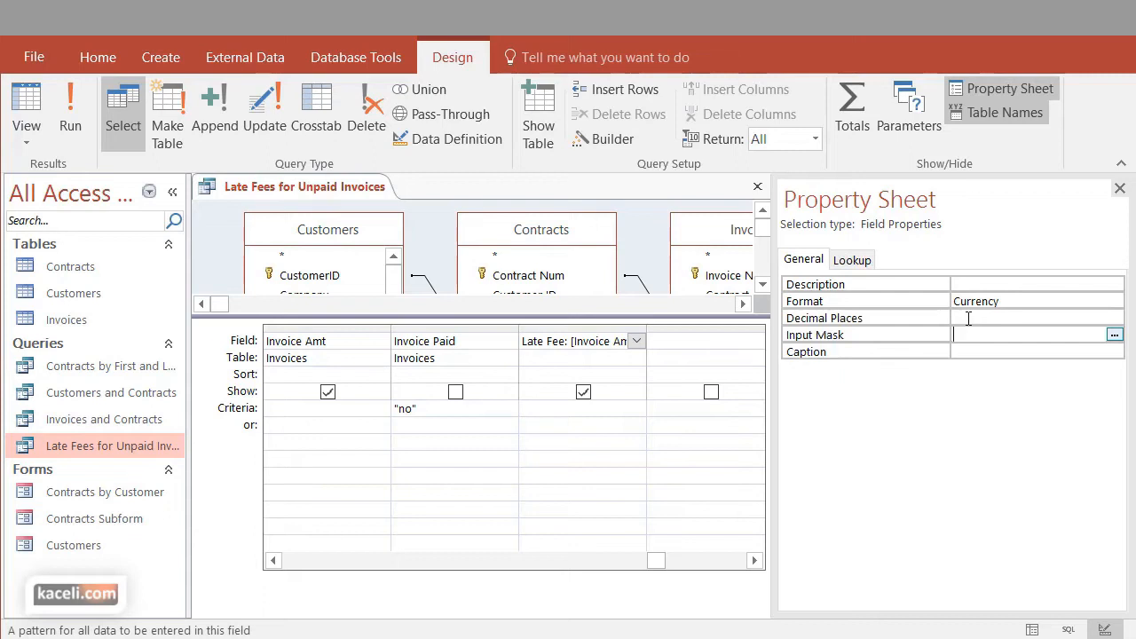
Set the Late Fee field's decimal places to 2 and close its properties
click(968, 318)
click(1113, 317)
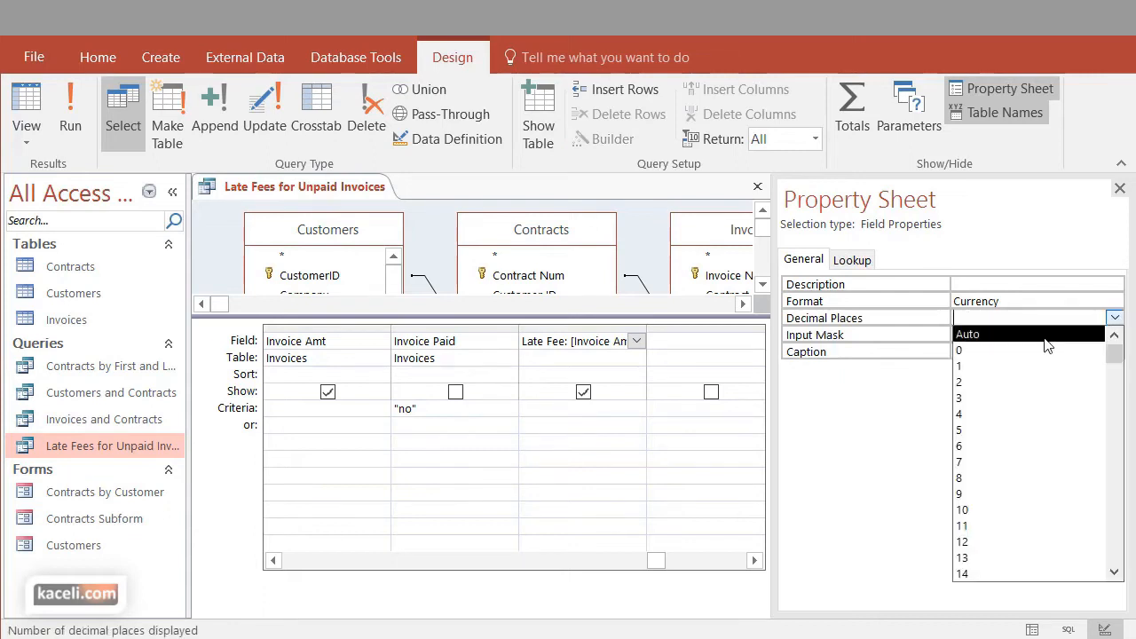
click(987, 383)
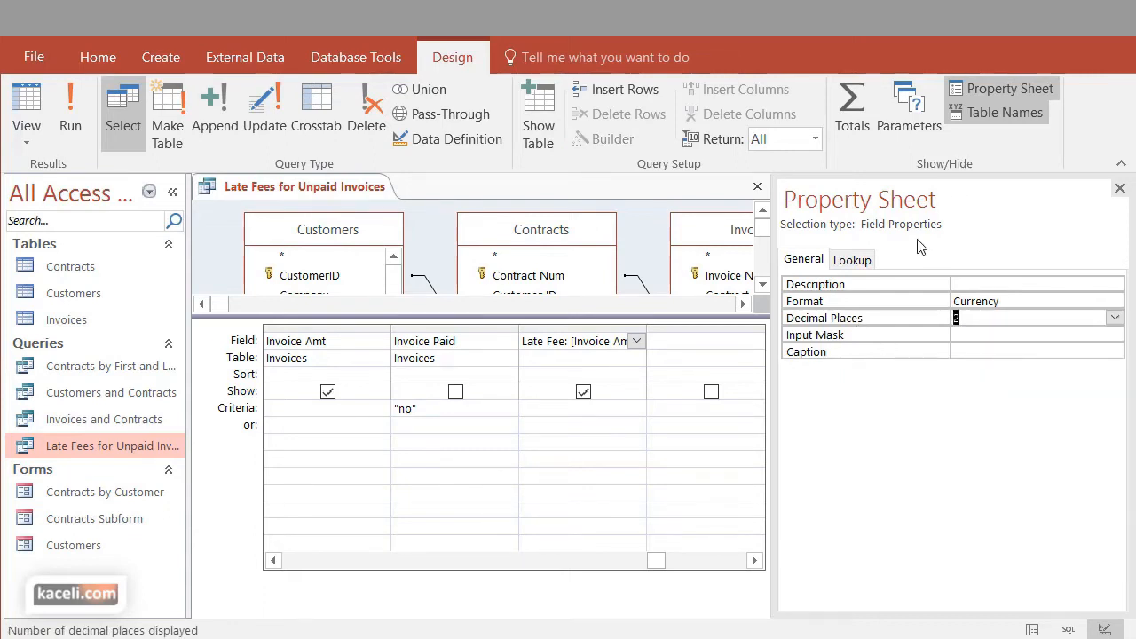
click(1119, 188)
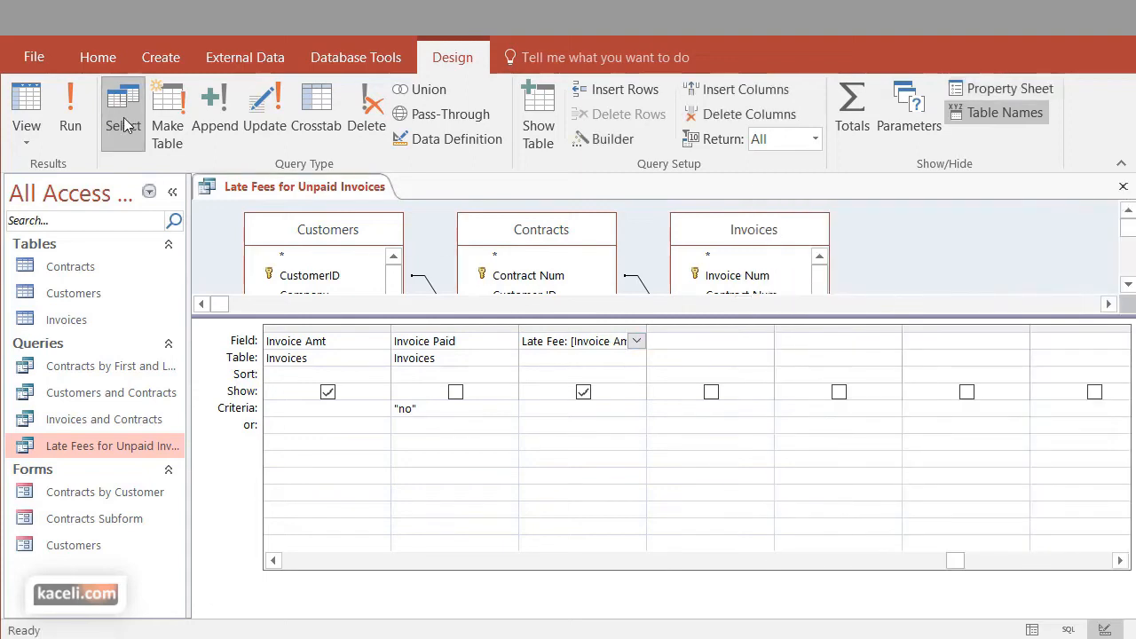
Run the query to check the Late Fee formatting, and close it with its design changes saved
click(70, 120)
drag(793, 609, 1001, 601)
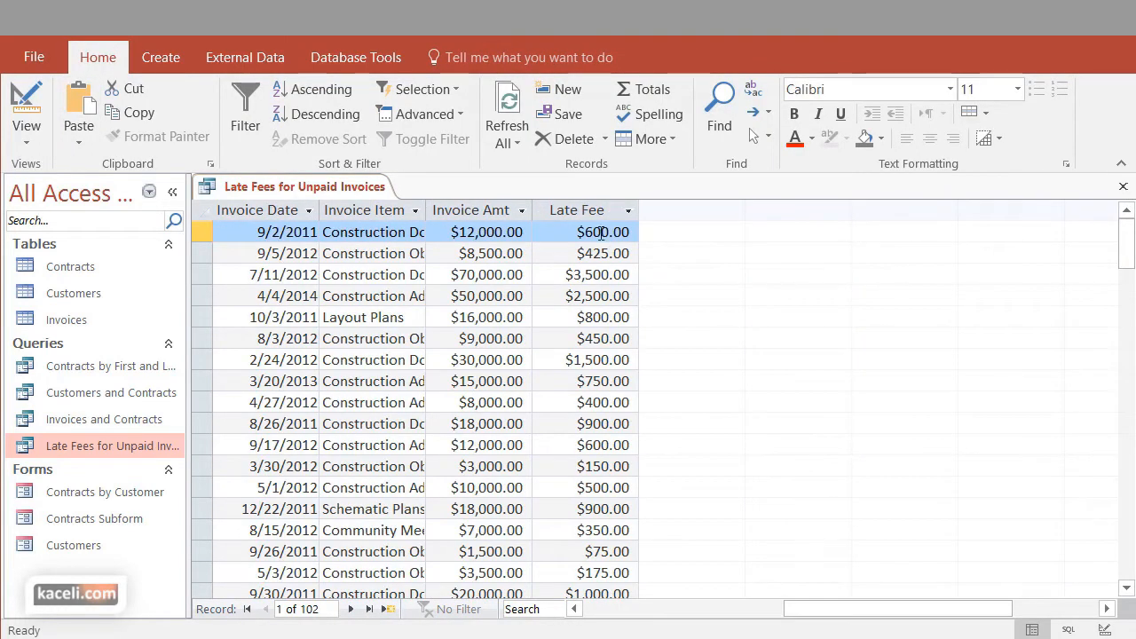
click(1123, 186)
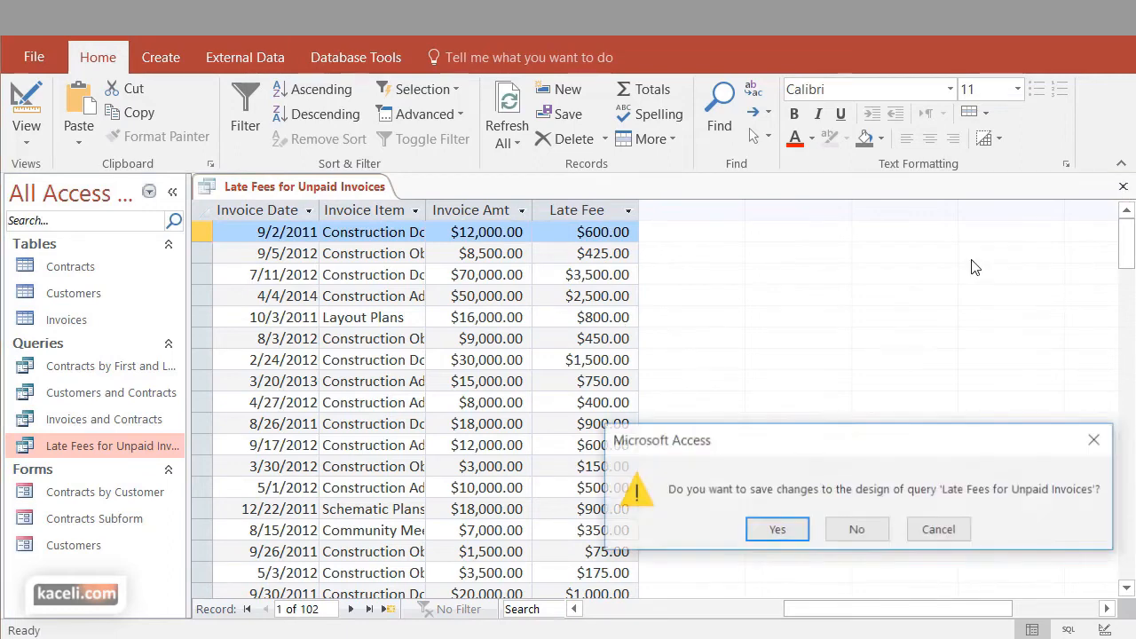
click(765, 531)
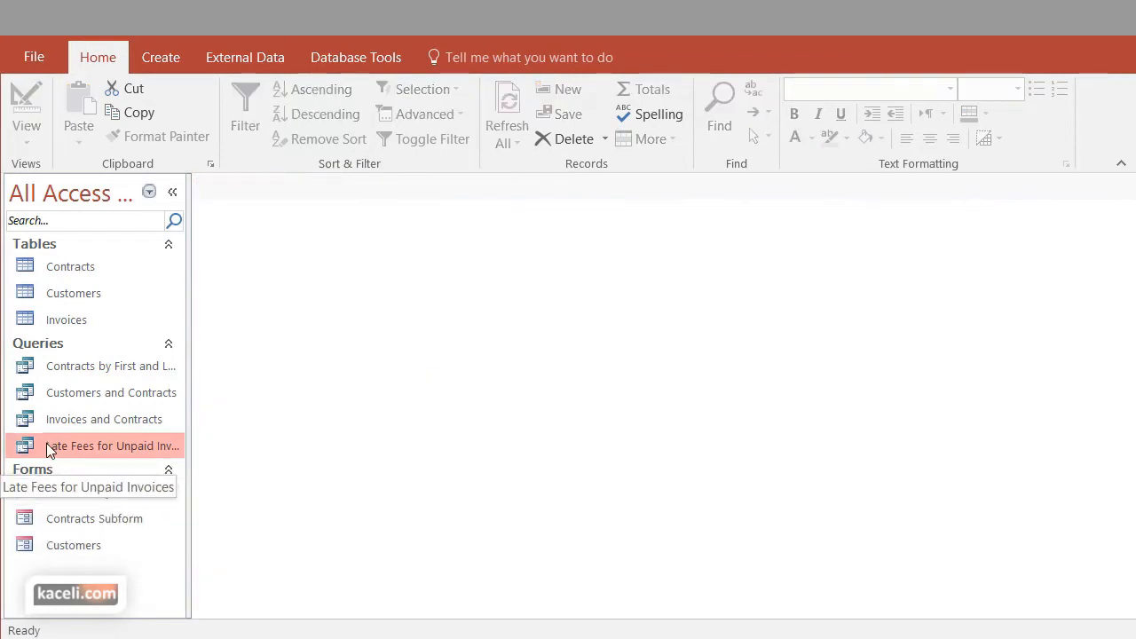
Reopen the Late Fees for Unpaid Invoices query and review the Late Fee values beside the invoice amounts
double_click(46, 443)
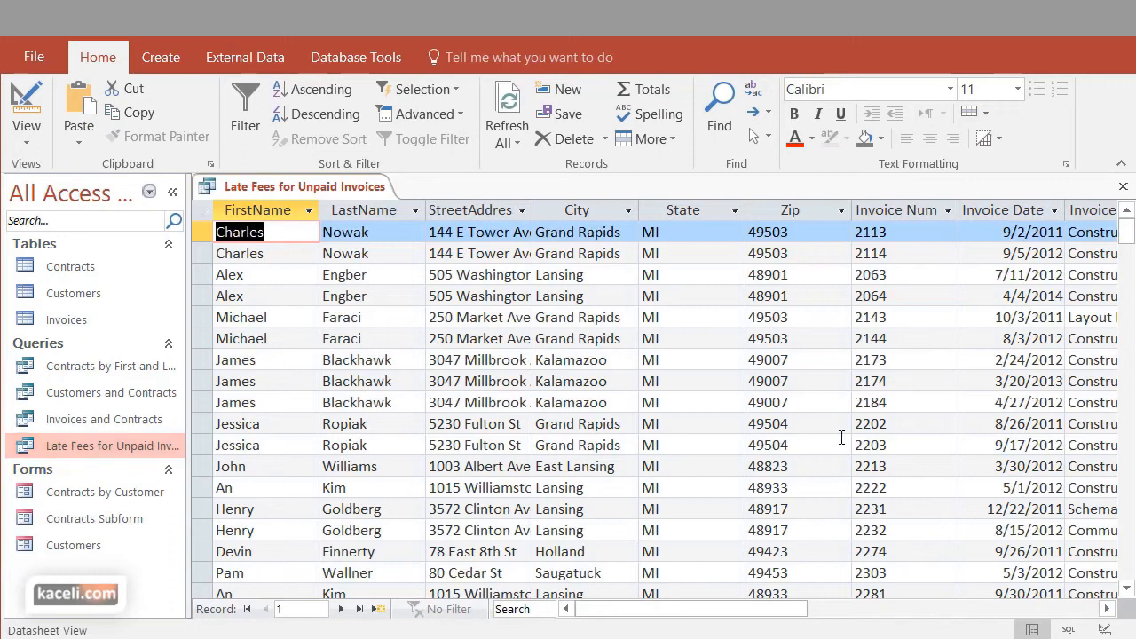
drag(680, 618, 905, 621)
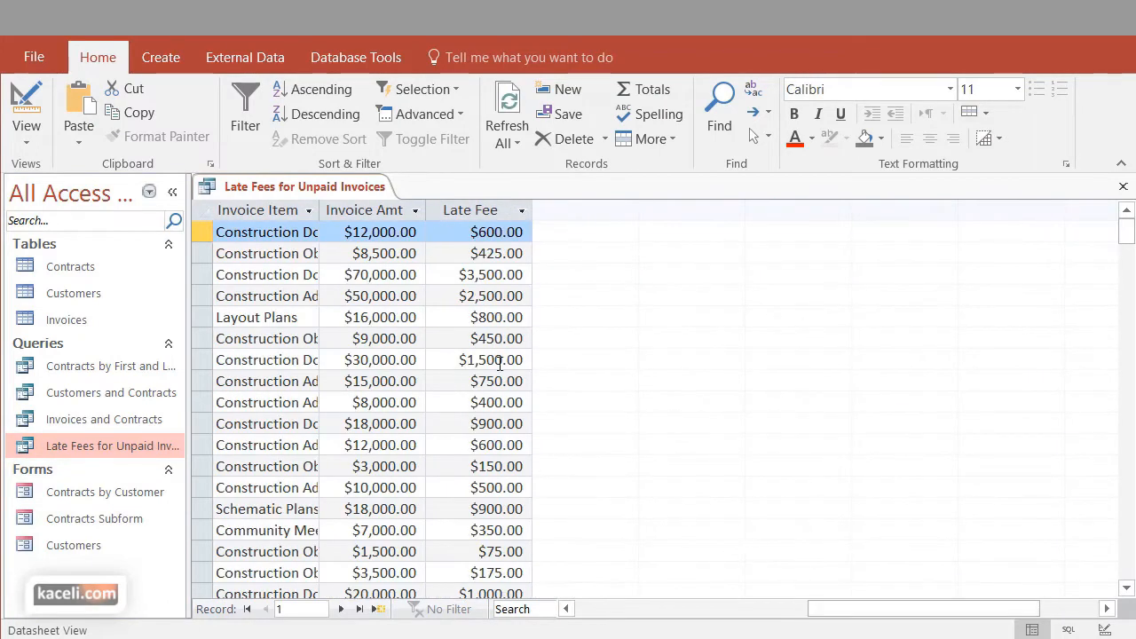
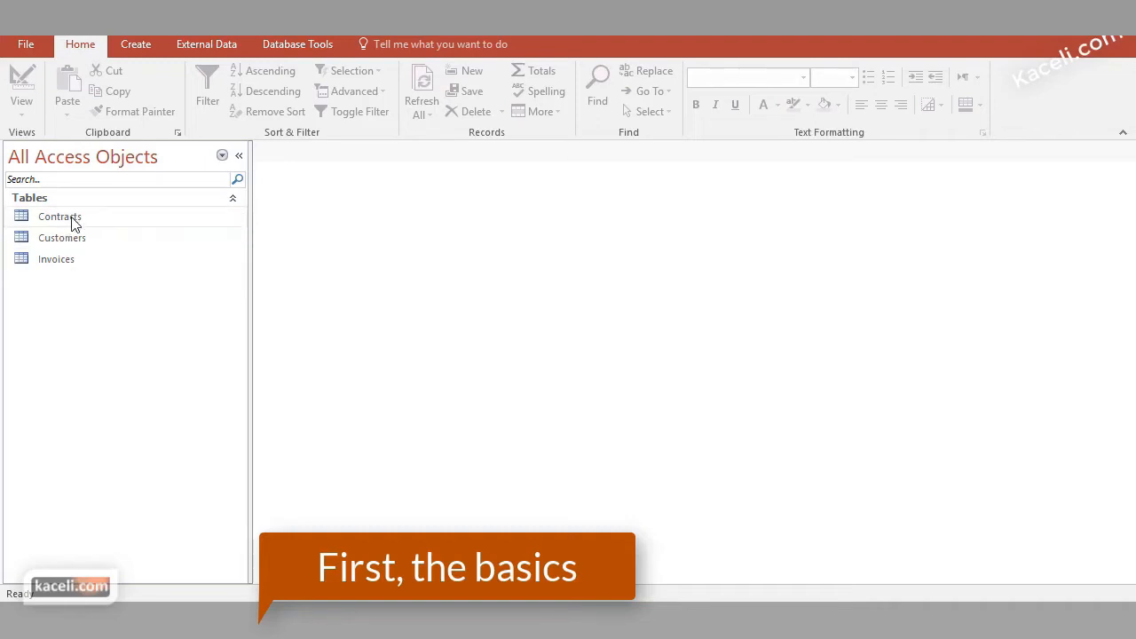
Review the Contracts, Customers and Invoices tables and how they are linked in the Relationships window
click(71, 219)
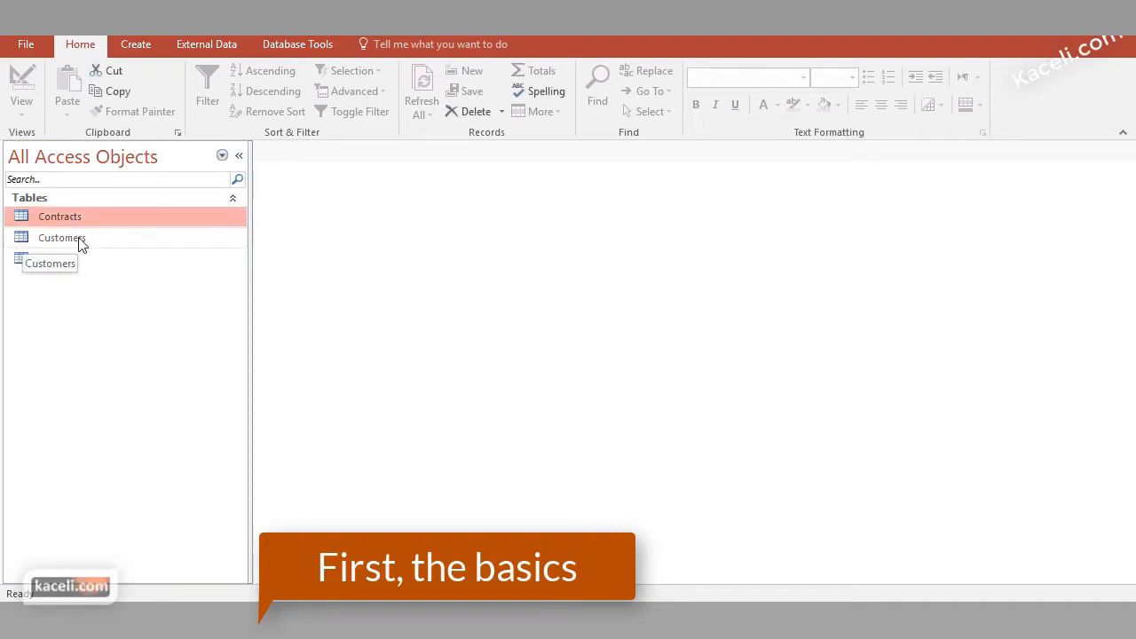
click(74, 239)
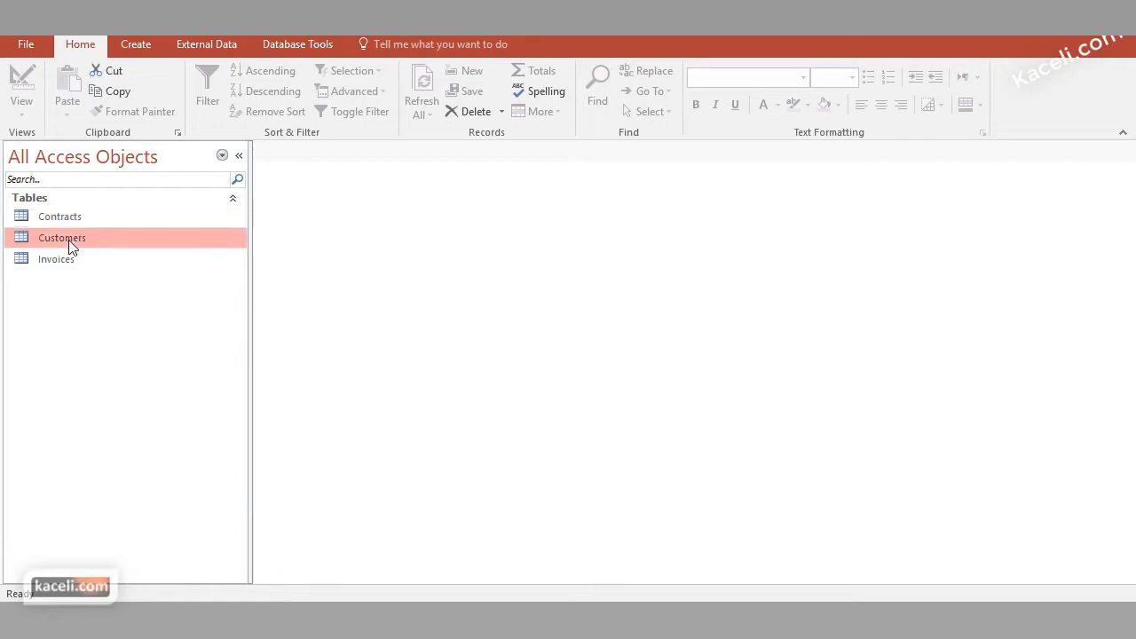
click(67, 264)
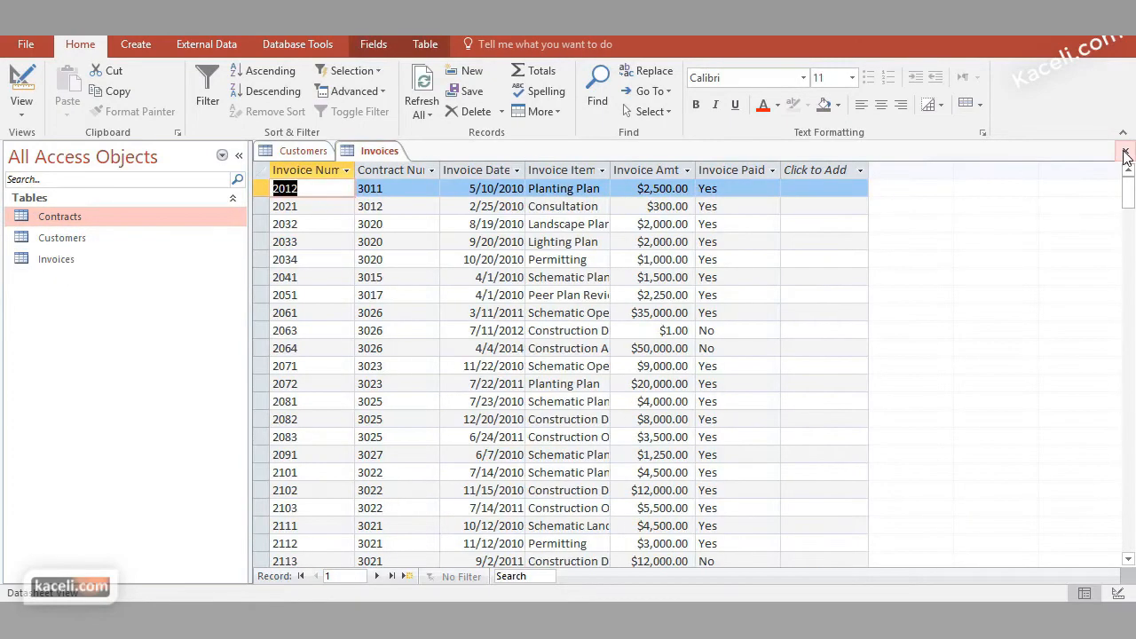
click(1125, 150)
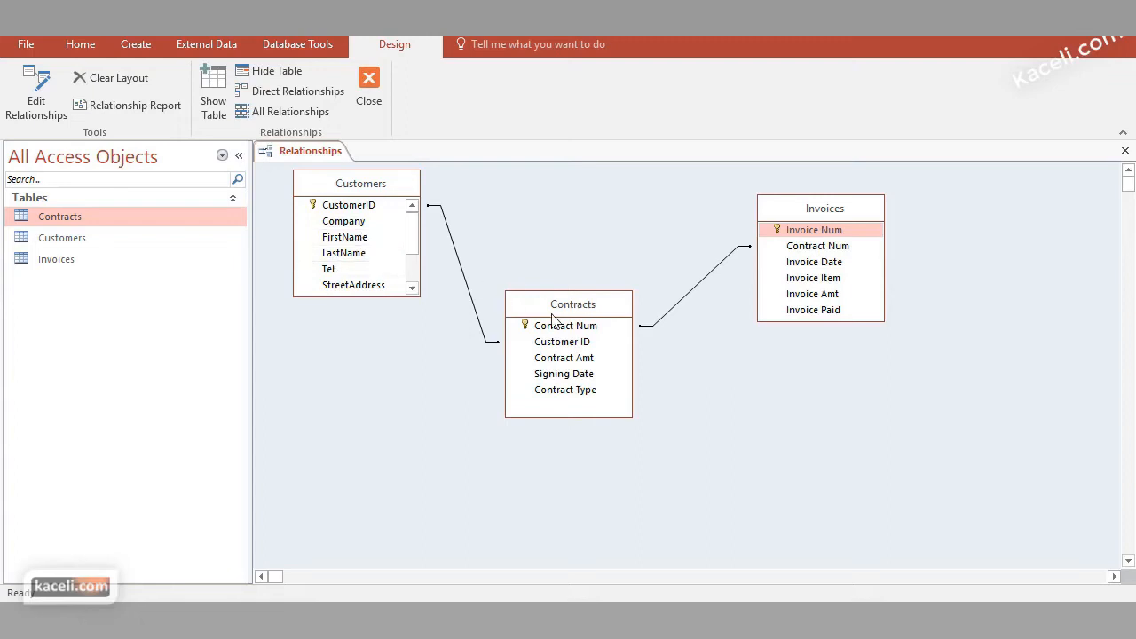
click(354, 211)
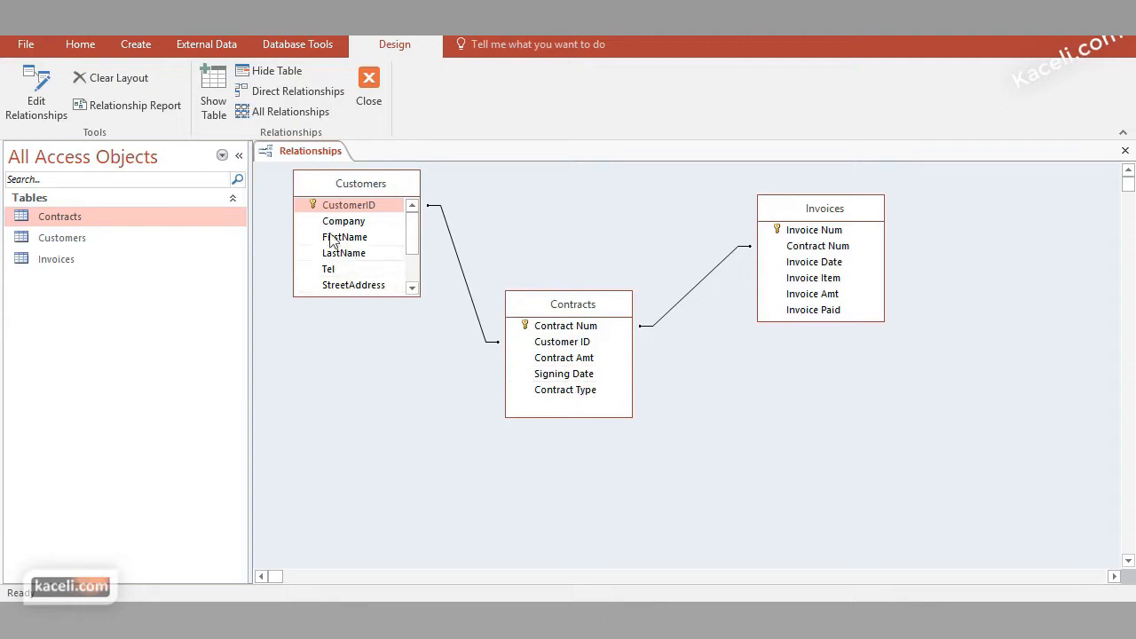
drag(400, 211, 545, 374)
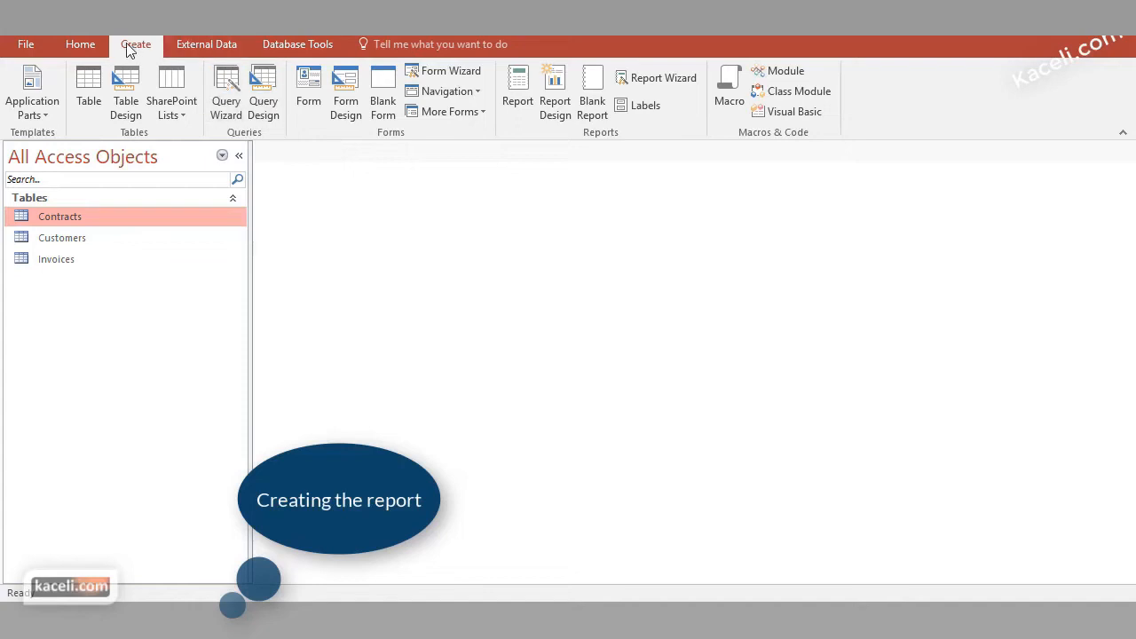
Start the Report Wizard on the Customers table and add the FirstName and LastName fields
click(665, 78)
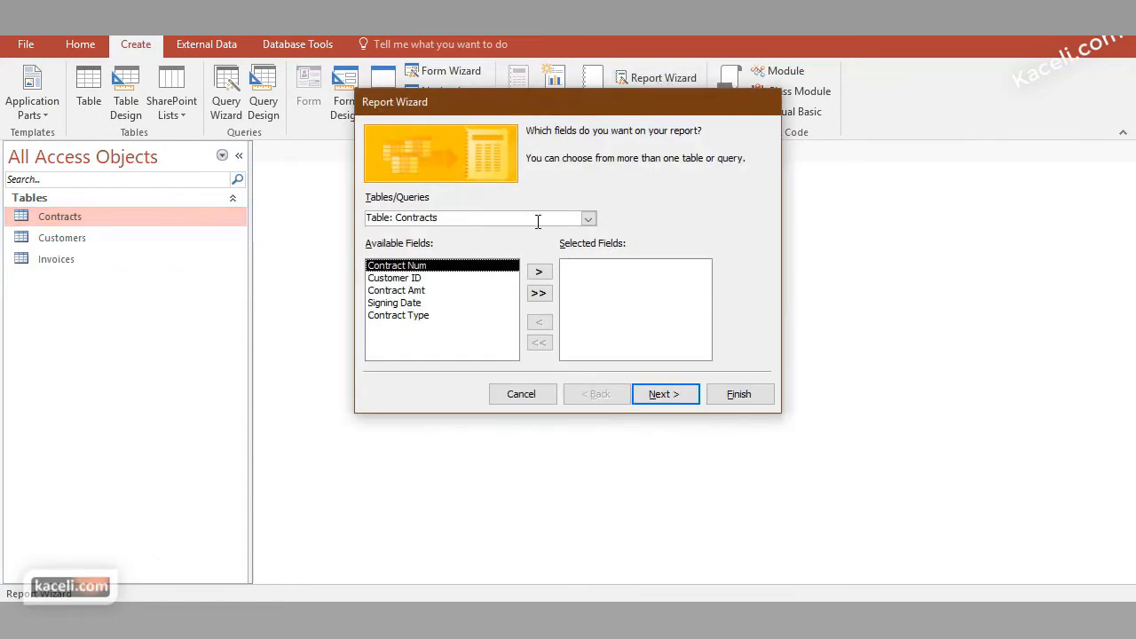
click(587, 218)
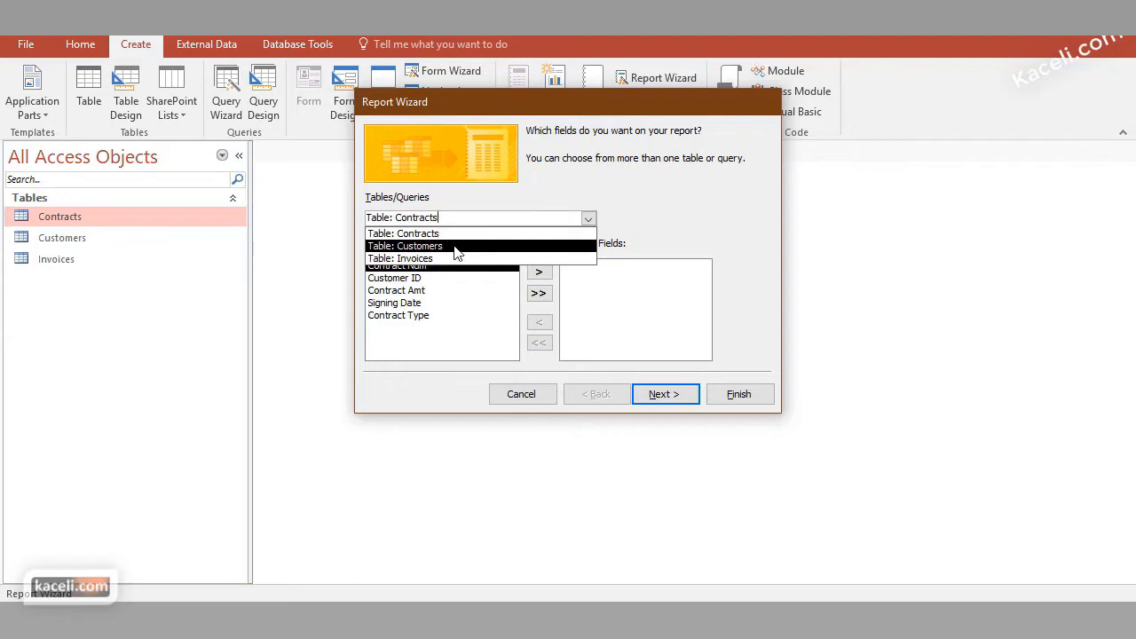
click(448, 247)
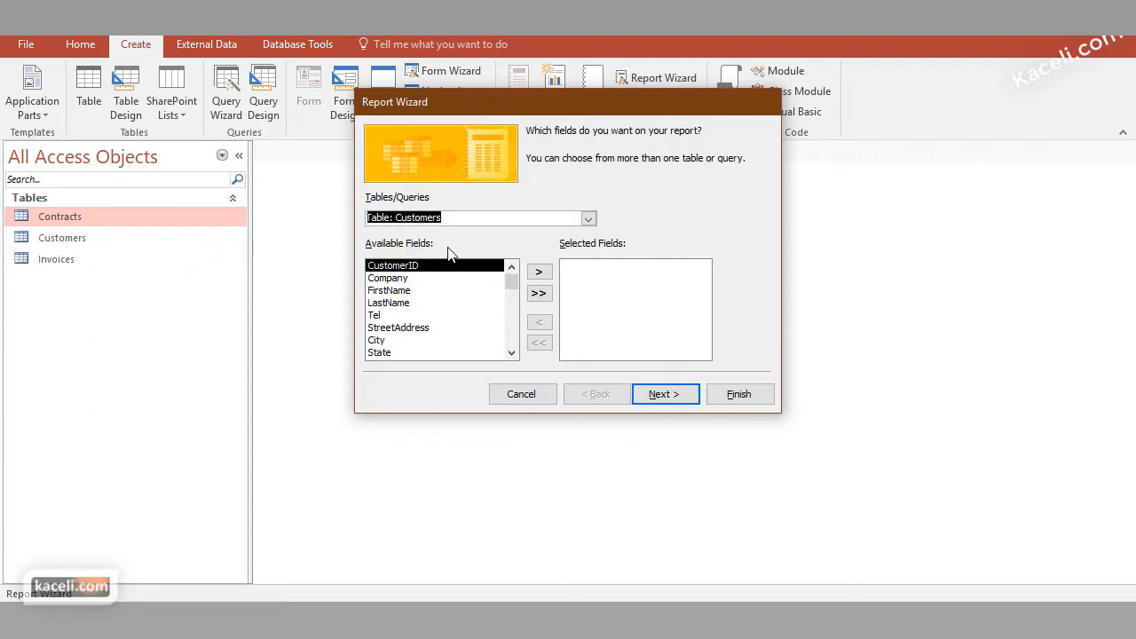
click(403, 291)
click(537, 273)
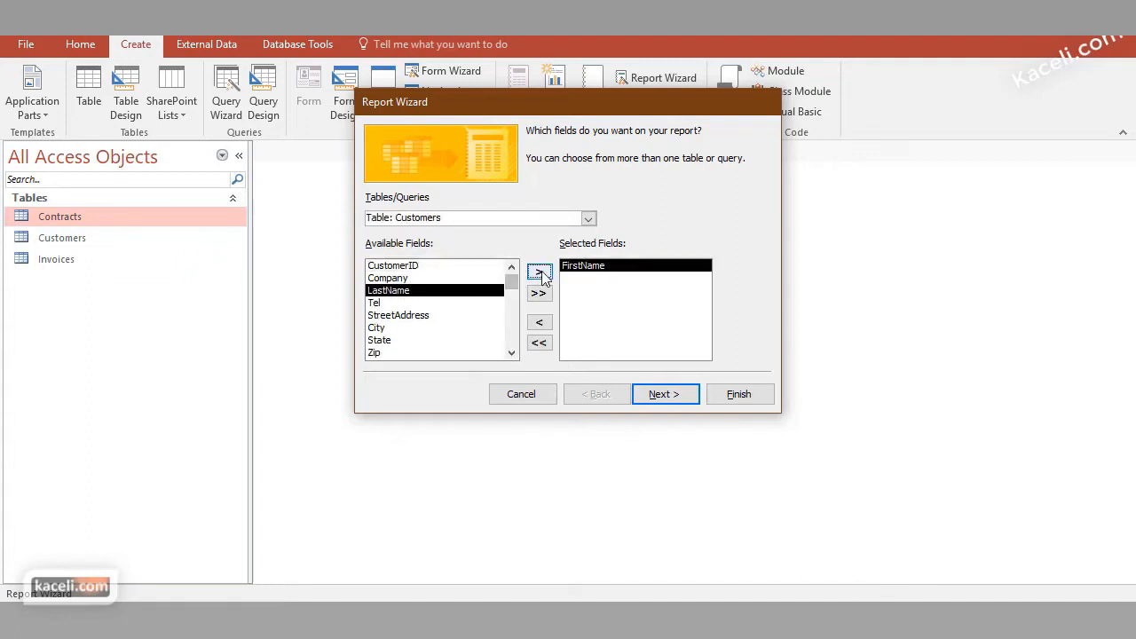
click(538, 271)
Add the StreetAddress, City, State, Zip and Email fields to the report
click(474, 303)
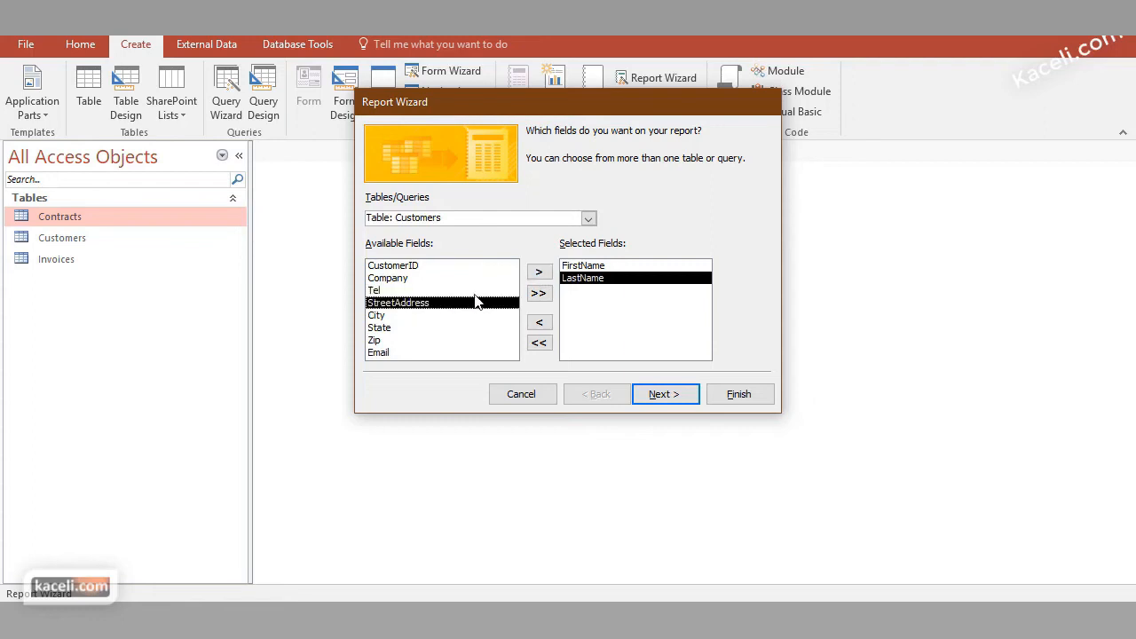
click(538, 272)
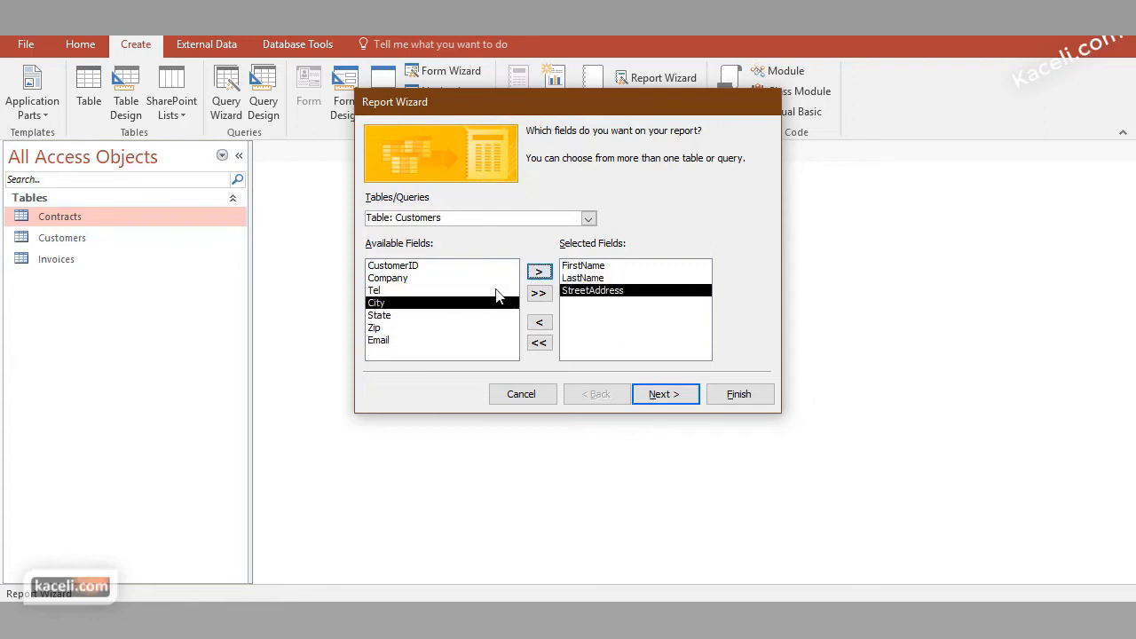
click(537, 271)
click(538, 272)
click(539, 273)
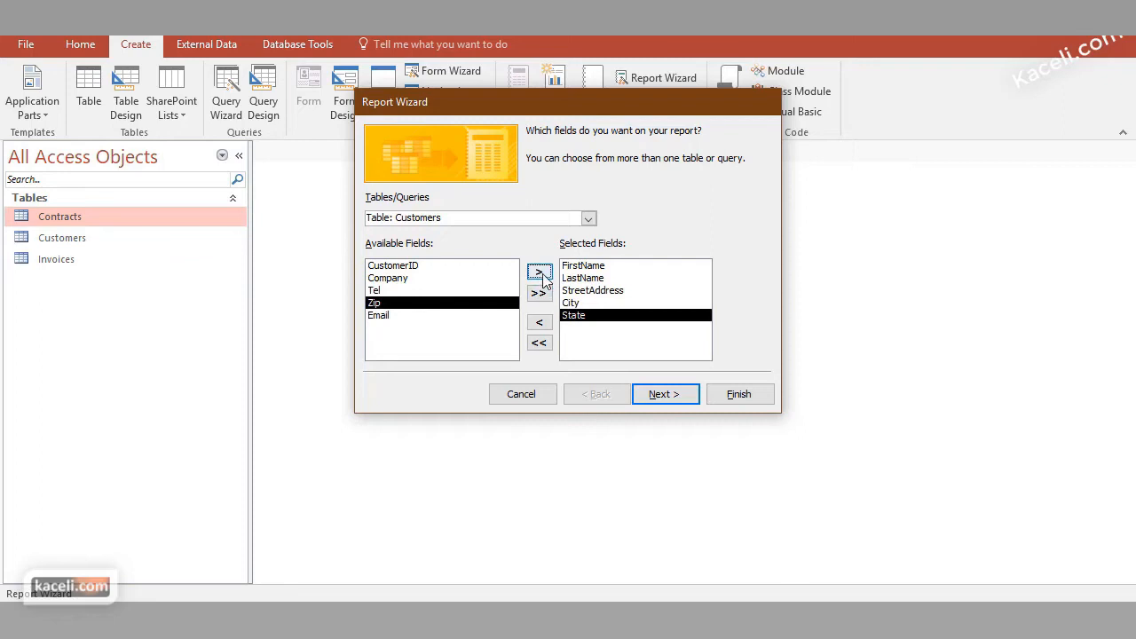
click(539, 273)
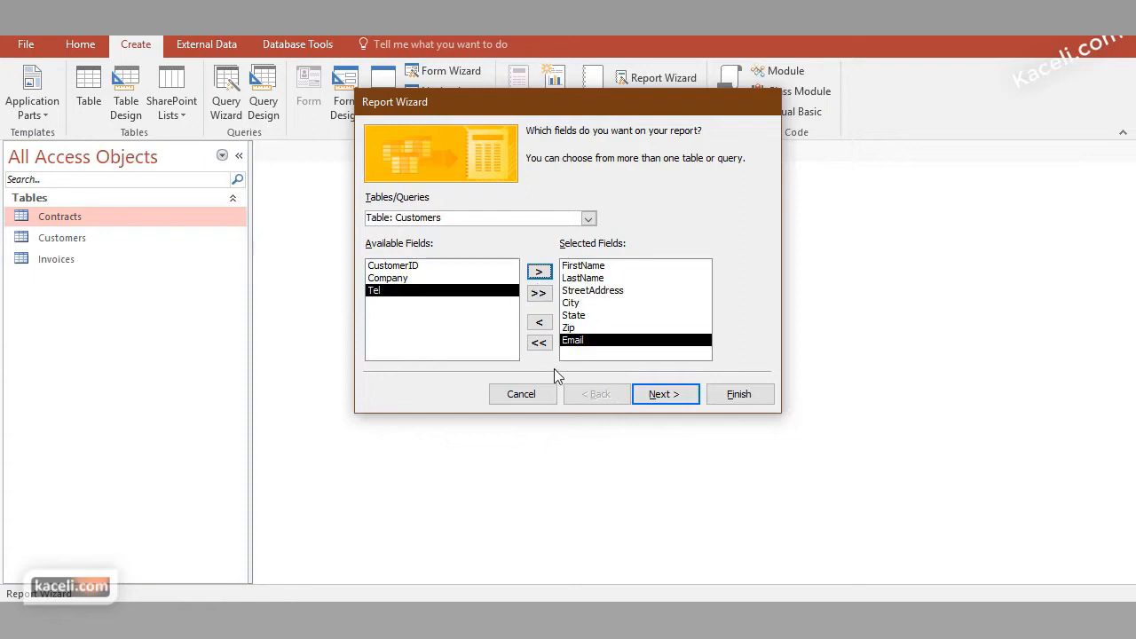
Skip grouping, sort the report by FirstName in ascending order, and accept the tabular portrait layout
click(664, 400)
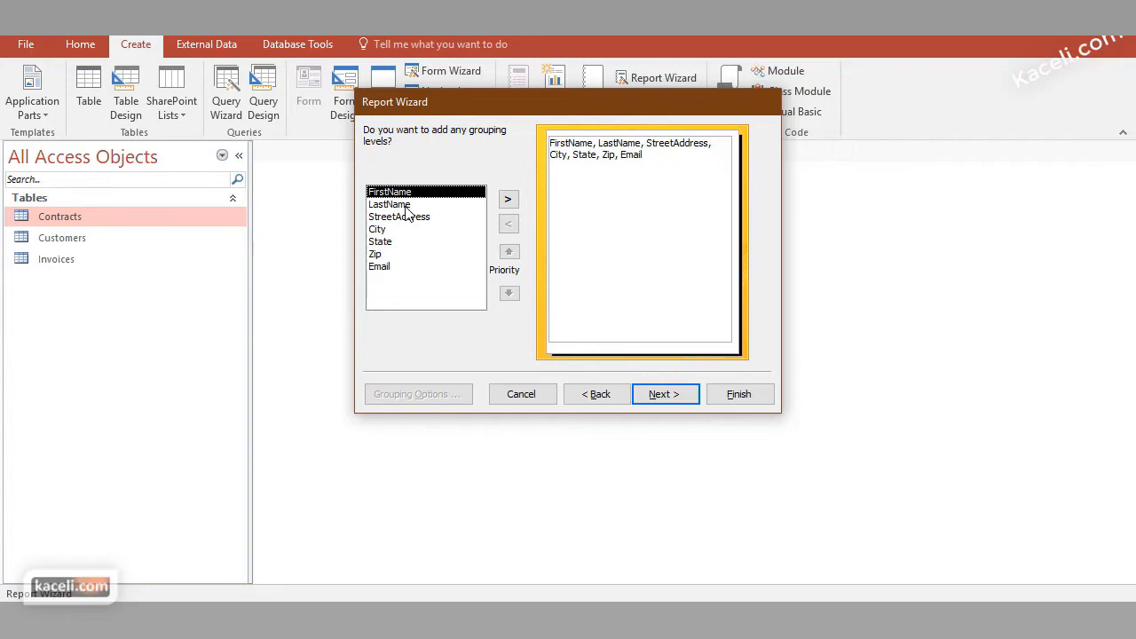
click(664, 394)
click(621, 189)
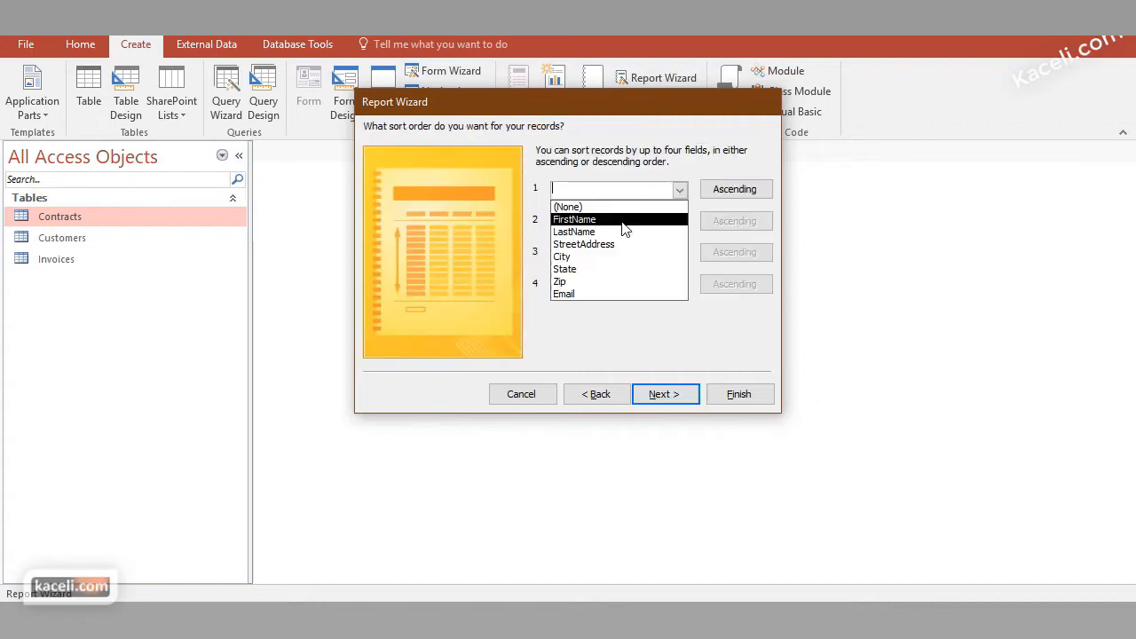
click(581, 219)
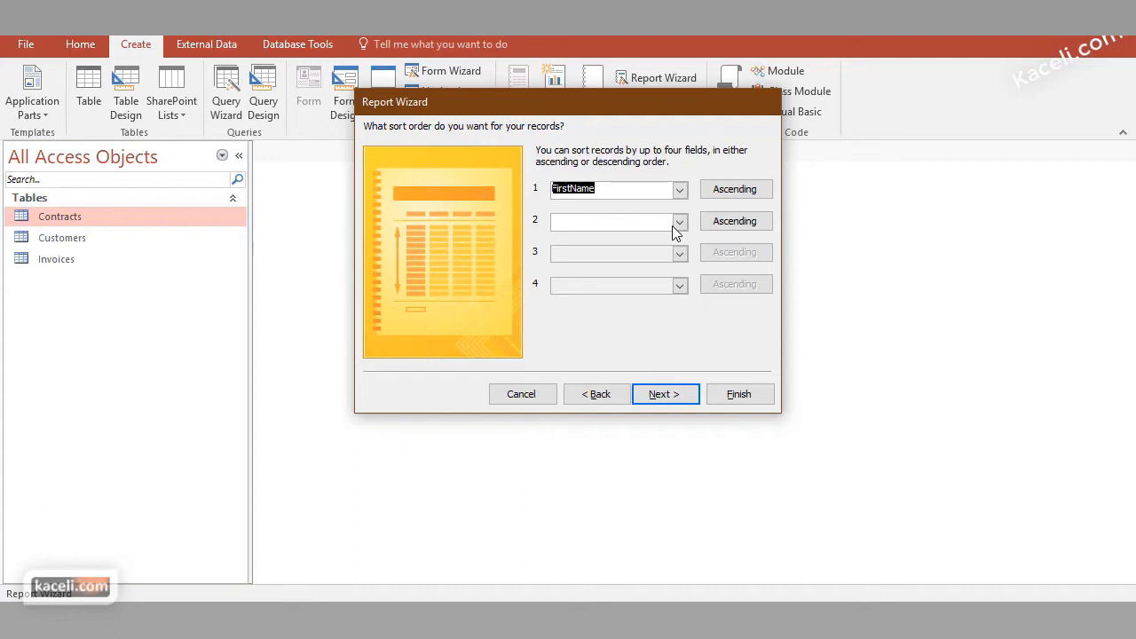
click(674, 401)
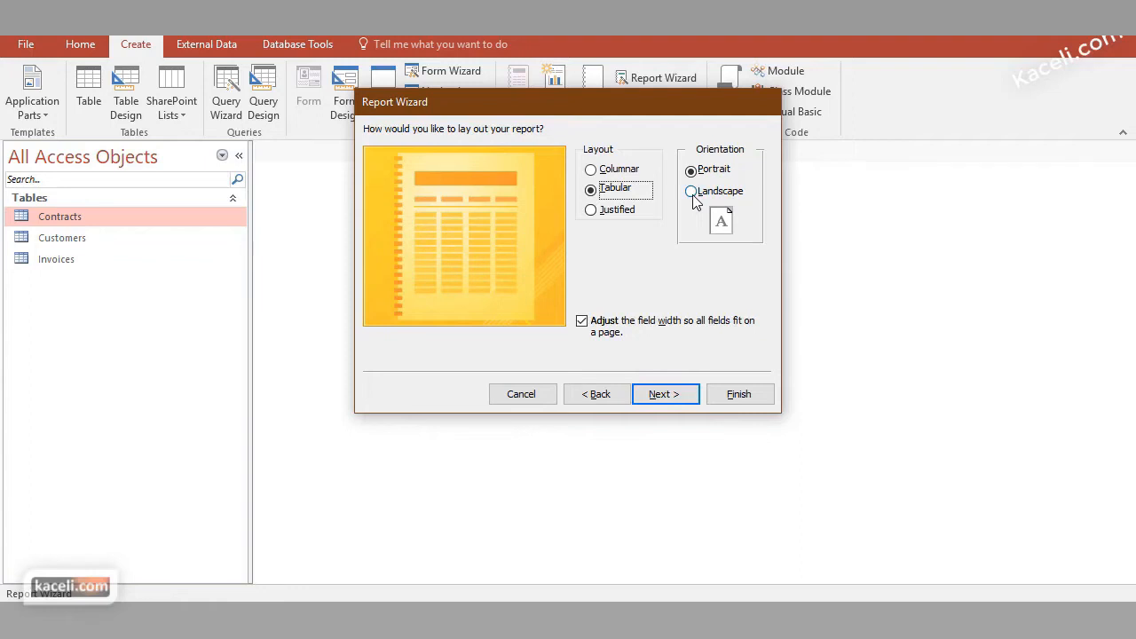
click(680, 396)
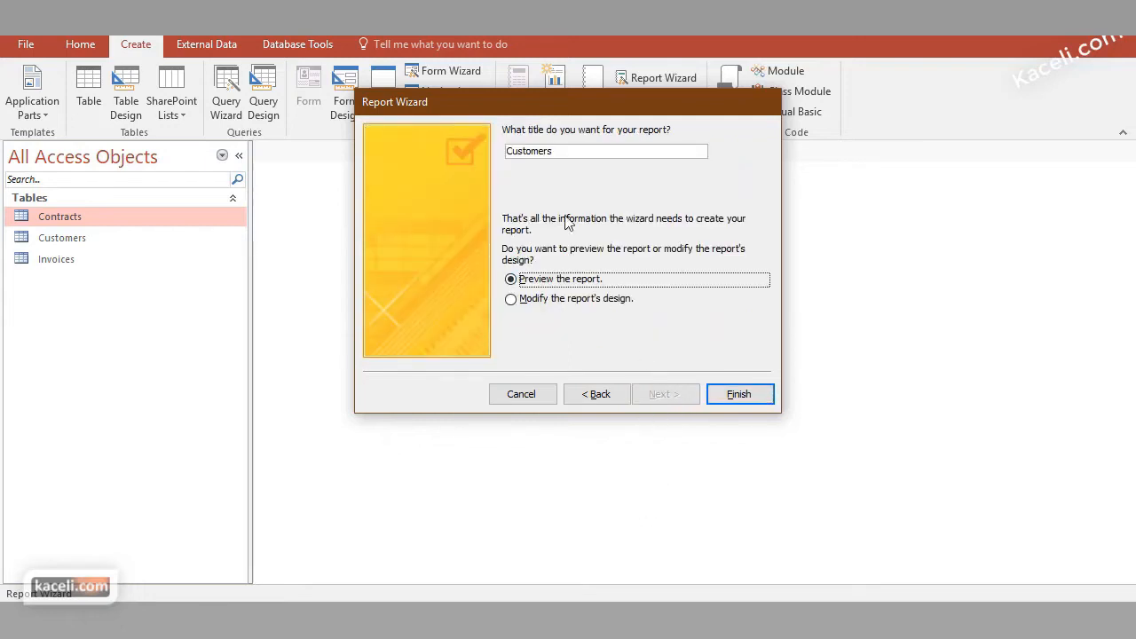
Title the report Customers List, finish the wizard, and close the report preview
click(574, 156)
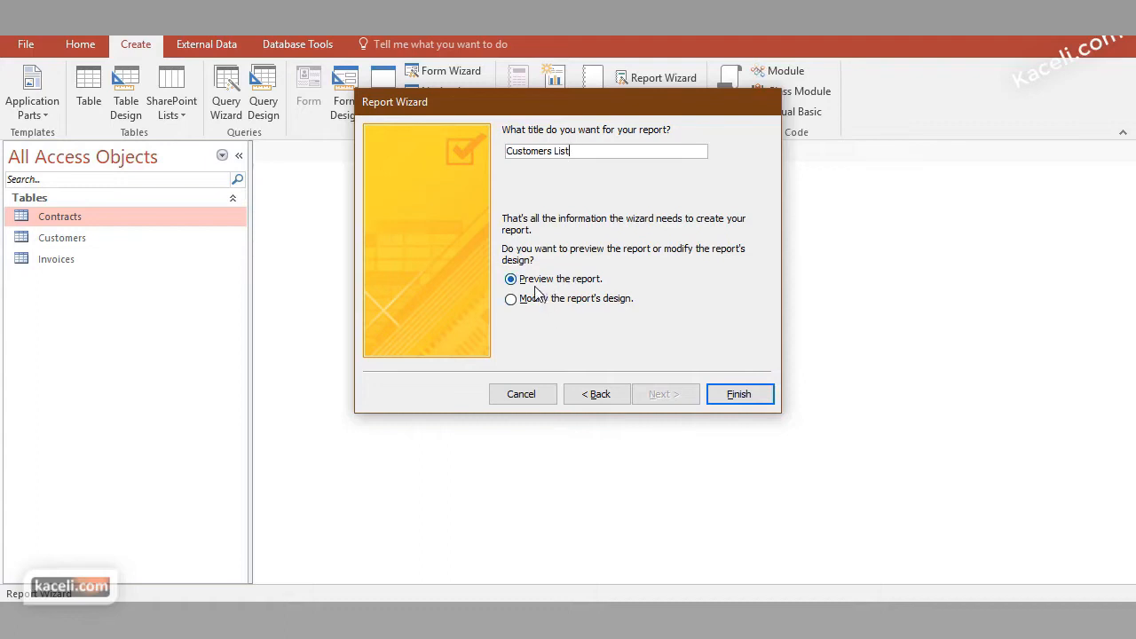
click(755, 398)
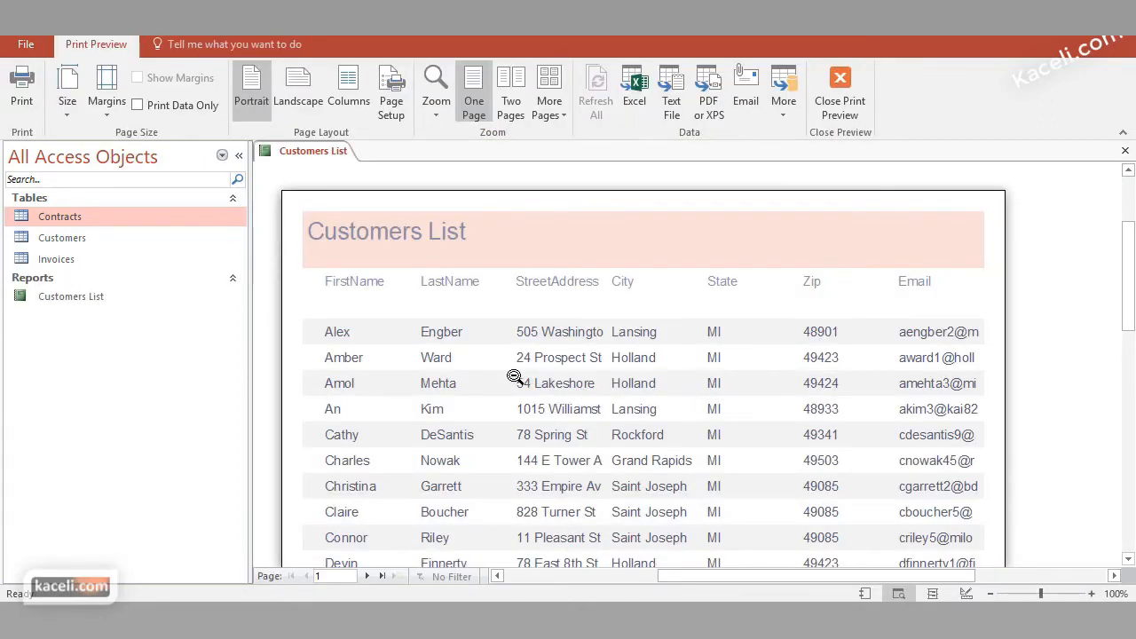
click(1125, 152)
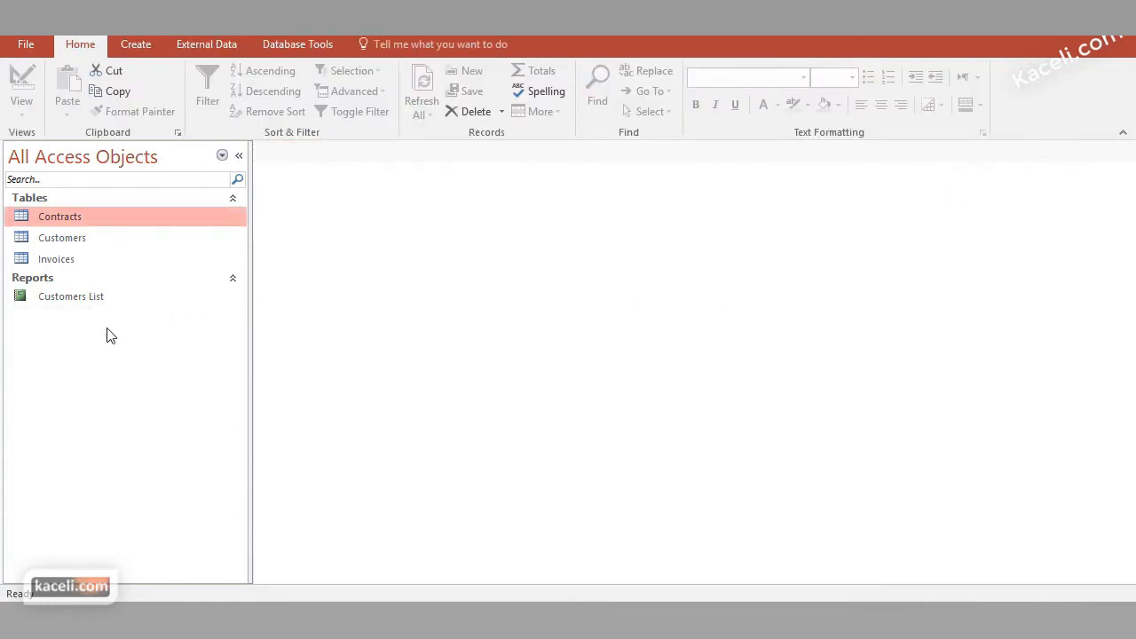
Reopen the Customers List report and check its records and Email column for cut-off values
double_click(67, 300)
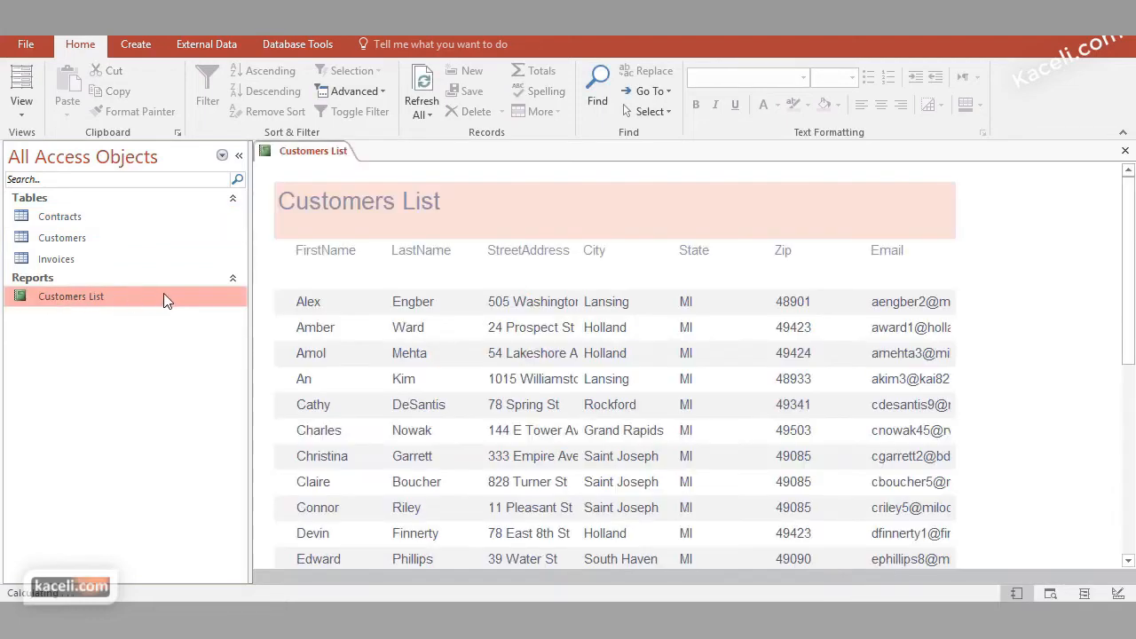
scroll(664, 357, down, 5)
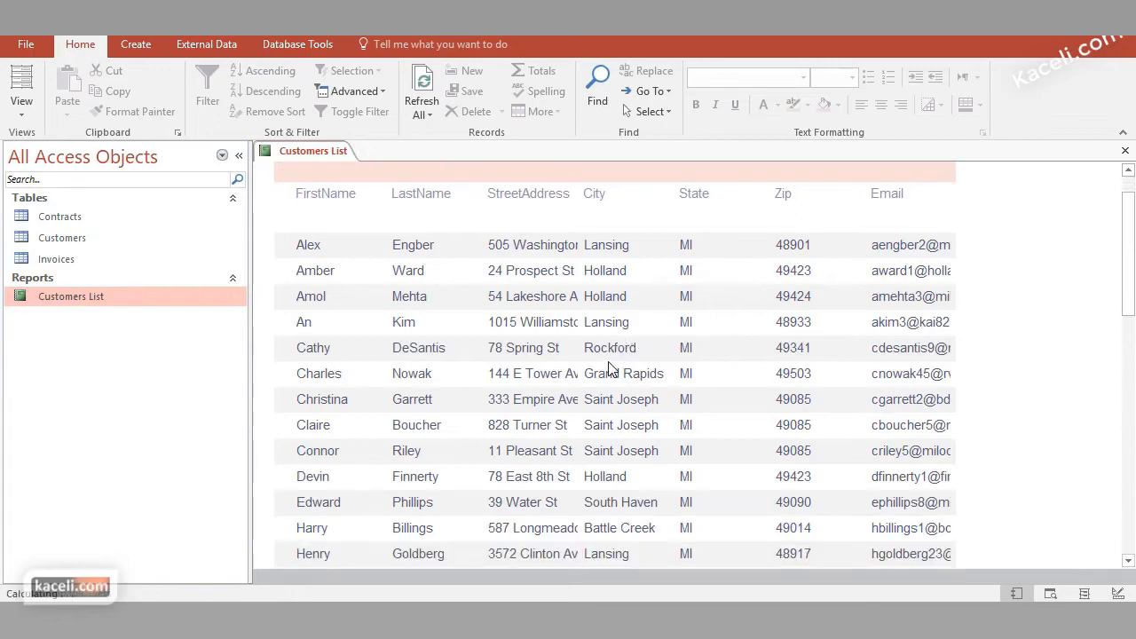
scroll(581, 359, down, 2)
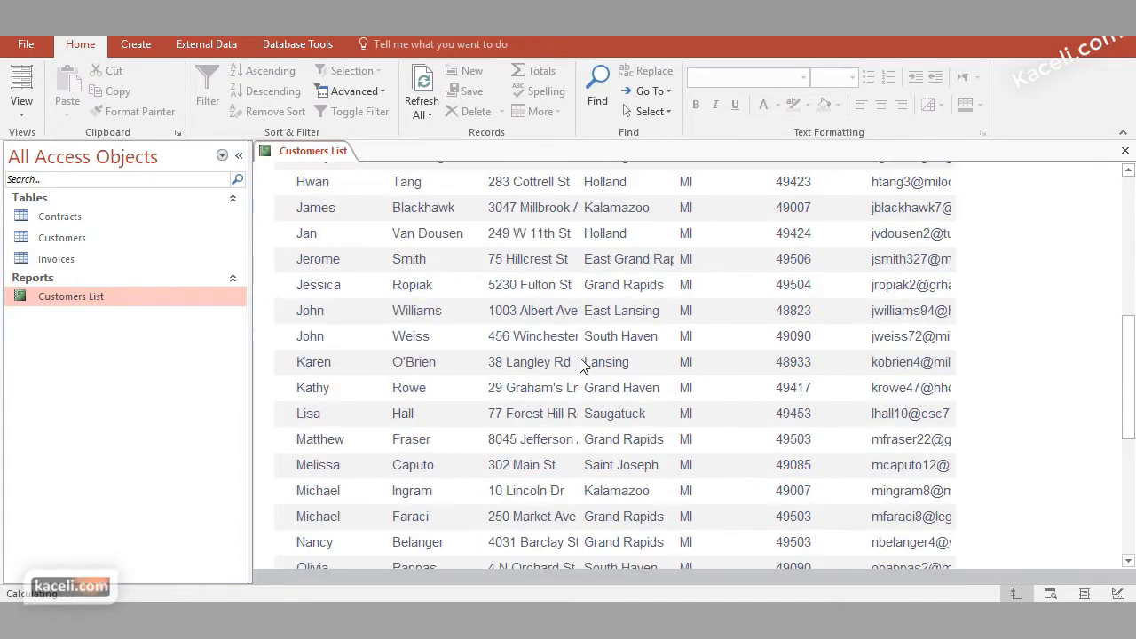
scroll(578, 359, up, 5)
scroll(577, 358, up, 2)
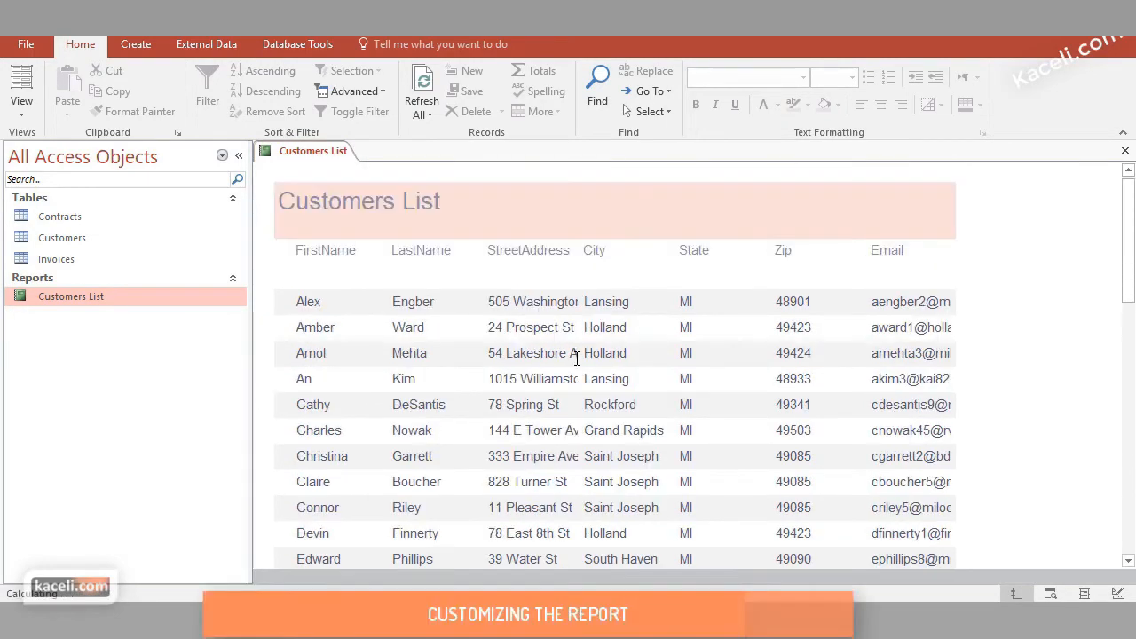
drag(891, 305, 958, 309)
click(894, 310)
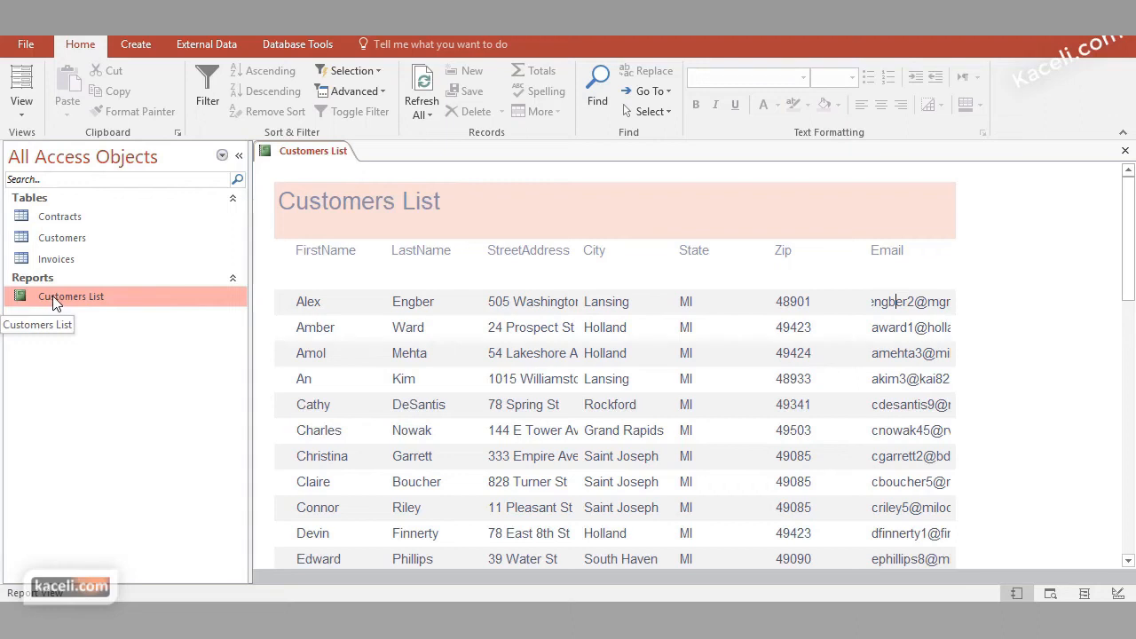
Switch the Customers List report to Layout View and narrow the FirstName value column
click(27, 109)
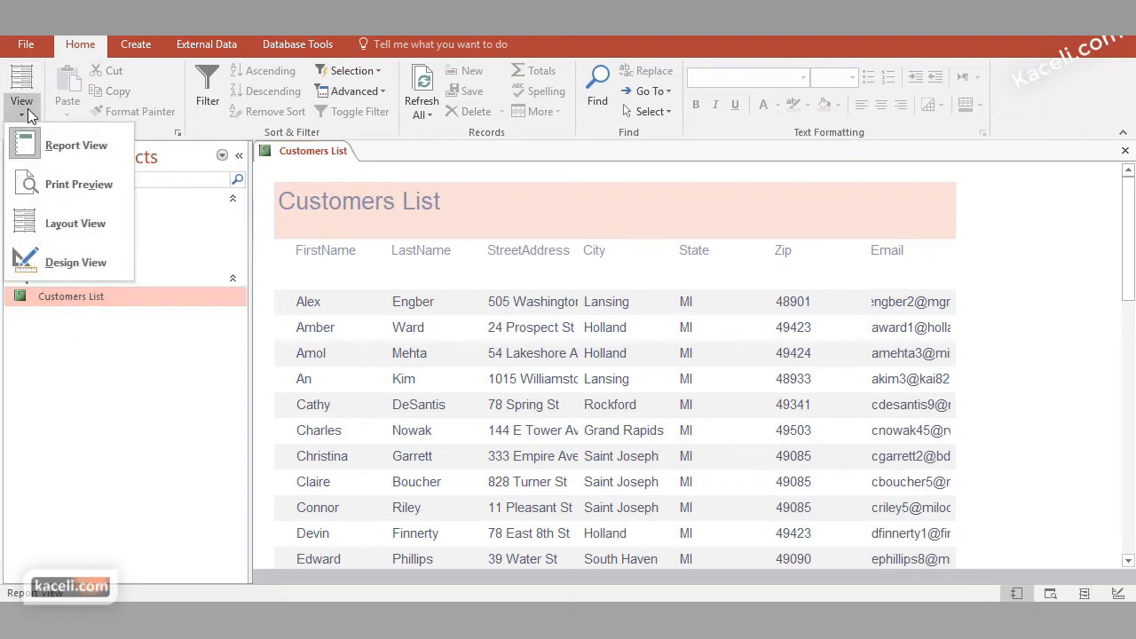
click(75, 223)
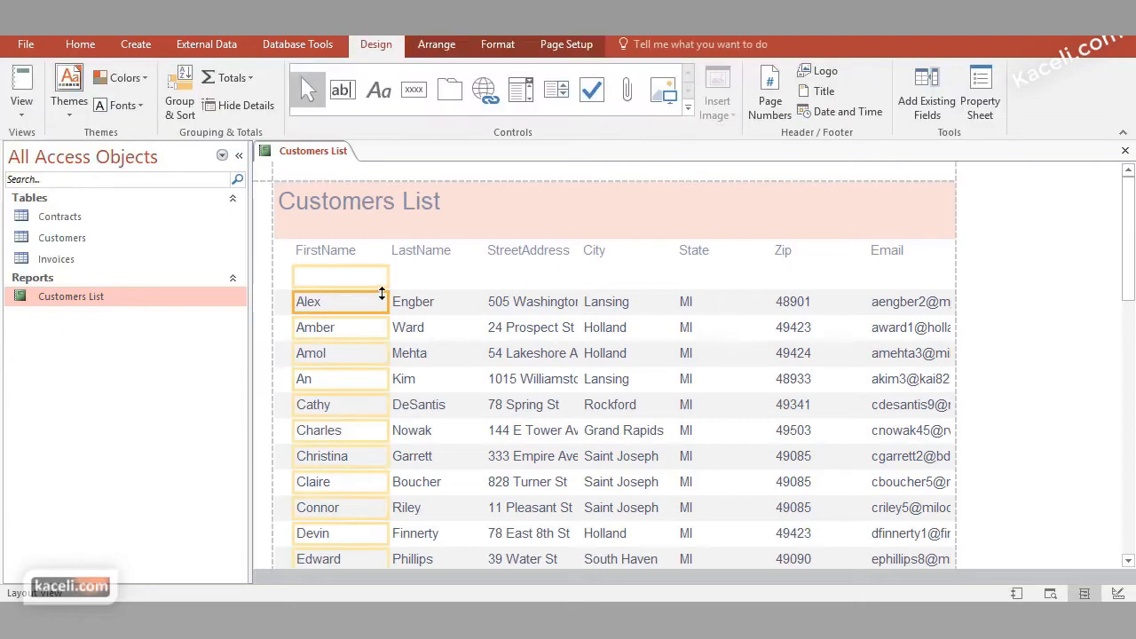
click(383, 275)
drag(368, 275, 367, 275)
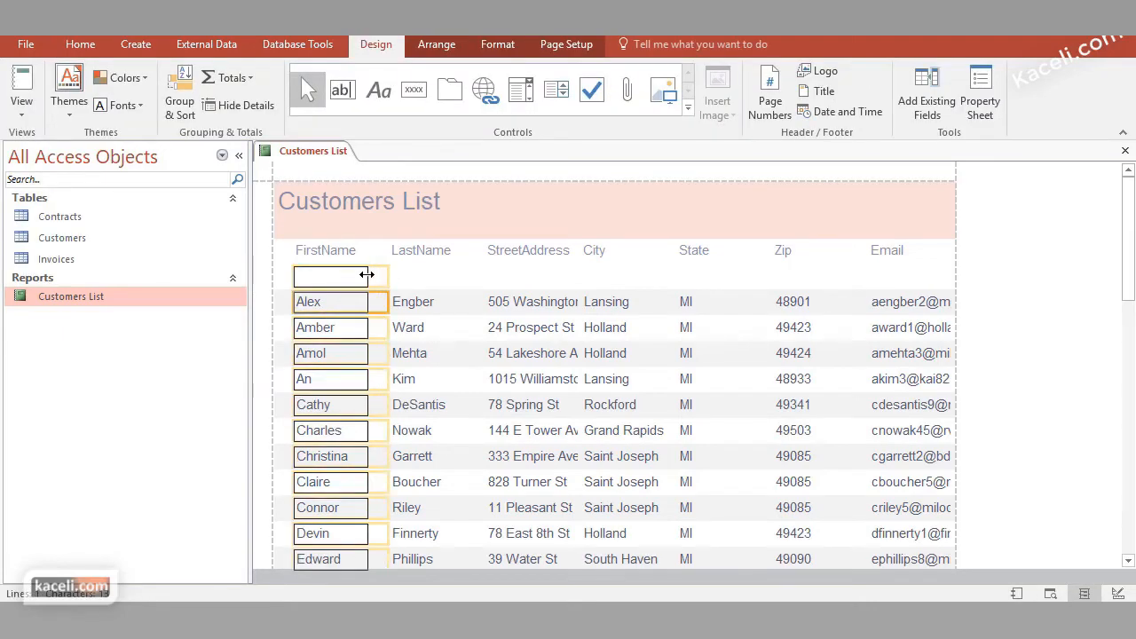
Narrow the LastName value column and widen the StreetAddress value column to fit the full addresses
click(445, 275)
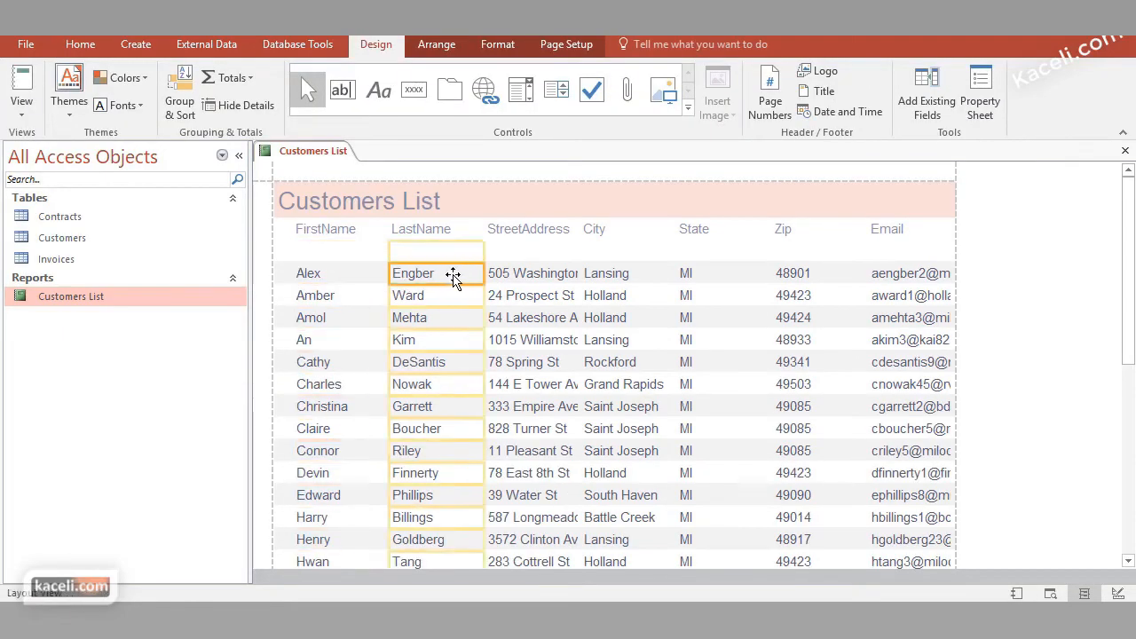
drag(481, 272, 460, 273)
click(508, 275)
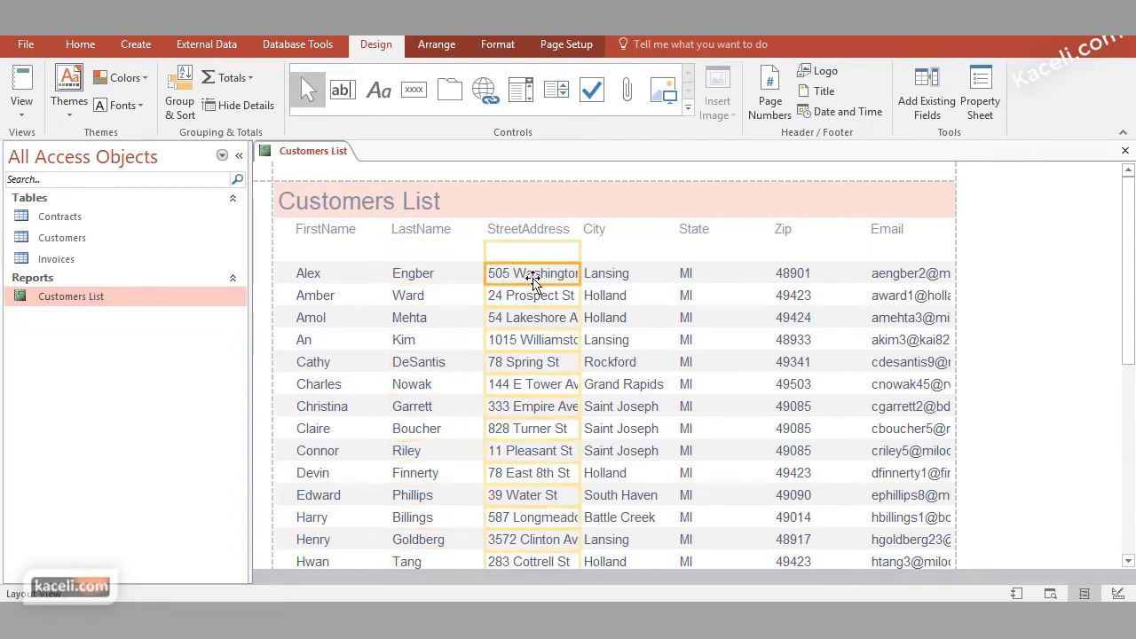
drag(580, 273, 582, 273)
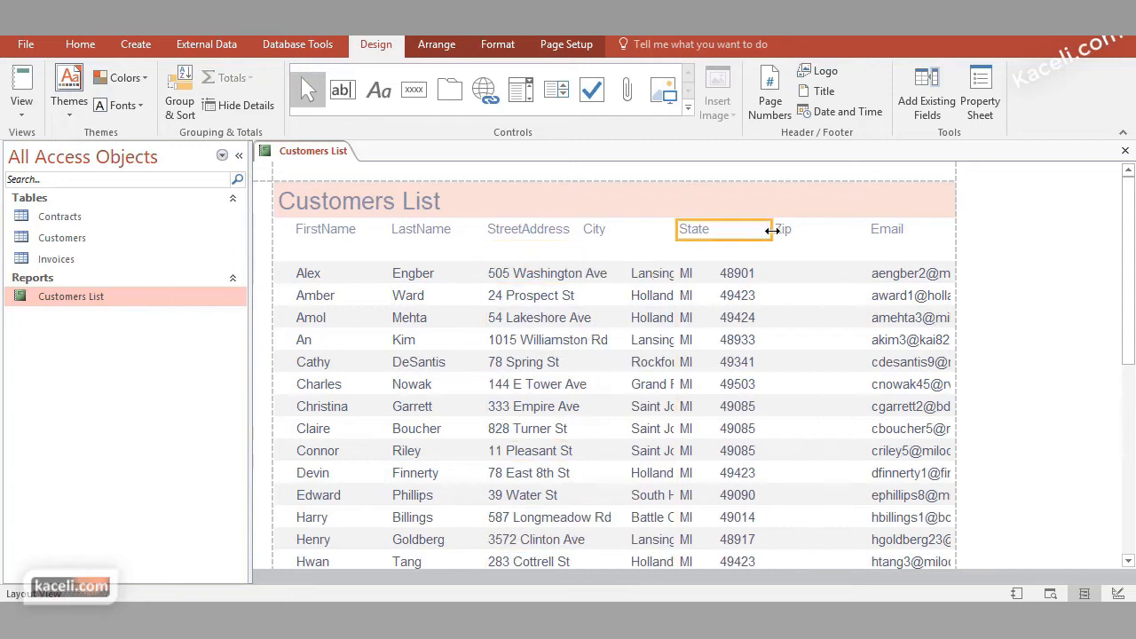
Resize the Zip heading from both sides so it sits narrowly above the zip code values
drag(772, 233, 727, 234)
click(781, 232)
click(781, 232)
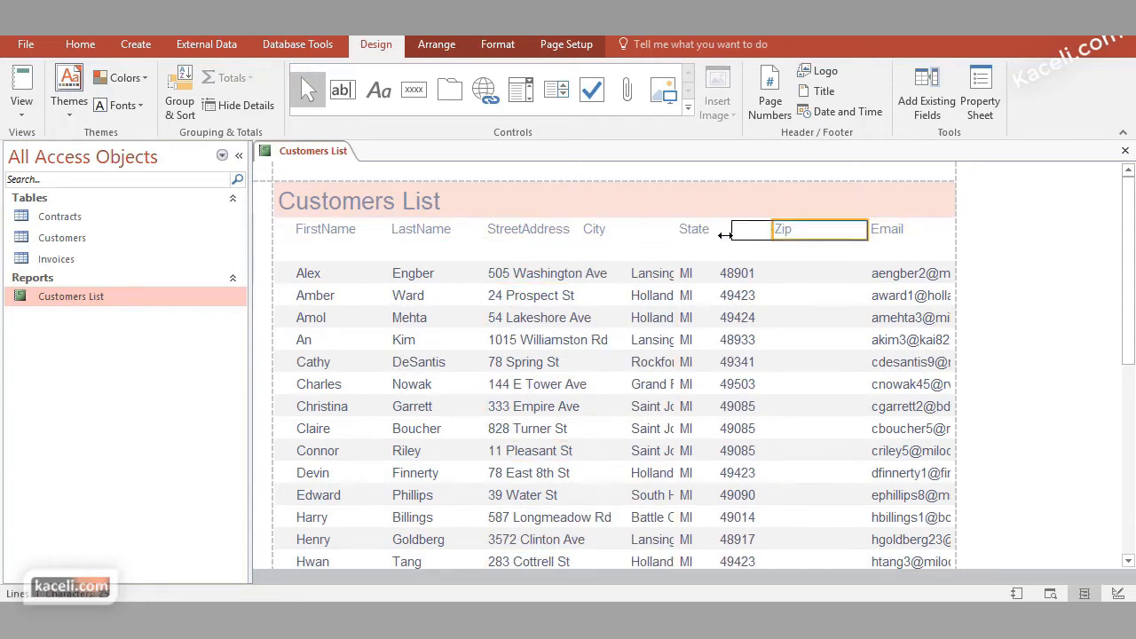
drag(867, 233, 802, 232)
Set the font size of all controls in the Customers List report to 9
key(ctrl+a)
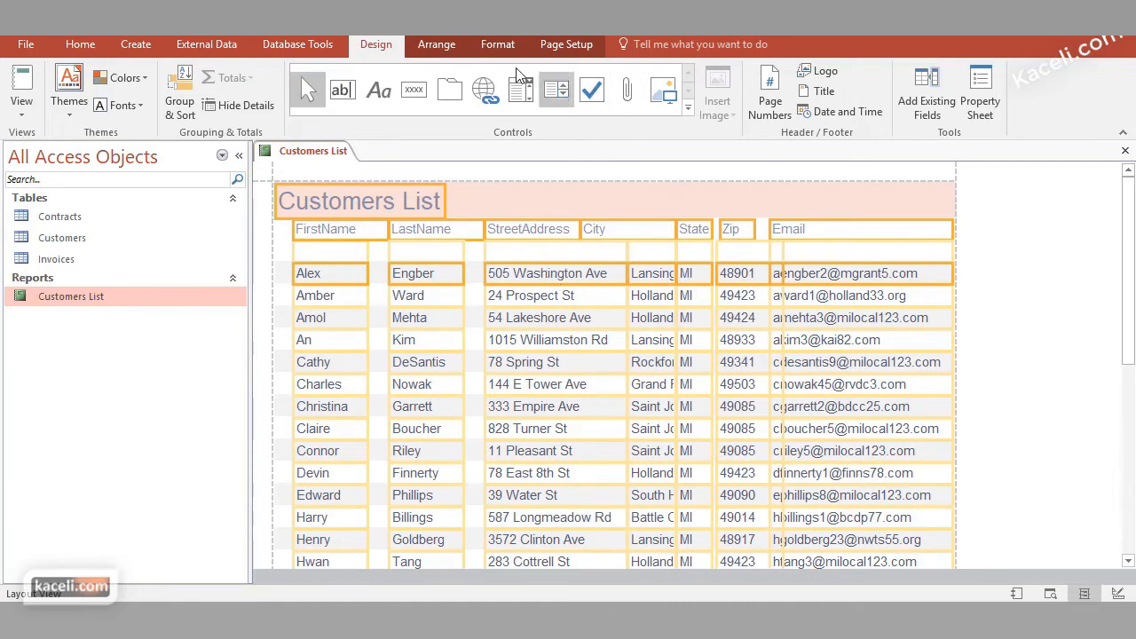
click(486, 44)
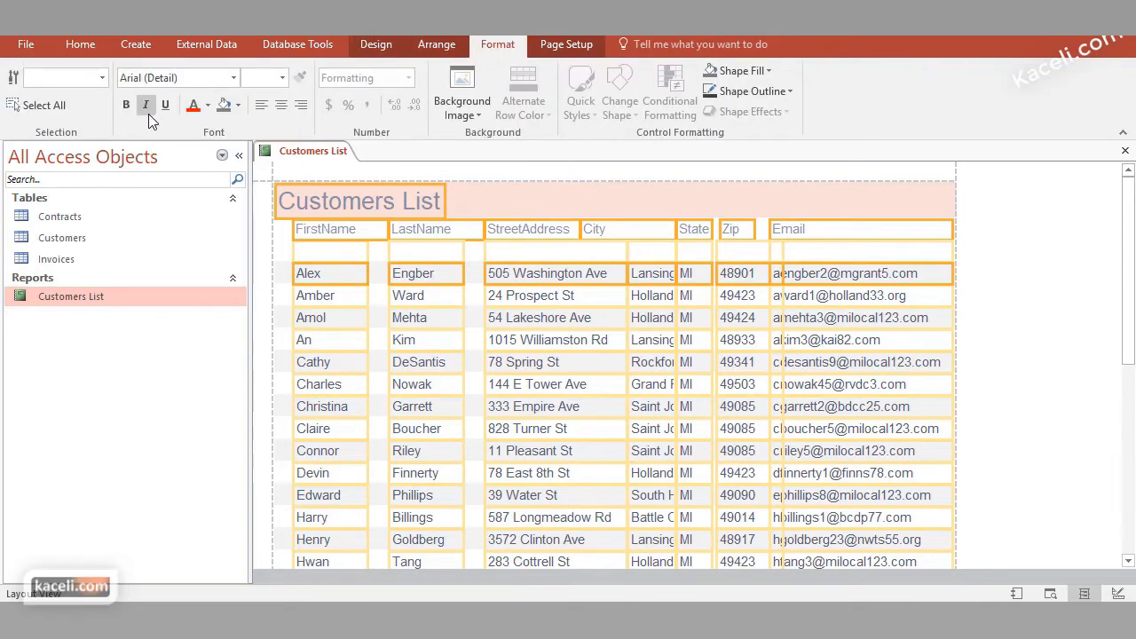
click(282, 78)
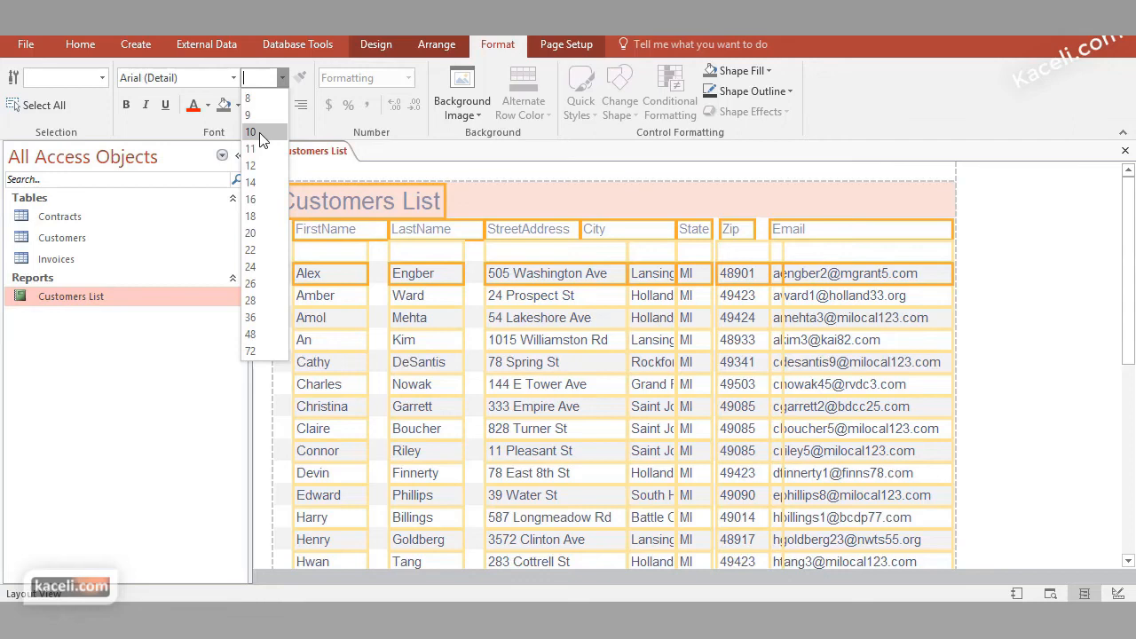
click(251, 115)
Change the report's header title to "Customers List for Kaceli.com"
click(345, 193)
double_click(345, 193)
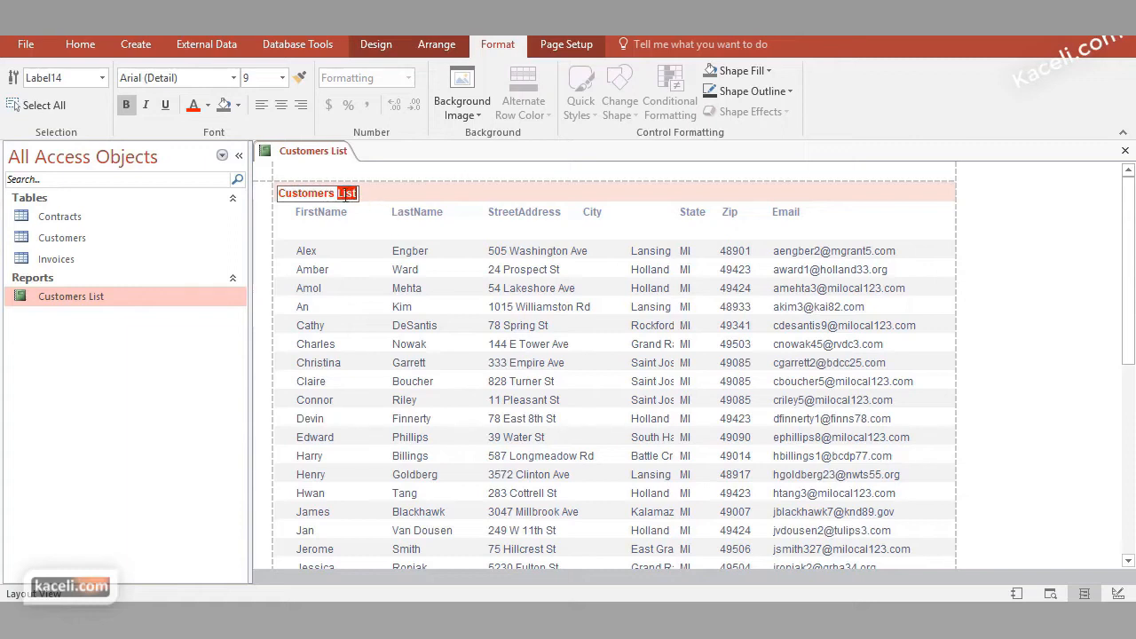
text(List for Kaceli.com)
click(543, 268)
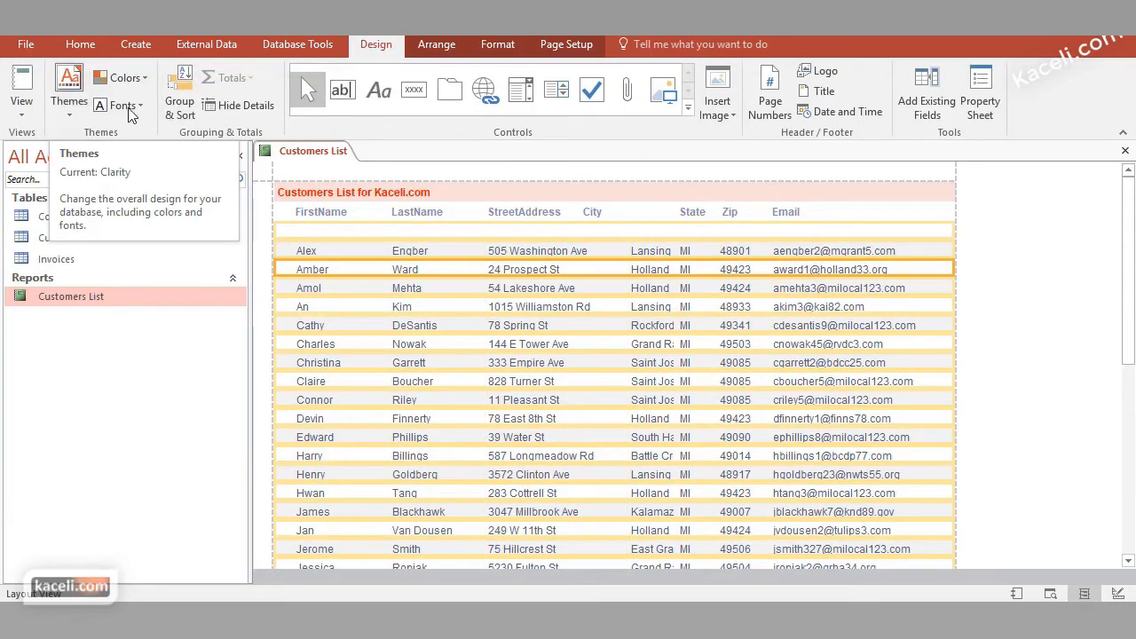
Apply the Slice theme to the report and display it in Report View
click(69, 88)
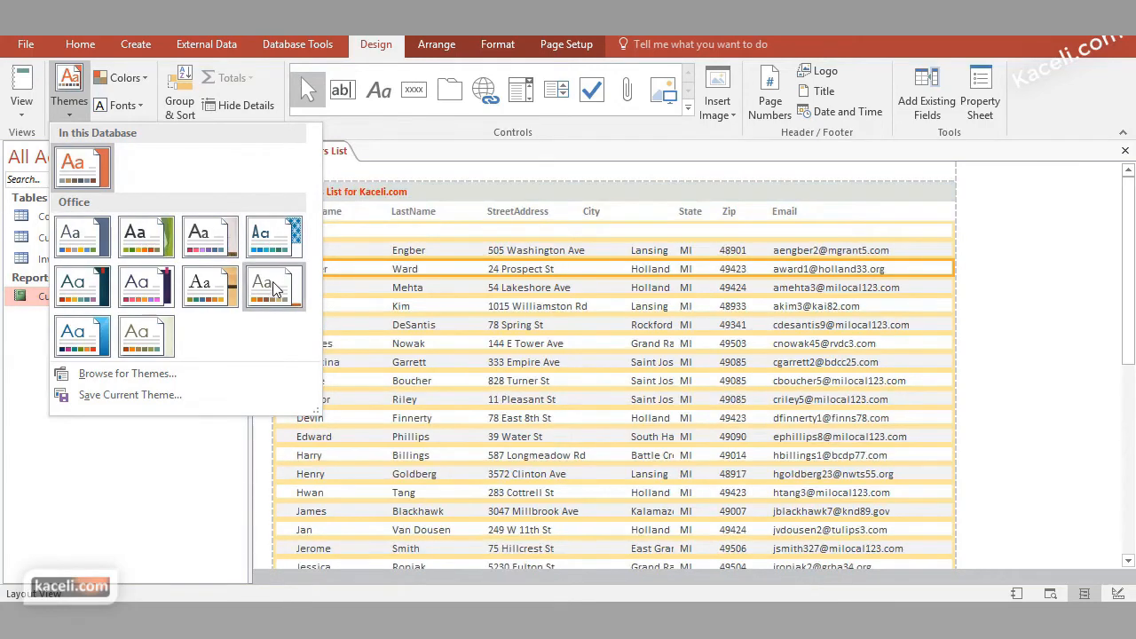
click(90, 329)
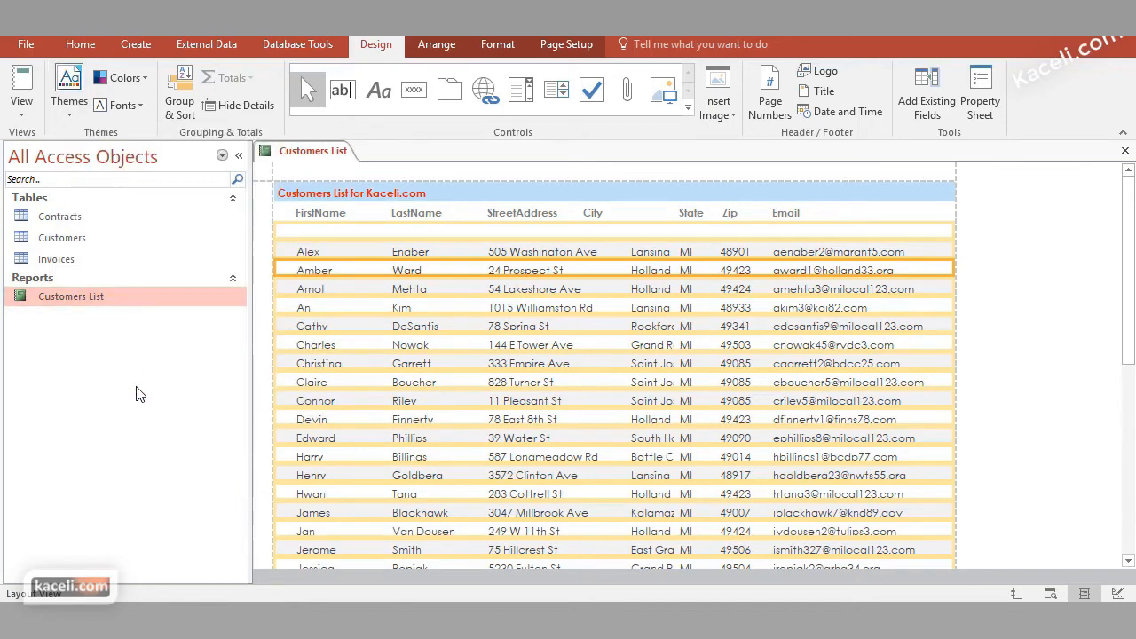
click(25, 107)
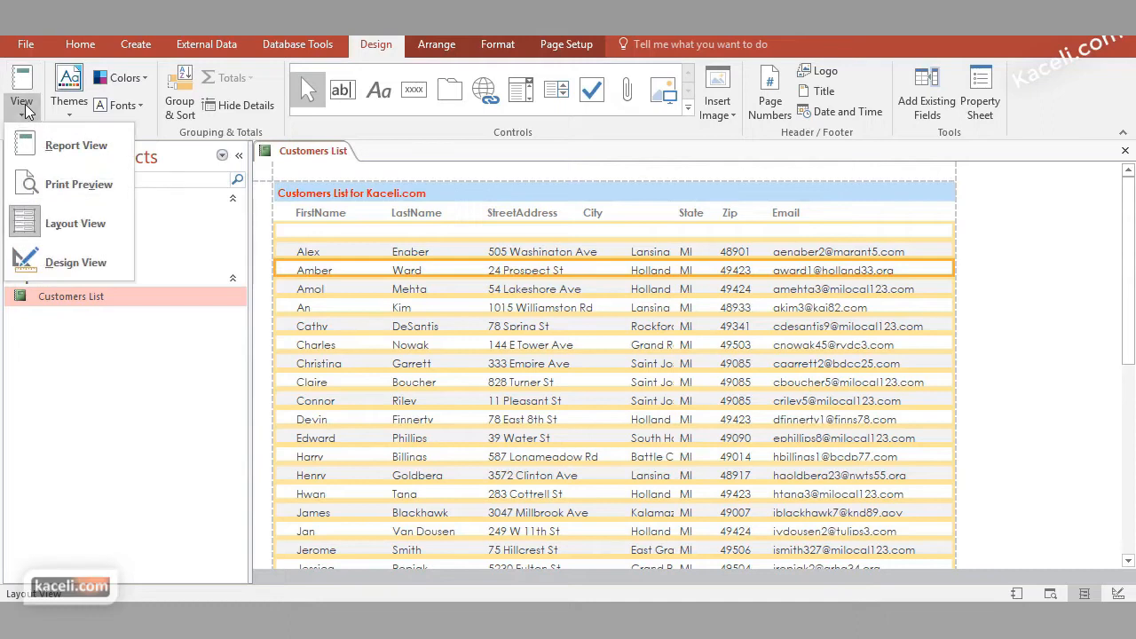
click(51, 144)
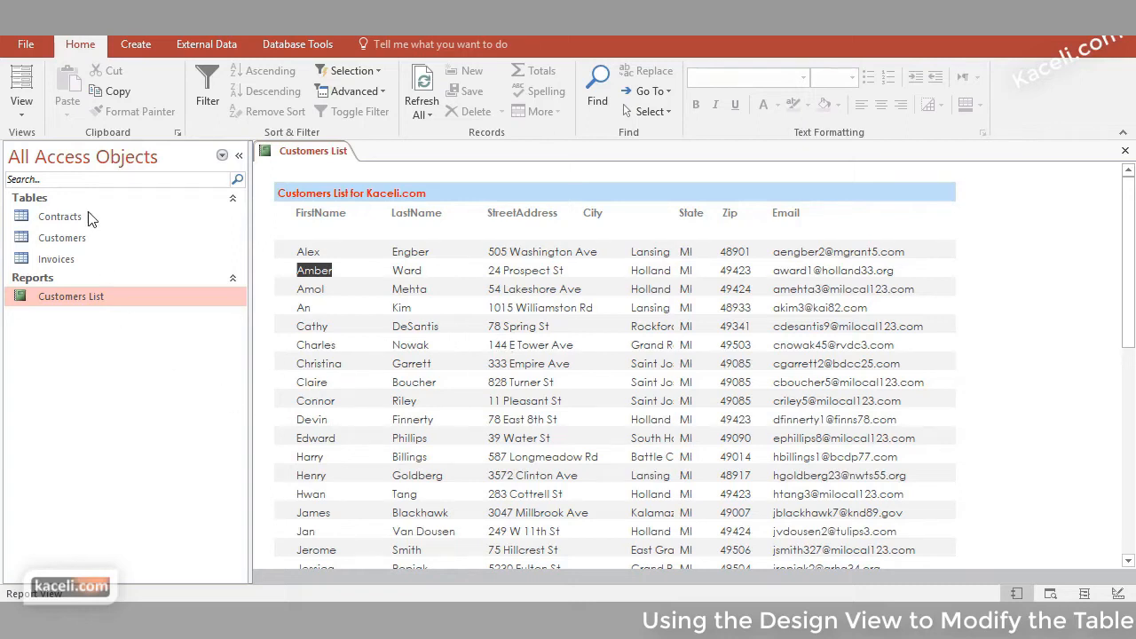
Switch the report to Design View and widen the FirstName, LastName and Email headings in the Page Header
click(21, 105)
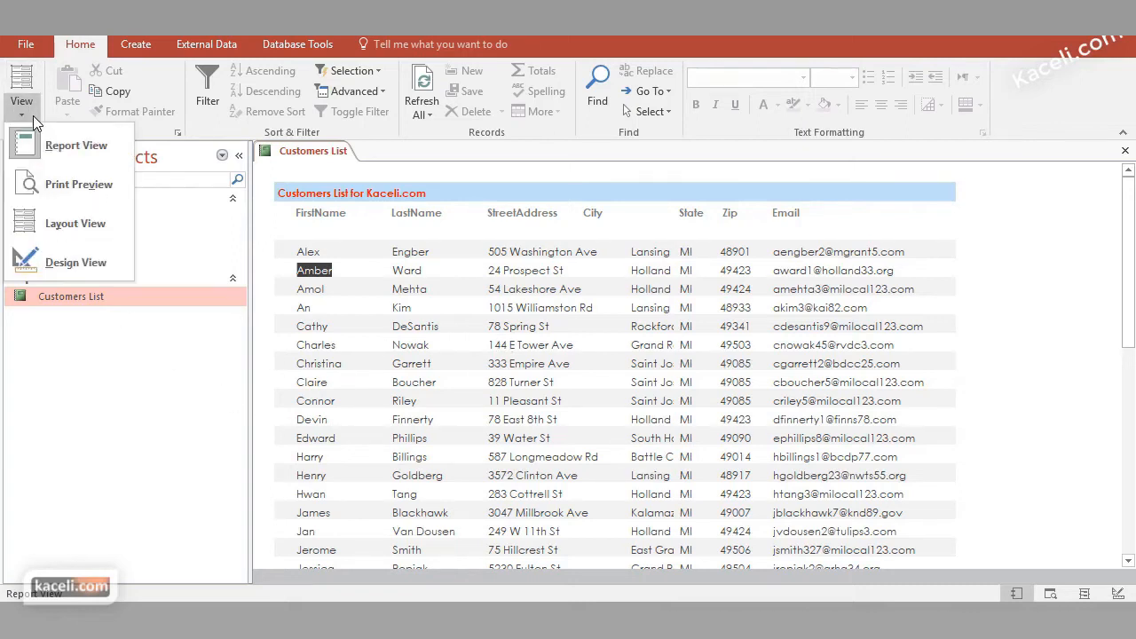
click(78, 263)
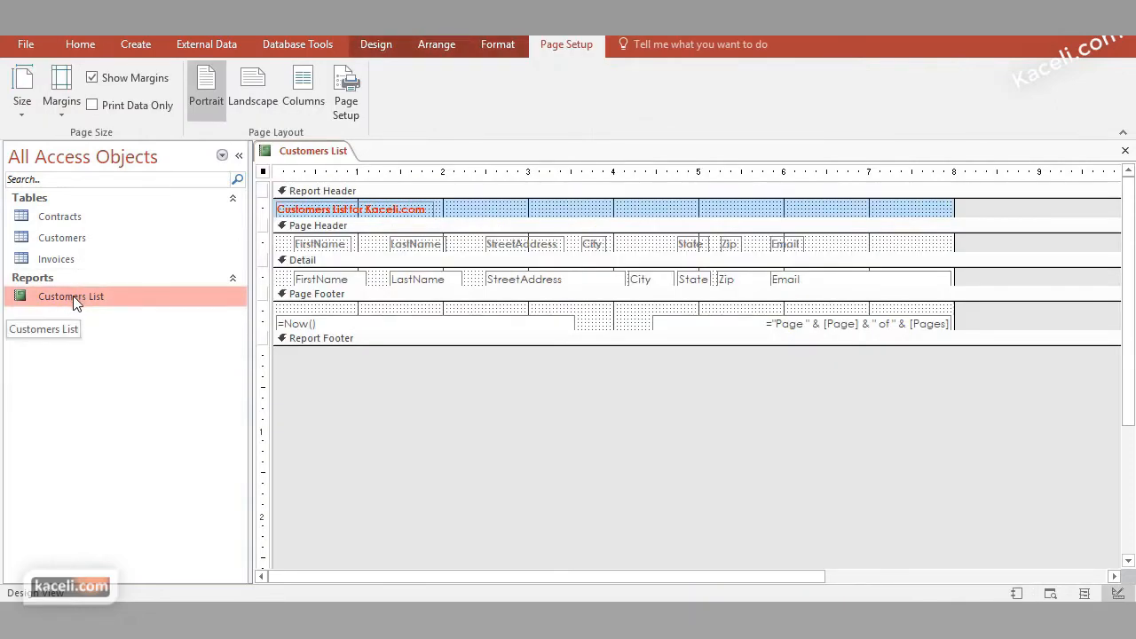
click(375, 44)
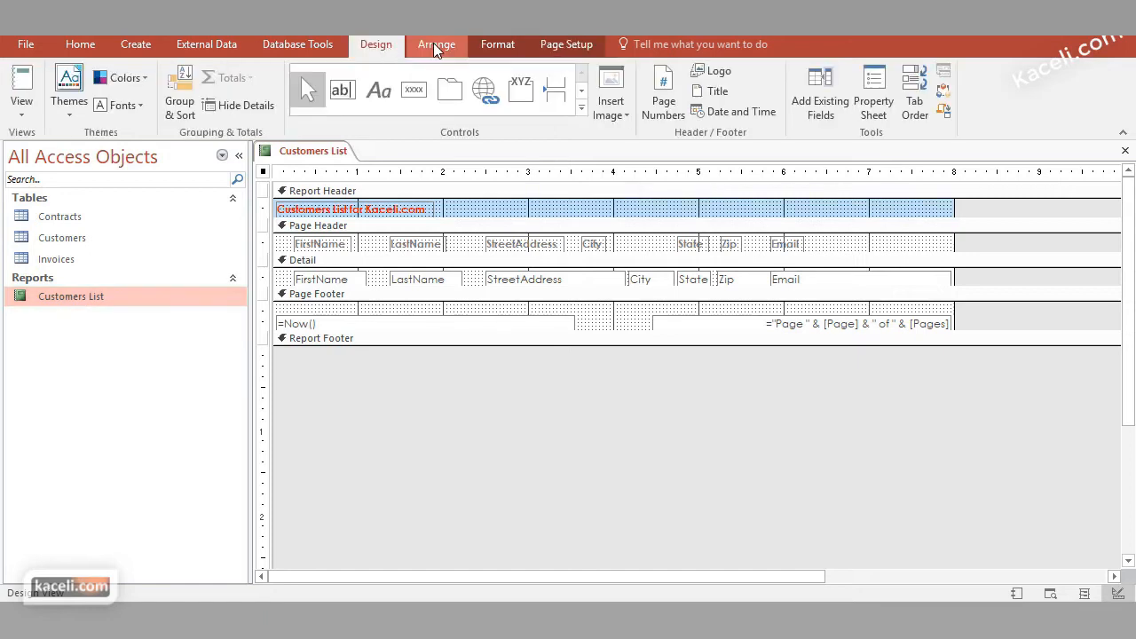
click(317, 243)
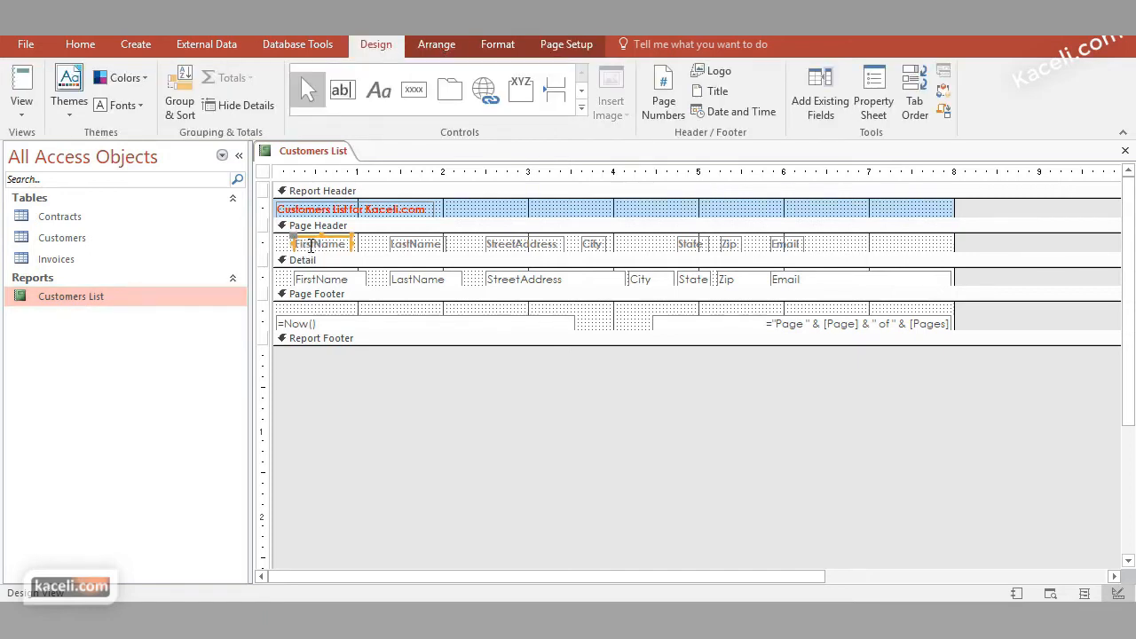
drag(297, 245, 278, 245)
mouse_move(353, 244)
mouse_down()
mouse_move(388, 244)
mouse_move(373, 244)
mouse_up()
click(407, 245)
drag(445, 243, 485, 243)
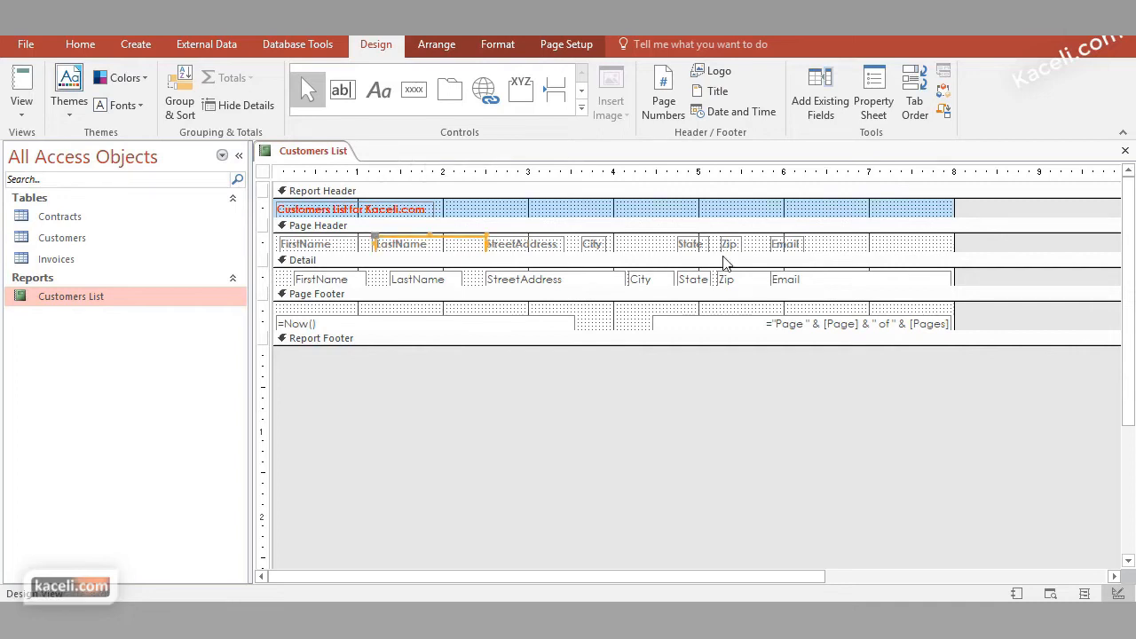
click(803, 249)
drag(803, 248, 945, 255)
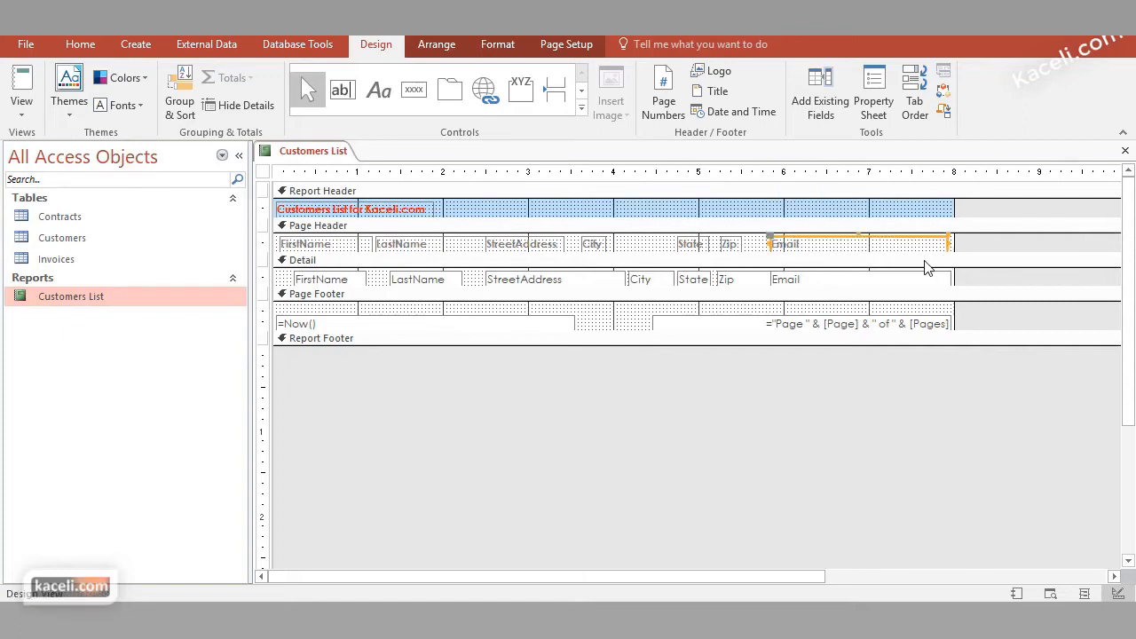
Widen the FirstName and LastName fields in the Detail section and align the City heading above its field
click(326, 279)
drag(293, 278, 283, 279)
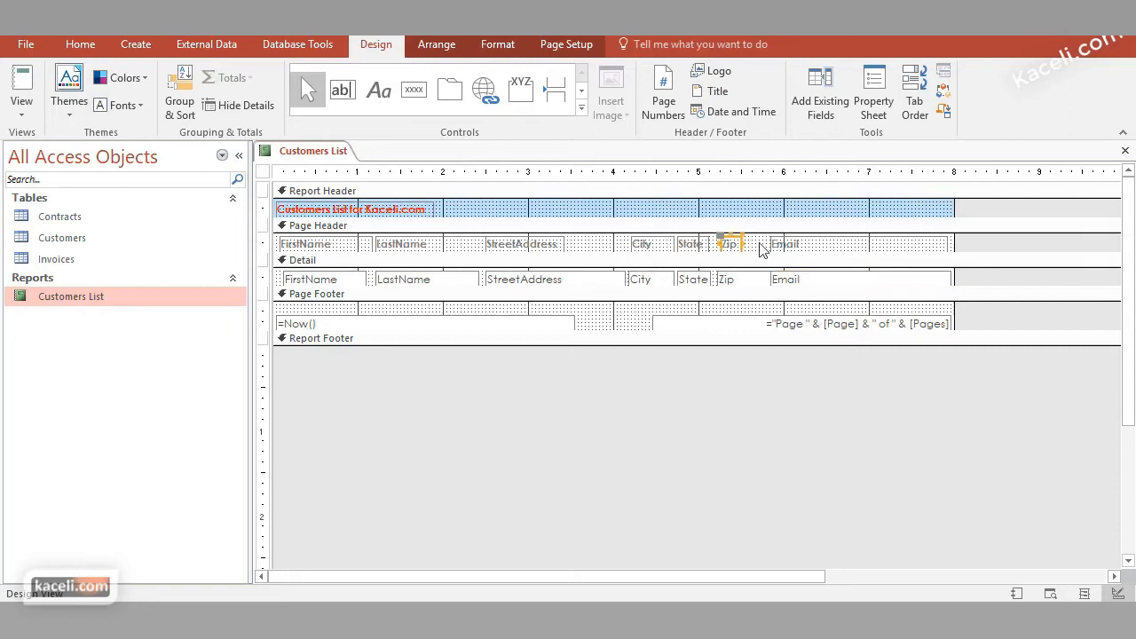
click(751, 246)
click(730, 247)
Delete the Email heading from the Page Header and the Email field from the Detail section
click(798, 247)
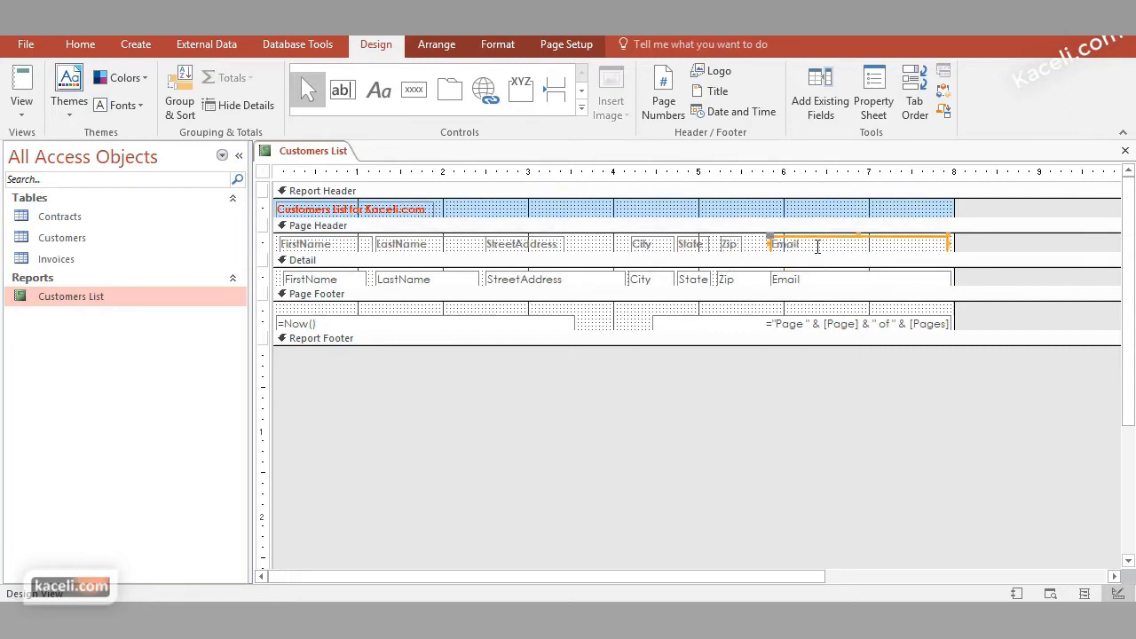
key(Delete)
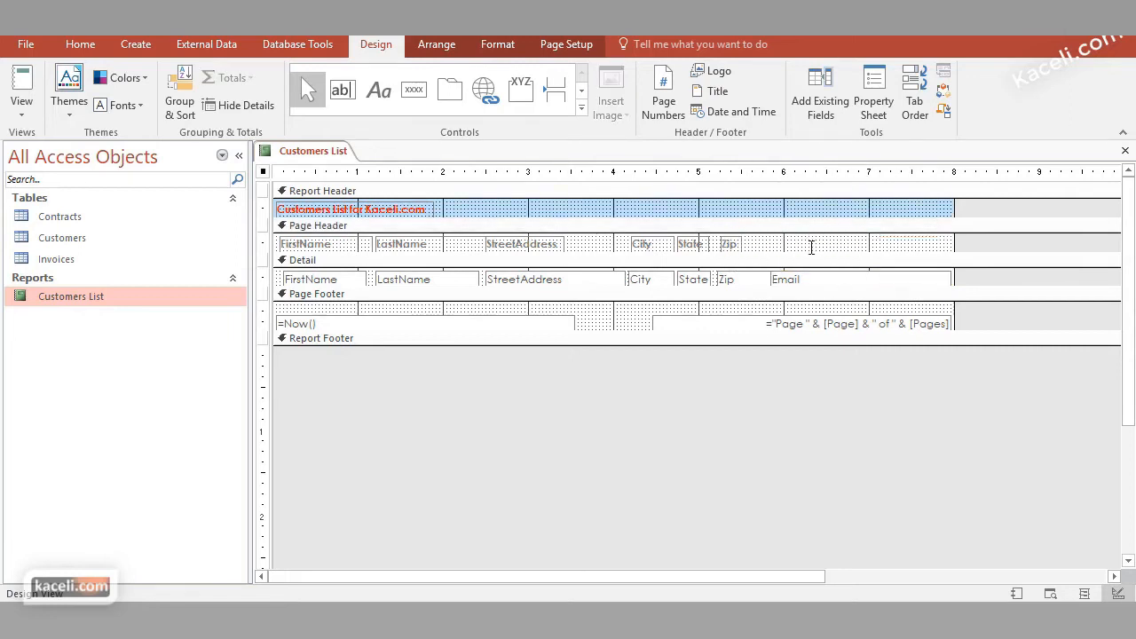
click(777, 279)
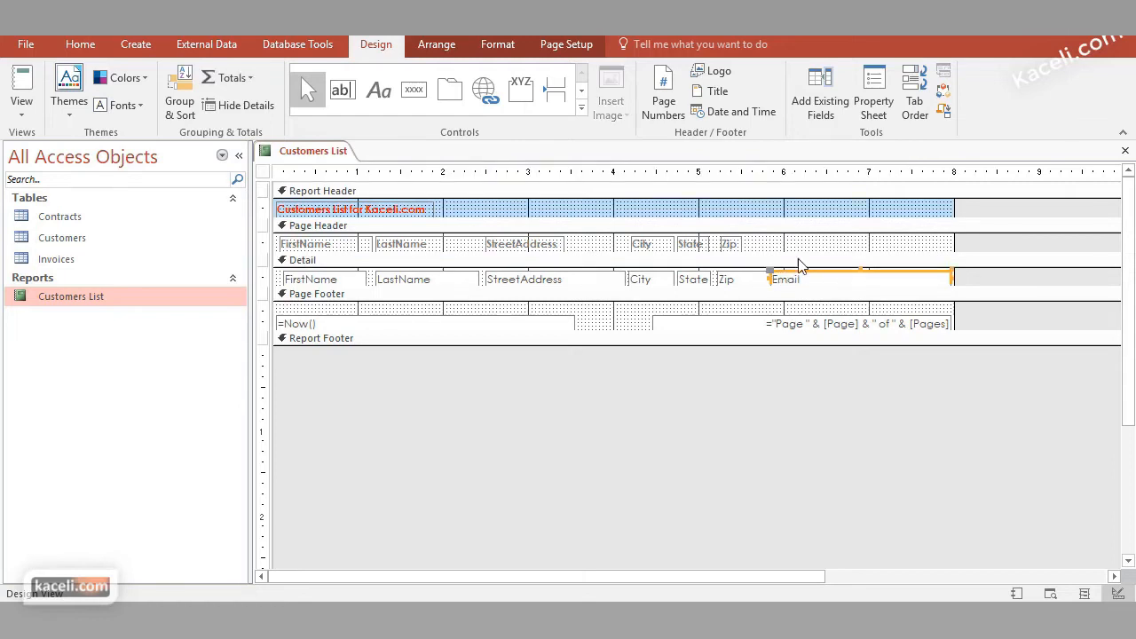
key(Delete)
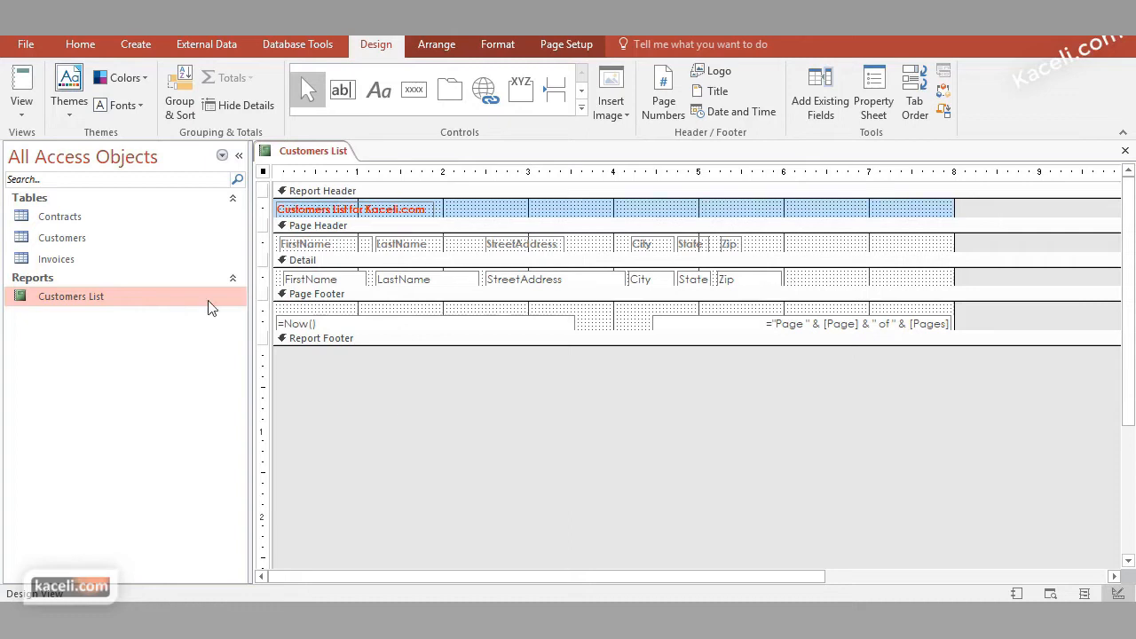
Close the Customers List report with its design changes saved and reopen it
click(1125, 153)
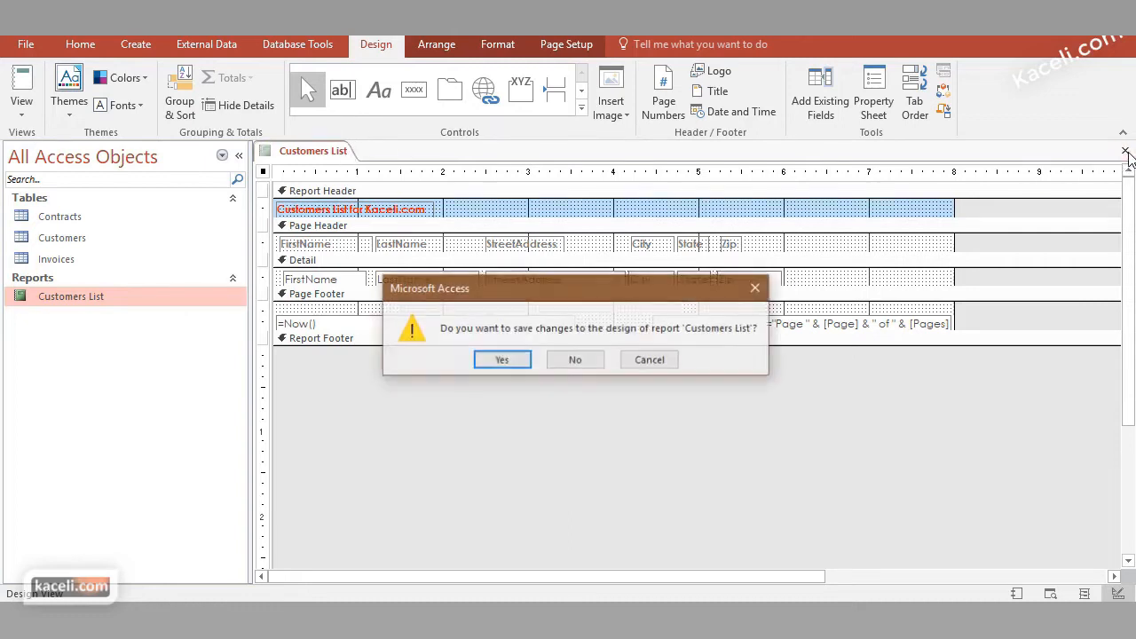
click(498, 359)
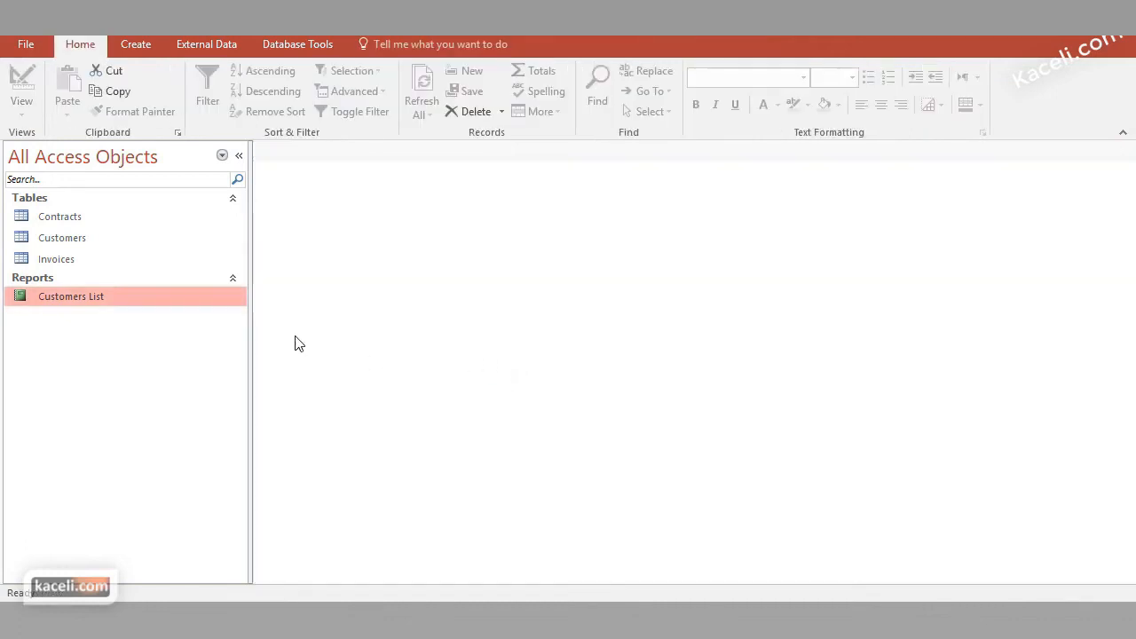
double_click(75, 305)
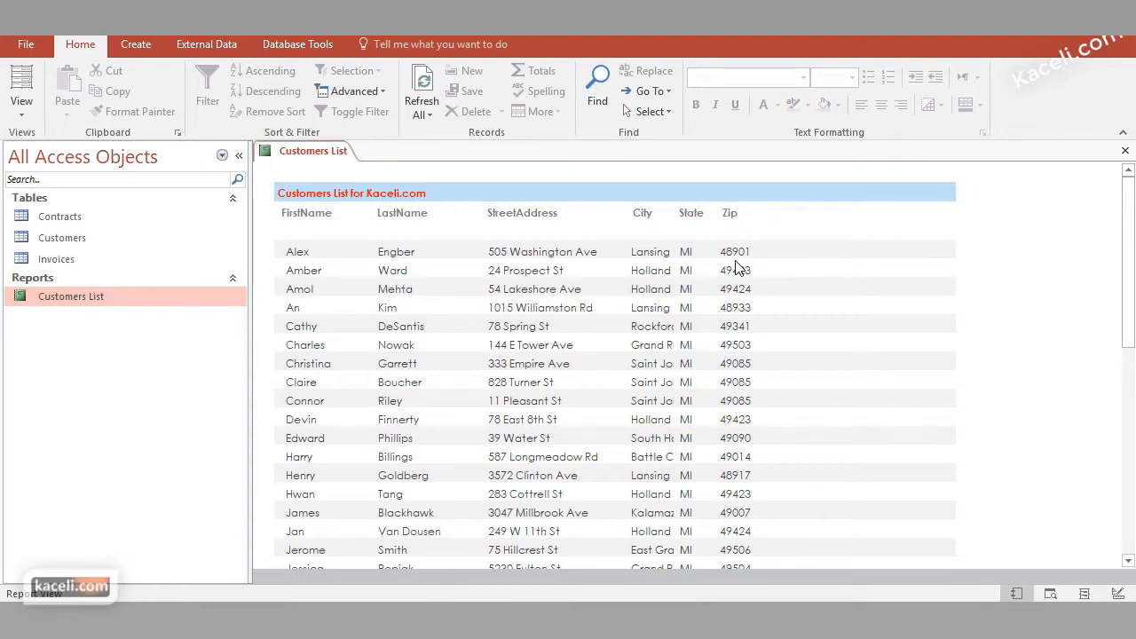
View the Customers List report in Print Preview and look through the printed page
click(25, 109)
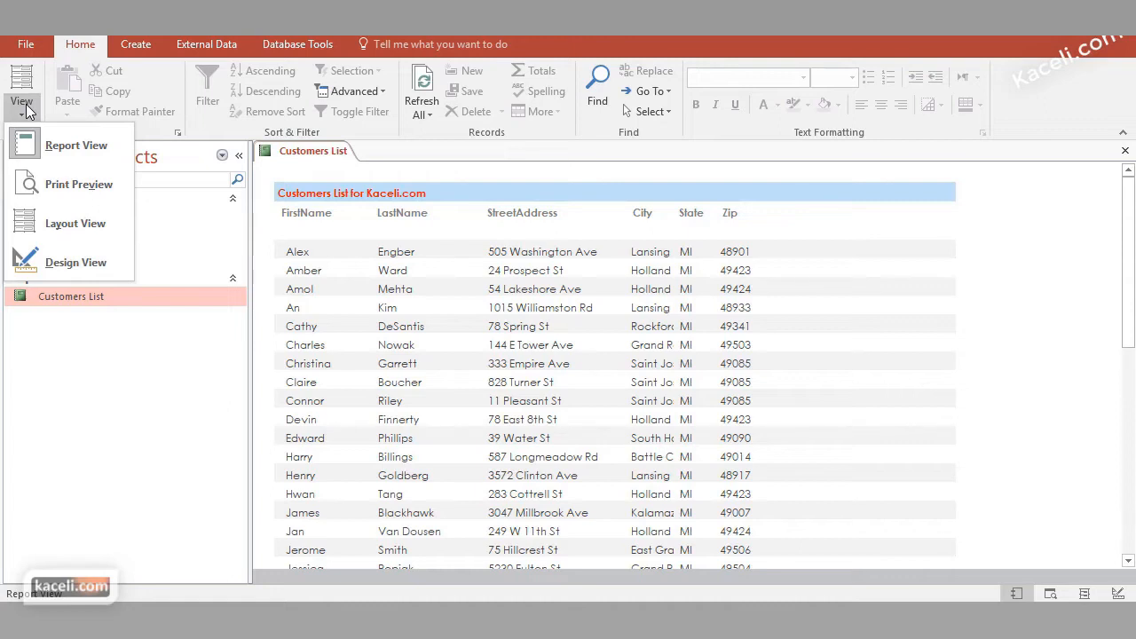
click(26, 111)
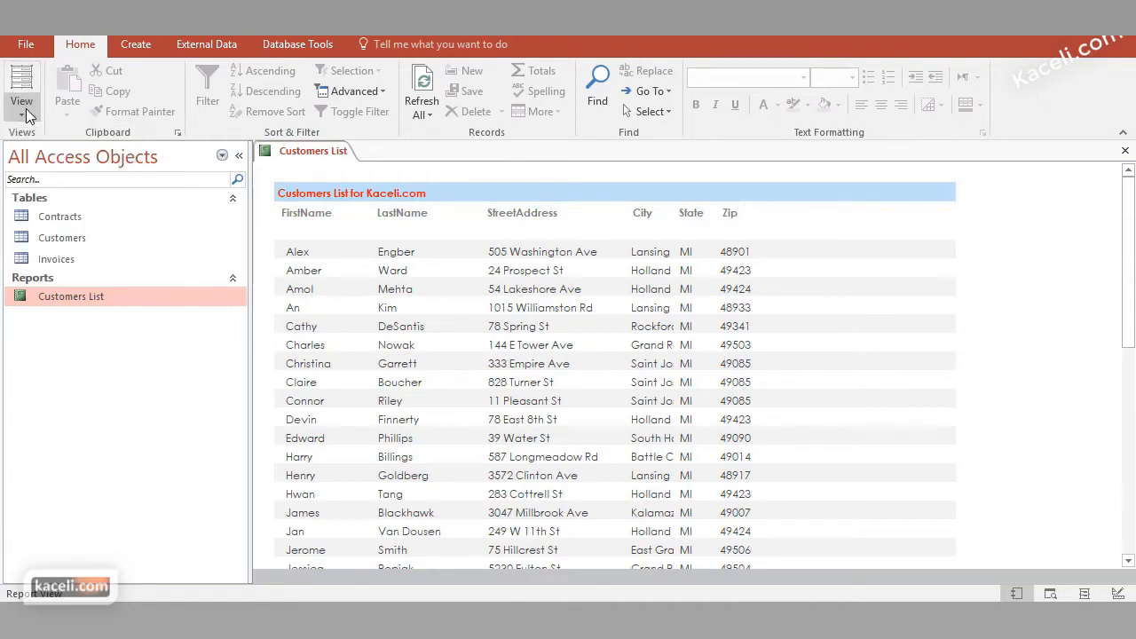
click(26, 112)
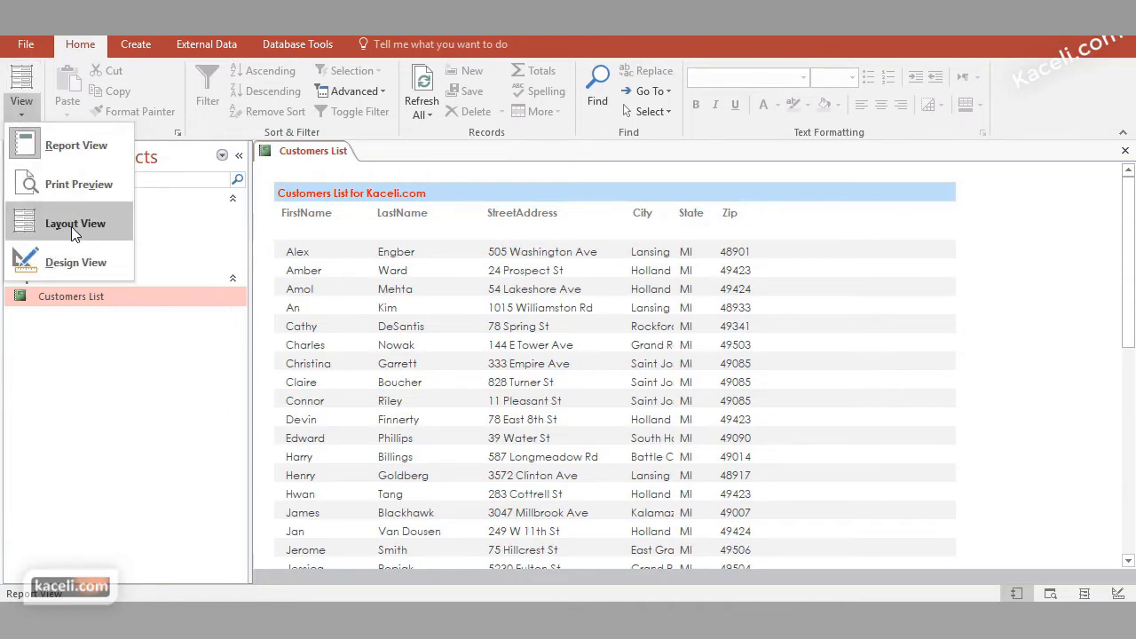
click(84, 184)
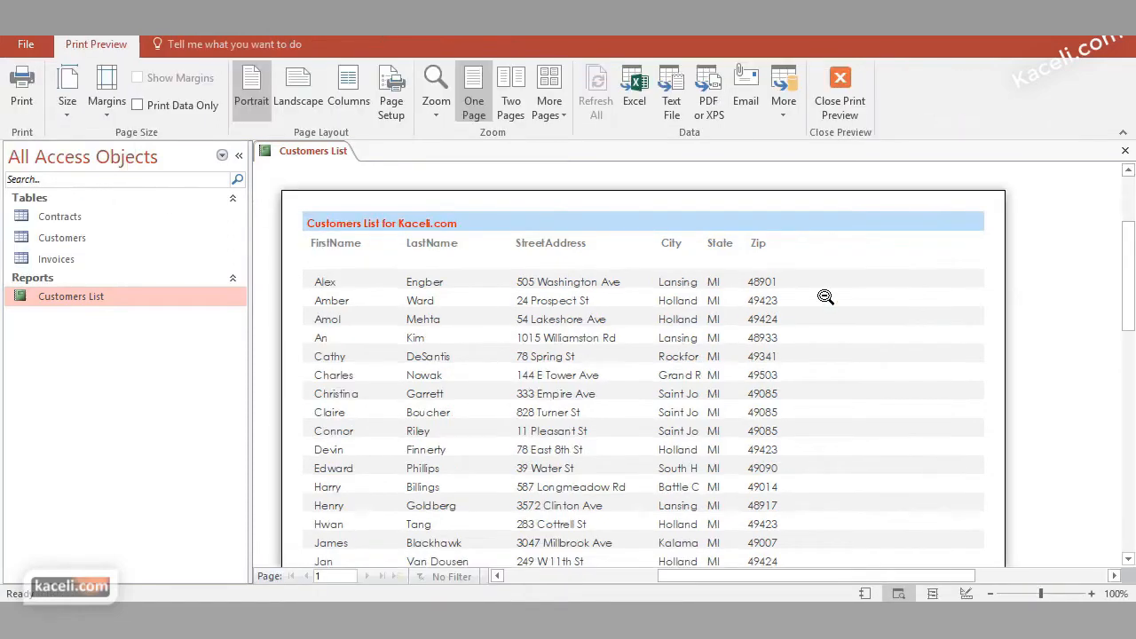
scroll(863, 317, down, 6)
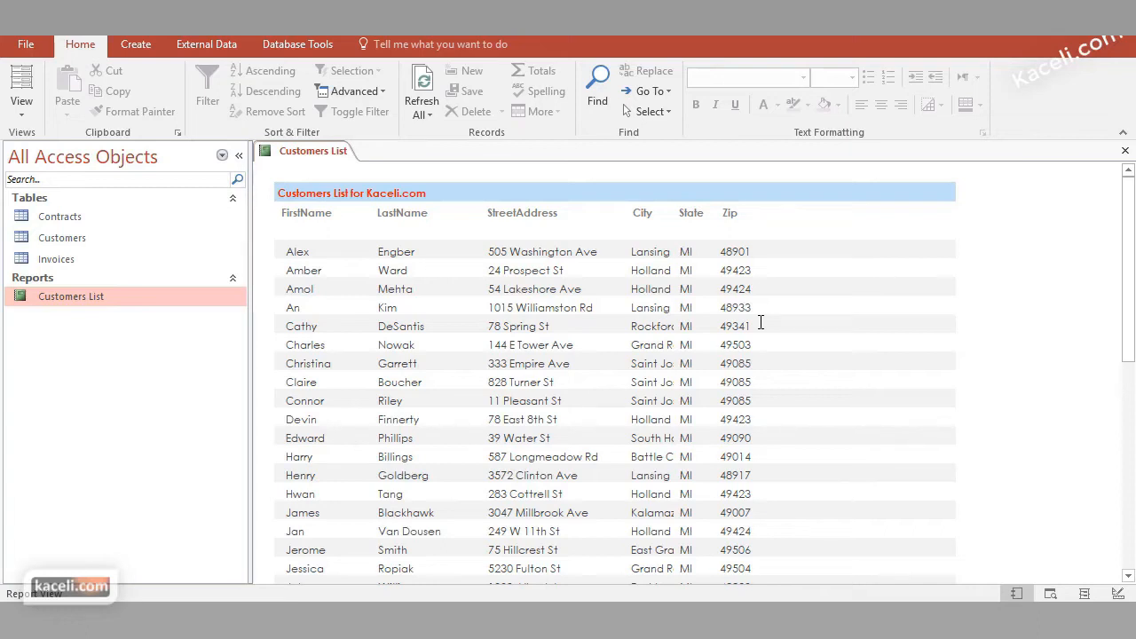
Switch the Customers List report back to Design View
right_click(69, 293)
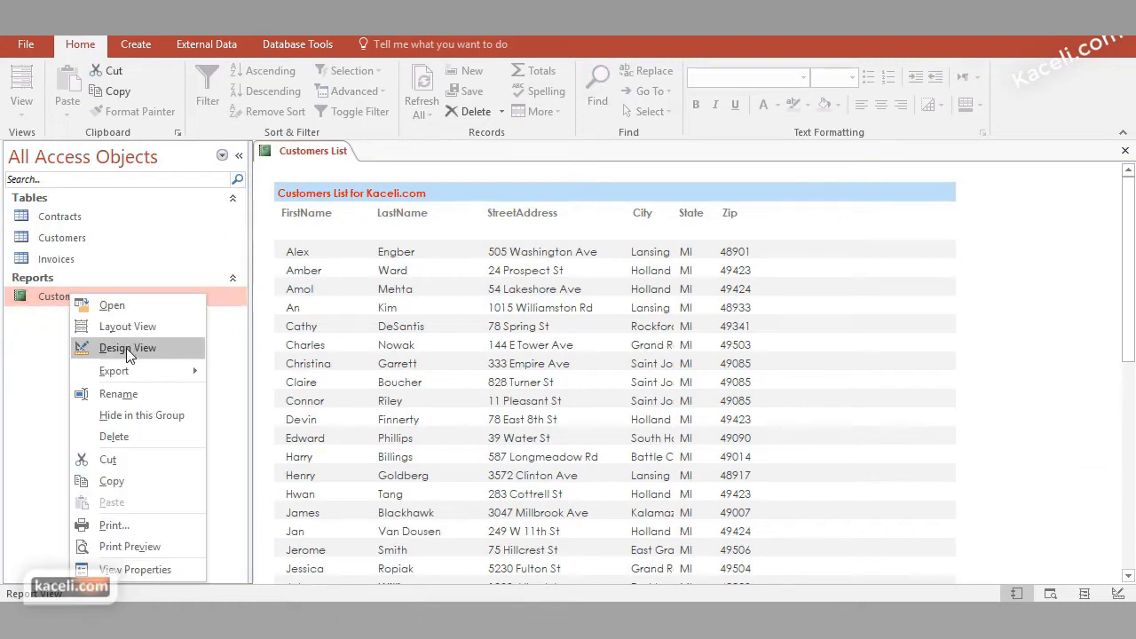
click(40, 293)
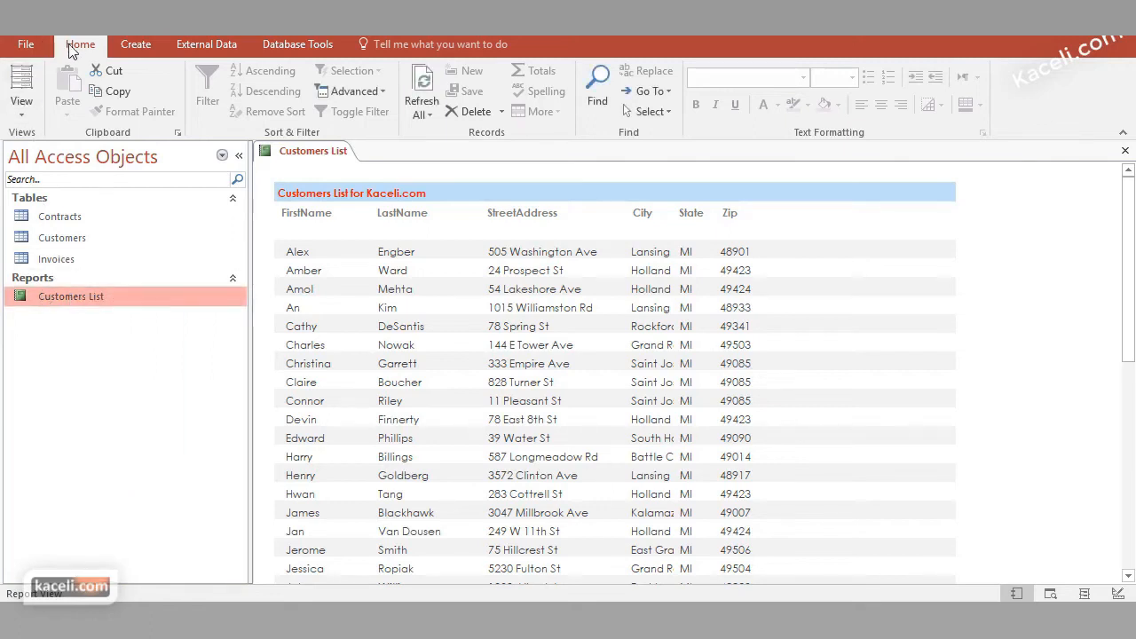
click(21, 105)
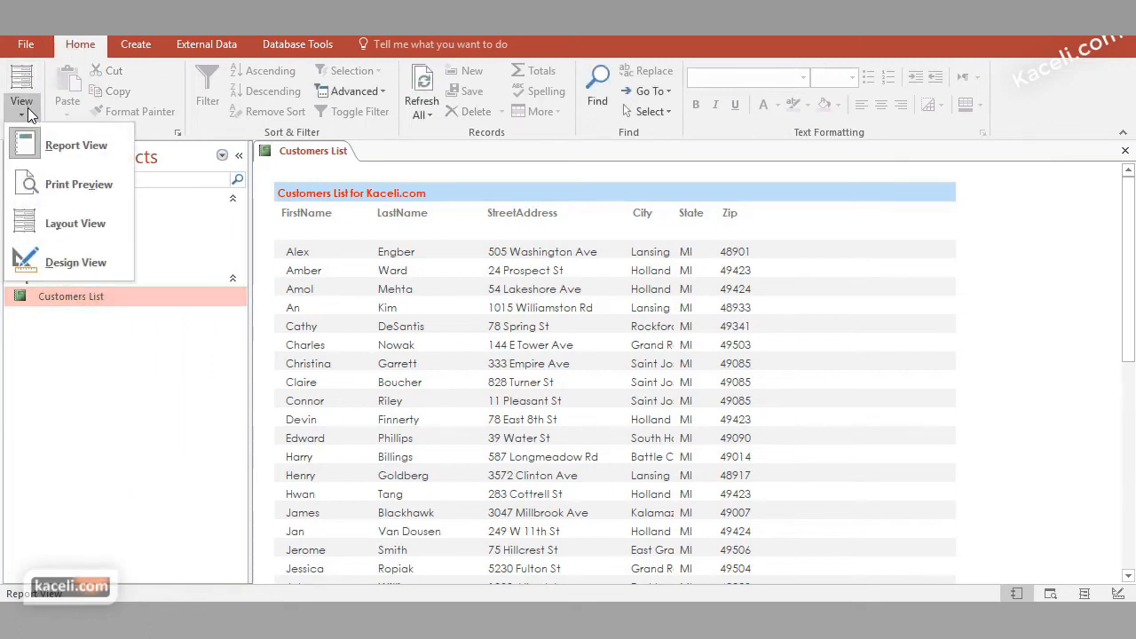
click(65, 267)
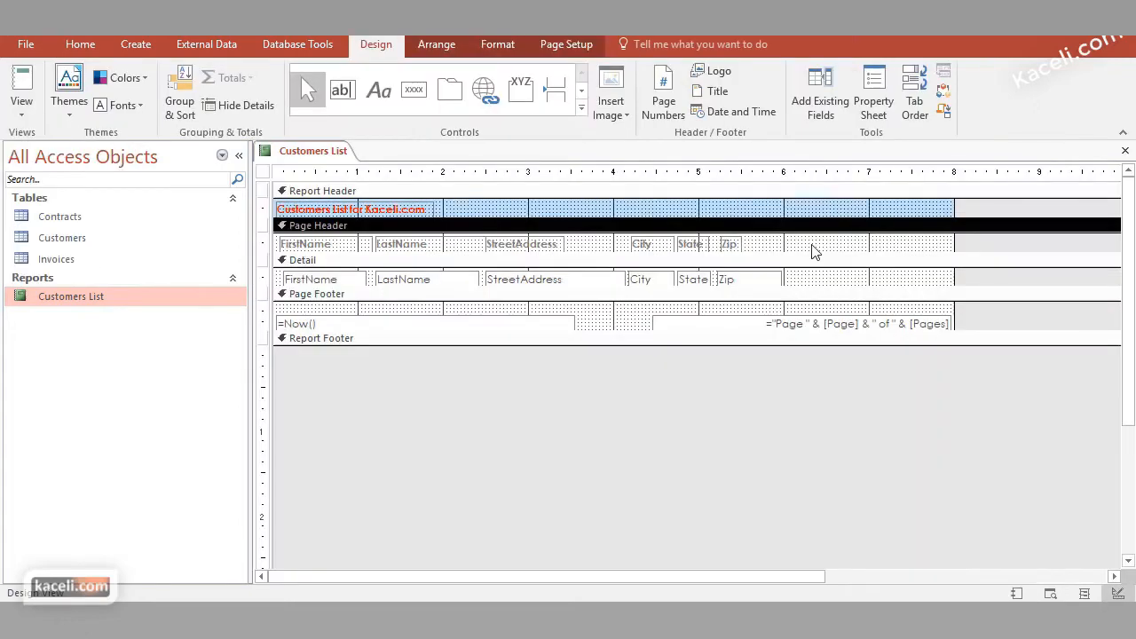
Show the existing fields and add the Email field to the report's Detail section, just after Zip
click(830, 117)
drag(480, 579, 667, 580)
click(829, 367)
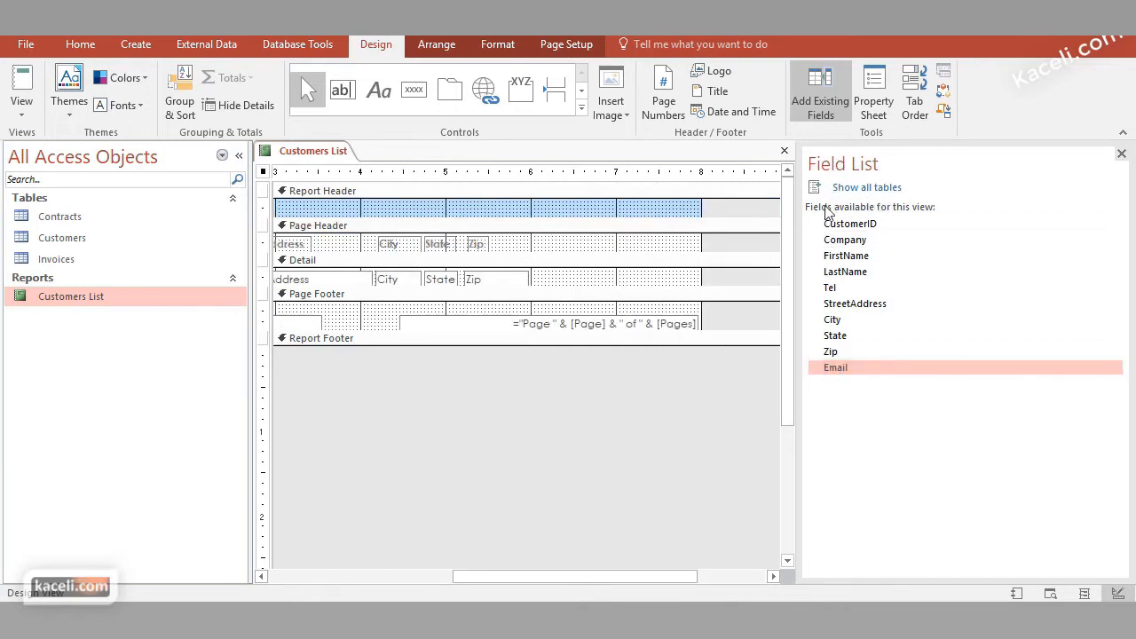
drag(675, 585, 739, 585)
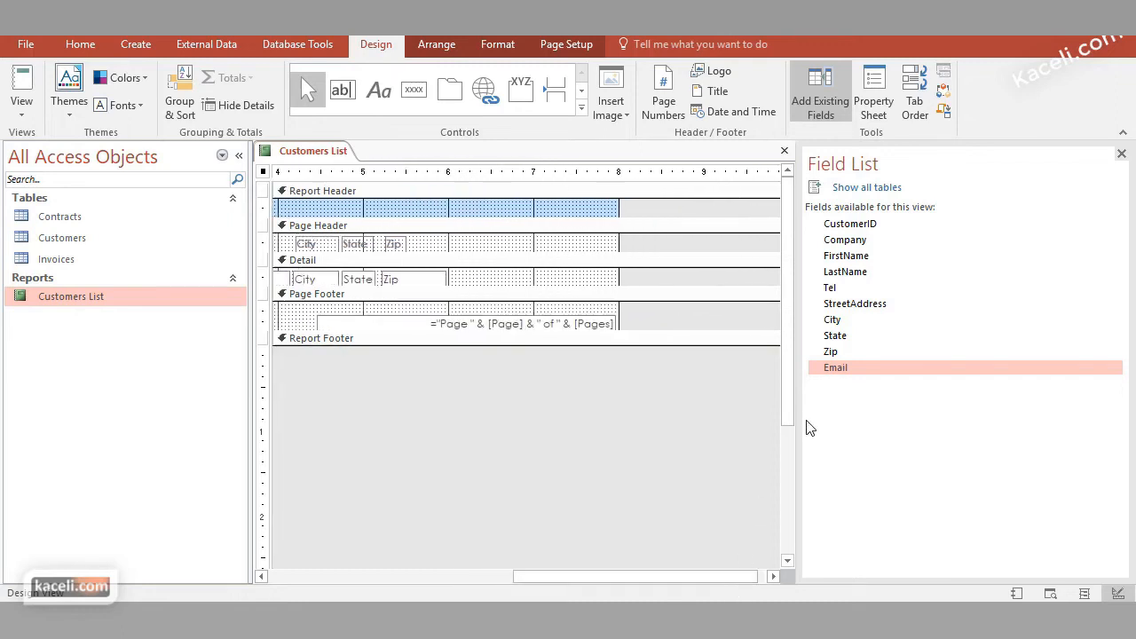
mouse_move(839, 371)
mouse_down()
mouse_move(701, 314)
mouse_move(832, 364)
mouse_up()
drag(612, 576, 507, 576)
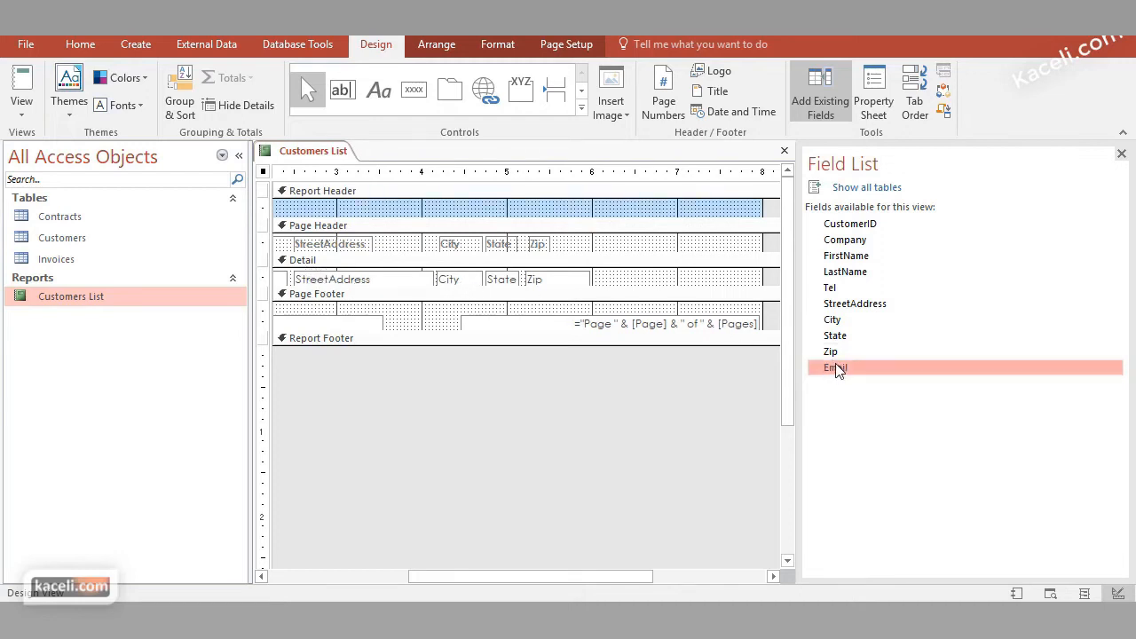
drag(841, 372, 754, 288)
click(629, 251)
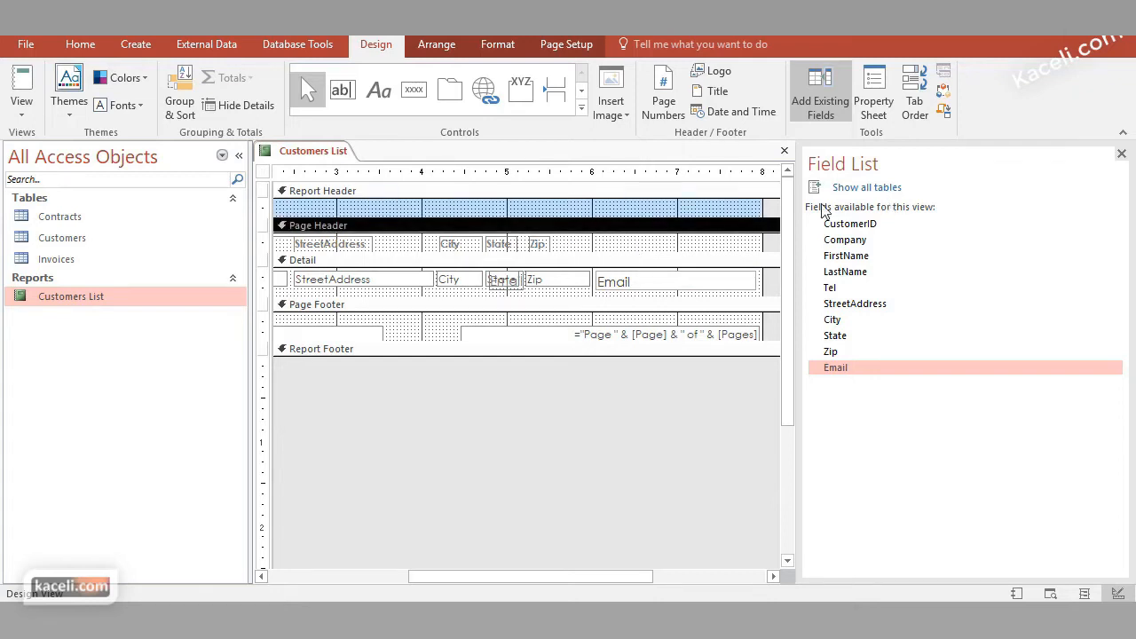
Close the Customers List report with its changes saved, reopen it to check the Email field, and return to Design View
click(783, 151)
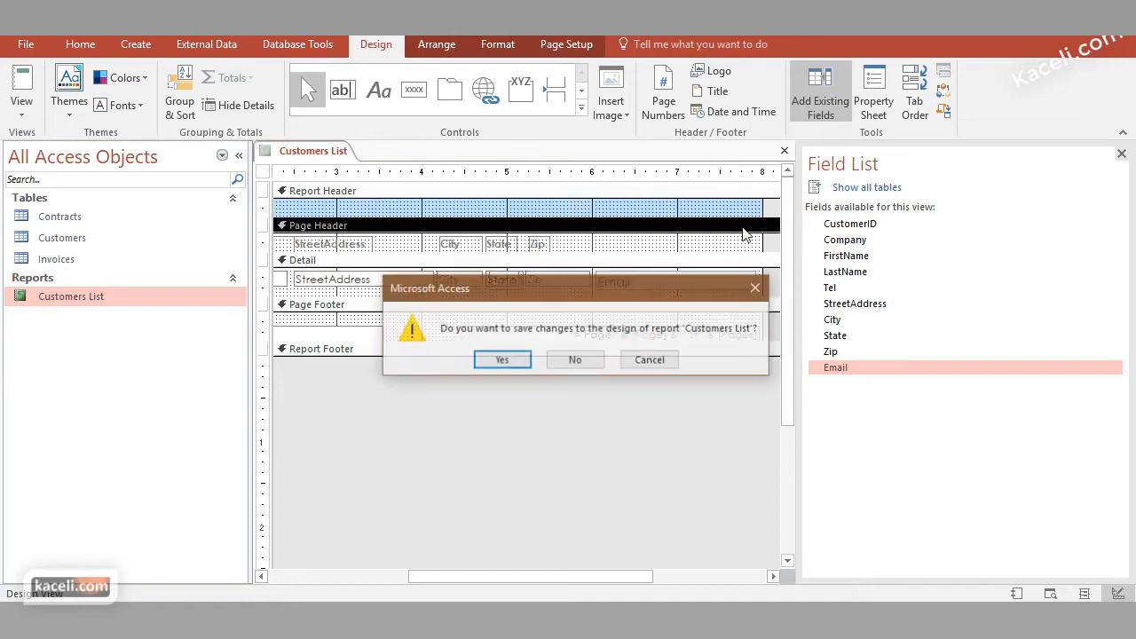
click(515, 362)
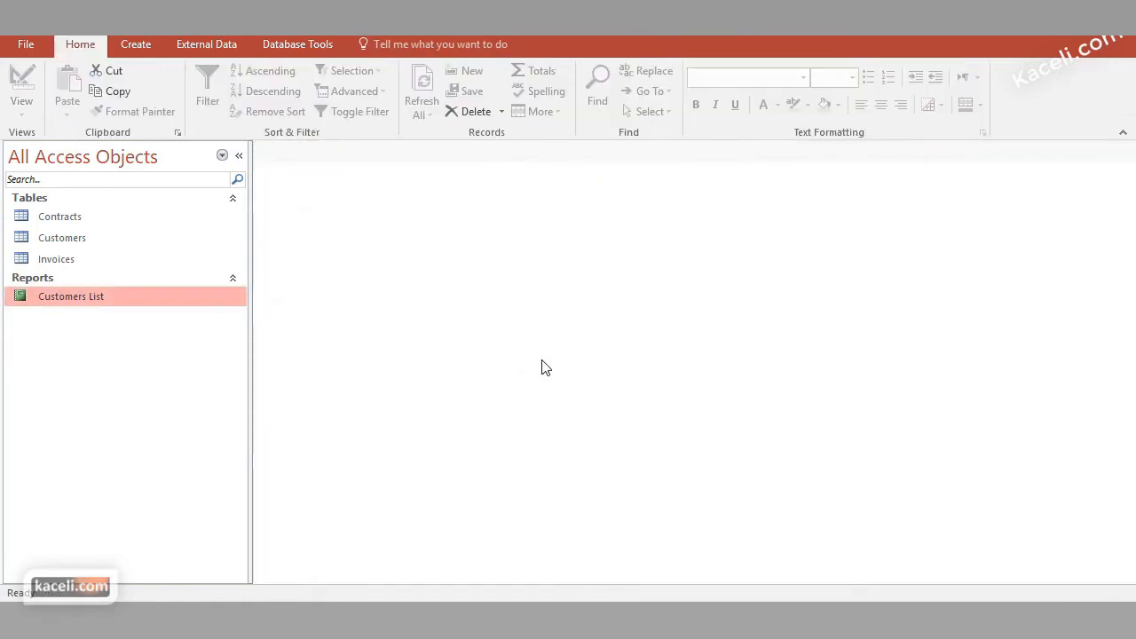
double_click(125, 295)
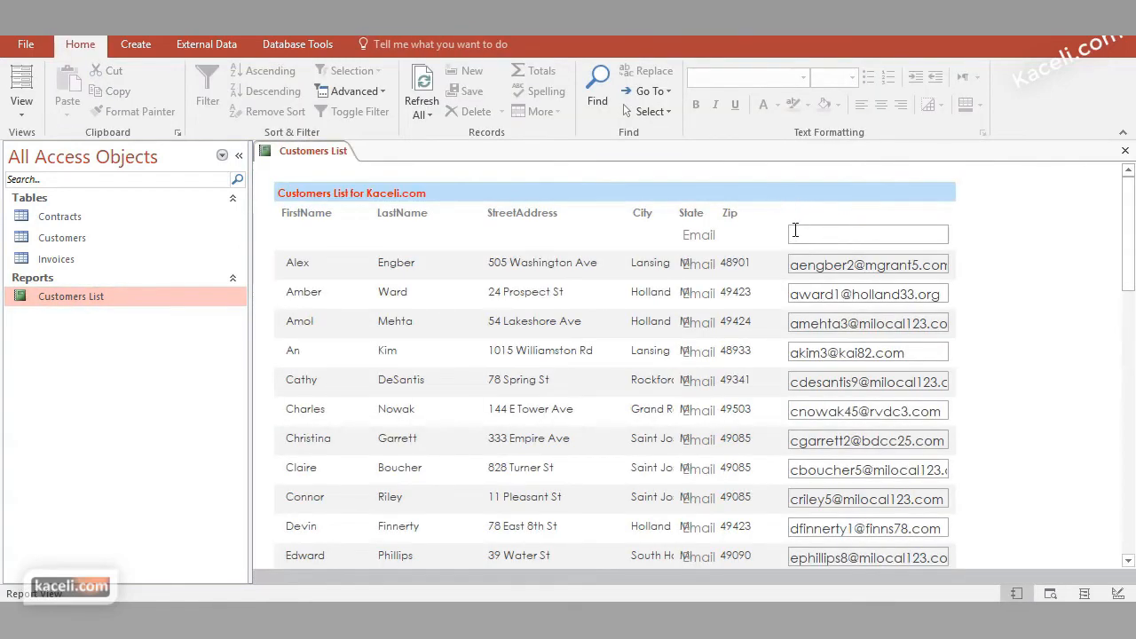
right_click(91, 306)
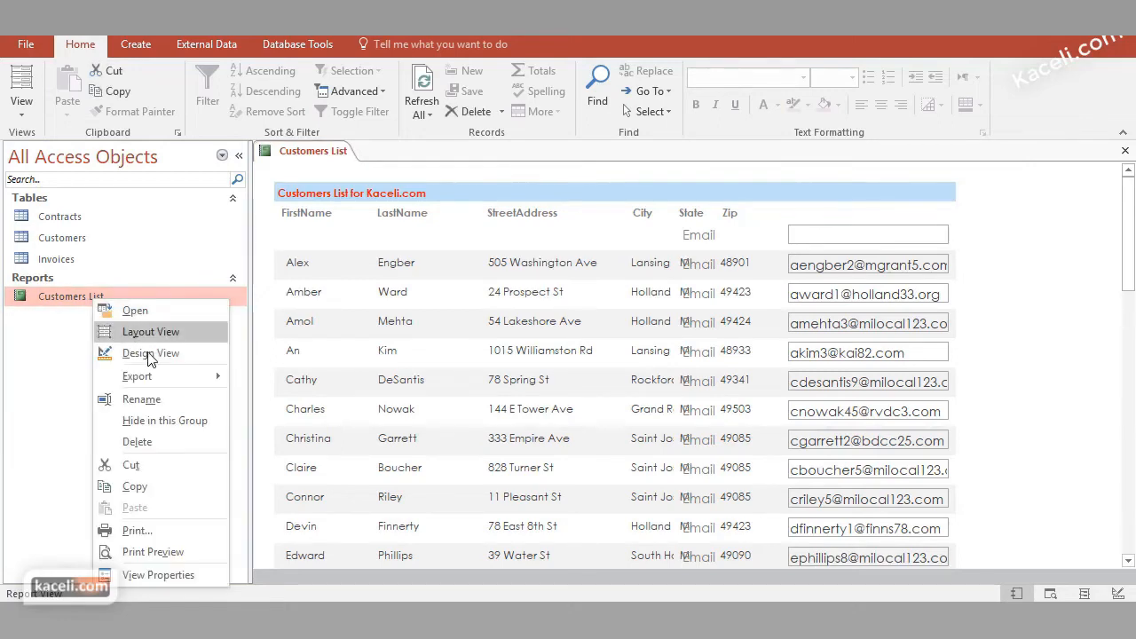
click(147, 354)
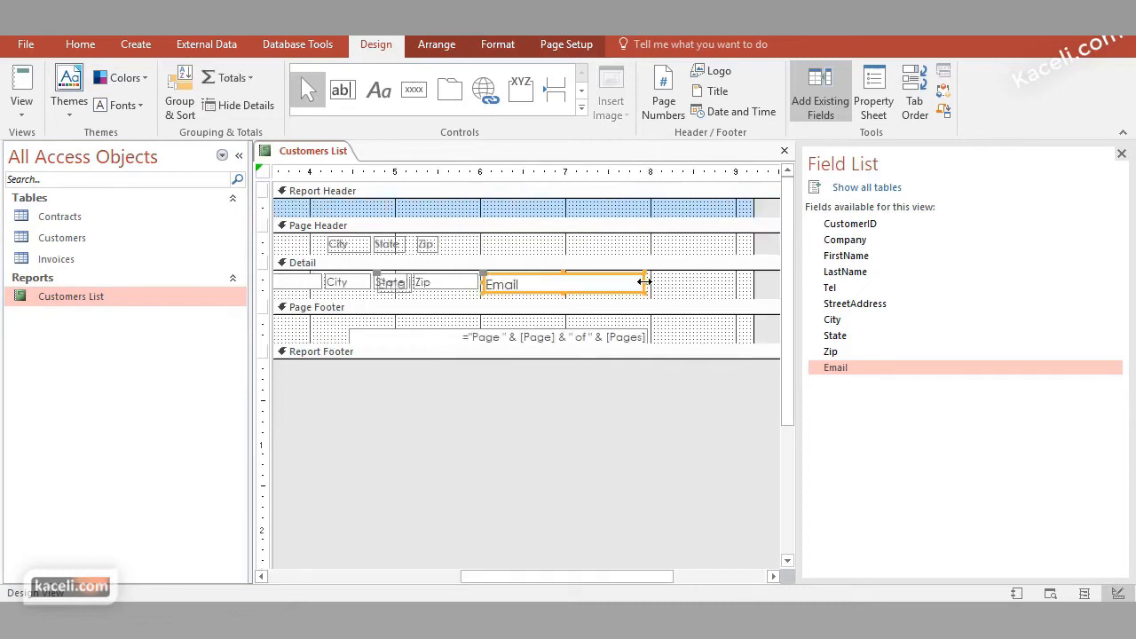
Delete the Email label overlapping State in the Detail section and widen the Email text box to about 3.1 inches
drag(645, 280, 712, 281)
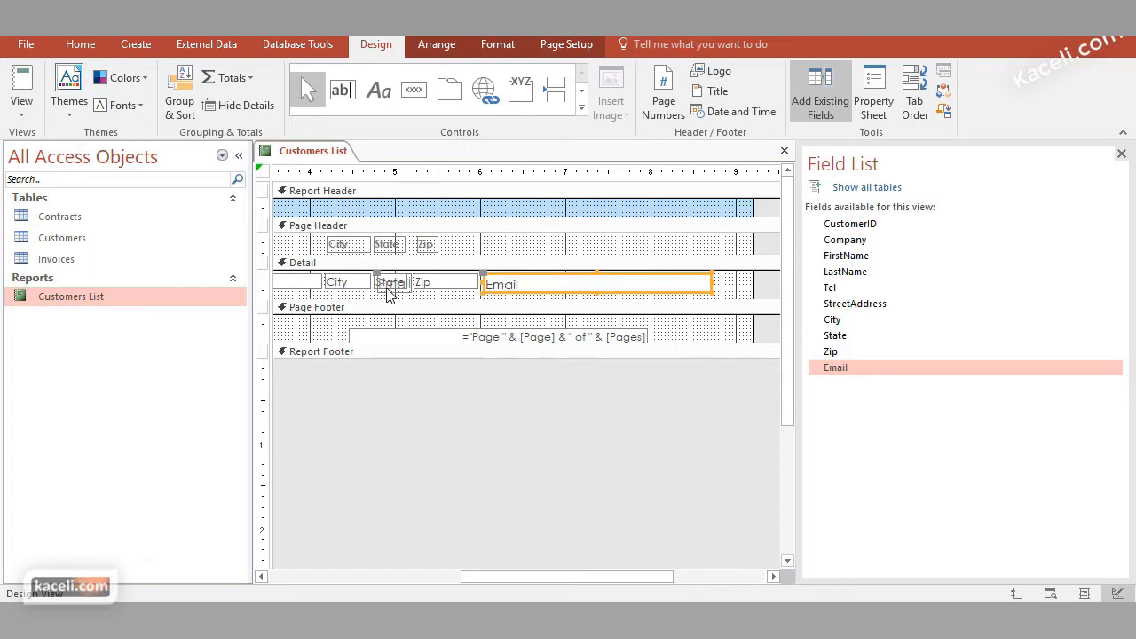
drag(510, 291, 404, 291)
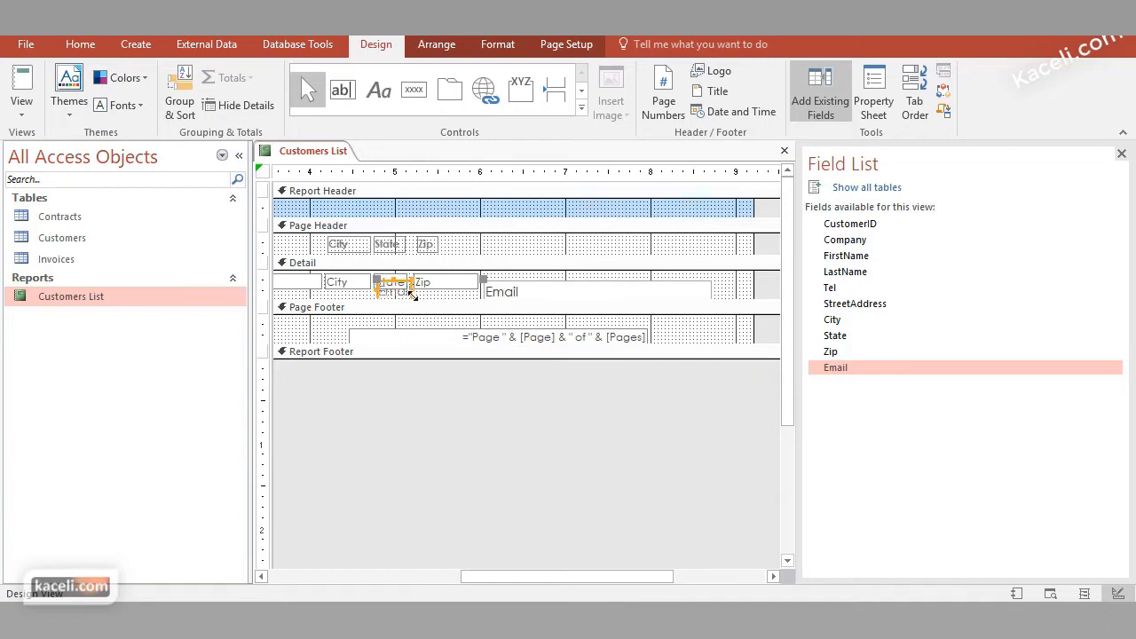
drag(410, 293, 411, 294)
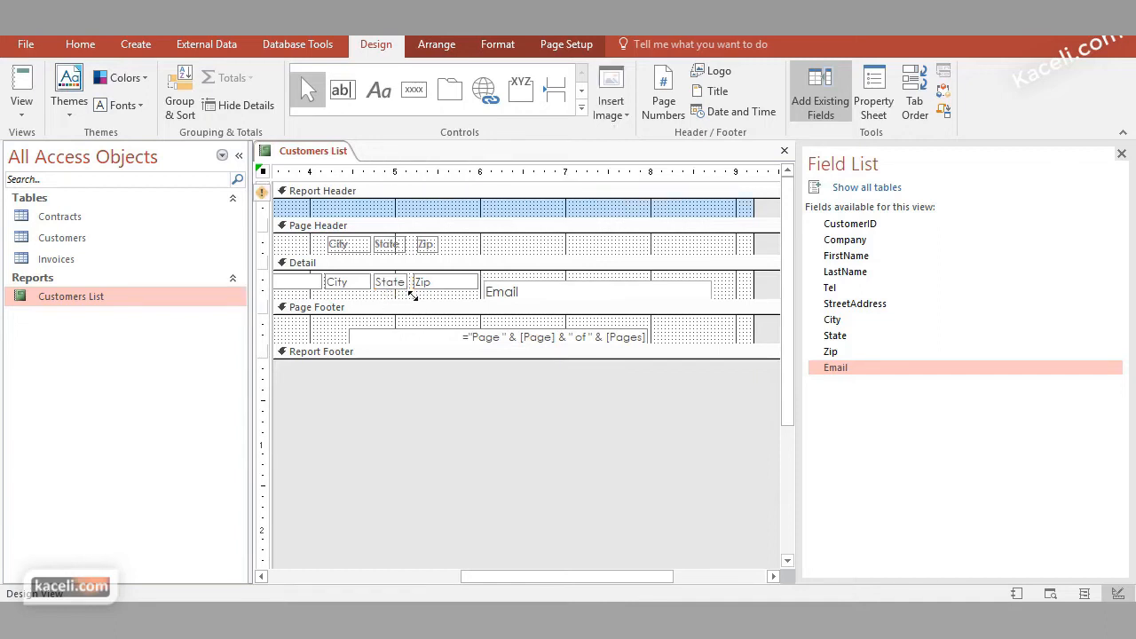
click(570, 296)
drag(569, 289, 572, 282)
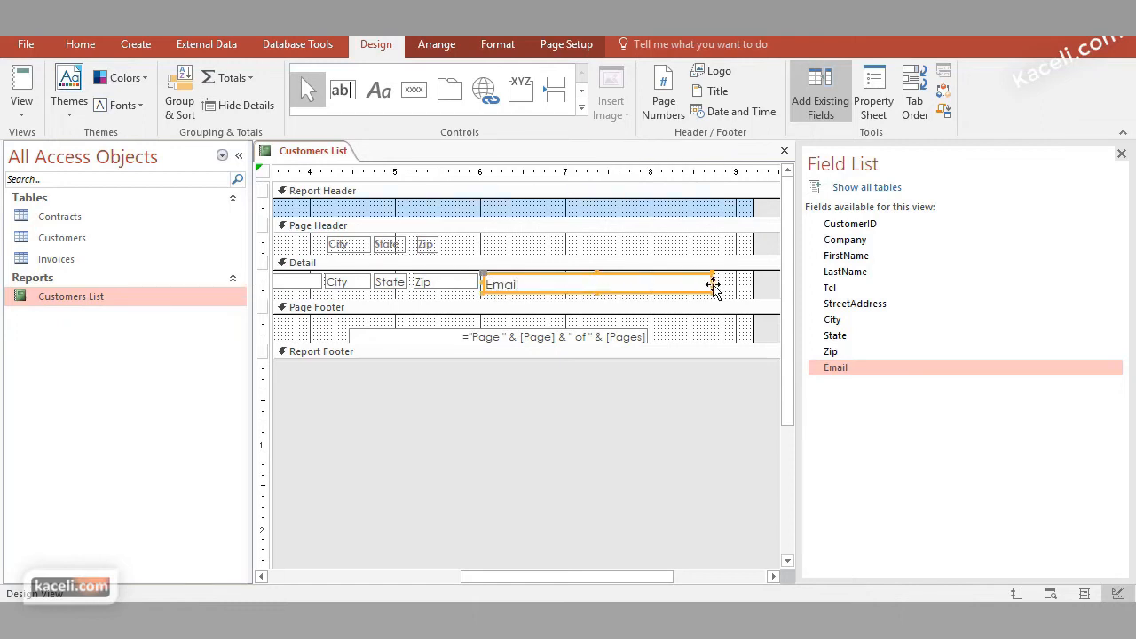
drag(713, 282, 748, 282)
Make the Page Header section slightly taller and add an "Email Address" label above the Email field, level with the other headings
click(502, 254)
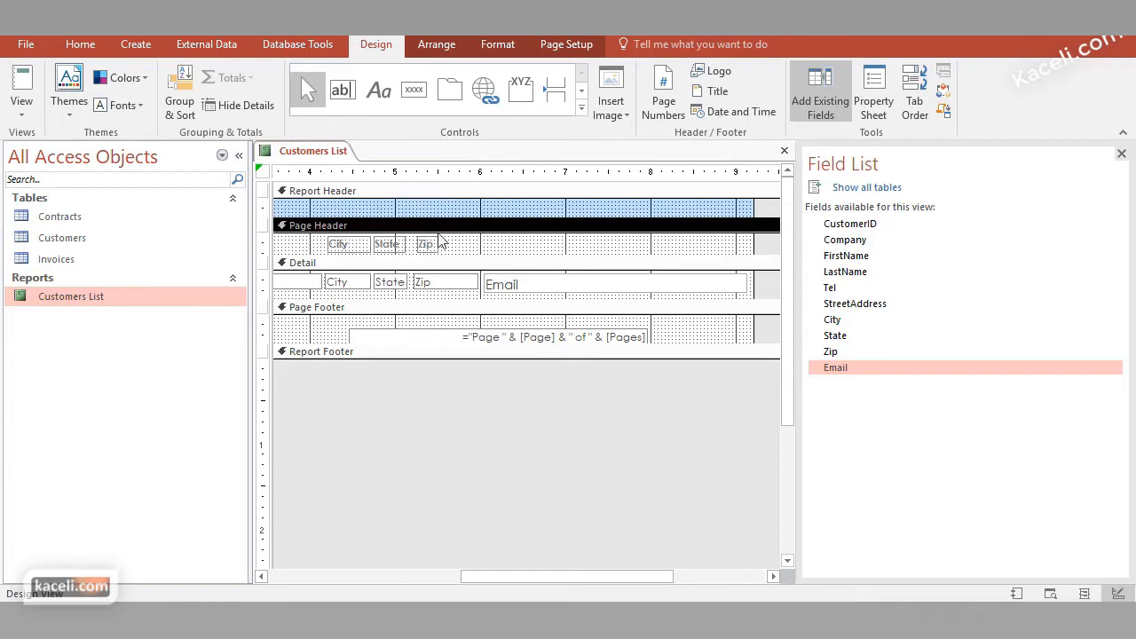
drag(514, 255, 520, 263)
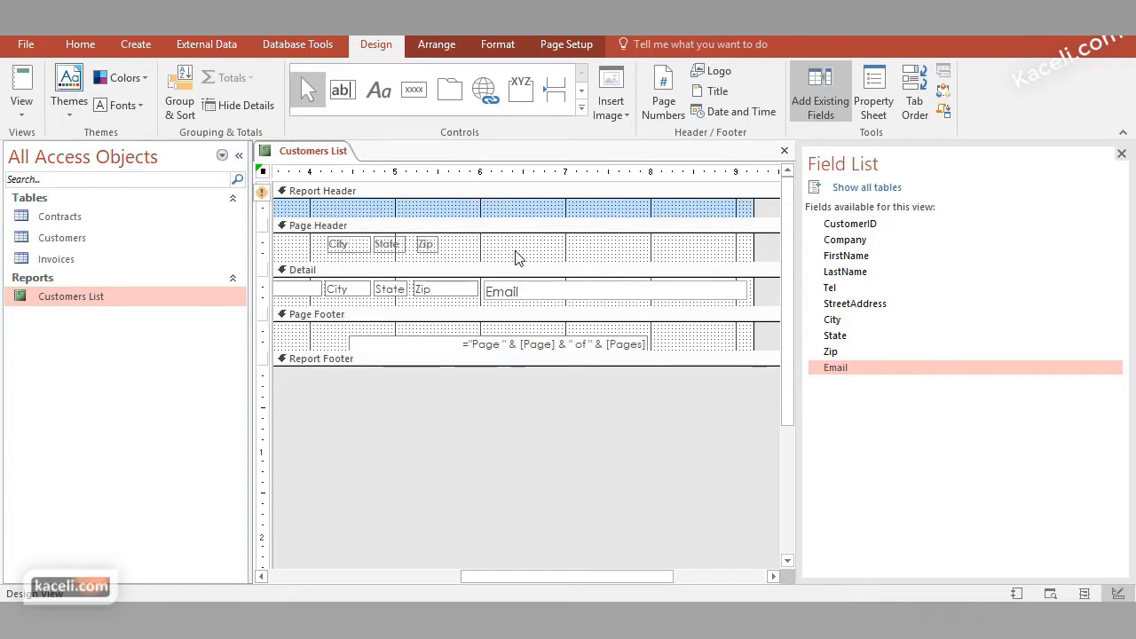
click(380, 88)
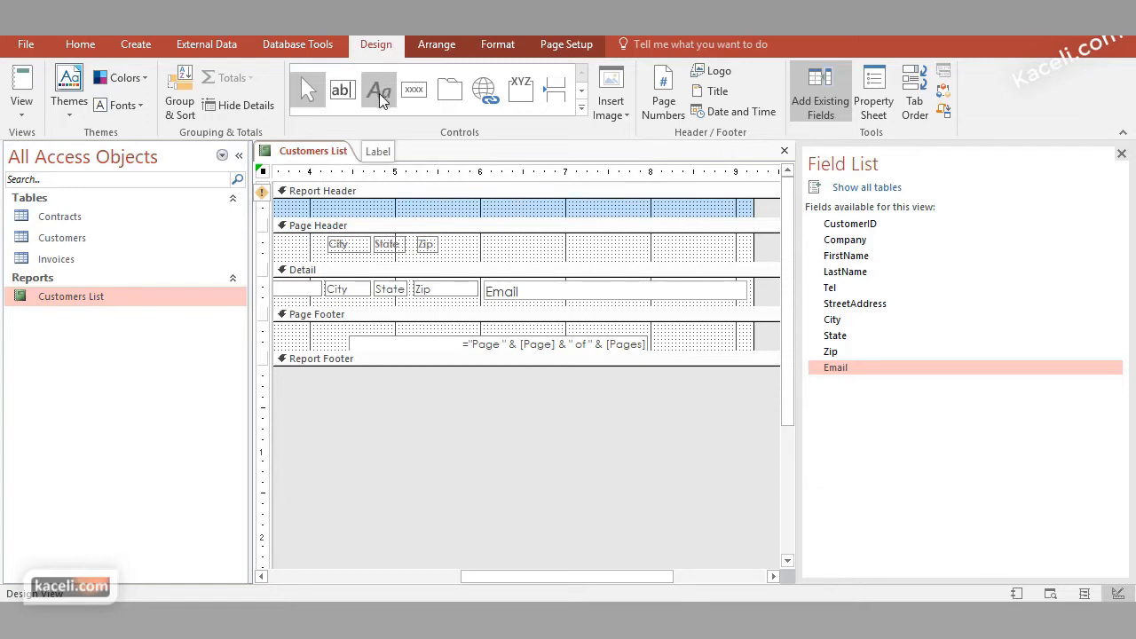
drag(483, 243, 734, 257)
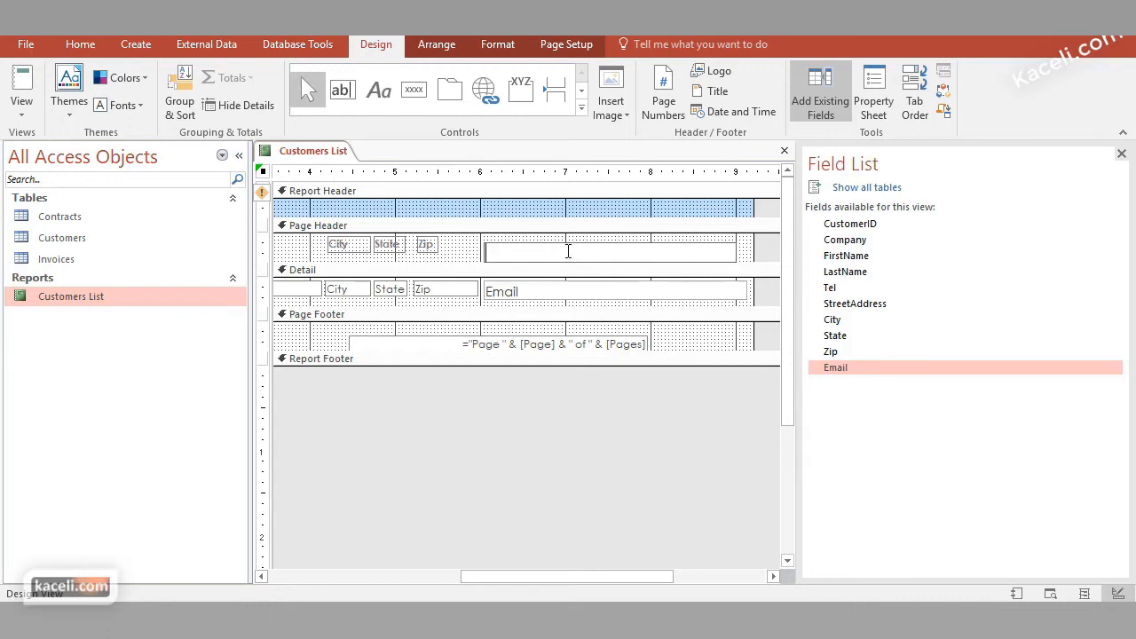
text(Email Address)
click(465, 256)
click(519, 251)
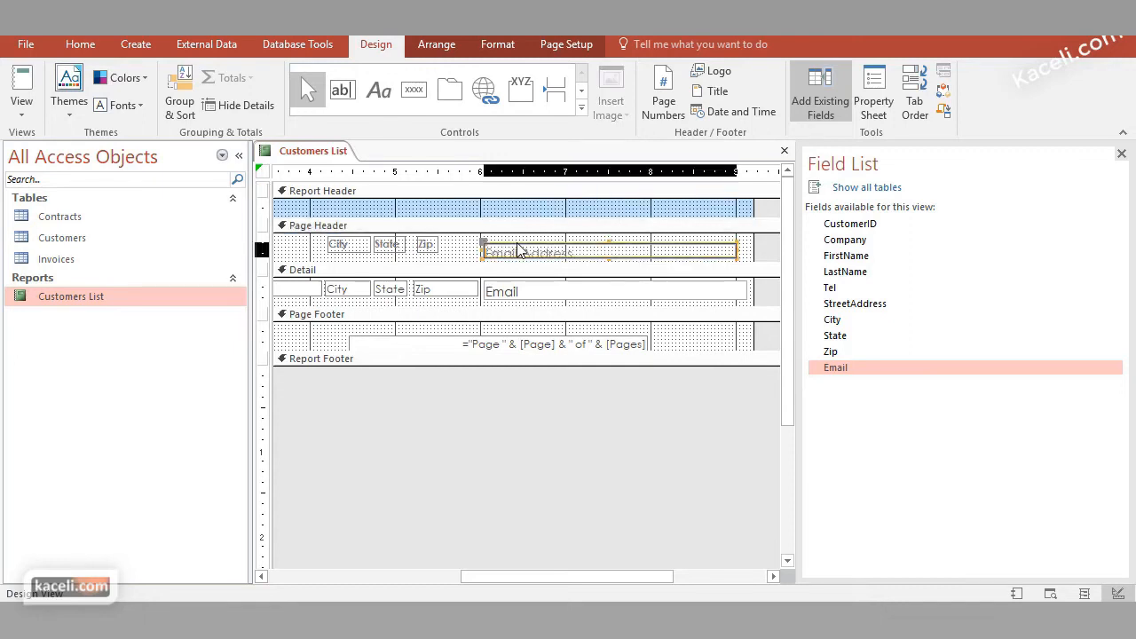
drag(519, 250, 513, 239)
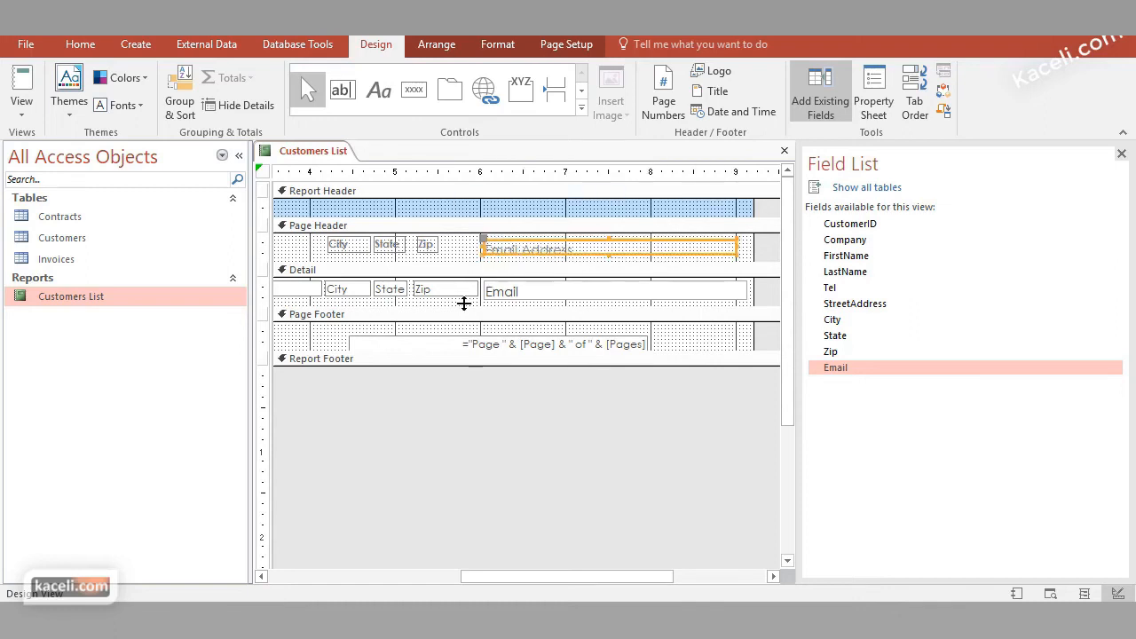
Close the Field List and display the Customers List report in Report View
click(539, 299)
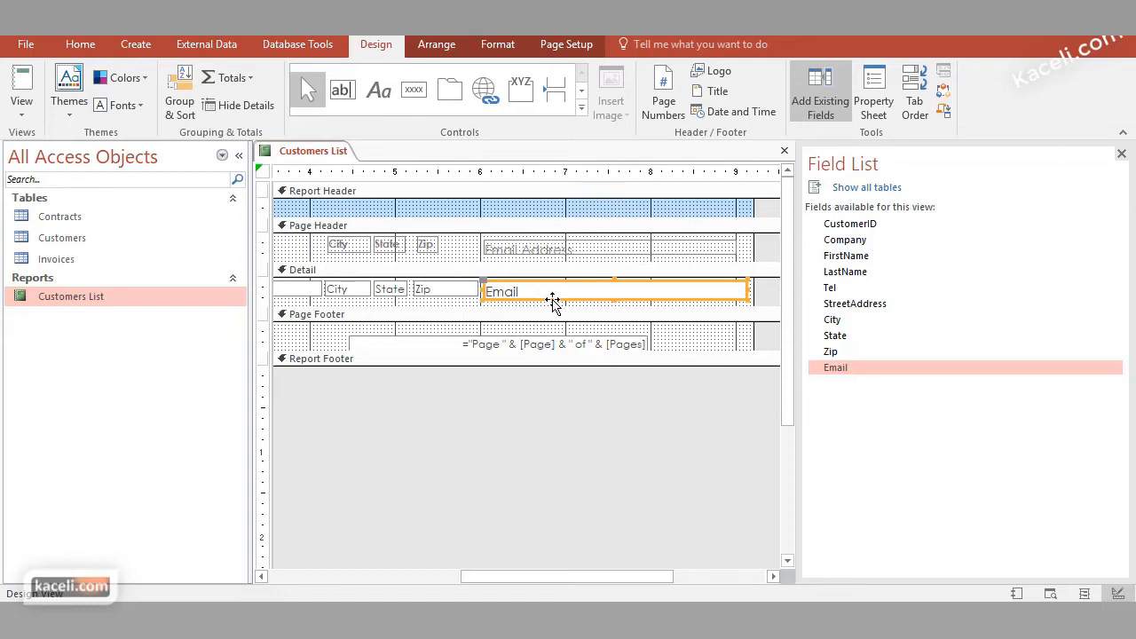
click(609, 305)
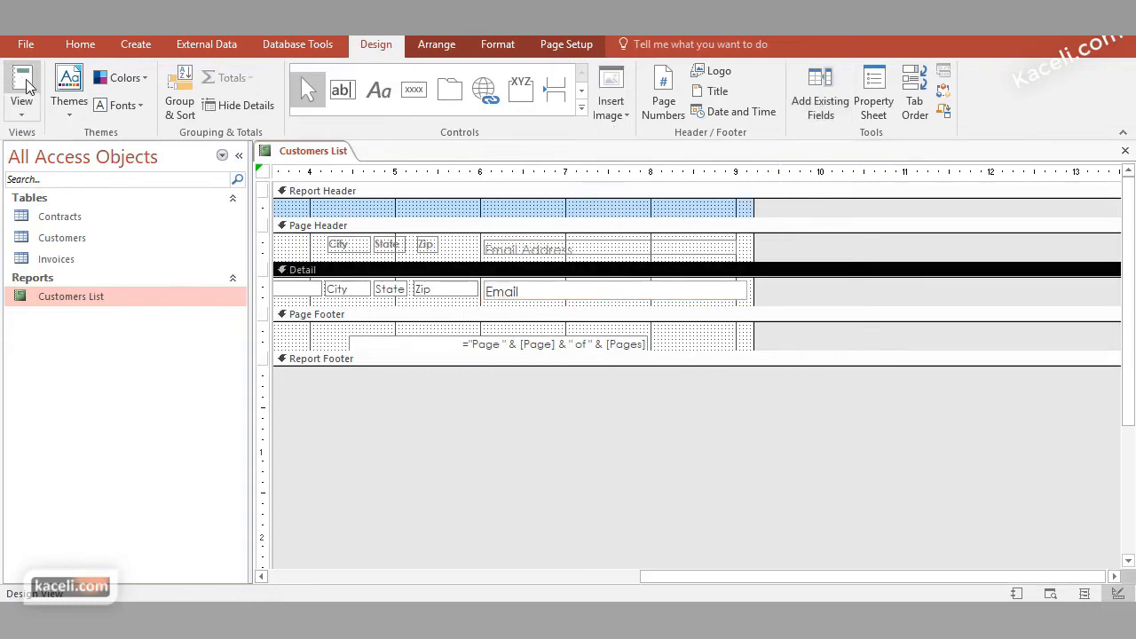
click(23, 110)
click(76, 148)
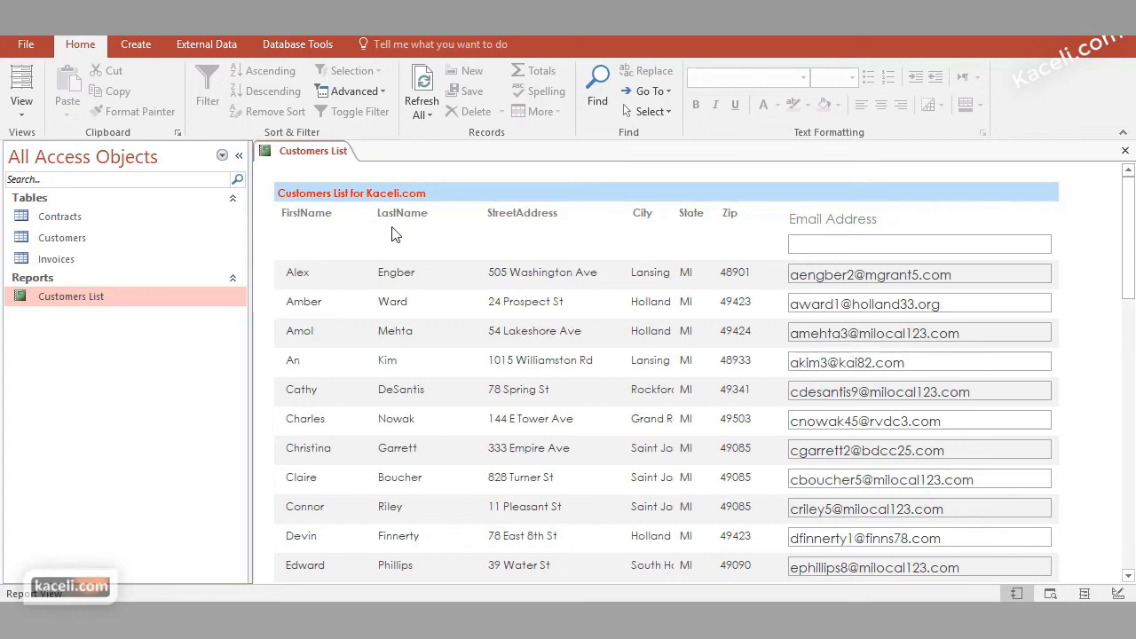
Switch the report to Layout View and preview other Office themes on it
click(25, 120)
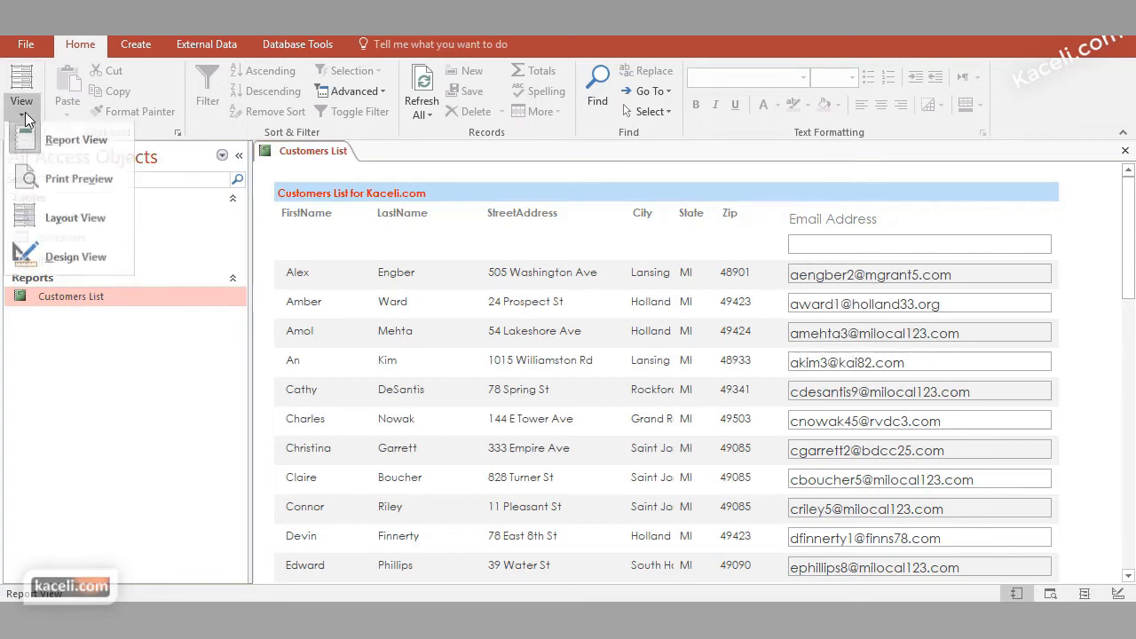
click(75, 226)
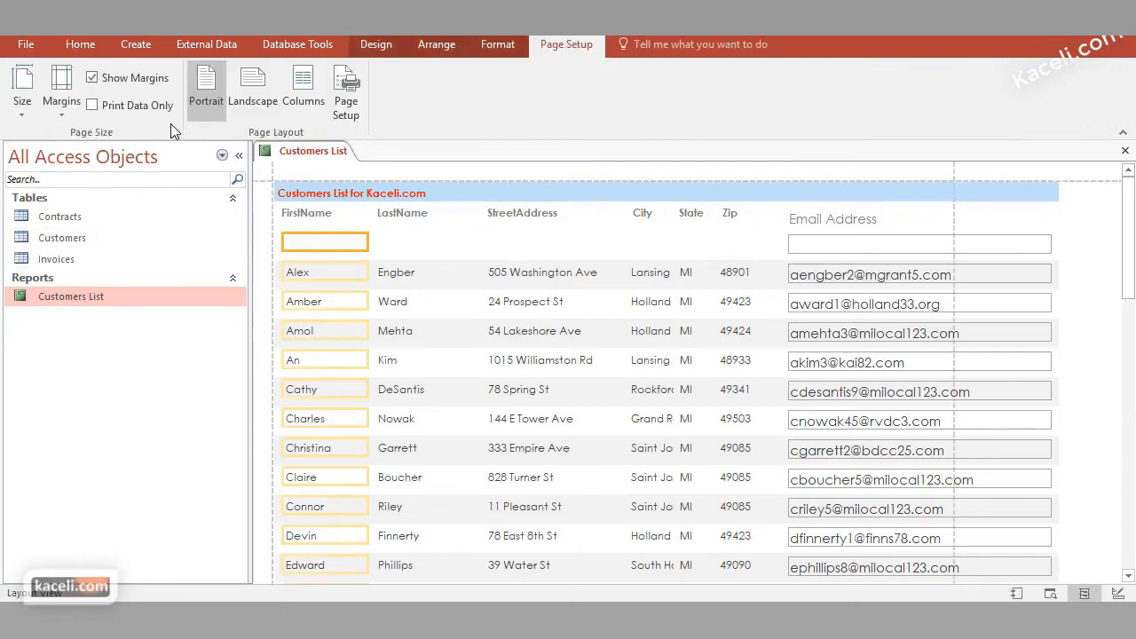
click(441, 45)
click(382, 46)
click(69, 105)
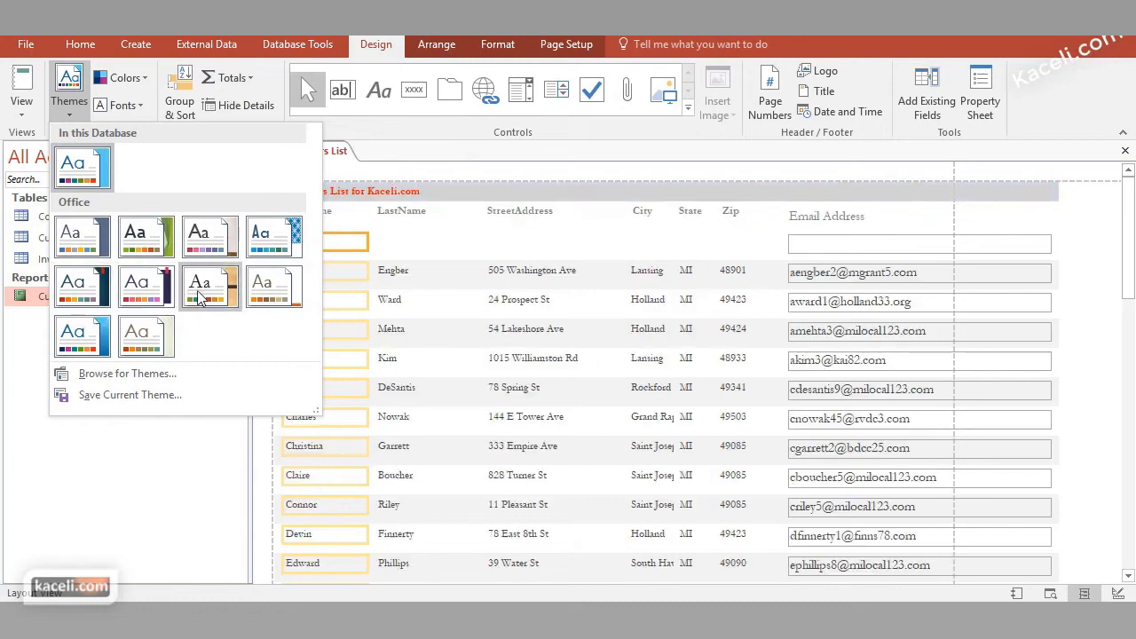
click(274, 302)
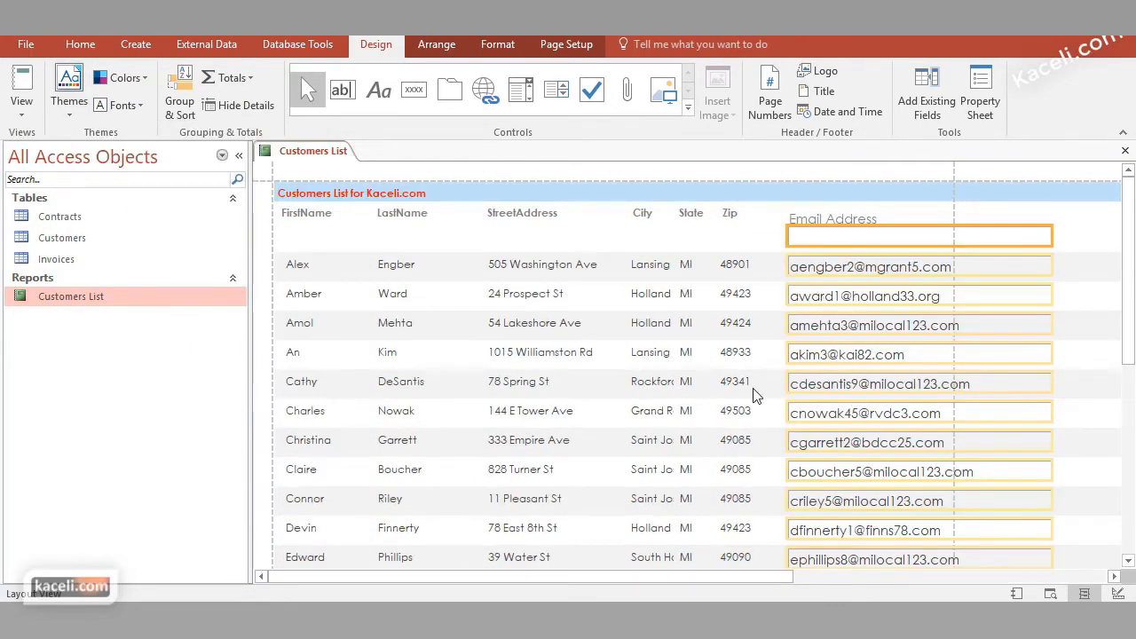
Narrow the Email column to about 1.97 inches so its edge meets the page margin line
click(743, 233)
click(1052, 218)
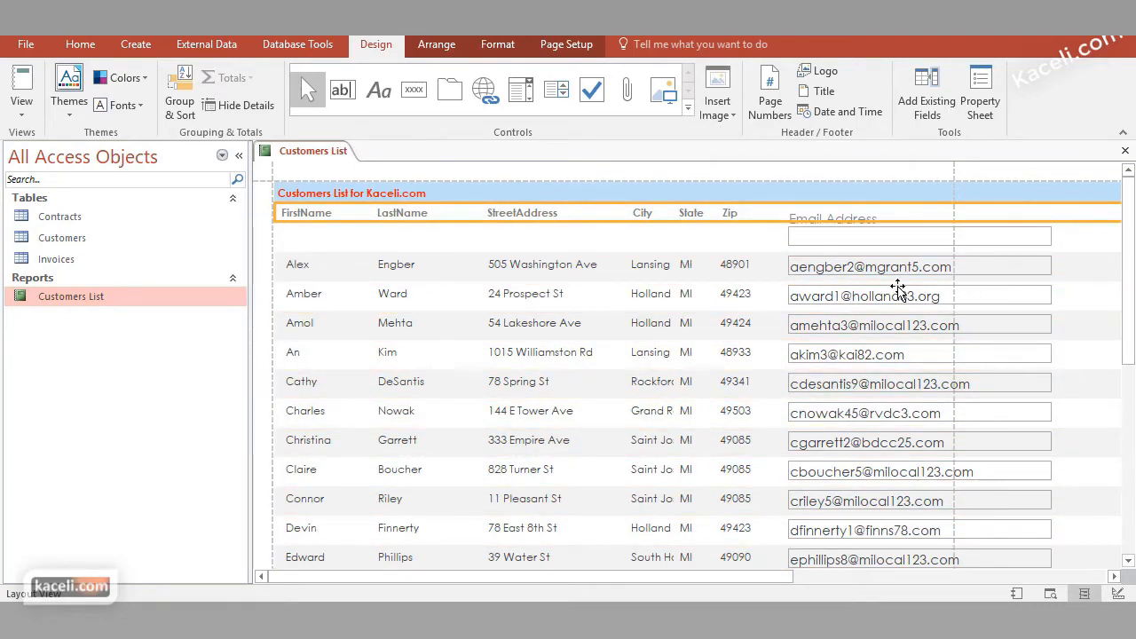
click(1001, 279)
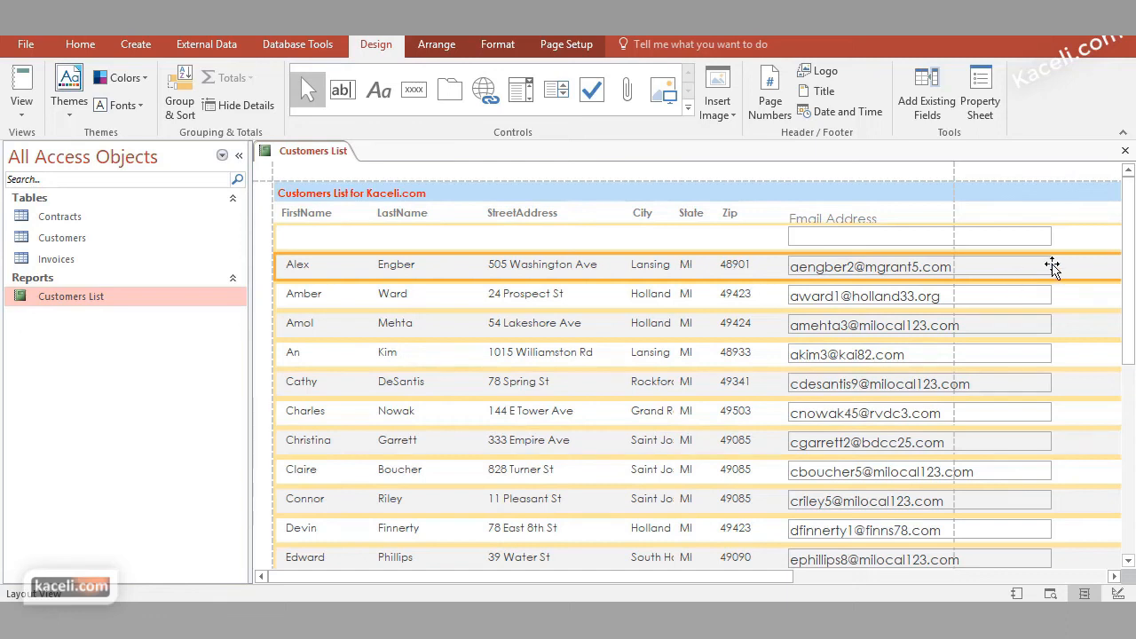
drag(1049, 264, 956, 267)
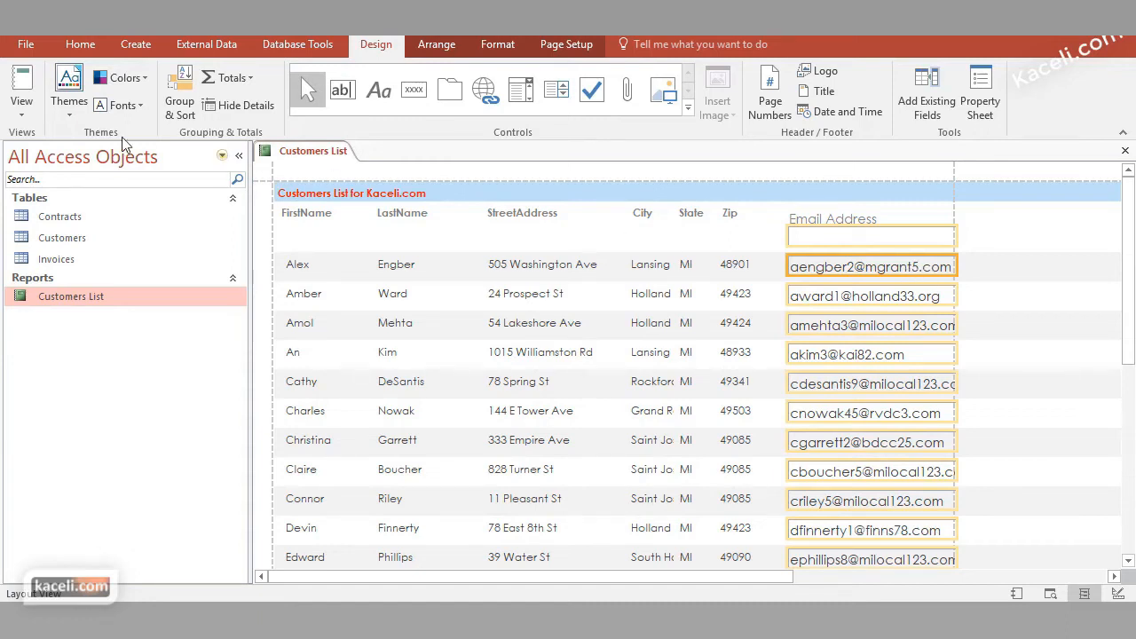
Set the Email field's border style to Transparent in its properties and display the Customers List report in Report View
click(21, 110)
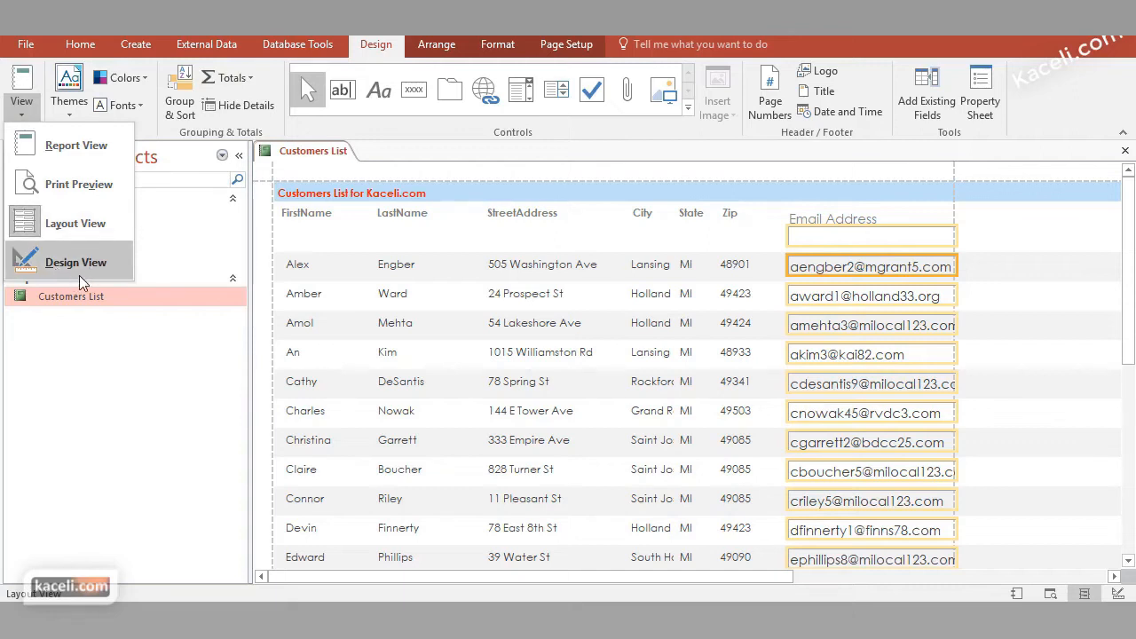
right_click(889, 279)
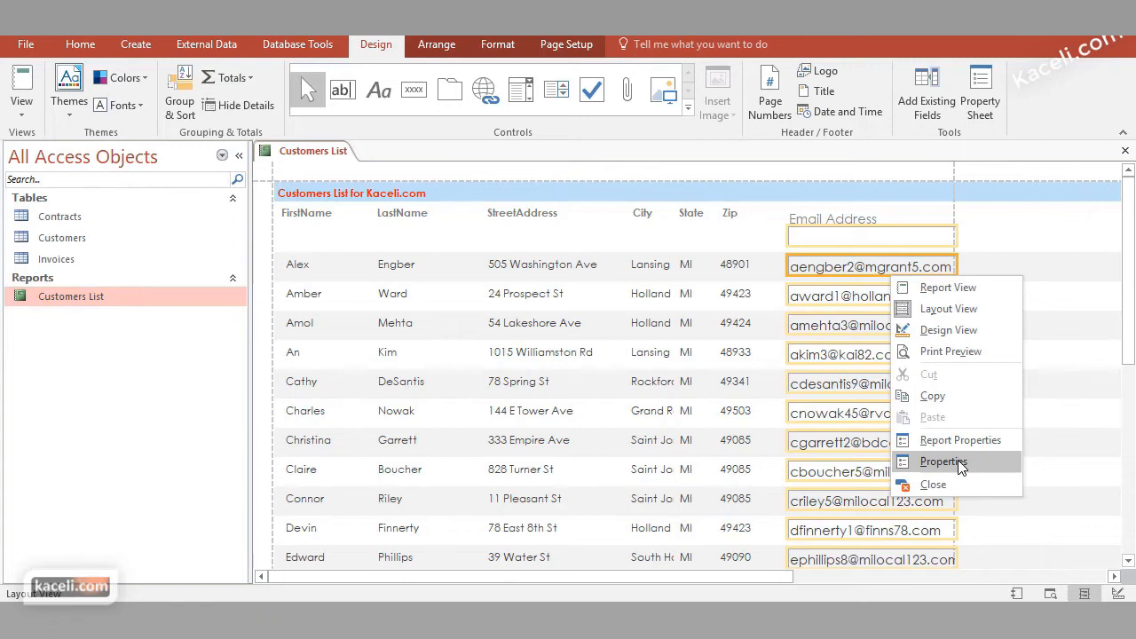
click(959, 467)
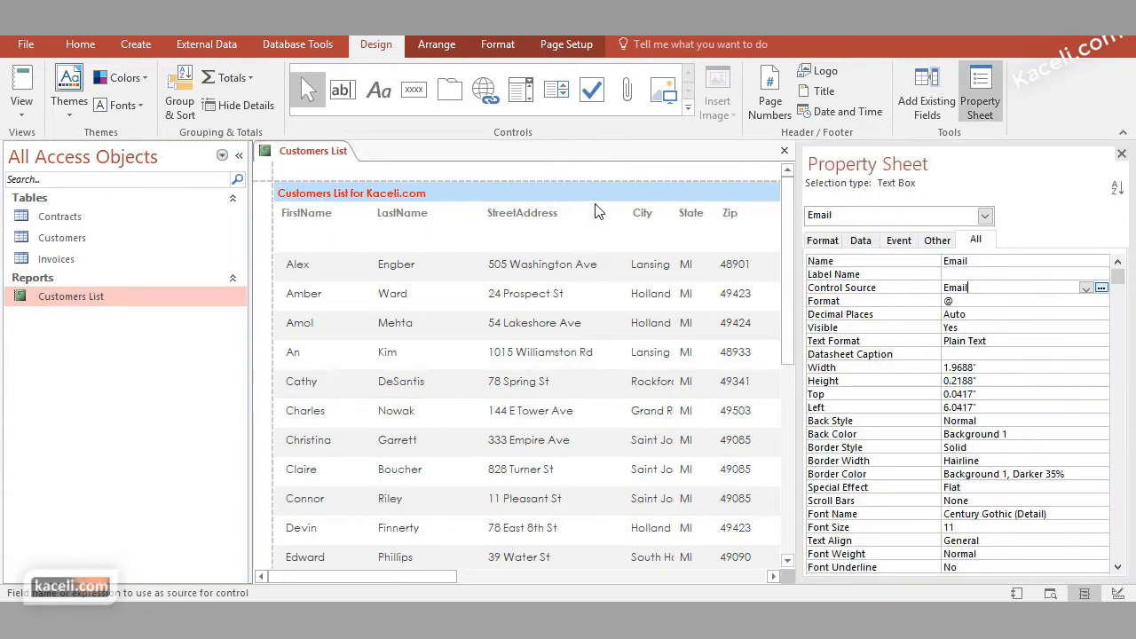
click(998, 477)
click(994, 462)
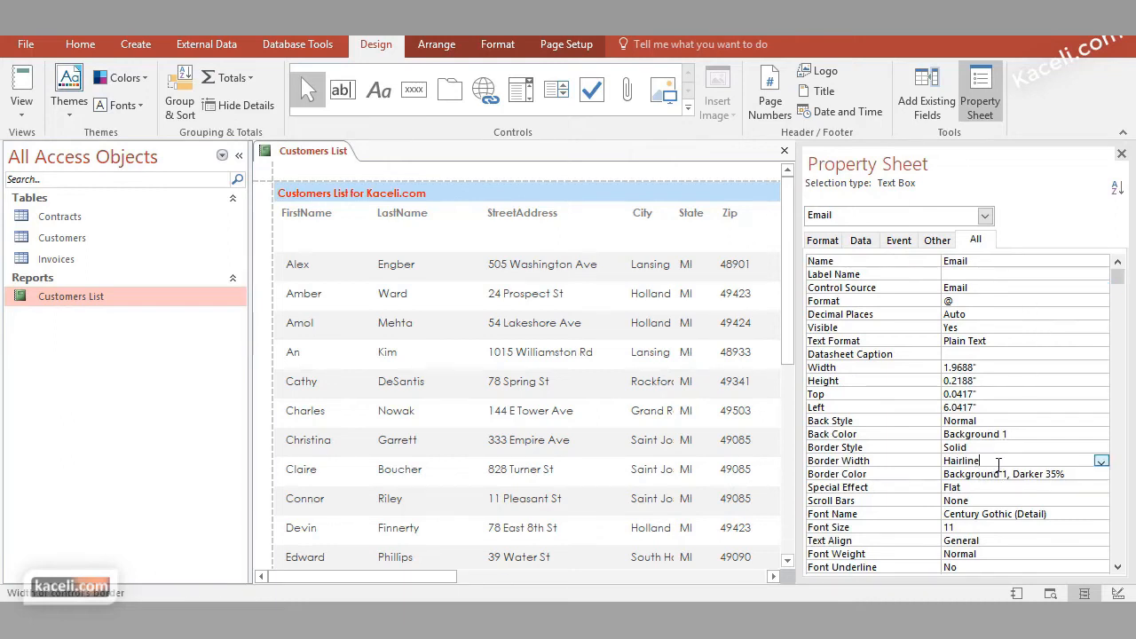
click(995, 449)
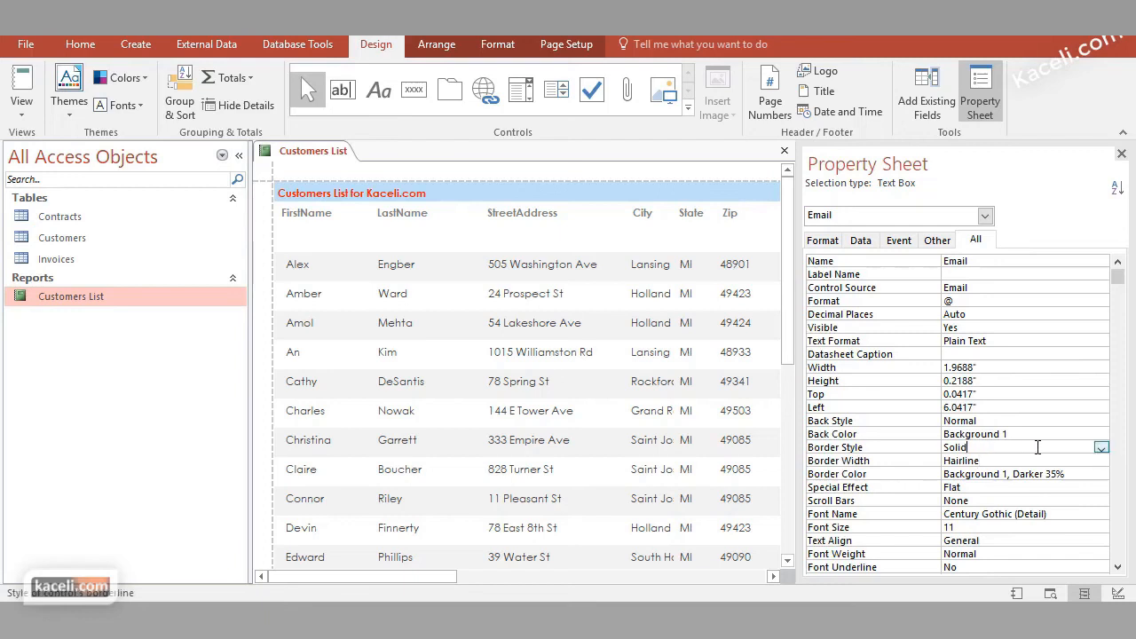
click(1100, 448)
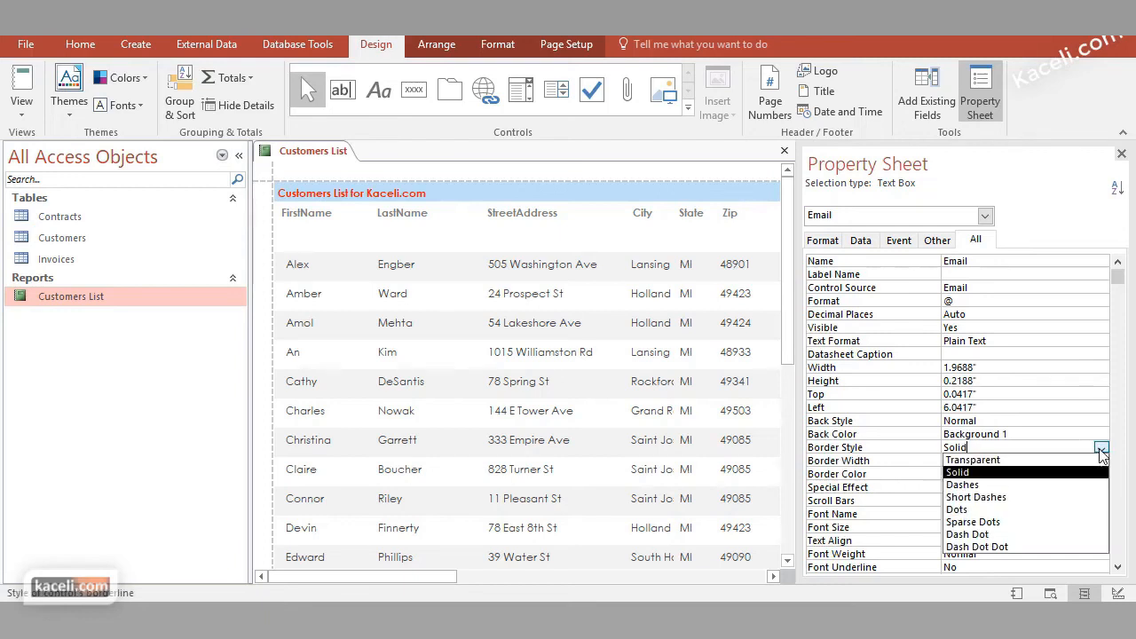
click(1009, 461)
click(1052, 476)
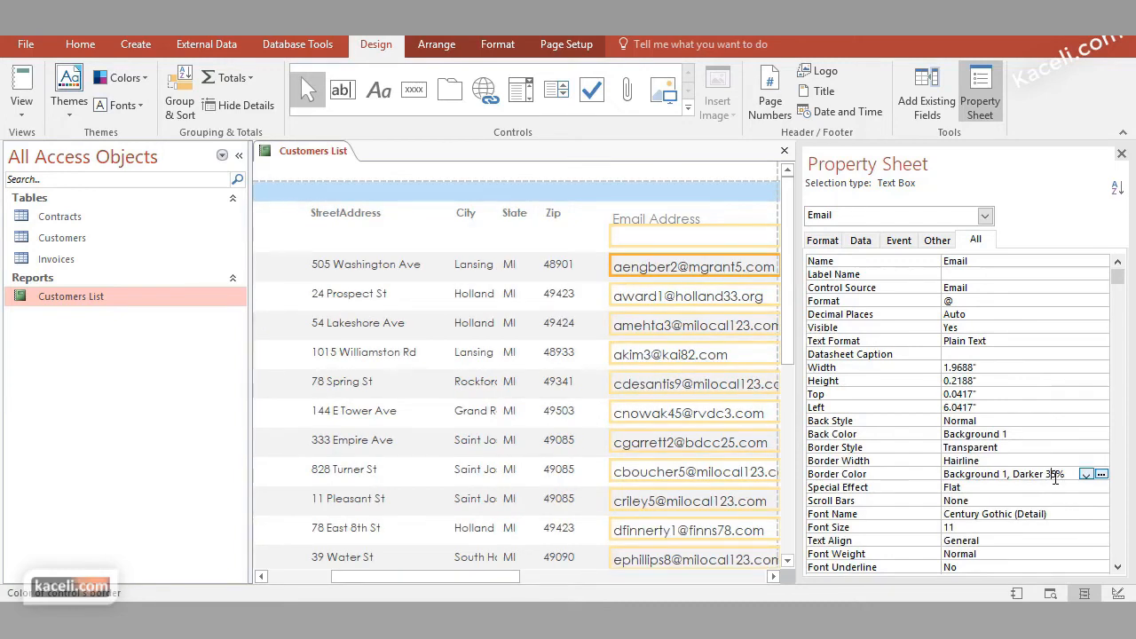
click(1120, 155)
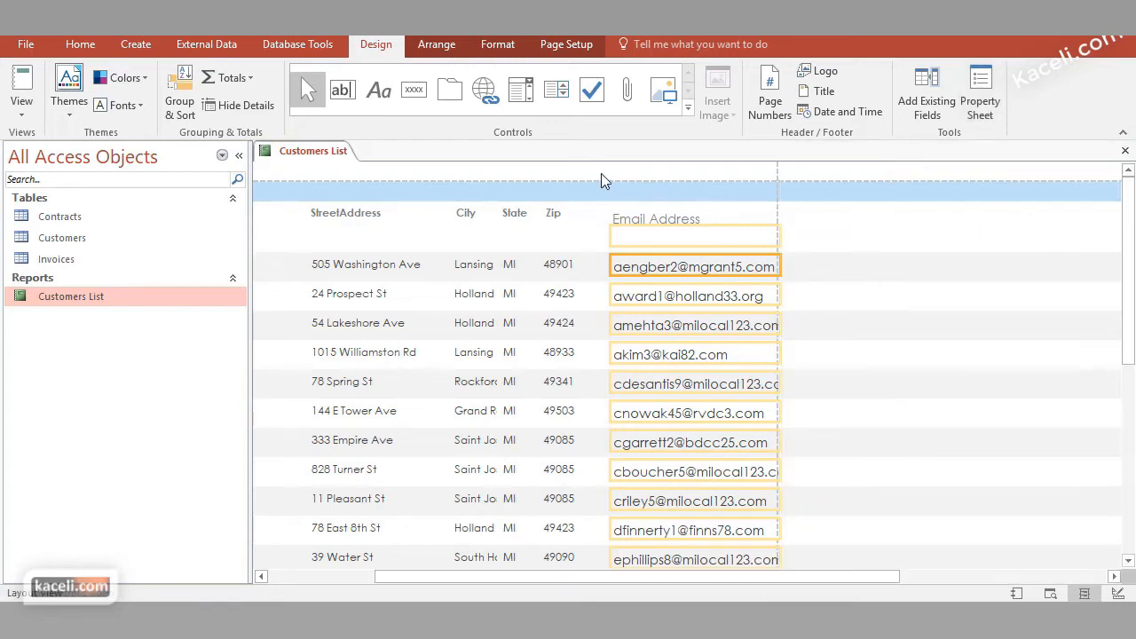
click(21, 106)
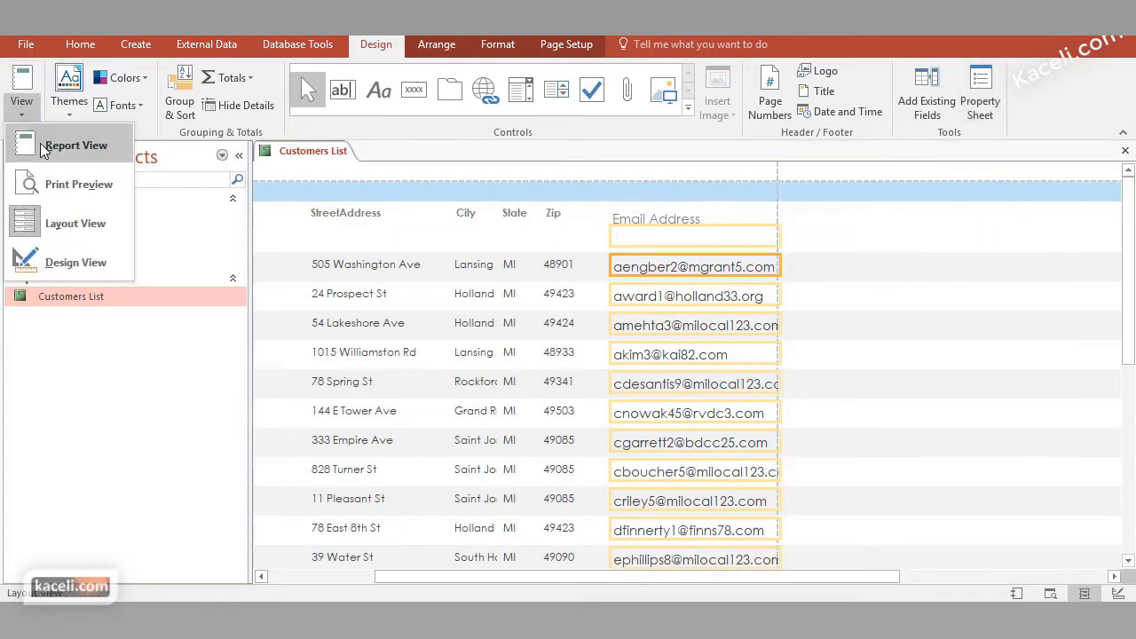
click(71, 151)
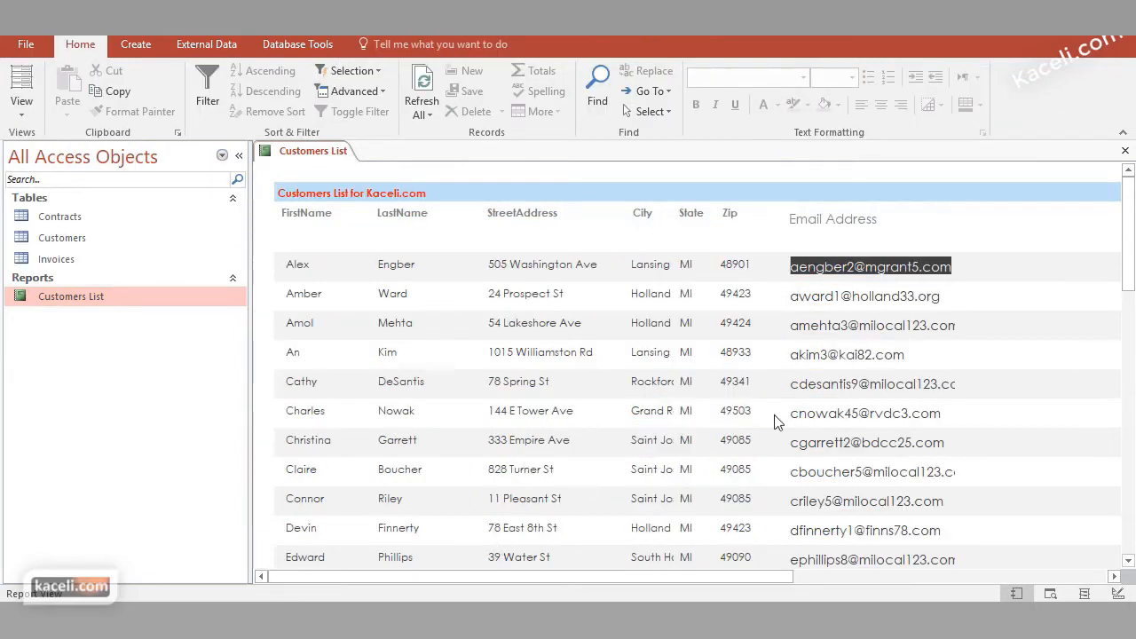
Return to Layout View, set the Email field's font size to 10, and display the report in Report View again
click(16, 107)
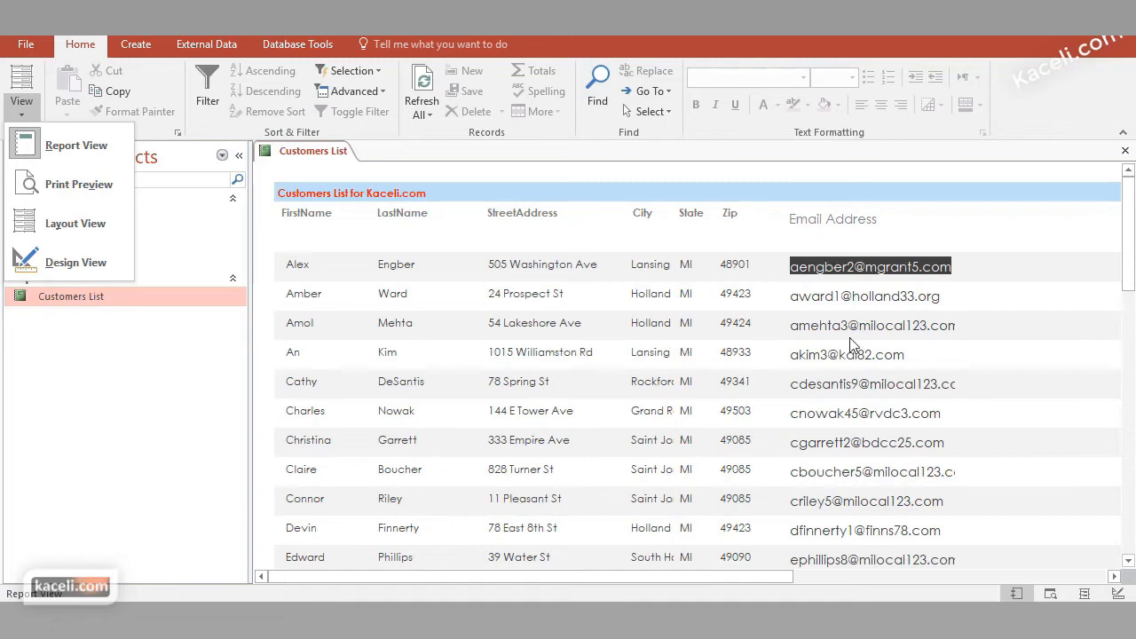
click(74, 226)
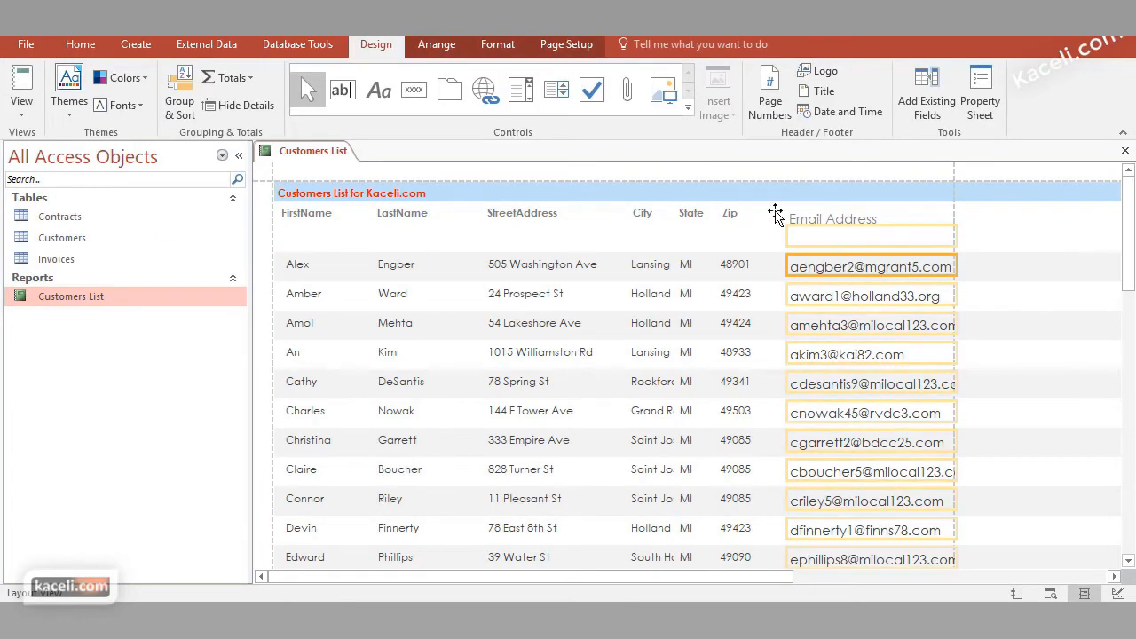
click(506, 44)
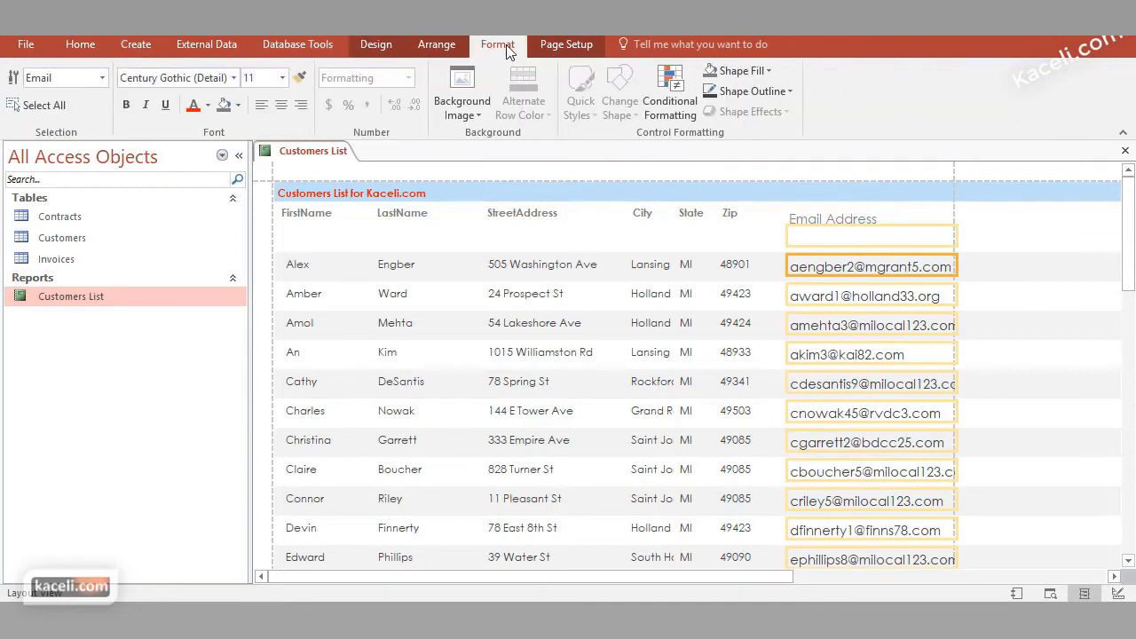
click(283, 77)
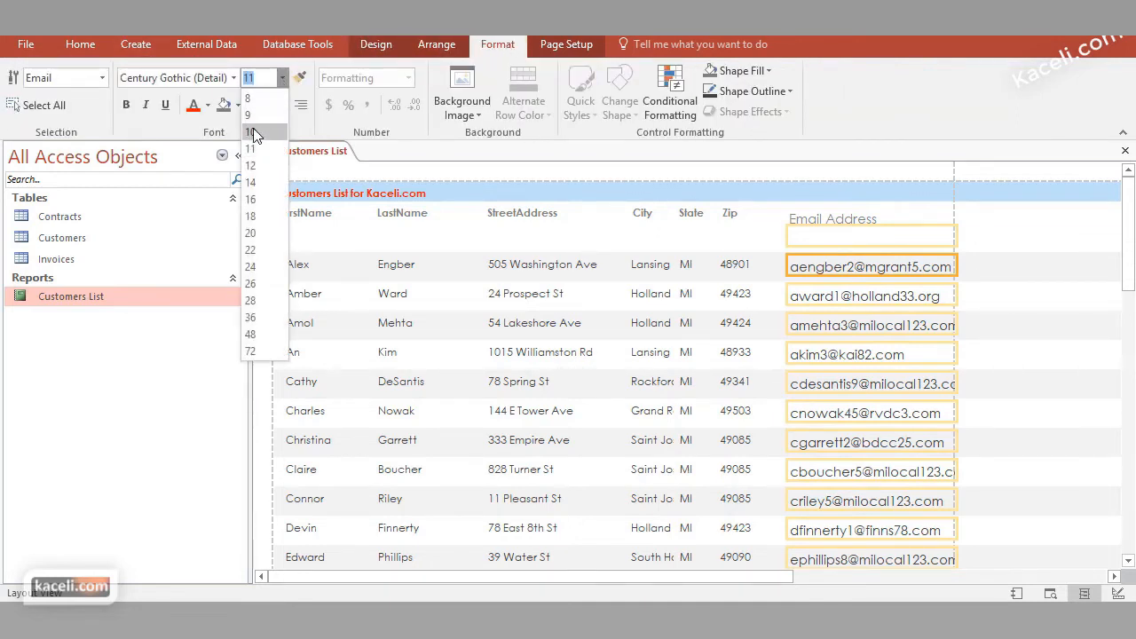
click(253, 130)
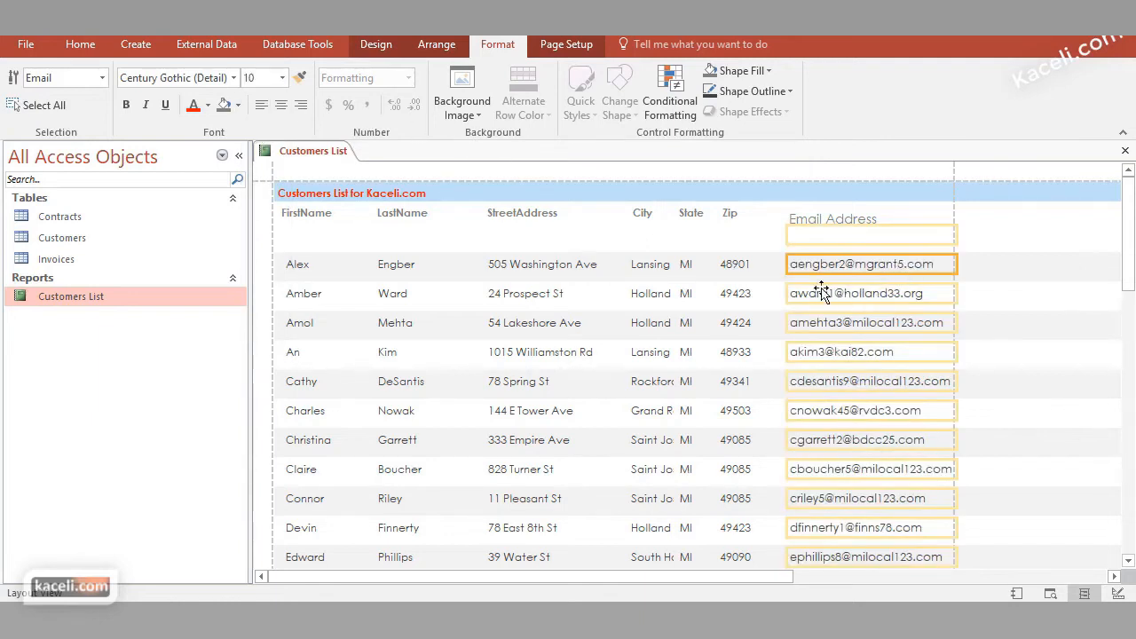
click(679, 247)
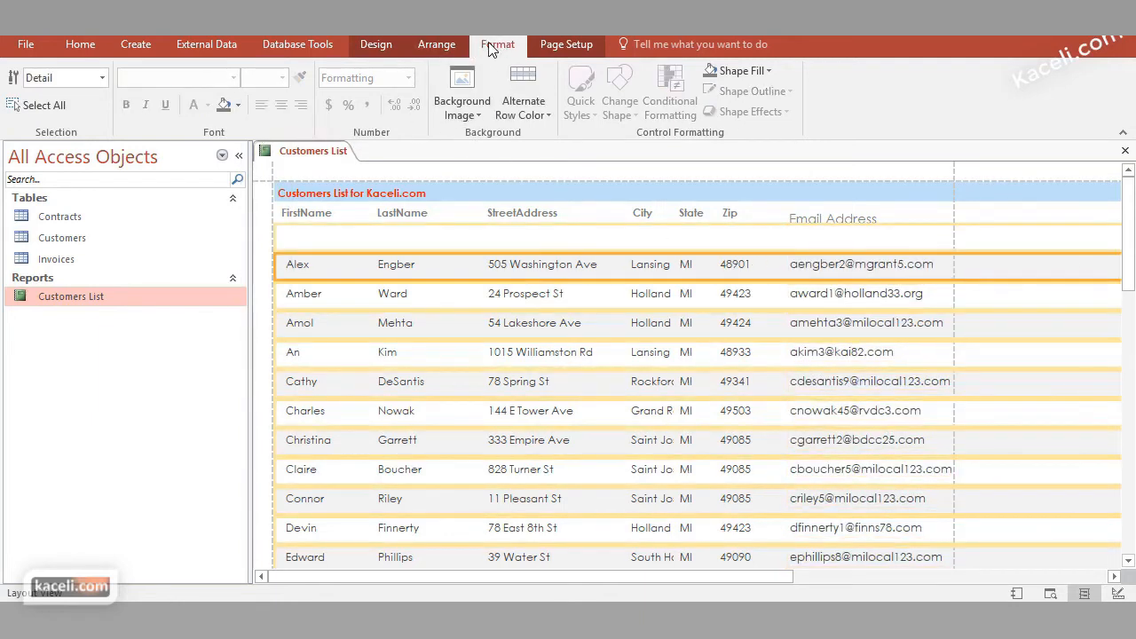
click(375, 46)
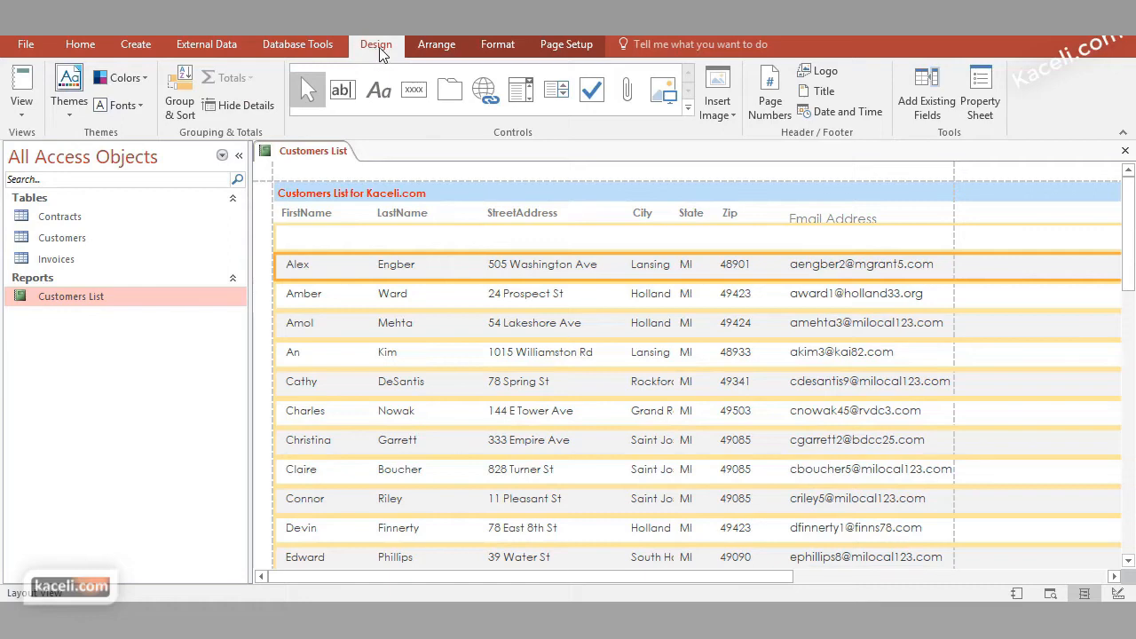
click(36, 122)
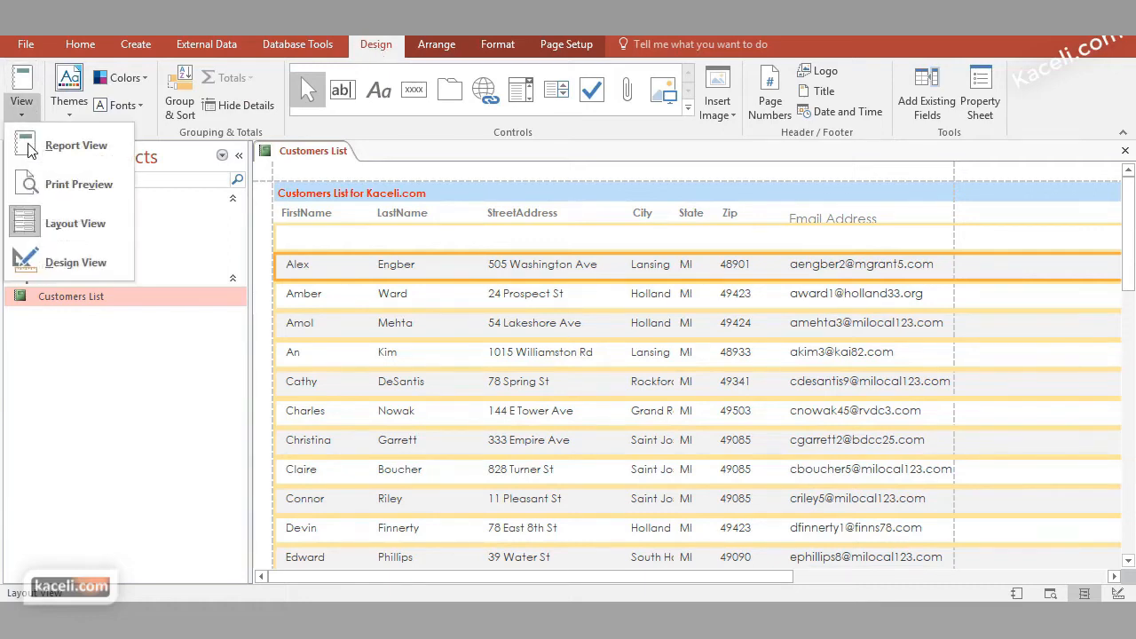
click(35, 147)
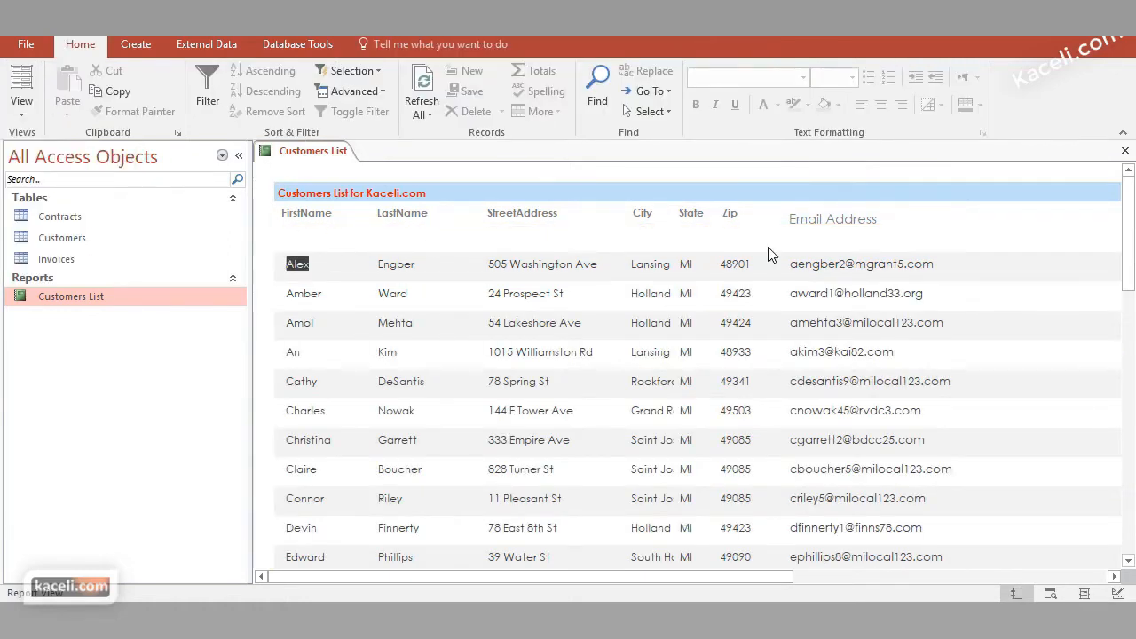
Undo the Email field's width, border and font size changes in Layout View, and check the report in Report View
click(22, 105)
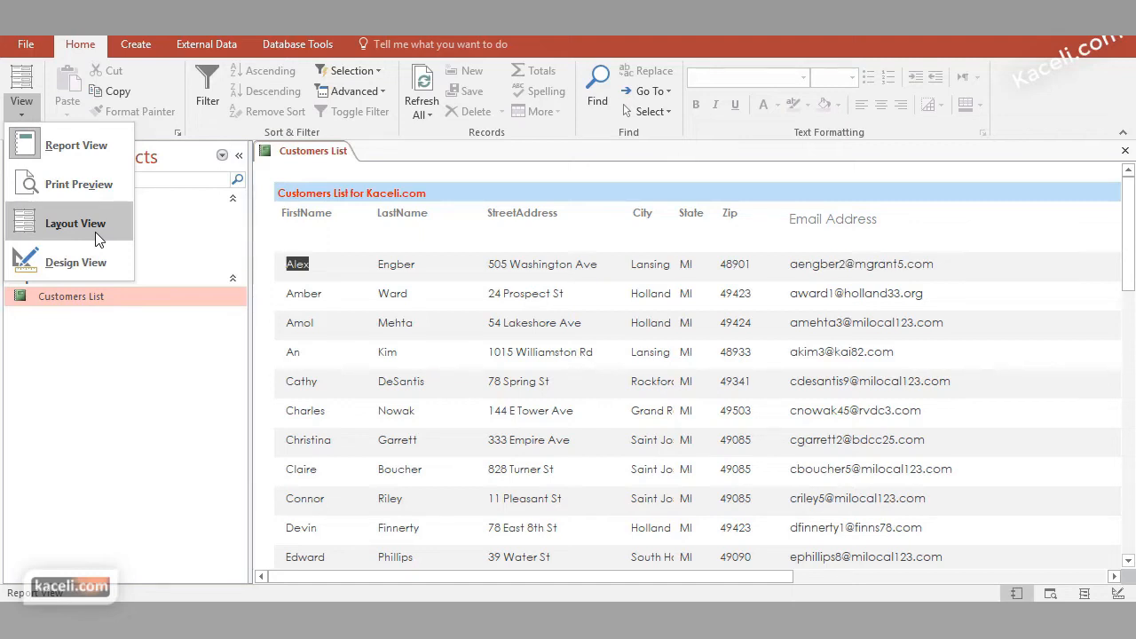
click(95, 232)
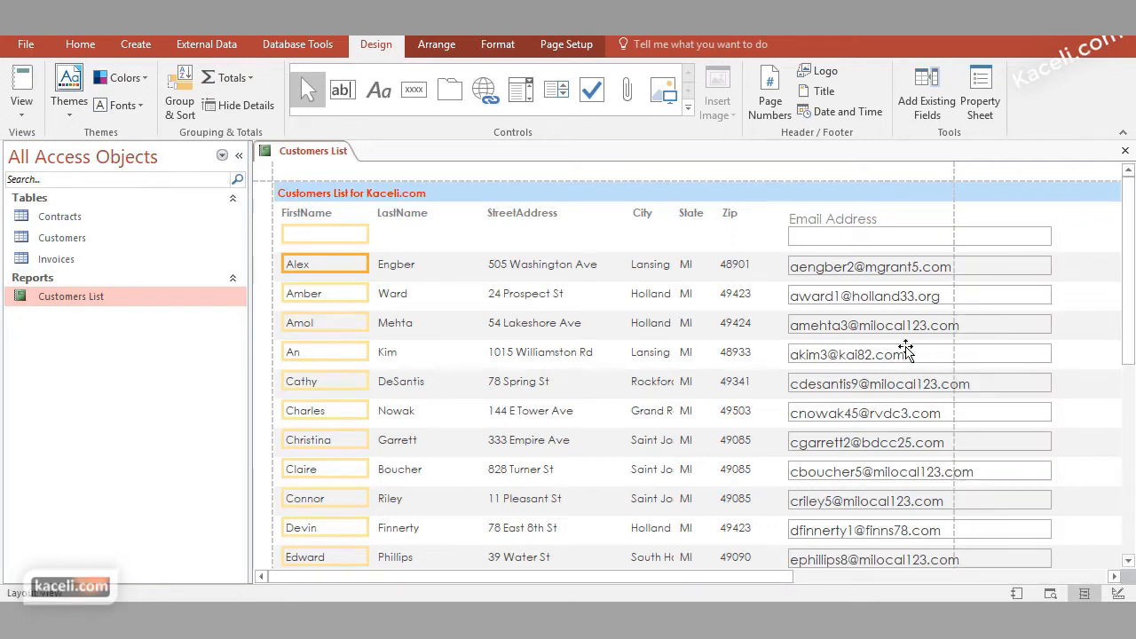
click(1077, 330)
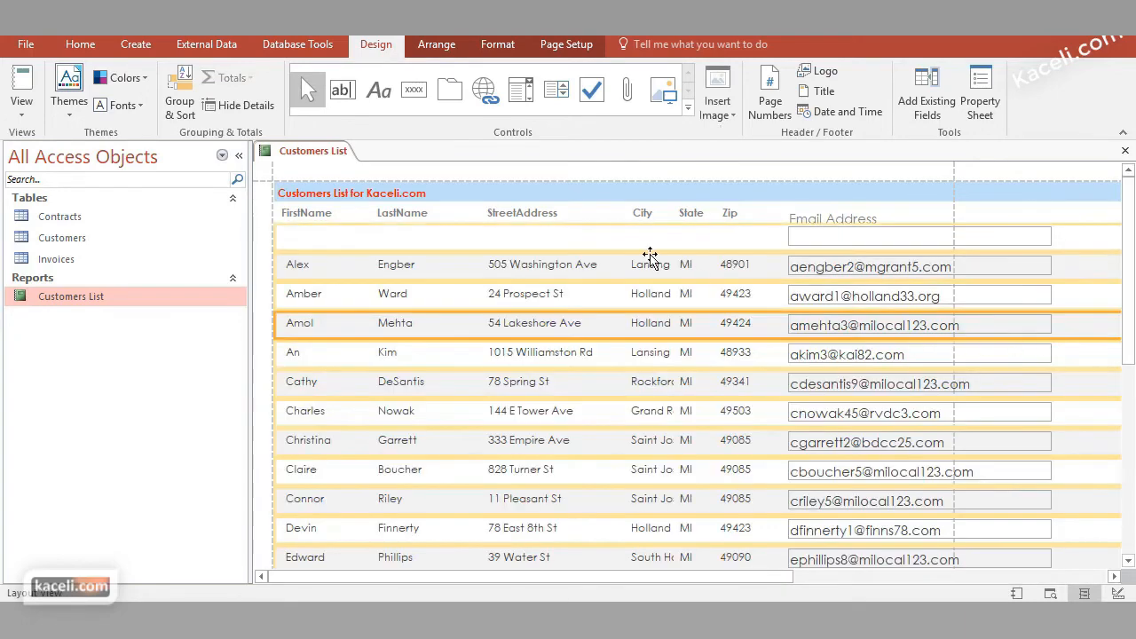
click(28, 108)
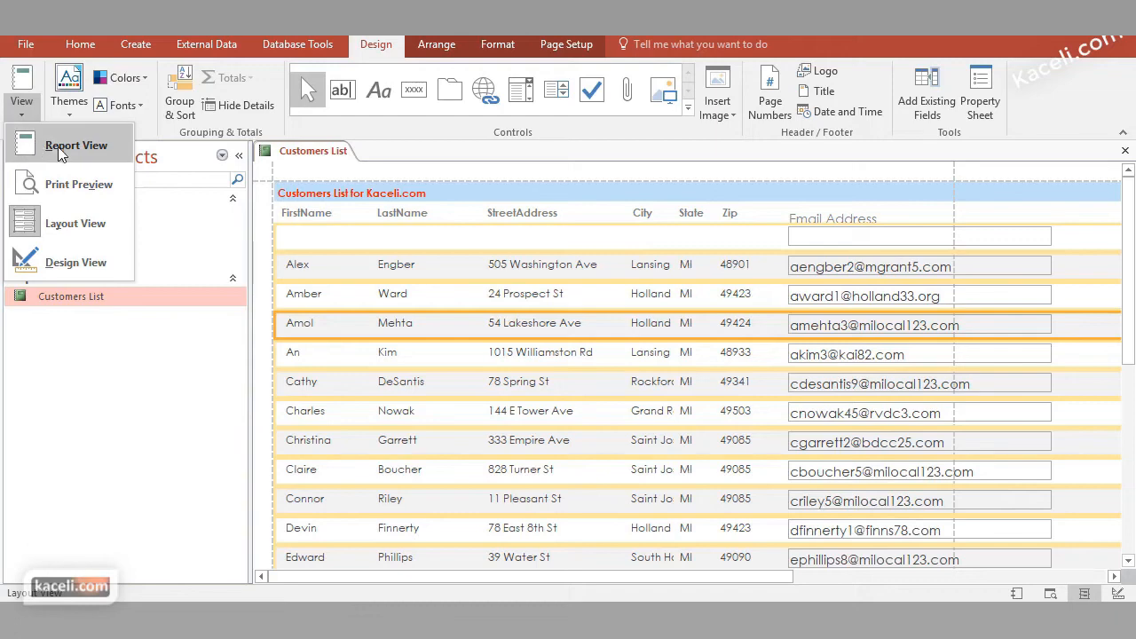
click(44, 143)
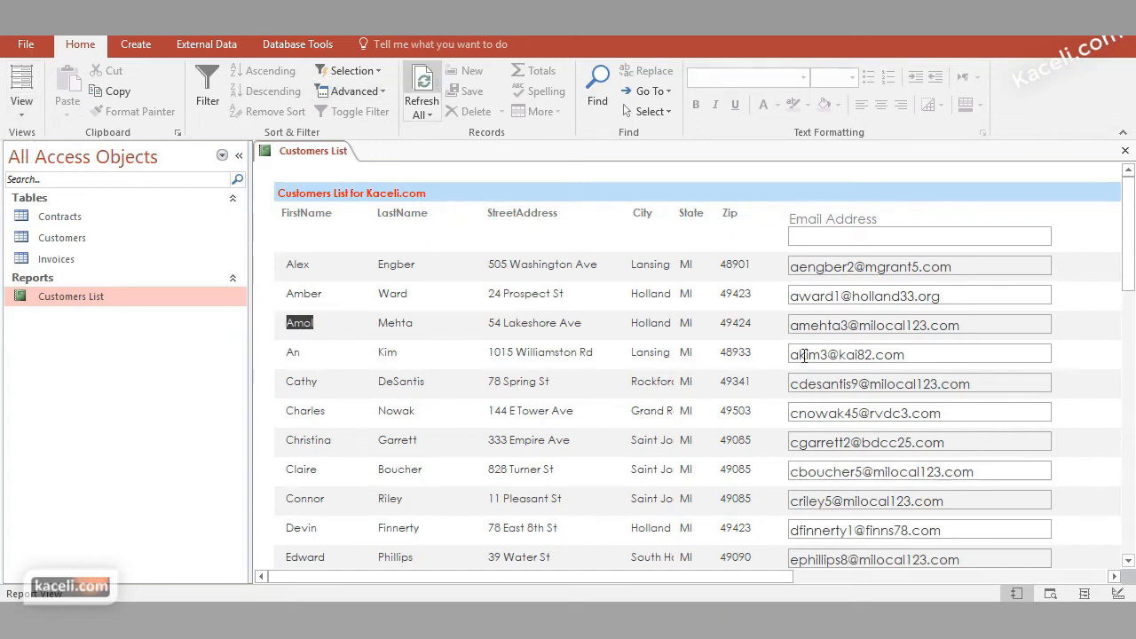
In Layout View, copy the StreetAddress field's formatting to the Email field with Format Painter
click(22, 107)
click(53, 222)
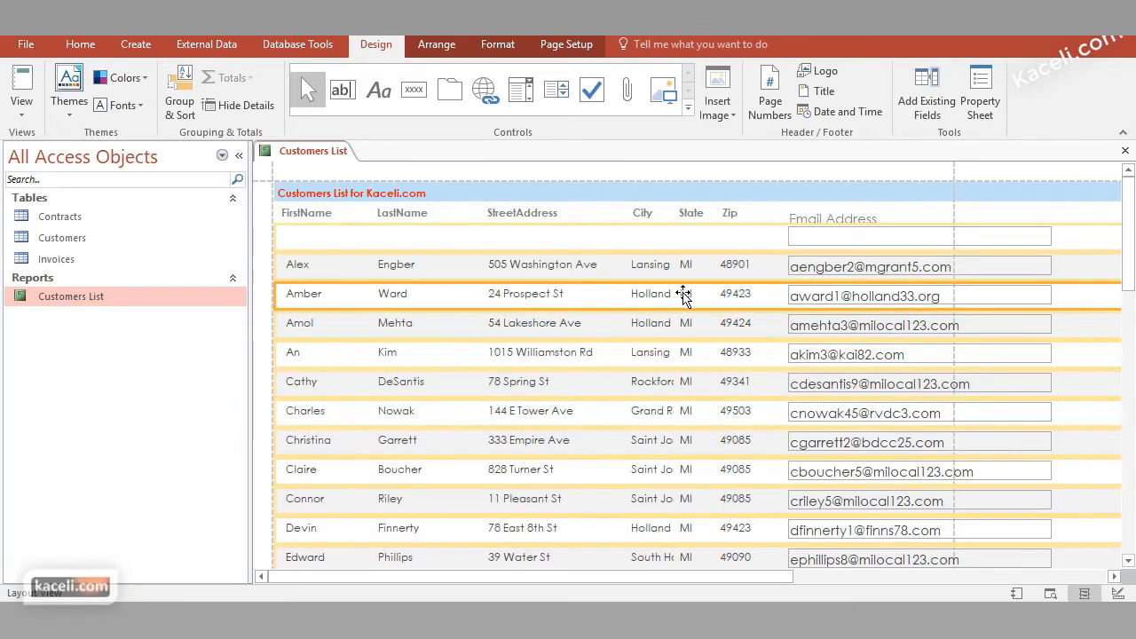
click(614, 294)
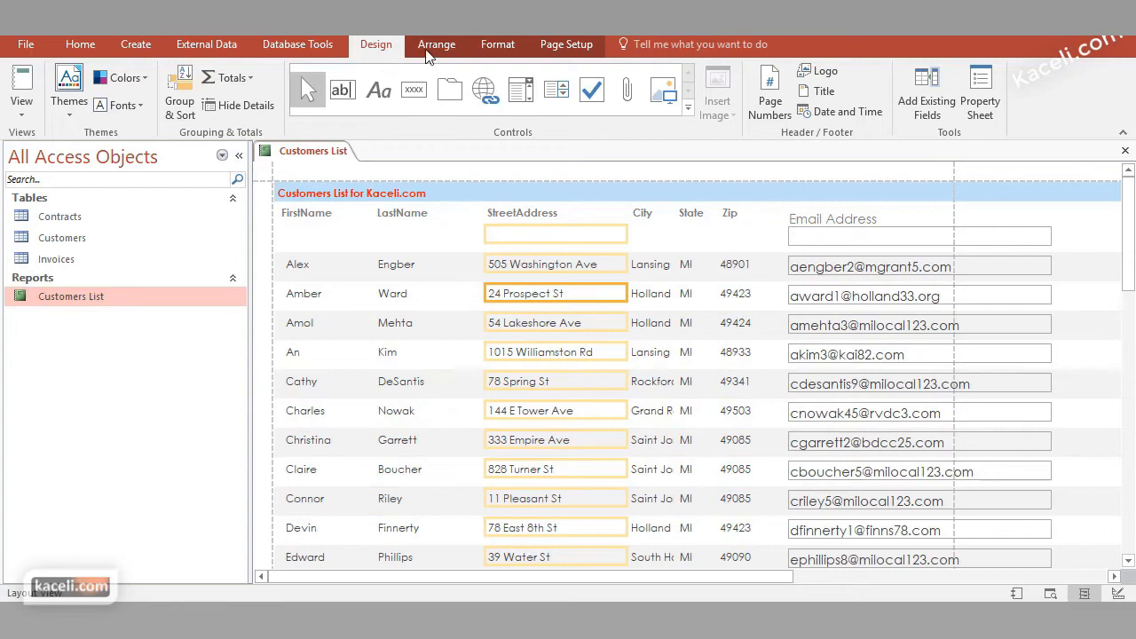
click(495, 48)
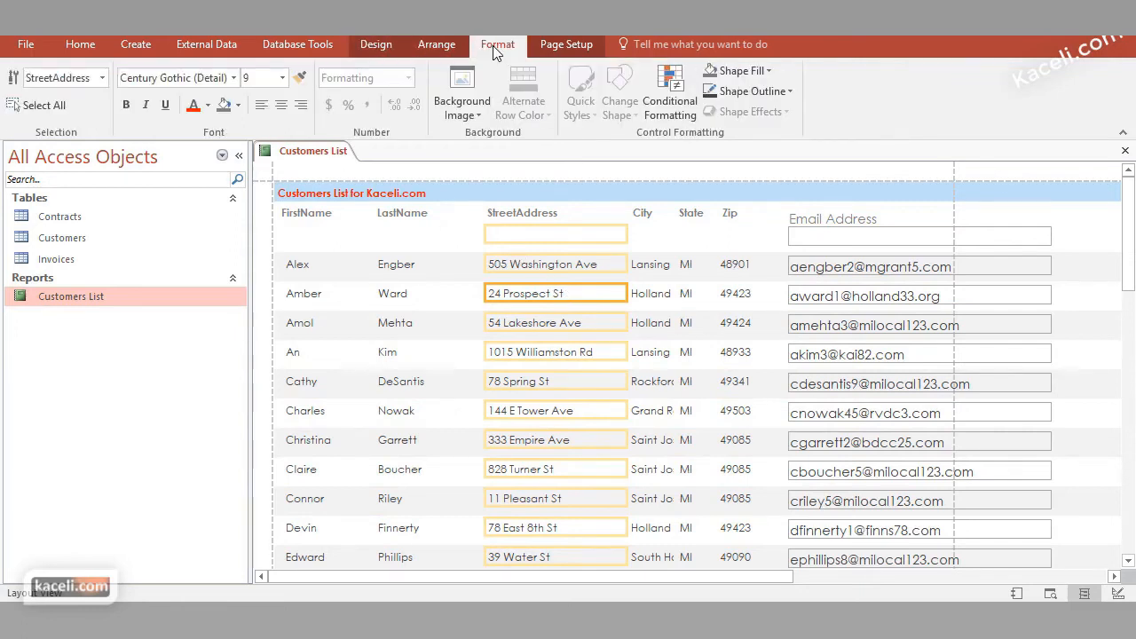
click(302, 77)
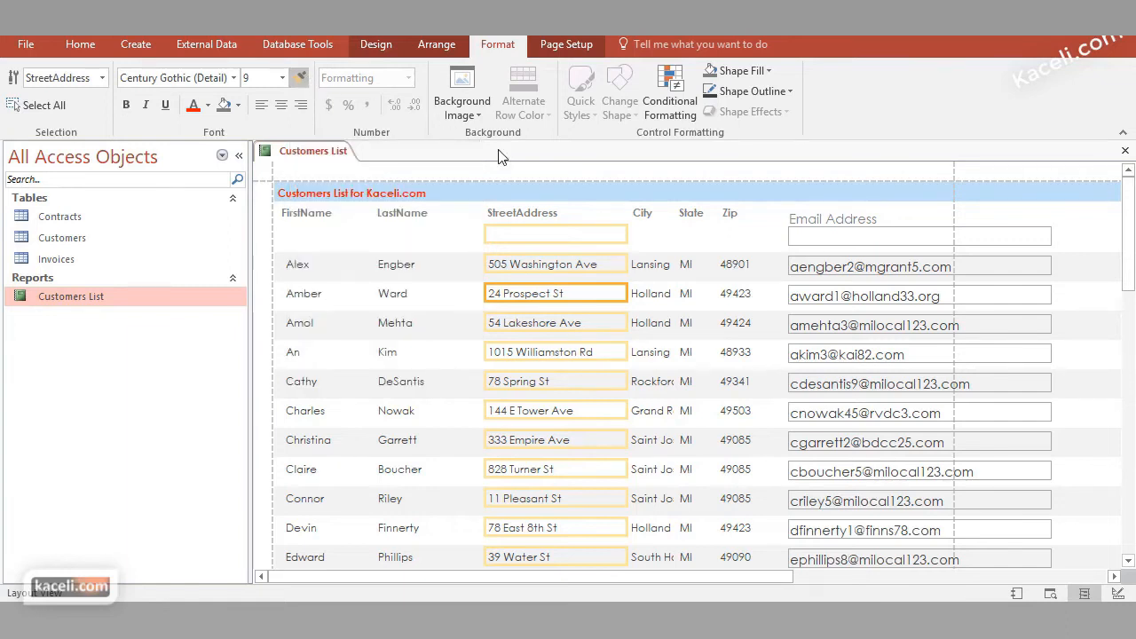
click(864, 292)
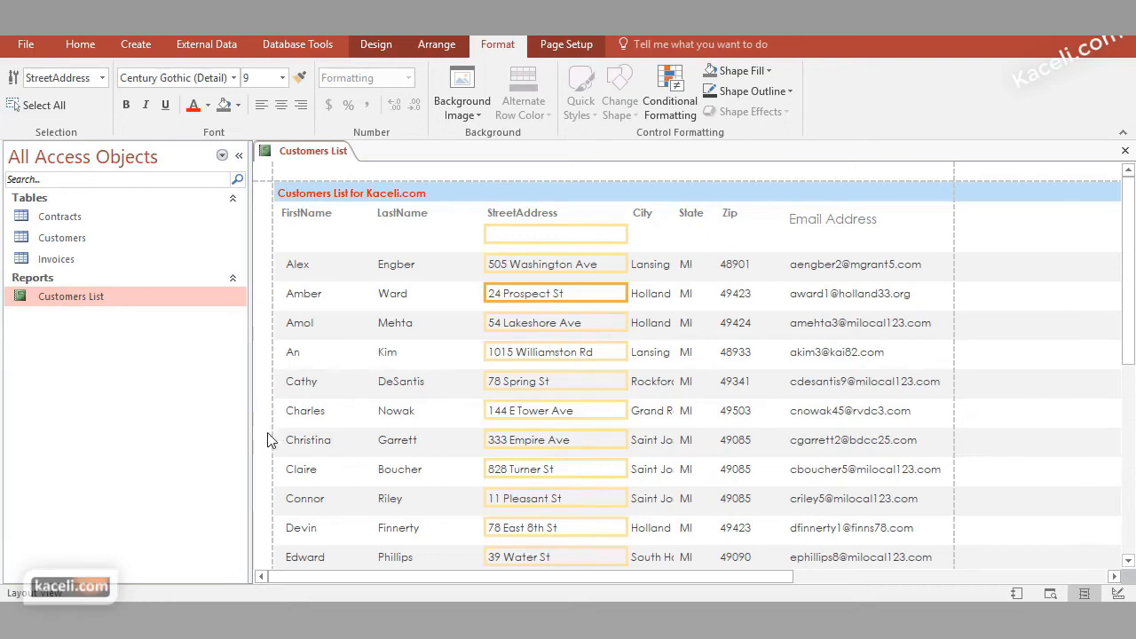
Close the Customers List report with its design changes saved, and reopen it to review the printed page
click(1125, 150)
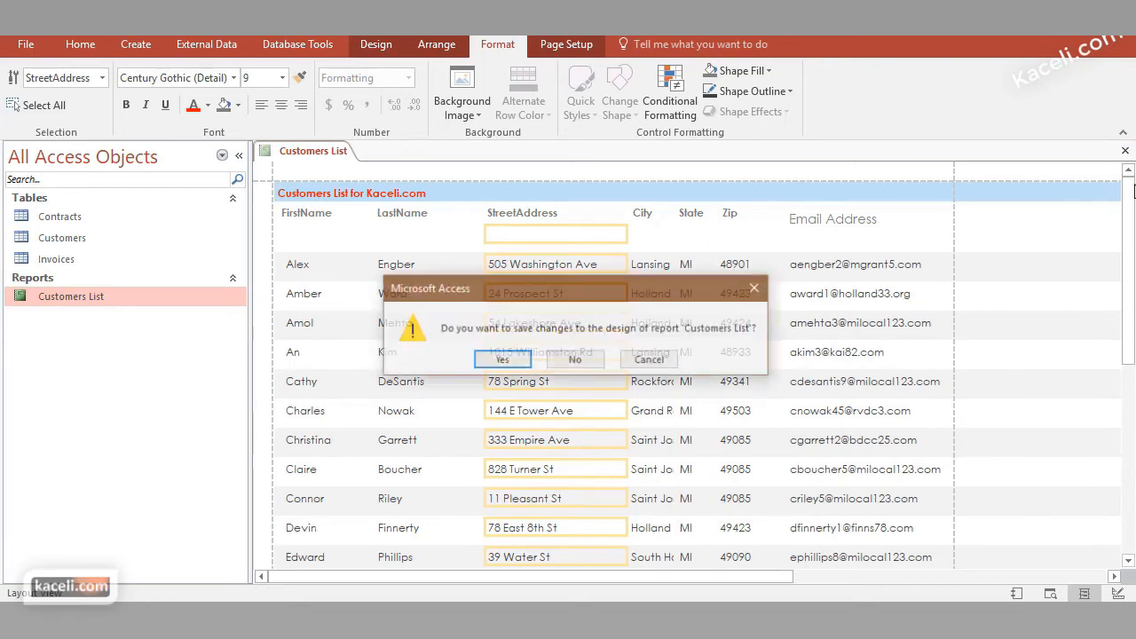
click(502, 361)
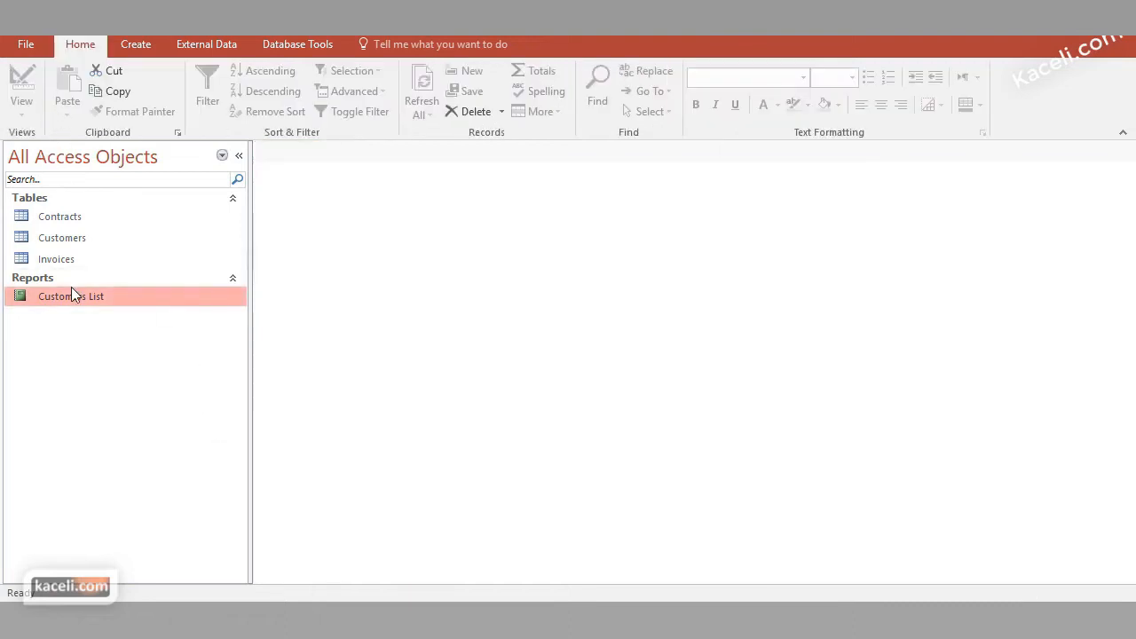
double_click(67, 295)
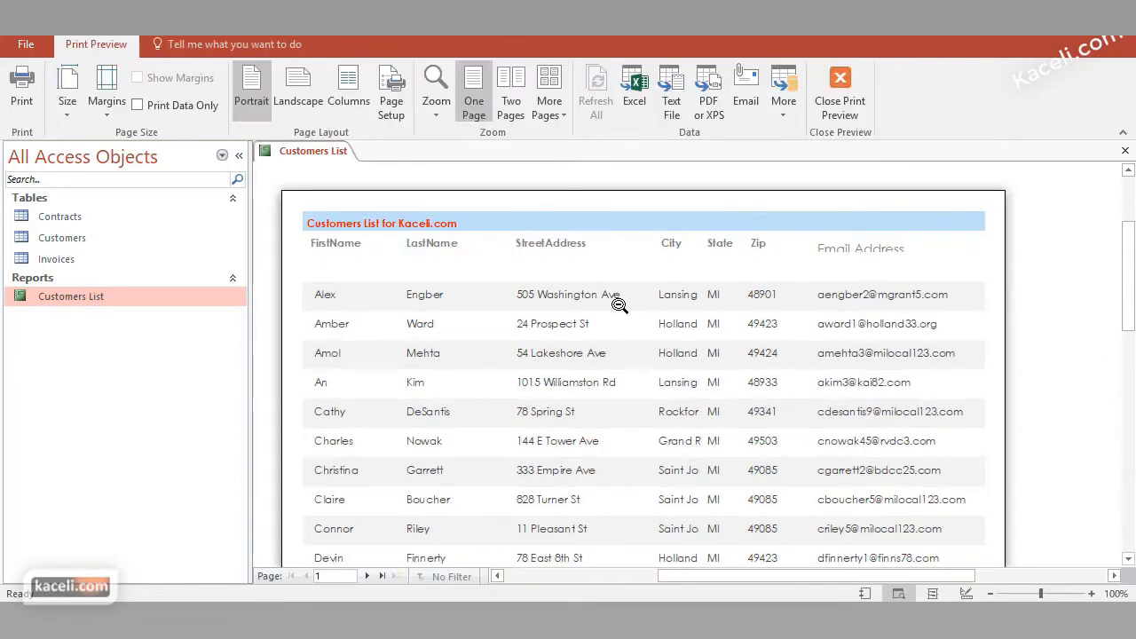
scroll(594, 315, down, 6)
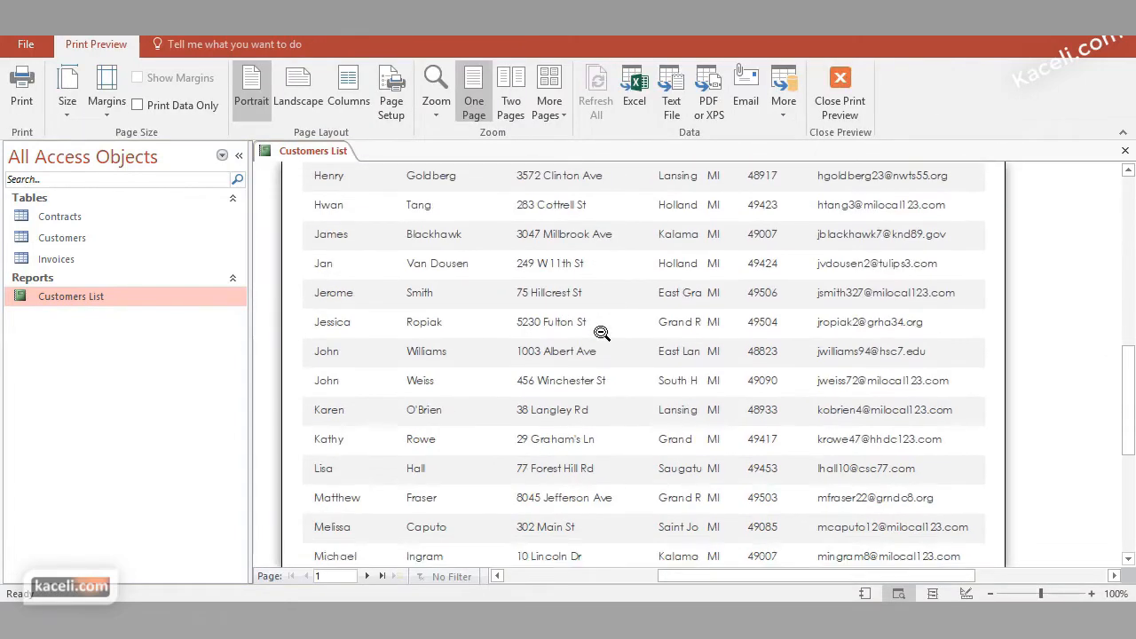
scroll(599, 333, down, 1)
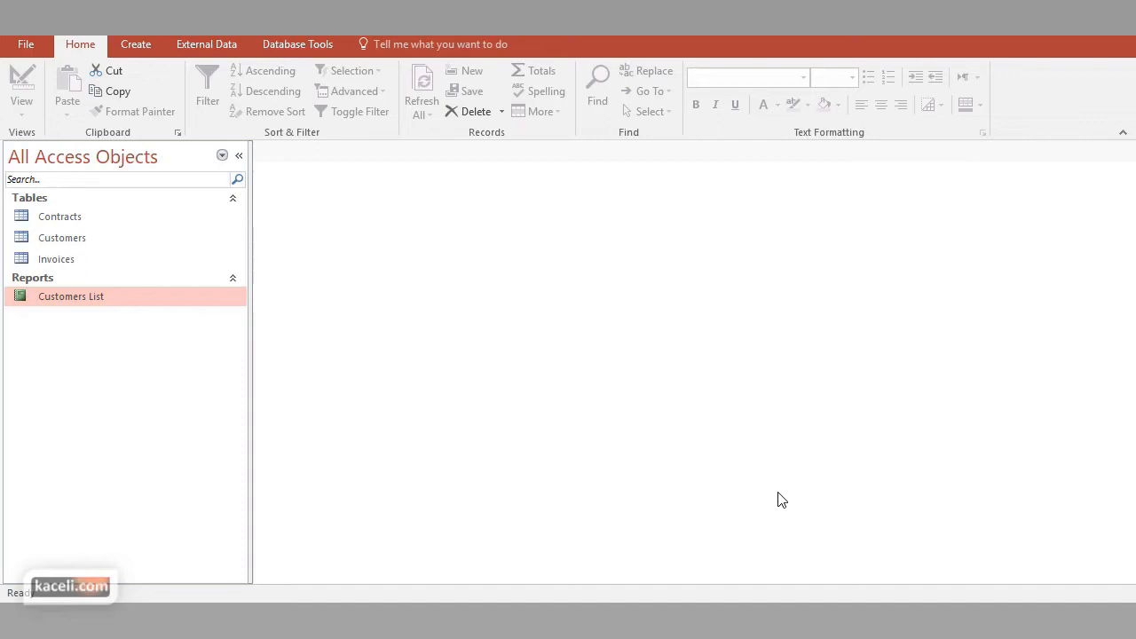
Open the database relationships diagram and examine how the Customers, Contracts and Invoices tables and their fields are linked
click(299, 44)
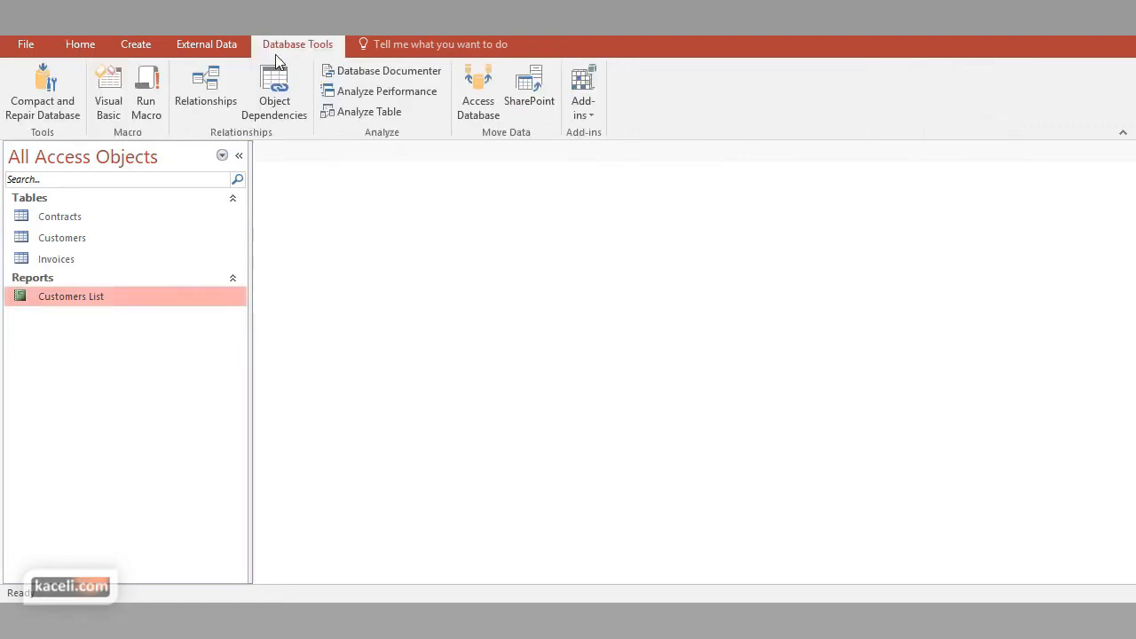
click(217, 89)
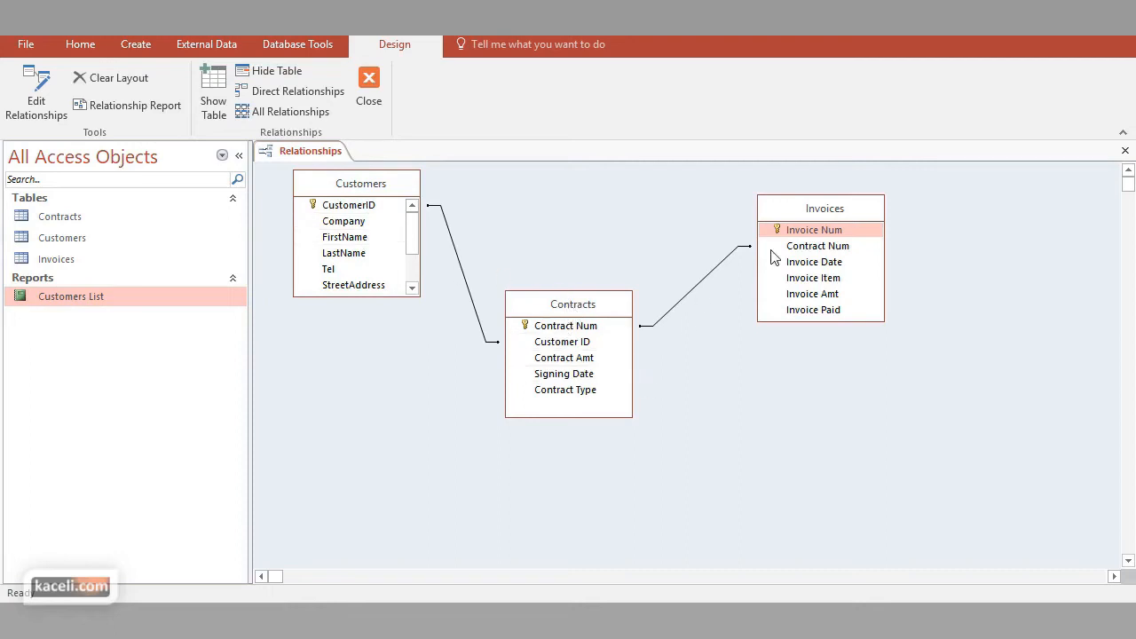
click(824, 232)
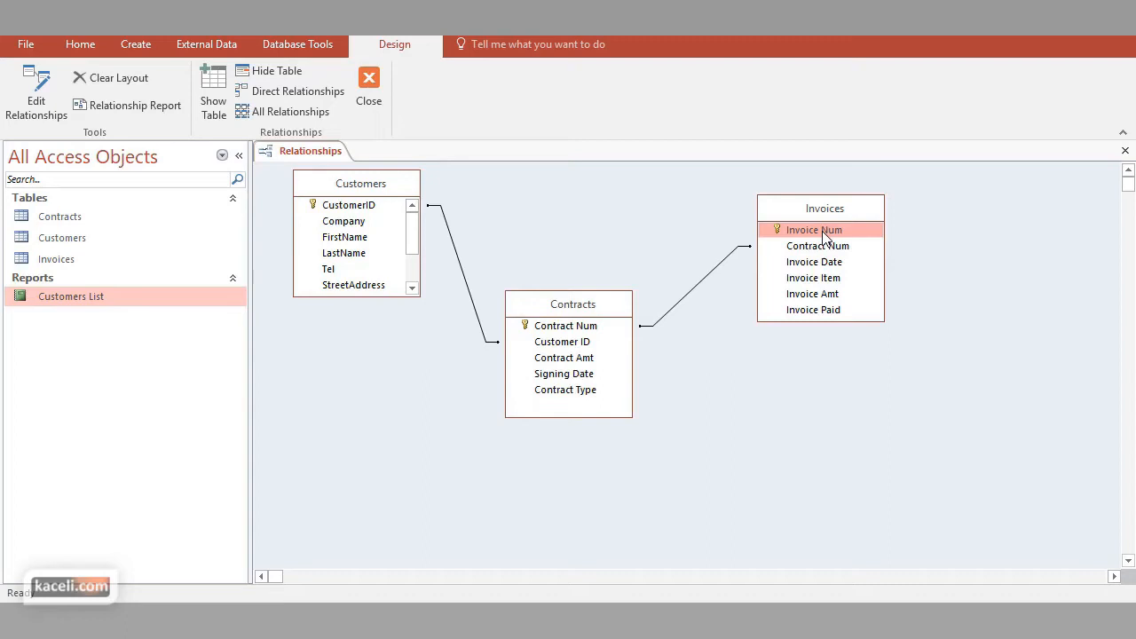
click(344, 255)
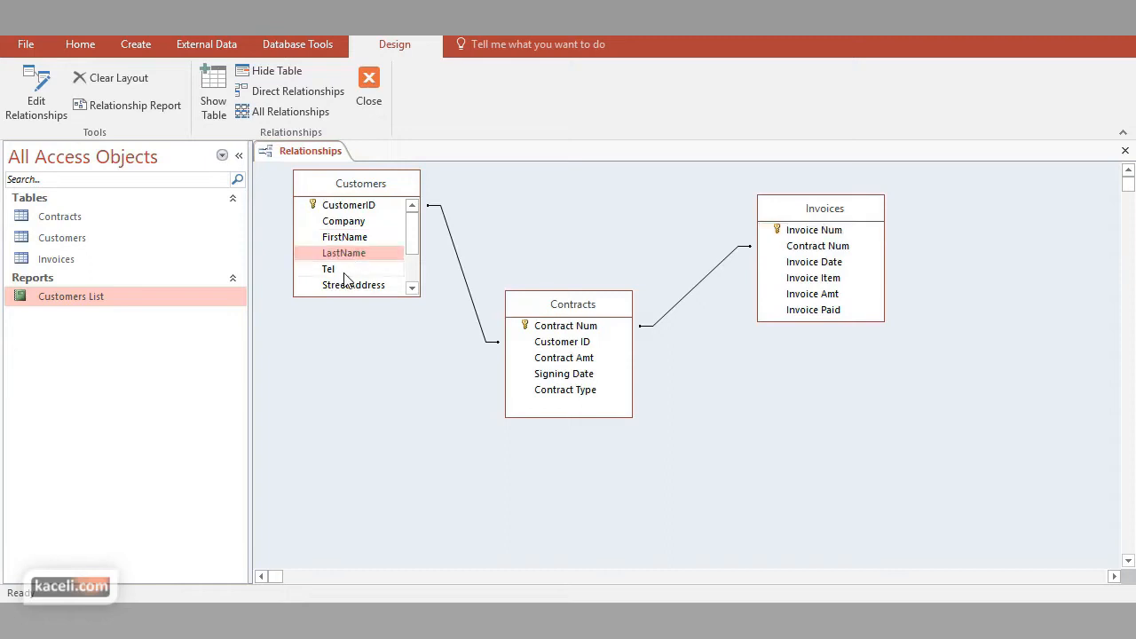
drag(413, 252, 414, 285)
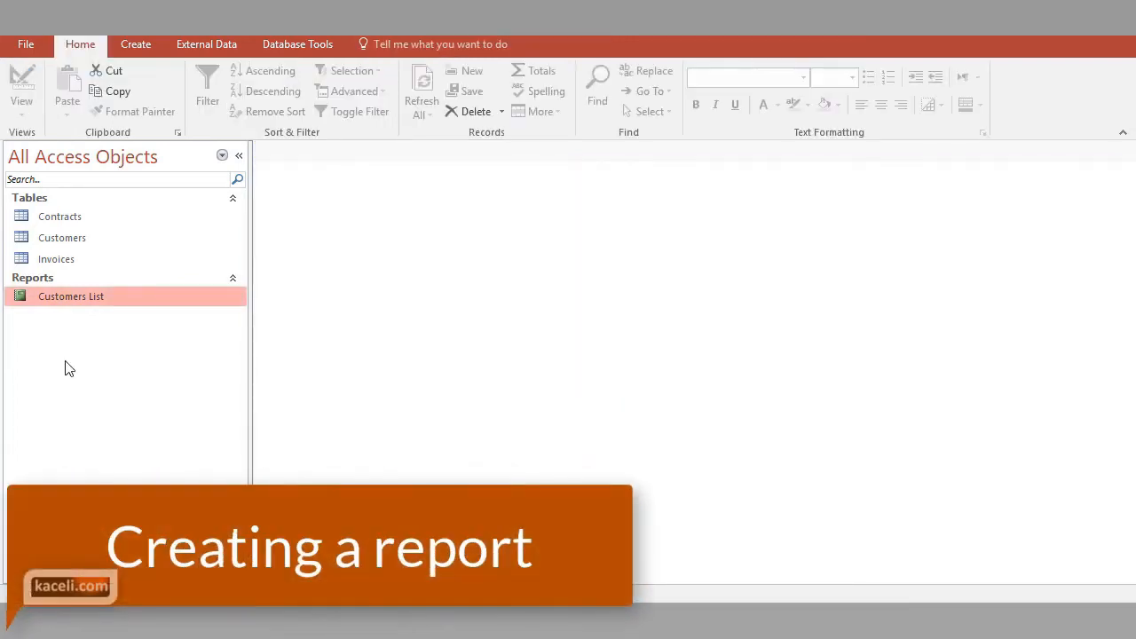
Start the Report Wizard and add the CustomerID, FirstName, LastName, Tel and Email fields from the Customers table
click(145, 47)
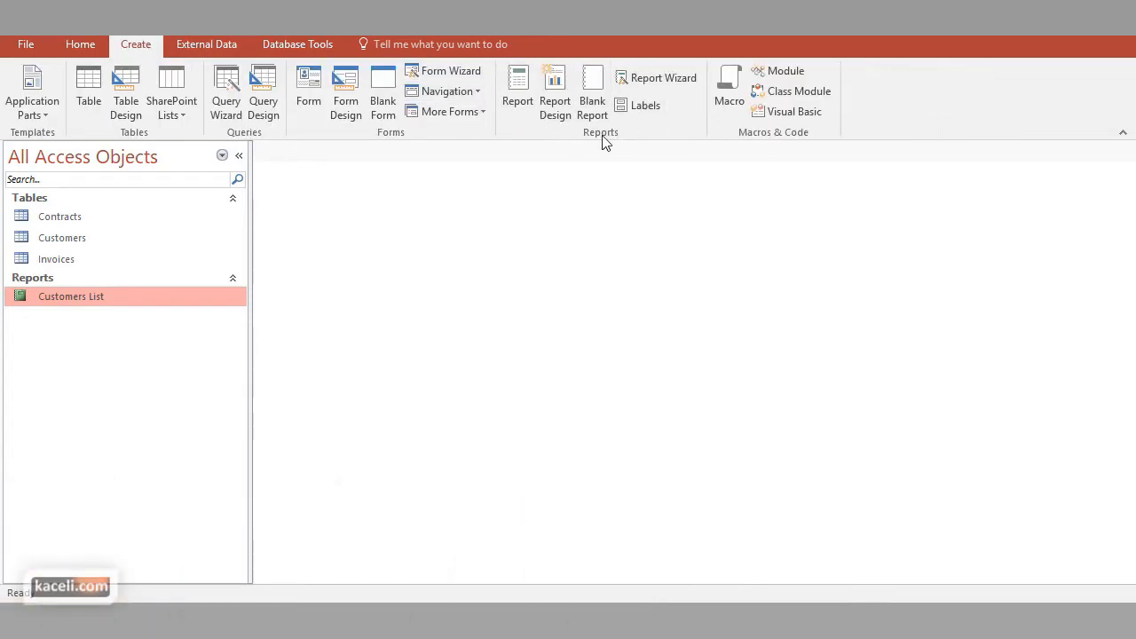
click(671, 79)
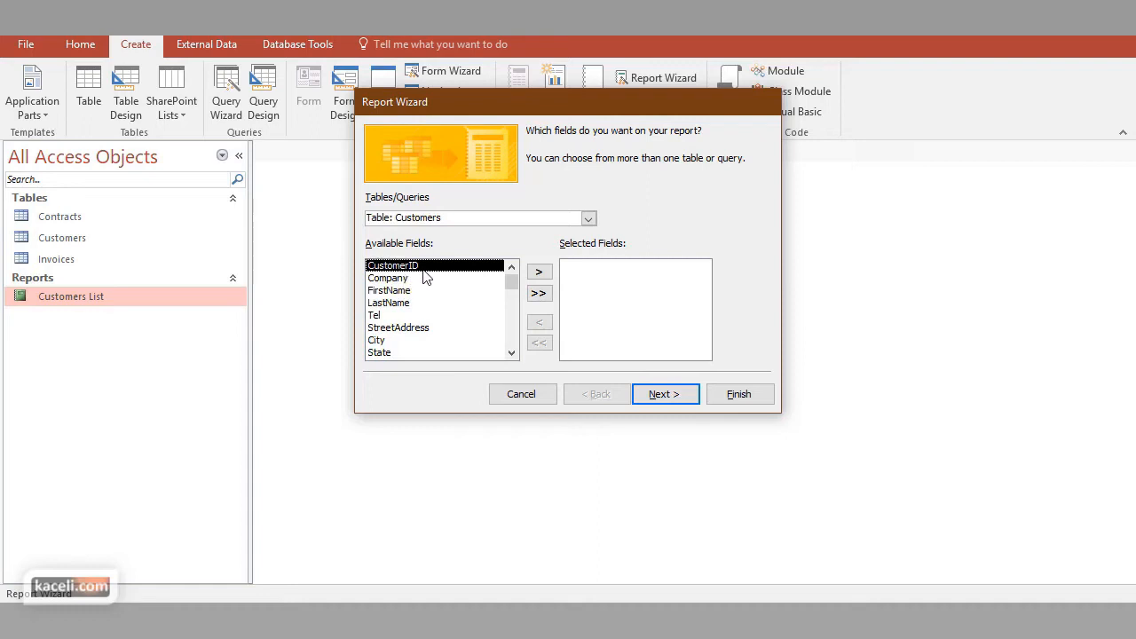
click(538, 273)
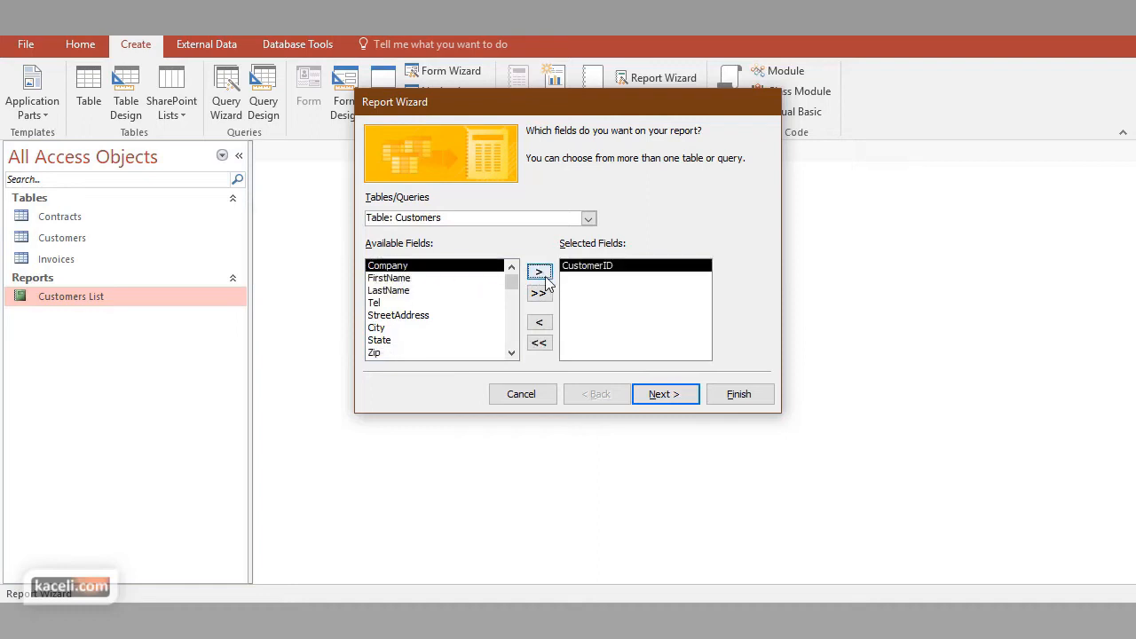
click(394, 278)
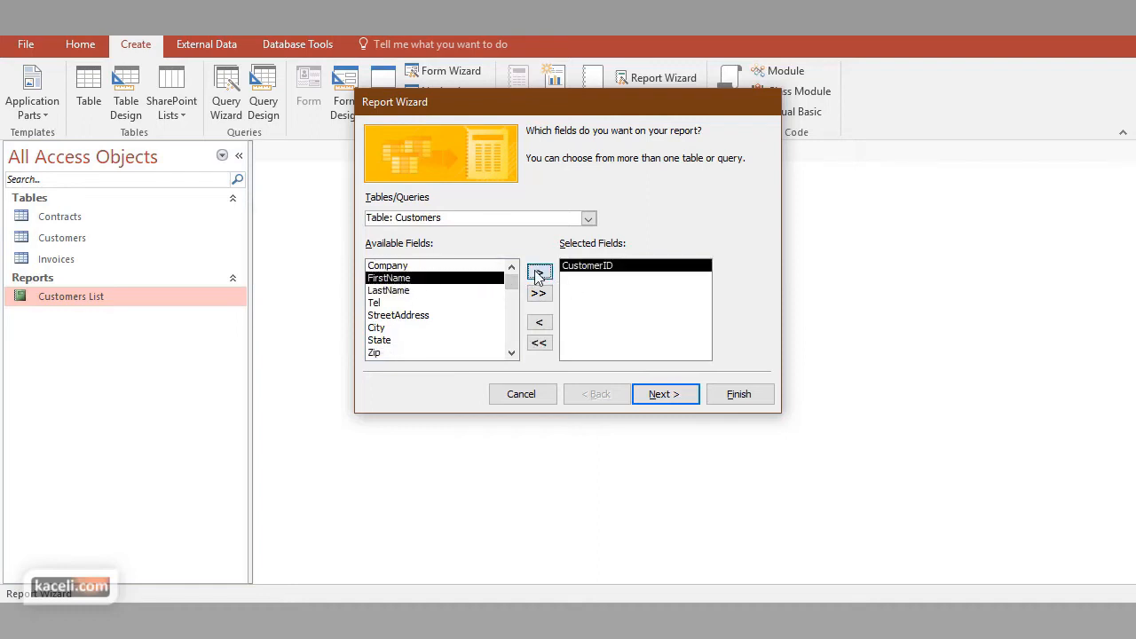
click(539, 273)
click(539, 272)
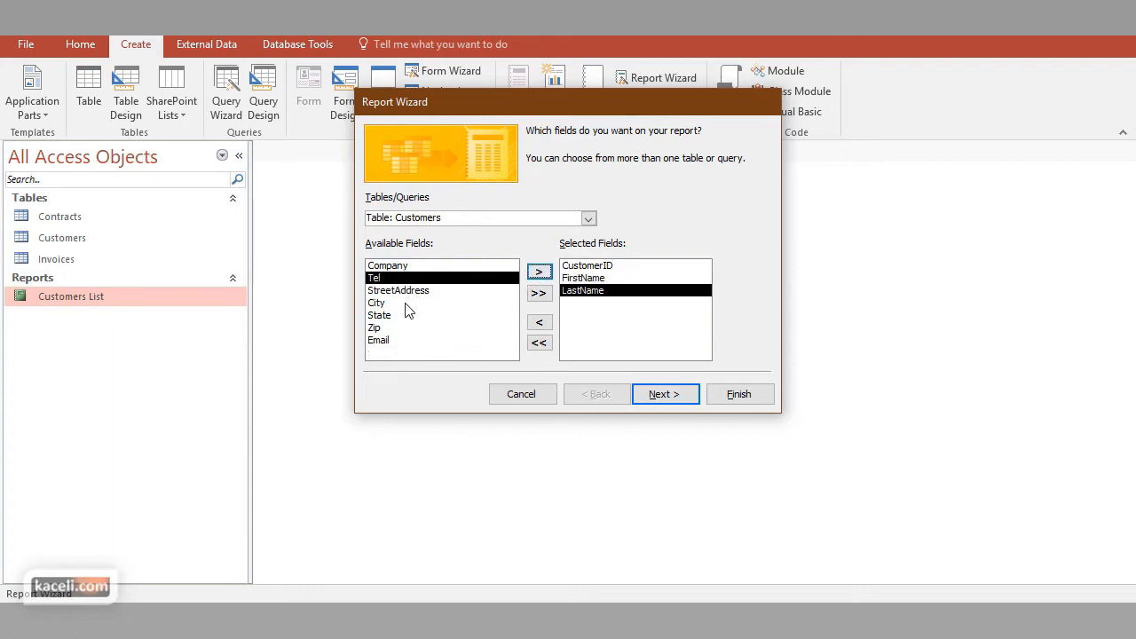
click(540, 275)
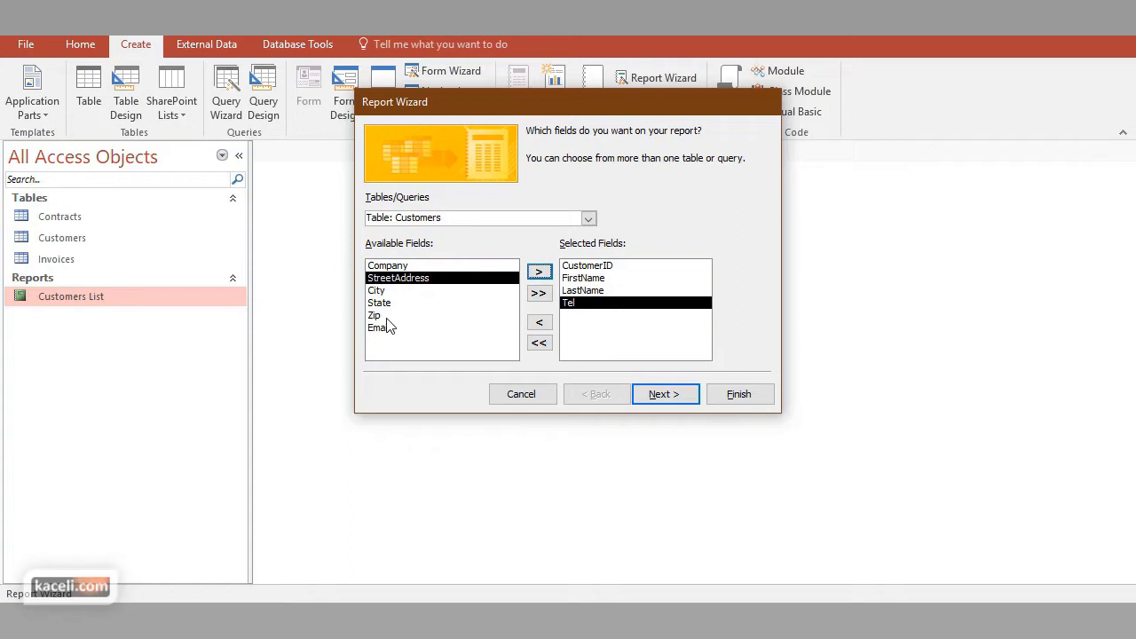
click(389, 327)
click(540, 275)
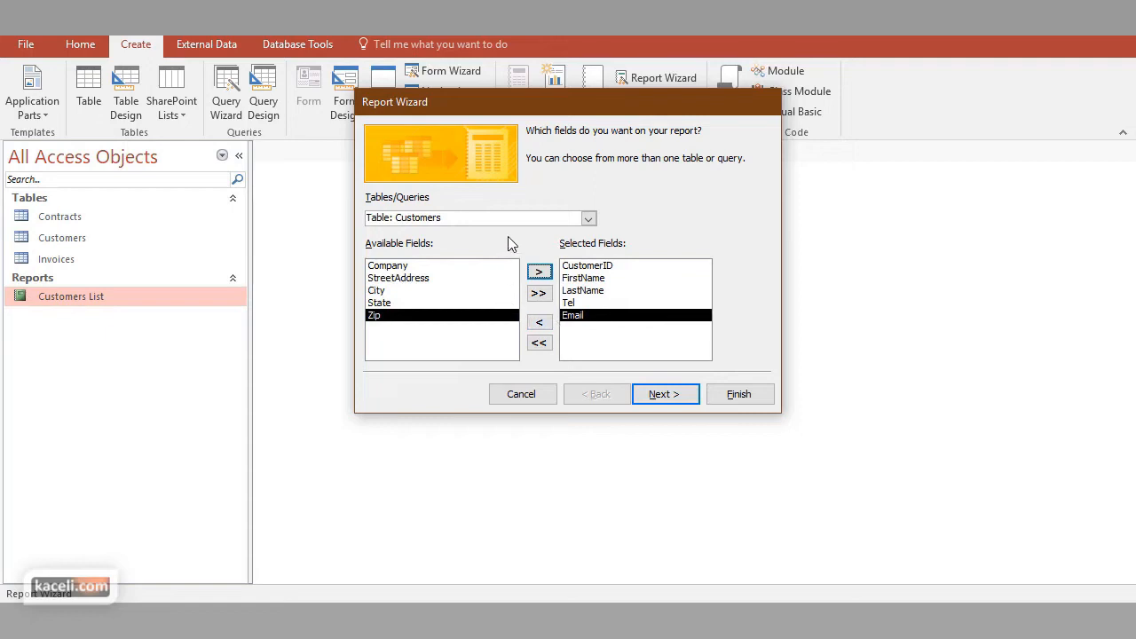
Add the Contract Amt and Contract Type fields from the Contracts table and accept the report's field selection
click(588, 219)
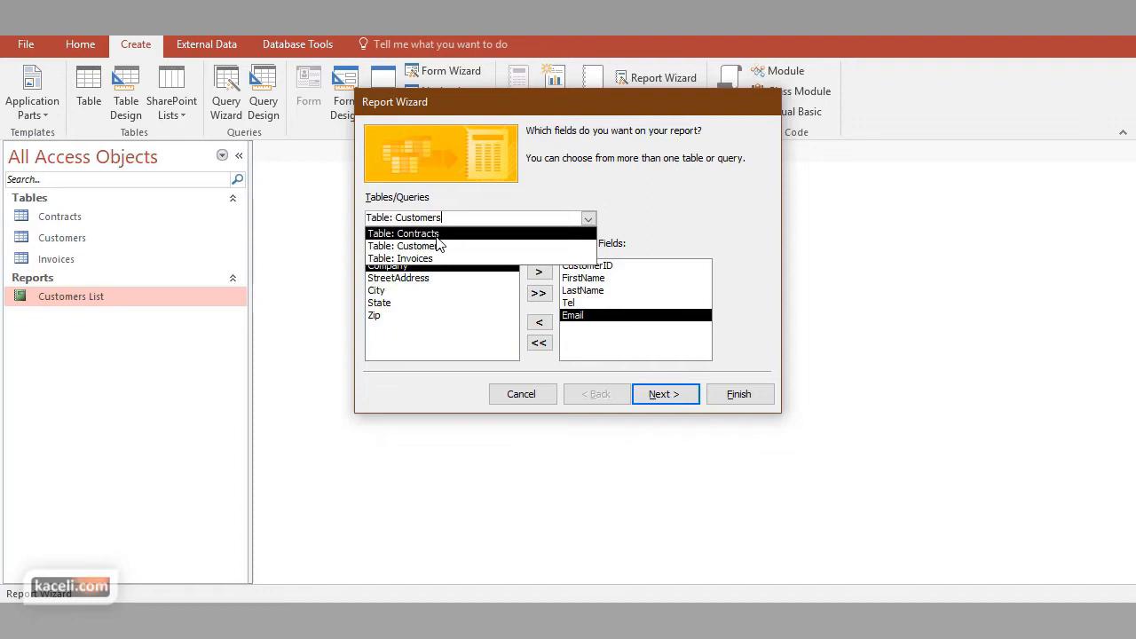
click(435, 234)
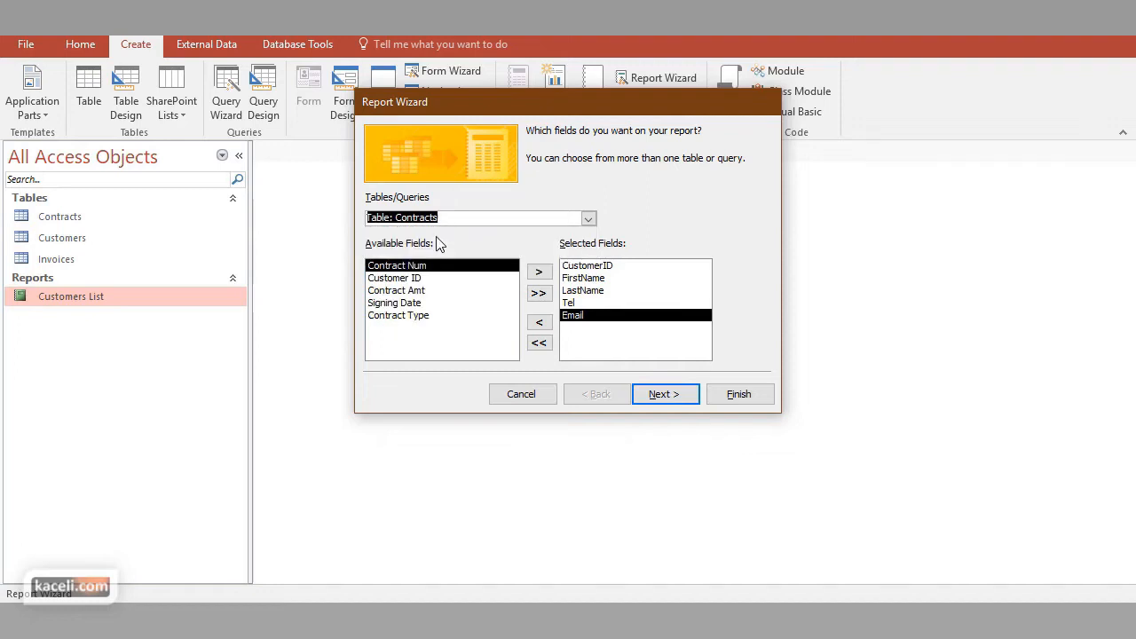
click(412, 291)
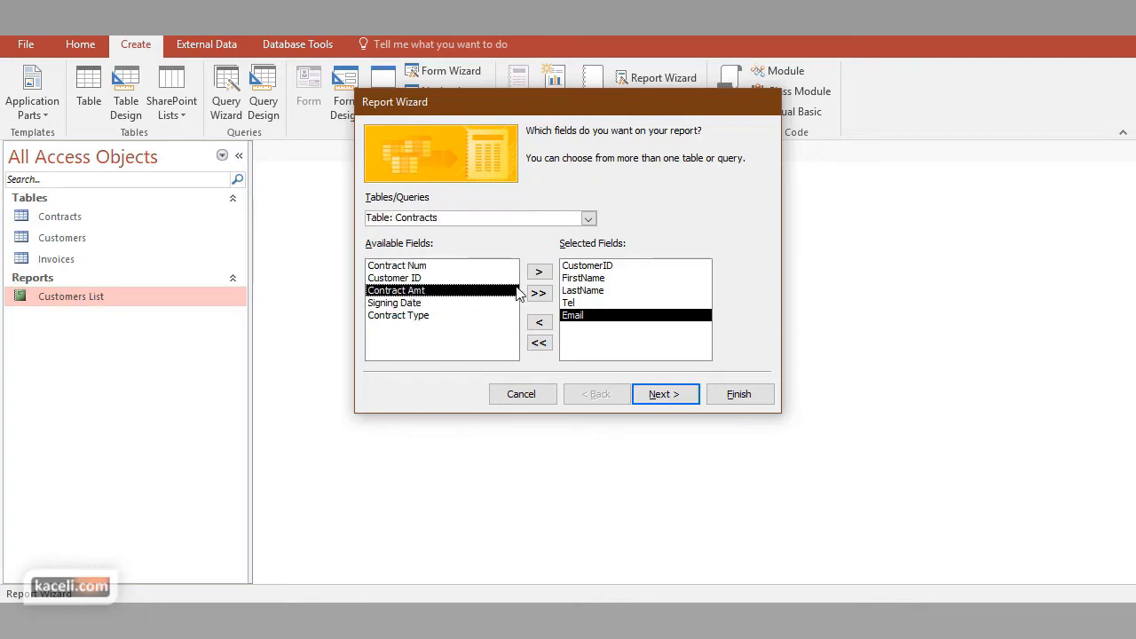
click(539, 272)
click(424, 304)
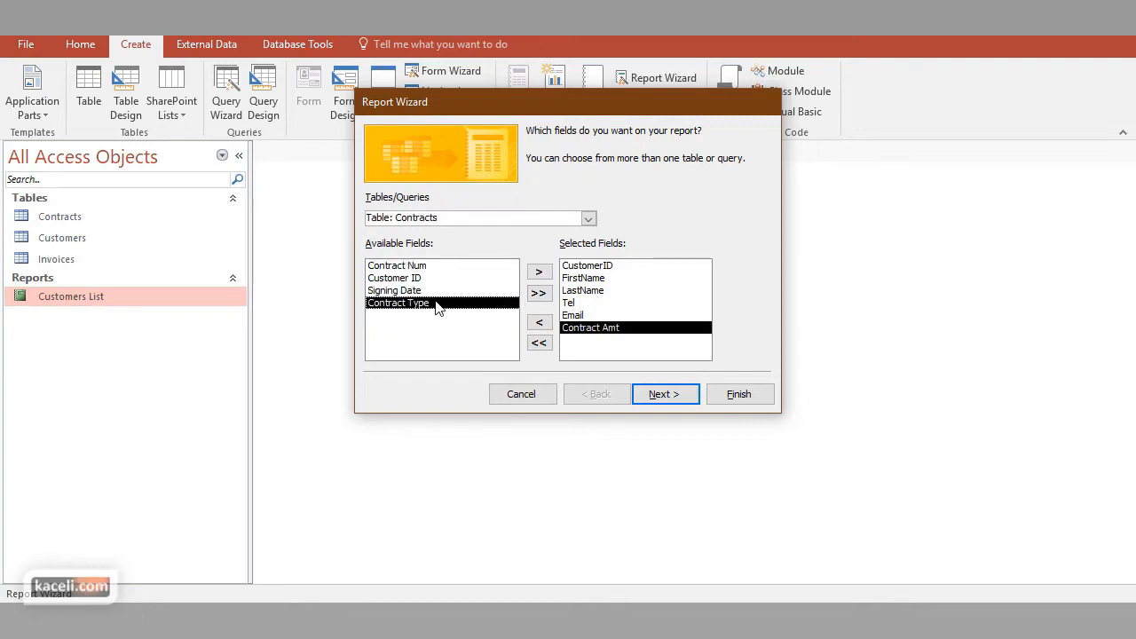
click(537, 272)
click(667, 396)
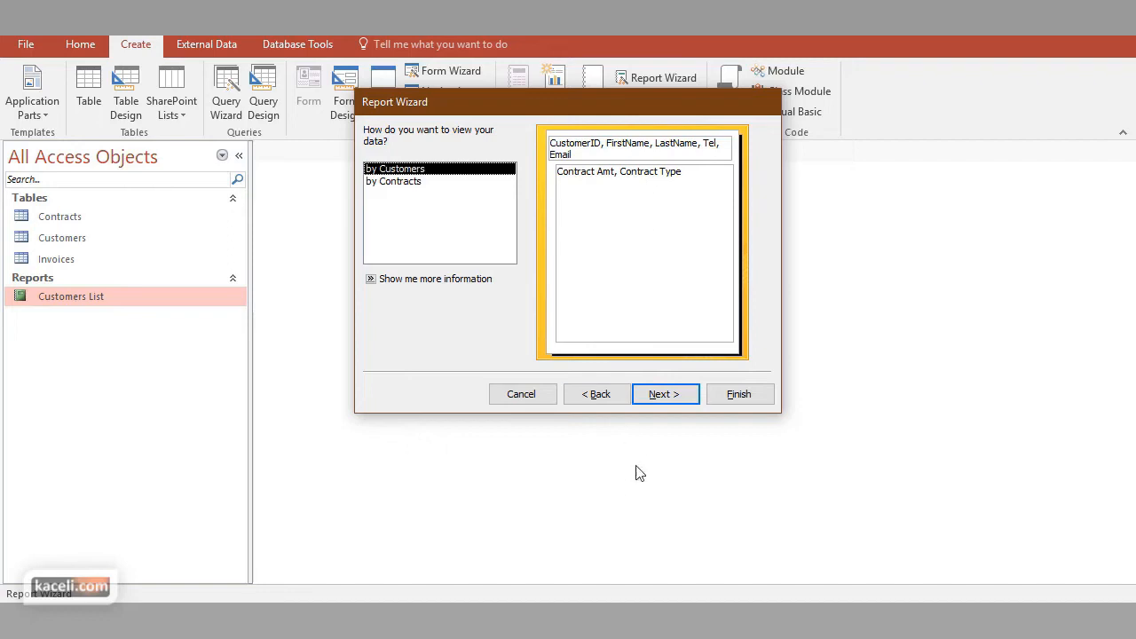
View the data by Customers without extra grouping levels, and sort detail records by Contract Amt in ascending order
click(664, 394)
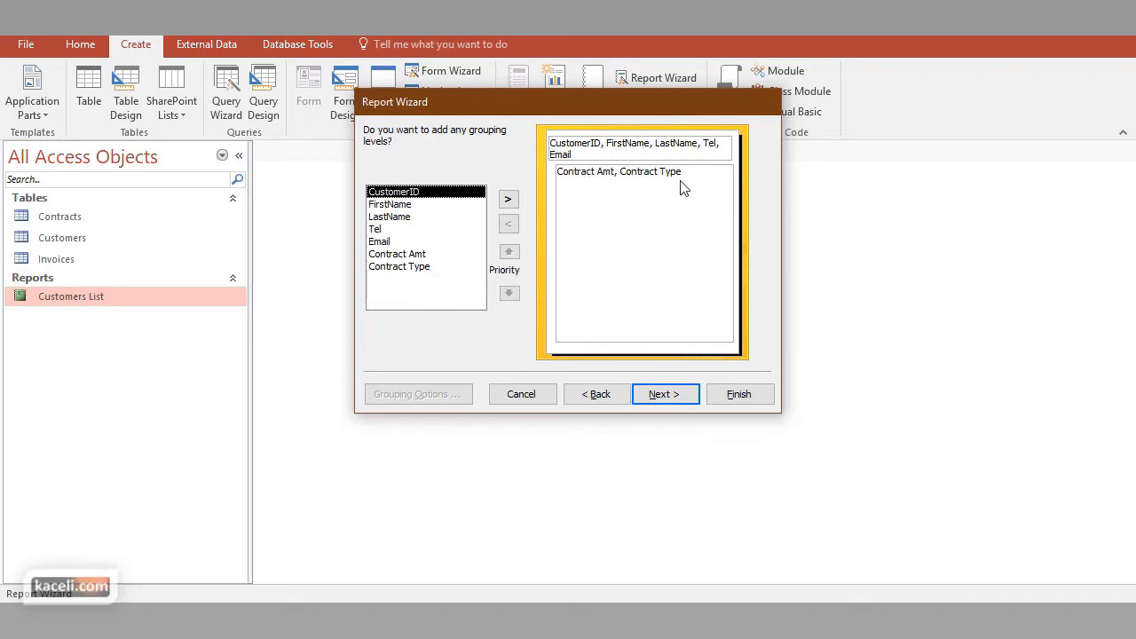
click(665, 396)
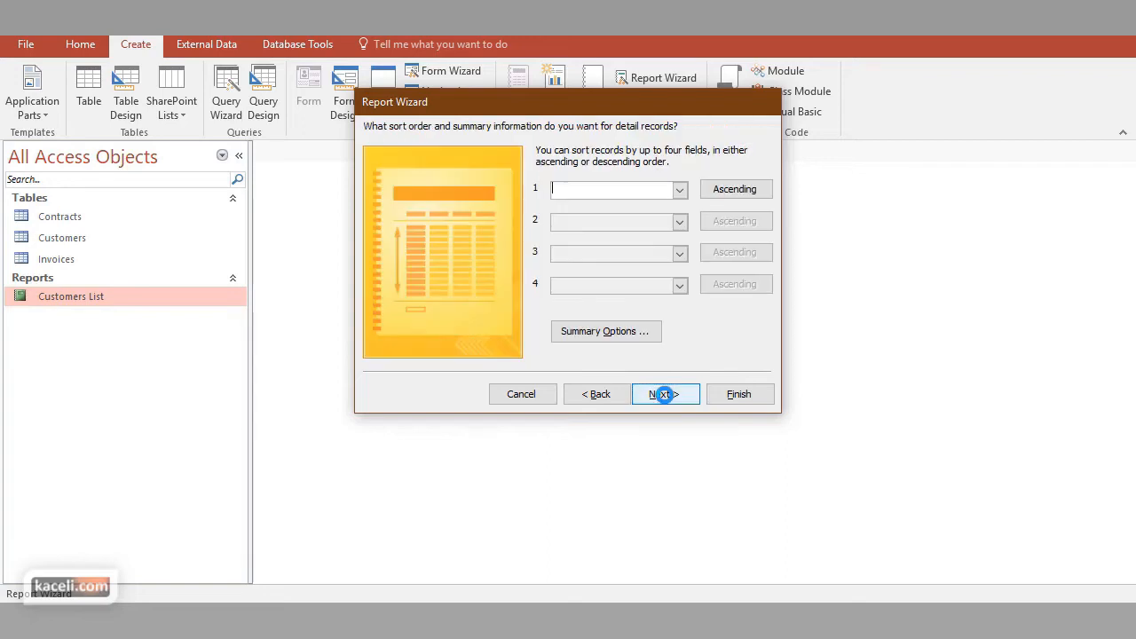
click(680, 190)
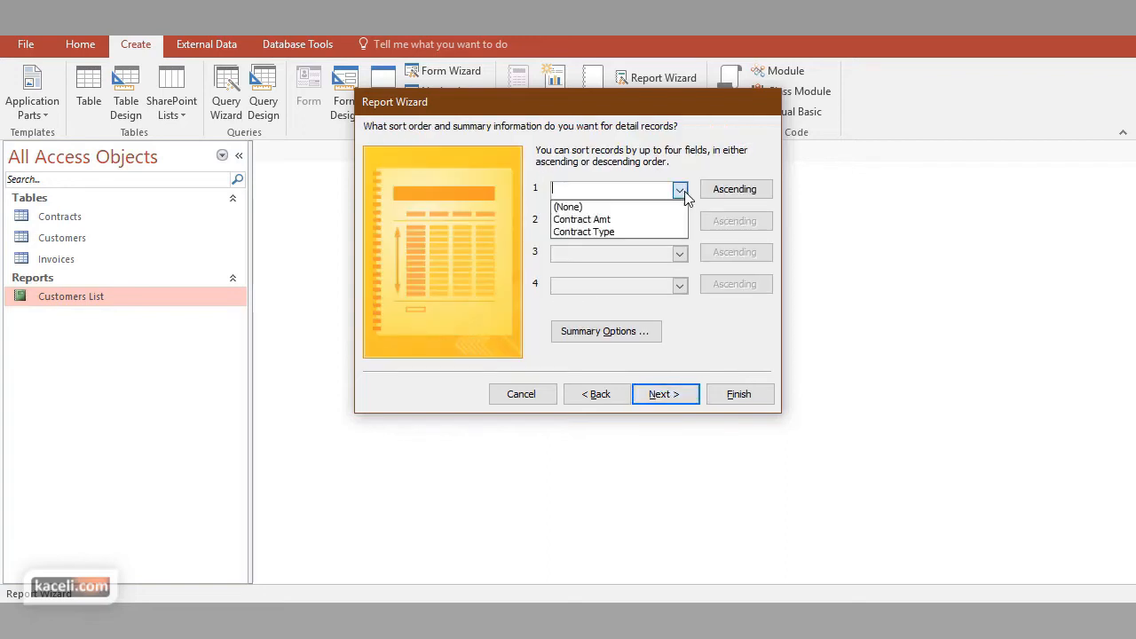
click(612, 219)
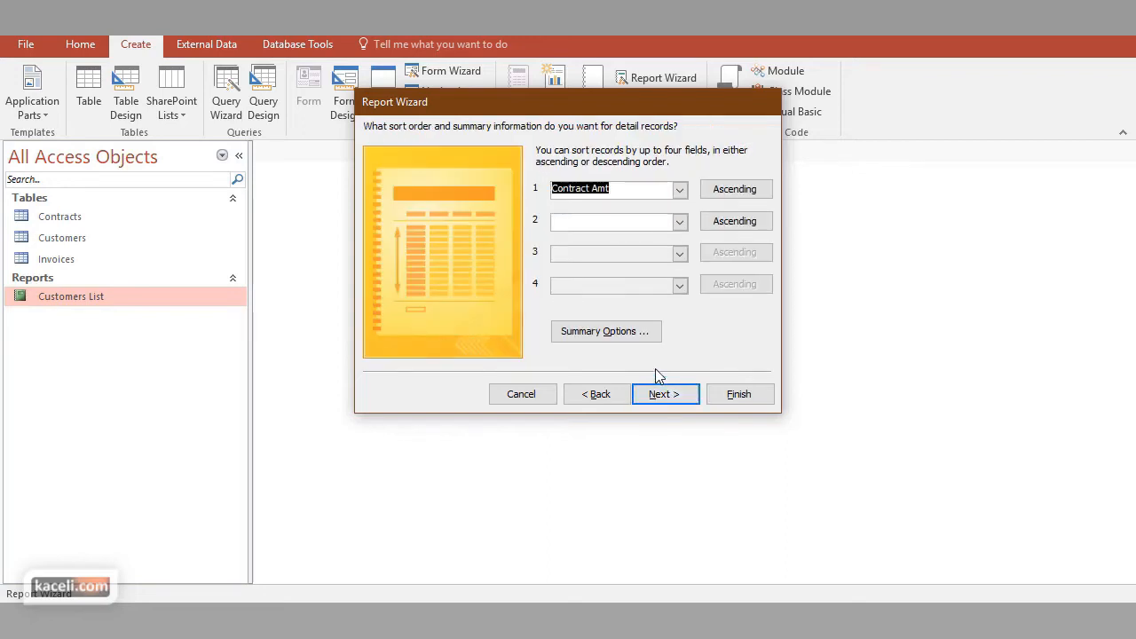
Add a Sum summary for Contract Amt showing detail and summary, and accept the sorting and summary settings
click(626, 335)
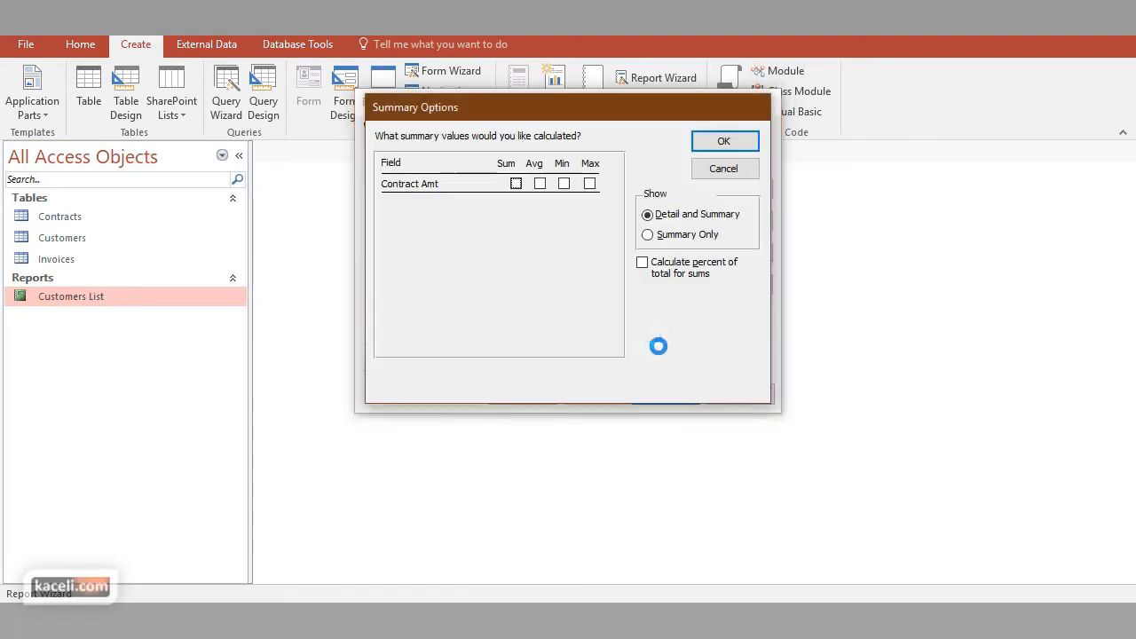
click(515, 184)
click(726, 143)
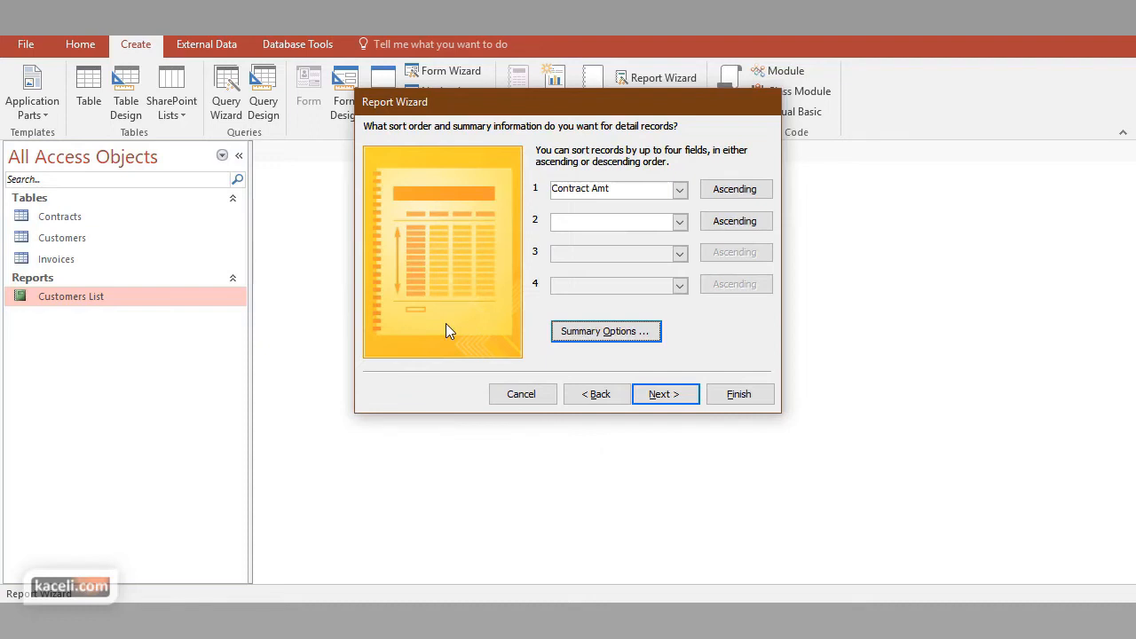
click(659, 394)
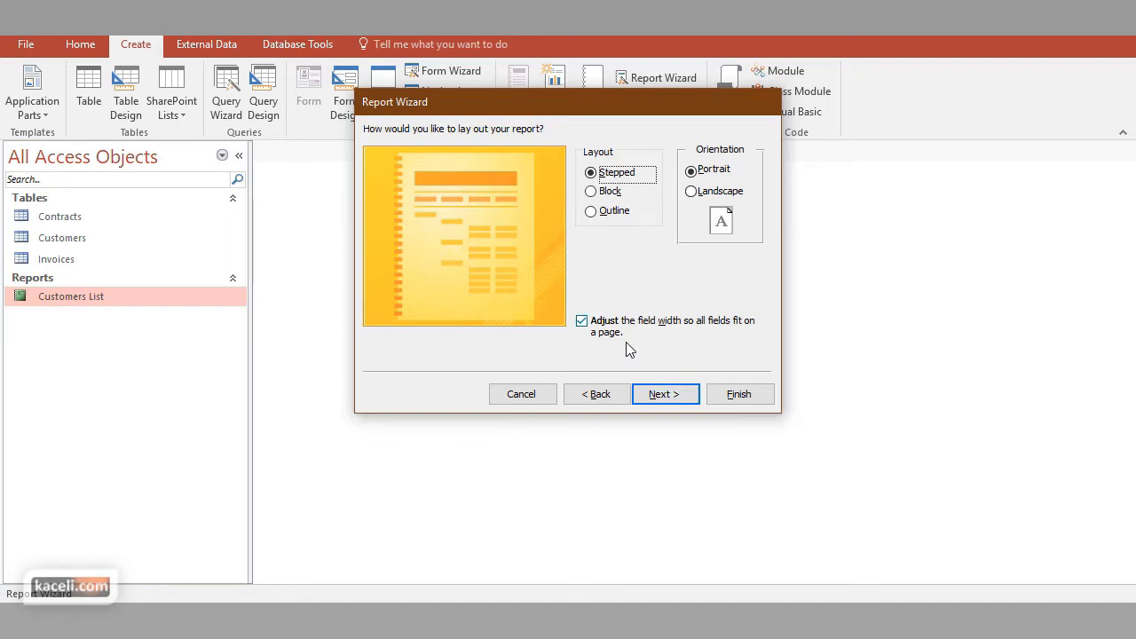
Keep the Stepped layout in Portrait orientation, title the report Contracts by Customer, and finish the wizard with a preview
click(665, 394)
click(557, 153)
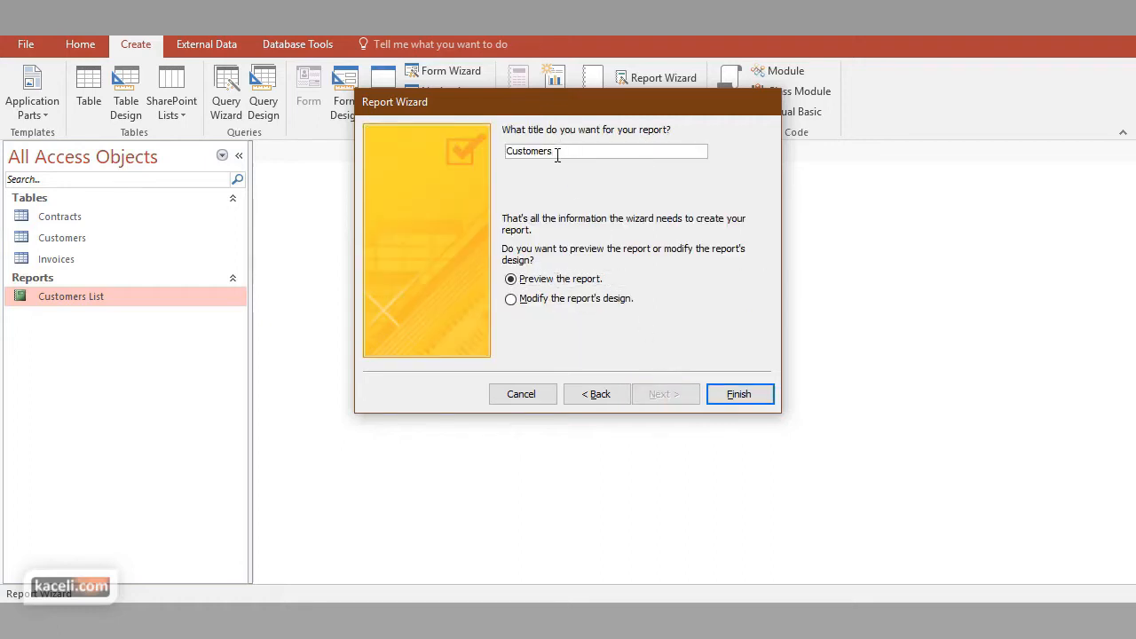
text(Contracts by Cusot)
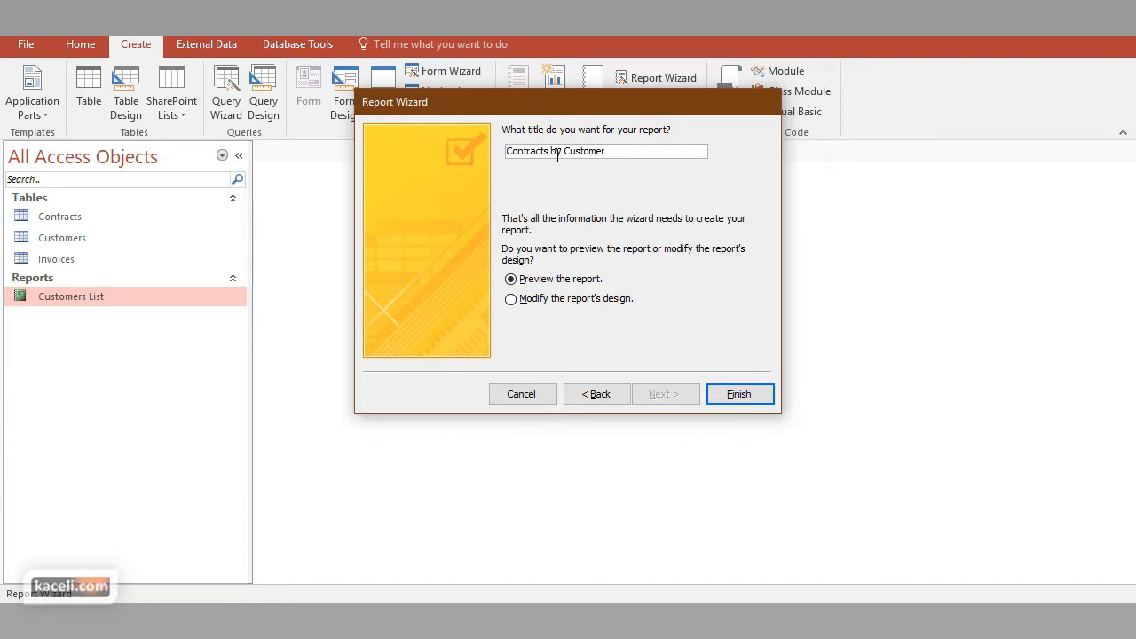
click(743, 400)
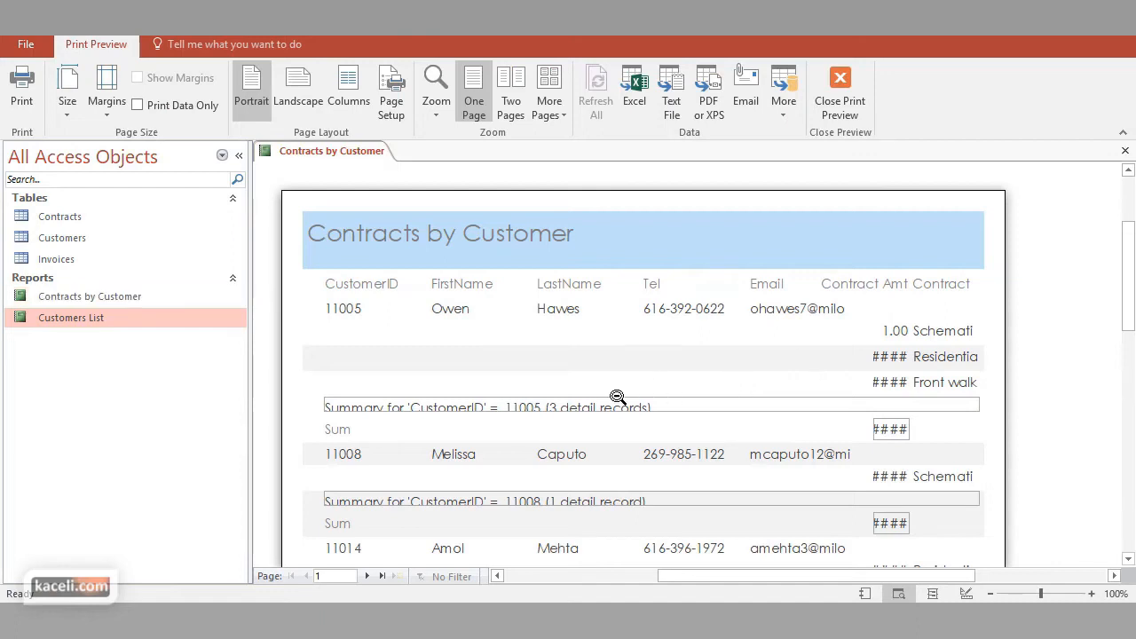
Examine the Contracts by Customer report's columns and summaries in Print Preview, and close the preview
scroll(606, 421, down, 2)
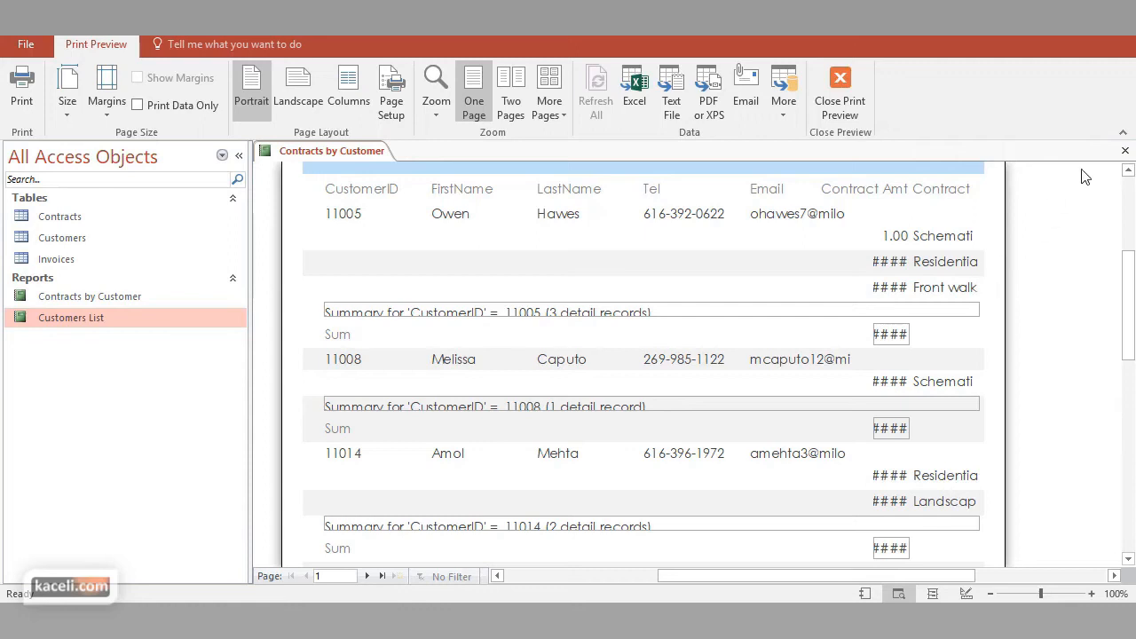
click(1124, 151)
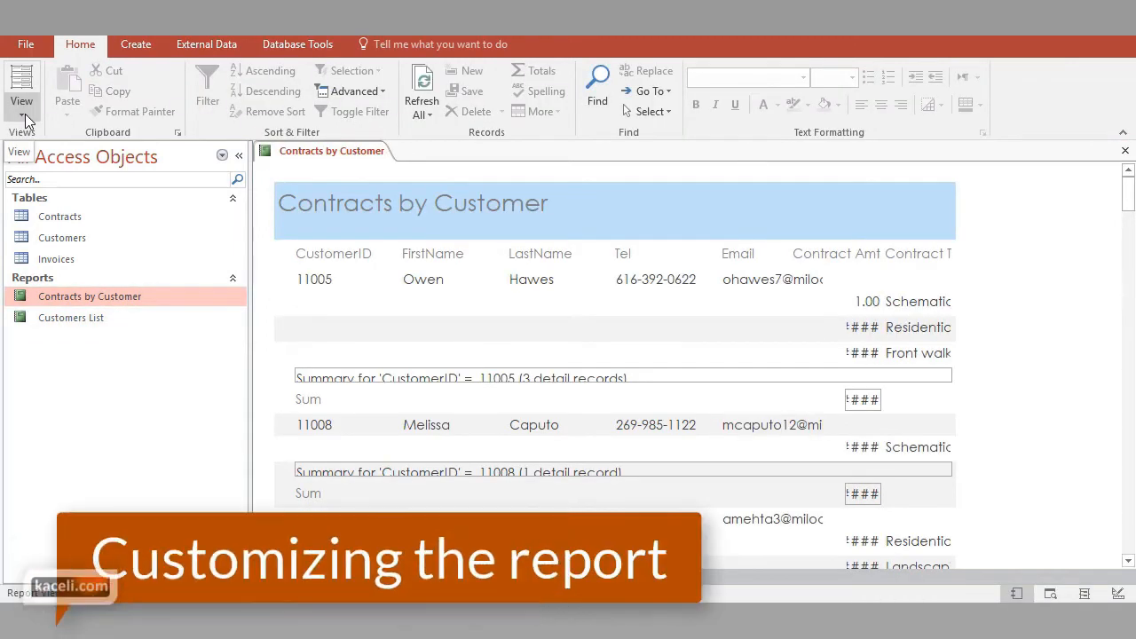
click(23, 115)
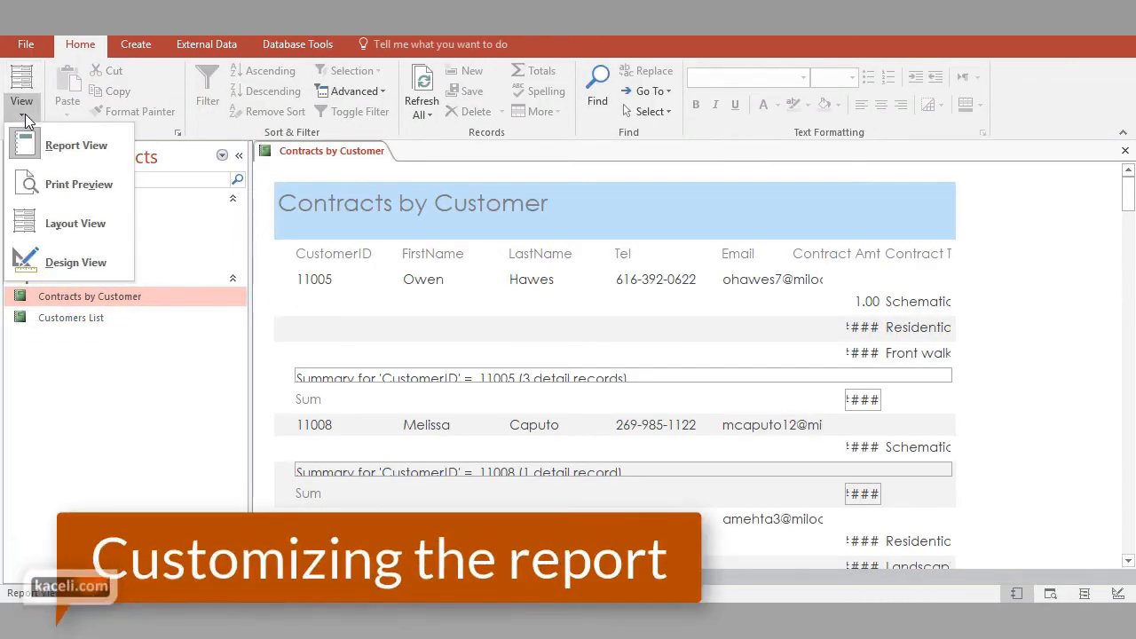
click(83, 188)
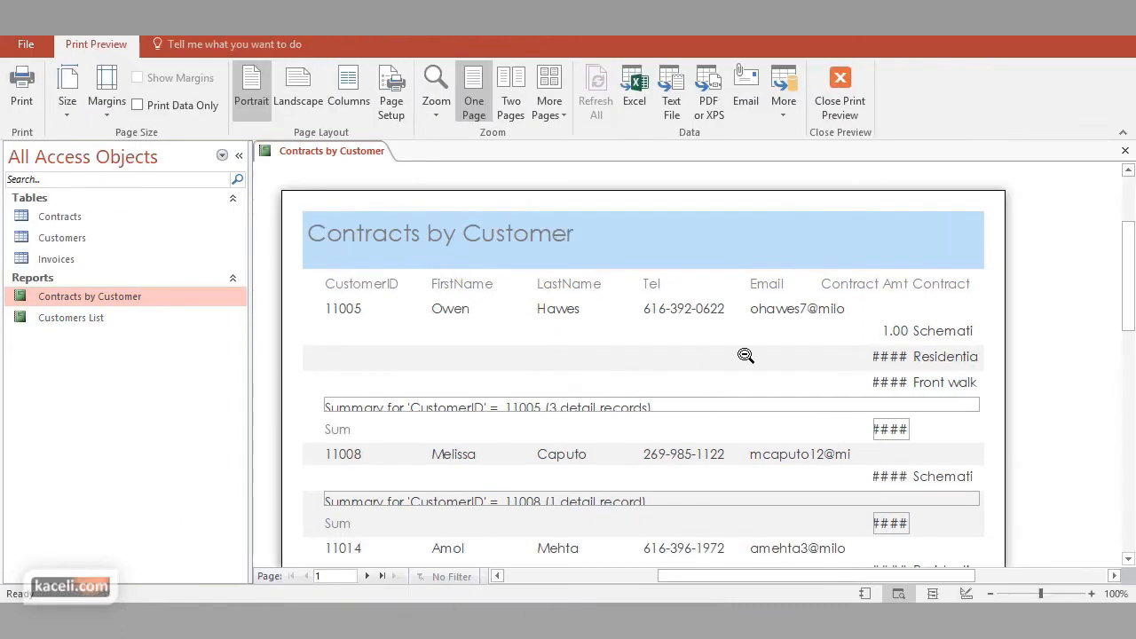
scroll(745, 344, down, 5)
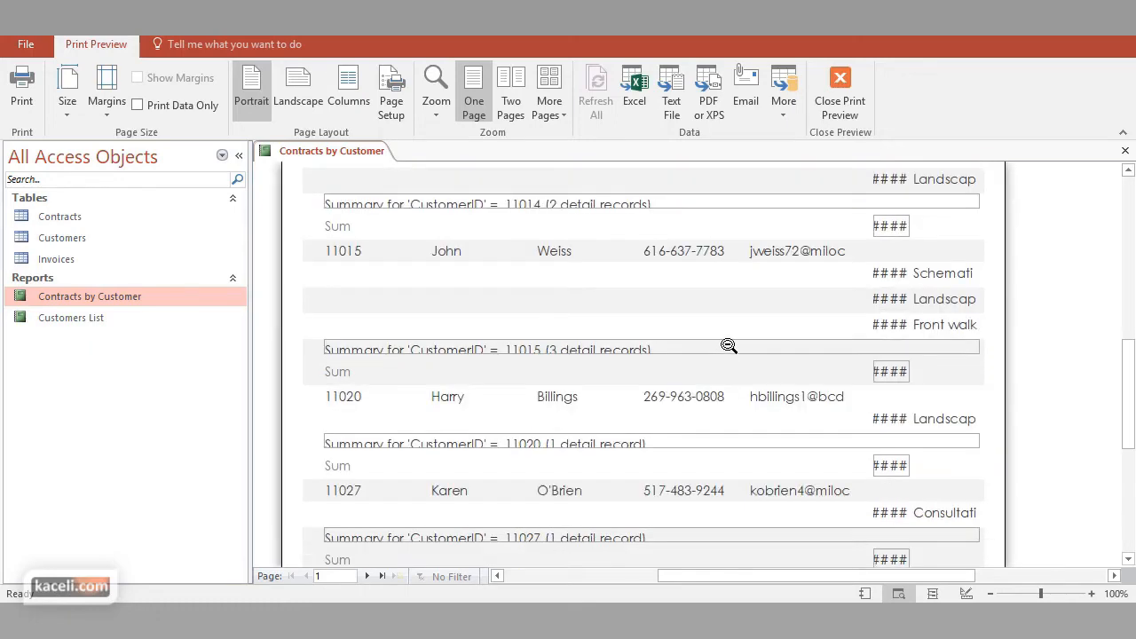
scroll(728, 345, down, 1)
scroll(729, 344, down, 1)
scroll(730, 344, up, 3)
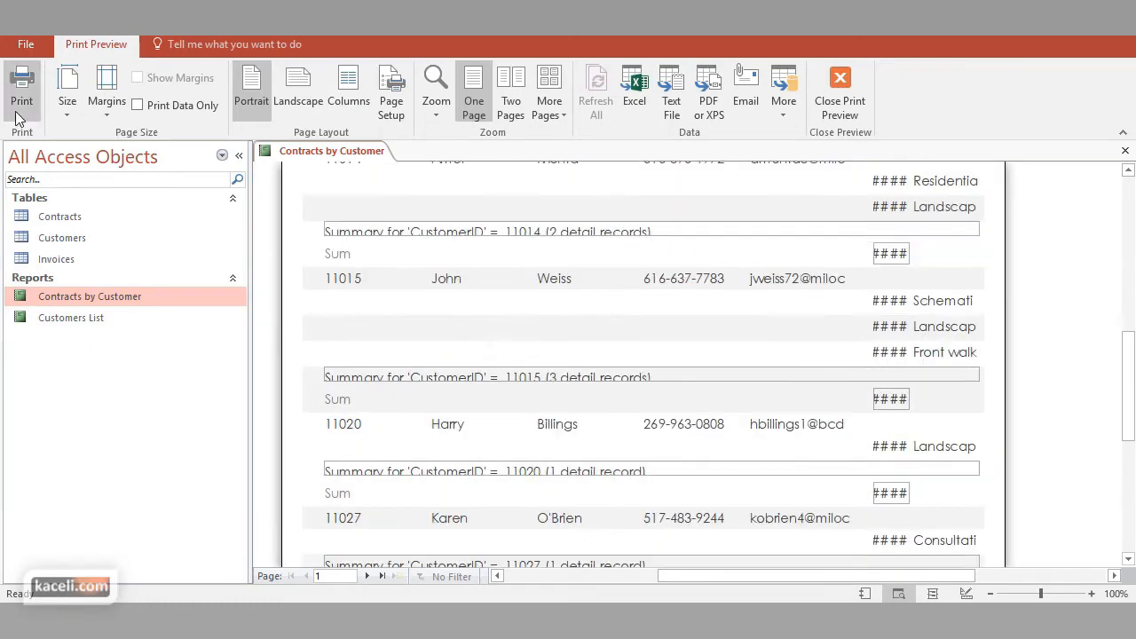
click(845, 97)
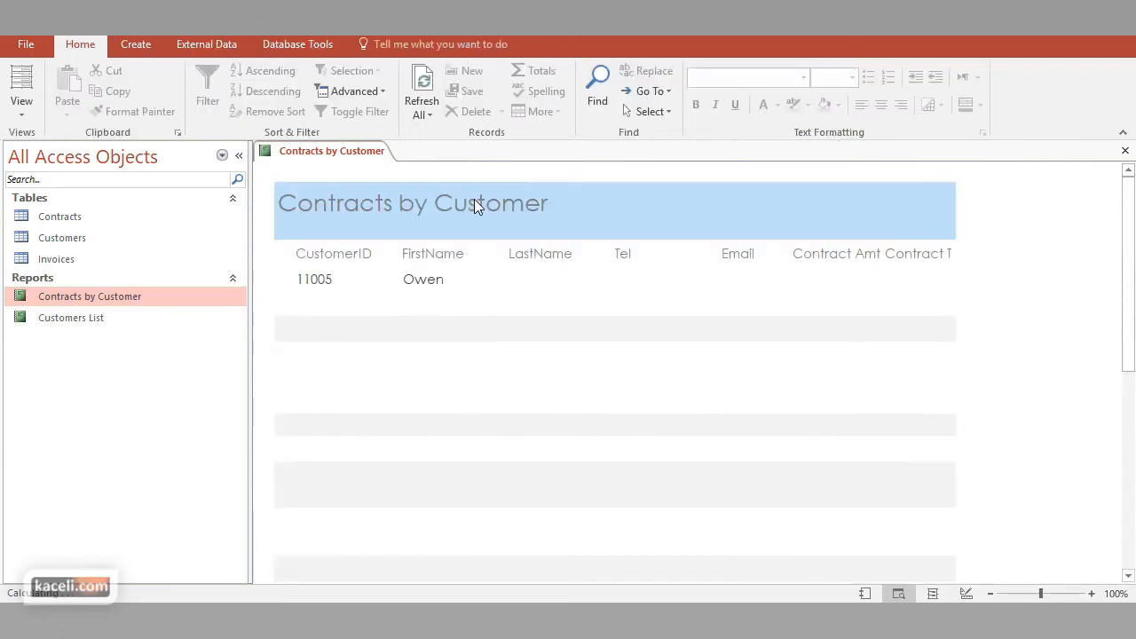
In Layout View, move the contract amounts beneath the FirstName column and widen the field to show the full amounts
click(19, 105)
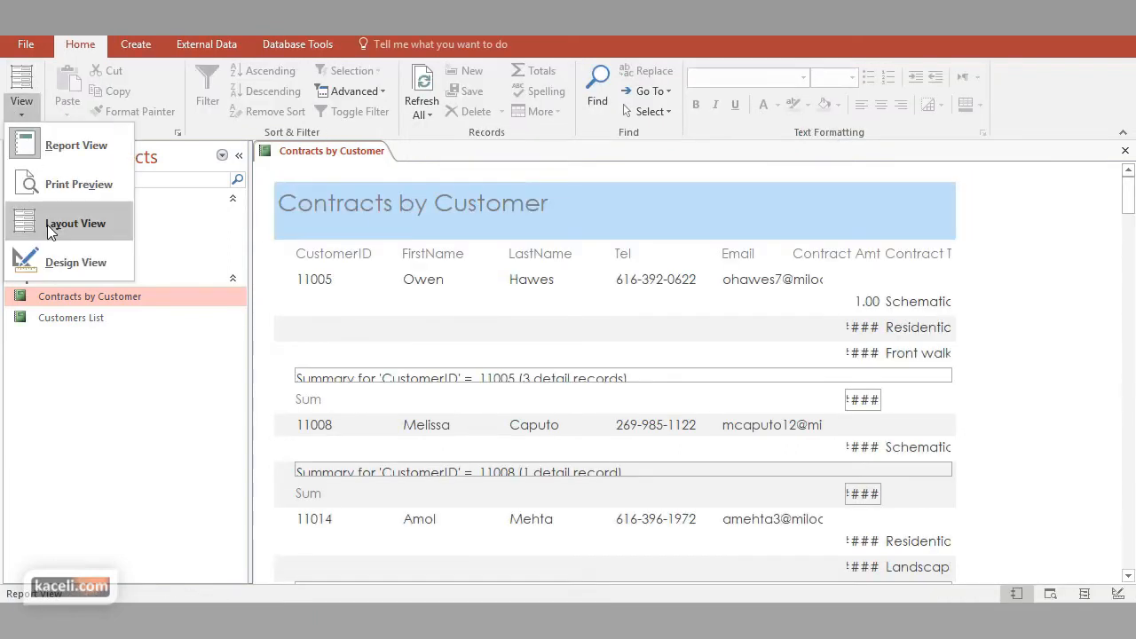
click(51, 229)
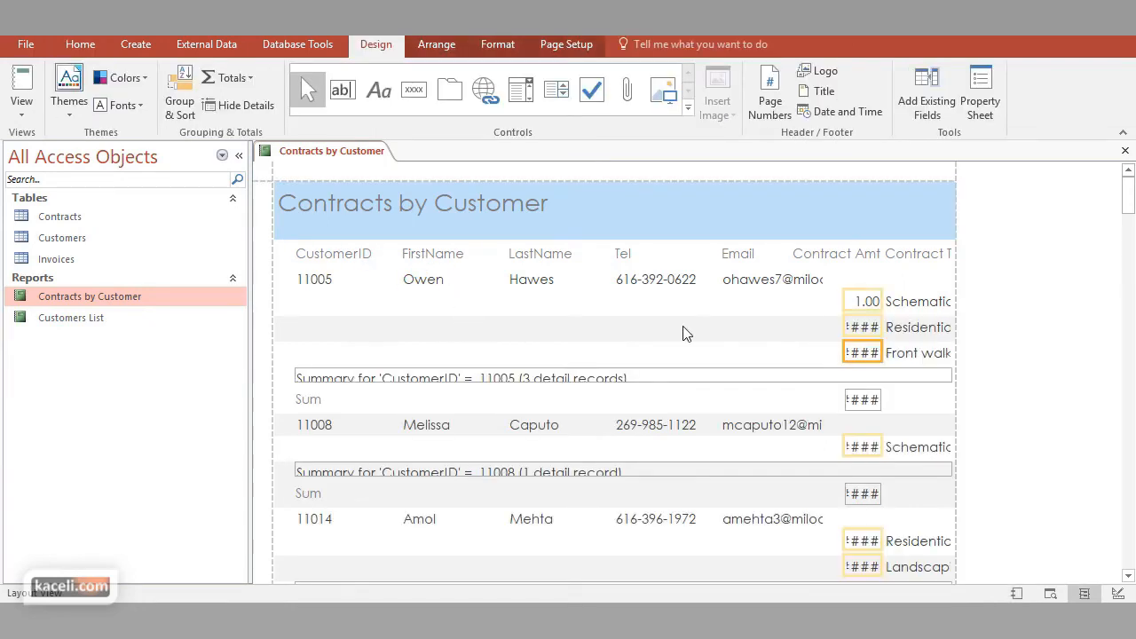
click(864, 303)
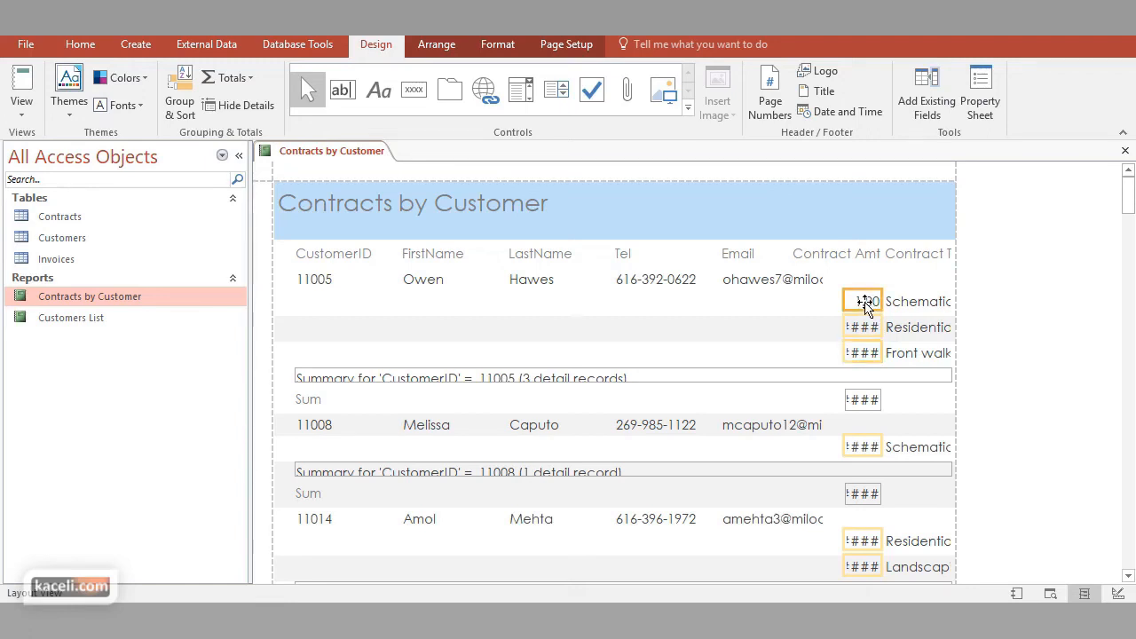
drag(864, 302, 600, 306)
drag(467, 304, 426, 307)
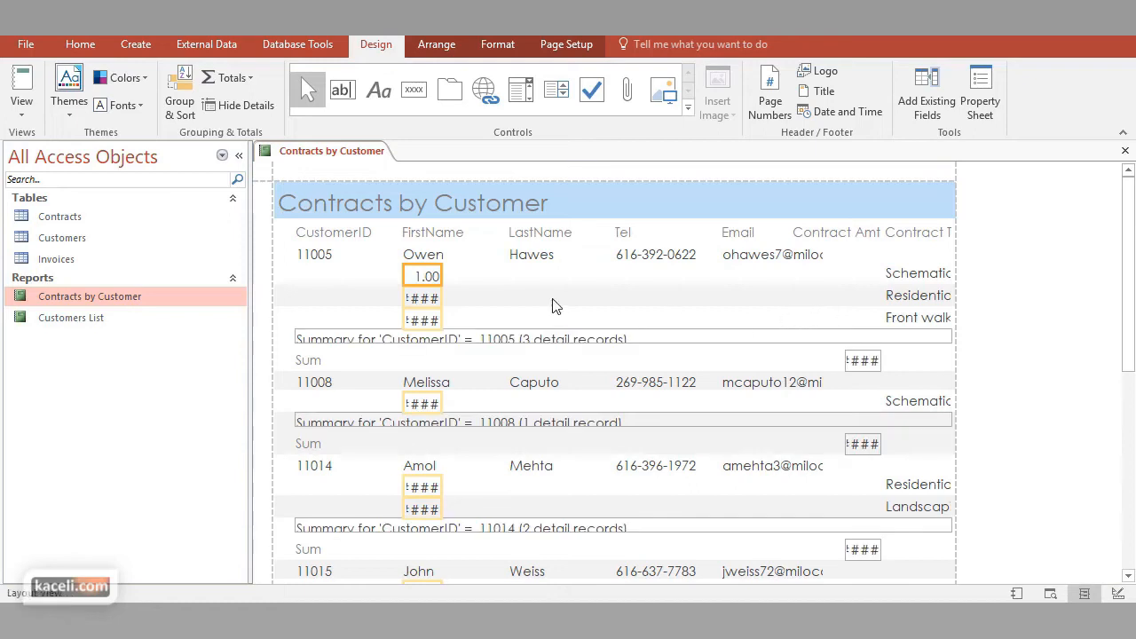
drag(441, 276, 474, 278)
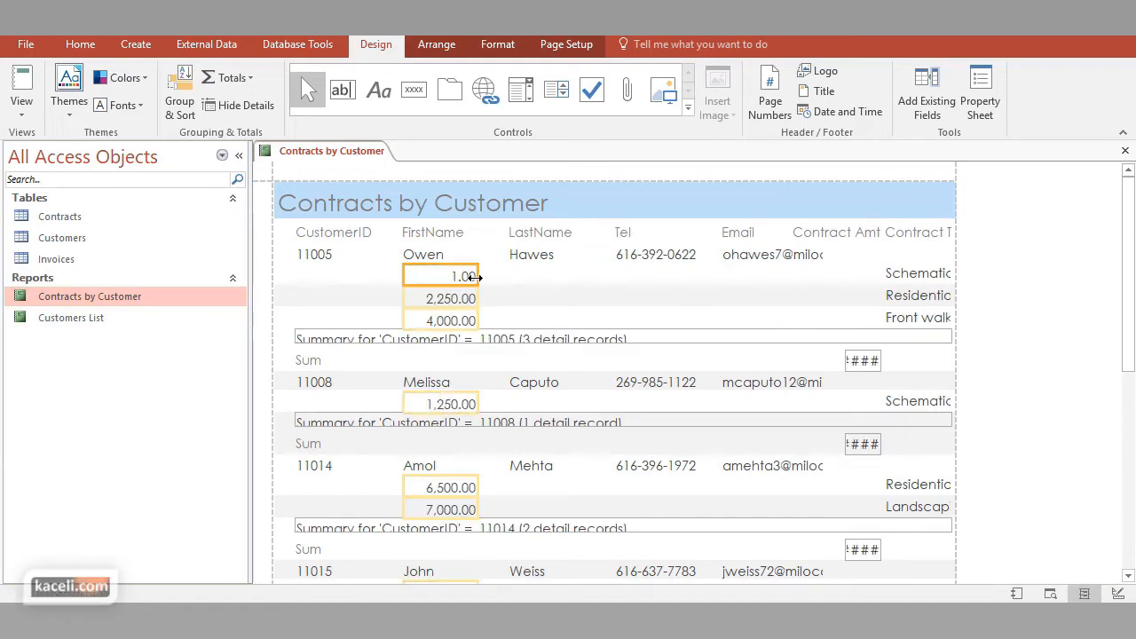
Move the contract type descriptions beside the contract amounts, and widen the description and Email fields to show their full text
click(902, 271)
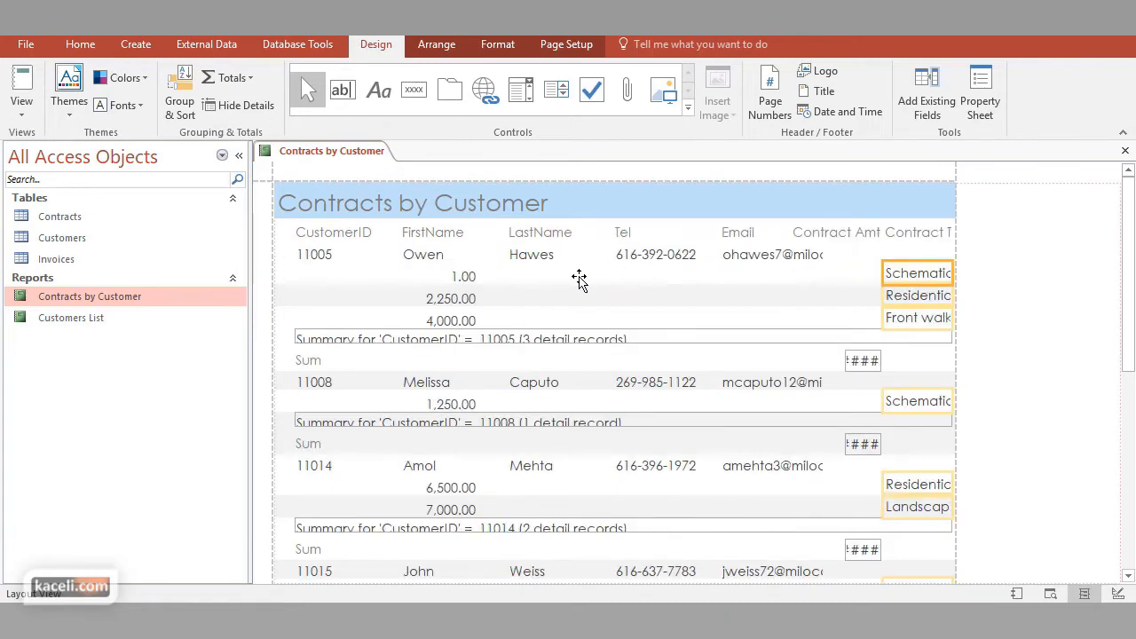
drag(582, 280, 525, 286)
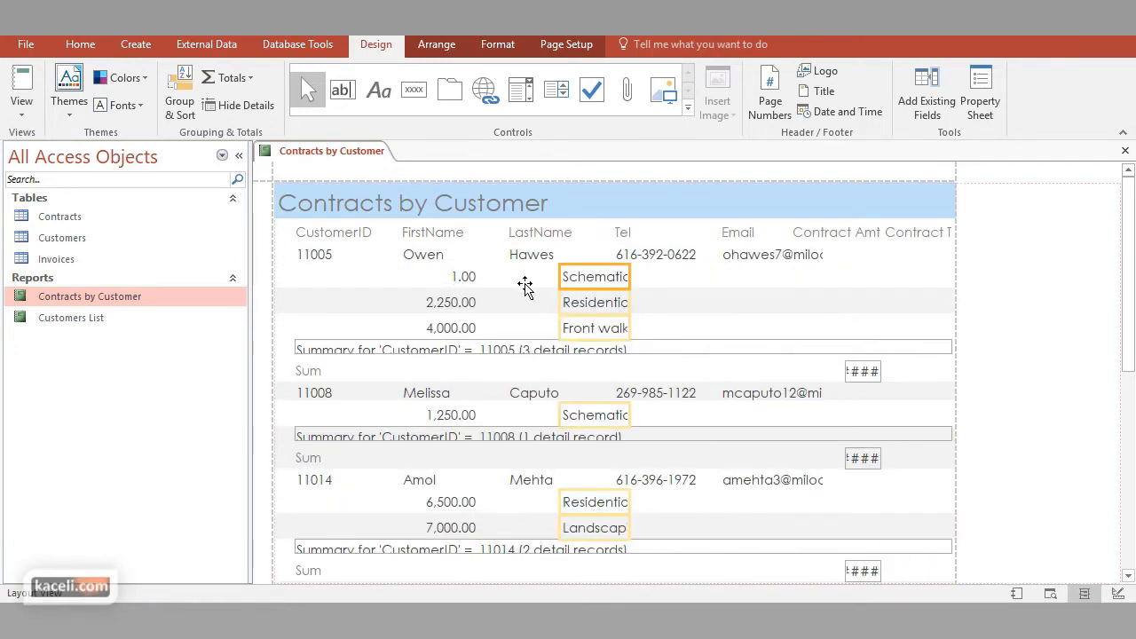
drag(797, 305, 924, 308)
click(798, 258)
drag(824, 255, 941, 265)
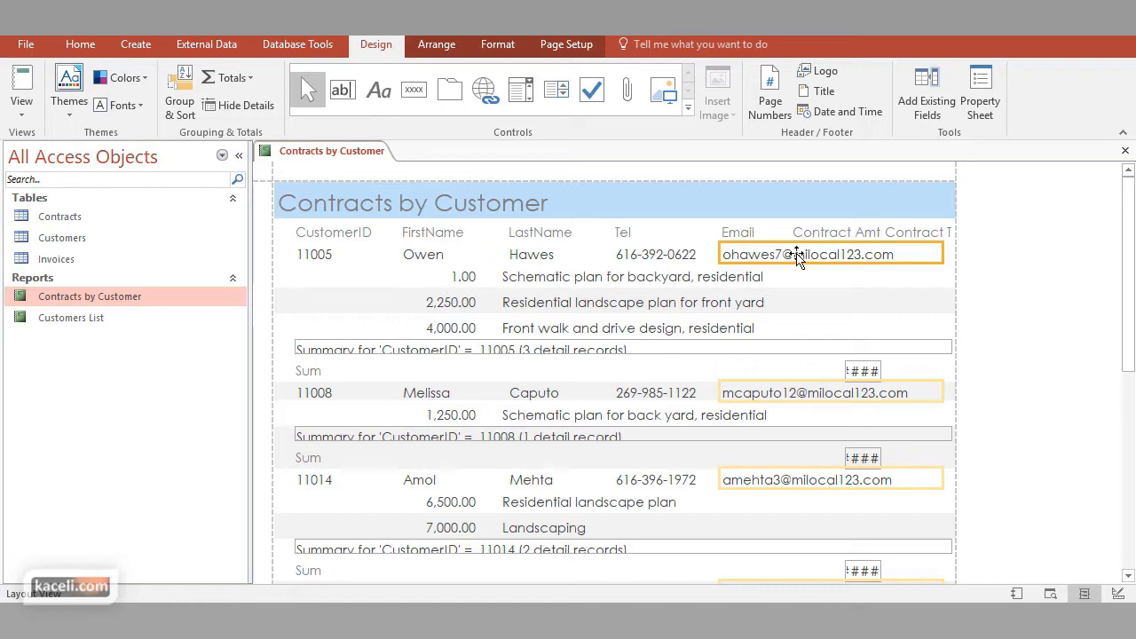
Delete the Contract Amt and Contract Type column headings from the report's header row
click(827, 232)
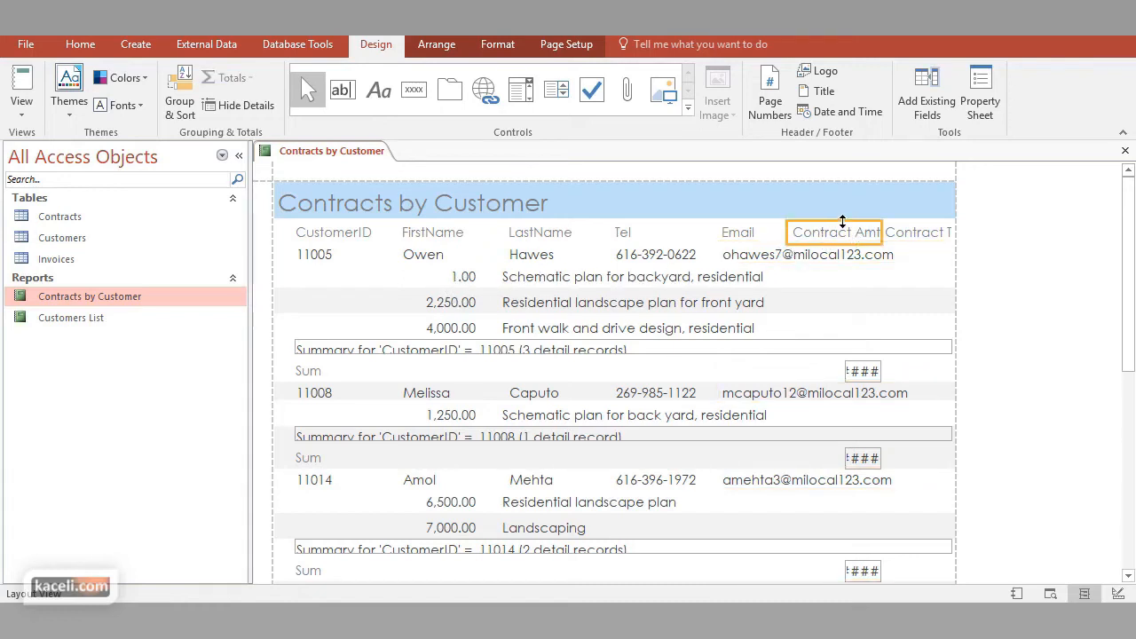
click(838, 229)
click(848, 235)
key(Delete)
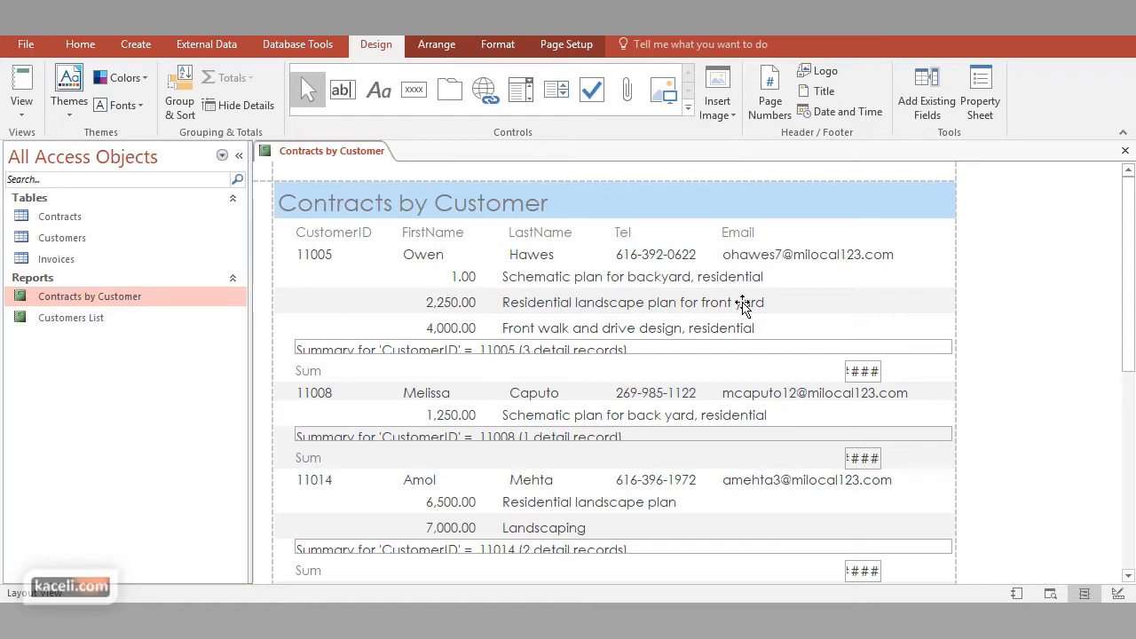
Widen the sum field in the customer summary and move it beneath the contract amounts
click(861, 372)
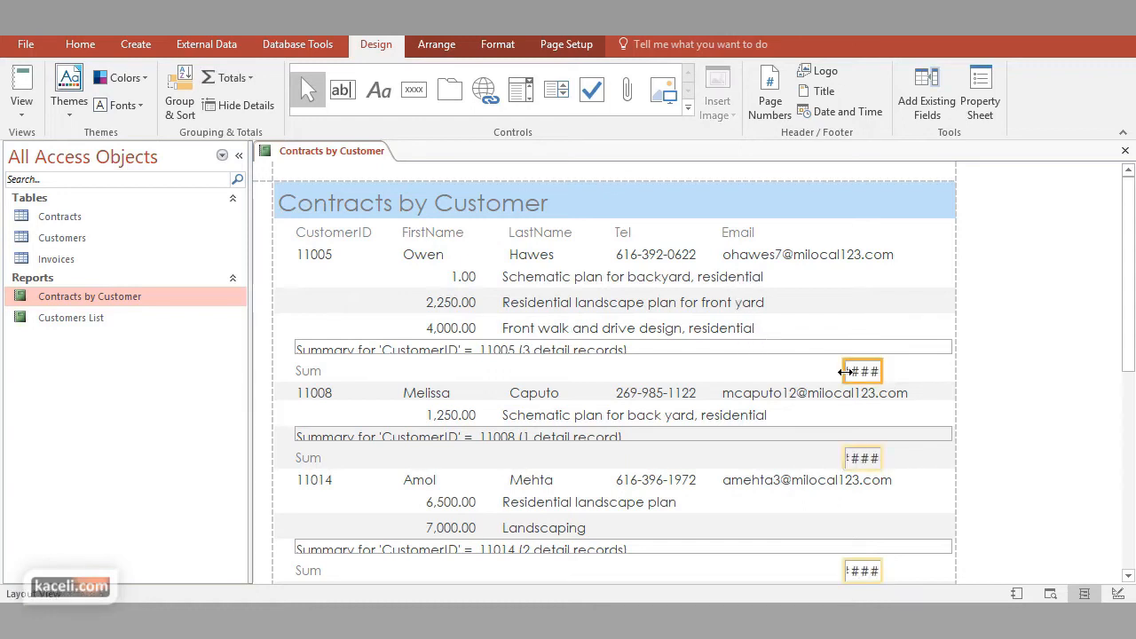
click(912, 377)
click(866, 372)
drag(864, 372, 438, 367)
click(558, 347)
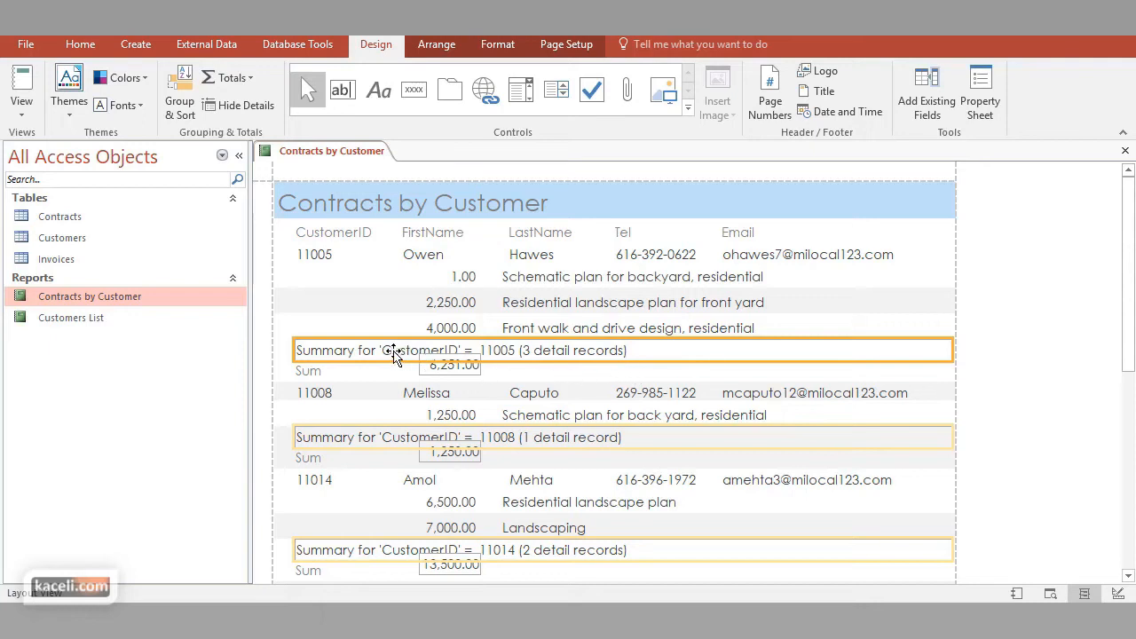
Move the Sum label beside the summed amount and rename it TOTAL
click(334, 373)
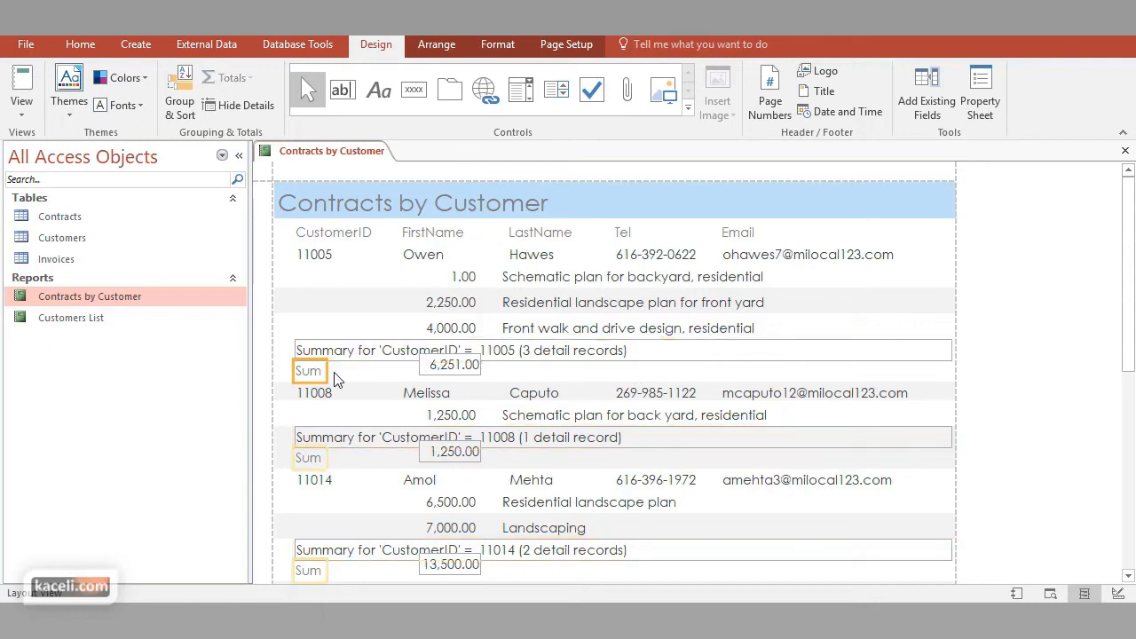
drag(404, 377, 400, 376)
click(398, 374)
double_click(398, 374)
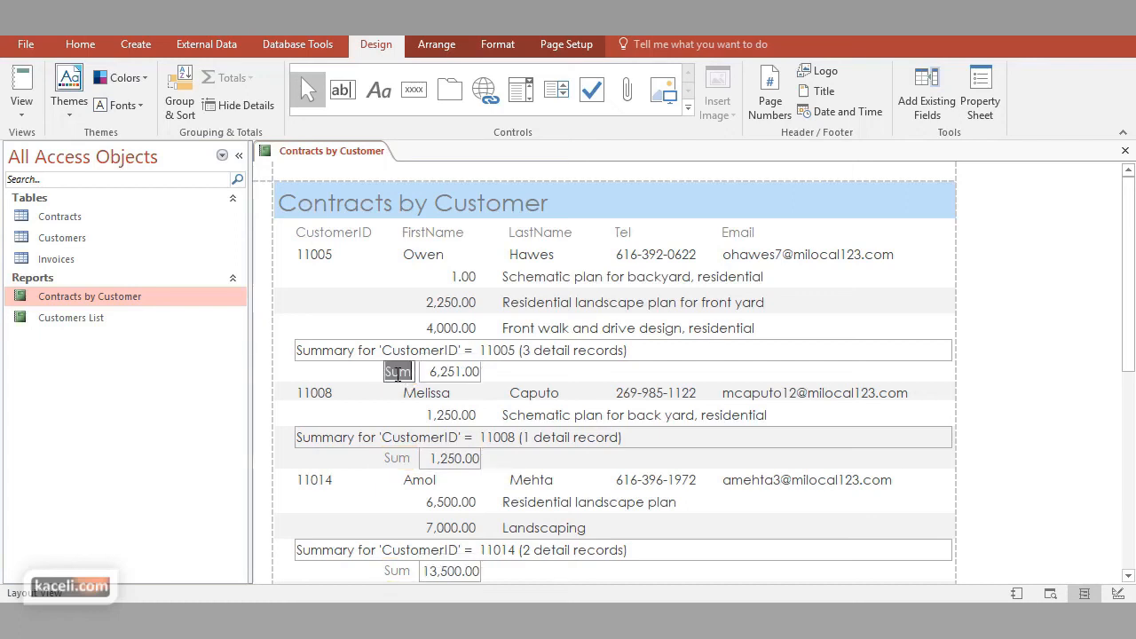
key(Caps_Lock)
text(TOTAL)
key(Return)
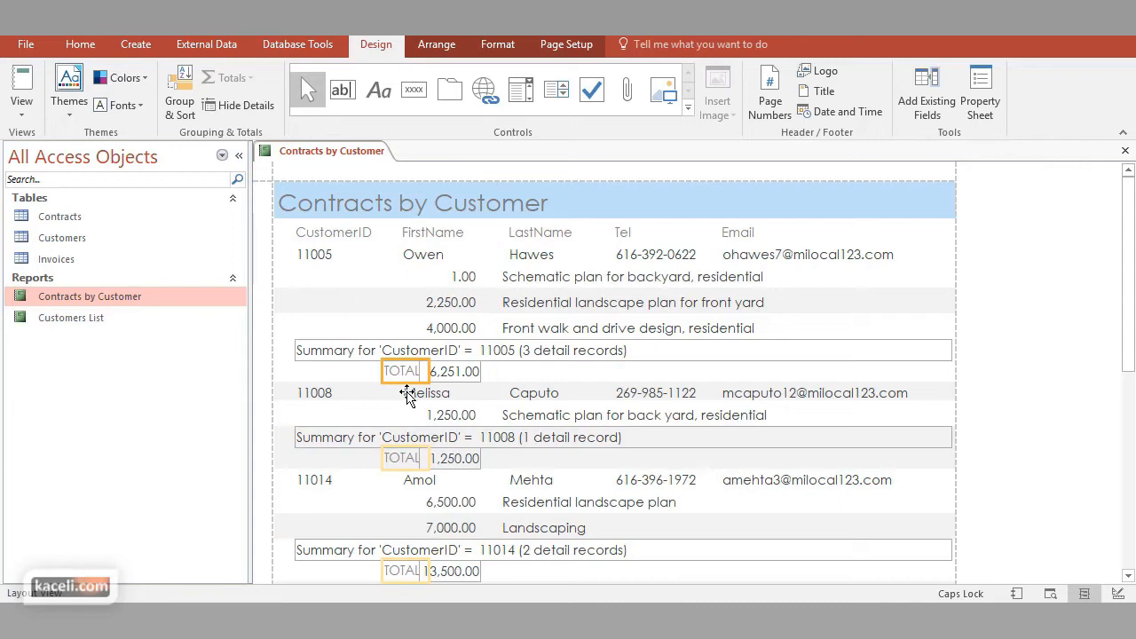
Apply the Office theme that has a grey title band, and delete the "Summary for 'CustomerID'" line
click(68, 109)
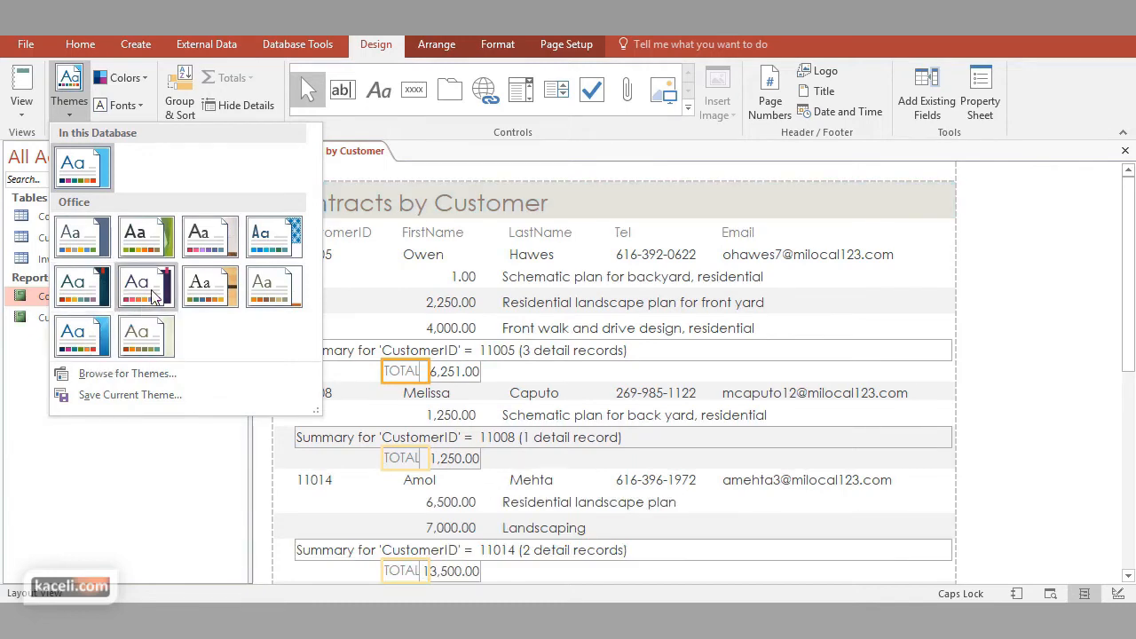
click(274, 287)
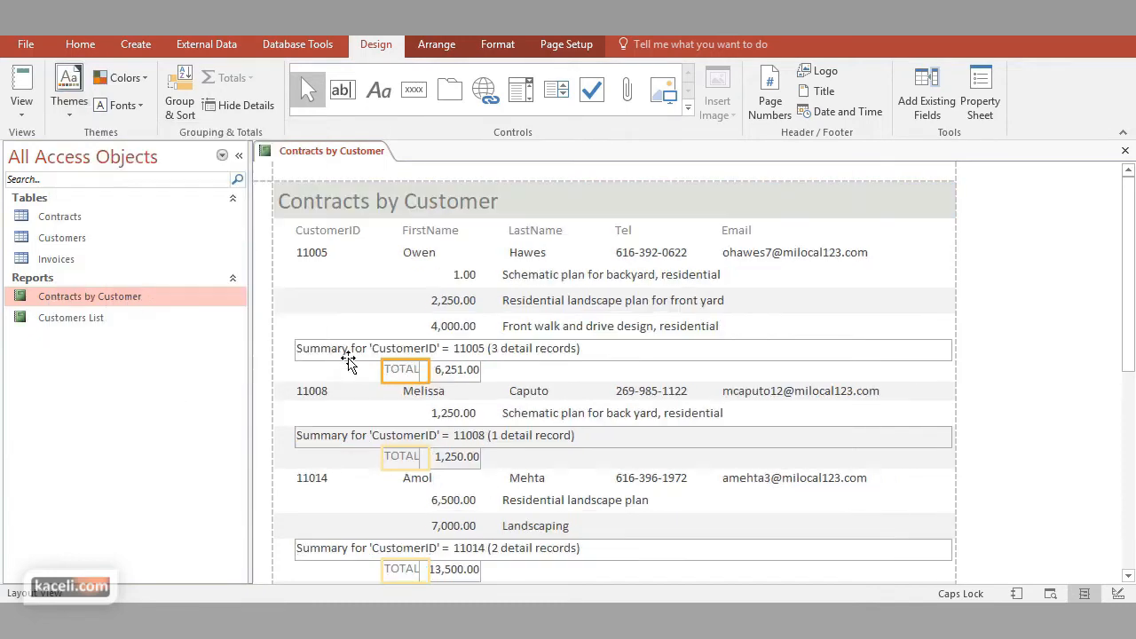
click(346, 351)
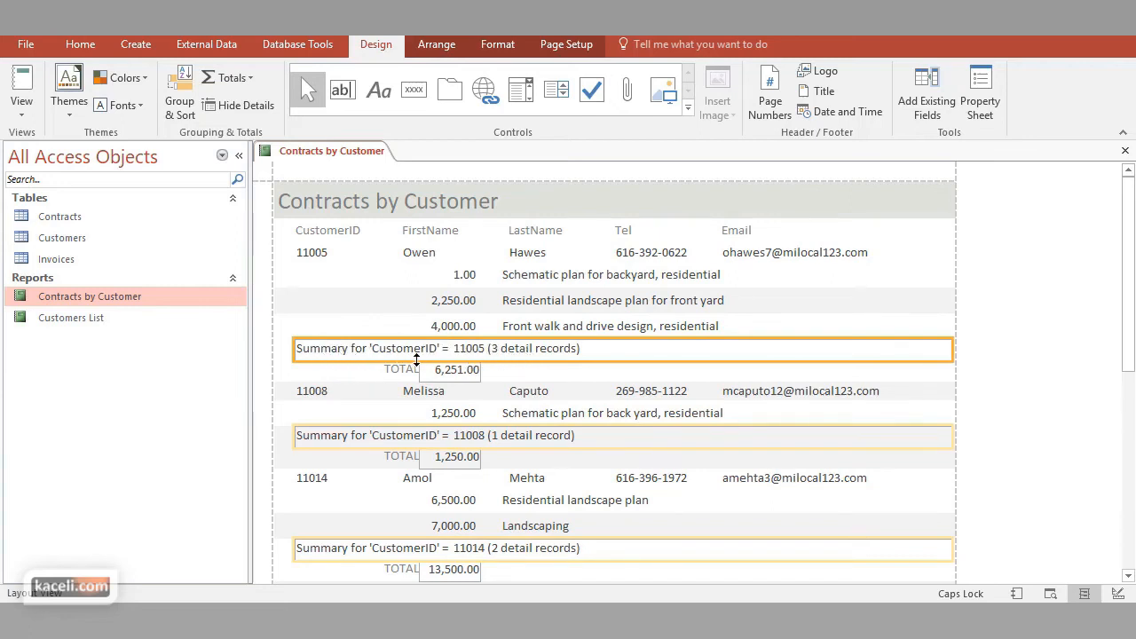
key(Delete)
Copy the contract amount formatting onto the total amount to remove its border
click(470, 370)
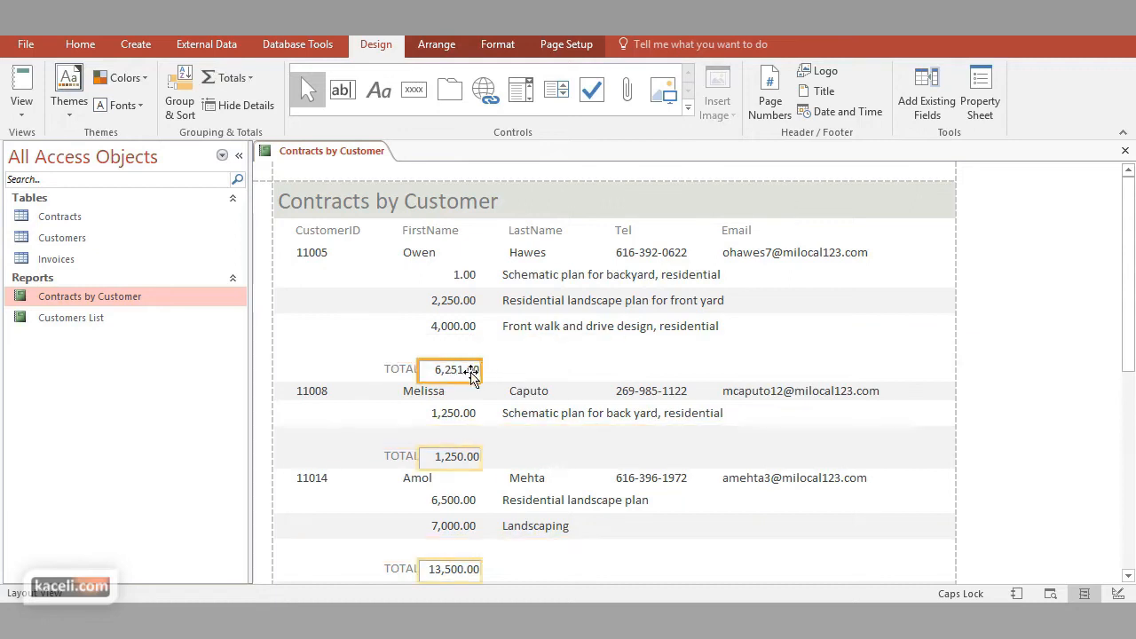
click(460, 326)
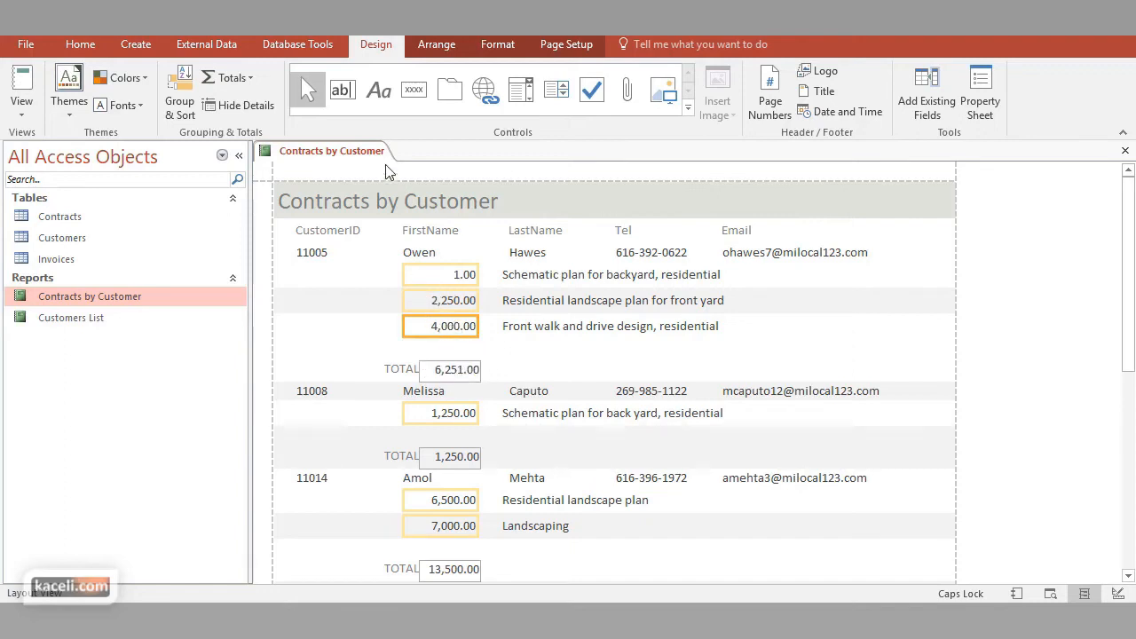
click(498, 45)
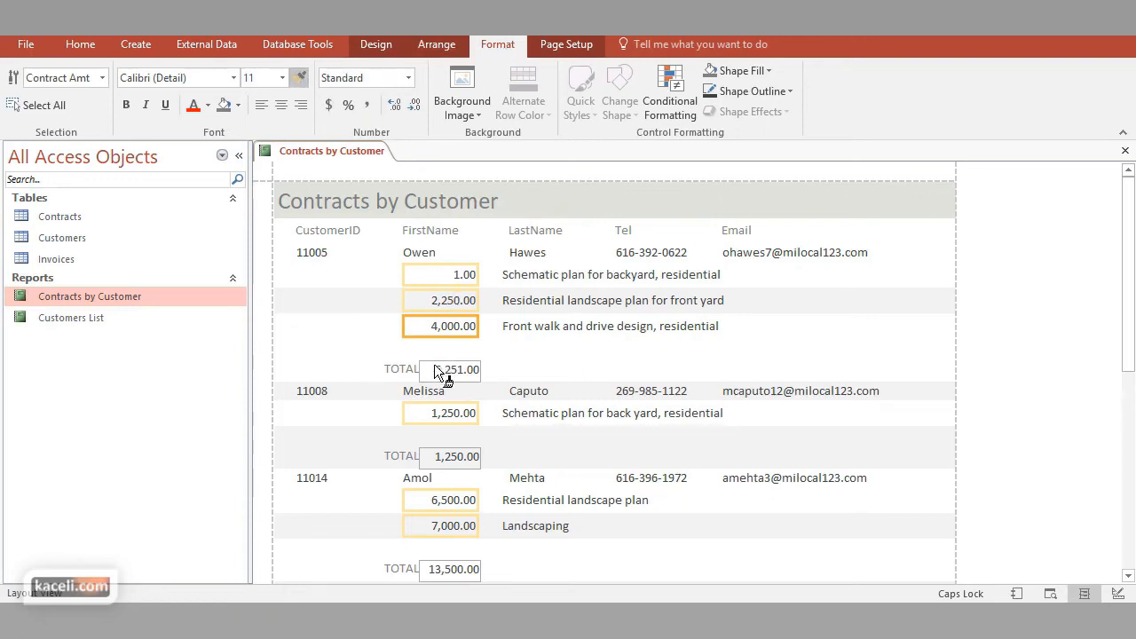
click(459, 375)
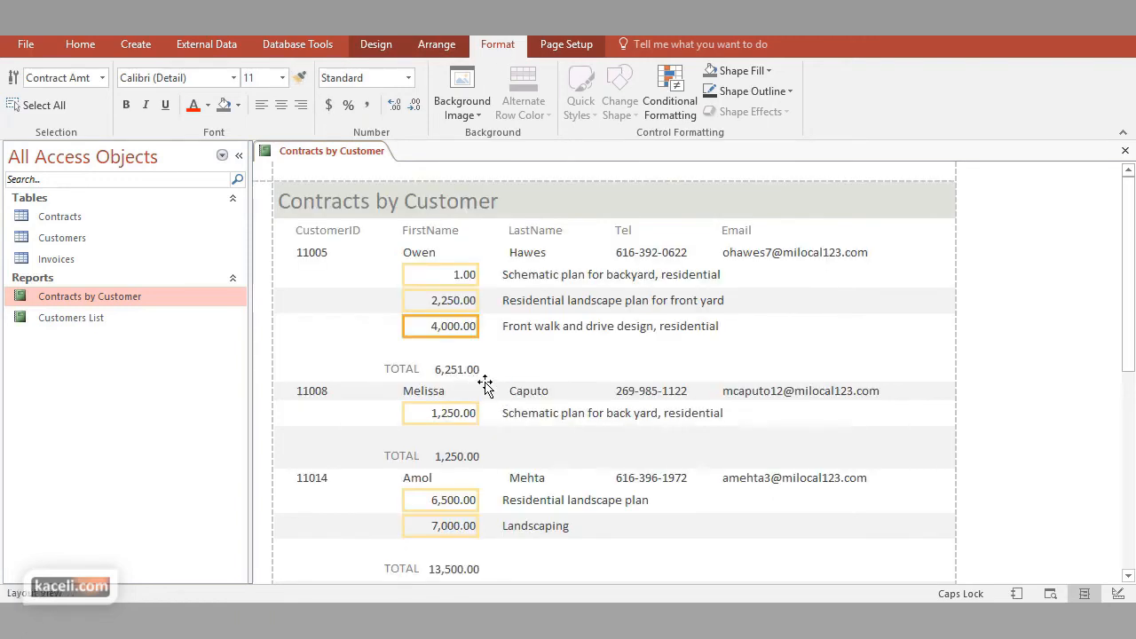
Move the total amount up directly below the contract amounts, with the bold TOTAL: label beside it
click(456, 376)
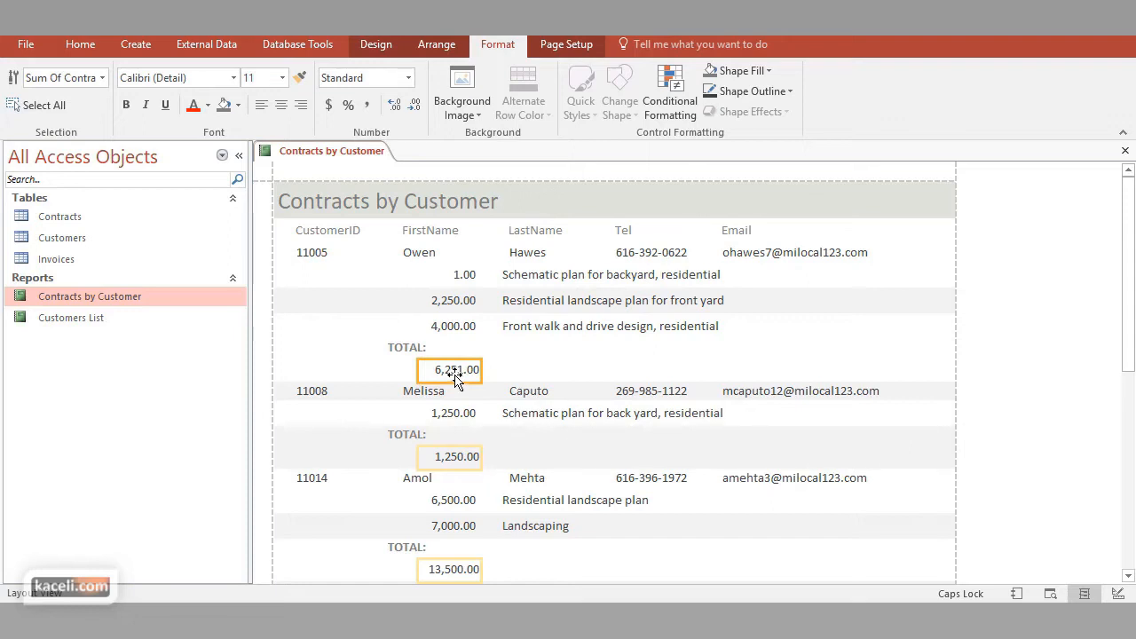
drag(456, 349, 459, 346)
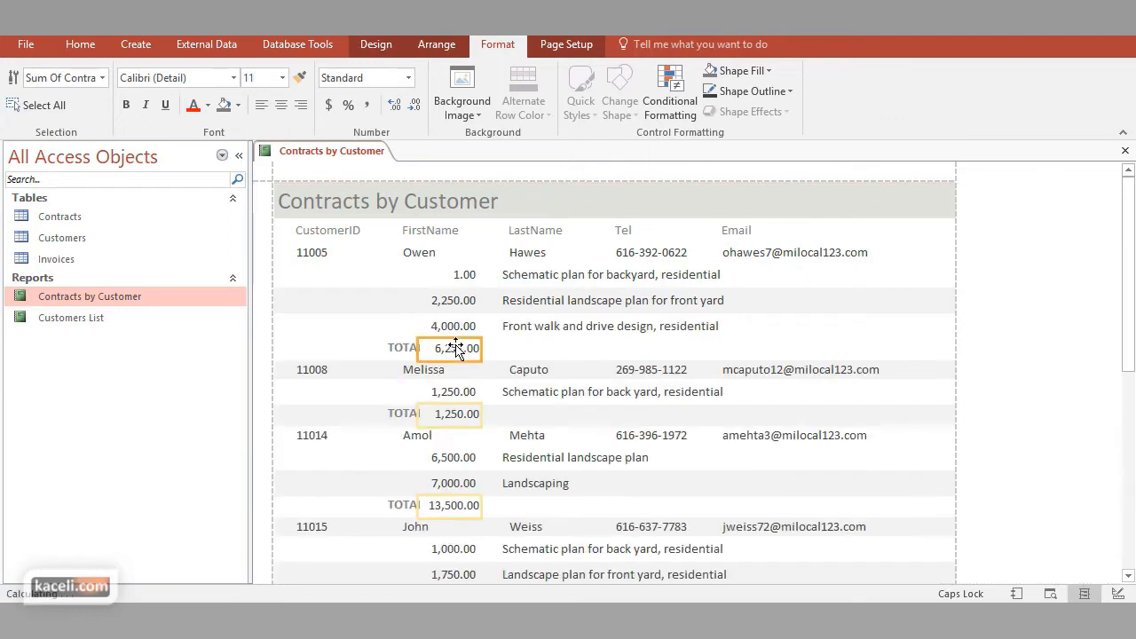
click(396, 349)
click(404, 349)
Rename the name and ID column headings to Customer ID, First Name and Last Name
click(341, 233)
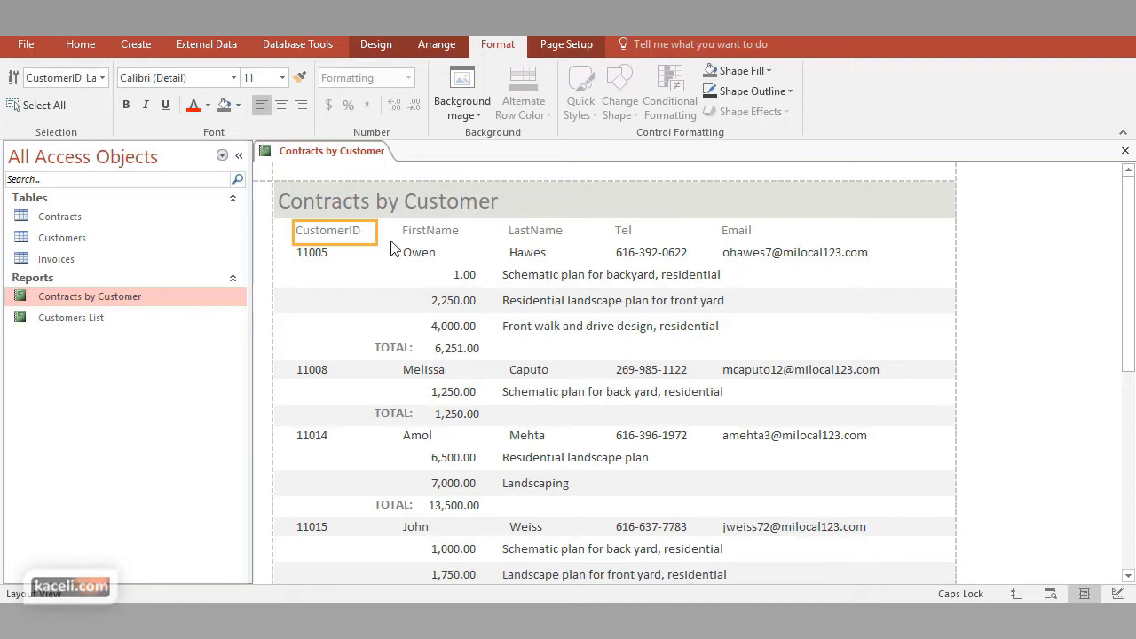
double_click(336, 233)
text(cU)
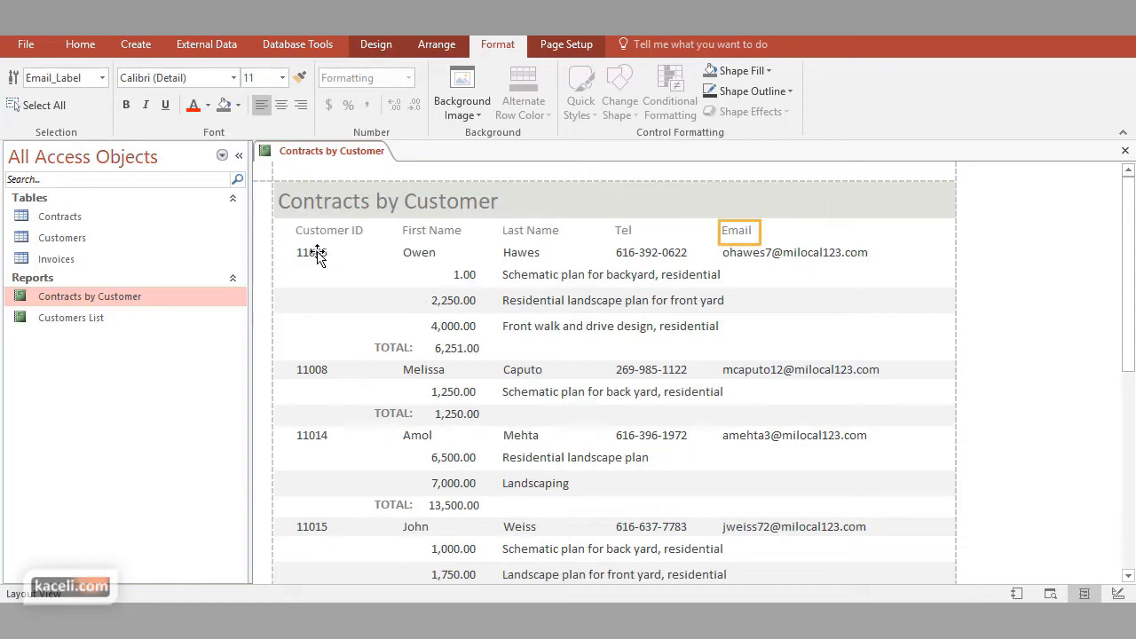
click(317, 254)
Make the Customer ID, First Name, Last Name, Tel and Email column headings bold
click(328, 231)
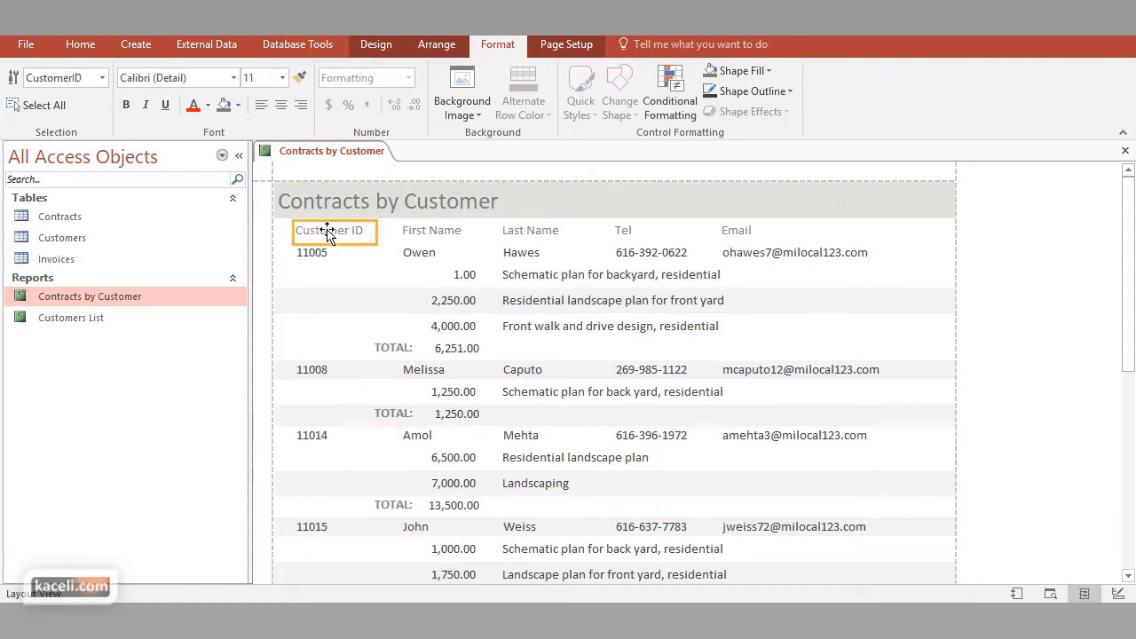
shift+click(453, 236)
shift+click(545, 234)
shift+click(625, 235)
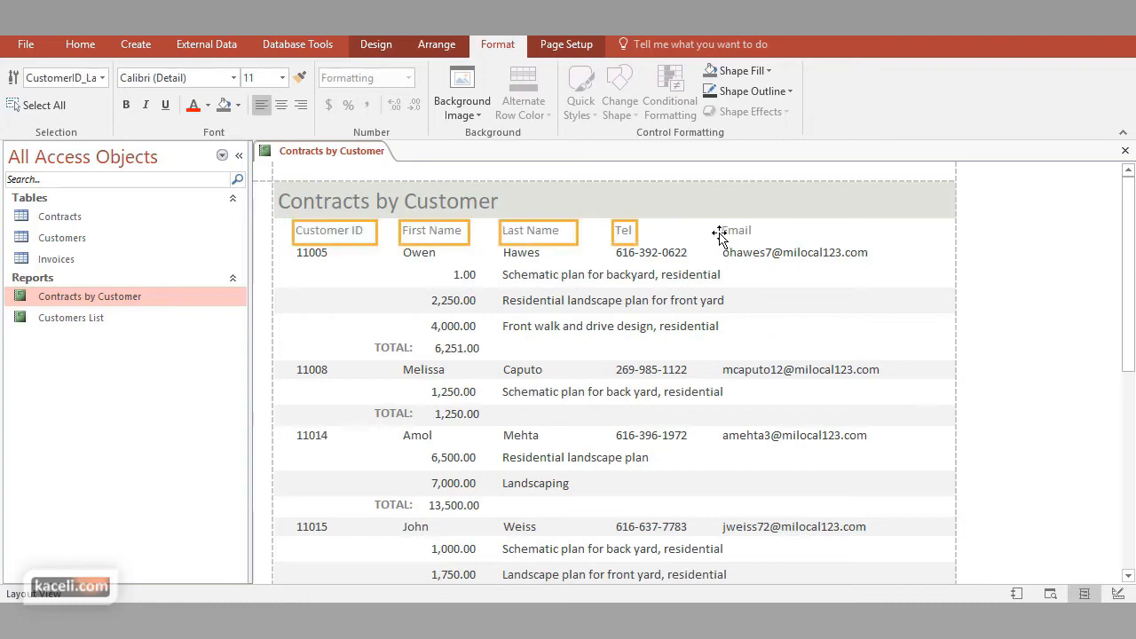
shift+click(736, 233)
click(125, 105)
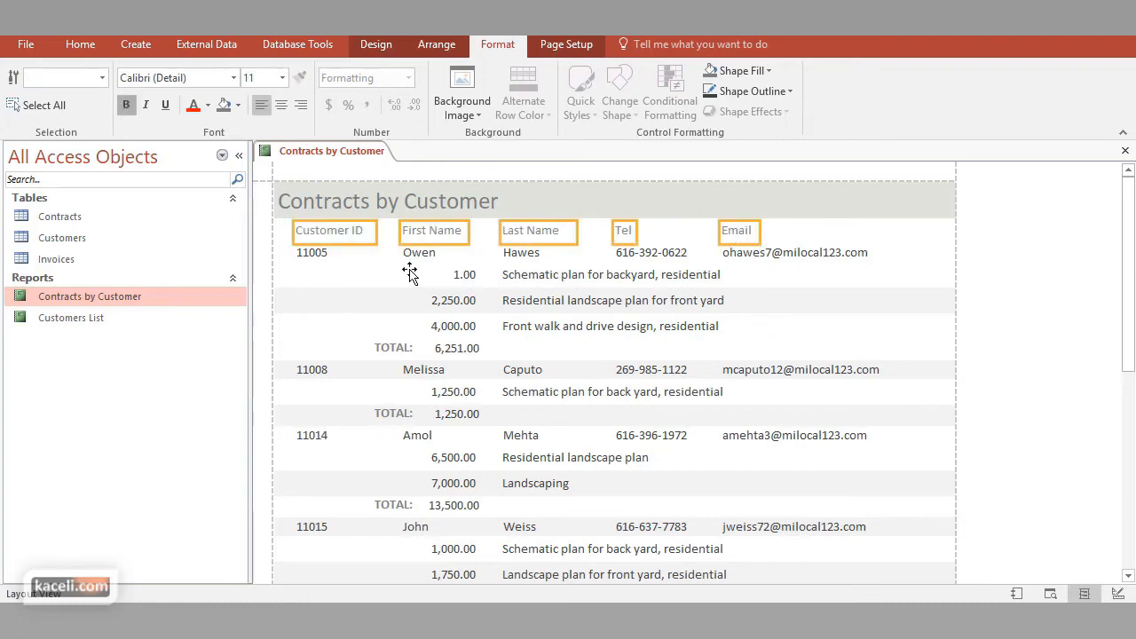
Make the customer ID, first name, last name, telephone and email values bold in the customer rows
click(314, 251)
shift+click(420, 257)
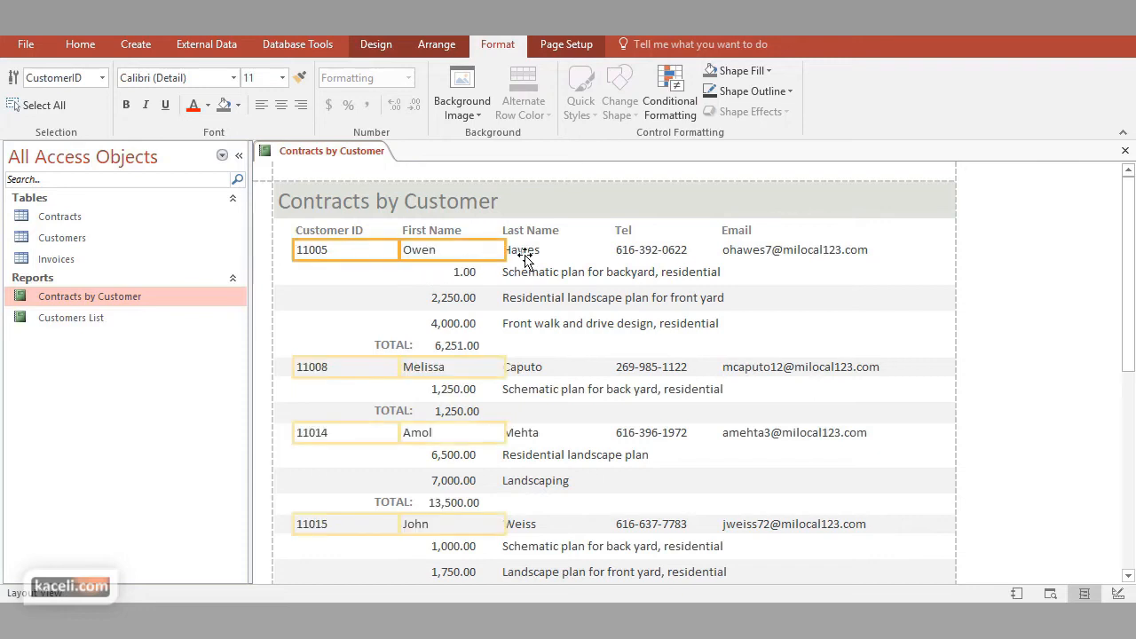
shift+click(525, 250)
shift+click(635, 254)
shift+click(750, 251)
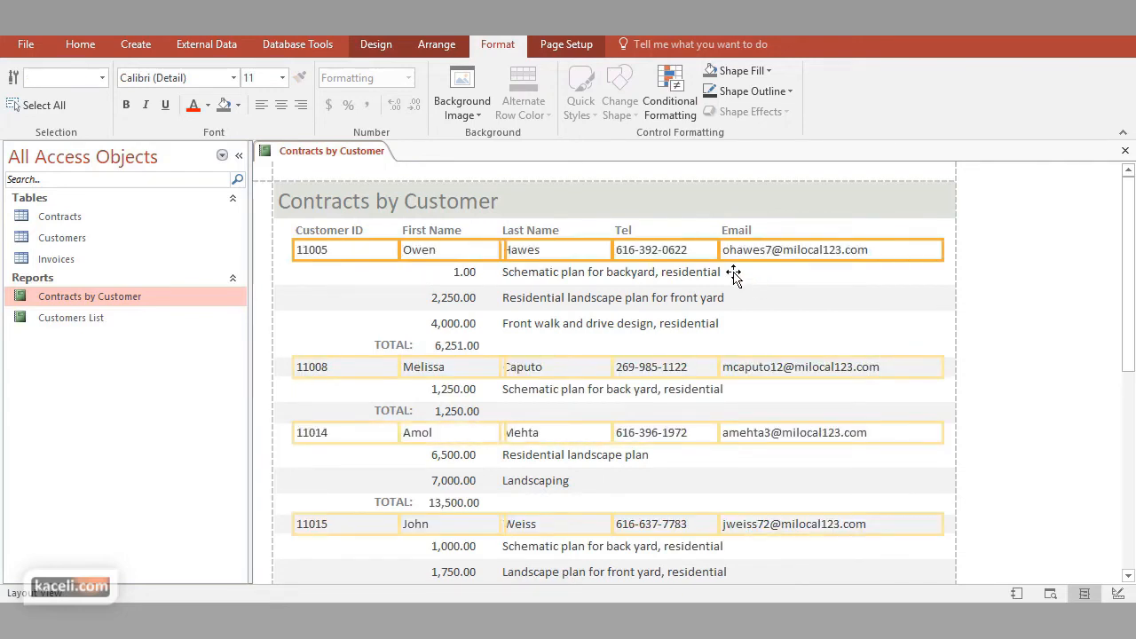
click(128, 104)
click(561, 253)
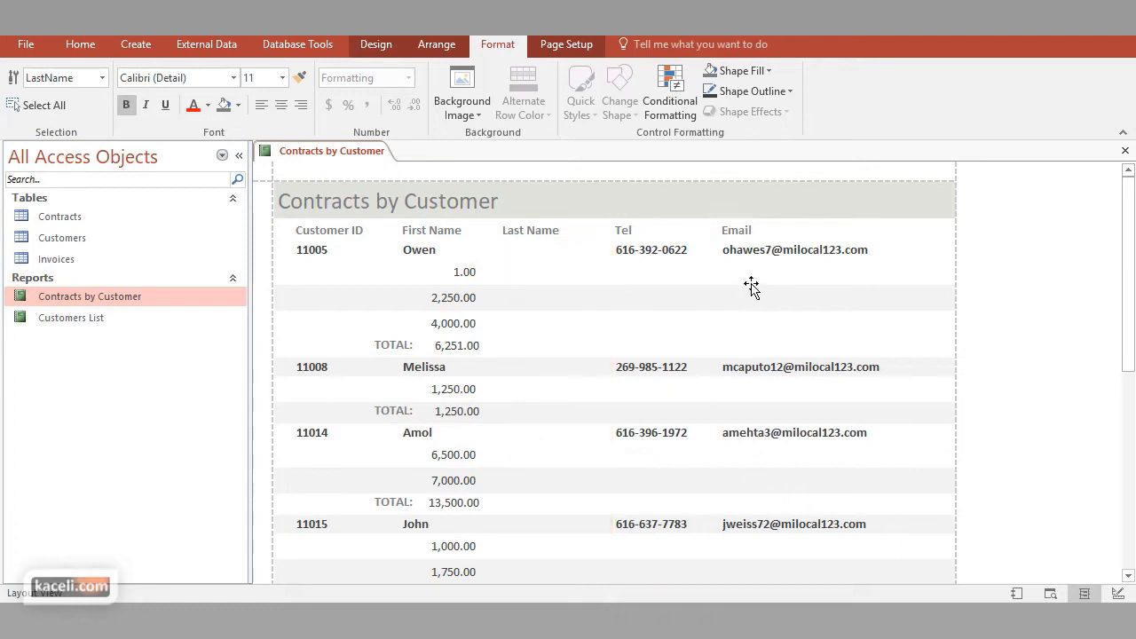
click(750, 285)
click(391, 306)
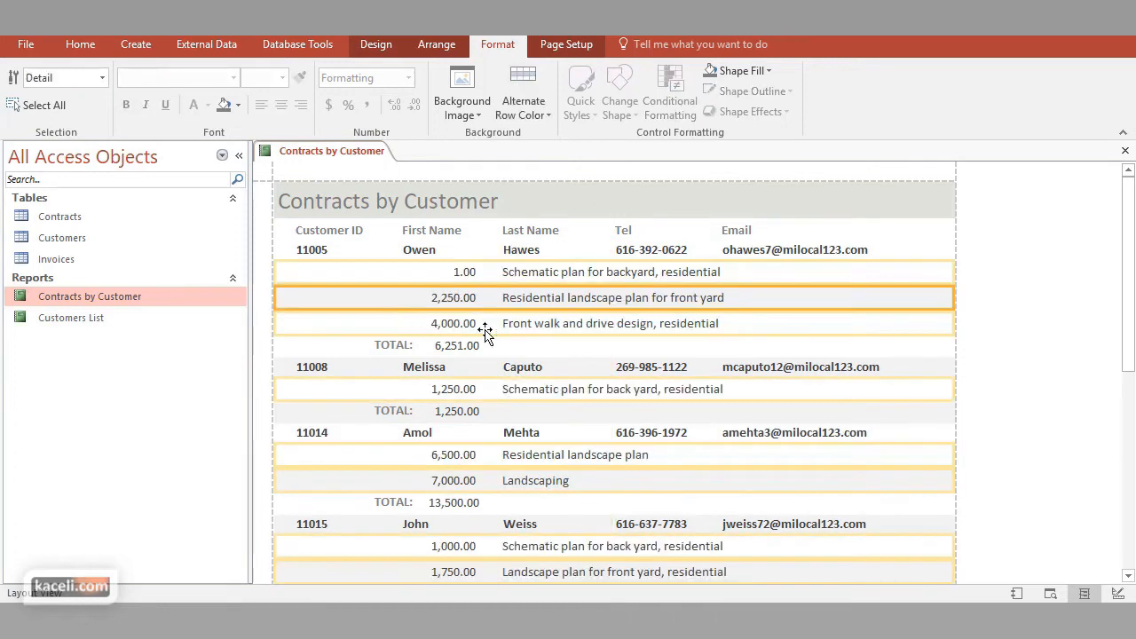
click(1032, 316)
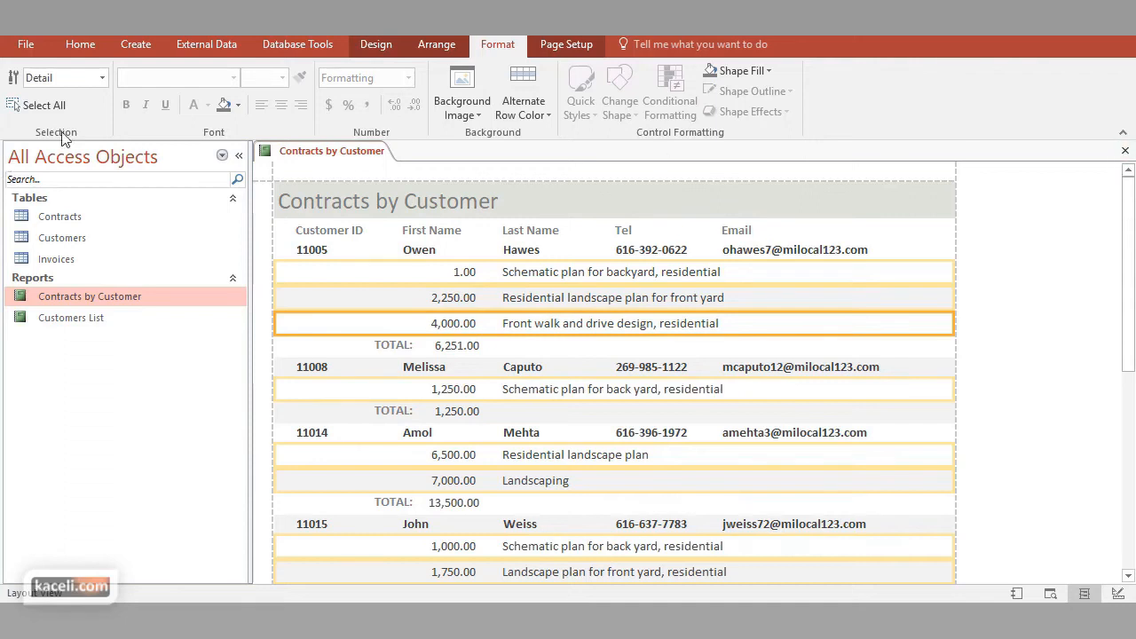
Close the Contracts by Customer report and save its design changes
click(80, 45)
click(21, 104)
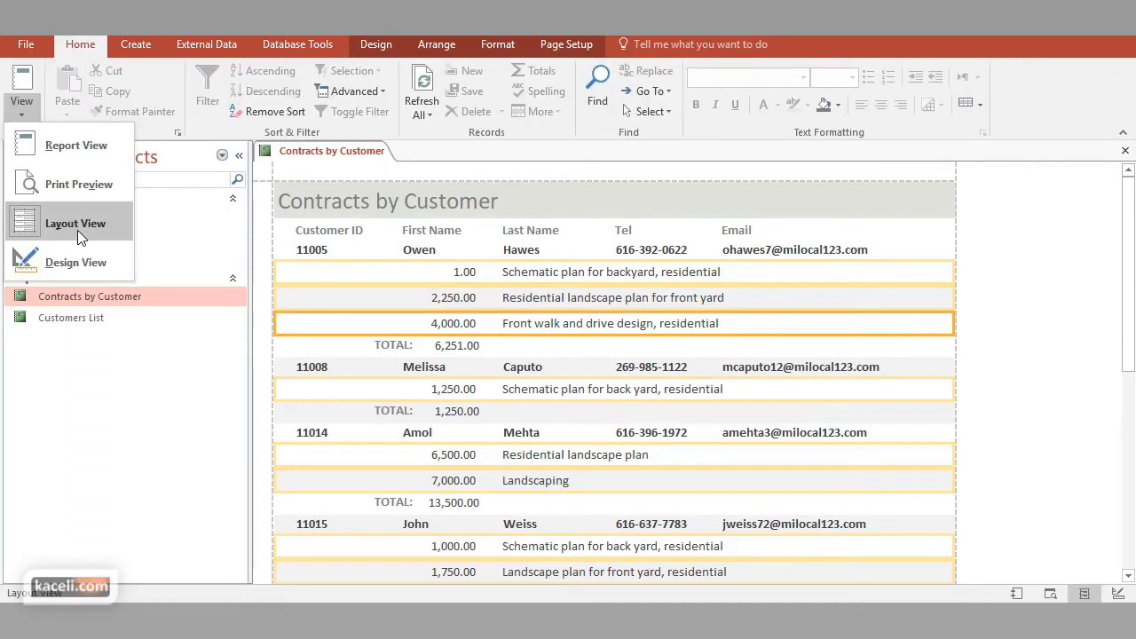
click(1125, 150)
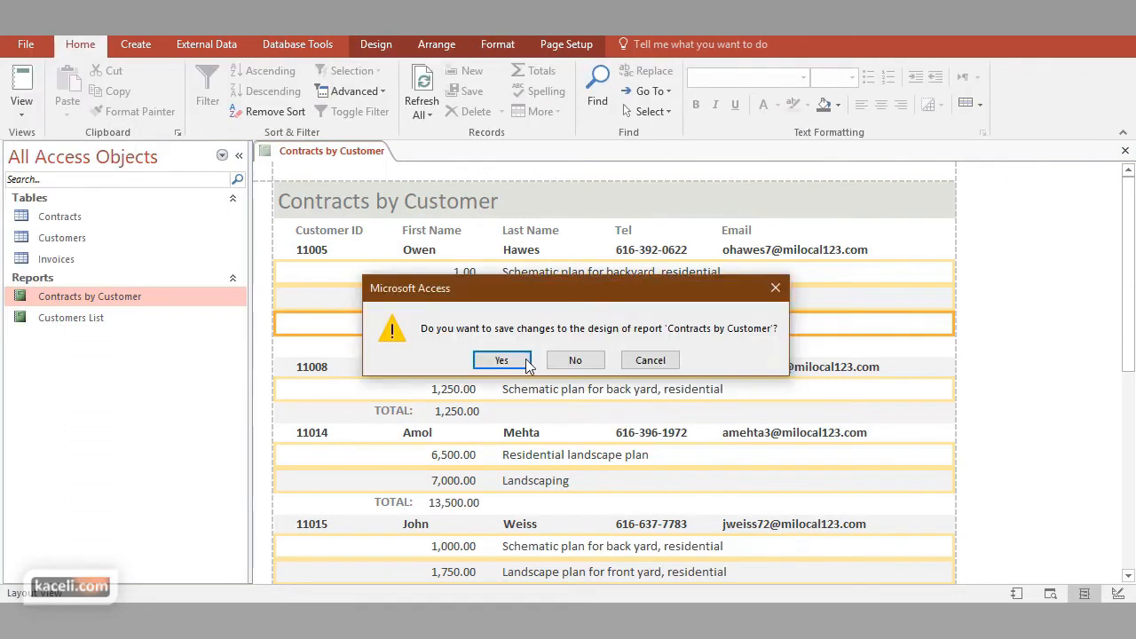
click(524, 364)
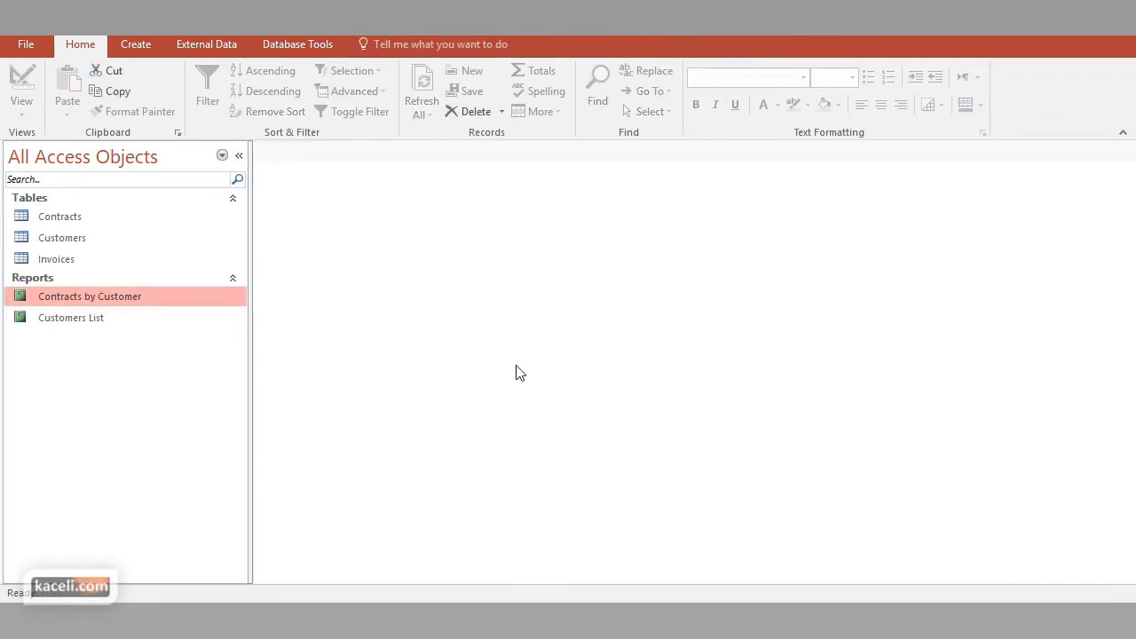
Open the Contracts by Customer report and examine the layout of its first page in Print Preview
double_click(123, 306)
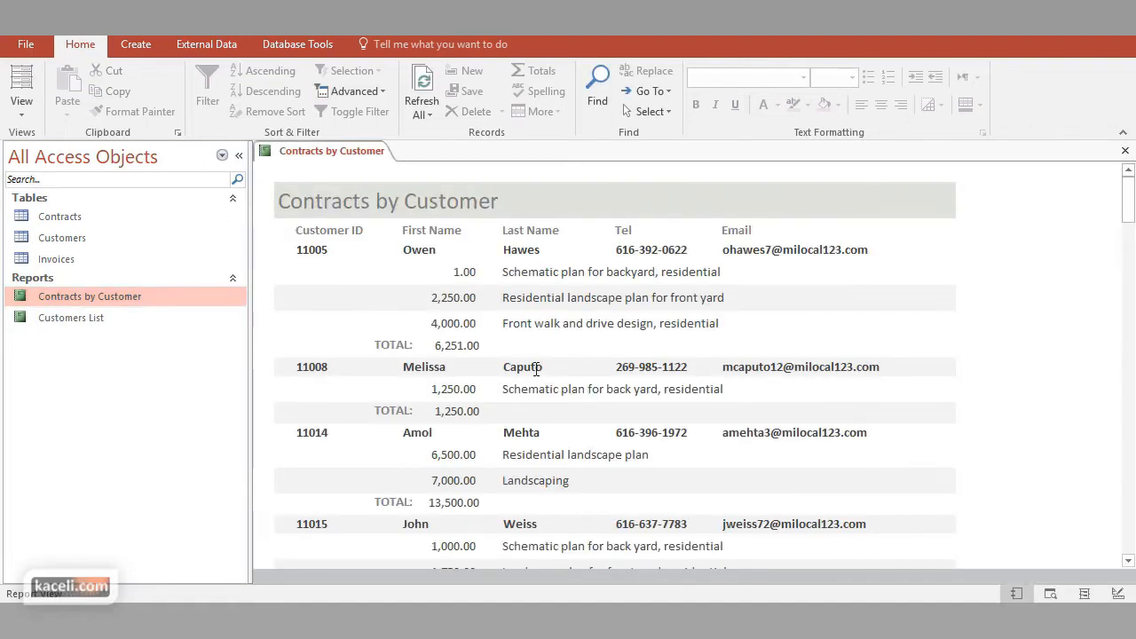
click(21, 104)
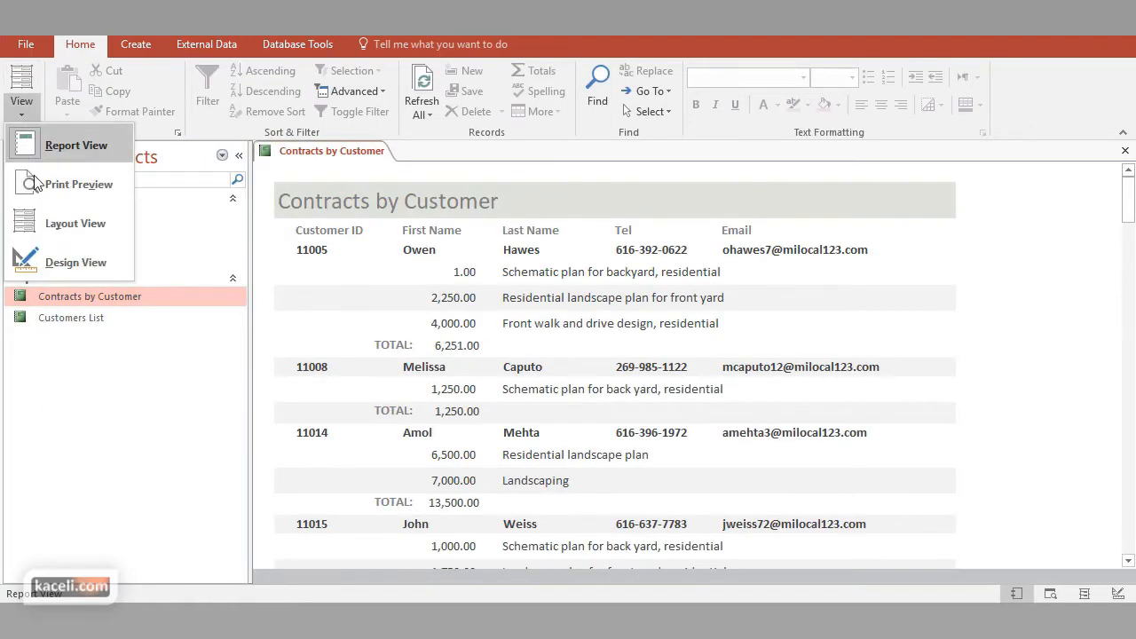
click(53, 184)
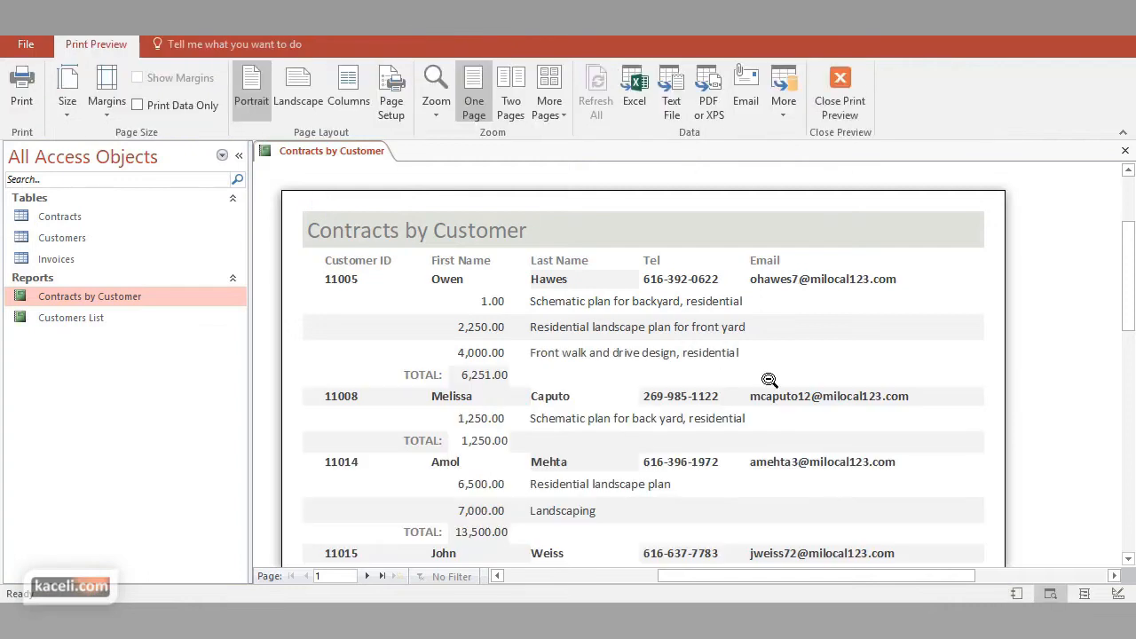
scroll(922, 404, down, 4)
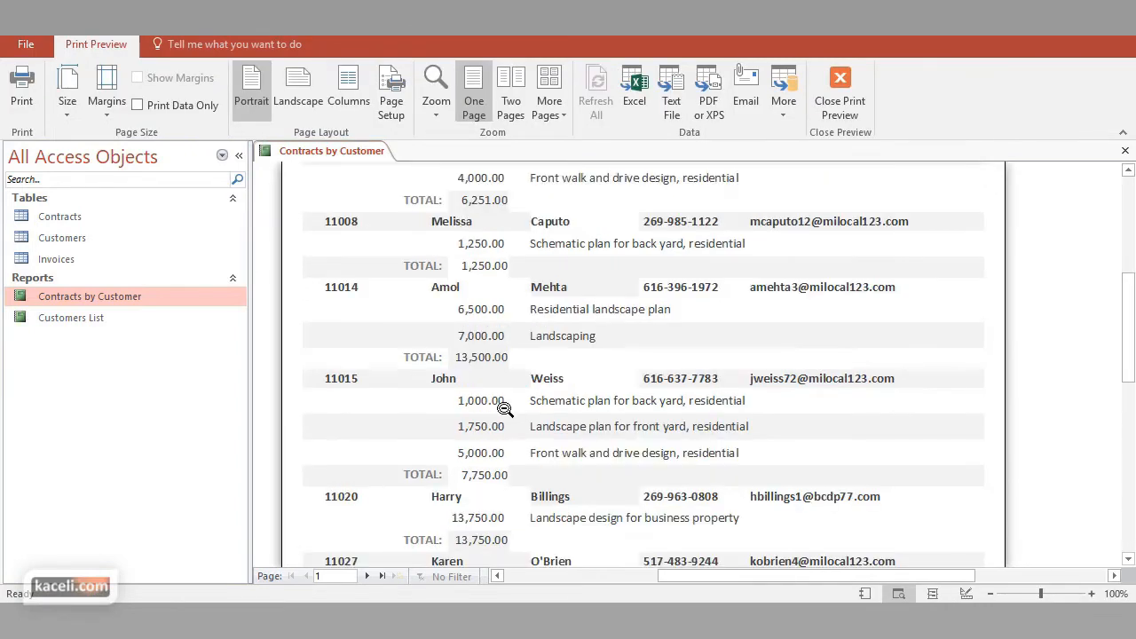
scroll(637, 442, down, 1)
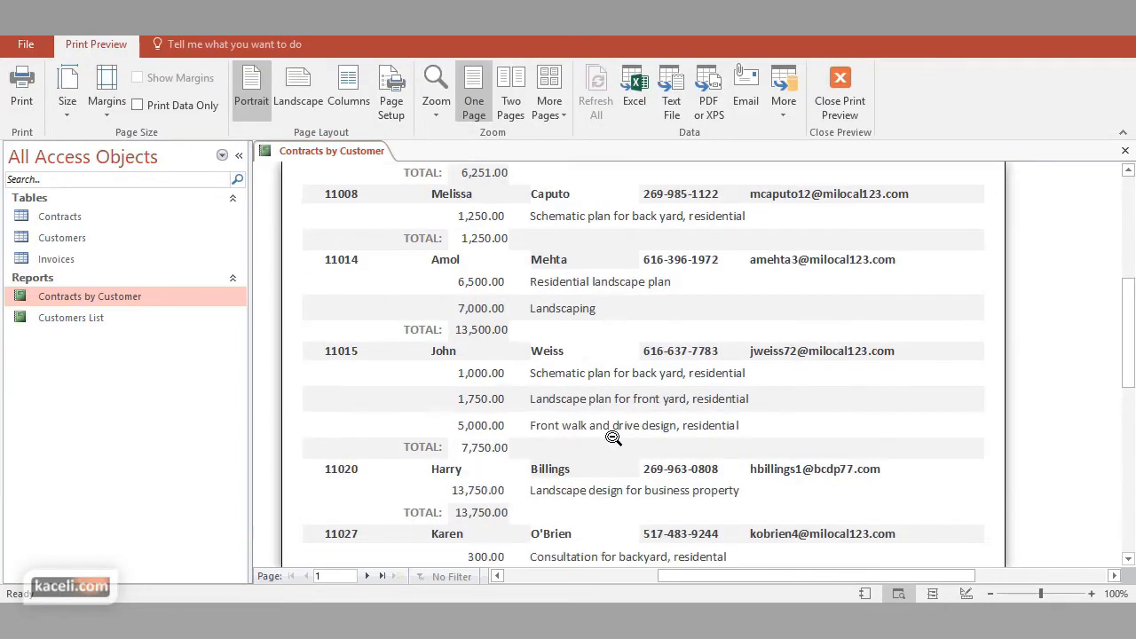
scroll(495, 447, down, 10)
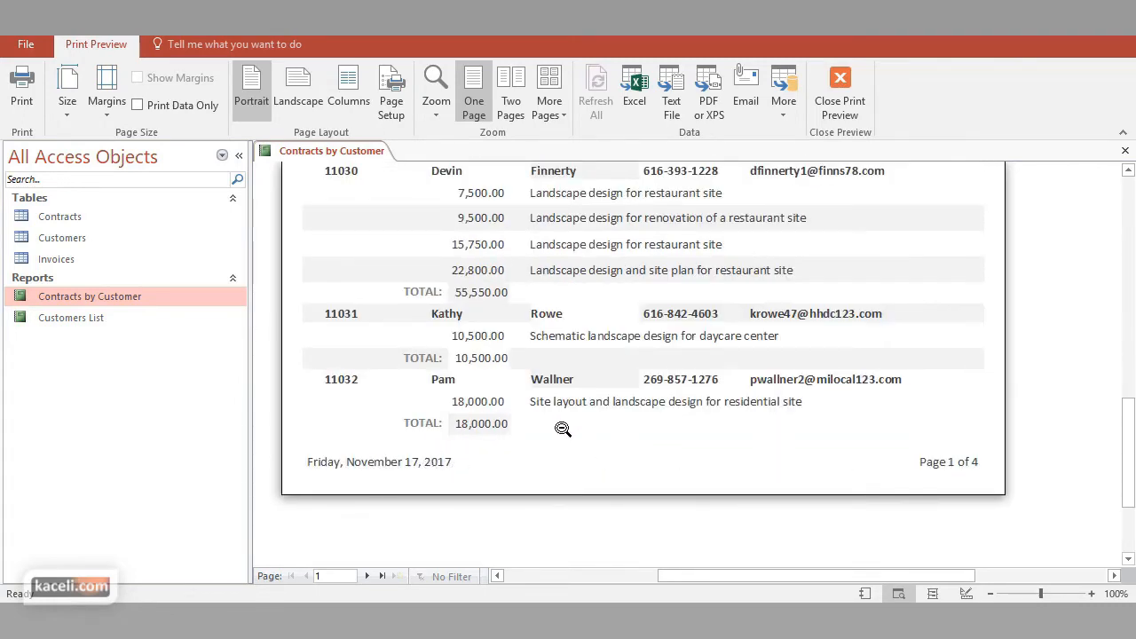
scroll(562, 428, up, 7)
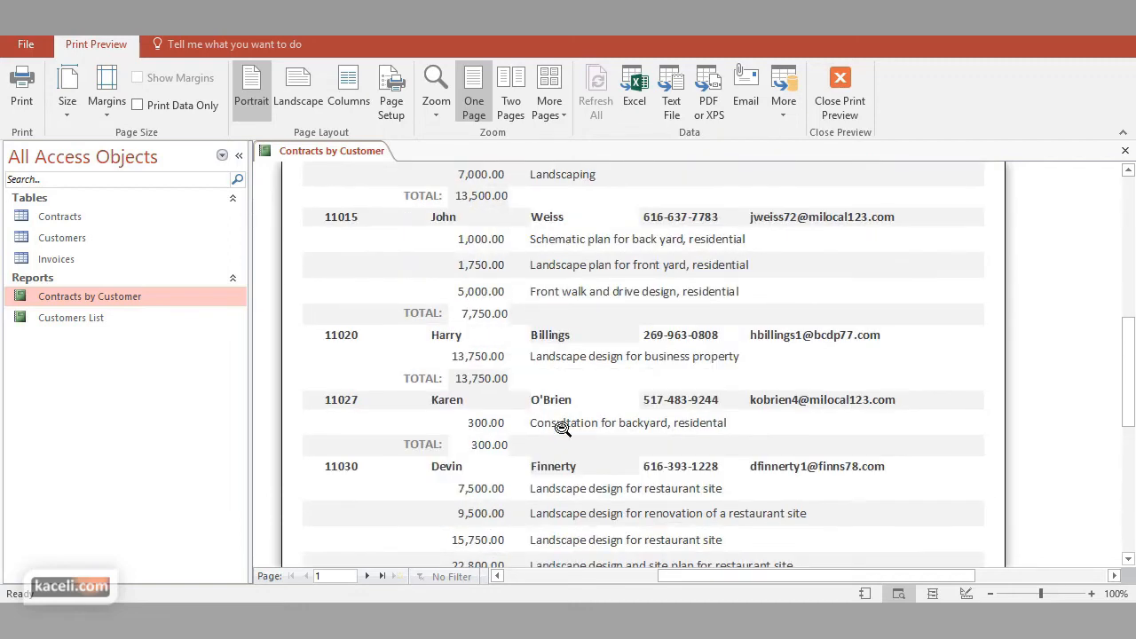
scroll(562, 428, up, 1)
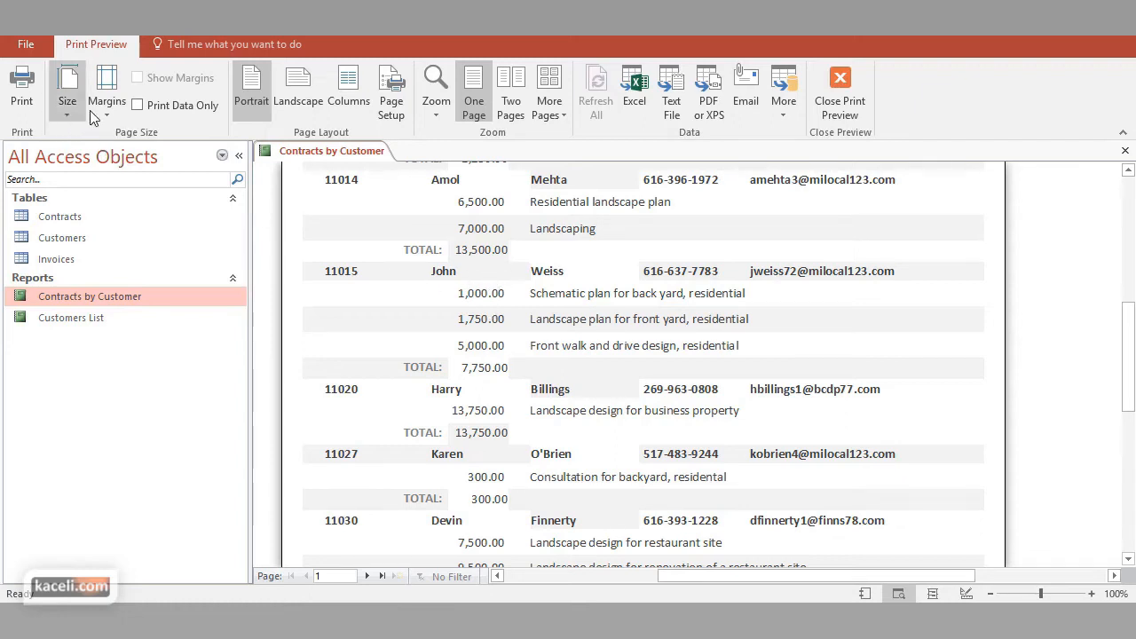
click(847, 85)
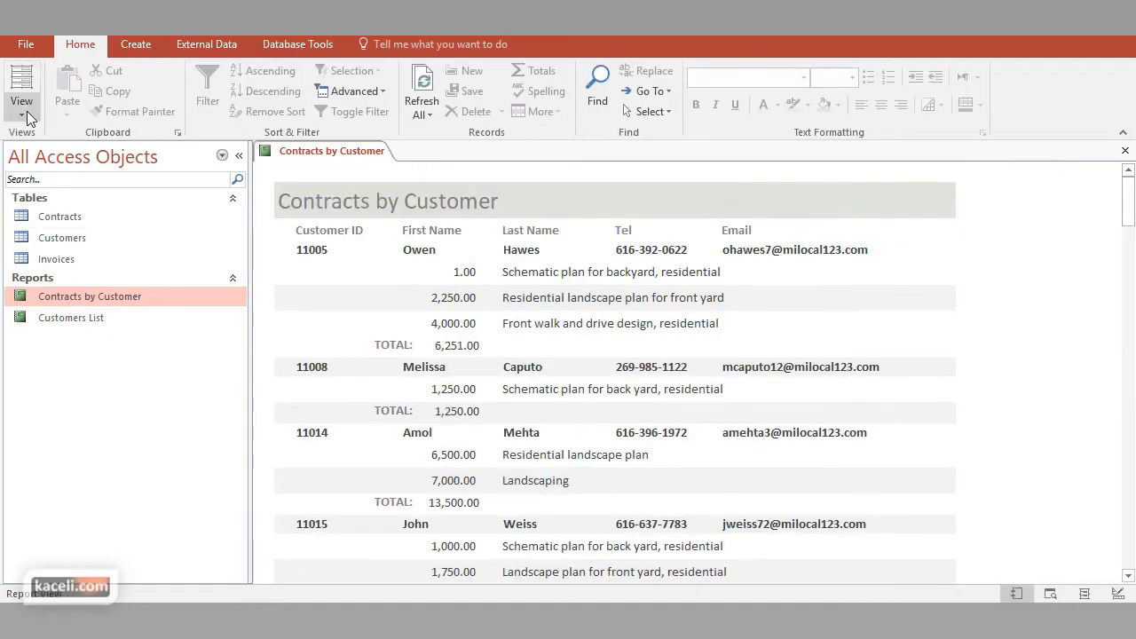
In Design View, make the report's Detail section slightly taller to add space below each contract row
click(28, 118)
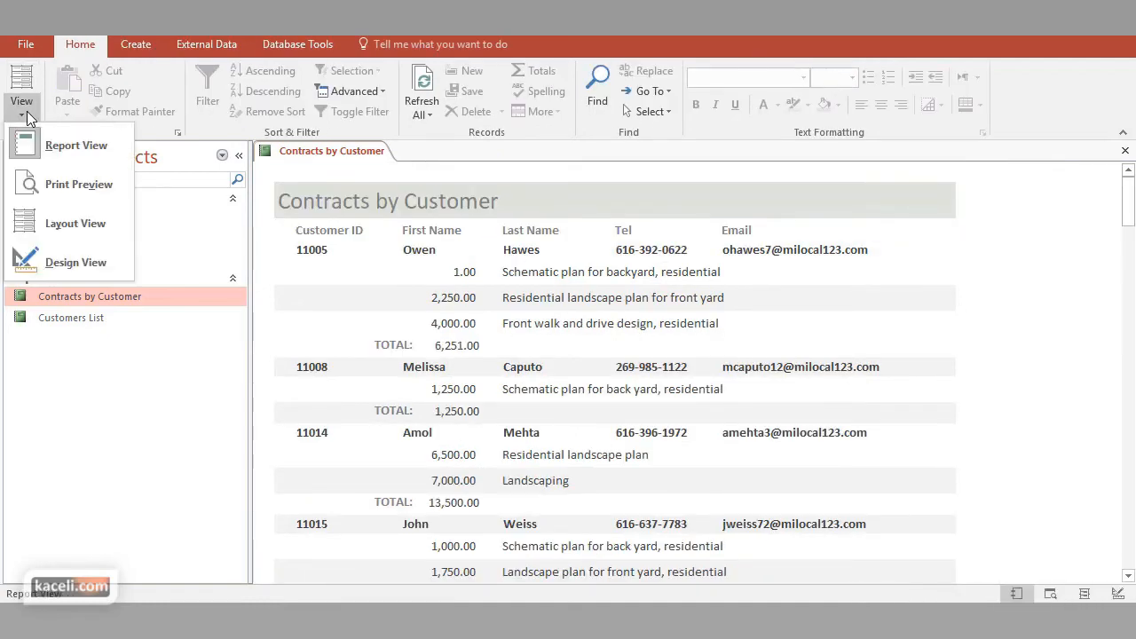
click(60, 263)
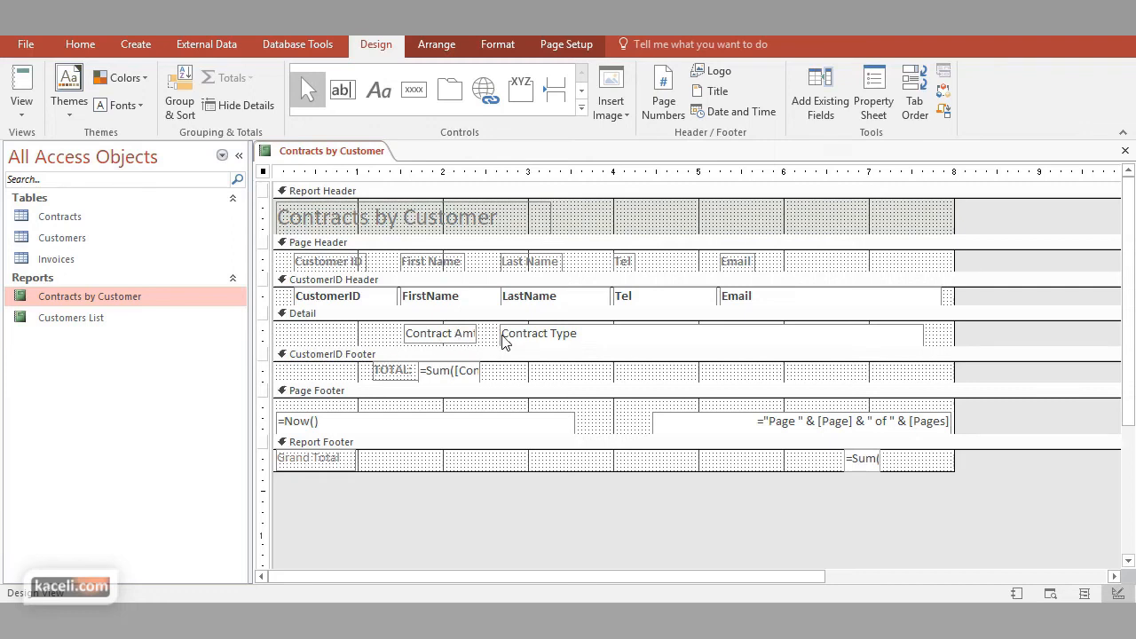
click(526, 346)
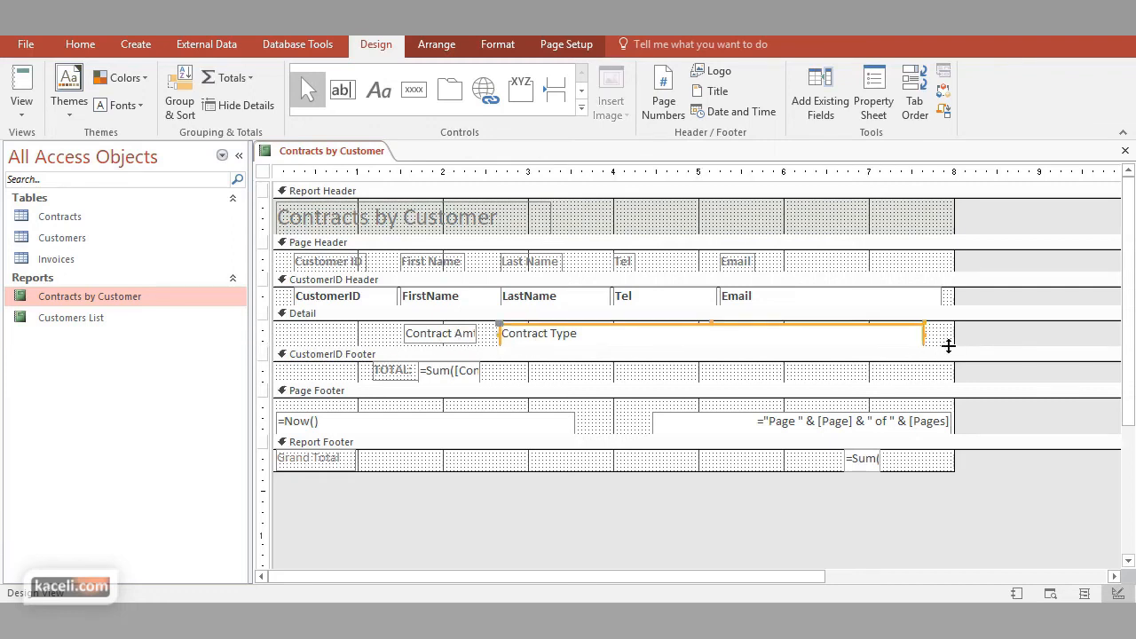
drag(947, 345, 946, 355)
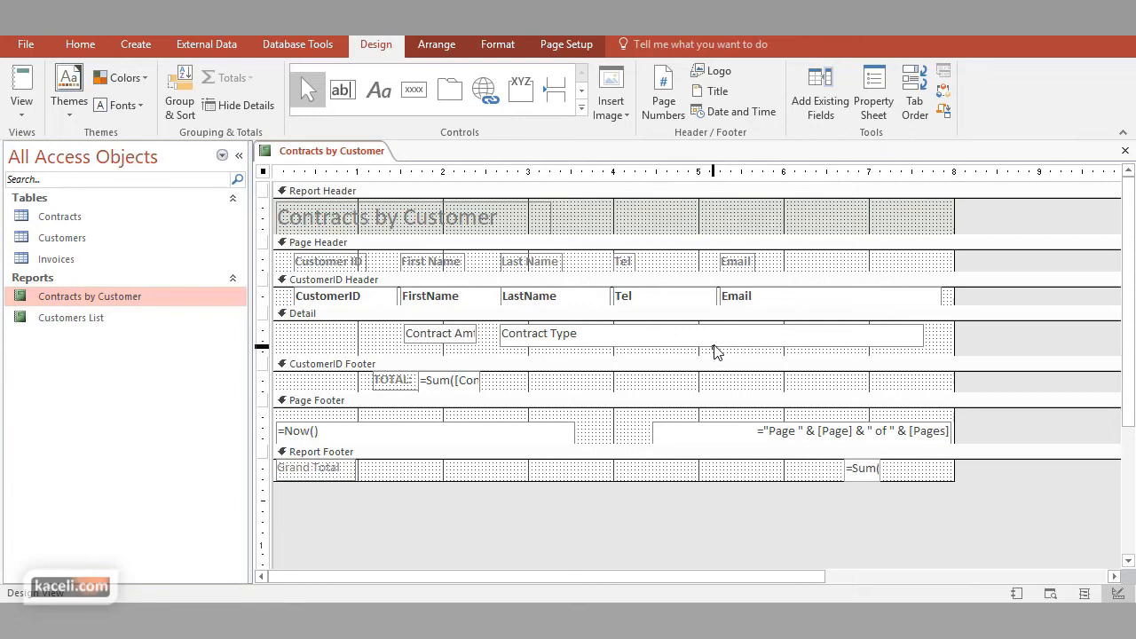
click(715, 343)
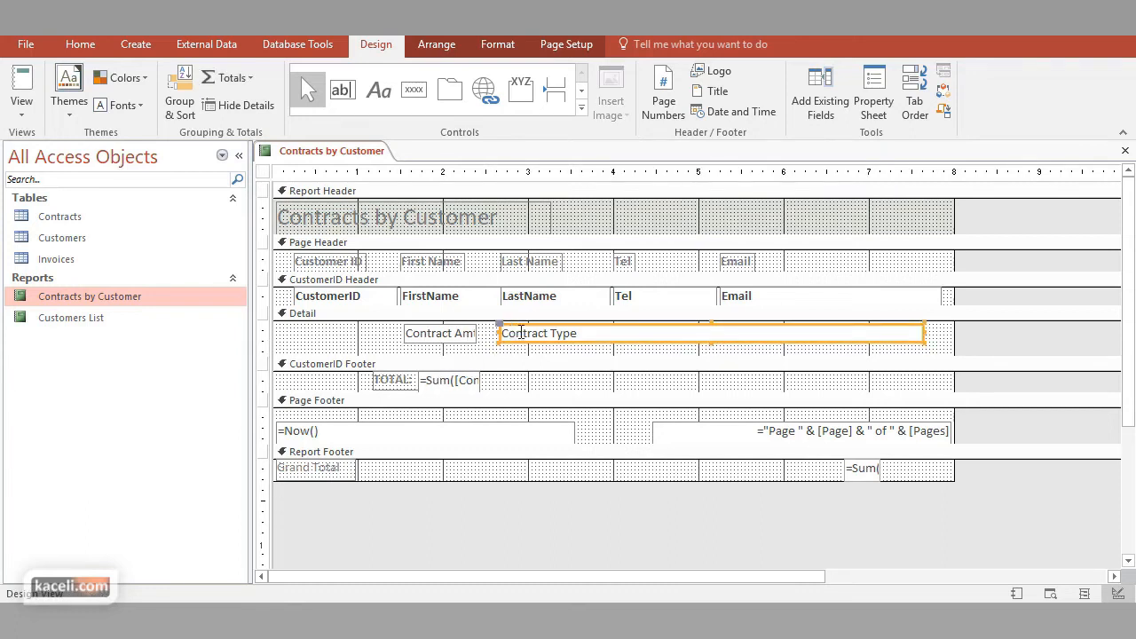
Color the TOTAL: label red and make the CustomerID Footer section slightly taller
click(407, 383)
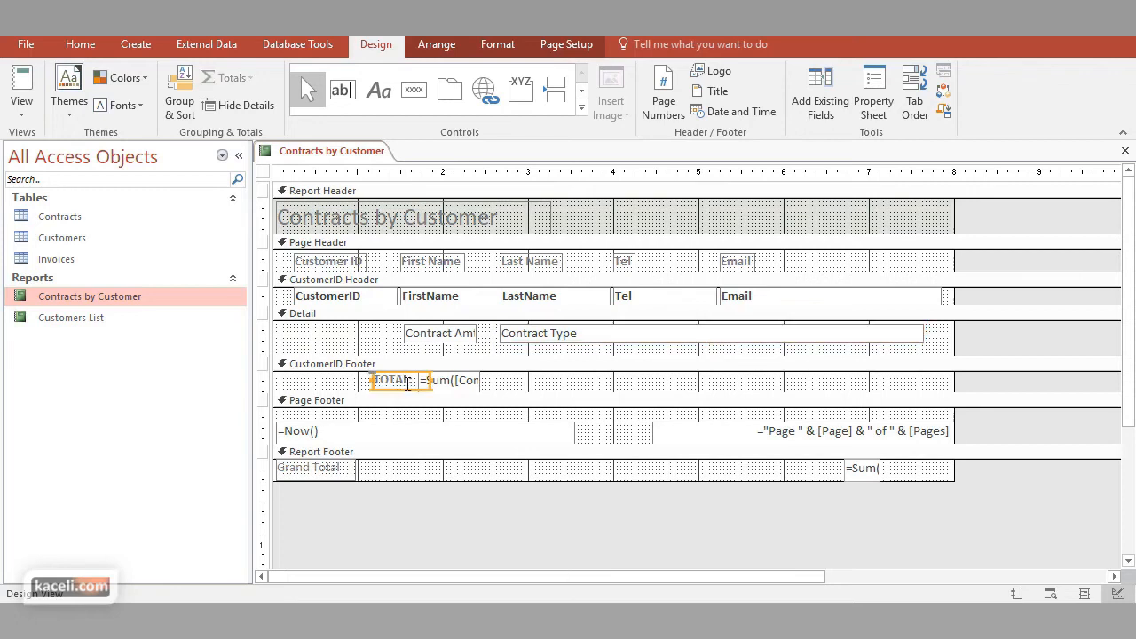
click(517, 382)
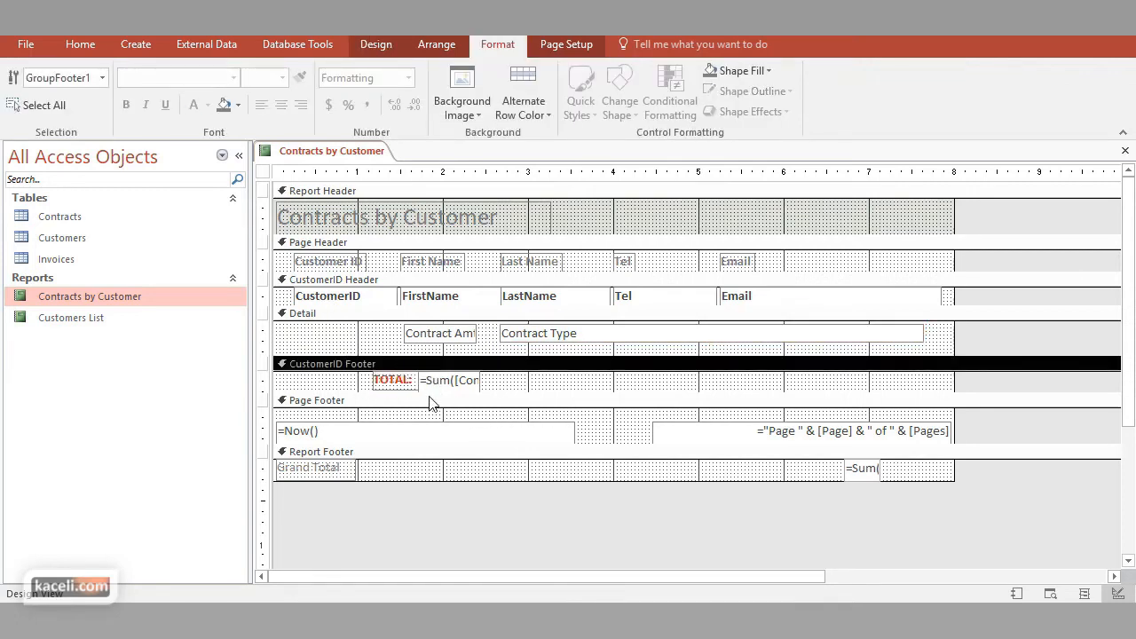
drag(357, 391, 410, 403)
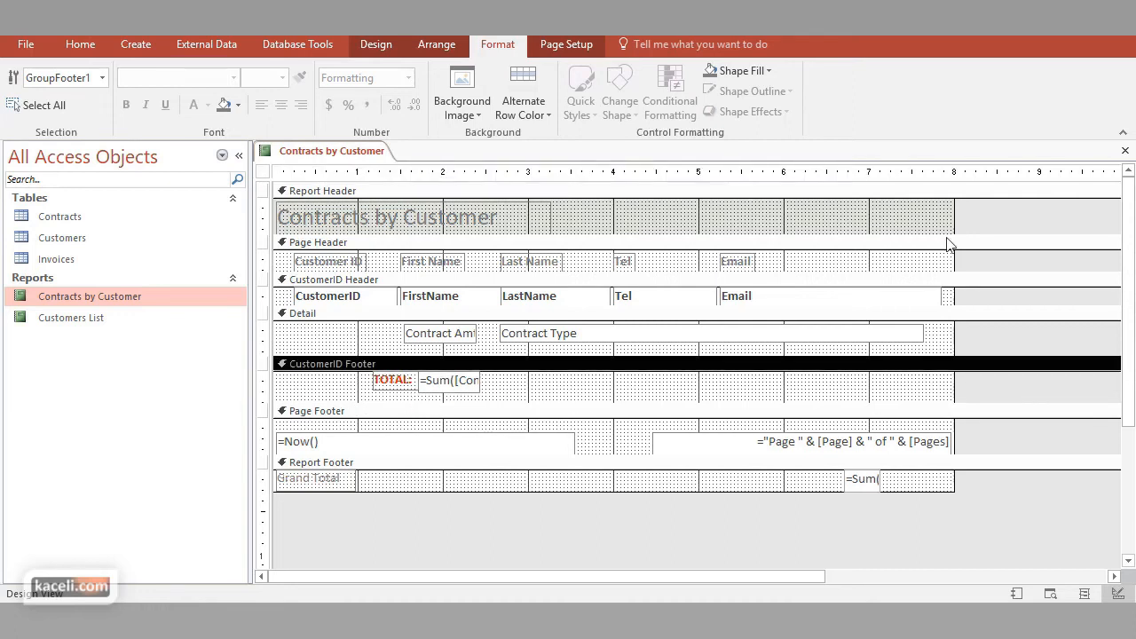
Save and close the report, and reopen it to check the row spacing and the total label's color
click(1125, 150)
click(509, 362)
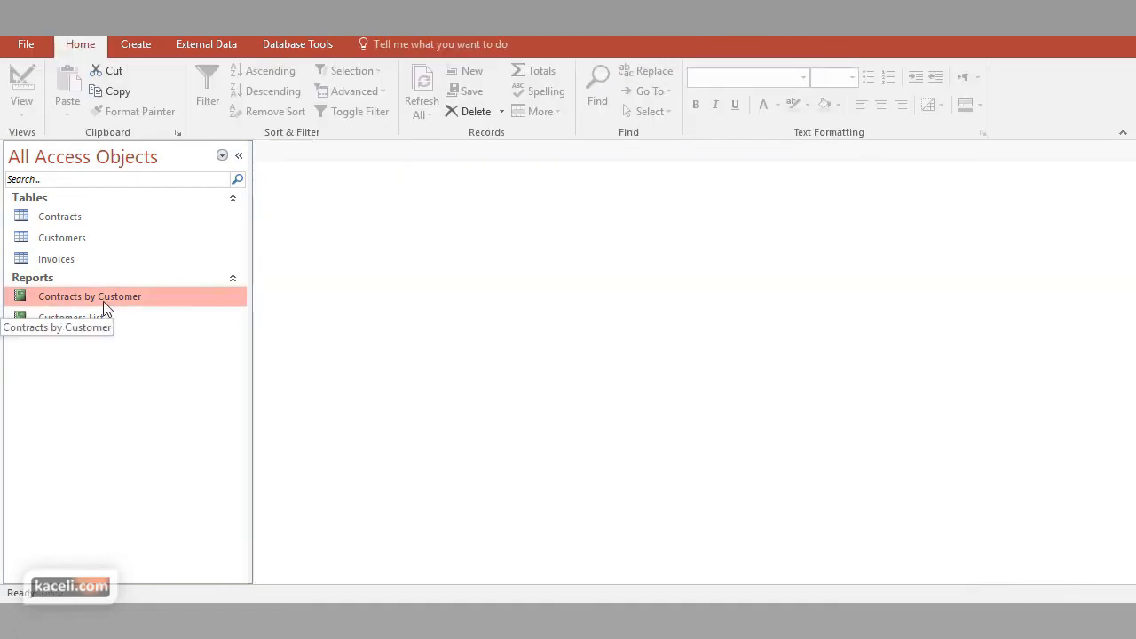
double_click(134, 302)
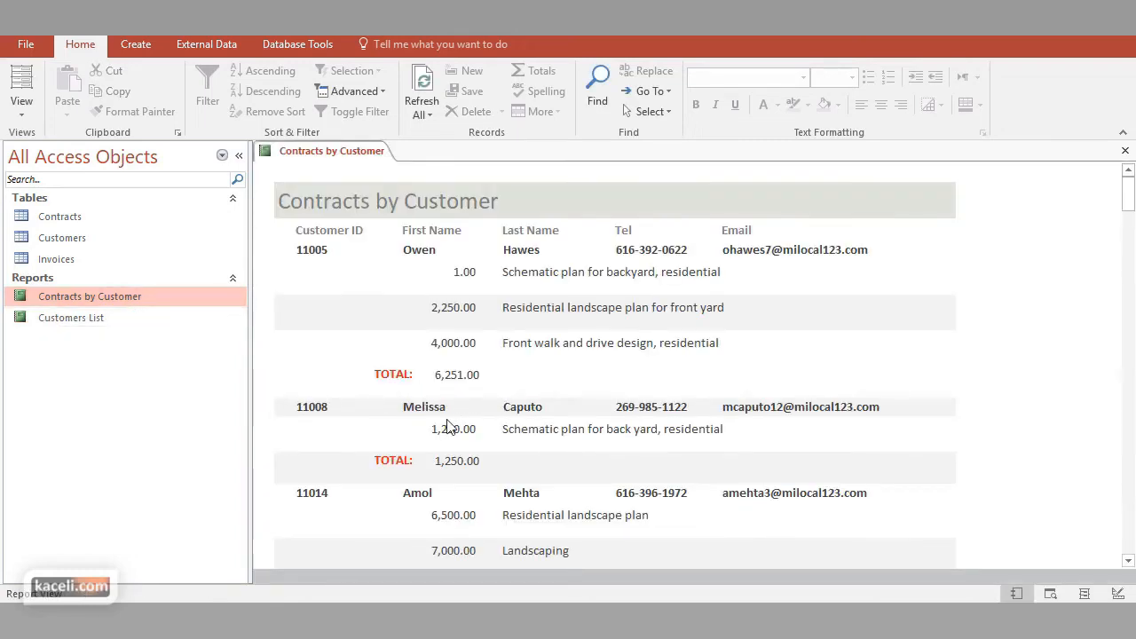
scroll(406, 415, down, 1)
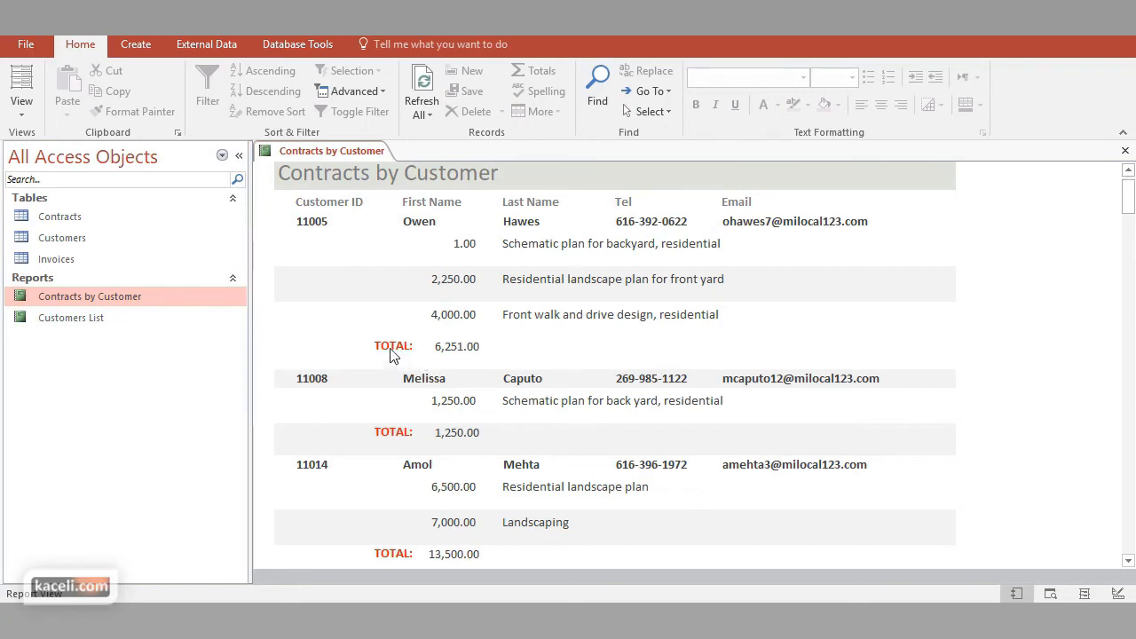
click(1125, 150)
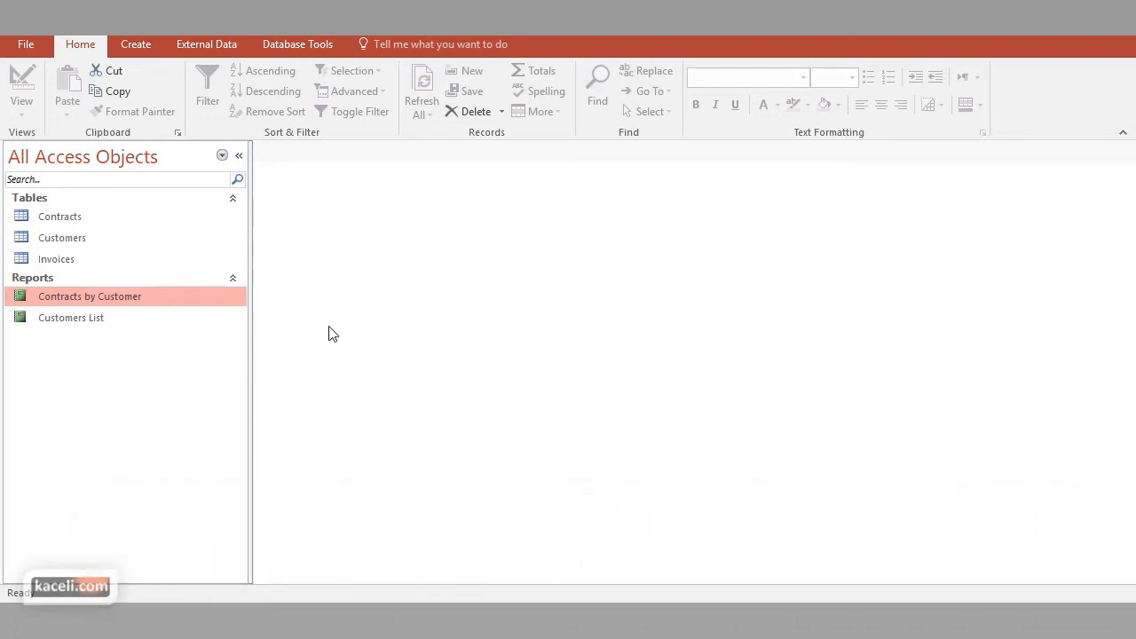
Open Contracts by Customer in Layout View and show the fields of all tables for adding to the report
double_click(114, 298)
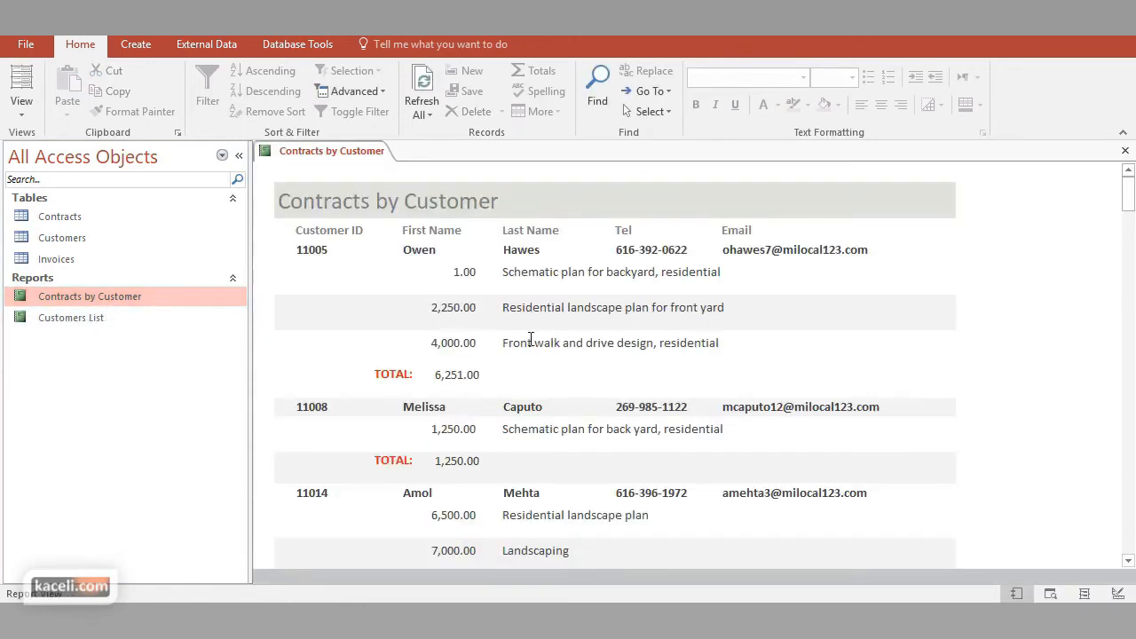
click(445, 274)
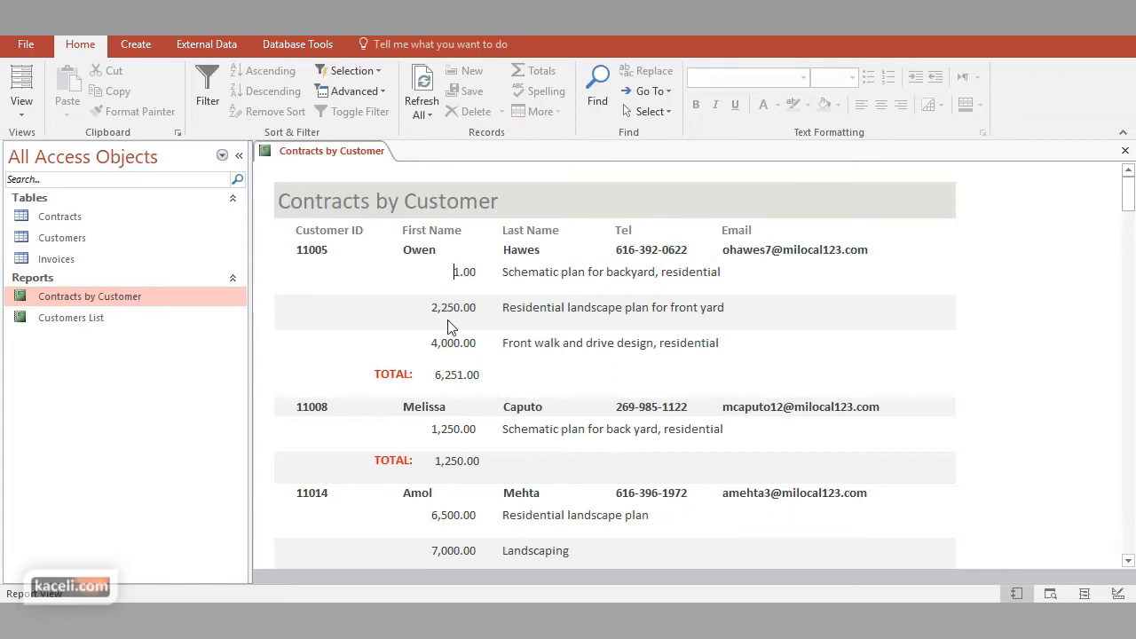
click(21, 108)
click(58, 221)
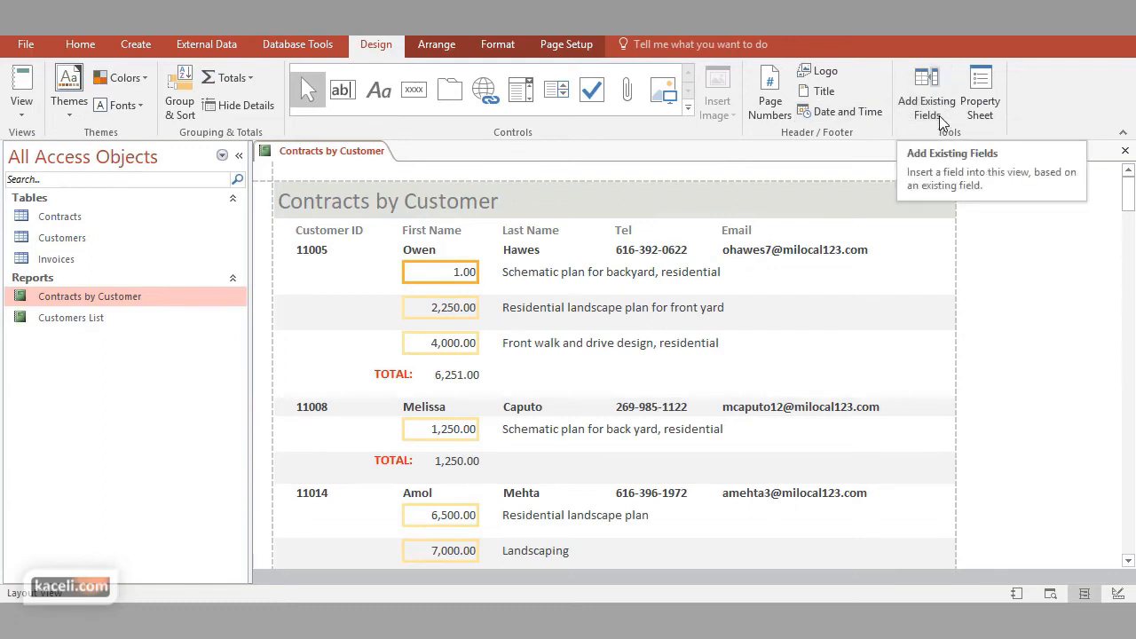
click(937, 108)
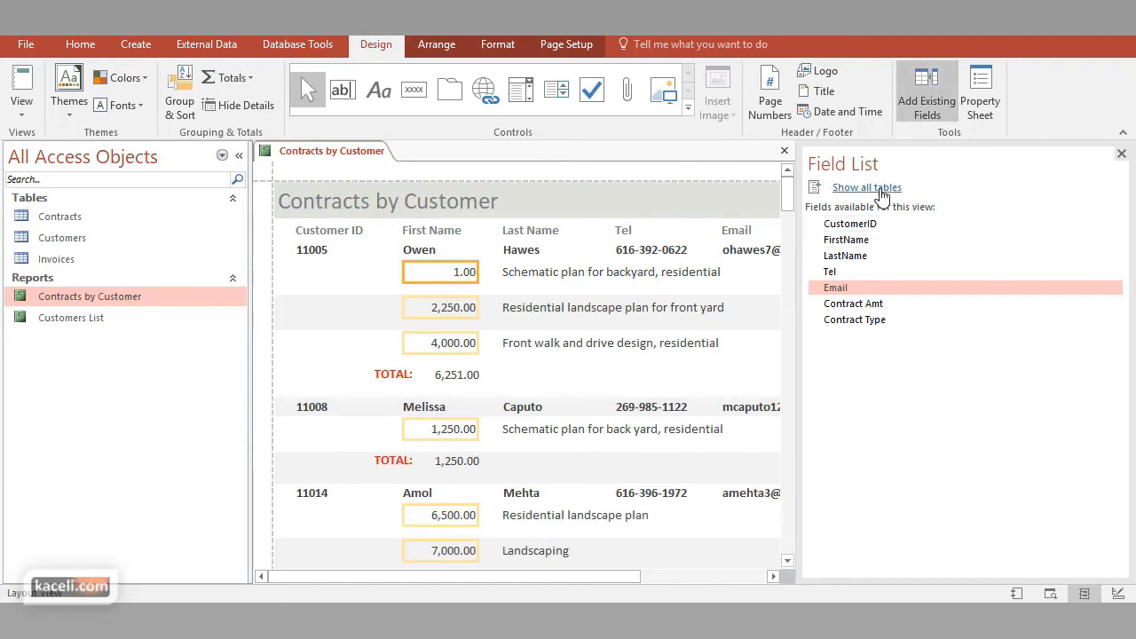
click(872, 190)
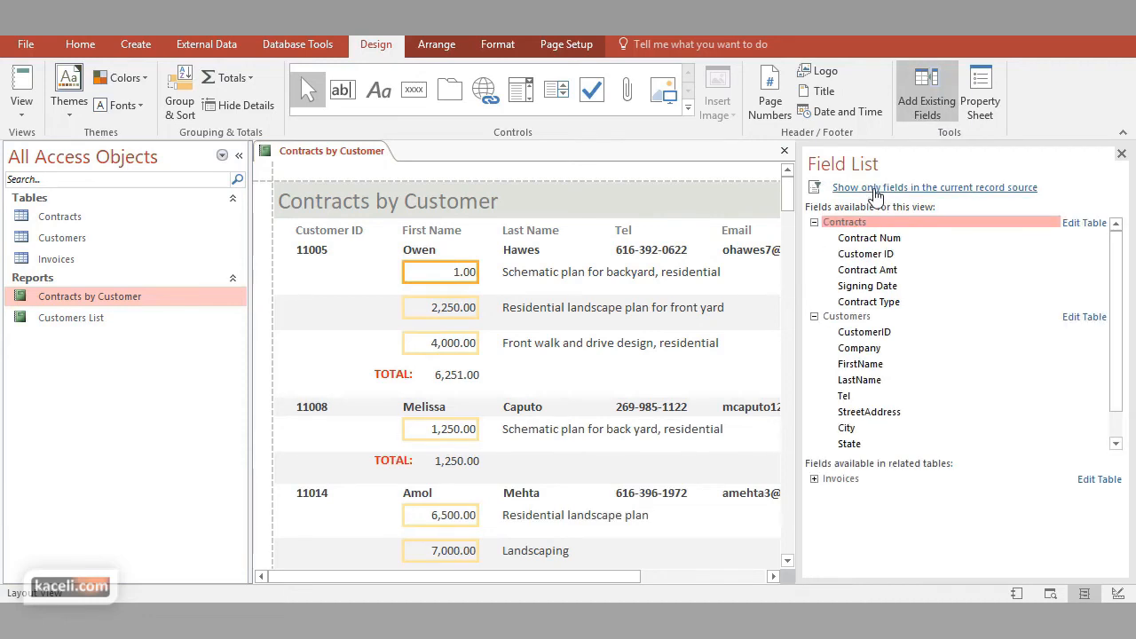
Add the Contract Num field from the Contracts table to the detail rows and place it just before the contract amounts
click(874, 239)
double_click(875, 239)
drag(665, 576, 568, 569)
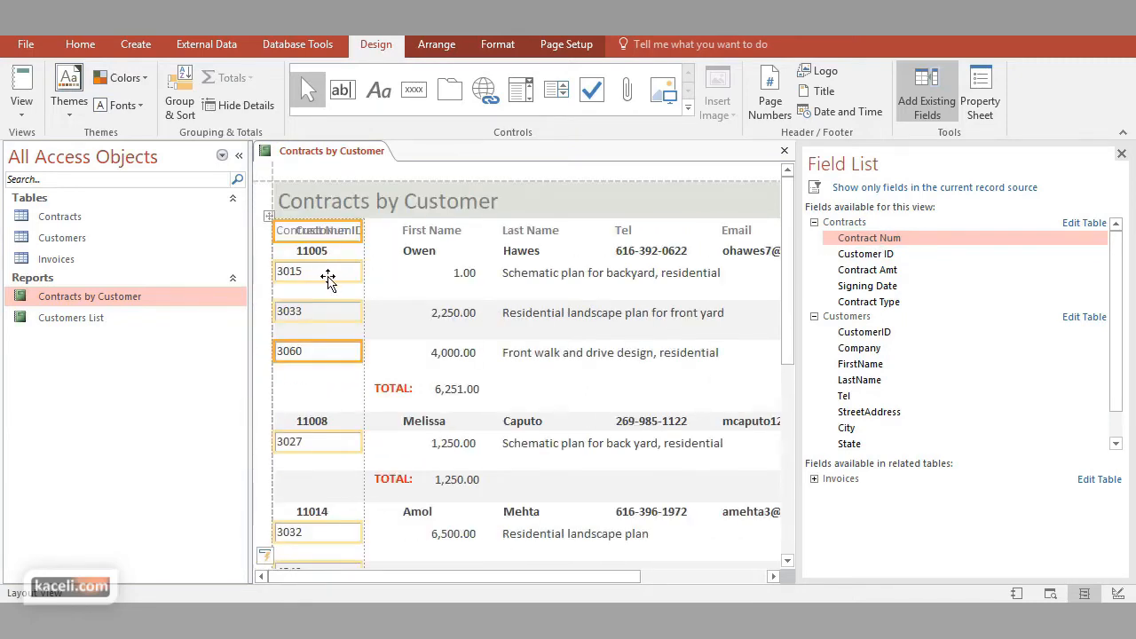
drag(299, 284, 451, 310)
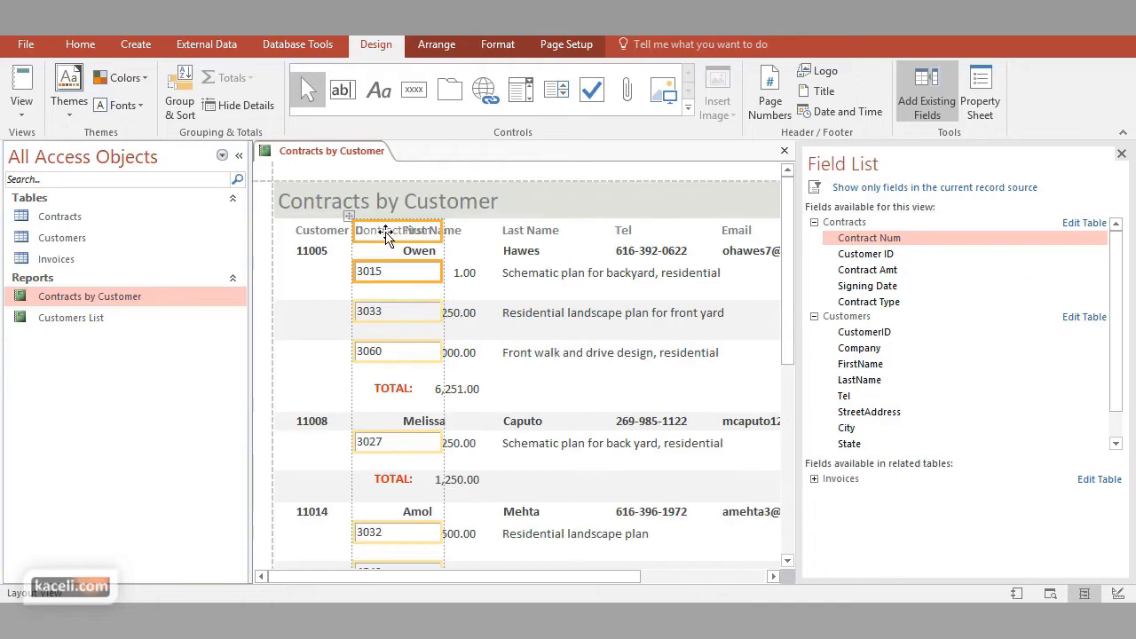
Delete the Contract Num column heading and make the contract number boxes narrower with a smaller font
drag(384, 232, 379, 238)
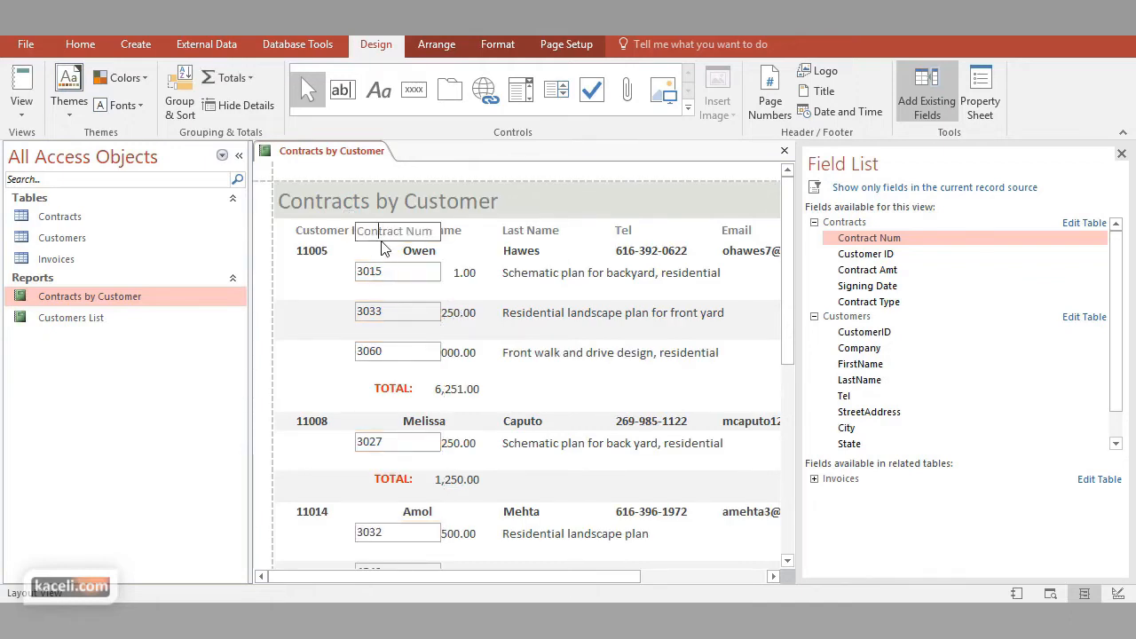
click(396, 273)
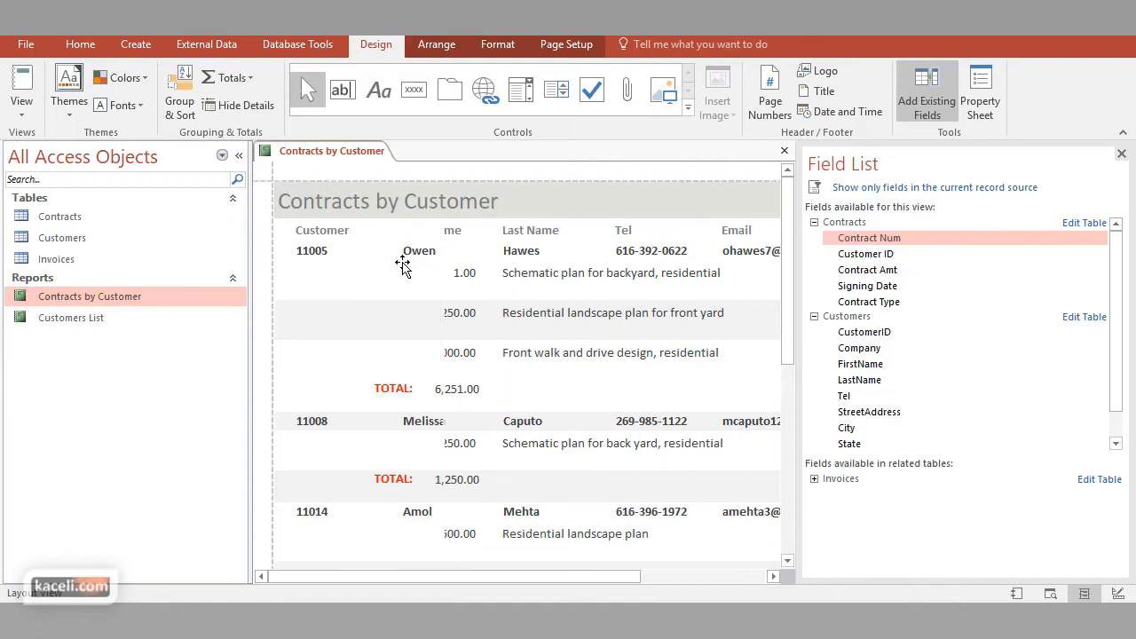
drag(441, 278, 402, 280)
click(498, 45)
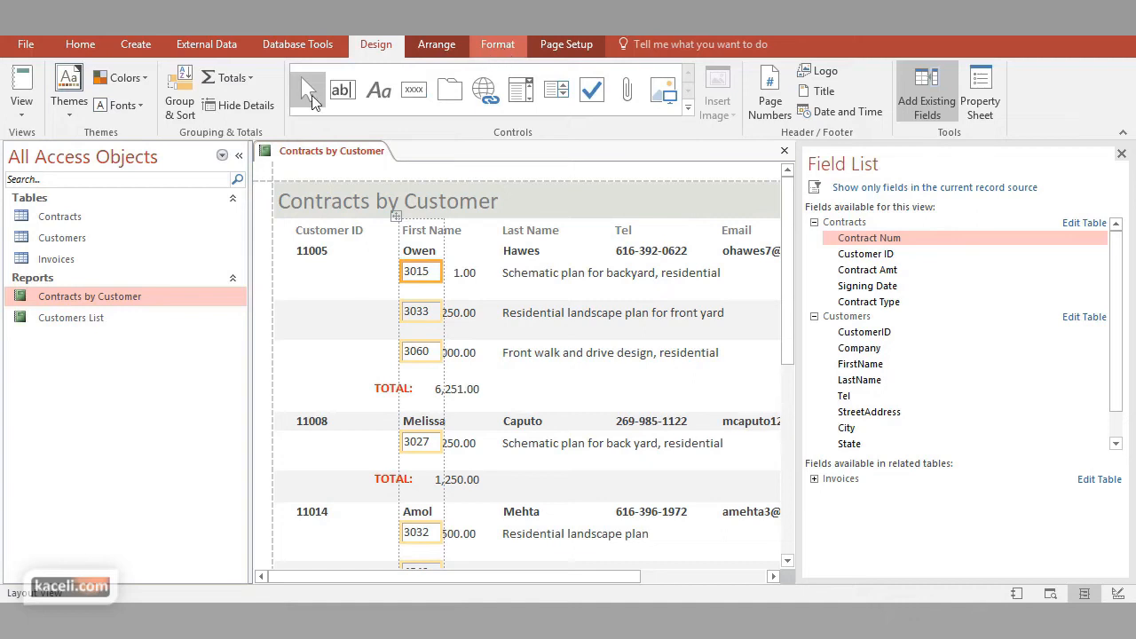
click(372, 280)
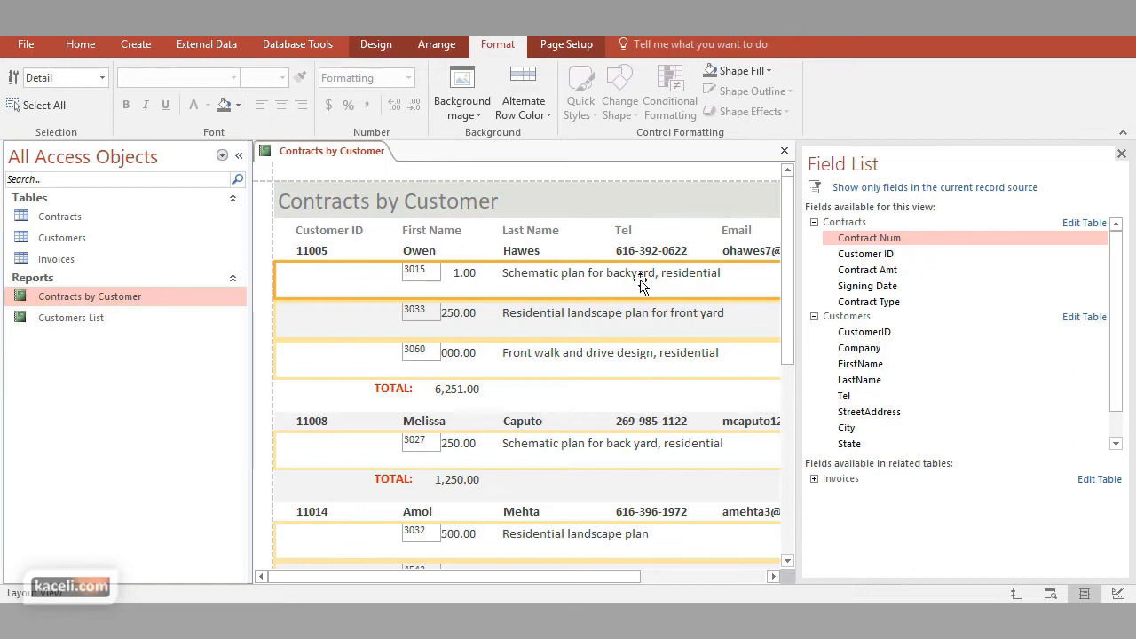
Hide the field list, delete the contract number boxes from the detail rows, and close and reopen the report
key(alt+F8)
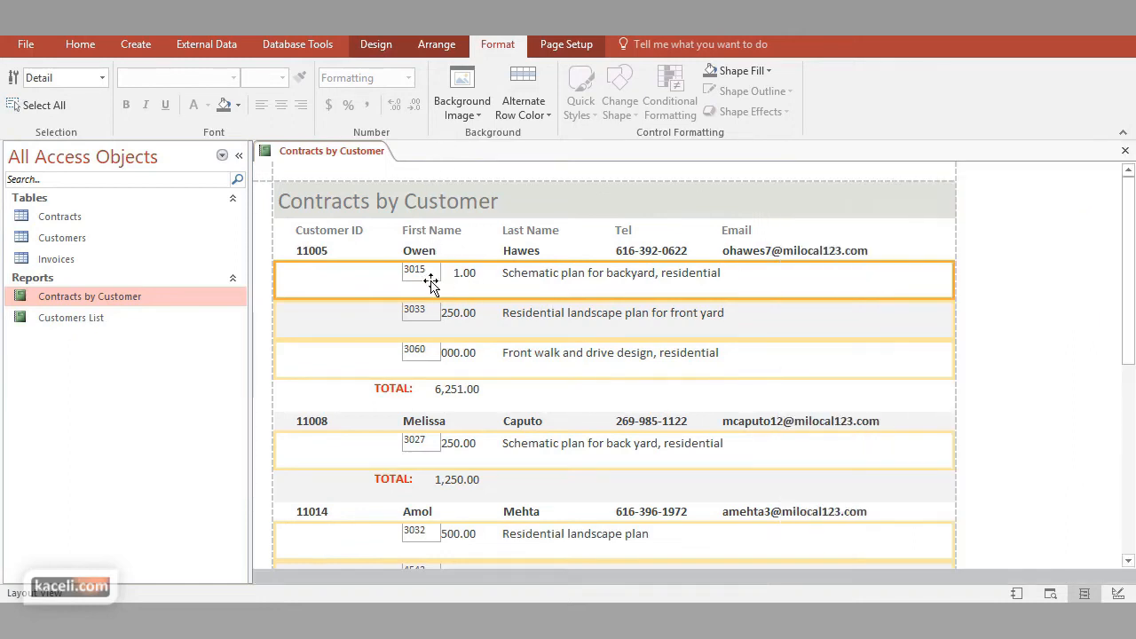
click(430, 282)
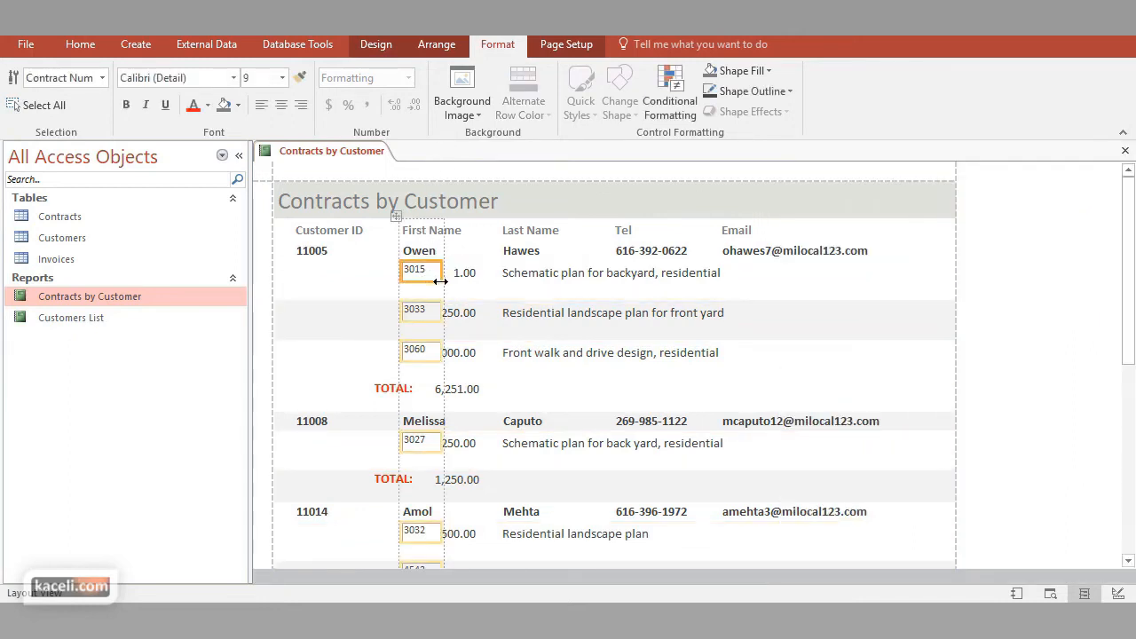
key(Delete)
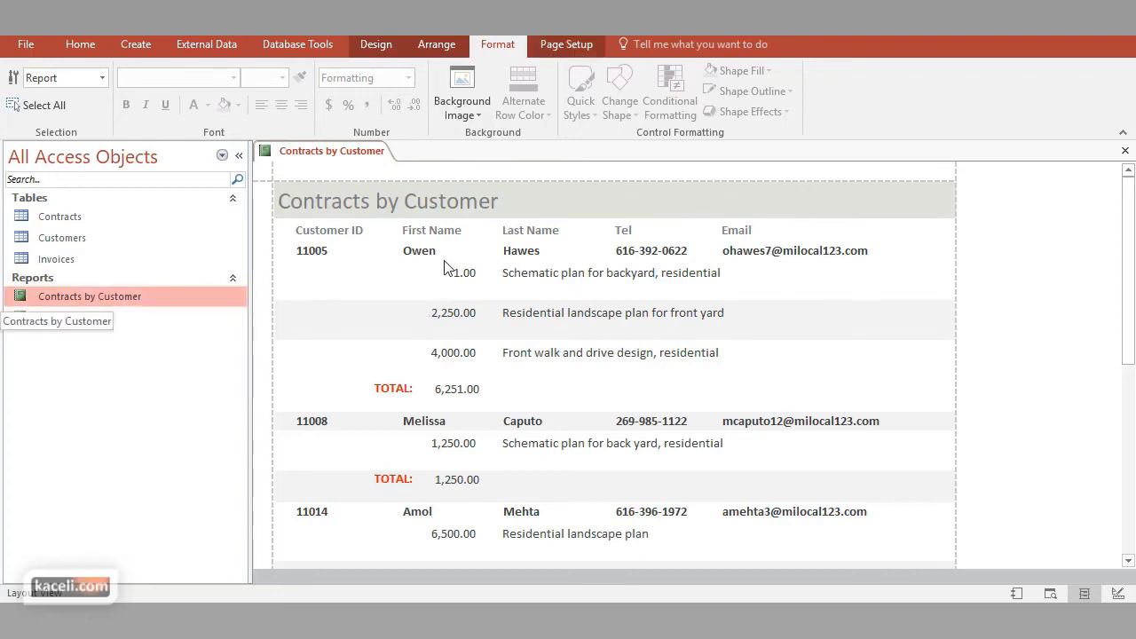
click(1124, 151)
click(502, 359)
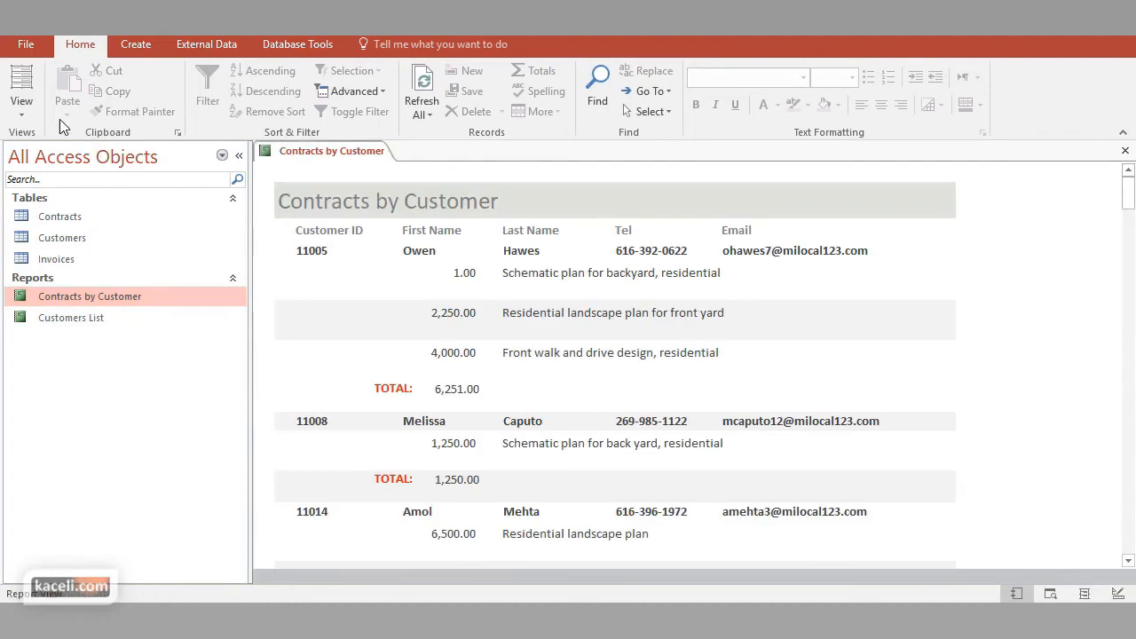
Open the Contracts by Customer report in Design View
click(25, 114)
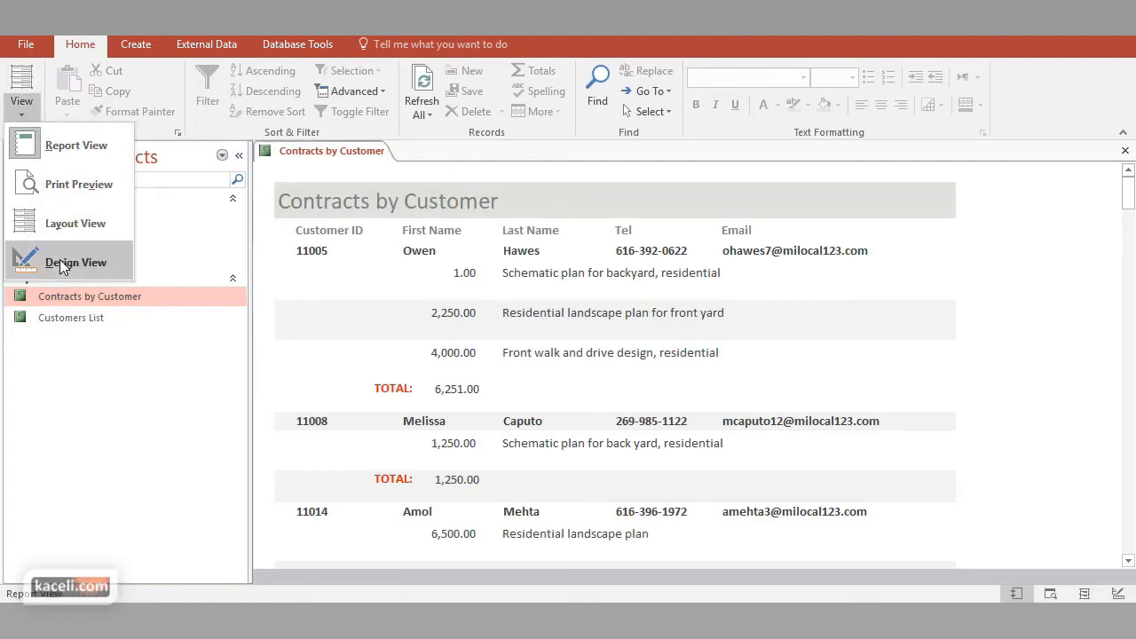
click(82, 304)
right_click(86, 306)
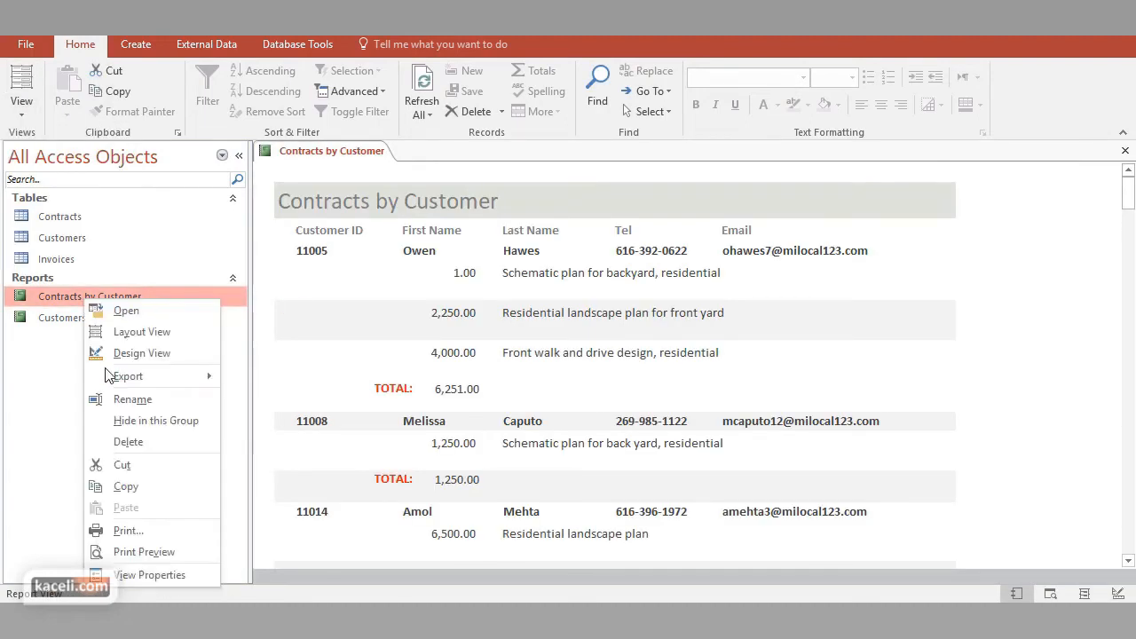
click(158, 353)
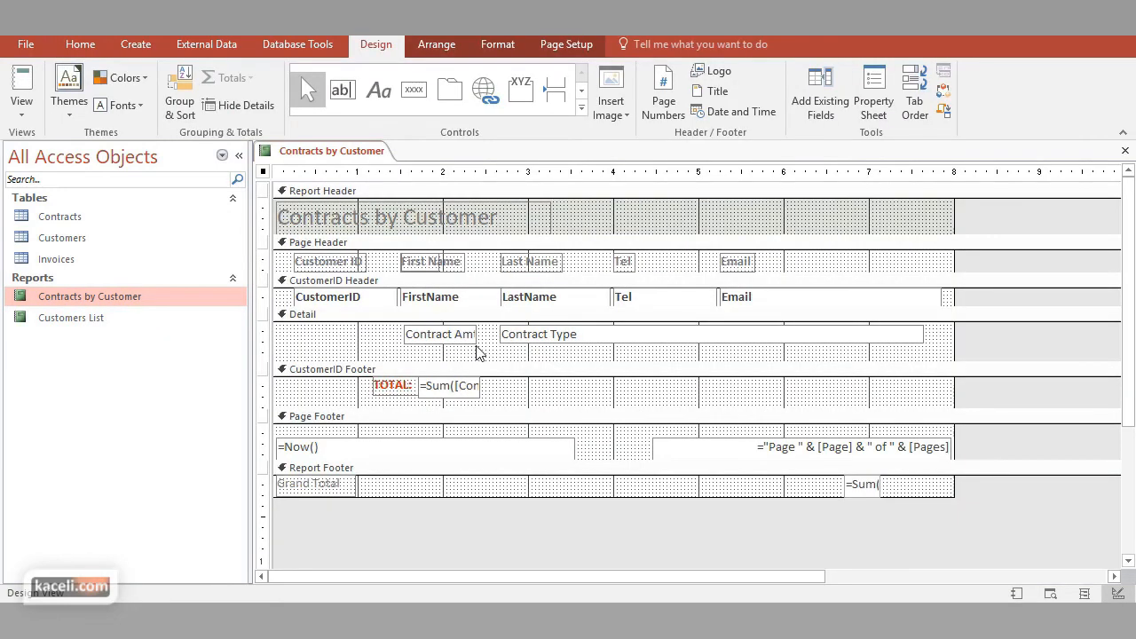
Narrow the Contract Type box in the Detail section so it ends at about 5.8 inches on the ruler
click(425, 341)
click(594, 336)
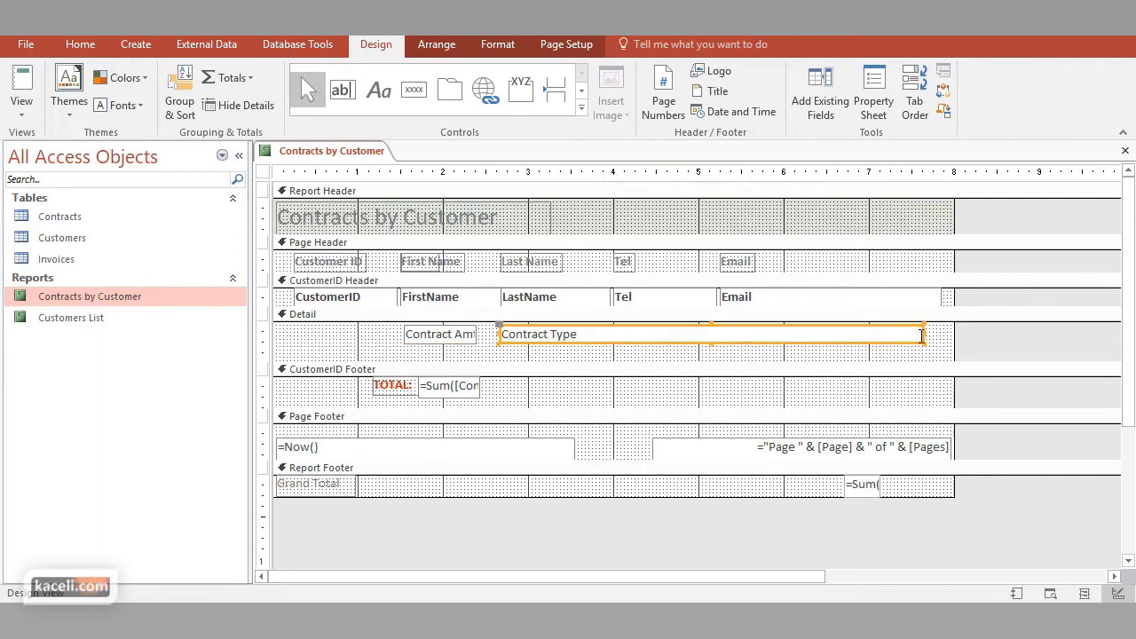
drag(925, 341, 768, 339)
click(808, 346)
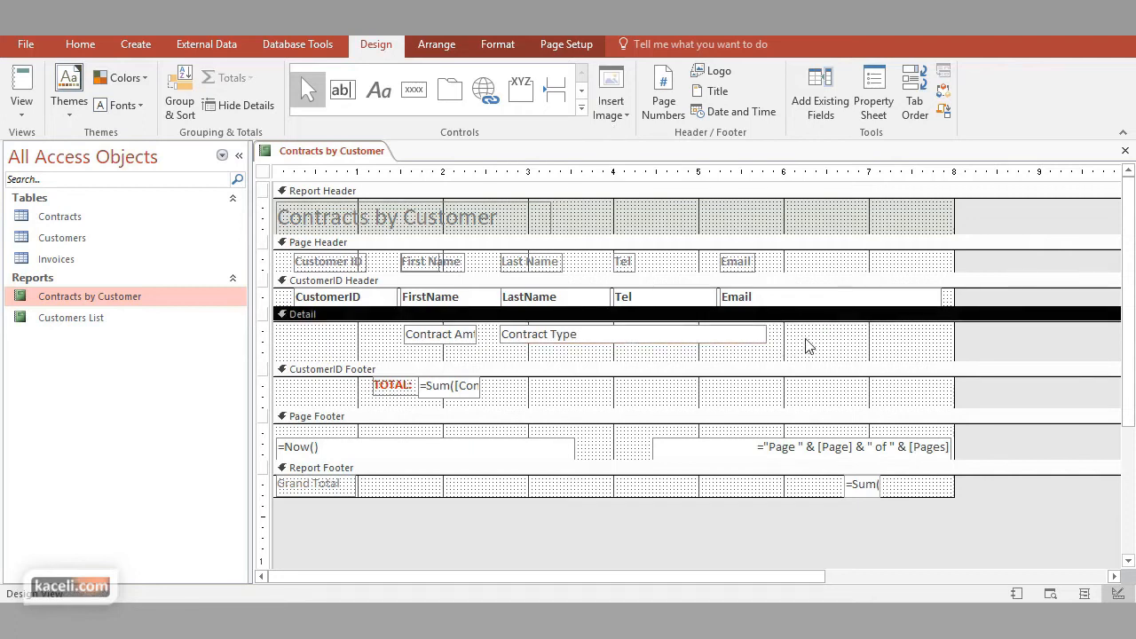
Add the Contract Num field without its label after Contract Type in the Detail section, about 0.75 inch wide from the 6-inch mark, and hide the field list
click(836, 116)
drag(887, 238, 605, 335)
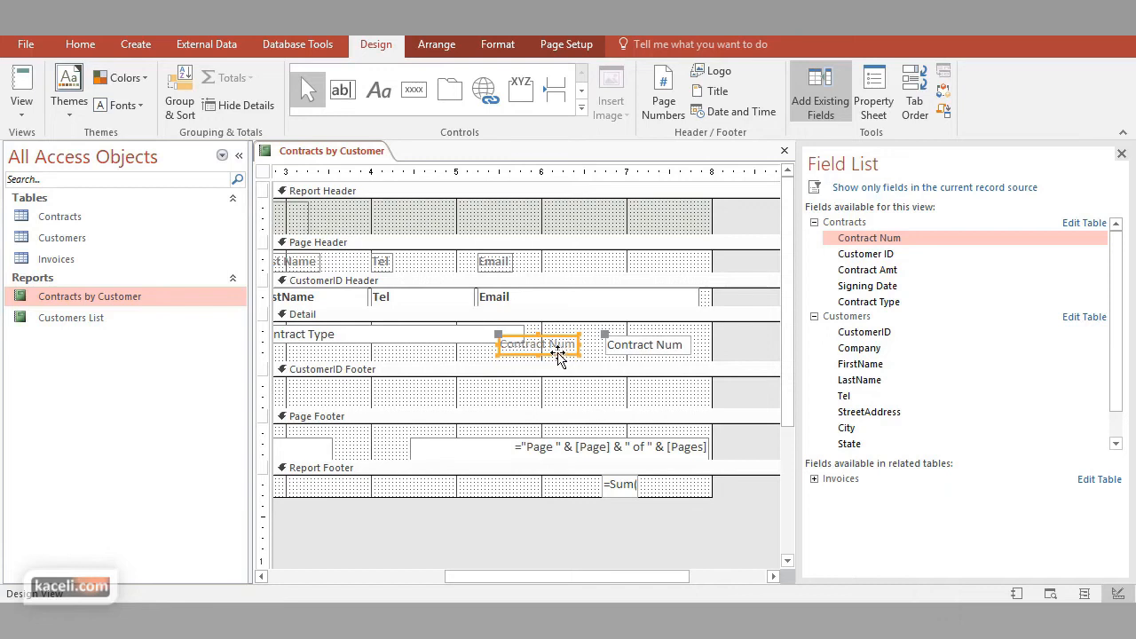
drag(702, 335, 608, 335)
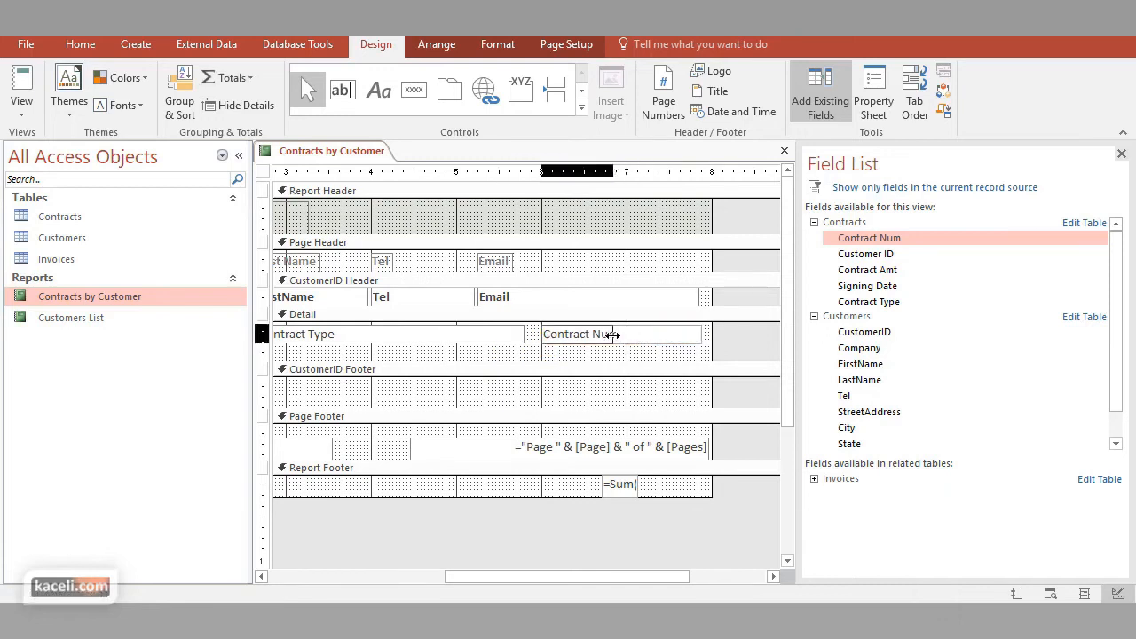
click(595, 361)
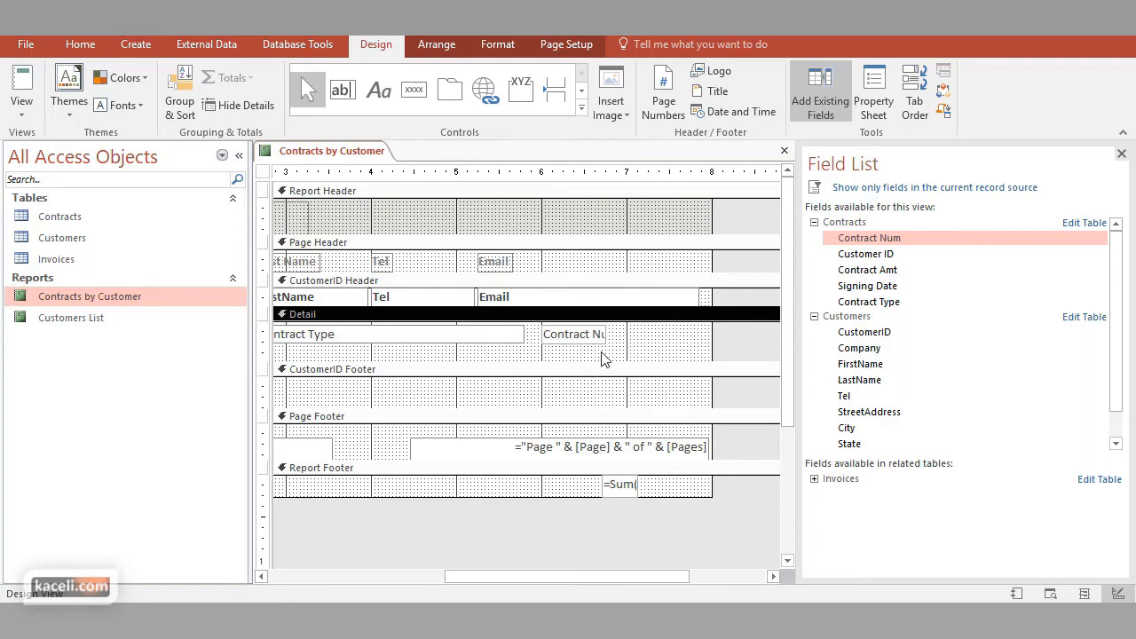
click(1120, 155)
click(516, 364)
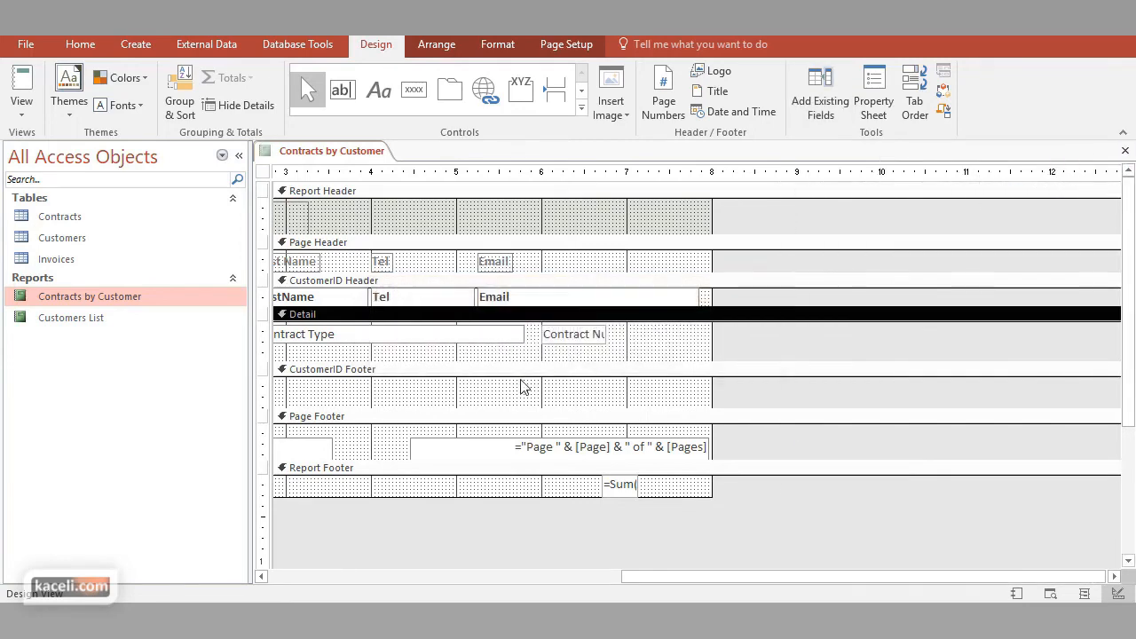
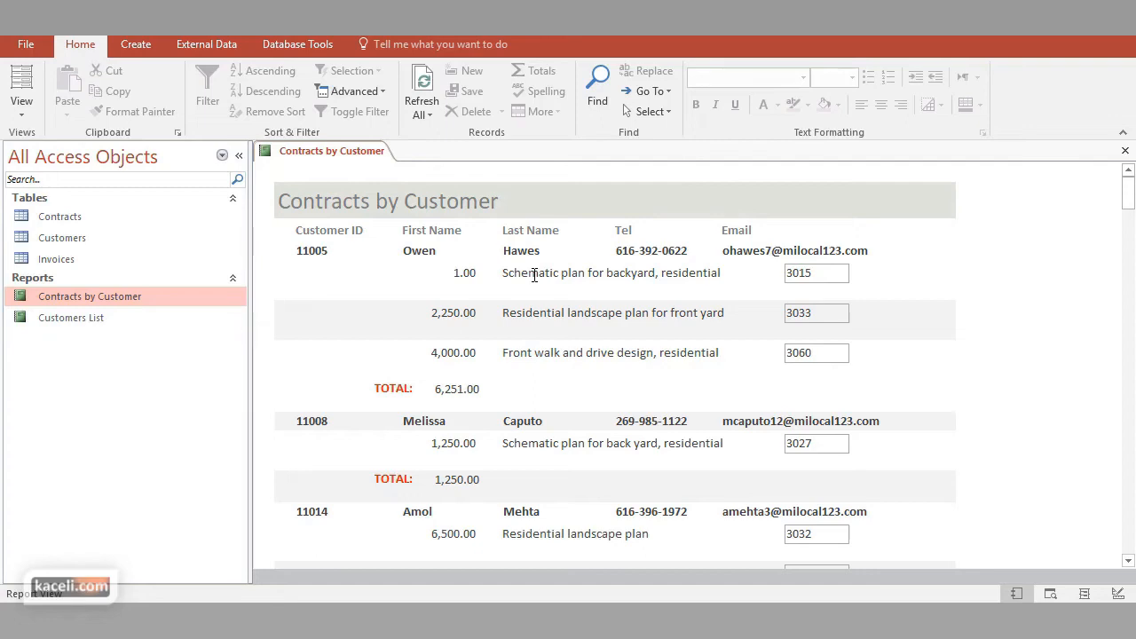
Show the Contracts by Customer report in Design View and display the properties of the Contract Amt text box in the Detail section
click(22, 102)
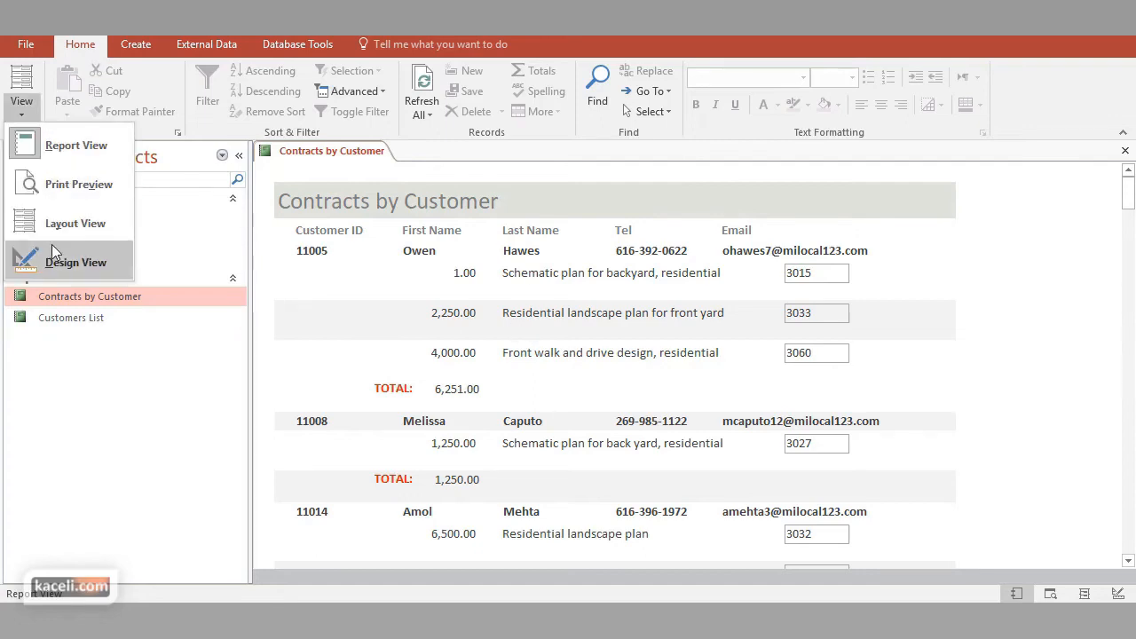
click(71, 261)
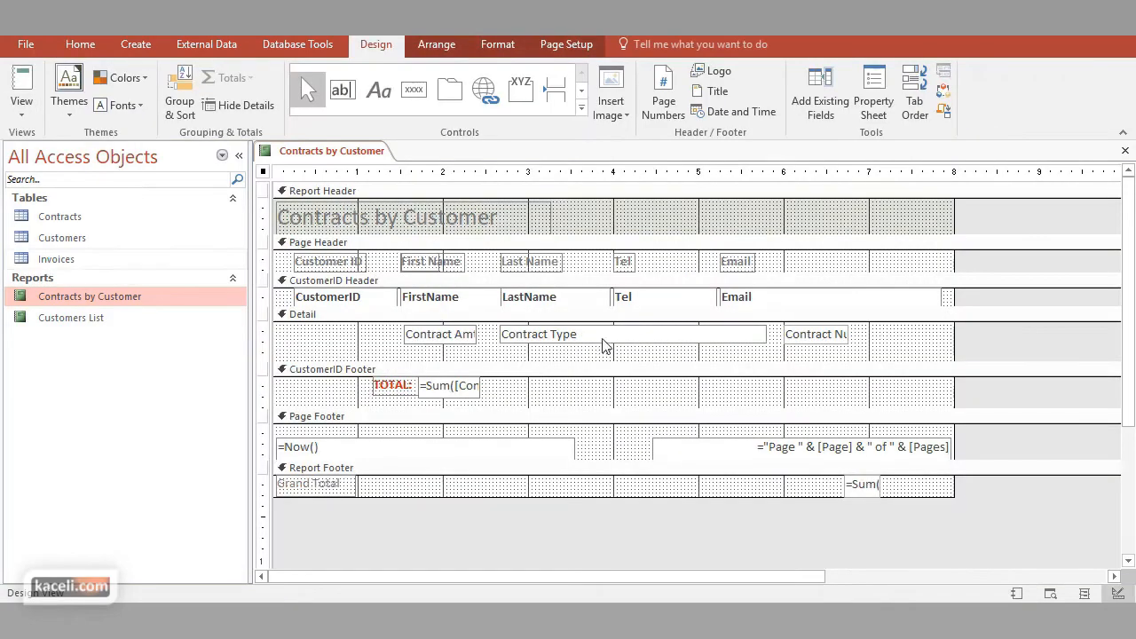
click(544, 342)
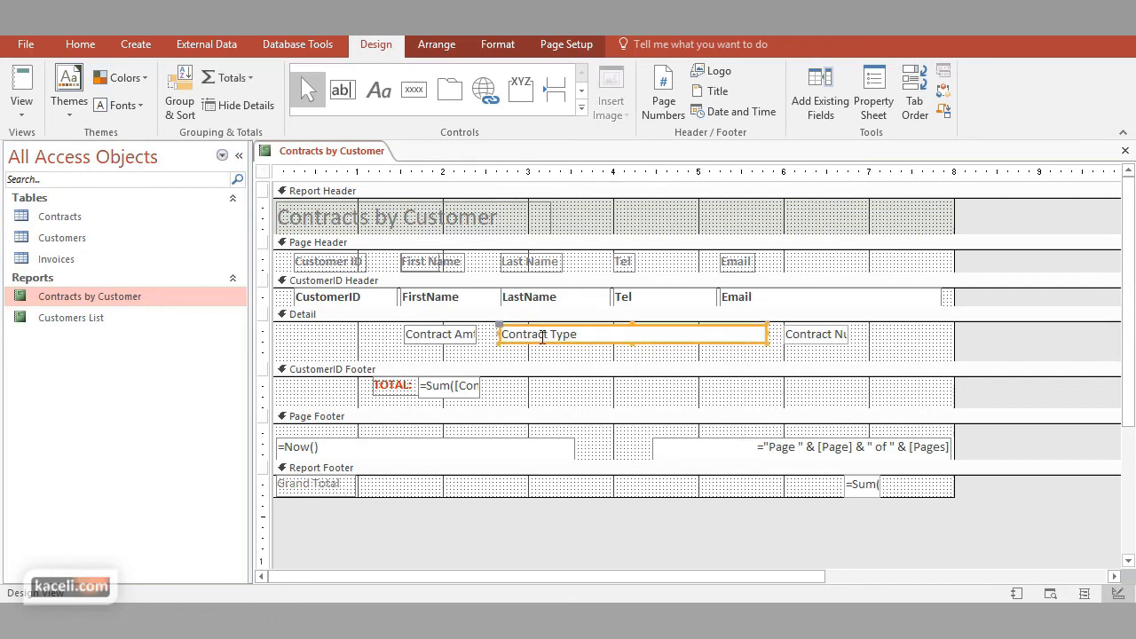
click(461, 341)
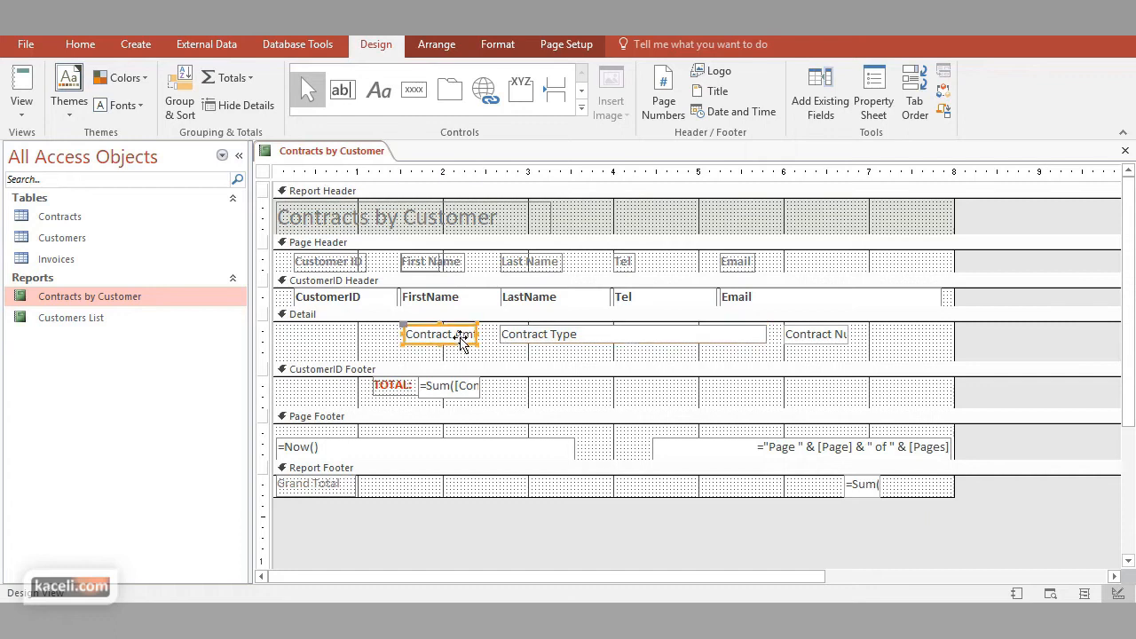
click(886, 116)
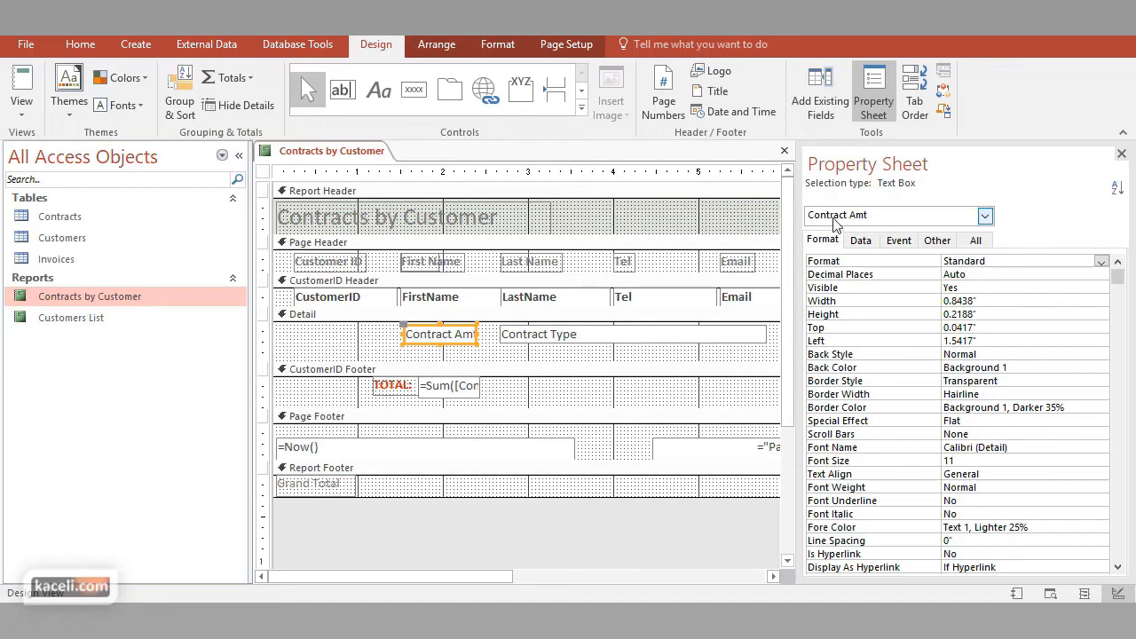
click(985, 216)
click(985, 216)
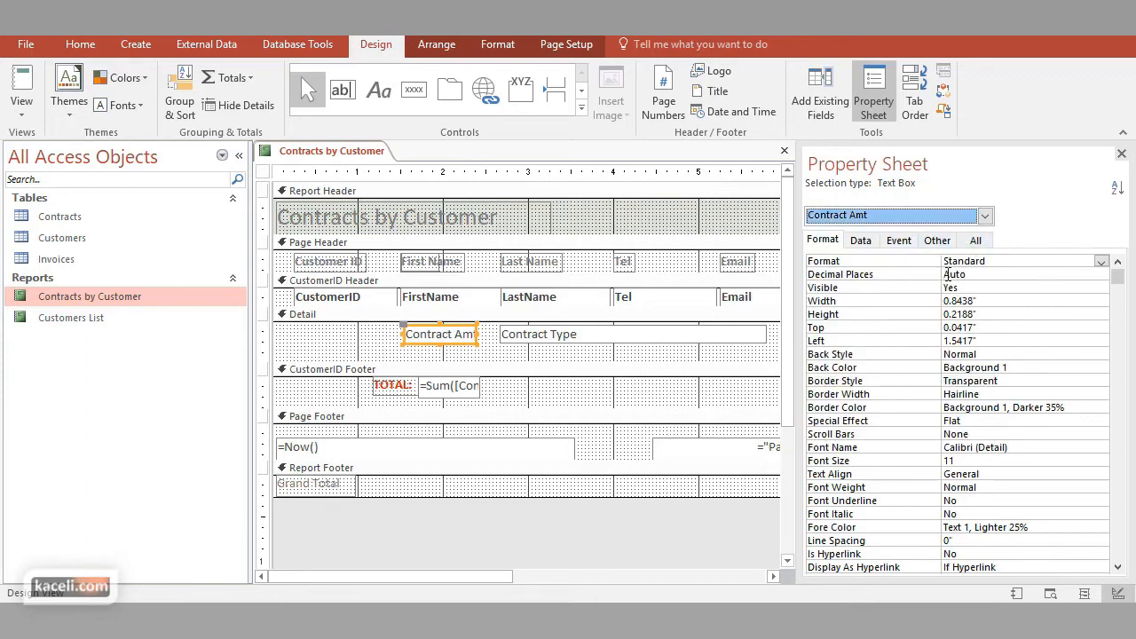
Examine the data properties of the Contract Amt text box and the fields available as its Control Source
click(860, 241)
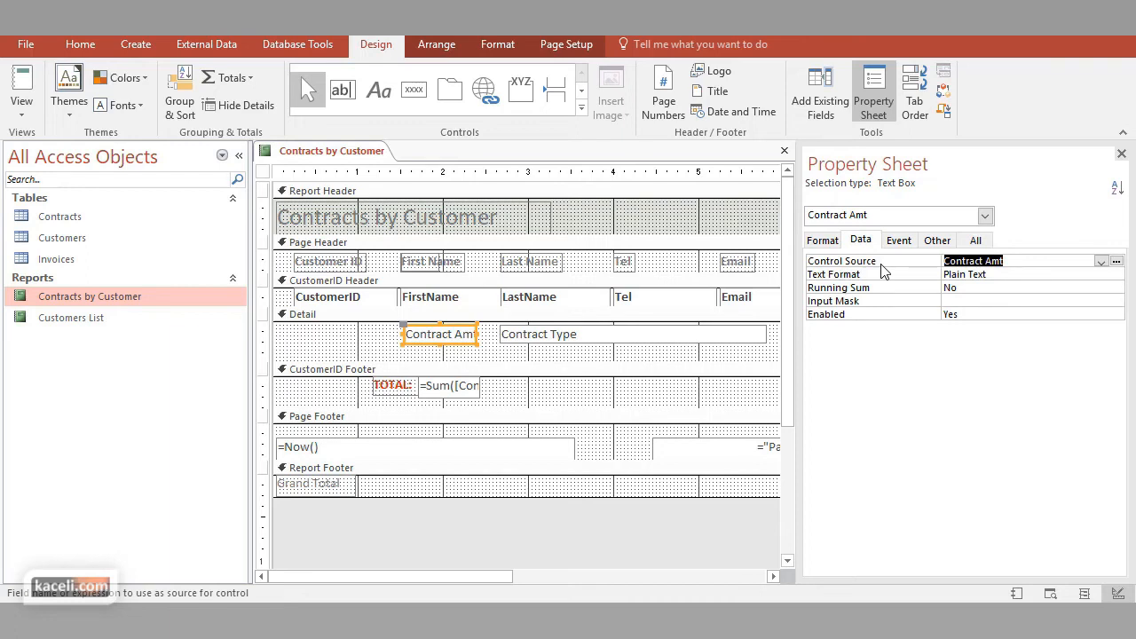
click(1015, 268)
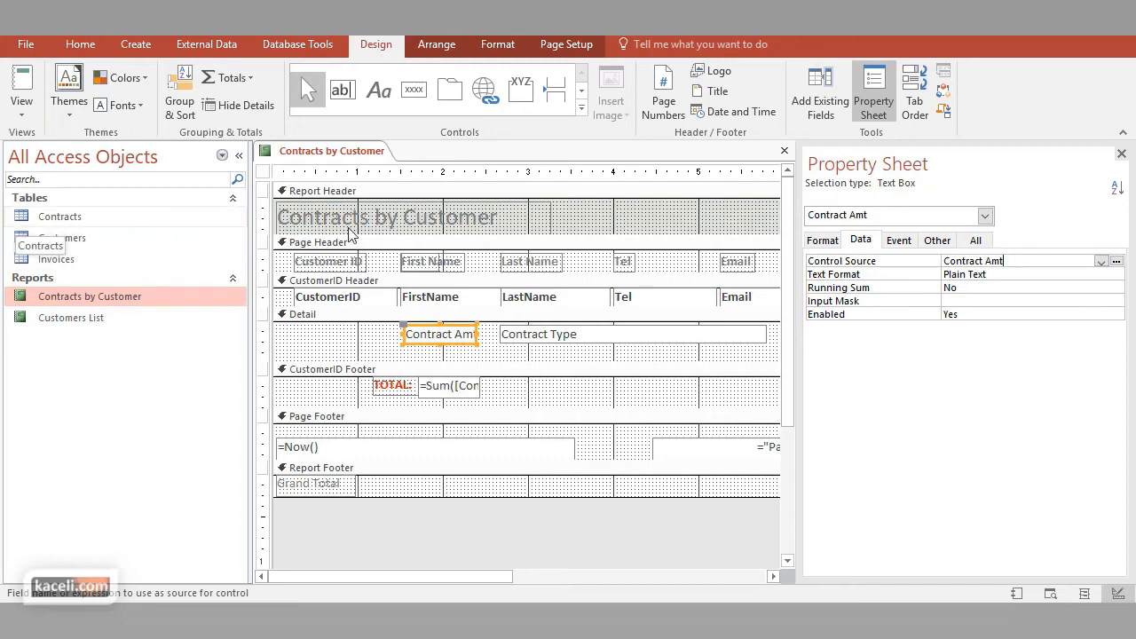
click(1101, 263)
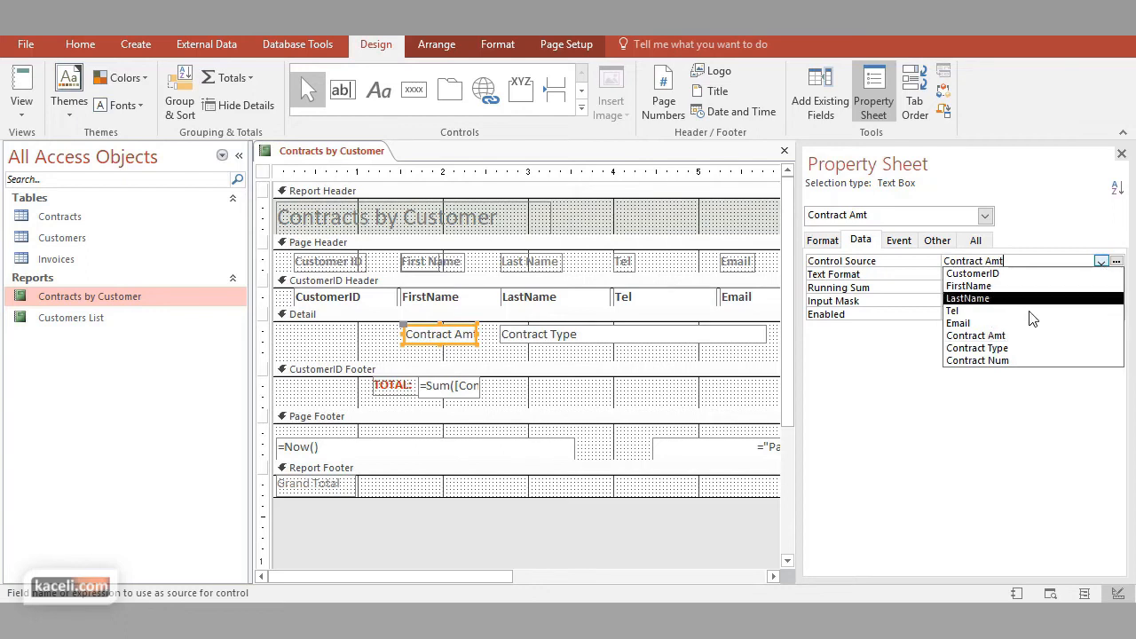
click(1047, 229)
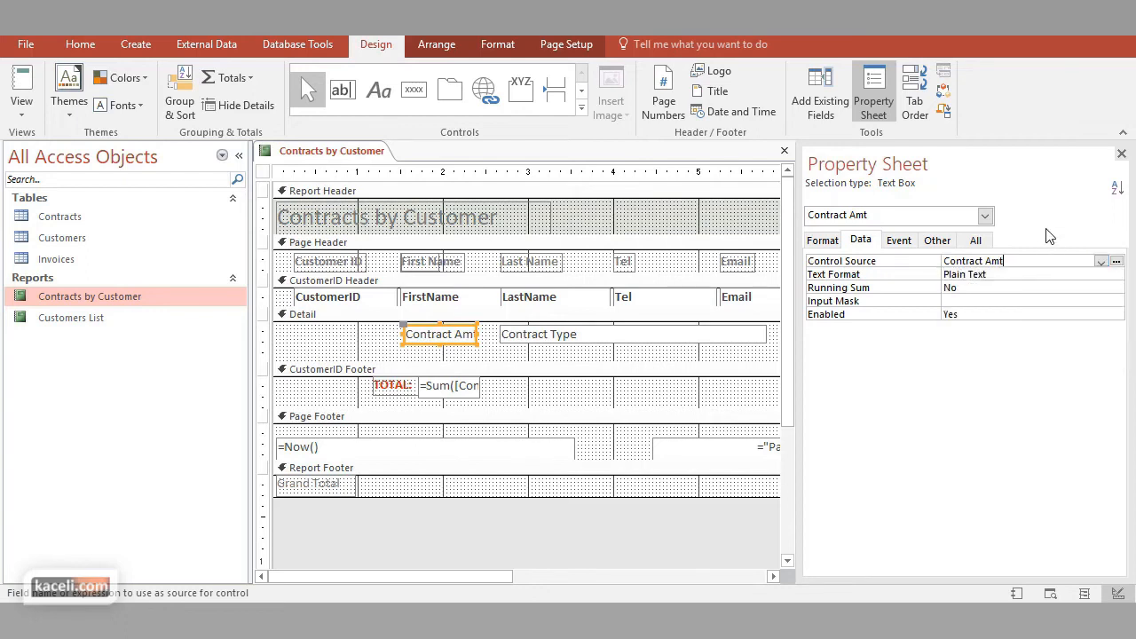
click(1100, 263)
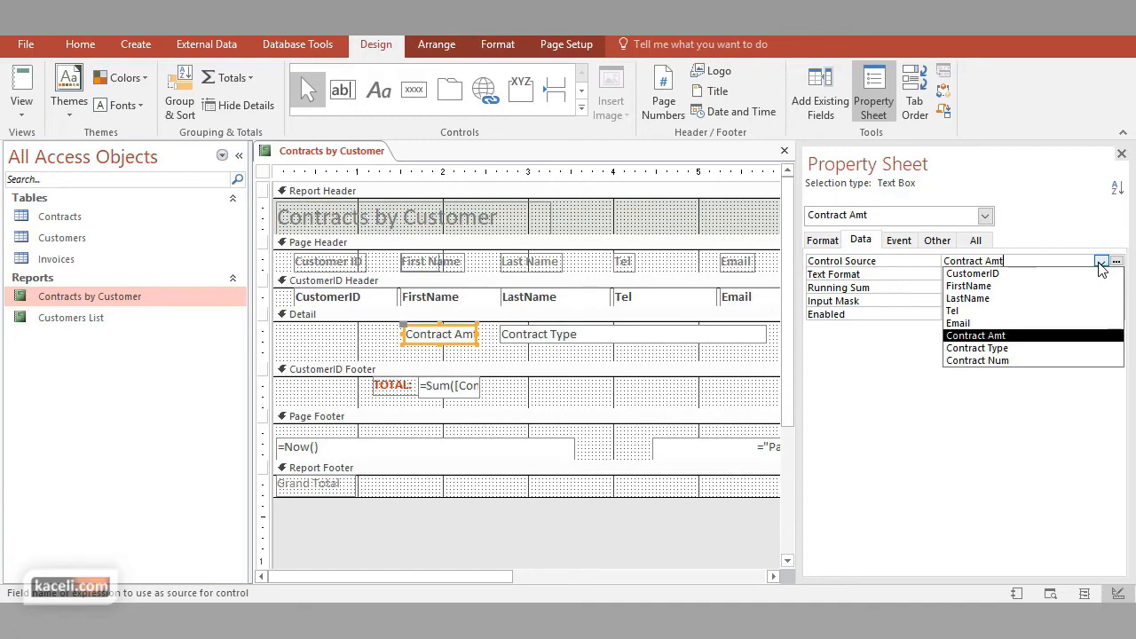
Browse the Contracts table's fields in the Expression Builder for the Contract Amt control source, including Signing Date, and leave the builder
click(1116, 263)
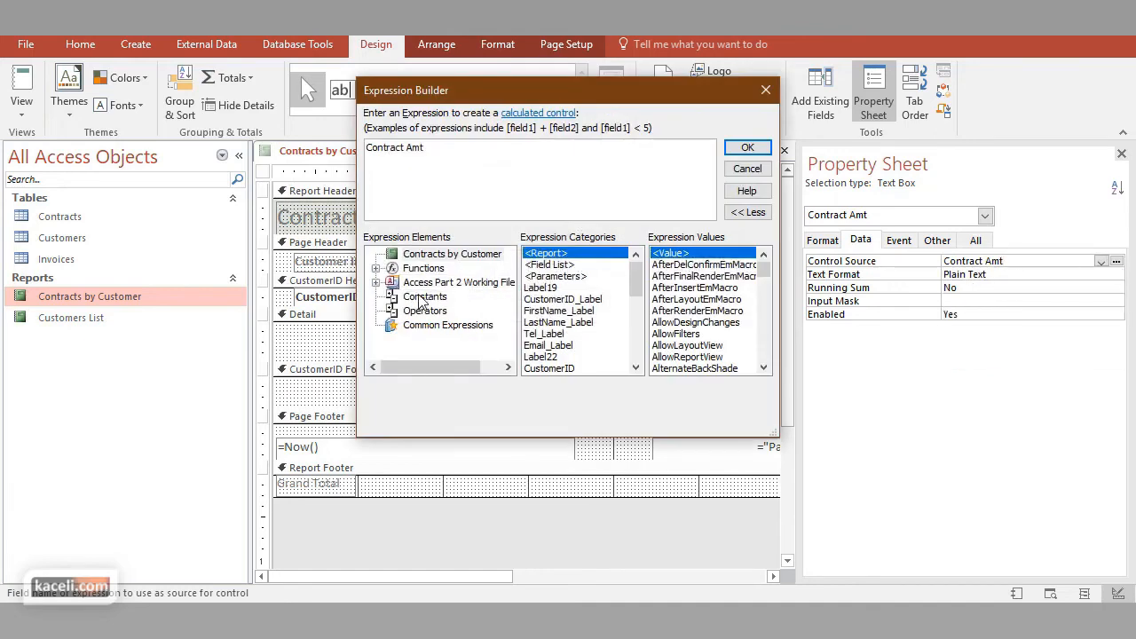
click(376, 282)
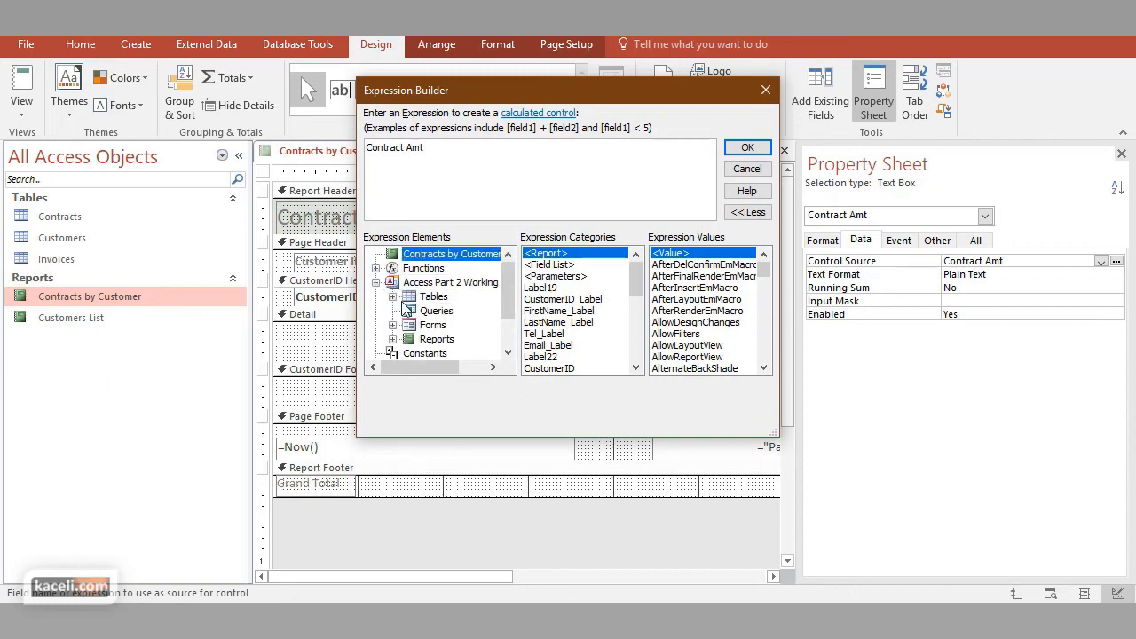
click(393, 297)
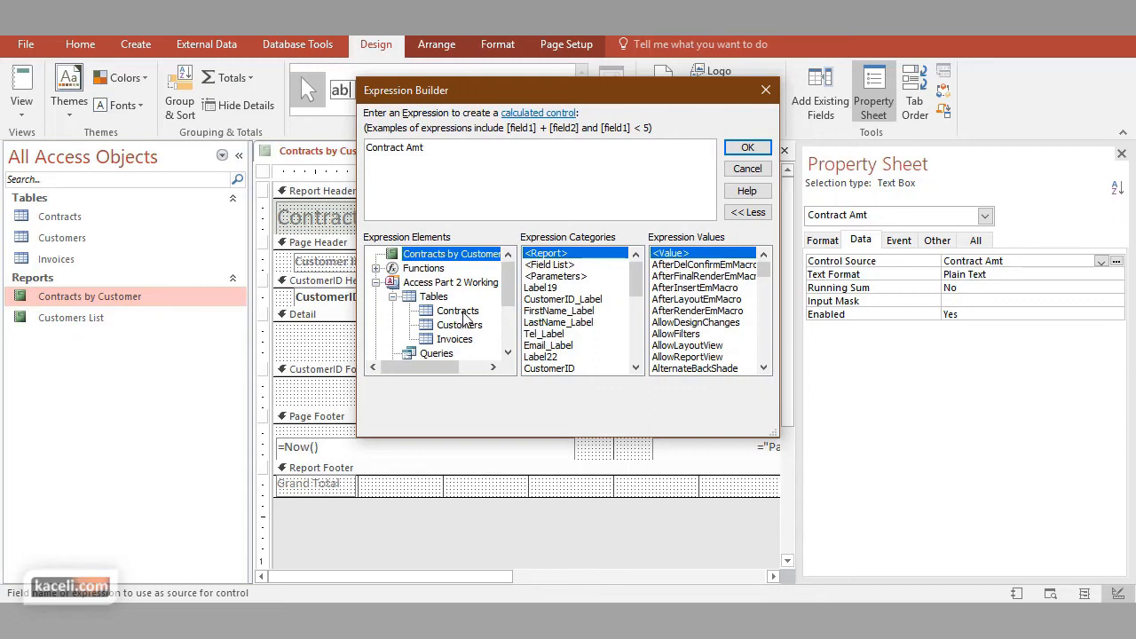
click(460, 311)
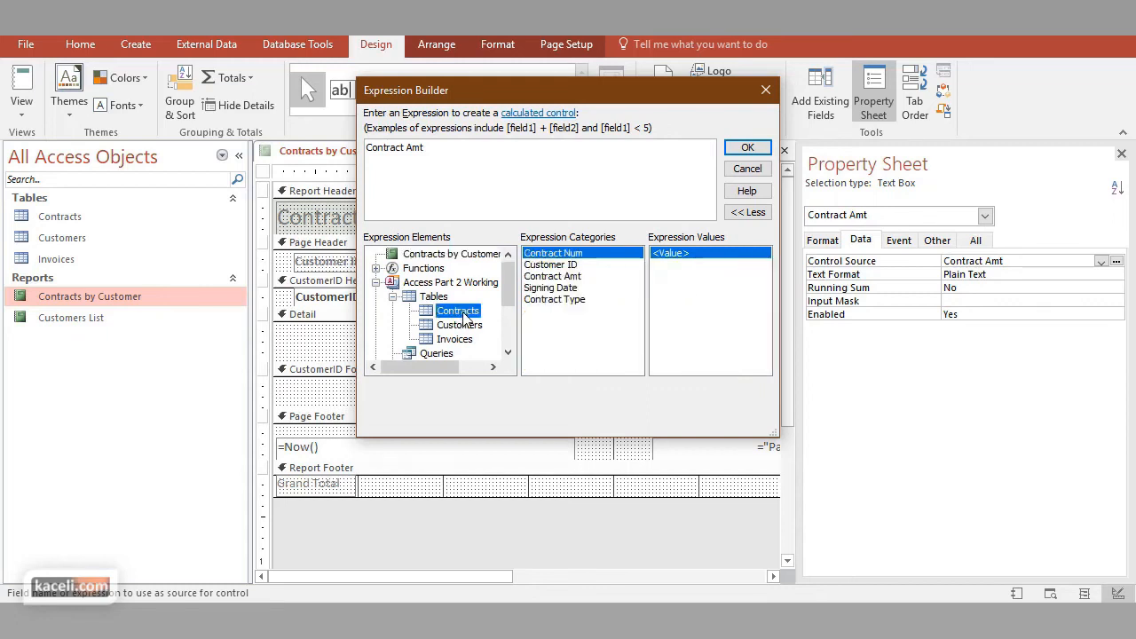
click(576, 287)
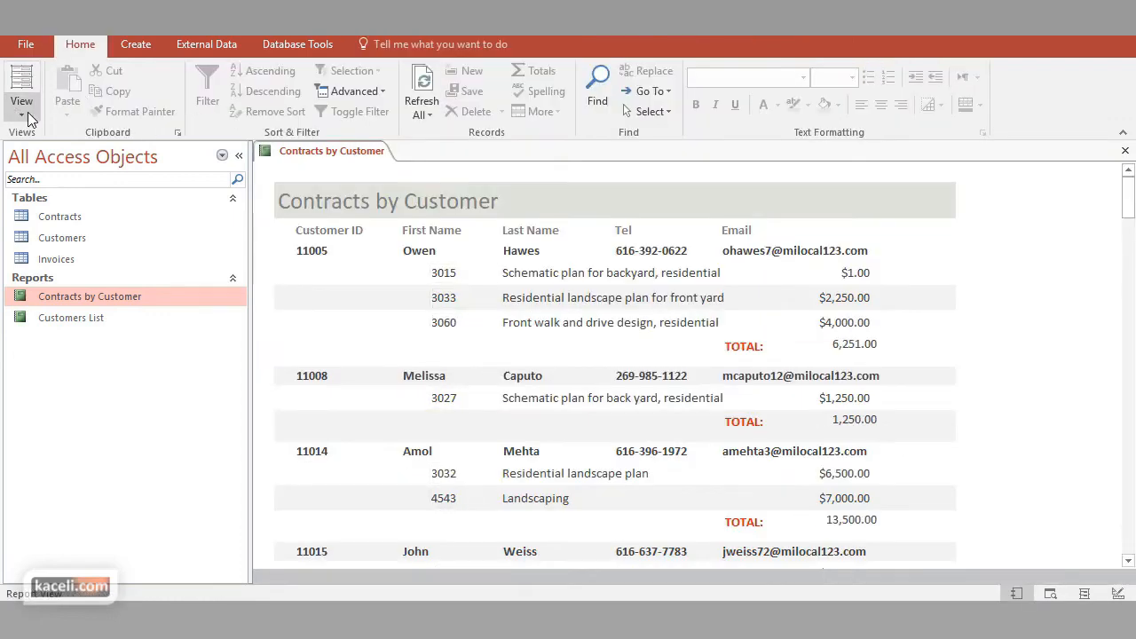
click(23, 110)
click(60, 192)
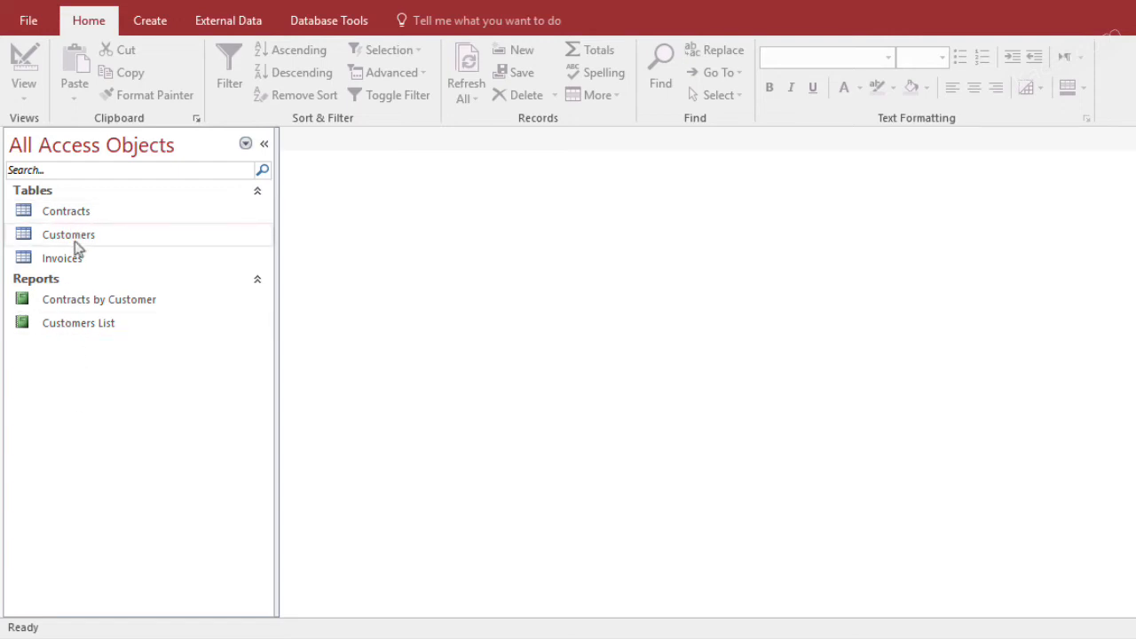
View the records of the Contracts table and close it
double_click(71, 210)
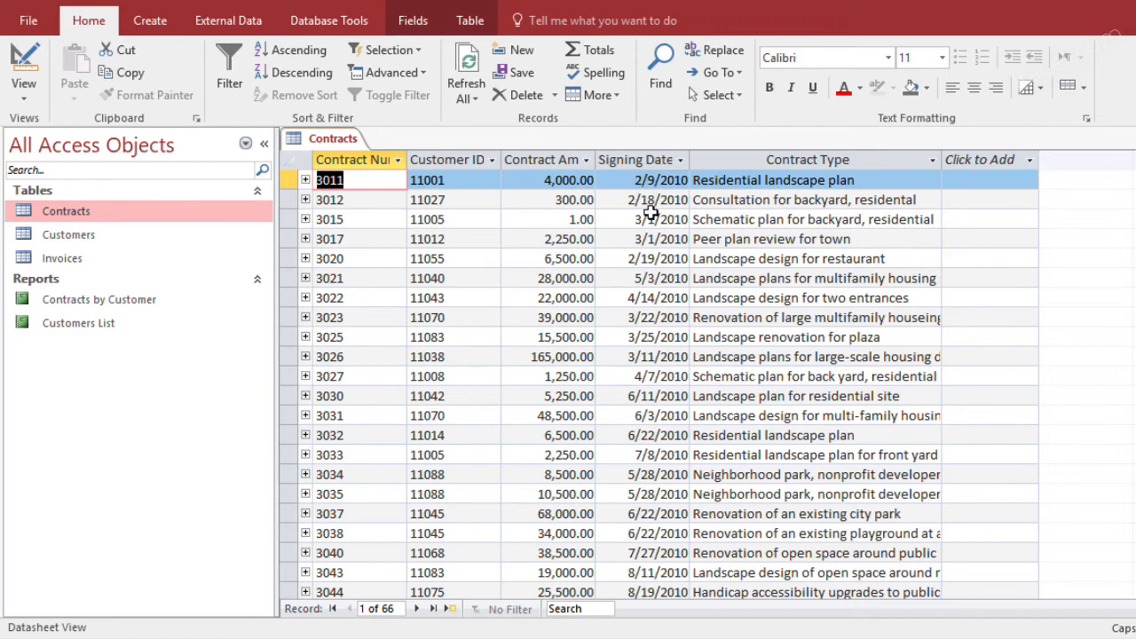
key(ctrl+w)
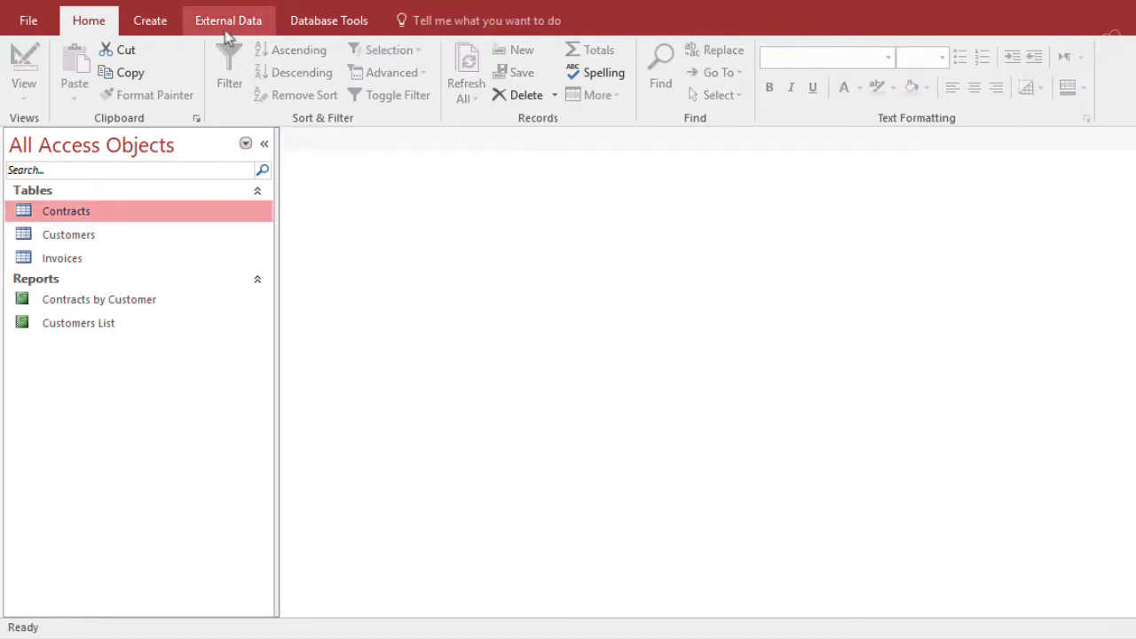
Start a Simple Query Wizard query with Contract Num, Customer ID, Contract Amt, Signing Date and Contract Type from the Contracts table
click(154, 23)
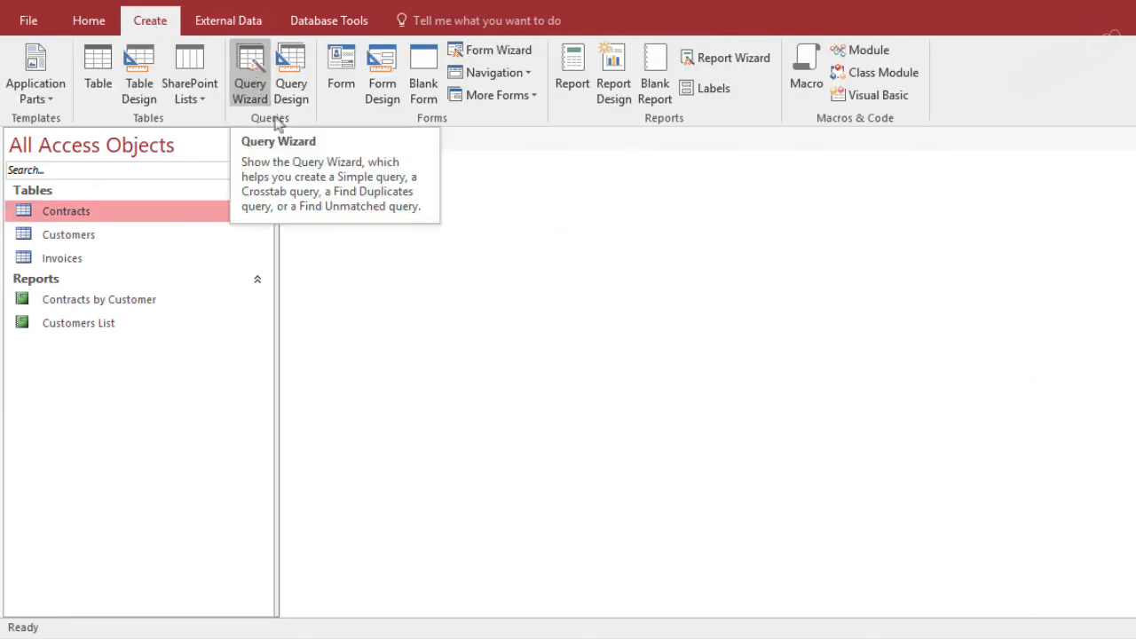
click(250, 81)
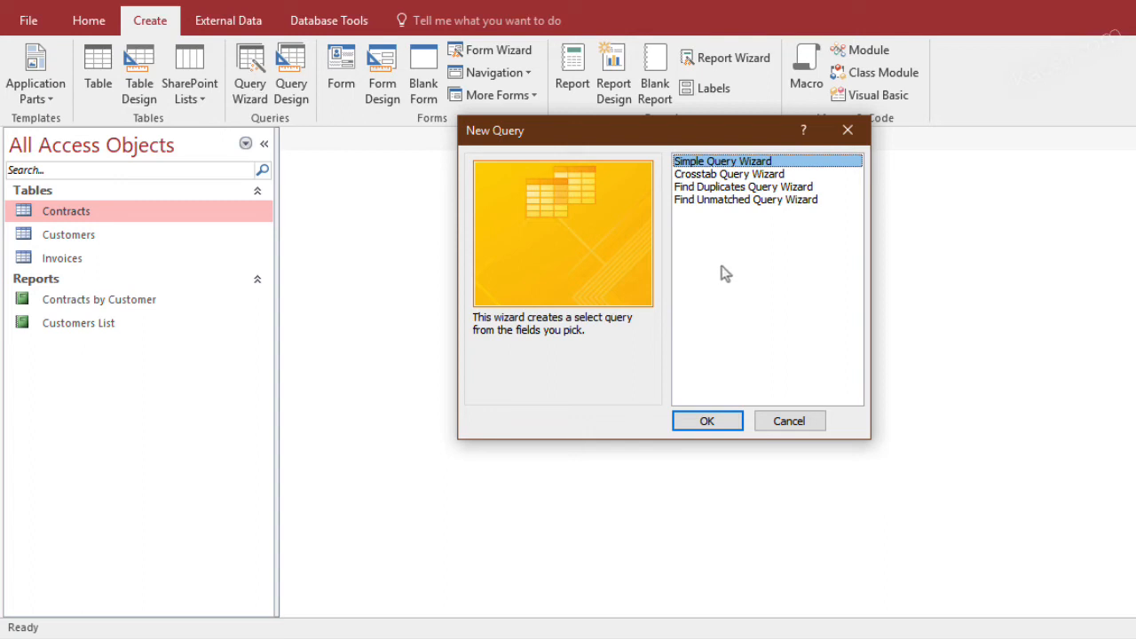
click(717, 422)
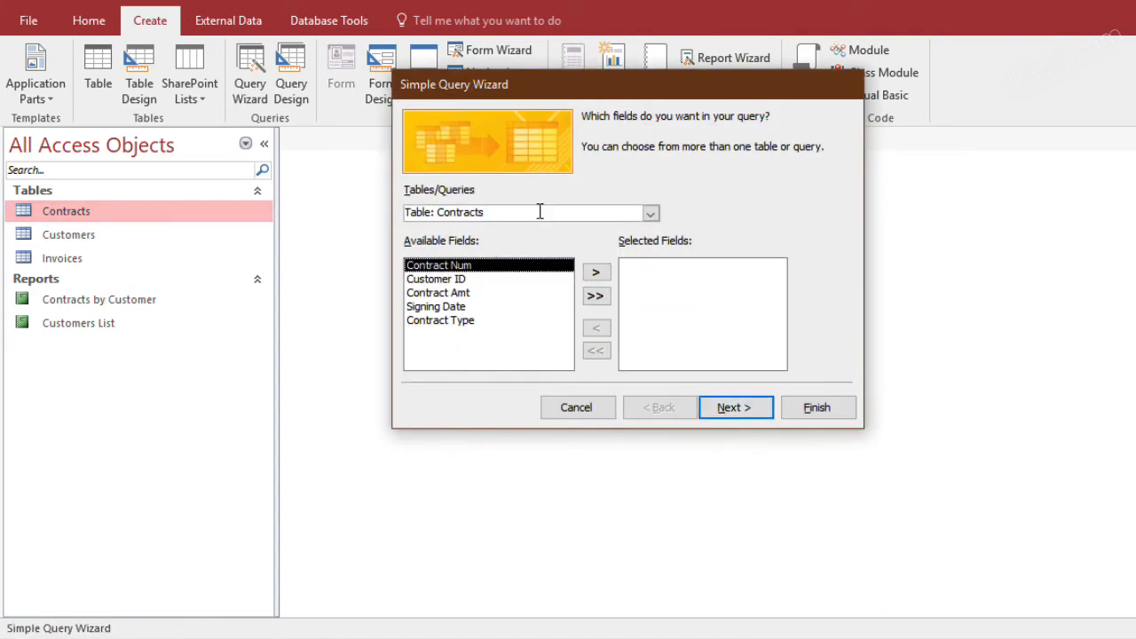
click(595, 274)
click(595, 274)
click(595, 274)
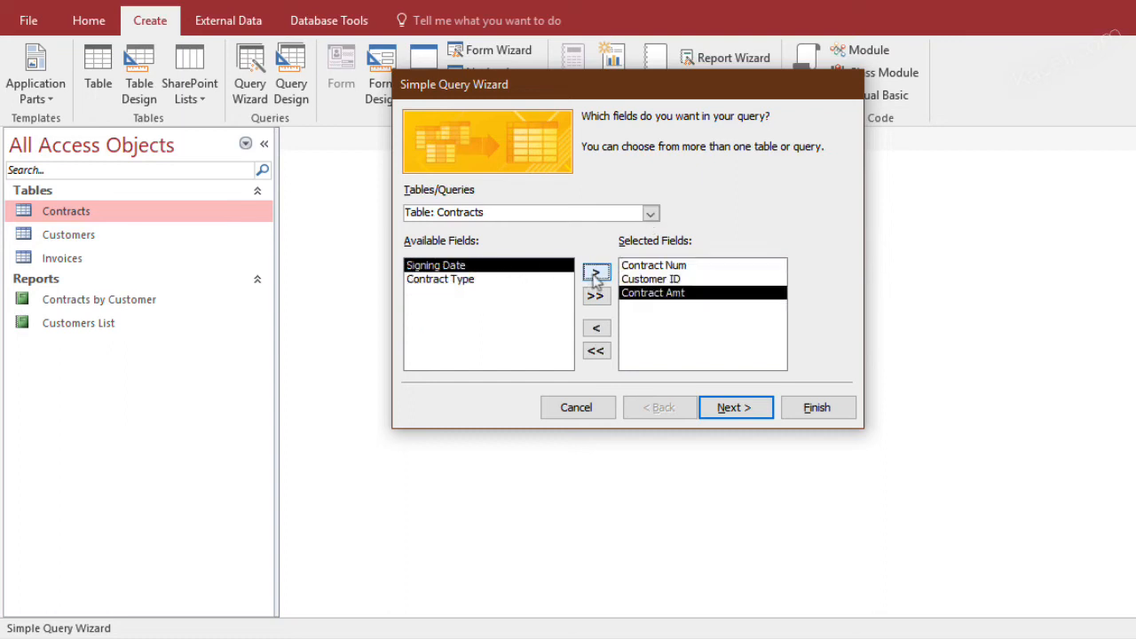
click(596, 274)
click(595, 274)
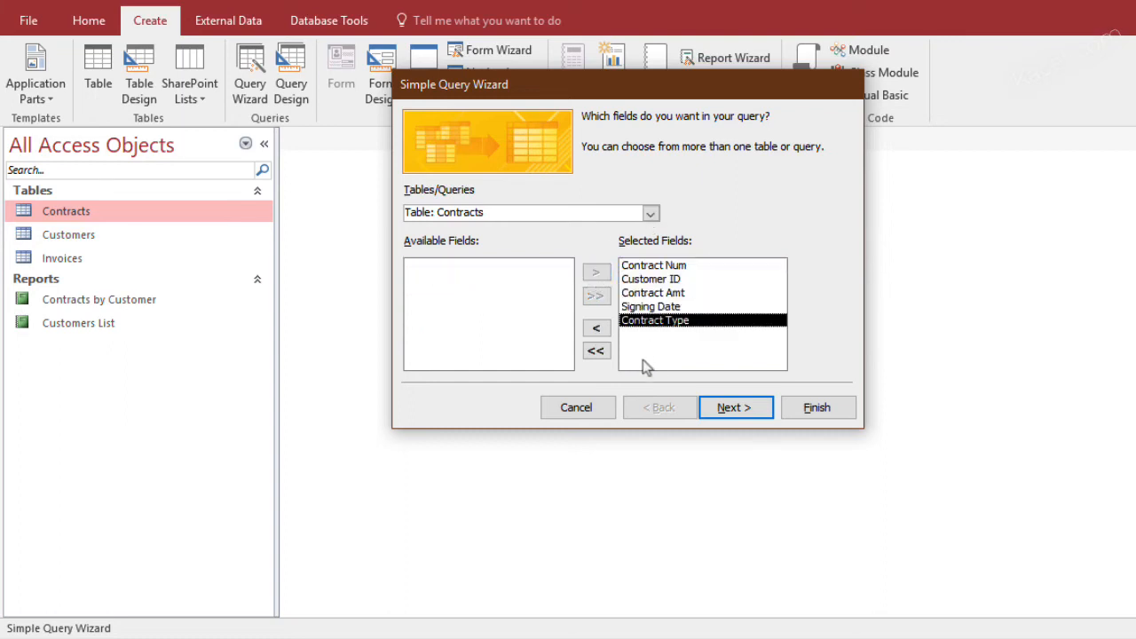
Title the new query "Contracts by Date" and finish the wizard, opening the query to view information
click(735, 414)
click(735, 413)
click(657, 142)
key(BackSpace)
key(BackSpace)
key(BackSpace)
key(BackSpace)
key(BackSpace)
text(by Date)
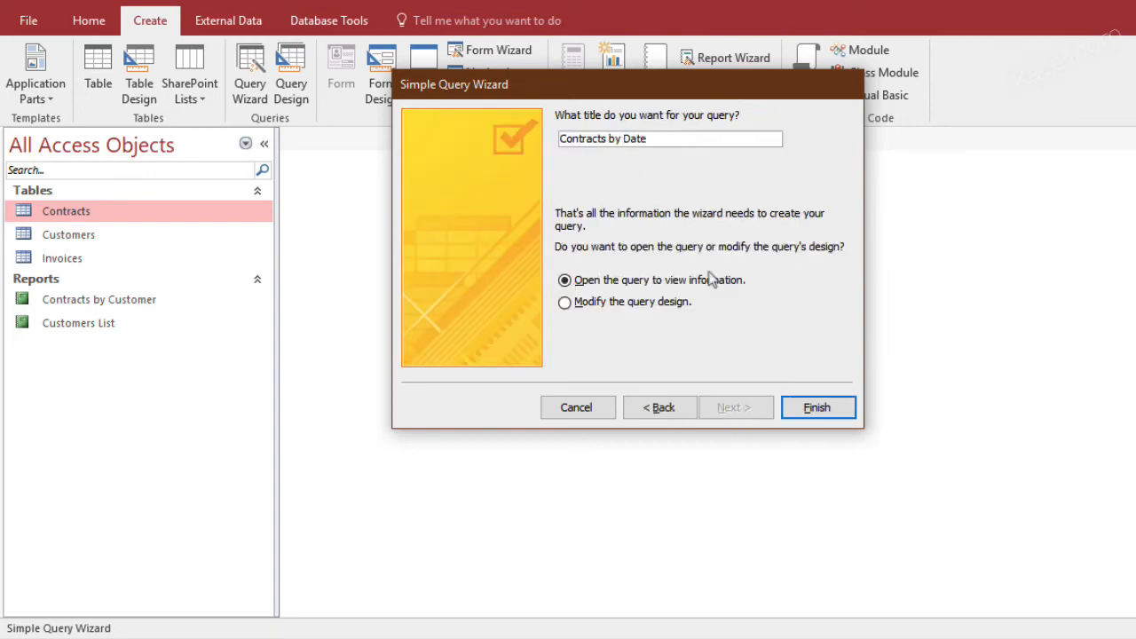
click(816, 414)
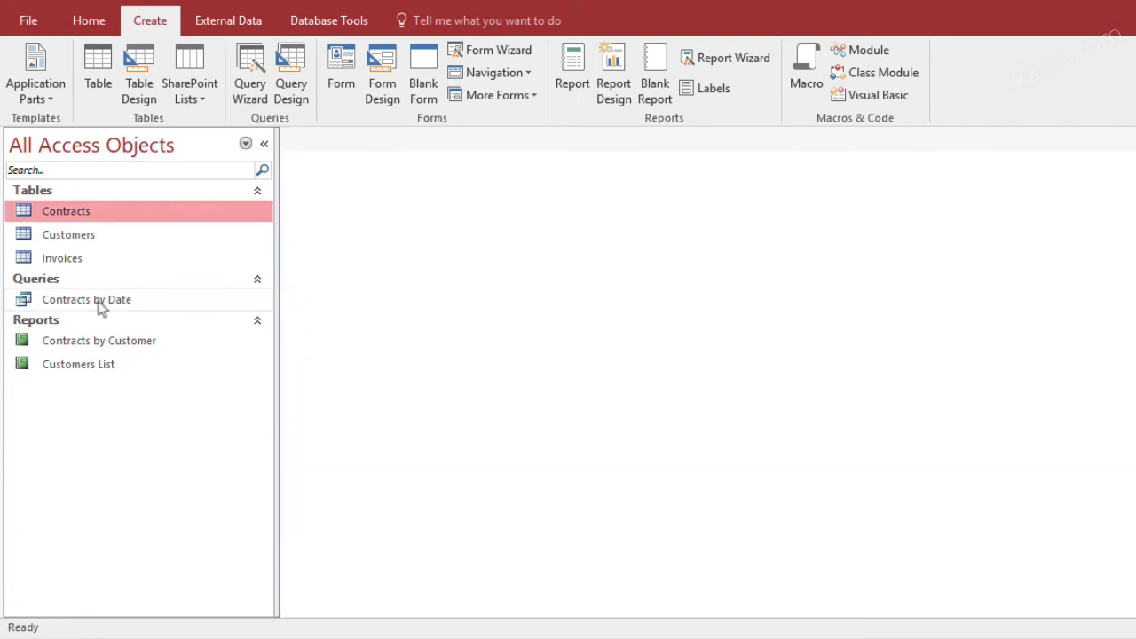
Open the Contracts by Date query and switch it to Design View
click(82, 304)
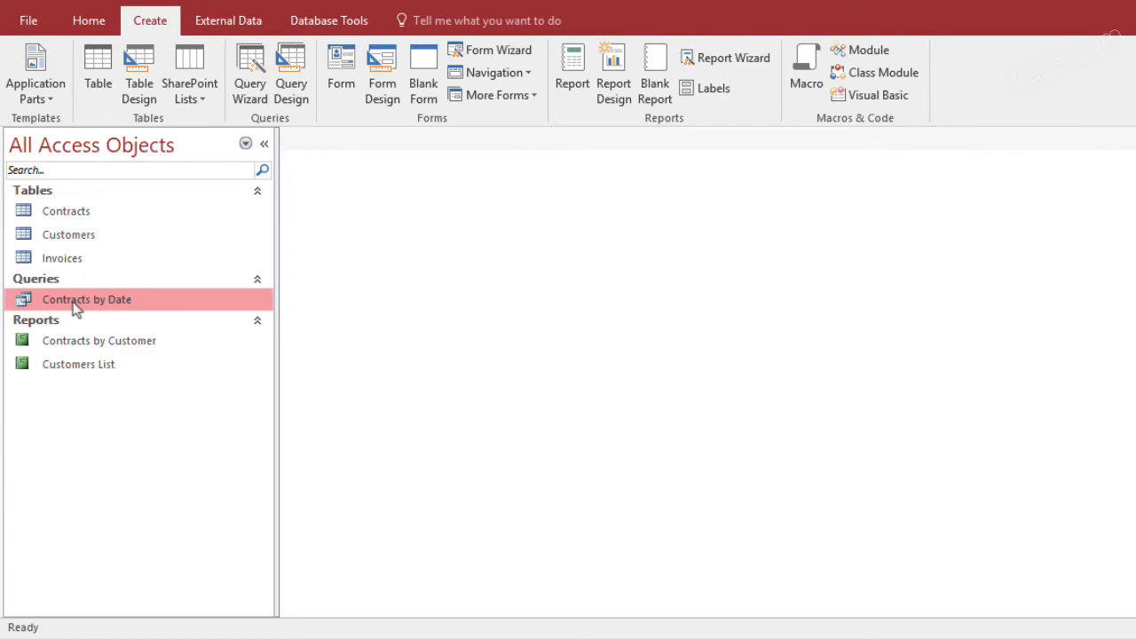
double_click(75, 300)
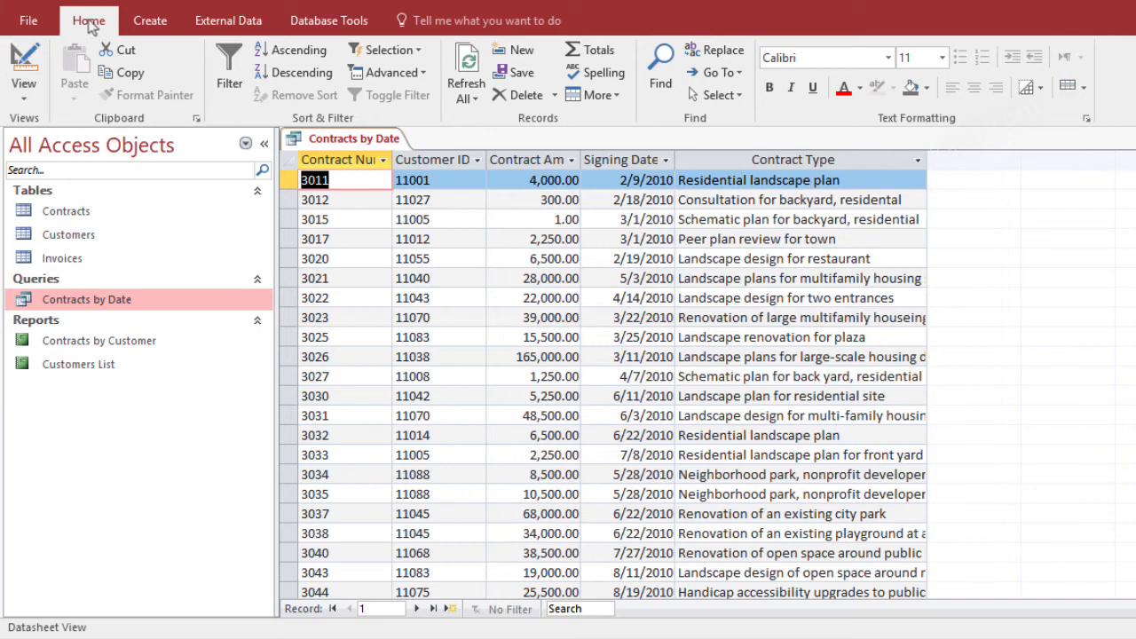
click(24, 89)
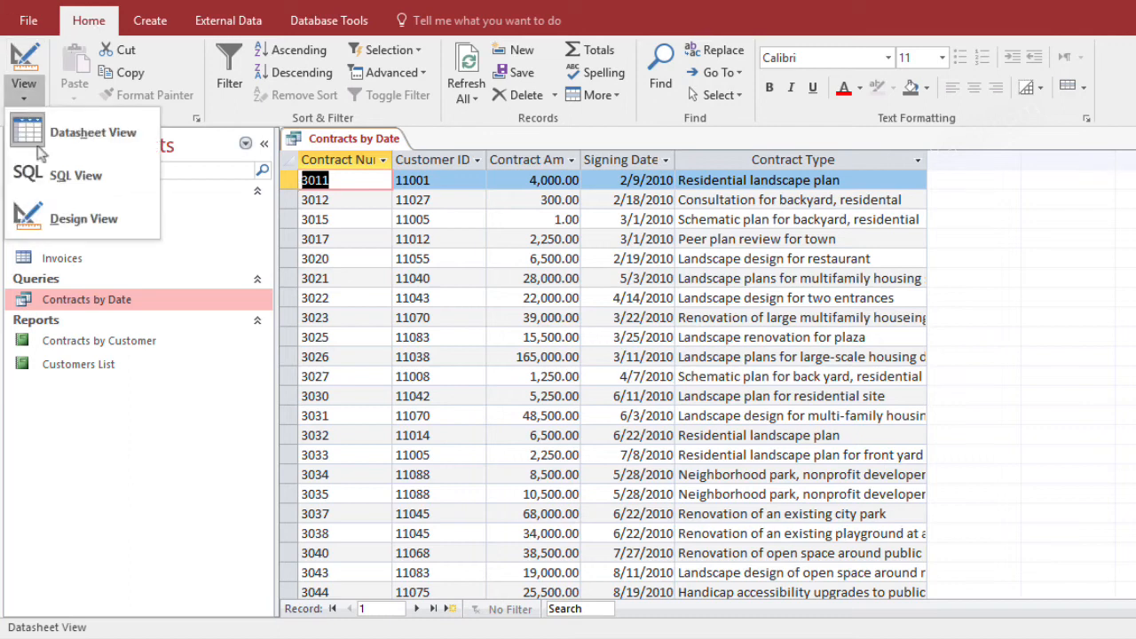
click(142, 491)
right_click(75, 304)
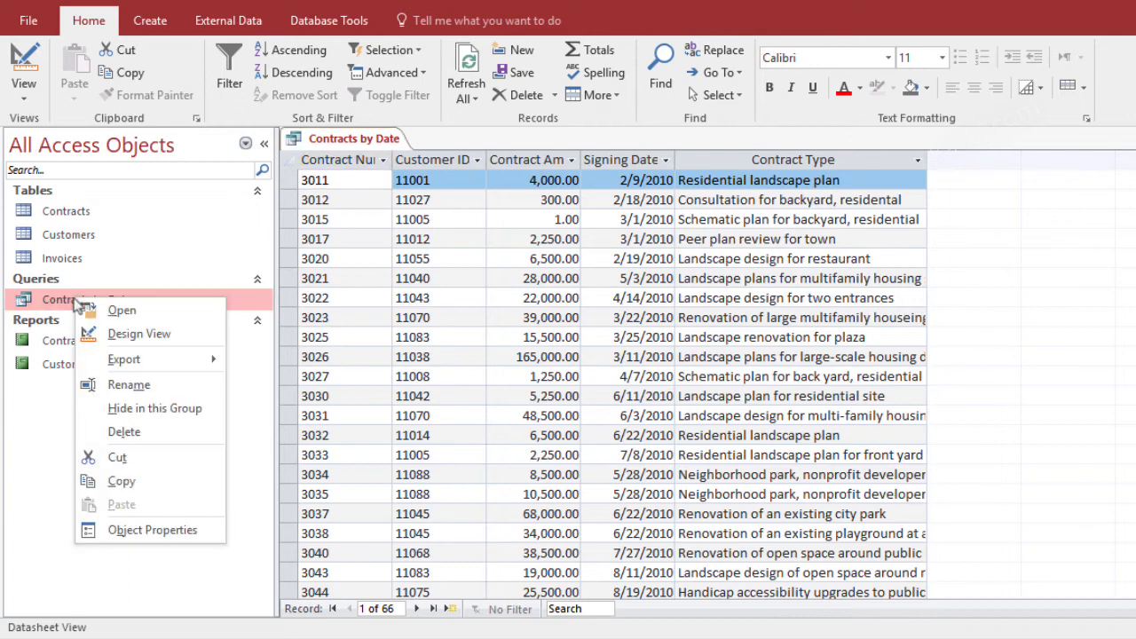
click(123, 341)
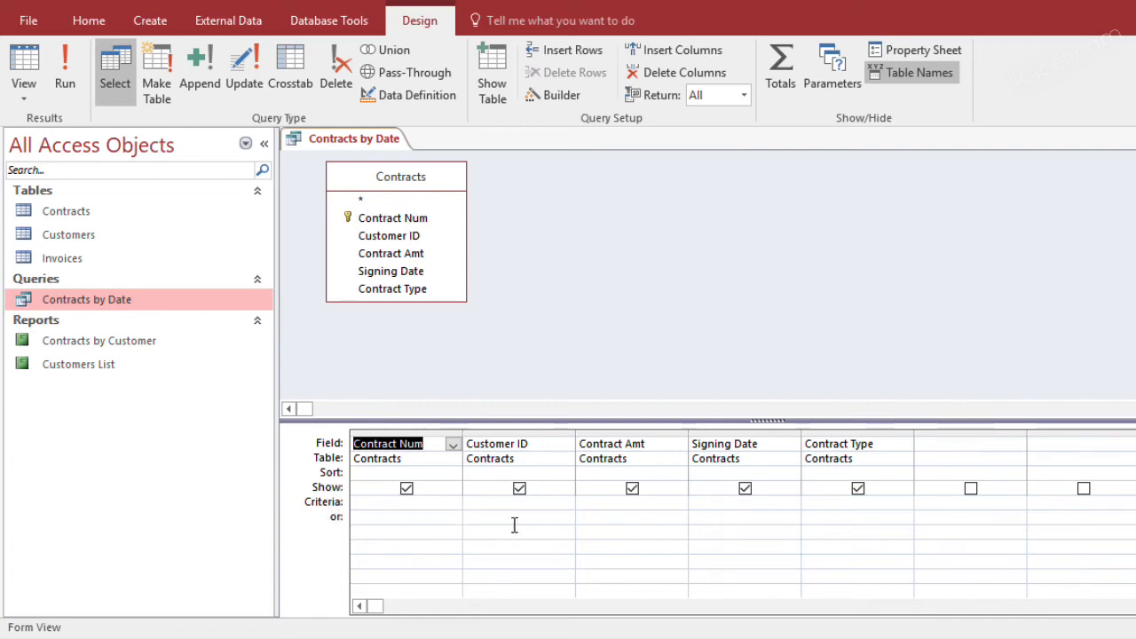
Set the Signing Date criteria to the parameter [Enter the Date] and close the Contracts by Date query
click(746, 502)
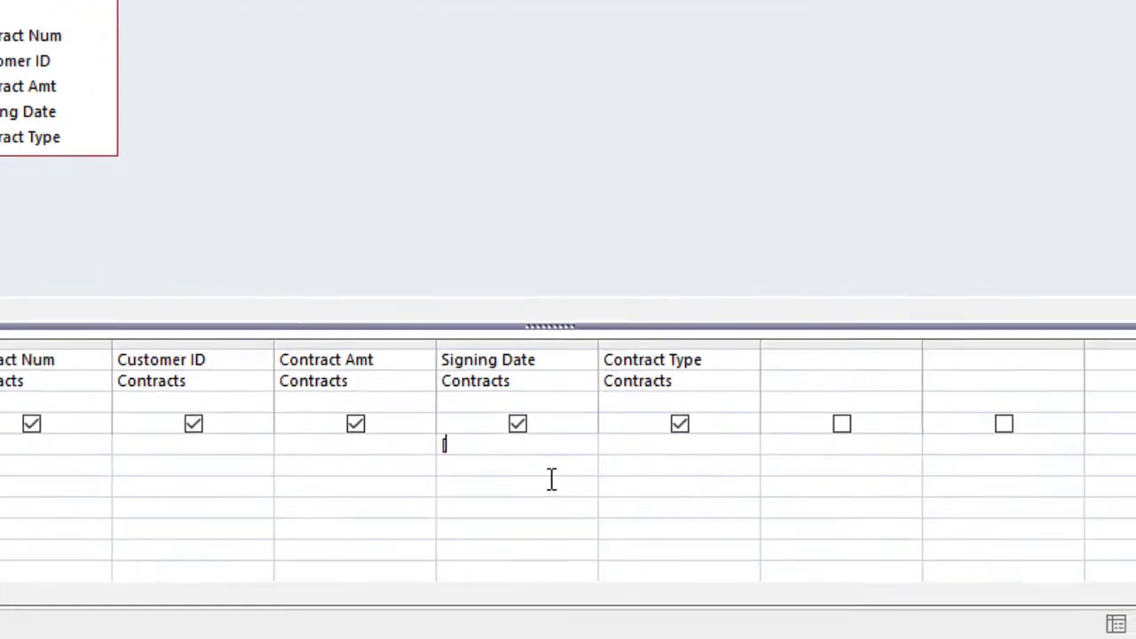
text([Enter the d)
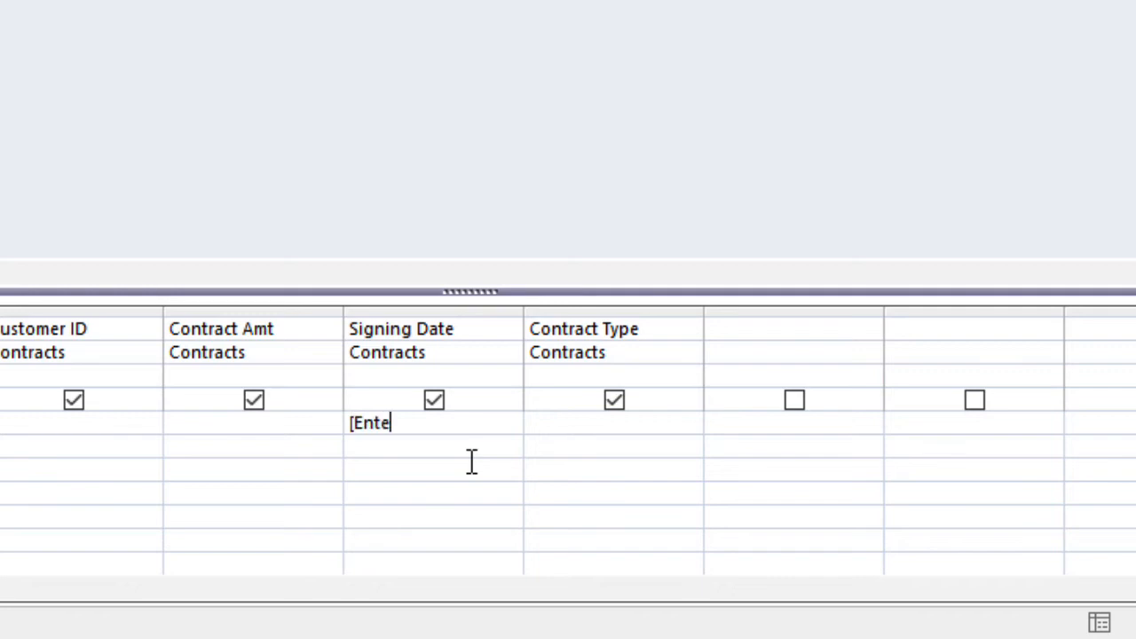
text(ate)
key(BackSpace)
key(BackSpace)
key(BackSpace)
key(BackSpace)
text(Date])
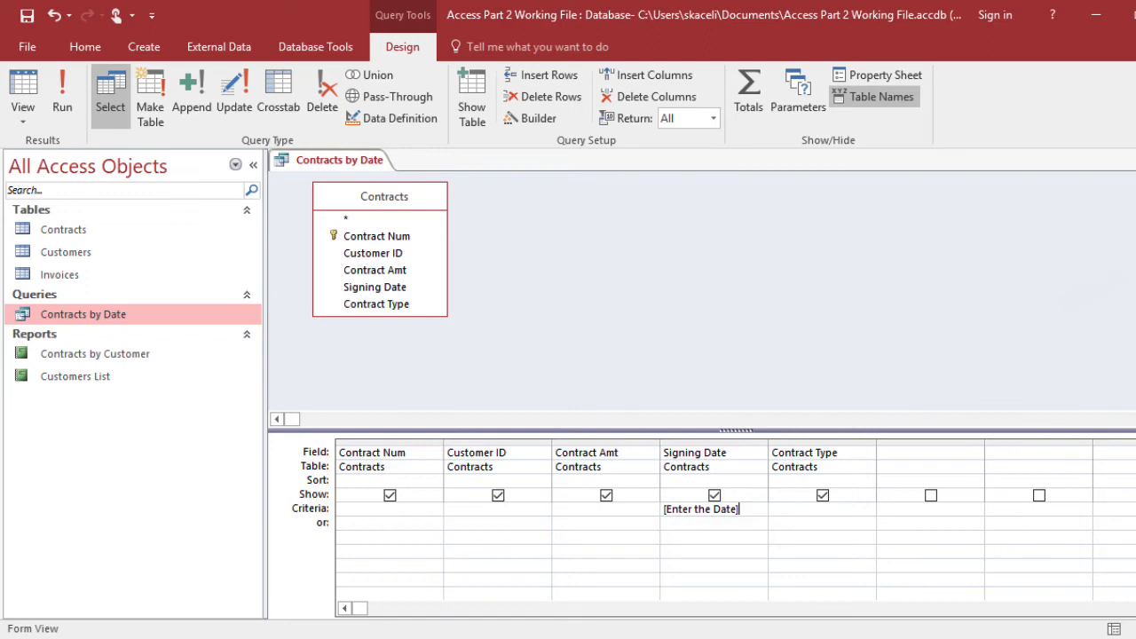
click(1130, 159)
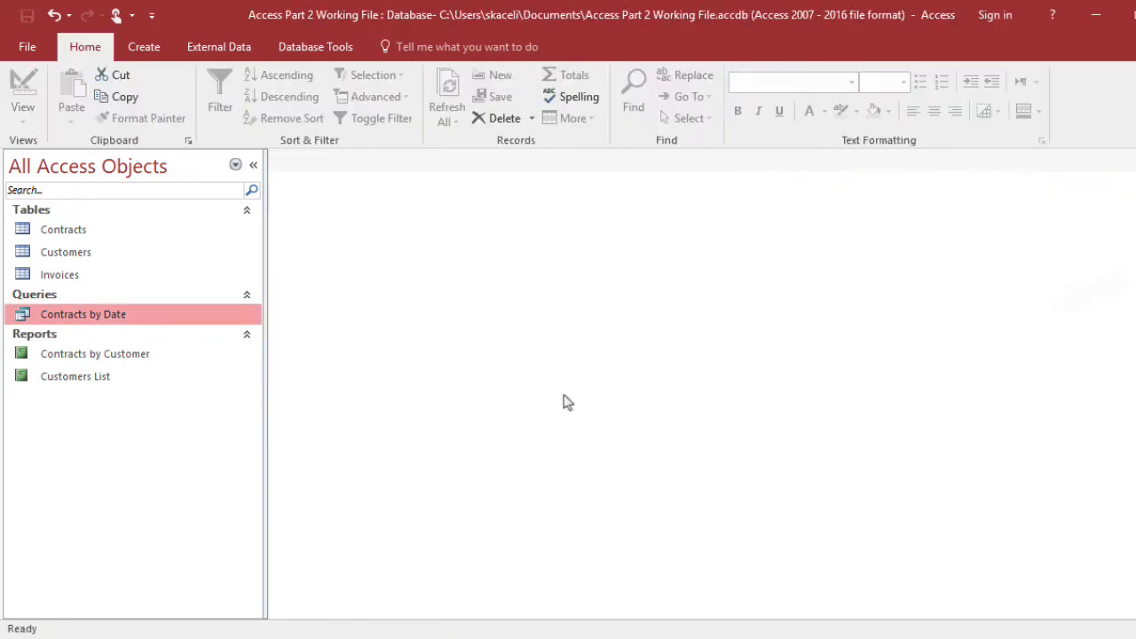
Check the signing dates in the Contracts table, and run the Contracts by Date query for 3/1/2010
double_click(59, 232)
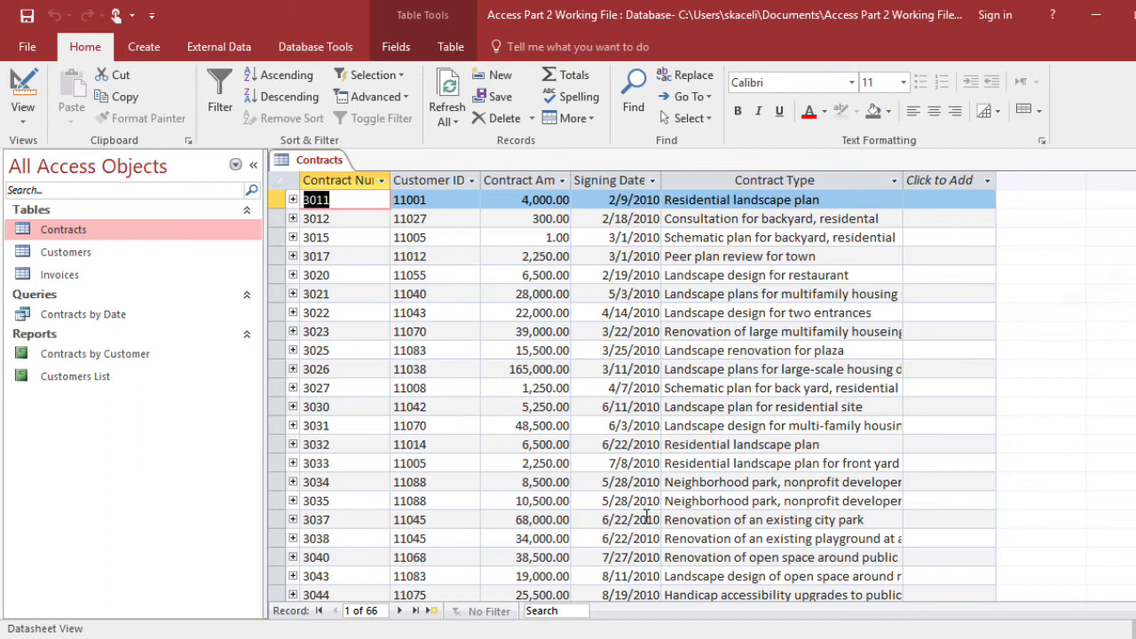
click(1127, 160)
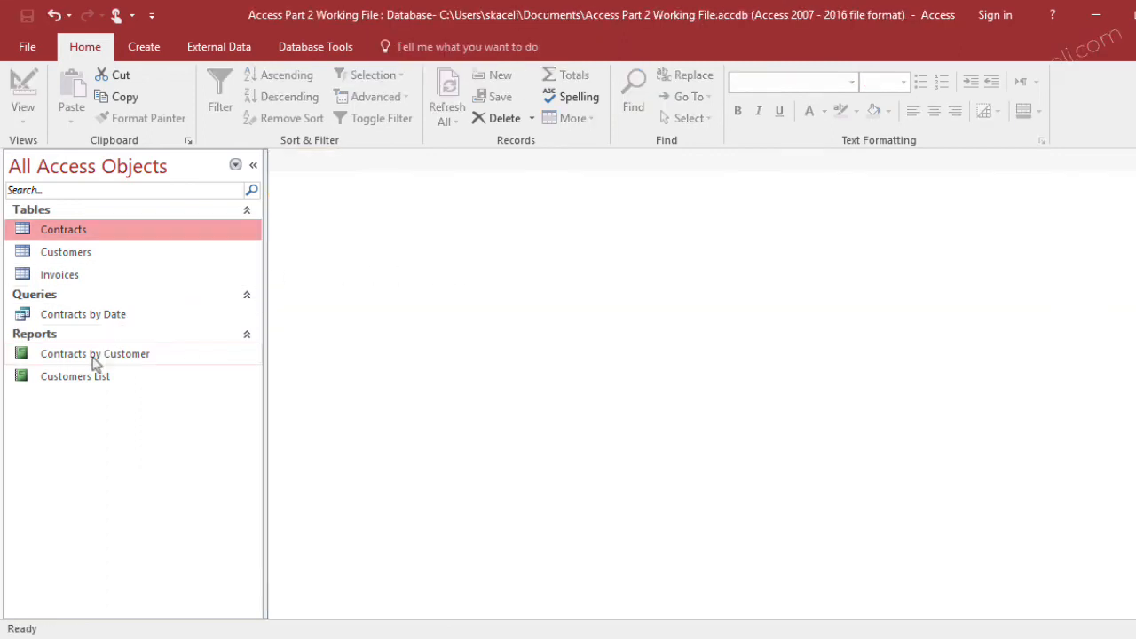
double_click(97, 318)
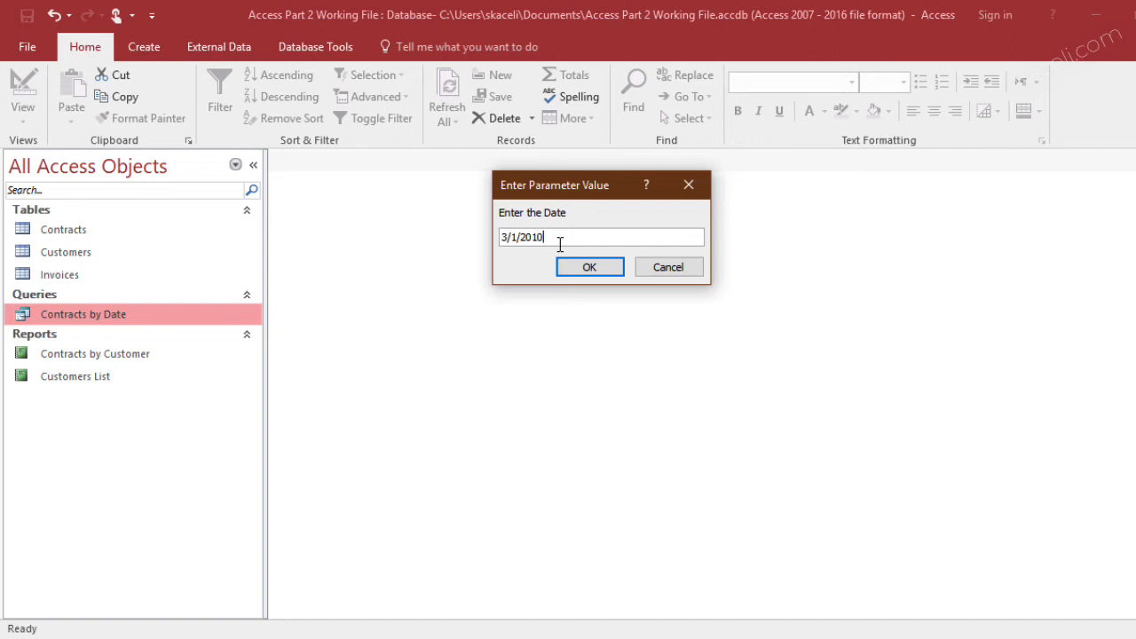
click(584, 271)
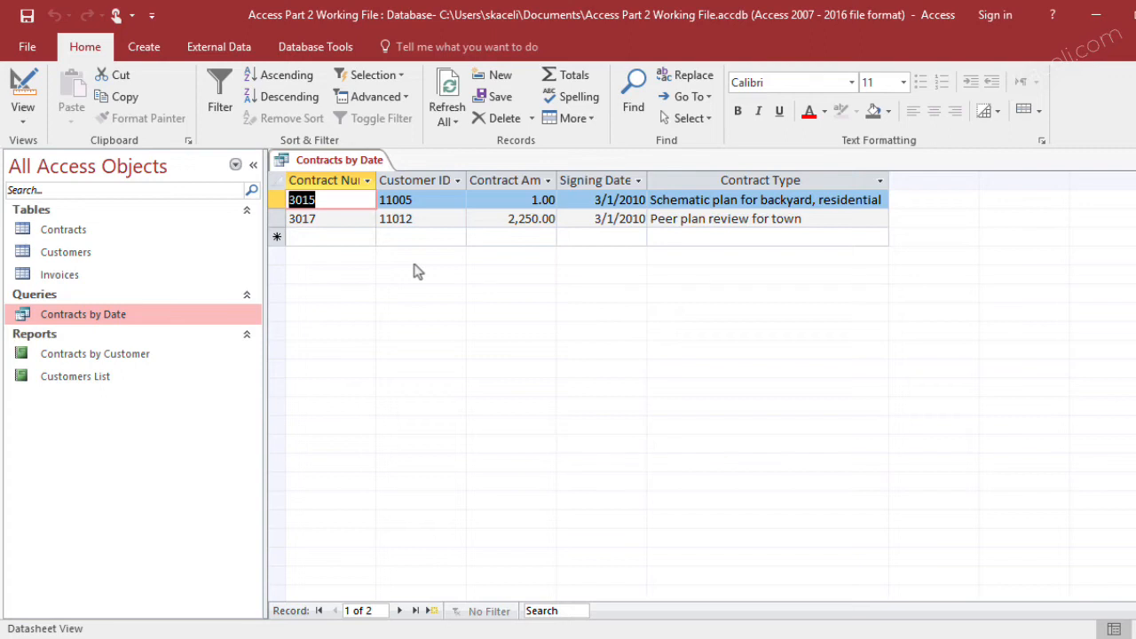
click(1132, 164)
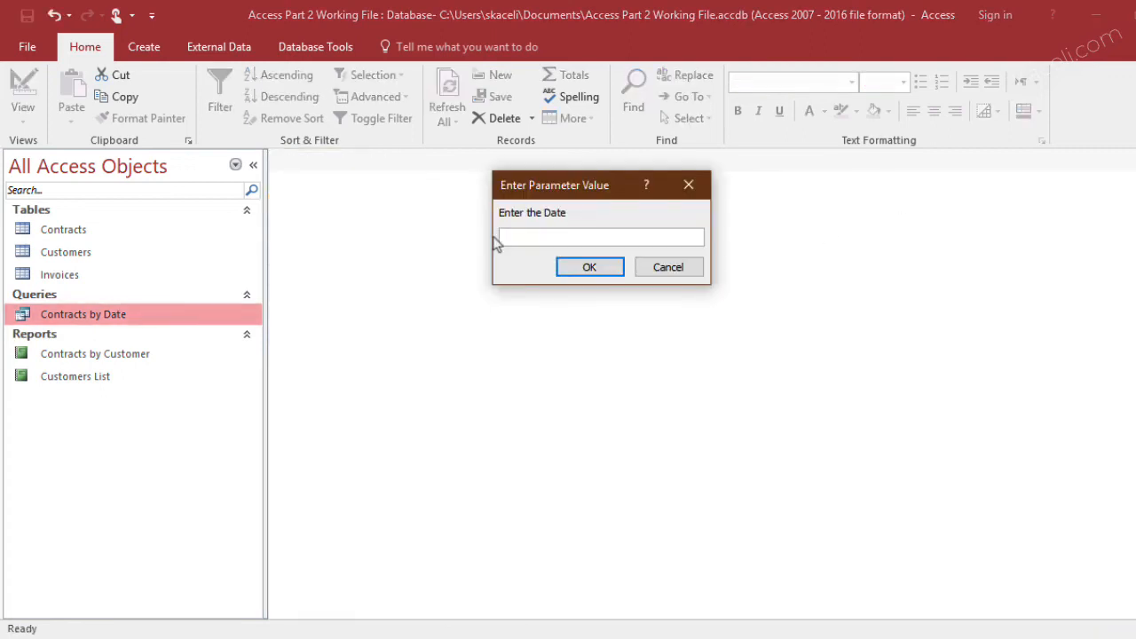
Run the Contracts by Date query for 5/28/2010 and close its results
text(5/28/2010)
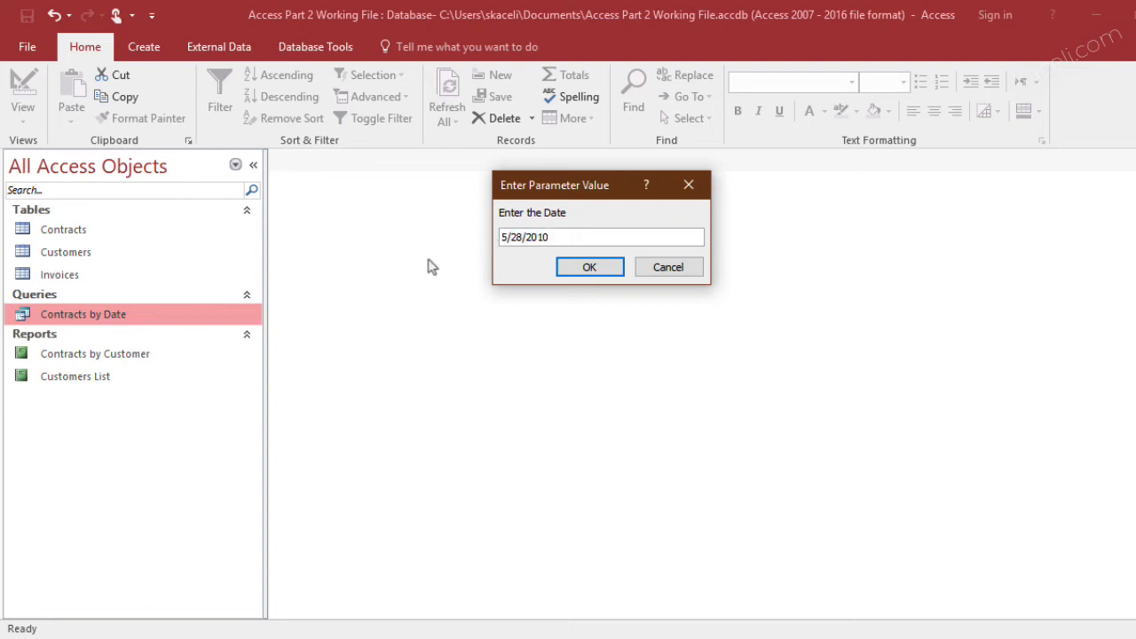
click(583, 271)
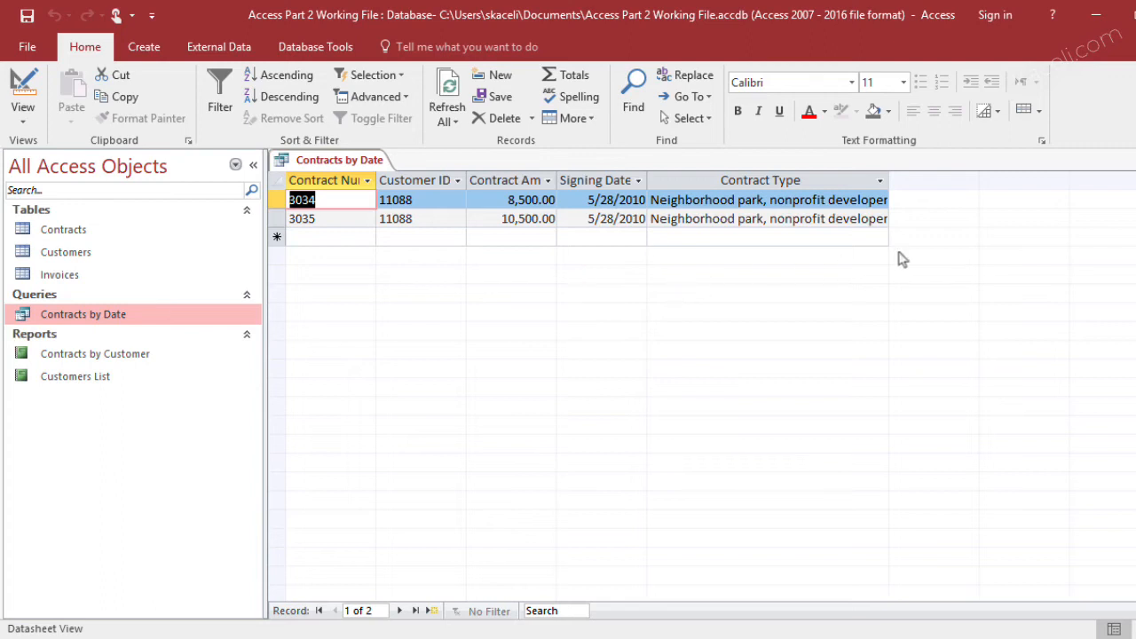
click(1128, 159)
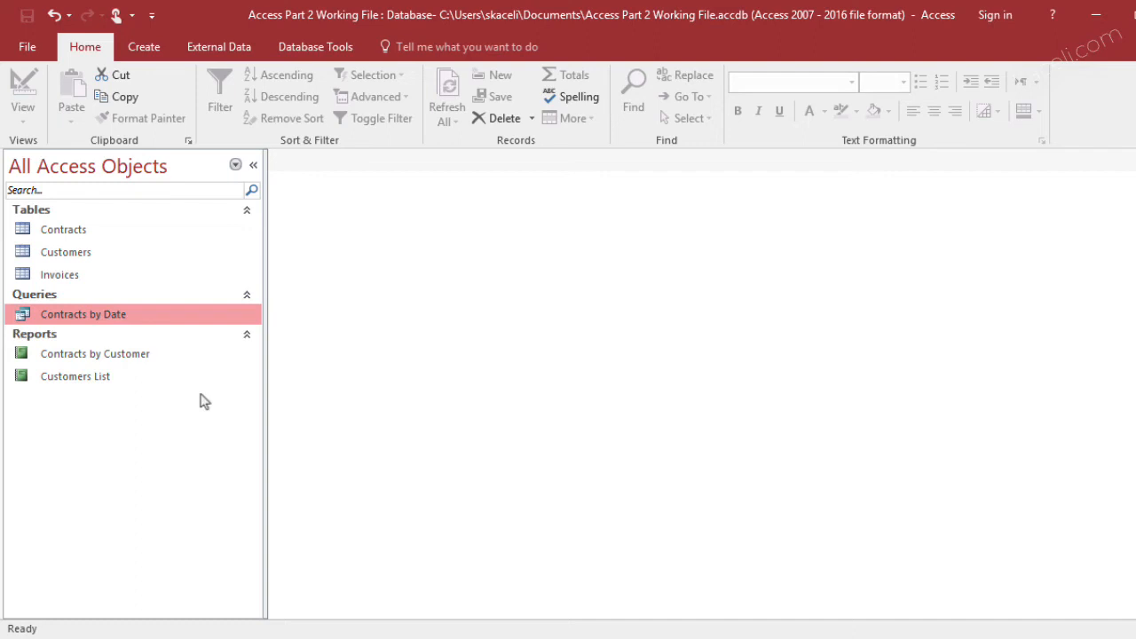
Start a Report Wizard report with all five fields from the Contracts by Date query
click(146, 50)
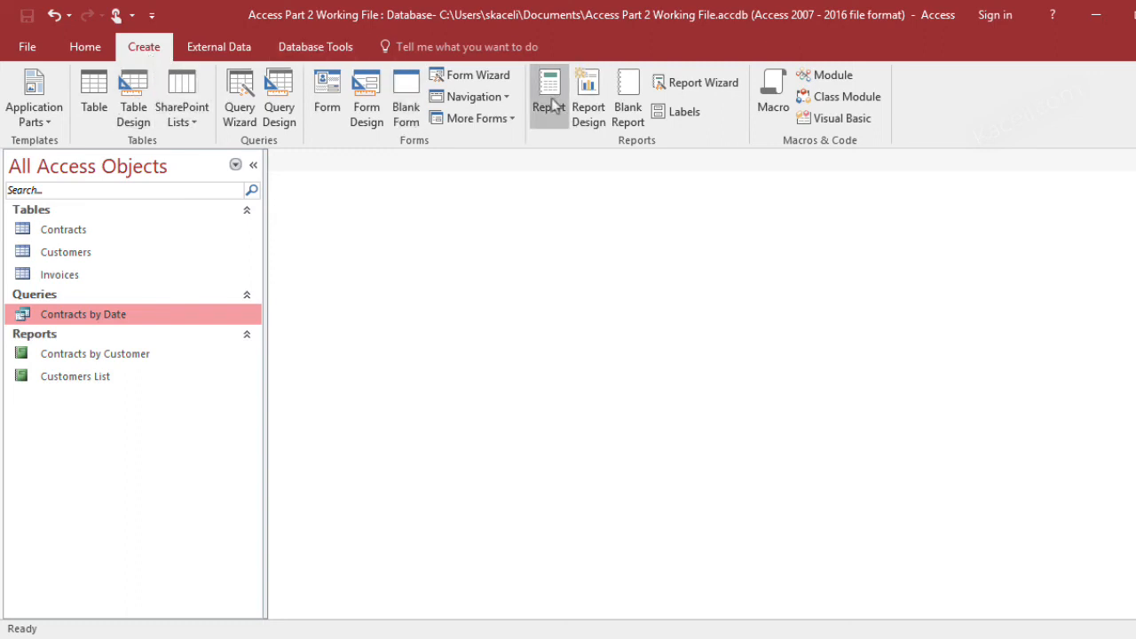
click(668, 83)
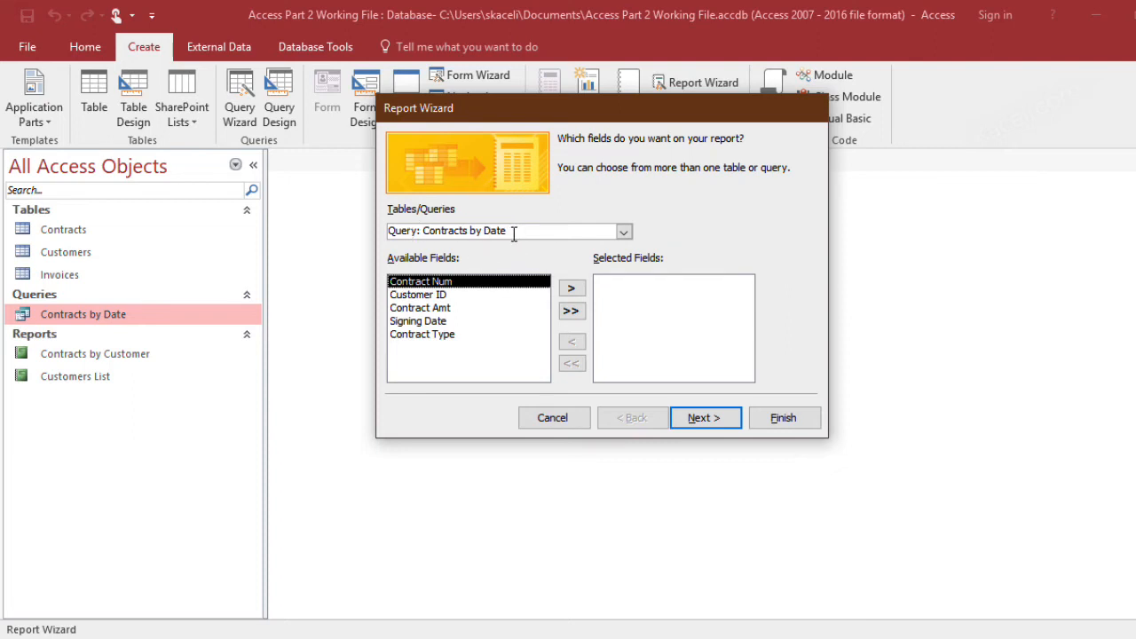
click(570, 287)
click(570, 287)
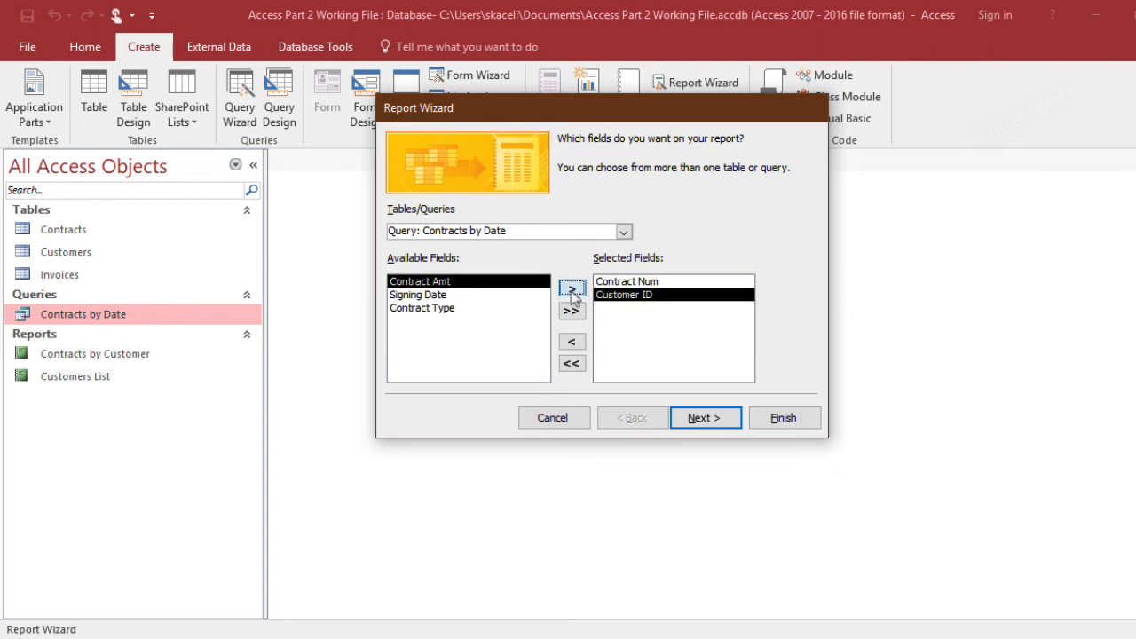
click(570, 287)
click(570, 287)
click(571, 288)
click(710, 420)
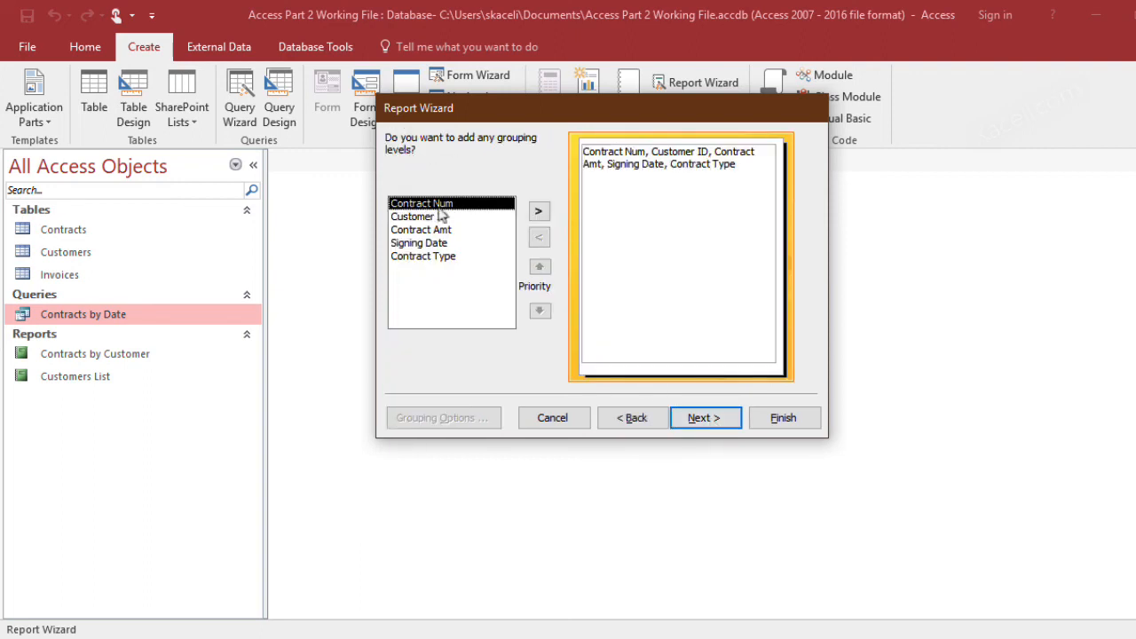
Leave the report ungrouped, sort it by Contract Num ascending, and keep the Tabular layout in Portrait orientation
click(698, 419)
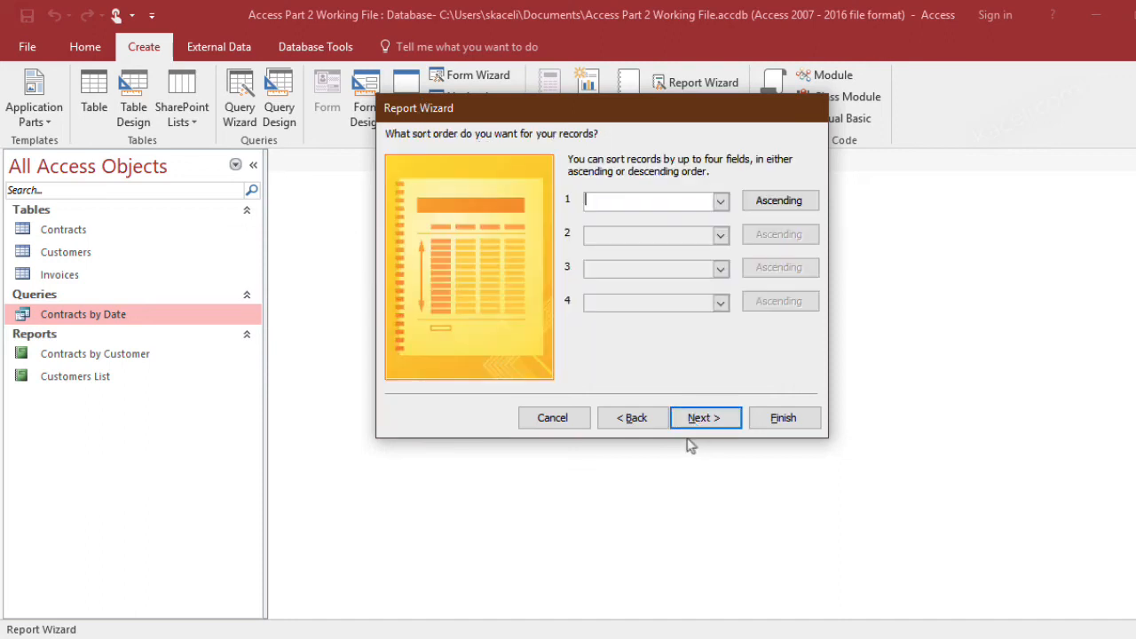
click(720, 204)
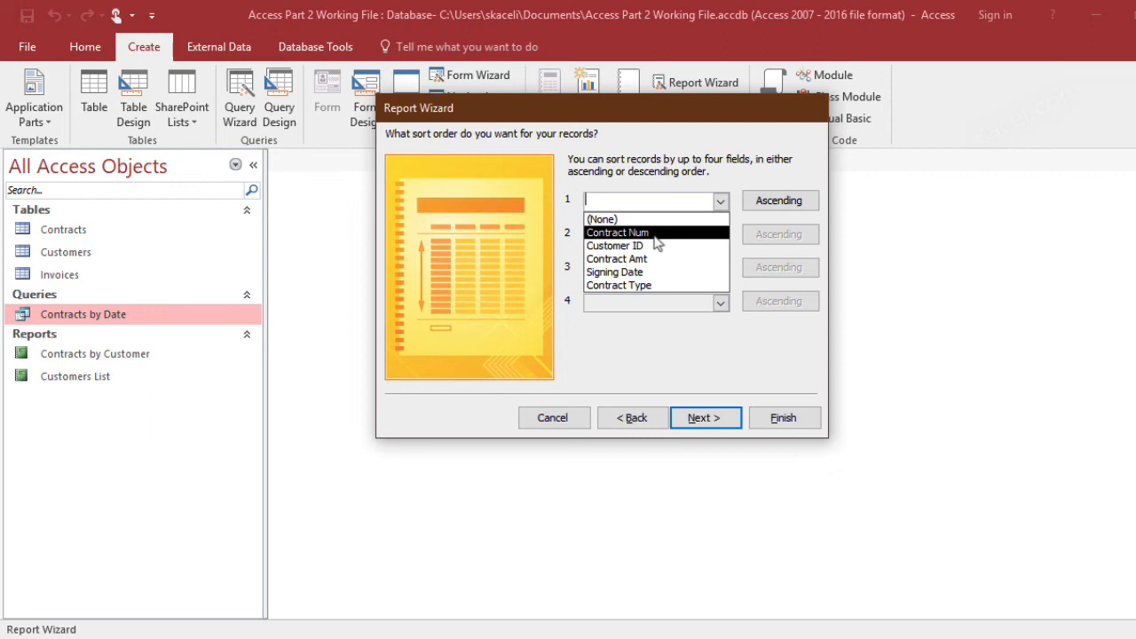
click(654, 235)
click(719, 419)
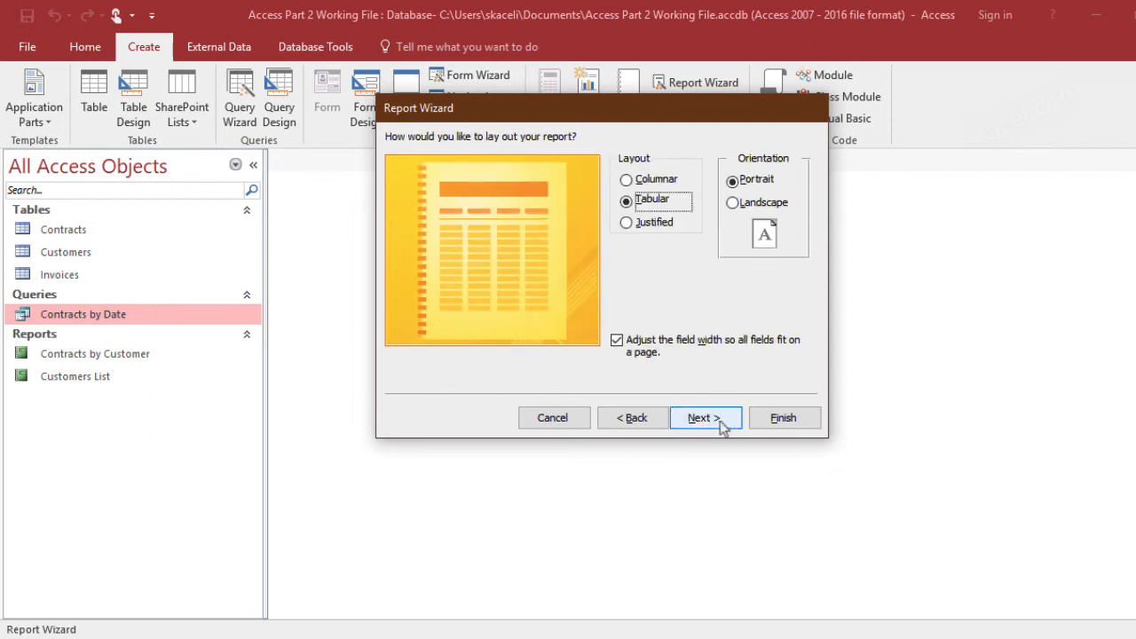
click(720, 423)
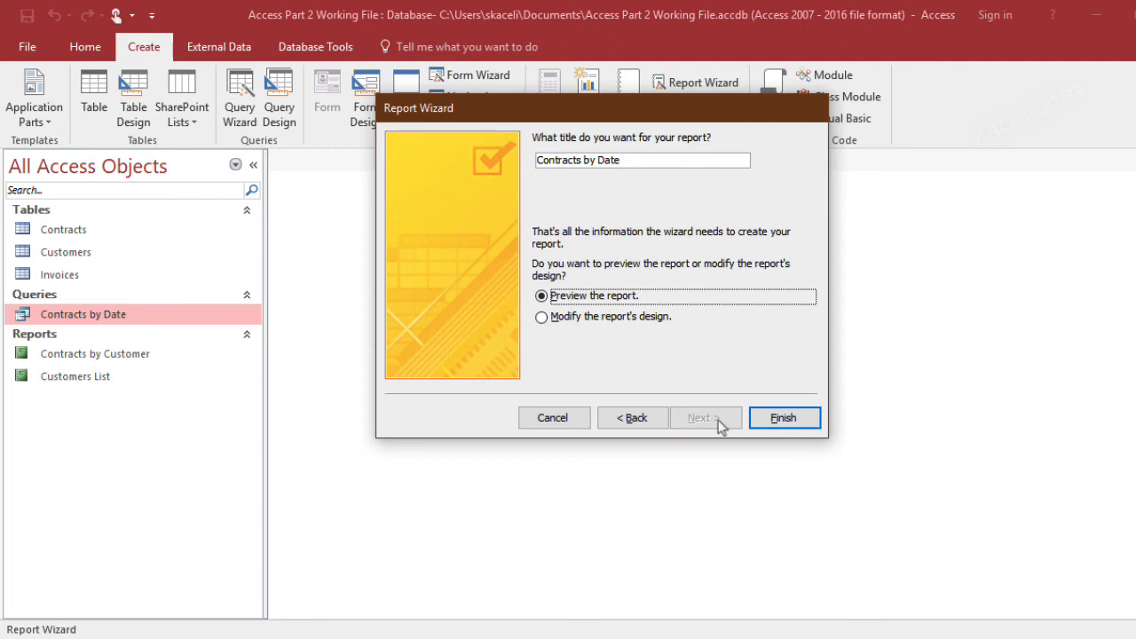
Title the report "Contracts by Date with User Input" and finish the wizard with the preview option
click(632, 157)
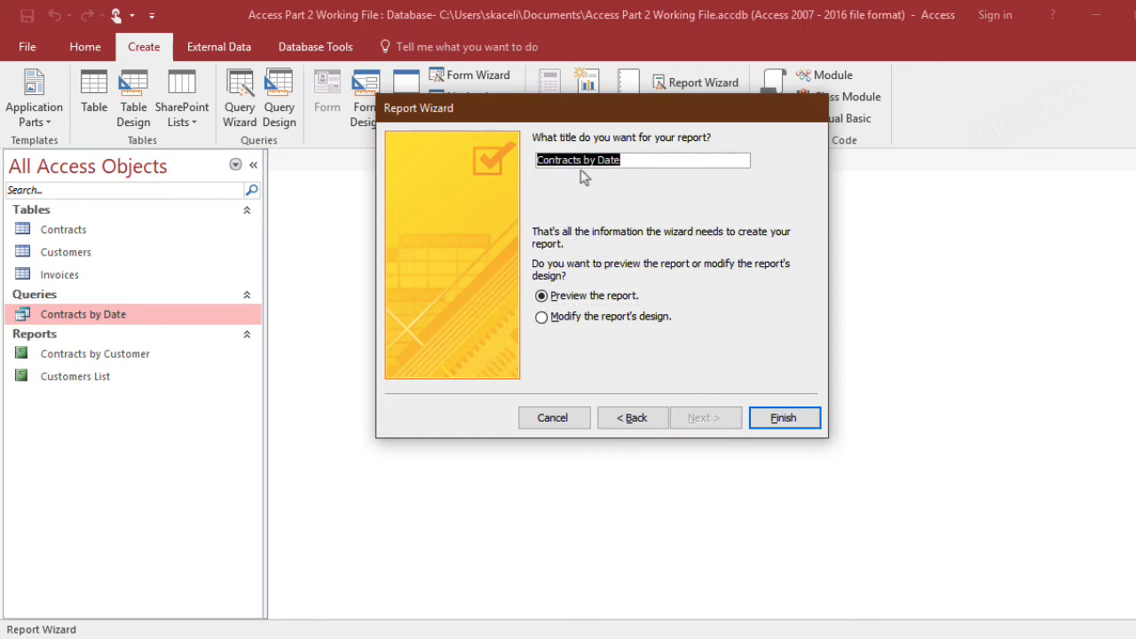
key(End)
text(with User Input)
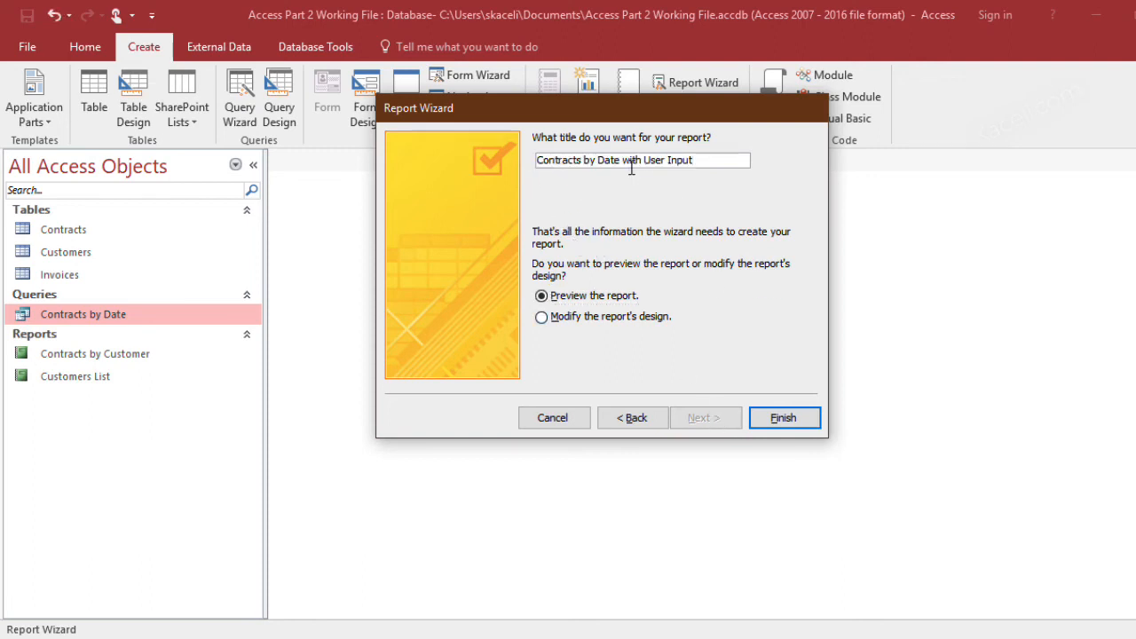
click(788, 428)
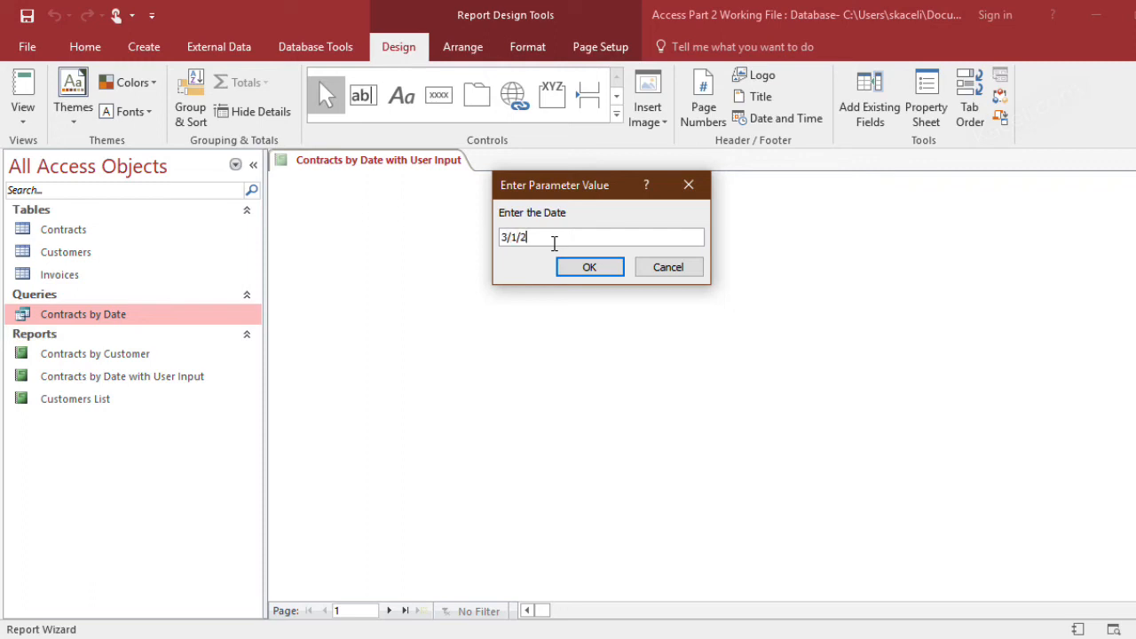
Preview the new report for the date 3/1/2010 and close it
text(3/1/2010)
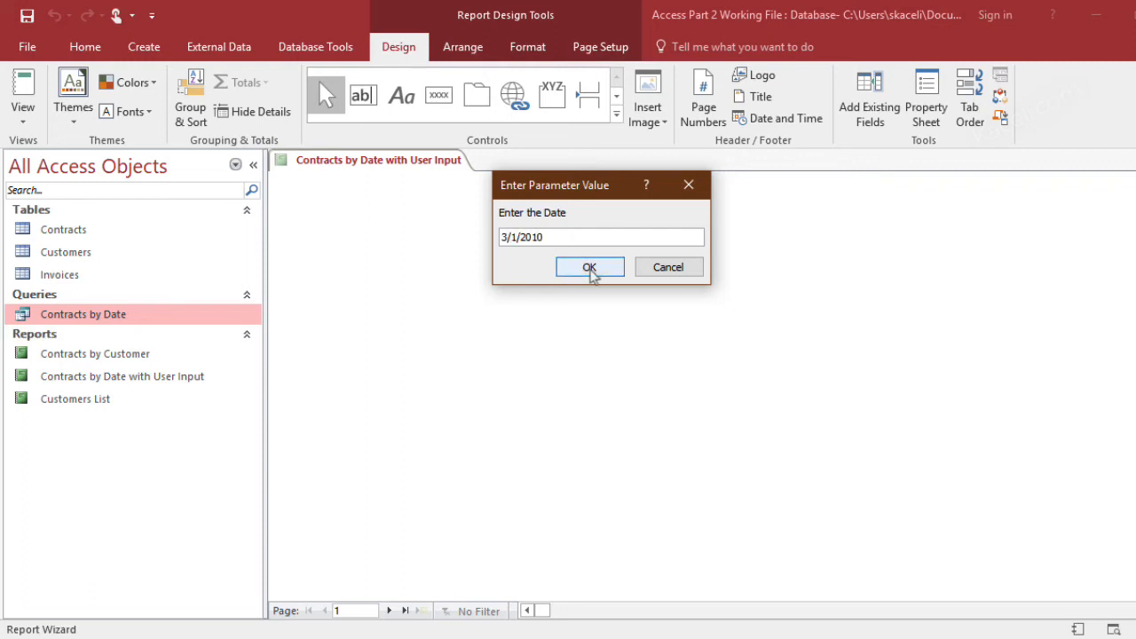
click(589, 268)
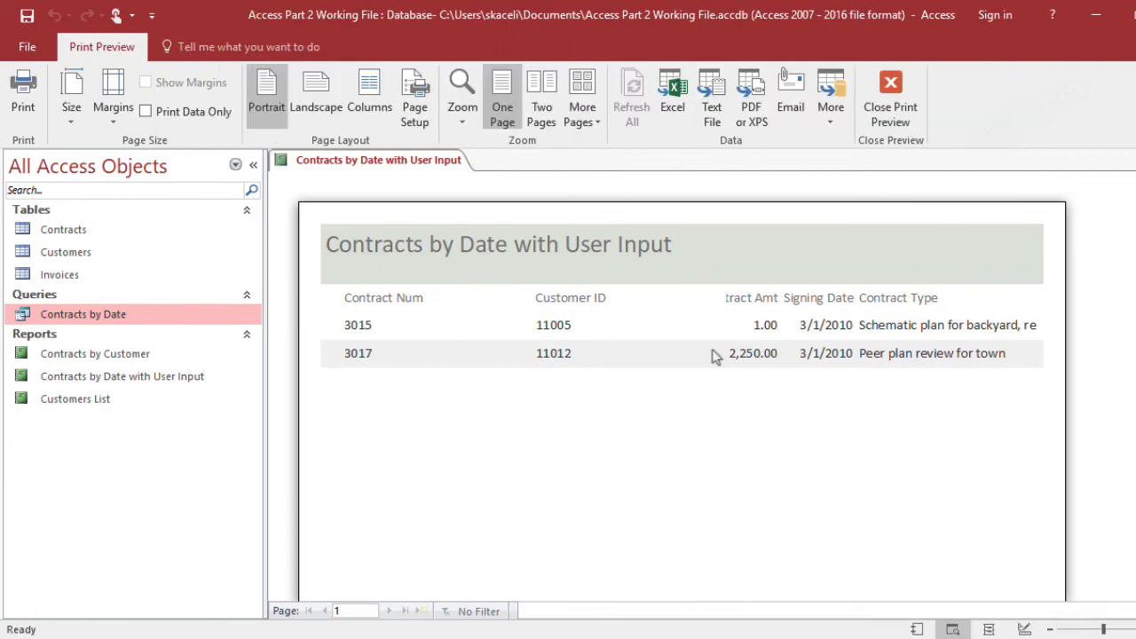
key(Escape)
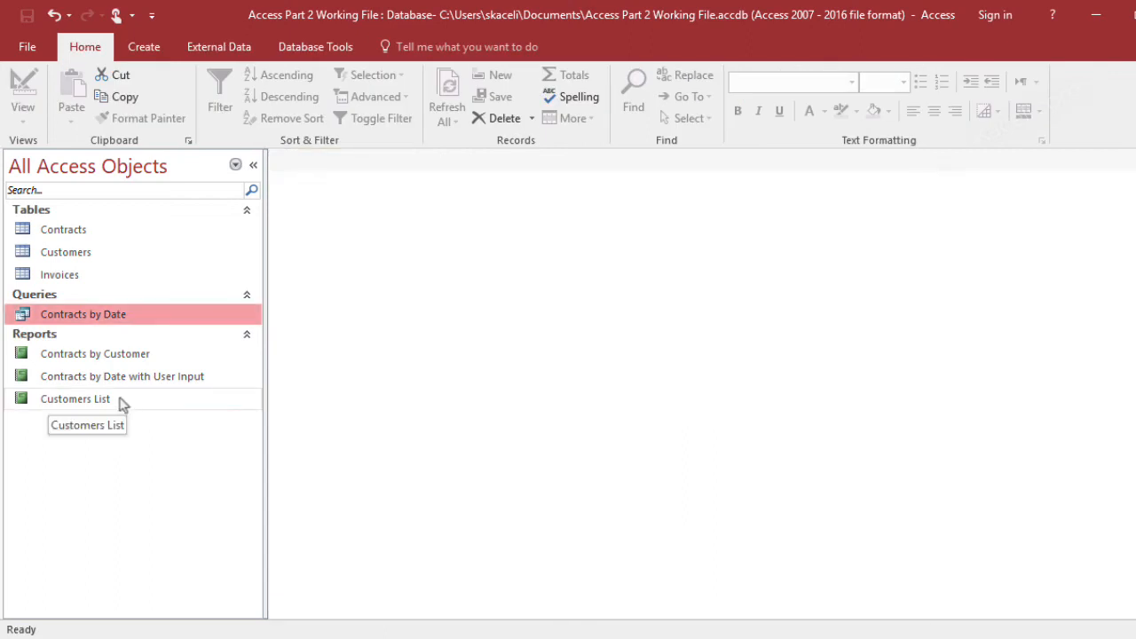
Open the Contracts by Date with User Input report for the date 5/28/2010
click(71, 379)
double_click(72, 380)
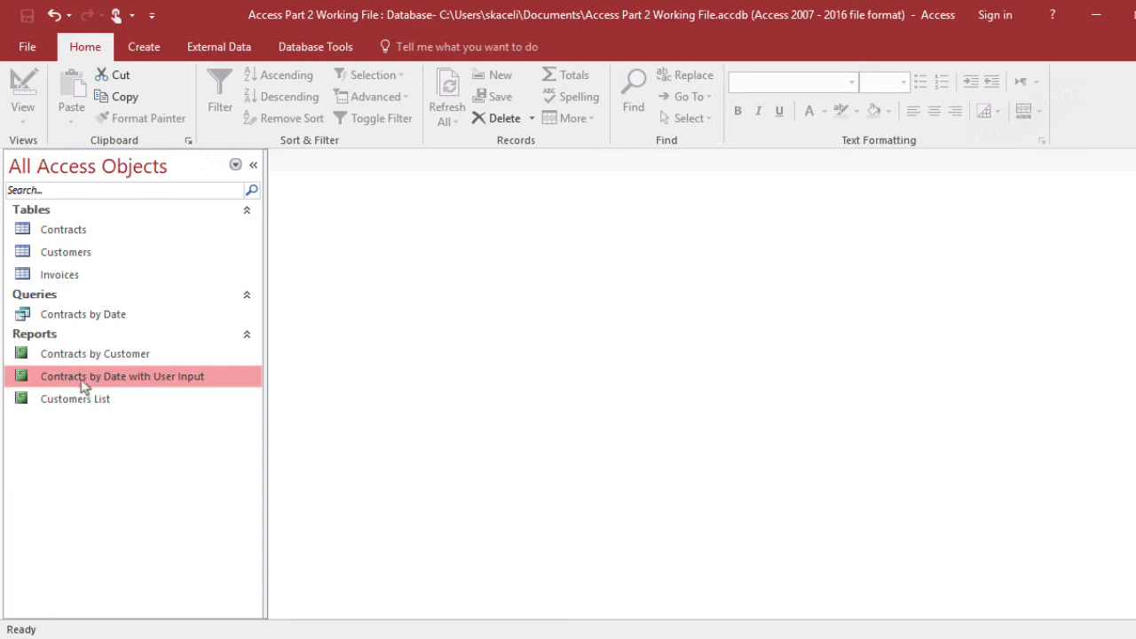
text(5)
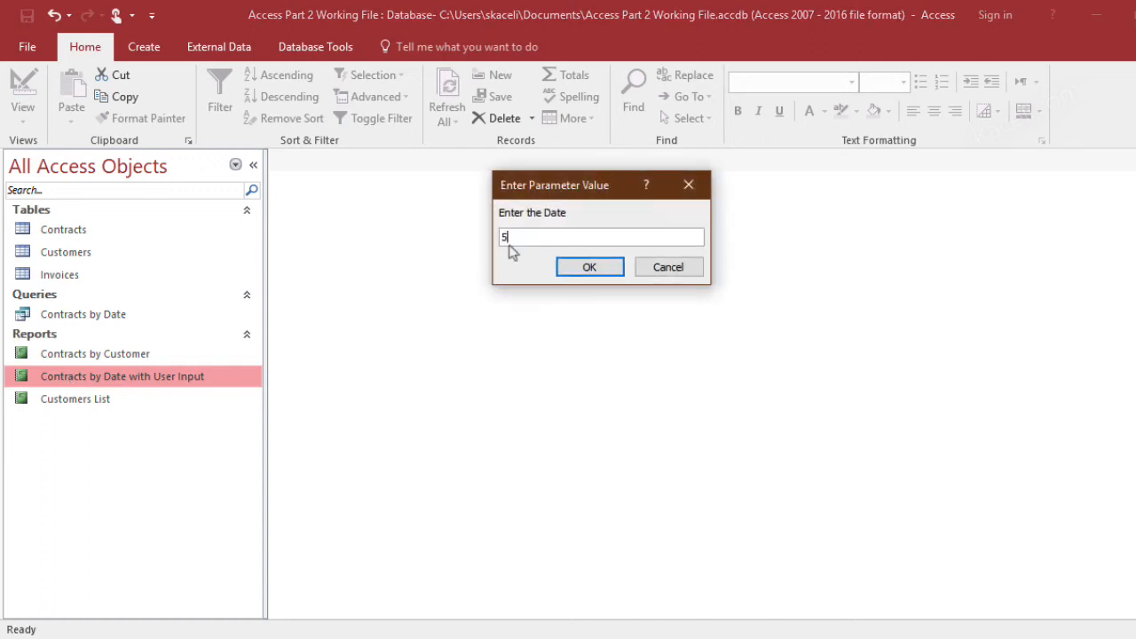
text(/28/2010)
click(569, 275)
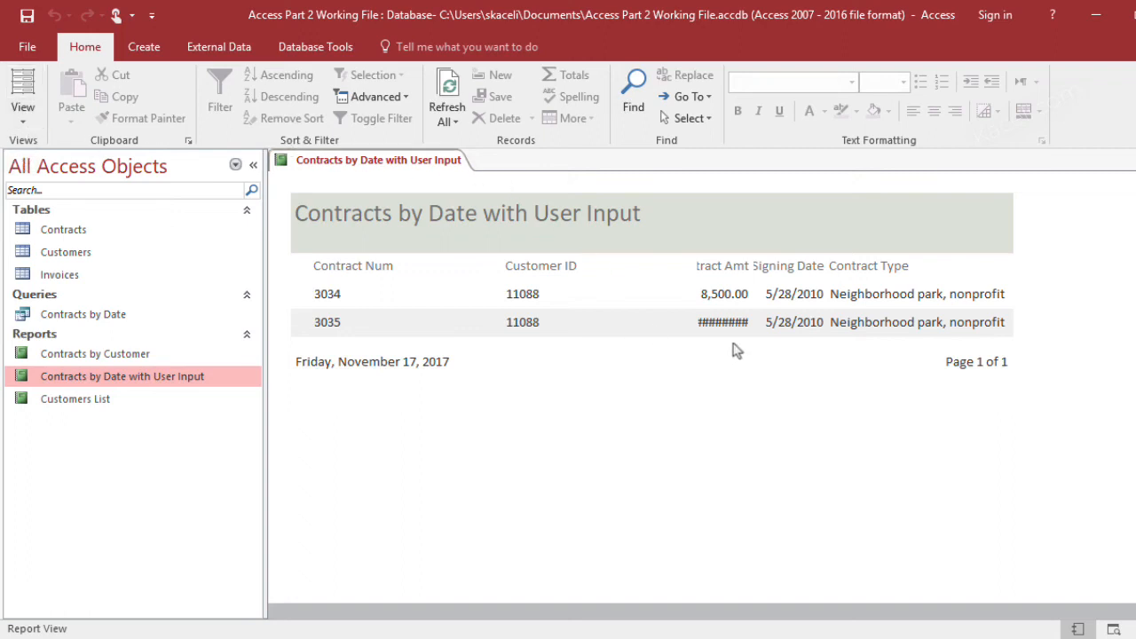
Switch the report to Layout View and widen the Contract Amt values toward the Customer ID column
click(23, 111)
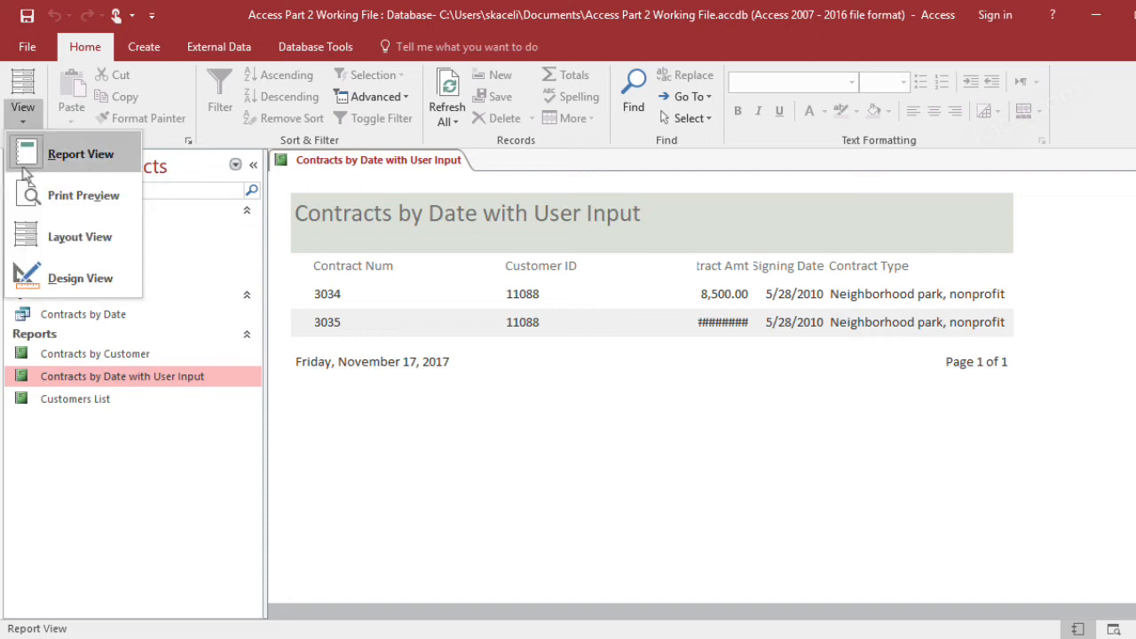
click(71, 238)
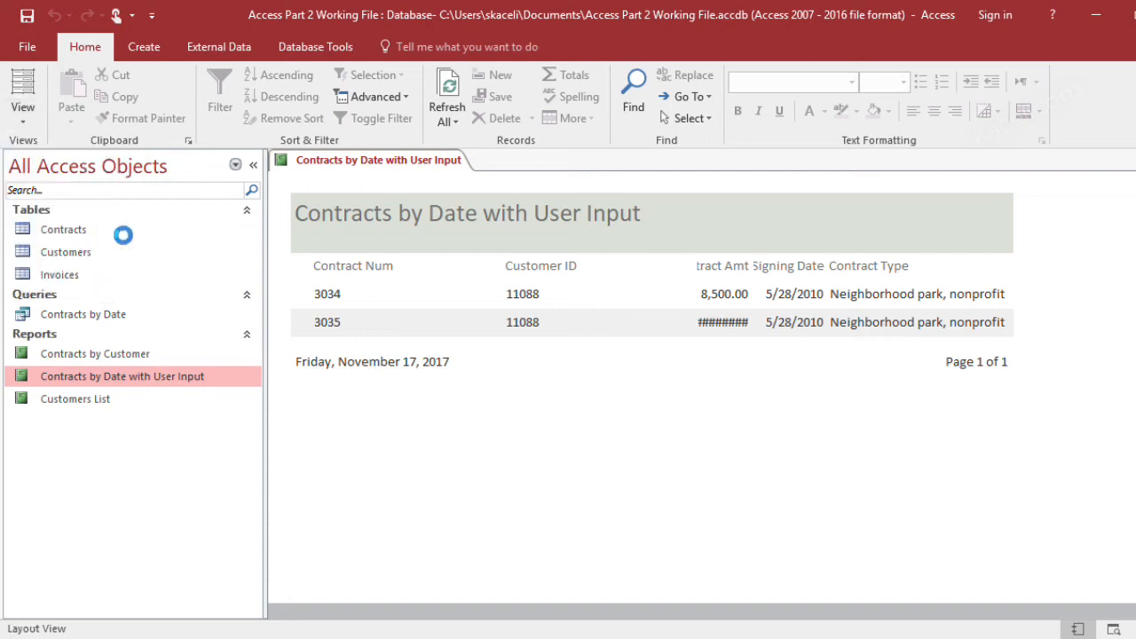
click(701, 322)
drag(692, 322, 676, 327)
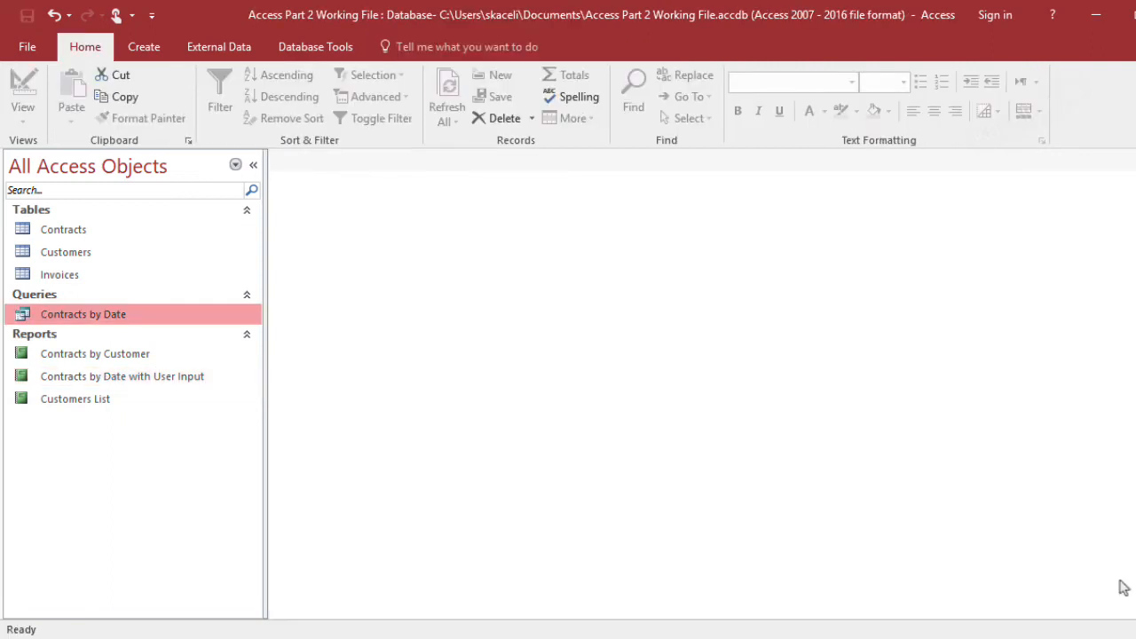
Run the Contracts by Date query again for 3/1/2010 and close its results
double_click(97, 318)
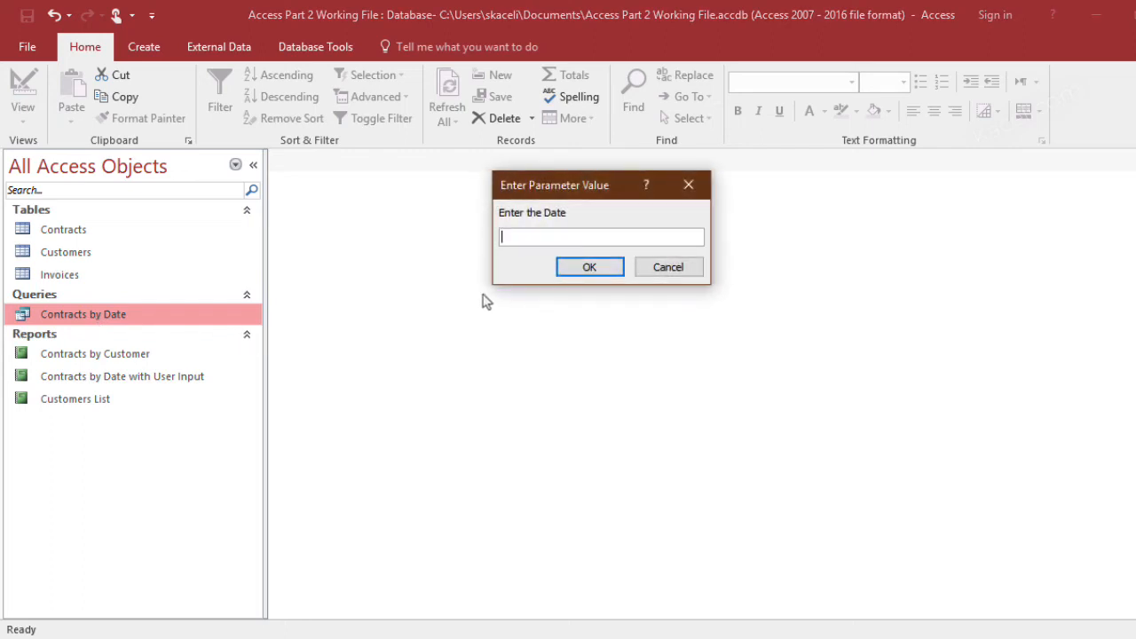
text(3/1/)
text(3)
text(2010)
click(599, 271)
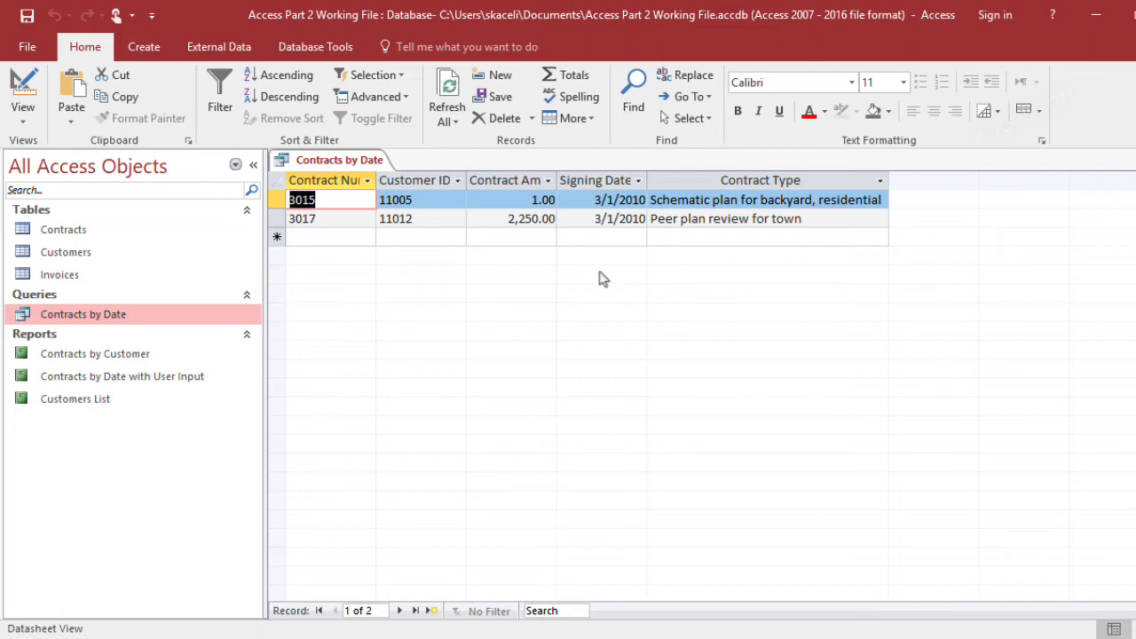
key(ctrl+w)
In the Contracts by Date query's Design View, set the Signing Date criteria to >=[Enter the Start Date] AND <=[End Date]
right_click(102, 316)
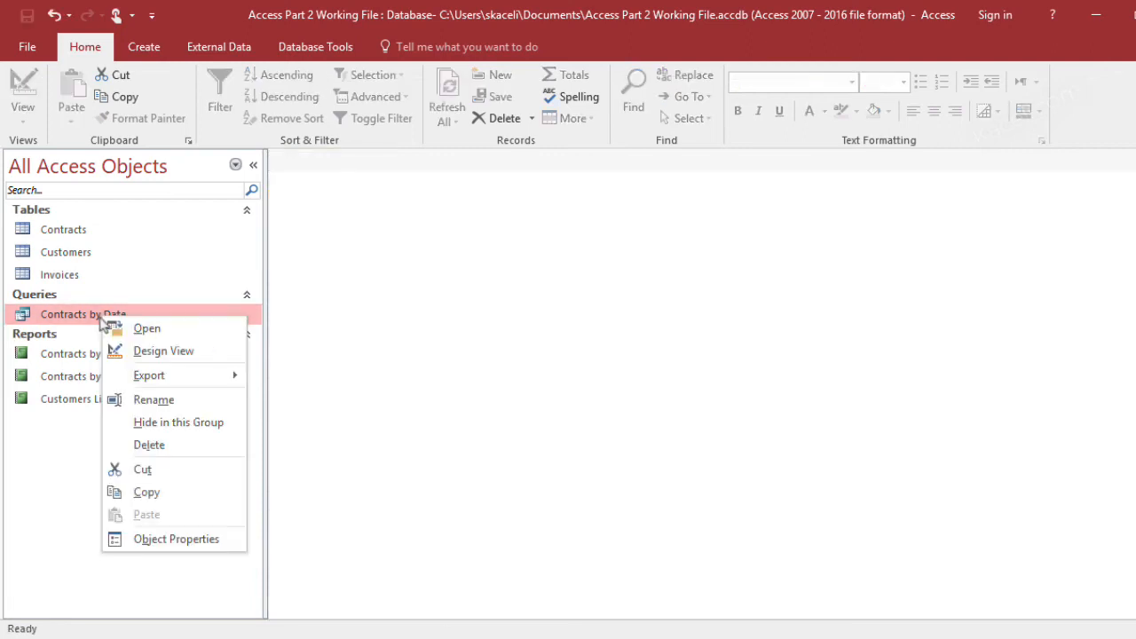
click(142, 353)
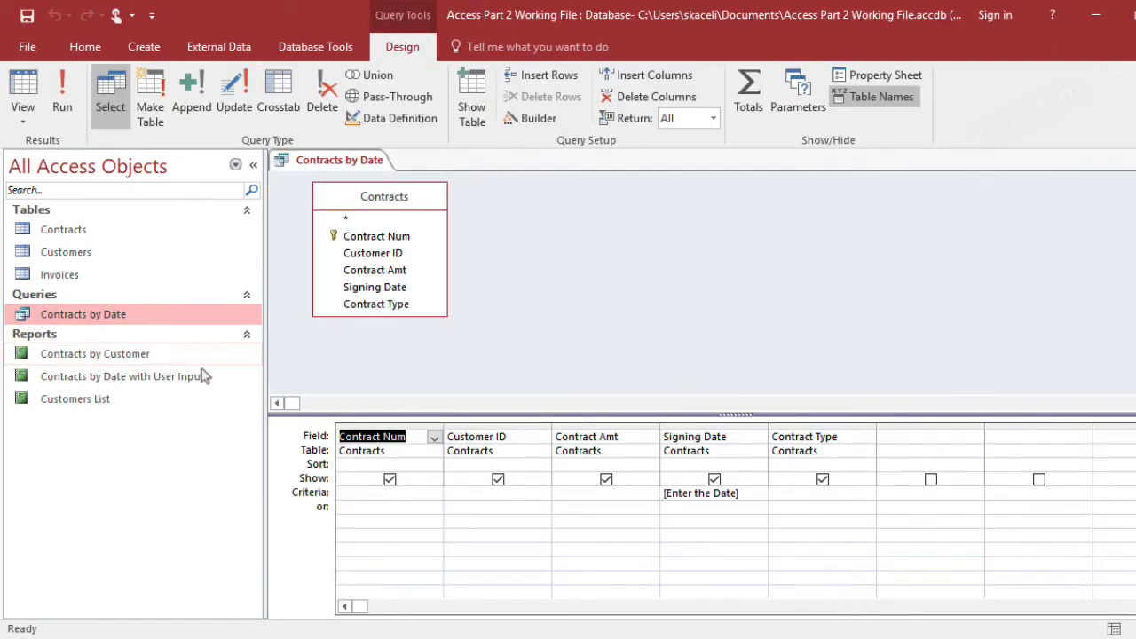
click(752, 494)
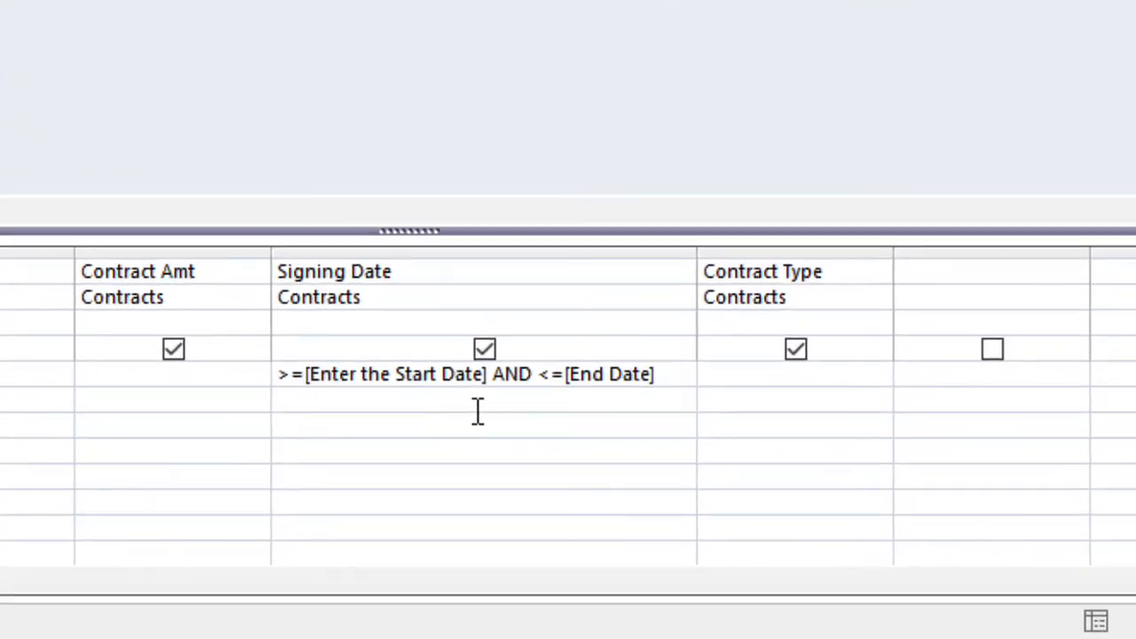
drag(485, 376, 310, 376)
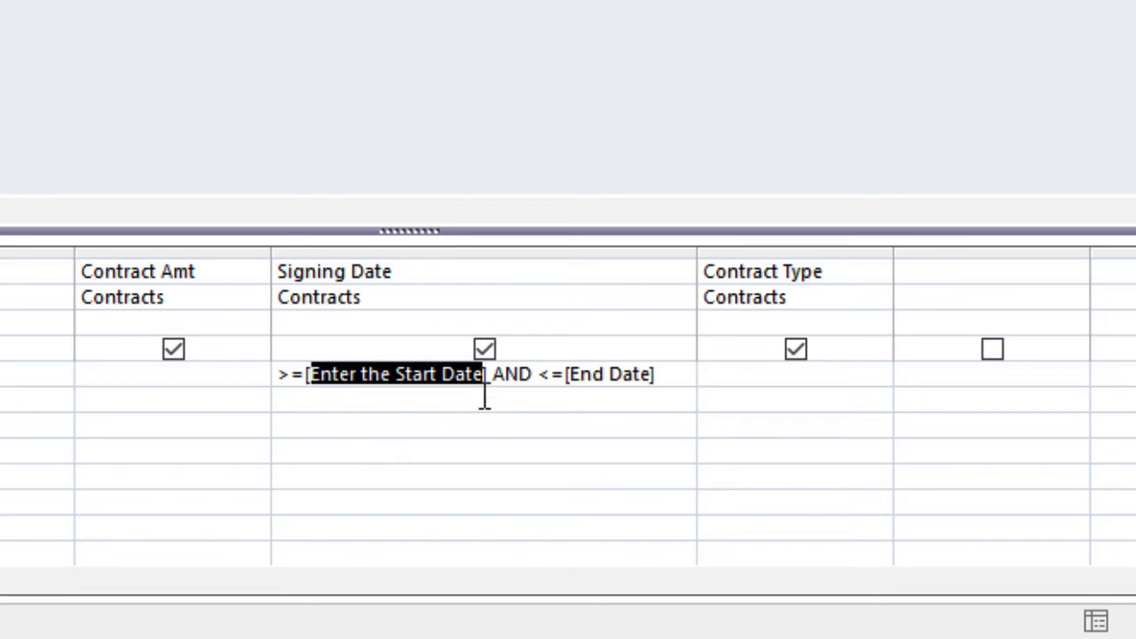
click(572, 383)
click(671, 381)
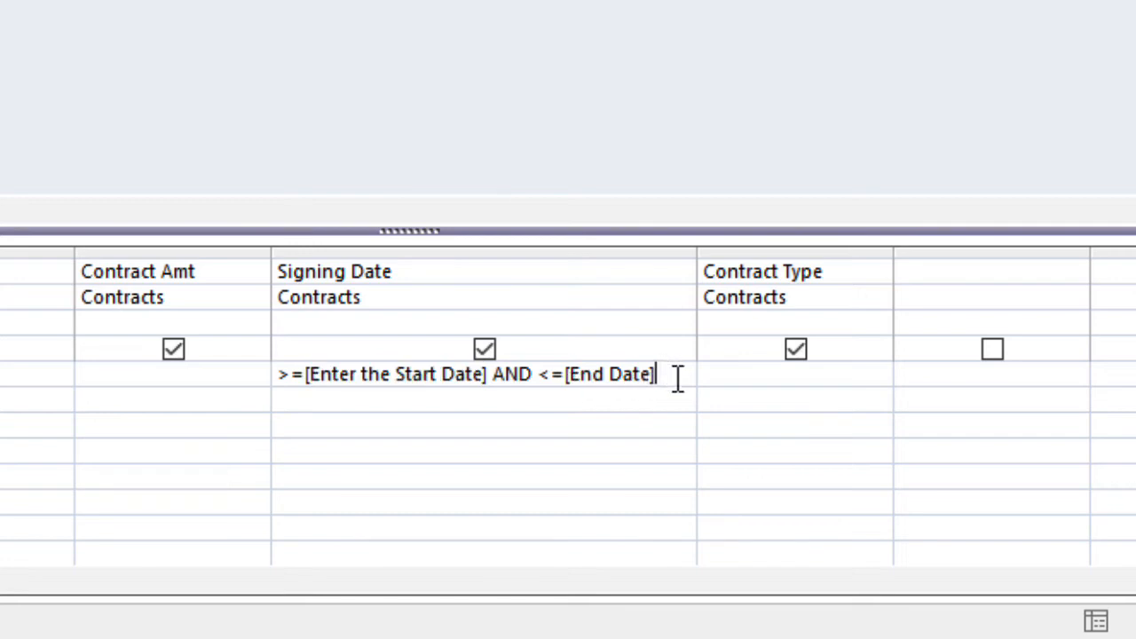
Save the Contracts by Date query with its start and end date criteria and close it
drag(660, 382, 569, 385)
double_click(512, 377)
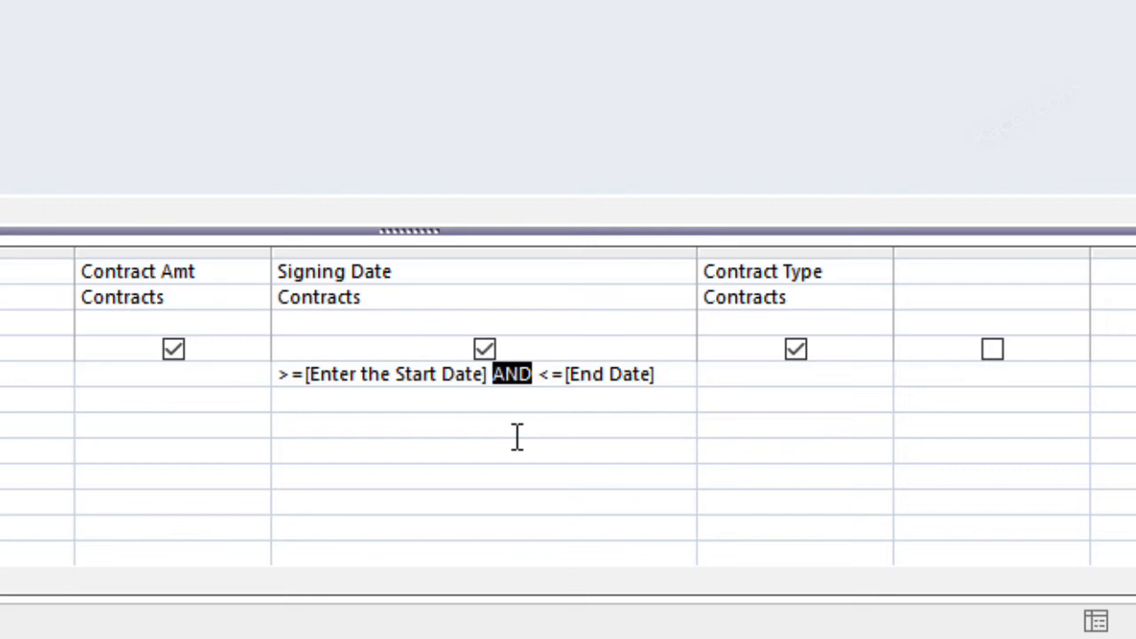
click(295, 376)
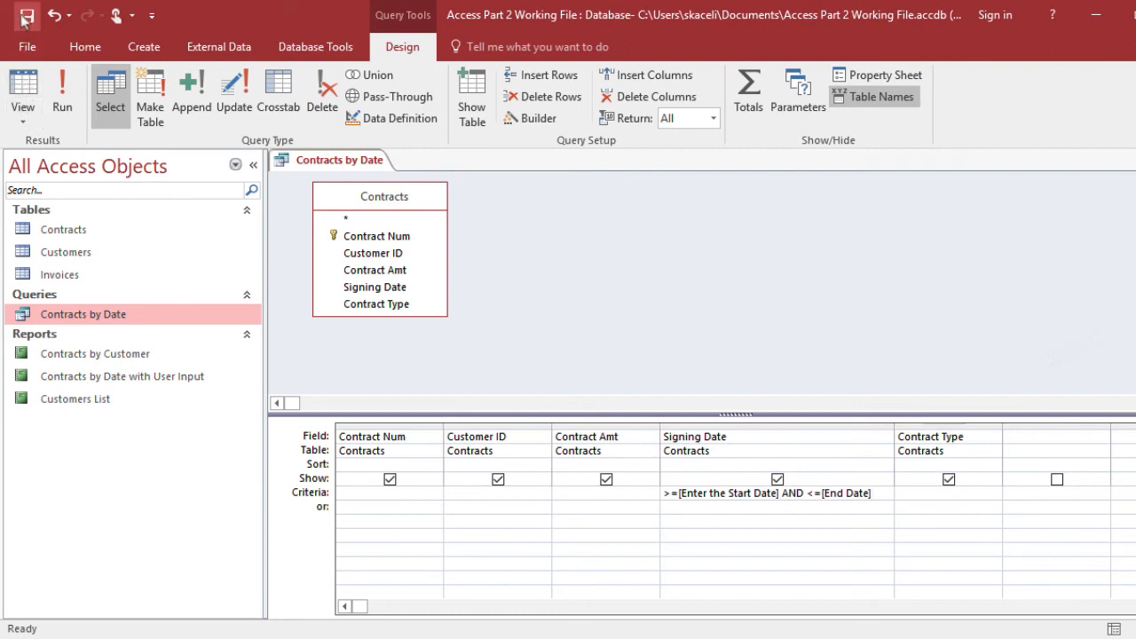
click(27, 24)
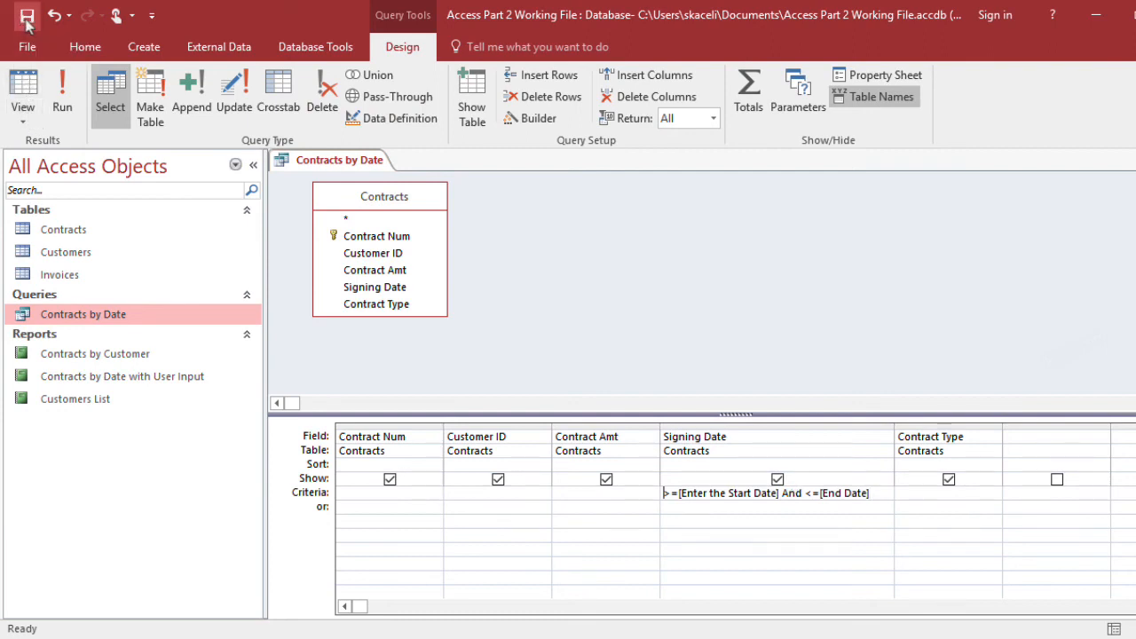
key(ctrl+w)
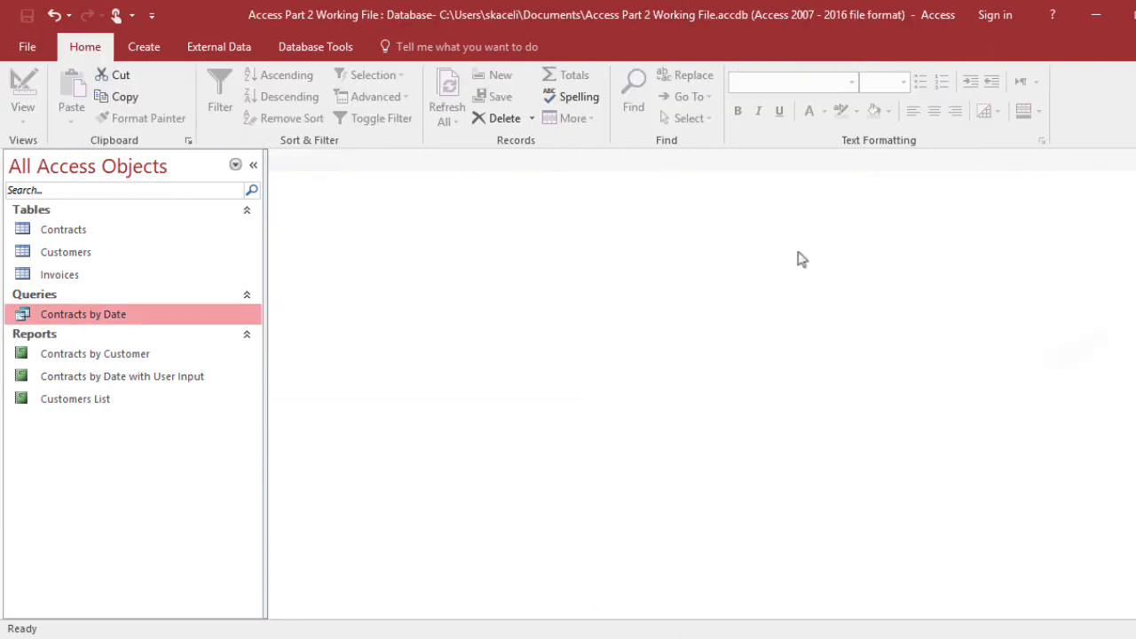
Run the Contracts by Date query for 3/1/2010 through 5/28/2010 and close its results
double_click(73, 315)
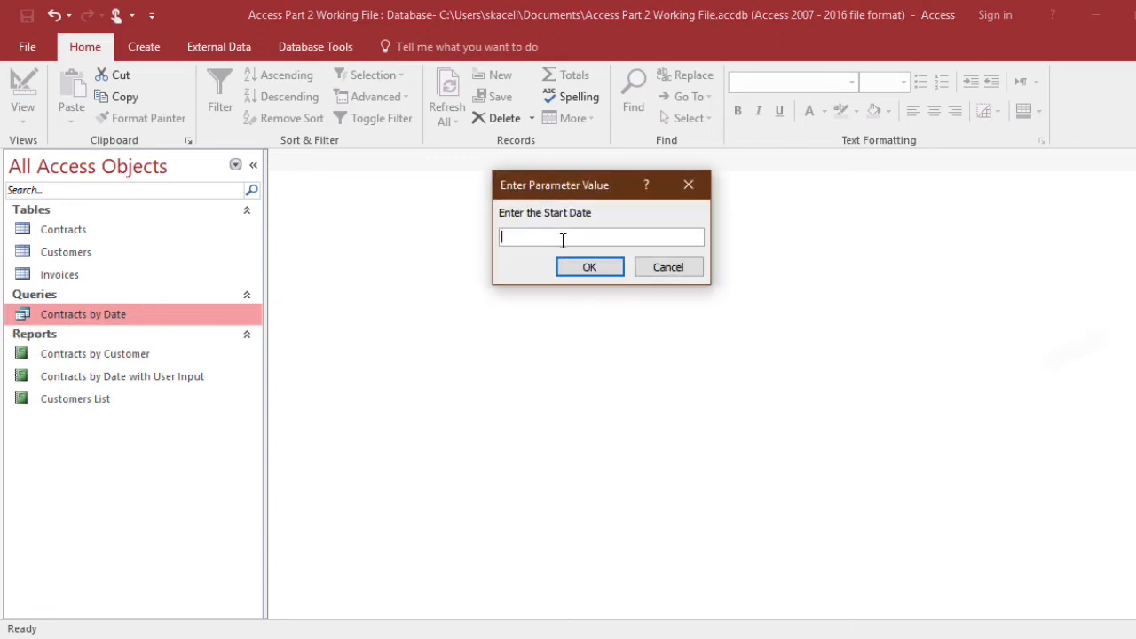
text(3/1/2010)
click(581, 275)
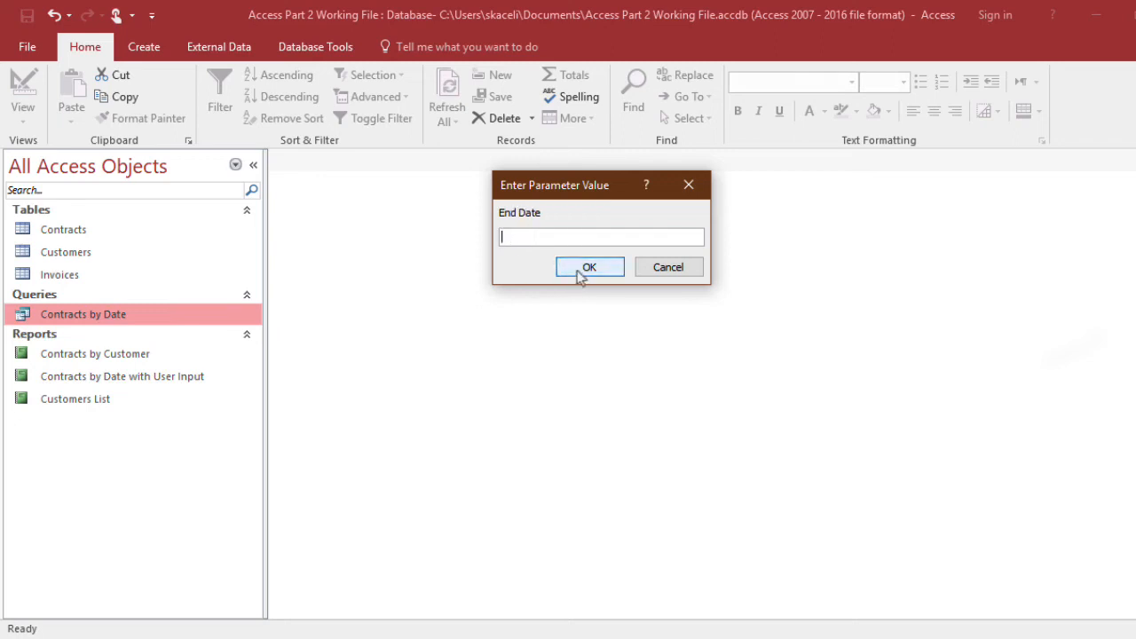
text(5/28/2010)
click(581, 275)
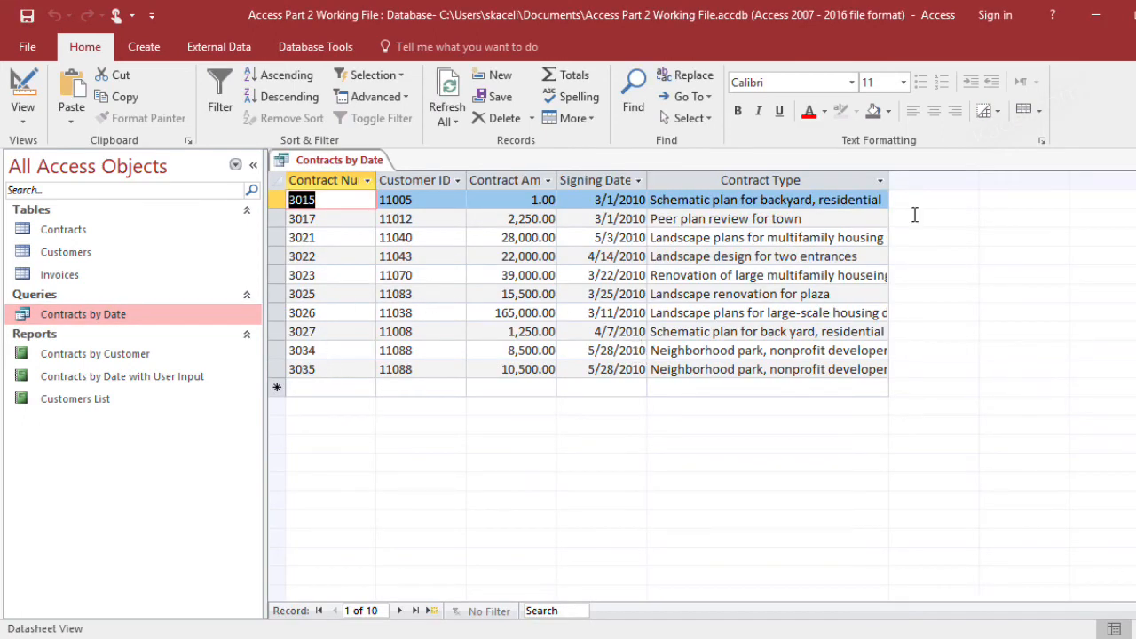
key(ctrl+w)
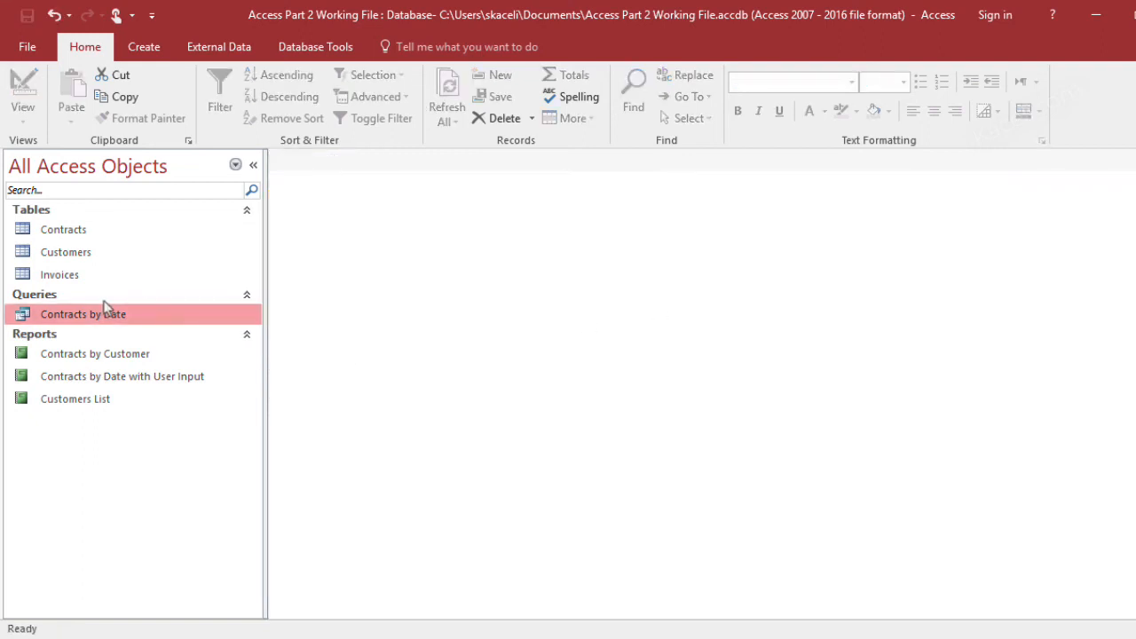
Run the Contracts by Date query for 1/1/2010 through 6/30/2010 and close its results
double_click(81, 317)
text(1/1/2010)
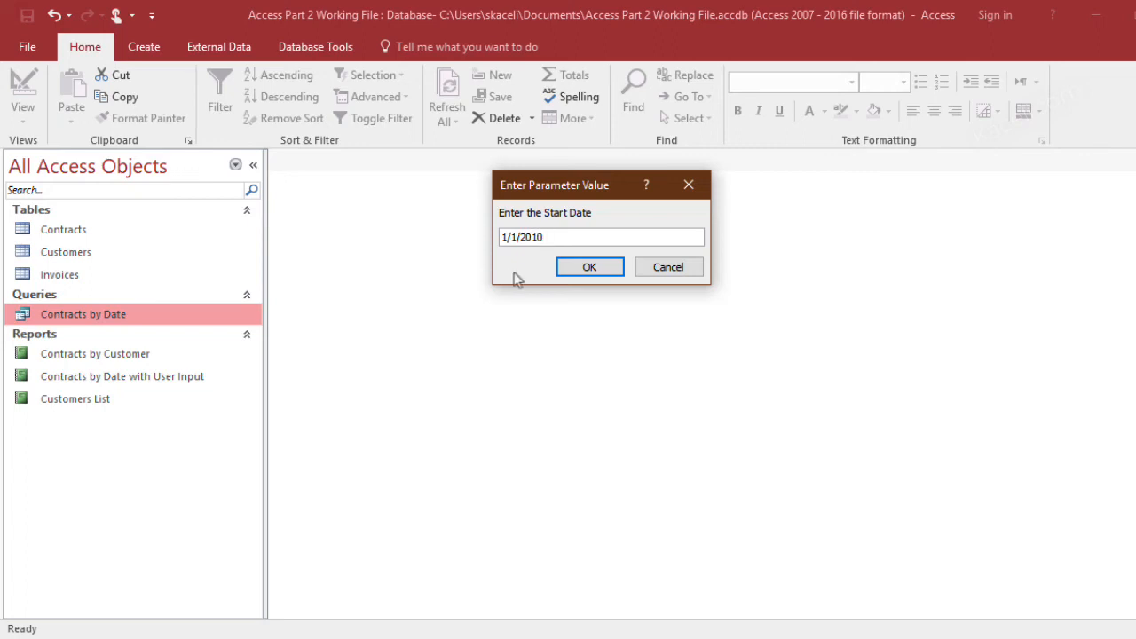
click(582, 274)
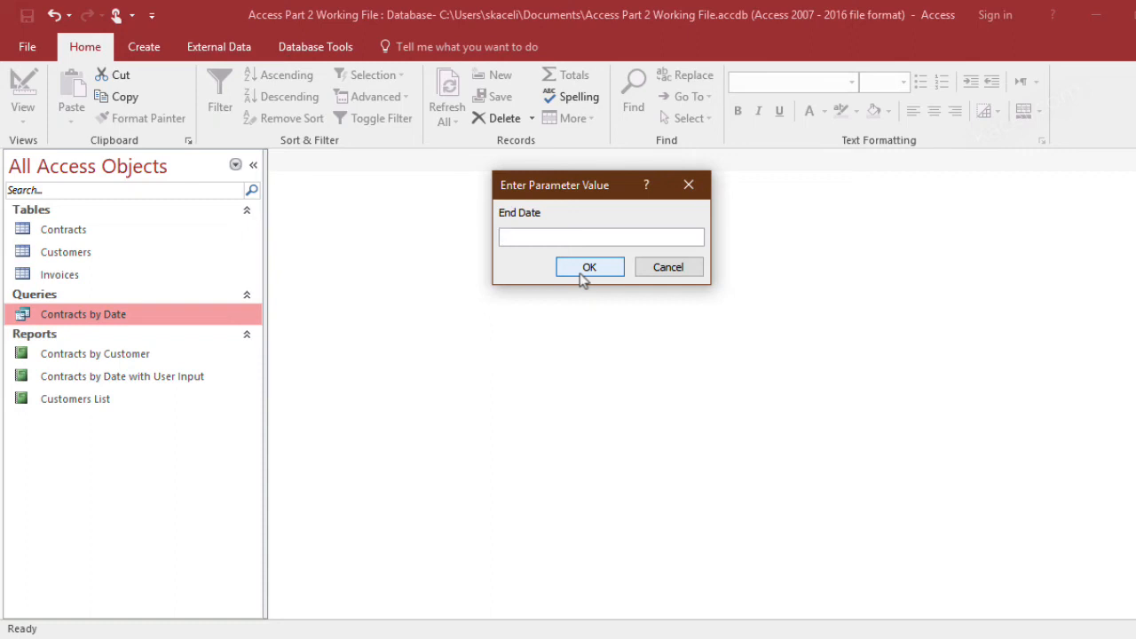
text(6/30/2010)
click(578, 269)
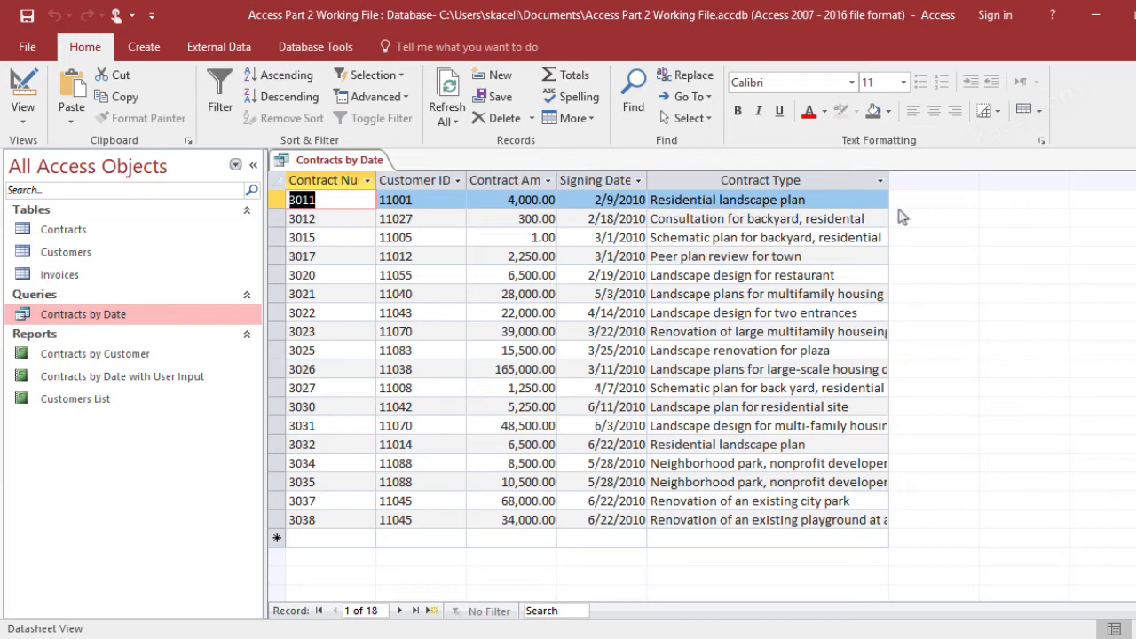
key(ctrl+w)
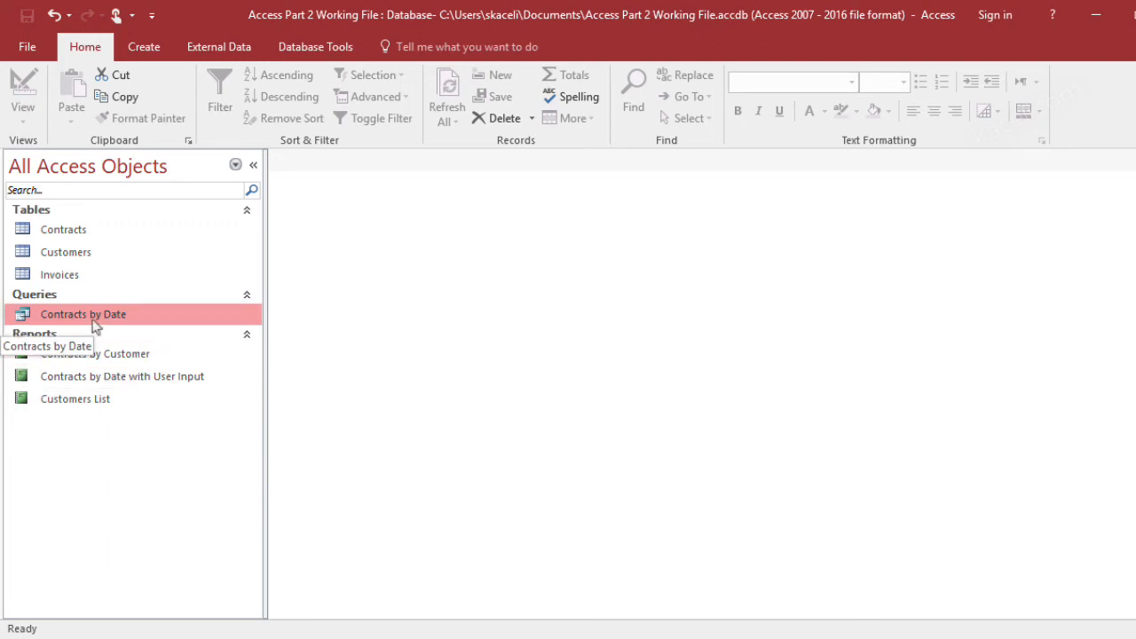
Start the Report Wizard on the Contracts by Date query and include all of its fields
click(157, 49)
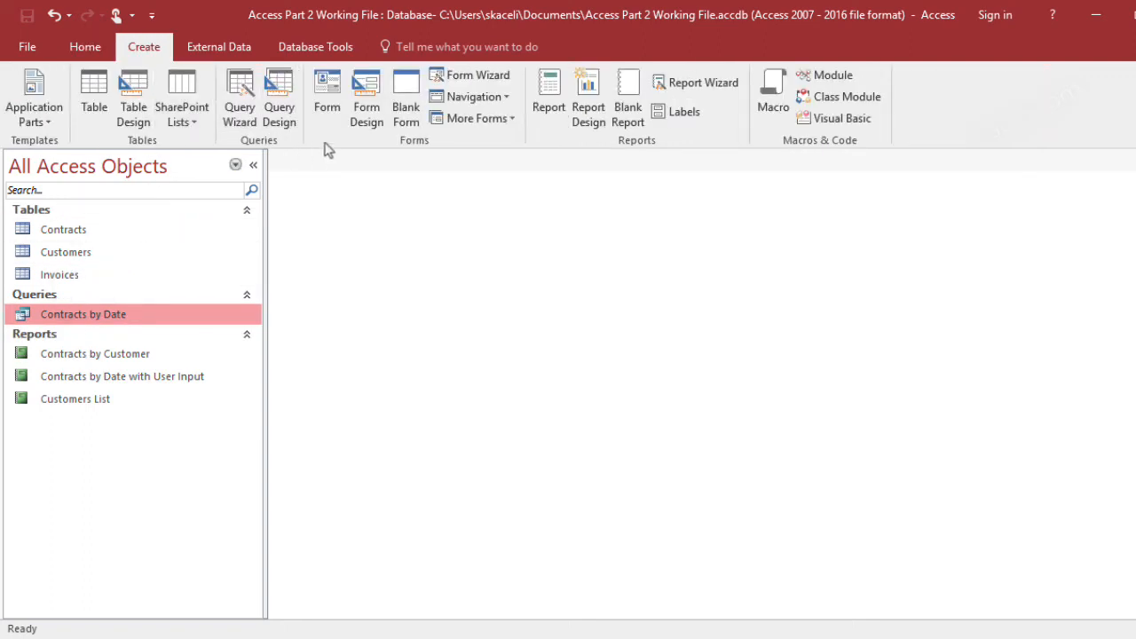
click(696, 82)
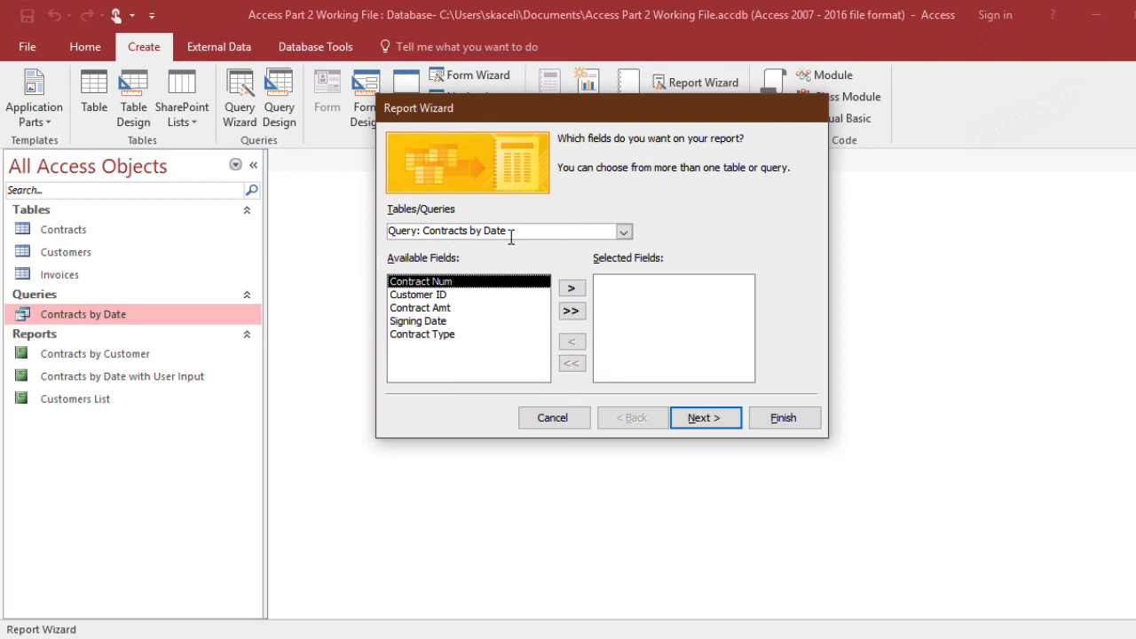
click(571, 311)
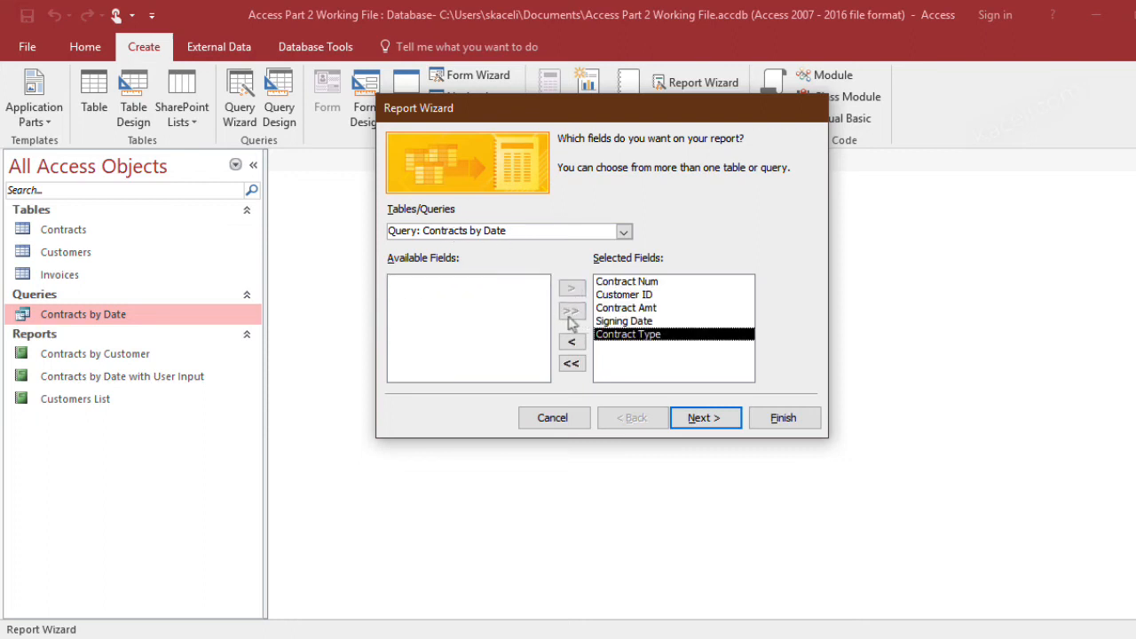
click(715, 428)
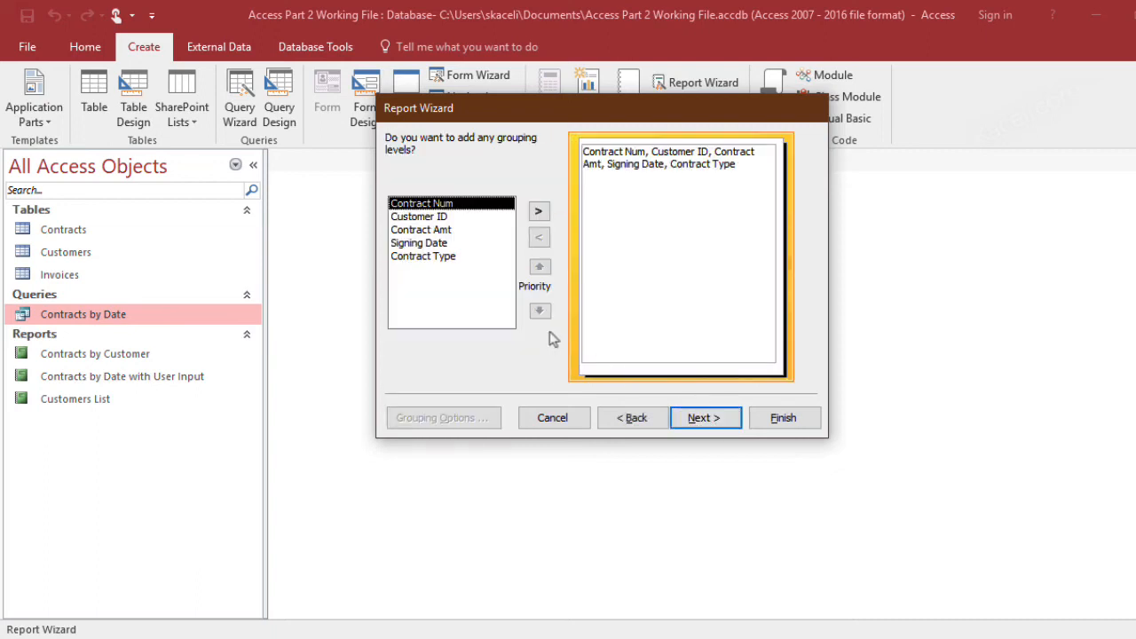
Add no grouping levels and sort the report by Signing Date in ascending order
click(713, 426)
click(658, 201)
click(656, 232)
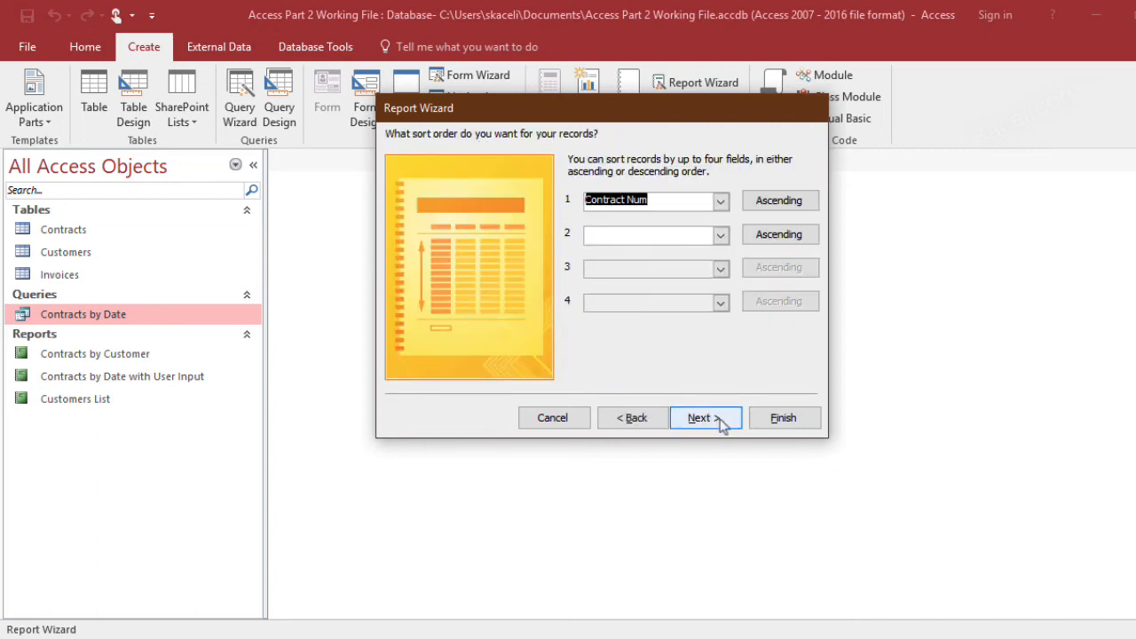
click(720, 201)
click(657, 272)
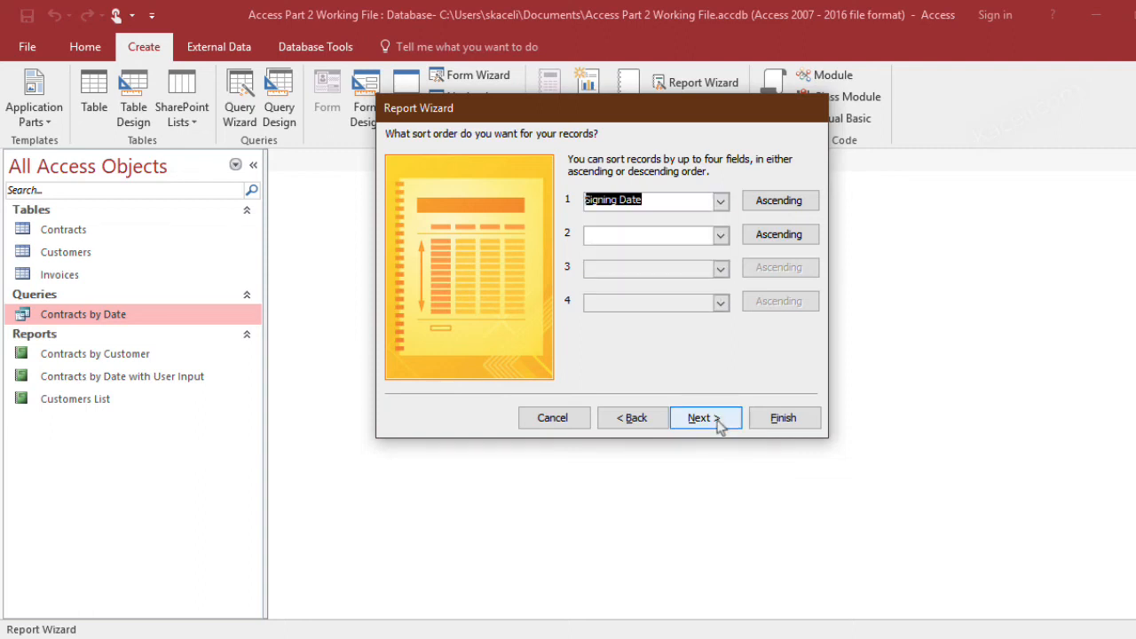
click(709, 417)
Keep the default layout and finish the report with the title Contracts by Date with Multiple User Input
click(723, 426)
click(637, 162)
text(with User Input)
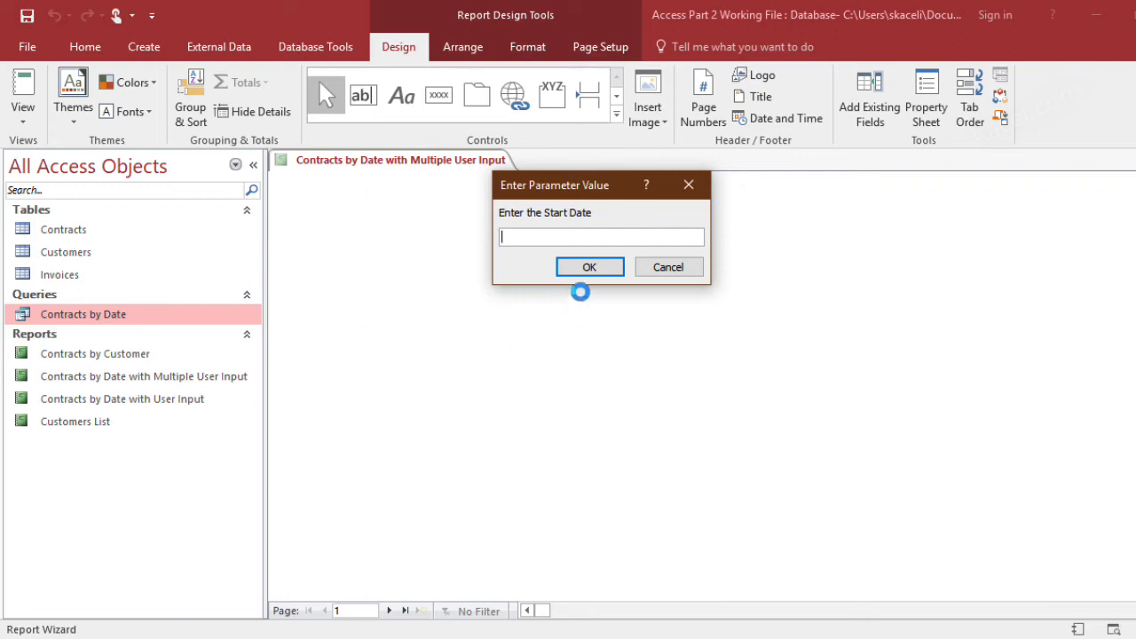
Generate the new report for the start date 3/1/2010 and the end date 12/31/2010
text(3/1)
text(/2010)
key(Return)
text(12/31/2010)
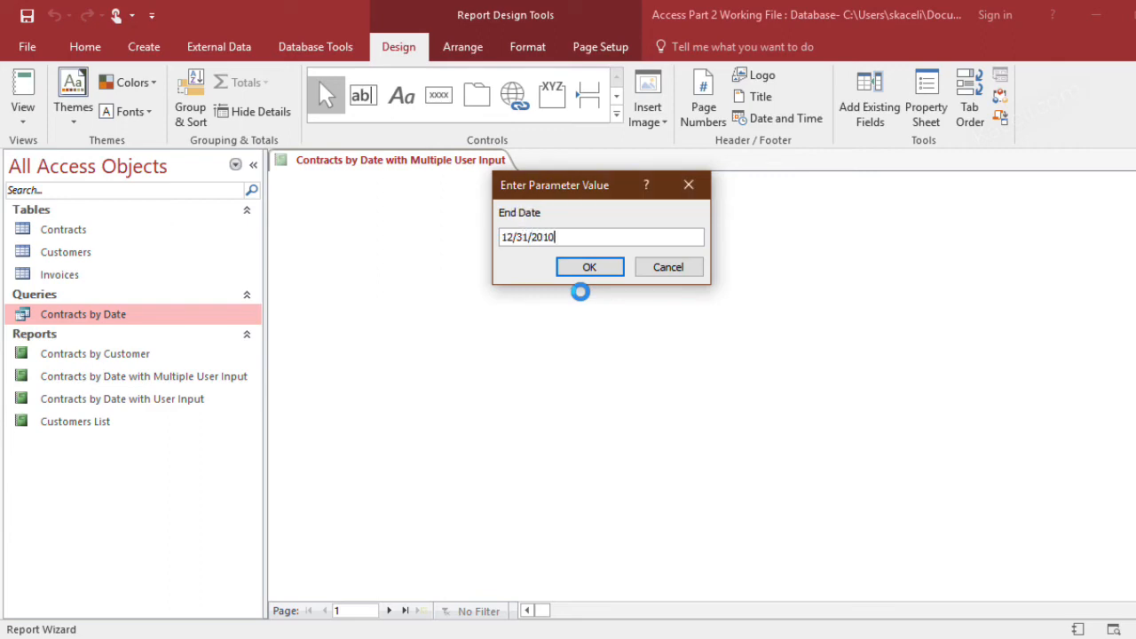
key(Return)
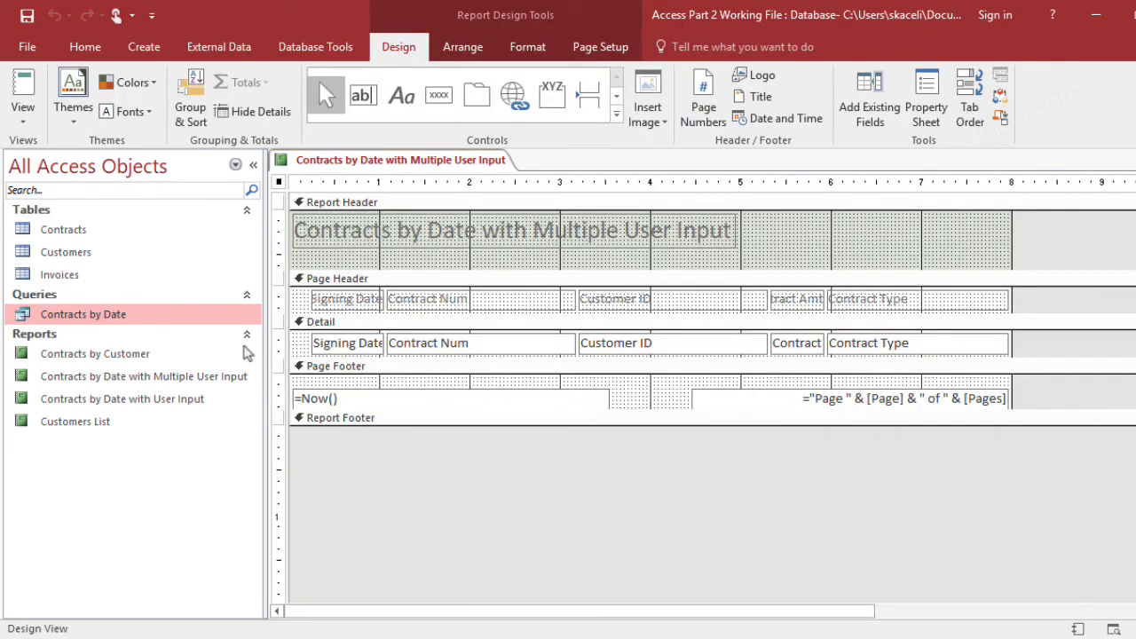
Switch the report to Layout View, entering a January 1 start date and a December 31 end date
click(23, 121)
click(49, 240)
text(1/1/)
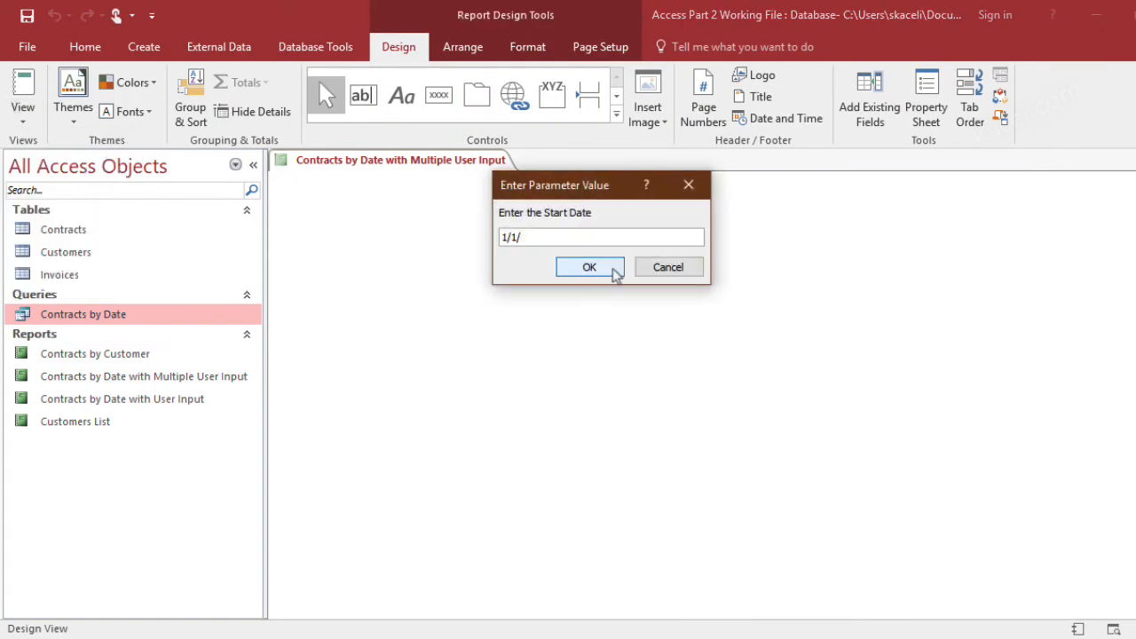
text(2018)
click(589, 267)
text(12)
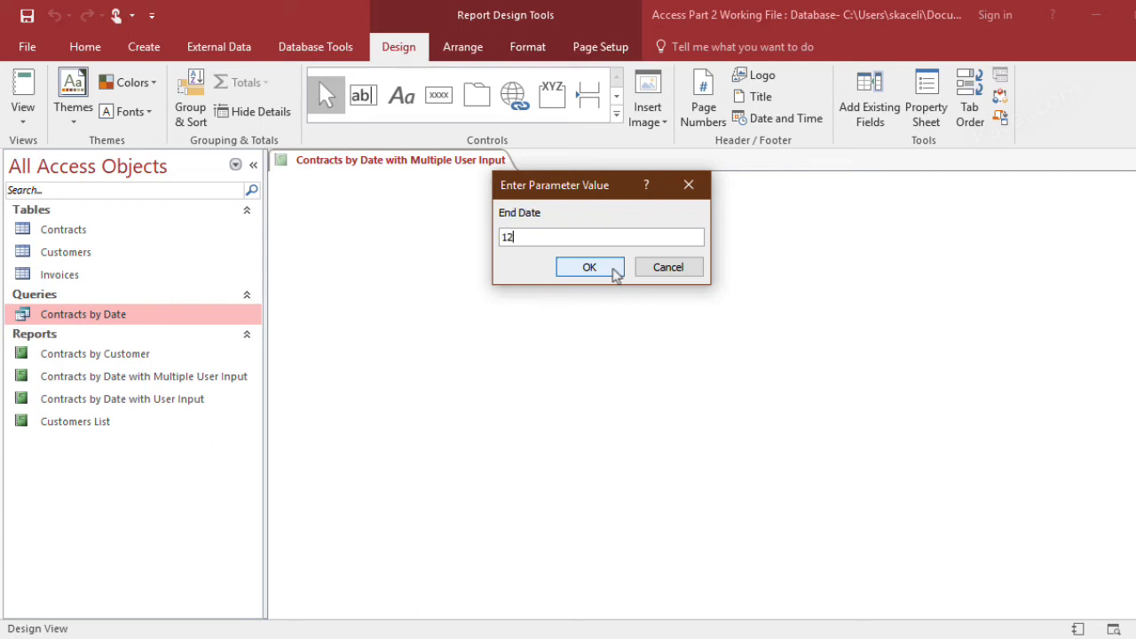
text(/31/2018)
key(Return)
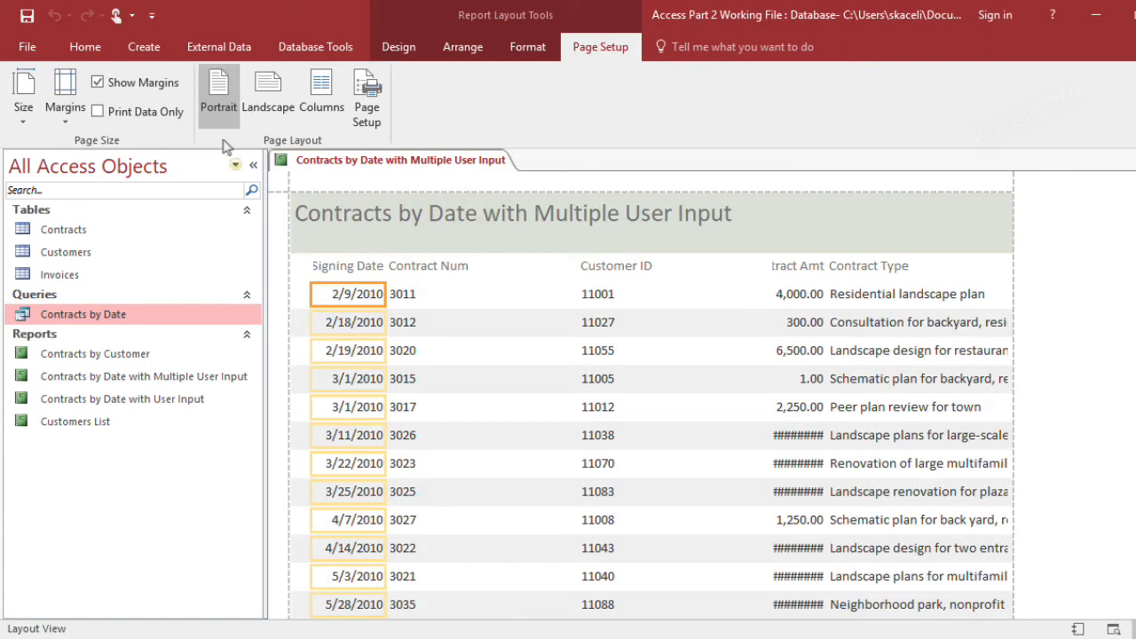
Widen the report's Contract Amt heading and values toward the Customer ID column
click(408, 53)
click(23, 102)
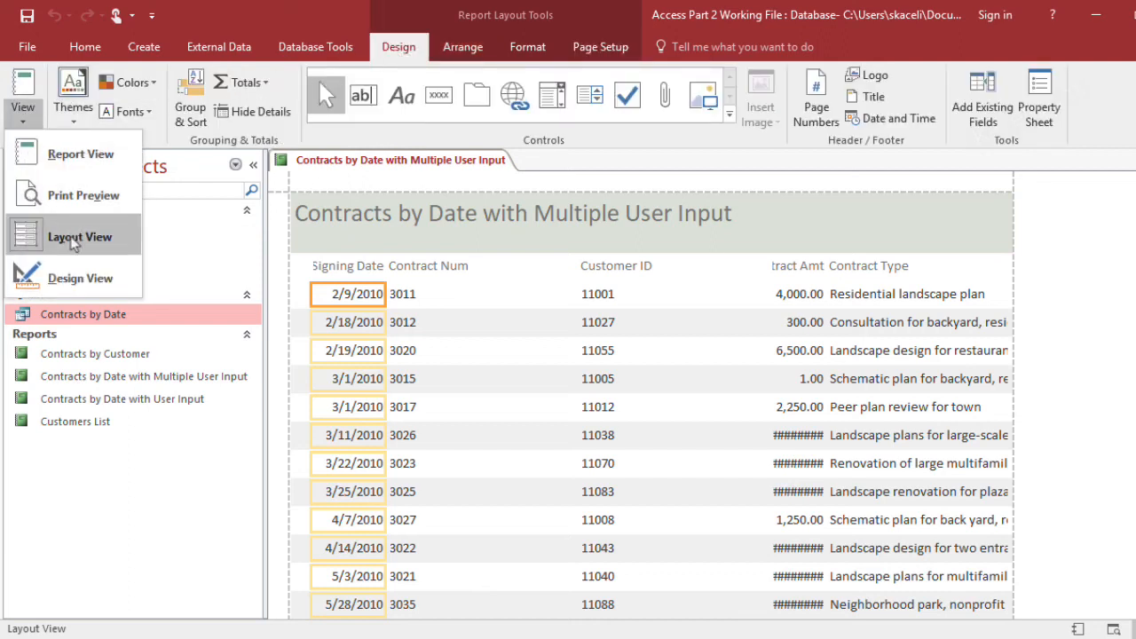
click(759, 453)
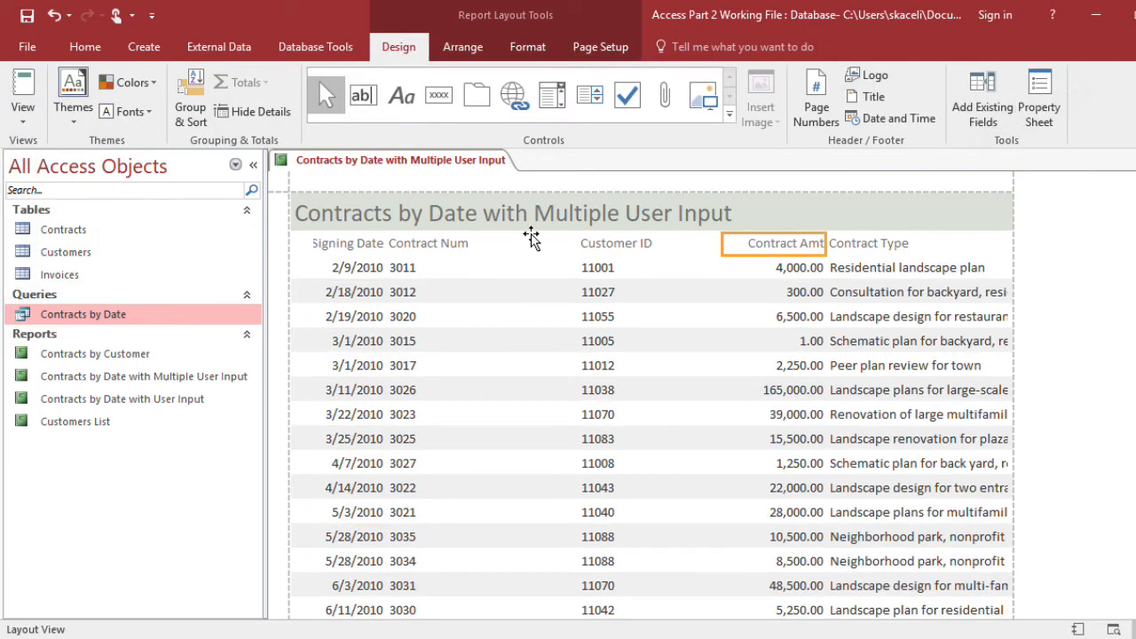
Apply an Office theme with a light blue title band to the report, and close it with its changes saved
click(75, 111)
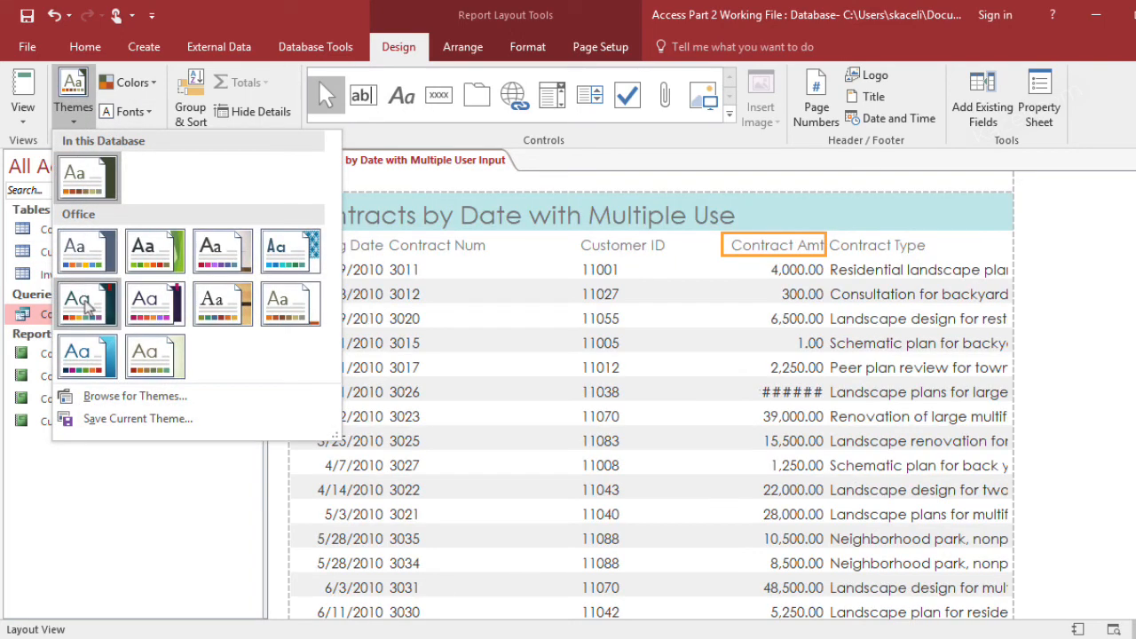
click(897, 166)
click(1134, 161)
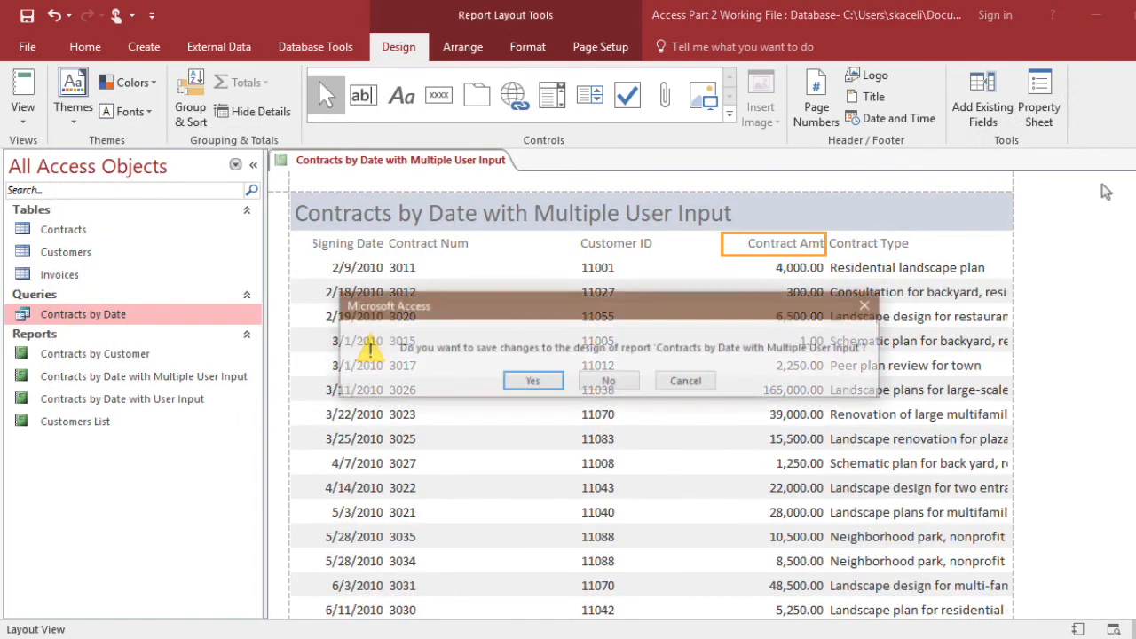
click(530, 381)
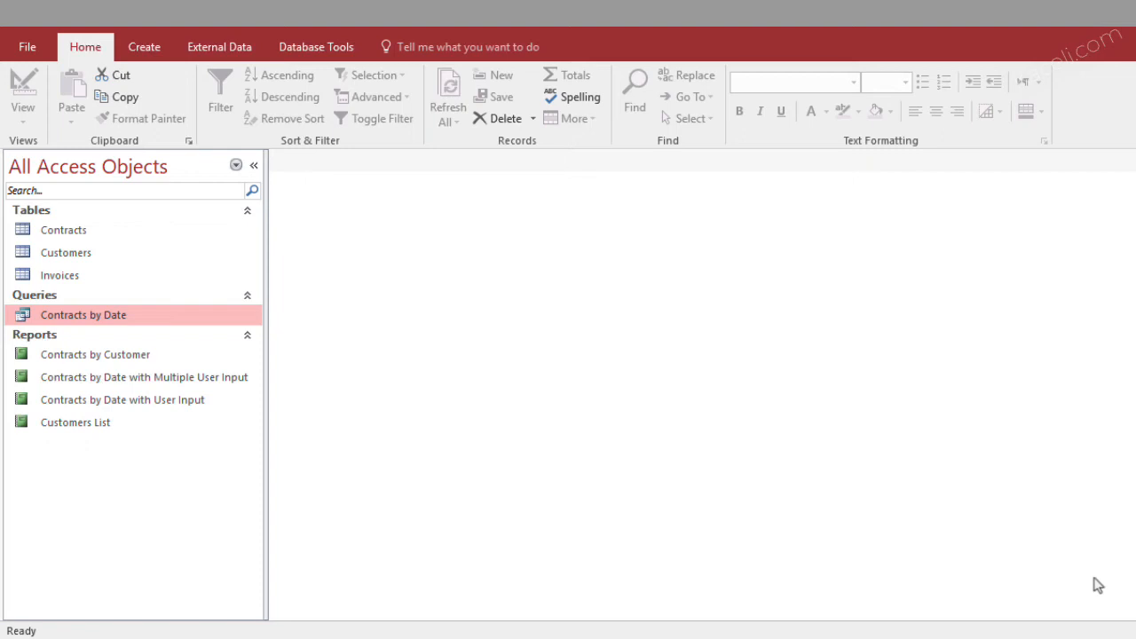
click(69, 231)
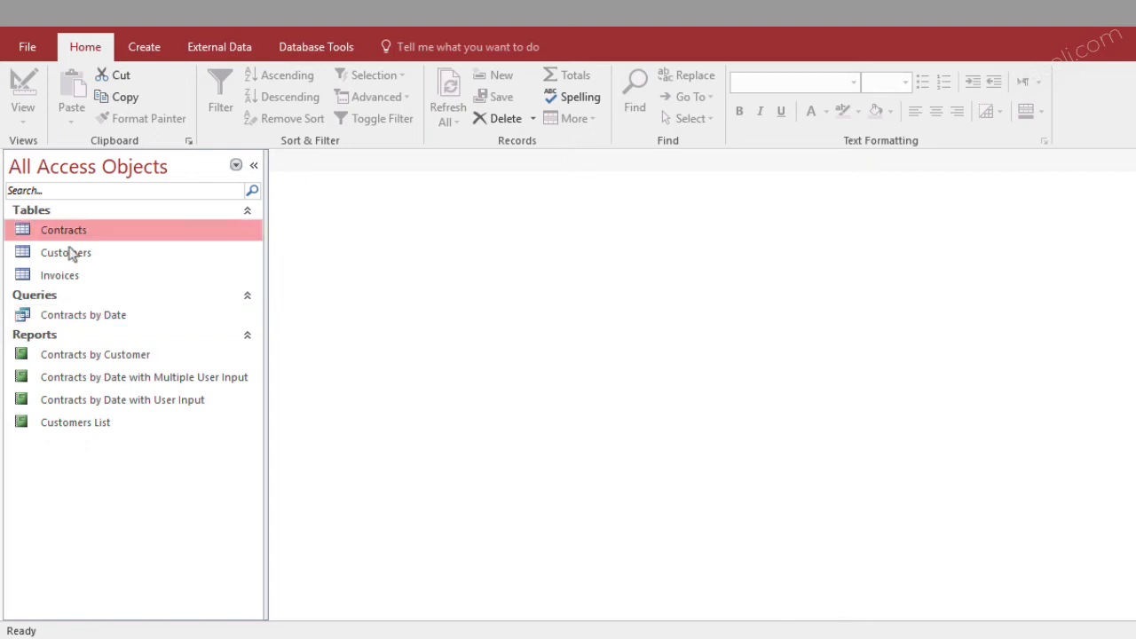
click(79, 322)
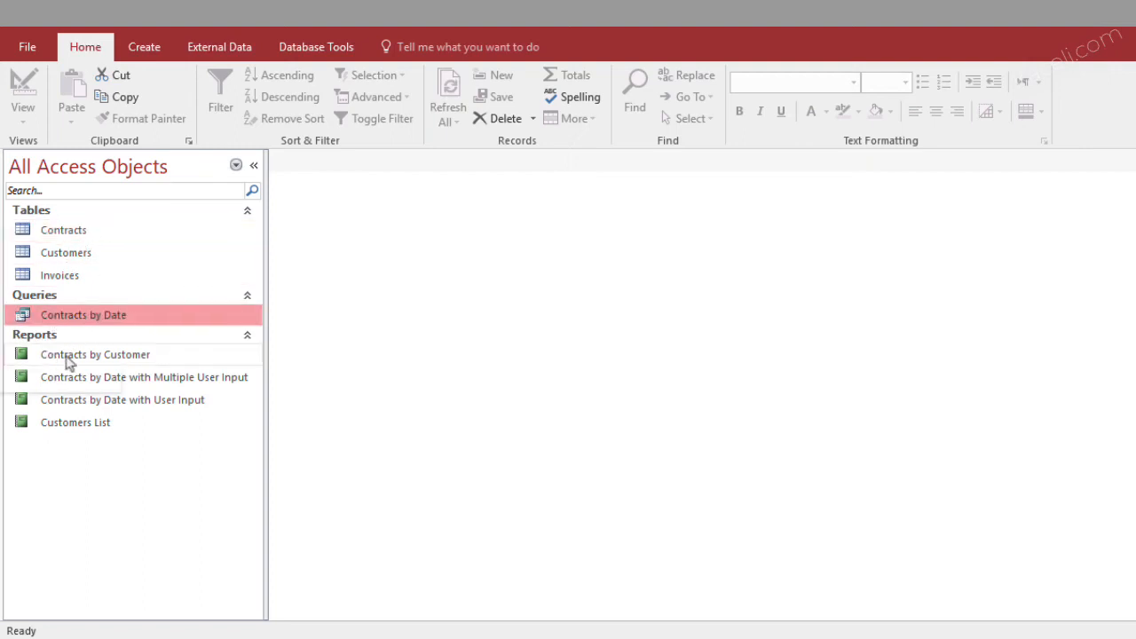
click(66, 355)
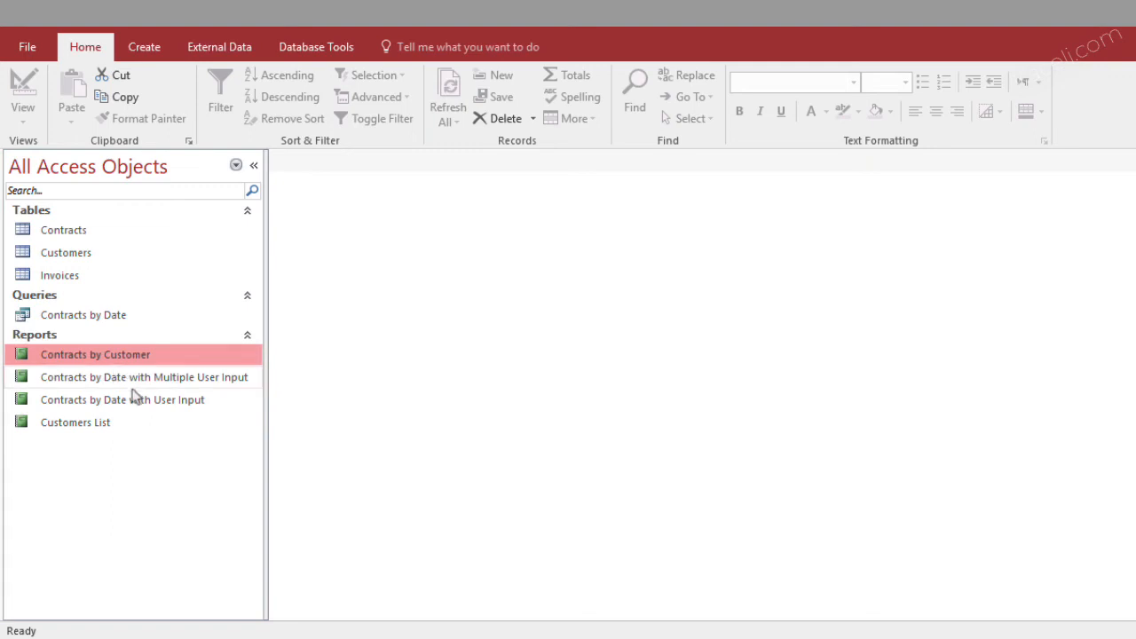
click(71, 232)
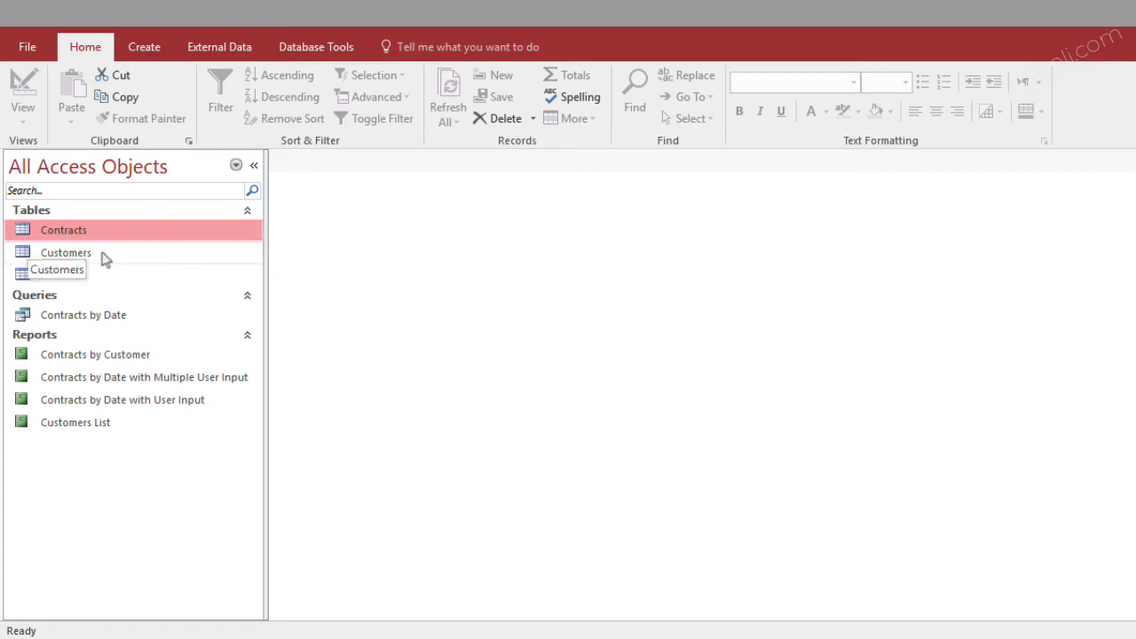
Open the Contracts table, export it as an Excel workbook named Contracts.xlsx to the Documents folder, and locate the exported file there
double_click(69, 238)
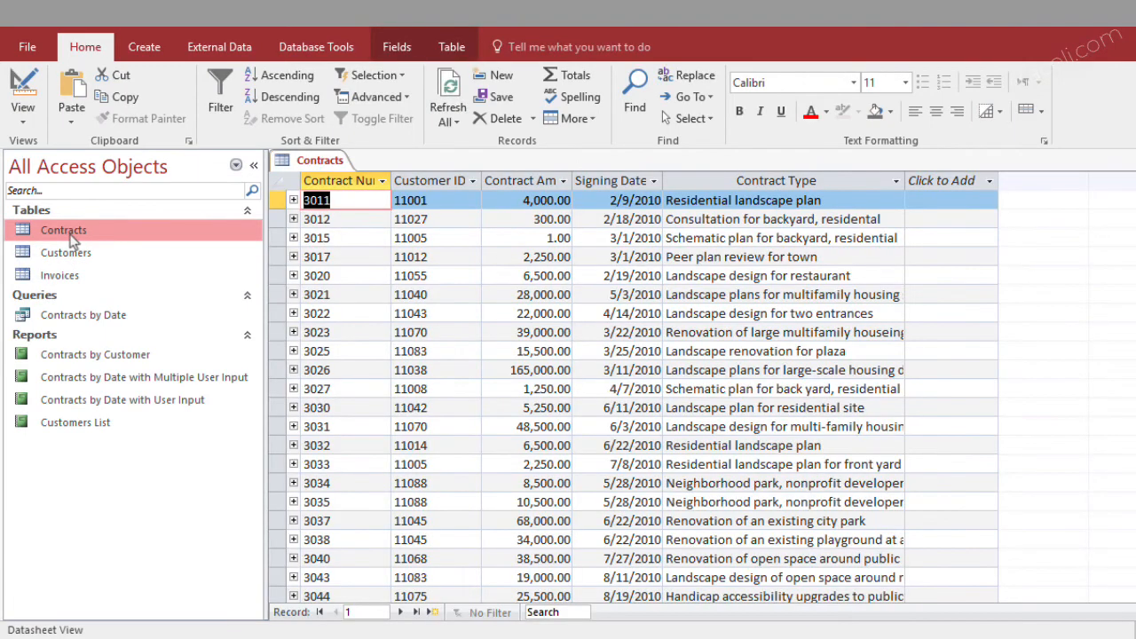
right_click(73, 231)
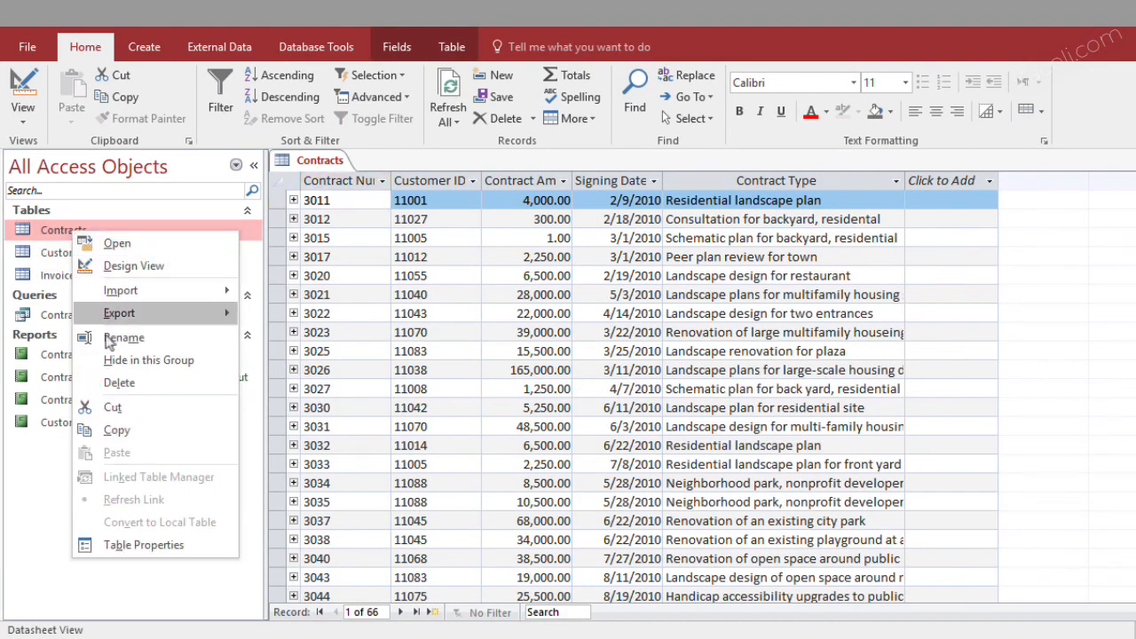
mouse_move(118, 319)
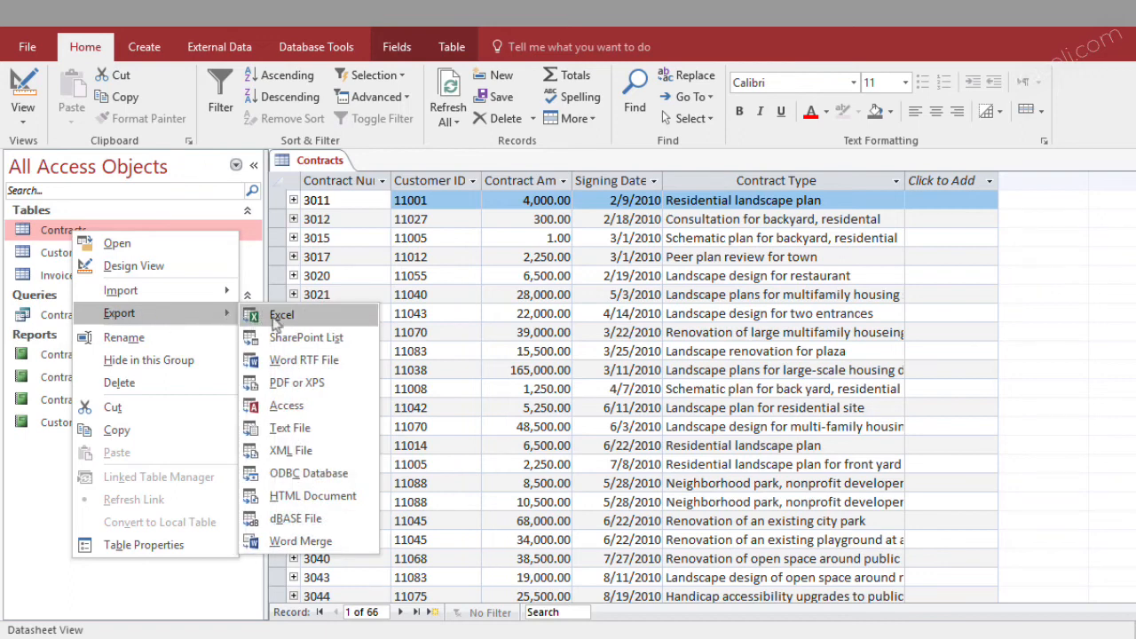
click(218, 51)
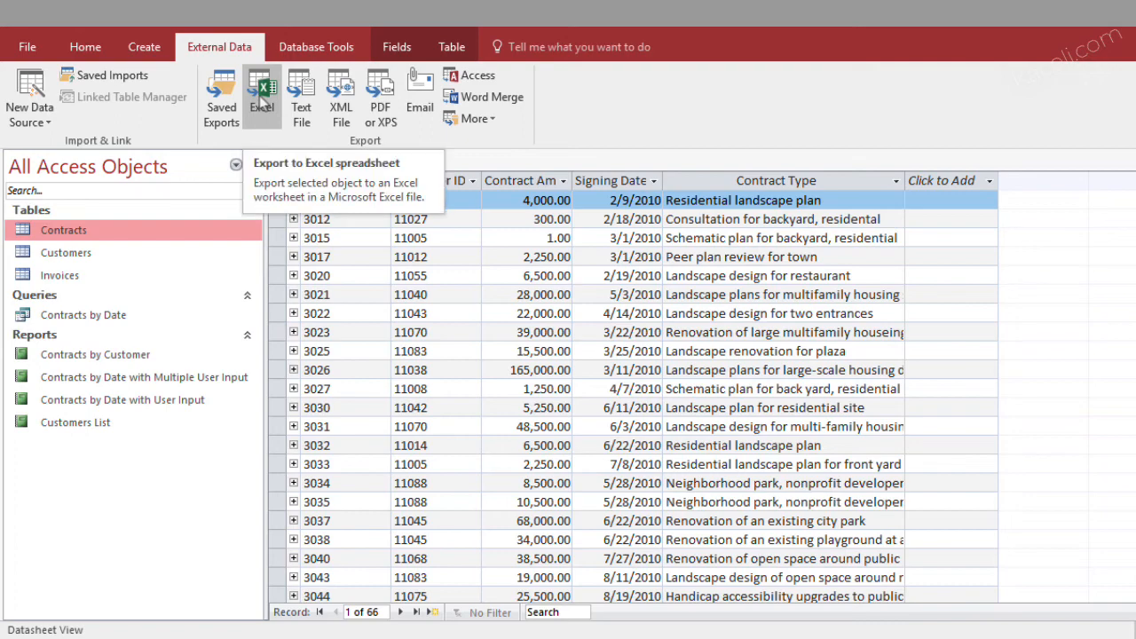
right_click(73, 231)
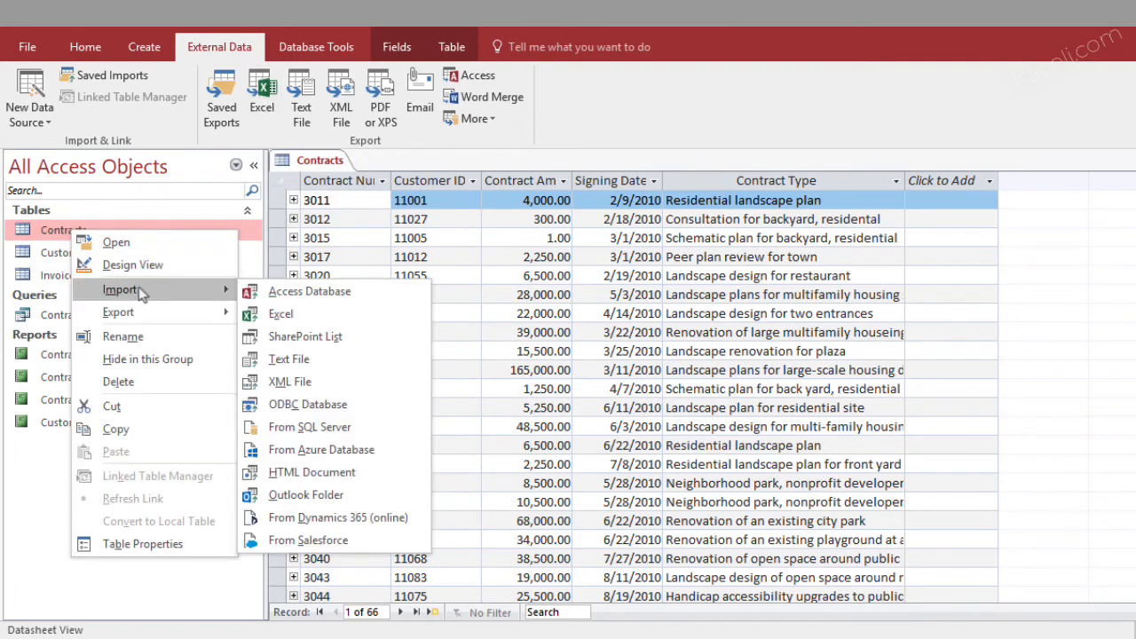
click(275, 315)
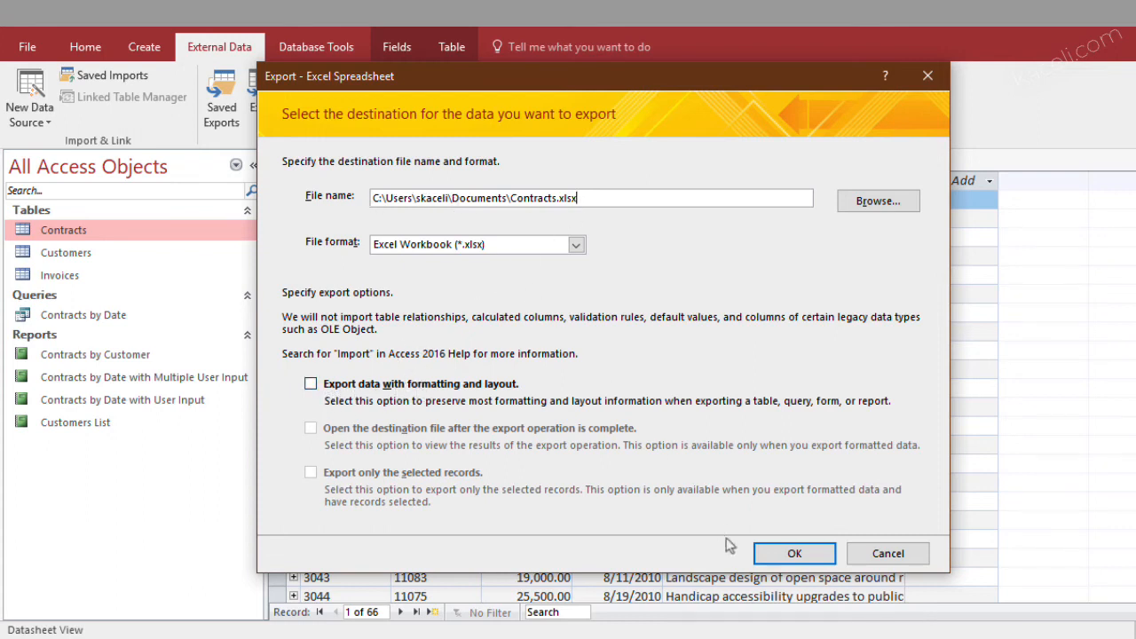
click(787, 554)
click(884, 572)
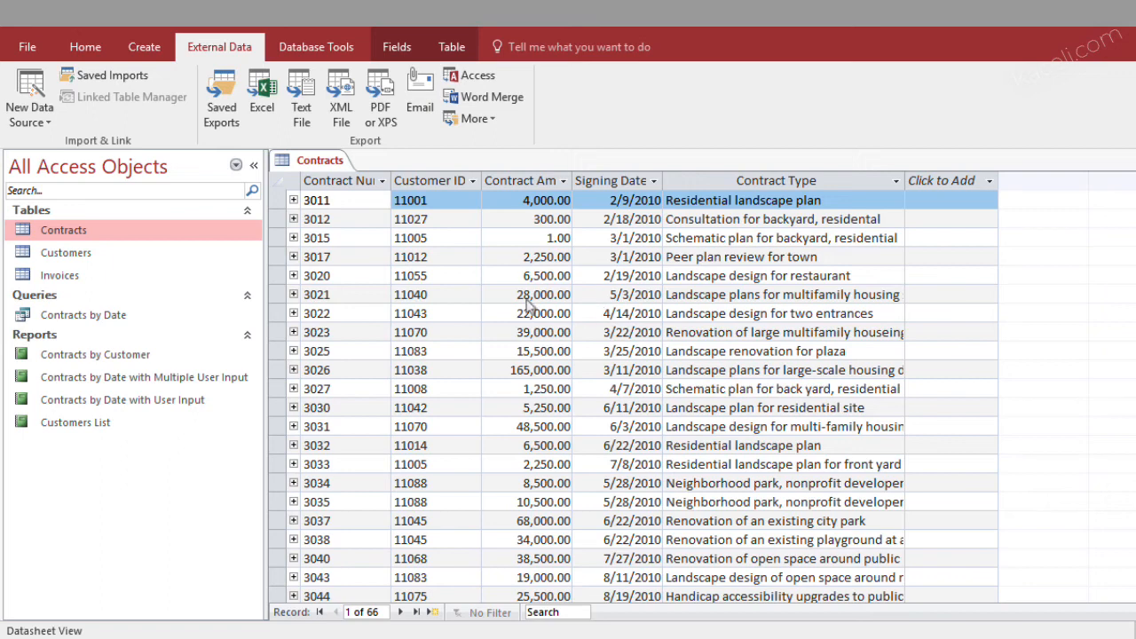
click(334, 637)
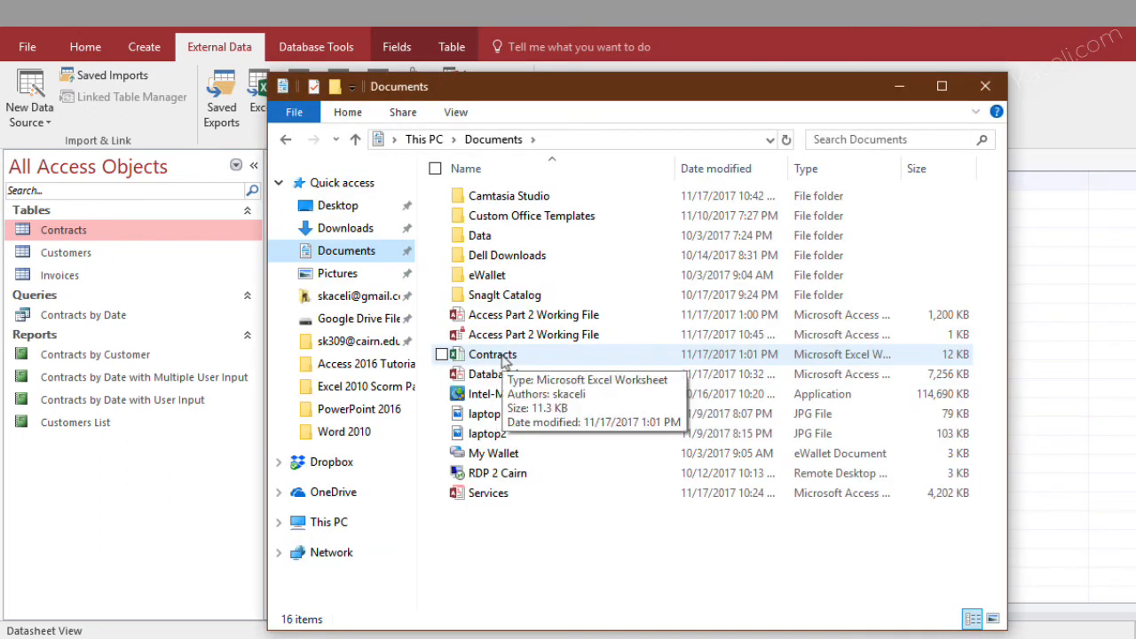
click(514, 358)
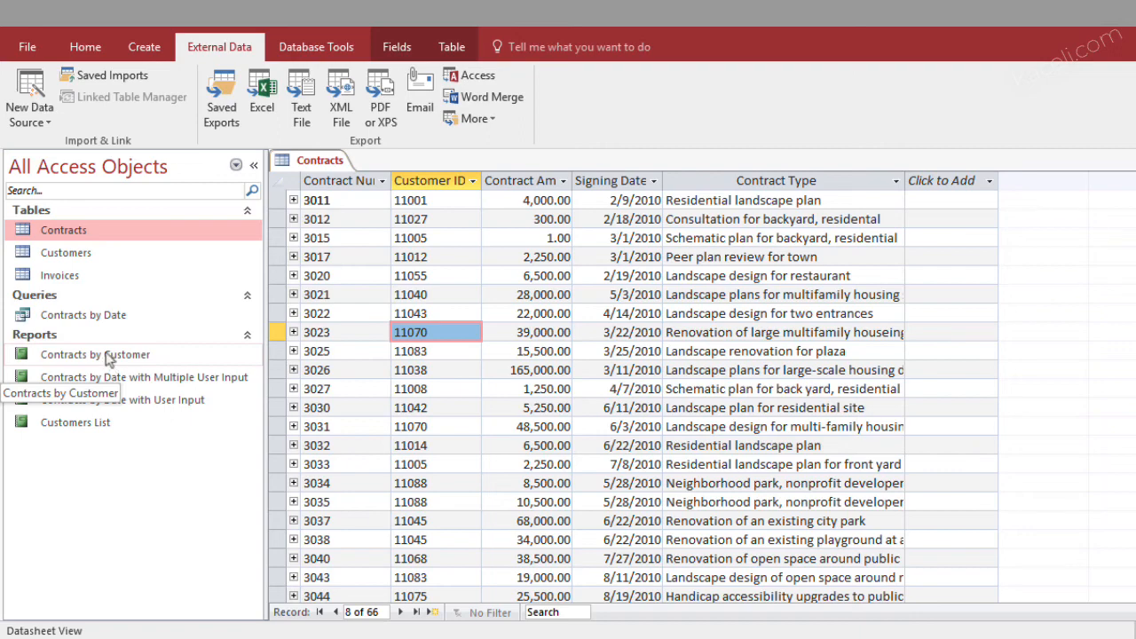
Open the Contracts by Date query and look through its records
click(98, 321)
double_click(97, 323)
scroll(500, 468, down, 9)
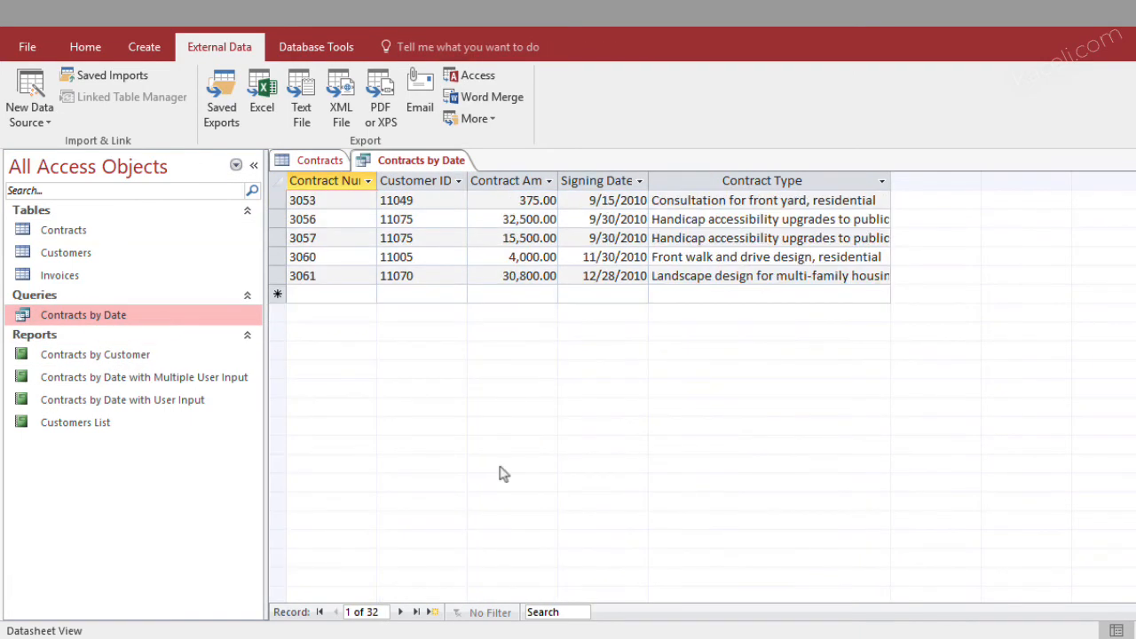
scroll(500, 468, up, 9)
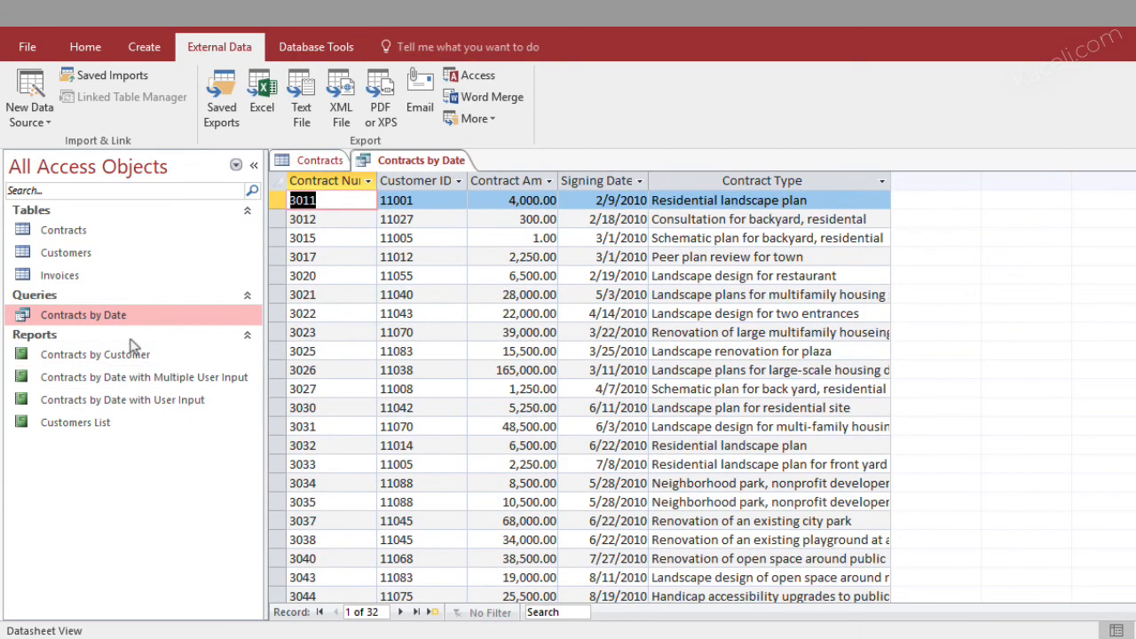
Export the Contracts by Date query as an Excel workbook named Contracts by Date into the Exported from Access folder
right_click(109, 320)
mouse_move(183, 378)
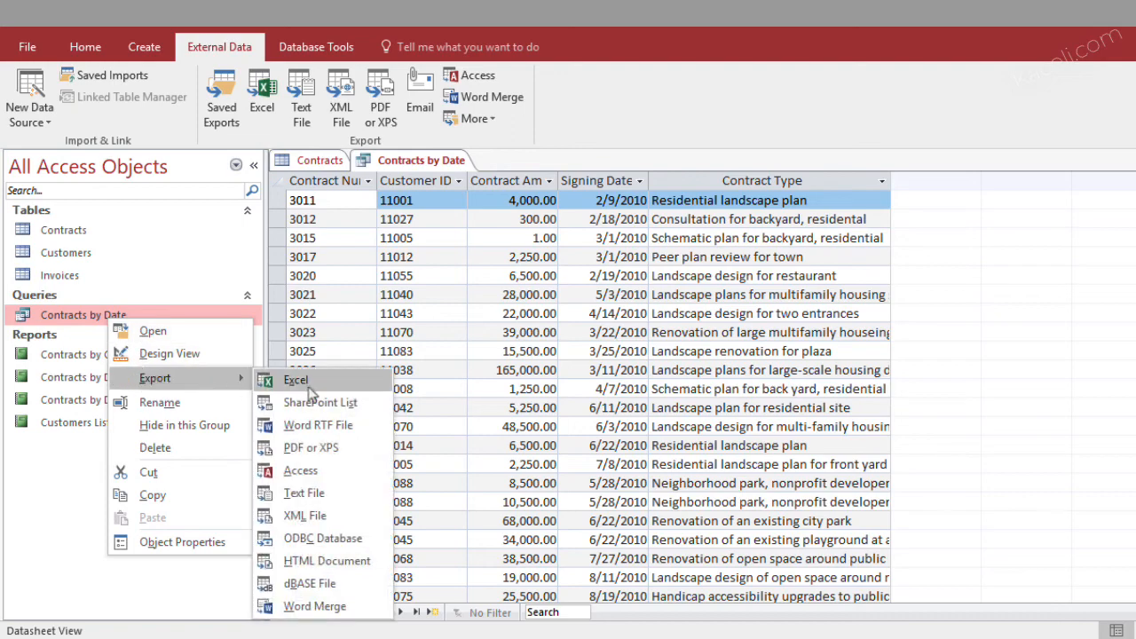
click(305, 377)
click(877, 201)
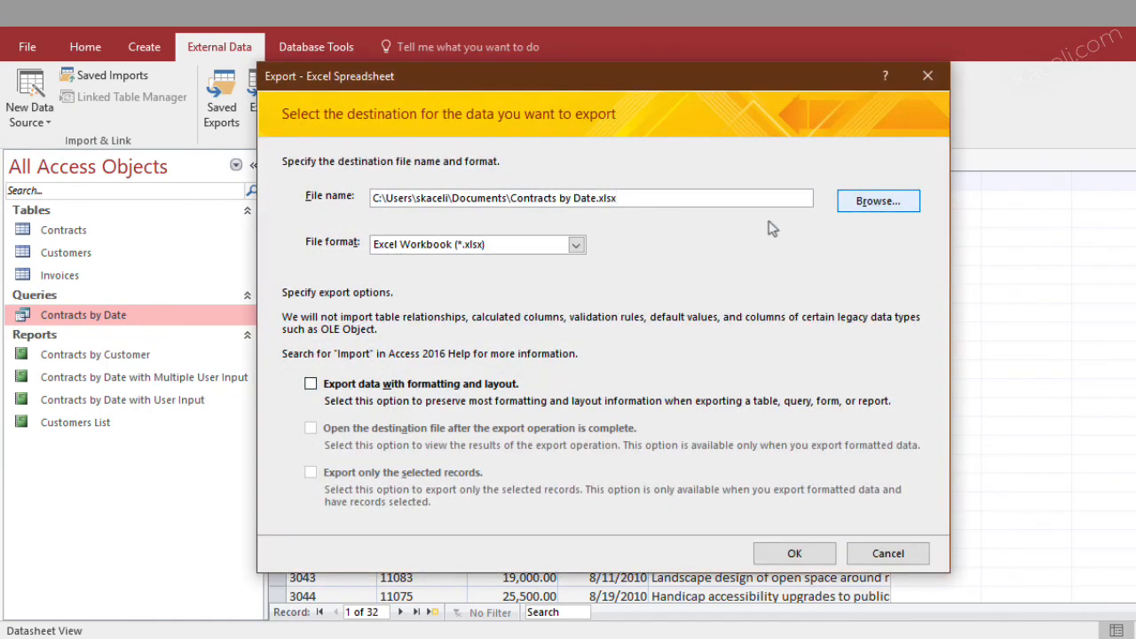
double_click(505, 320)
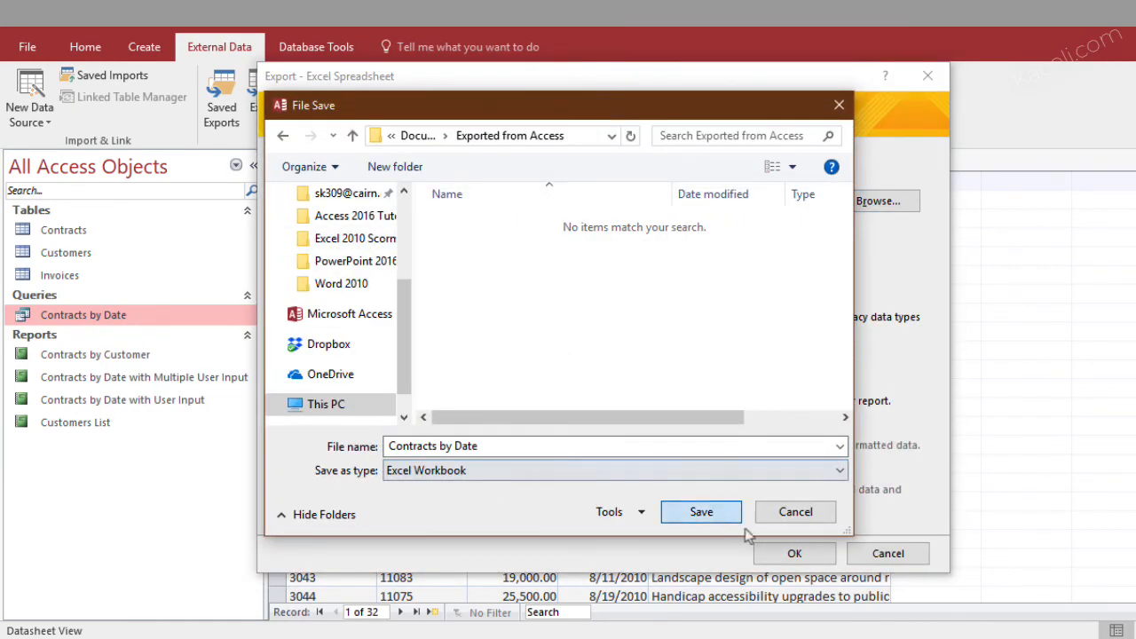
click(714, 518)
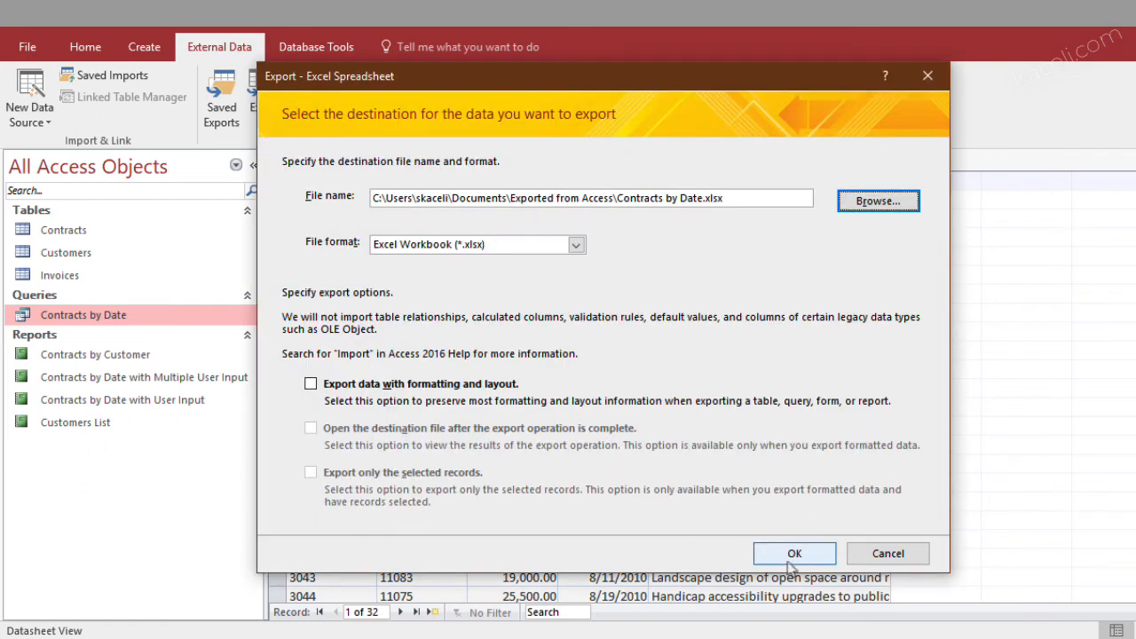
click(792, 555)
Open the Contracts by Customer report to view its content
click(118, 359)
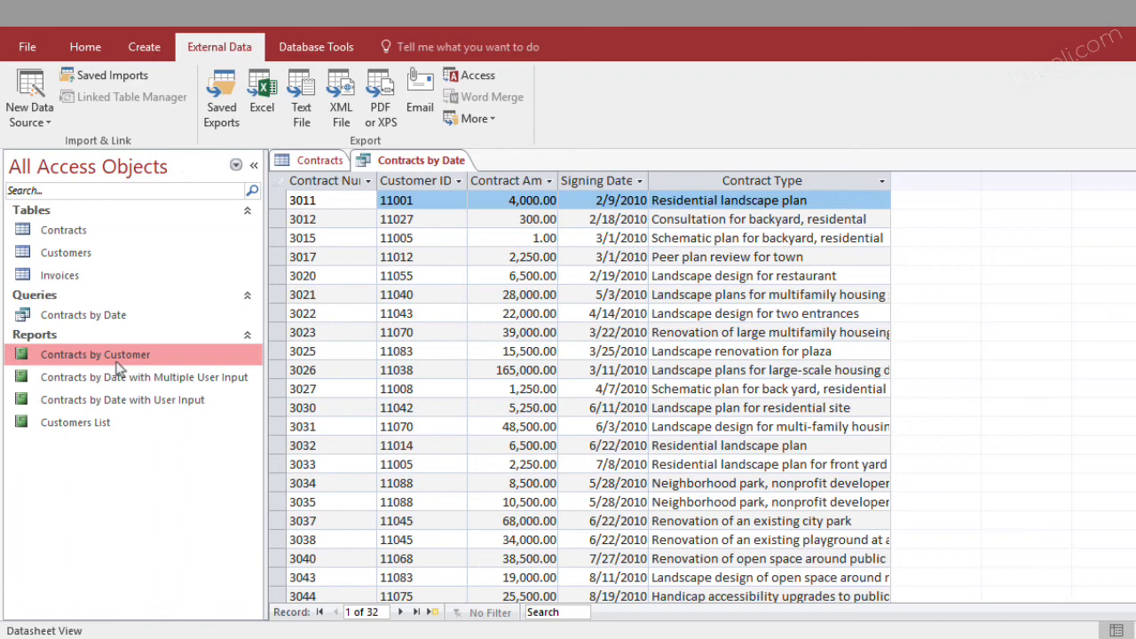
right_click(117, 364)
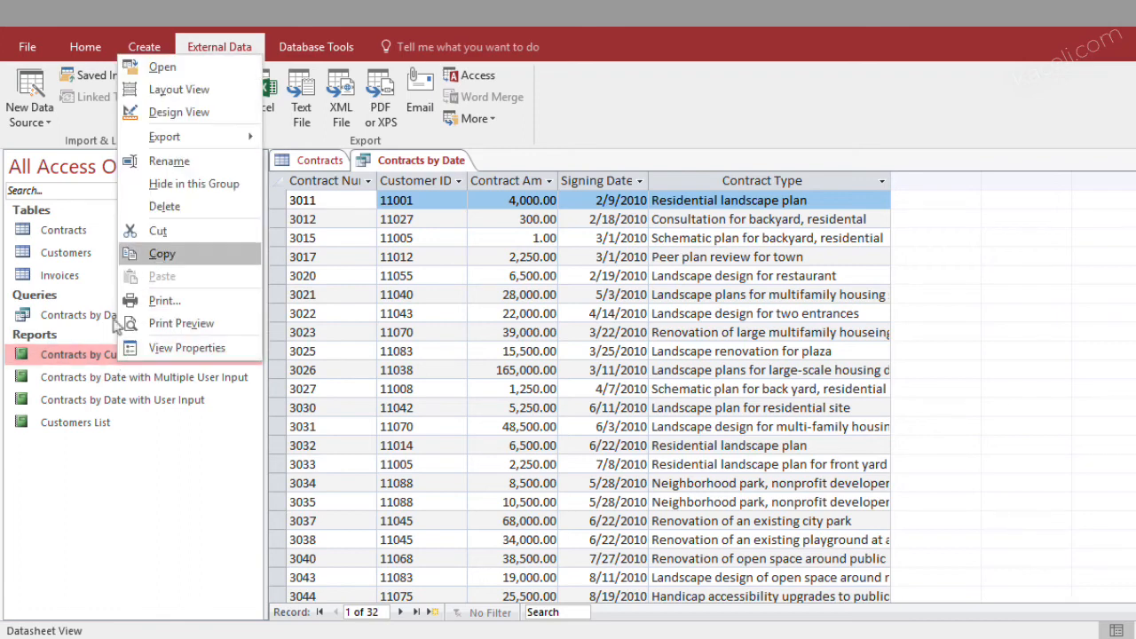
double_click(94, 355)
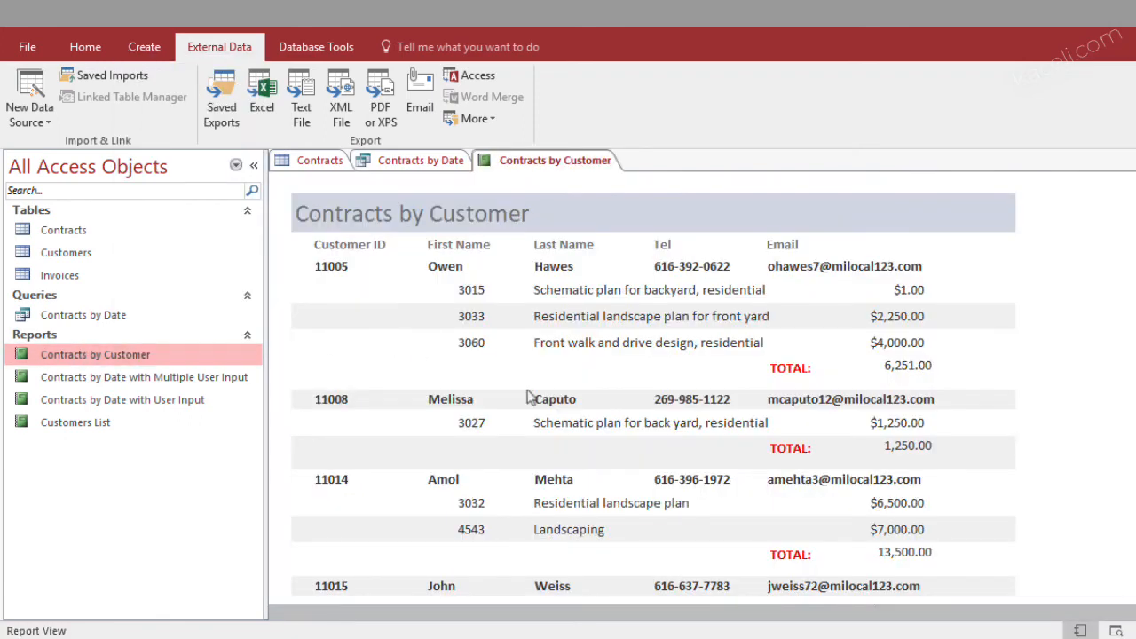
Export the Contracts by Customer report to the Exported from Access folder as an Excel 97-2003 workbook named Contracts by Customer Report.xls
right_click(103, 356)
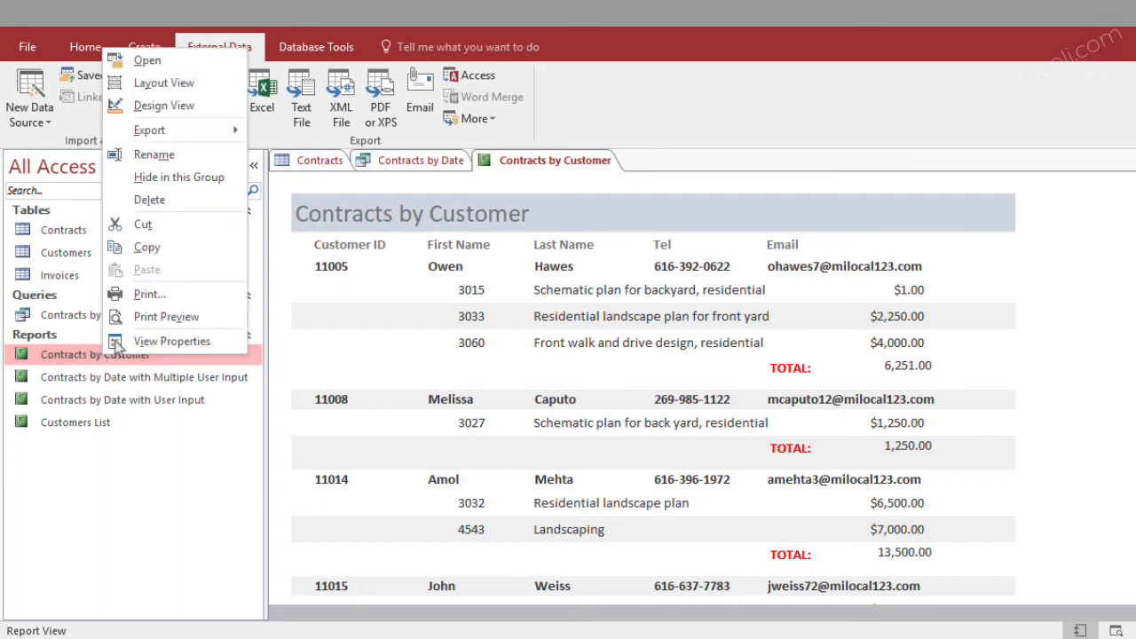
mouse_move(206, 133)
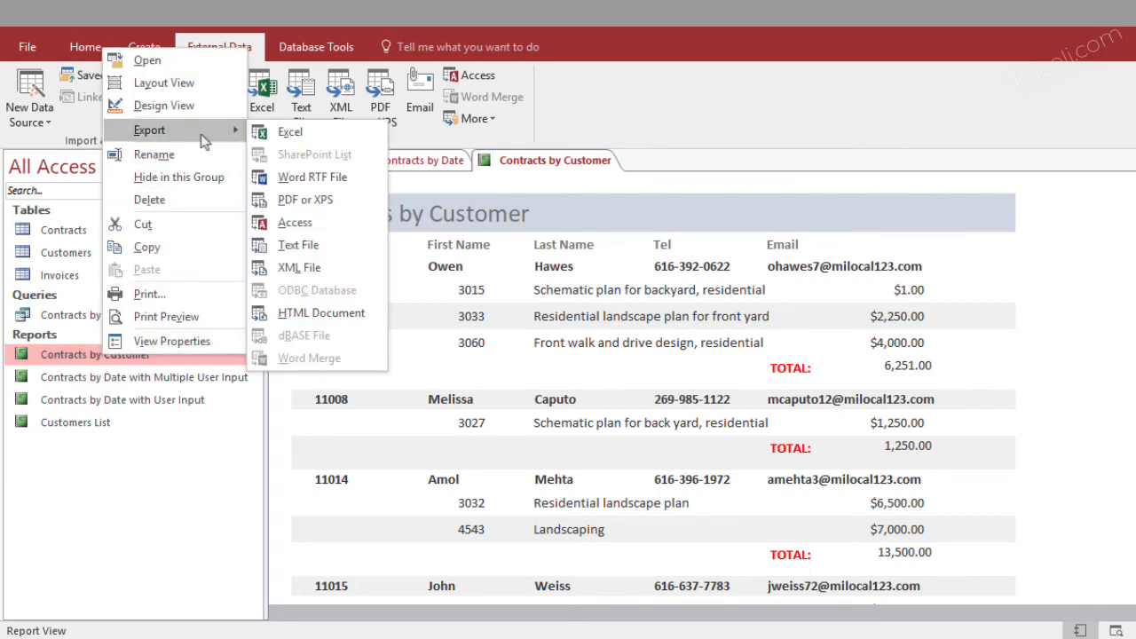
click(292, 133)
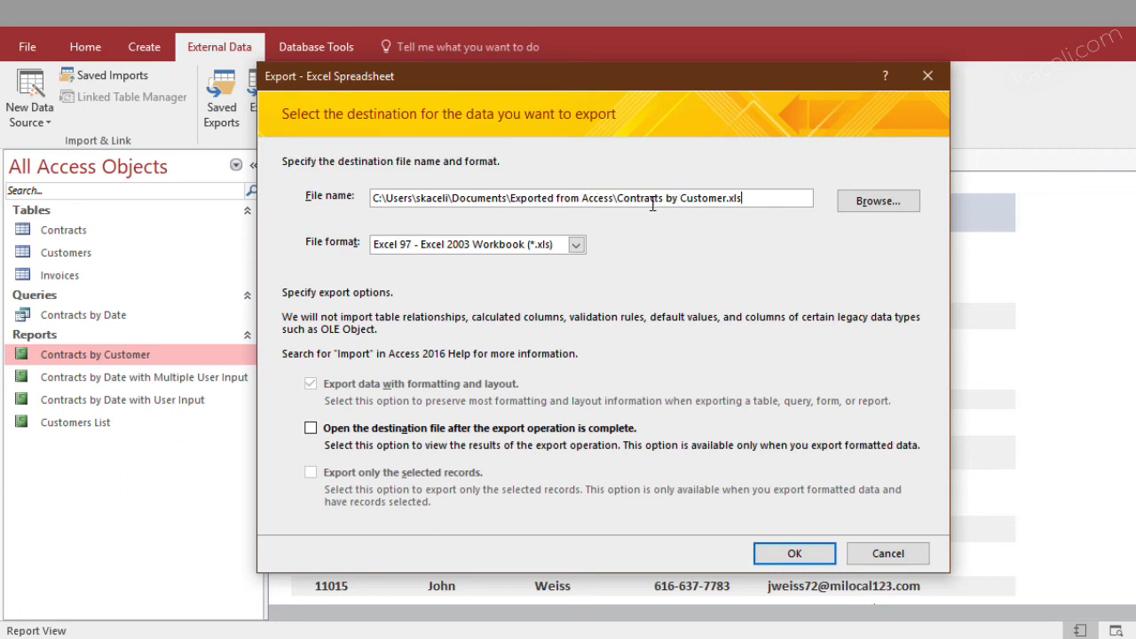
click(724, 198)
text(Report)
click(794, 552)
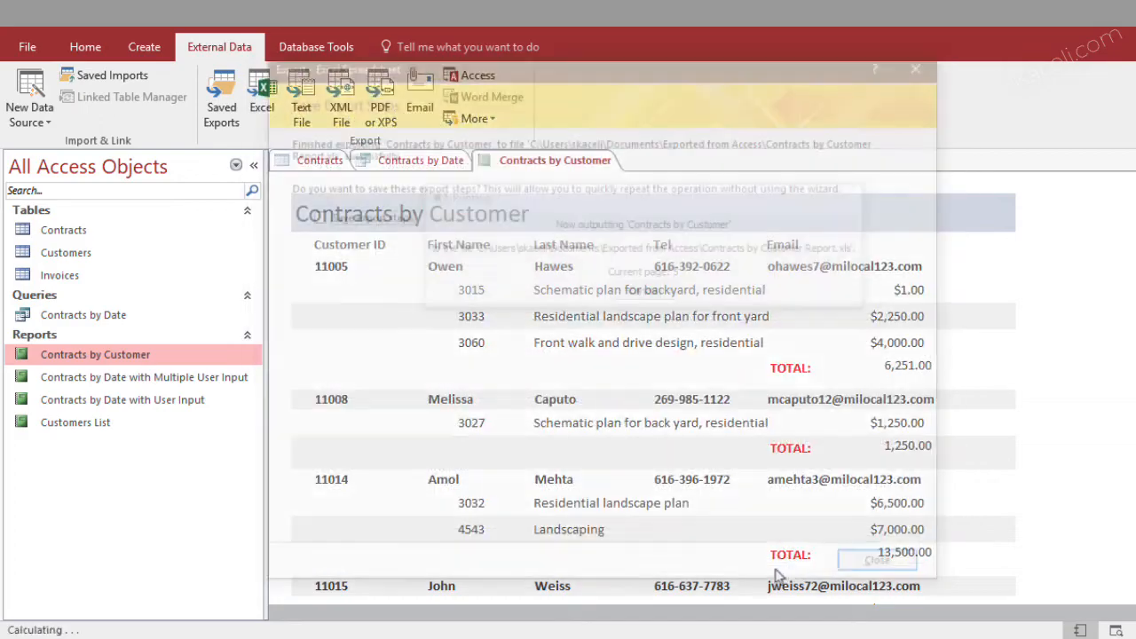
click(887, 569)
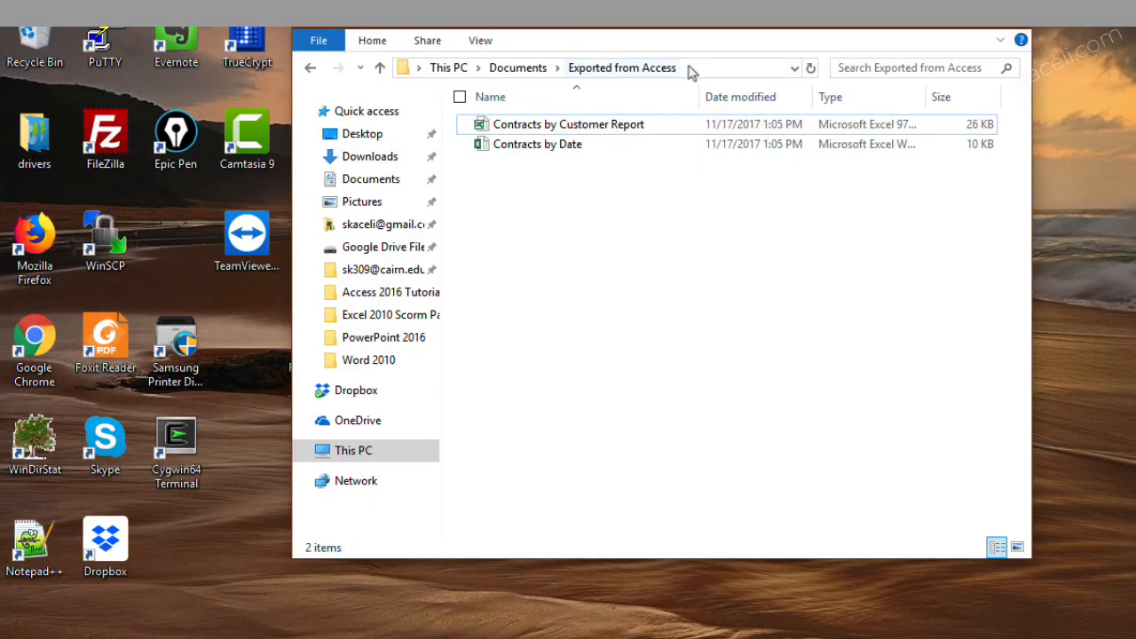
Examine the exported Contracts by Date workbook in Excel, close it without saving, and switch back to Access
click(726, 69)
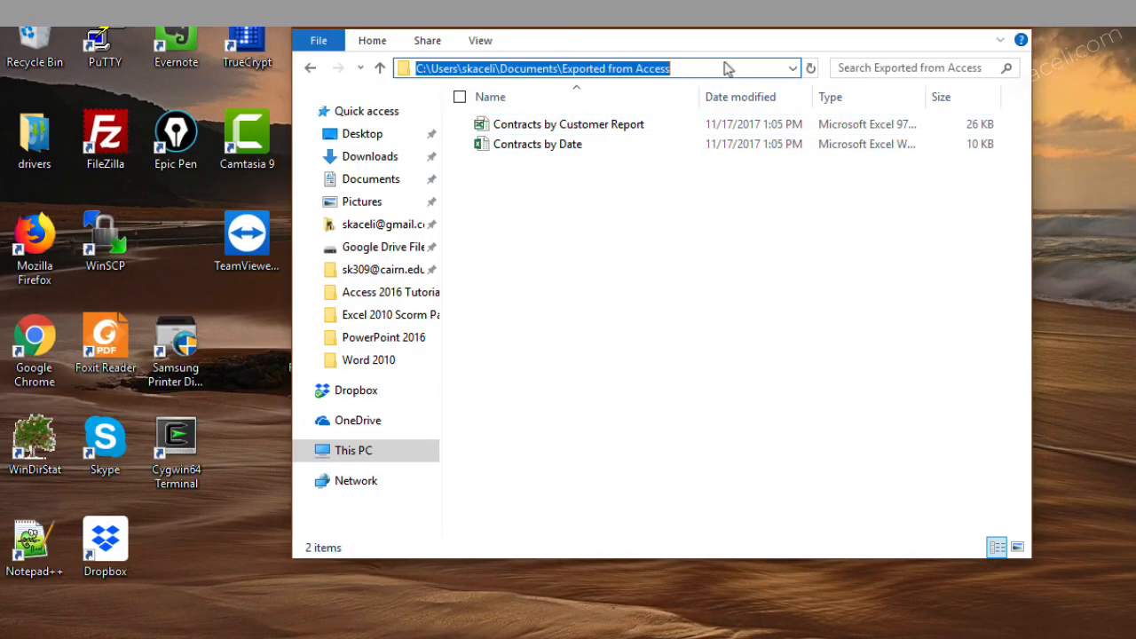
double_click(573, 131)
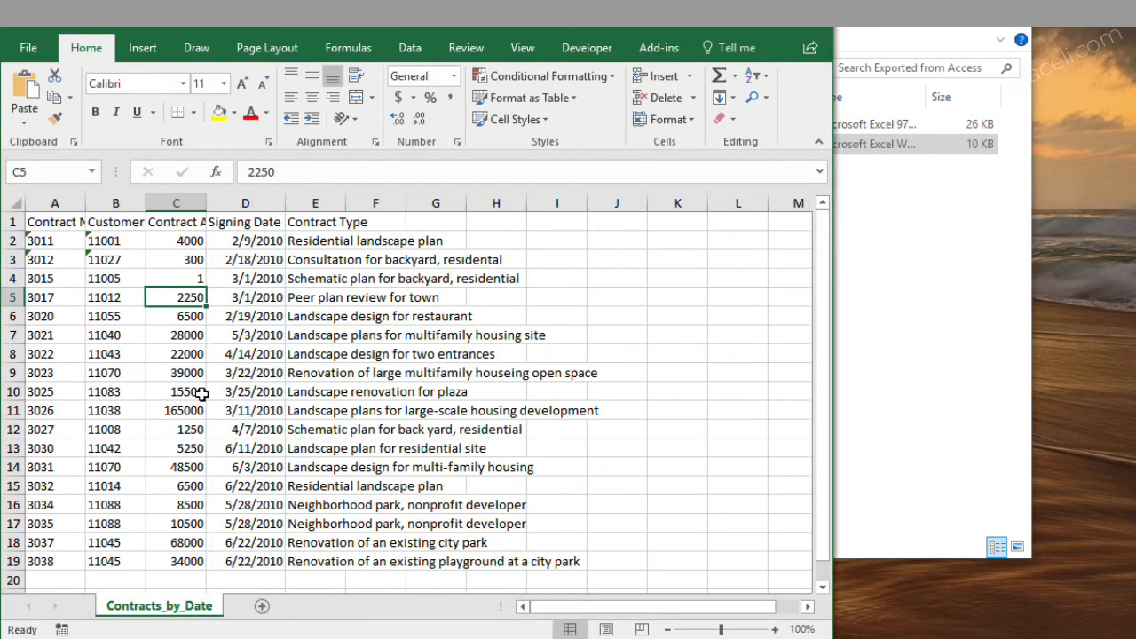
scroll(236, 402, down, 4)
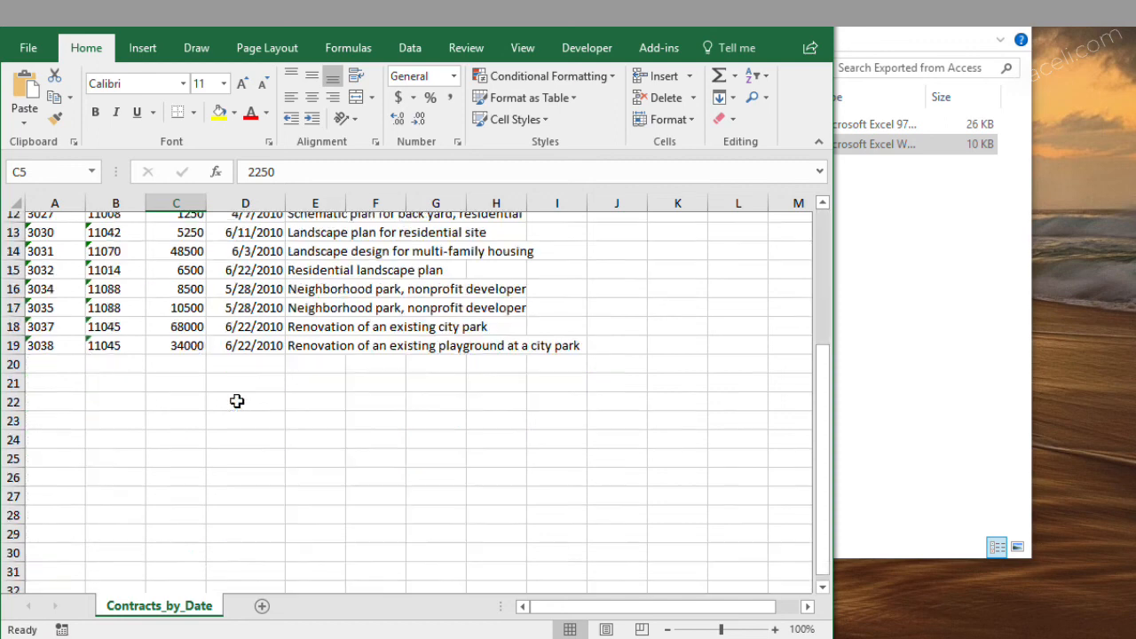
scroll(236, 402, up, 4)
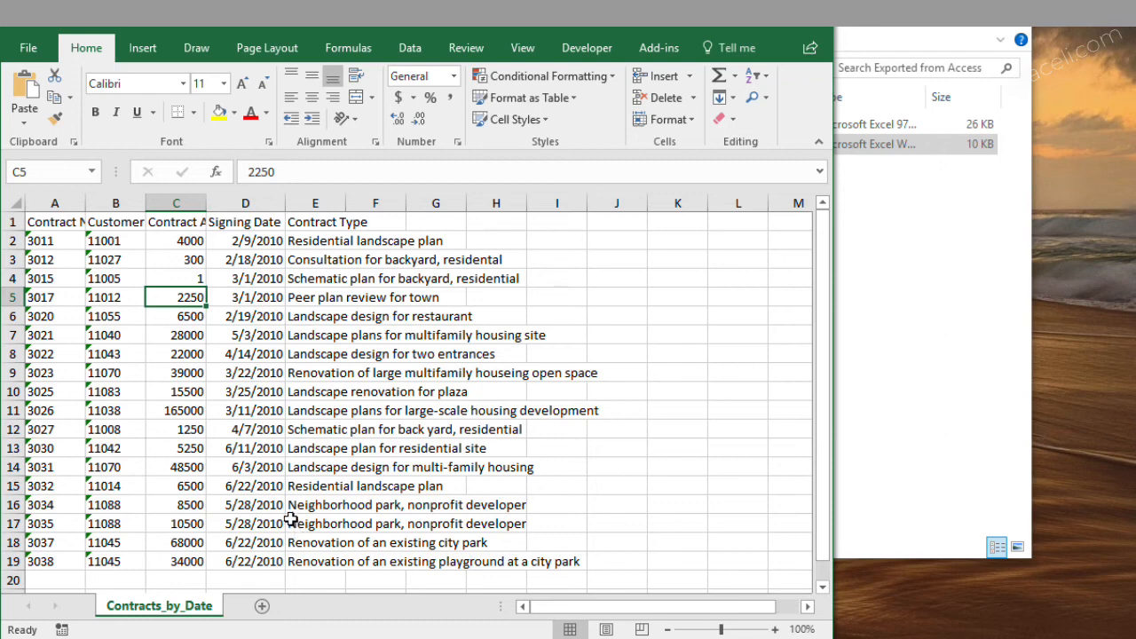
scroll(293, 523, down, 1)
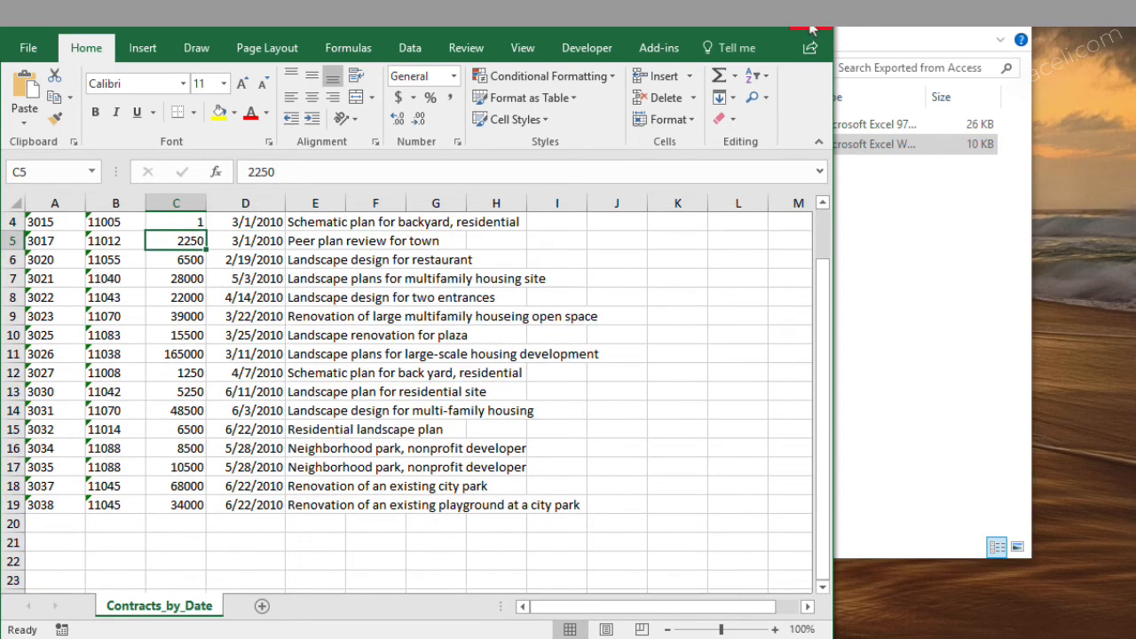
click(810, 29)
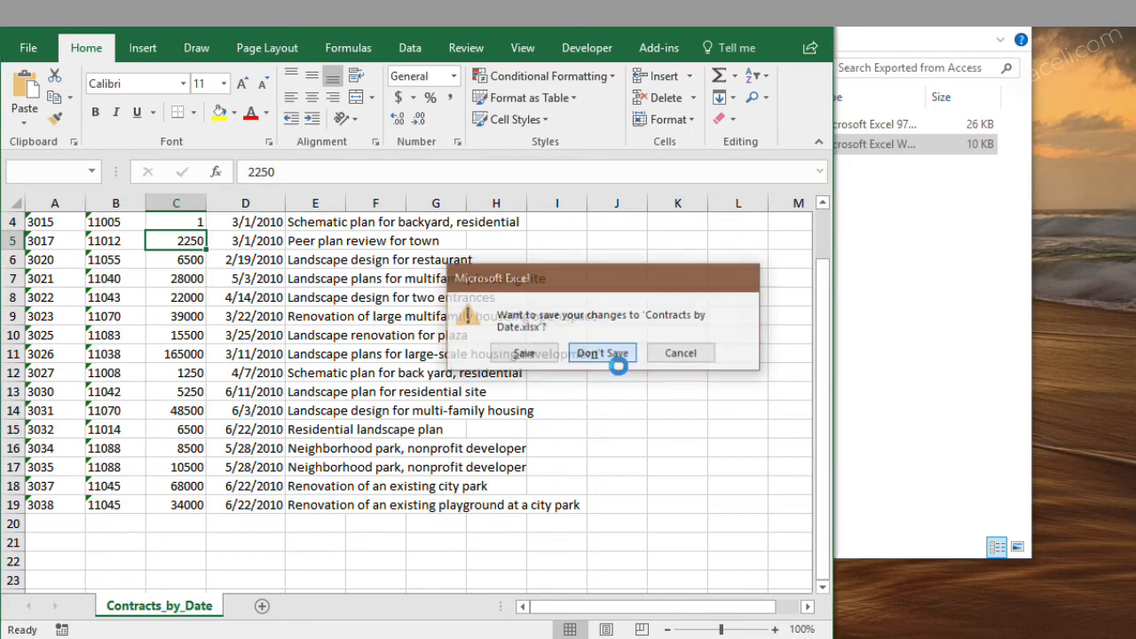
click(615, 355)
click(454, 637)
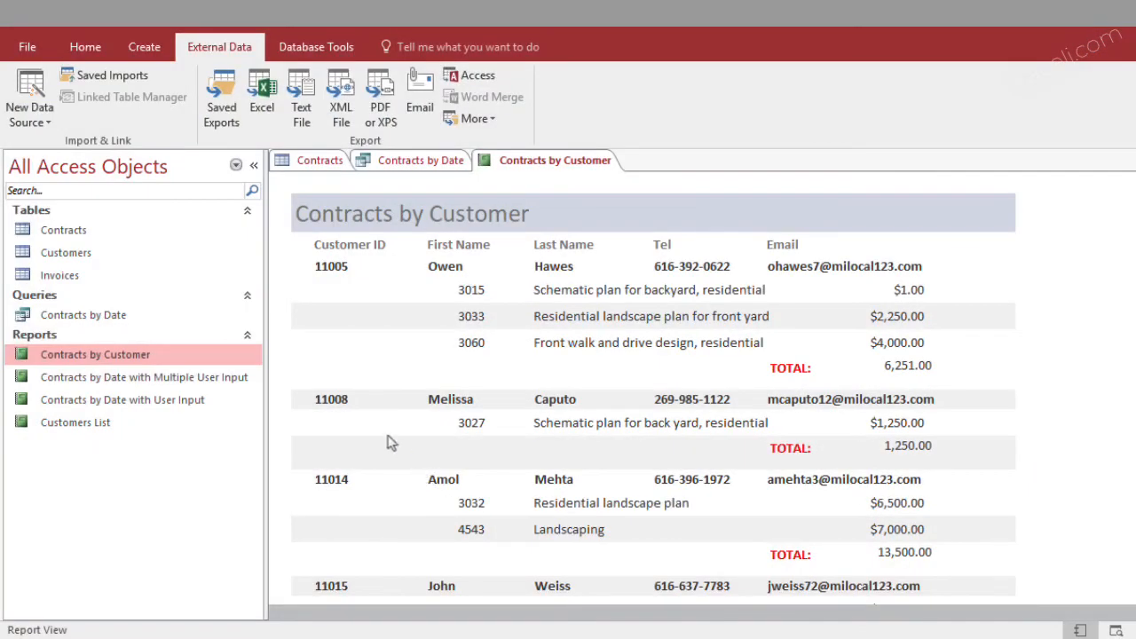
Open the Contracts table to view its records, and close it again
click(69, 321)
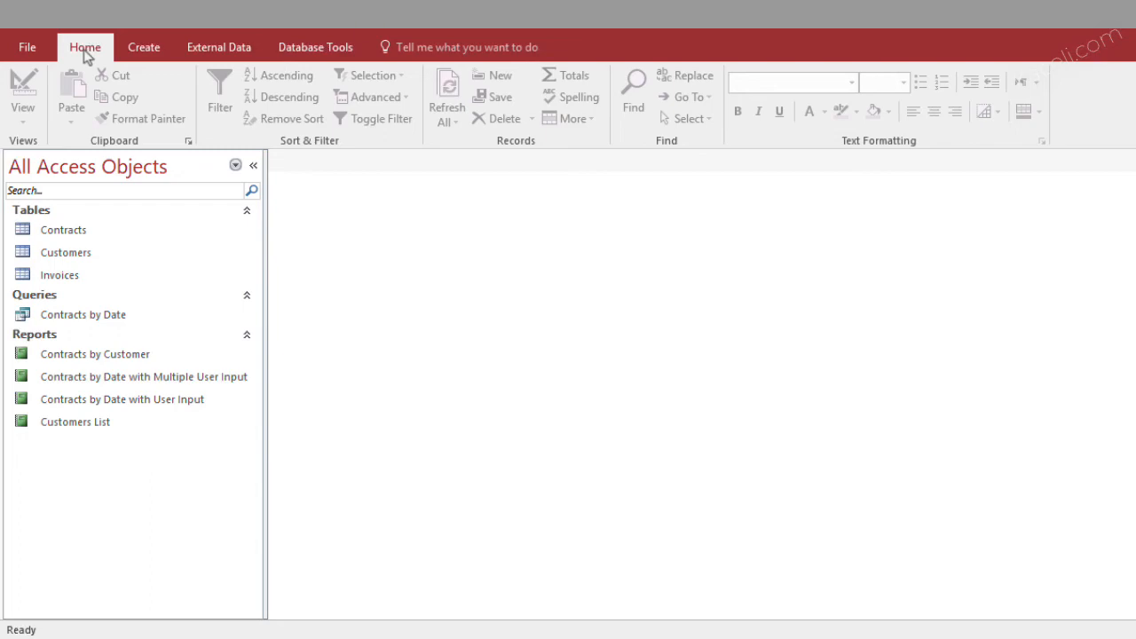
double_click(58, 234)
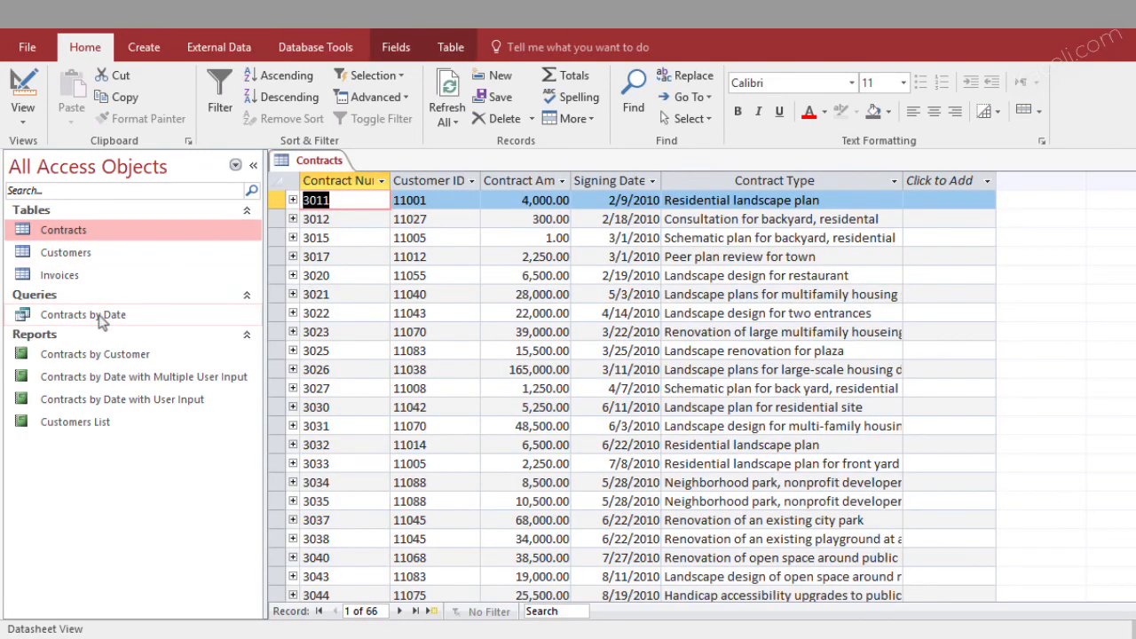
key(ctrl+w)
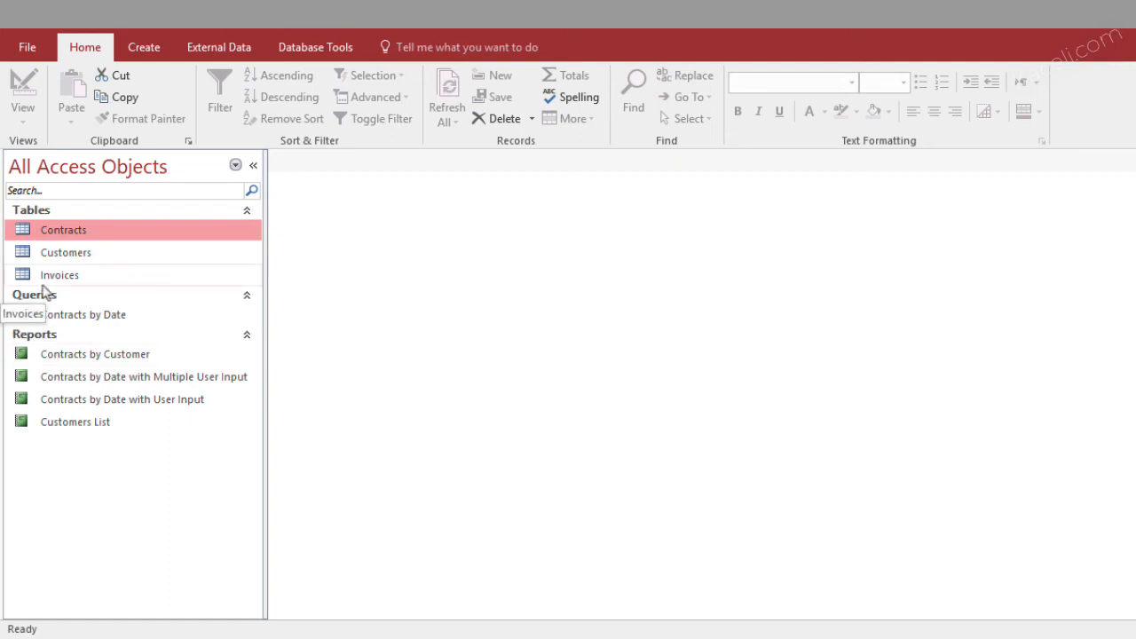
Start a Simple Query Wizard query and add the CustomerID, FirstName, LastName and Email fields from the Customers table
click(140, 47)
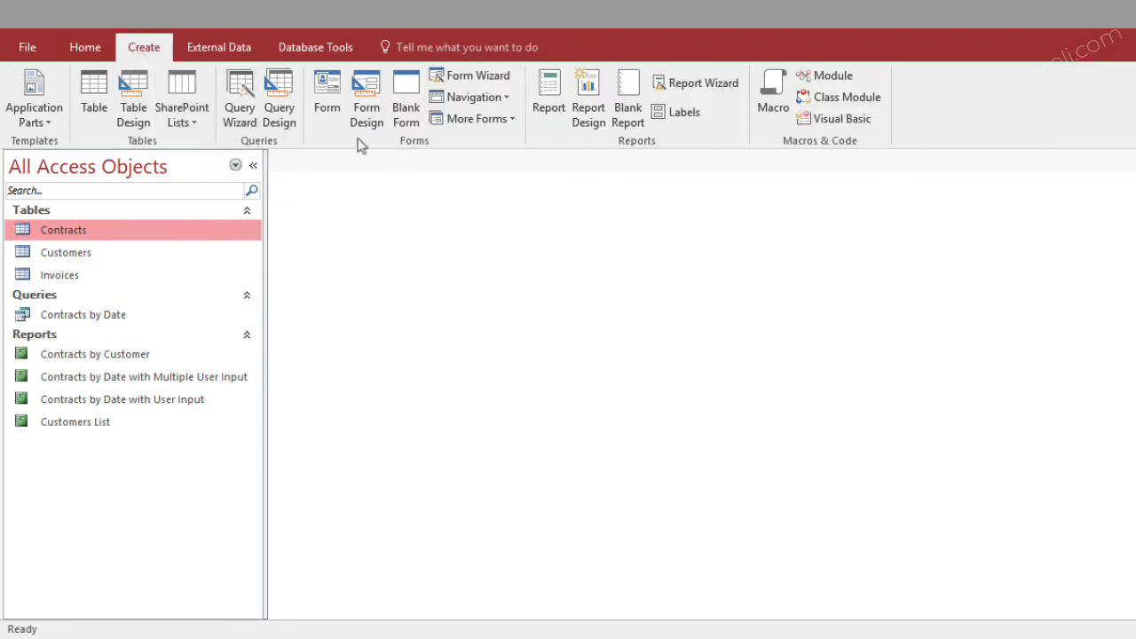
click(247, 104)
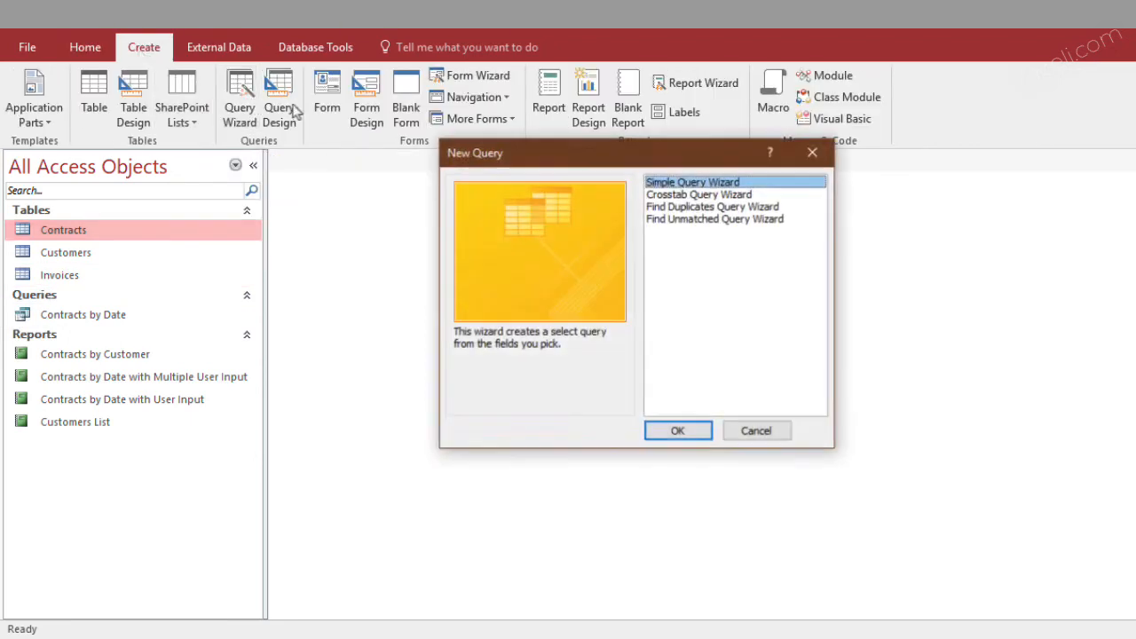
click(674, 433)
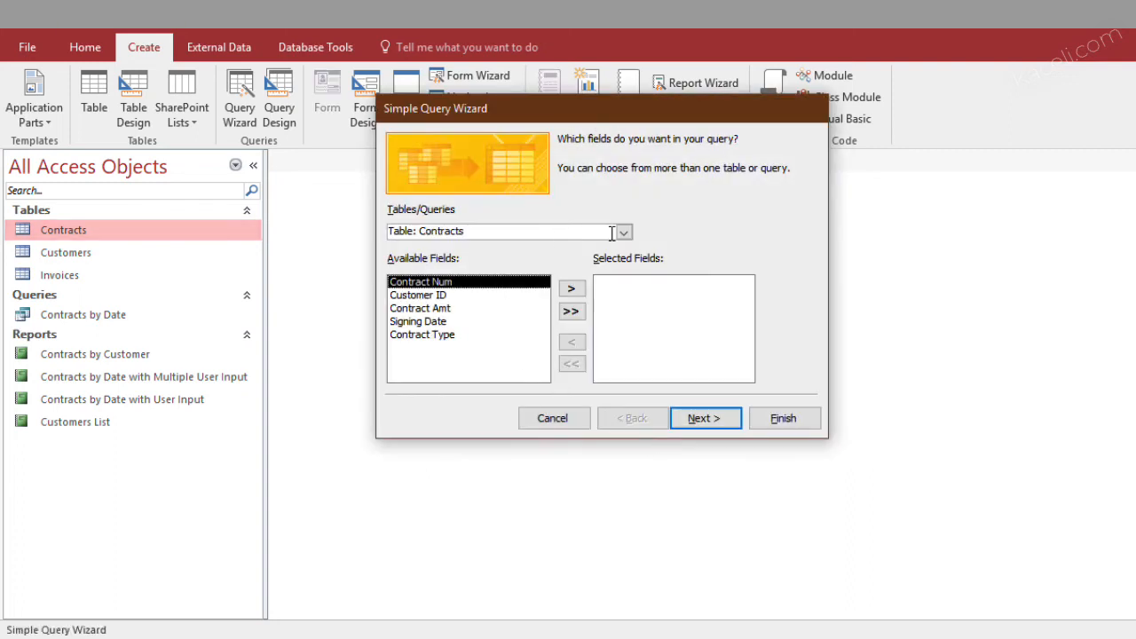
click(624, 232)
click(448, 261)
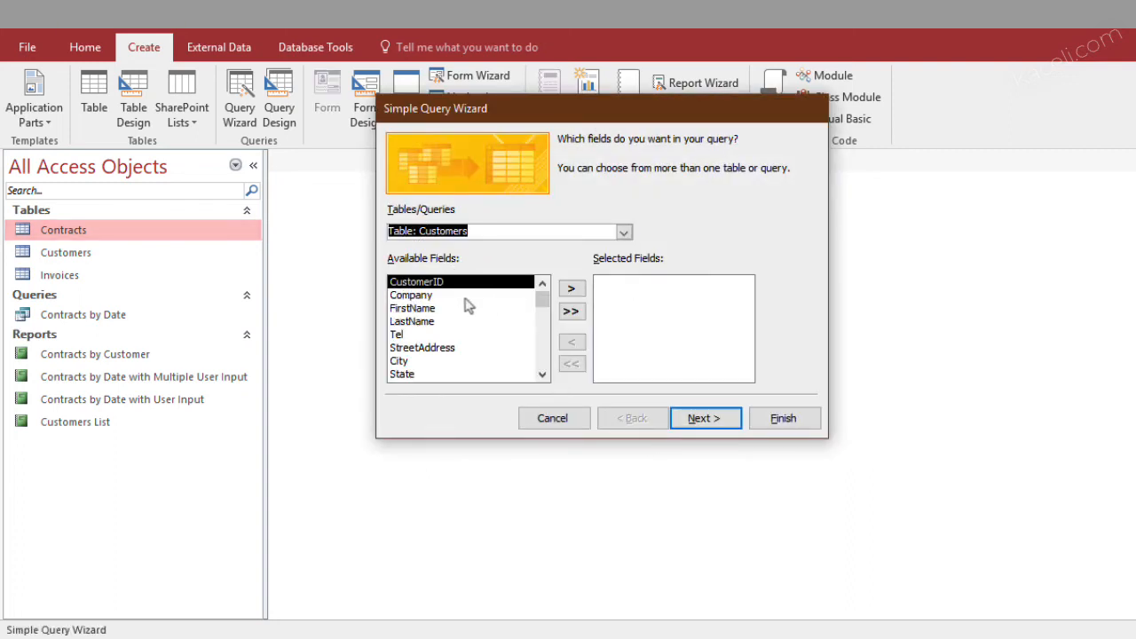
click(572, 291)
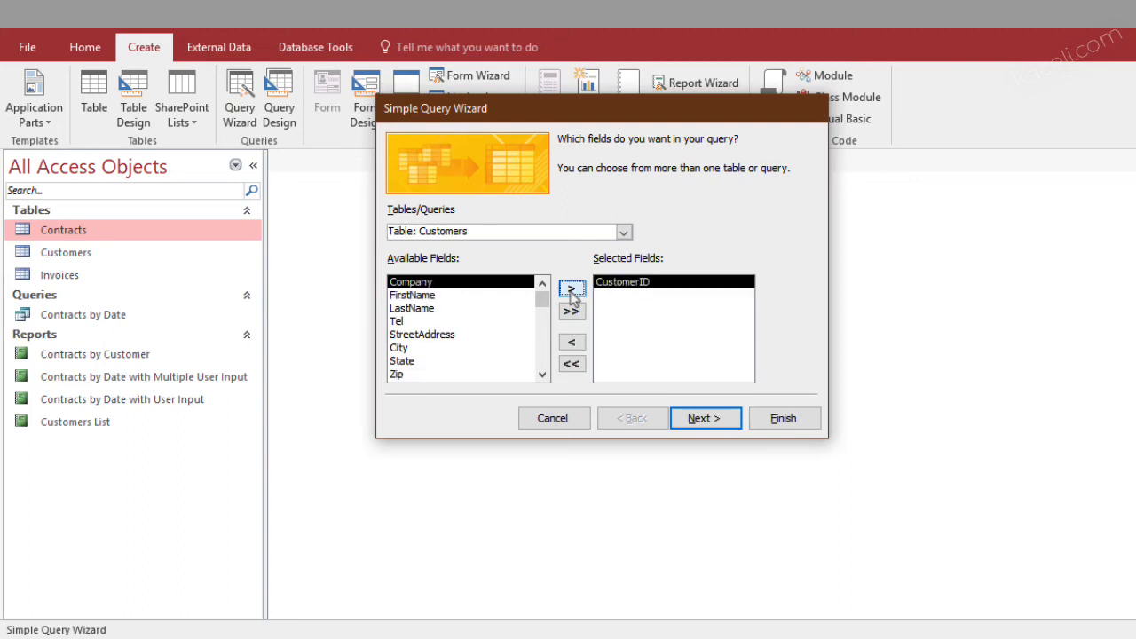
click(440, 296)
click(571, 291)
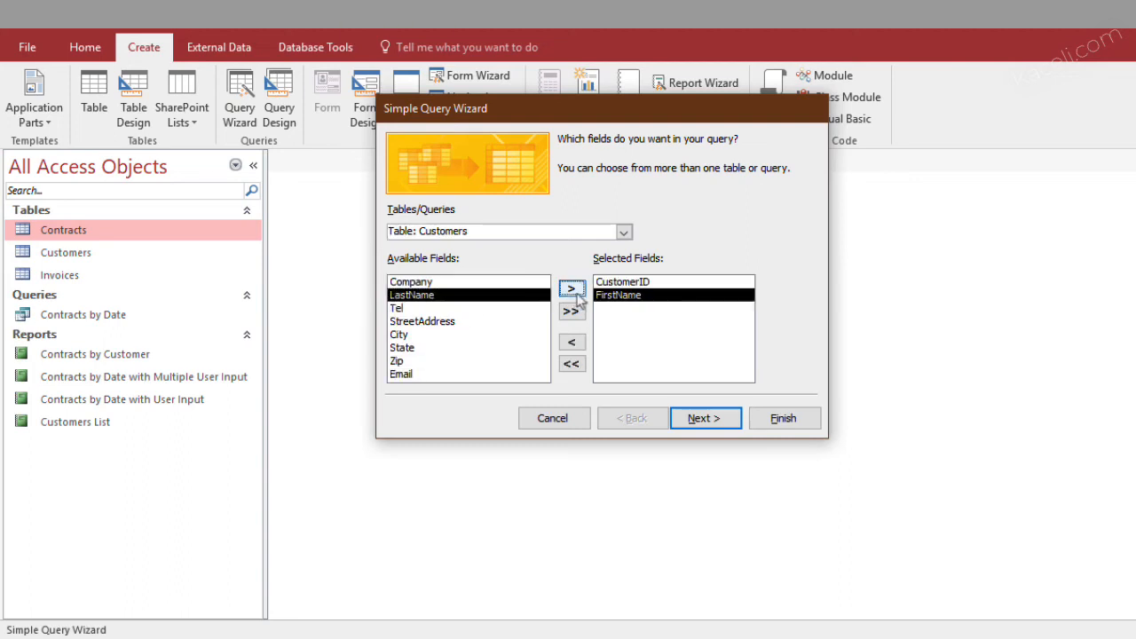
click(573, 292)
click(501, 359)
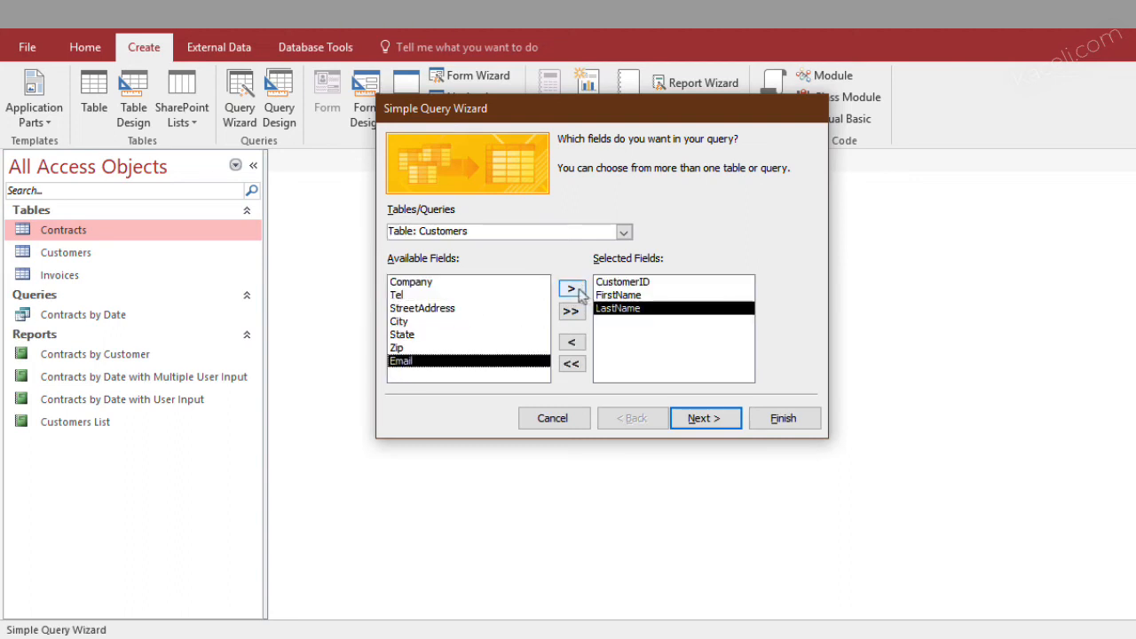
click(572, 289)
Add the Contract Amt and Contract Type fields from the Contracts table to the query's selected fields
click(624, 232)
click(619, 246)
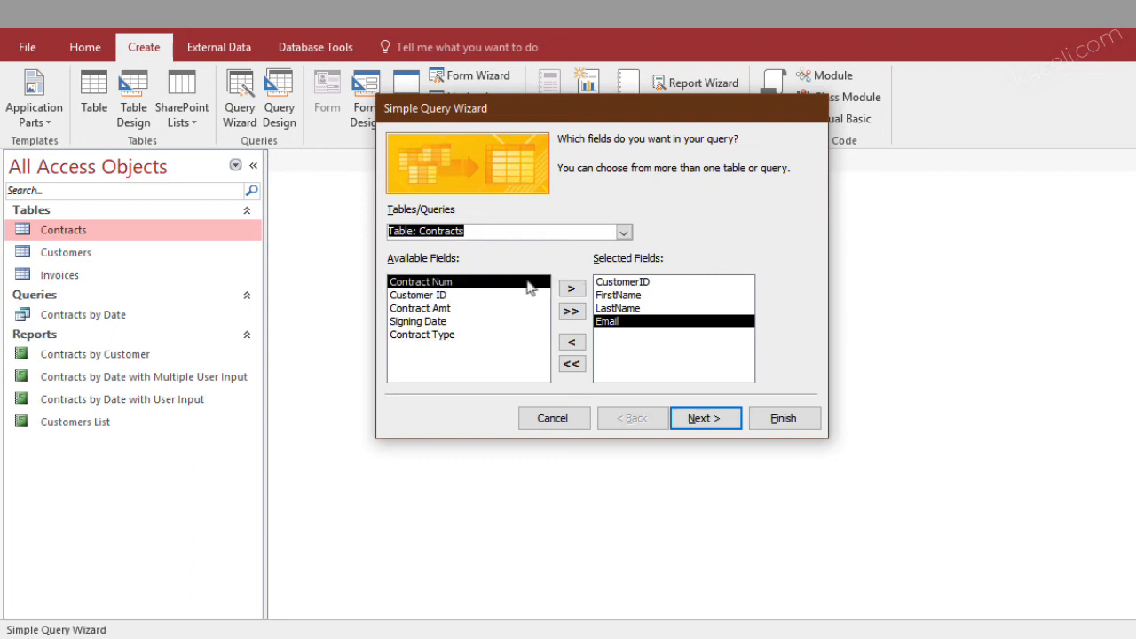
click(437, 309)
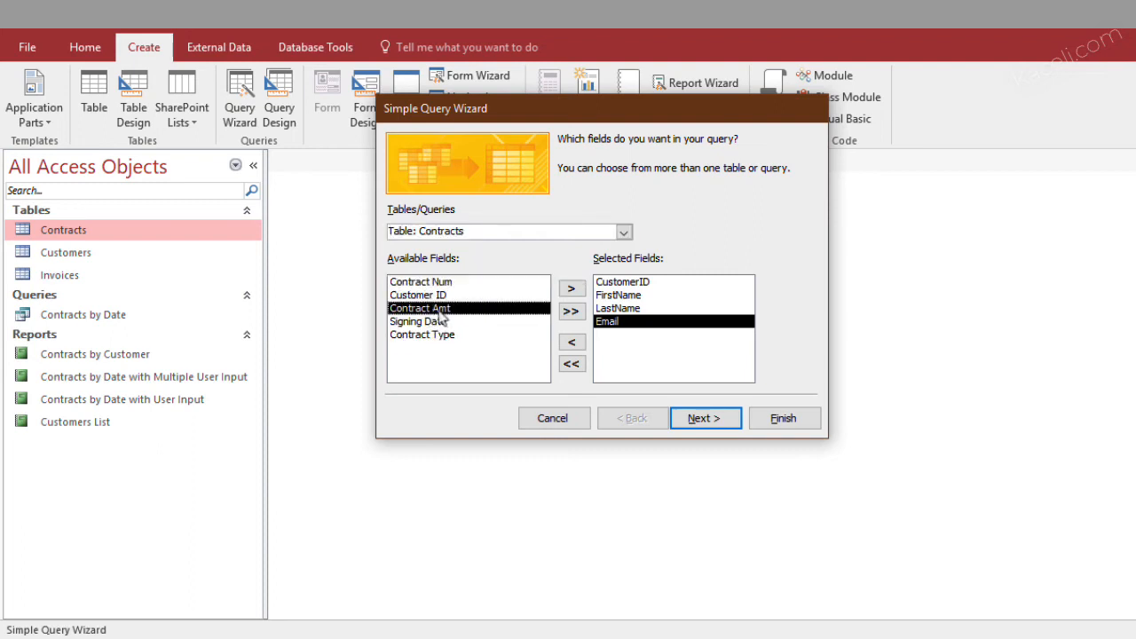
click(571, 289)
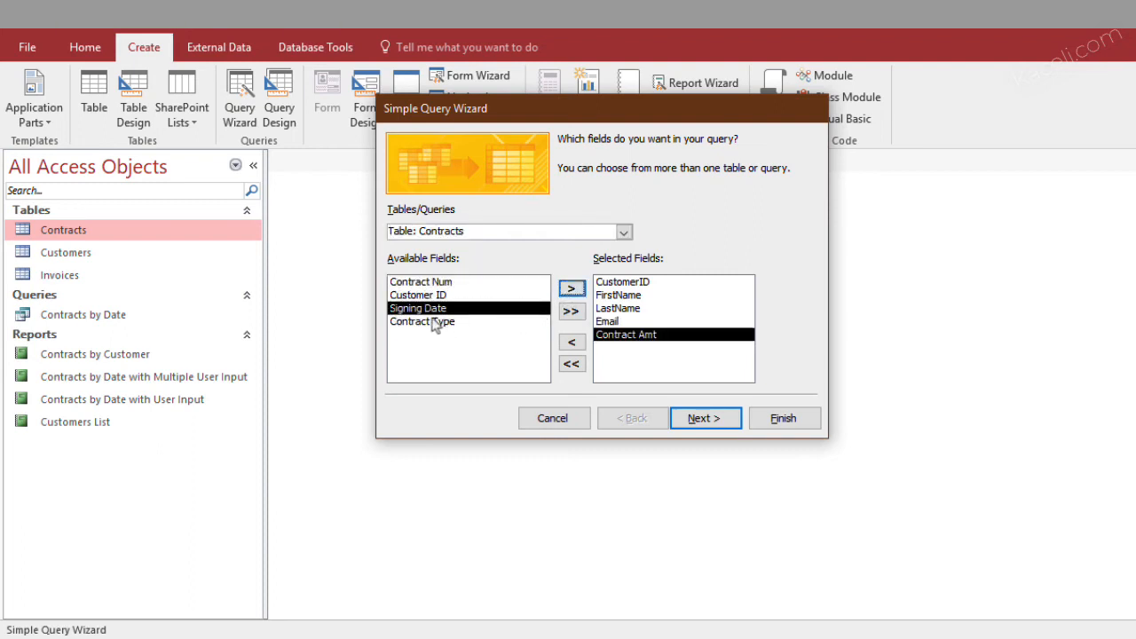
click(478, 322)
click(571, 288)
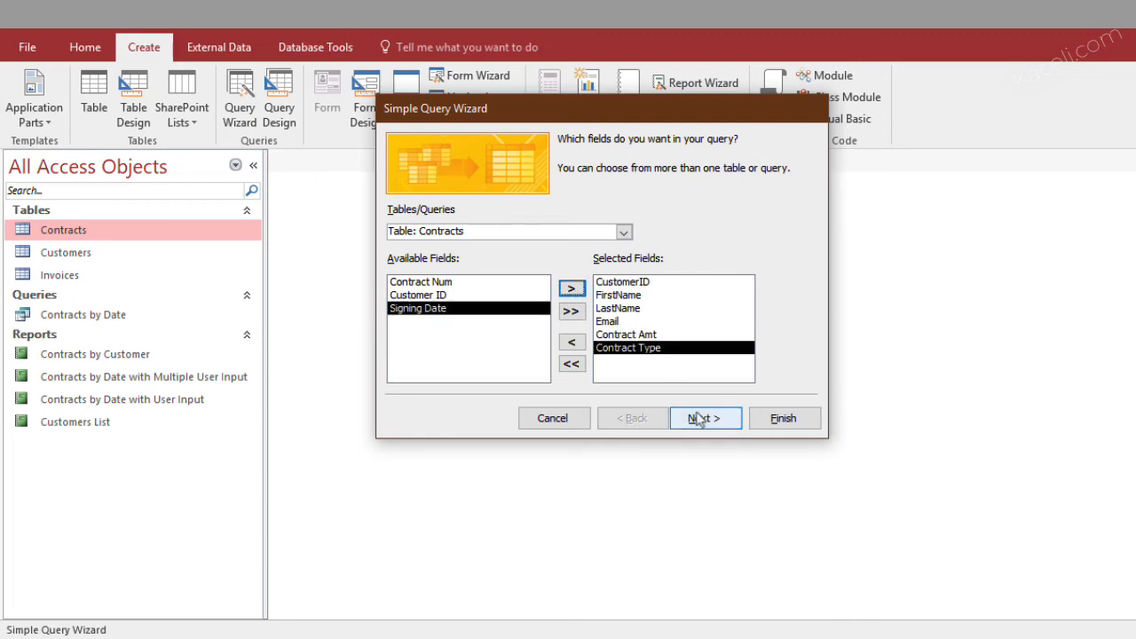
Title the query "Customer query for mail merge" and finish the wizard, opening the query to view its information
click(705, 423)
click(707, 426)
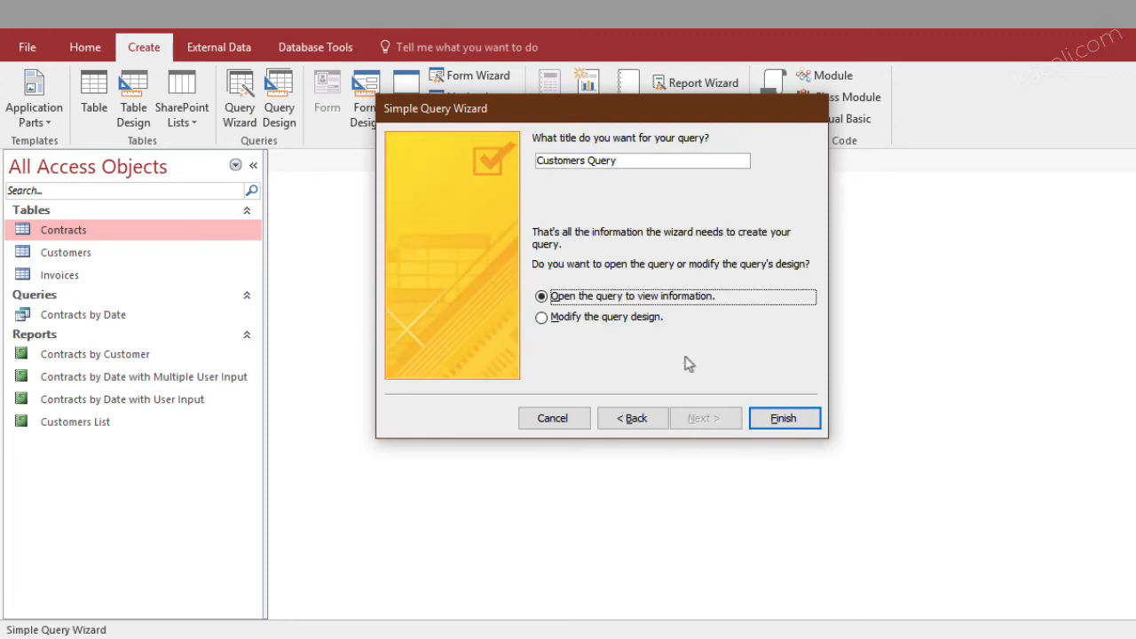
click(635, 163)
drag(634, 162, 530, 160)
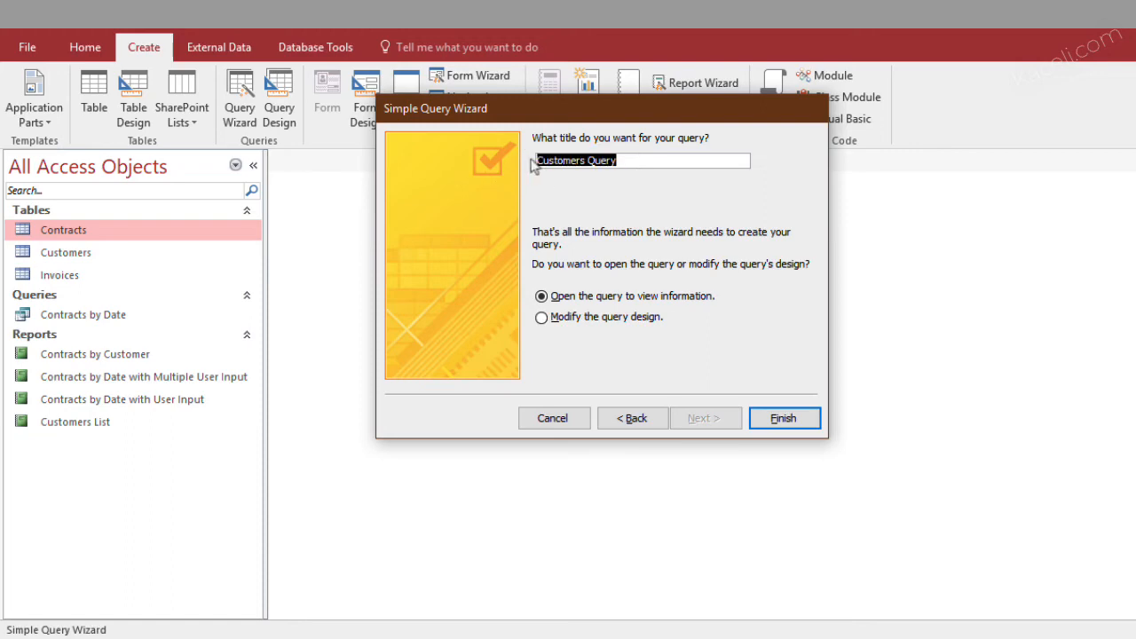
text(Customer query for mail merge)
click(773, 420)
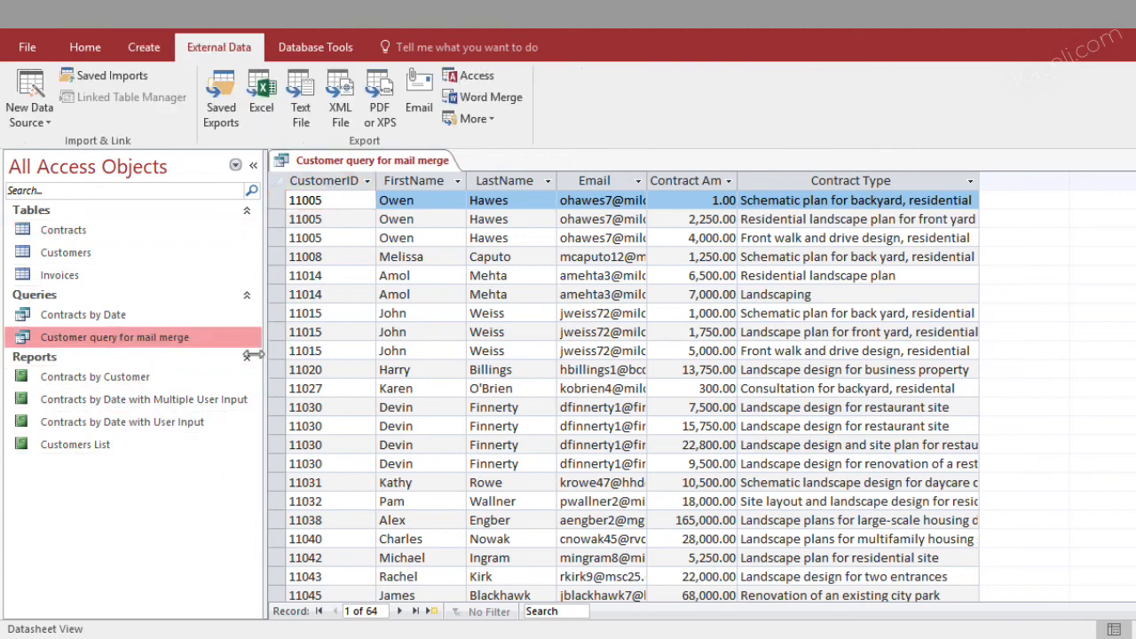
Start a Word Merge from the query, linking its data to a new document, and switch to that document in Word
click(486, 105)
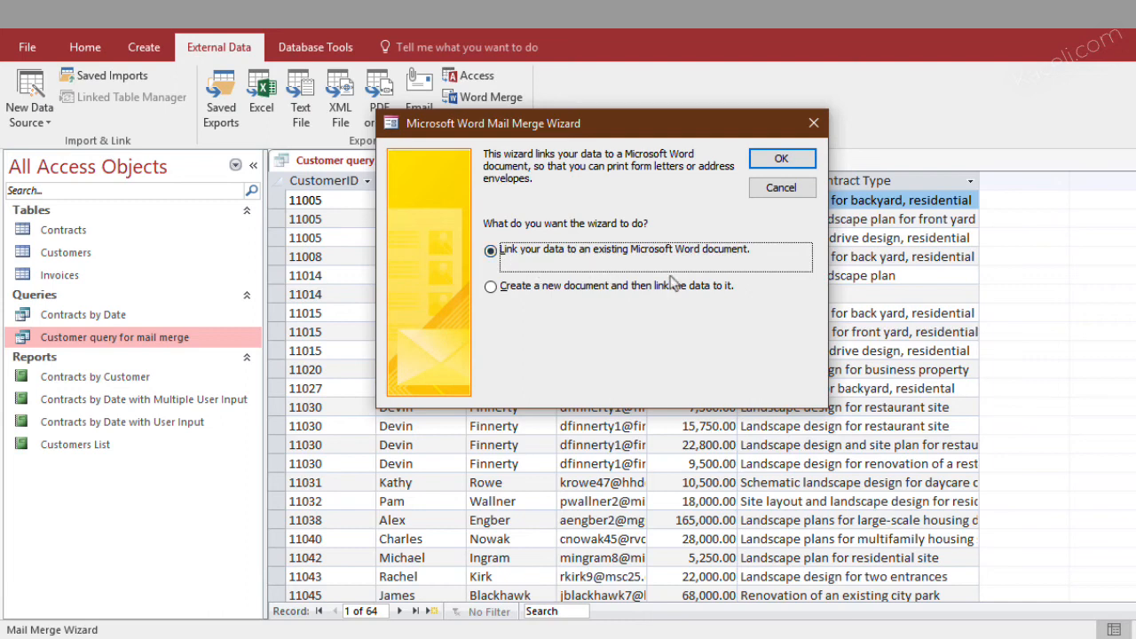
click(561, 287)
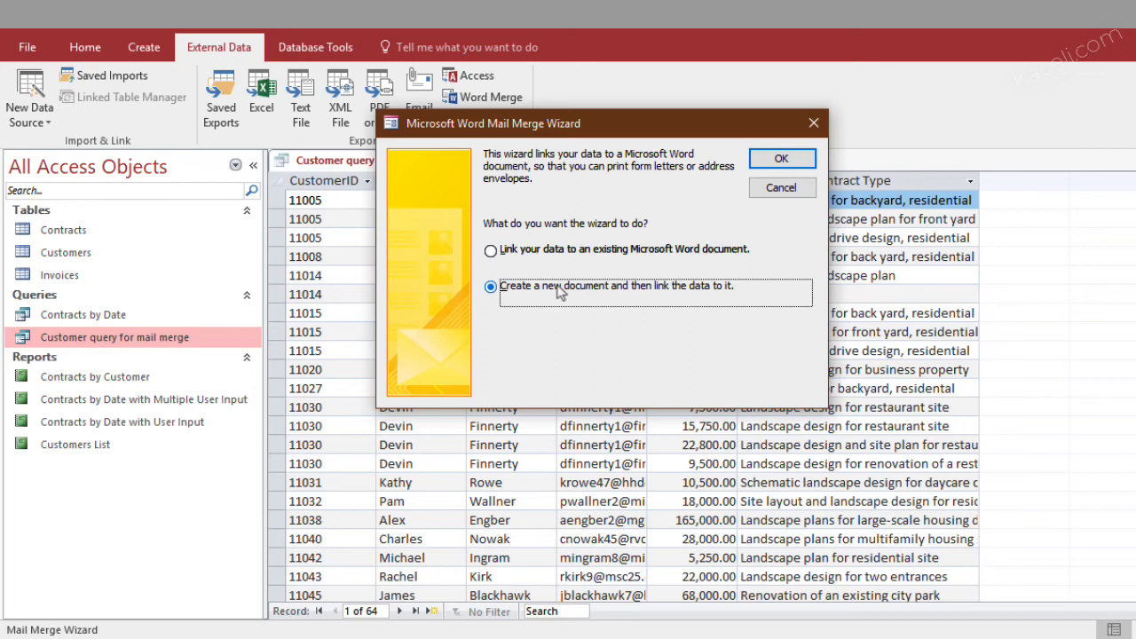
click(802, 165)
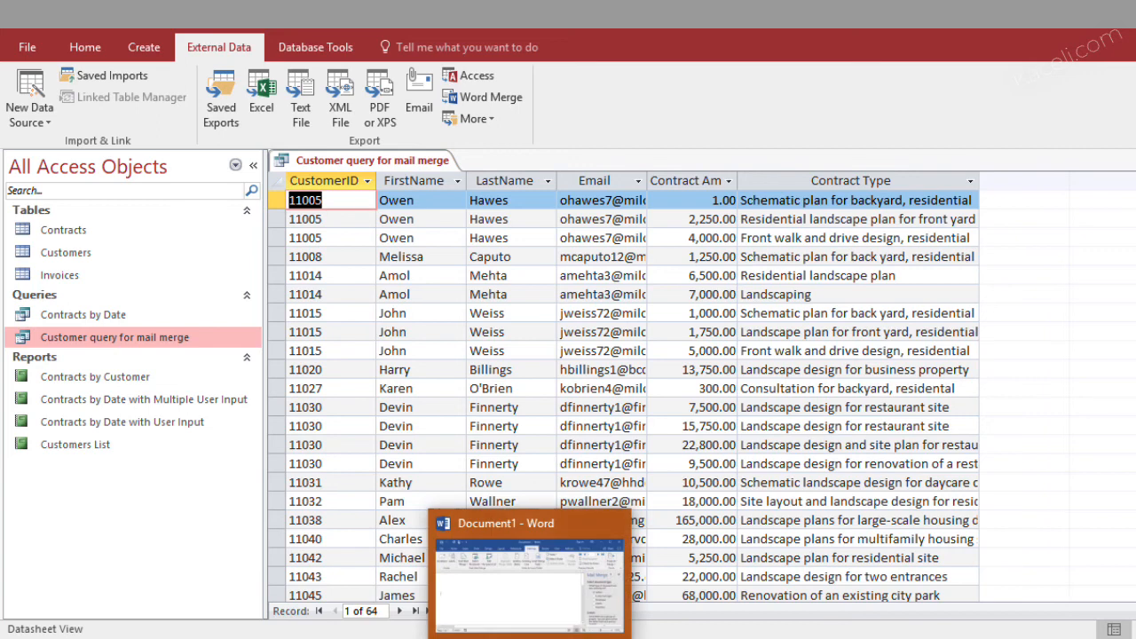
click(532, 623)
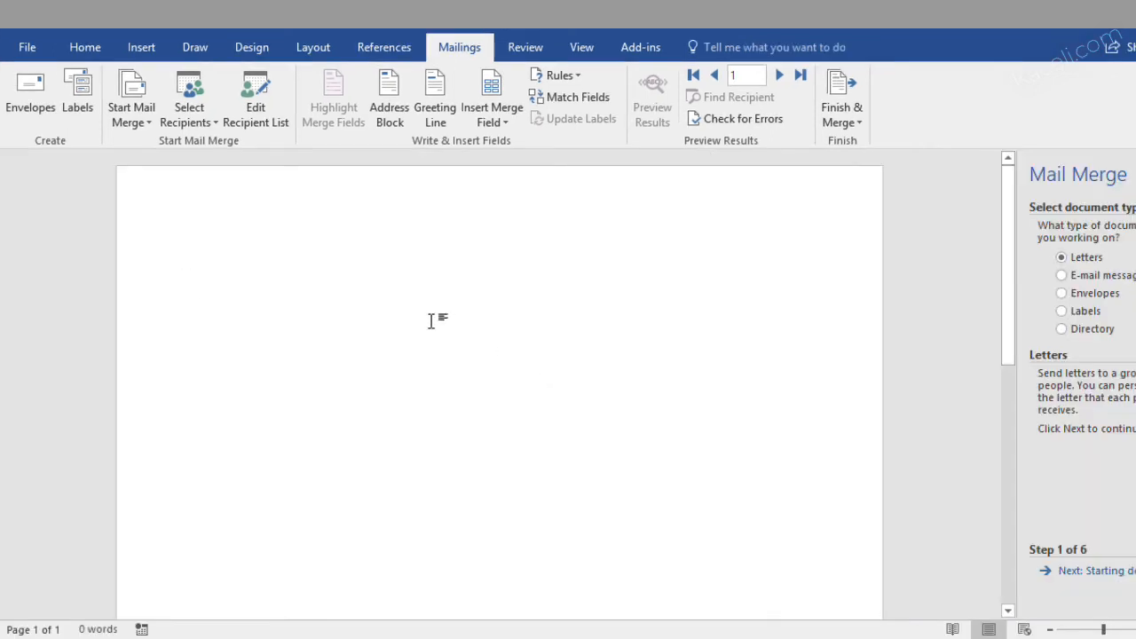
Begin the letter with the greeting "Dear «FirstName»," using the FirstName merge field, and leave a blank line below it
text(Dear)
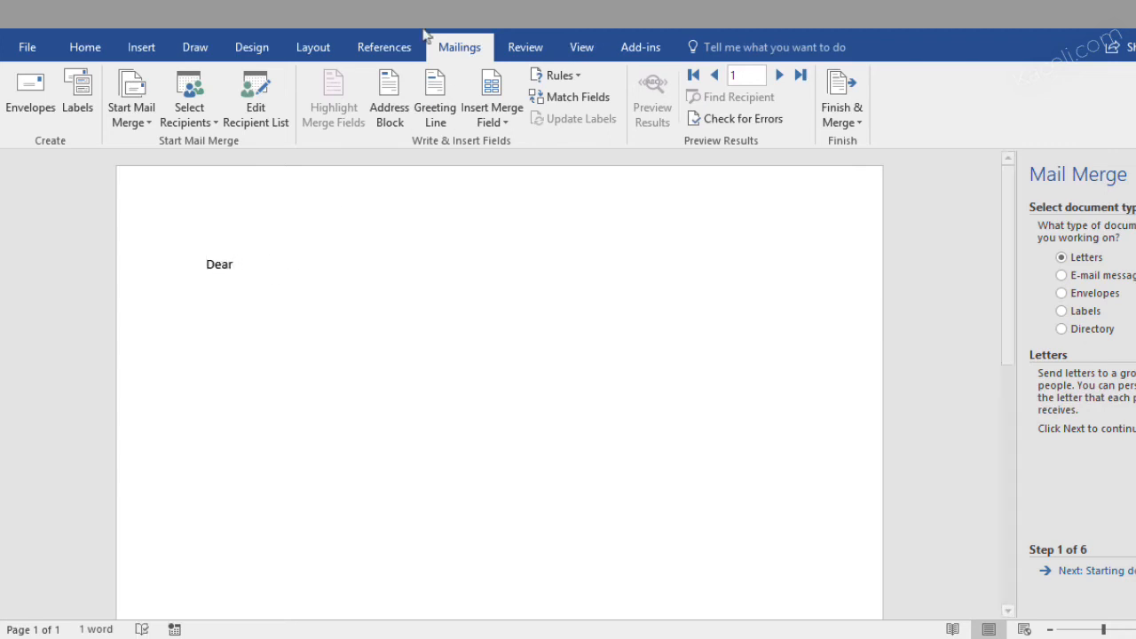
click(490, 117)
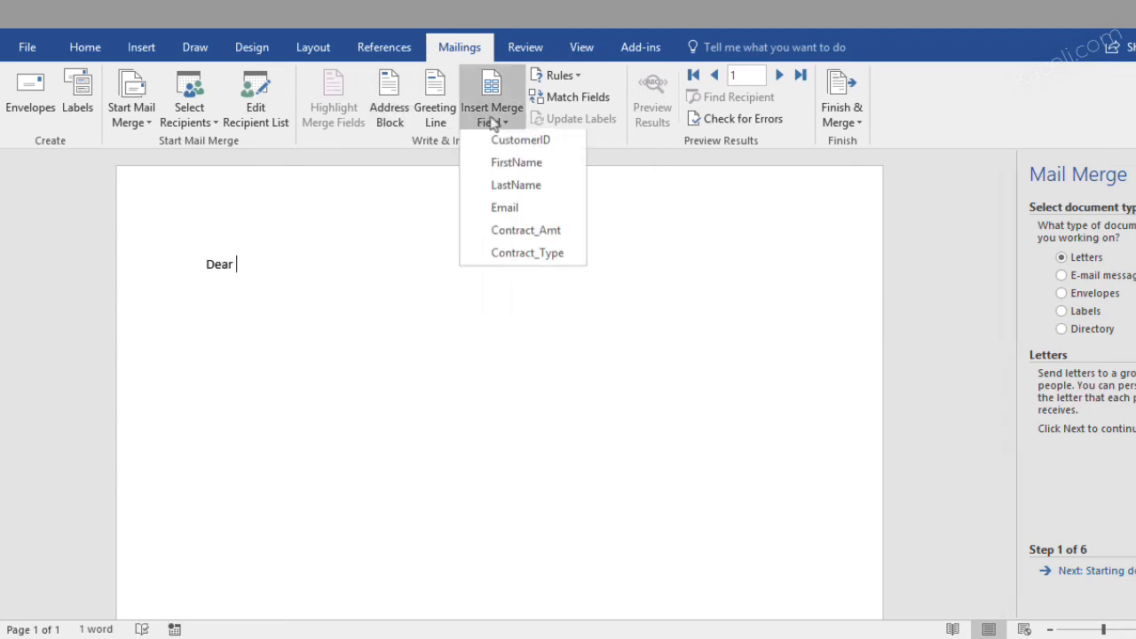
click(503, 165)
text(,)
key(Return)
key(Return)
Write "Thank you for partnering with us to meet your needs with the" and insert the Contract_Amt merge field after it
text(Thank you for partnering wit)
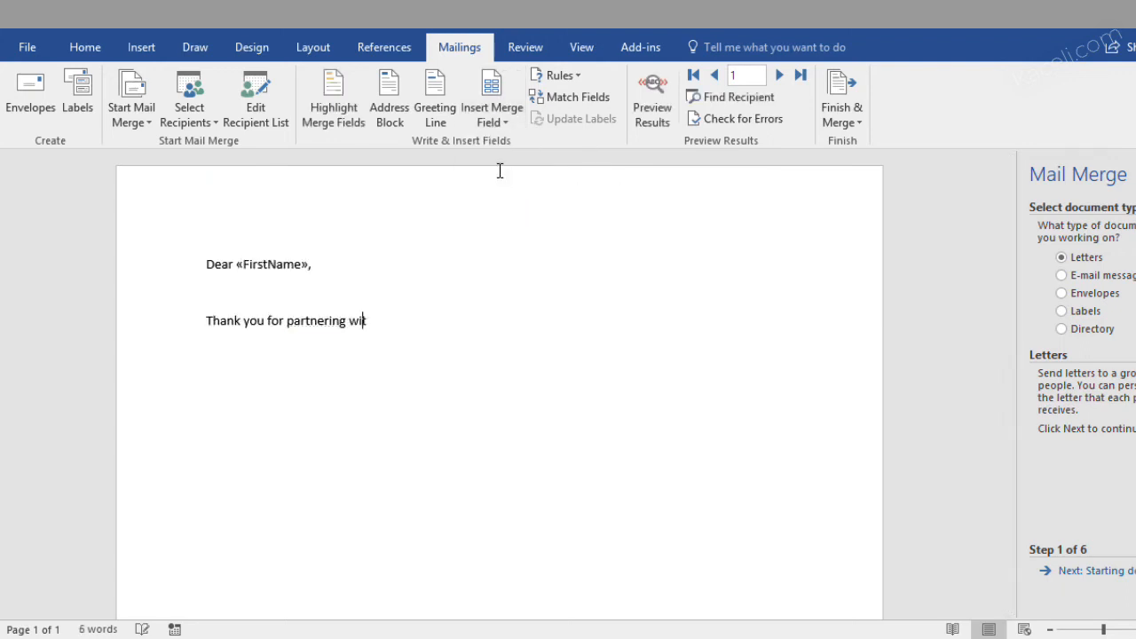
text(h us to meet your needs.)
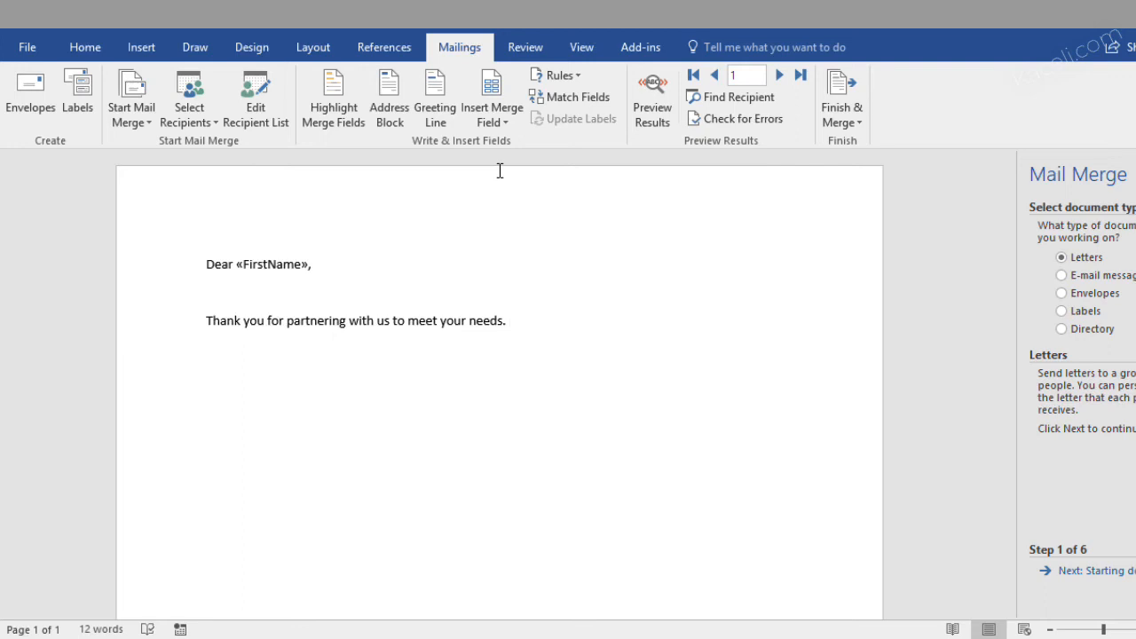
key(BackSpace)
key(BackSpace)
text(with the)
click(497, 124)
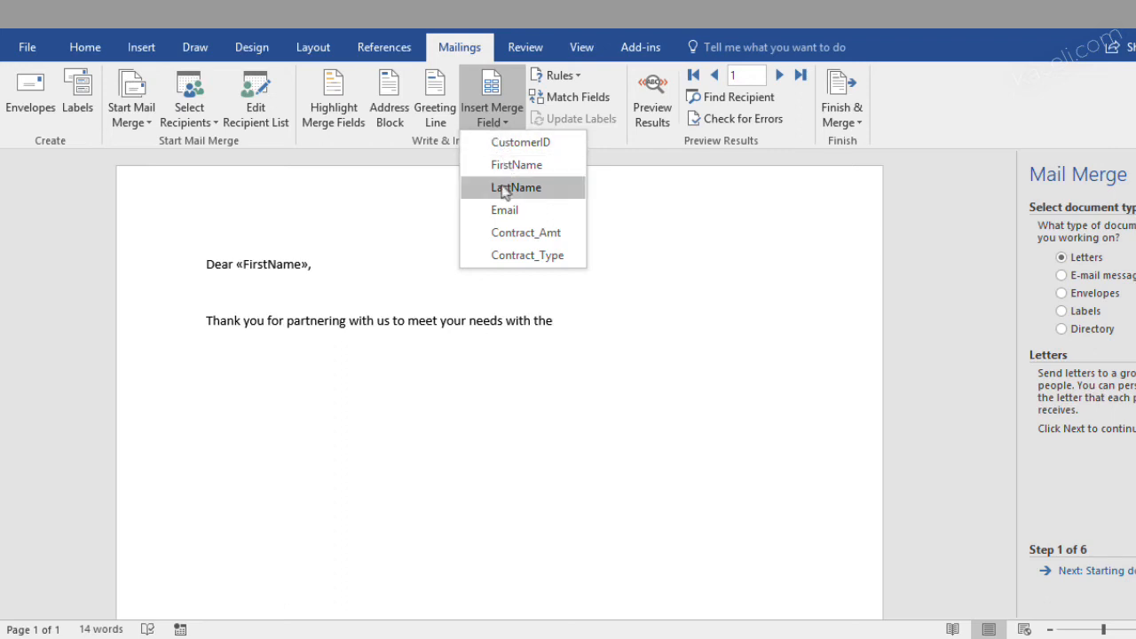
click(520, 232)
Insert "recent contract in the amount:" before the Contract_Amt field and end the sentence with a period
click(552, 321)
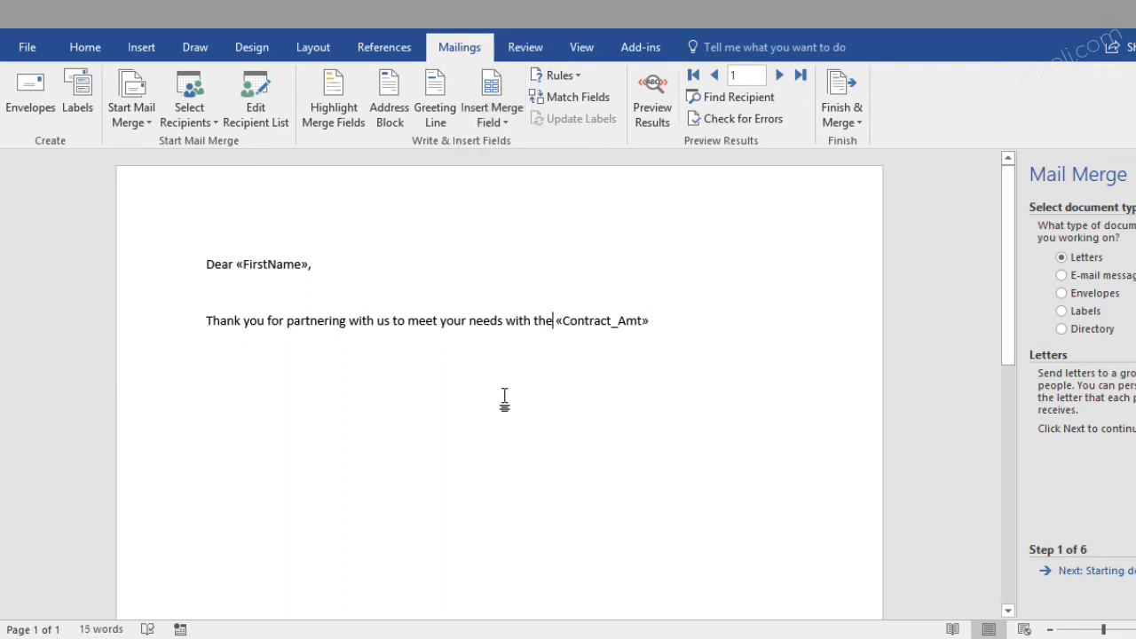
text(recent contract in the amount:)
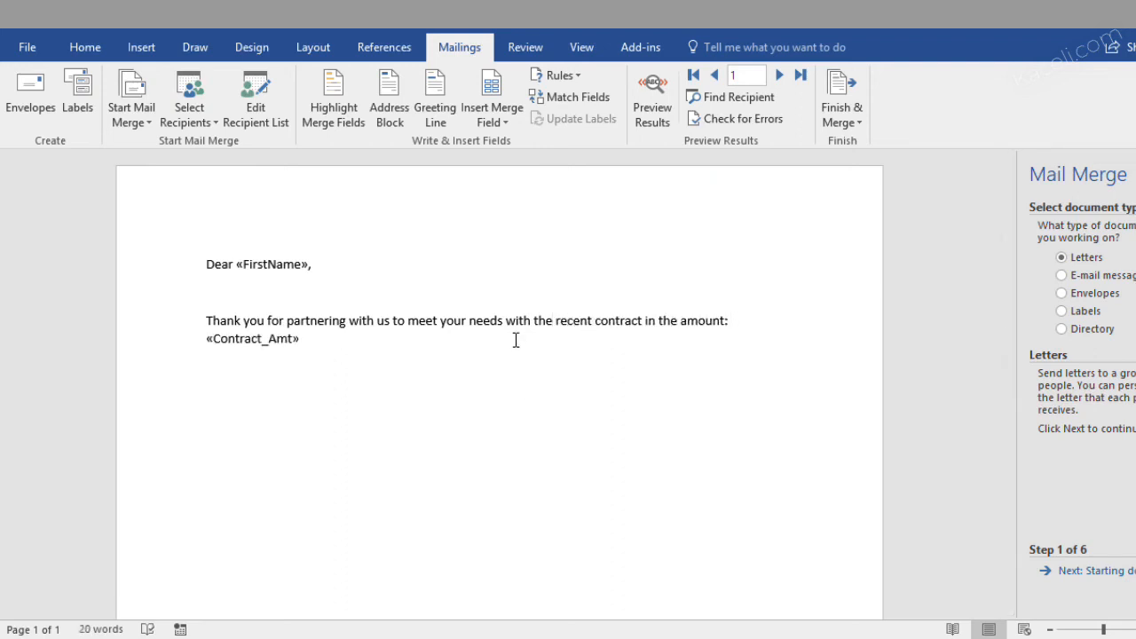
click(332, 344)
text(. )
text(This was a)
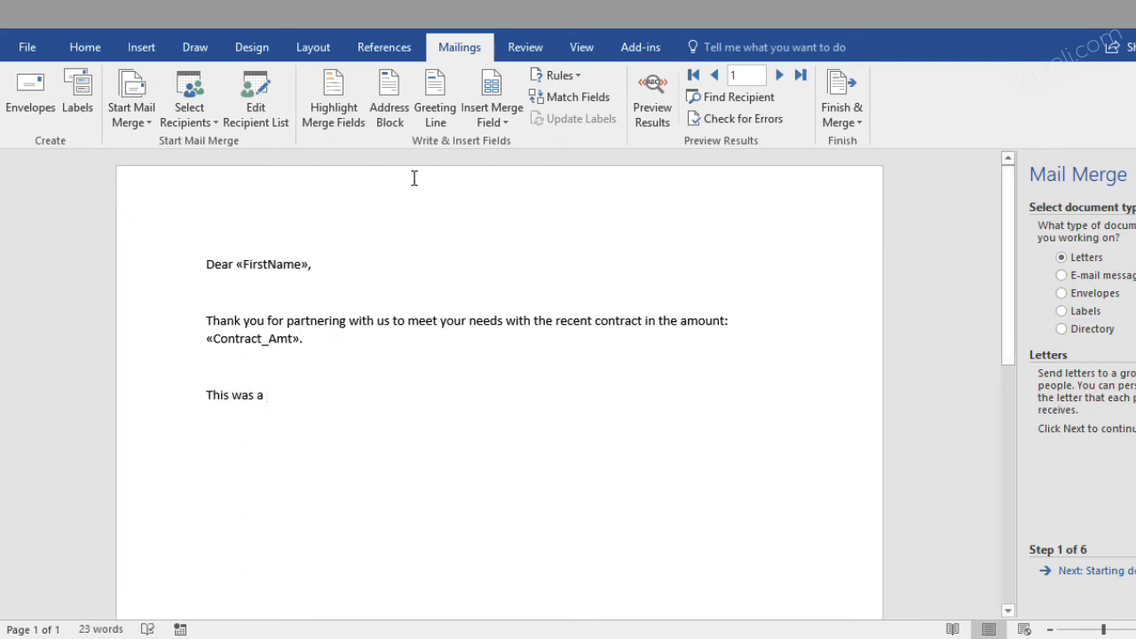
Add a new paragraph reading "This was a «Contract_Type» contract." with the Contract_Type merge field
click(495, 120)
click(527, 256)
text(contract.)
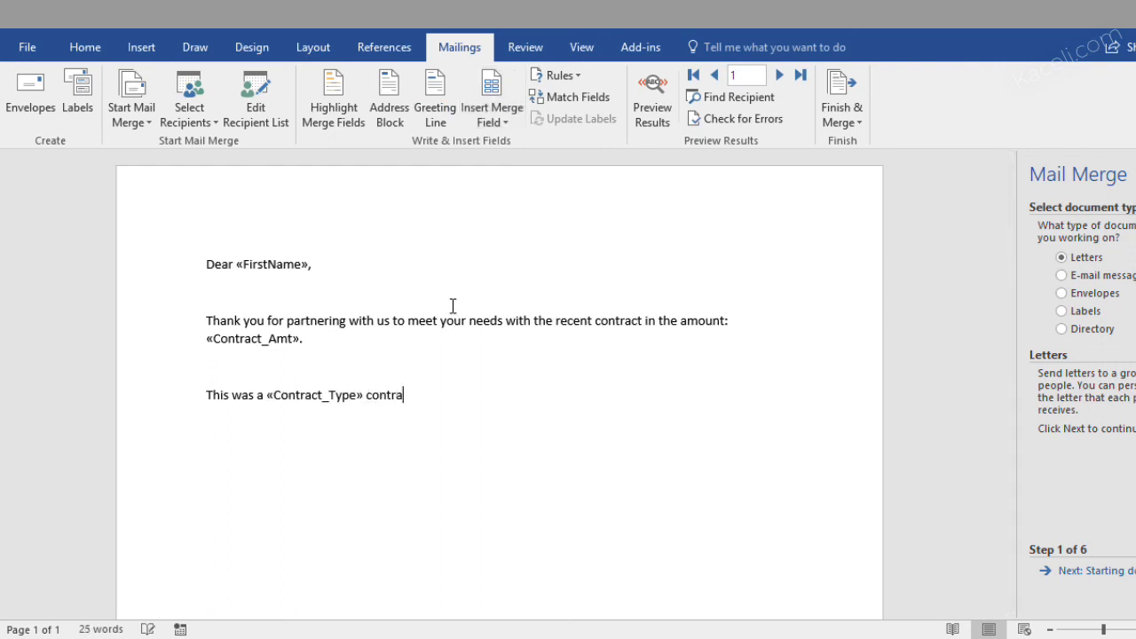
Close the letter with "Thank you," and the sender's full name on a separate line below
key(Return)
key(Return)
text(Thark you,)
key(Return)
text(S)
key(BackSpace)
key(Return)
text(Saku)
key(BackSpace)
key(BackSpace)
text(li Kaceli)
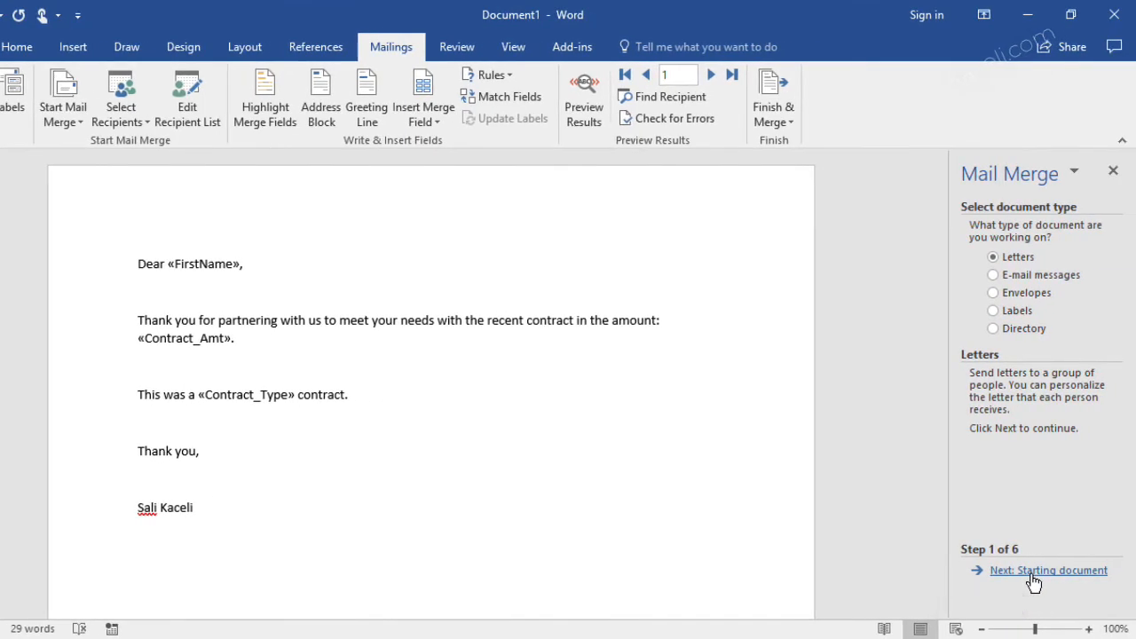
Advance the mail merge through letters, the current document and the existing recipient list to the preview of the letters
click(1053, 576)
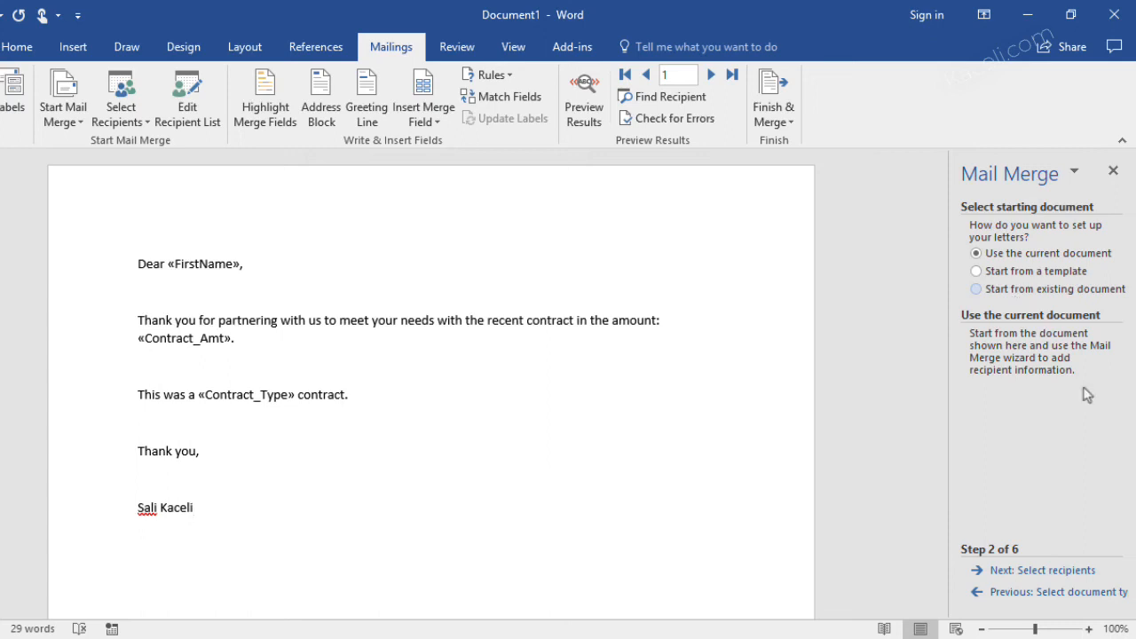
click(1060, 571)
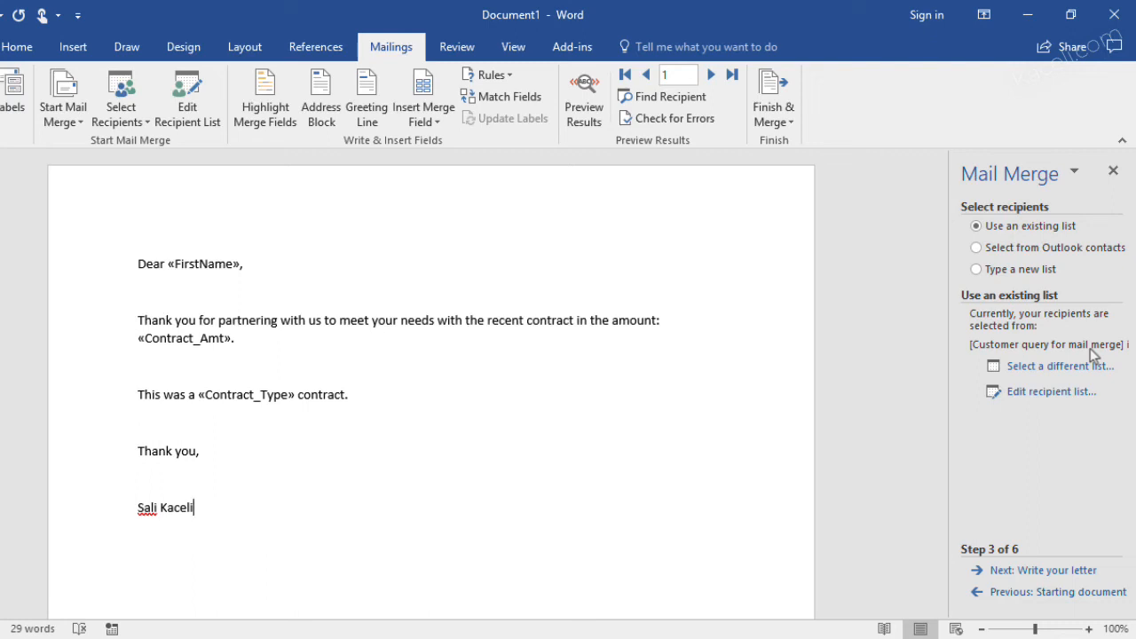
click(1013, 571)
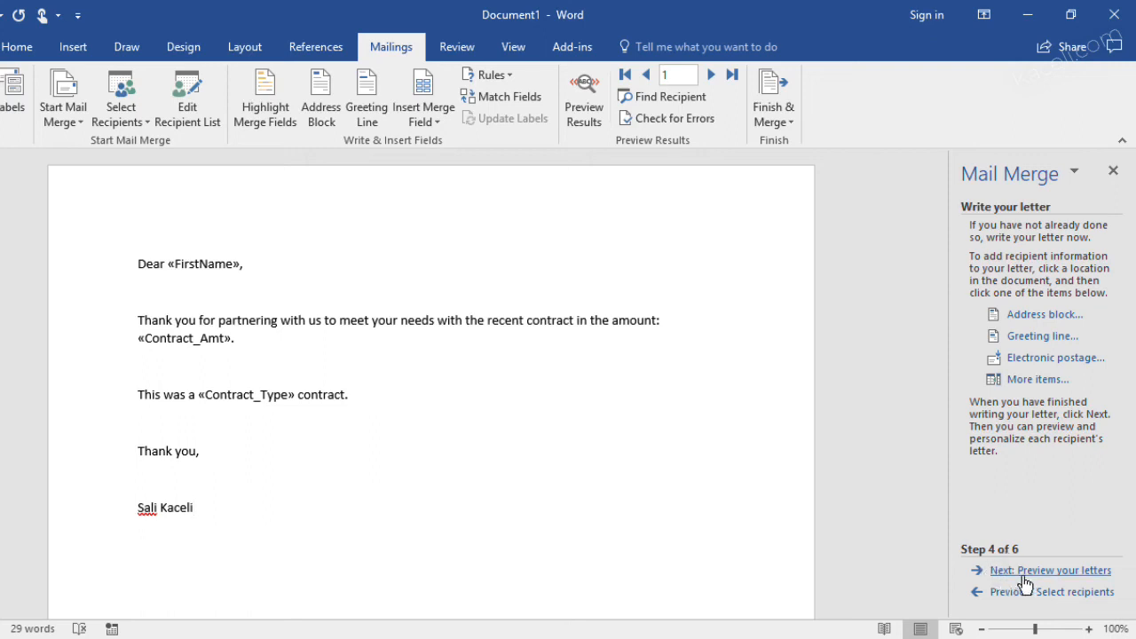
click(981, 570)
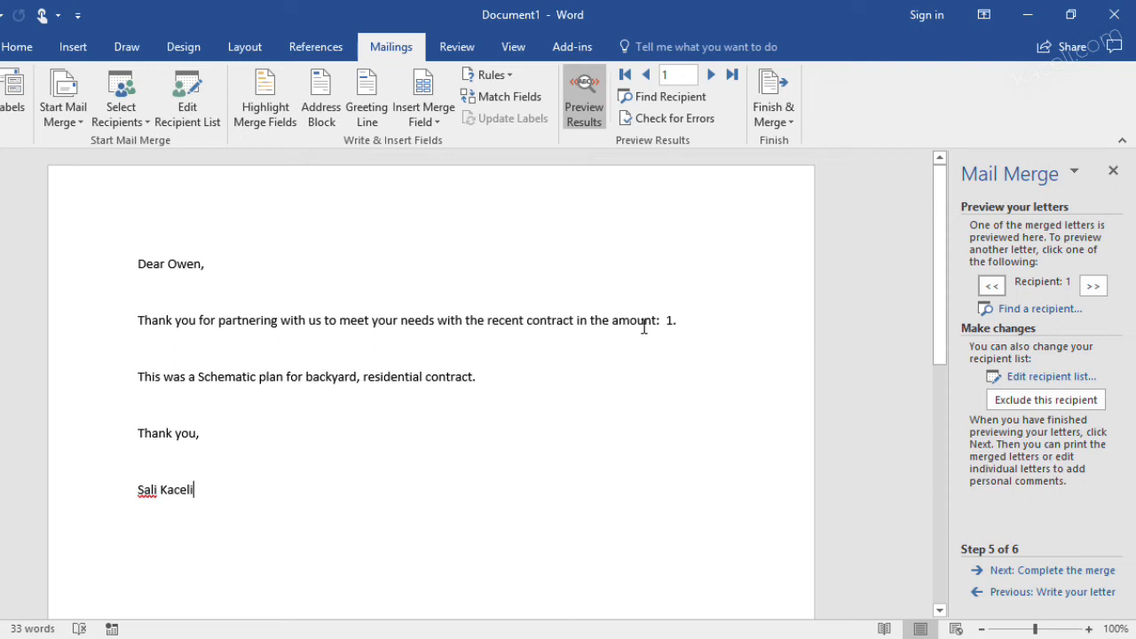
Complete the mail merge into individual letters for all records and look through the merged document
drag(198, 376, 353, 379)
click(353, 379)
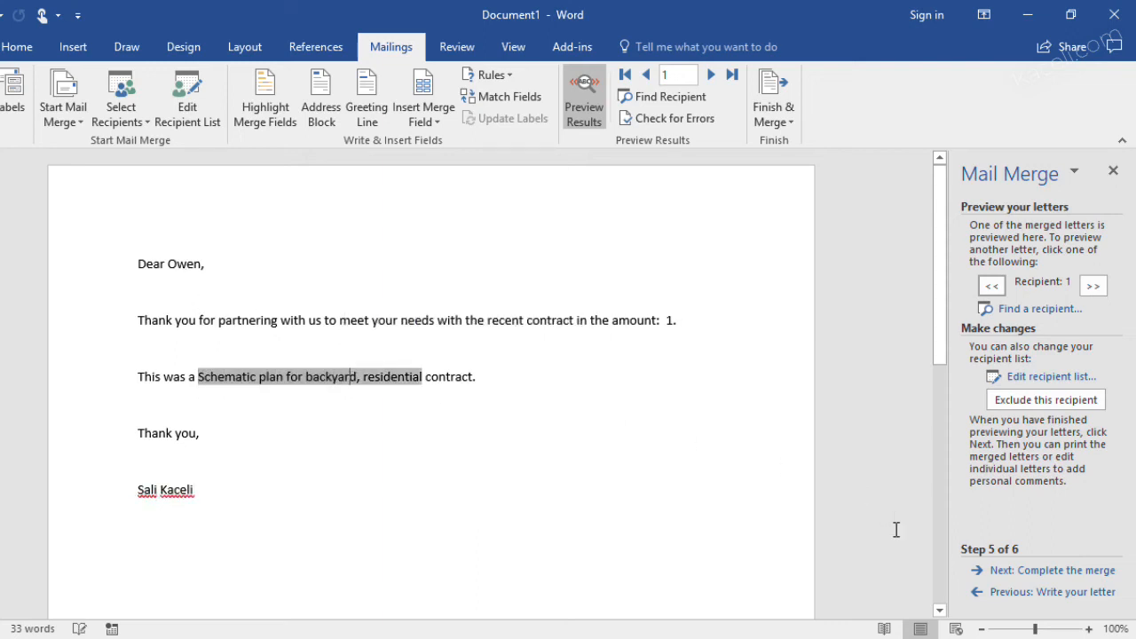
click(1051, 572)
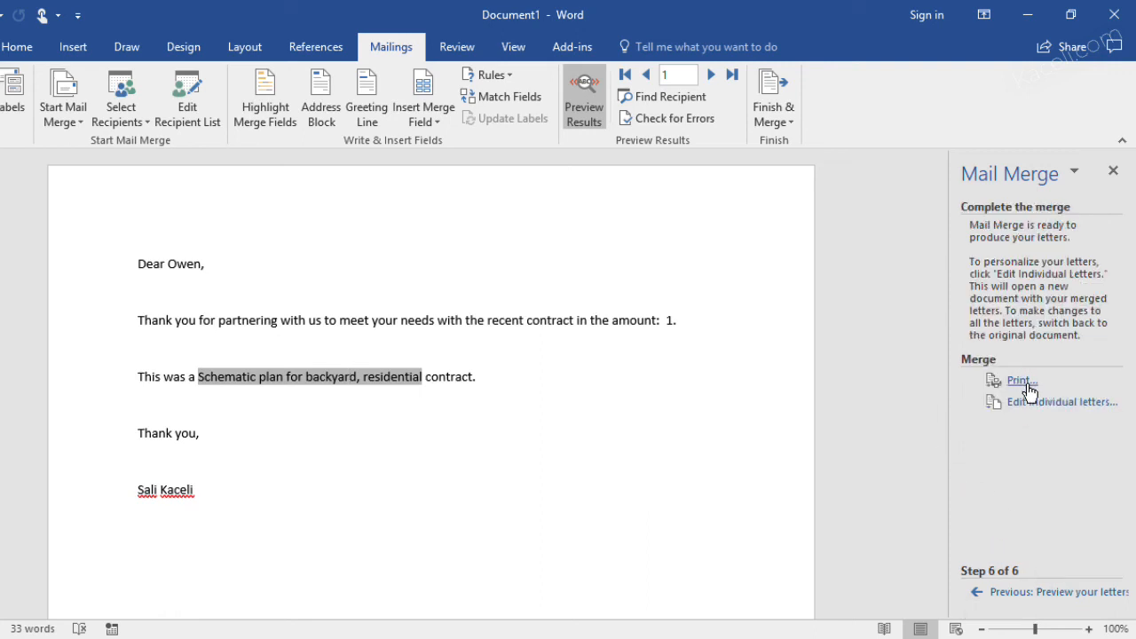
click(1029, 410)
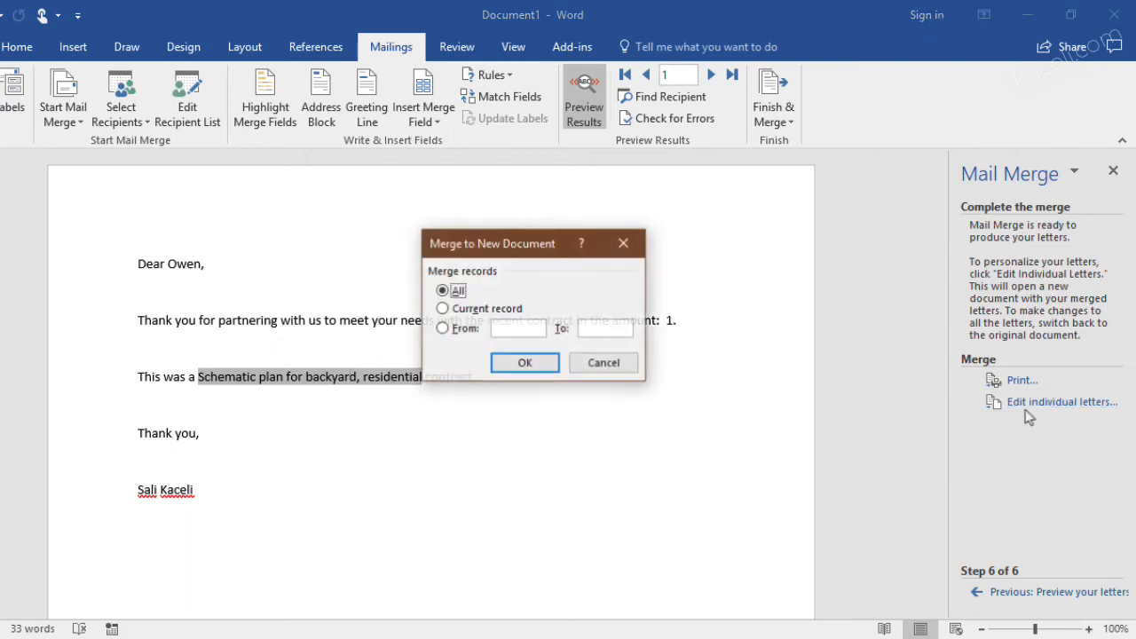
click(526, 362)
scroll(406, 593, down, 10)
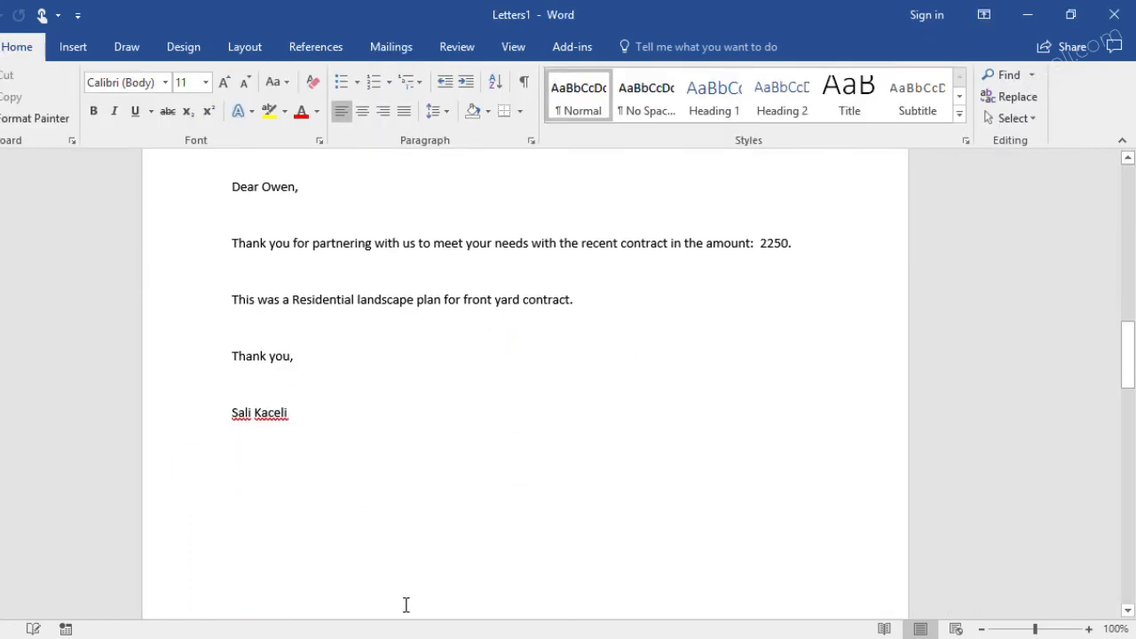
scroll(417, 550, down, 10)
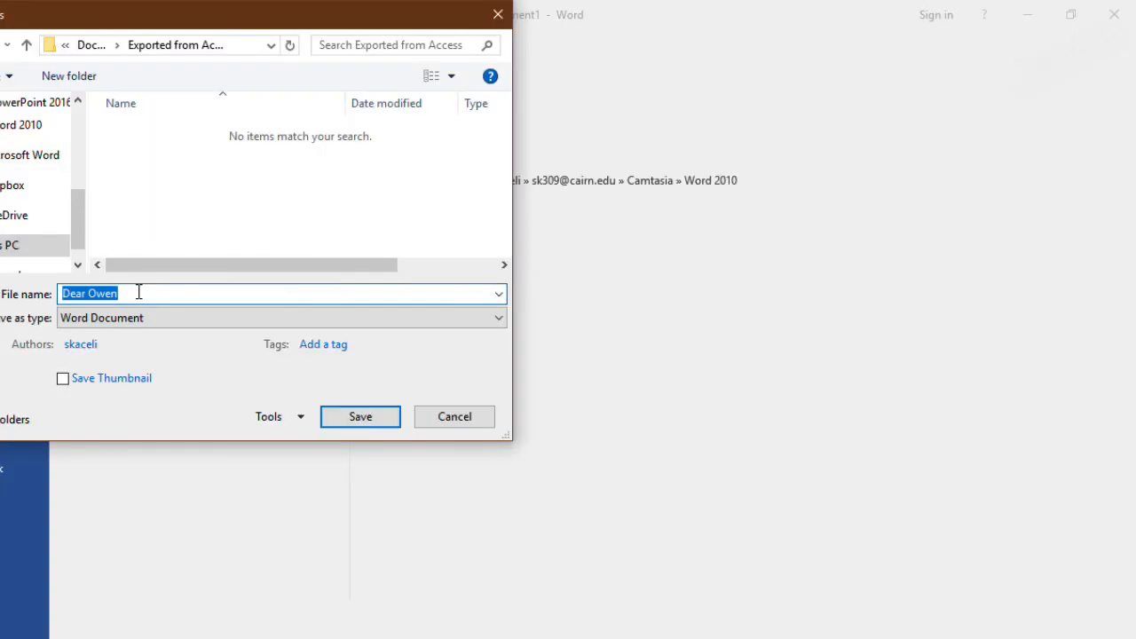
Save the main letter as "Letters for Mail Merge" and reopen it from the Exported from Access folder with its query data
text(Letters for Mail Merge)
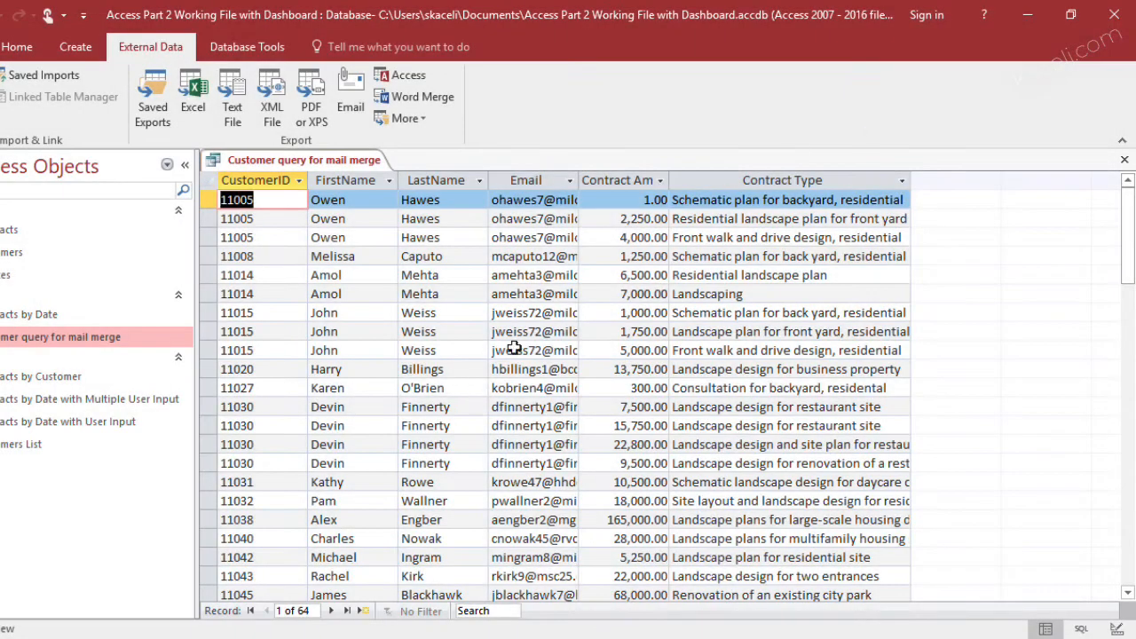
click(1027, 15)
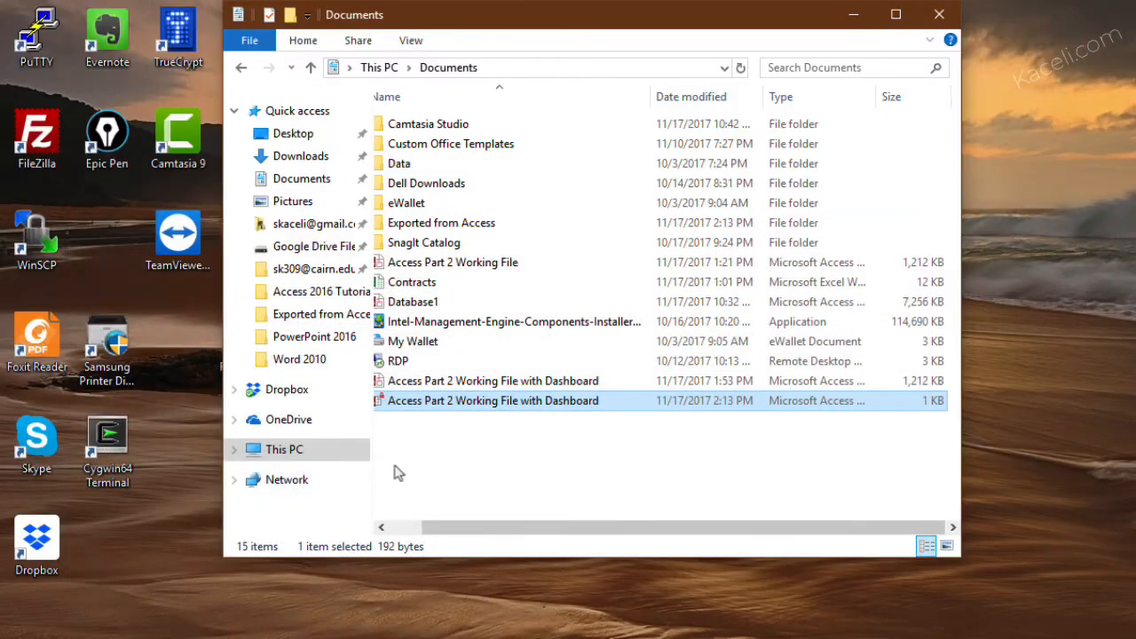
double_click(448, 223)
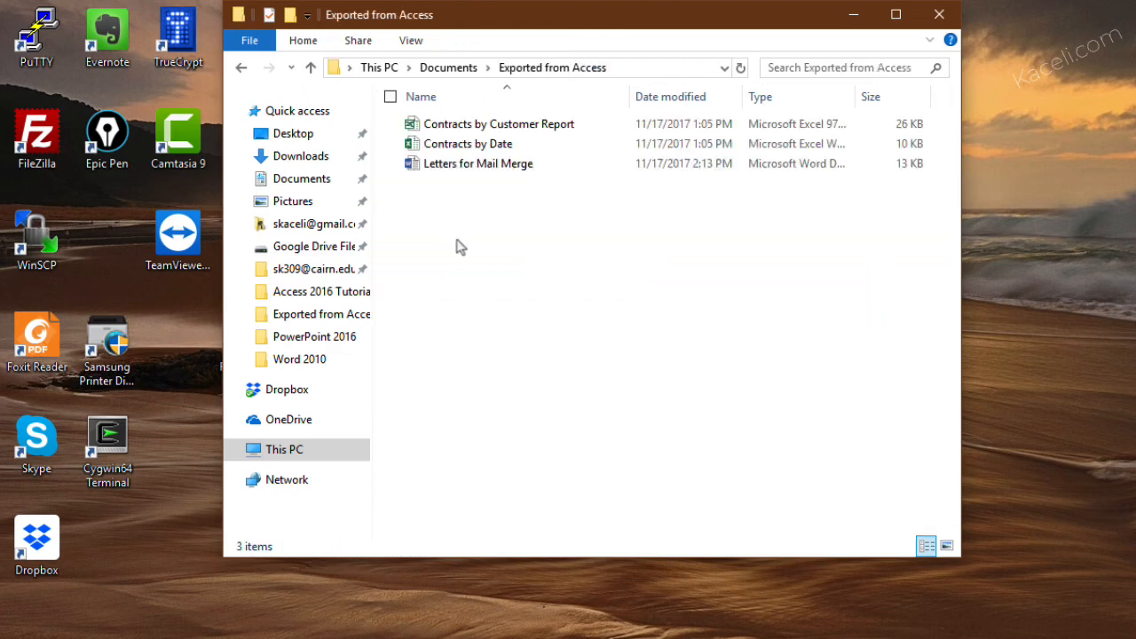
click(472, 169)
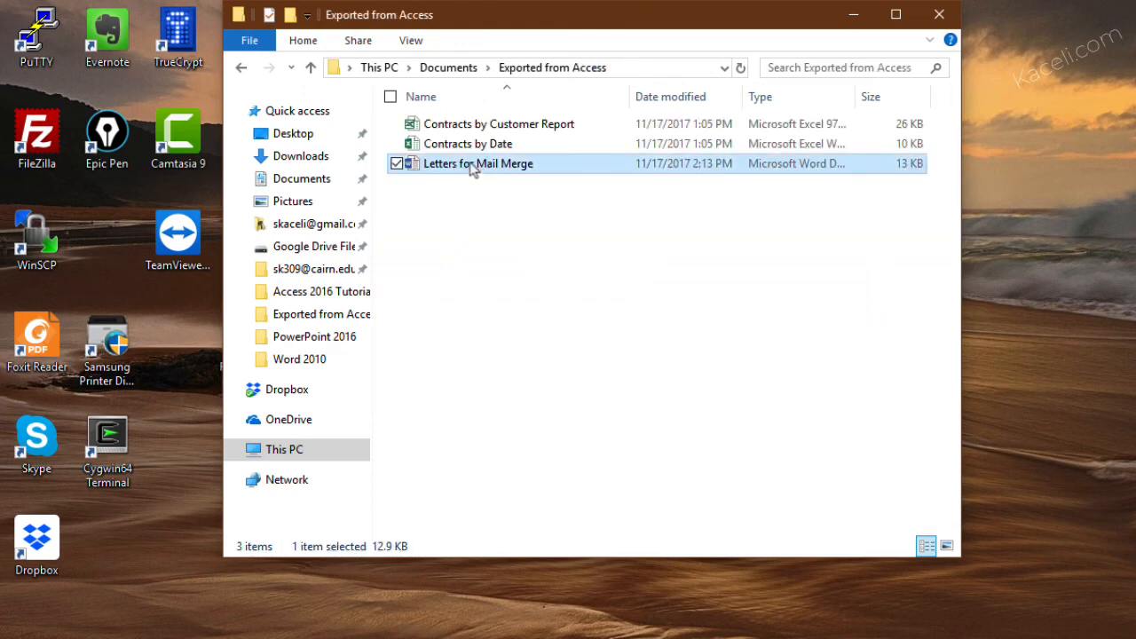
double_click(472, 165)
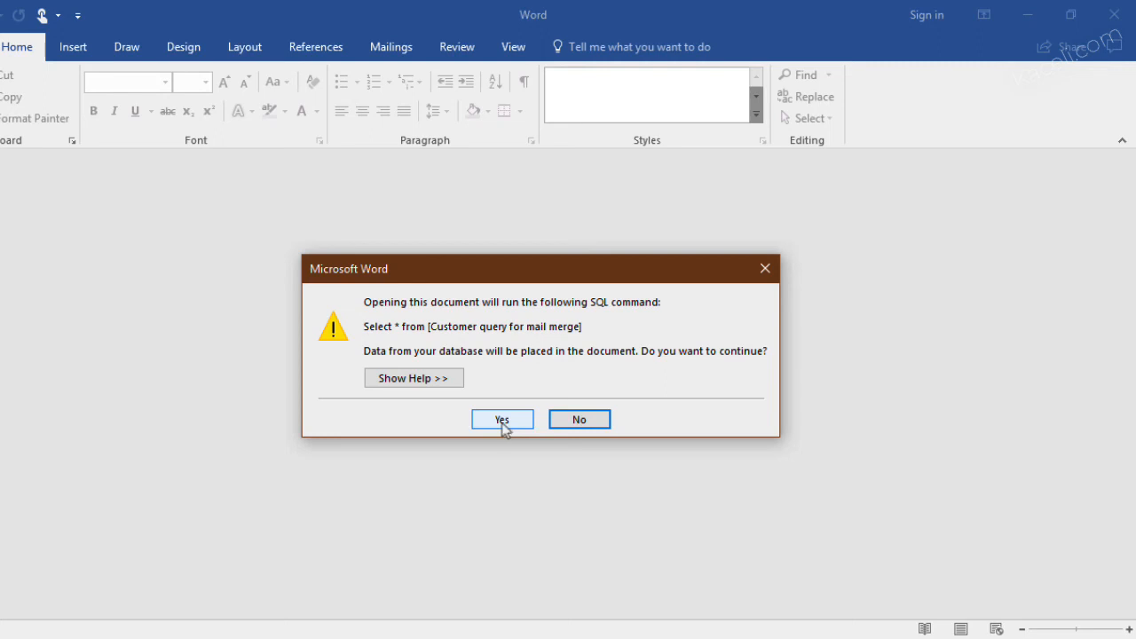
click(505, 423)
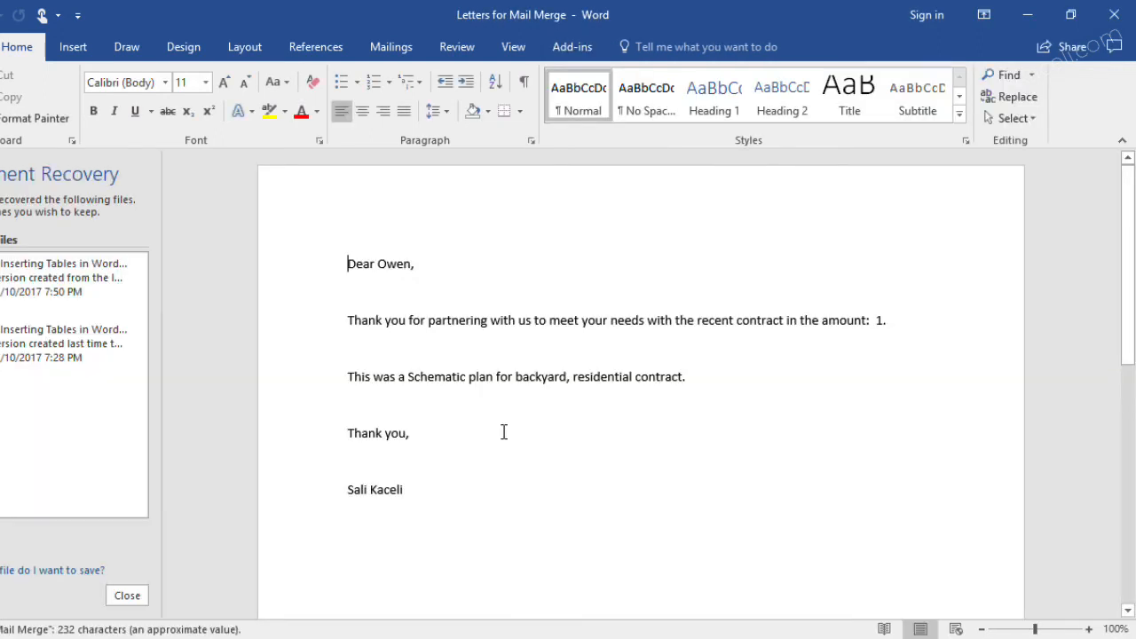
Start the step-by-step merge wizard for the reopened letter and merge all records into editable individual documents
click(387, 47)
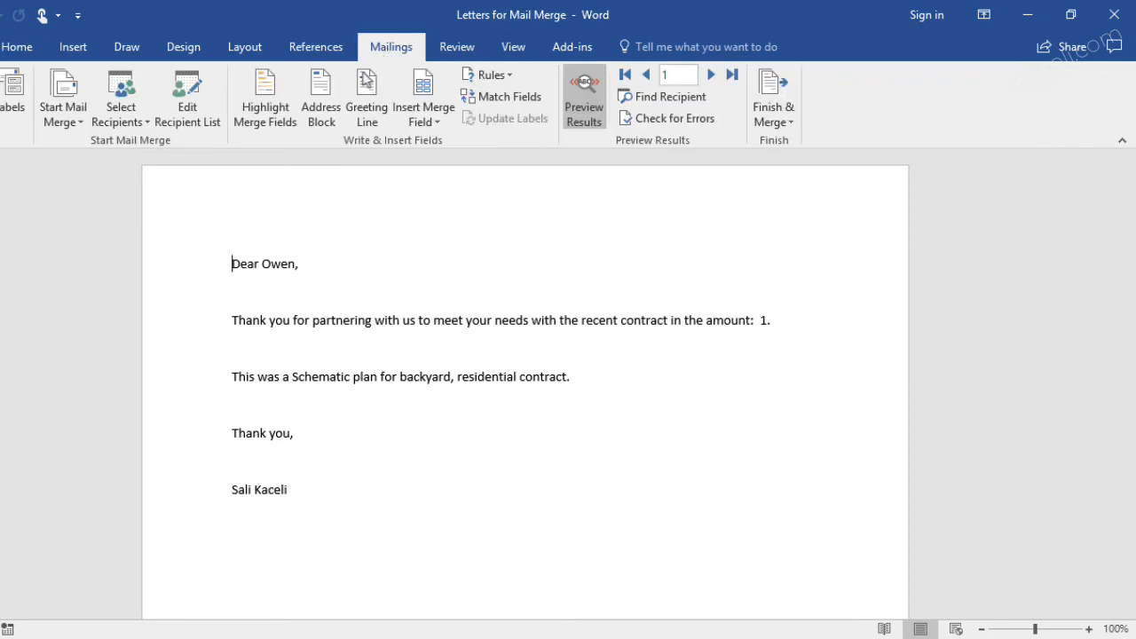
click(61, 117)
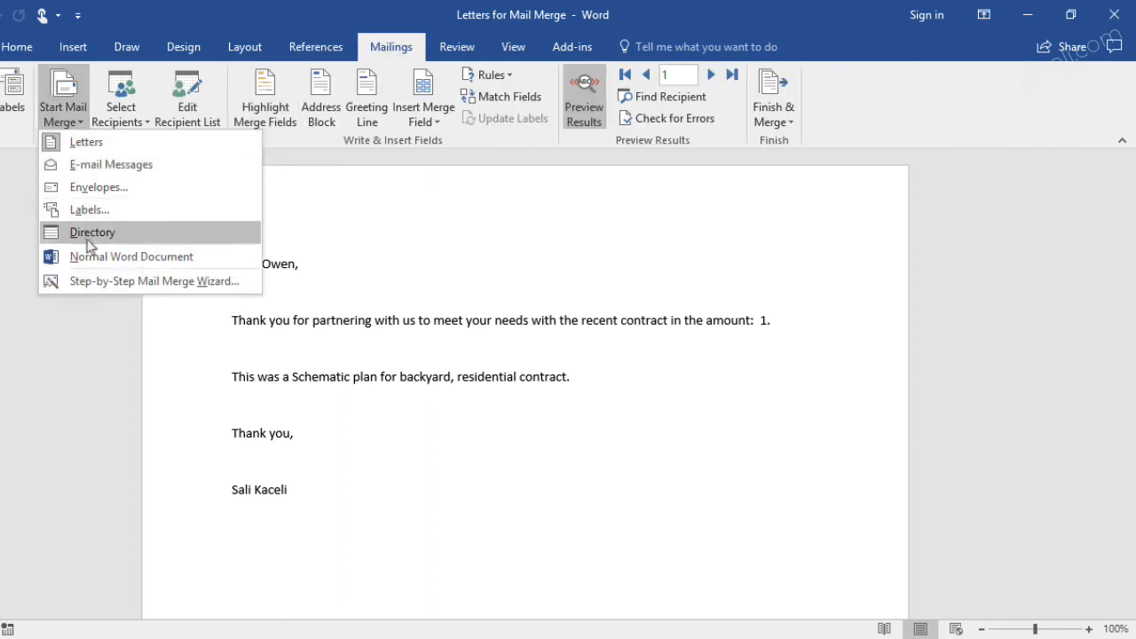
click(154, 280)
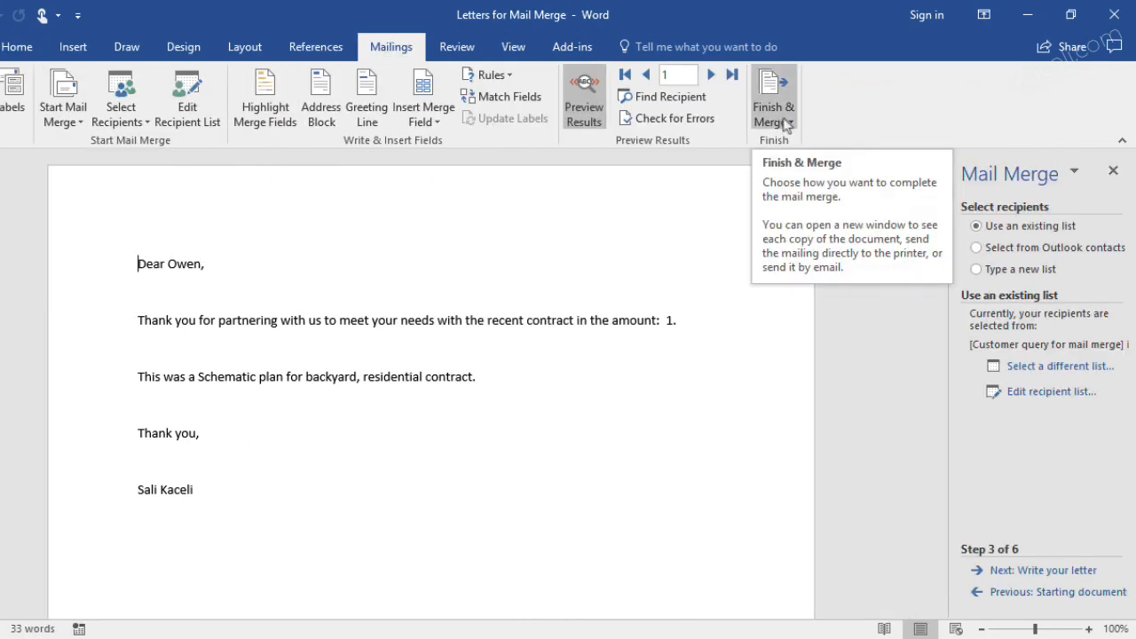
click(786, 124)
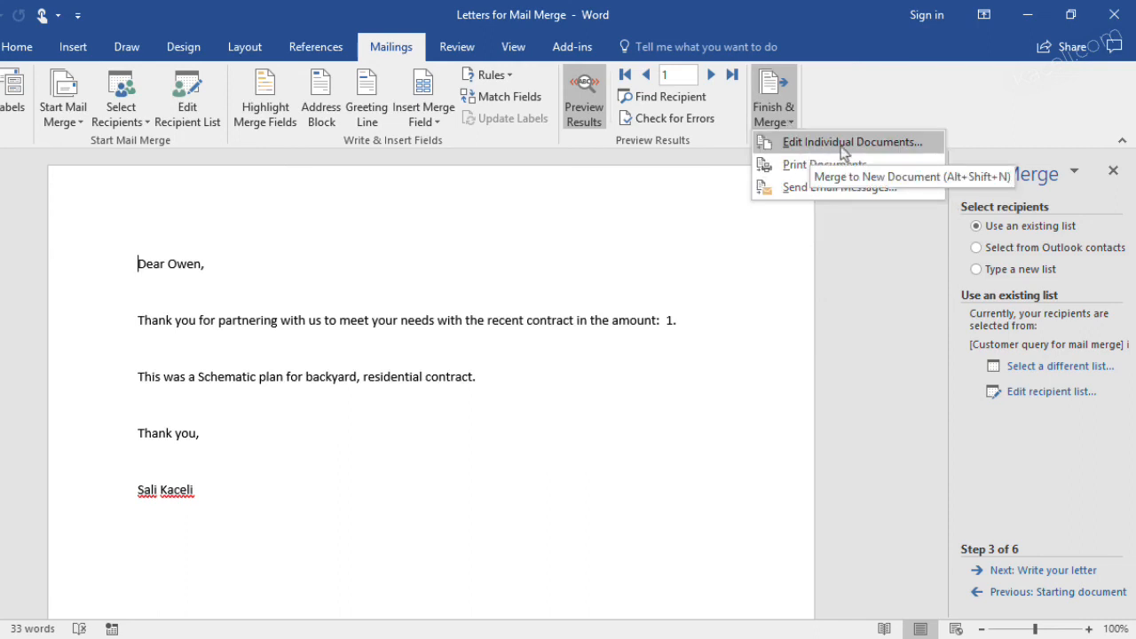
click(810, 147)
click(521, 362)
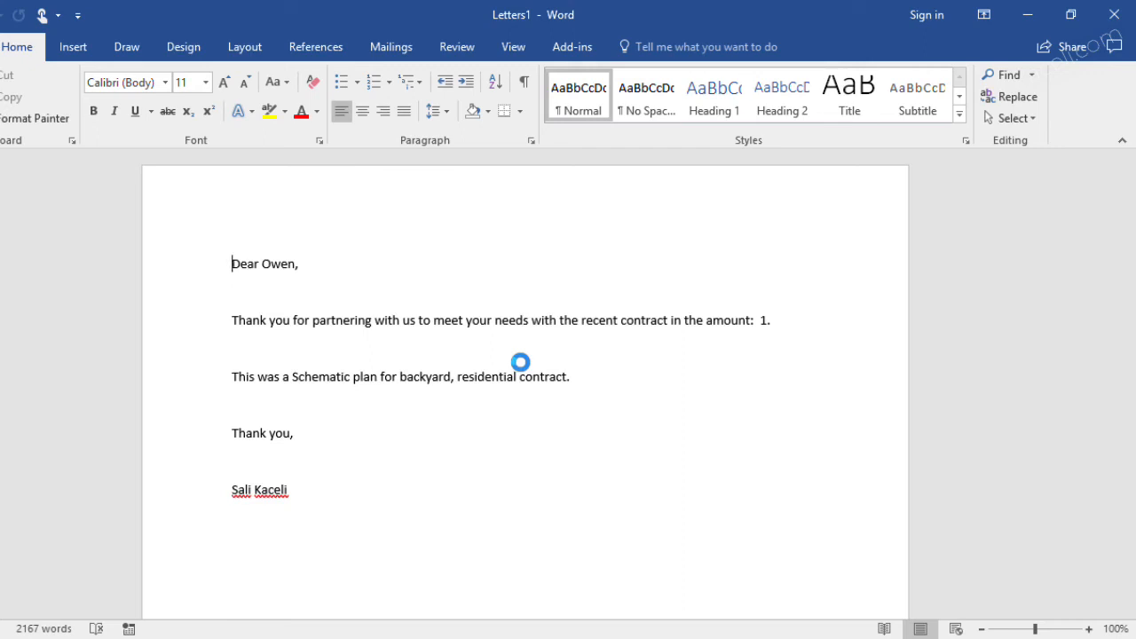
Close the merged letters and the Letters for Mail Merge document without saving
click(1115, 14)
click(544, 370)
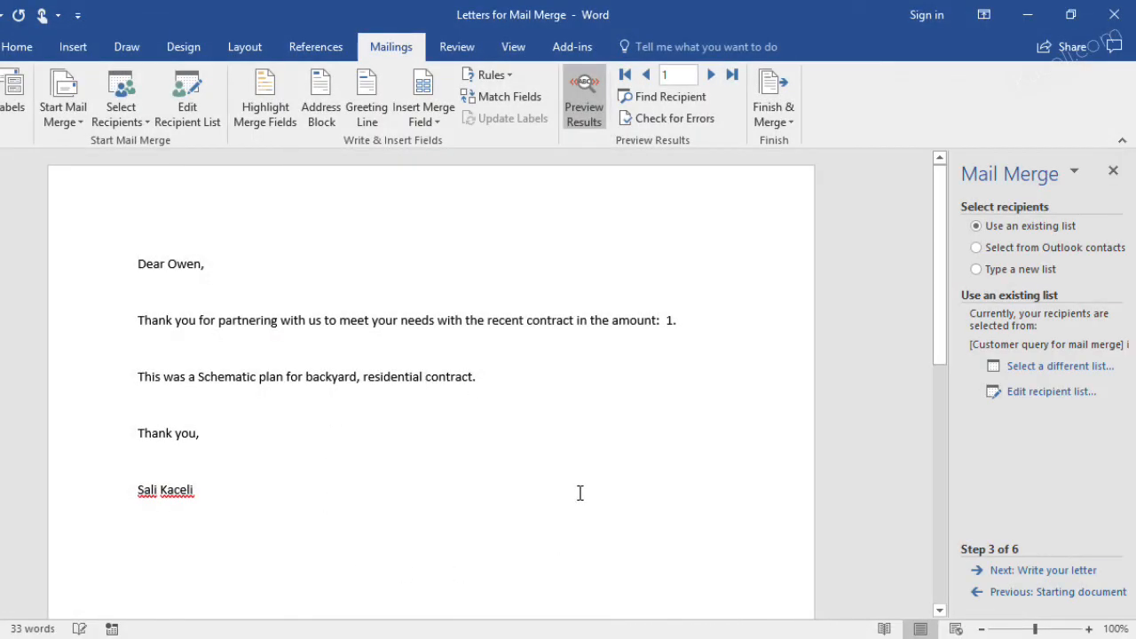
click(1114, 13)
click(566, 366)
click(517, 376)
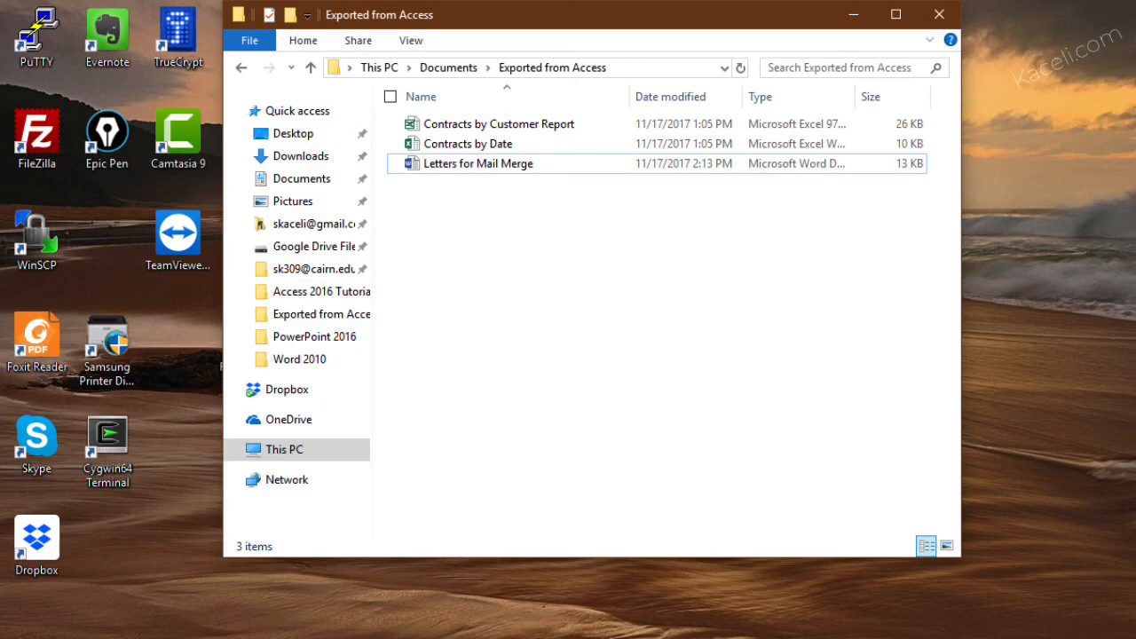
Switch to Word and create a new blank document
key(super)
text(word)
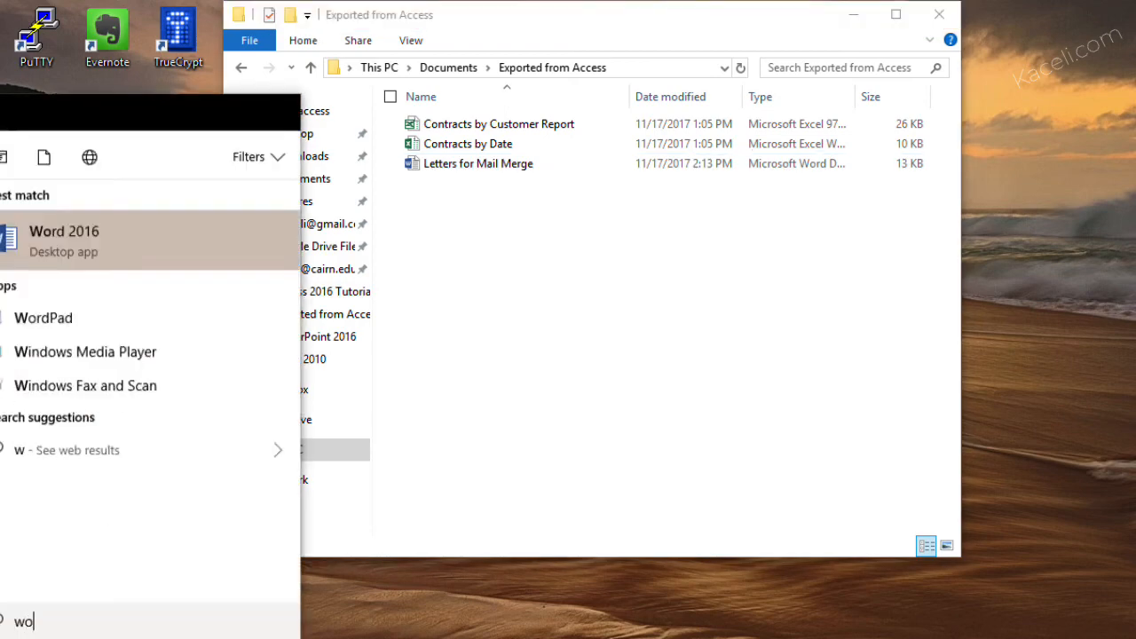
key(Return)
click(449, 289)
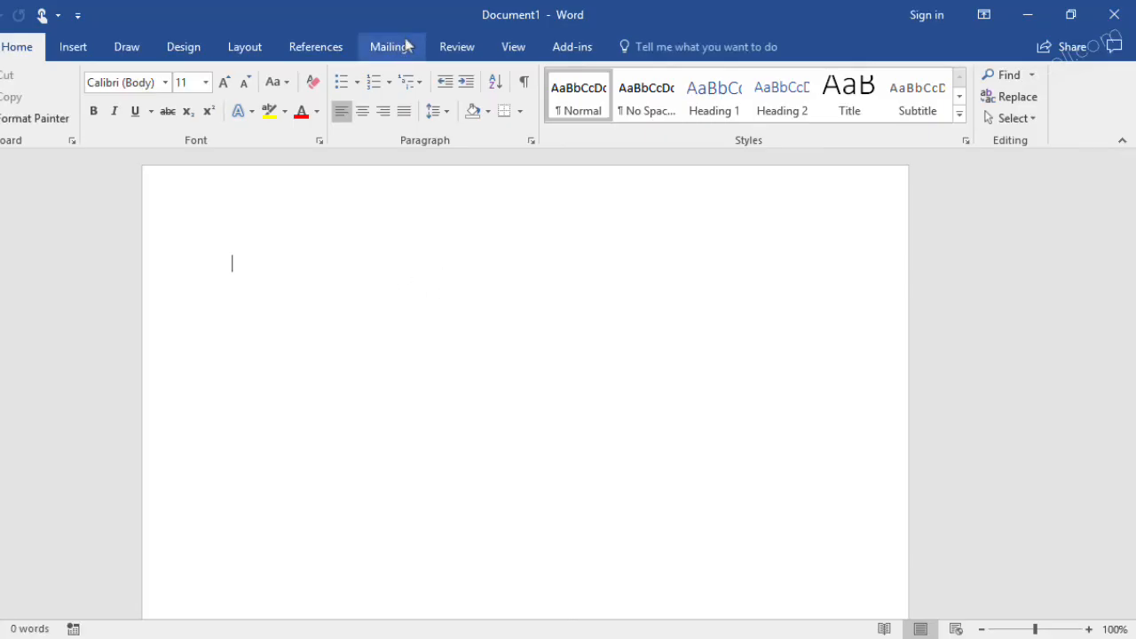
Start the step-by-step mail merge wizard for letters, using the current document, and advance to recipient selection
click(394, 49)
click(62, 115)
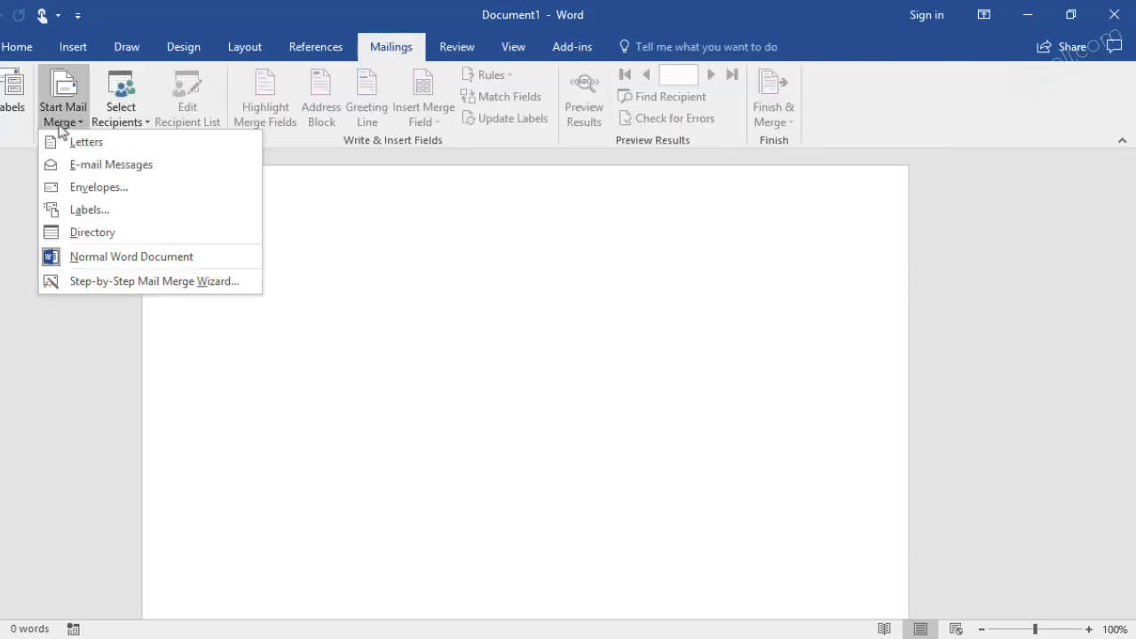
click(108, 282)
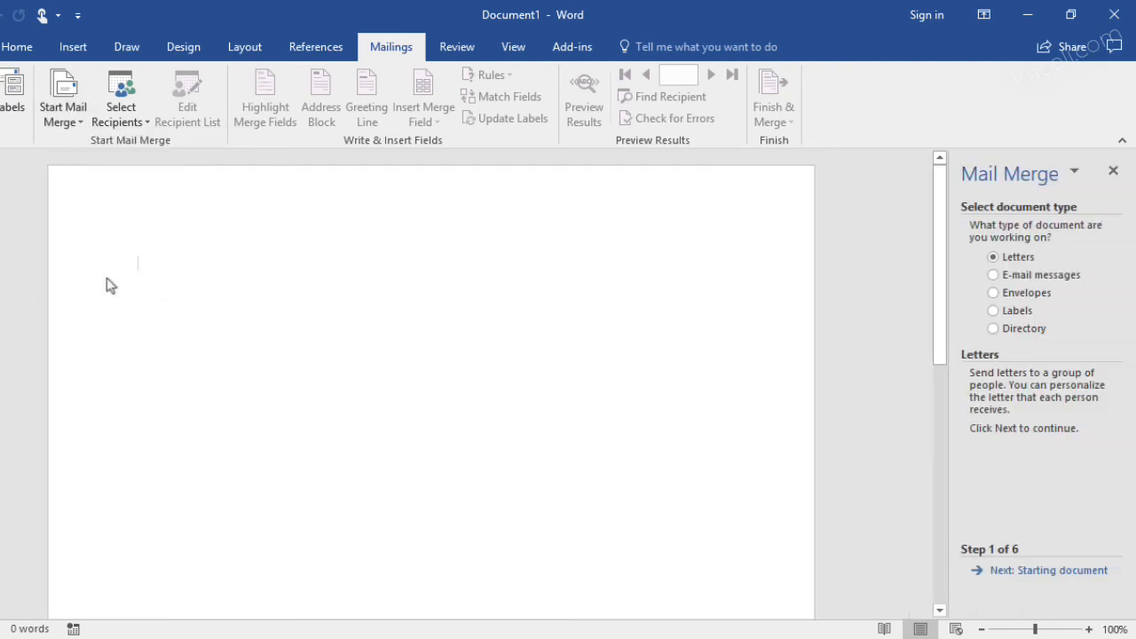
click(1034, 572)
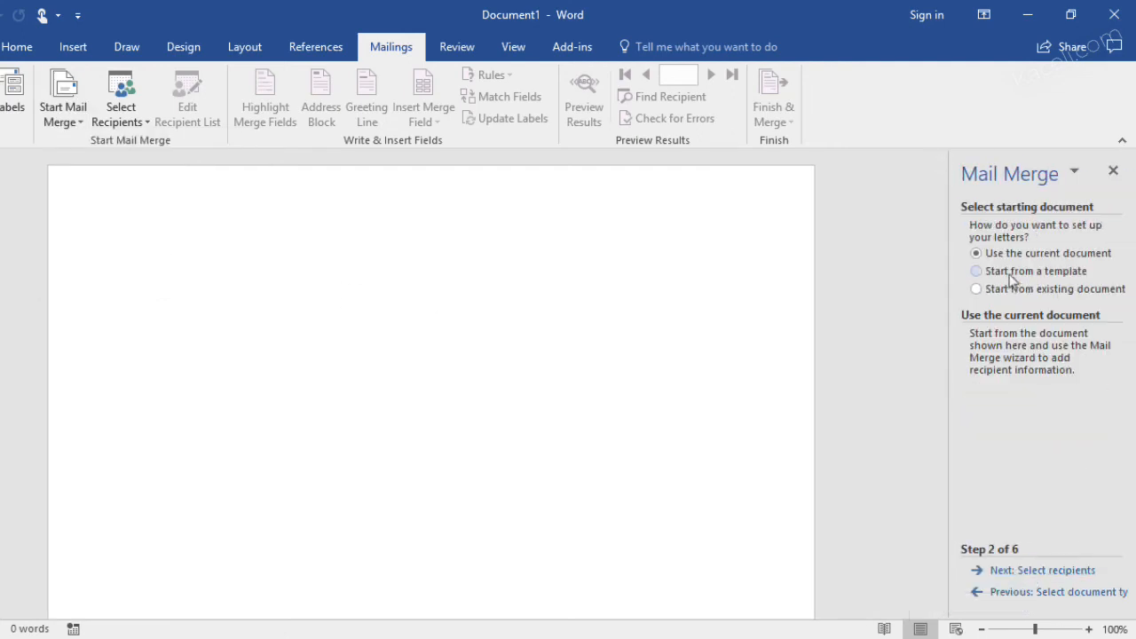
click(1056, 570)
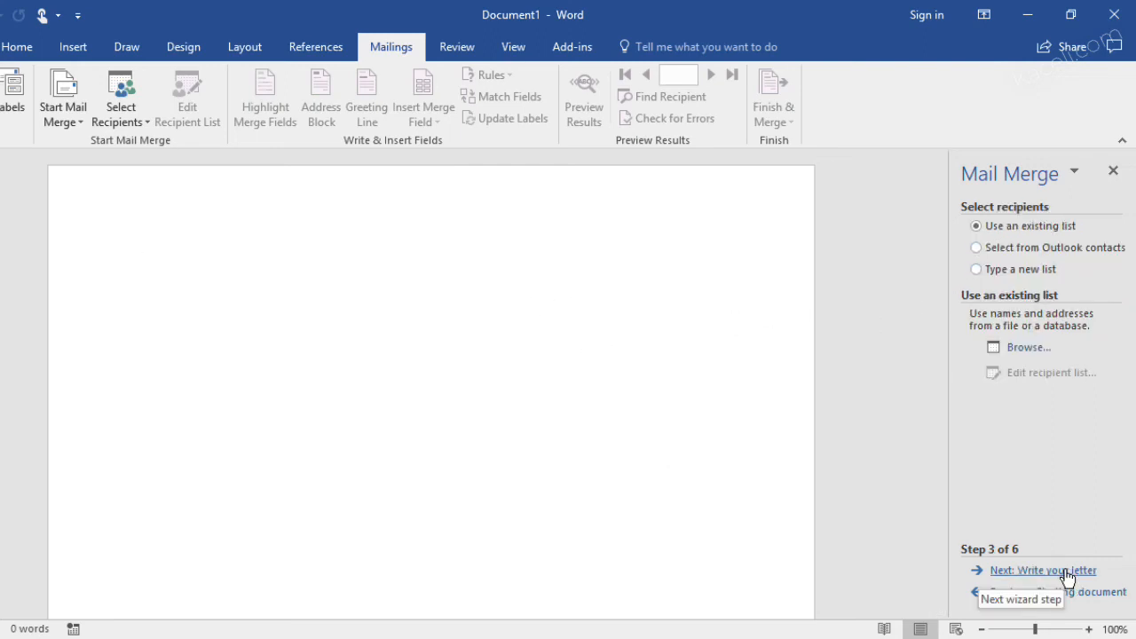
Use "Customer query for mail merge" from the Access Part 2 Working File with Dashboard database as the recipient list
click(1020, 350)
scroll(36, 222, up, 2)
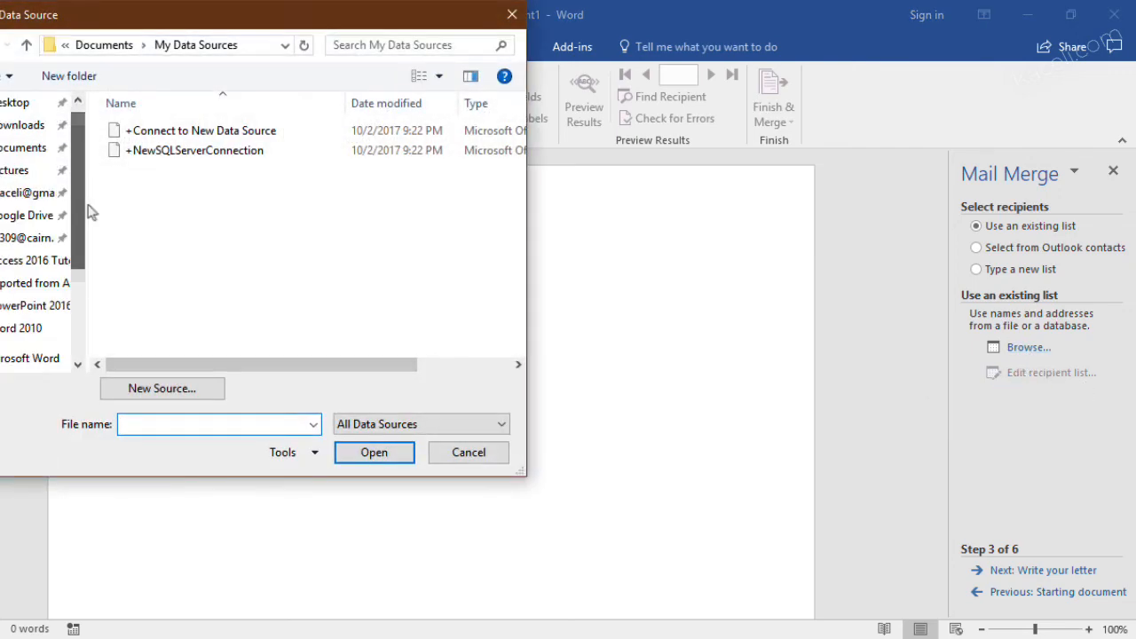
click(23, 147)
double_click(204, 288)
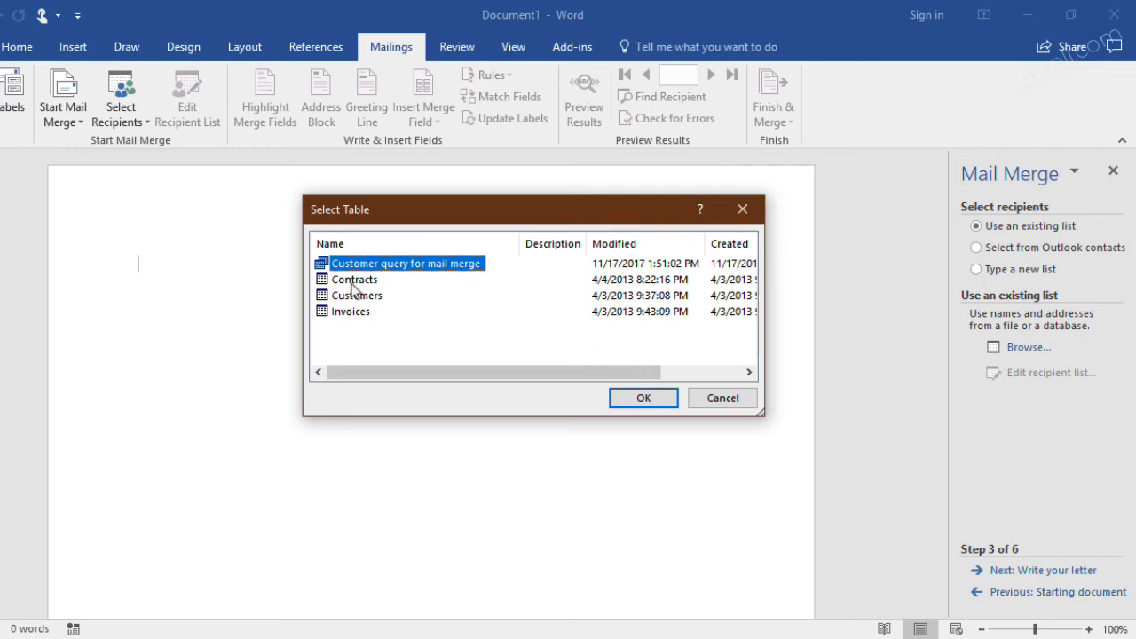
click(648, 400)
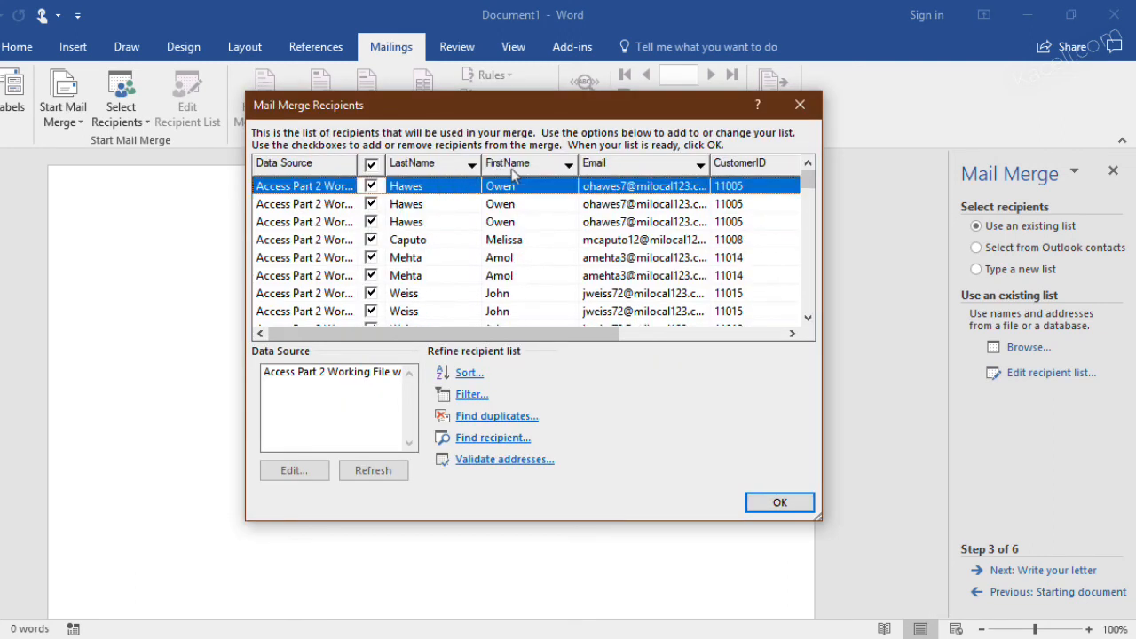
click(647, 332)
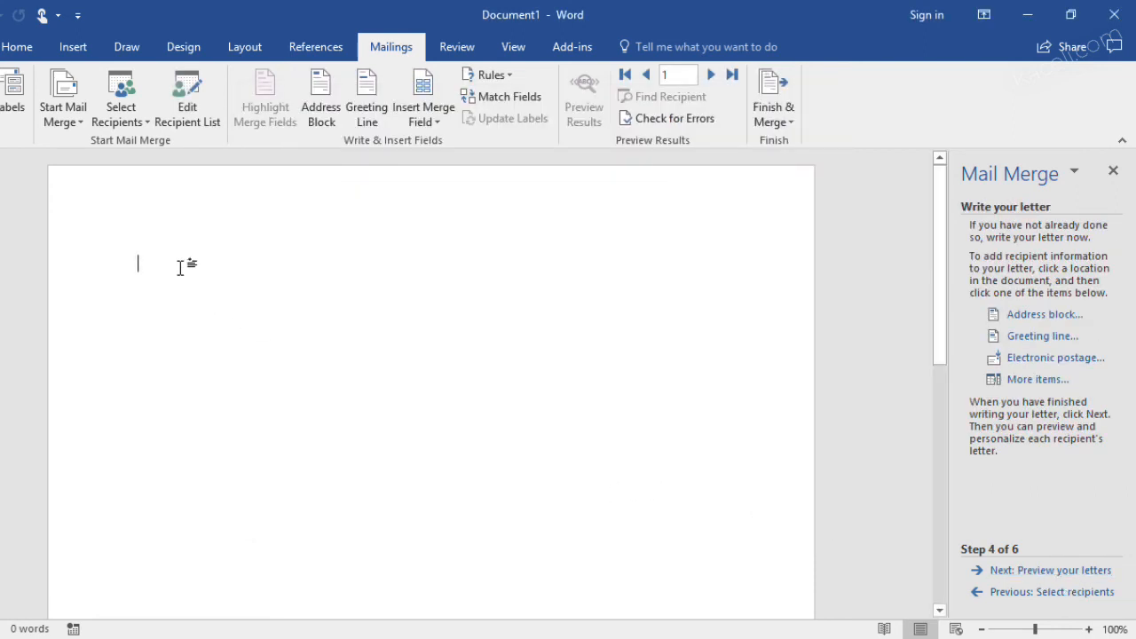
Write the greeting "Dear «FirstName» «LastName»" with merge fields and leave blank space below for the letter body
text(Dear)
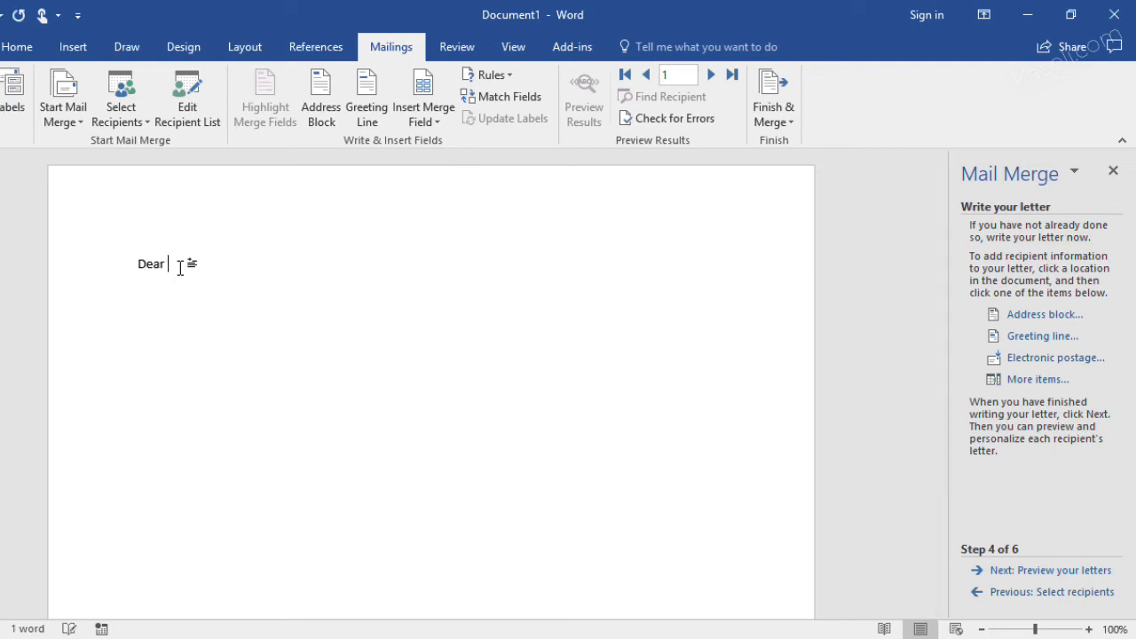
click(433, 119)
click(460, 172)
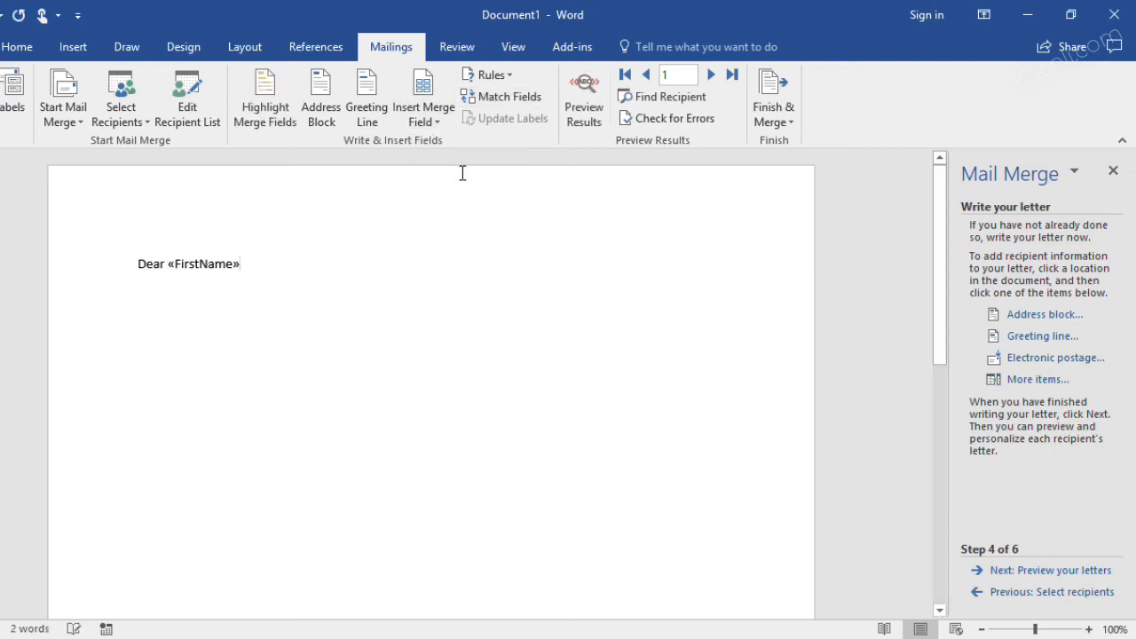
click(428, 121)
click(454, 186)
key(Return)
key(Return)
key(Return)
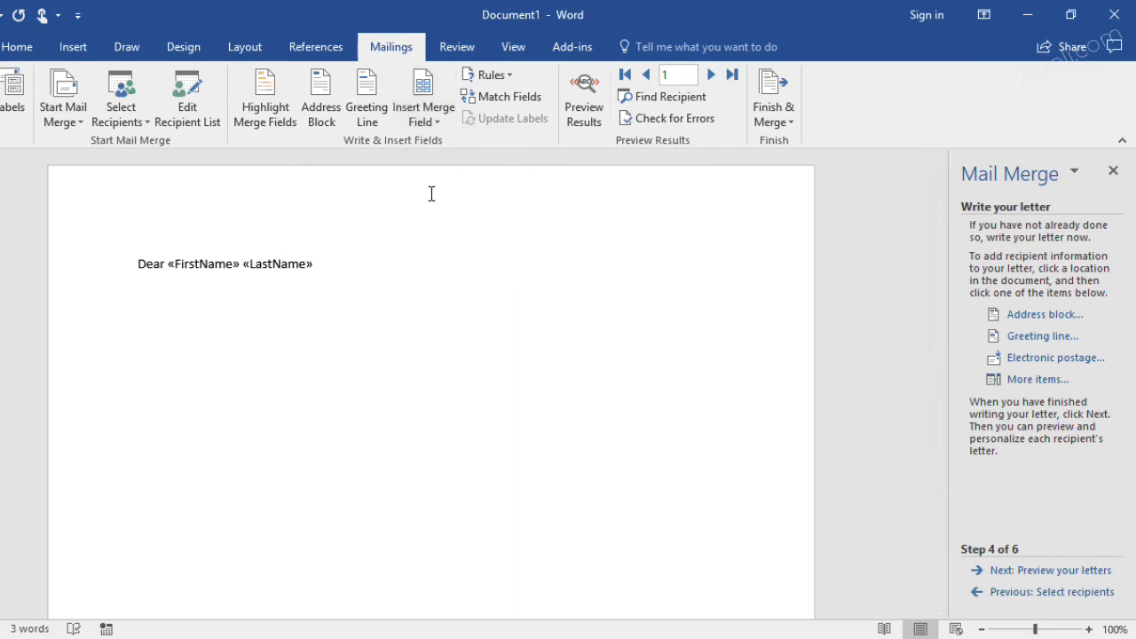
Add the sentence "Thank you for your contract:" followed by the Contract_Amt merge field
text(Thank you for your contract:)
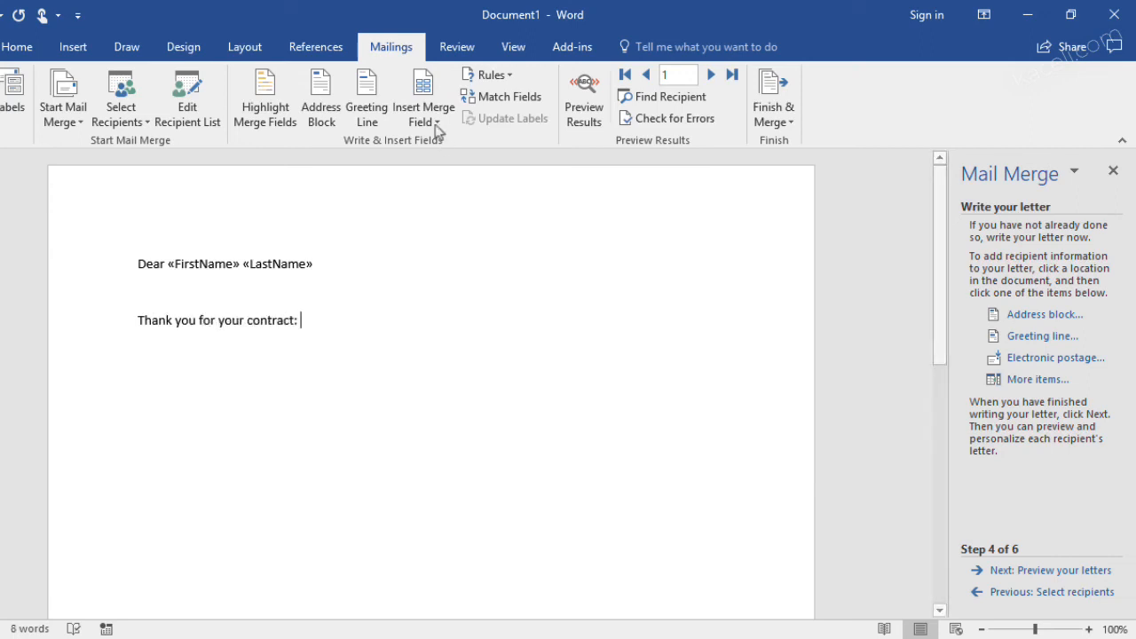
click(436, 122)
click(457, 233)
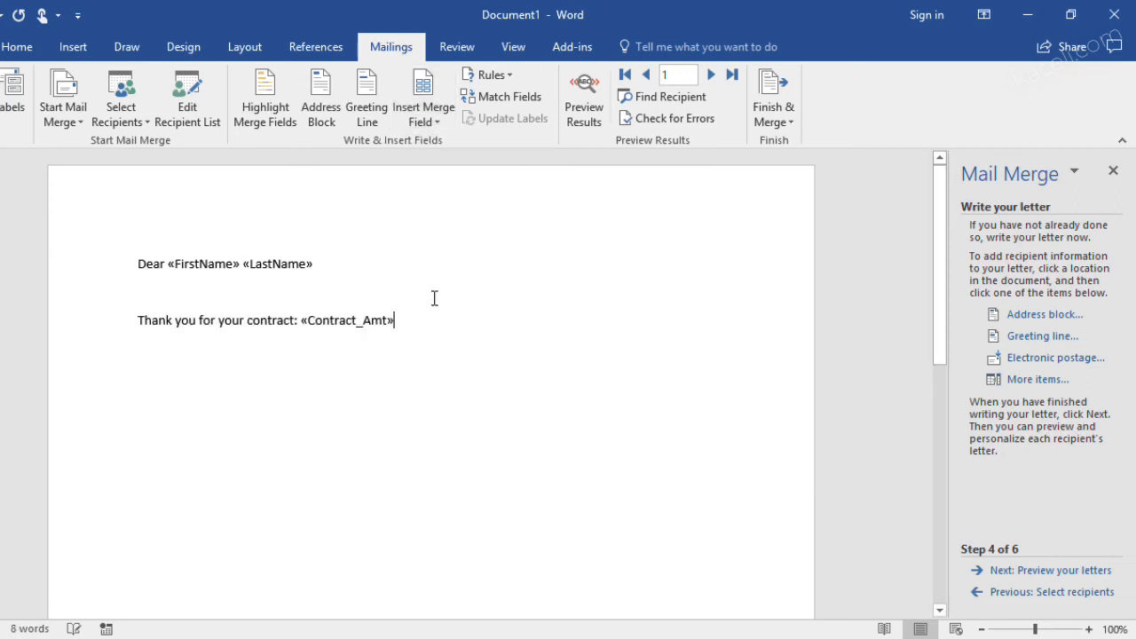
Change the wording to "contract type:" and insert the Contract_Type merge field before the contract amount
click(299, 321)
key(BackSpace)
text(type:)
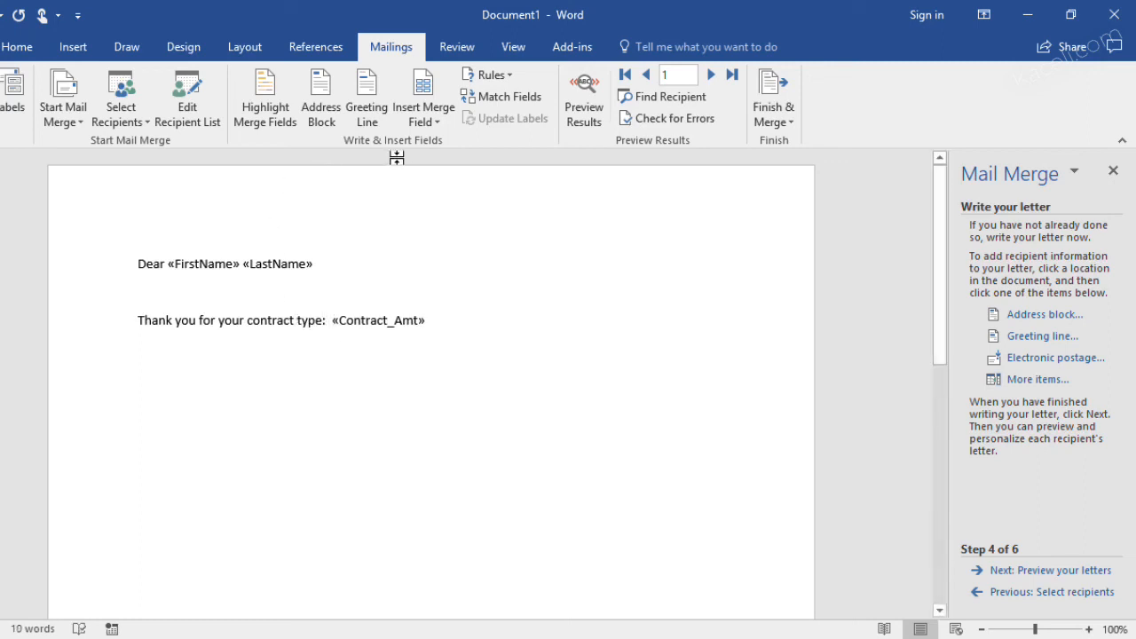
click(423, 121)
click(454, 255)
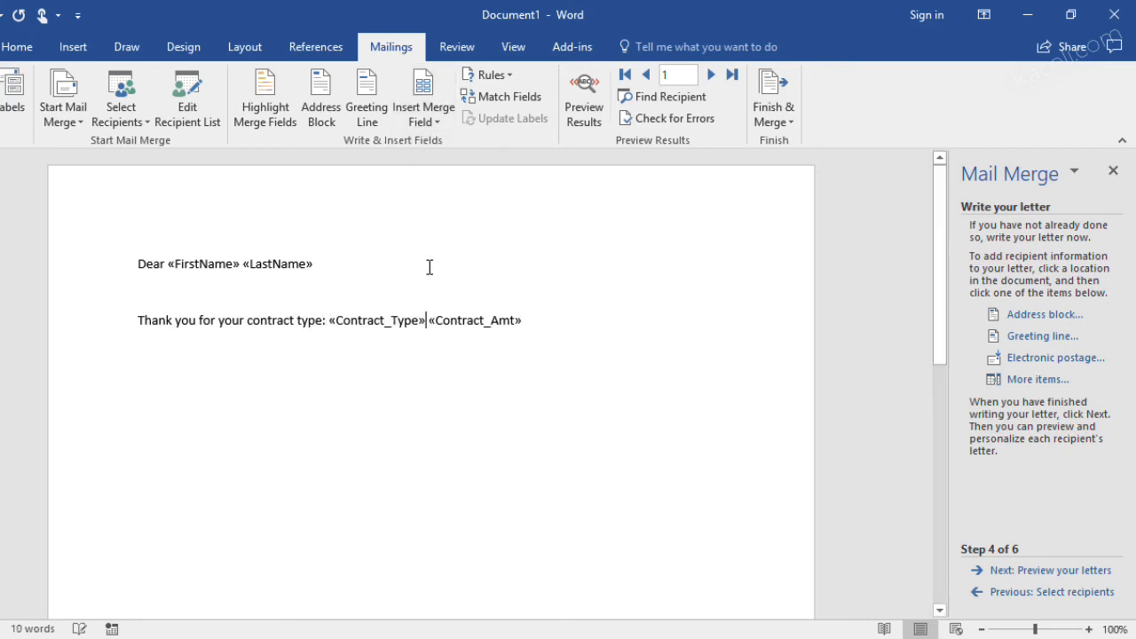
Add a comma after the Contract_Type field and a period after Contract_Amt, and close the letter with "Thanks,"
text(,)
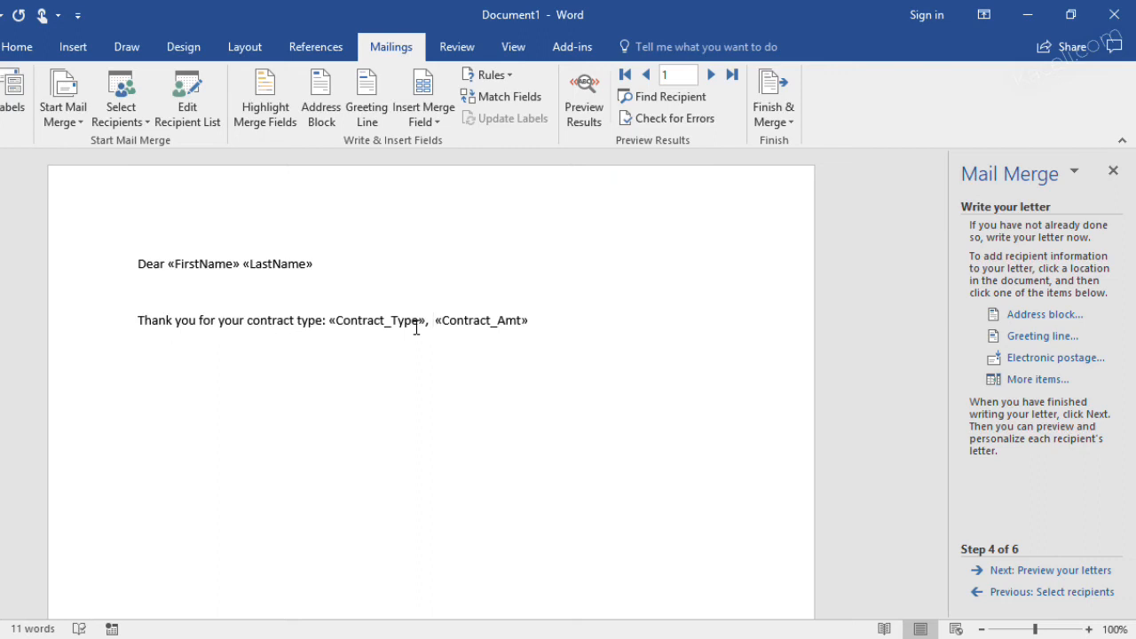
click(547, 325)
text(.)
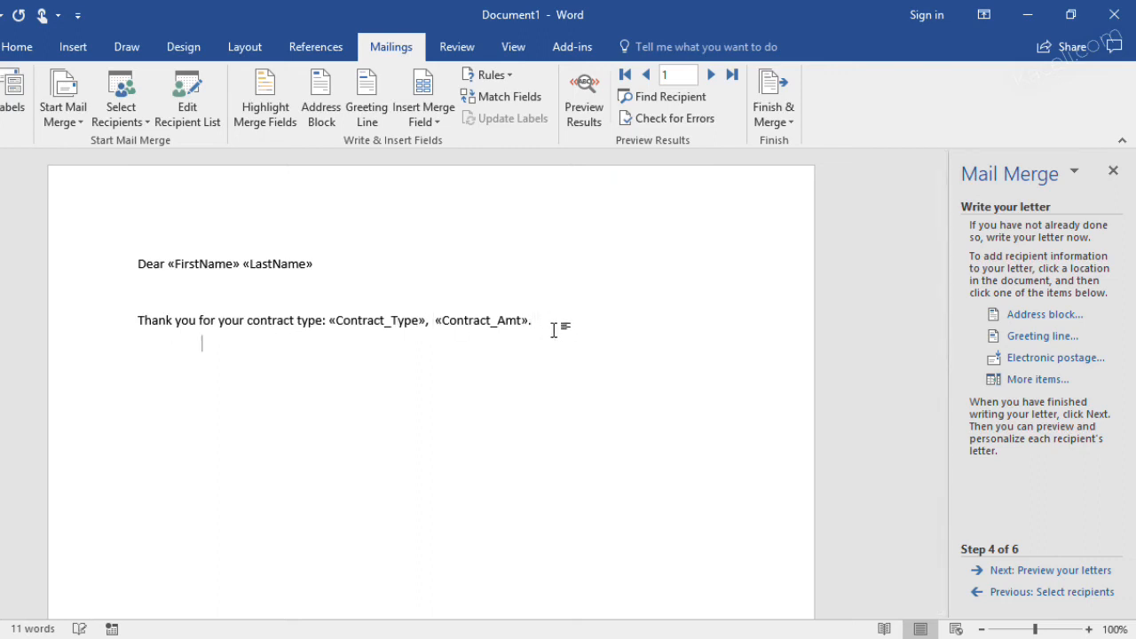
key(Return)
text(Thanks,)
Preview the letters, merge all records into a new document, and look through the merged letters
click(1049, 571)
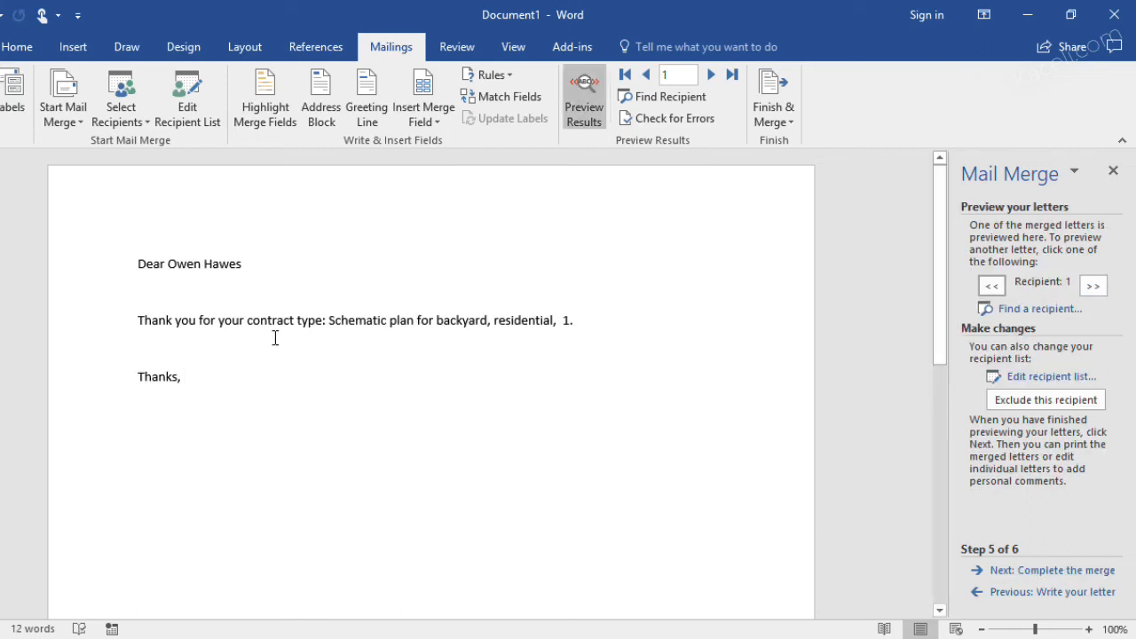
click(1054, 572)
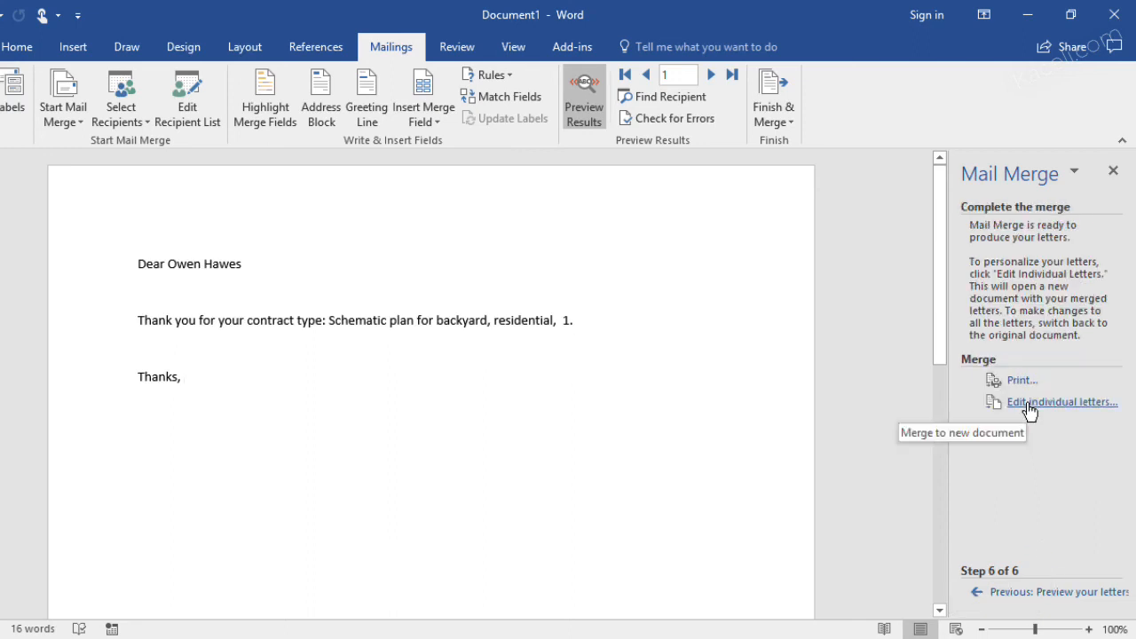
click(1029, 408)
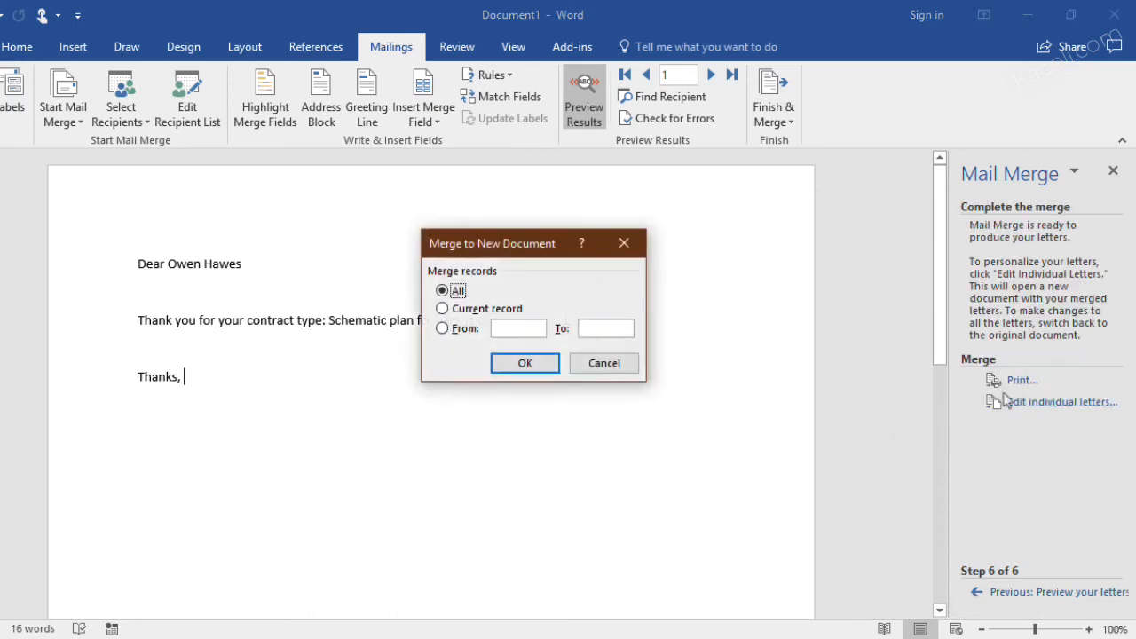
click(525, 364)
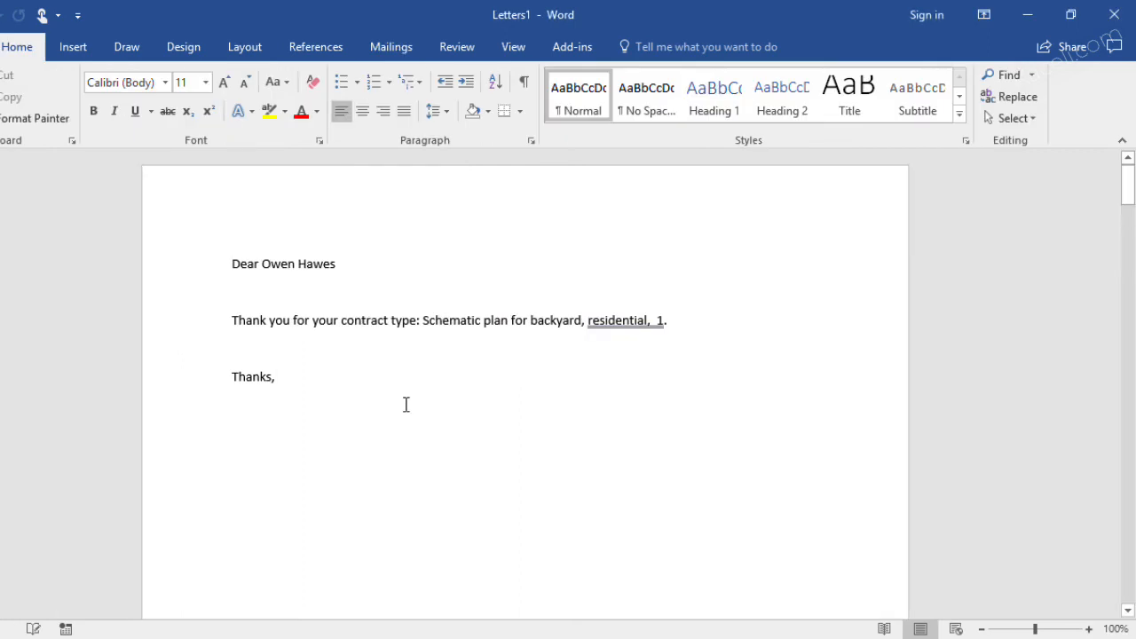
scroll(411, 402, down, 5)
scroll(355, 458, down, 15)
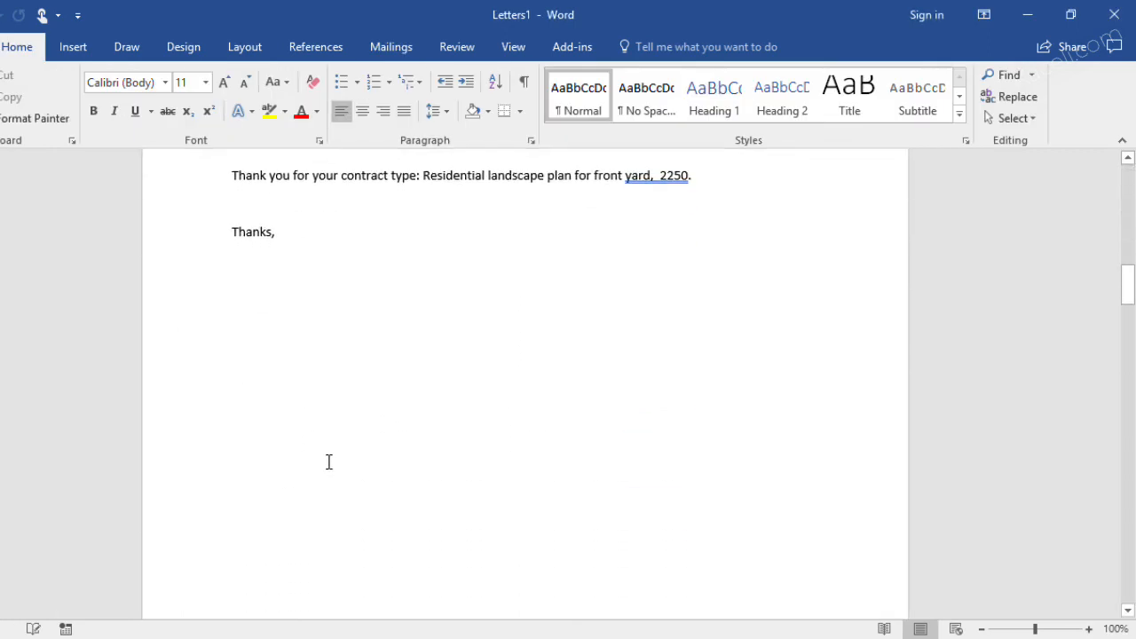
scroll(337, 520, down, 15)
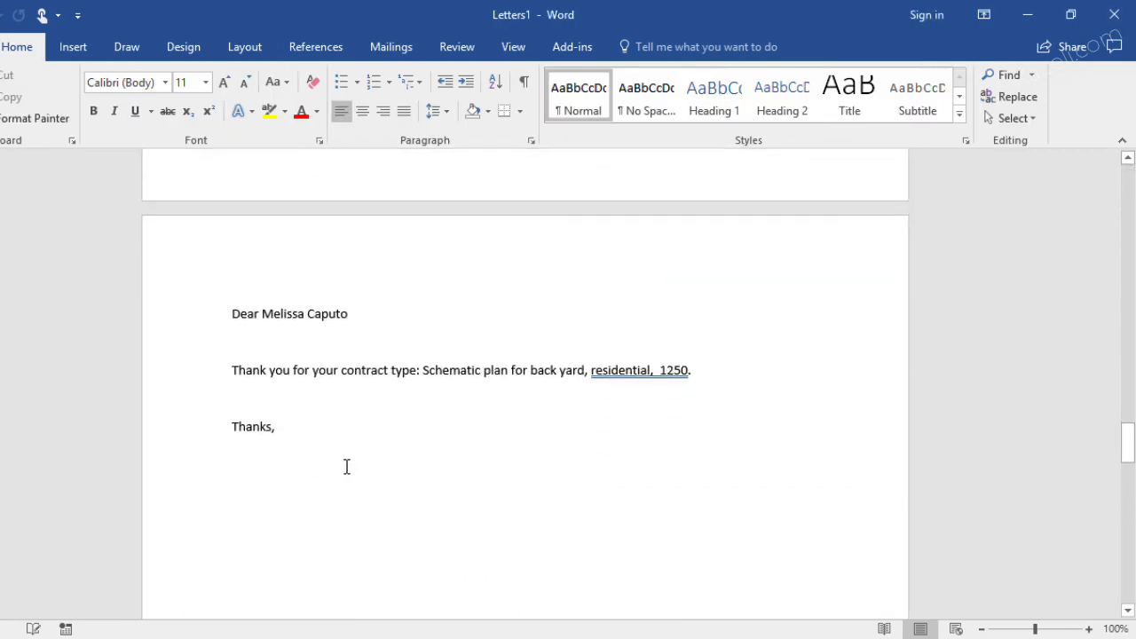
Close the merged letters and the mail merge letter without saving them
click(1114, 14)
click(529, 365)
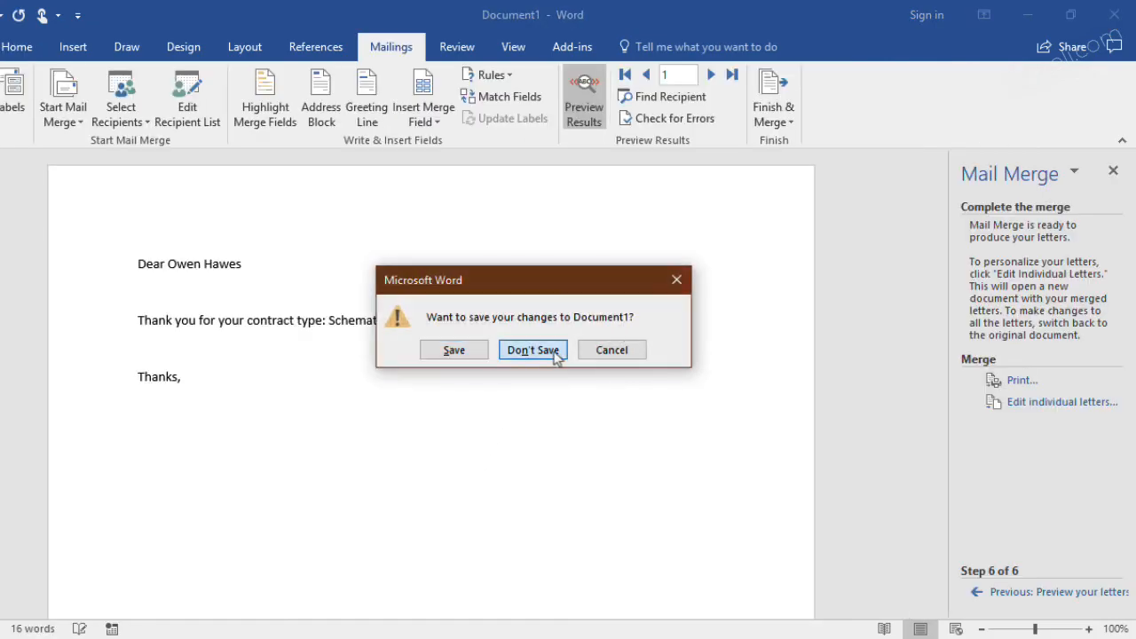
click(543, 350)
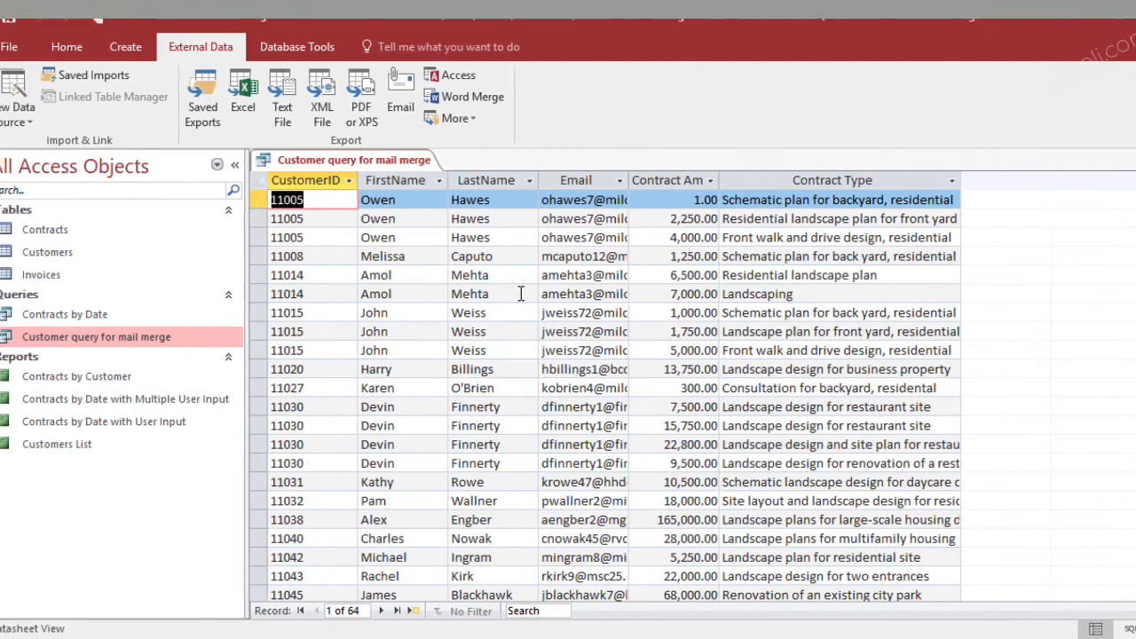
Open the Customers table in Access and fit the Email column's width to its contents
double_click(74, 256)
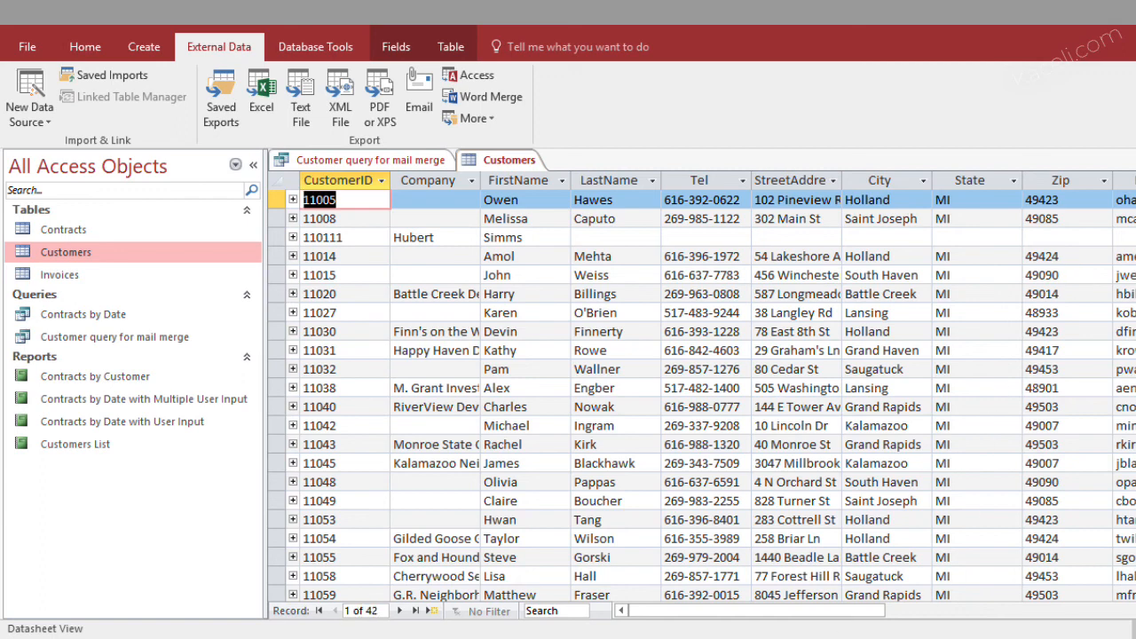
click(951, 614)
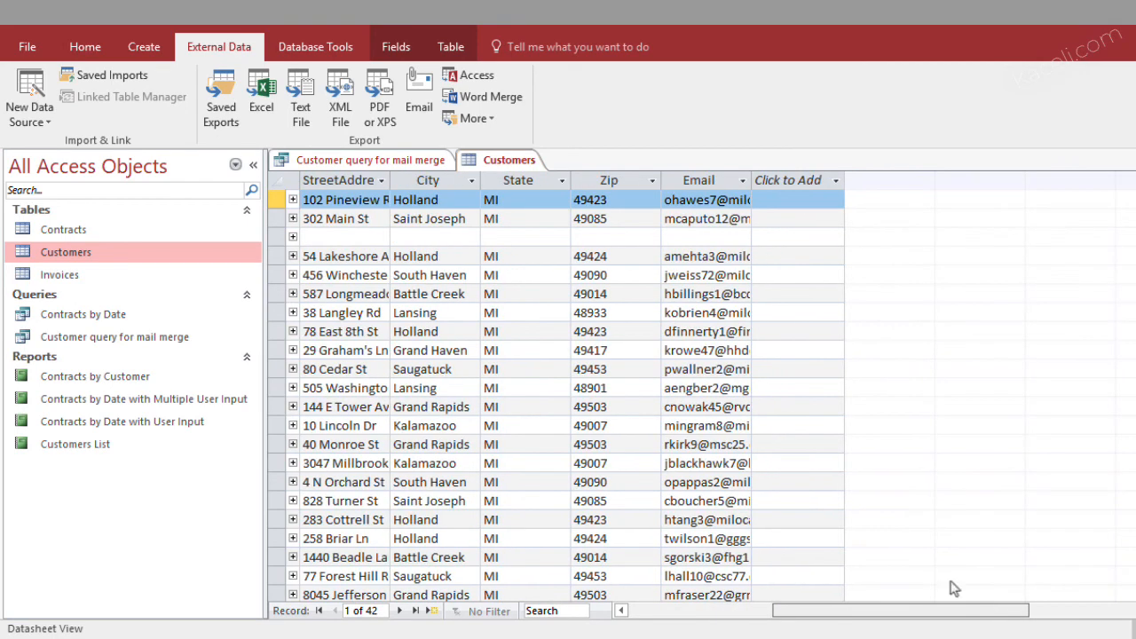
click(745, 181)
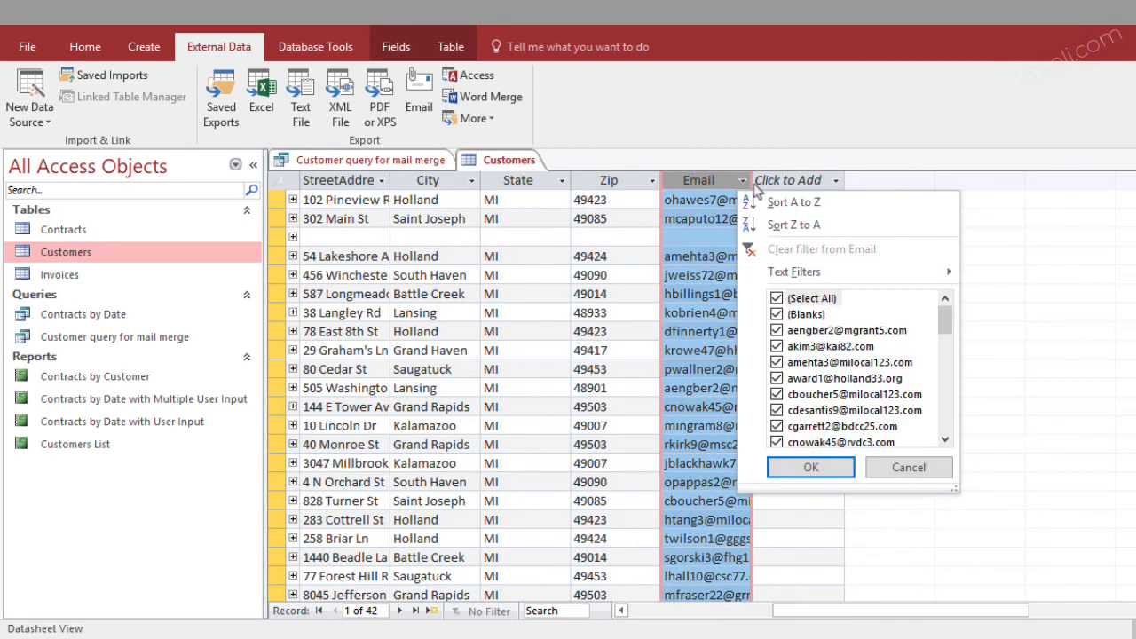
click(908, 467)
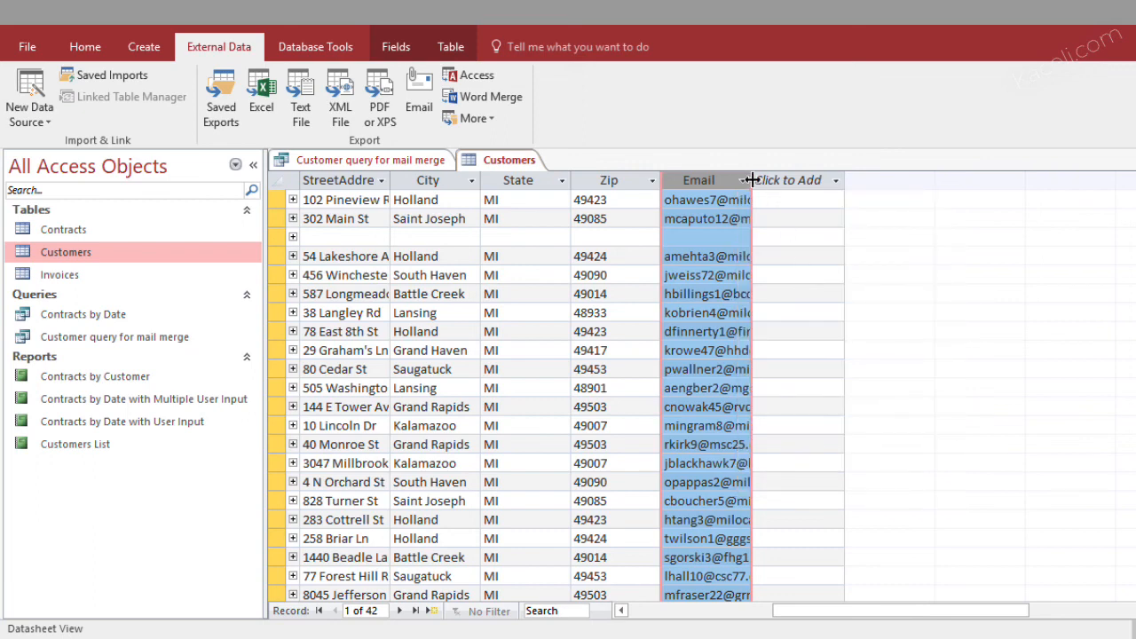
click(748, 180)
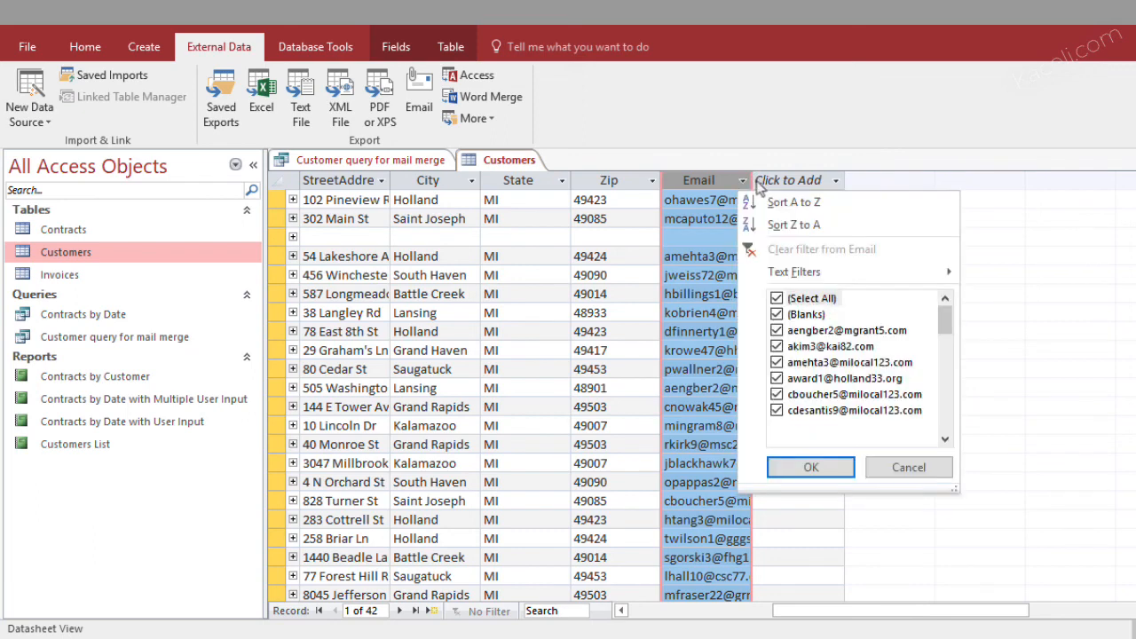
click(907, 467)
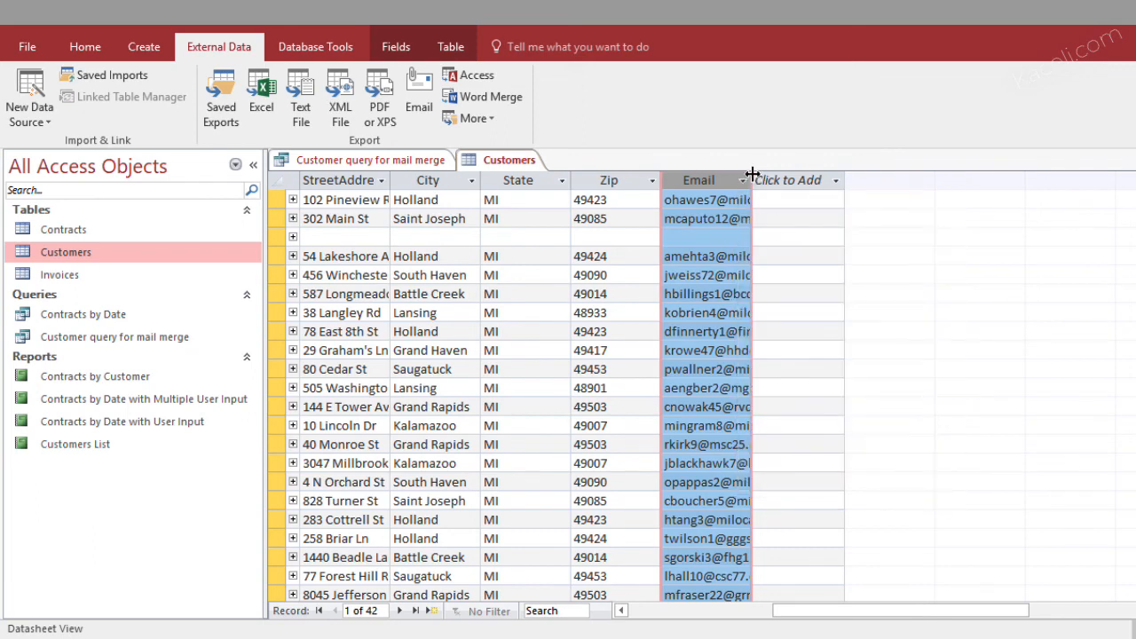
double_click(751, 180)
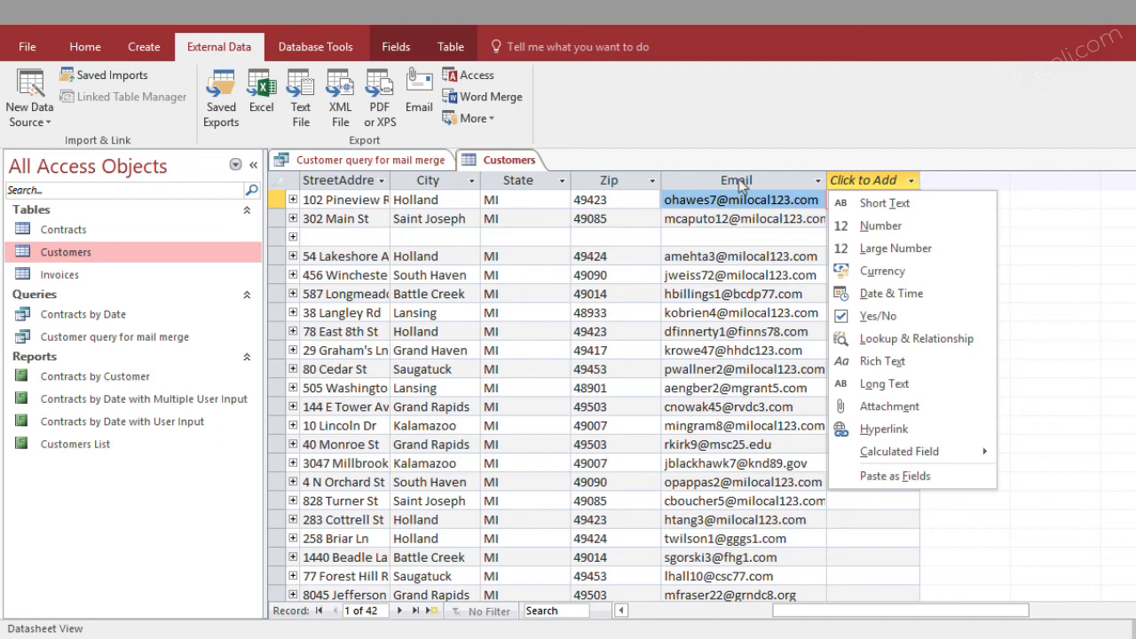
key(Escape)
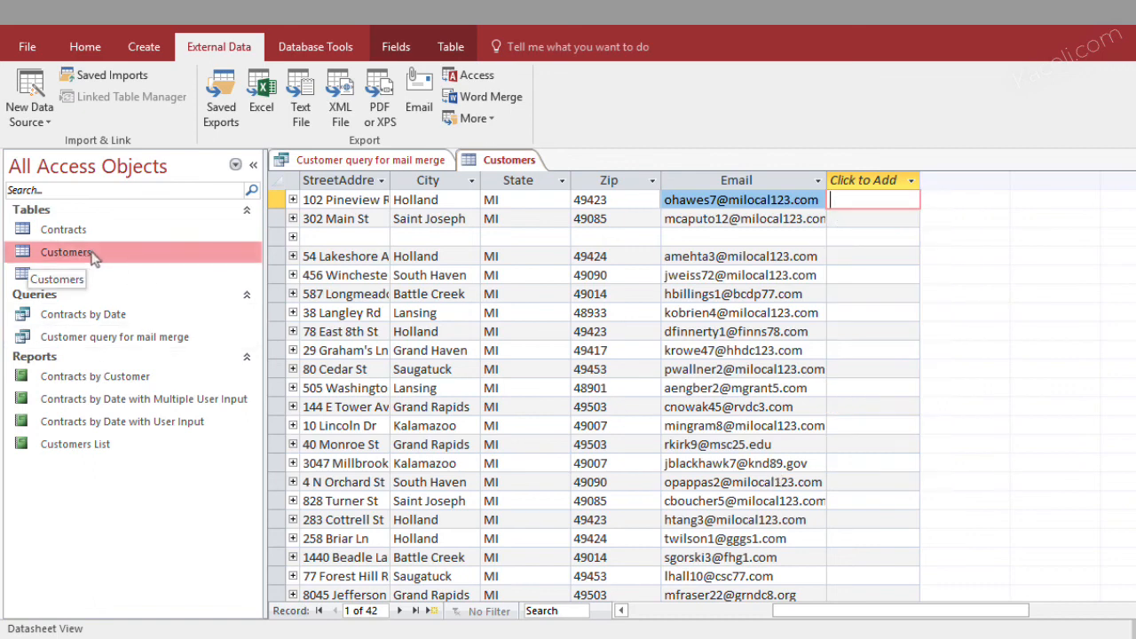
Start a Word mail merge from the Customers table, creating a new document linked to its data
click(489, 99)
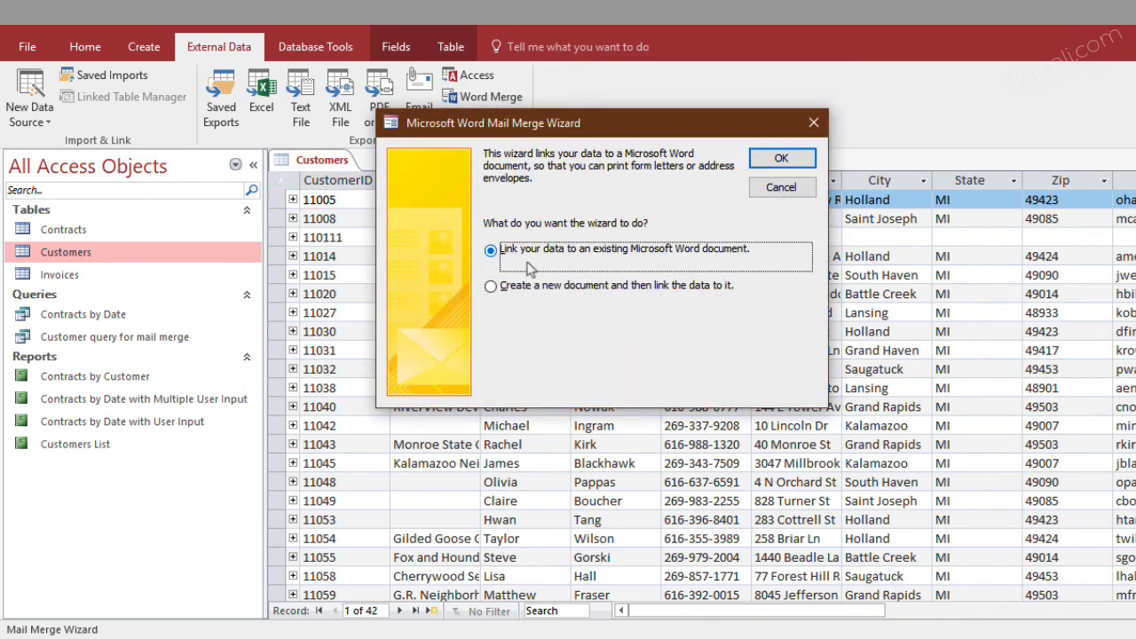
click(541, 289)
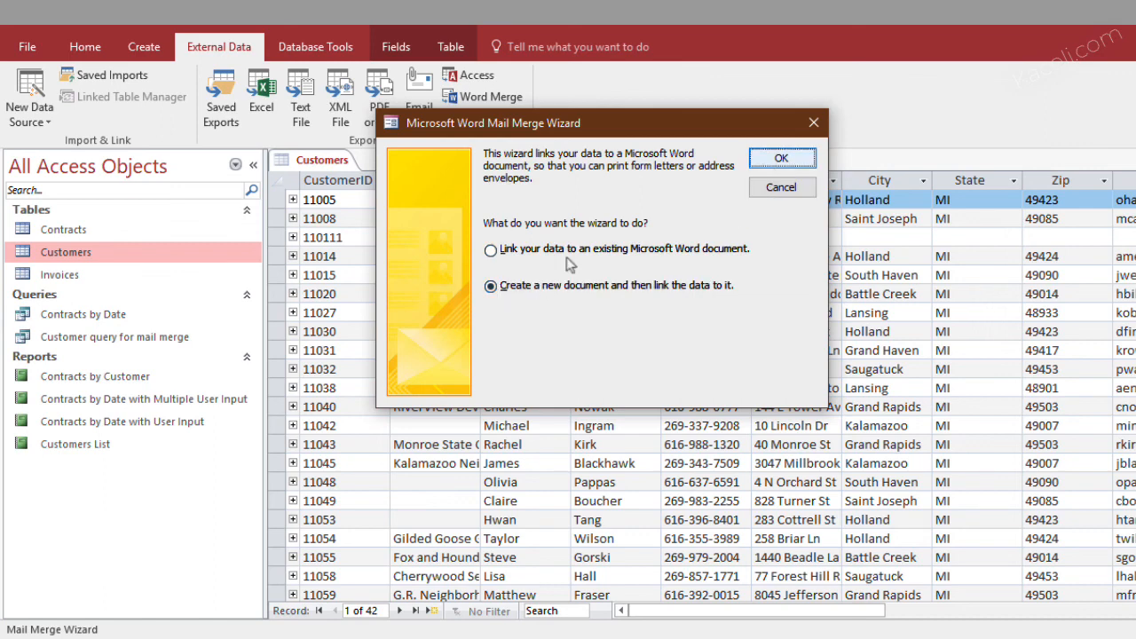
key(Return)
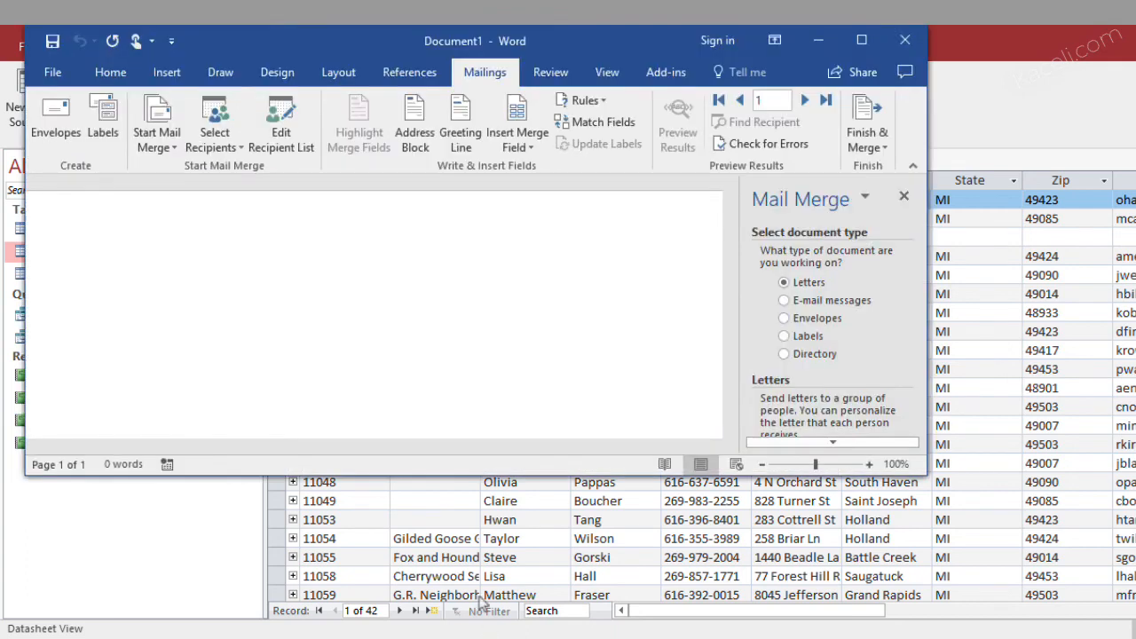
Set the mail merge up as e-mail messages using the current document and the existing Customers recipient list
drag(927, 488, 1084, 603)
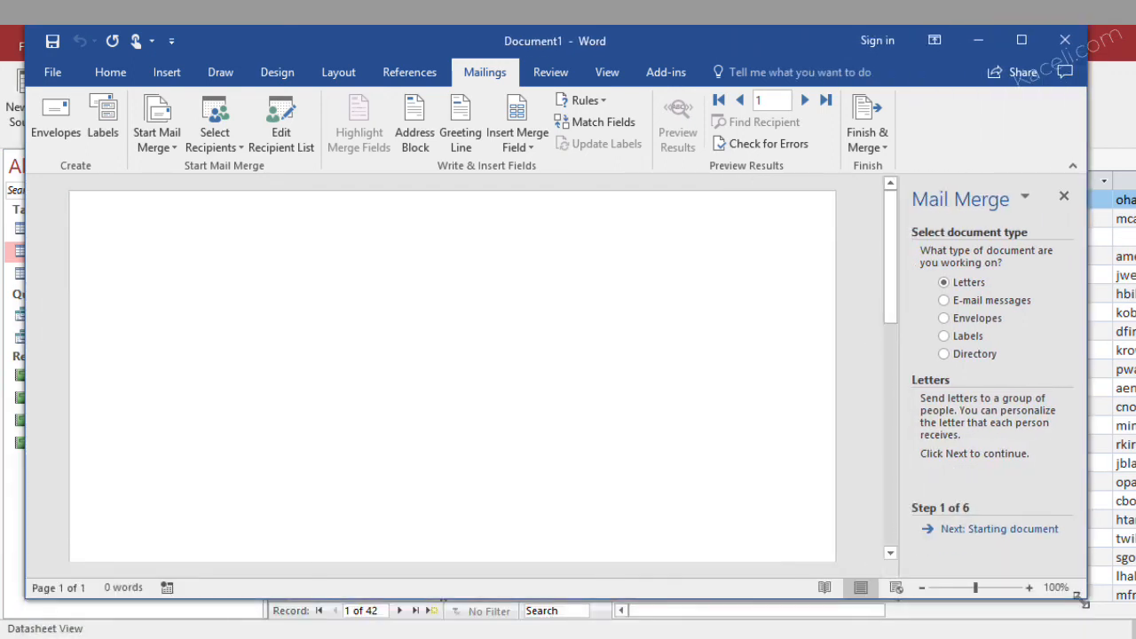
click(943, 301)
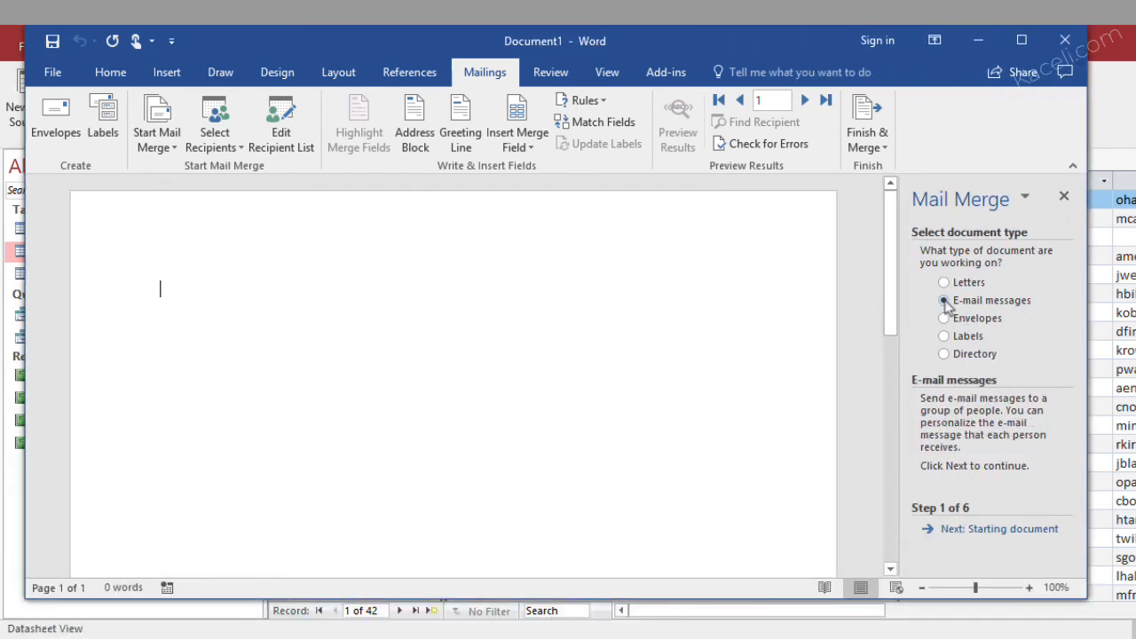
click(991, 530)
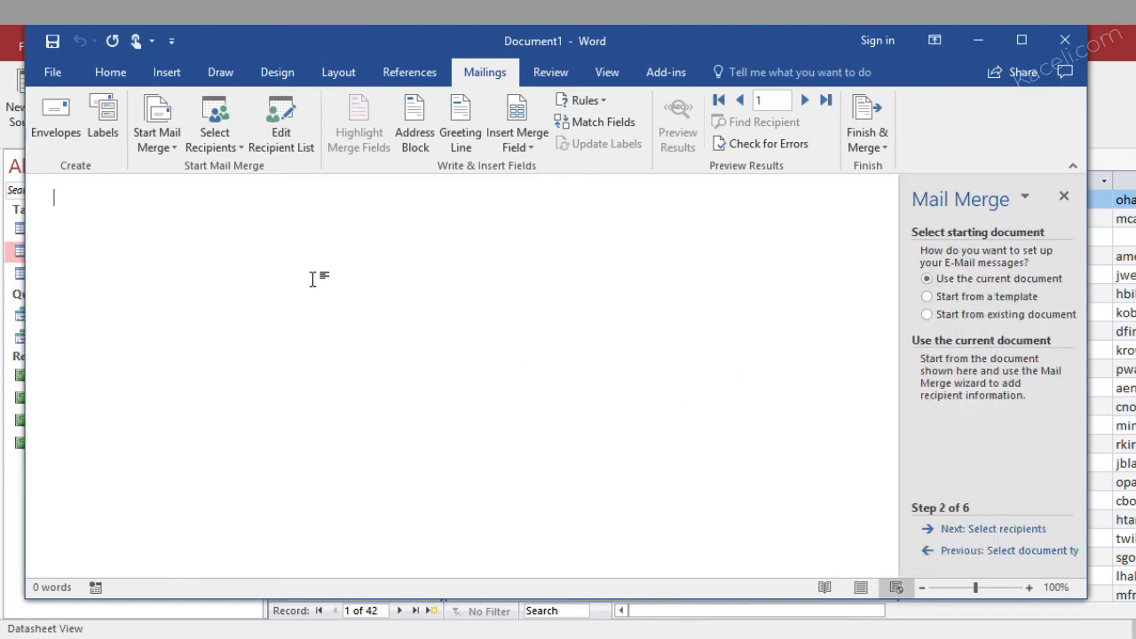
click(1006, 530)
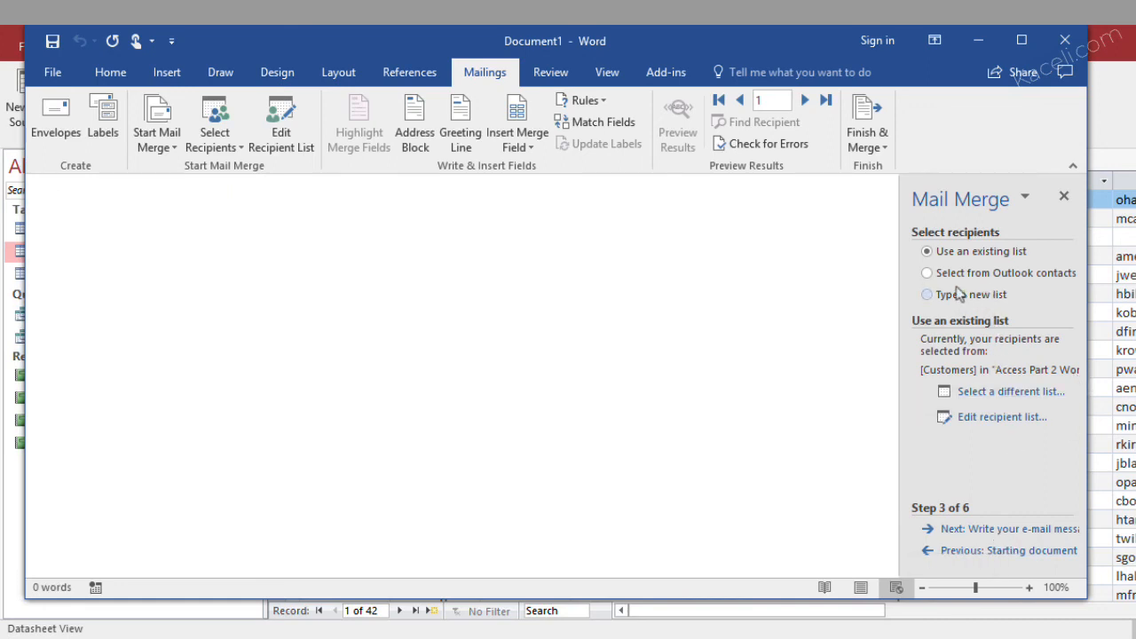
click(976, 528)
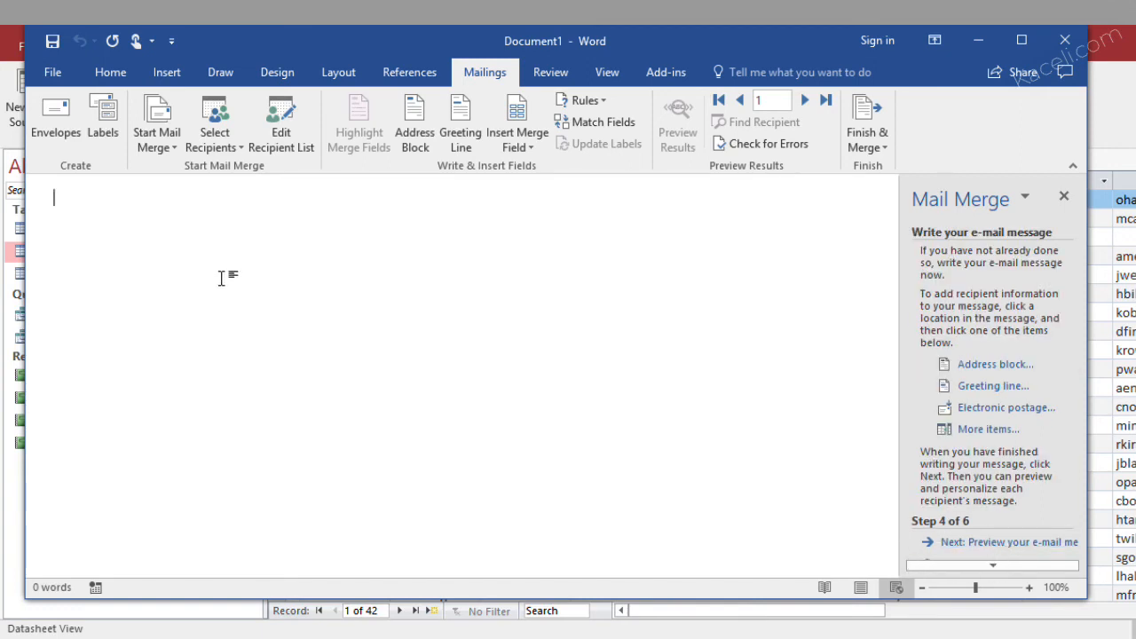
Write the greeting "Dear «FirstName» «LastName»," using merge fields
text(Dear)
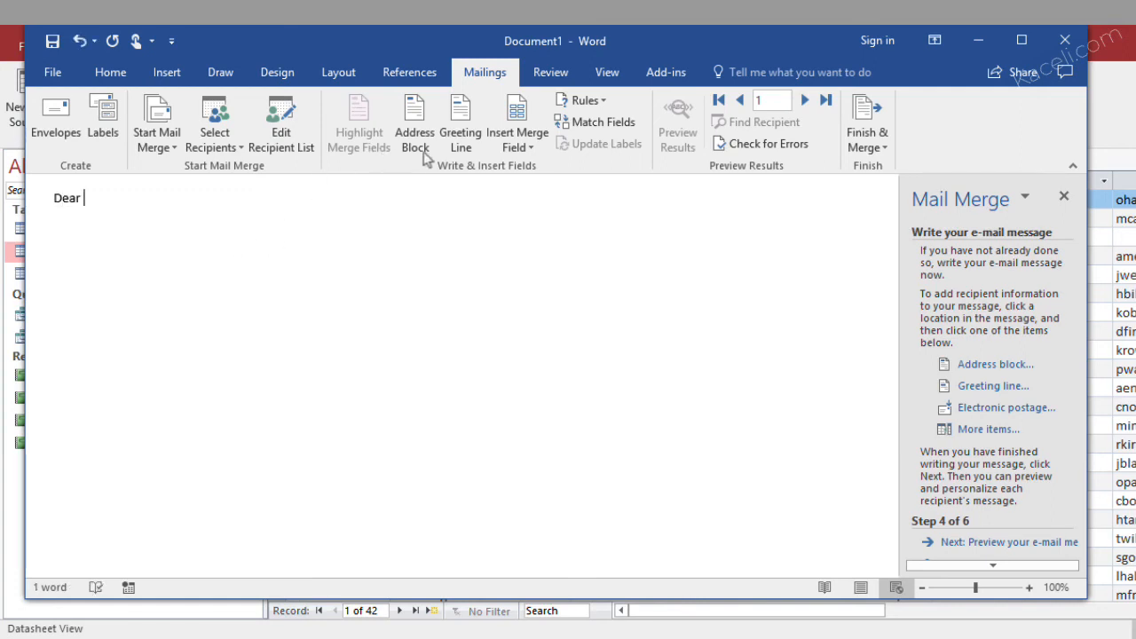
click(523, 148)
click(540, 212)
click(530, 149)
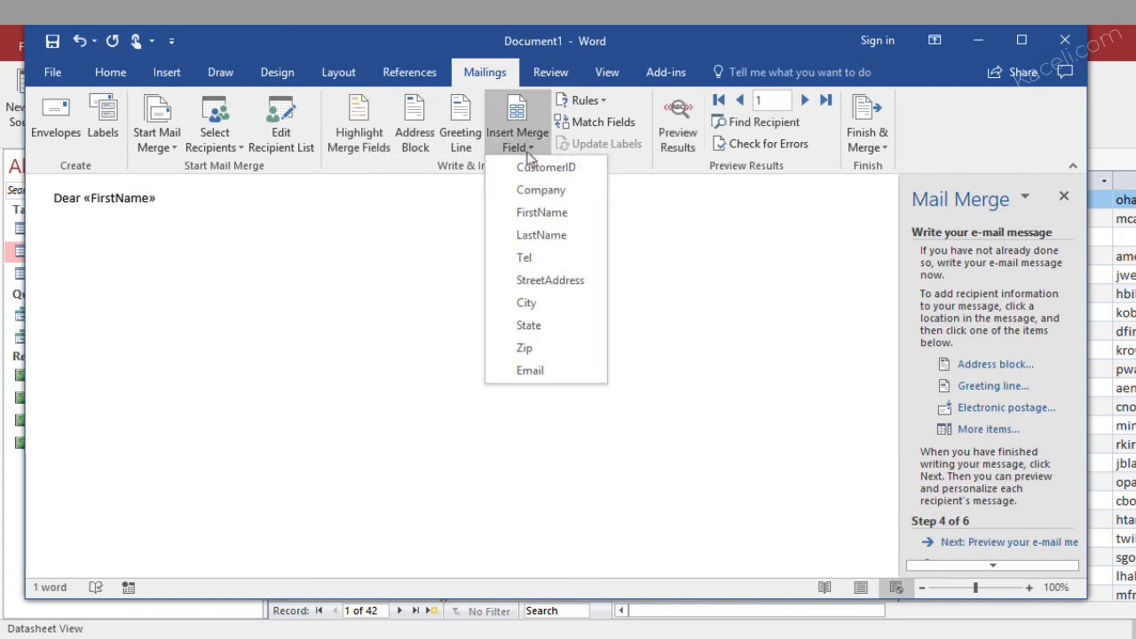
click(527, 241)
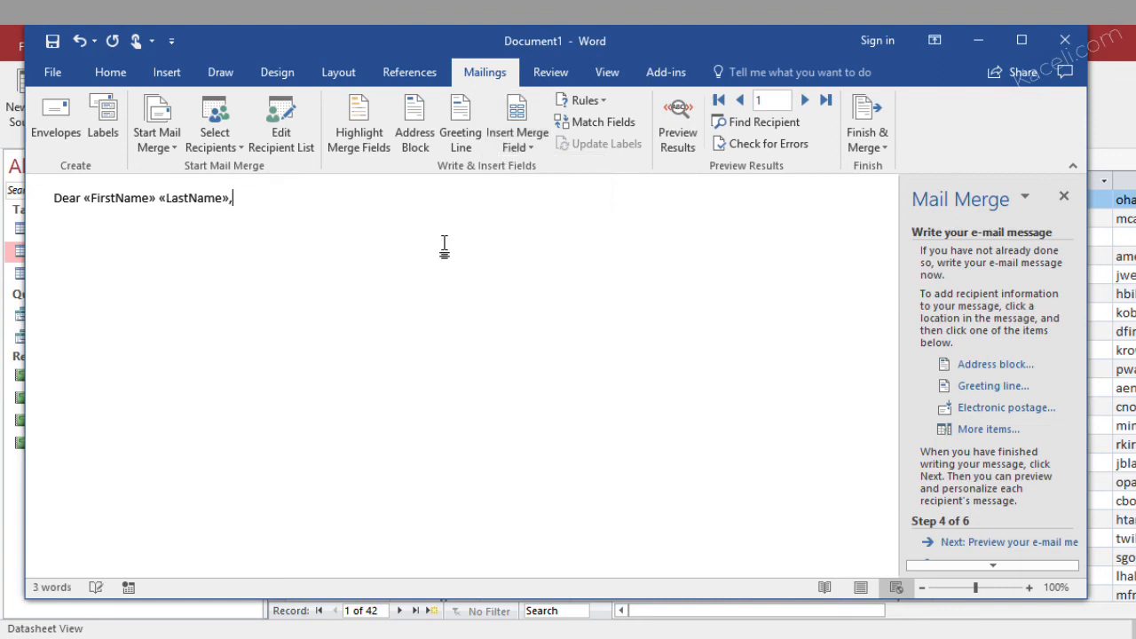
text(,)
Add "Here is the information you have on file with us:" and a "Name:" line with the FirstName and LastName merge fields
key(Return)
key(Return)
text(Here is the information you have on file with us:)
key(Return)
text(Name:)
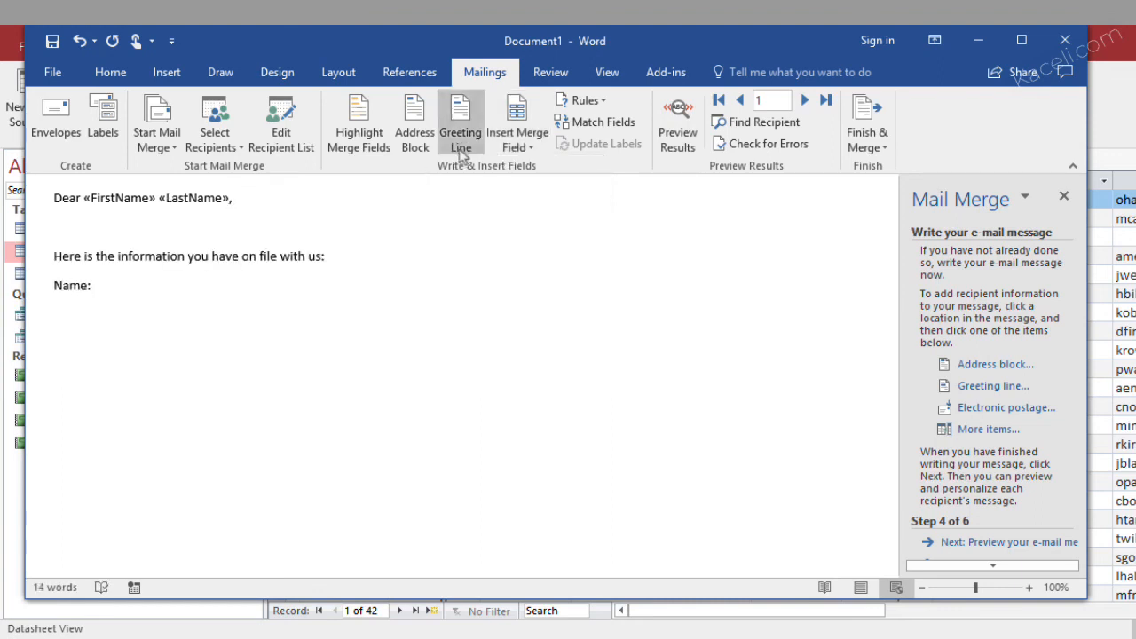
click(521, 146)
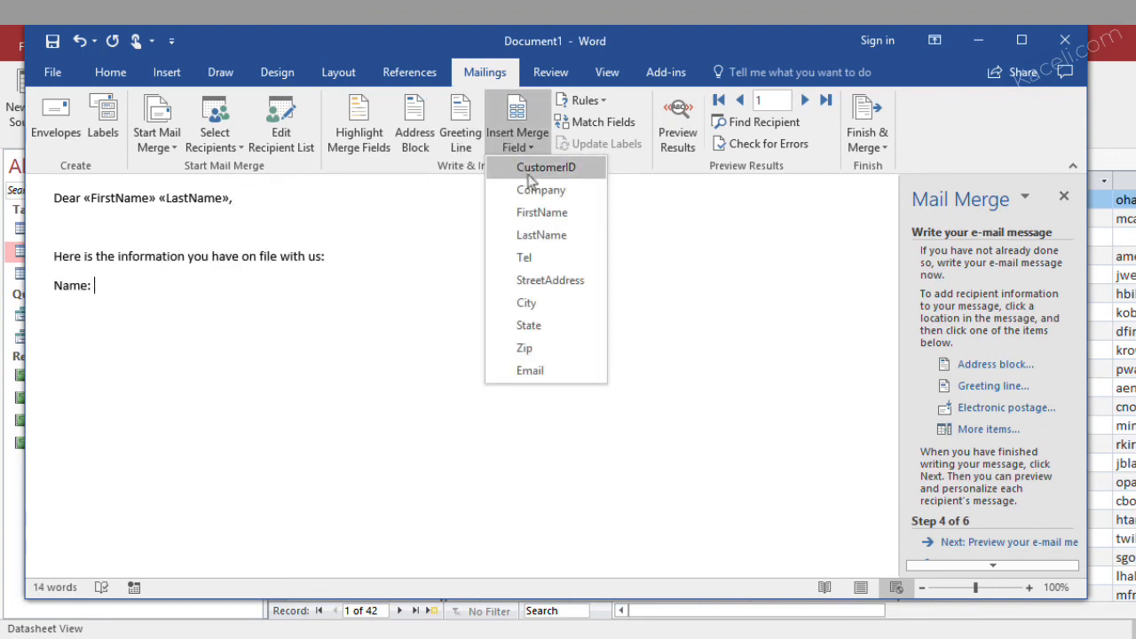
click(539, 213)
click(533, 235)
key(Return)
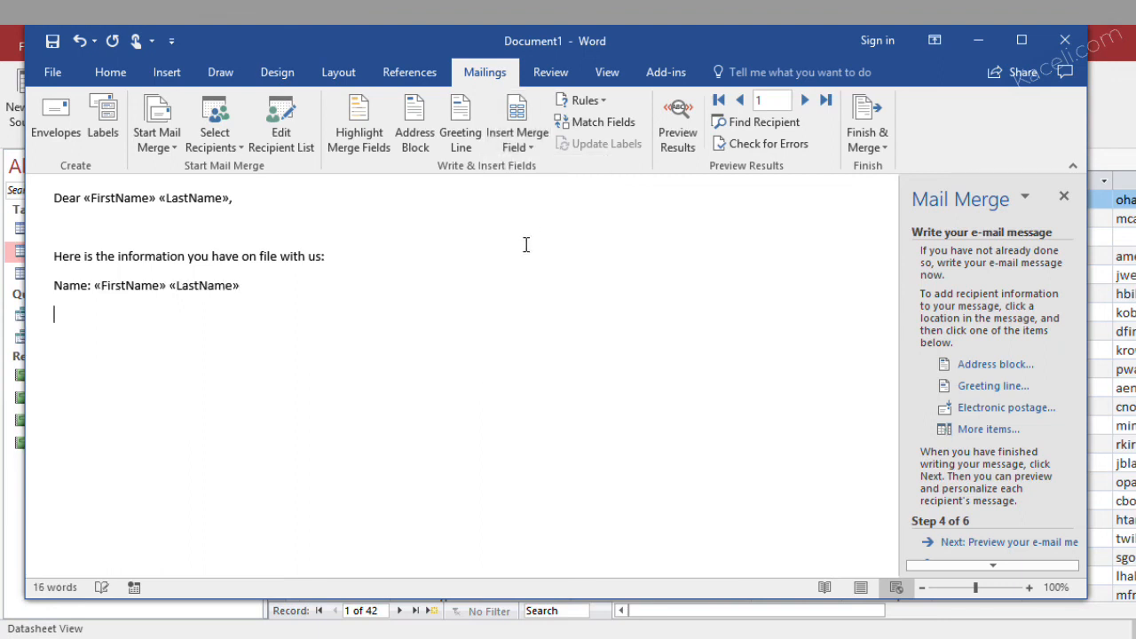
Complete the message with an "Address:" block using the StreetAddress, City, State and Zip merge fields, an "Email:" field line, and a correction notice with sign-off
click(522, 151)
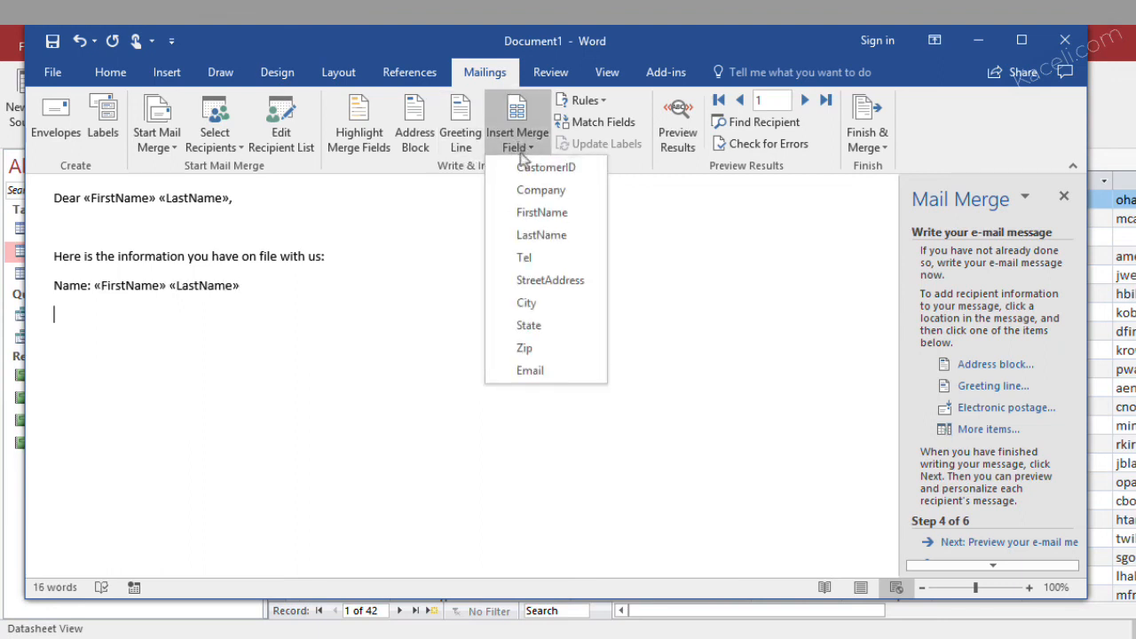
click(542, 280)
click(522, 151)
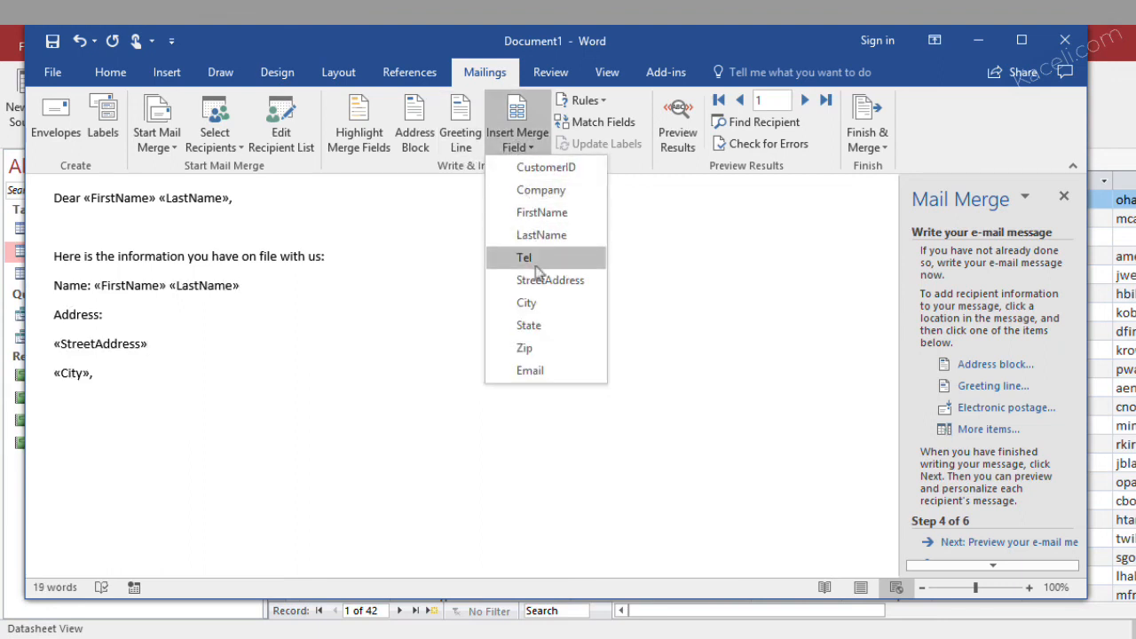
click(534, 325)
key(Return)
click(520, 147)
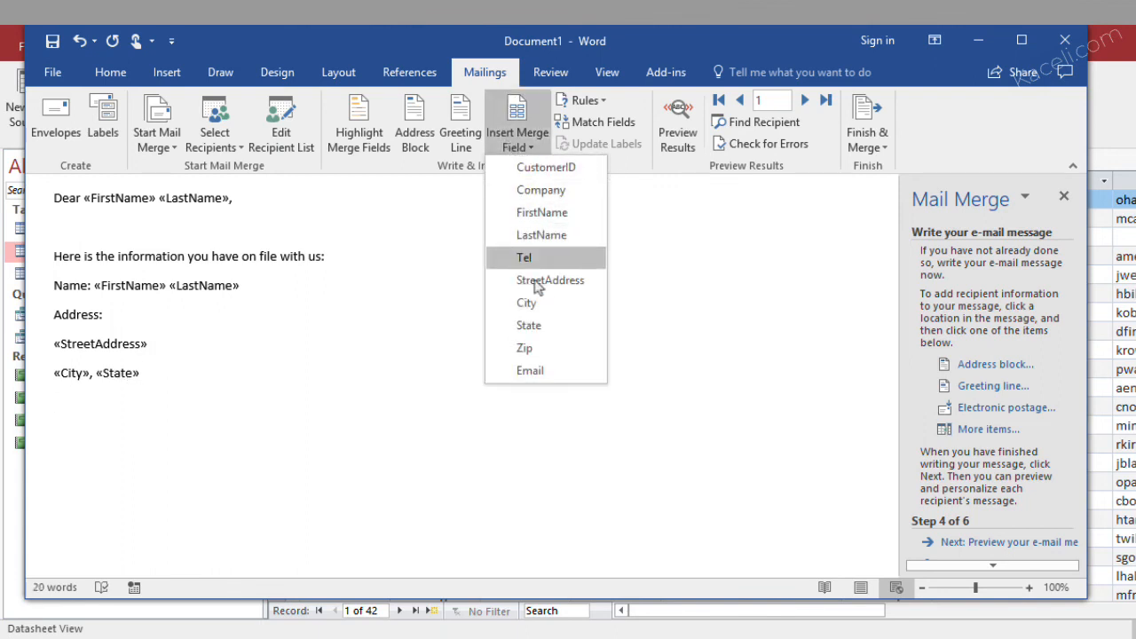
click(525, 346)
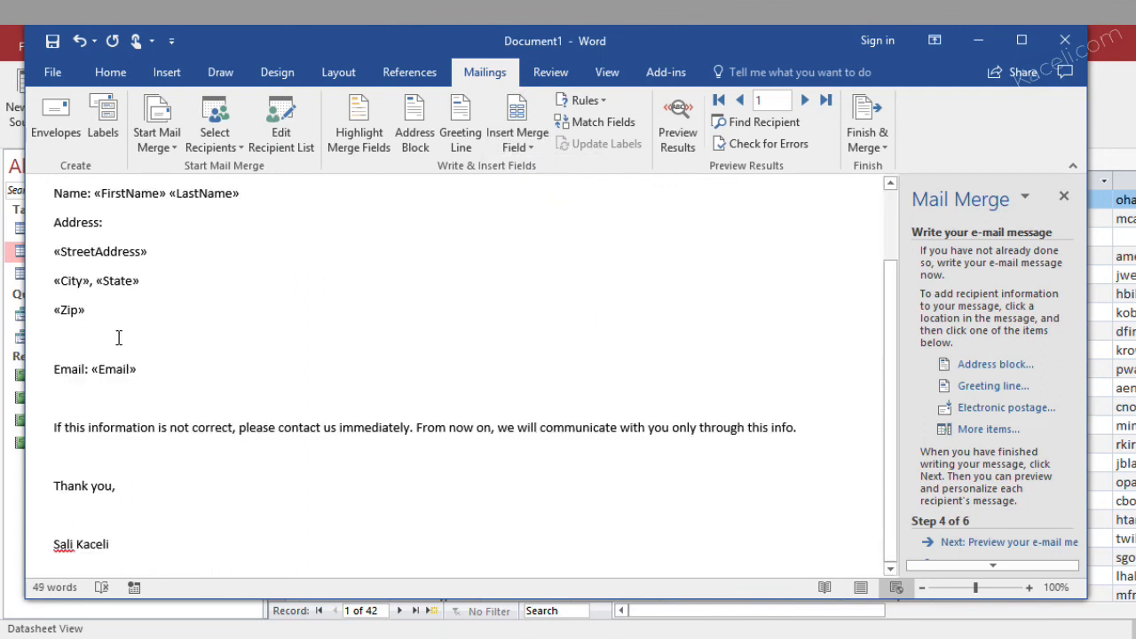
Indent the StreetAddress, City, State and Zip merge field lines one level beneath "Address:"
drag(94, 311, 54, 251)
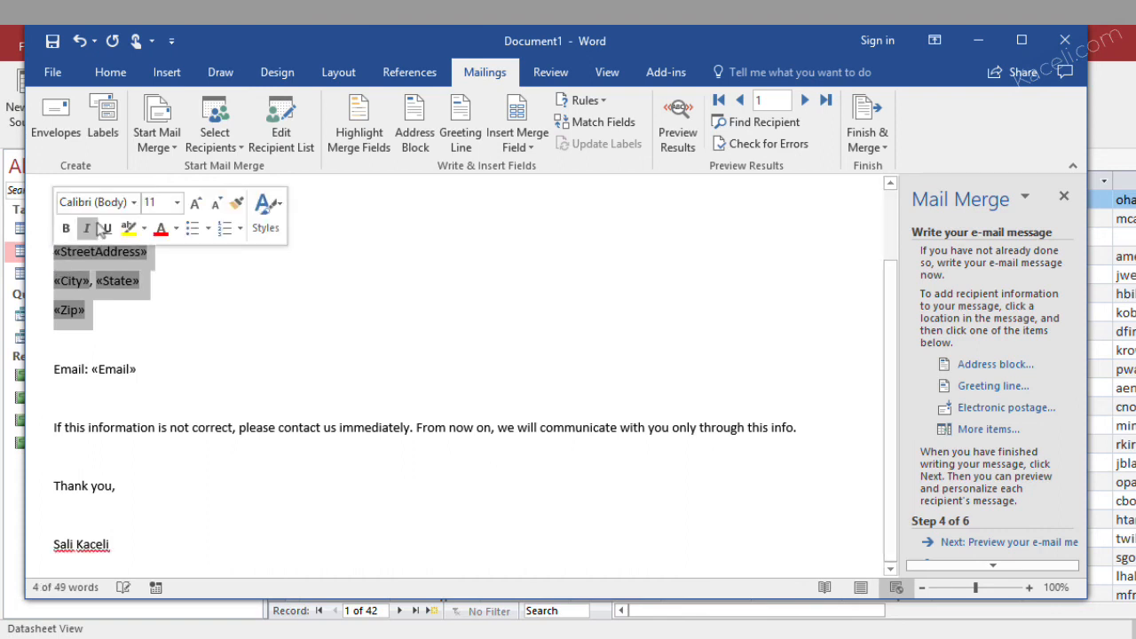
click(111, 73)
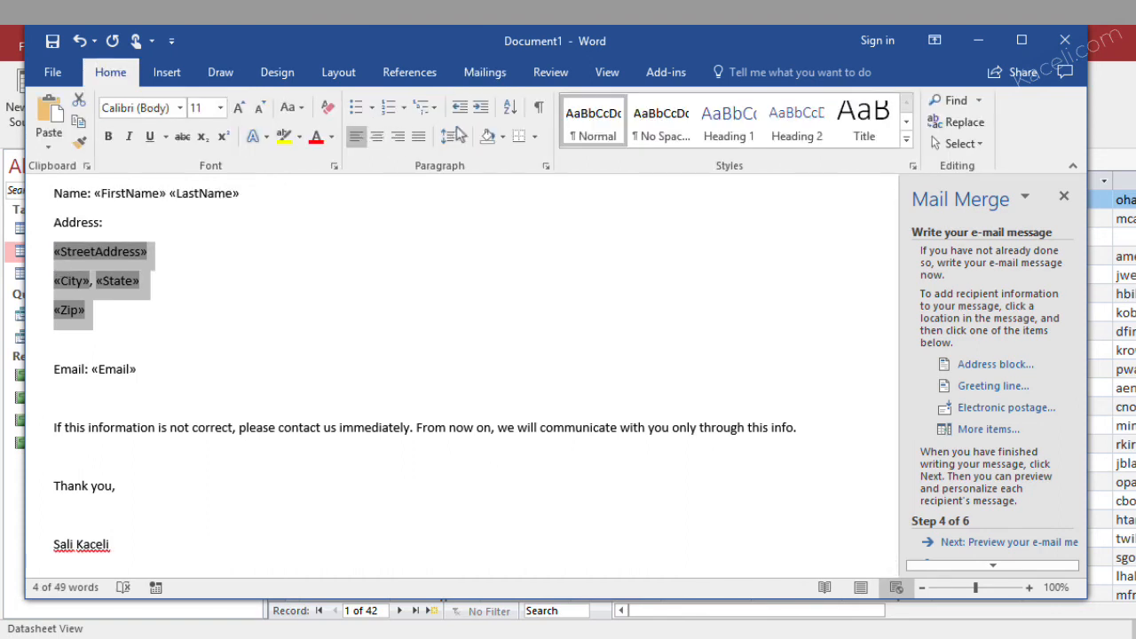
click(480, 107)
click(242, 268)
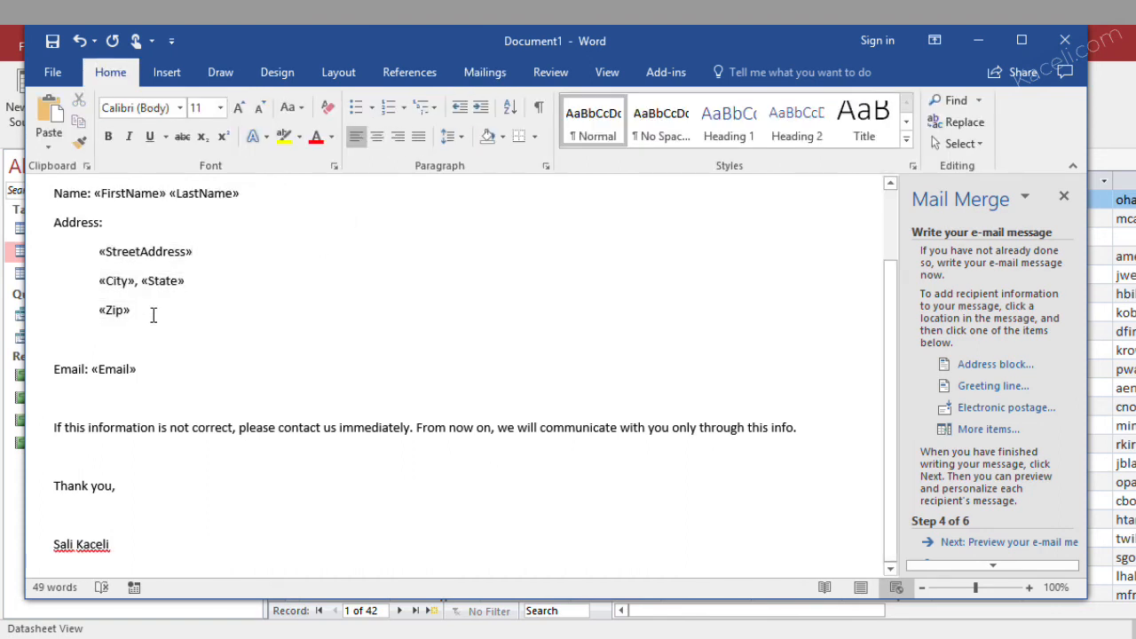
click(154, 369)
Preview the merged messages and proceed to the Merge to E-mail options, choosing the Email field as the recipient address
click(1013, 543)
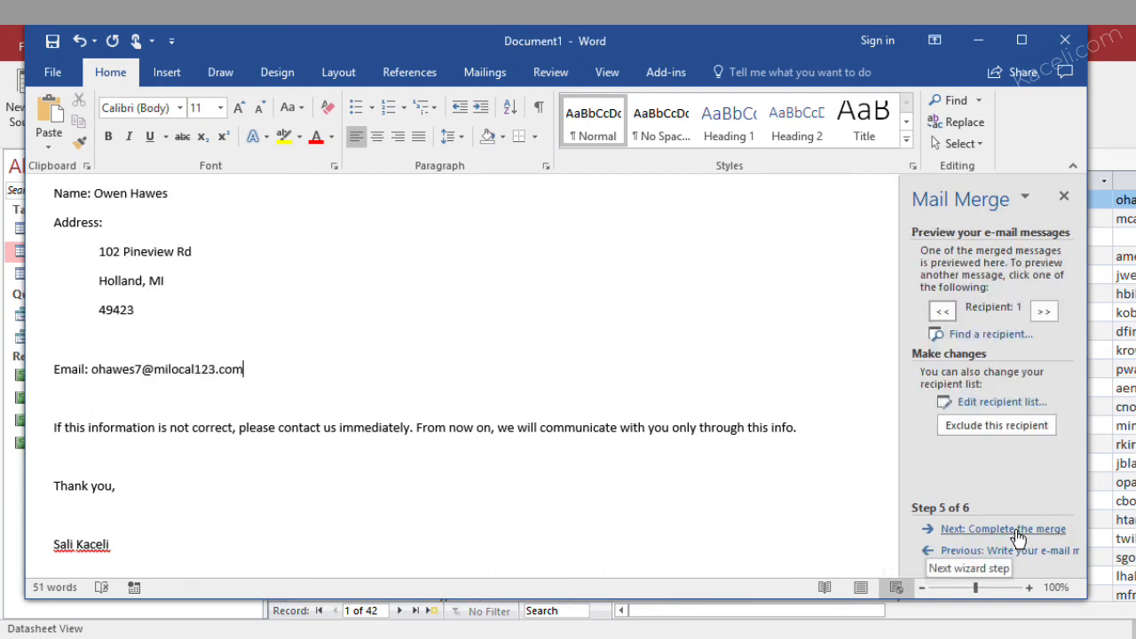
click(1016, 531)
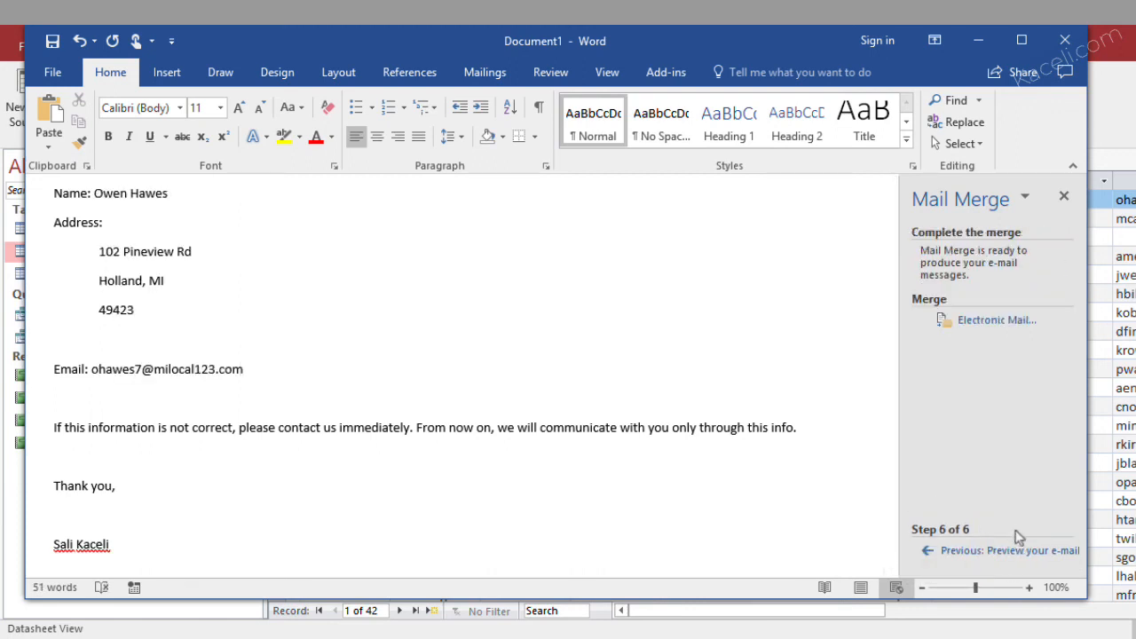
click(991, 326)
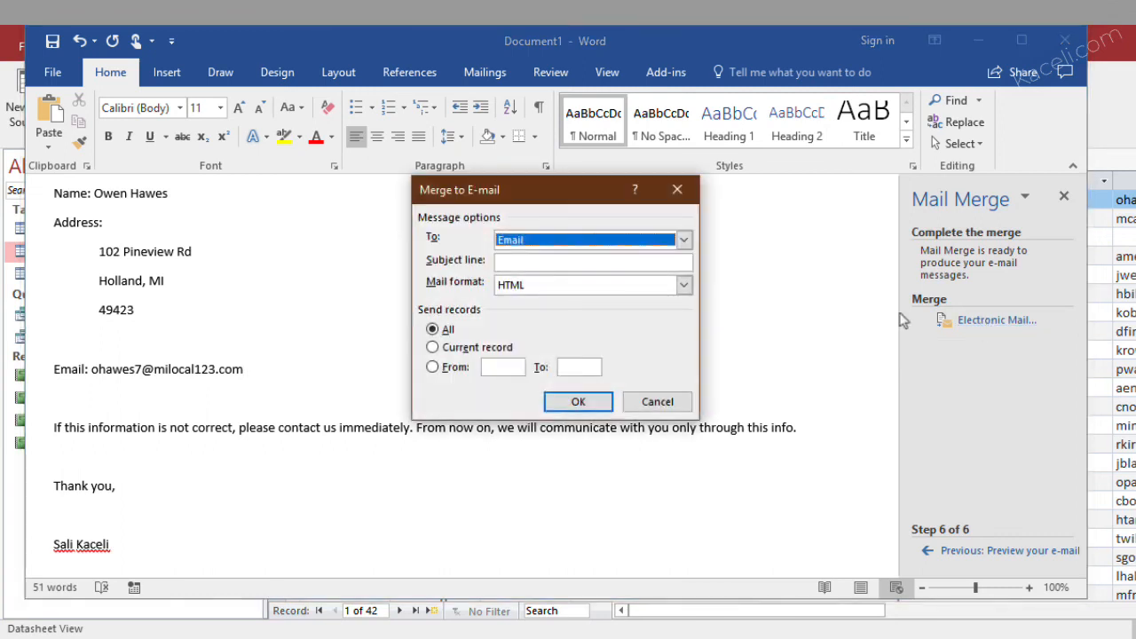
click(541, 241)
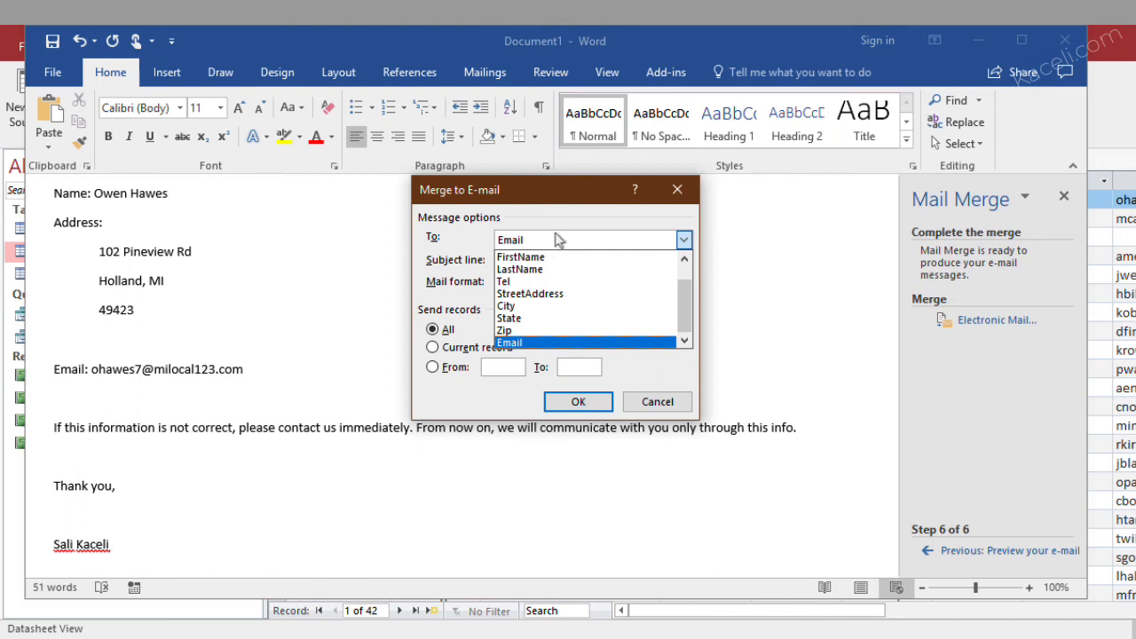
click(537, 344)
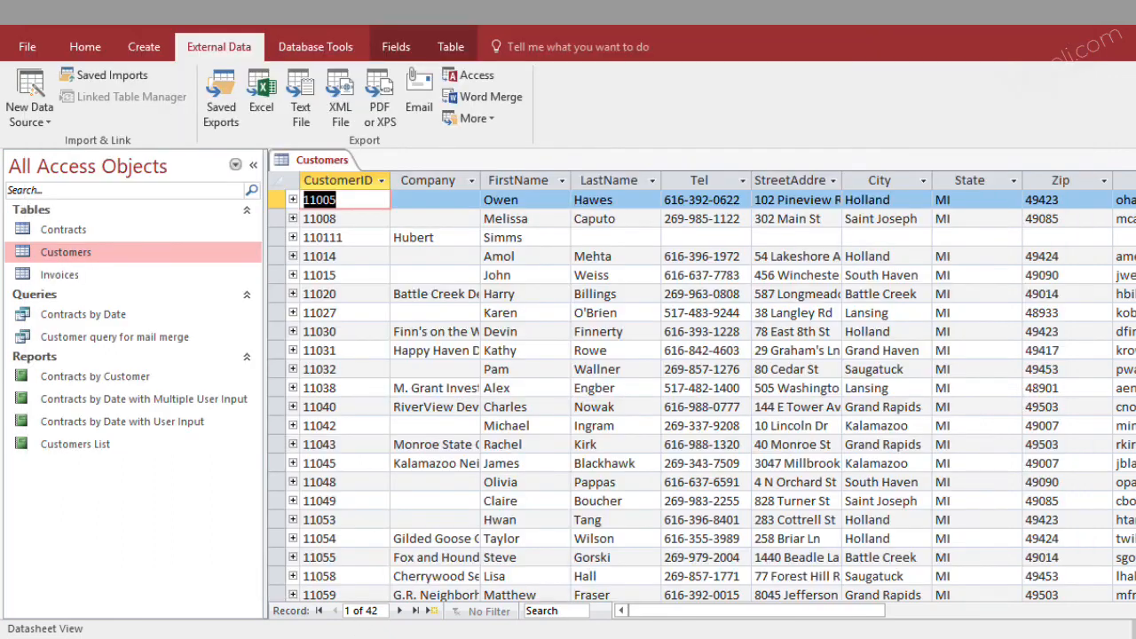
Switch to Access and look through the Email column of the Customers table to check the recipients' addresses
drag(838, 611, 953, 613)
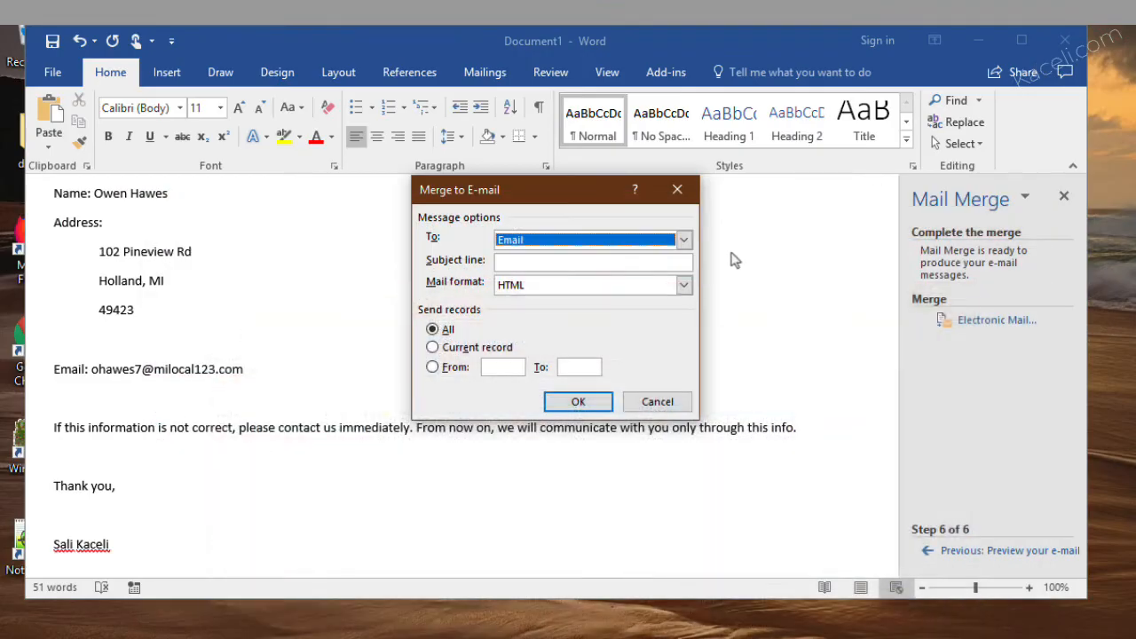
click(536, 260)
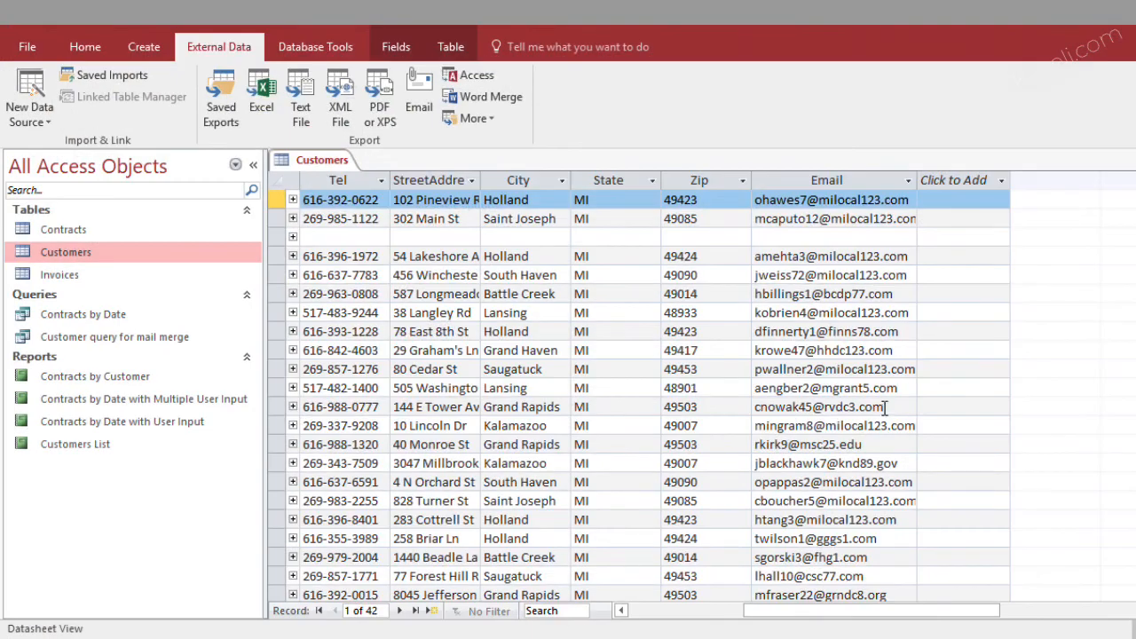
scroll(827, 424, down, 10)
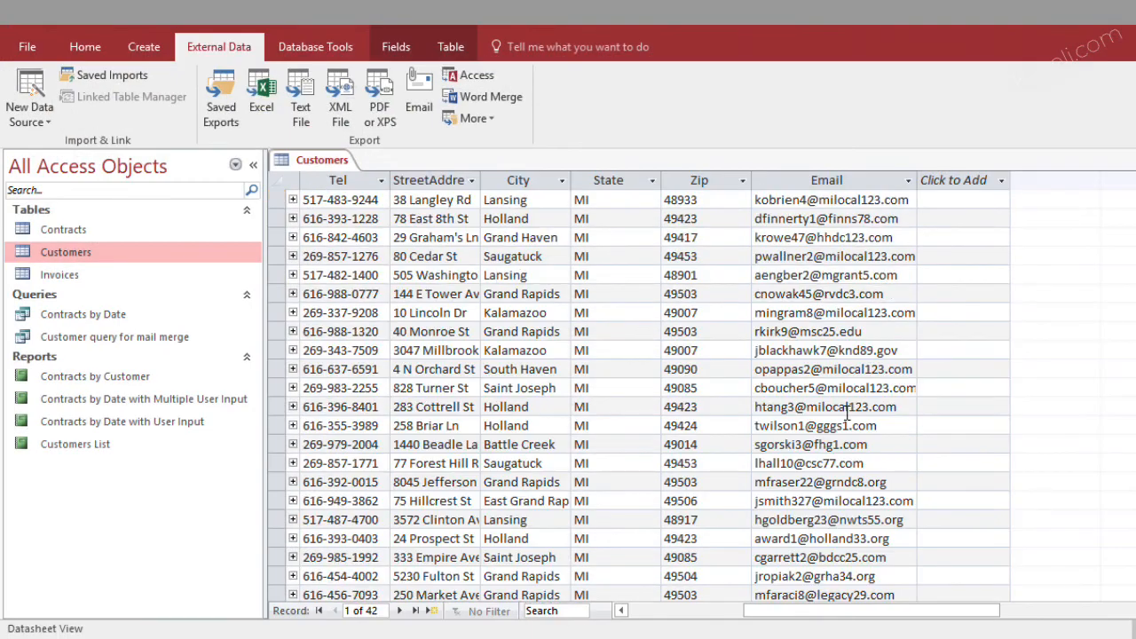
scroll(824, 430, down, 1)
scroll(824, 429, up, 3)
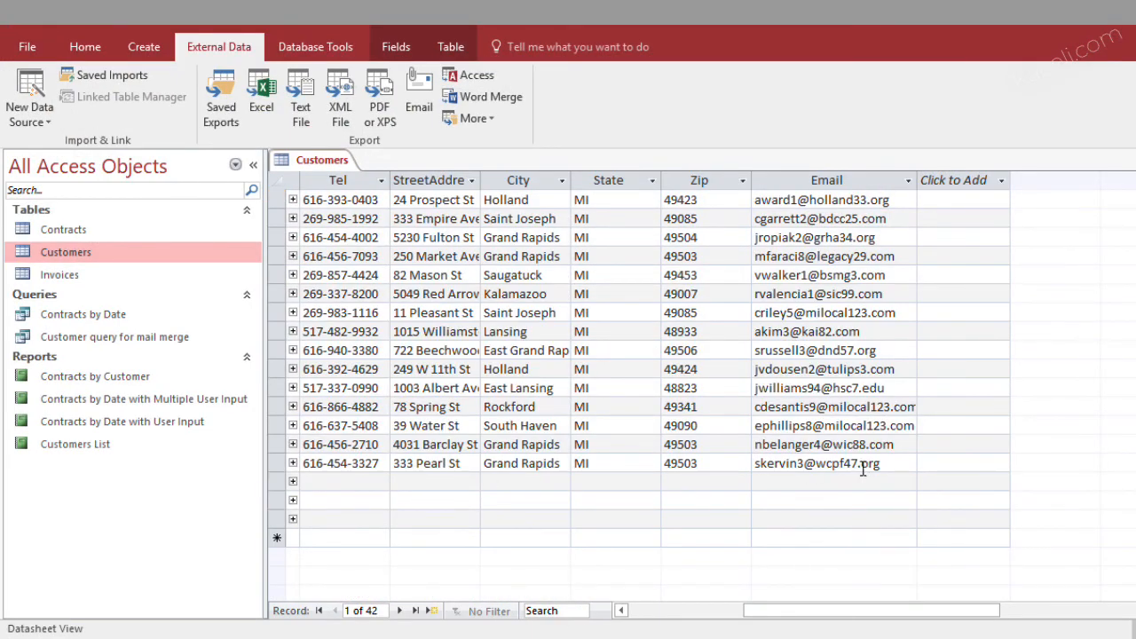
scroll(908, 495, up, 9)
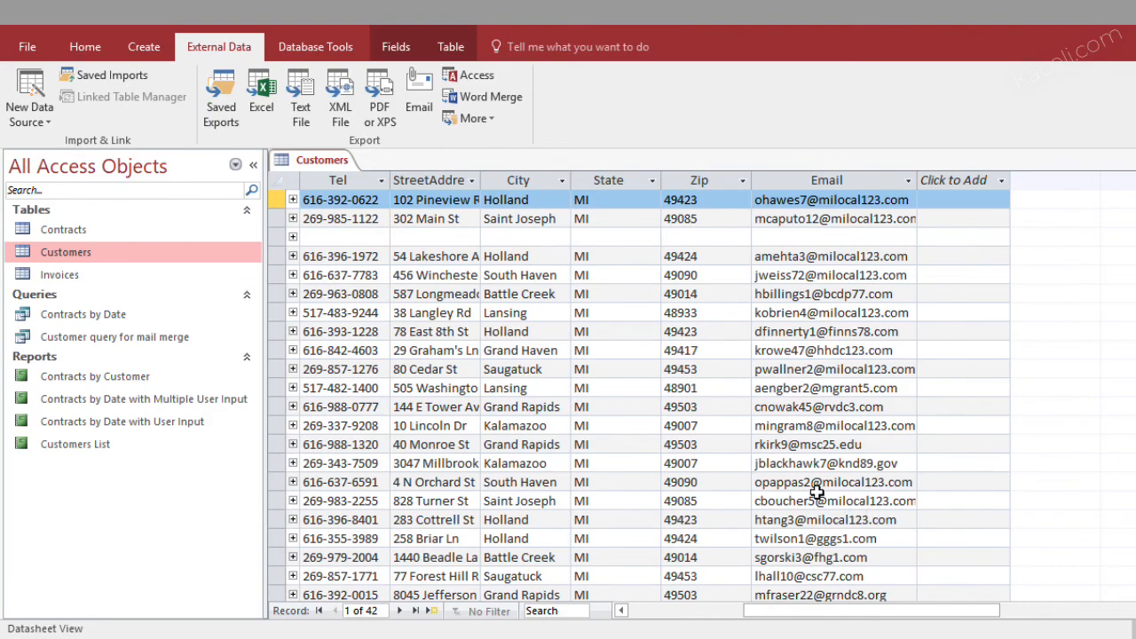
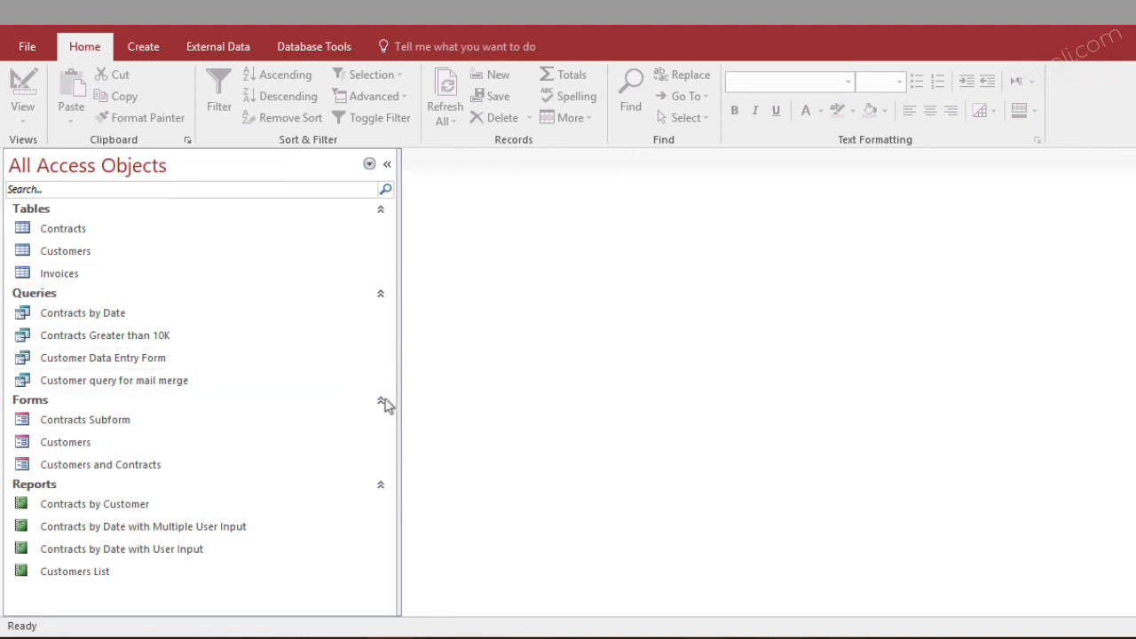
Narrow the object list, create a new switchboard with the Switchboard Manager, and open the Main Switchboard page for editing
drag(398, 390, 276, 407)
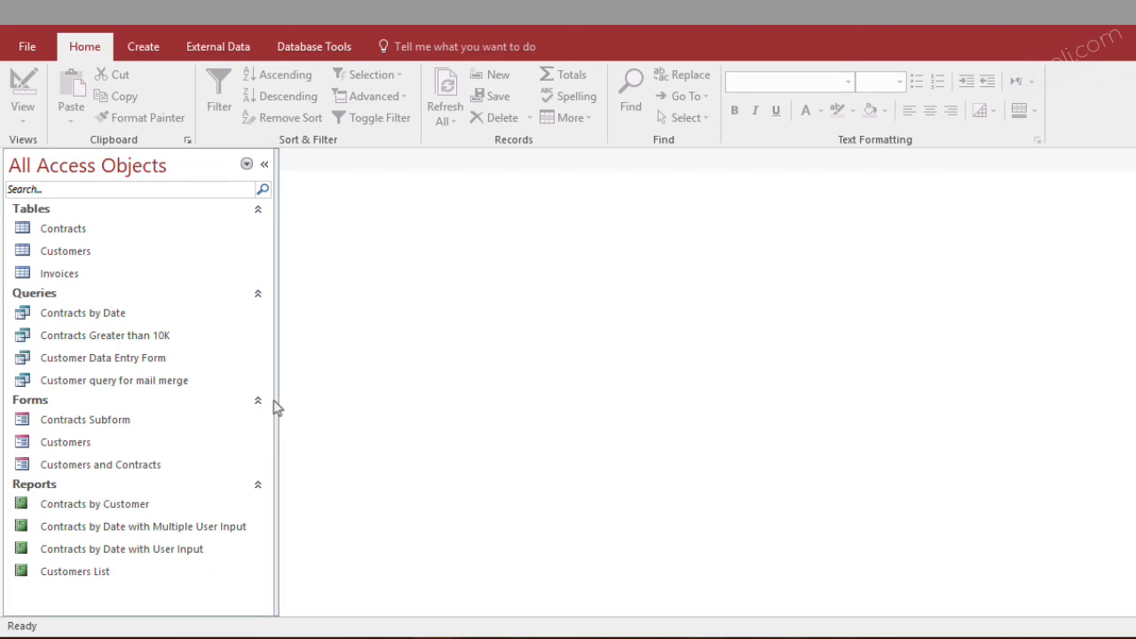
click(443, 49)
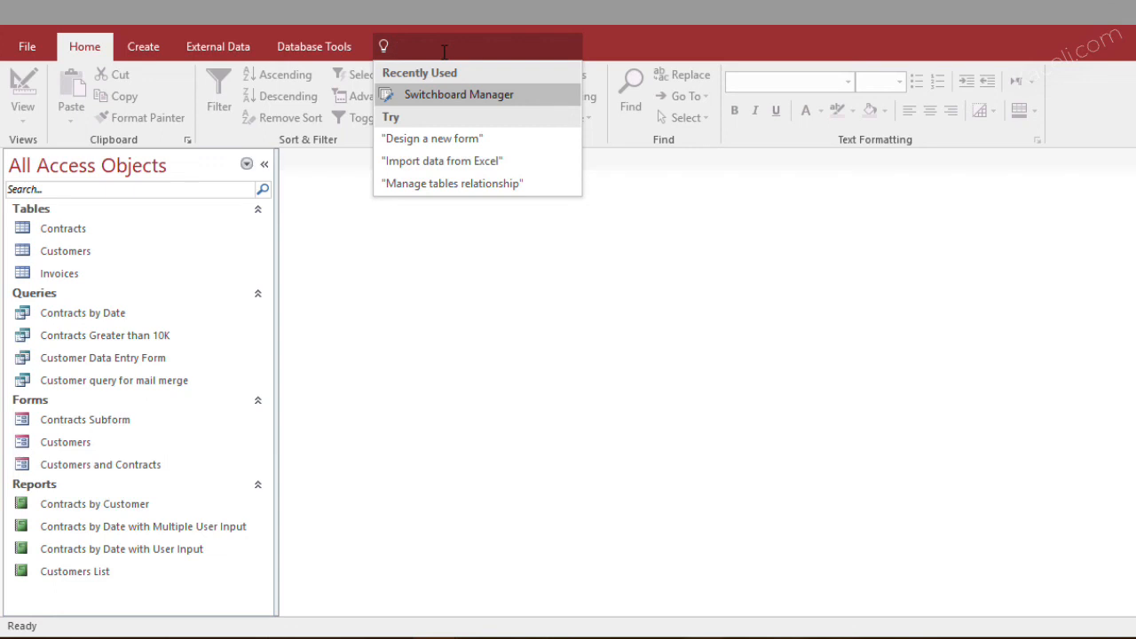
click(626, 55)
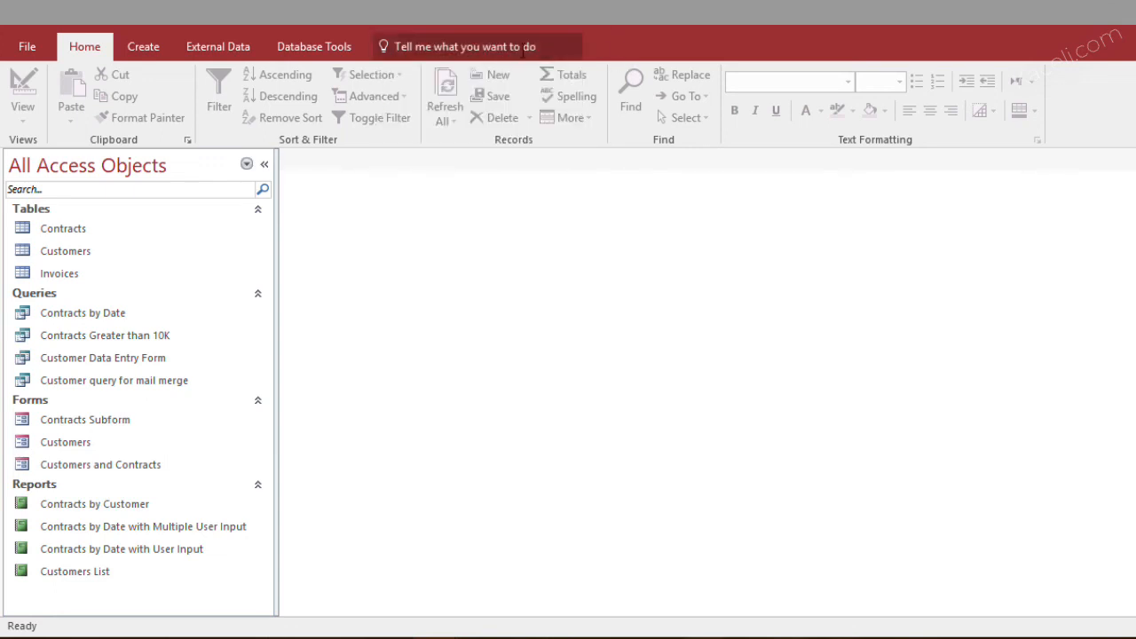
click(441, 48)
text(switch)
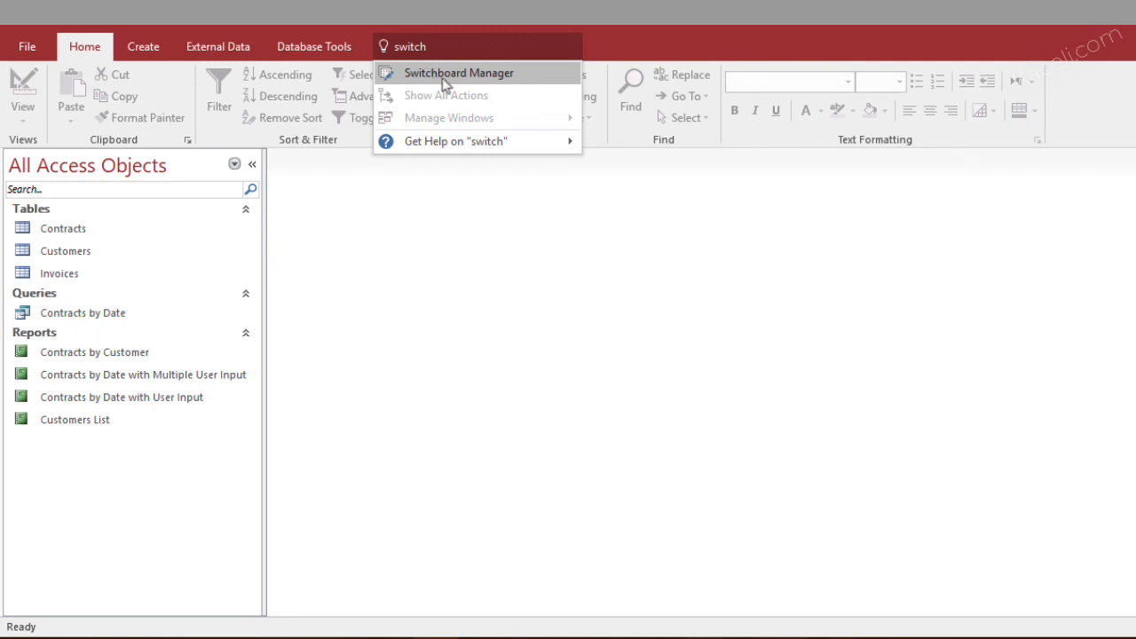
click(446, 78)
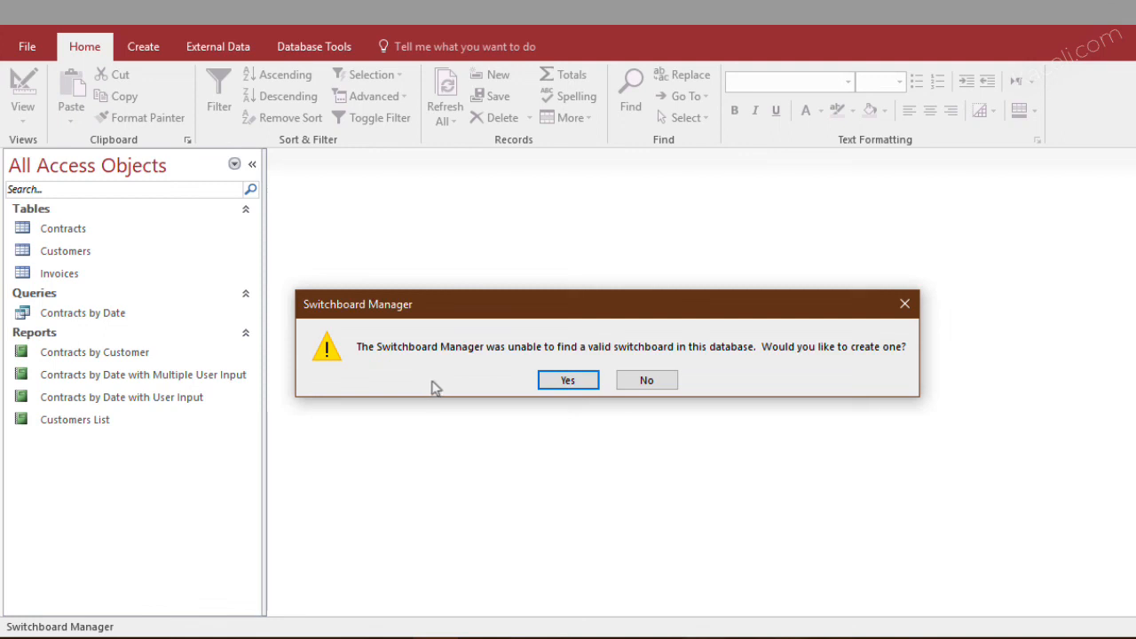
click(566, 380)
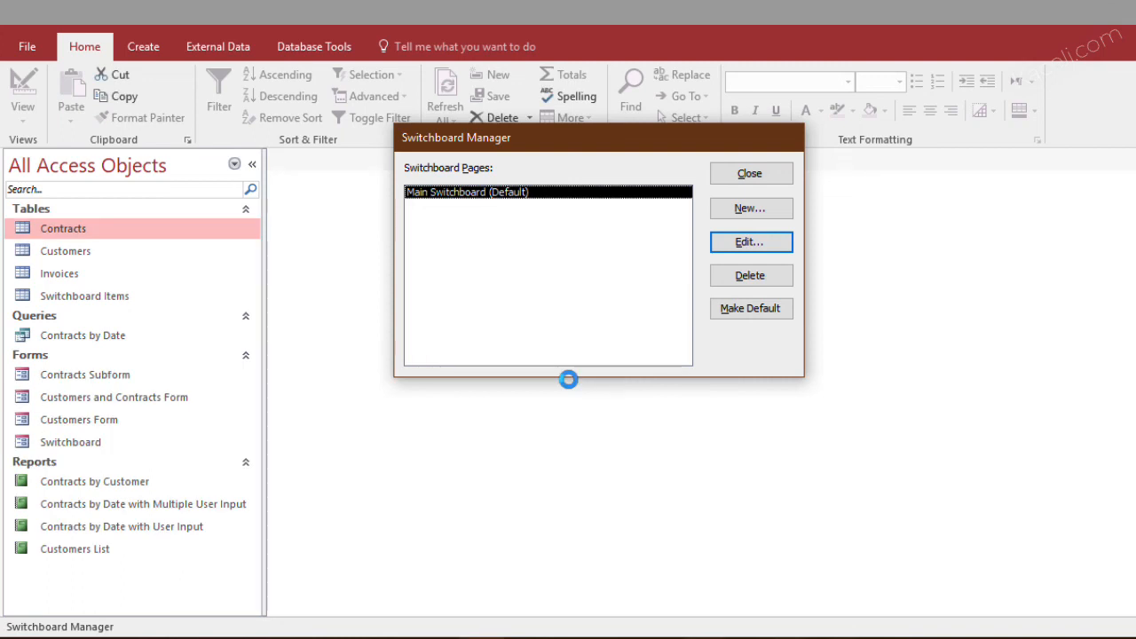
click(746, 245)
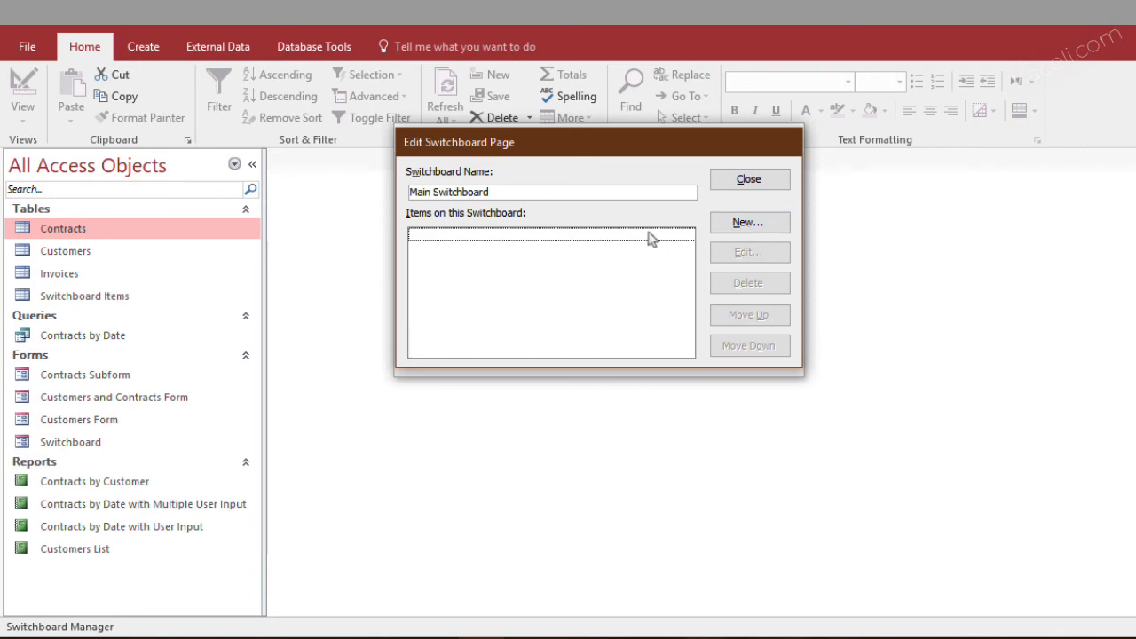
Add a switchboard item "Update Customer Records" with the command Open Form in Edit Mode for Customers Form
click(728, 224)
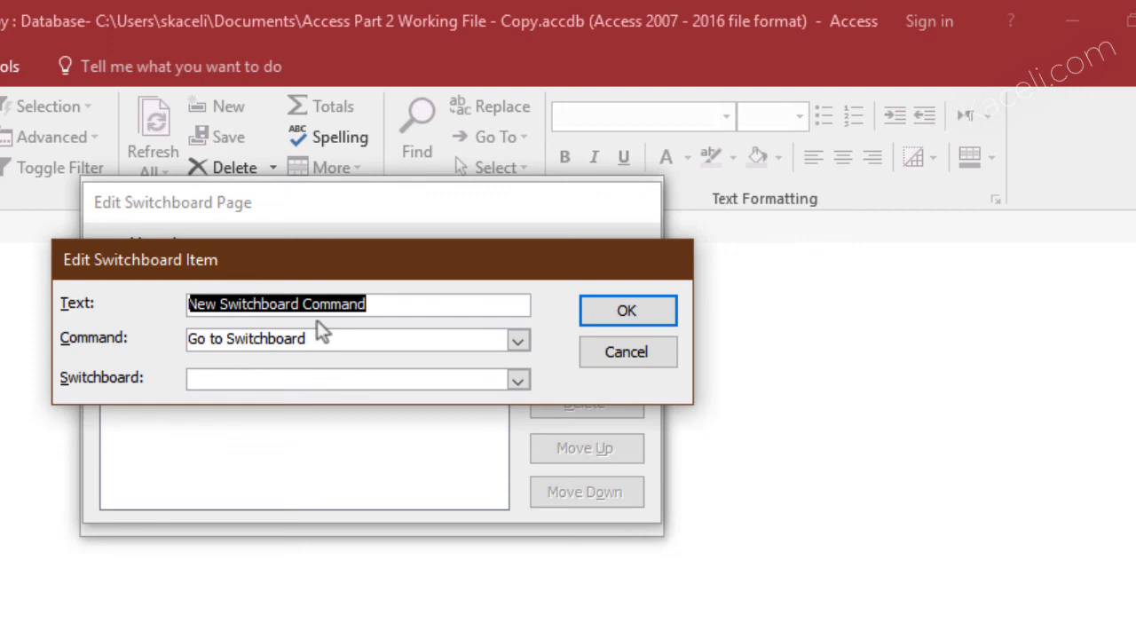
text(Update Customer Records)
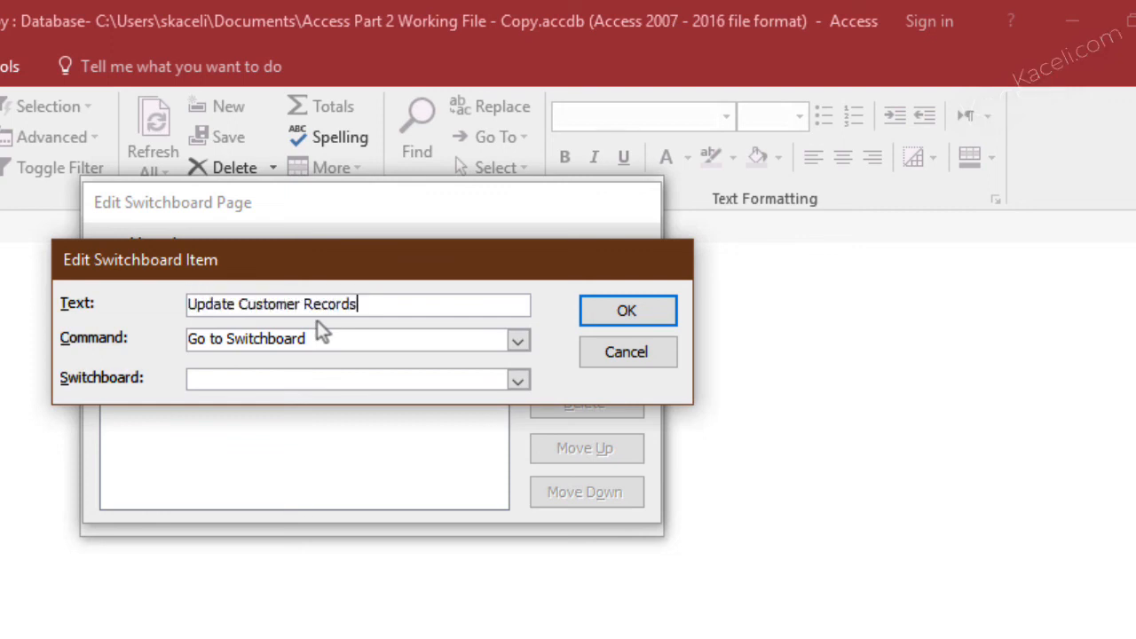
click(338, 335)
click(518, 344)
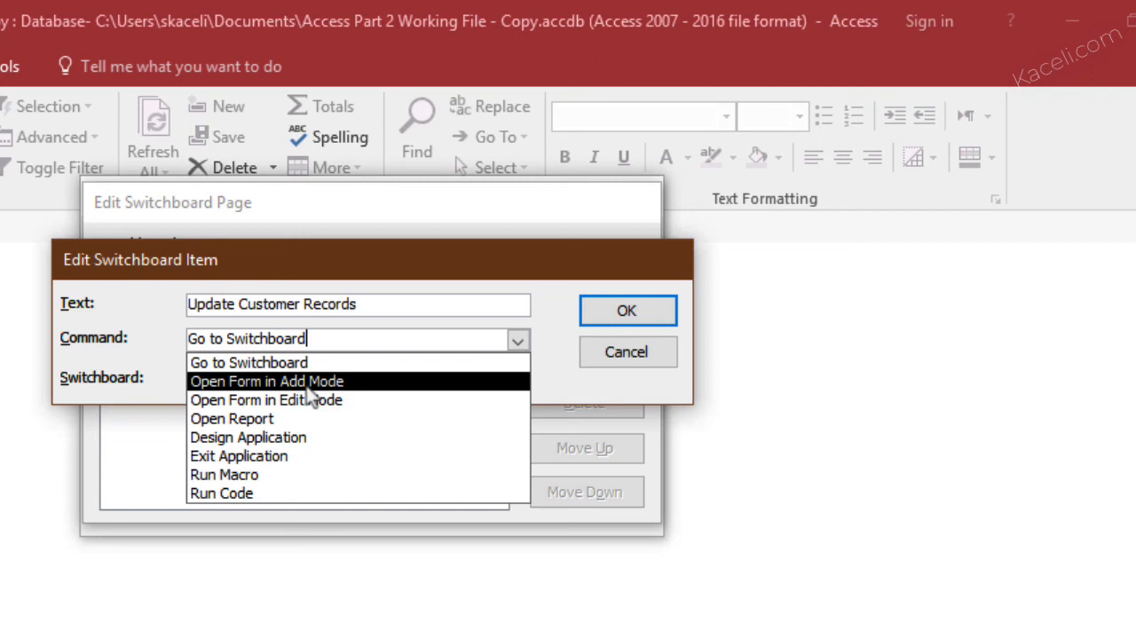
click(274, 401)
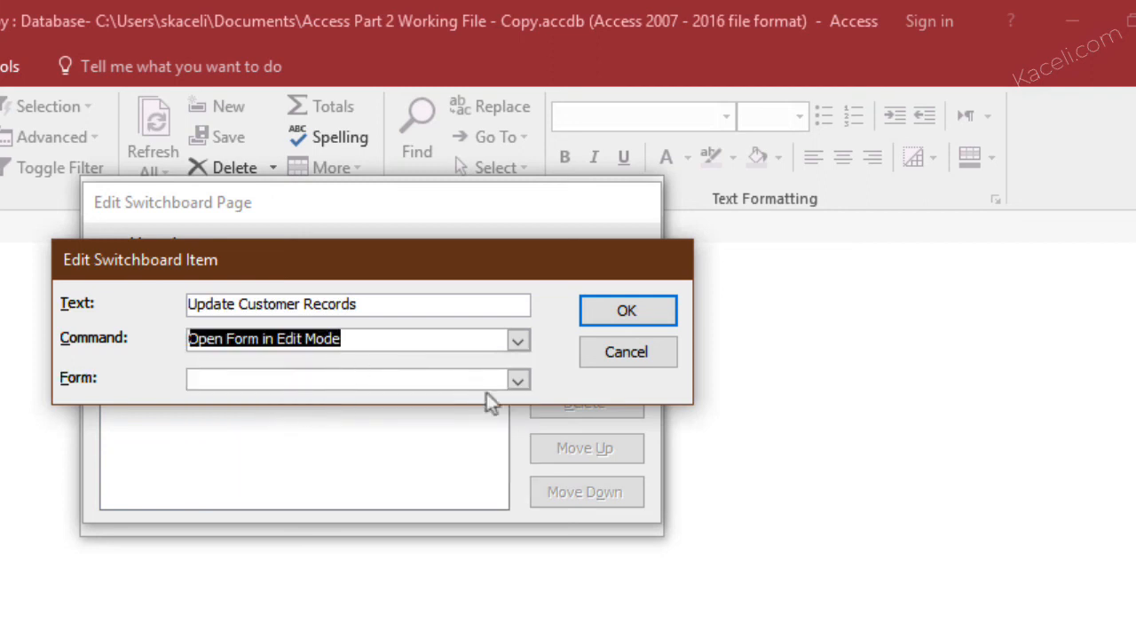
click(522, 388)
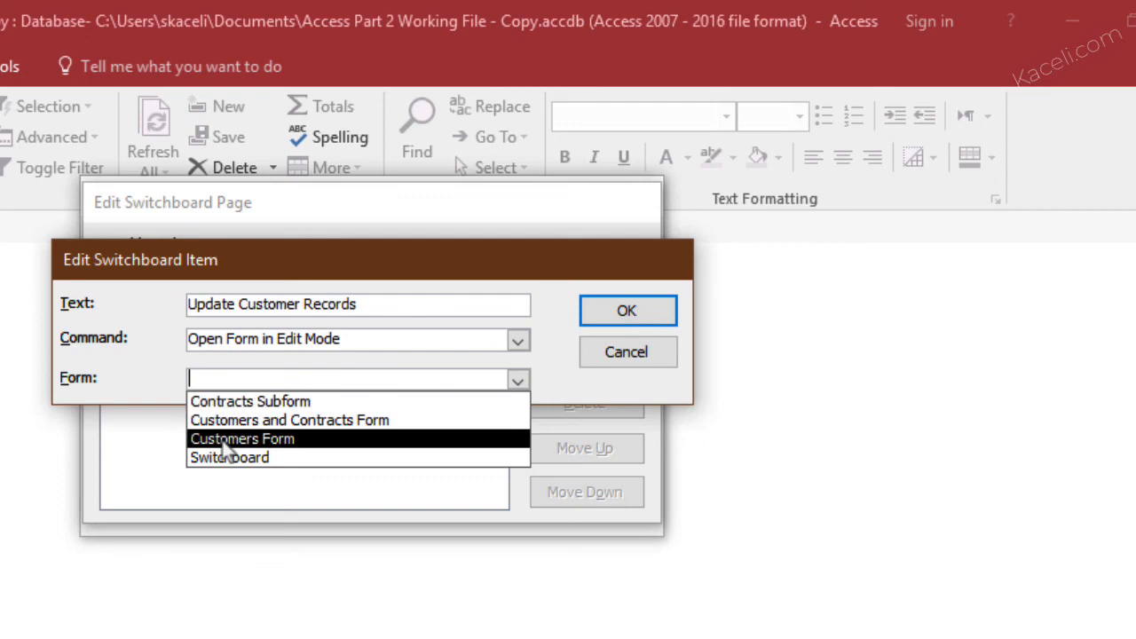
click(224, 444)
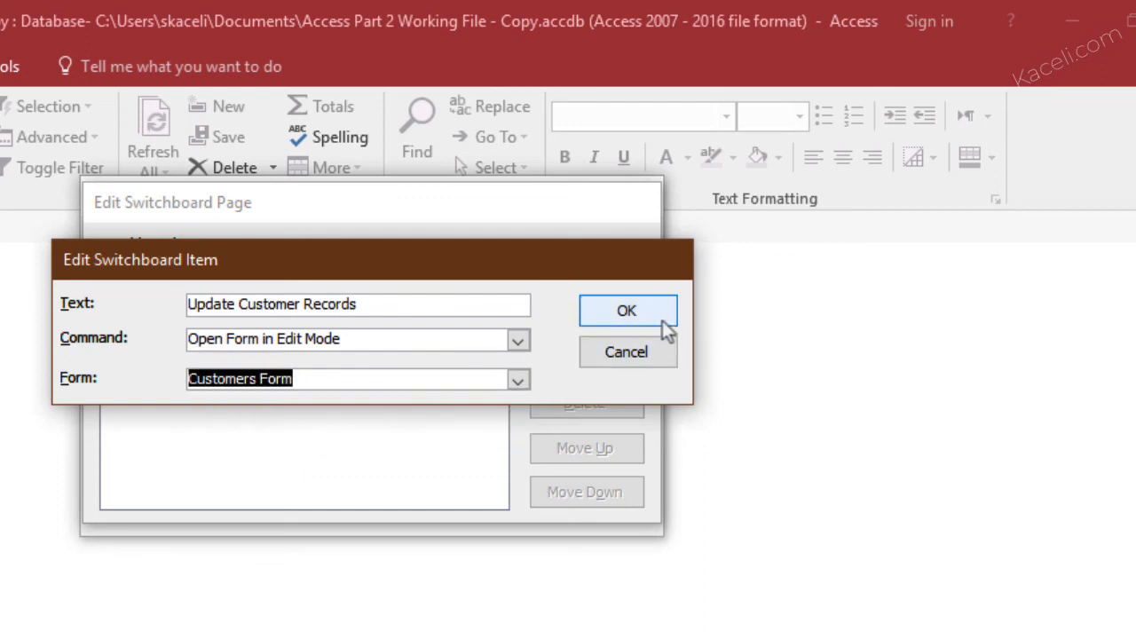
click(614, 321)
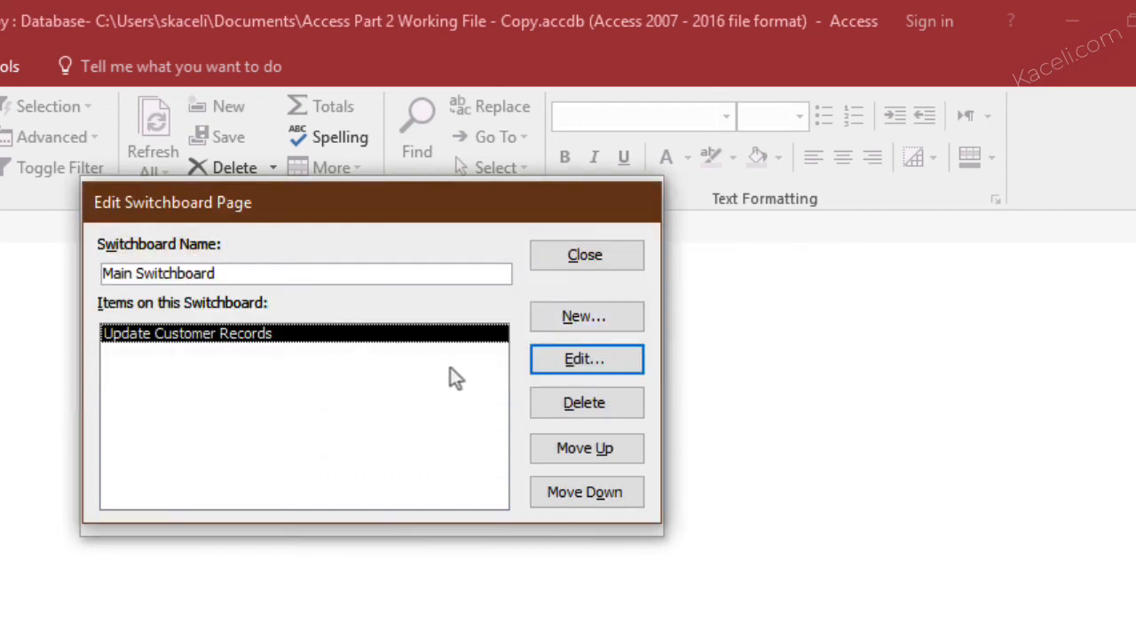
Add a switchboard item "Add New Customer" that uses the command Open Form in Add Mode
click(578, 317)
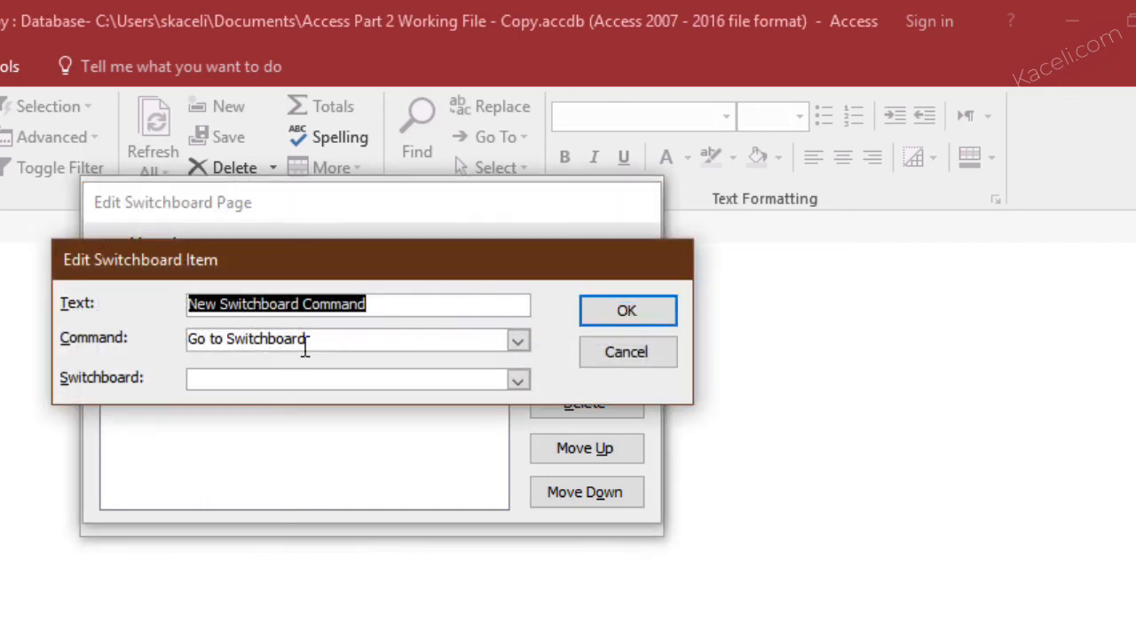
text(Add New Customer)
click(516, 342)
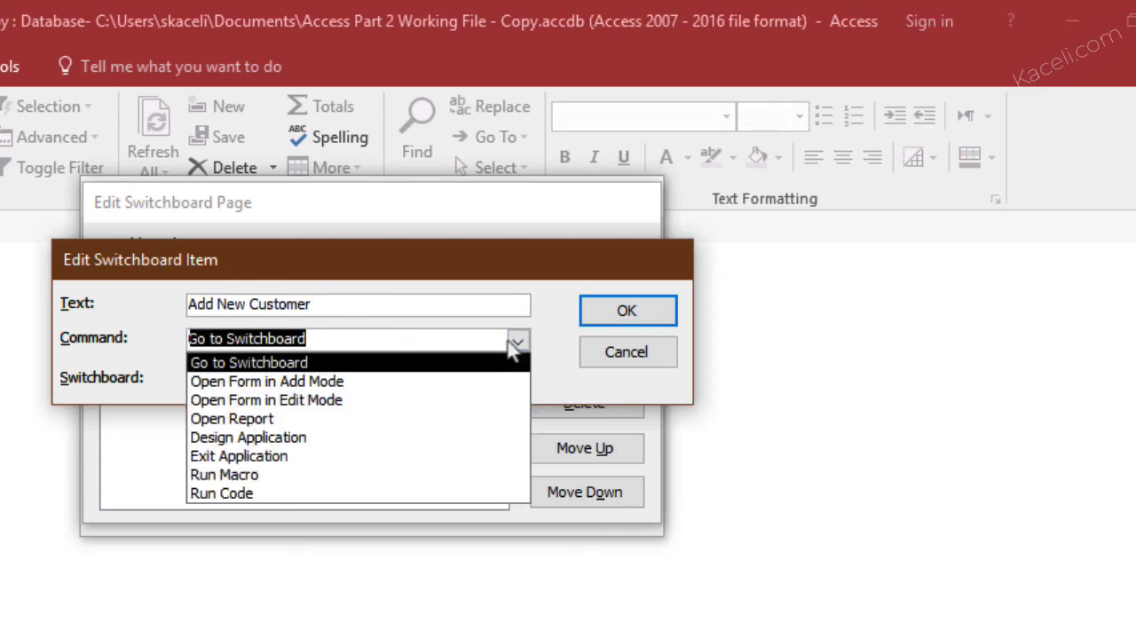
click(305, 383)
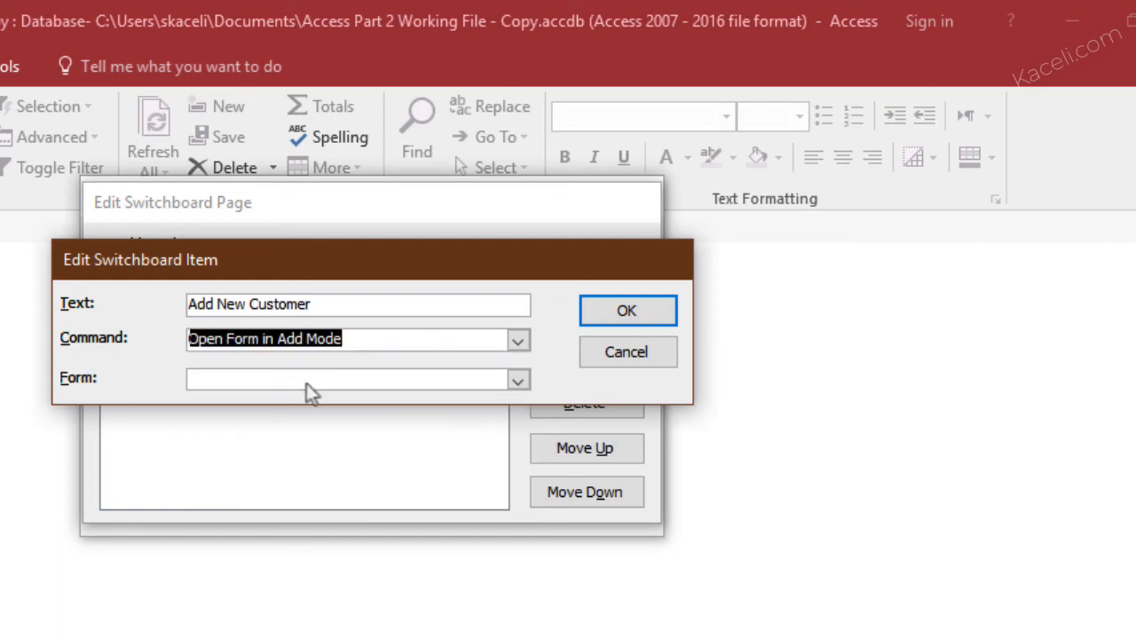
click(517, 381)
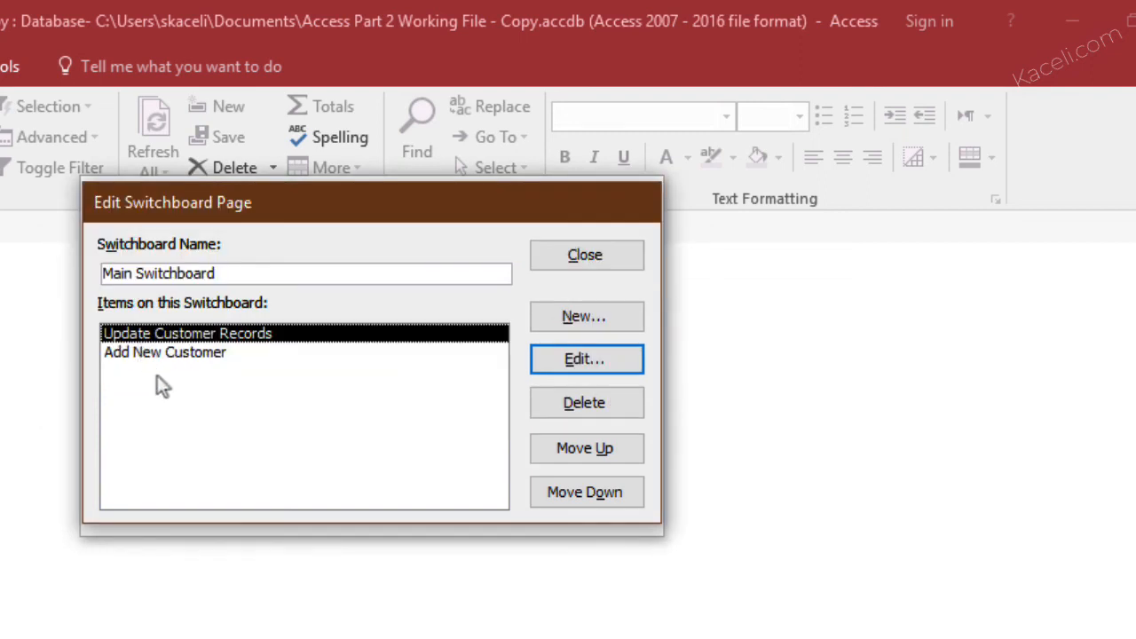
Add a switchboard item "View Contracts by Date Range" that opens the report Contracts by Date with Multiple User Input
click(582, 318)
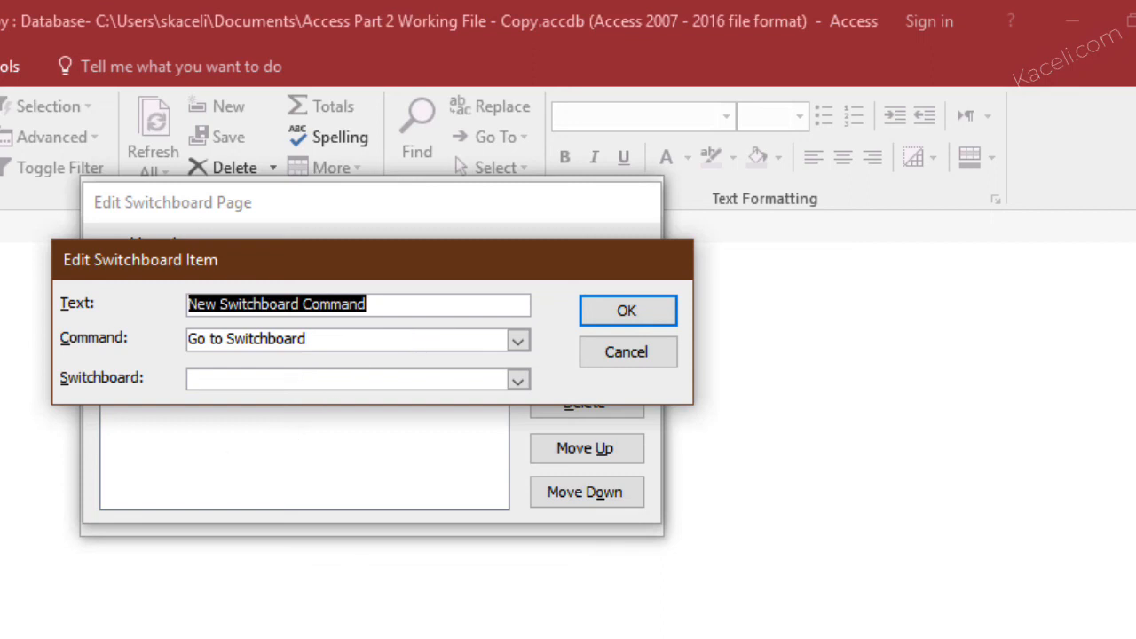
text(C)
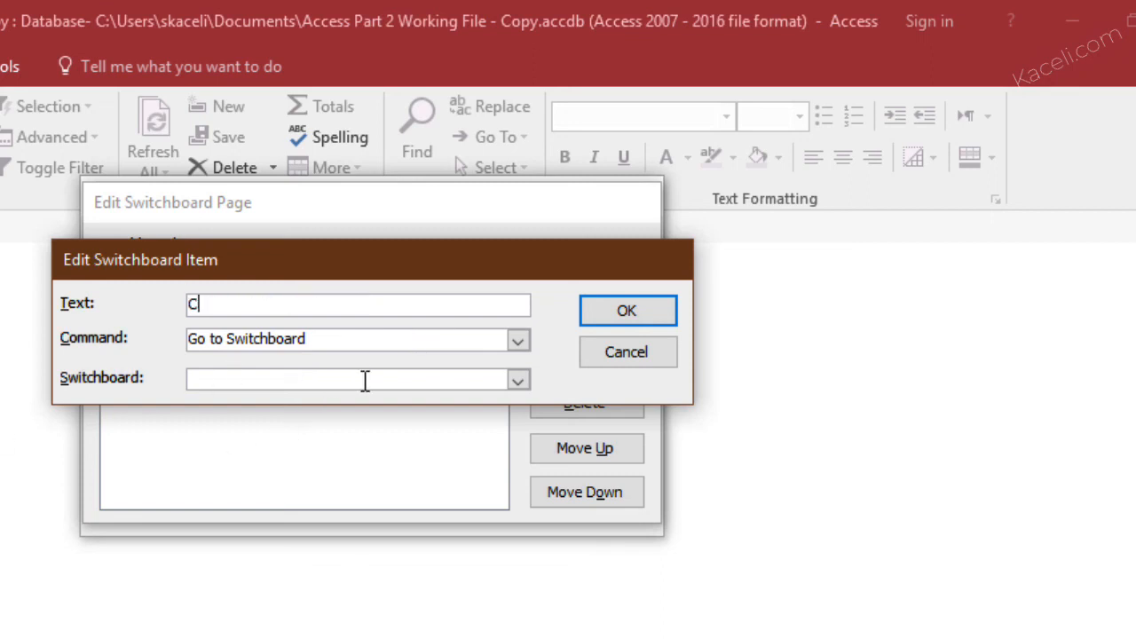
text(ontracts by Date)
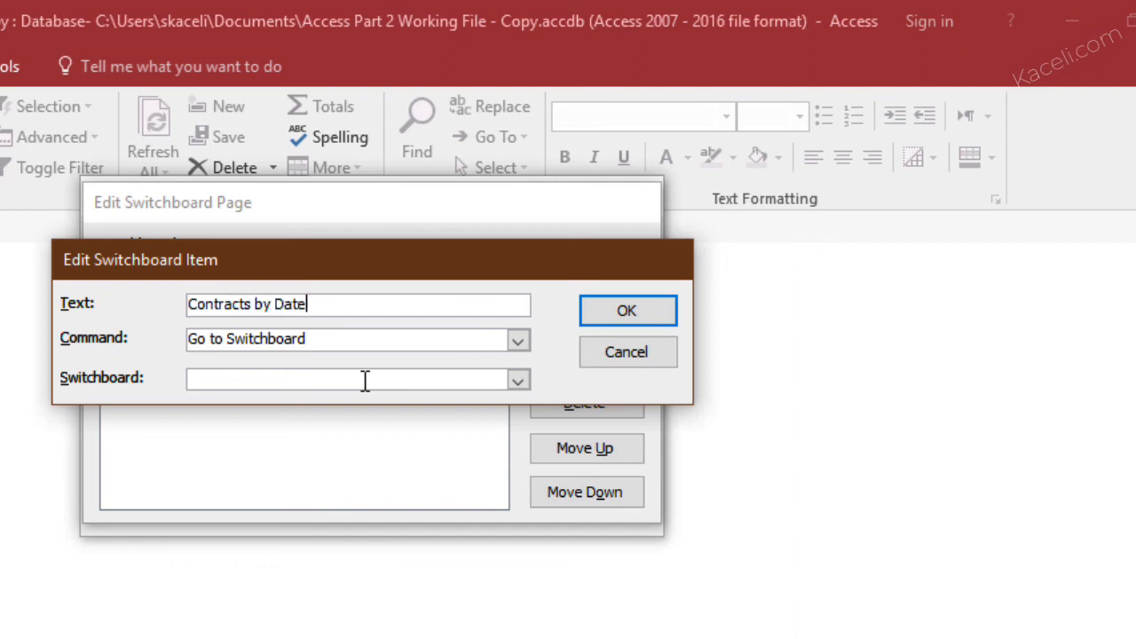
click(518, 341)
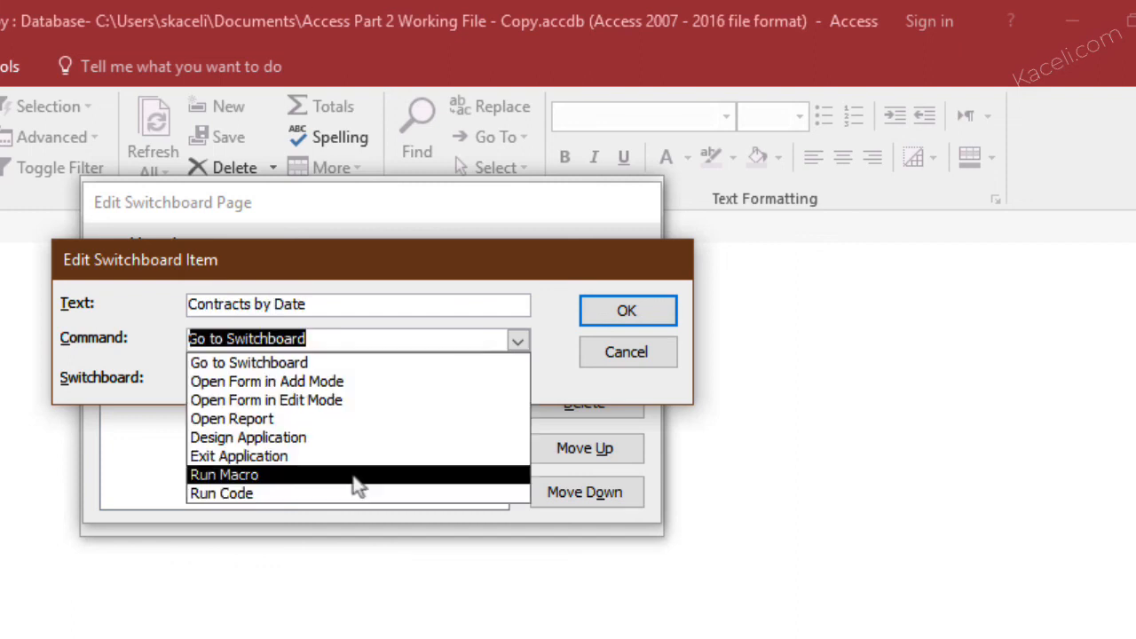
click(279, 422)
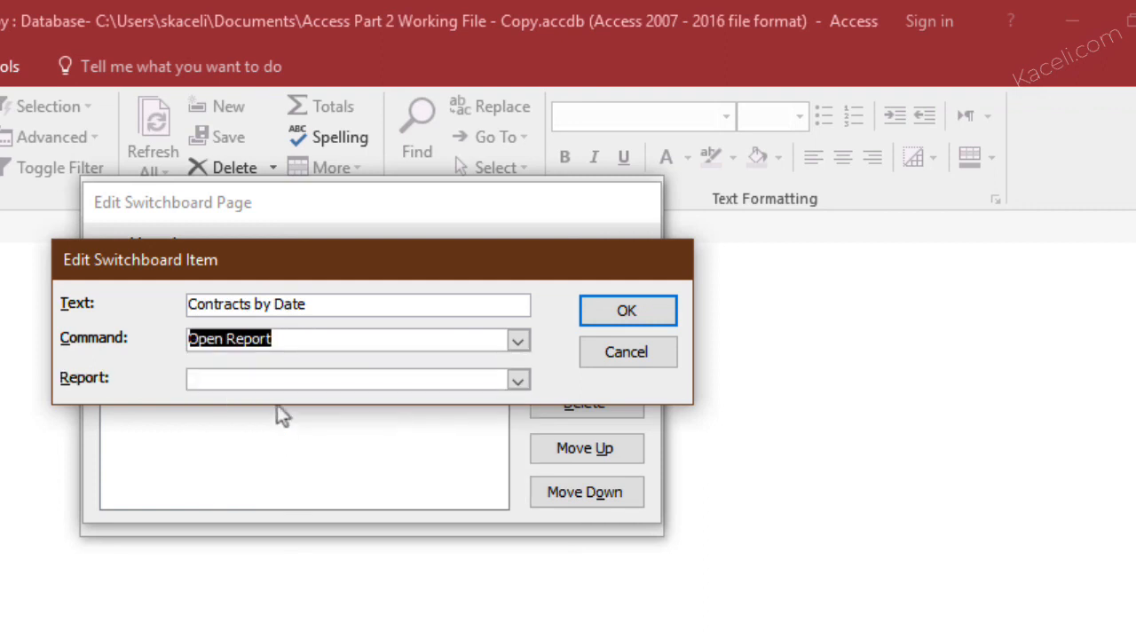
click(292, 303)
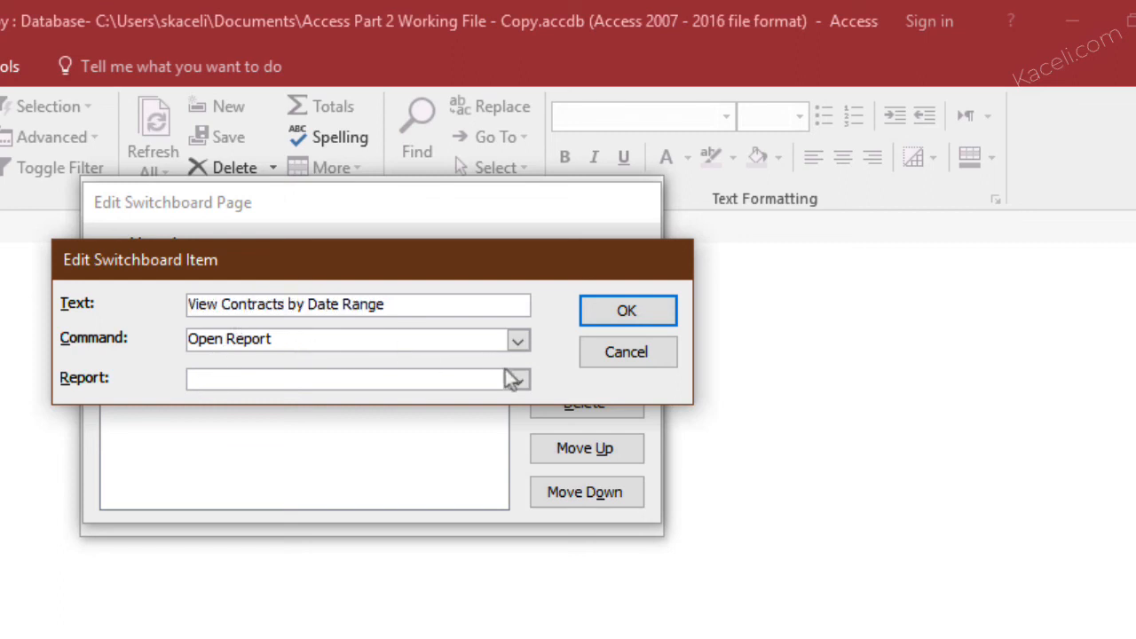
click(516, 380)
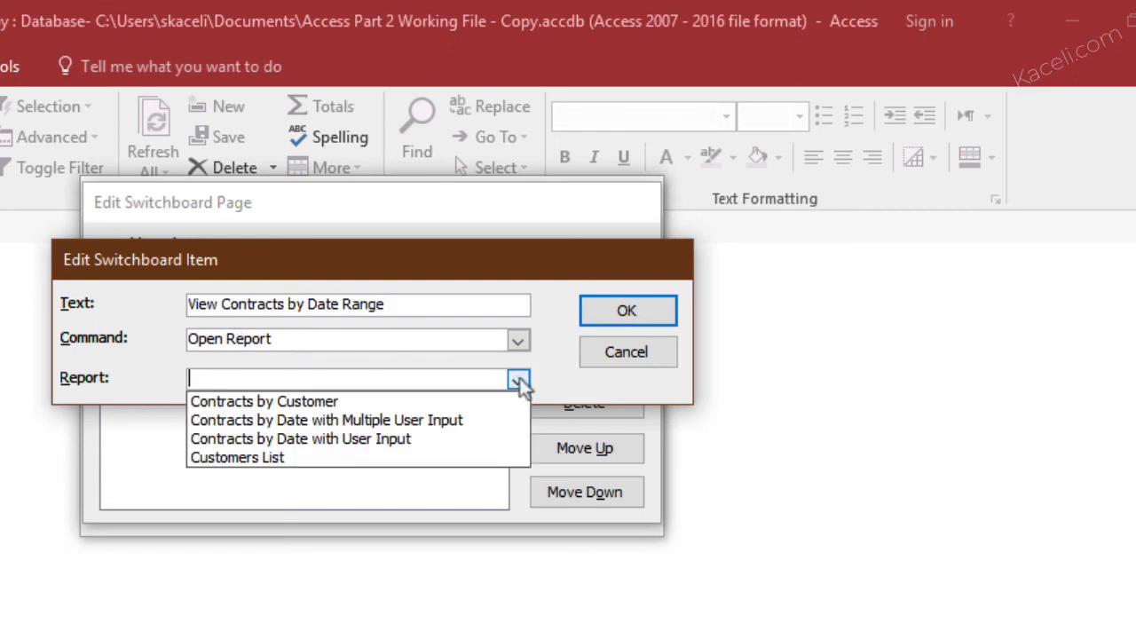
click(438, 424)
click(628, 318)
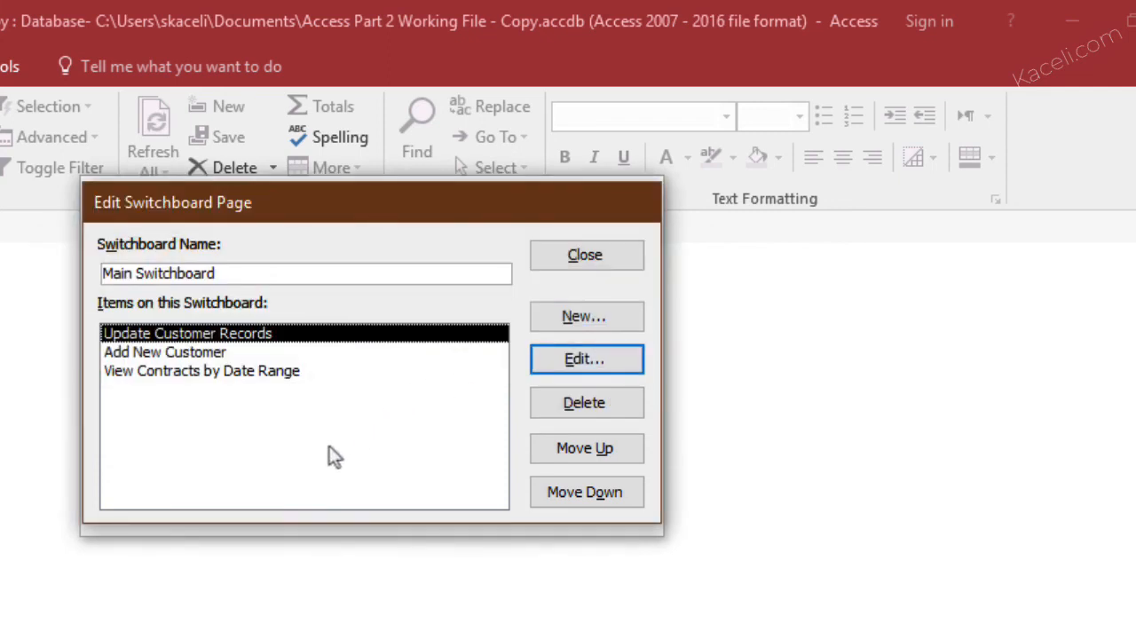
Add a switchboard item "View Customer Report" with the command Open Report for Contracts by Customer
click(588, 317)
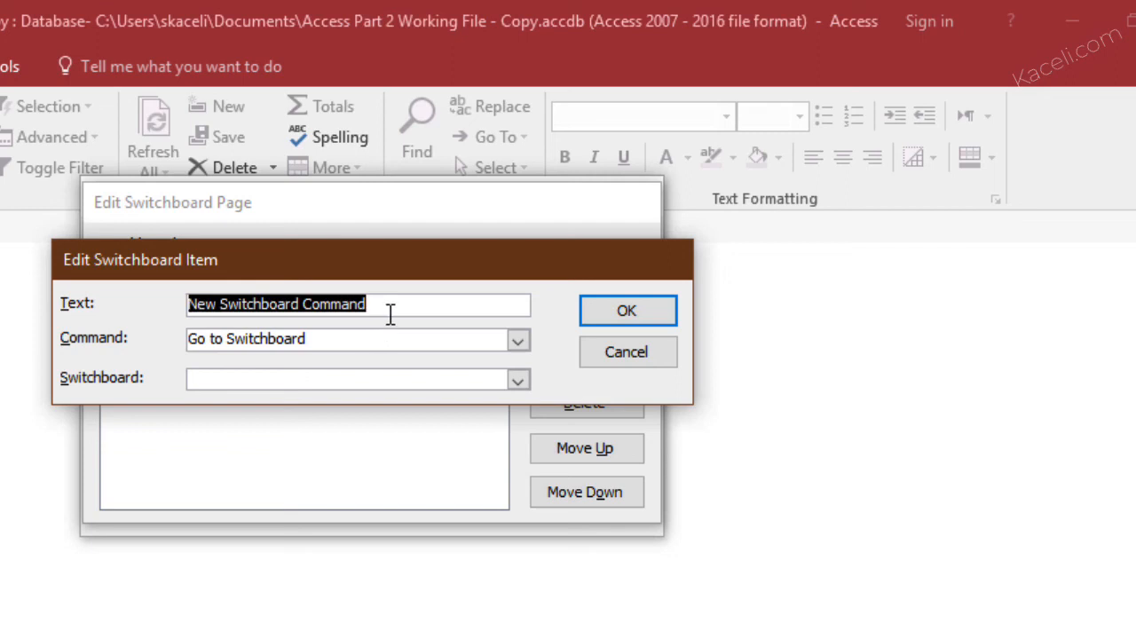
text(View Customer Report)
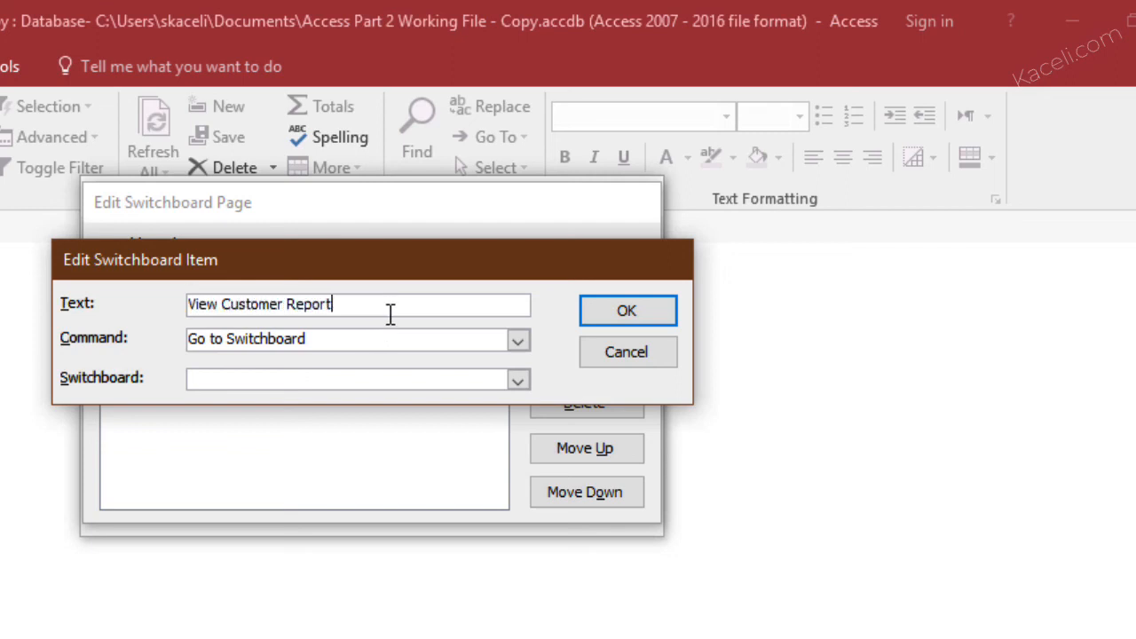
click(517, 343)
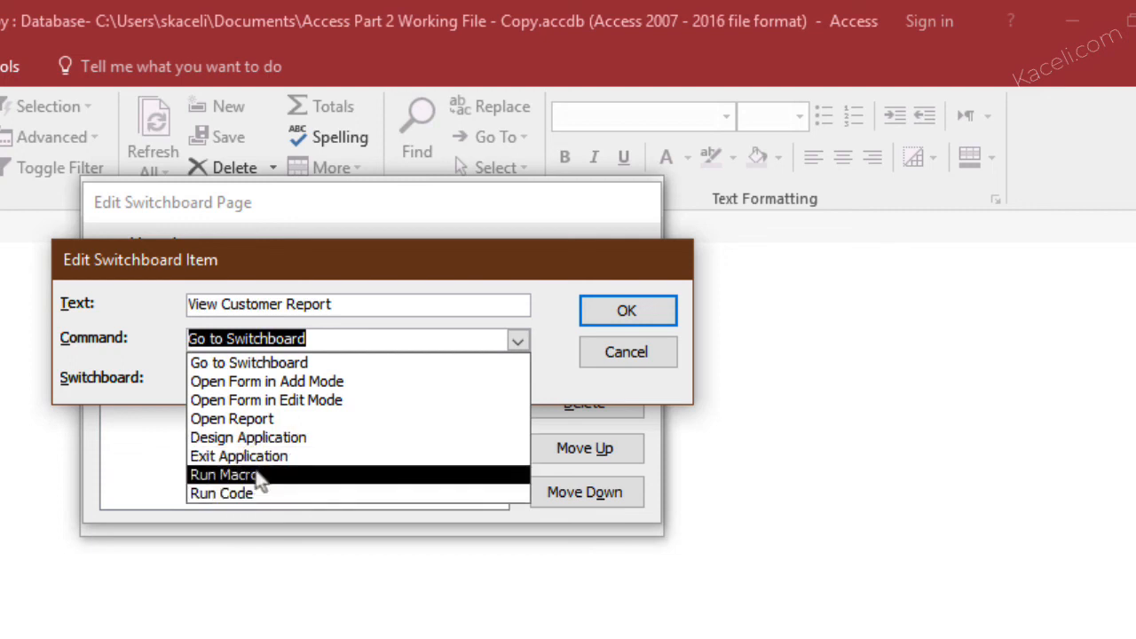
click(264, 424)
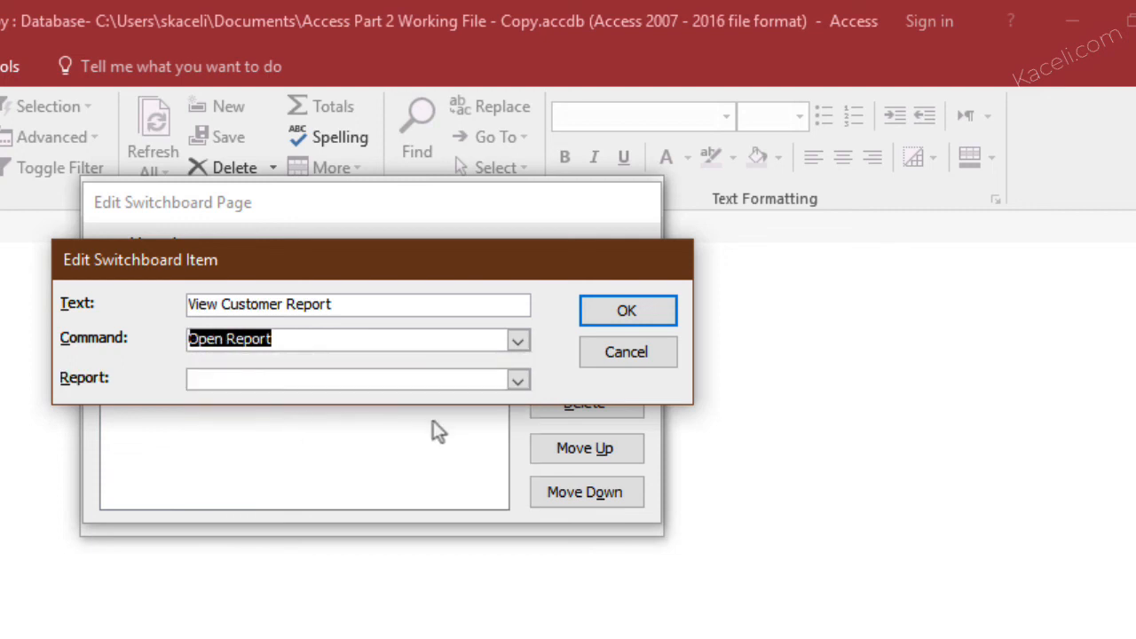
click(517, 379)
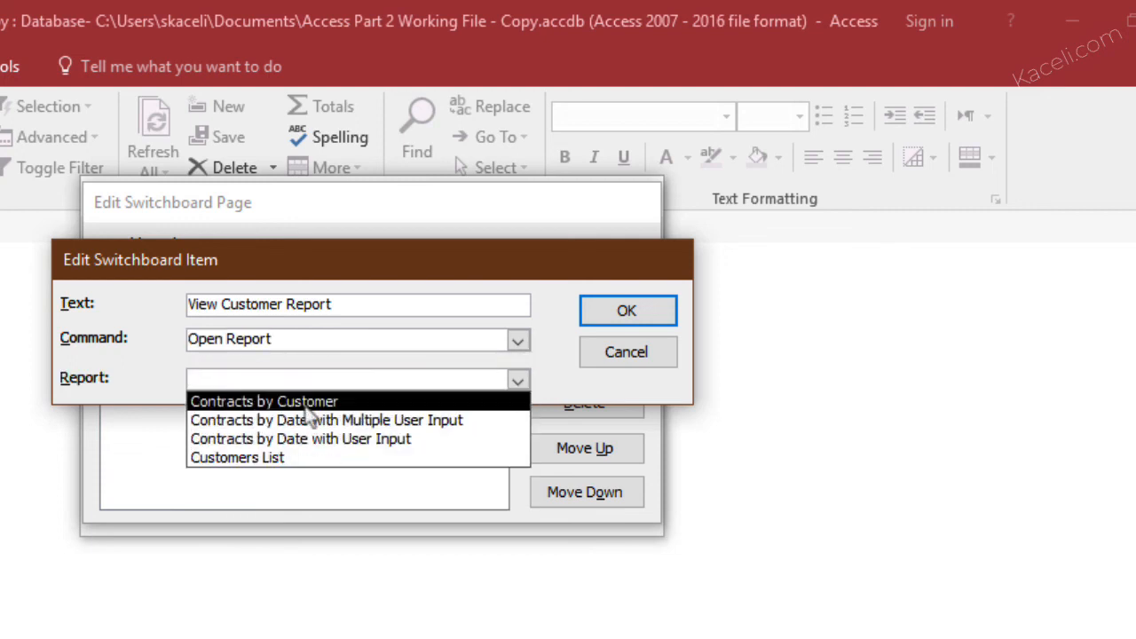
click(266, 402)
click(626, 319)
Change the "Update Customer Records" item to "Return Home" with the command Go to Switchboard for Main Switchboard, and close the page editor
click(566, 362)
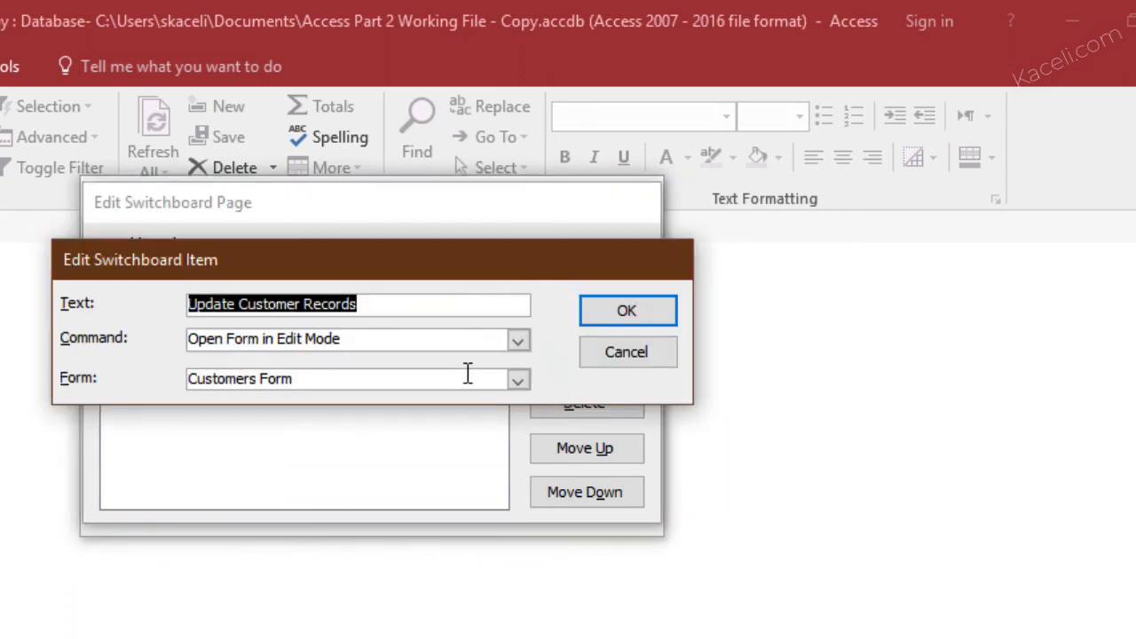
text(Return Home)
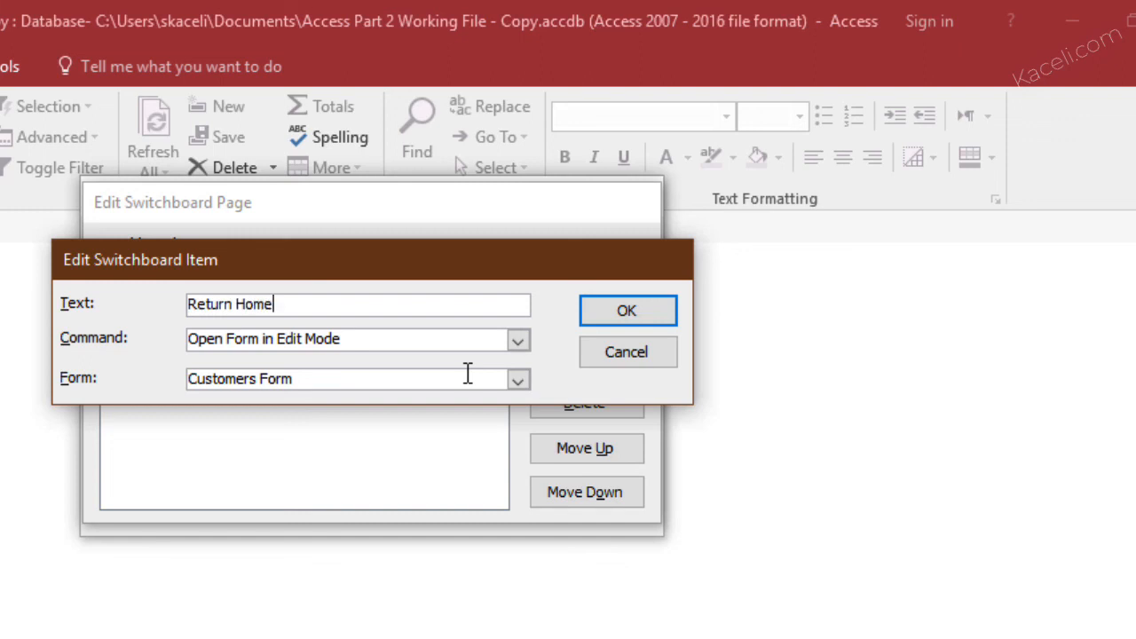
click(518, 341)
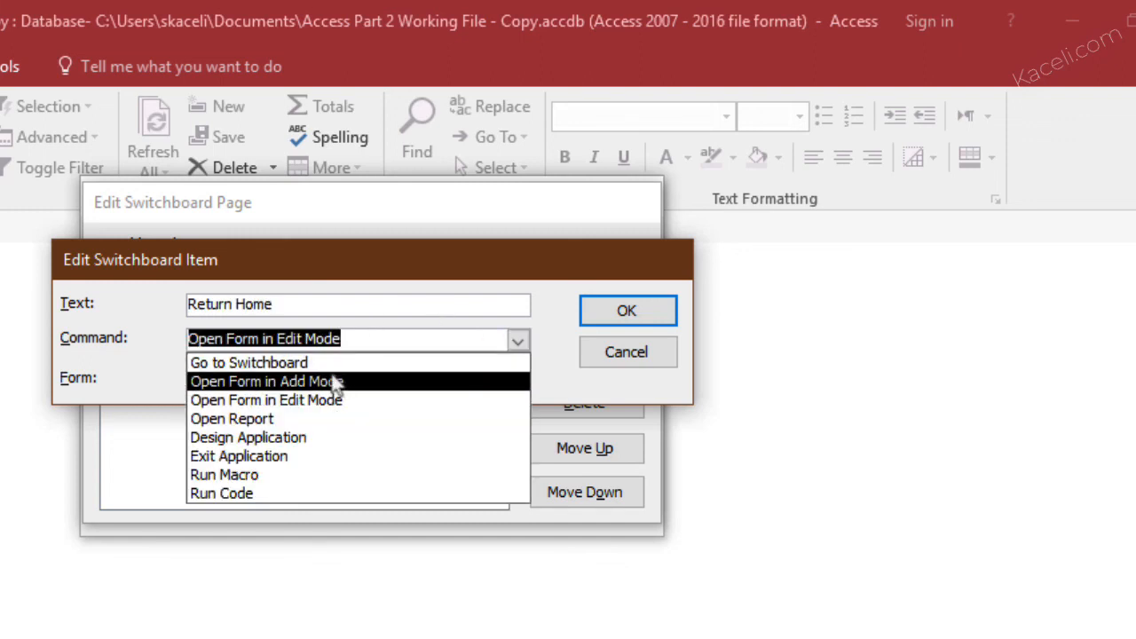
click(321, 360)
click(311, 377)
click(518, 380)
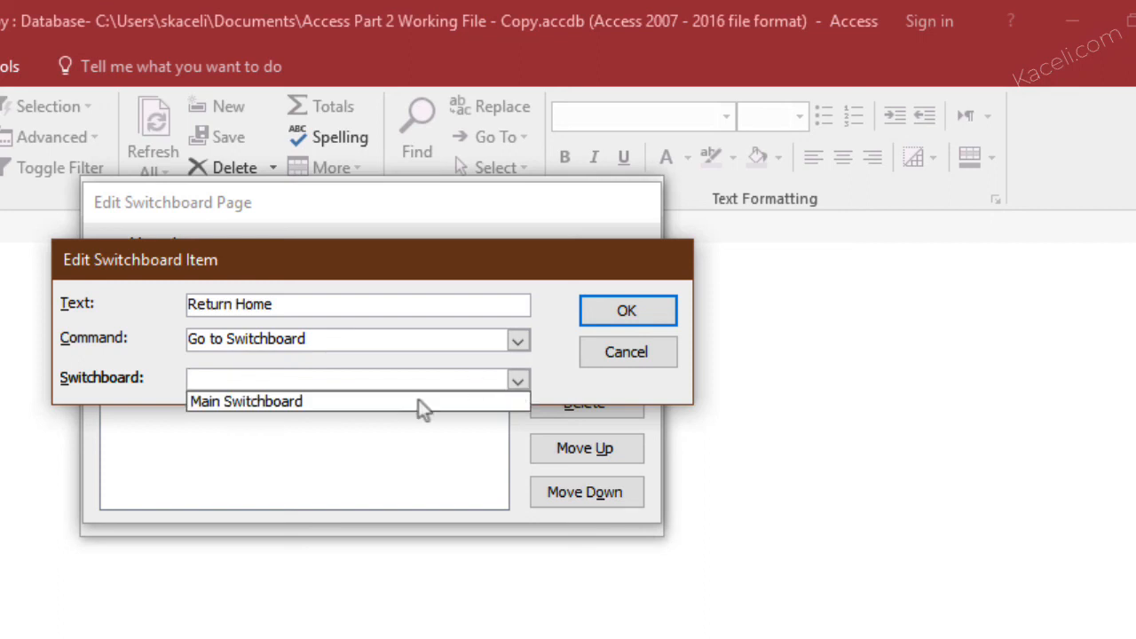
click(325, 404)
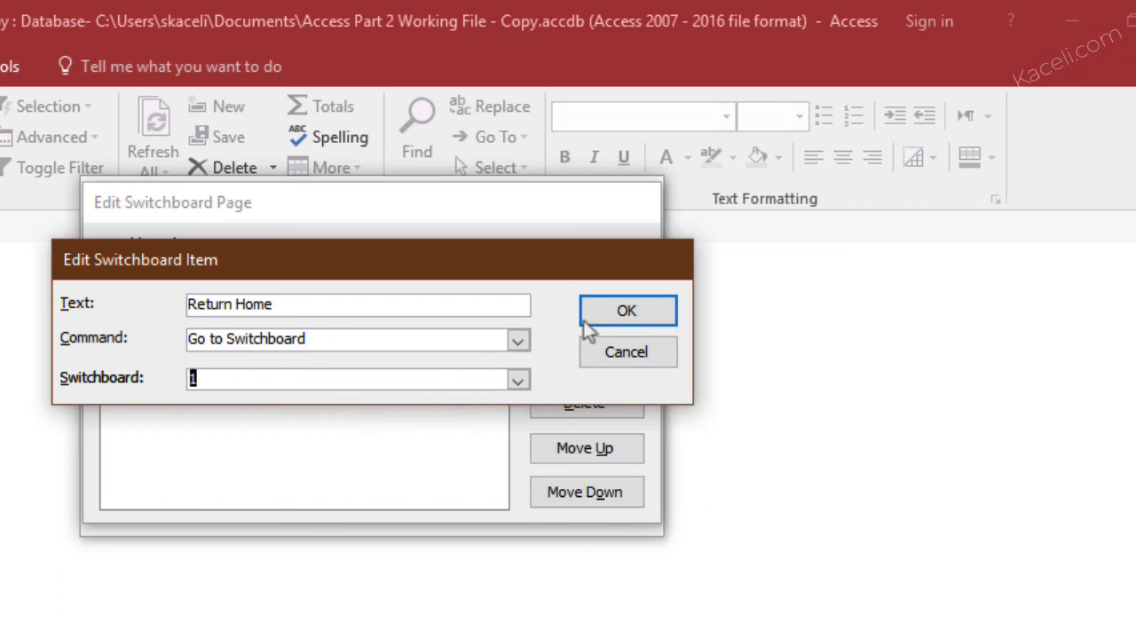
click(606, 309)
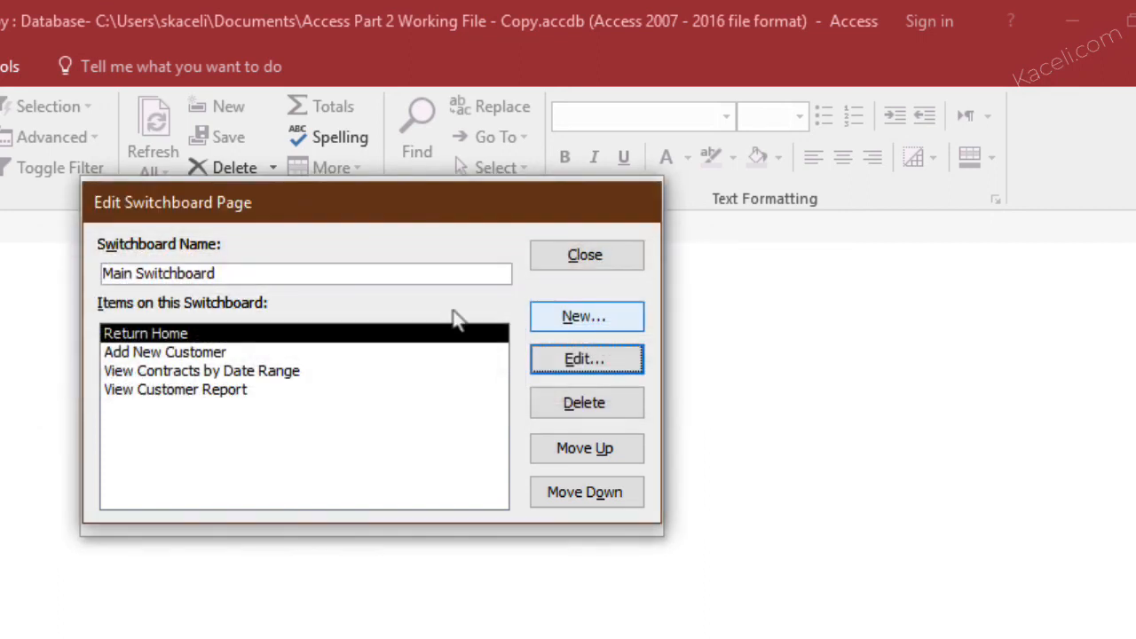
click(581, 267)
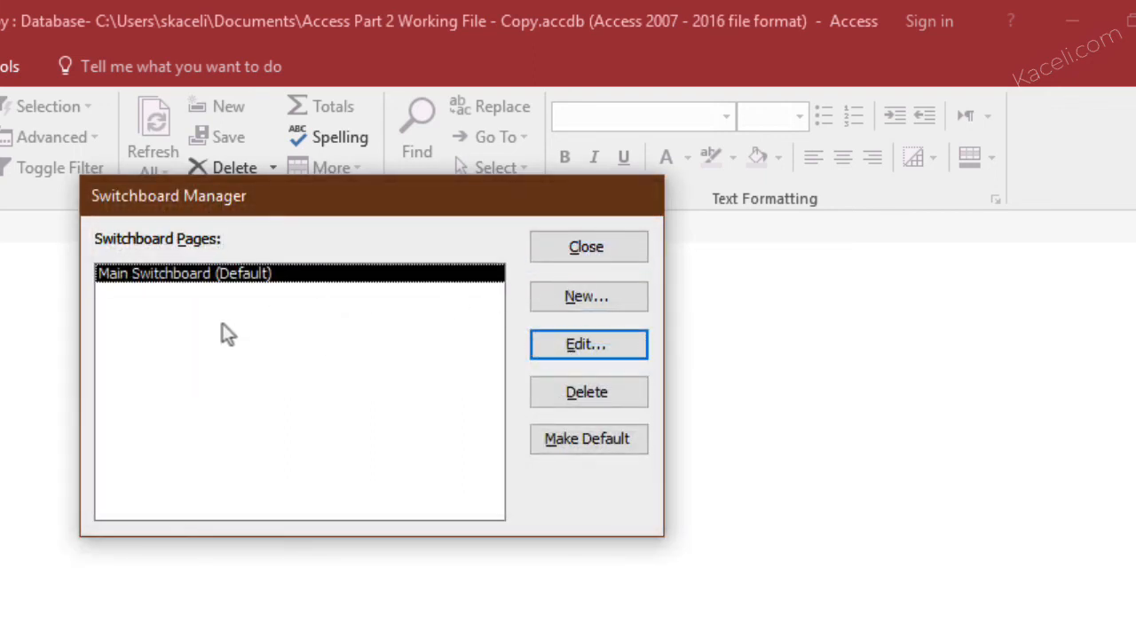
Create a new switchboard page named "Reports" and select it in the list of switchboard pages
click(535, 298)
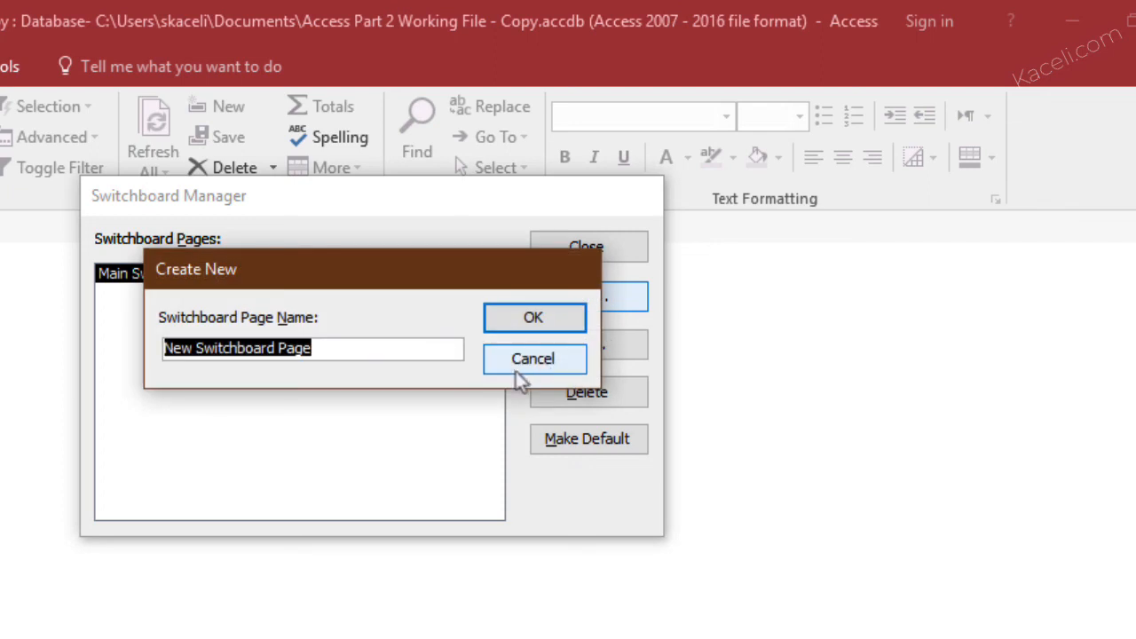
text(Rpo)
key(BackSpace)
key(BackSpace)
text(eports)
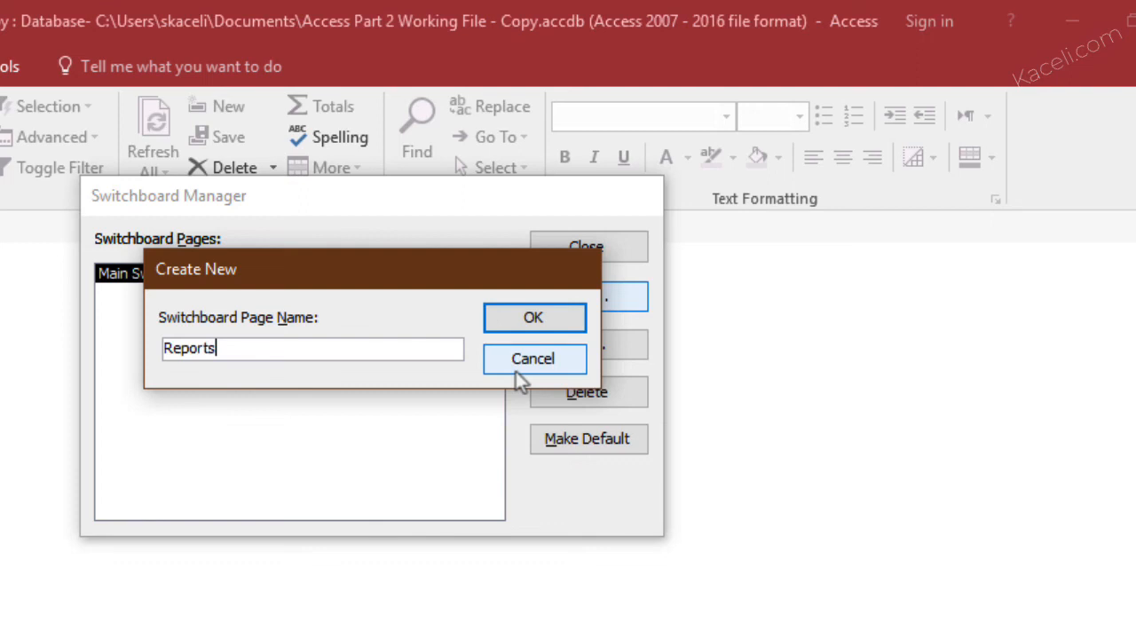
click(550, 325)
click(147, 302)
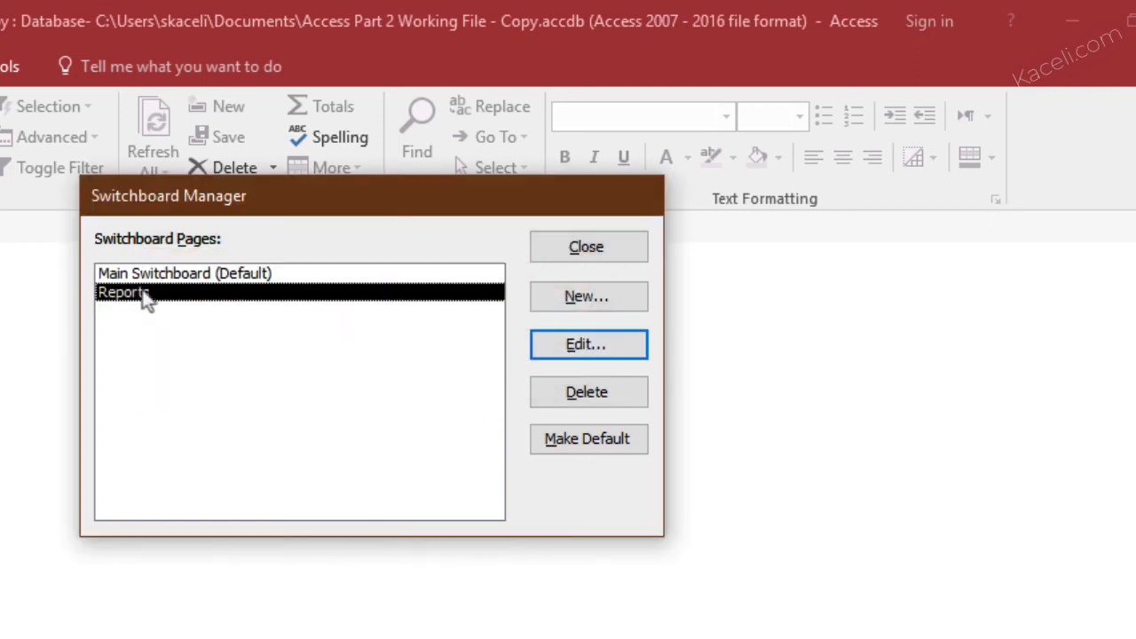
click(610, 299)
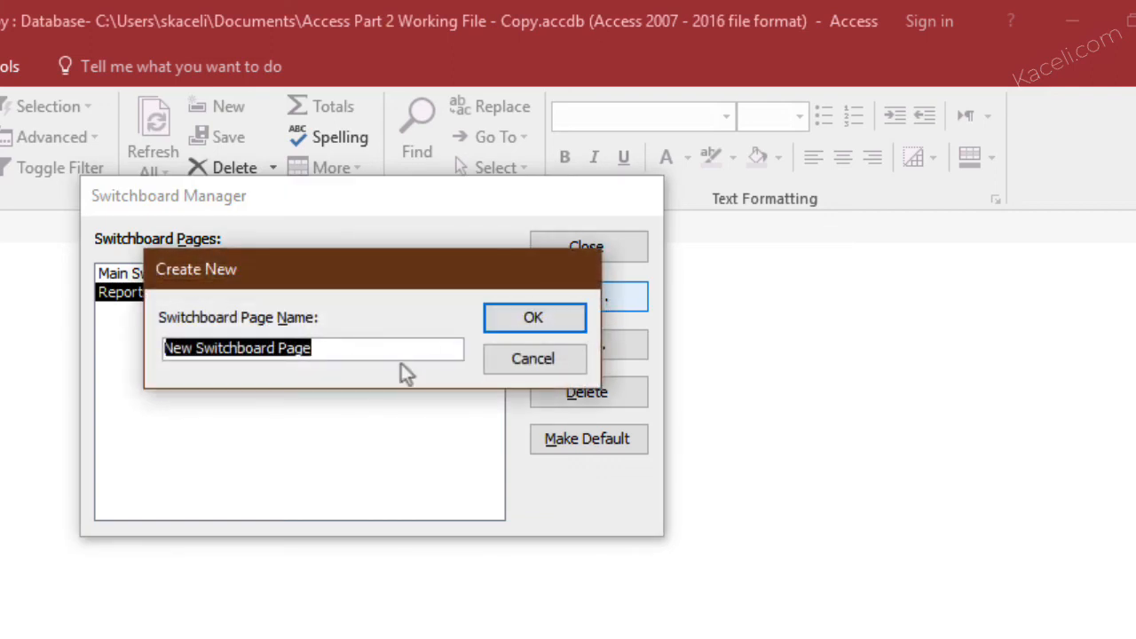
click(522, 362)
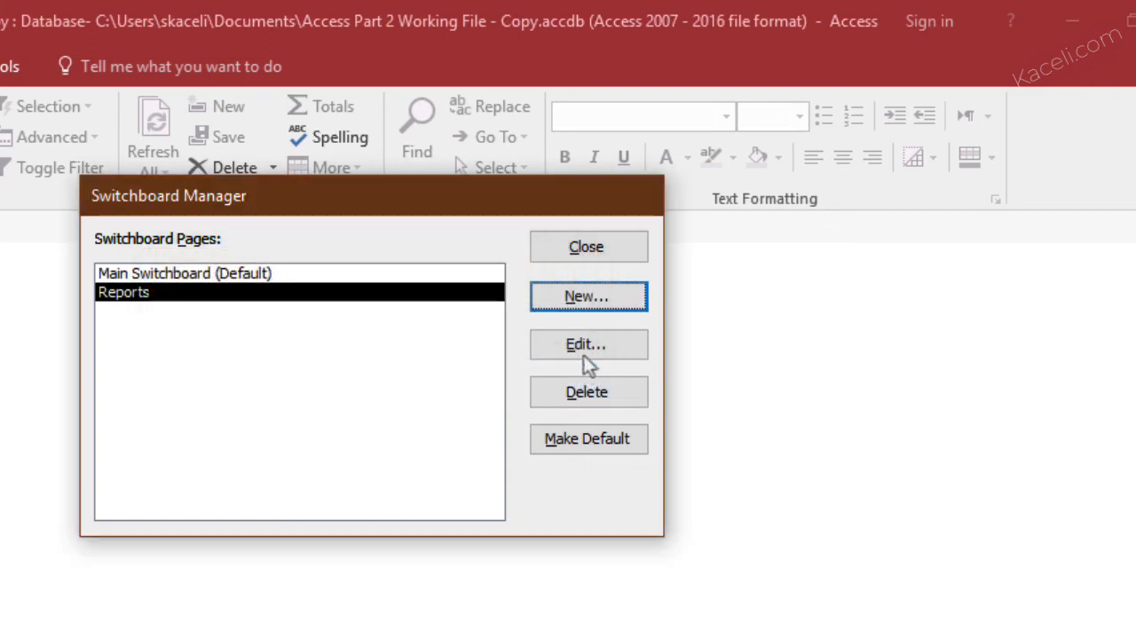
Add an item "View Customers" to the Reports switchboard page with the command Open Report for Customers List
click(581, 355)
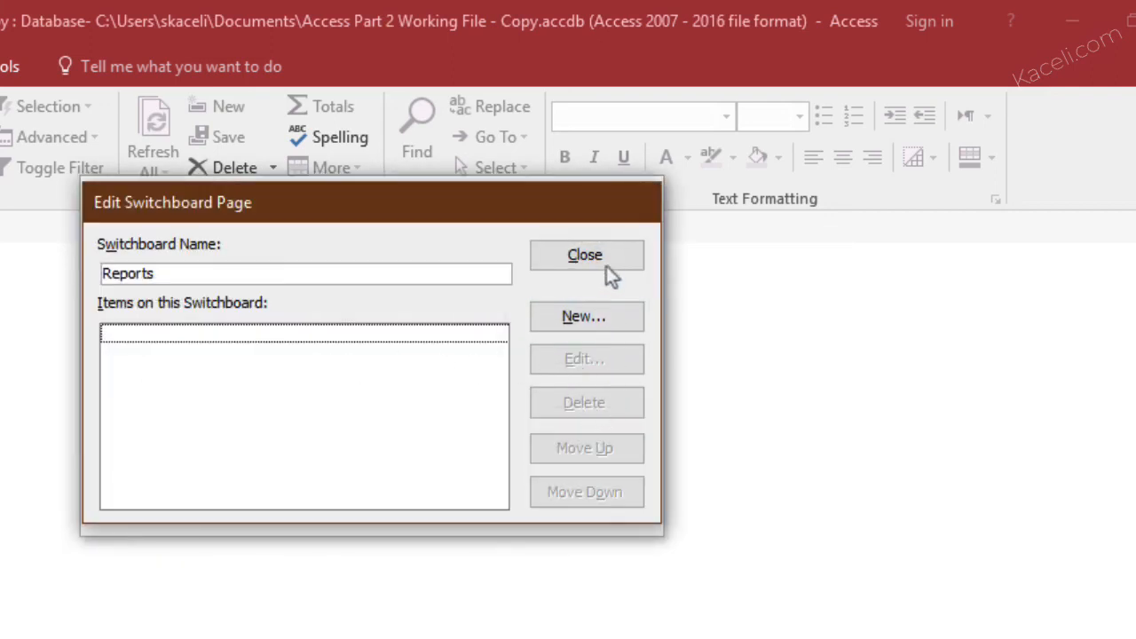
click(604, 264)
click(599, 346)
click(578, 318)
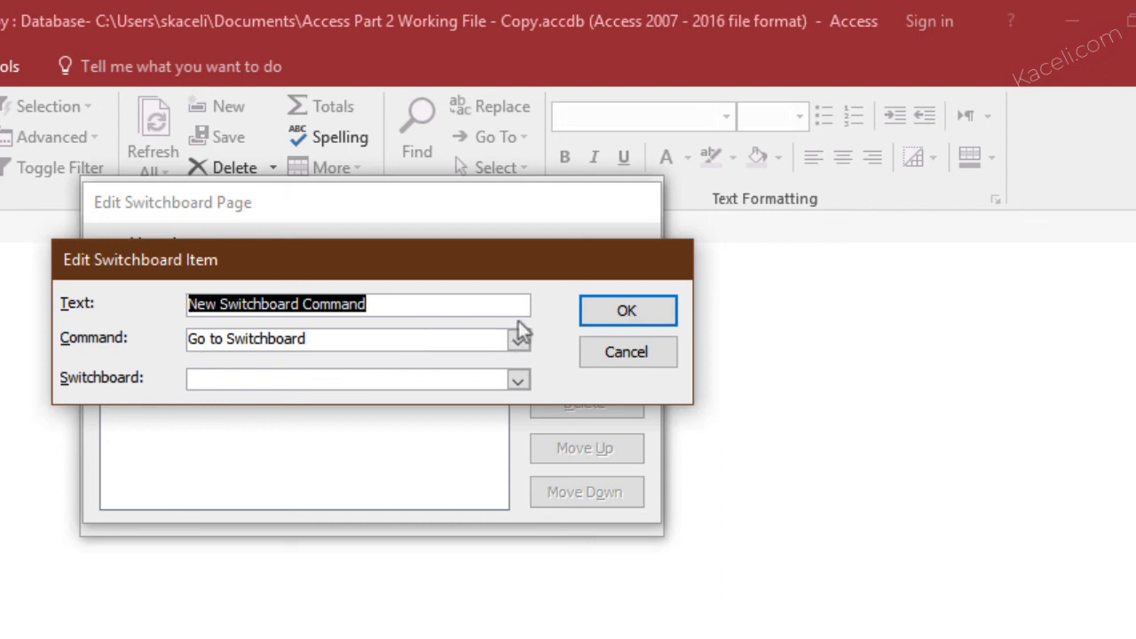
text(View Customers)
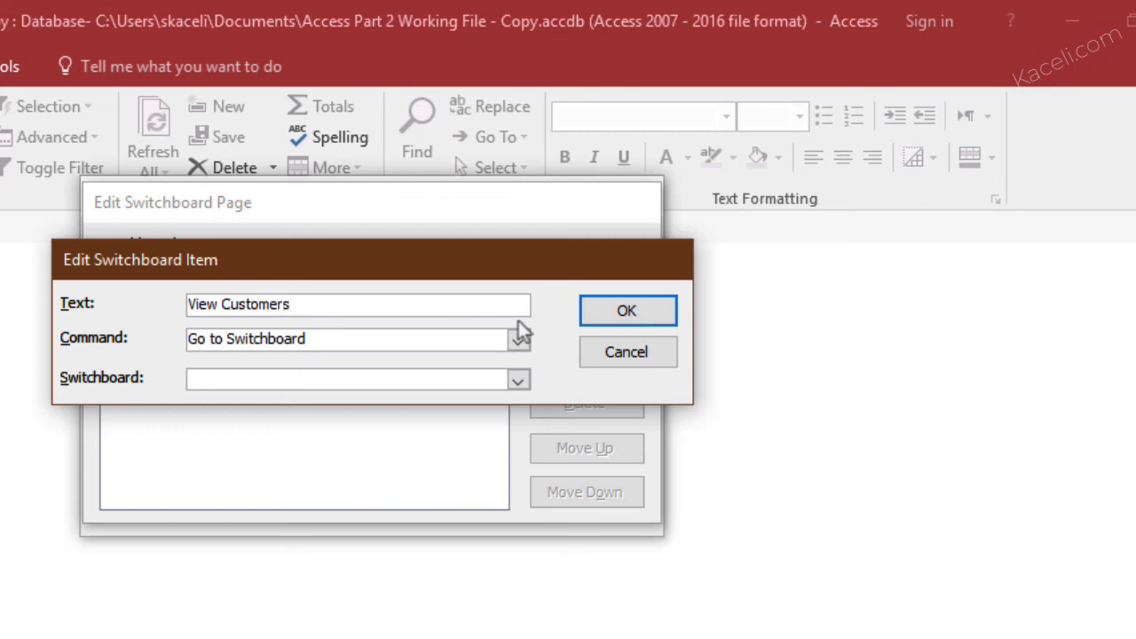
click(519, 339)
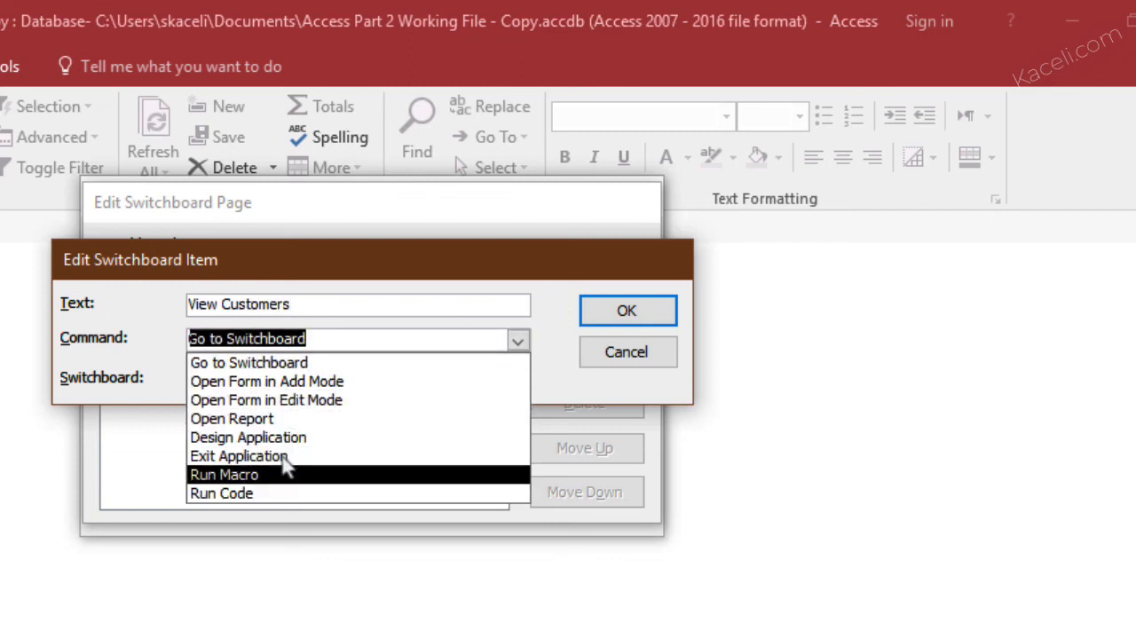
click(288, 418)
click(304, 380)
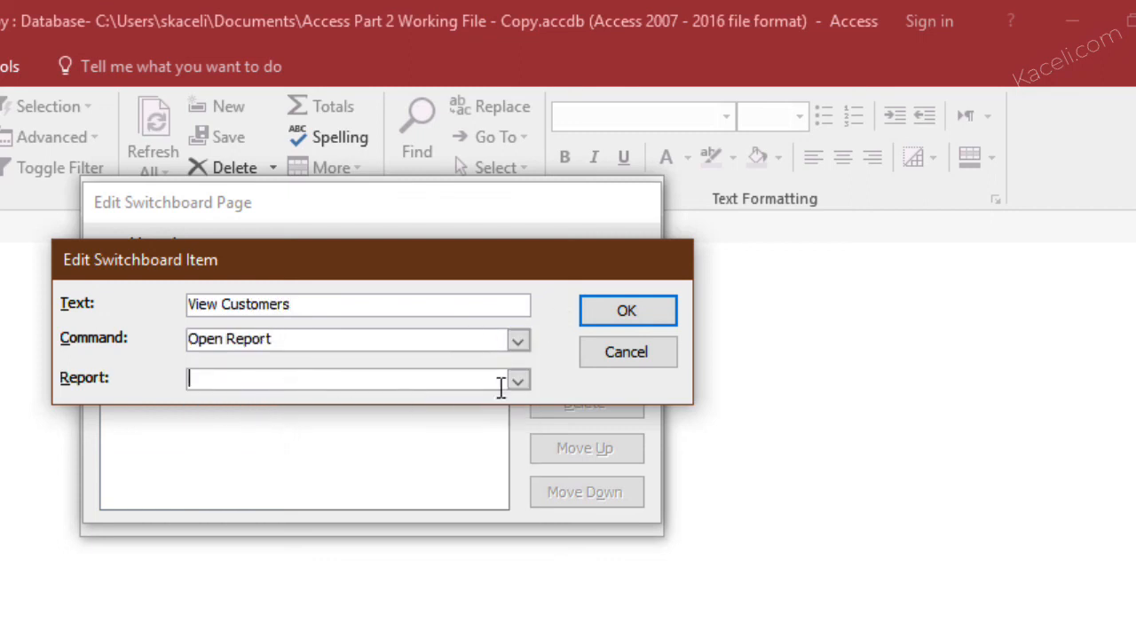
click(513, 381)
click(319, 459)
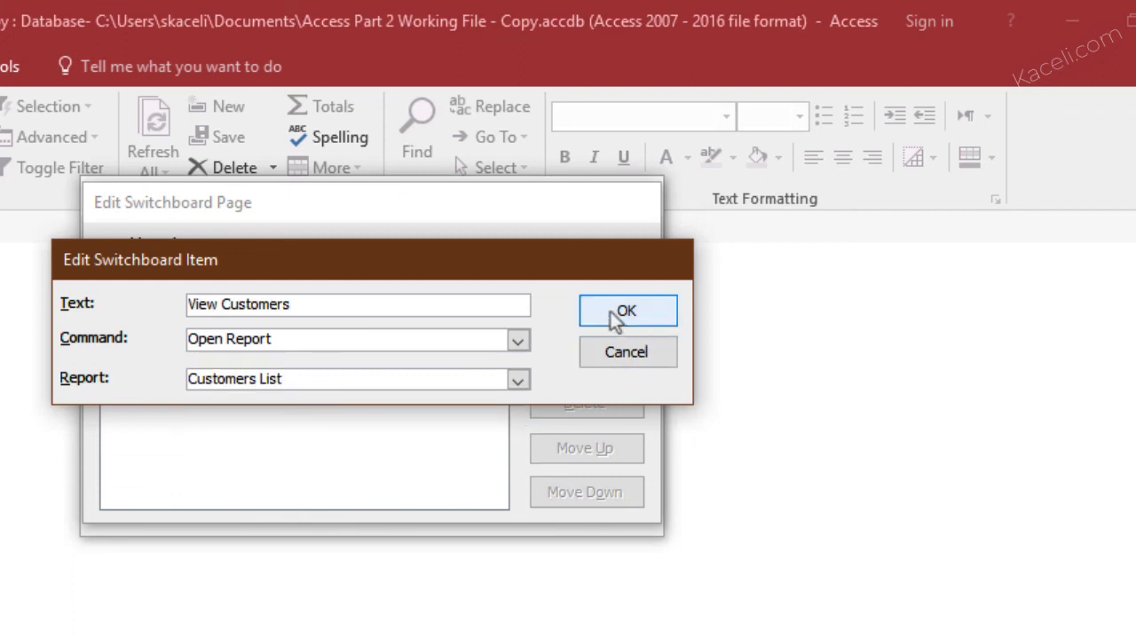
click(614, 315)
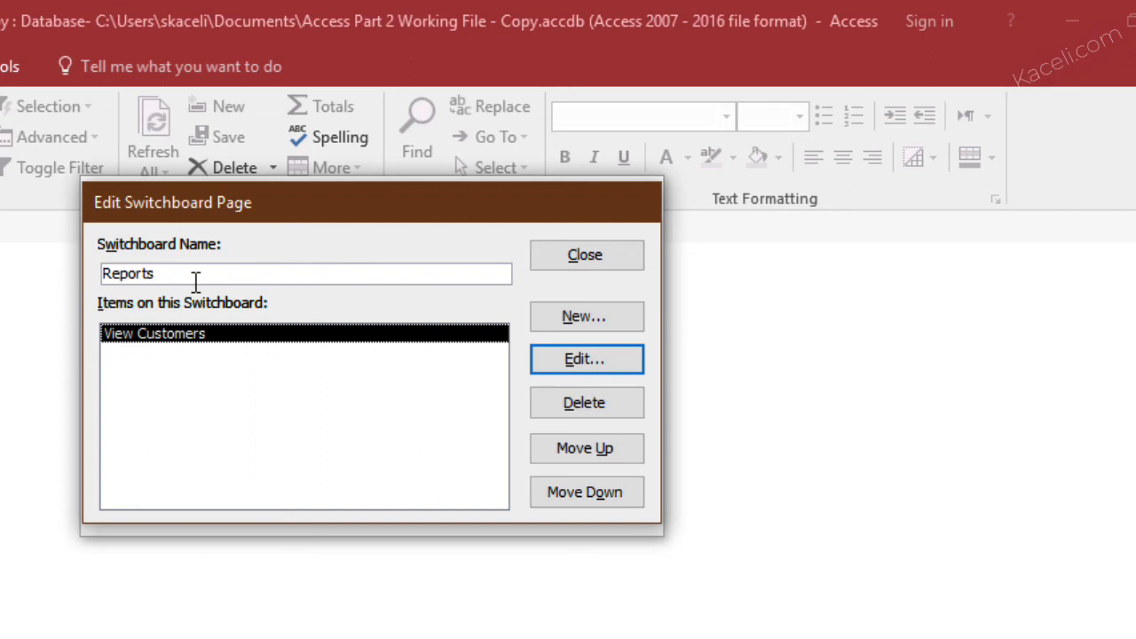
Add an item "Return Home" to the Reports page that goes to Main Switchboard, and close the Switchboard Manager
click(588, 317)
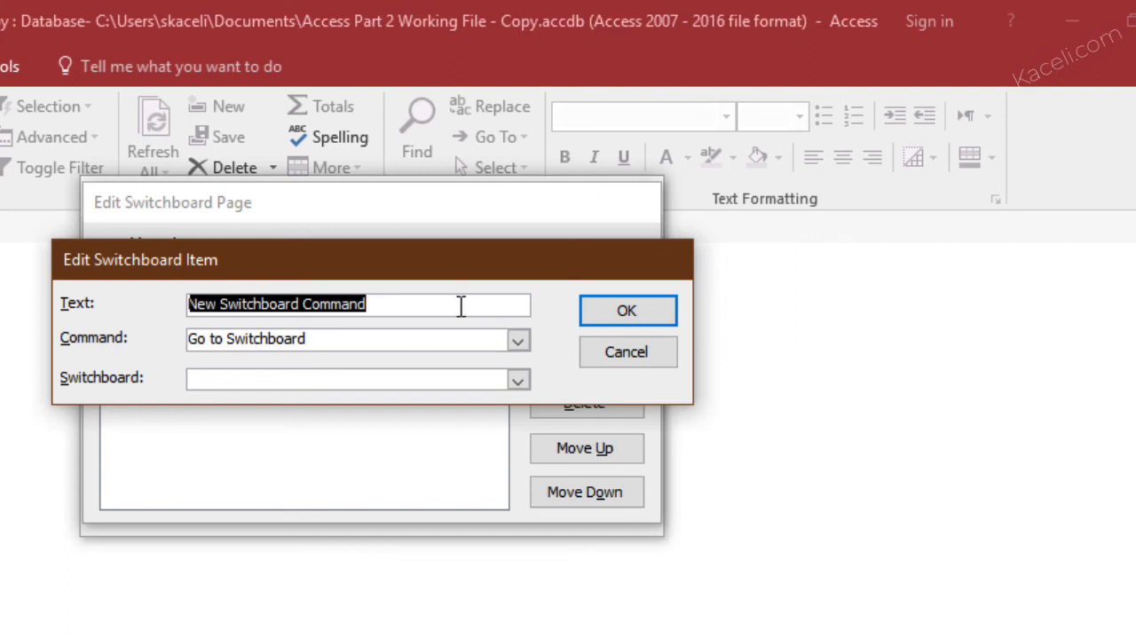
text(Return Home)
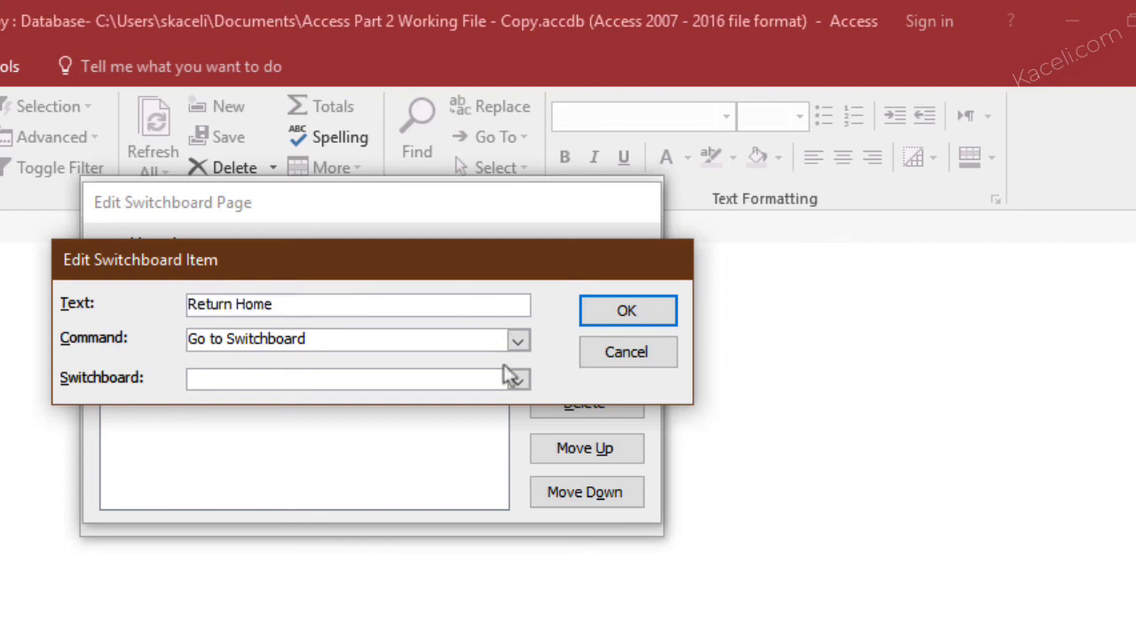
click(518, 380)
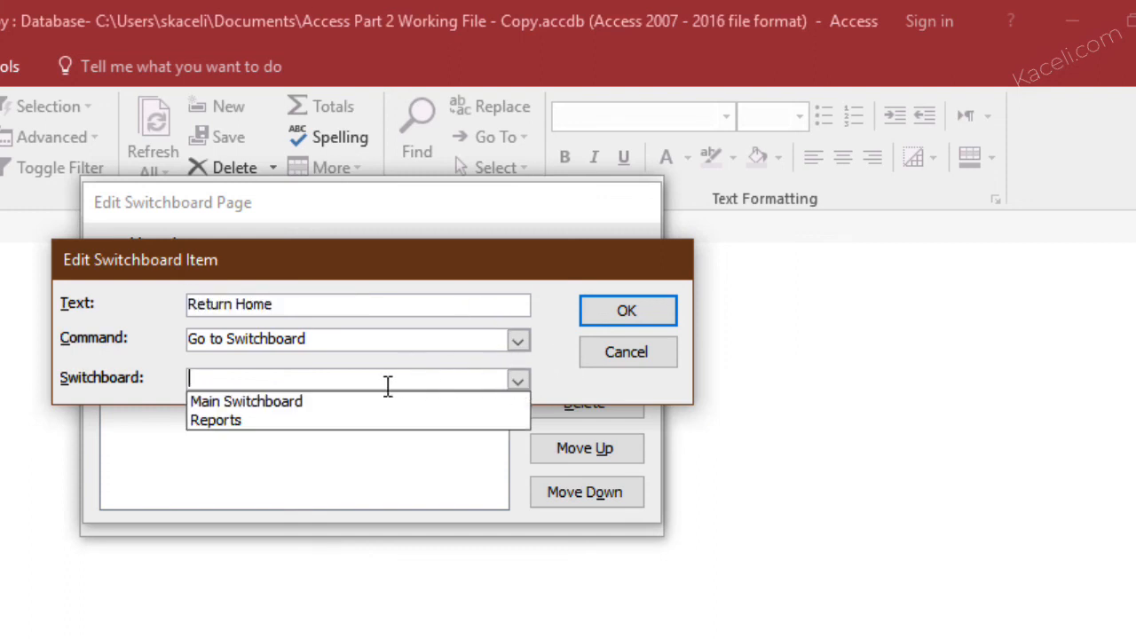
click(291, 405)
click(654, 320)
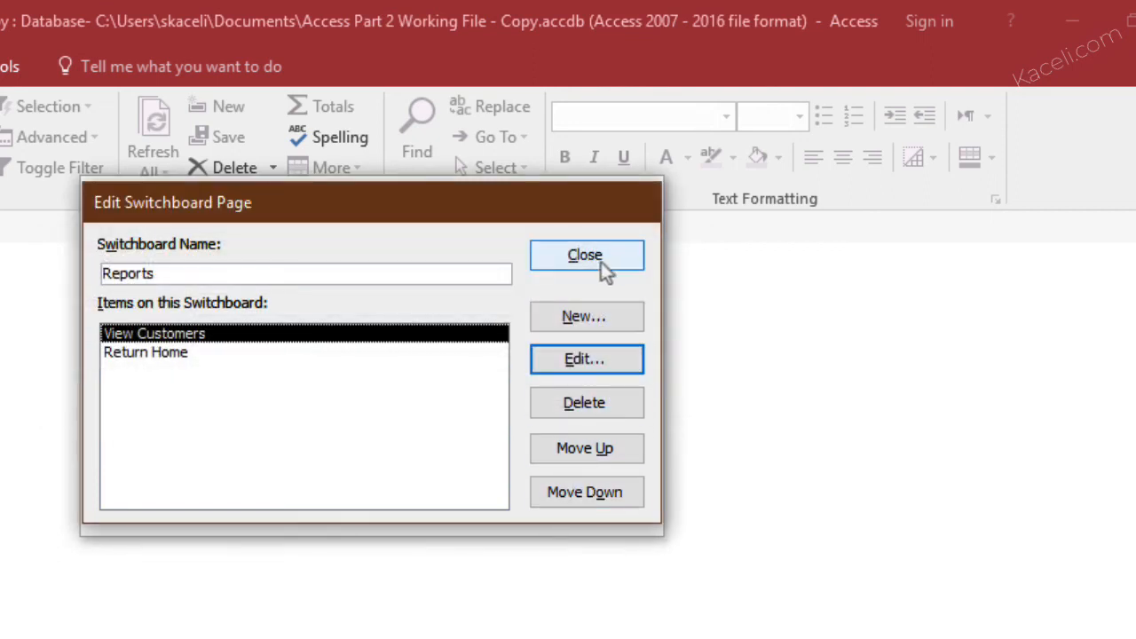
click(601, 264)
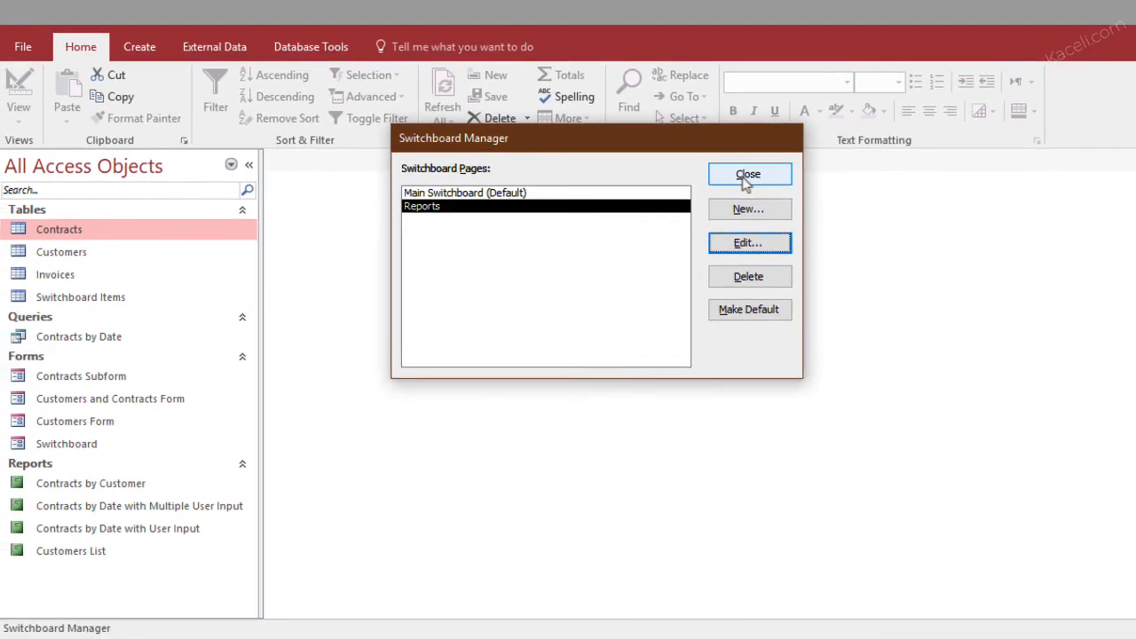
click(585, 249)
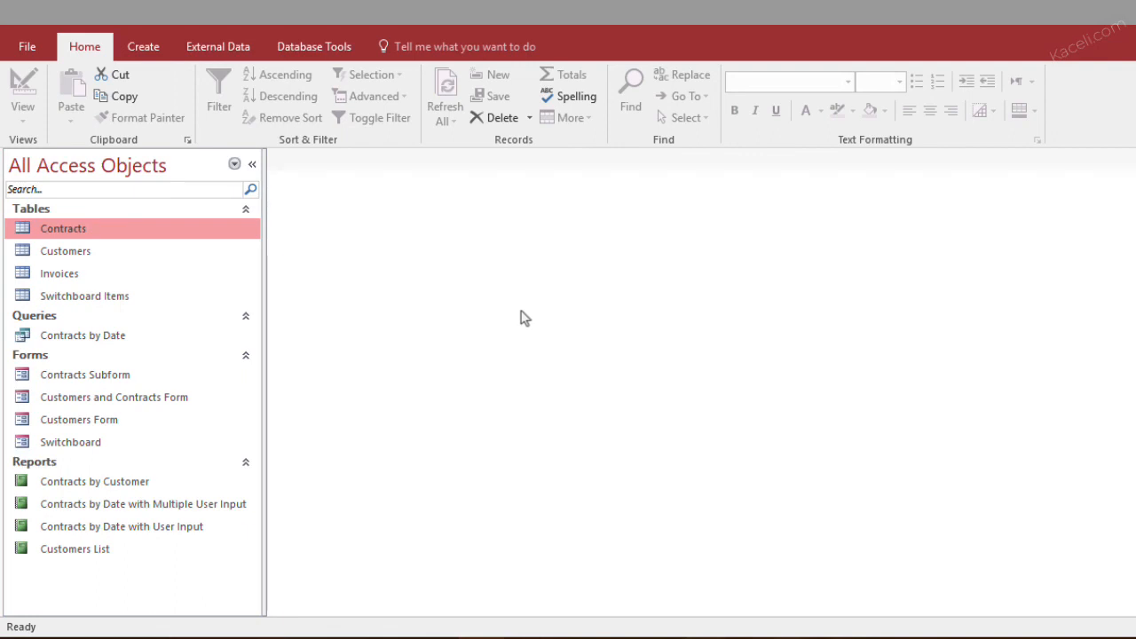
Set Switchboard as the current database's display form in the Access options and acknowledge the notice
click(32, 50)
click(45, 34)
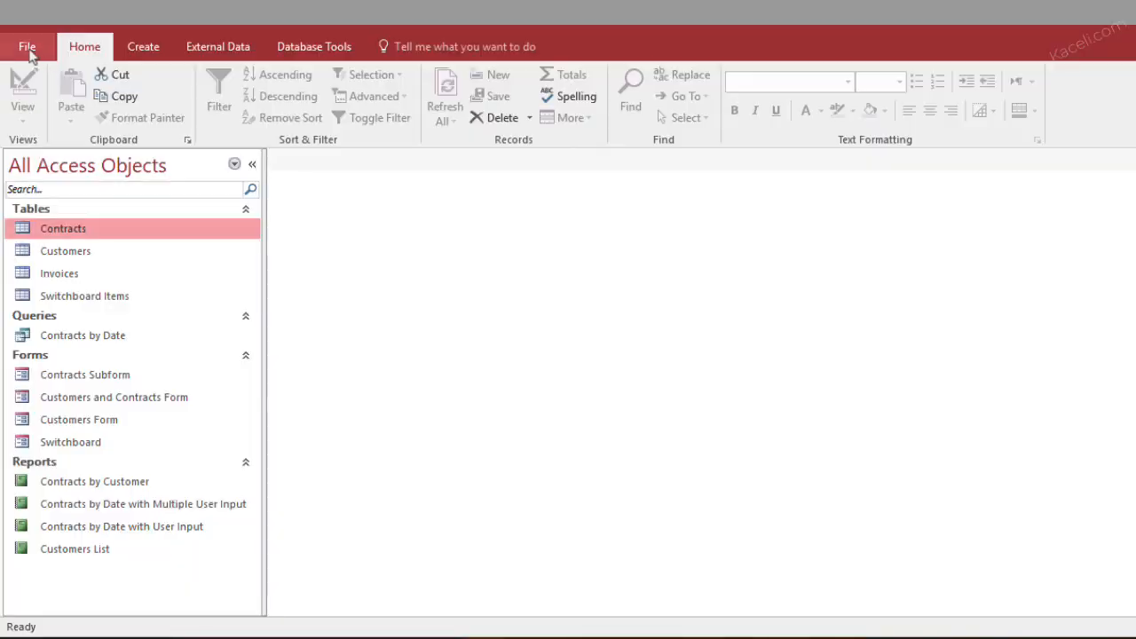
click(30, 51)
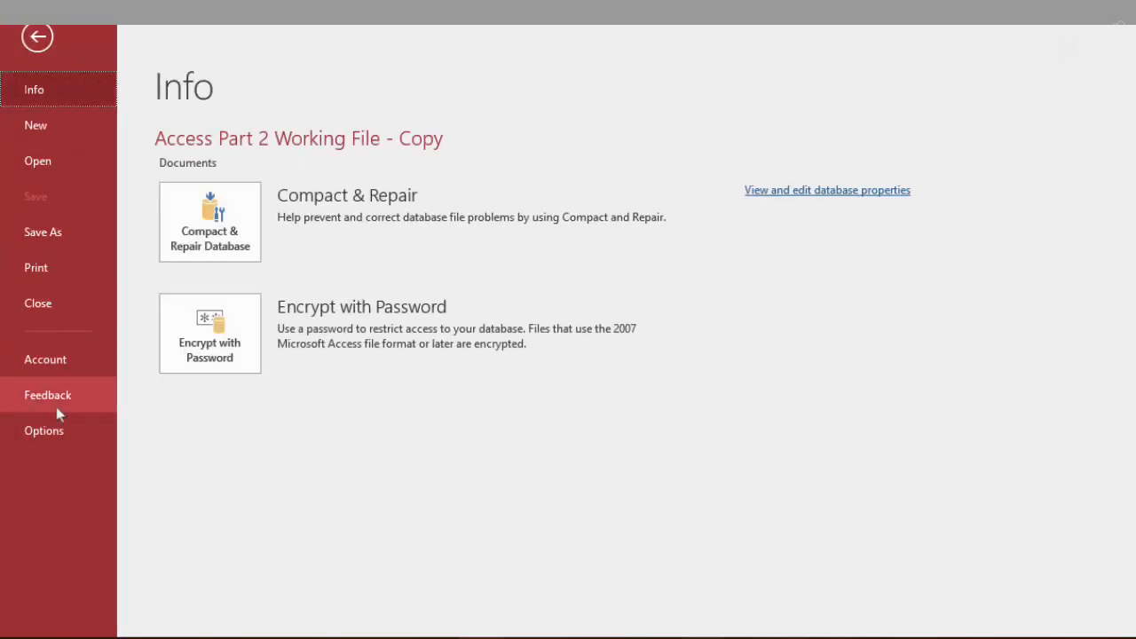
click(49, 430)
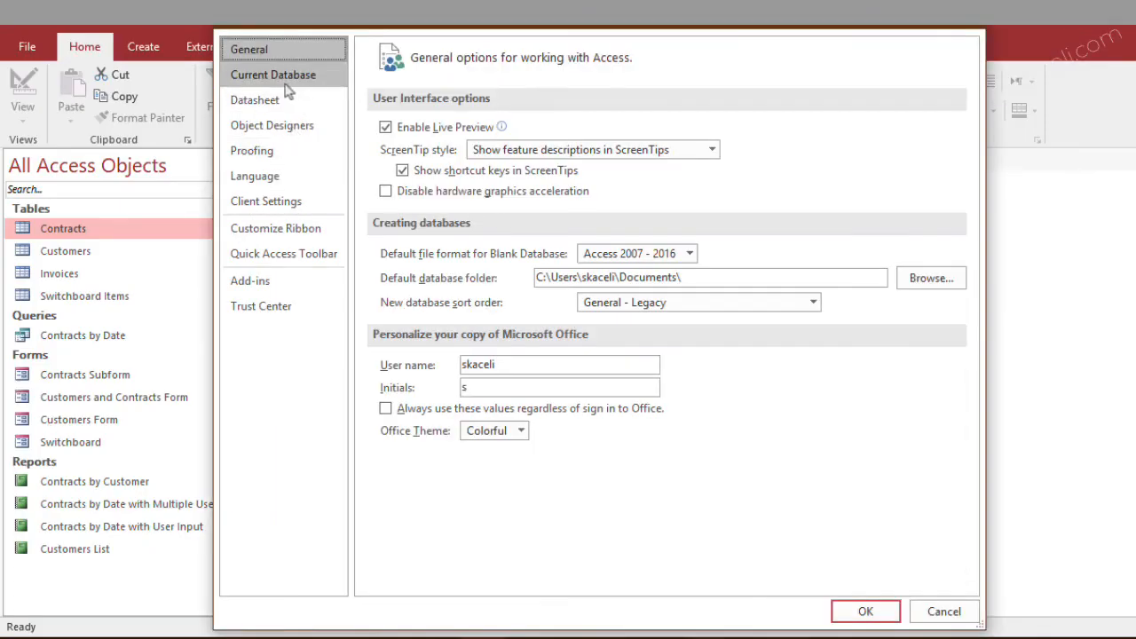
click(293, 80)
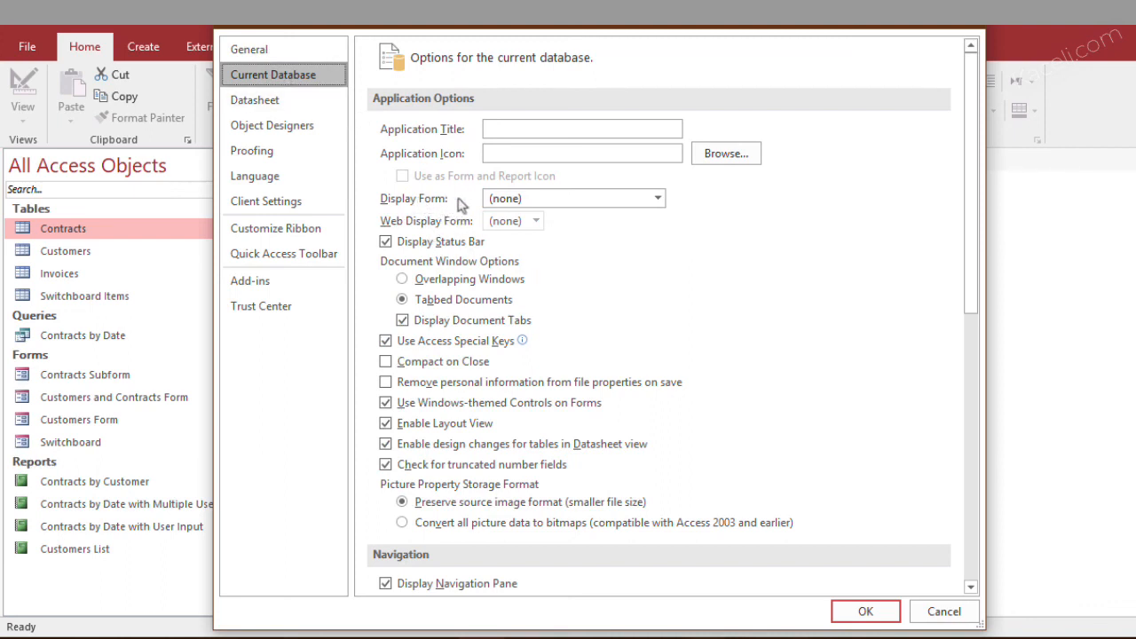
click(657, 200)
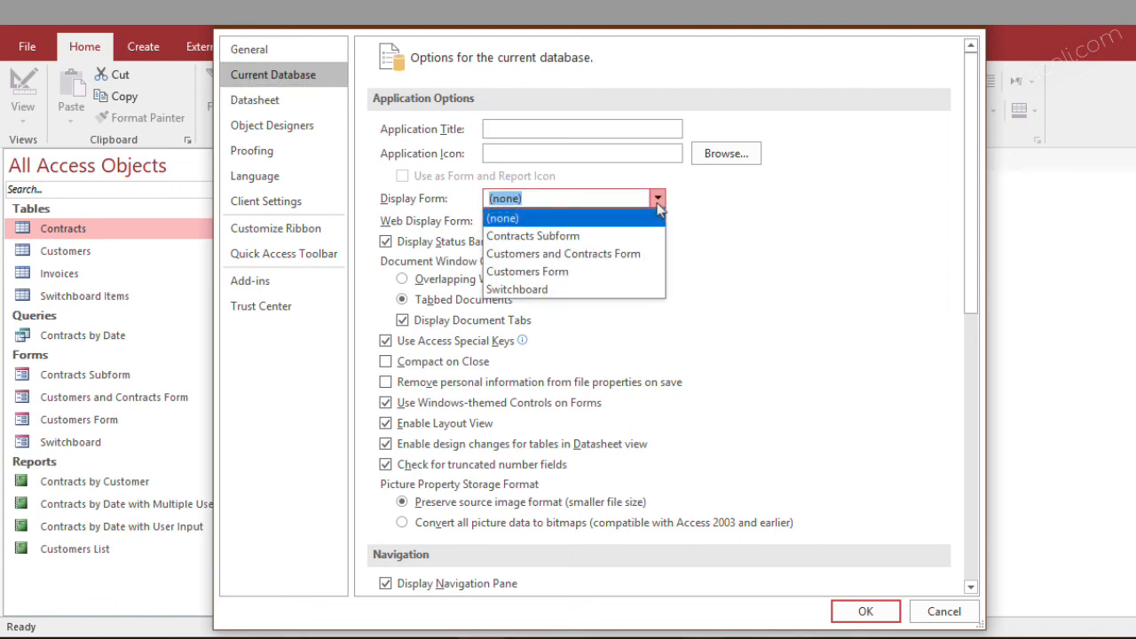
click(533, 291)
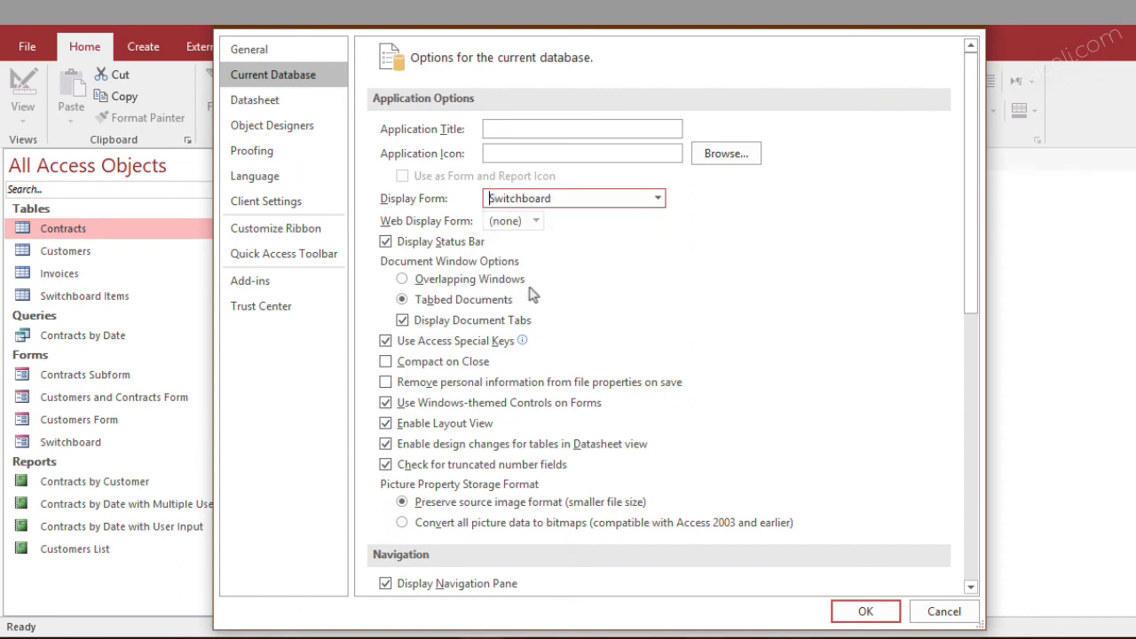
click(859, 614)
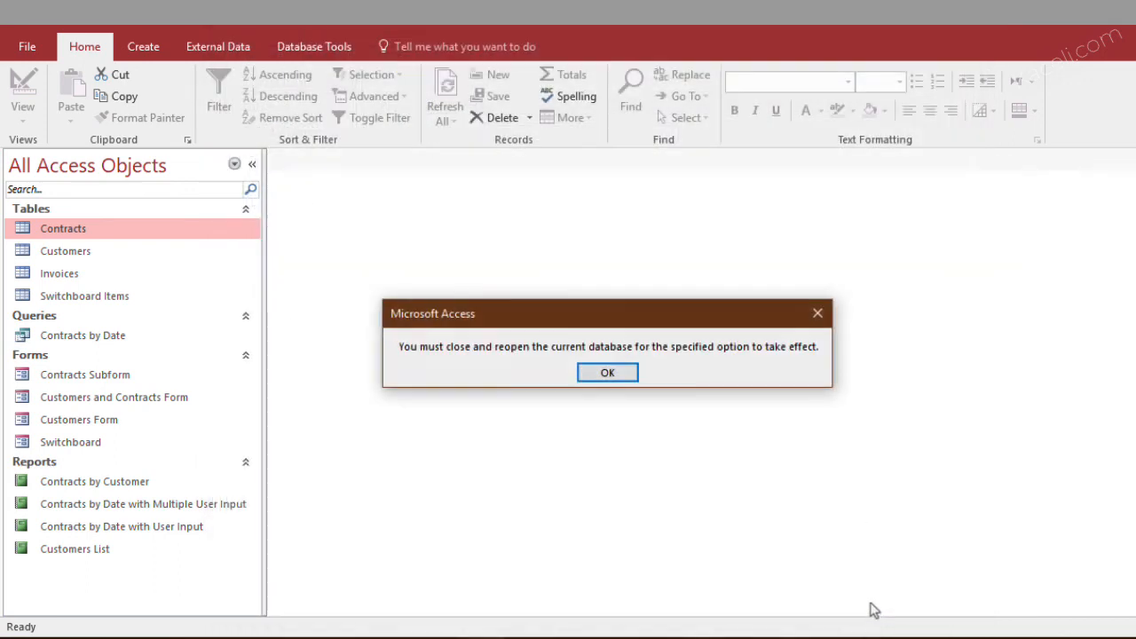
key(Return)
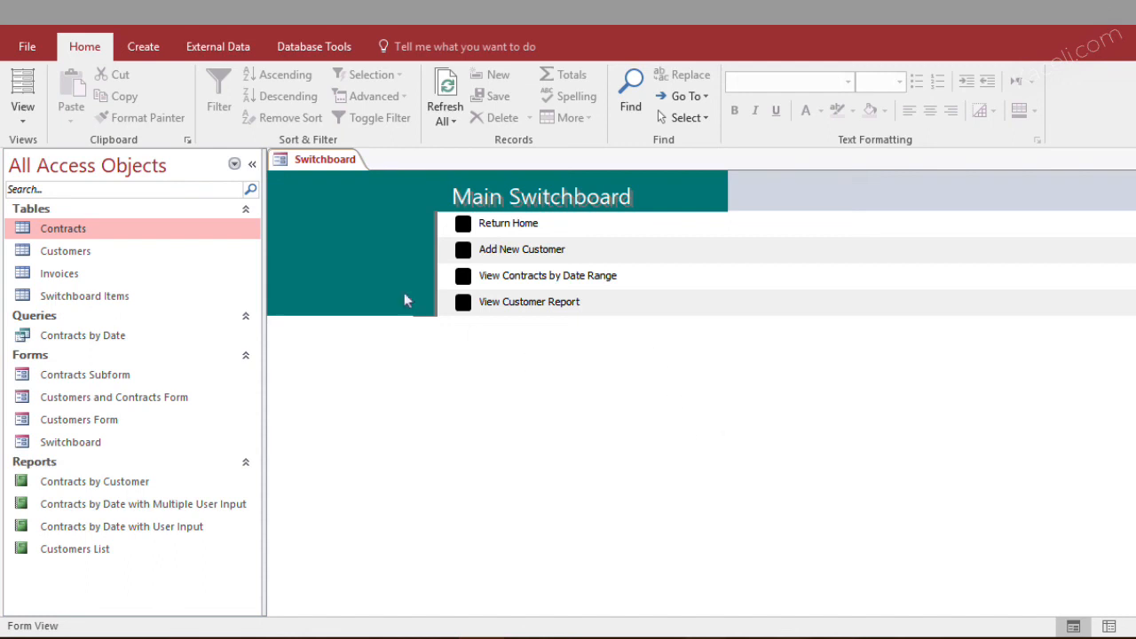
Collapse the navigation pane and open a blank Customers Form through the switchboard's Add New Customer item
click(252, 163)
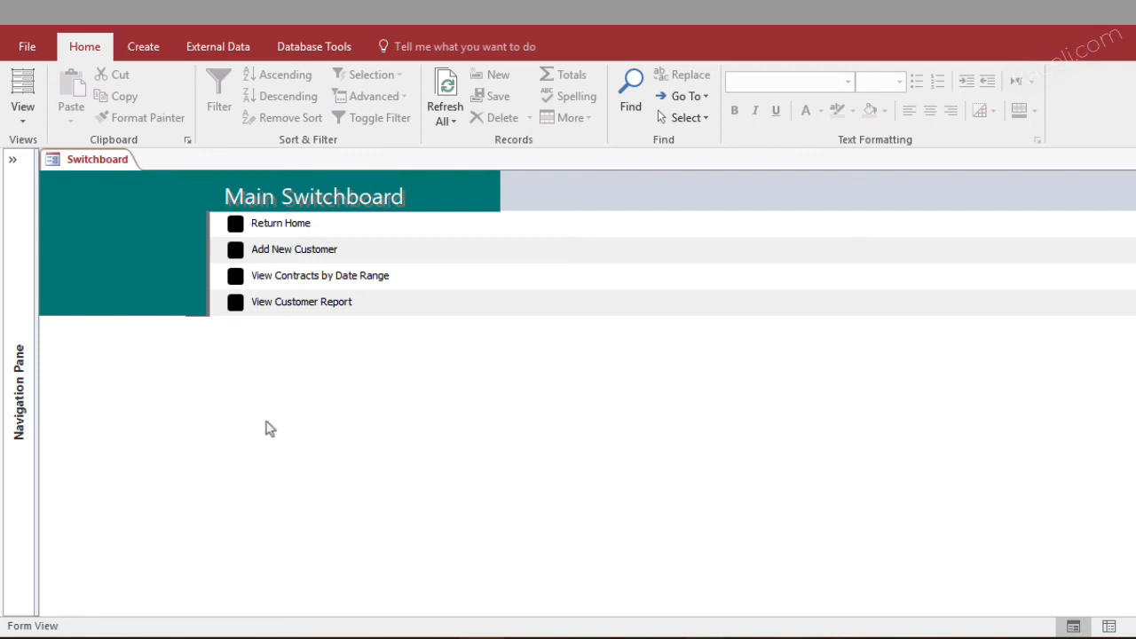
click(235, 251)
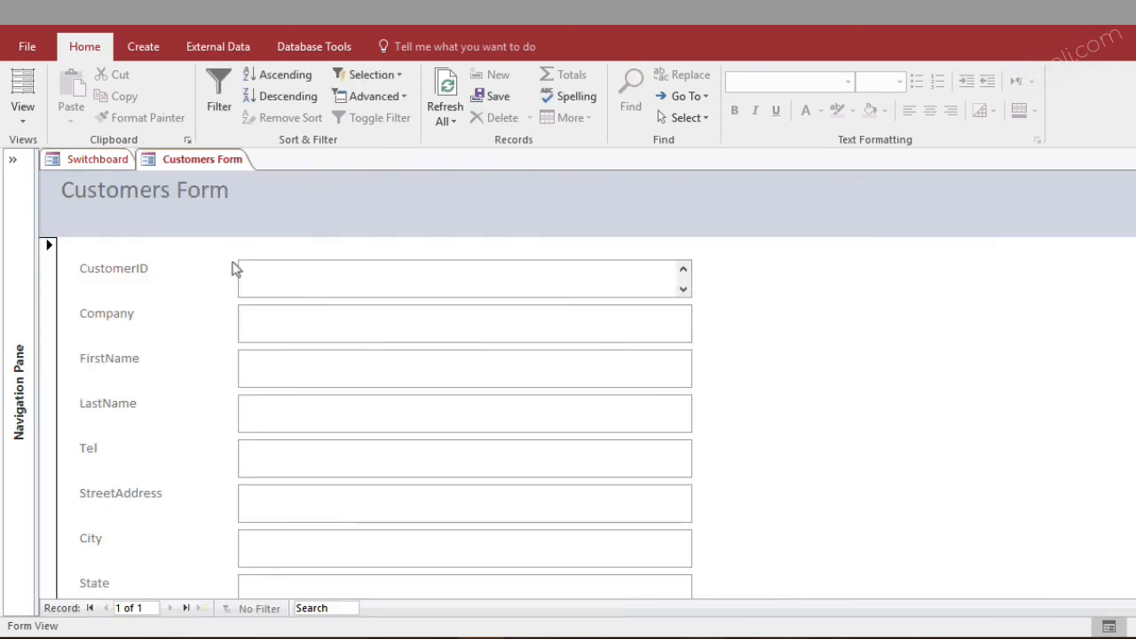
scroll(266, 426, down, 3)
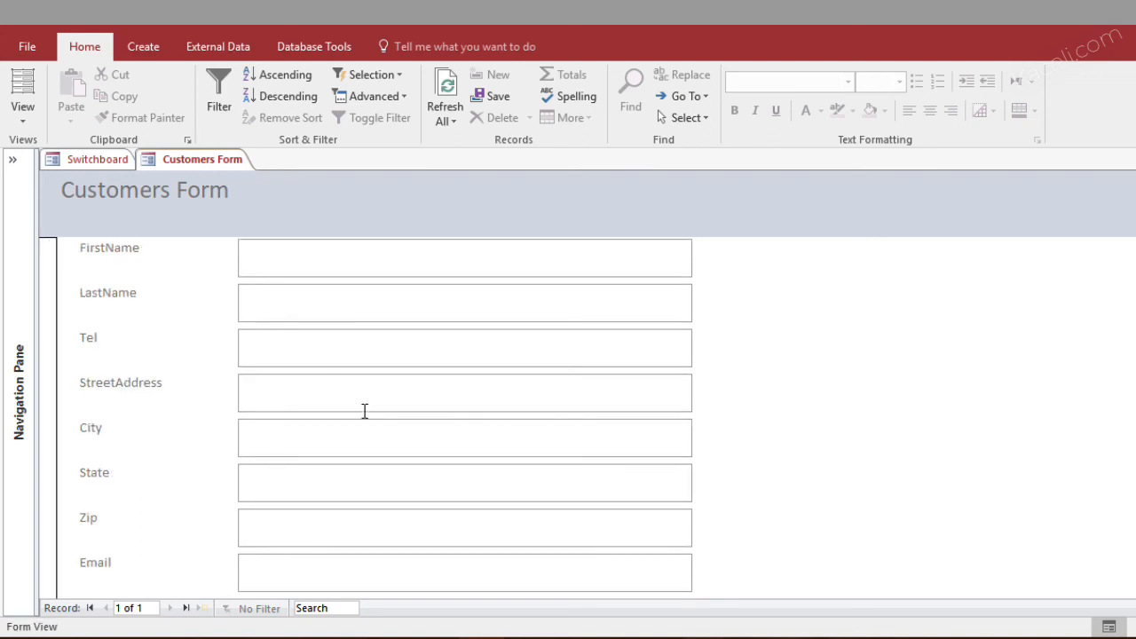
Look over the fields of the blank Customers Form from CustomerID down and close the form
scroll(322, 451, up, 3)
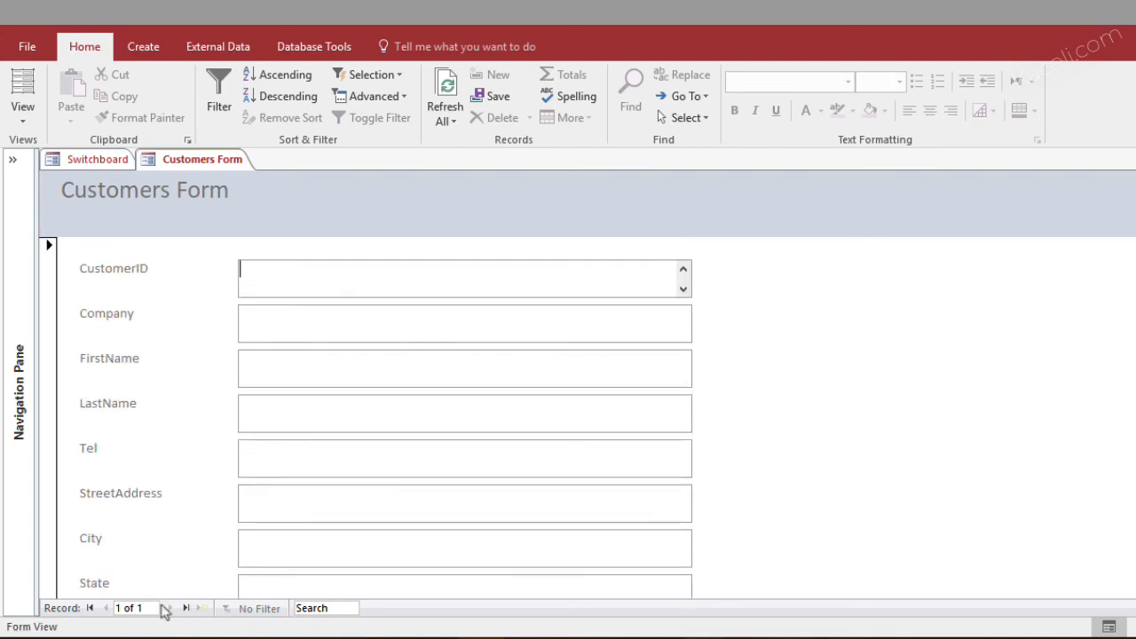
key(ctrl+w)
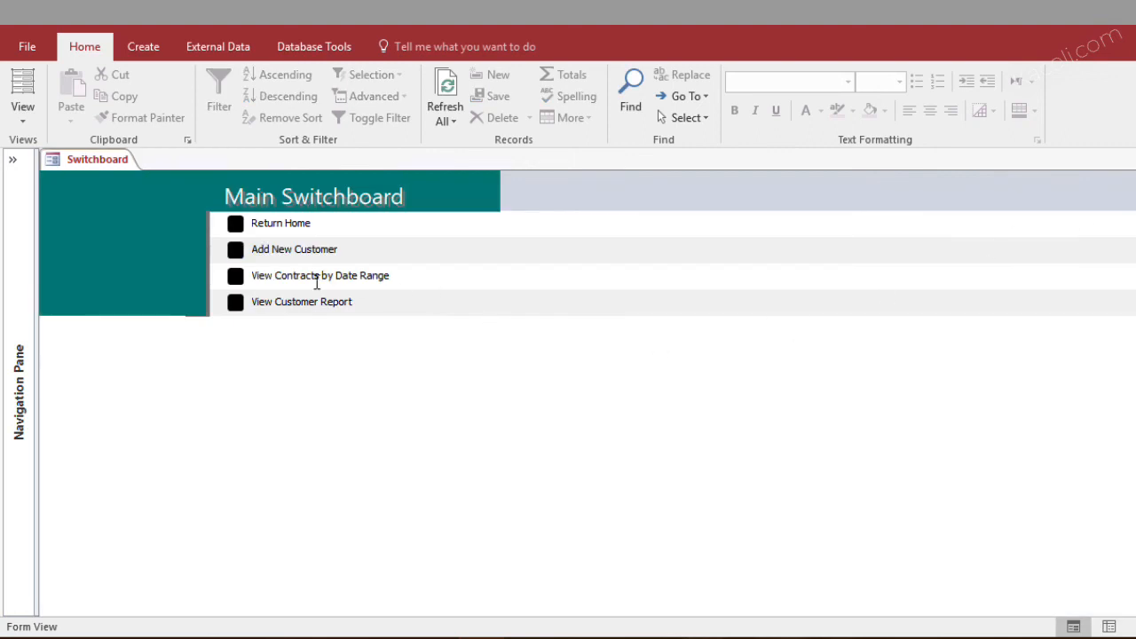
Run the switchboard's View Contracts by Date Range report with the end date 11/1/2010, review its contracts, and close it
click(241, 278)
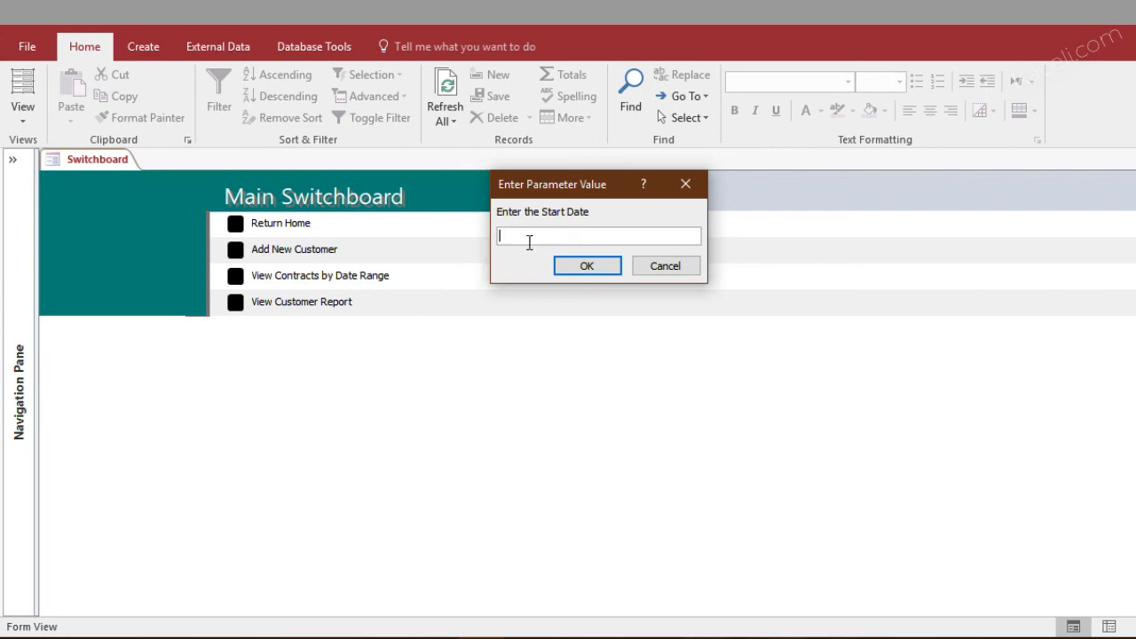
text(1/1/2020)
key(Return)
text(11/1/2010)
key(Return)
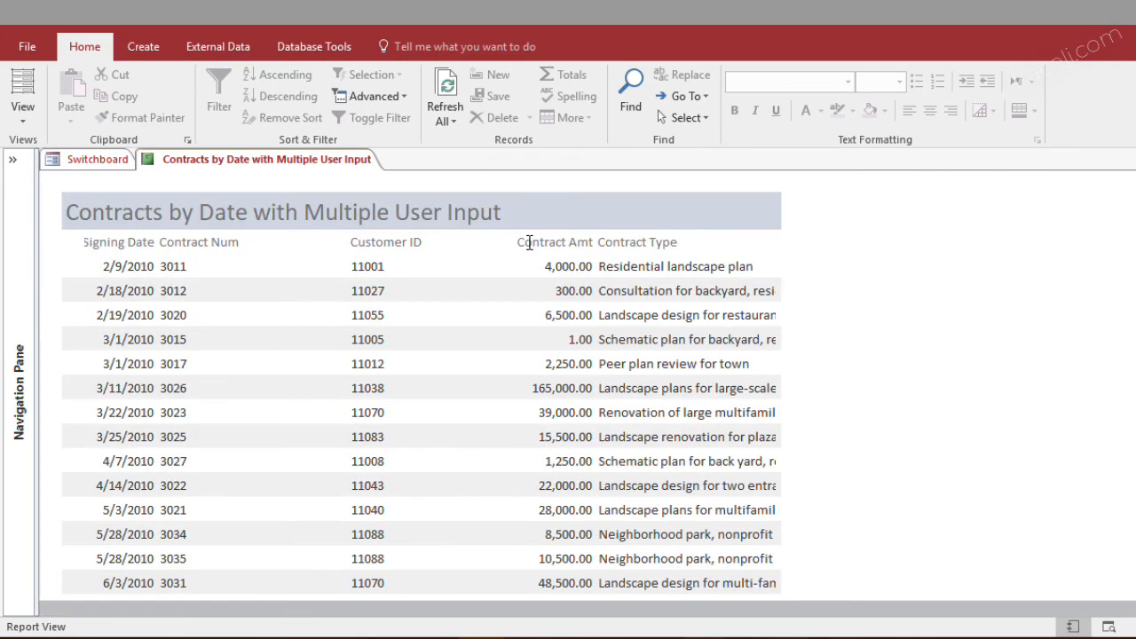
scroll(360, 471, down, 5)
scroll(364, 465, down, 2)
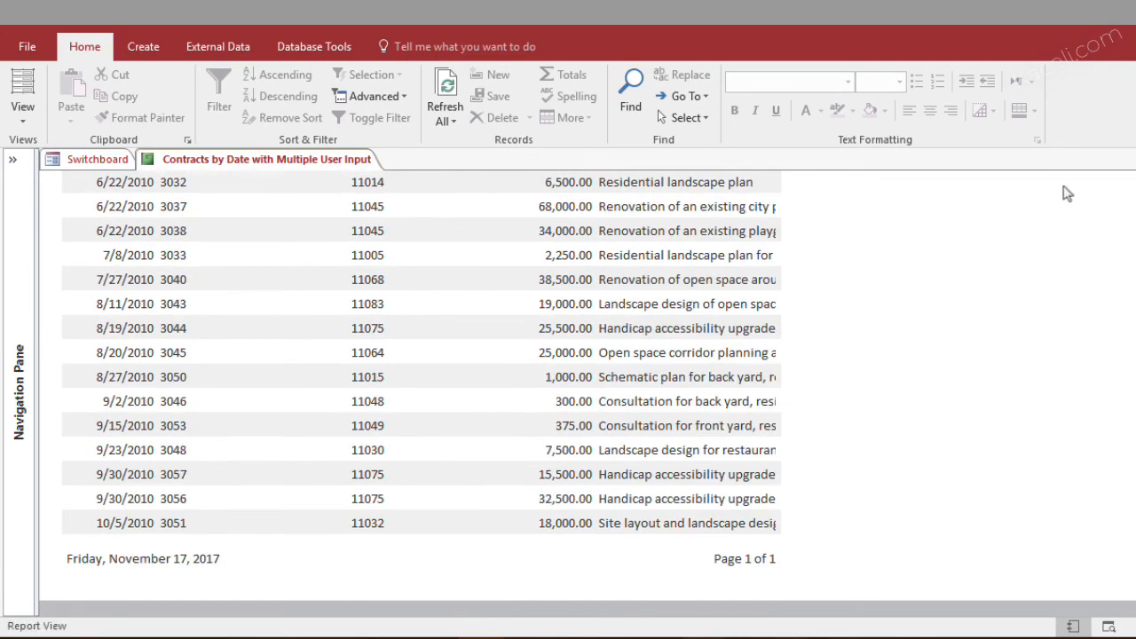
click(1127, 159)
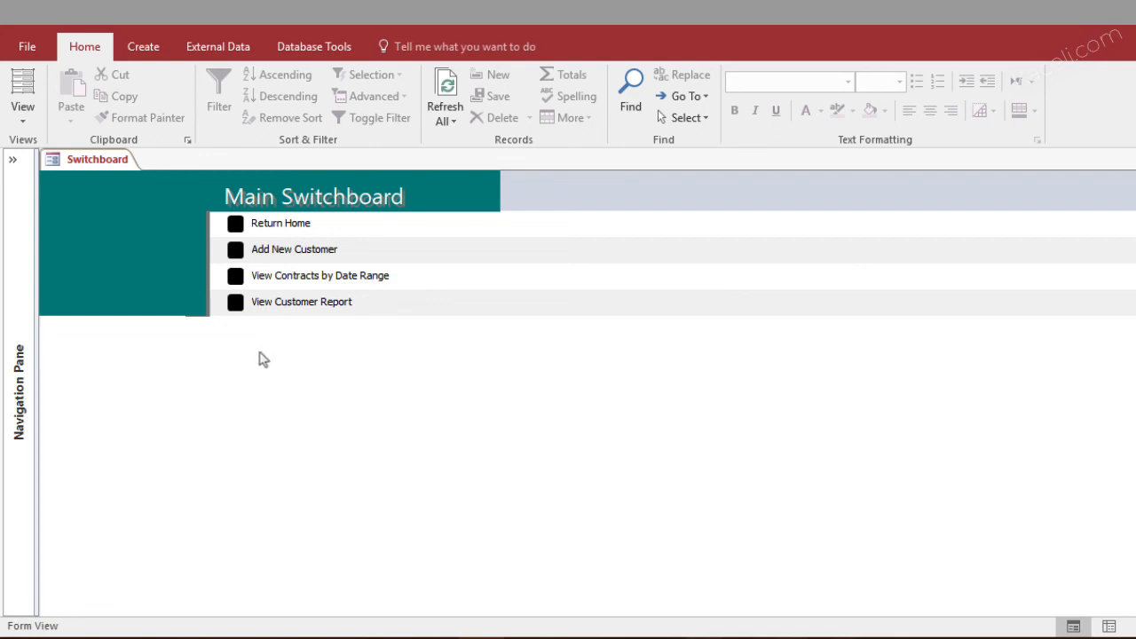
Open the Contracts by Customer report through the switchboard's View Customer Report item, look through it, and close it
click(237, 306)
scroll(577, 391, down, 1)
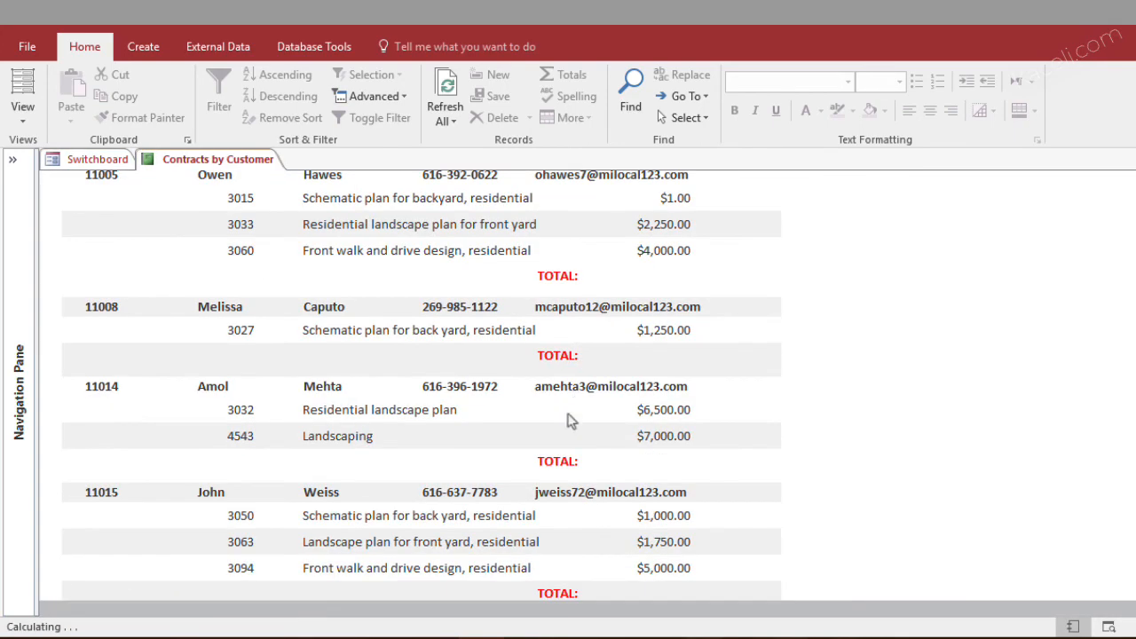
scroll(570, 407, down, 3)
key(ctrl+w)
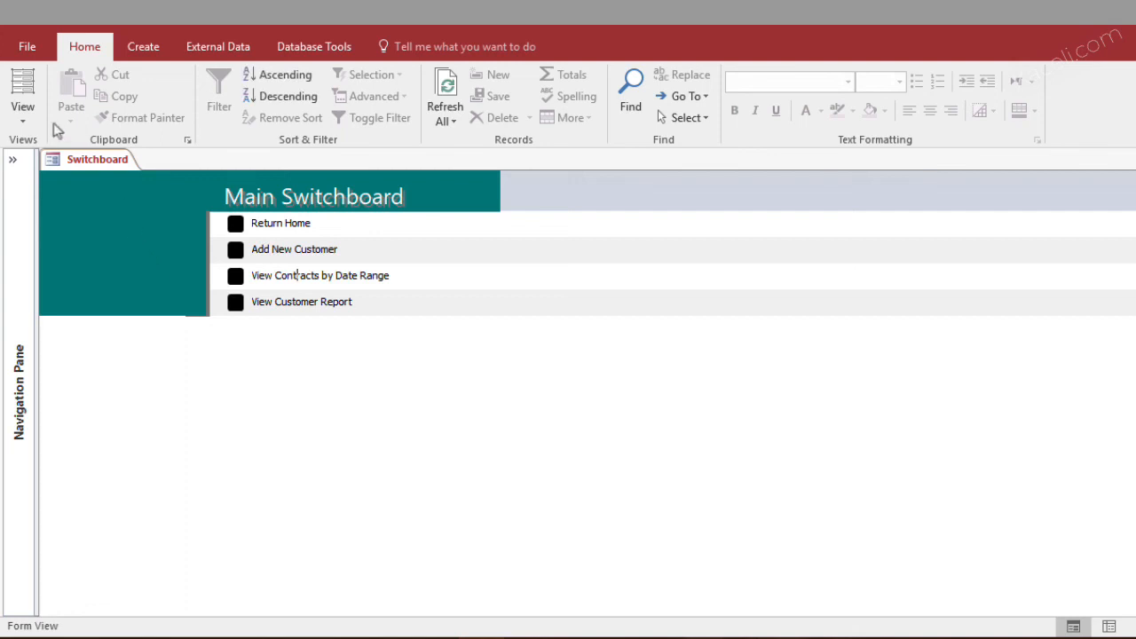
Show the switchboard in Layout View and apply an Office theme with a lavender header color
click(25, 120)
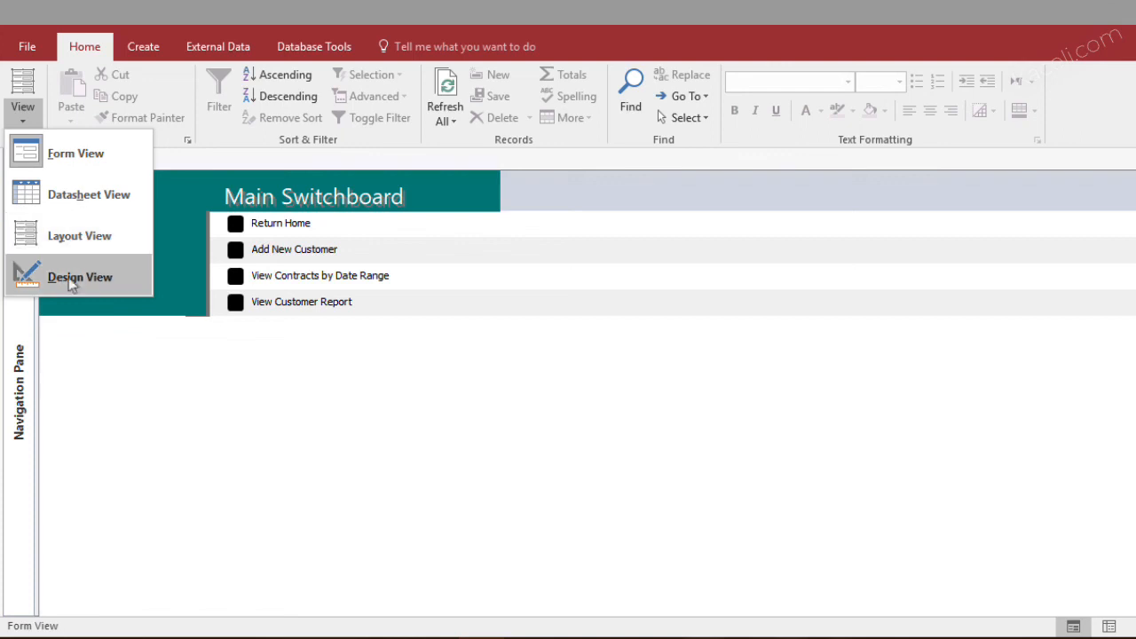
click(82, 246)
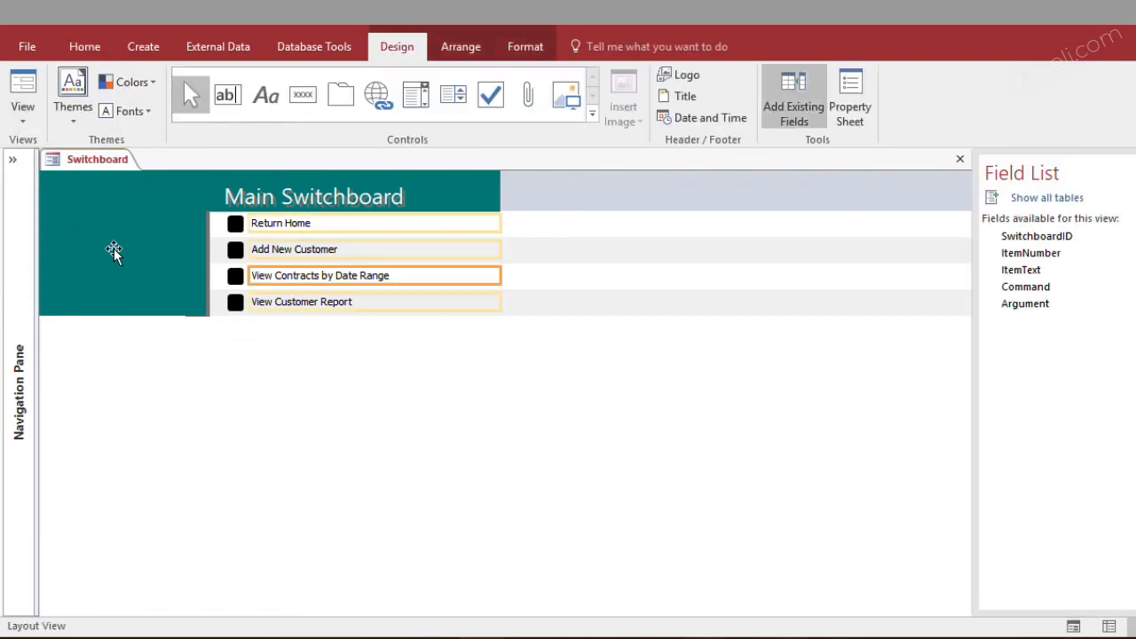
click(80, 111)
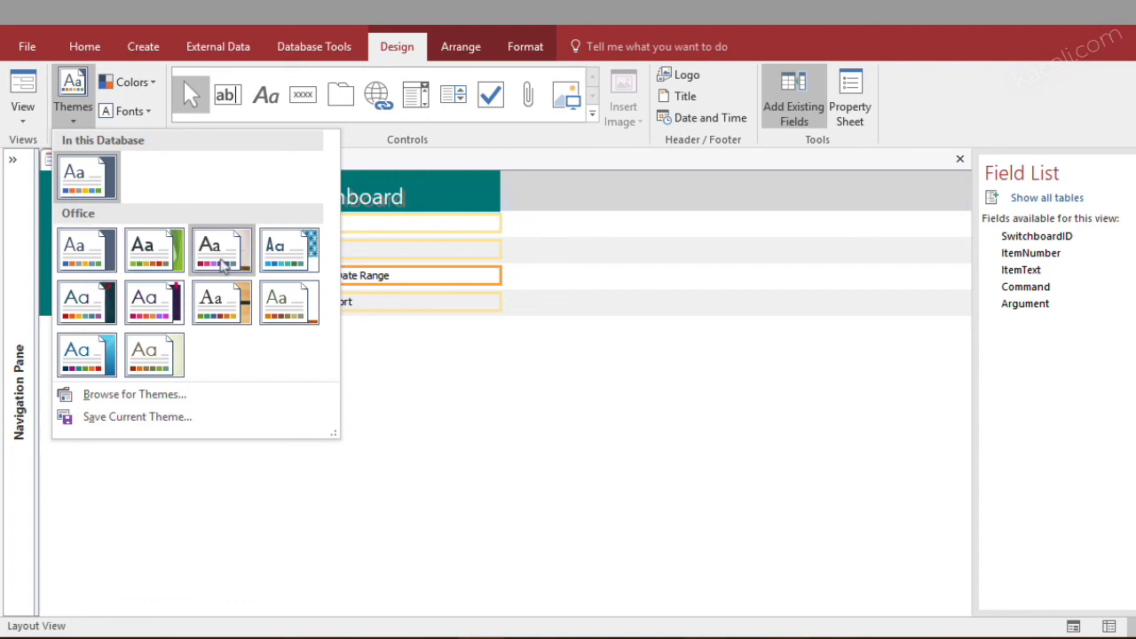
click(85, 353)
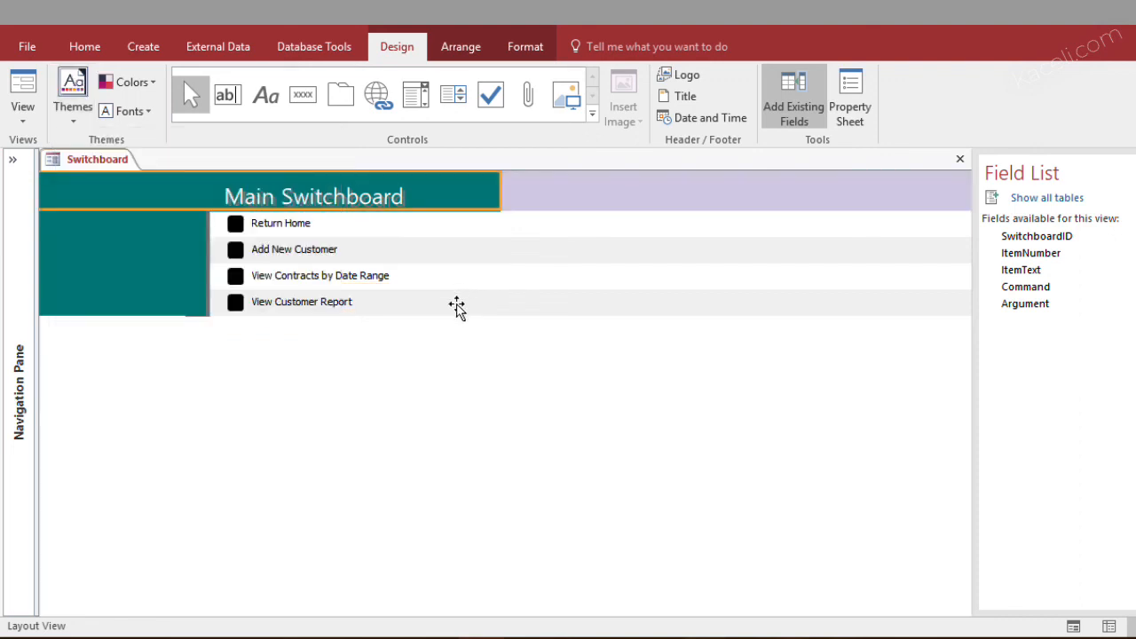
click(602, 381)
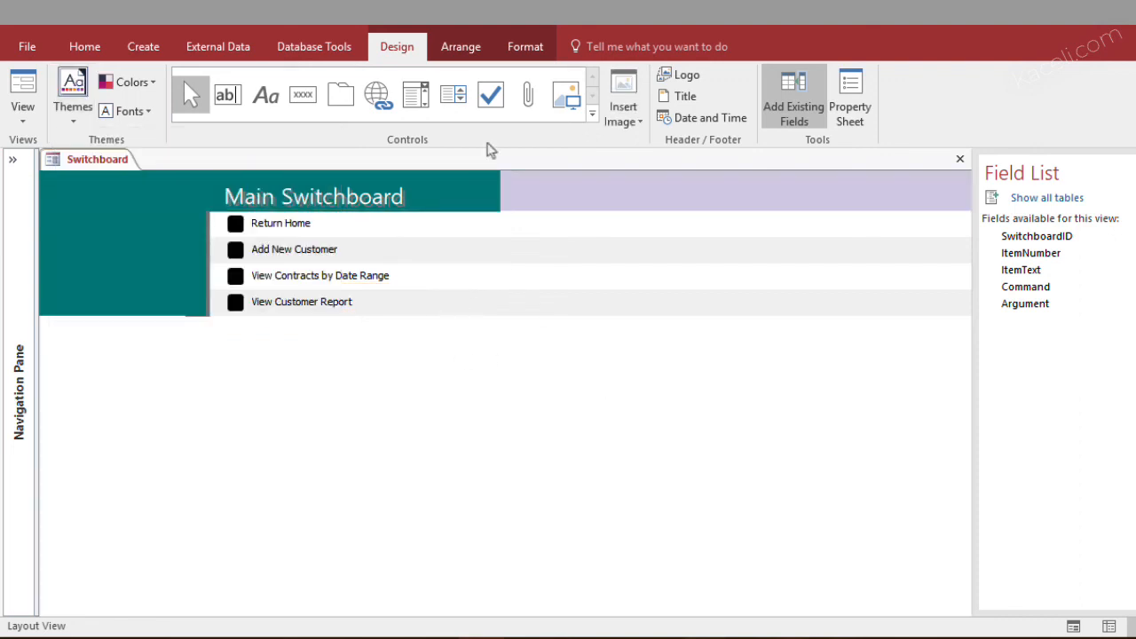
Try to replace the whole text of the Main Switchboard title in the header with pasted text
click(297, 201)
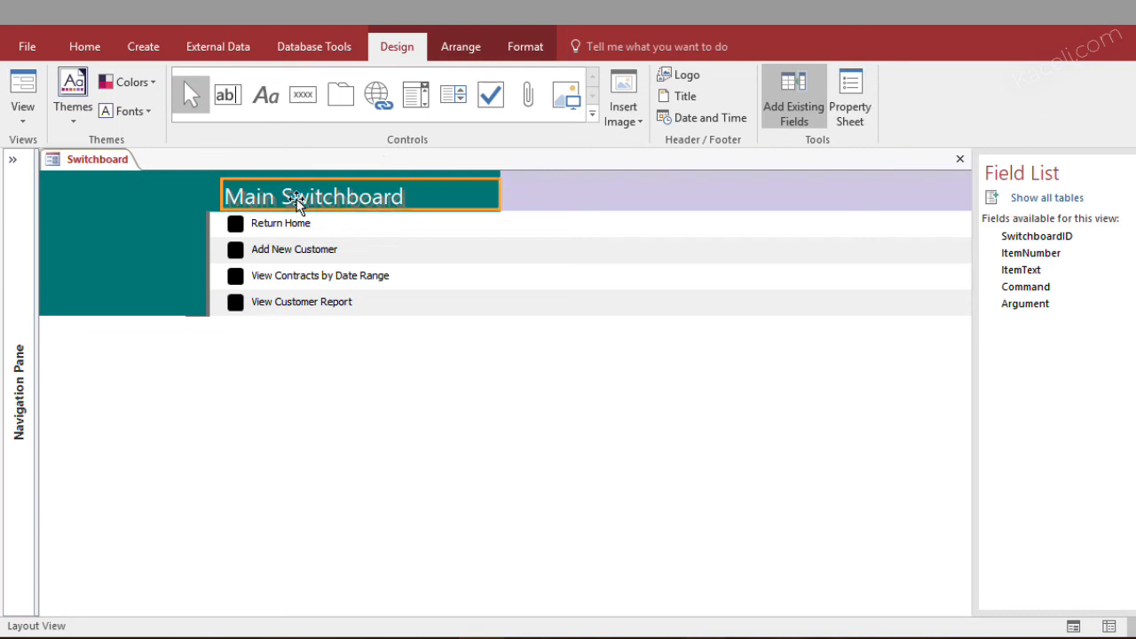
click(297, 200)
key(ctrl+a)
text(Kaceli.com Database)
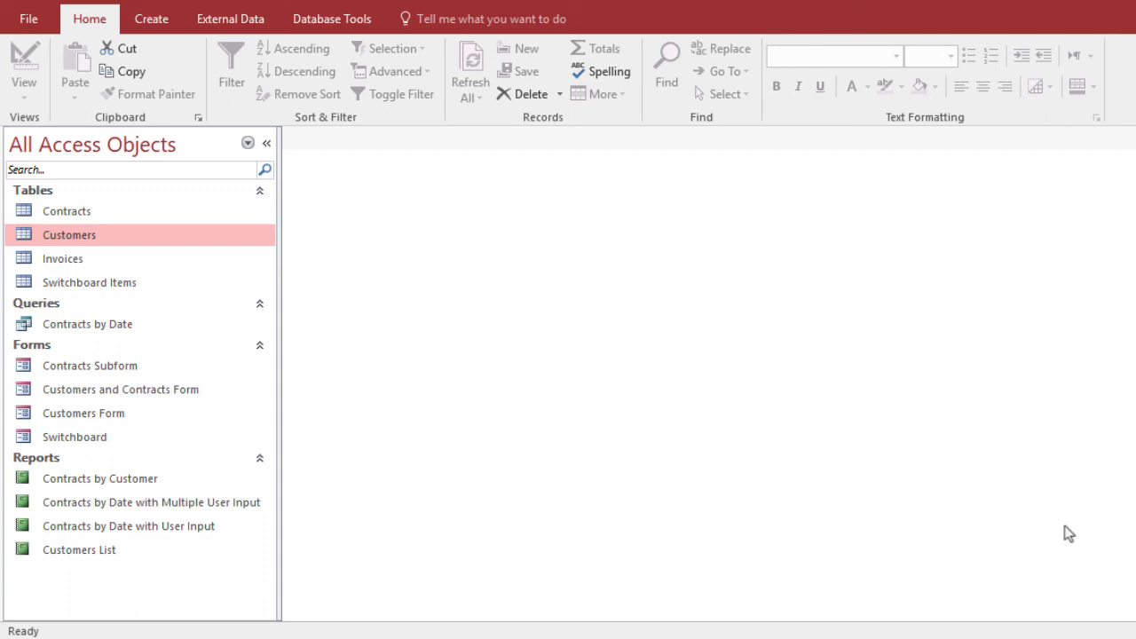
Open the Customers table in Design View and add a field named Picture below Email
right_click(78, 237)
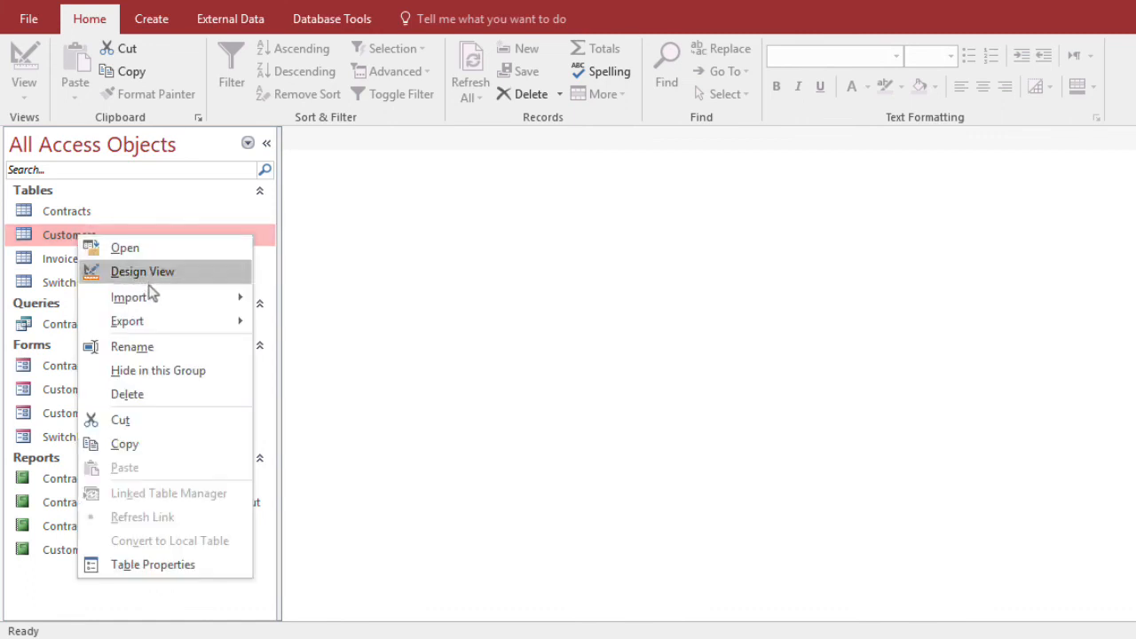
click(142, 272)
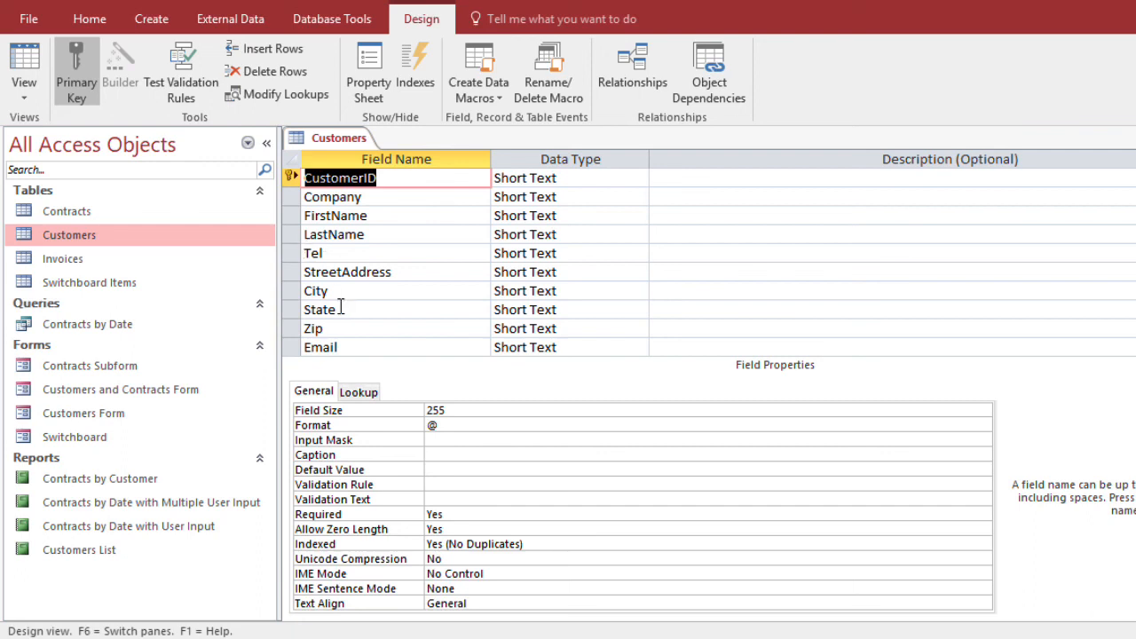
scroll(337, 309, down, 2)
click(292, 258)
click(321, 255)
text(P)
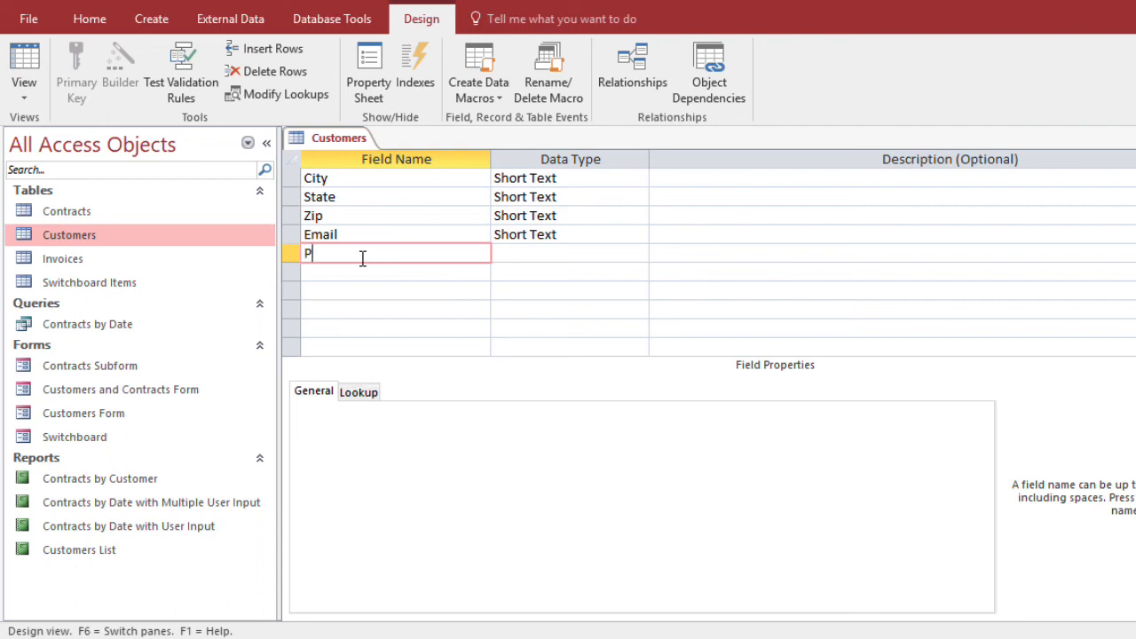
text(icture)
Set the Picture field's data type to Attachment and close the Customers table, saving its design changes
click(536, 253)
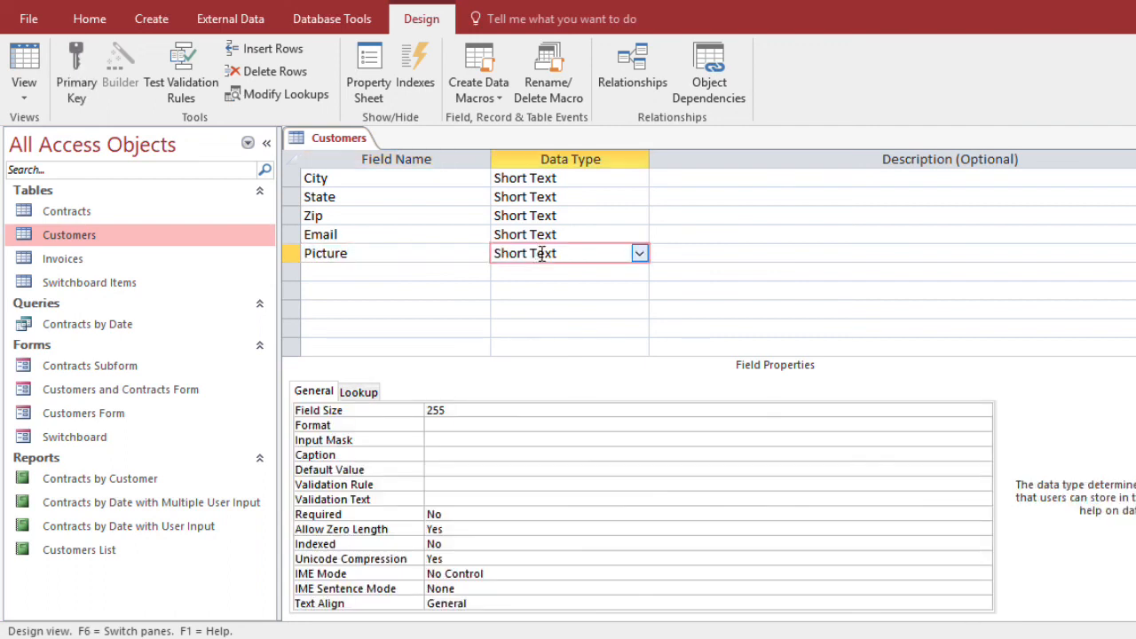
click(639, 255)
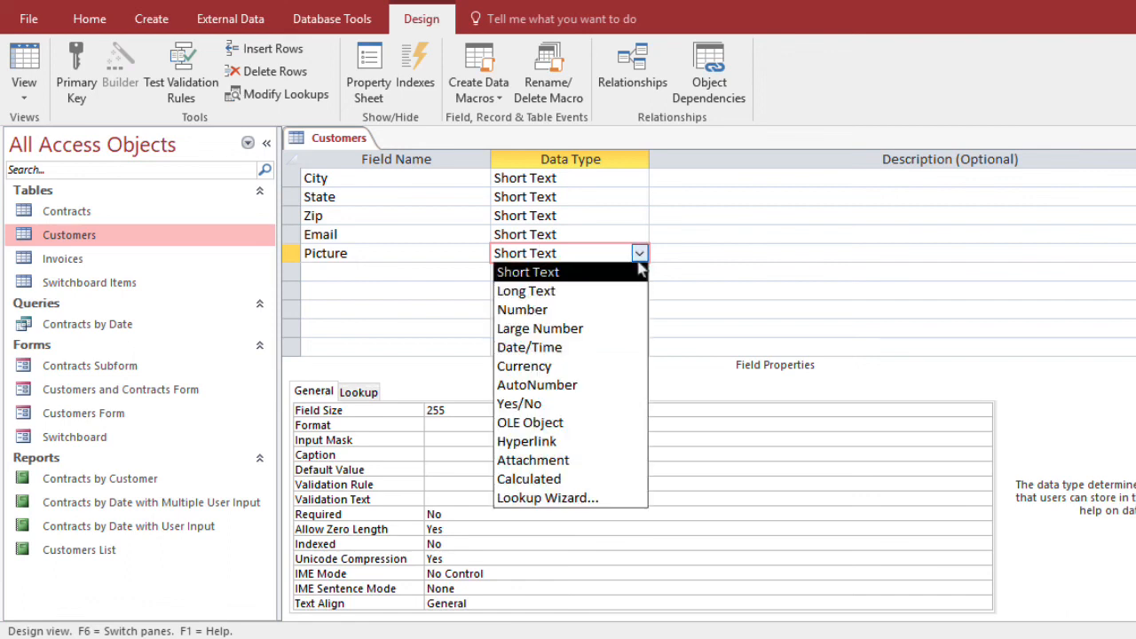
click(551, 460)
click(403, 258)
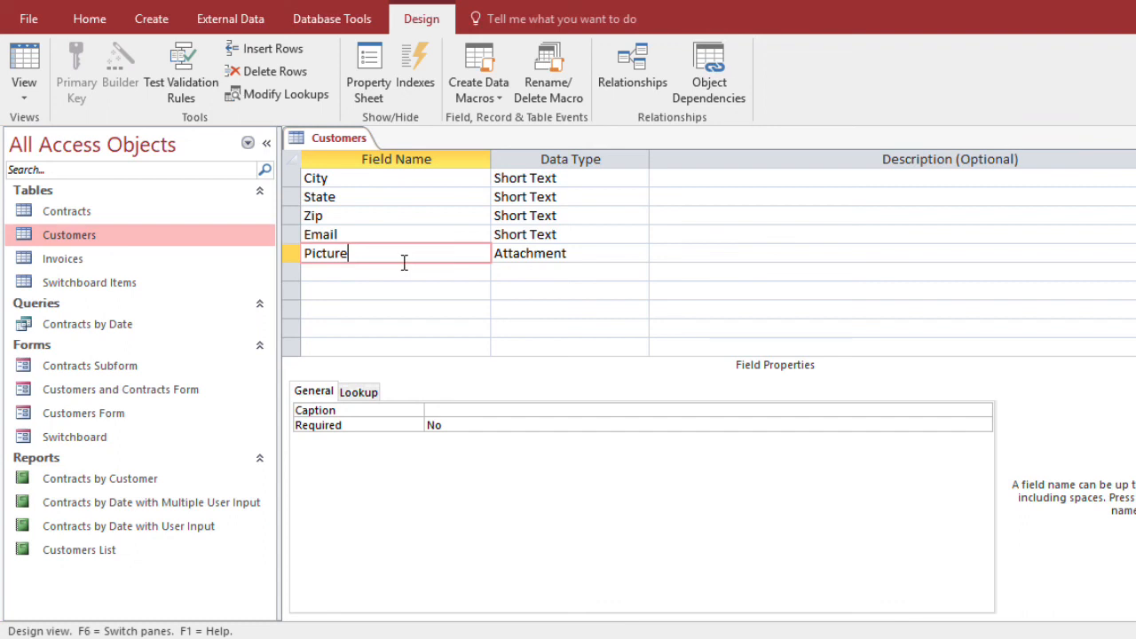
key(Down)
key(Down)
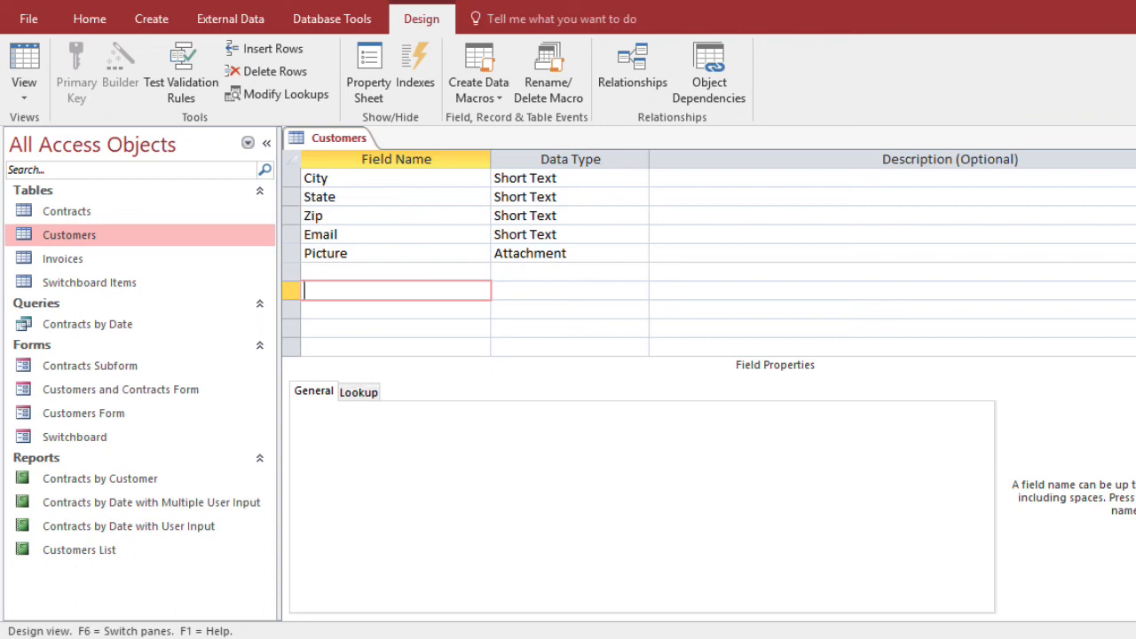
key(ctrl+w)
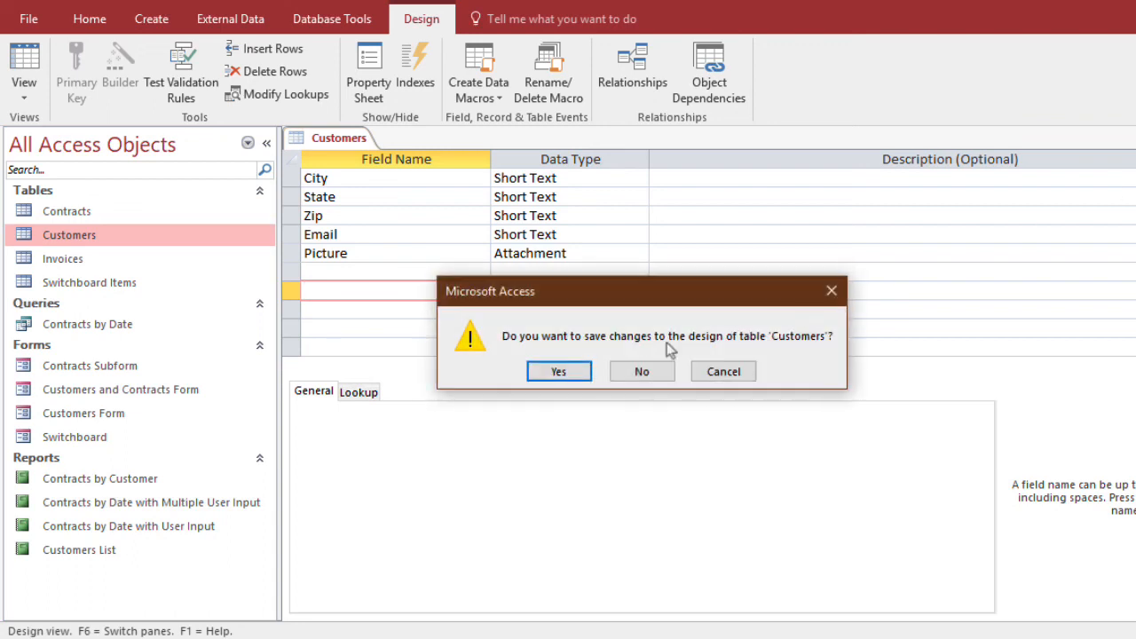
click(559, 370)
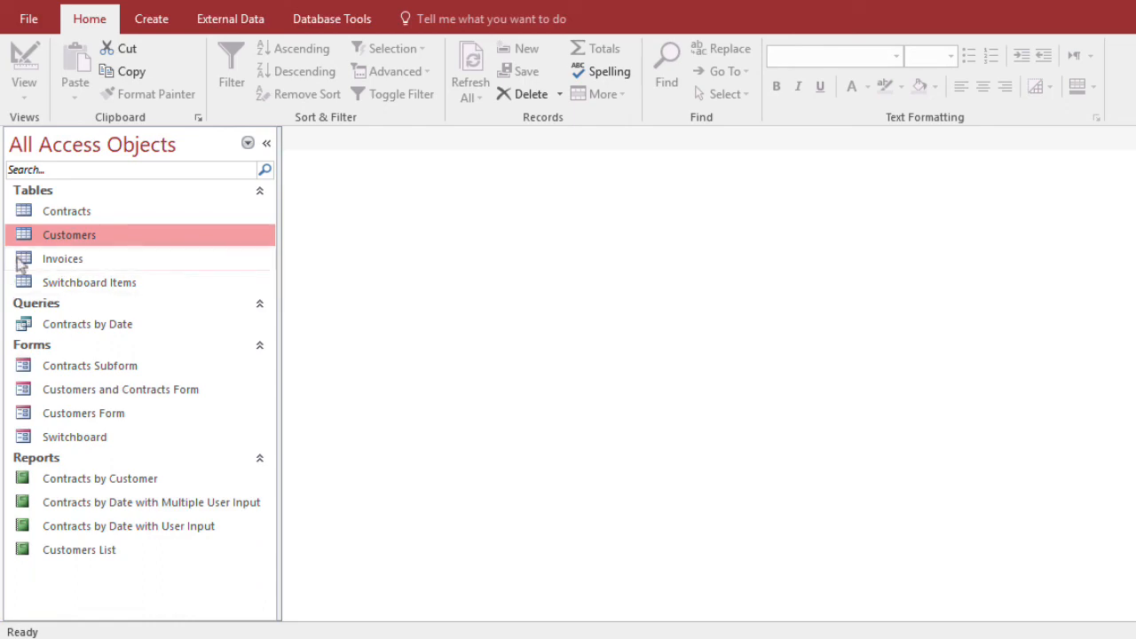
Try to attach hubert.jpg to the first record of the Customers table, cancel the attachment, and close the table
double_click(75, 235)
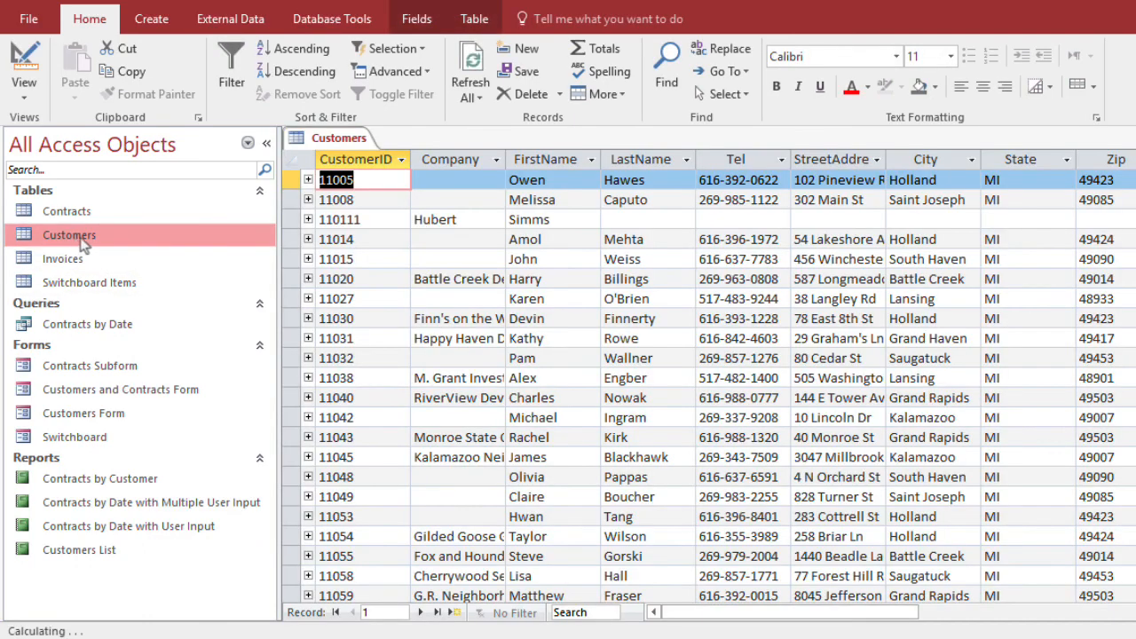
key(End)
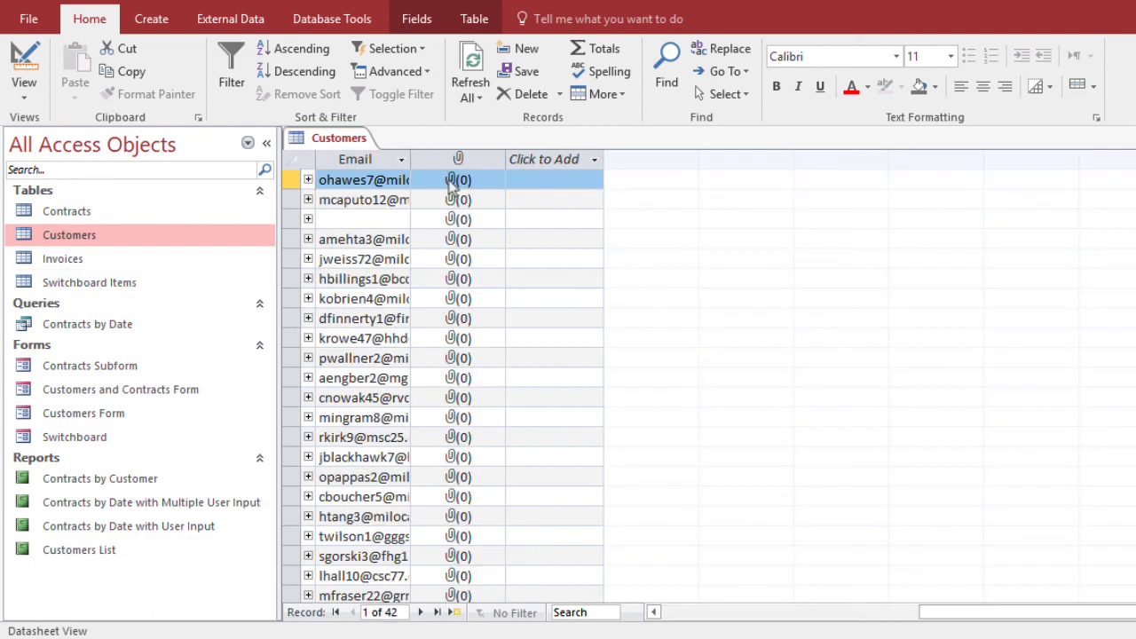
double_click(451, 182)
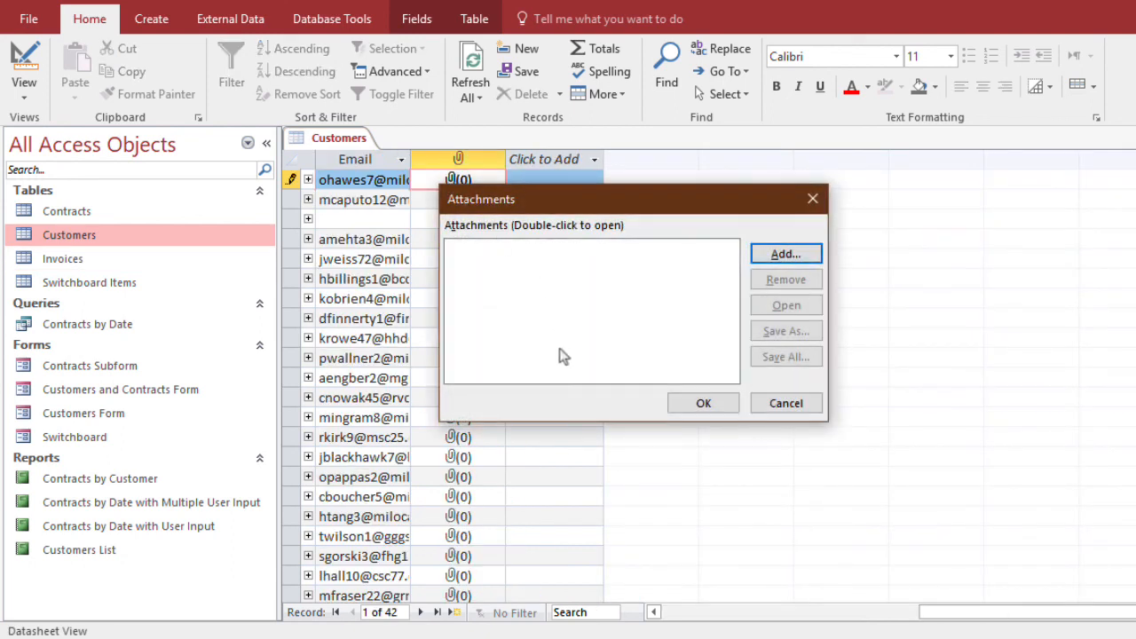
click(787, 254)
click(540, 289)
click(676, 332)
double_click(679, 334)
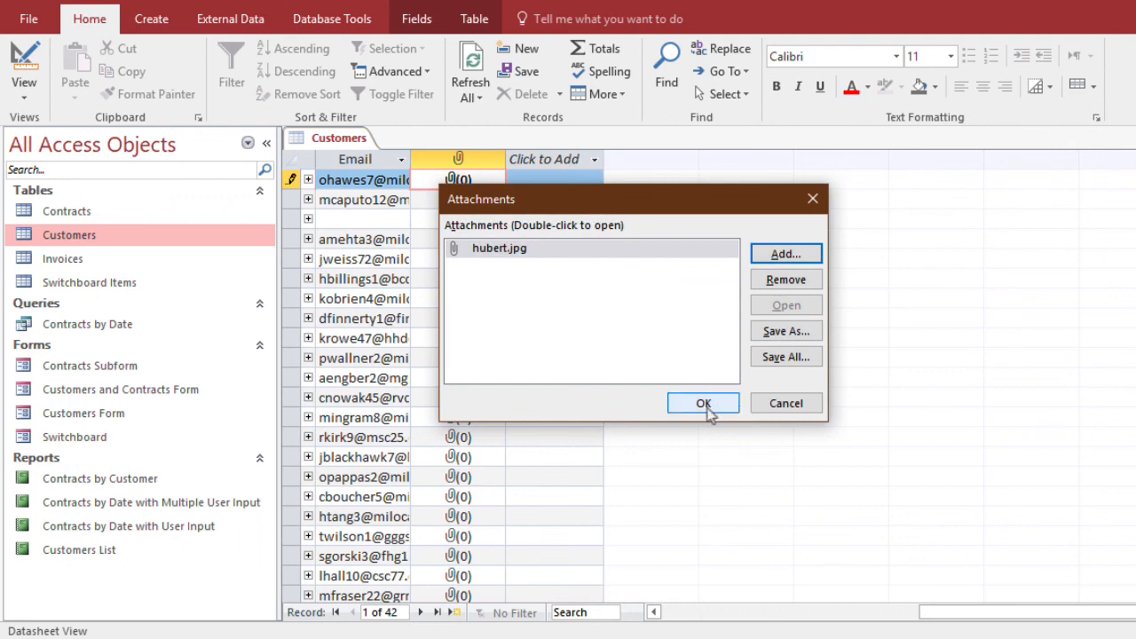
click(787, 404)
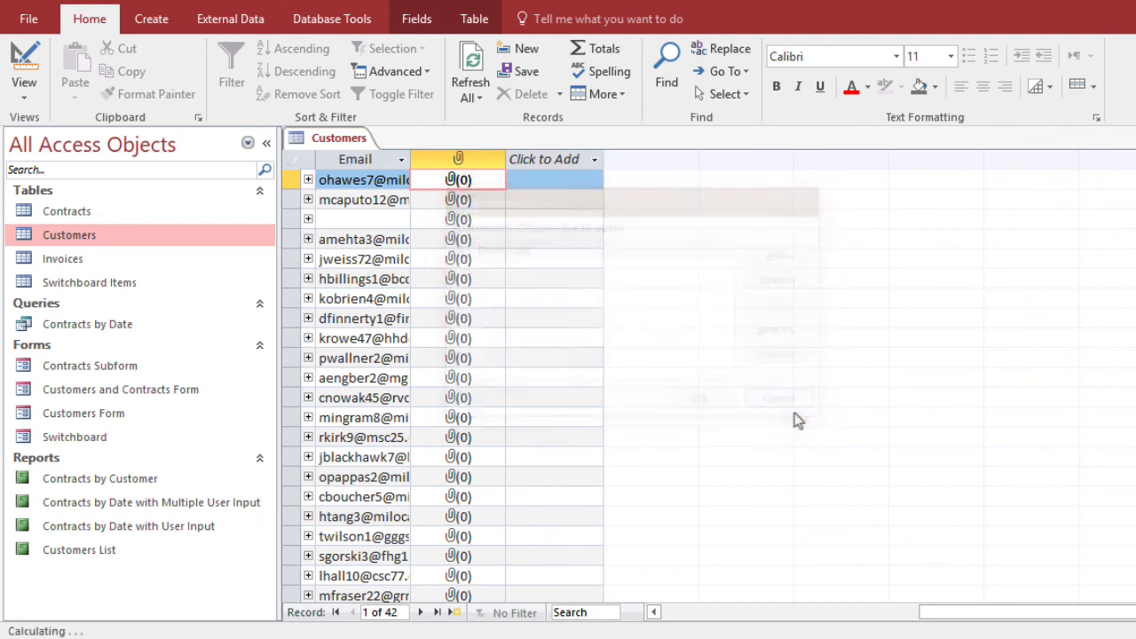
key(ctrl+w)
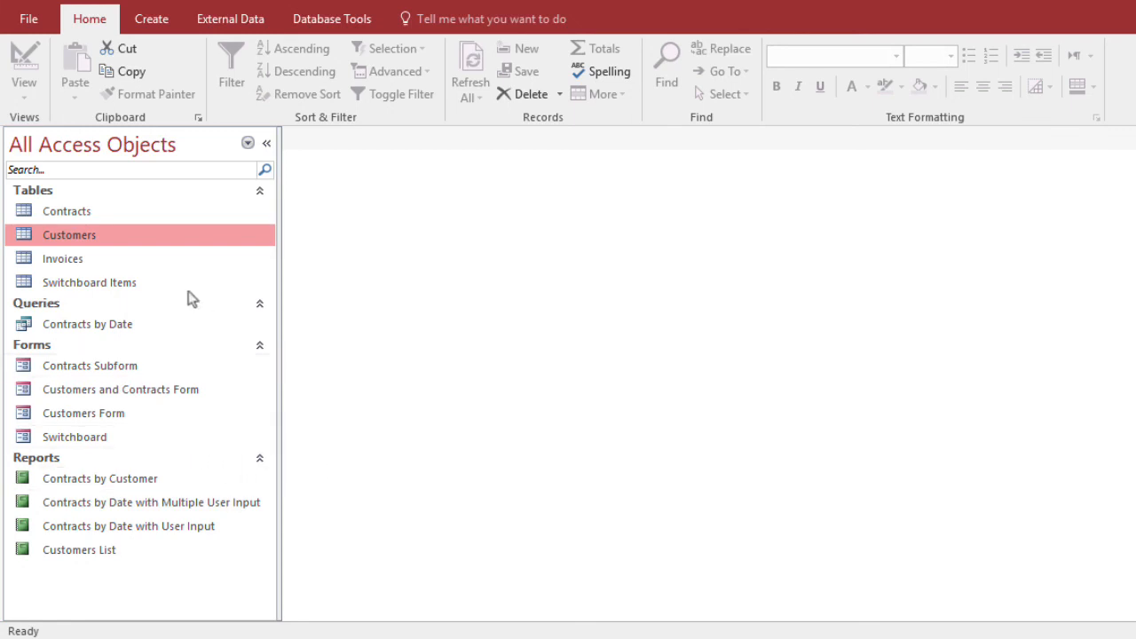
Start a Form Wizard form from the Customers table with all its fields, including Picture, and keep the Columnar layout
right_click(81, 240)
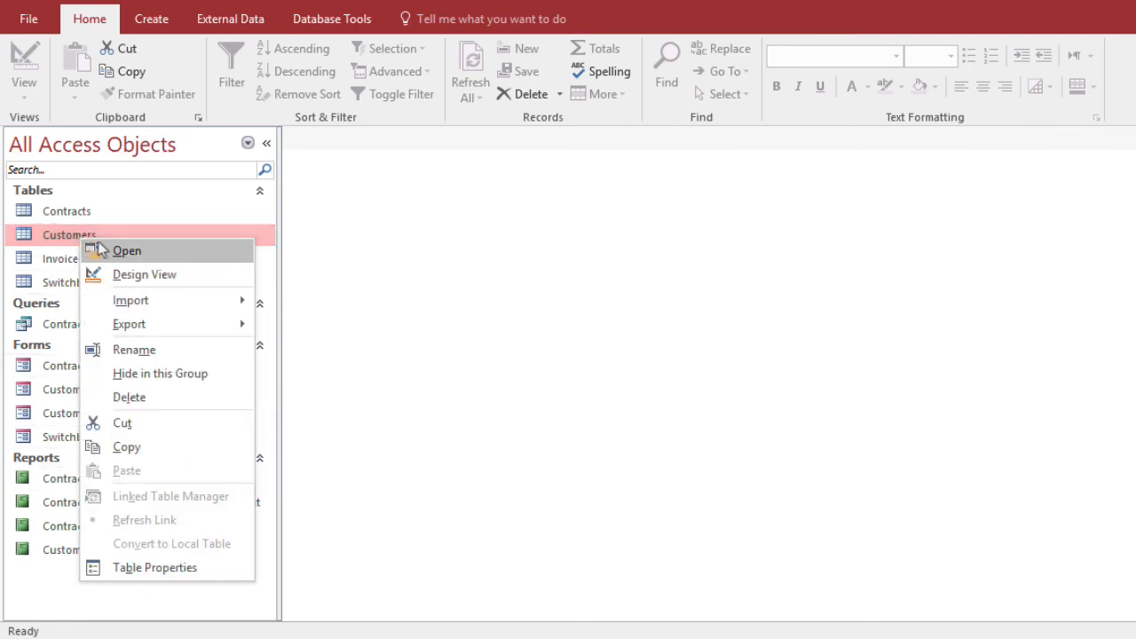
key(Escape)
click(152, 18)
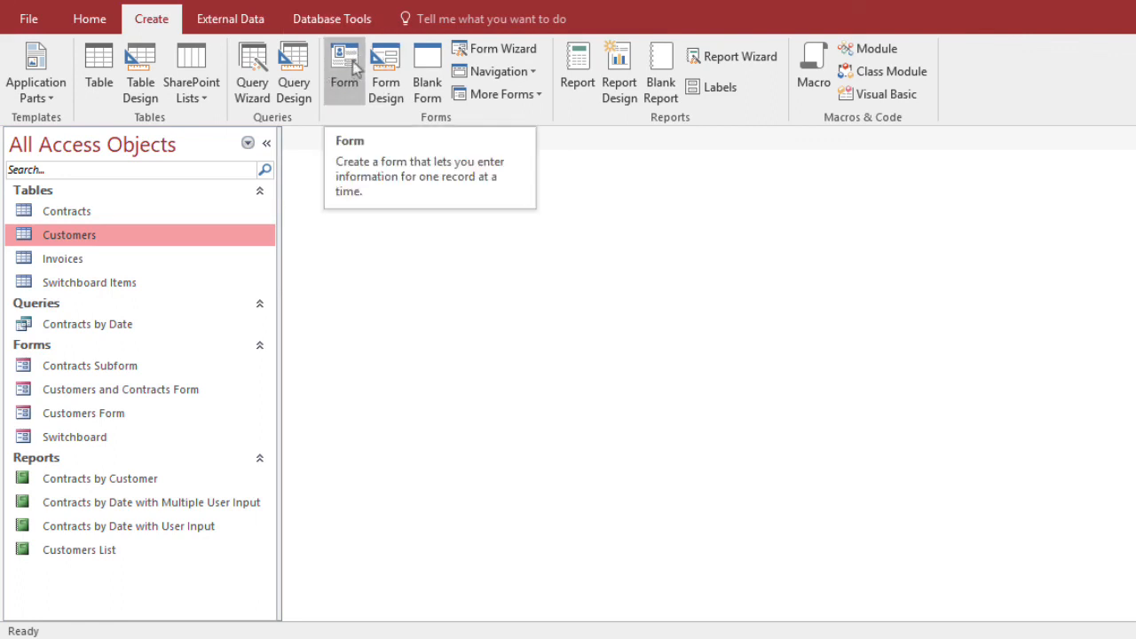
click(516, 51)
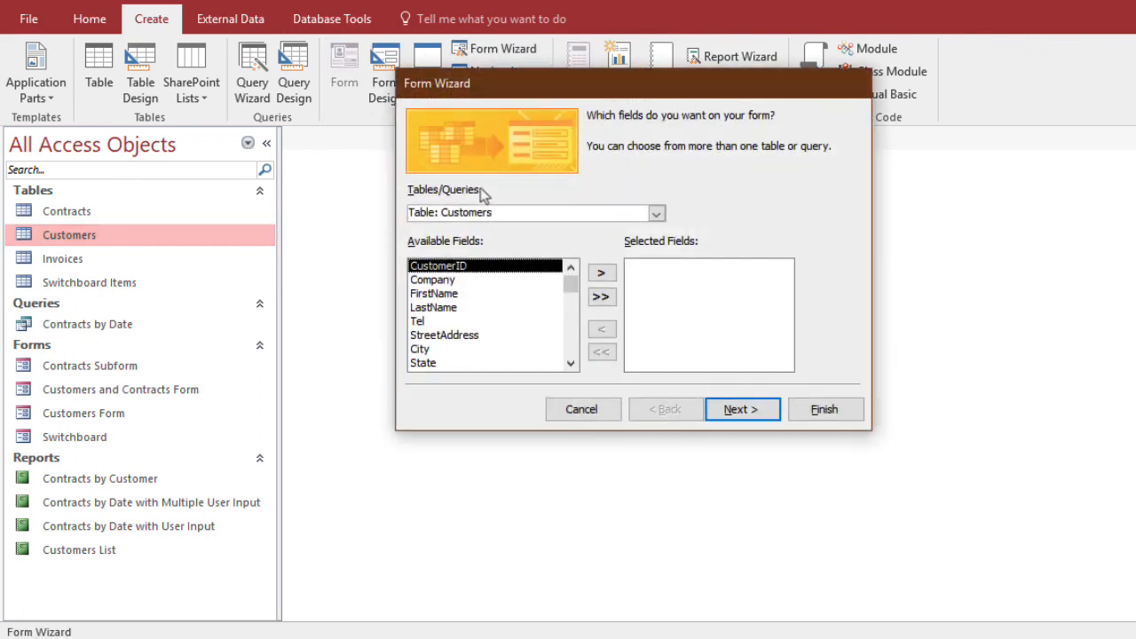
click(600, 297)
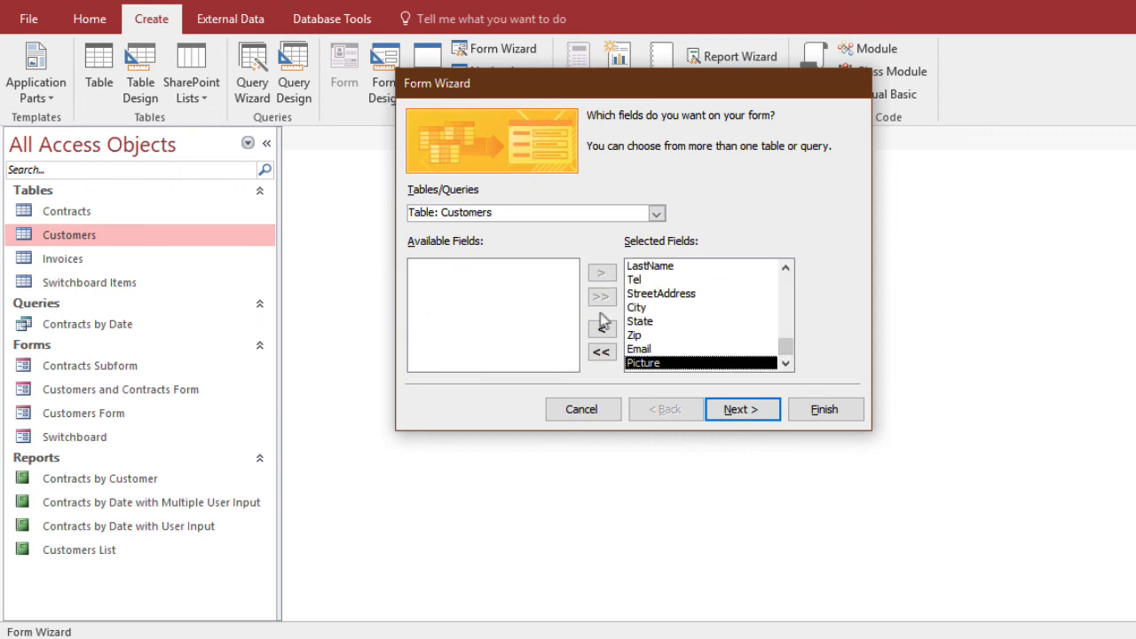
click(738, 407)
click(742, 409)
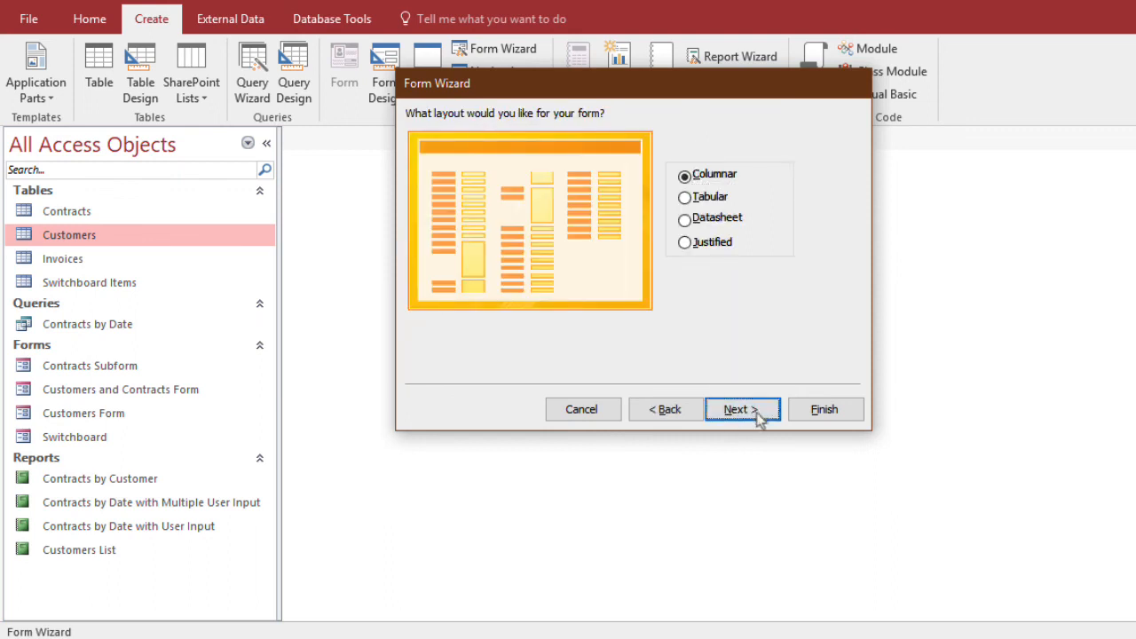
Title the form "Customers with Attachment" and finish the wizard, opening the form to view or enter information
click(625, 135)
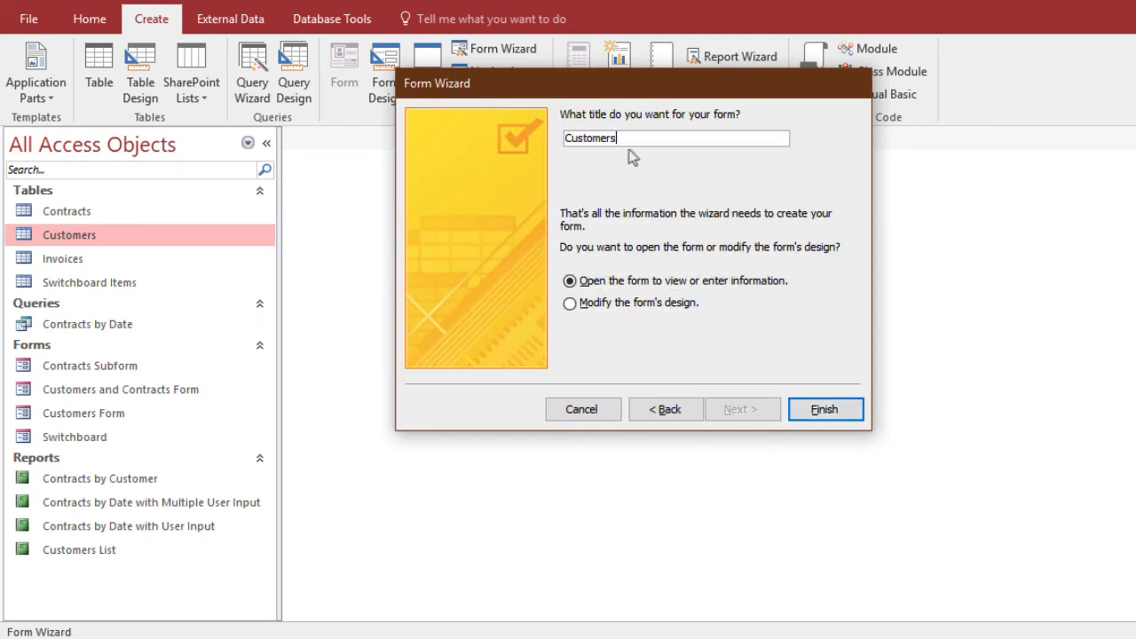
text(with Attachment)
click(841, 409)
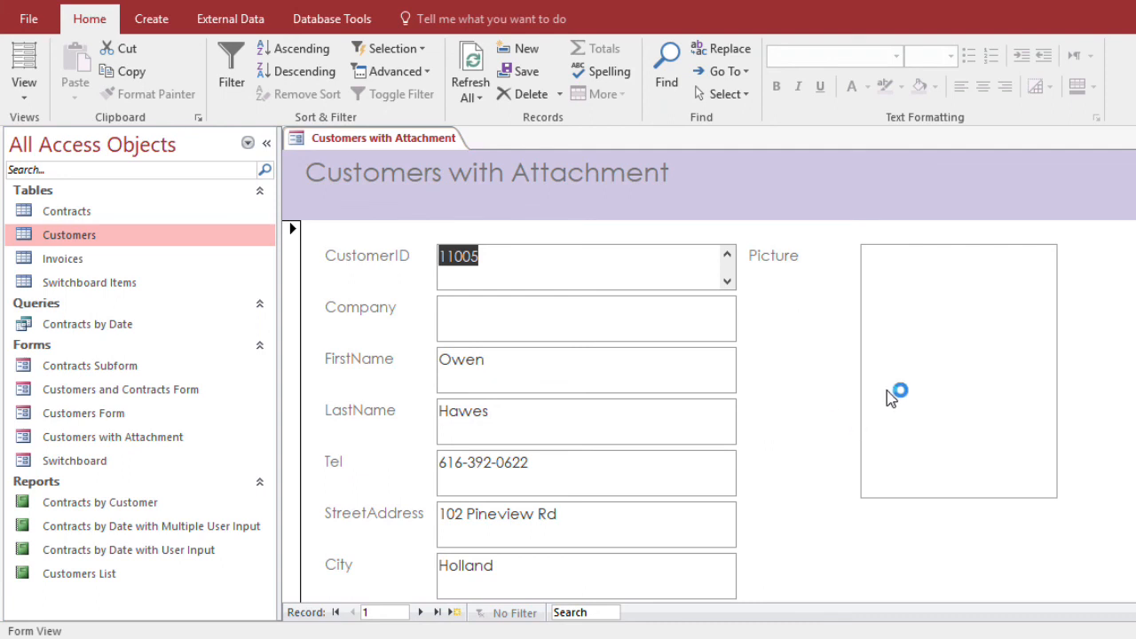
Attach hubert.jpg to the Picture field of the first record in the Customers with Attachment form
scroll(918, 351, down, 3)
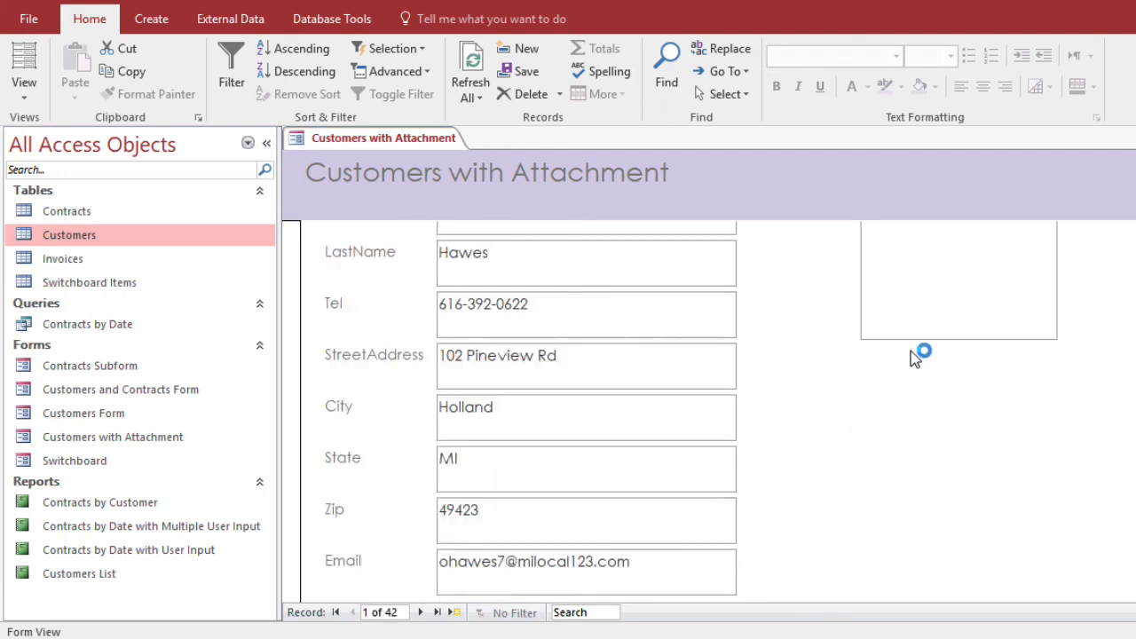
scroll(909, 352, up, 3)
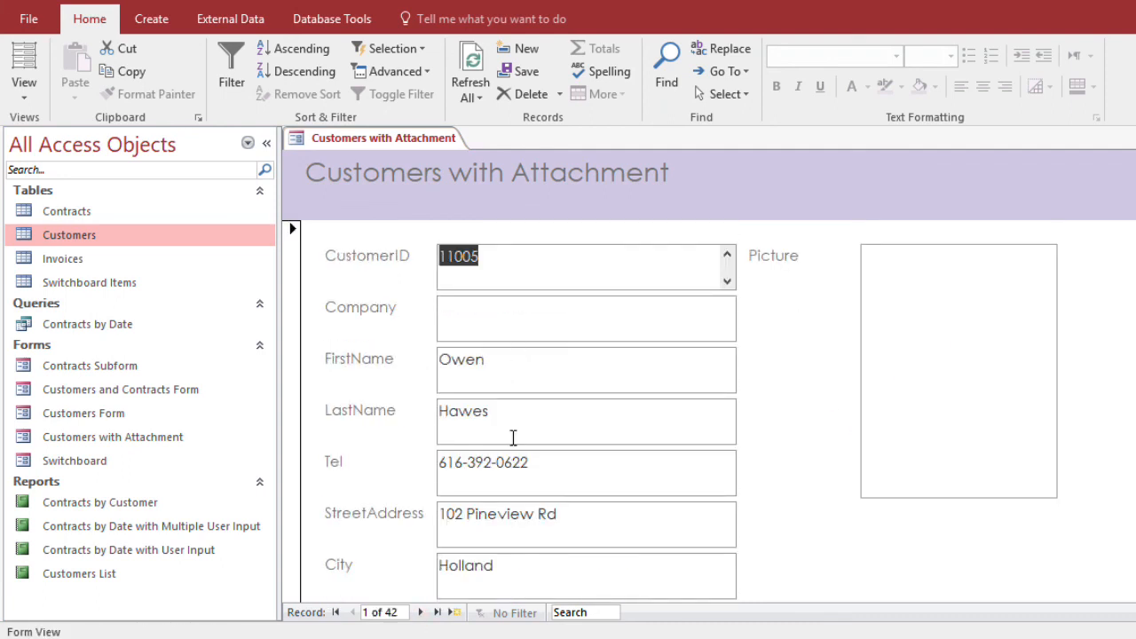
click(505, 364)
click(939, 358)
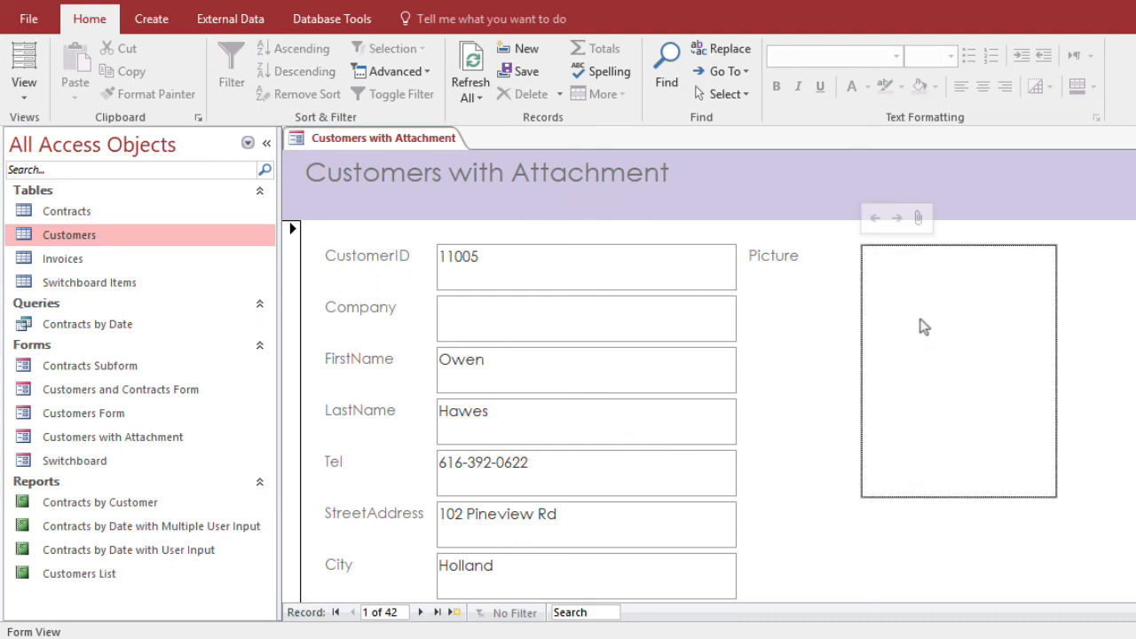
click(918, 218)
click(786, 254)
scroll(807, 381, down, 5)
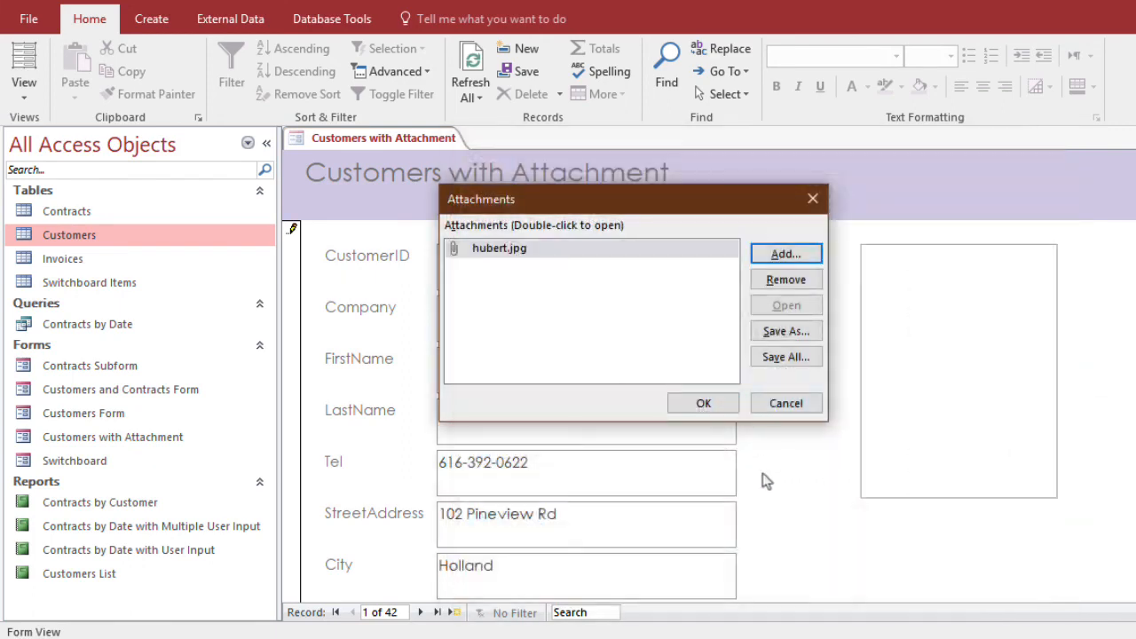
click(715, 408)
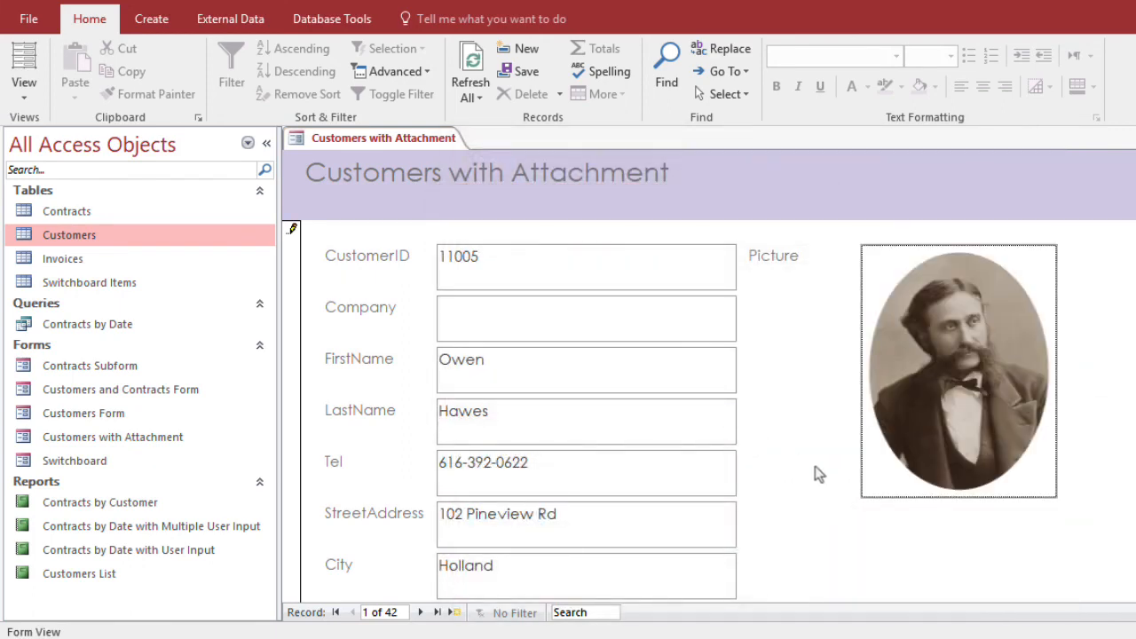
scroll(781, 474, down, 3)
scroll(778, 474, up, 3)
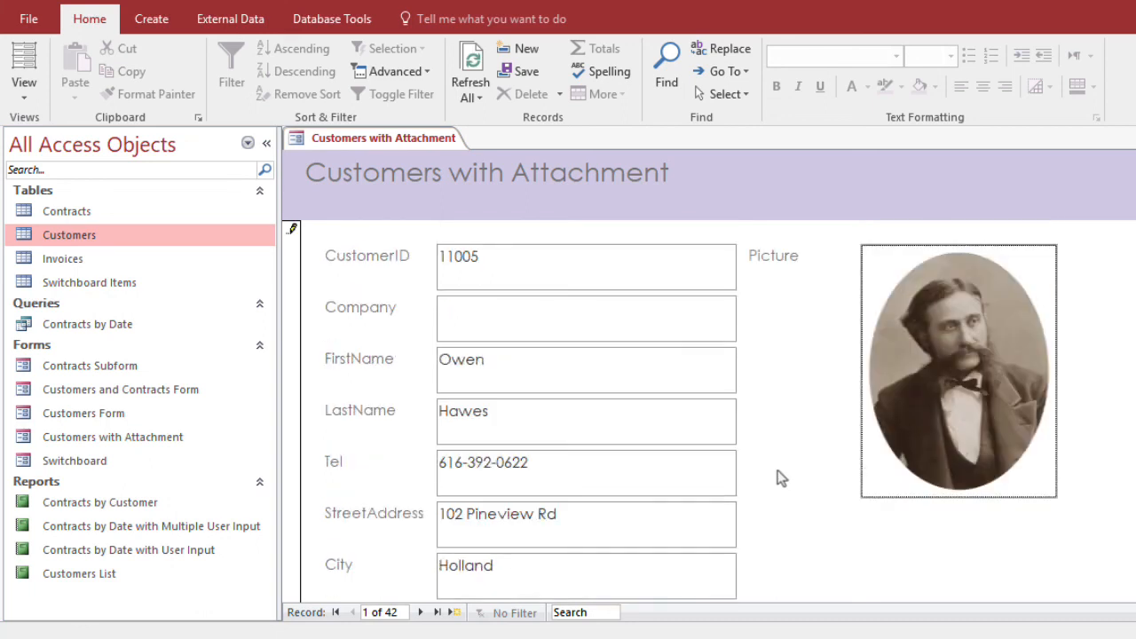